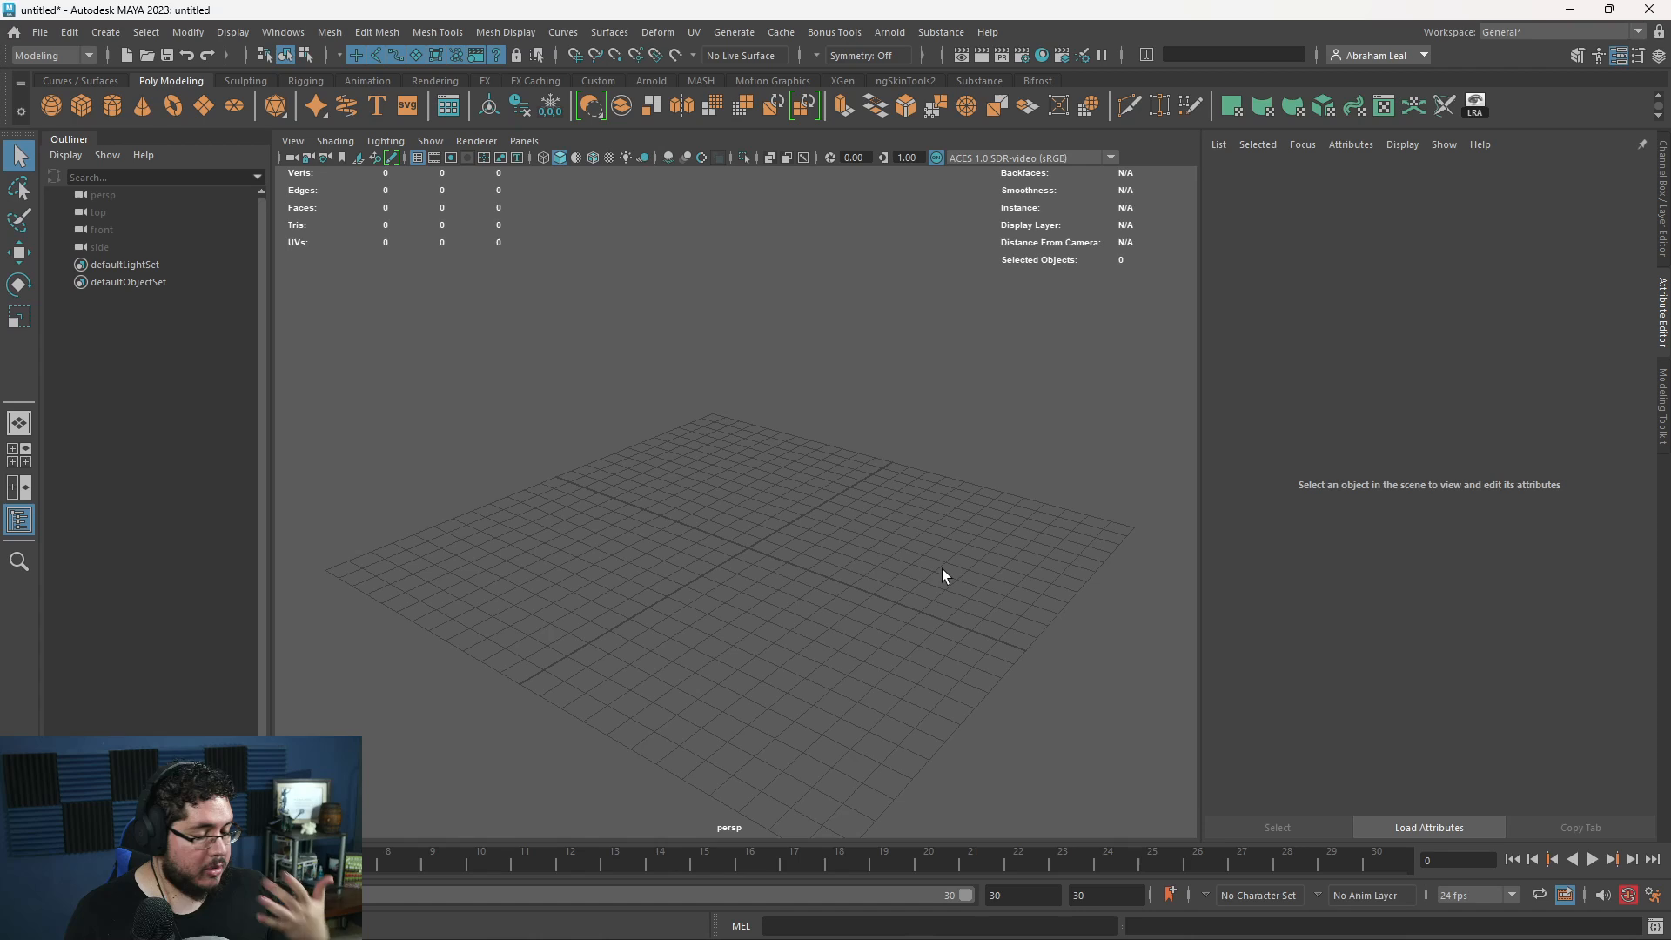
{"action": "left_click_drag", "start_coordinate": [790, 558], "coordinate": [858, 534], "text": "alt"}
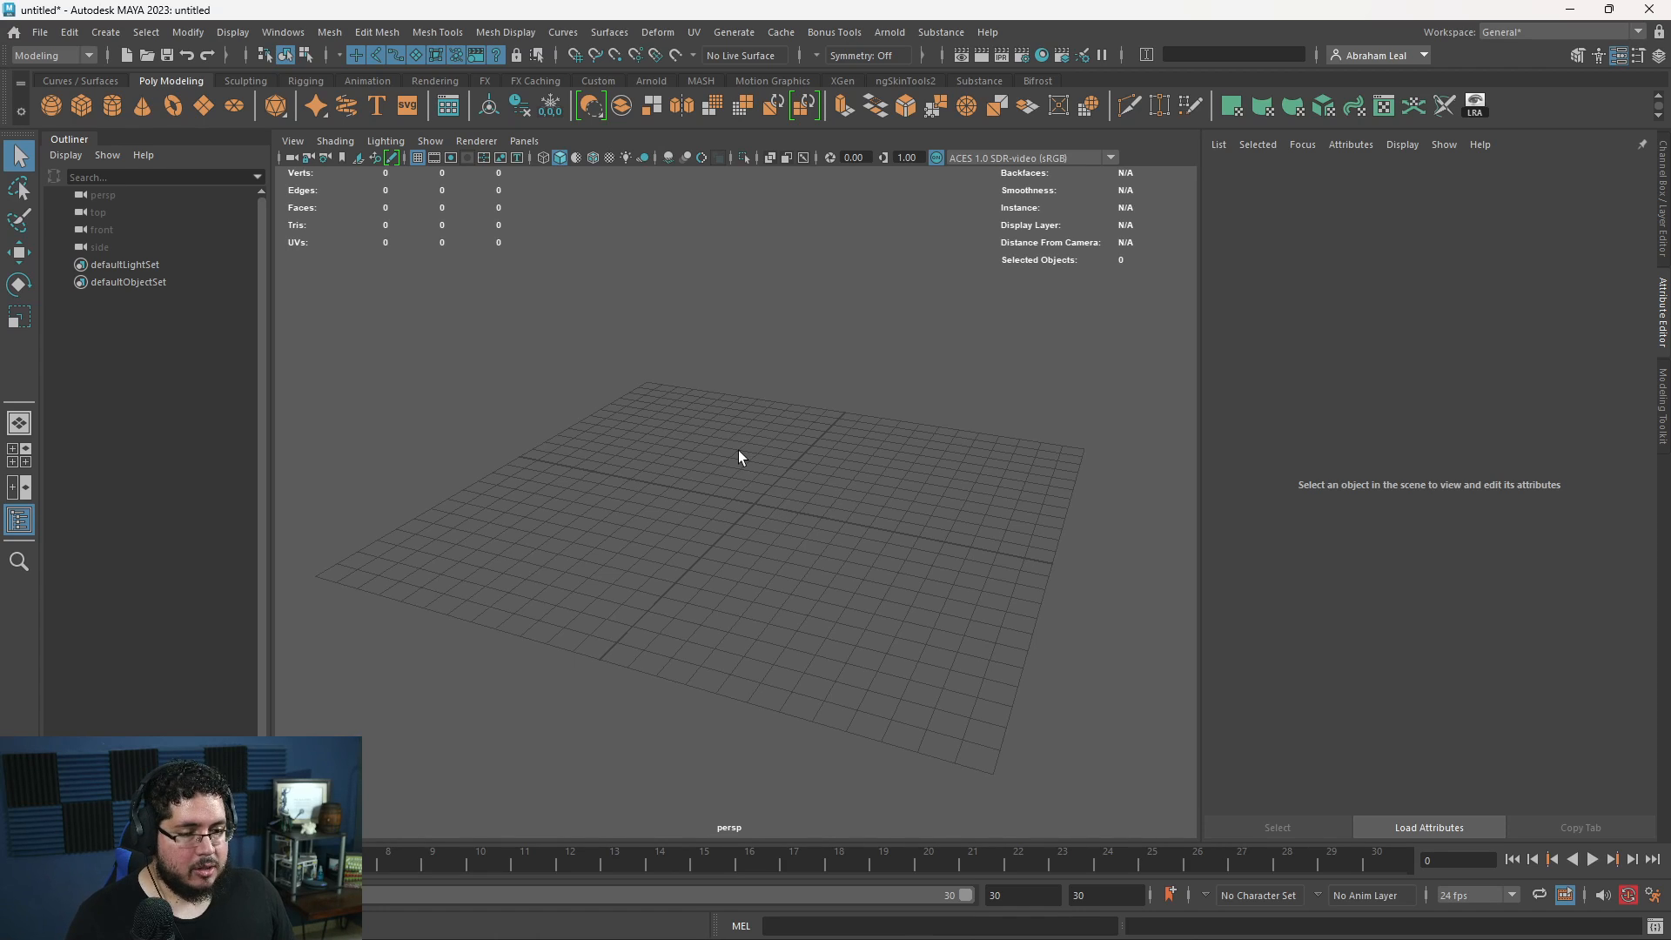
{"action": "right_click_drag", "start_coordinate": [740, 386], "coordinate": [677, 366], "text": "alt"}
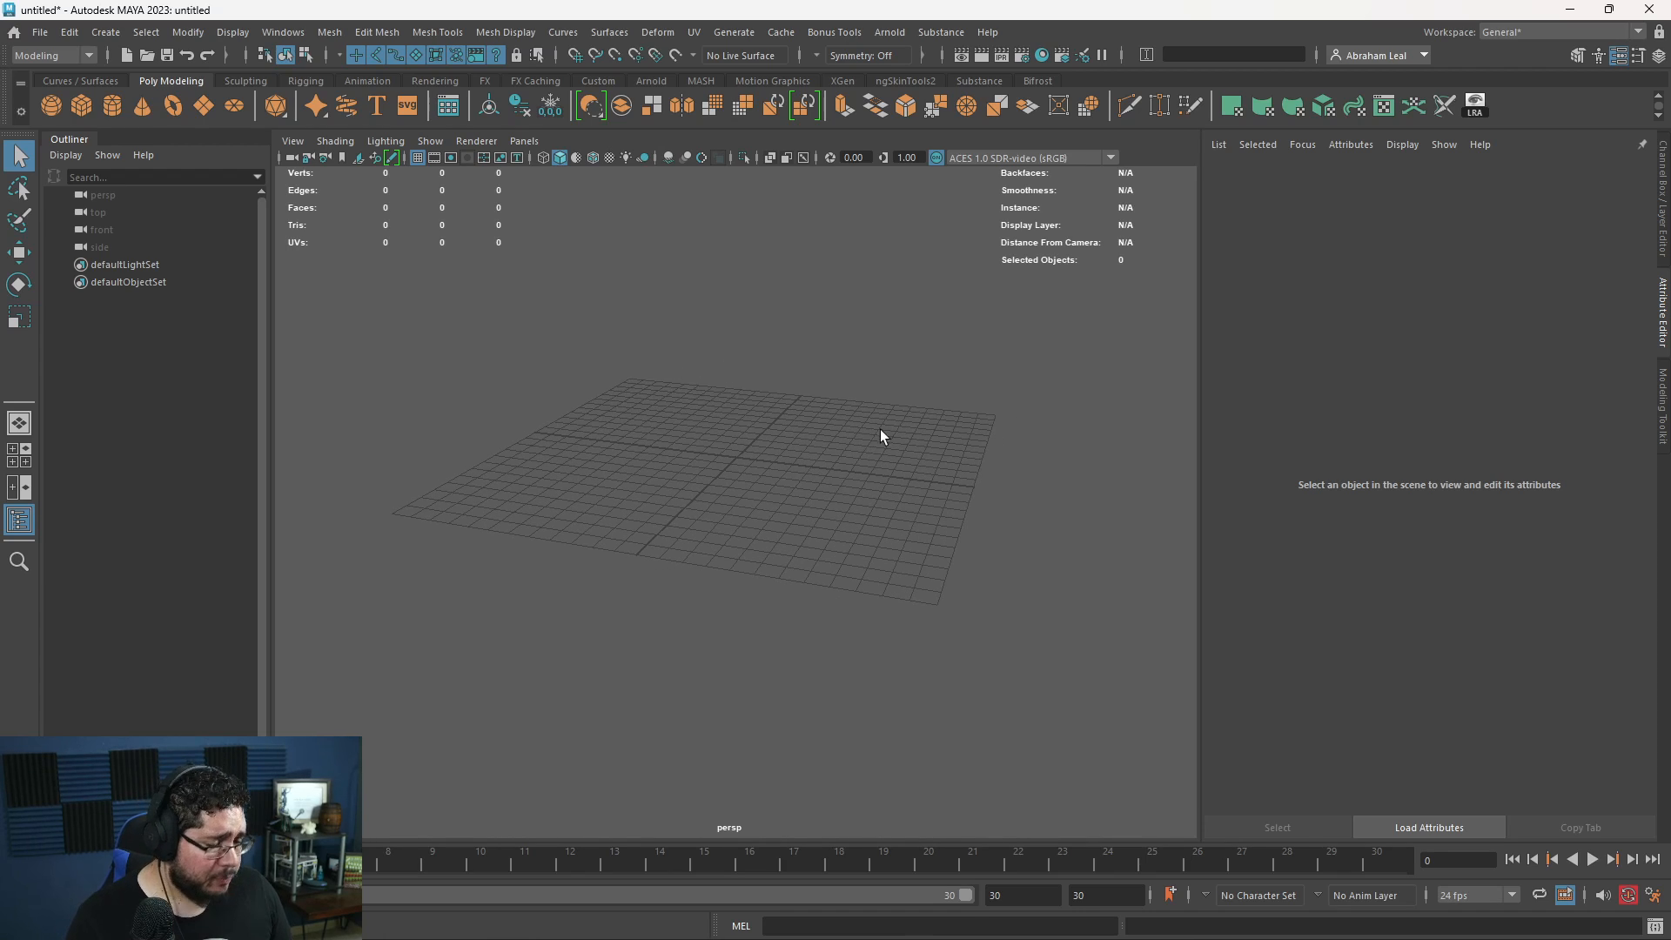
{"action": "middle_click_drag", "start_coordinate": [705, 357], "coordinate": [762, 448], "text": "alt"}
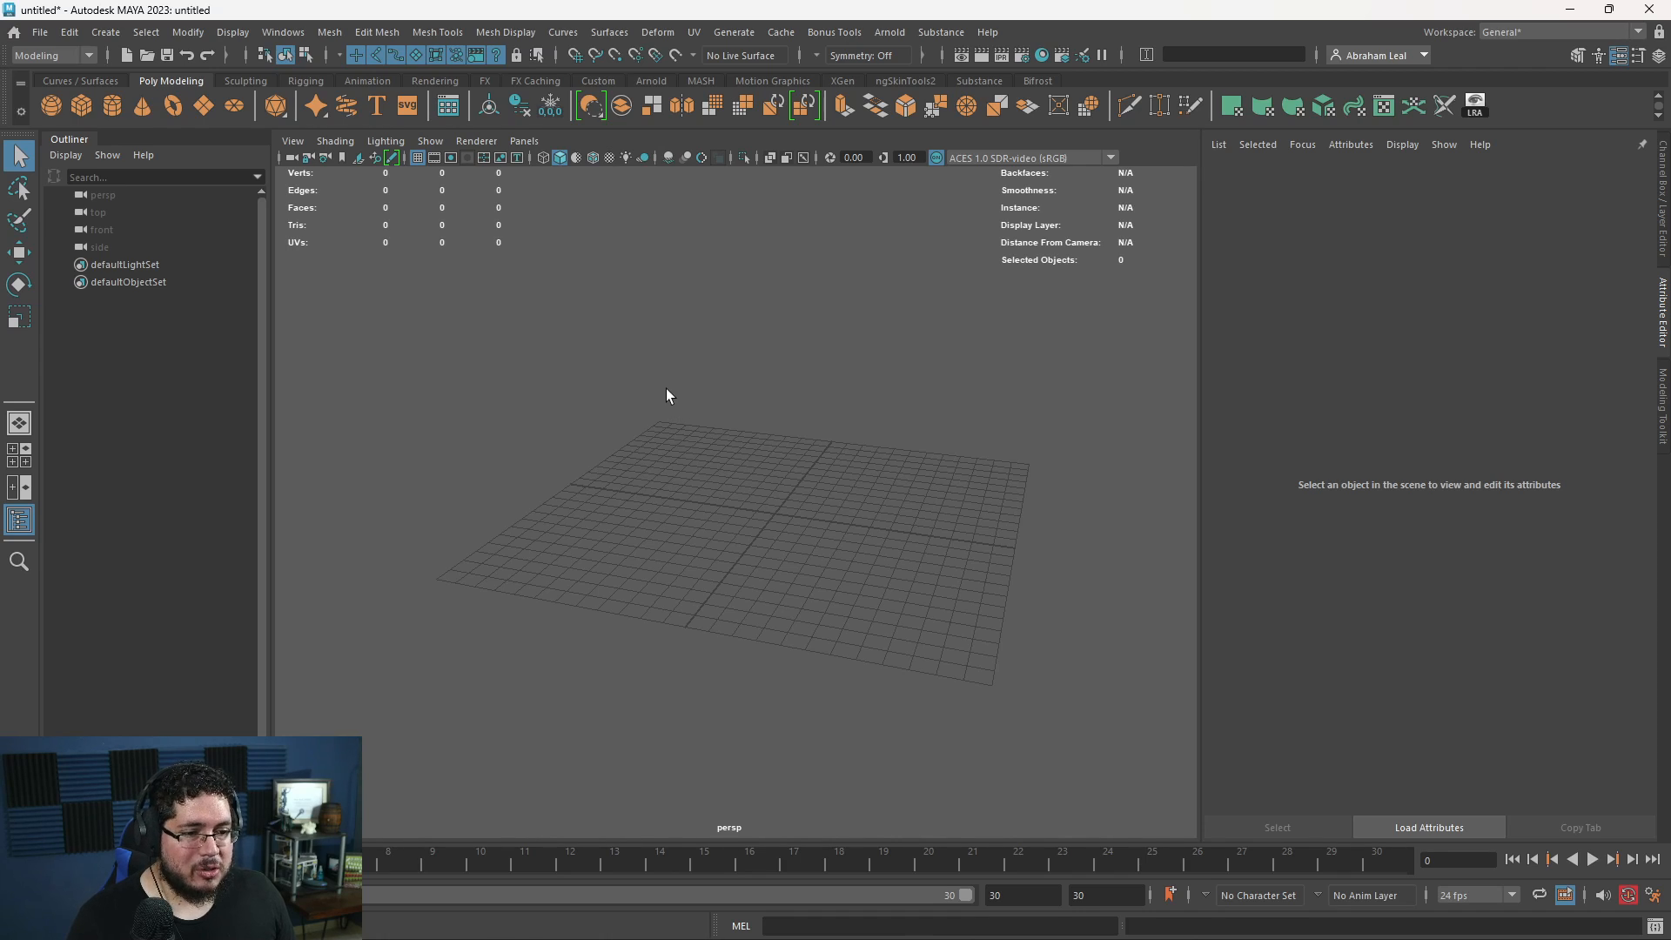
{"action": "left_click_drag", "start_coordinate": [691, 449], "coordinate": [667, 475], "text": "alt"}
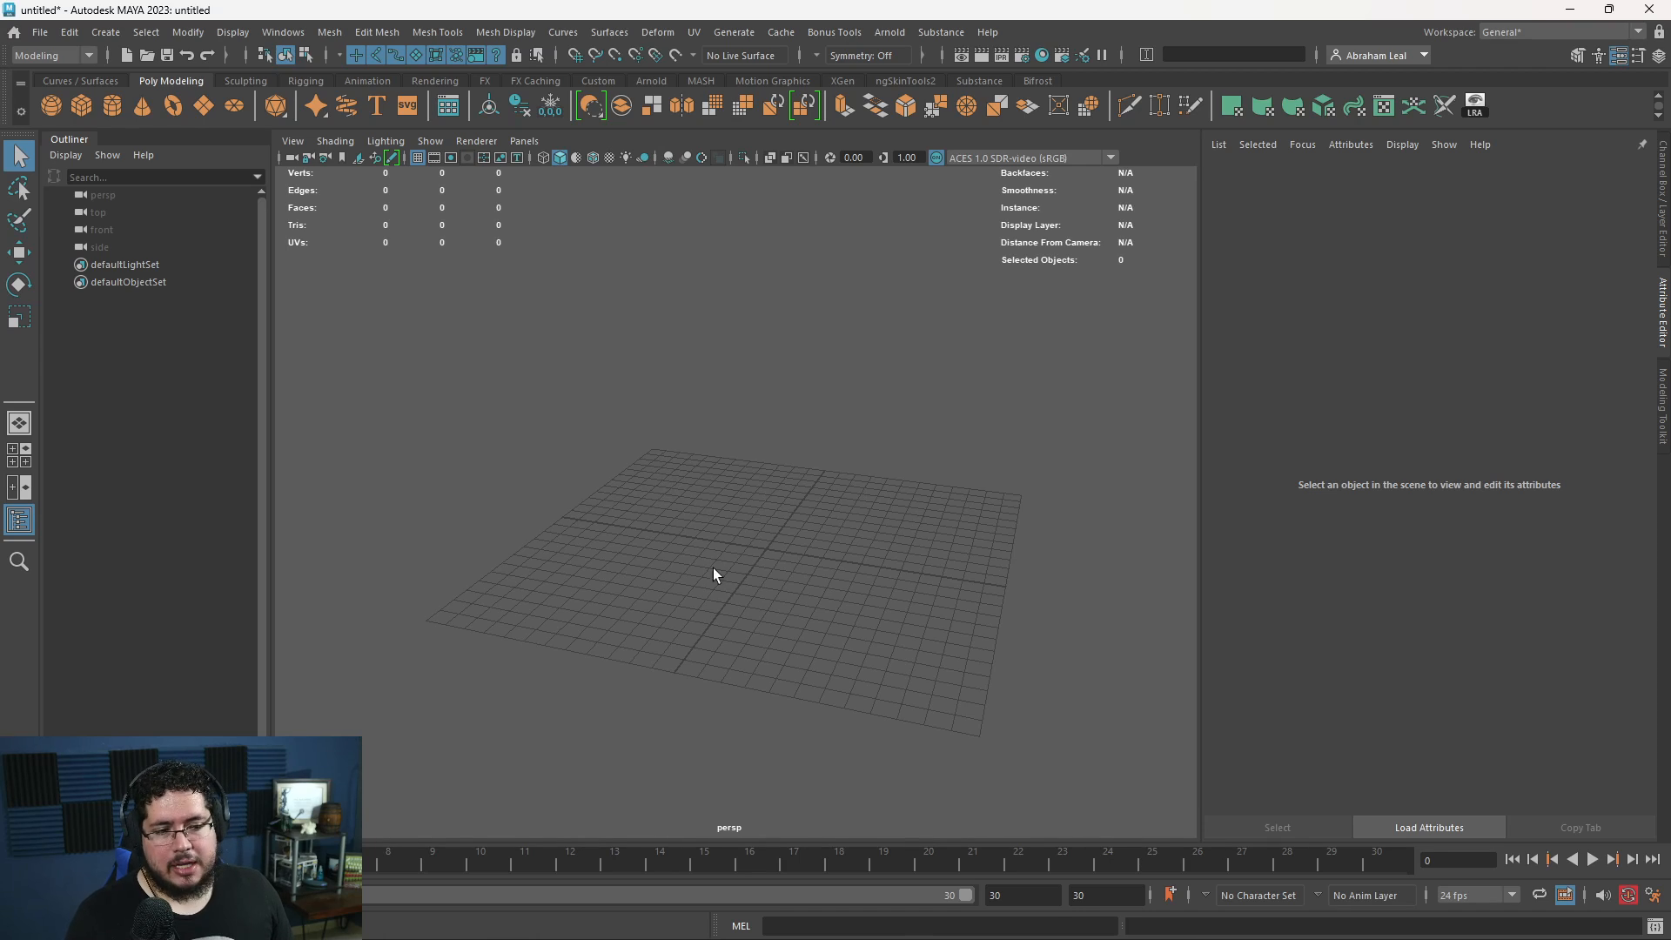
{"action": "key", "text": "super"}
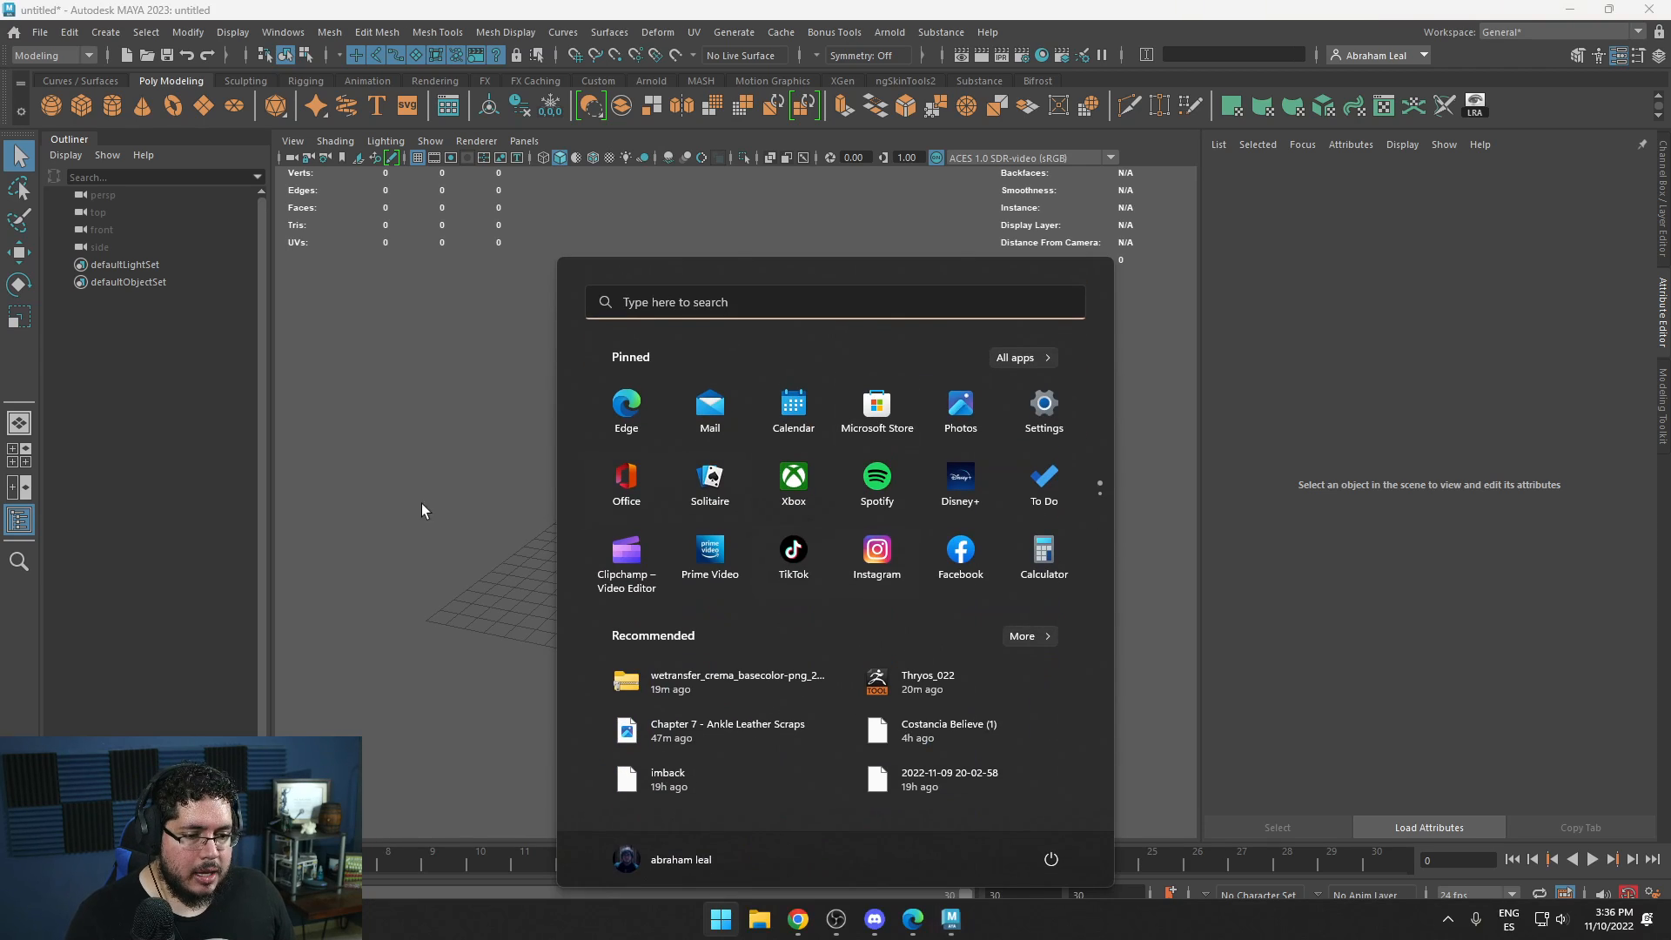
{"action": "key", "text": "super"}
- Start an import, browse to the Downloads folder and sort its files with the newest first
{"action": "left_click", "coordinate": [53, 34]}
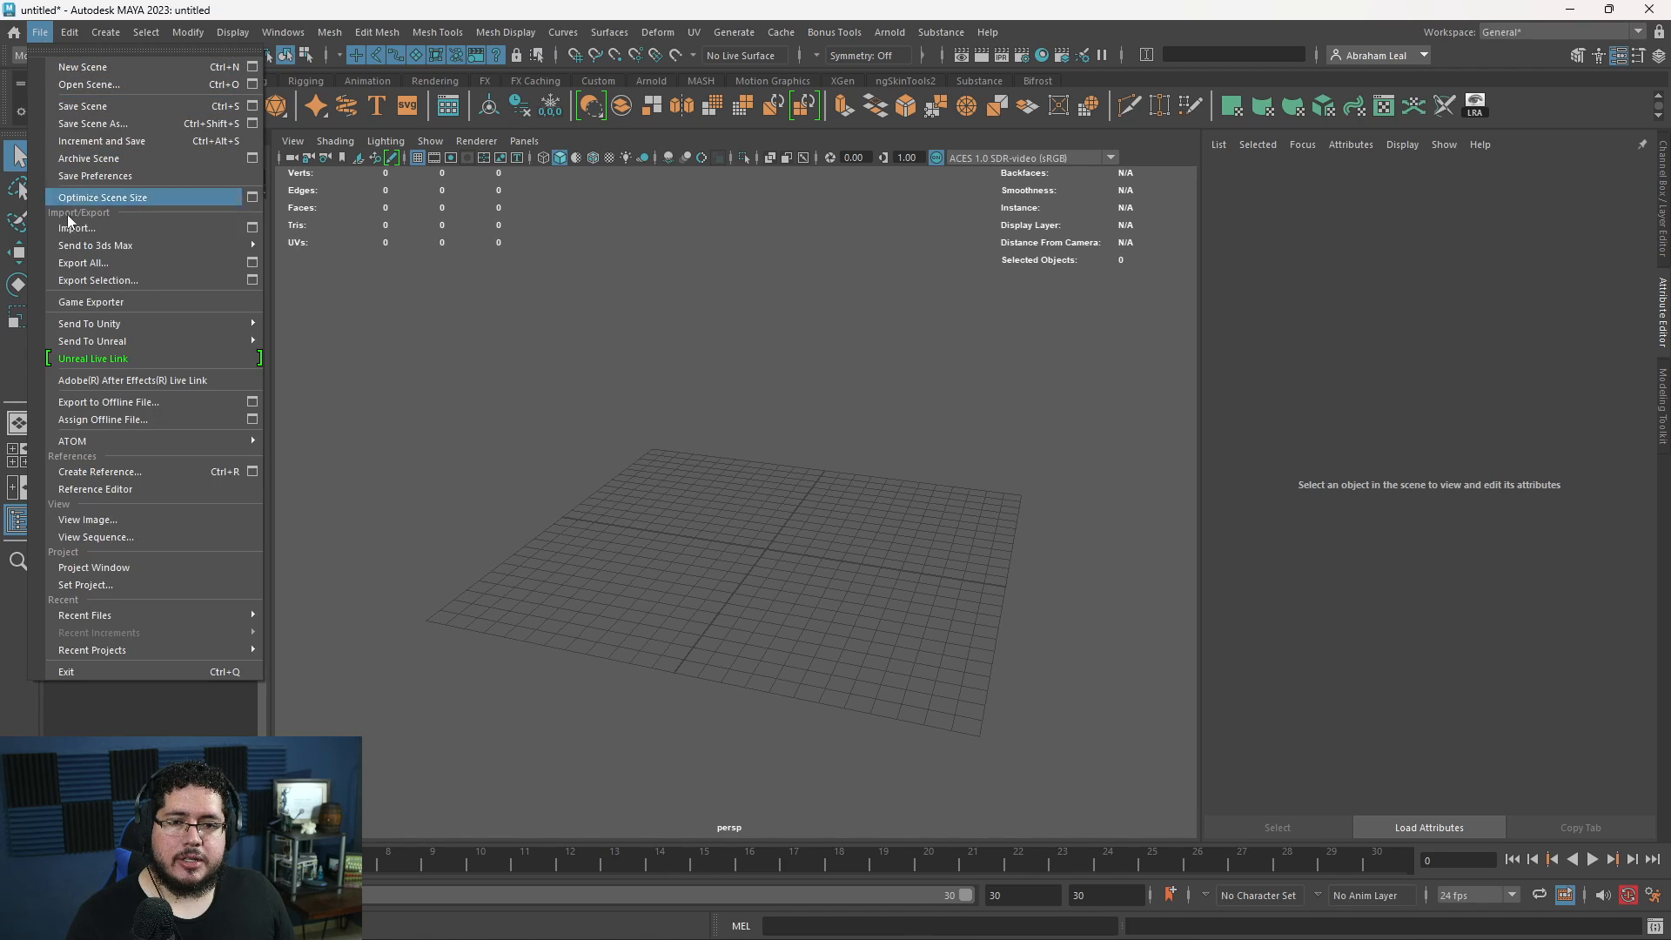
{"action": "left_click", "coordinate": [155, 227]}
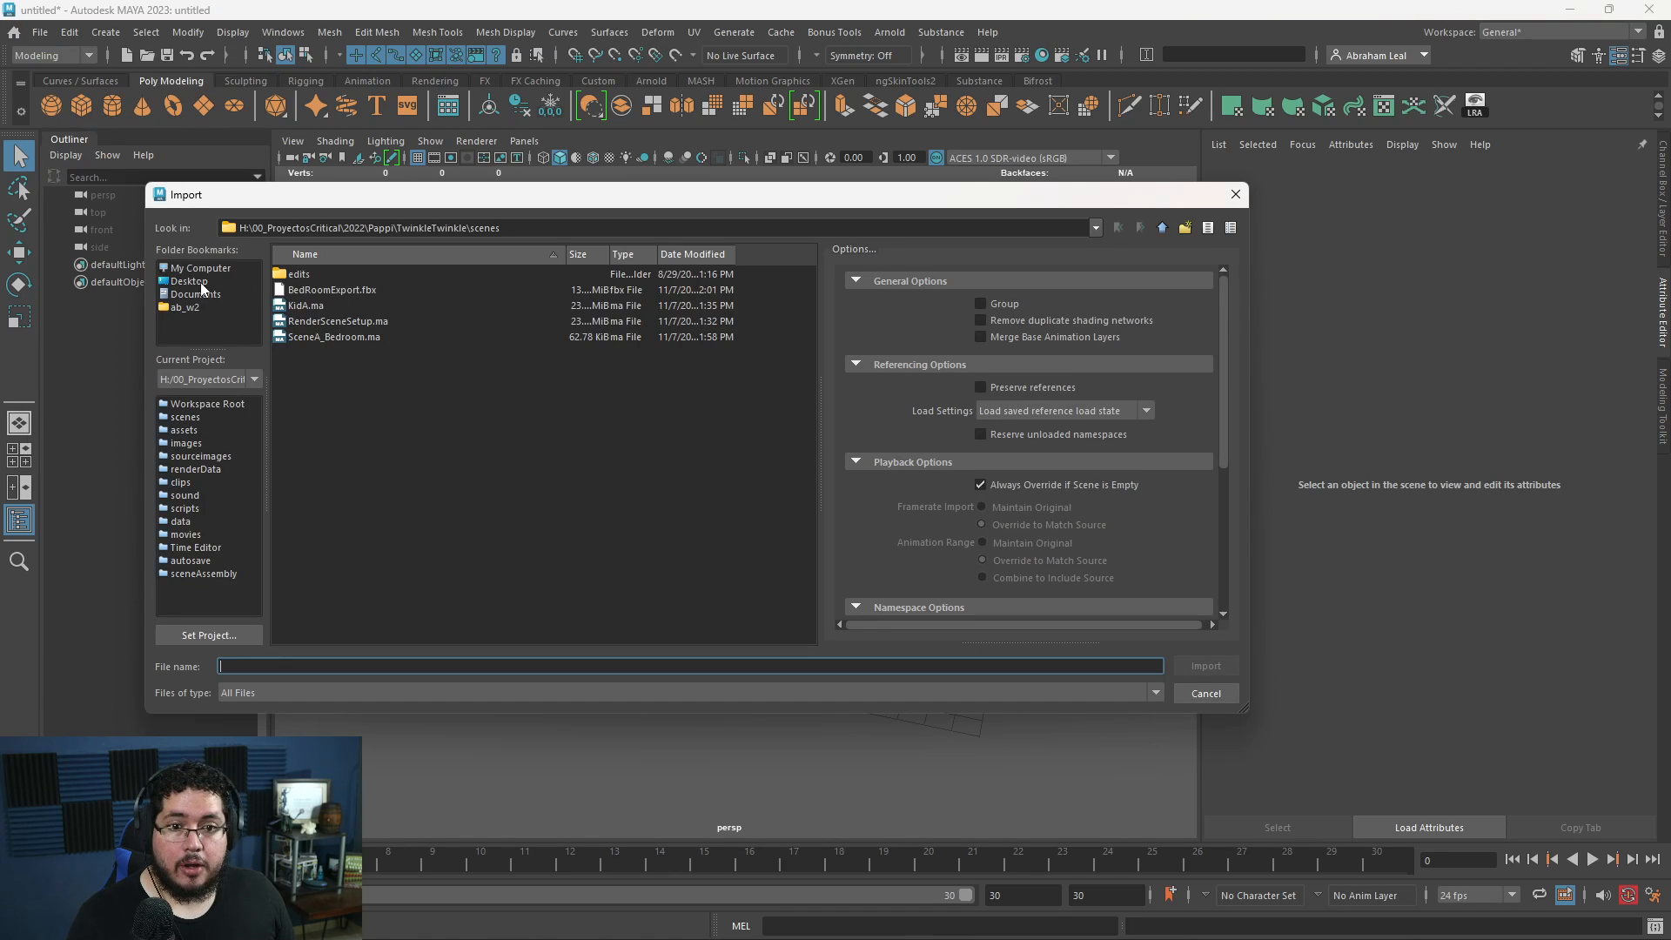
{"action": "left_click", "coordinate": [196, 307]}
{"action": "double_click", "coordinate": [314, 509]}
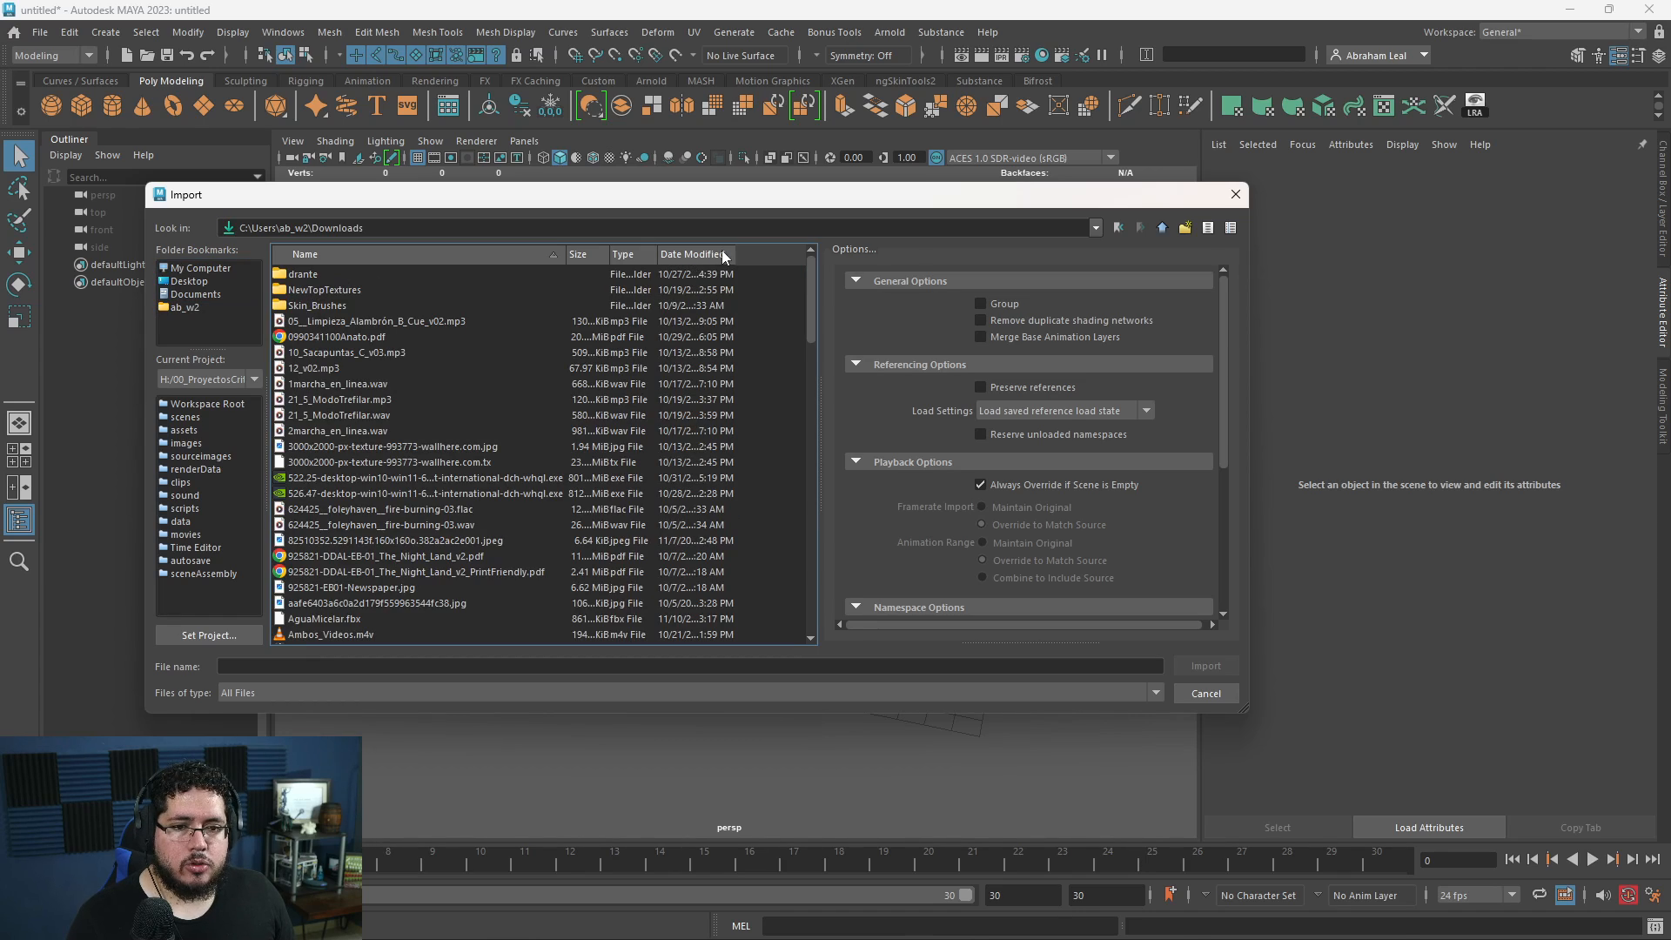
{"action": "left_click", "coordinate": [693, 256]}
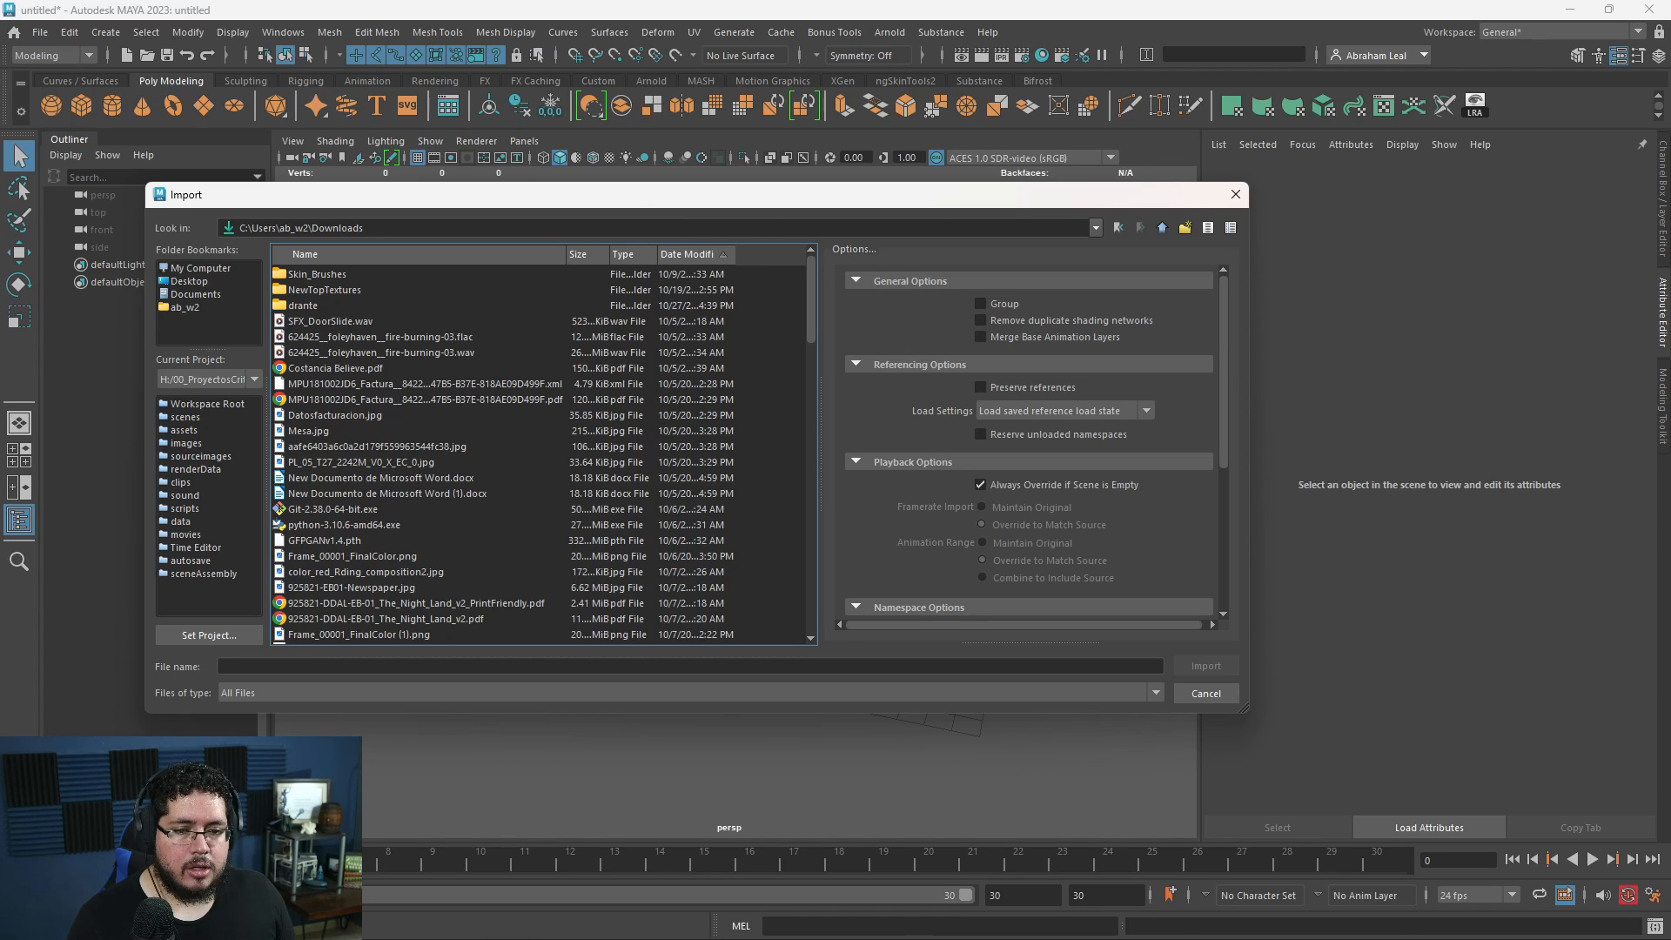
{"action": "left_click", "coordinate": [693, 254]}
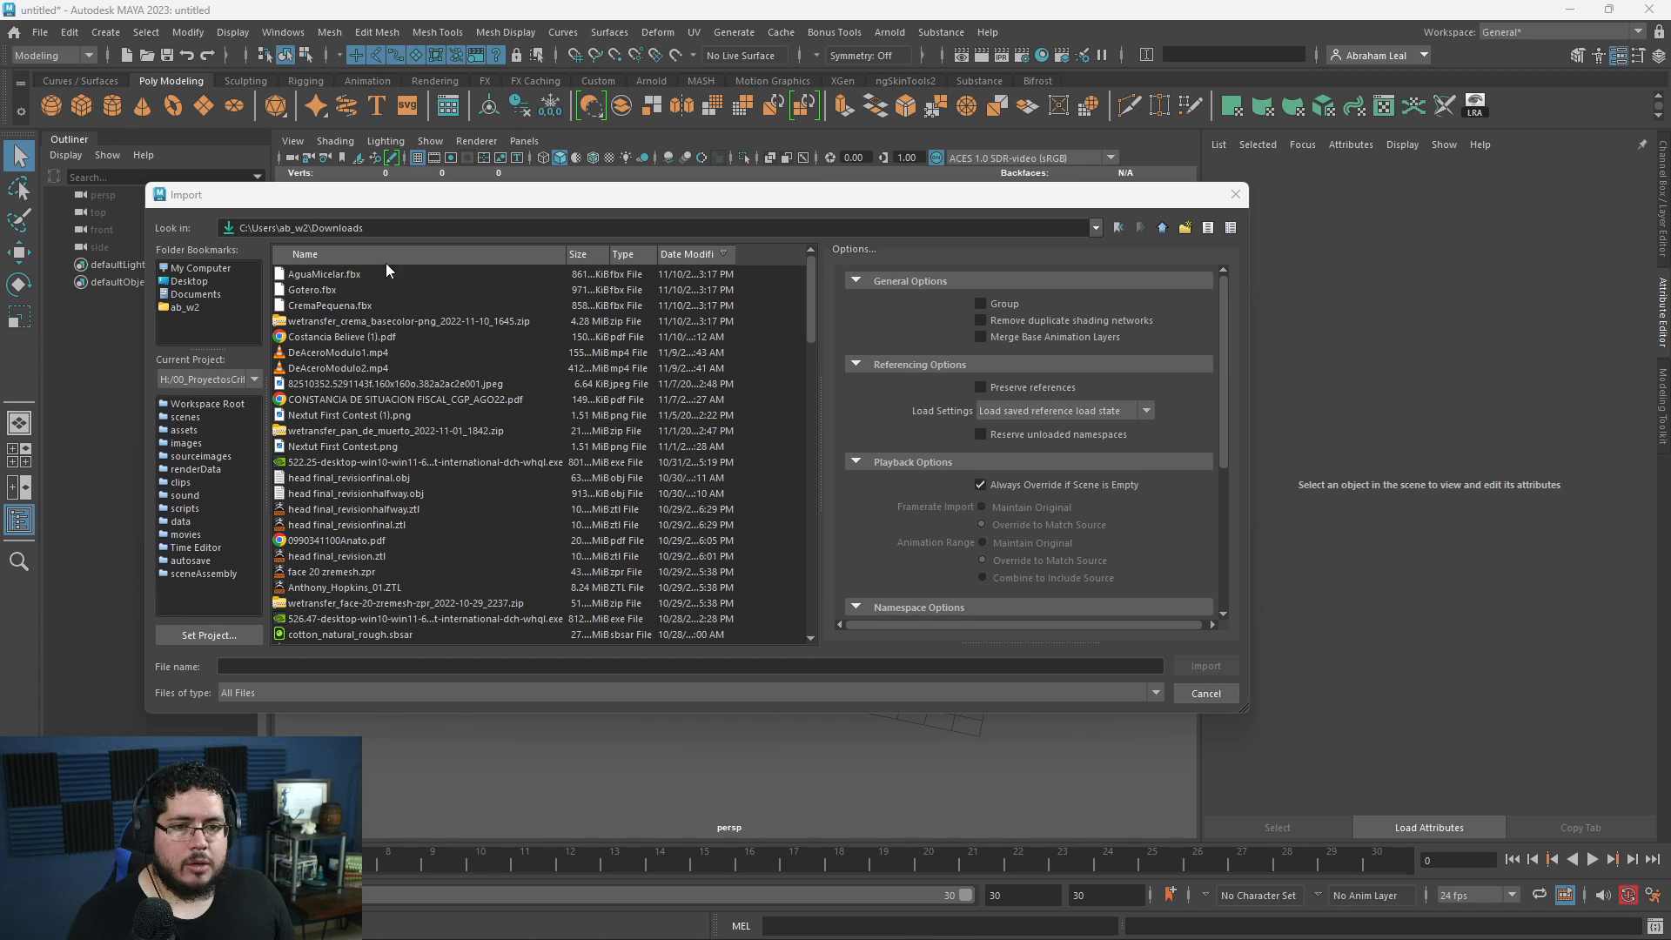
- Import AguaMicelar.fbx into the scene and frame the model in the perspective view
{"action": "left_click", "coordinate": [352, 276]}
{"action": "left_click", "coordinate": [1204, 665]}
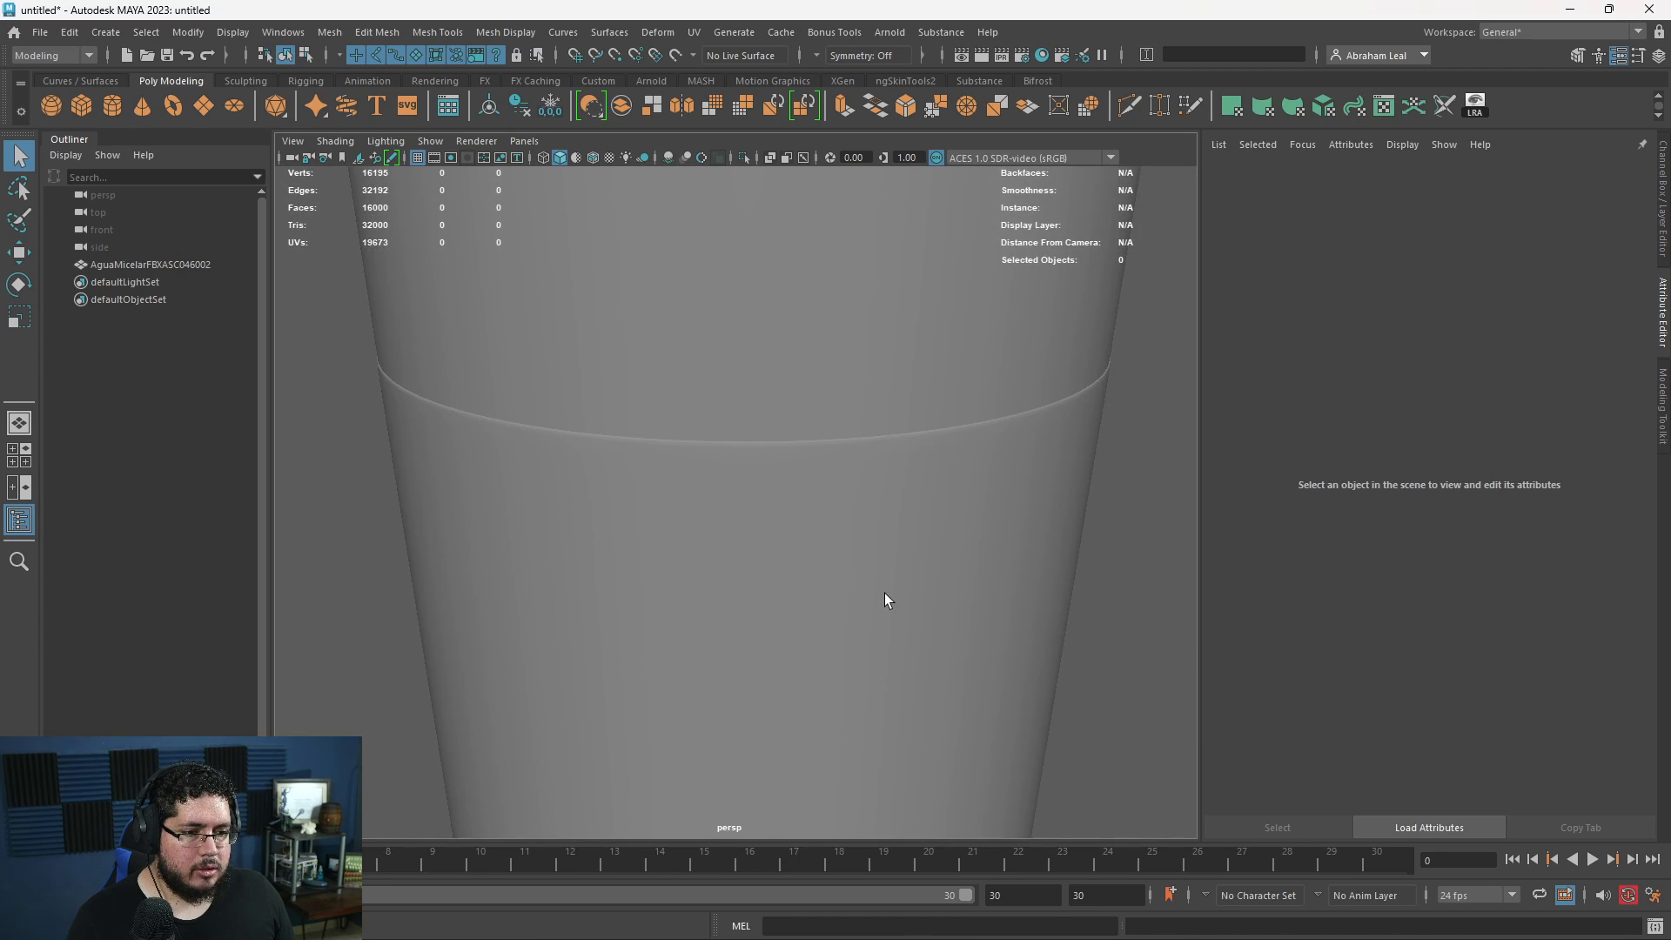
{"action": "key", "text": "f"}
{"action": "scroll", "coordinate": [900, 557], "scroll_direction": "up", "scroll_amount": 3}
{"action": "left_click", "coordinate": [771, 501]}
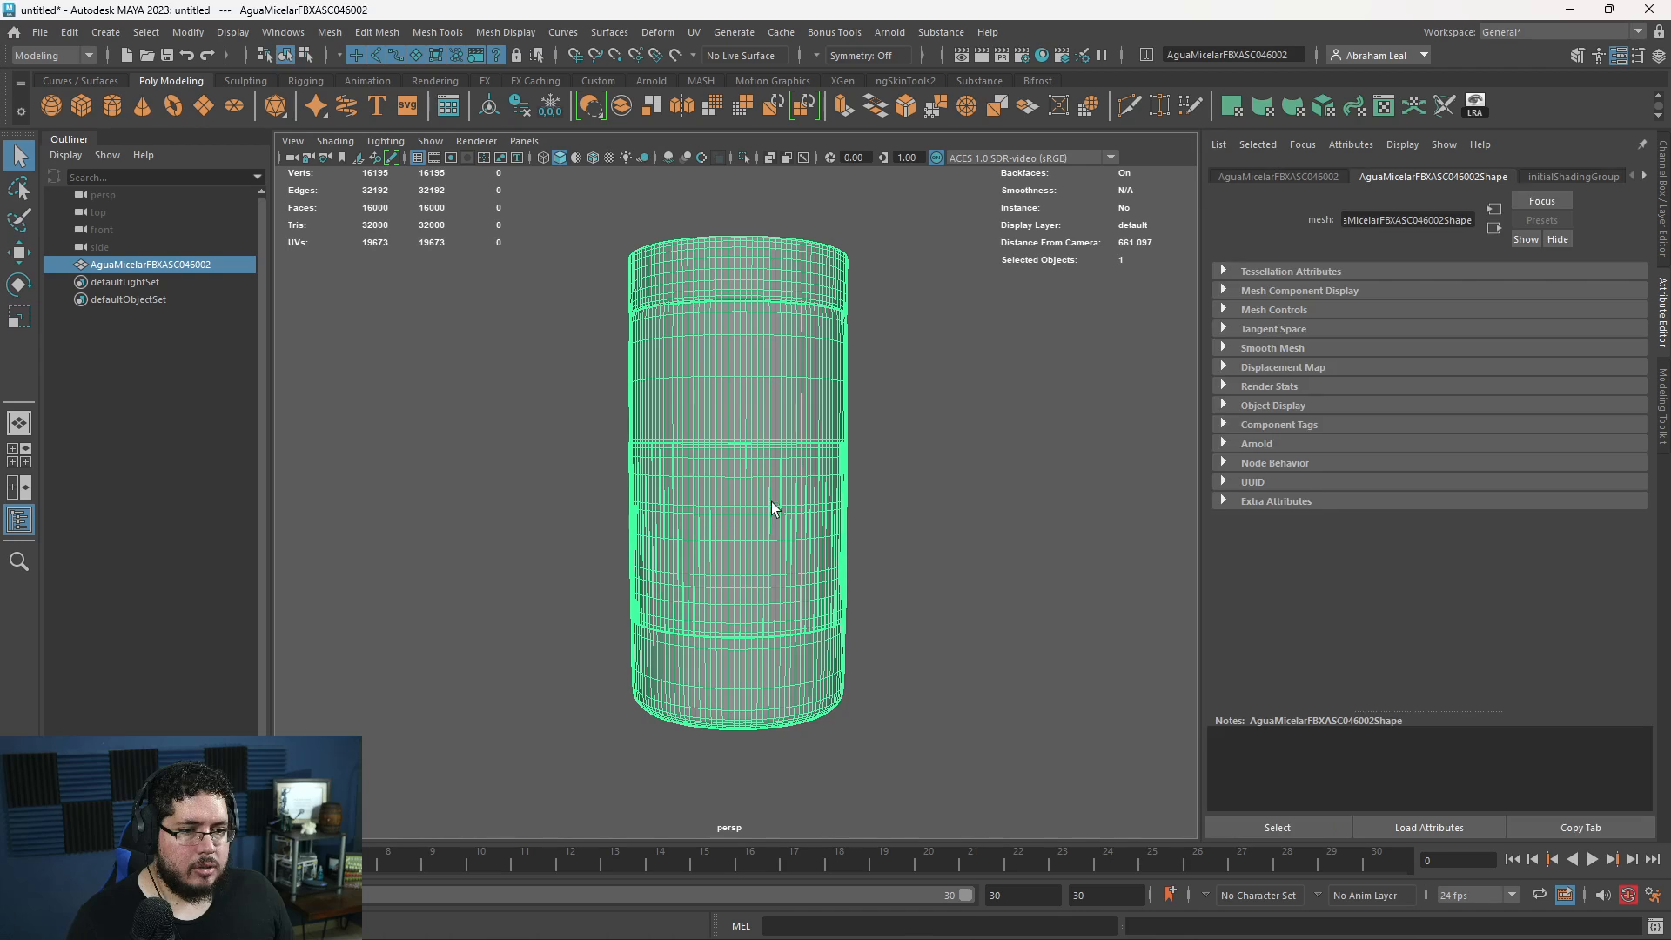
{"action": "scroll", "coordinate": [923, 574], "scroll_direction": "up", "scroll_amount": 5}
{"action": "left_click", "coordinate": [898, 540]}
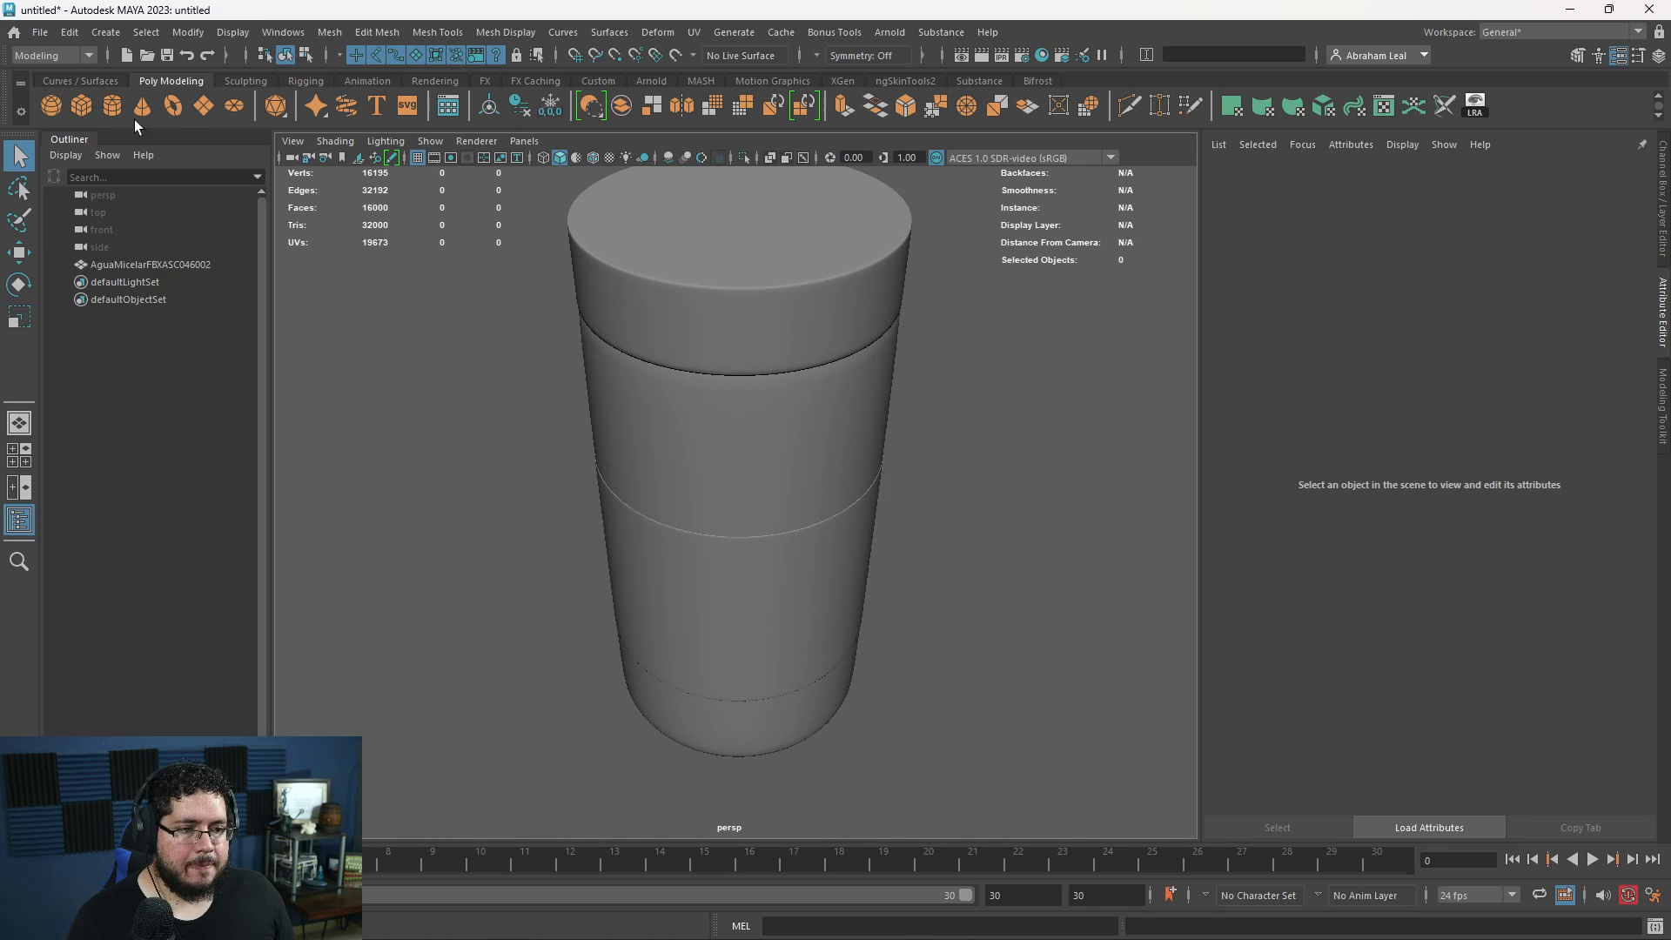
- Import Gotero.fbx from the Downloads folder into the same scene
{"action": "left_click", "coordinate": [40, 32]}
{"action": "left_click", "coordinate": [101, 227]}
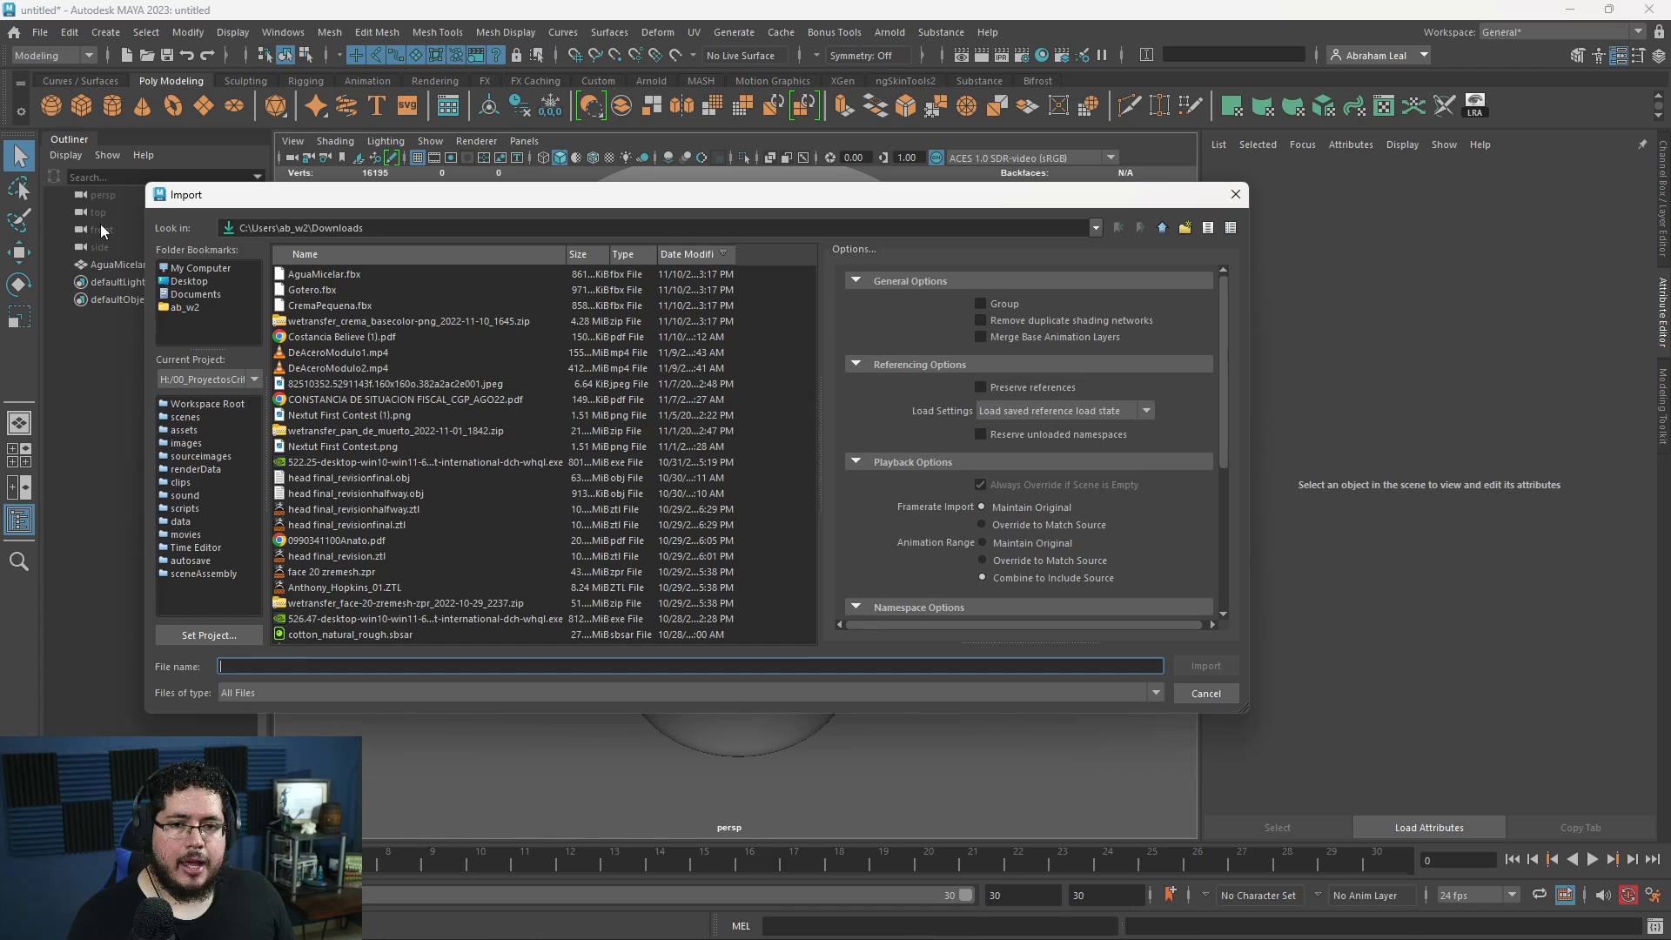
{"action": "double_click", "coordinate": [326, 285]}
- Move the dropper bottle sideways out of the tall cylindrical container so it stands clear on its left
{"action": "scroll", "coordinate": [813, 565], "scroll_direction": "down", "scroll_amount": 5}
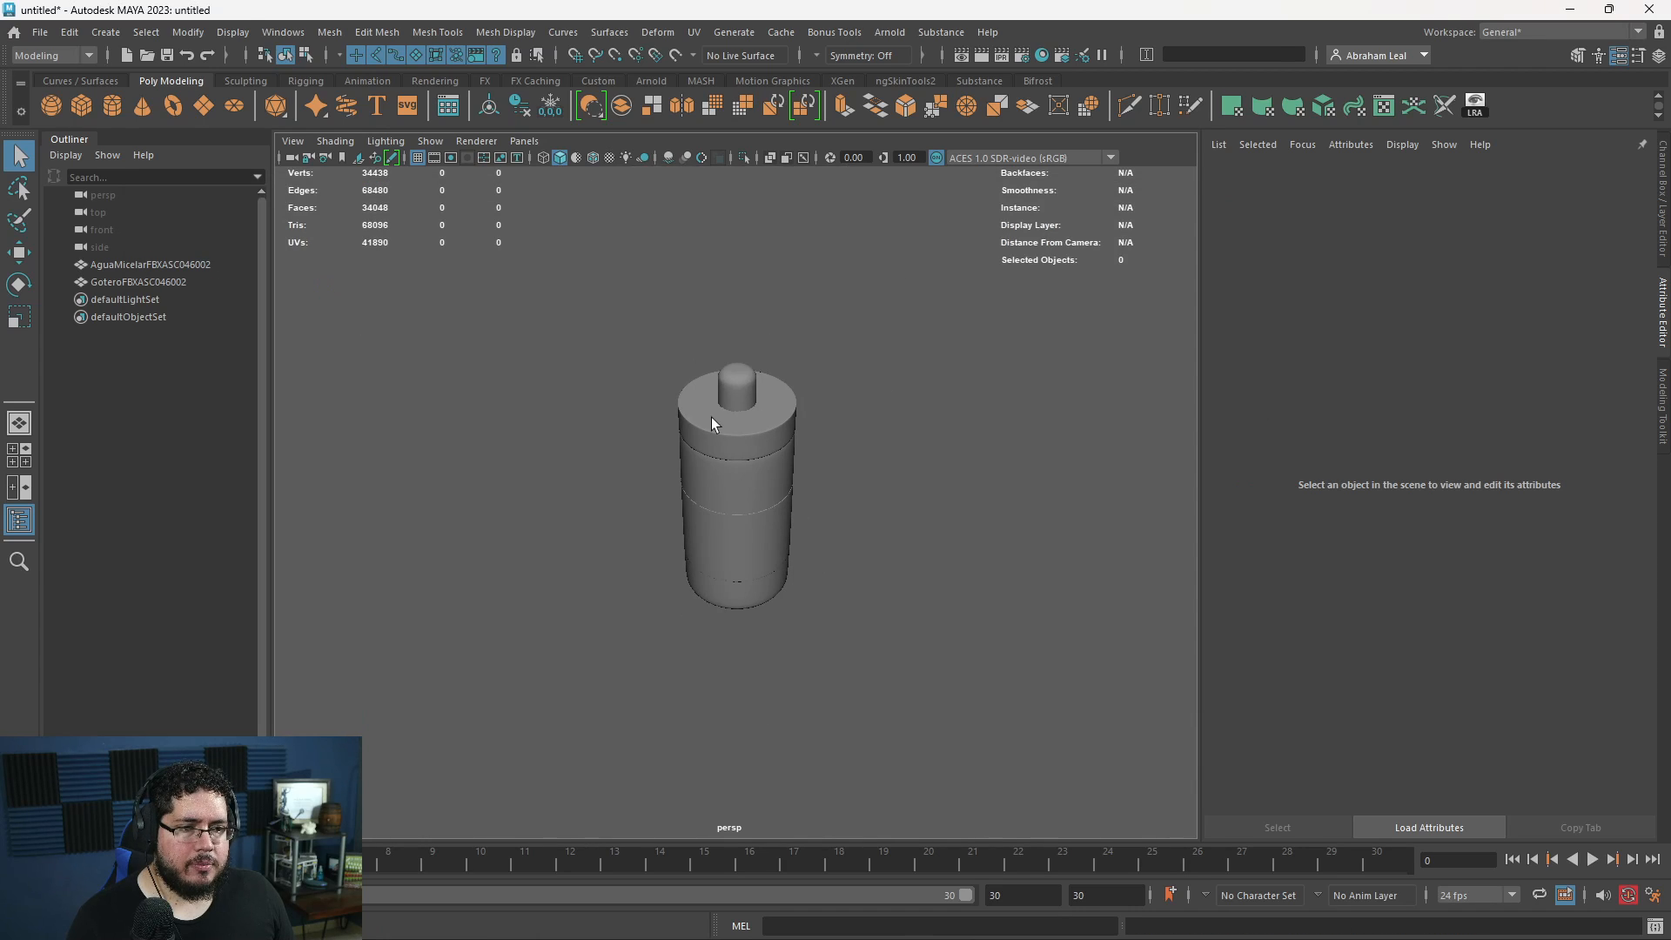
{"action": "left_click", "coordinate": [735, 465]}
{"action": "left_click", "coordinate": [752, 400]}
{"action": "key", "text": "w"}
{"action": "left_click_drag", "start_coordinate": [809, 497], "coordinate": [644, 498]}
{"action": "left_click", "coordinate": [807, 389]}
- Import CremaPequena.fbx from the Downloads folder into the same scene
{"action": "left_click", "coordinate": [40, 32]}
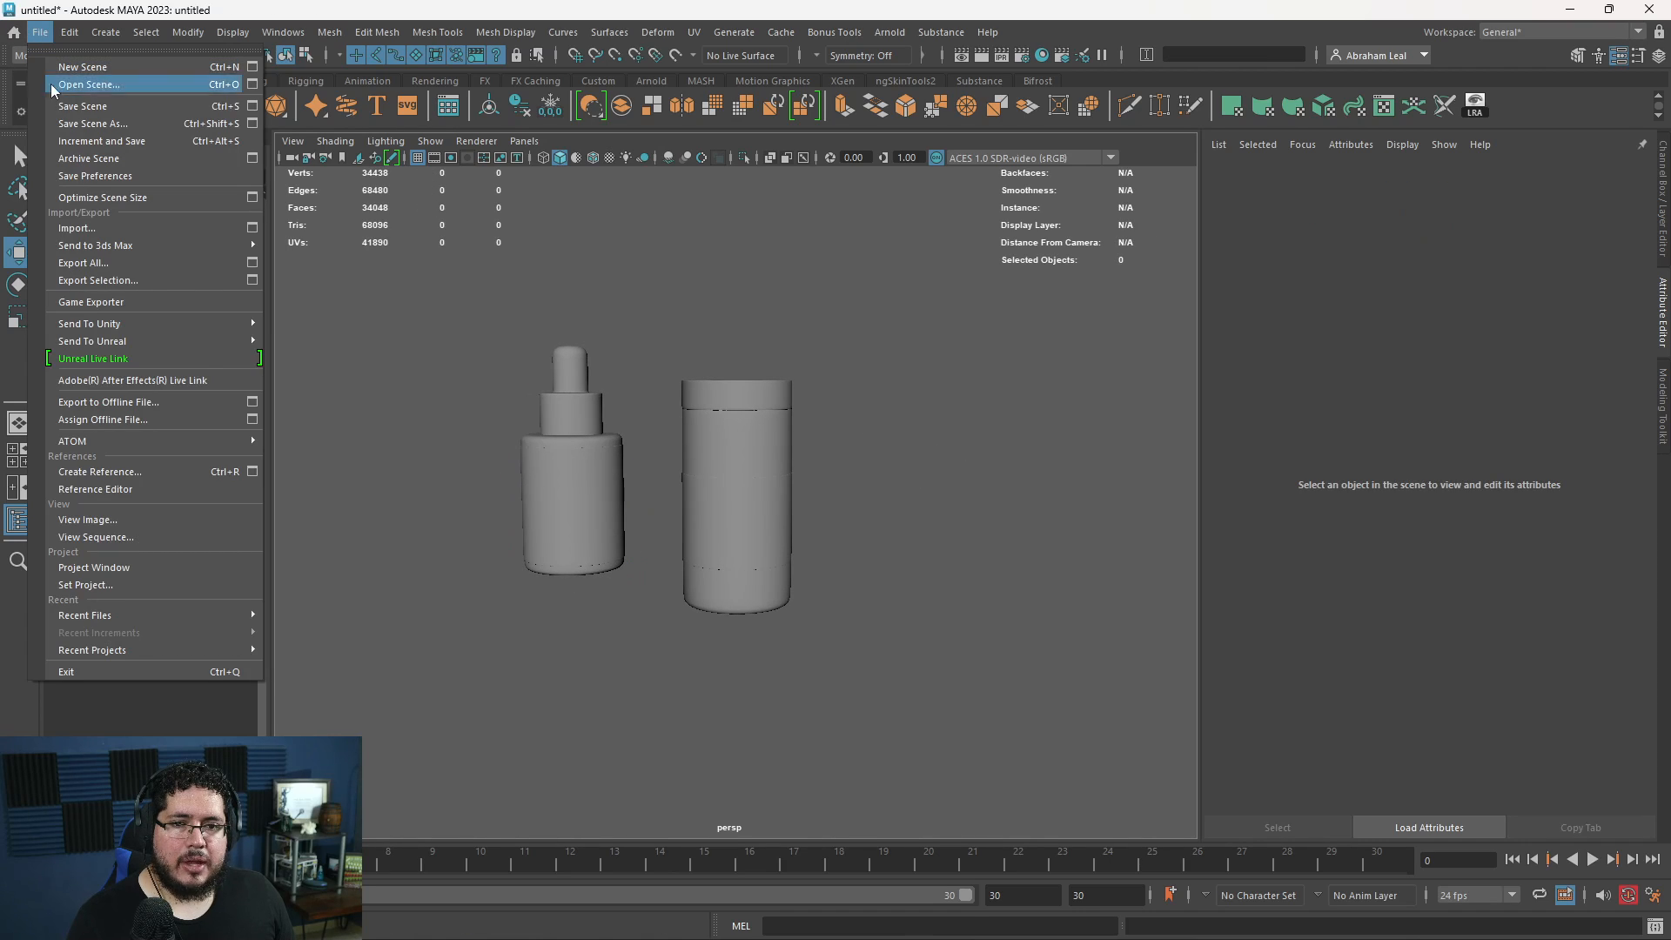
{"action": "left_click", "coordinate": [111, 227]}
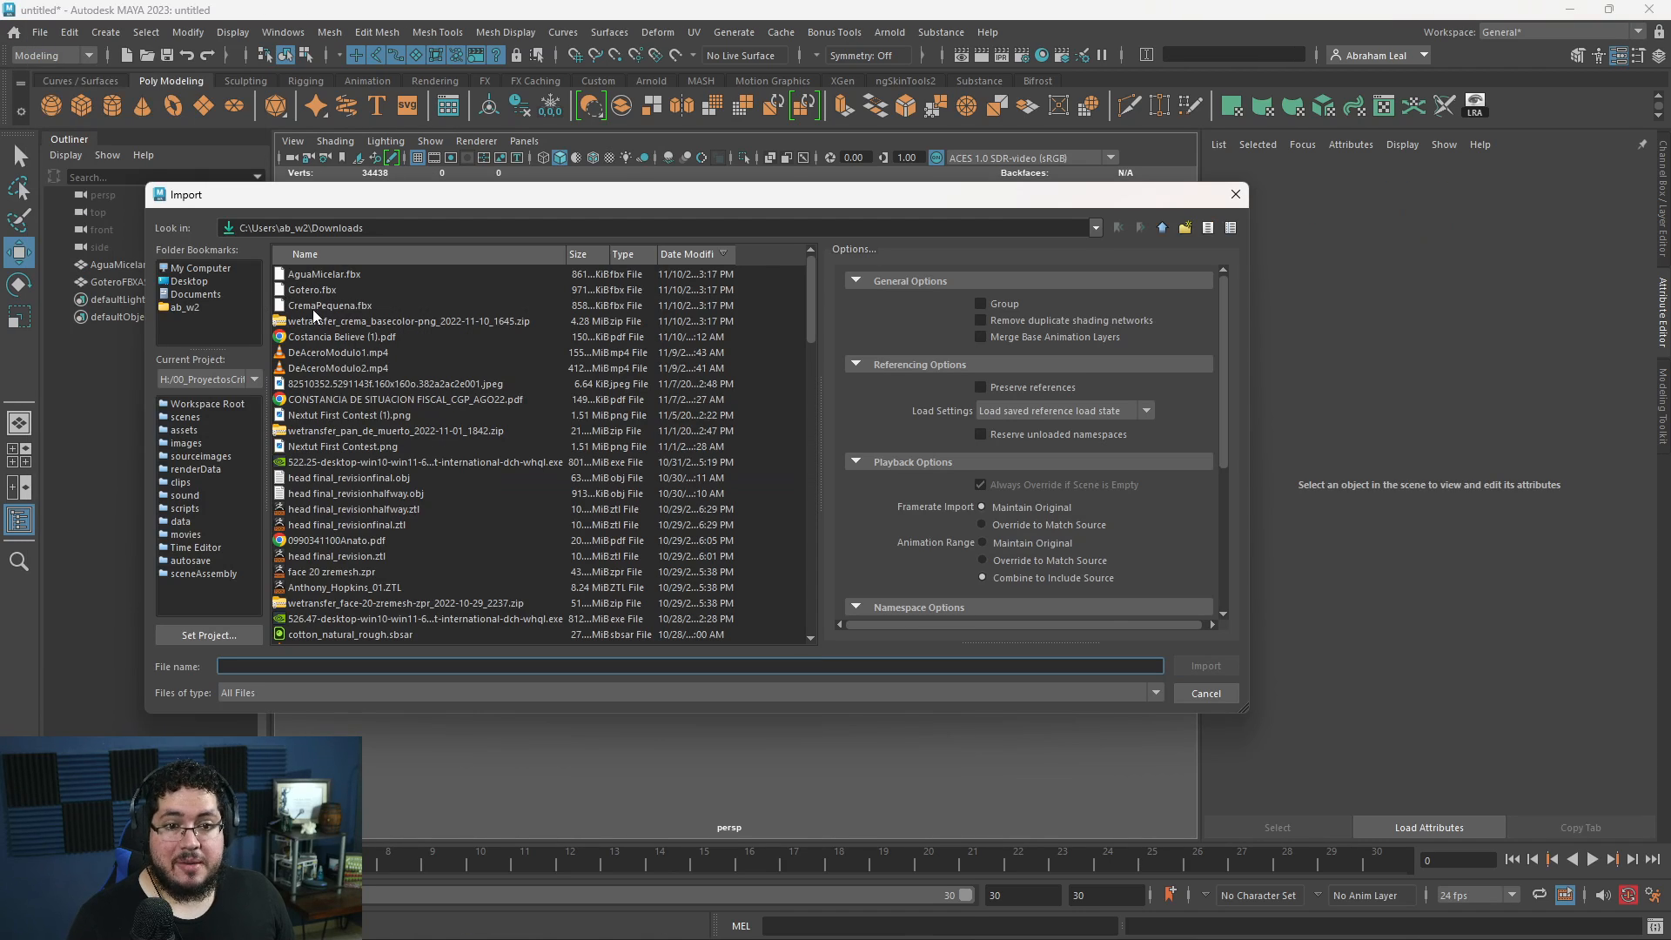
{"action": "double_click", "coordinate": [327, 307]}
- Move the cream jar along X out of the tall container so it stands clear on its right
{"action": "left_click", "coordinate": [752, 506]}
{"action": "key", "text": "f"}
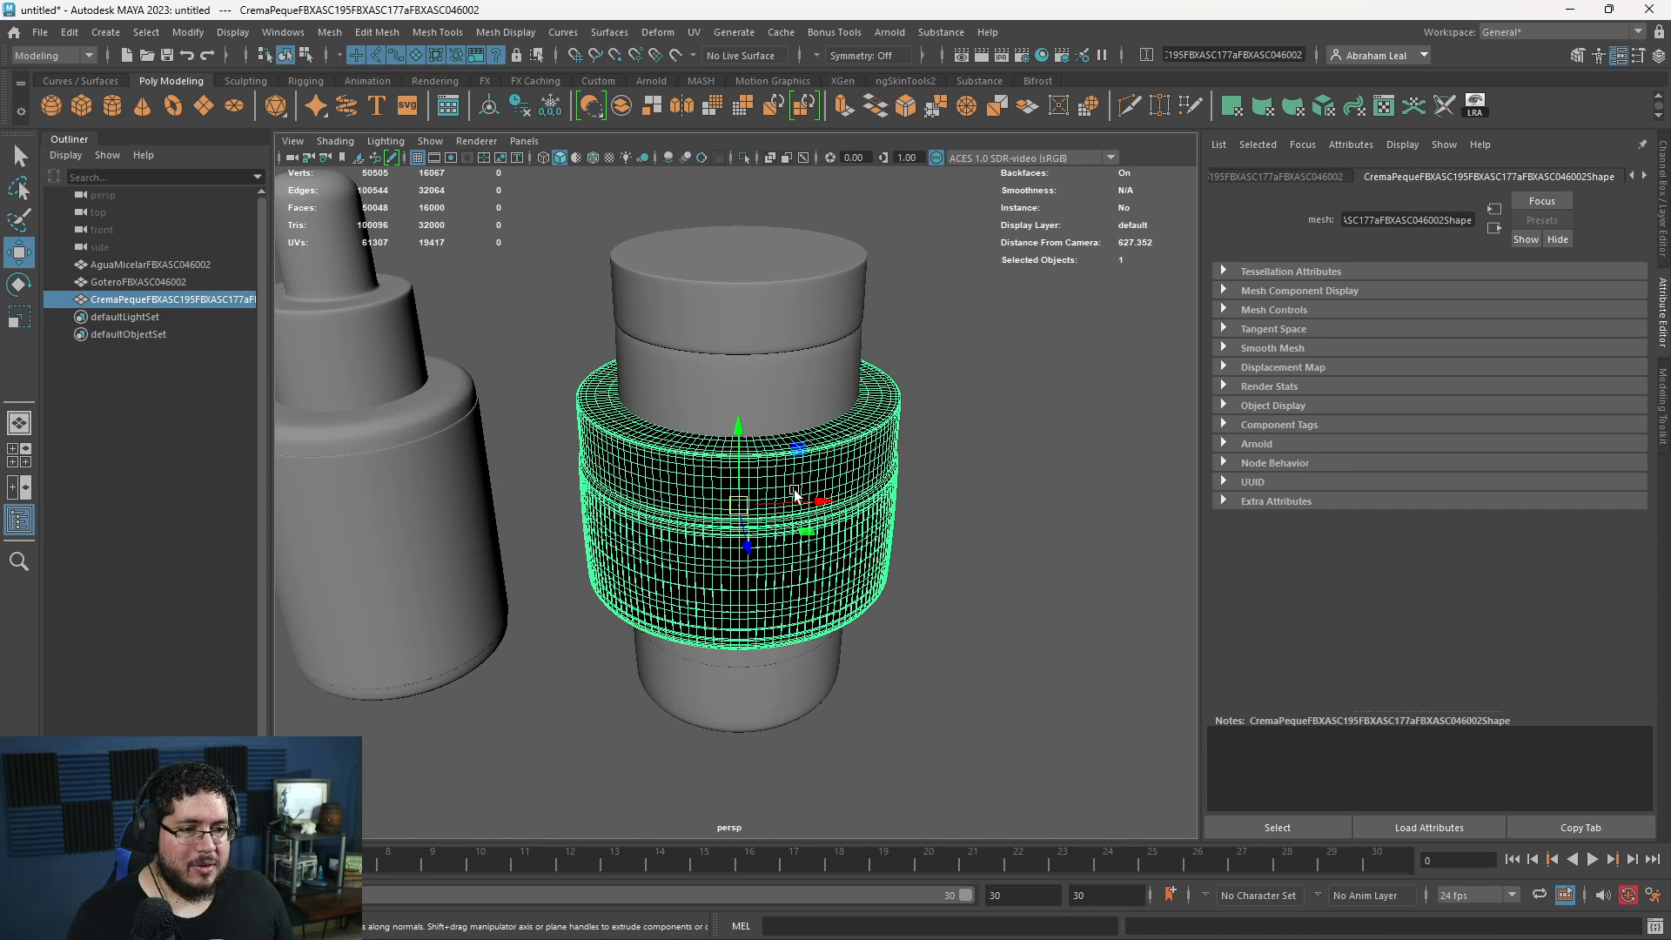
{"action": "left_click_drag", "start_coordinate": [826, 509], "coordinate": [1129, 487]}
{"action": "left_click", "coordinate": [977, 666]}
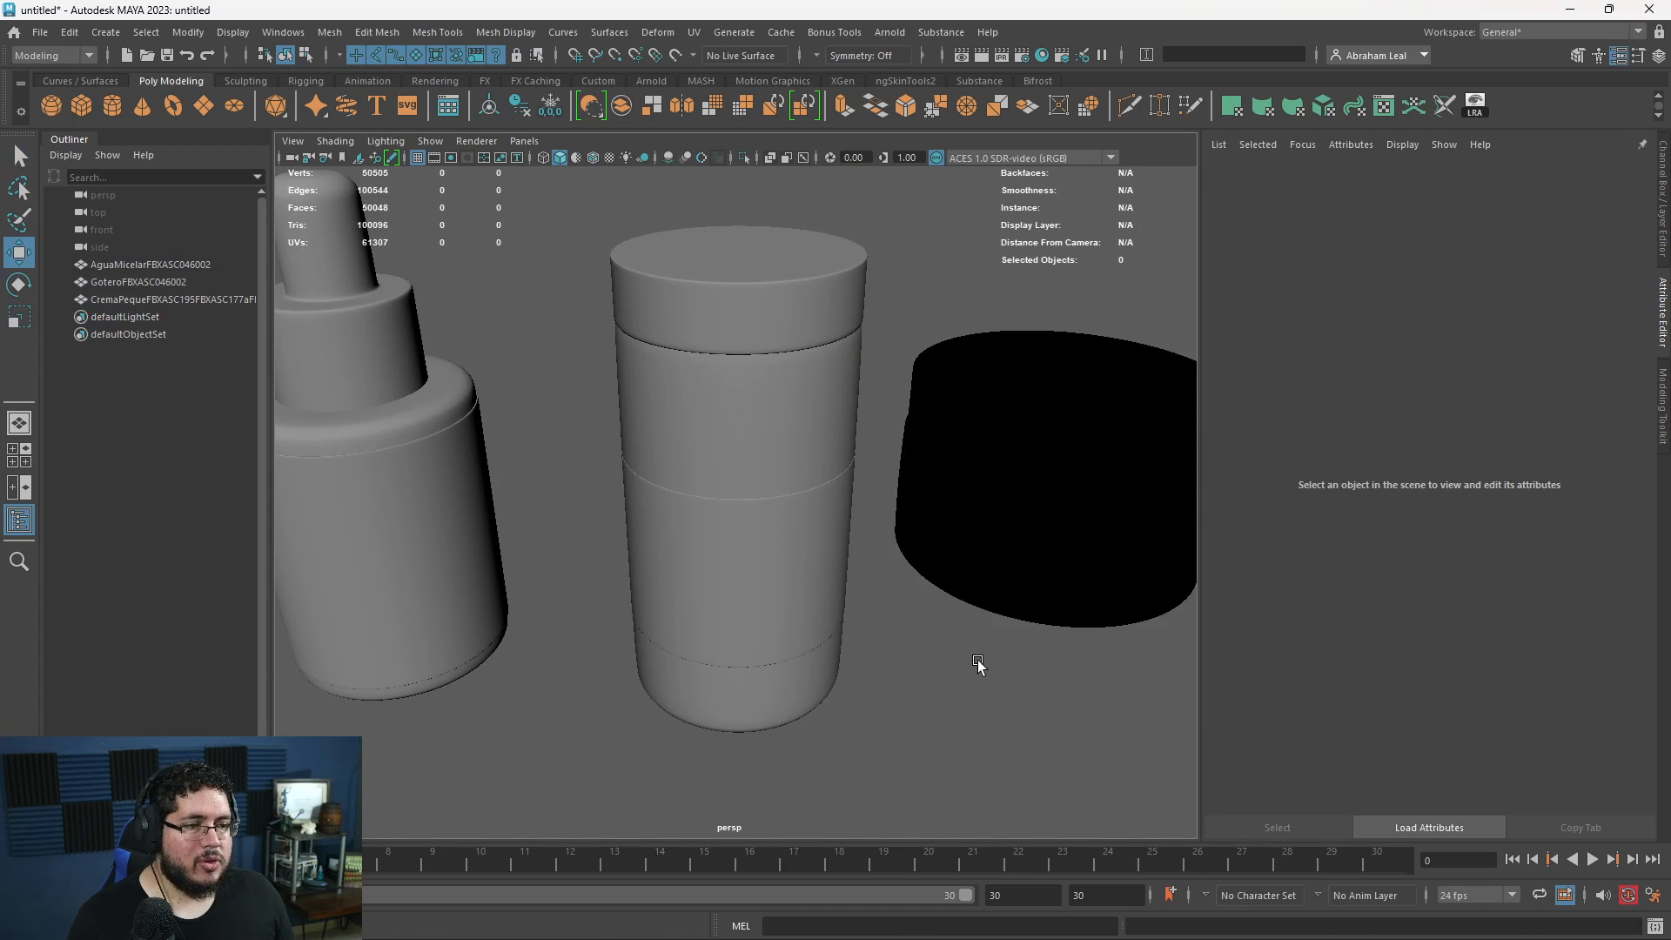
- In the front view, raise the tall AguaMicelar container until its base rests on the horizontal origin line
{"action": "left_click_drag", "start_coordinate": [977, 667], "coordinate": [921, 526], "text": "alt"}
{"action": "right_click_drag", "start_coordinate": [920, 525], "coordinate": [713, 447], "text": "alt"}
{"action": "left_click", "coordinate": [713, 447]}
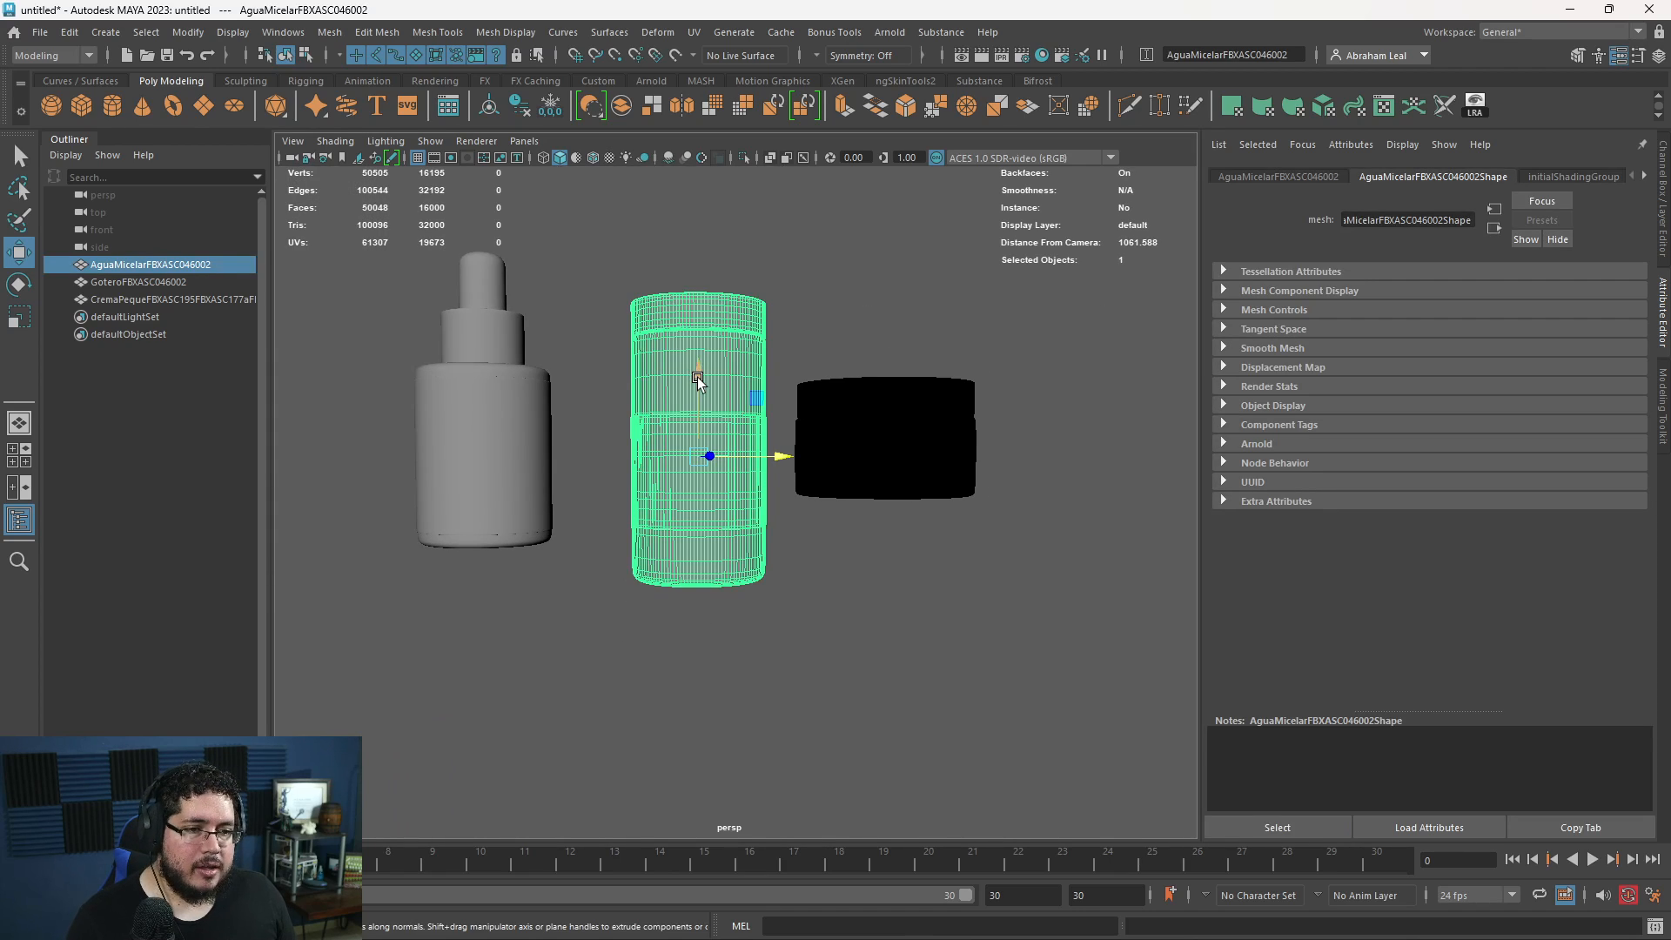
{"action": "key", "text": "space"}
{"action": "left_click_drag", "start_coordinate": [932, 554], "coordinate": [931, 583]}
{"action": "scroll", "coordinate": [830, 551], "scroll_direction": "down", "scroll_amount": 13}
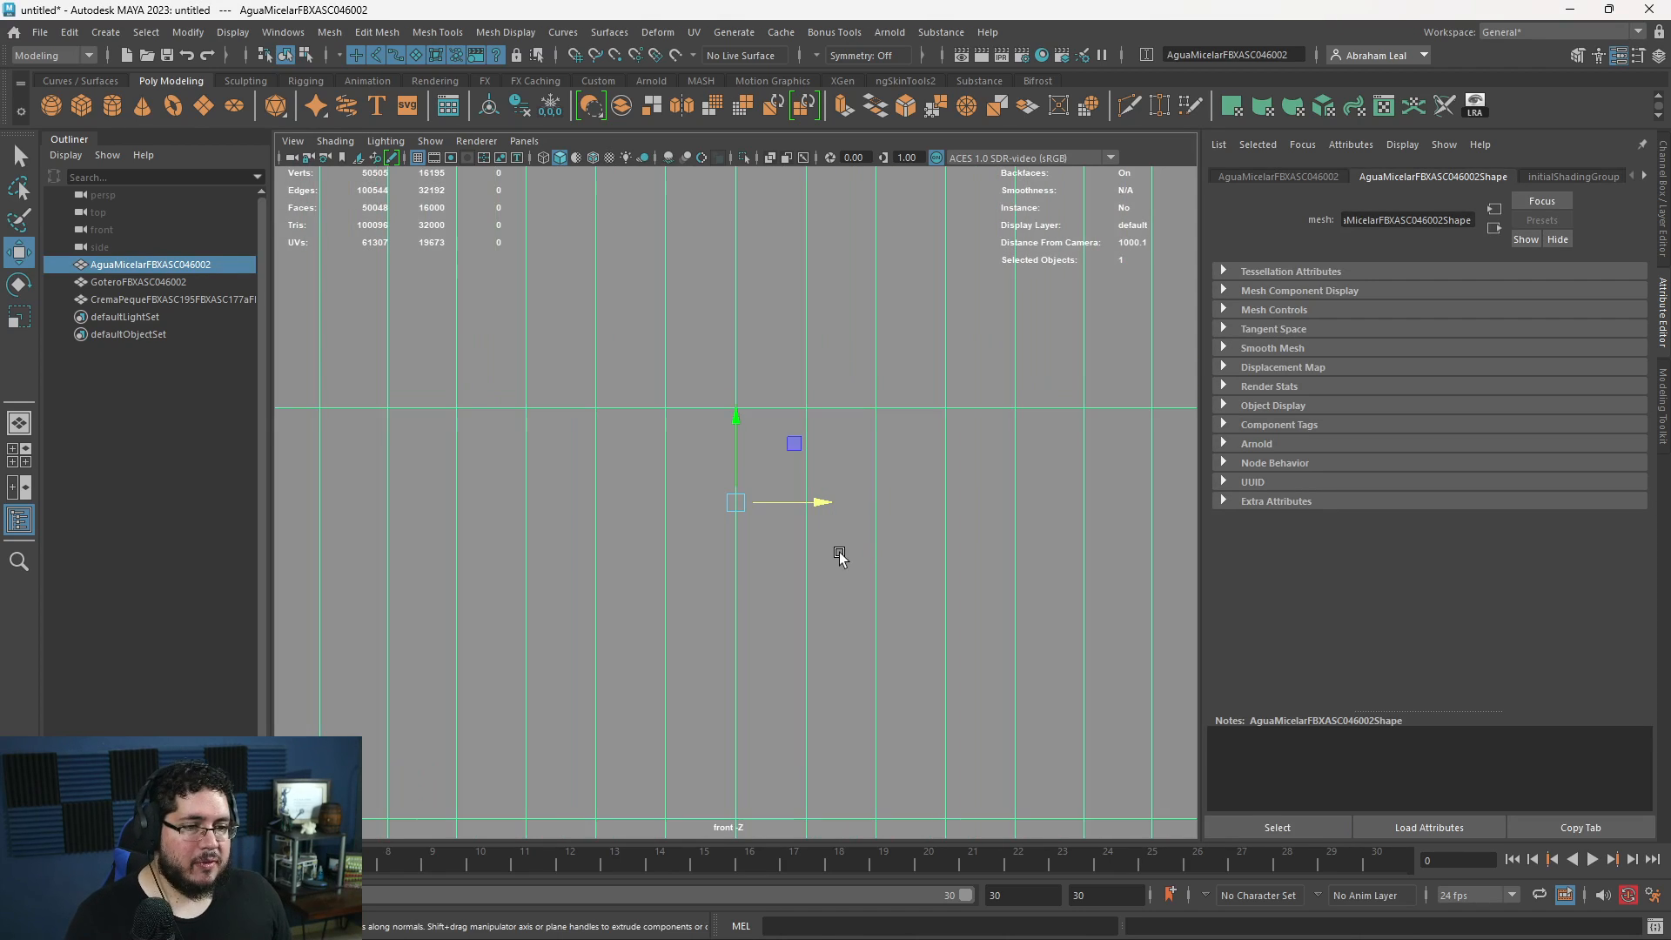
{"action": "scroll", "coordinate": [830, 551], "scroll_direction": "down", "scroll_amount": 5}
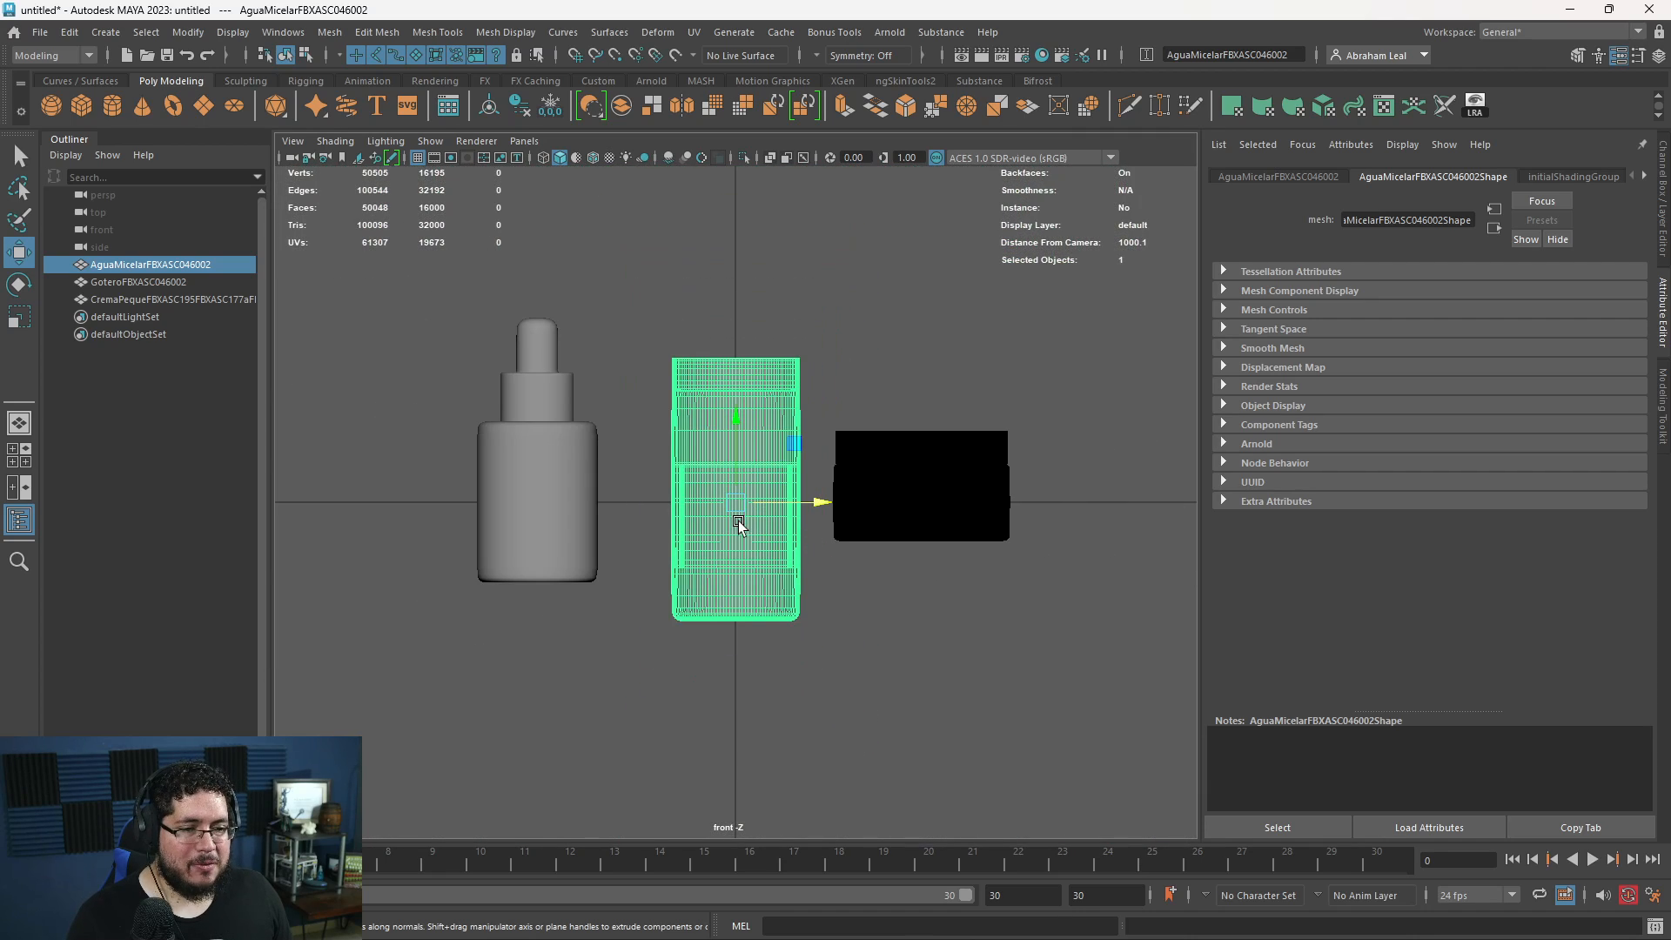
{"action": "scroll", "coordinate": [742, 540], "scroll_direction": "up", "scroll_amount": 2}
{"action": "left_click_drag", "start_coordinate": [749, 572], "coordinate": [743, 400]}
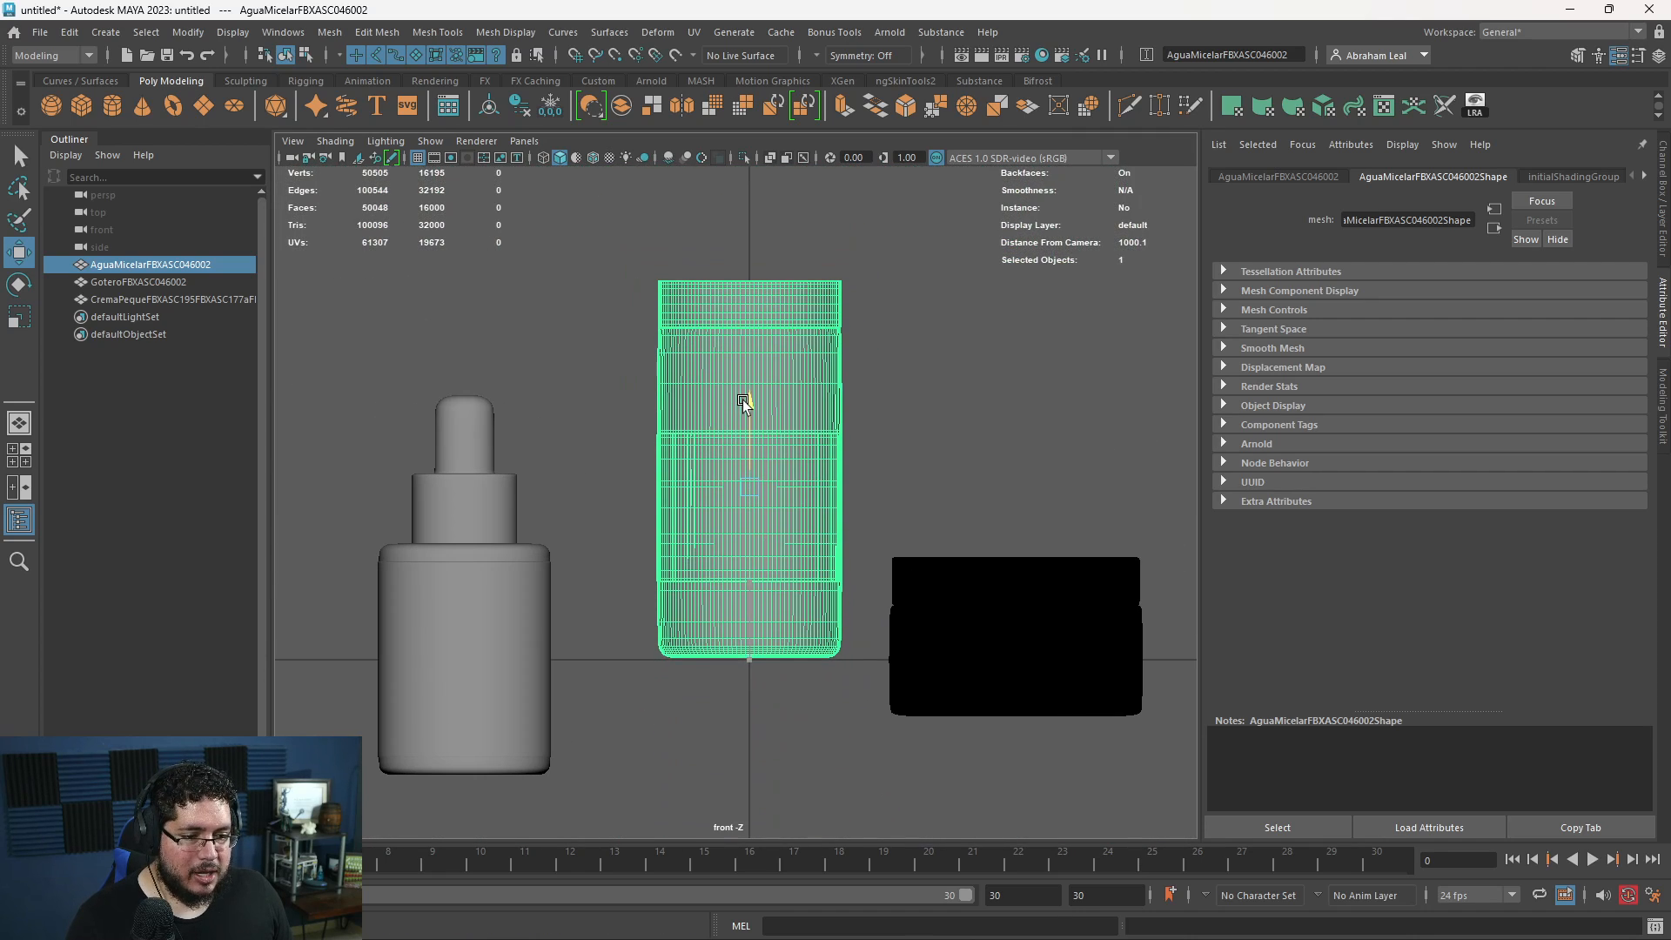
- Raise the cream jar and the dropper bottle so their bases also rest on the horizontal origin line
{"action": "left_click", "coordinate": [975, 579]}
{"action": "left_click_drag", "start_coordinate": [1014, 571], "coordinate": [1018, 519]}
{"action": "left_click", "coordinate": [458, 625]}
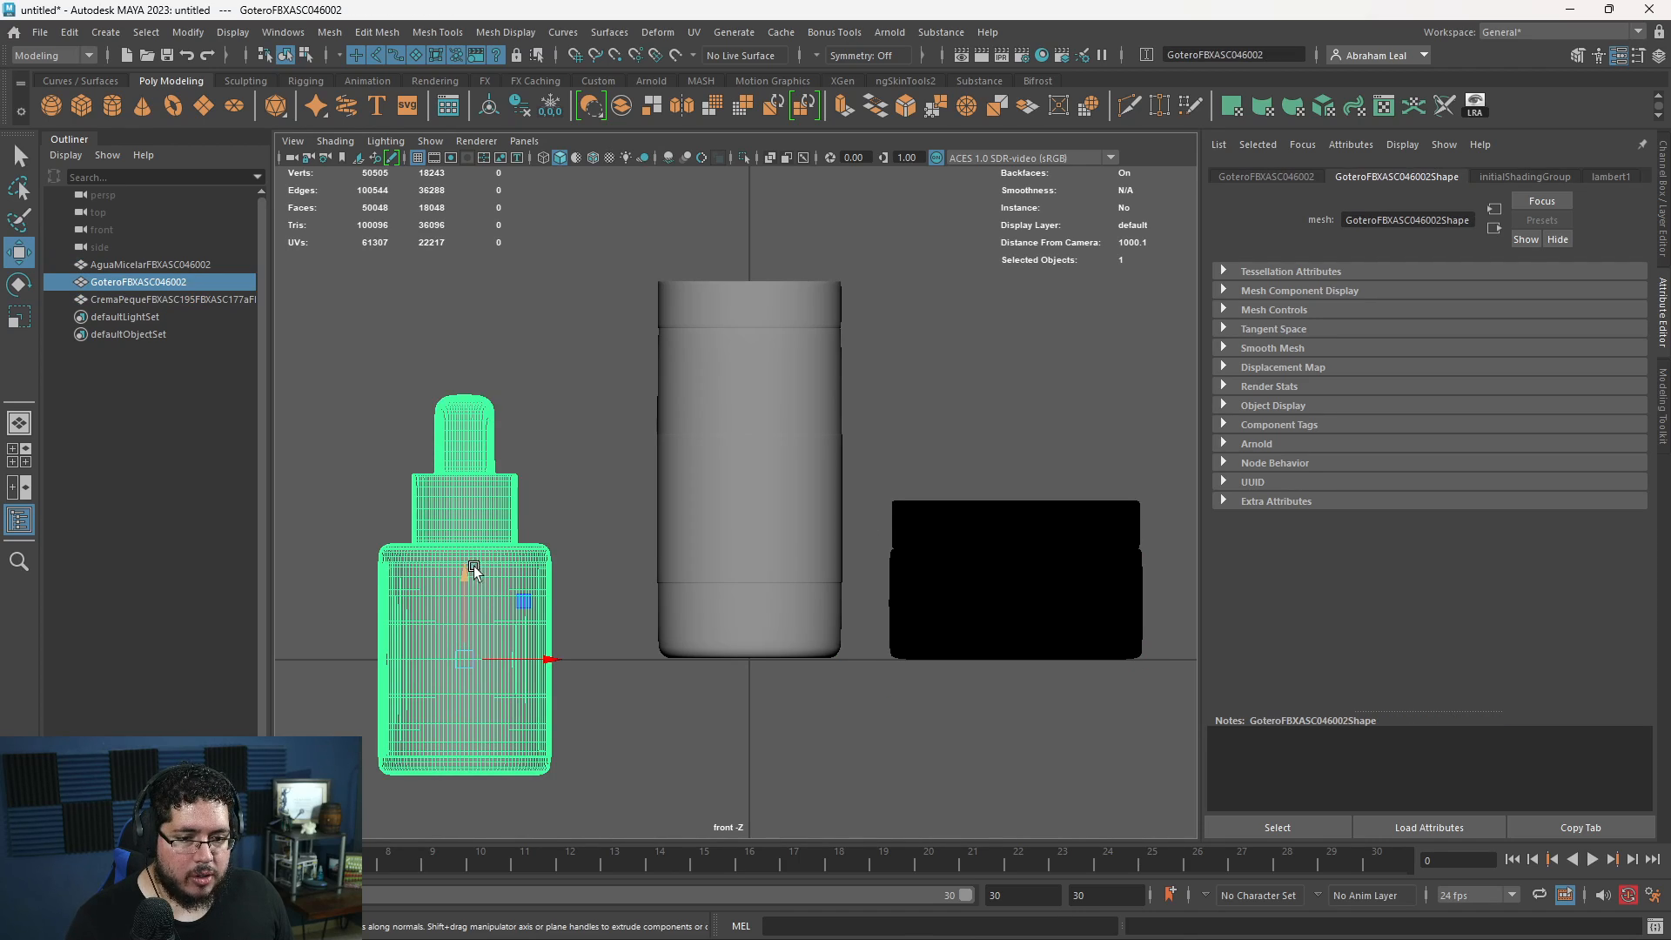
{"action": "left_click_drag", "start_coordinate": [470, 571], "coordinate": [459, 462]}
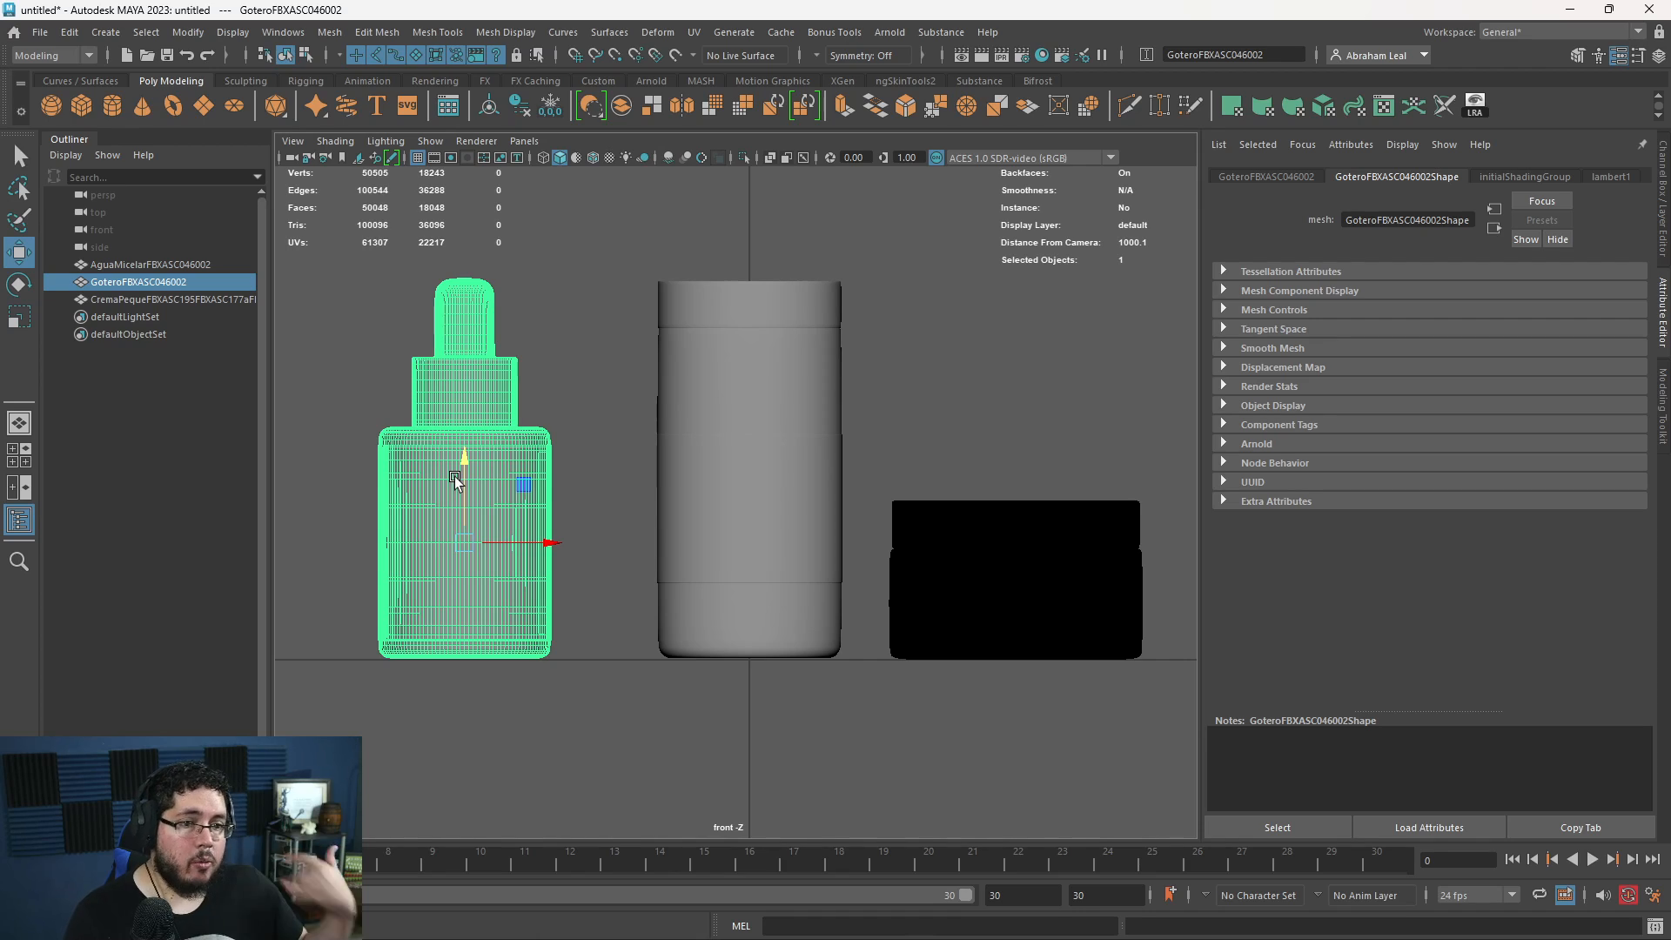
{"action": "left_click", "coordinate": [613, 426]}
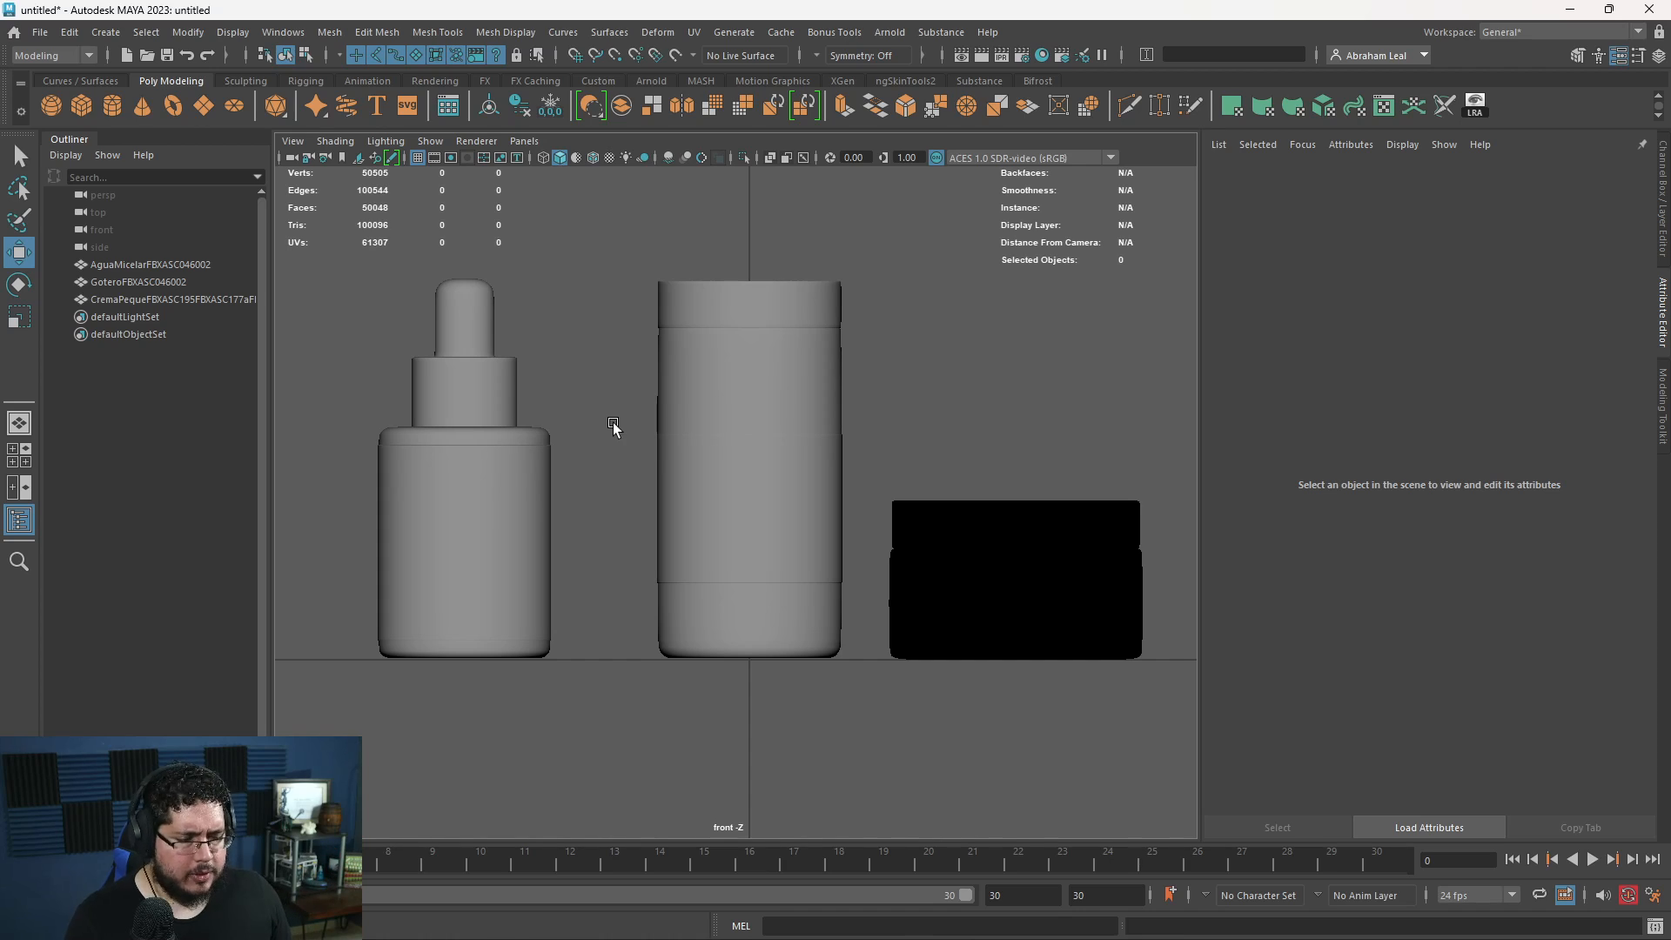
- Select all three containers in the perspective view and assign them one new Arnold material
{"action": "left_click_drag", "start_coordinate": [608, 501], "coordinate": [761, 457], "text": "alt"}
{"action": "left_click_drag", "start_coordinate": [1023, 296], "coordinate": [431, 533]}
{"action": "left_click", "coordinate": [690, 551]}
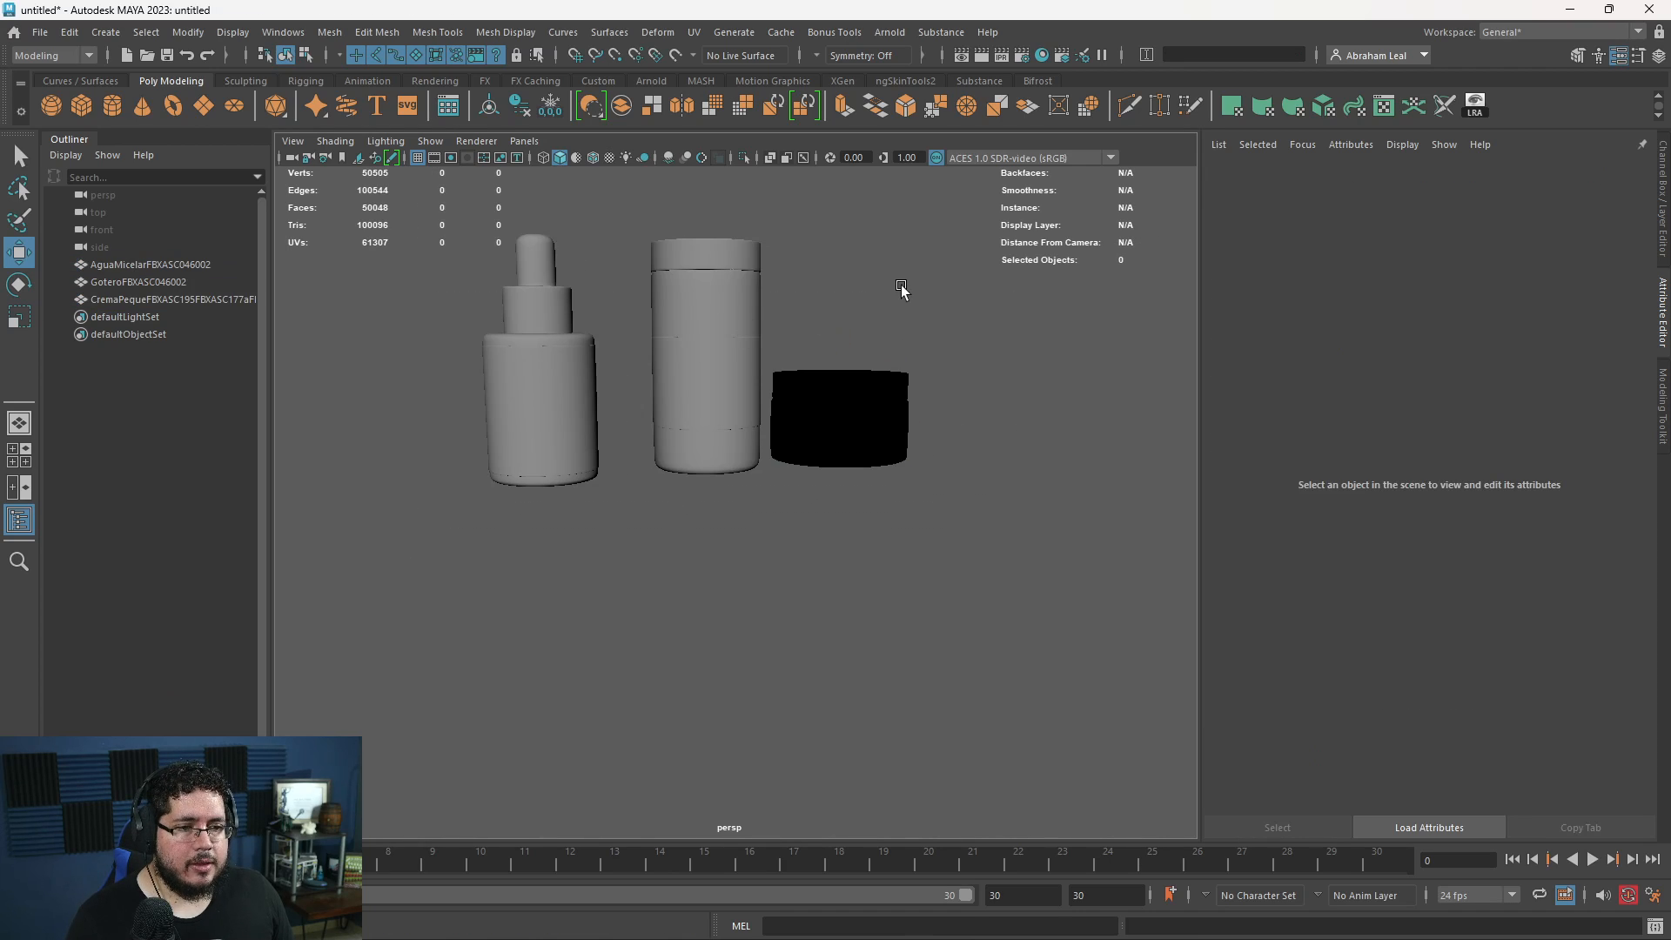
{"action": "left_click_drag", "start_coordinate": [901, 285], "coordinate": [518, 479]}
{"action": "right_click", "coordinate": [699, 337]}
{"action": "left_click", "coordinate": [687, 781]}
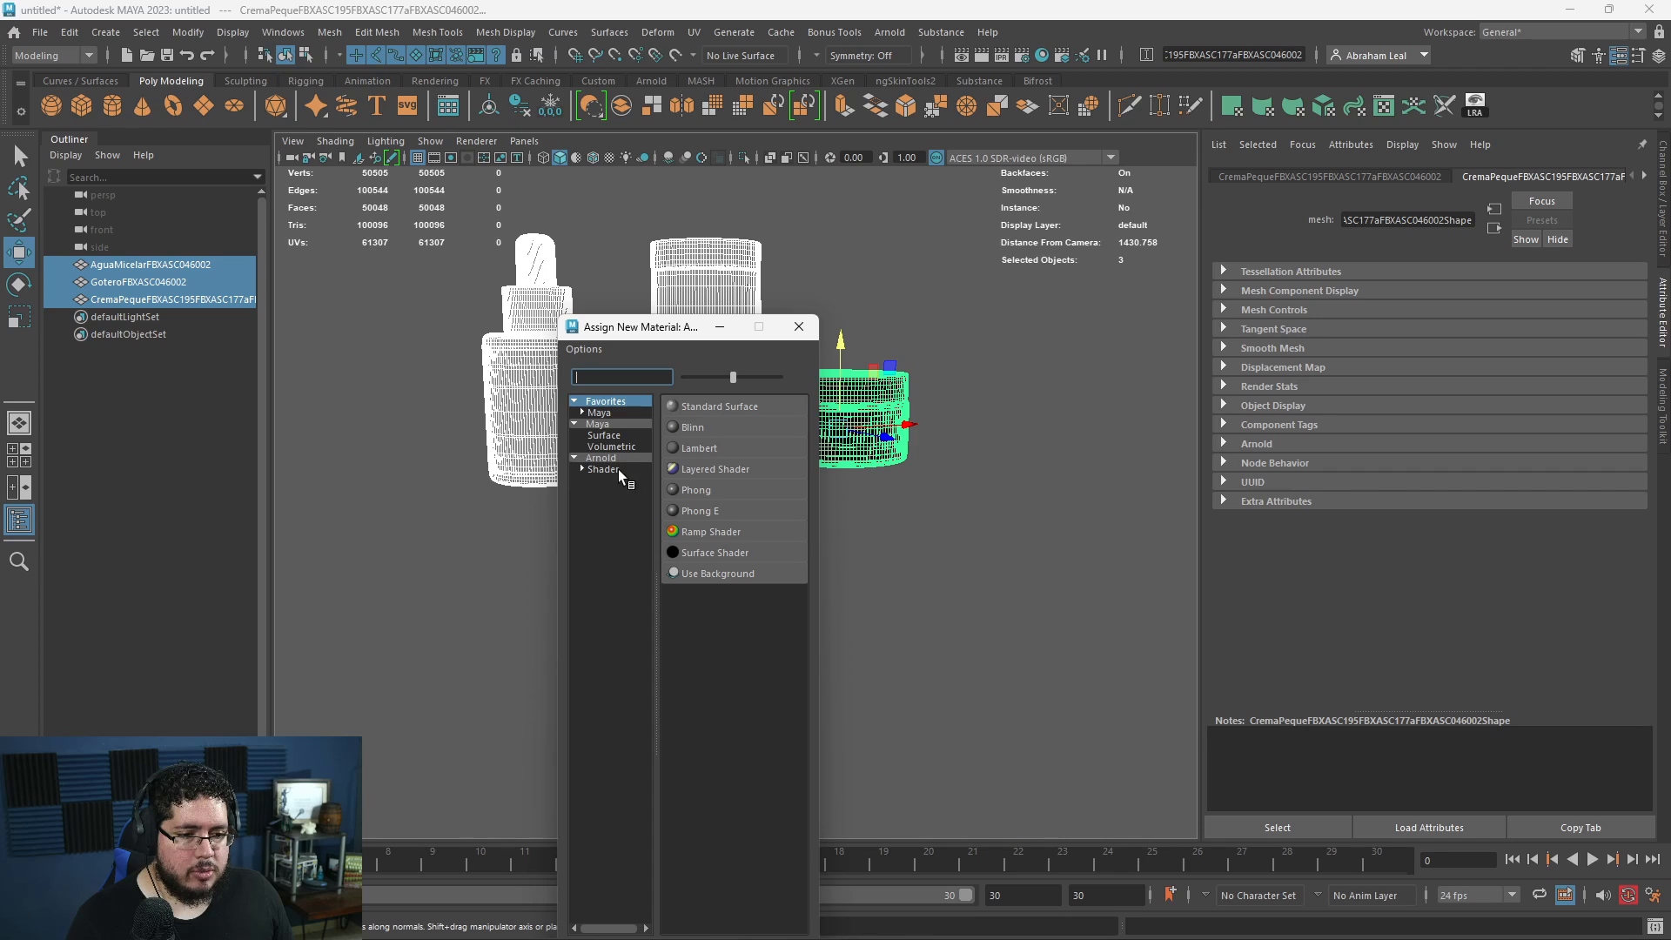
{"action": "left_click", "coordinate": [609, 458]}
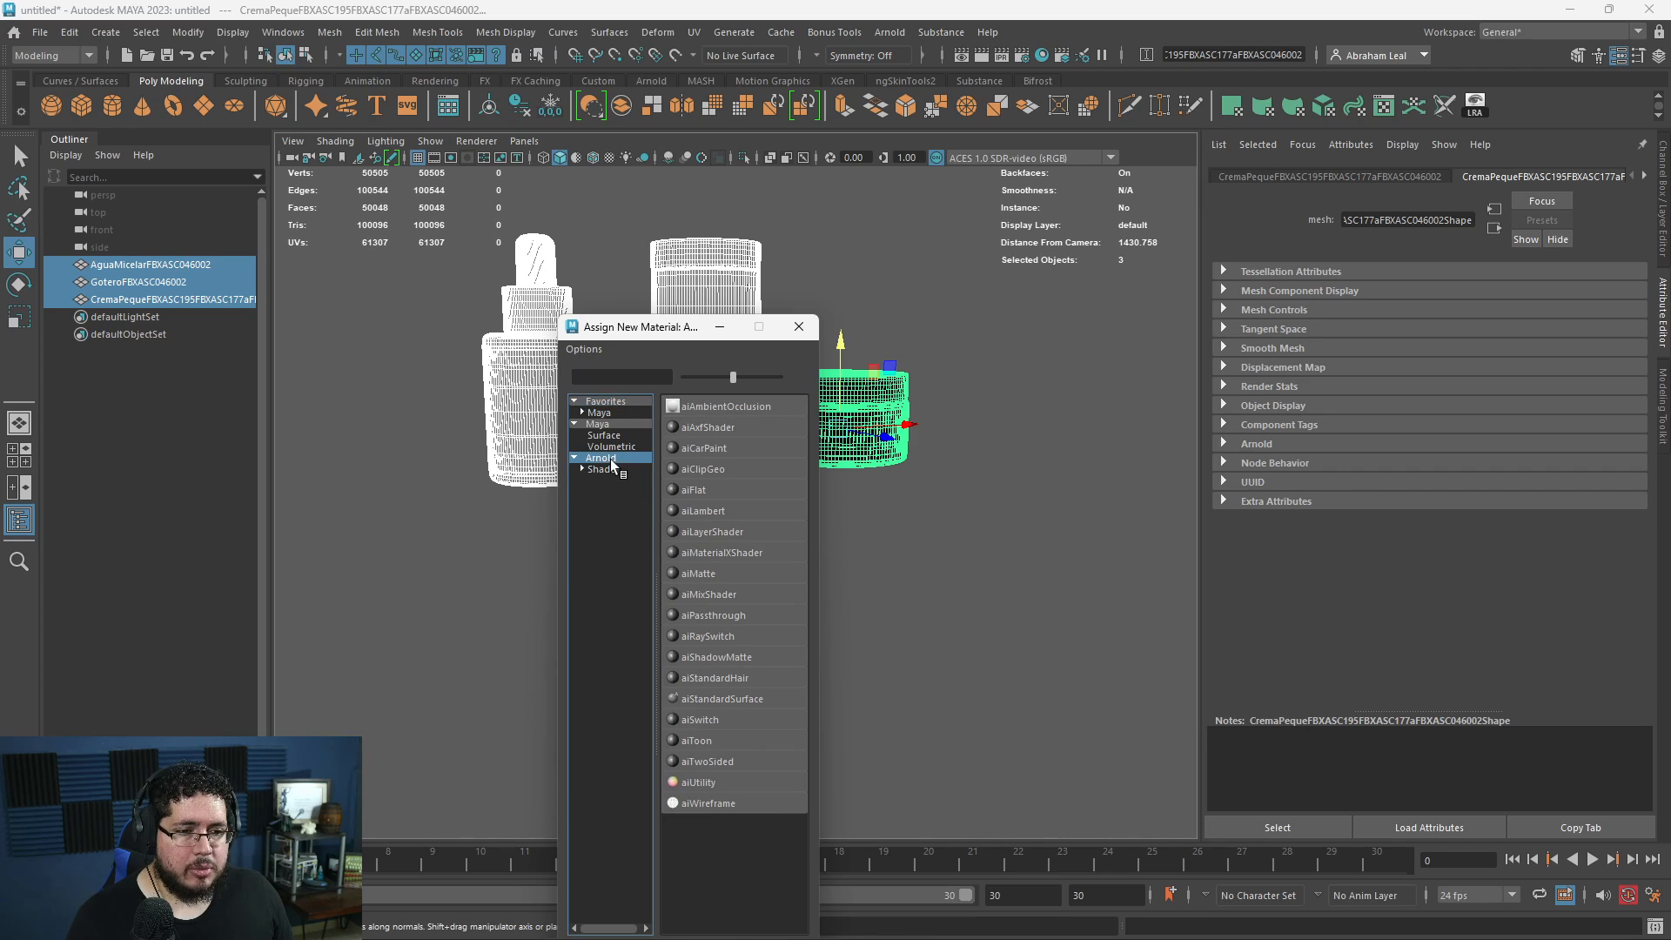
{"action": "left_click", "coordinate": [739, 675]}
{"action": "left_click", "coordinate": [906, 627]}
- Examine the cream jar's surface and wireframe around the lid seam close up and from farther away
{"action": "scroll", "coordinate": [644, 556], "scroll_direction": "up", "scroll_amount": 5}
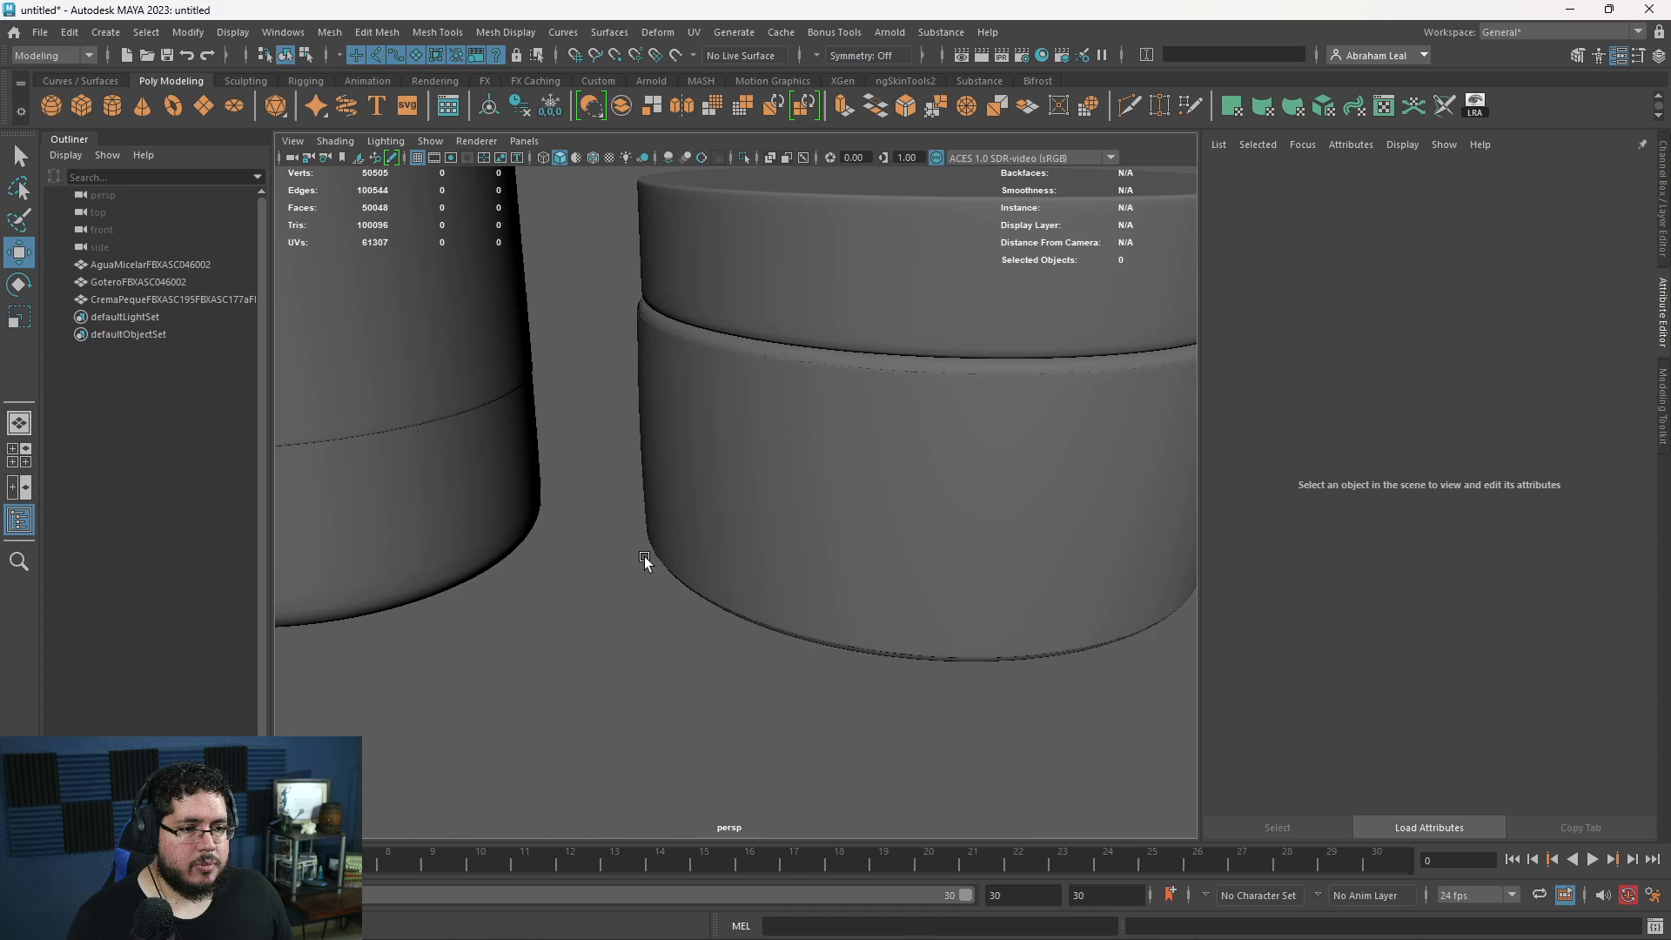
{"action": "right_click_drag", "start_coordinate": [643, 556], "coordinate": [366, 540], "text": "alt"}
{"action": "right_click_drag", "start_coordinate": [727, 562], "coordinate": [888, 735], "text": "alt"}
{"action": "left_click", "coordinate": [790, 541]}
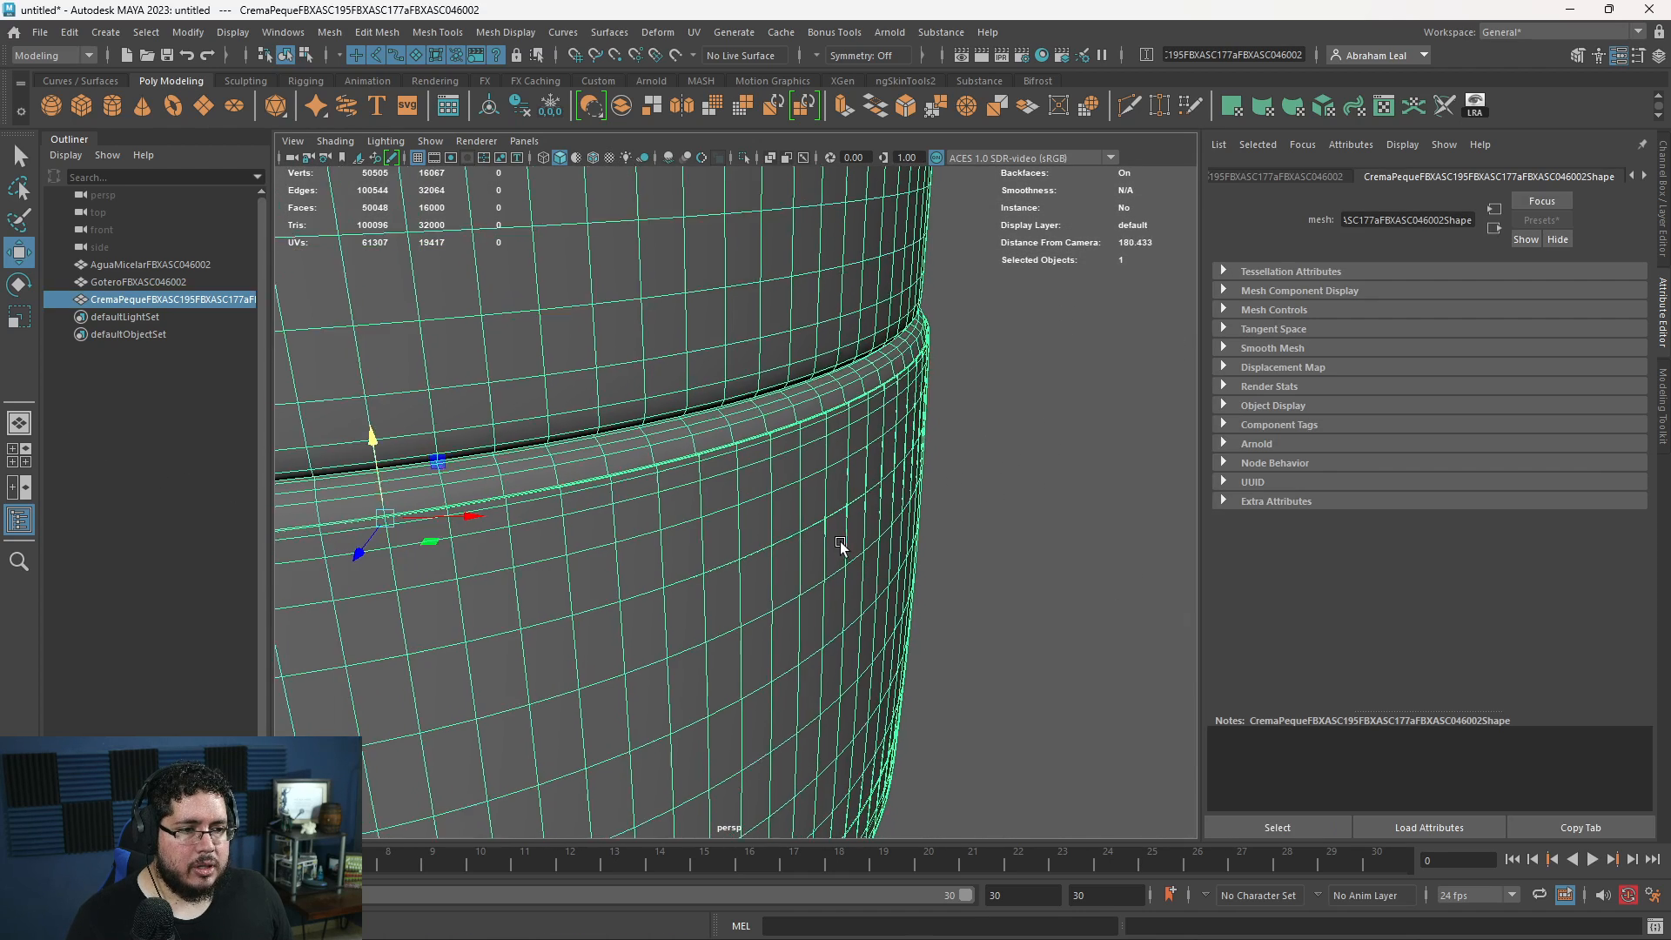
{"action": "right_click_drag", "start_coordinate": [839, 541], "coordinate": [914, 492], "text": "alt"}
{"action": "right_click_drag", "start_coordinate": [818, 441], "coordinate": [905, 409]}
{"action": "scroll", "coordinate": [816, 464], "scroll_direction": "down", "scroll_amount": 6}
{"action": "left_click", "coordinate": [973, 536]}
{"action": "left_click", "coordinate": [953, 506]}
{"action": "scroll", "coordinate": [953, 507], "scroll_direction": "down", "scroll_amount": 4}
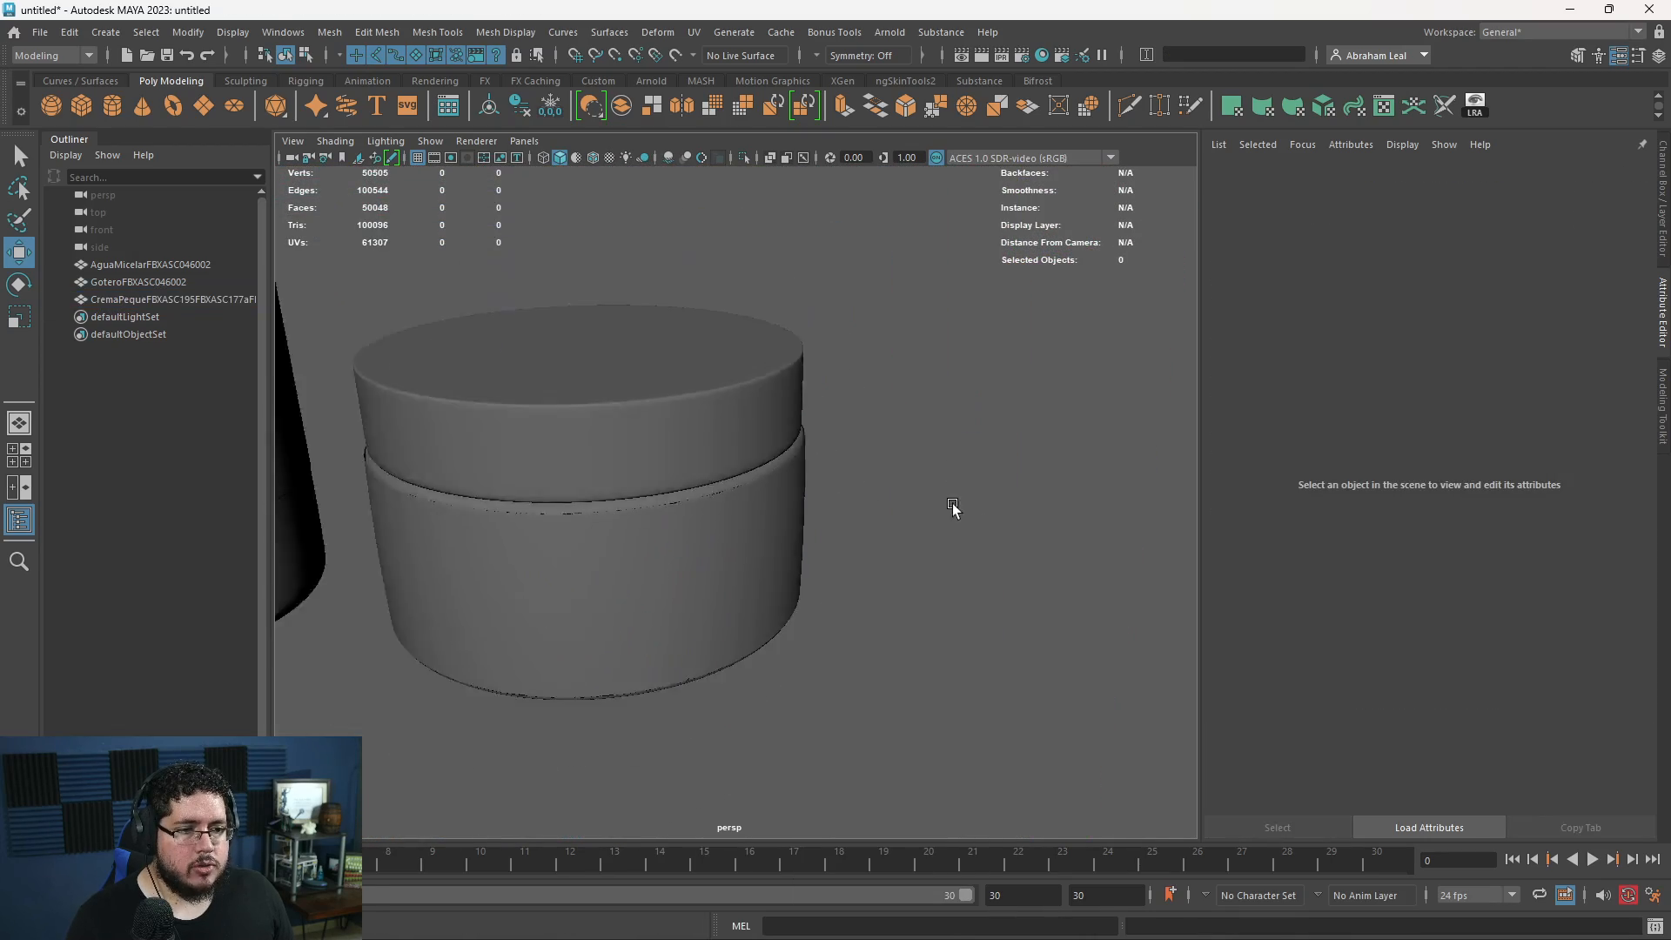
{"action": "scroll", "coordinate": [953, 506], "scroll_direction": "down", "scroll_amount": 5}
{"action": "scroll", "coordinate": [693, 545], "scroll_direction": "up", "scroll_amount": 2}
{"action": "scroll", "coordinate": [713, 540], "scroll_direction": "down", "scroll_amount": 2}
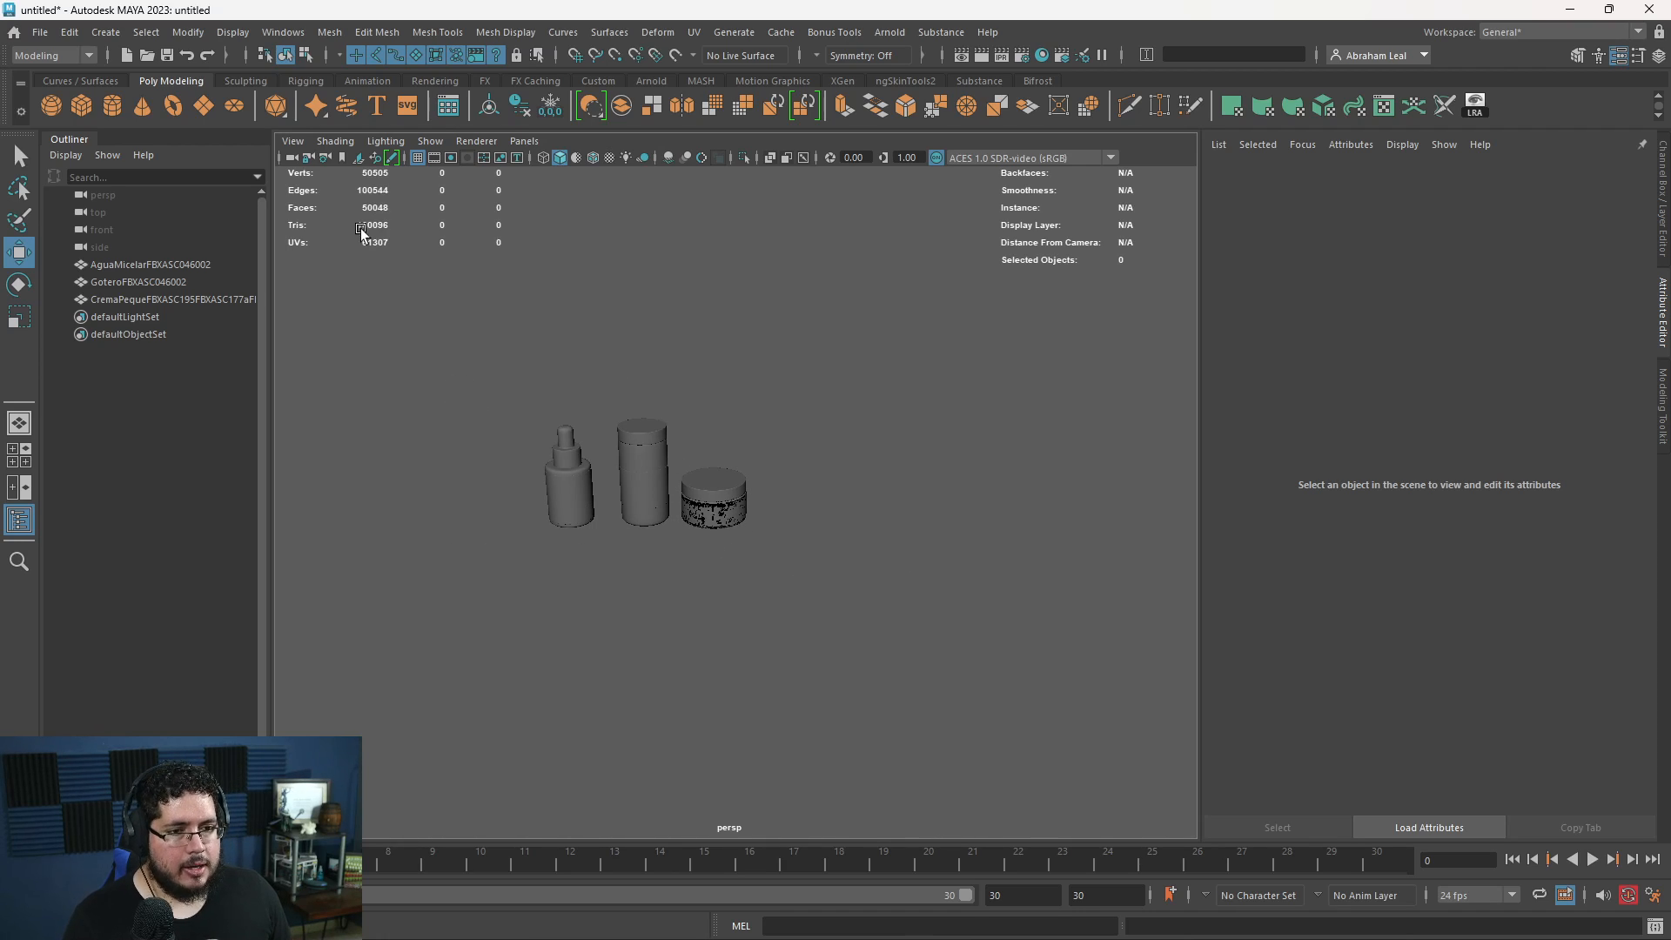
- Set the perspective camera's near clip plane to 10 and check the cream jar's surface close up
{"action": "left_click", "coordinate": [291, 158]}
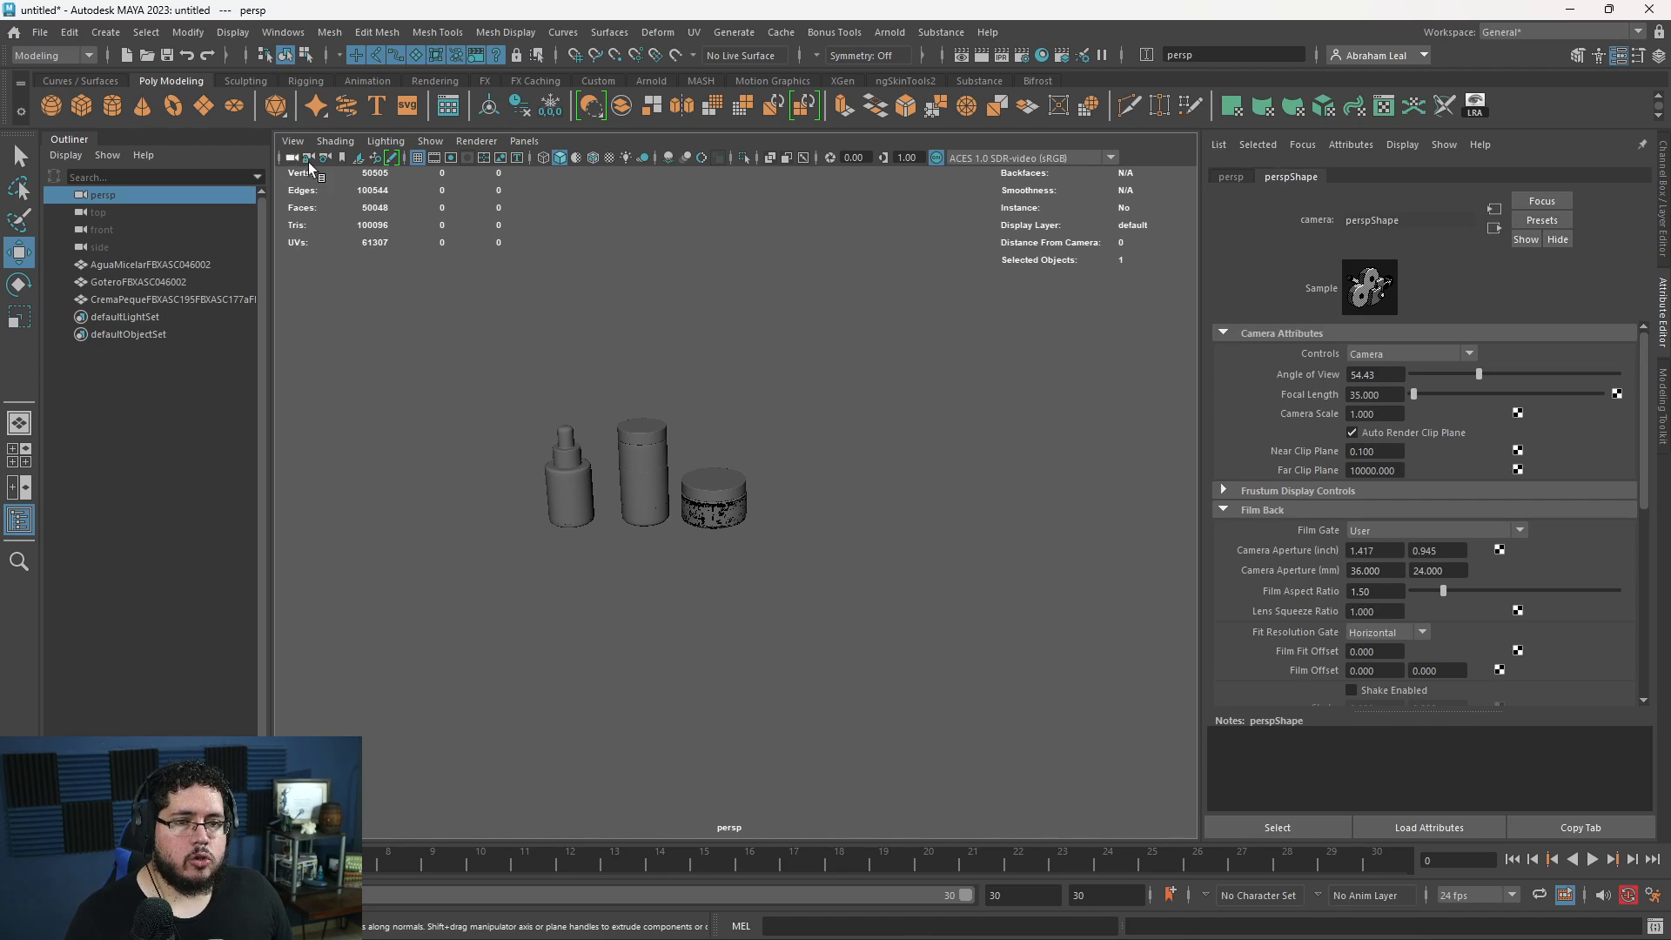
{"action": "left_click", "coordinate": [1378, 450]}
{"action": "type", "text": "1"}
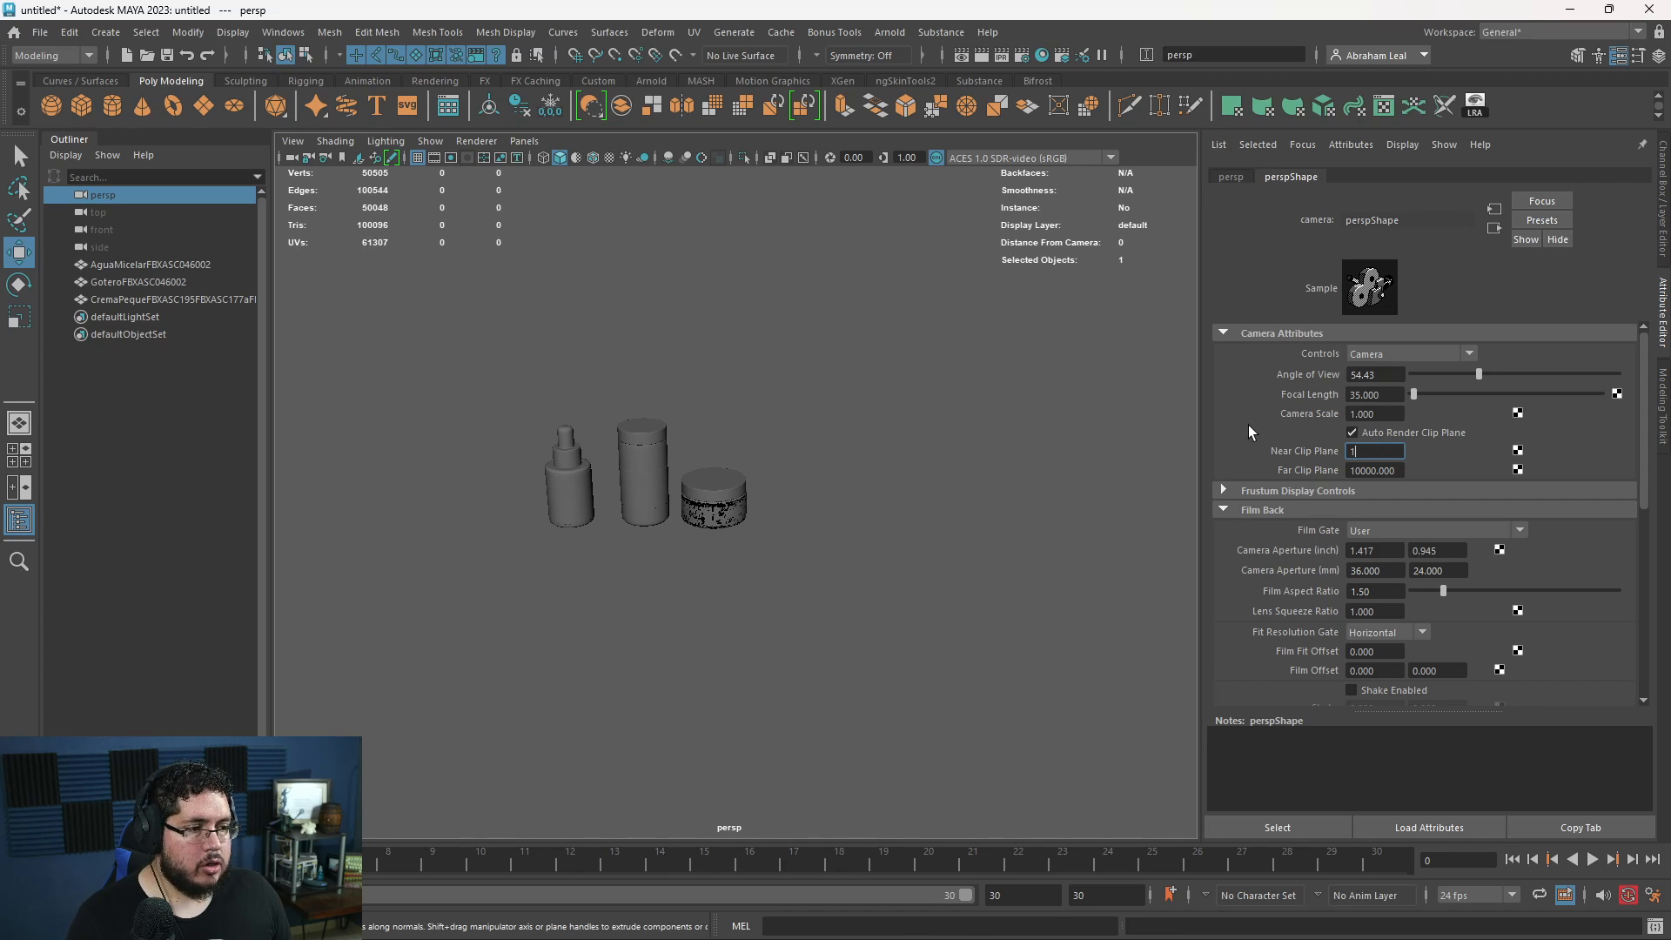
{"action": "key", "text": "Return"}
{"action": "type", "text": "0"}
{"action": "key", "text": "Return"}
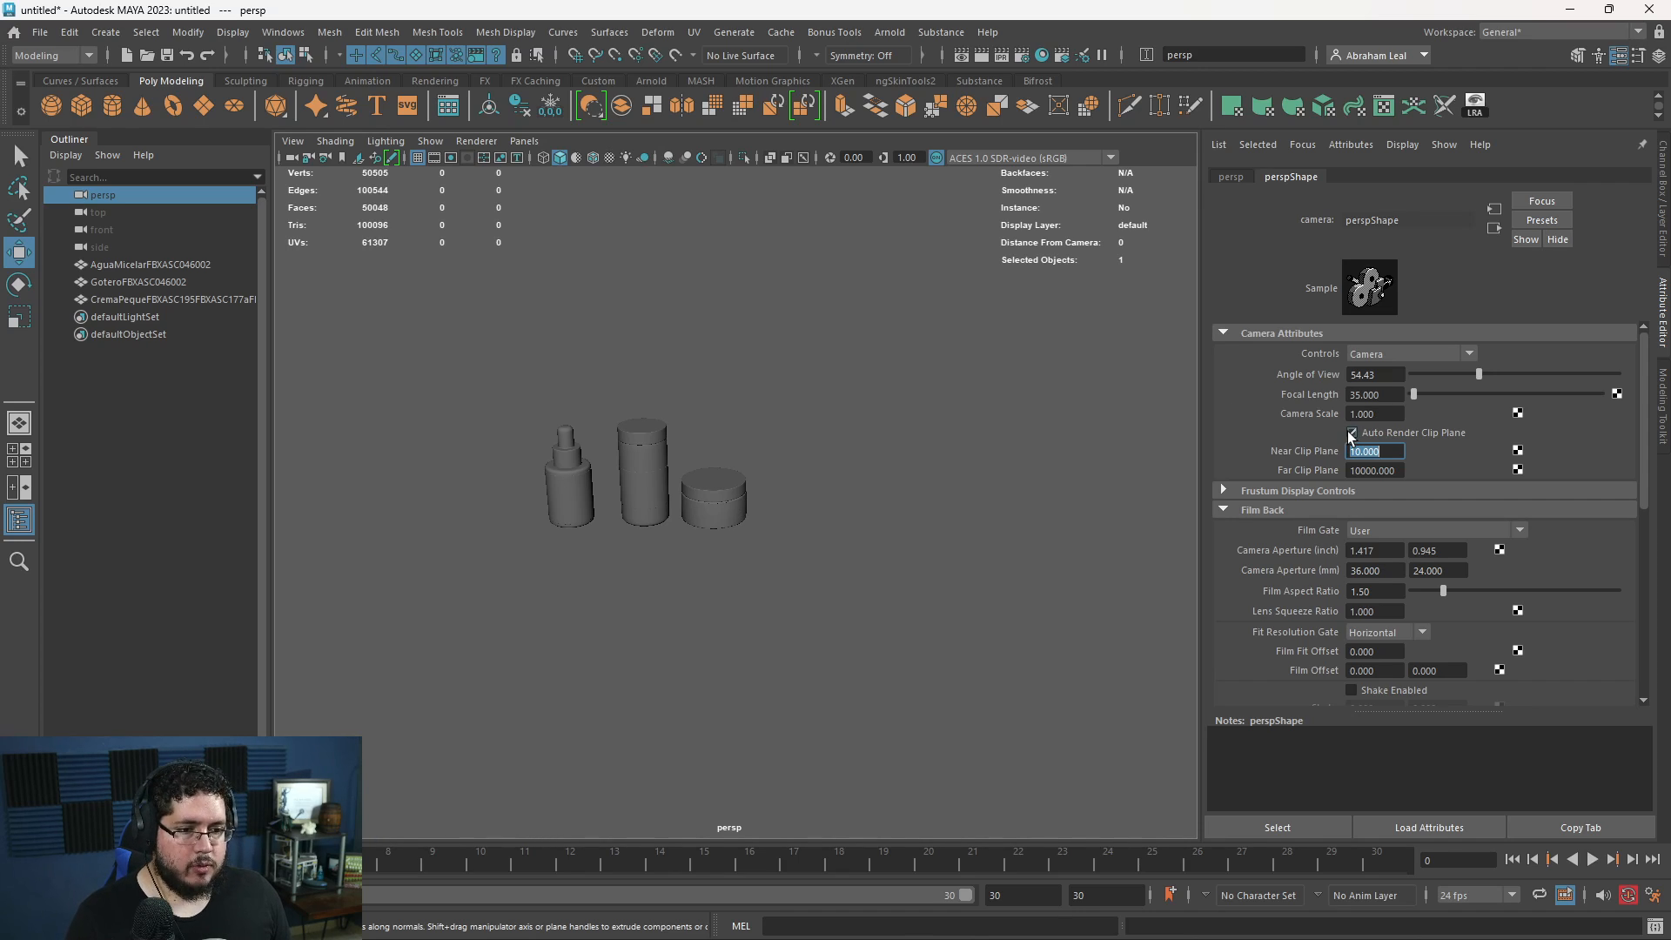
{"action": "scroll", "coordinate": [757, 495], "scroll_direction": "up", "scroll_amount": 5}
{"action": "right_click_drag", "start_coordinate": [771, 498], "coordinate": [545, 499], "text": "alt"}
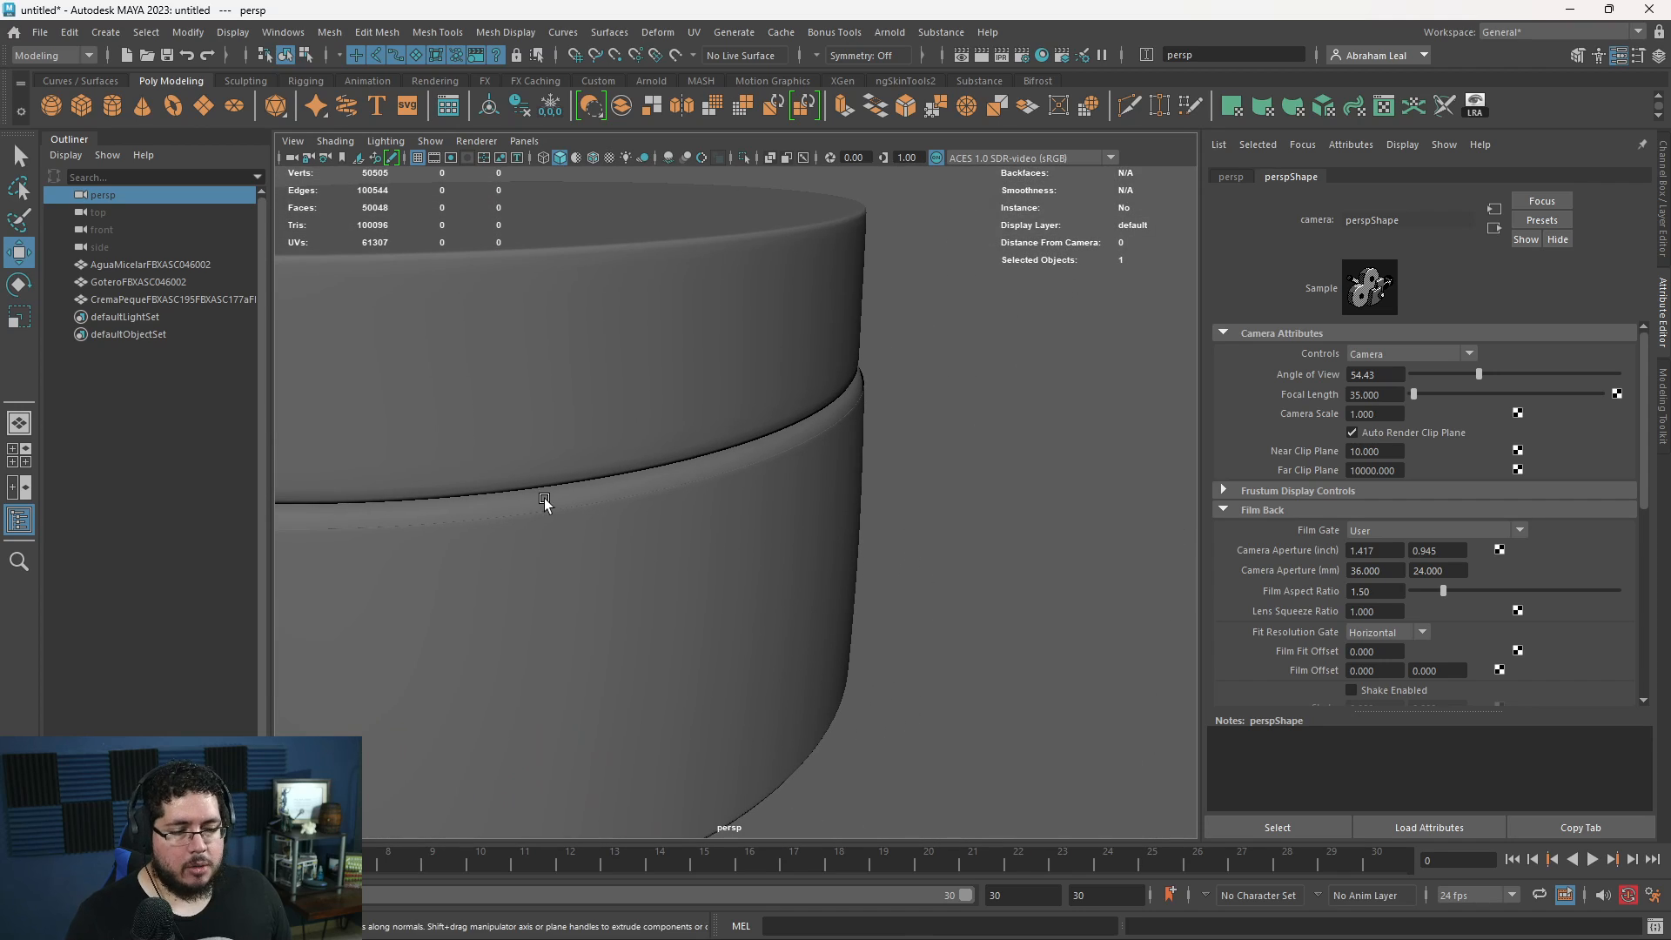
{"action": "middle_click_drag", "start_coordinate": [799, 555], "coordinate": [973, 471], "text": "alt"}
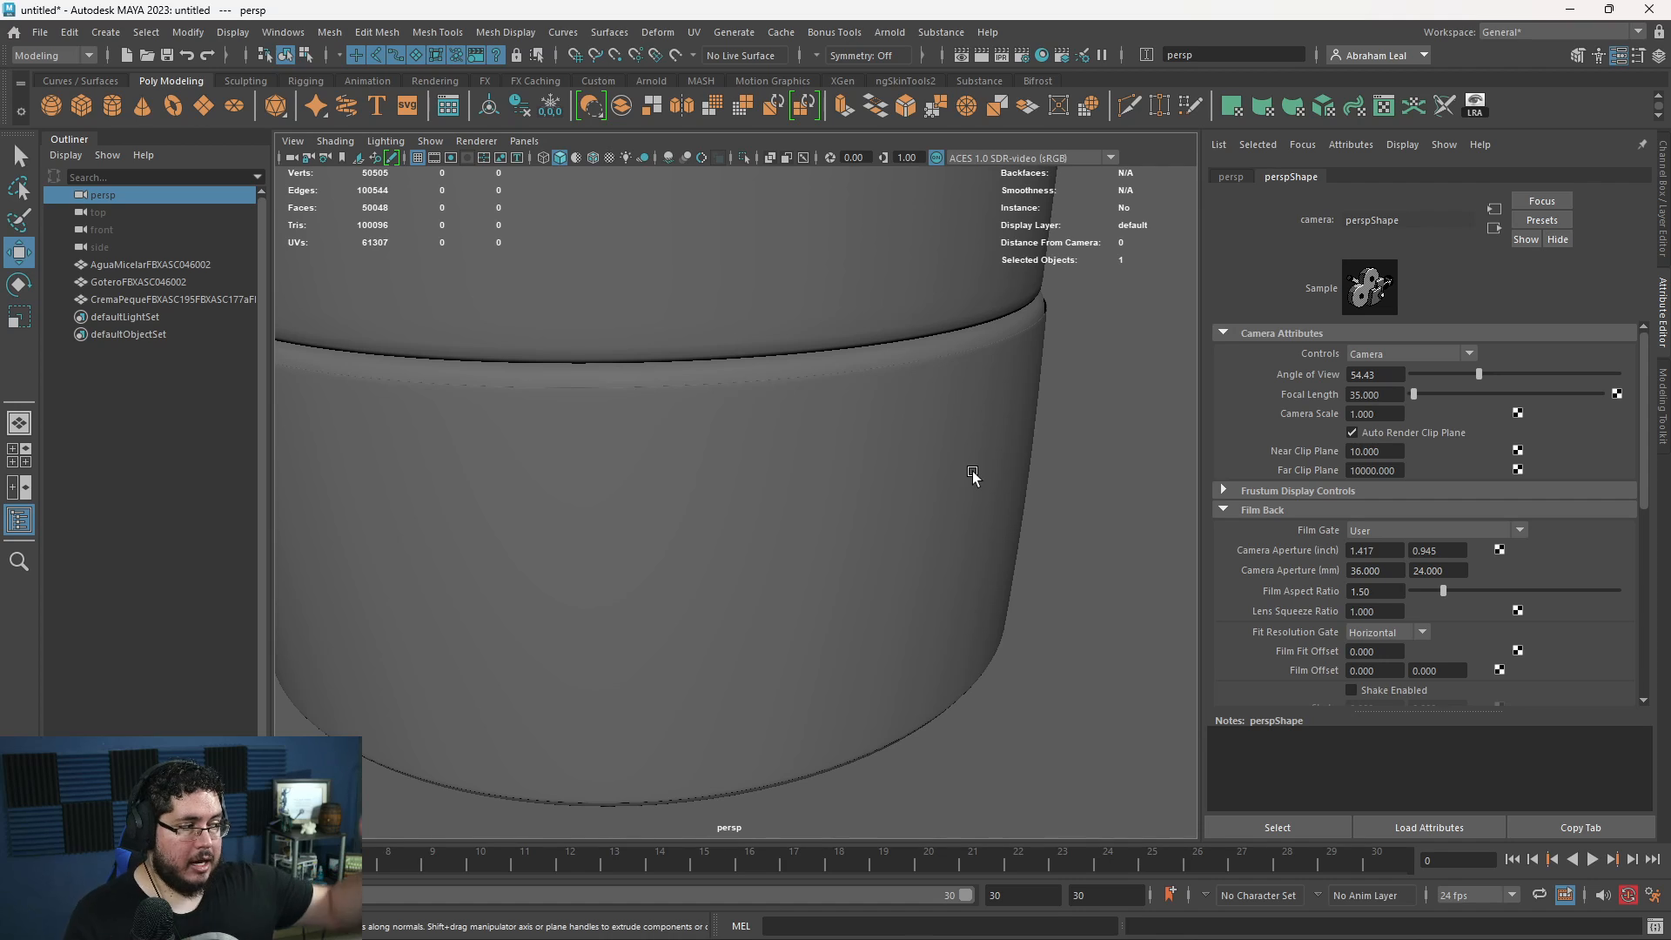
{"action": "scroll", "coordinate": [973, 472], "scroll_direction": "down", "scroll_amount": 8}
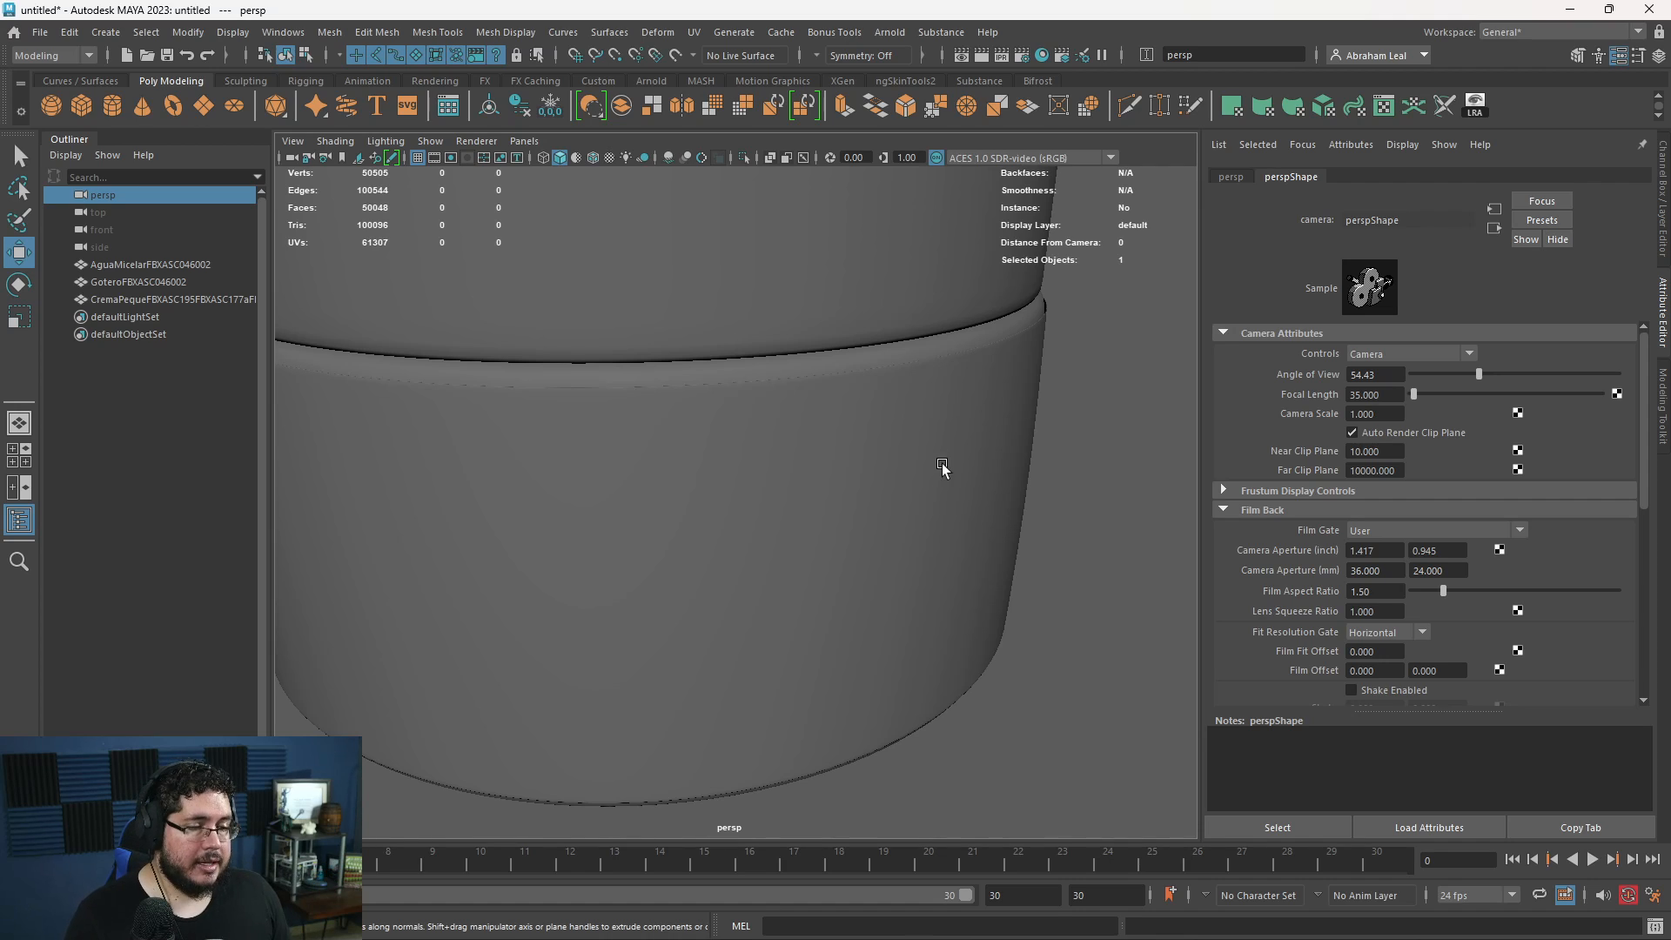
- Switch to Chrome and run a Google image search for "product rendering"
{"action": "key", "text": "super"}
{"action": "mouse_move", "coordinate": [798, 917]}
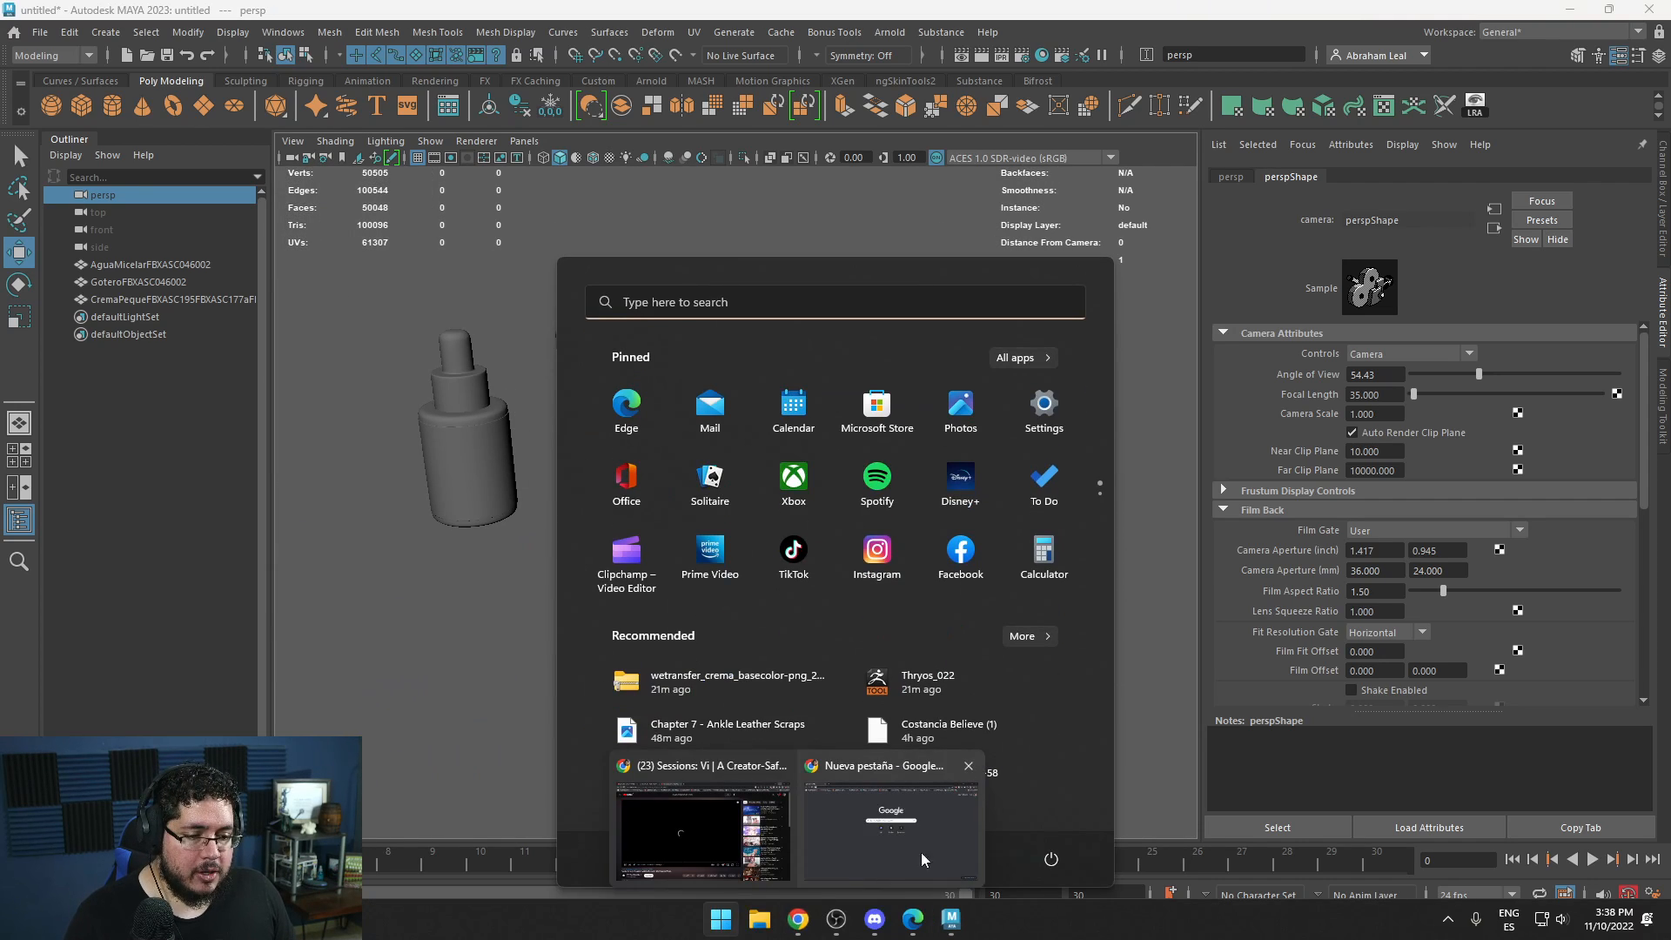
{"action": "left_click", "coordinate": [924, 857]}
{"action": "left_click", "coordinate": [485, 50]}
{"action": "type", "text": "prdocut"}
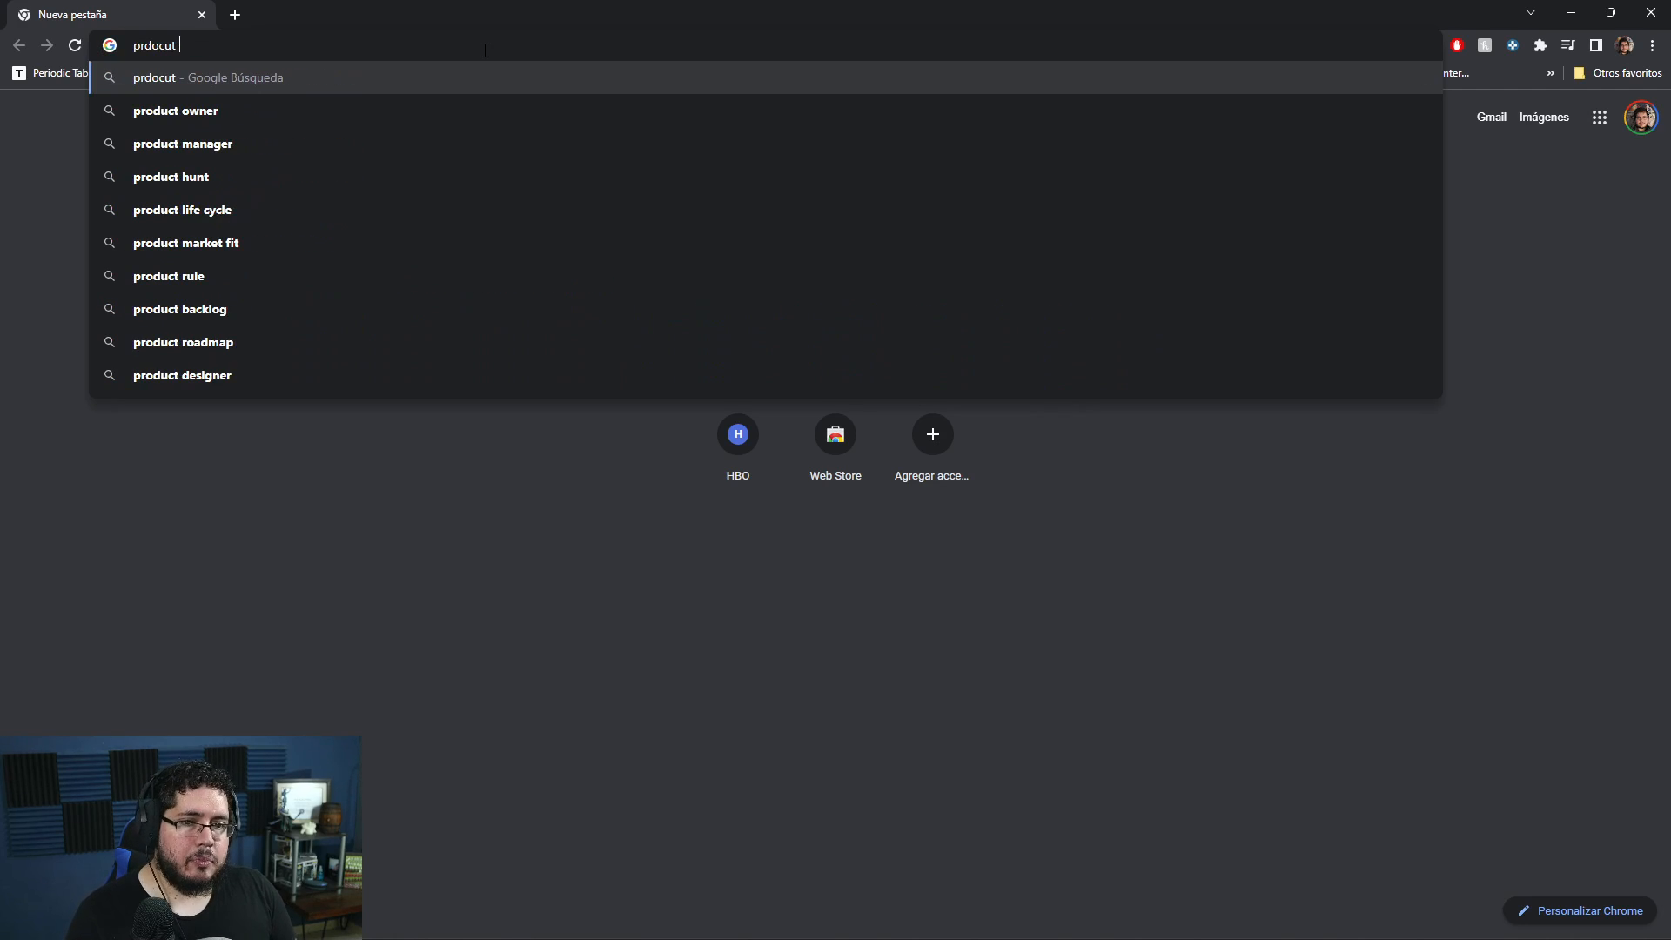
{"action": "key", "text": "Down"}
{"action": "key", "text": "Down"}
{"action": "key", "text": "BackSpace"}
{"action": "key", "text": "BackSpace"}
{"action": "key", "text": "BackSpace"}
{"action": "key", "text": "BackSpace"}
{"action": "key", "text": "BackSpace"}
{"action": "key", "text": "BackSpace"}
{"action": "key", "text": "BackSpace"}
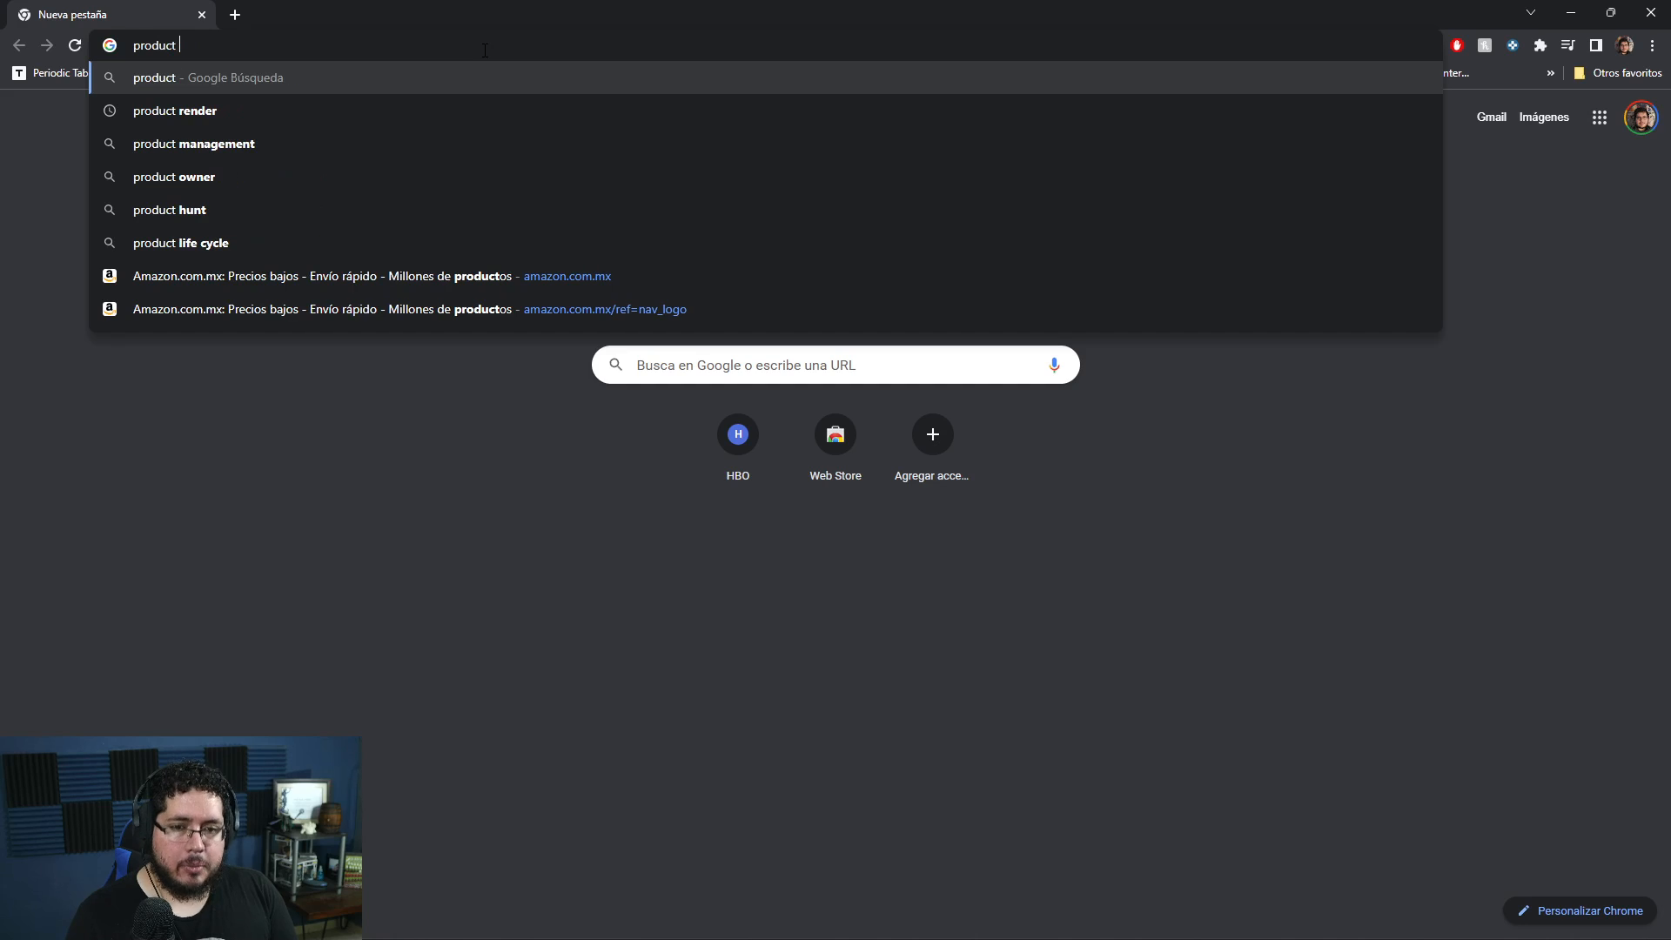
{"action": "type", "text": "rendering"}
{"action": "key", "text": "Return"}
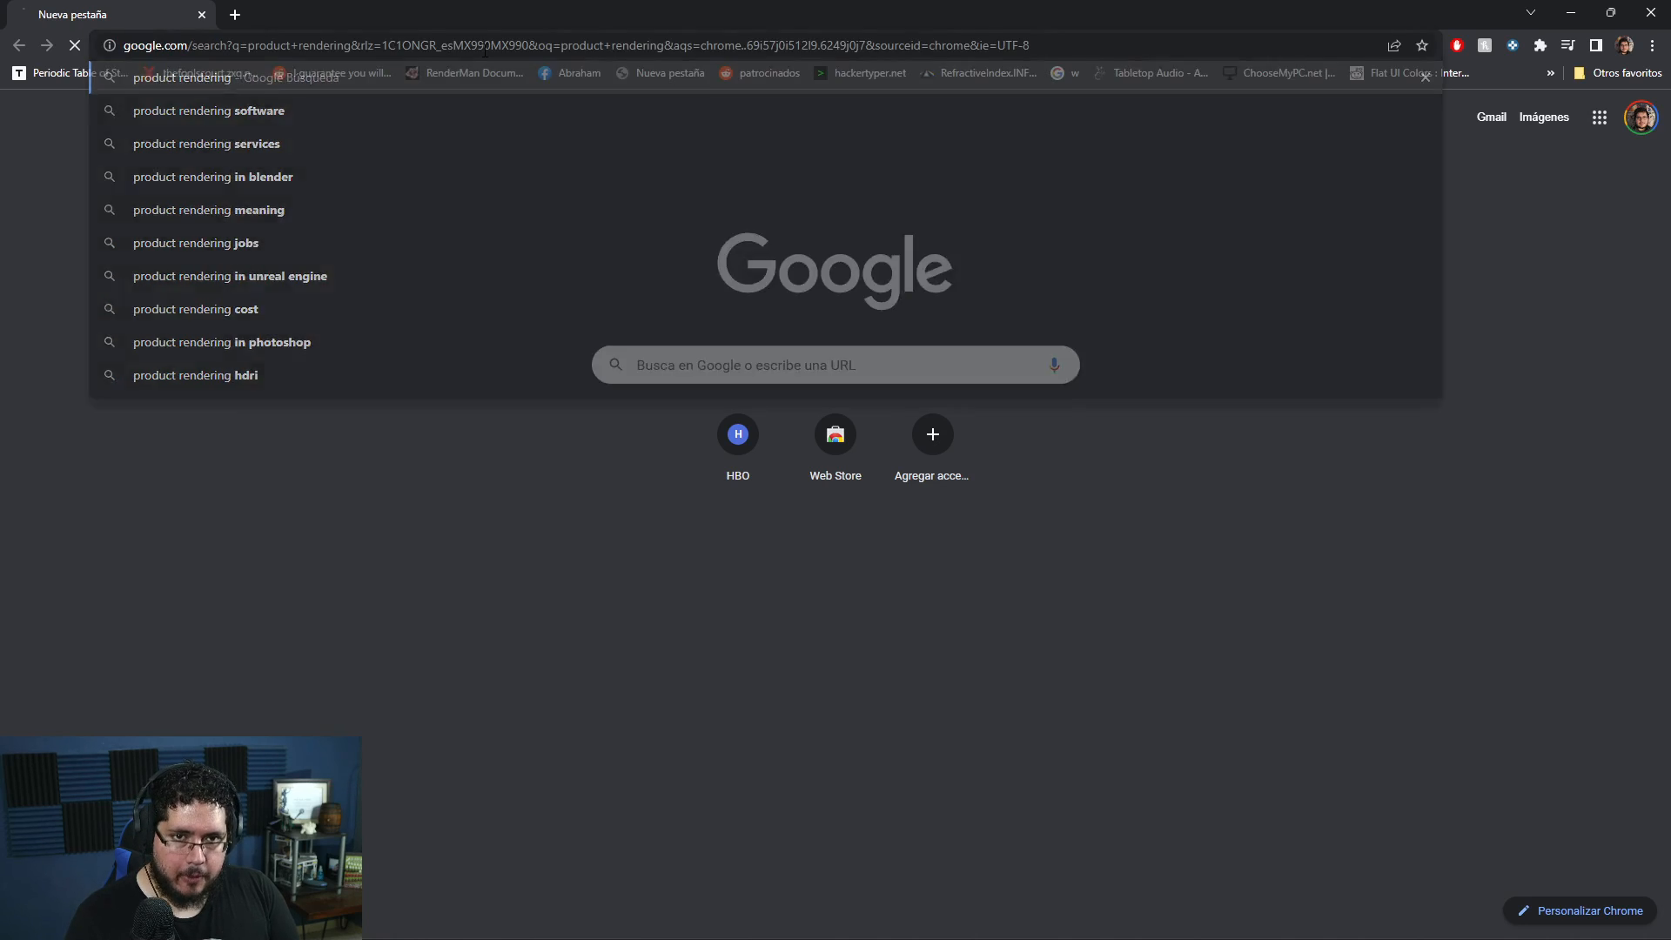
{"action": "left_click", "coordinate": [287, 187]}
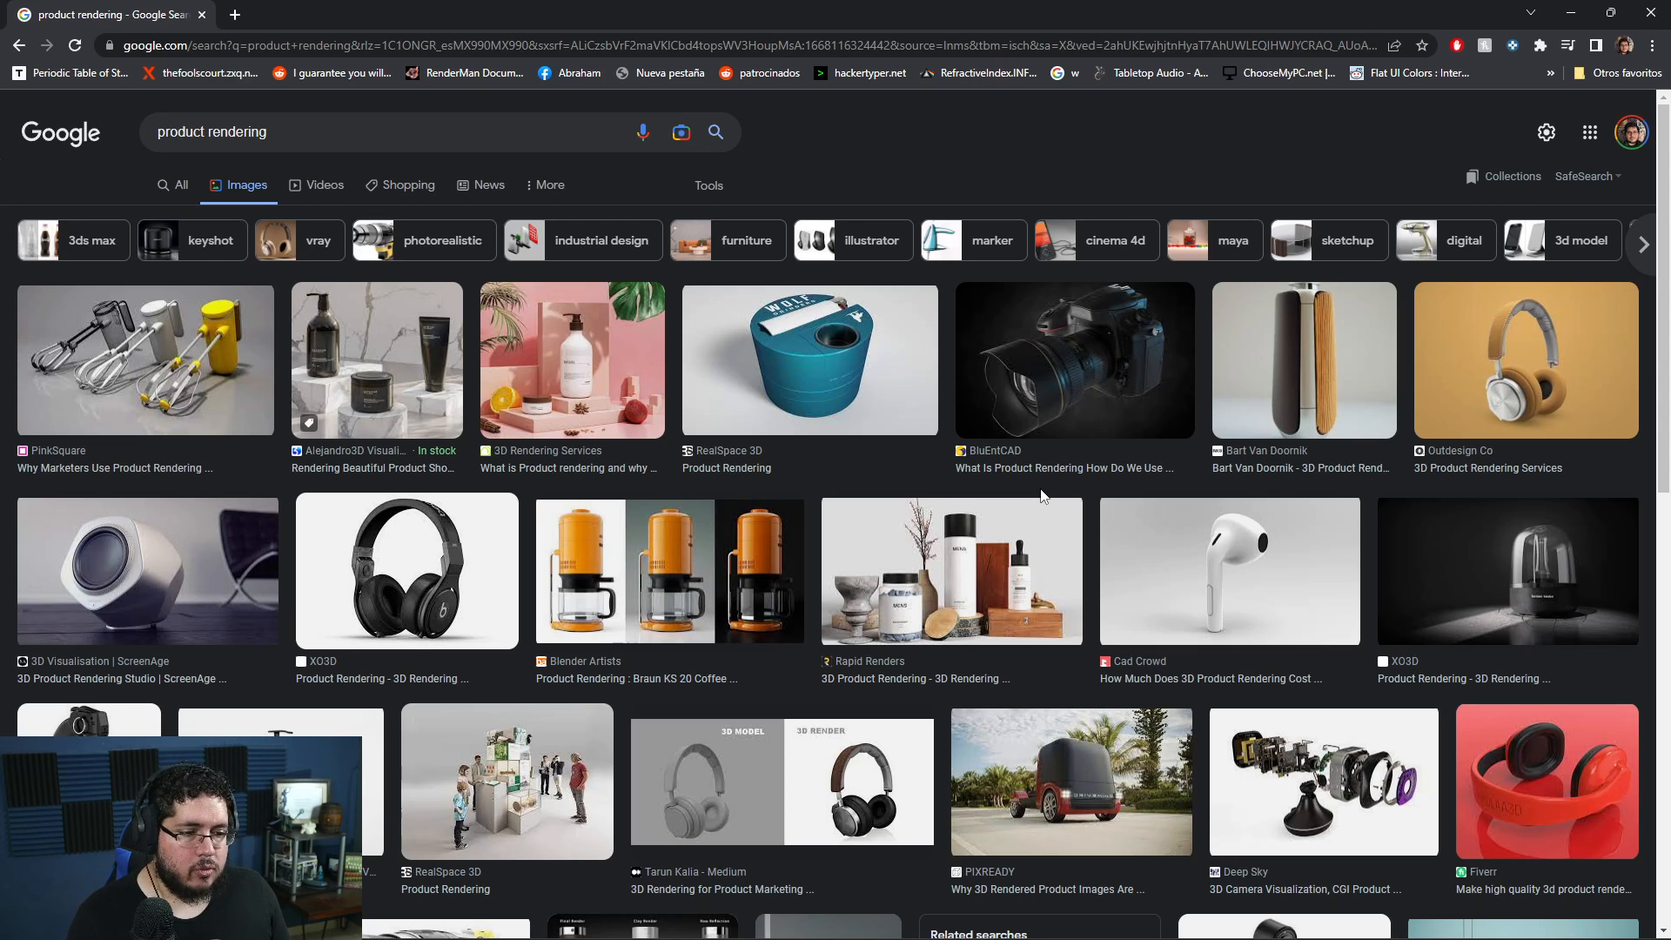
- Browse the image results and preview the wristwatch render and the scene with the chair and marble table
{"action": "scroll", "coordinate": [1042, 495], "scroll_direction": "down", "scroll_amount": 4}
{"action": "scroll", "coordinate": [1043, 496], "scroll_direction": "down", "scroll_amount": 2}
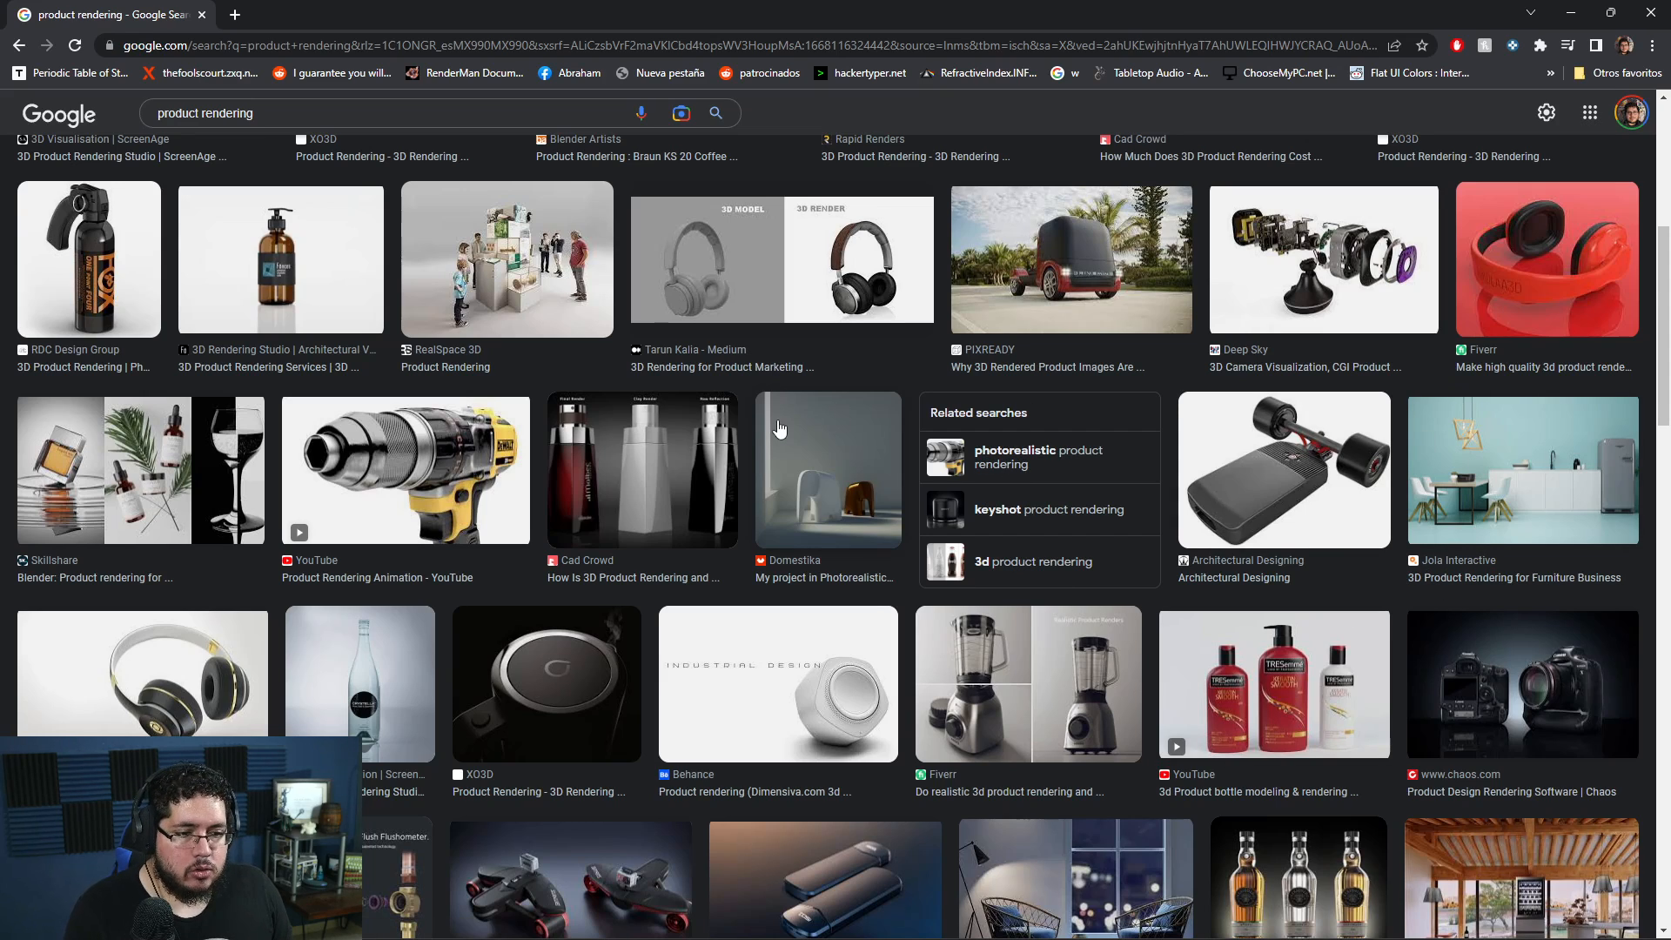
{"action": "scroll", "coordinate": [778, 429], "scroll_direction": "down", "scroll_amount": 1}
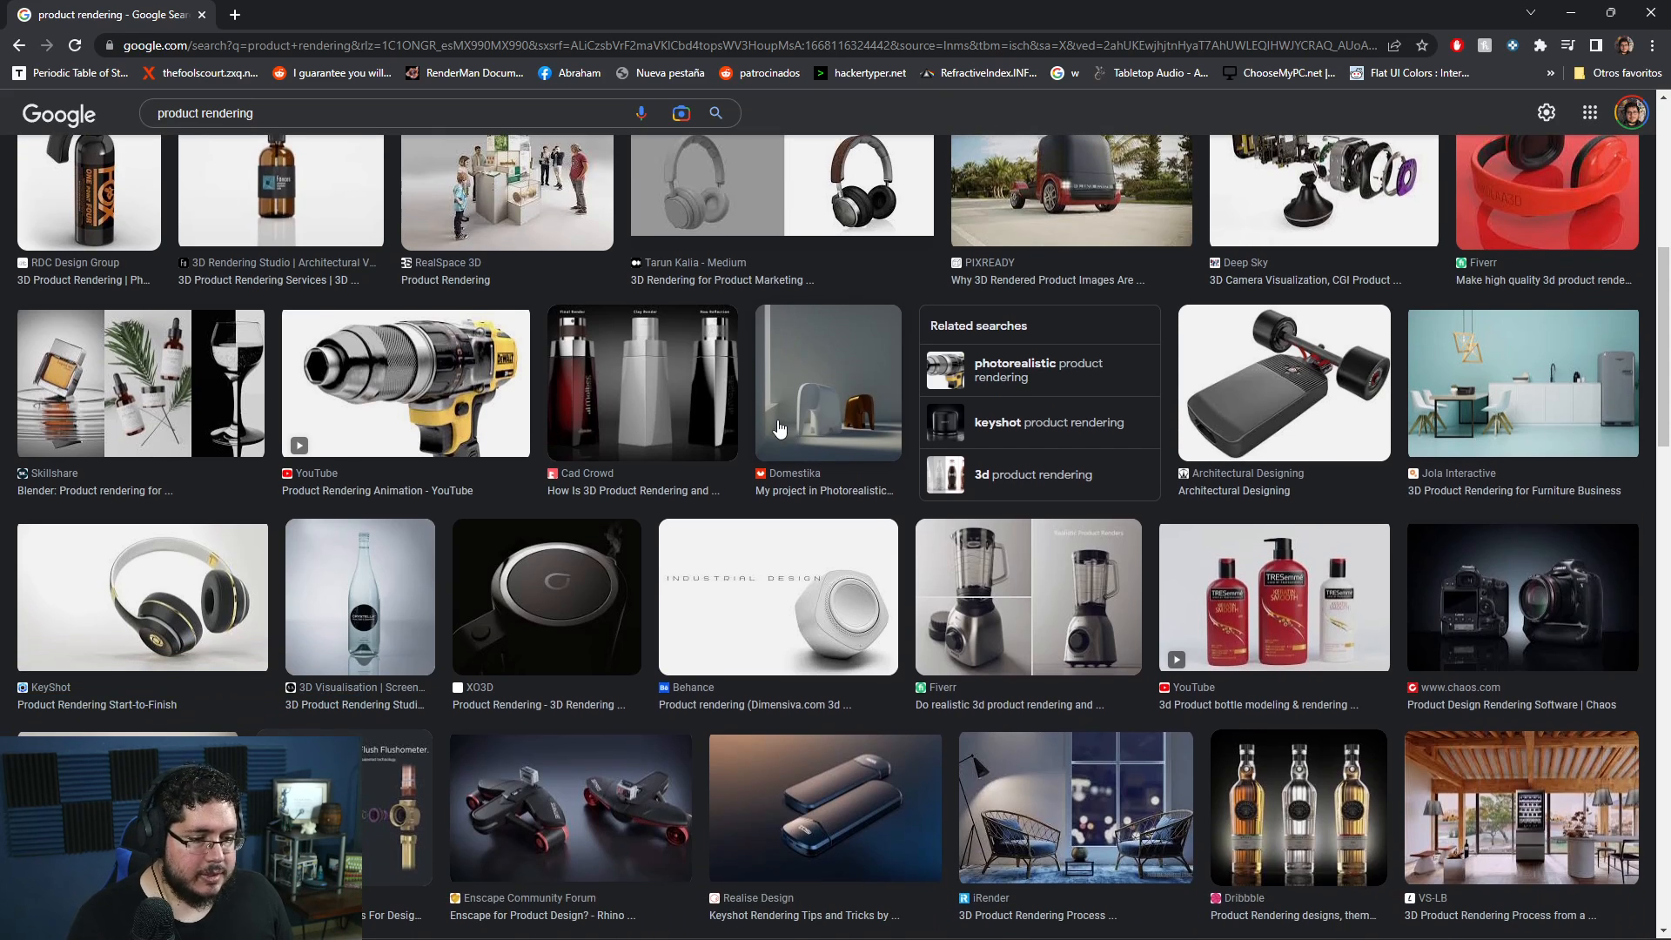
{"action": "scroll", "coordinate": [779, 429], "scroll_direction": "down", "scroll_amount": 2}
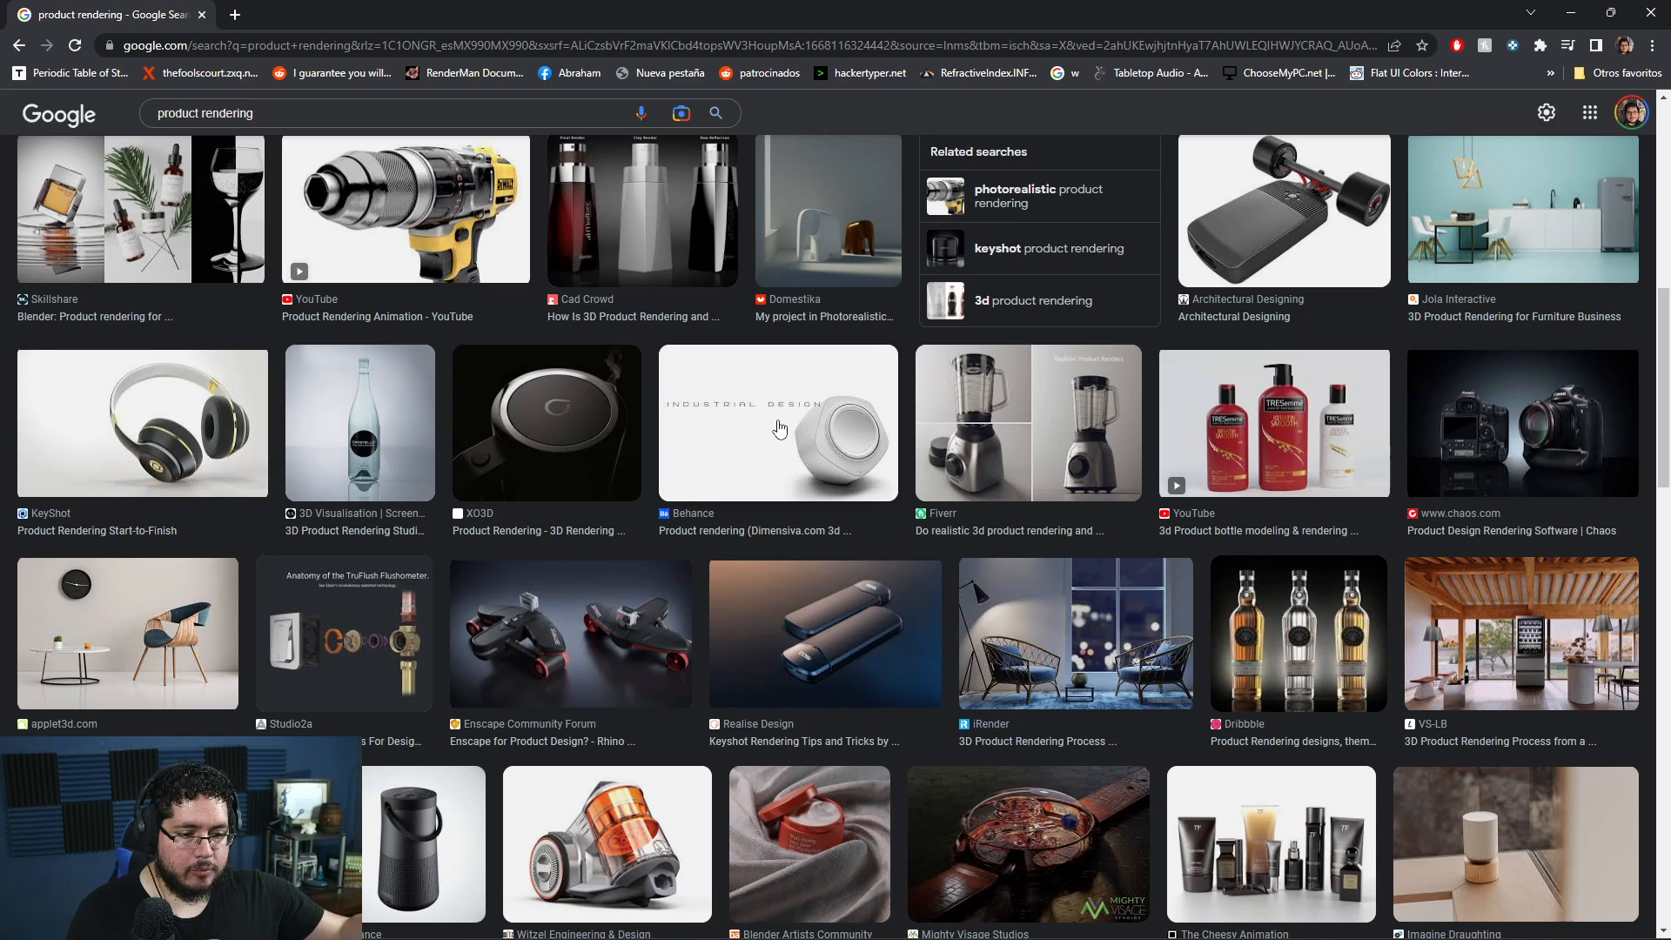
{"action": "scroll", "coordinate": [789, 558], "scroll_direction": "down", "scroll_amount": 2}
{"action": "left_click", "coordinate": [174, 689]}
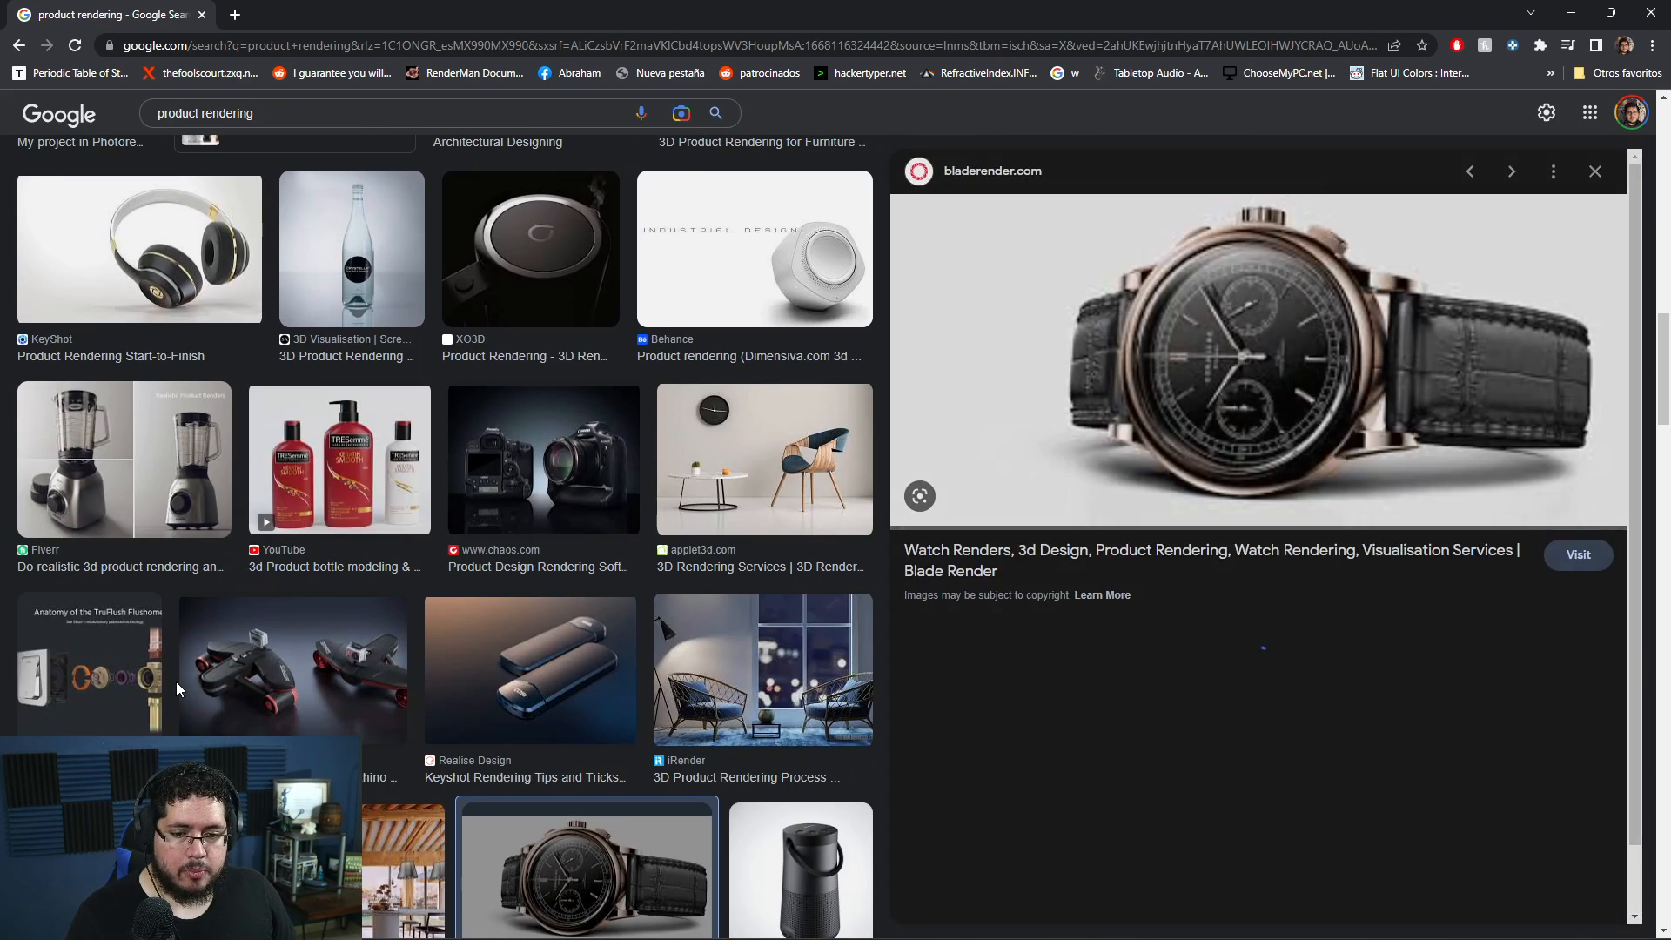
{"action": "left_click", "coordinate": [705, 470]}
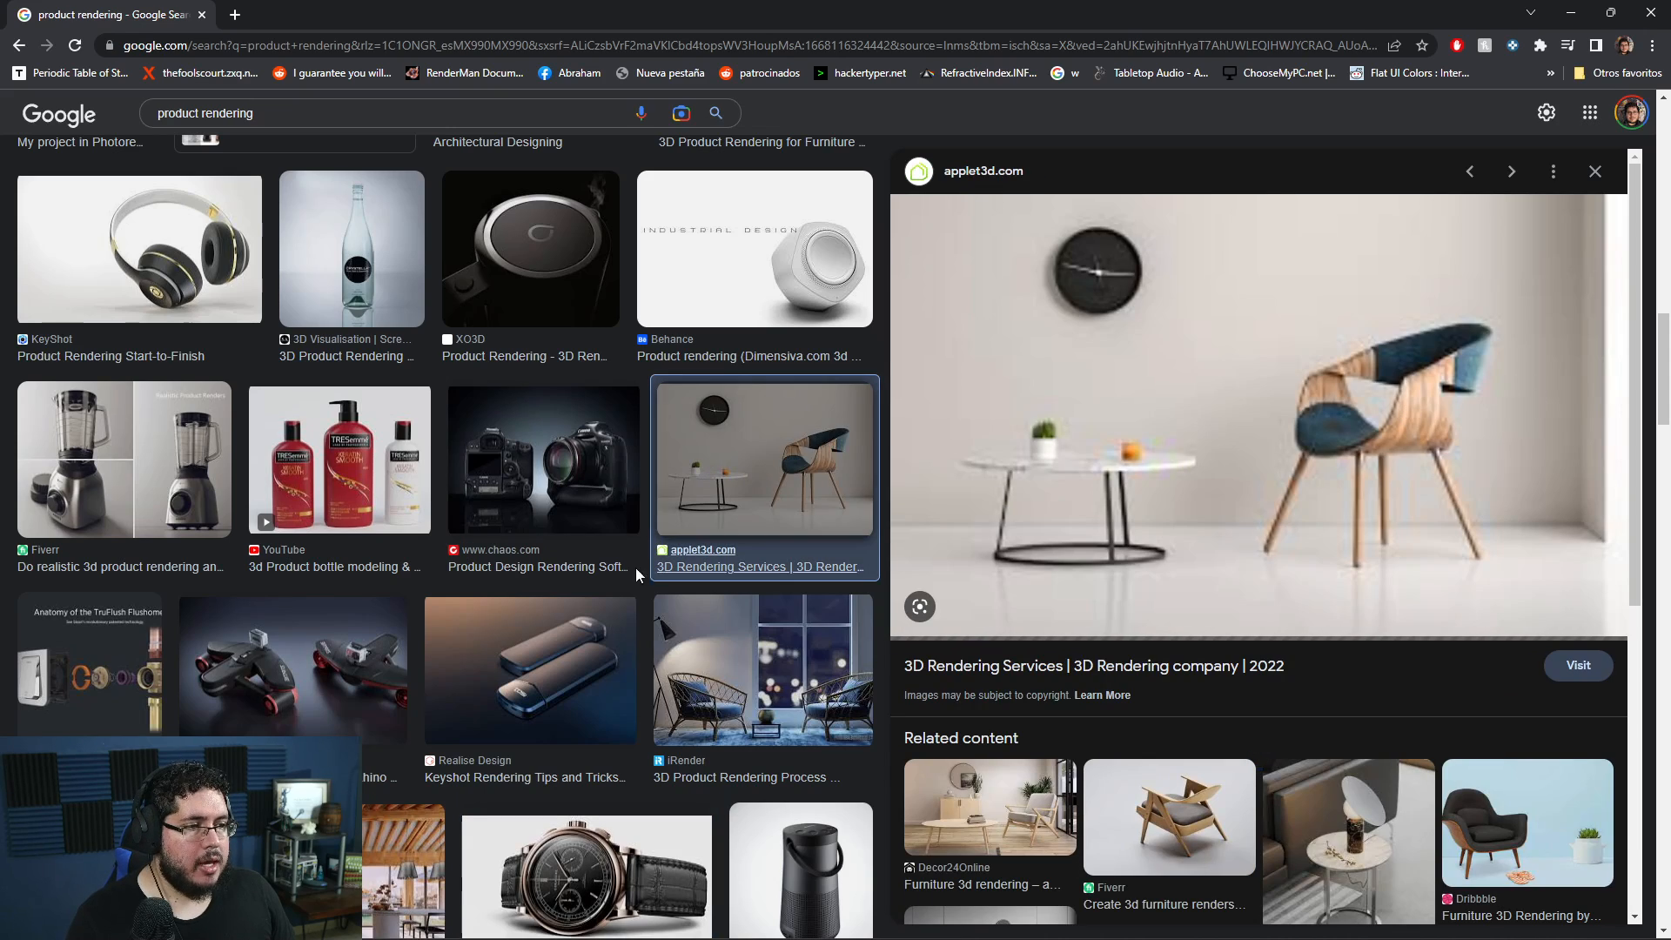
- Preview the liquor bottle renders, the dark kitchen interior and the red perfume bottle on white blocks as lighting and staging references
{"action": "scroll", "coordinate": [322, 548], "scroll_direction": "down", "scroll_amount": 4}
{"action": "left_click", "coordinate": [179, 546]}
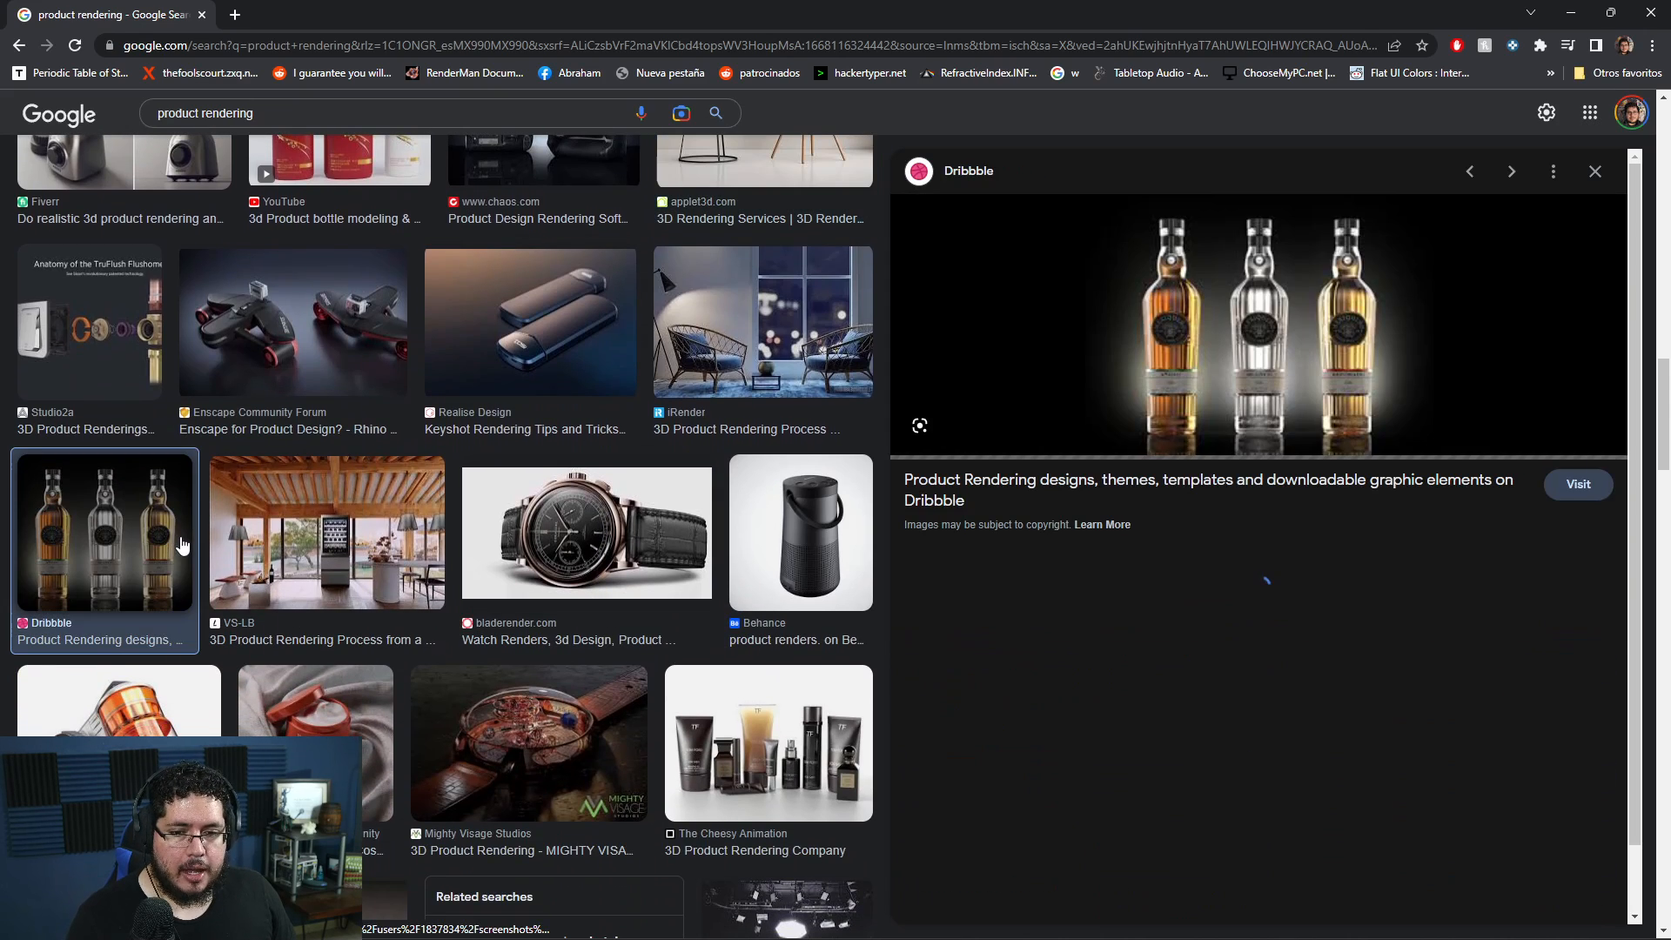
{"action": "scroll", "coordinate": [763, 508], "scroll_direction": "down", "scroll_amount": 3}
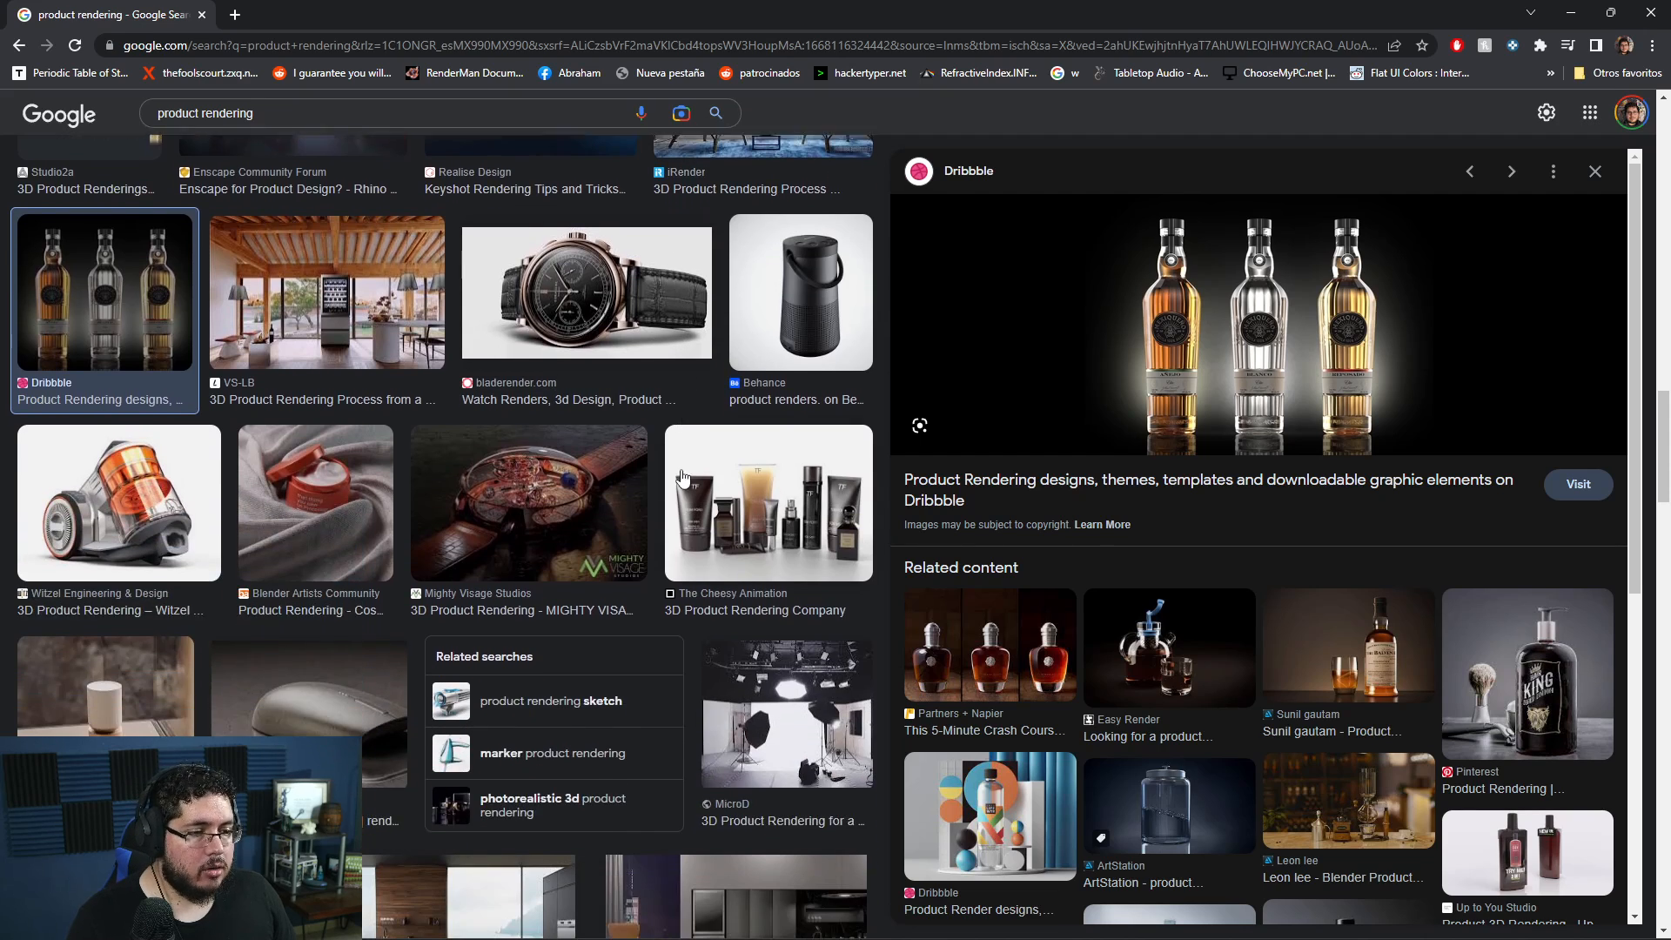
{"action": "left_click", "coordinate": [971, 633]}
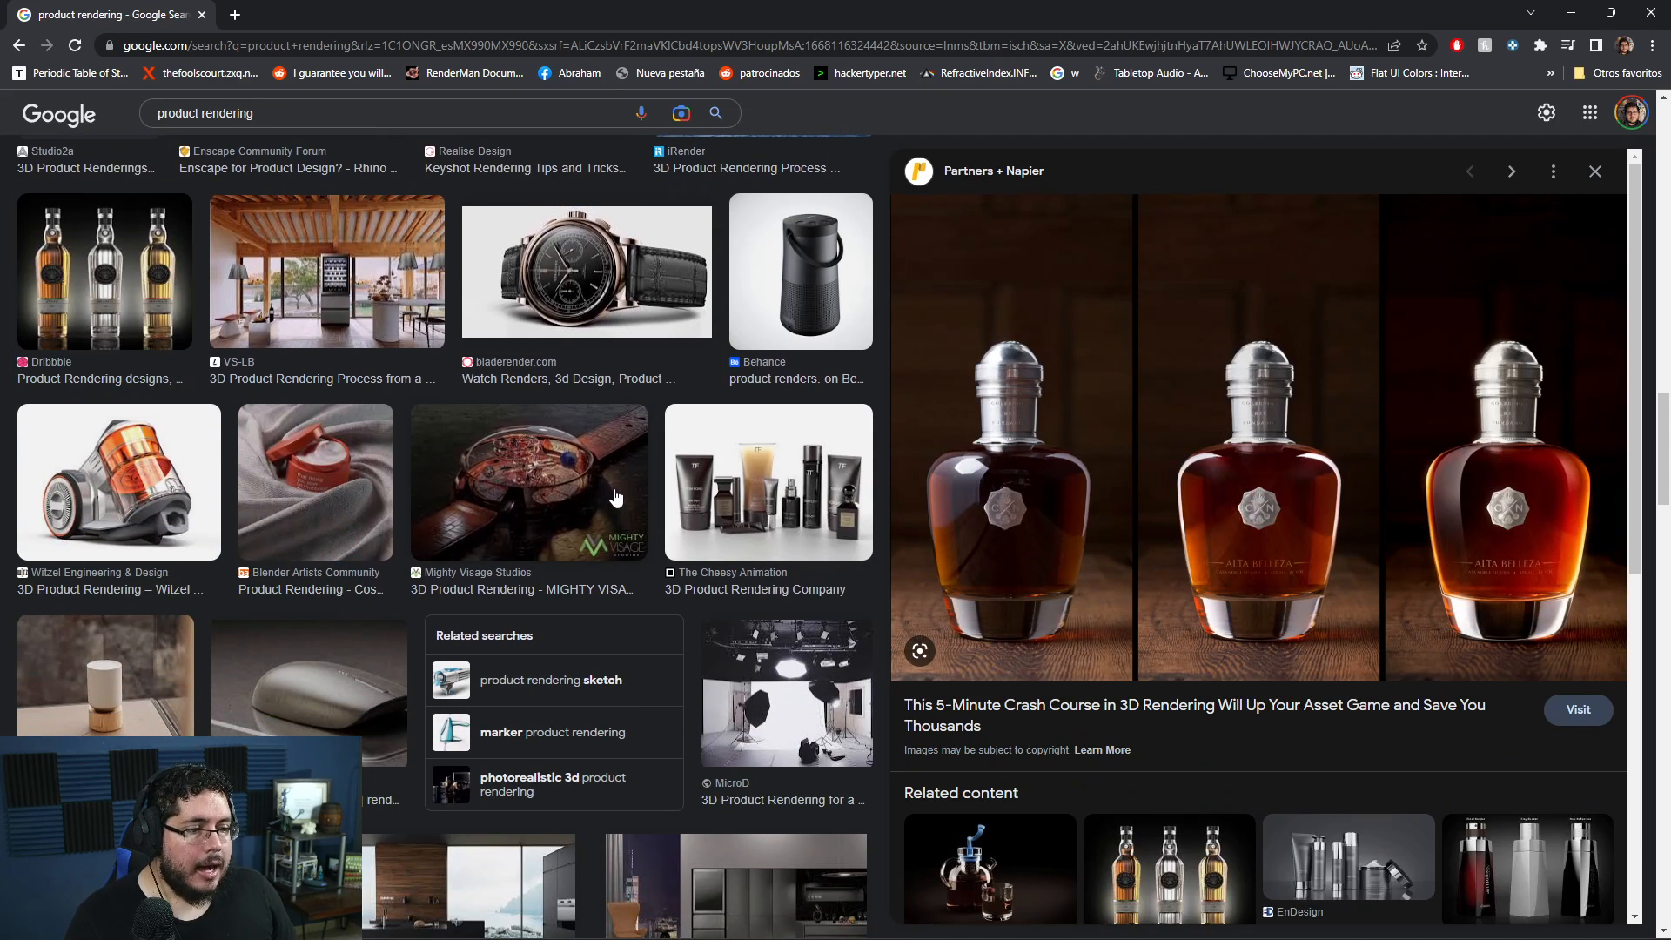
{"action": "scroll", "coordinate": [740, 628], "scroll_direction": "down", "scroll_amount": 4}
{"action": "left_click", "coordinate": [778, 615]}
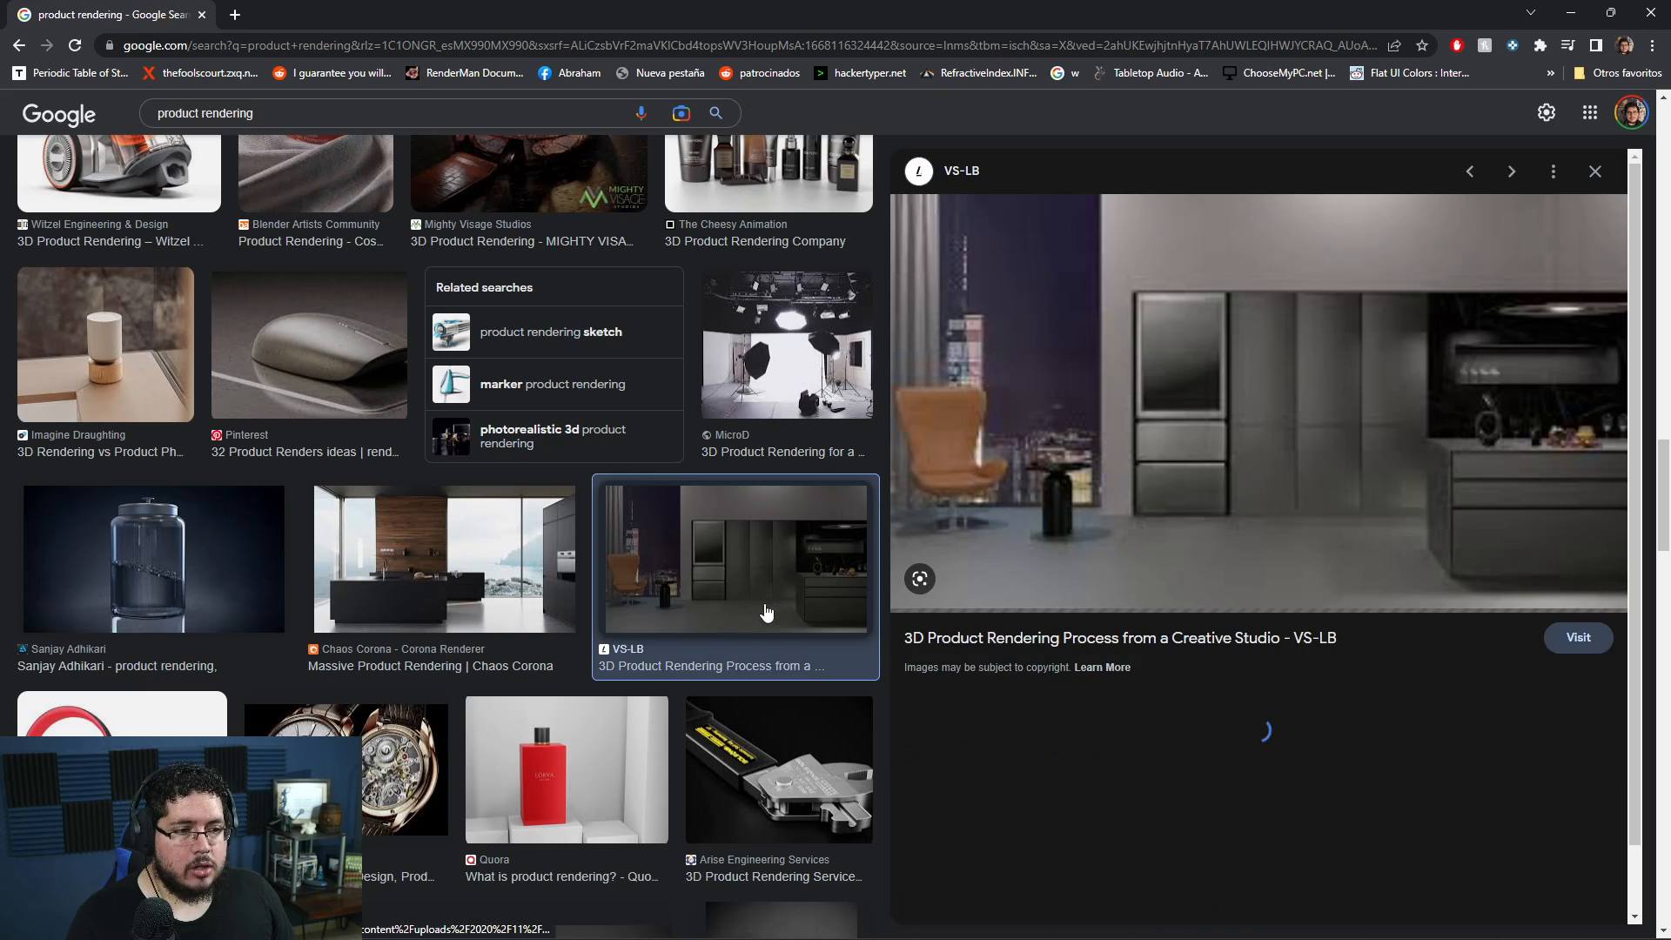
{"action": "left_click", "coordinate": [596, 736]}
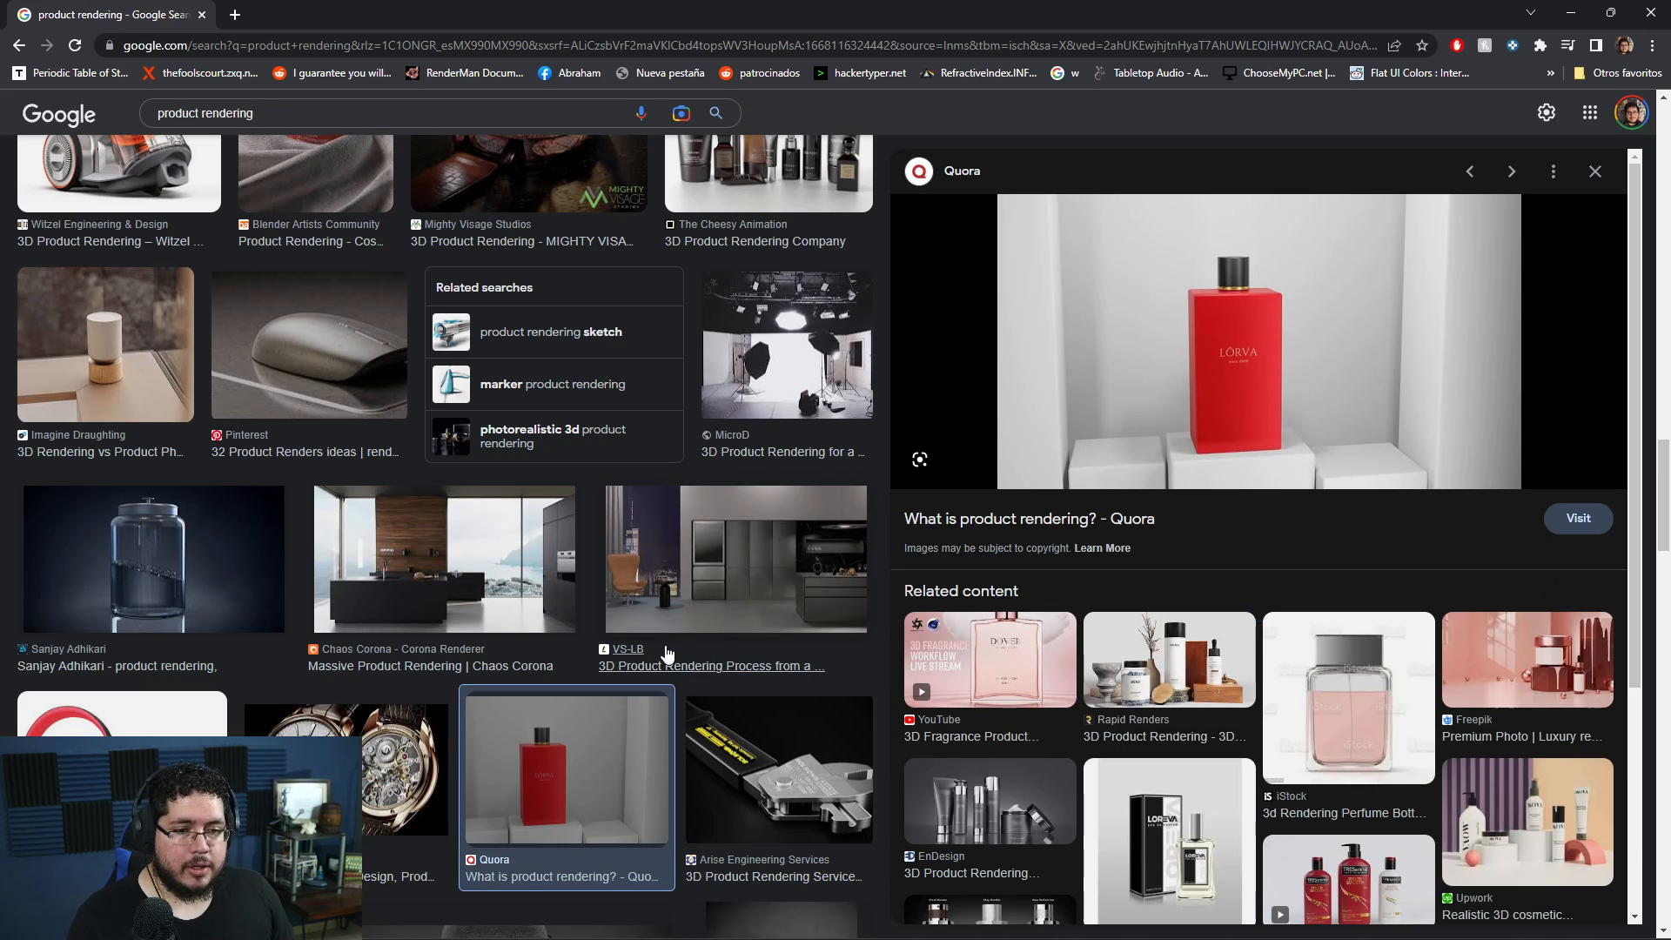
- Go back to the first image results and preview the black headphones and their yellow variant on a white background
{"action": "scroll", "coordinate": [670, 644], "scroll_direction": "up", "scroll_amount": 8}
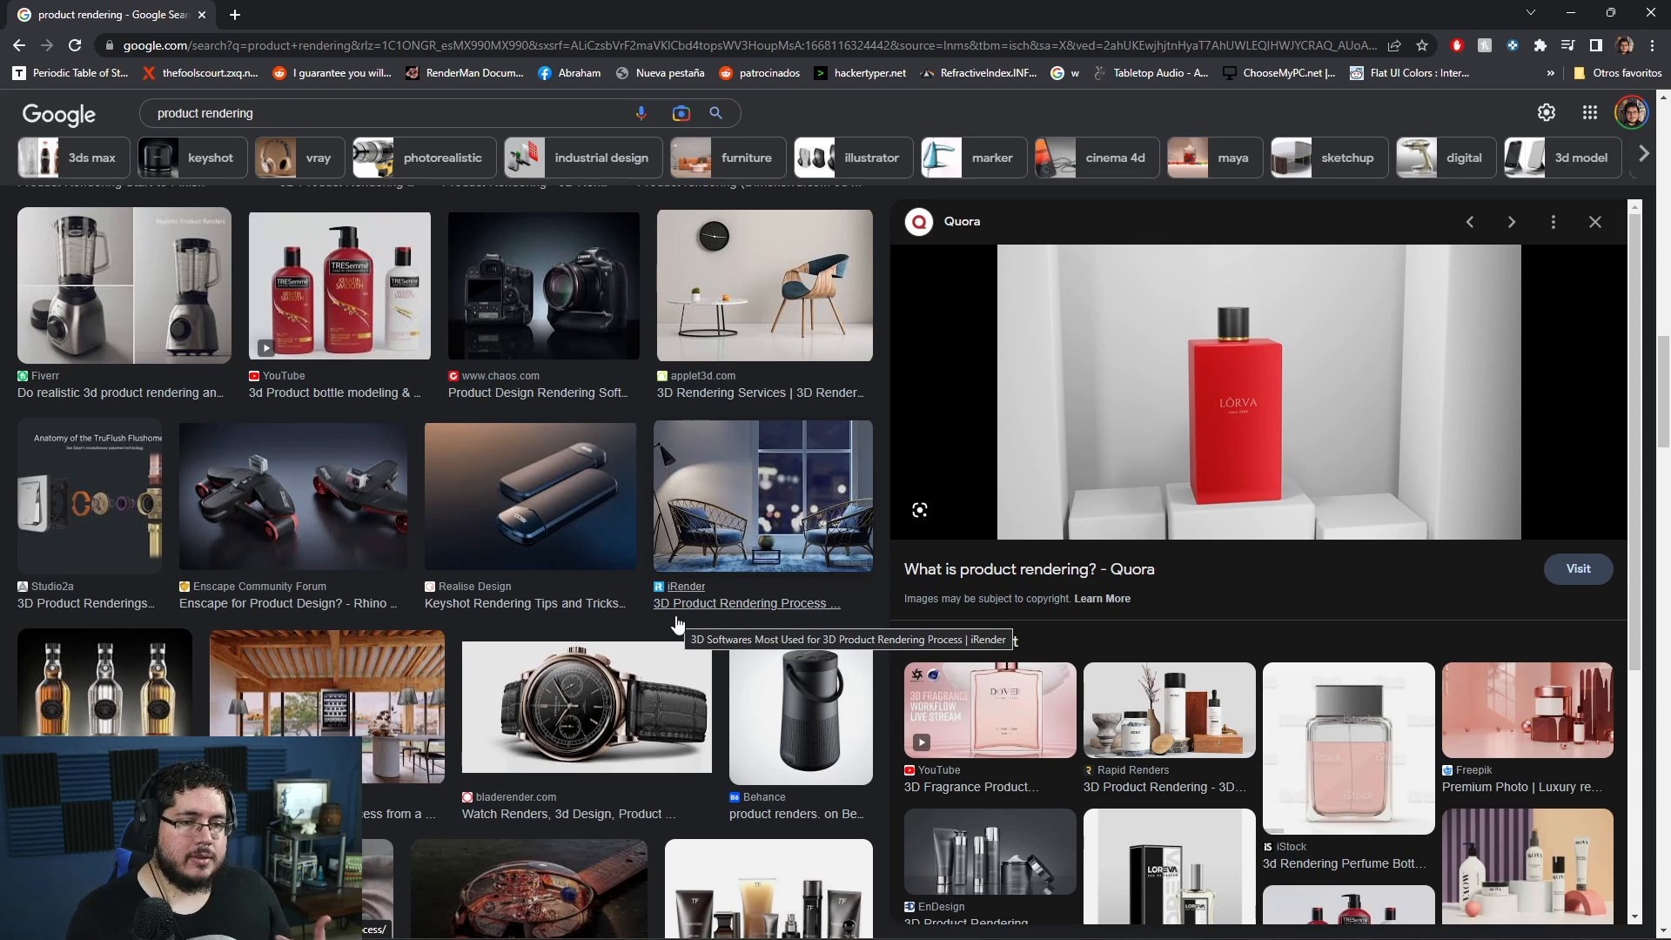
{"action": "scroll", "coordinate": [677, 624], "scroll_direction": "down", "scroll_amount": 10}
{"action": "scroll", "coordinate": [657, 554], "scroll_direction": "up", "scroll_amount": 10}
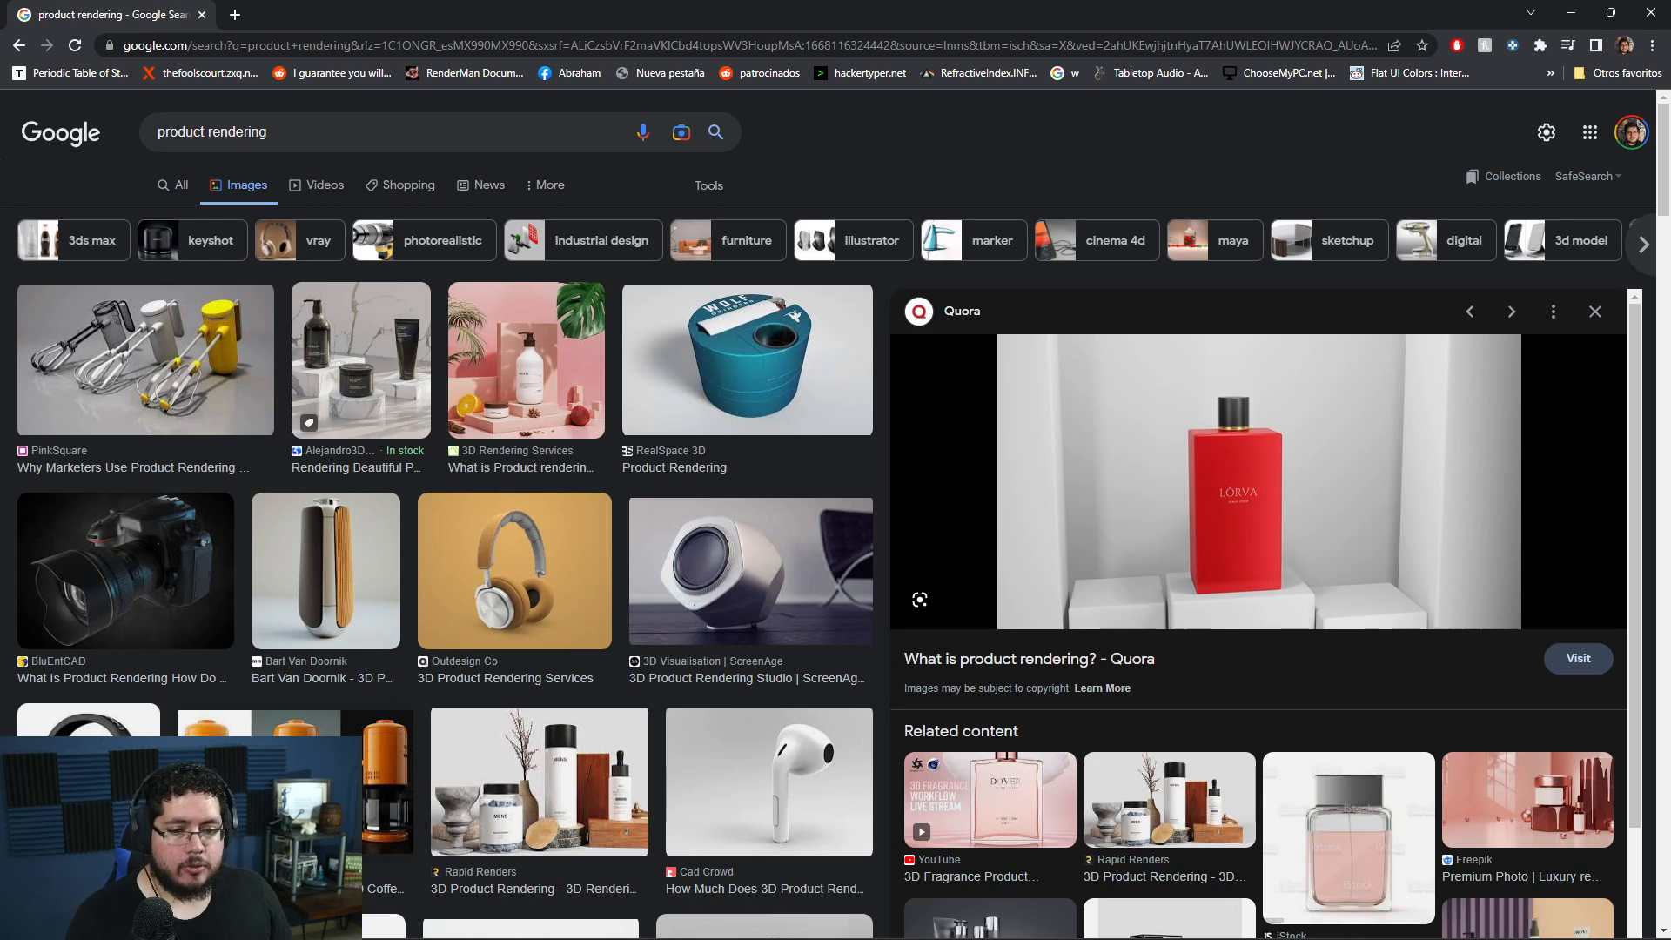
{"action": "left_click", "coordinate": [91, 785]}
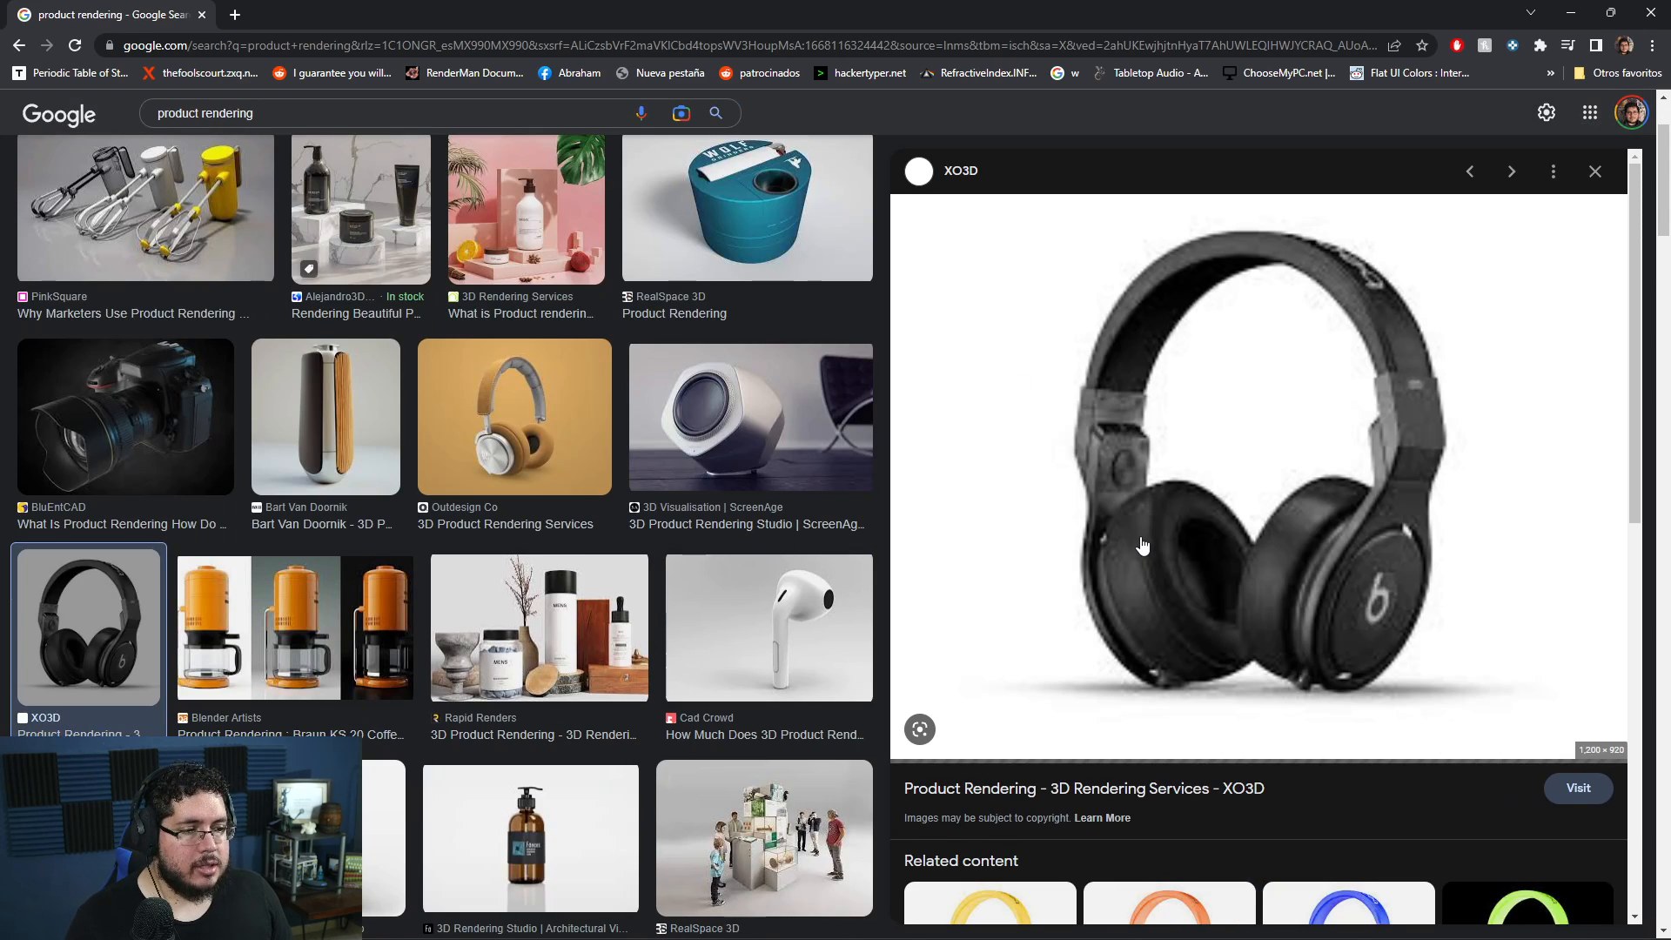
{"action": "scroll", "coordinate": [1142, 545], "scroll_direction": "down", "scroll_amount": 5}
{"action": "left_click", "coordinate": [948, 526]}
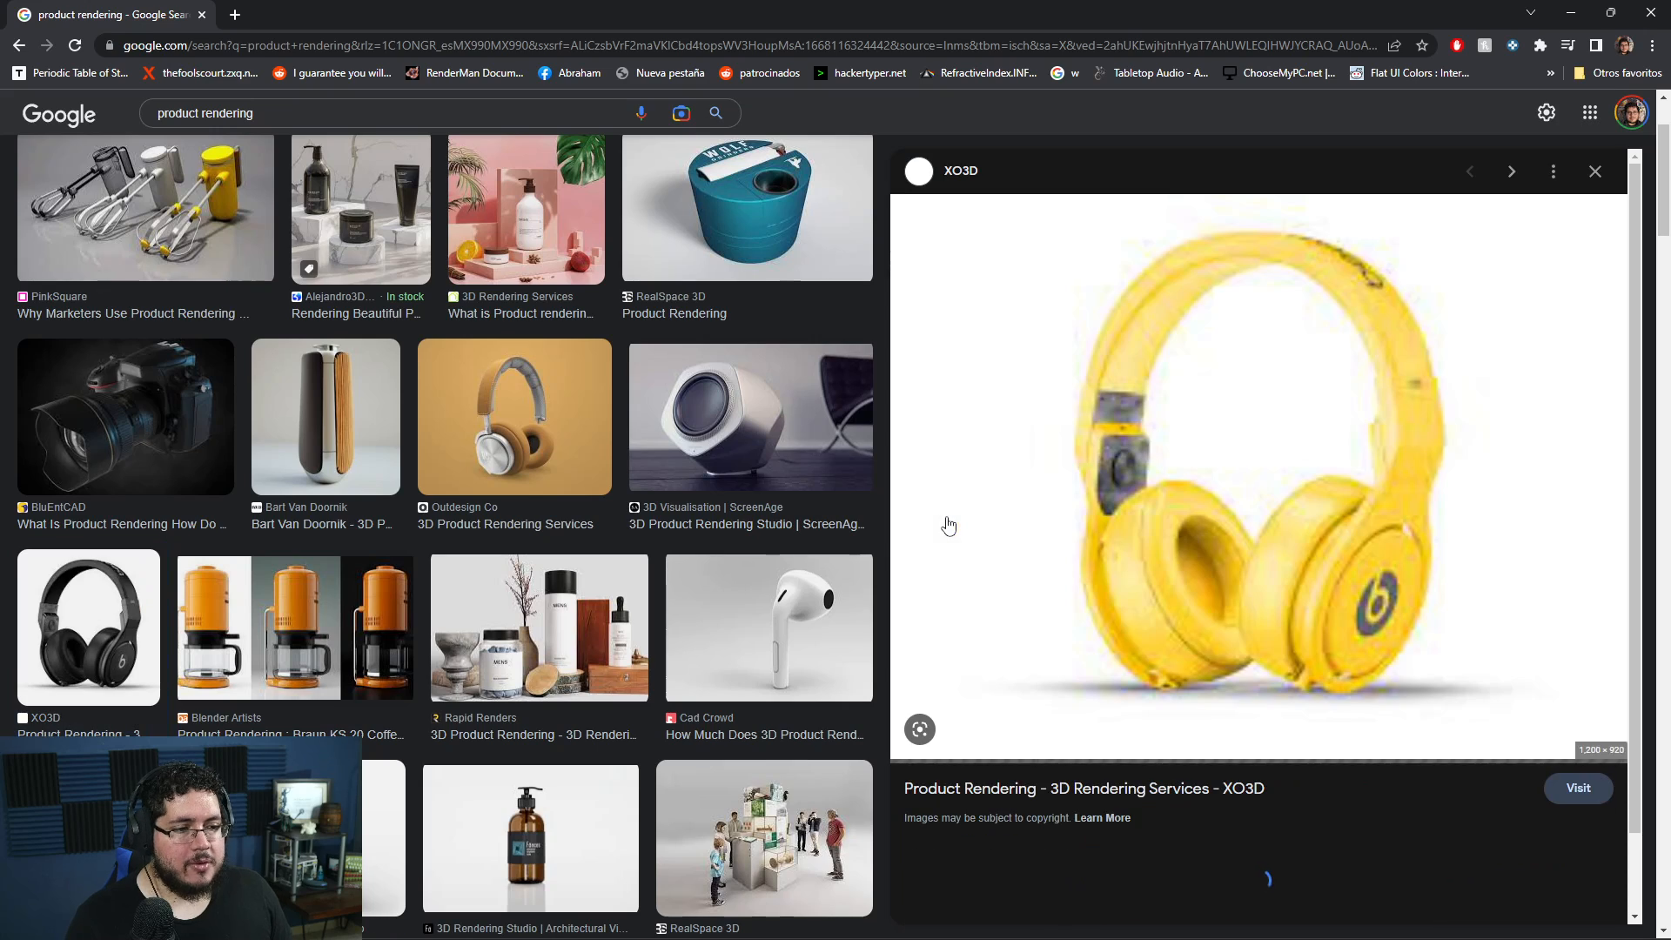
{"action": "scroll", "coordinate": [748, 574], "scroll_direction": "down", "scroll_amount": 6}
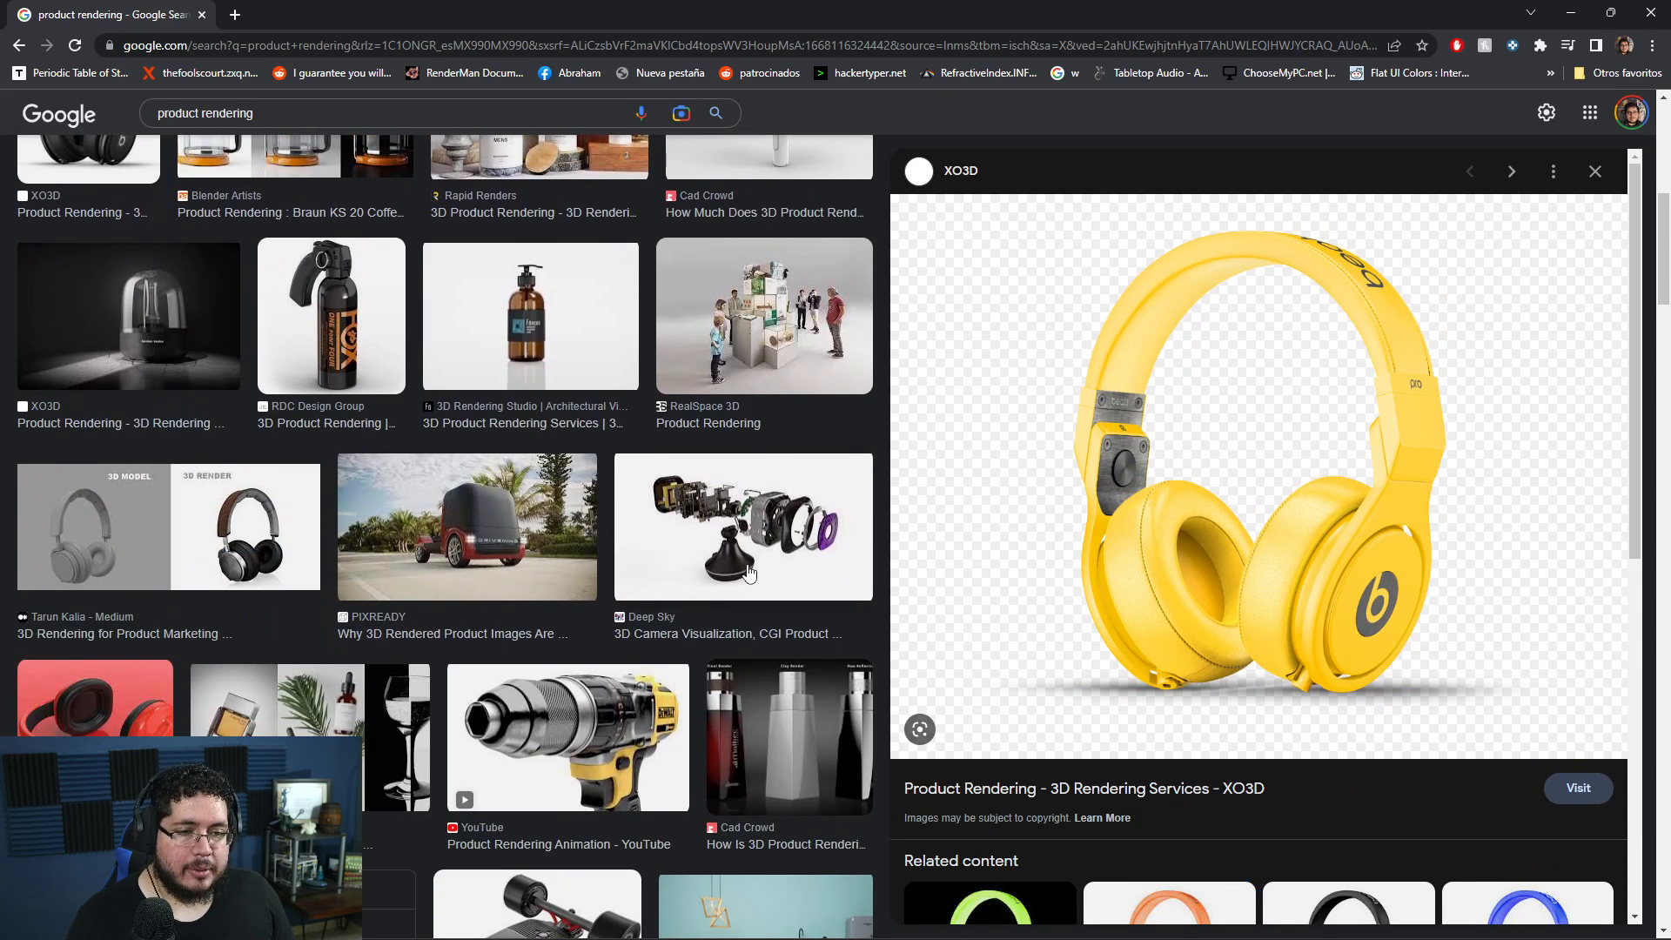
- Examine the pink cosmetics render with the pump bottle and jar on stepped blocks, along with its related images
{"action": "scroll", "coordinate": [749, 572], "scroll_direction": "up", "scroll_amount": 5}
{"action": "left_click", "coordinate": [525, 213]}
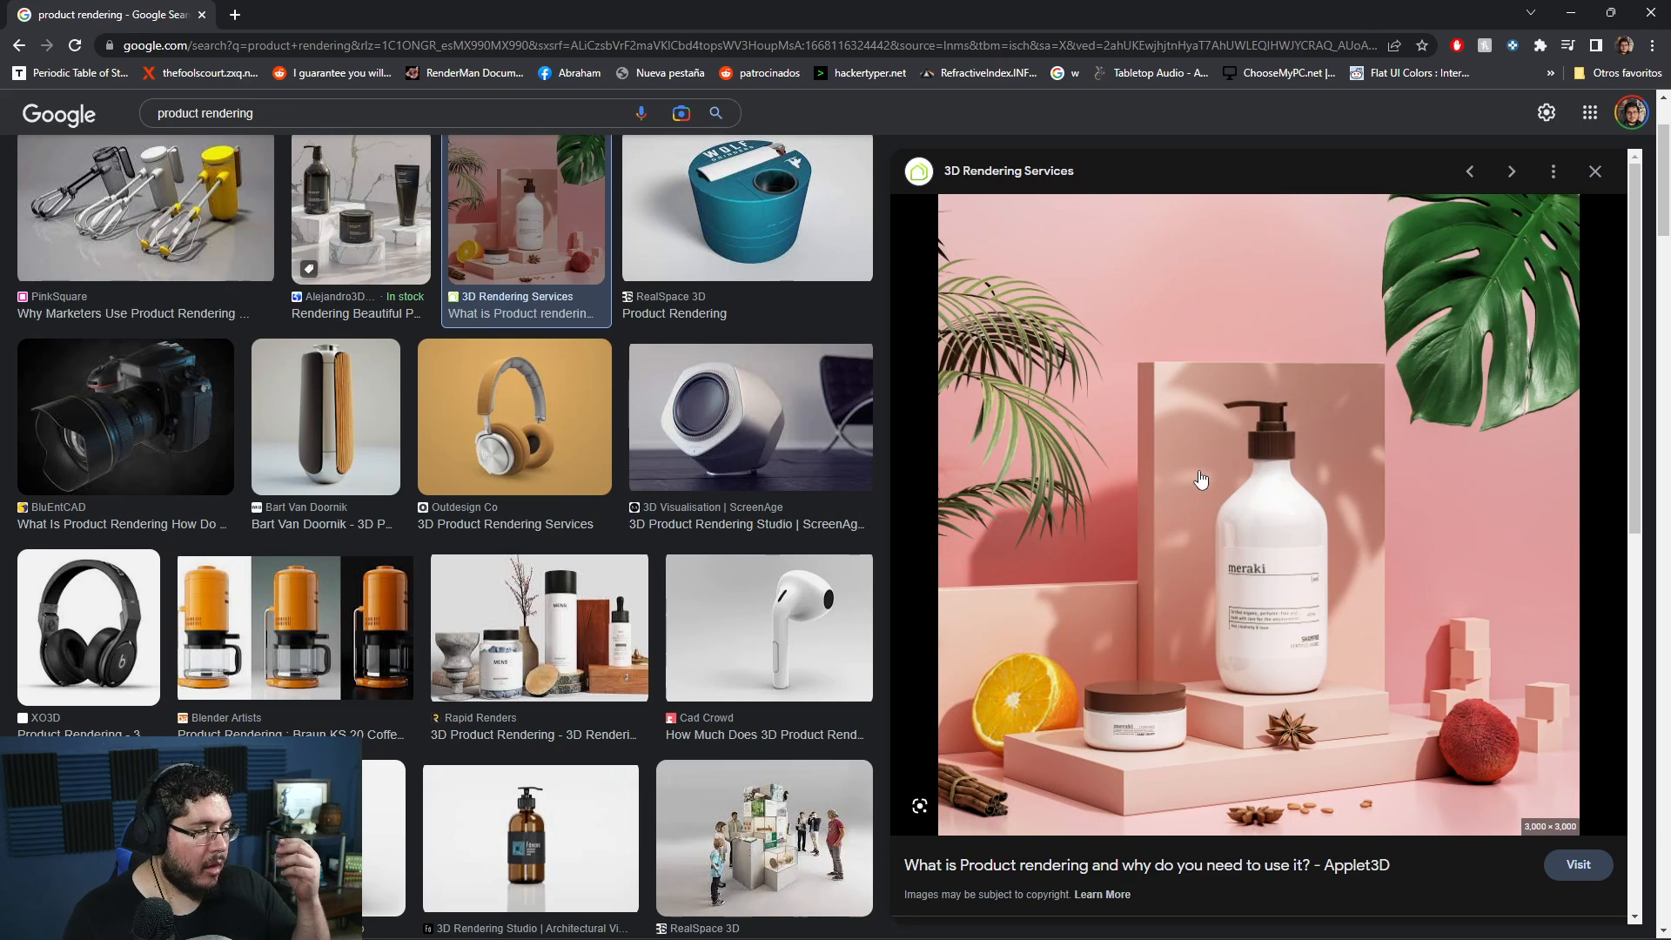
{"action": "scroll", "coordinate": [1200, 480], "scroll_direction": "down", "scroll_amount": 5}
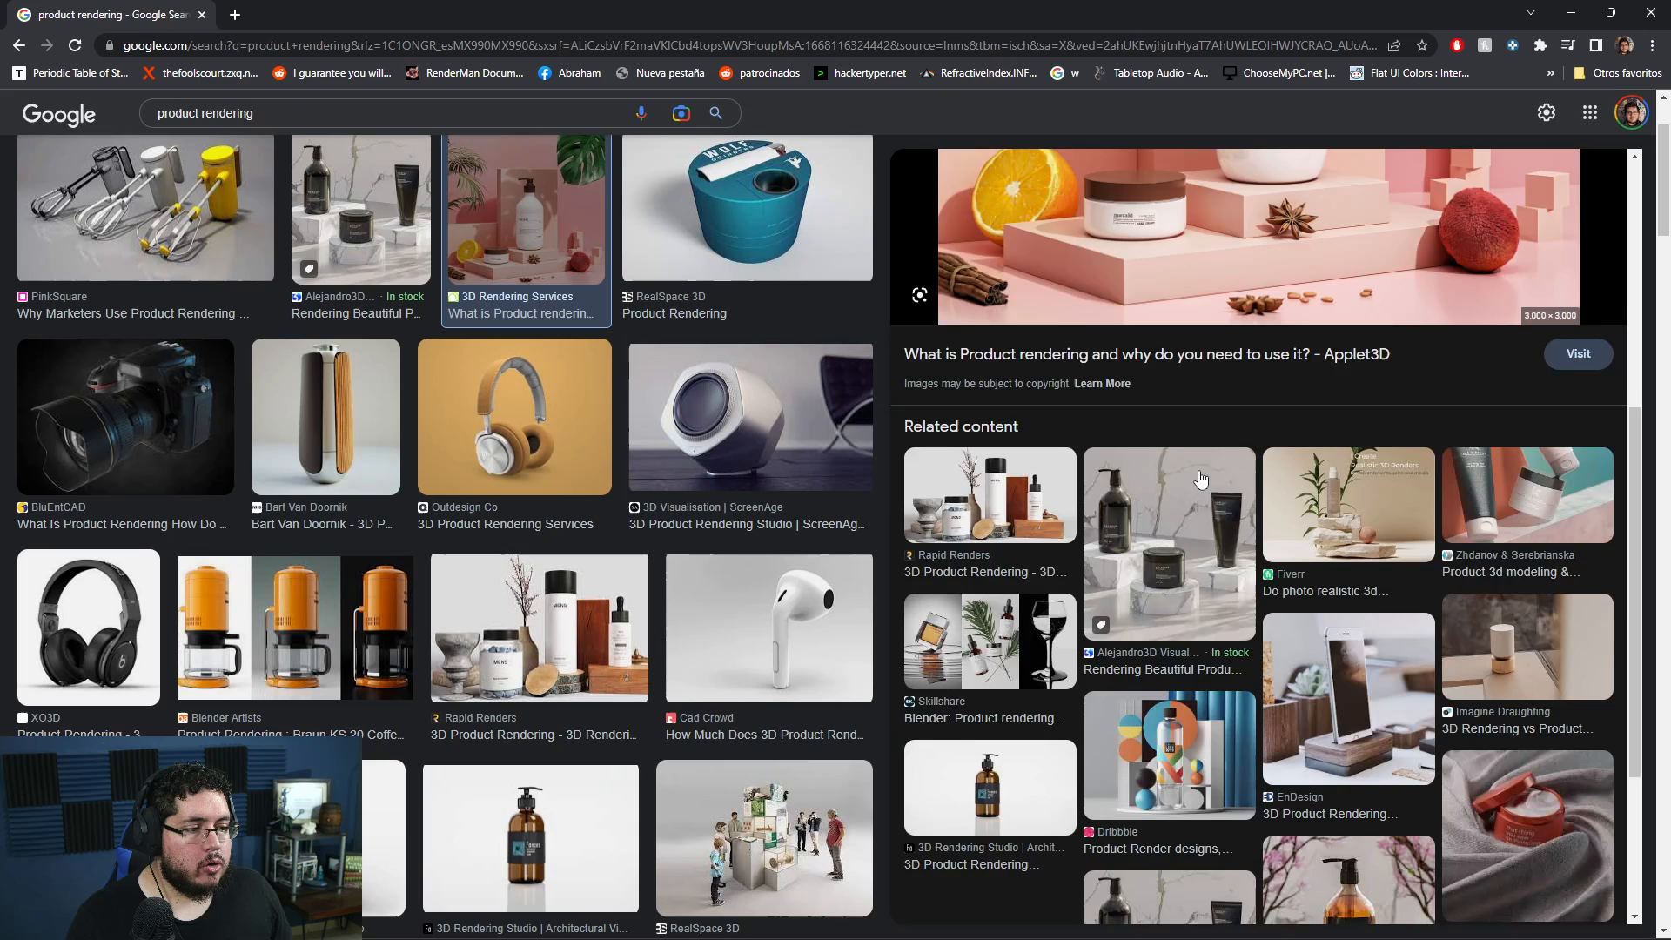
{"action": "scroll", "coordinate": [1196, 496], "scroll_direction": "up", "scroll_amount": 5}
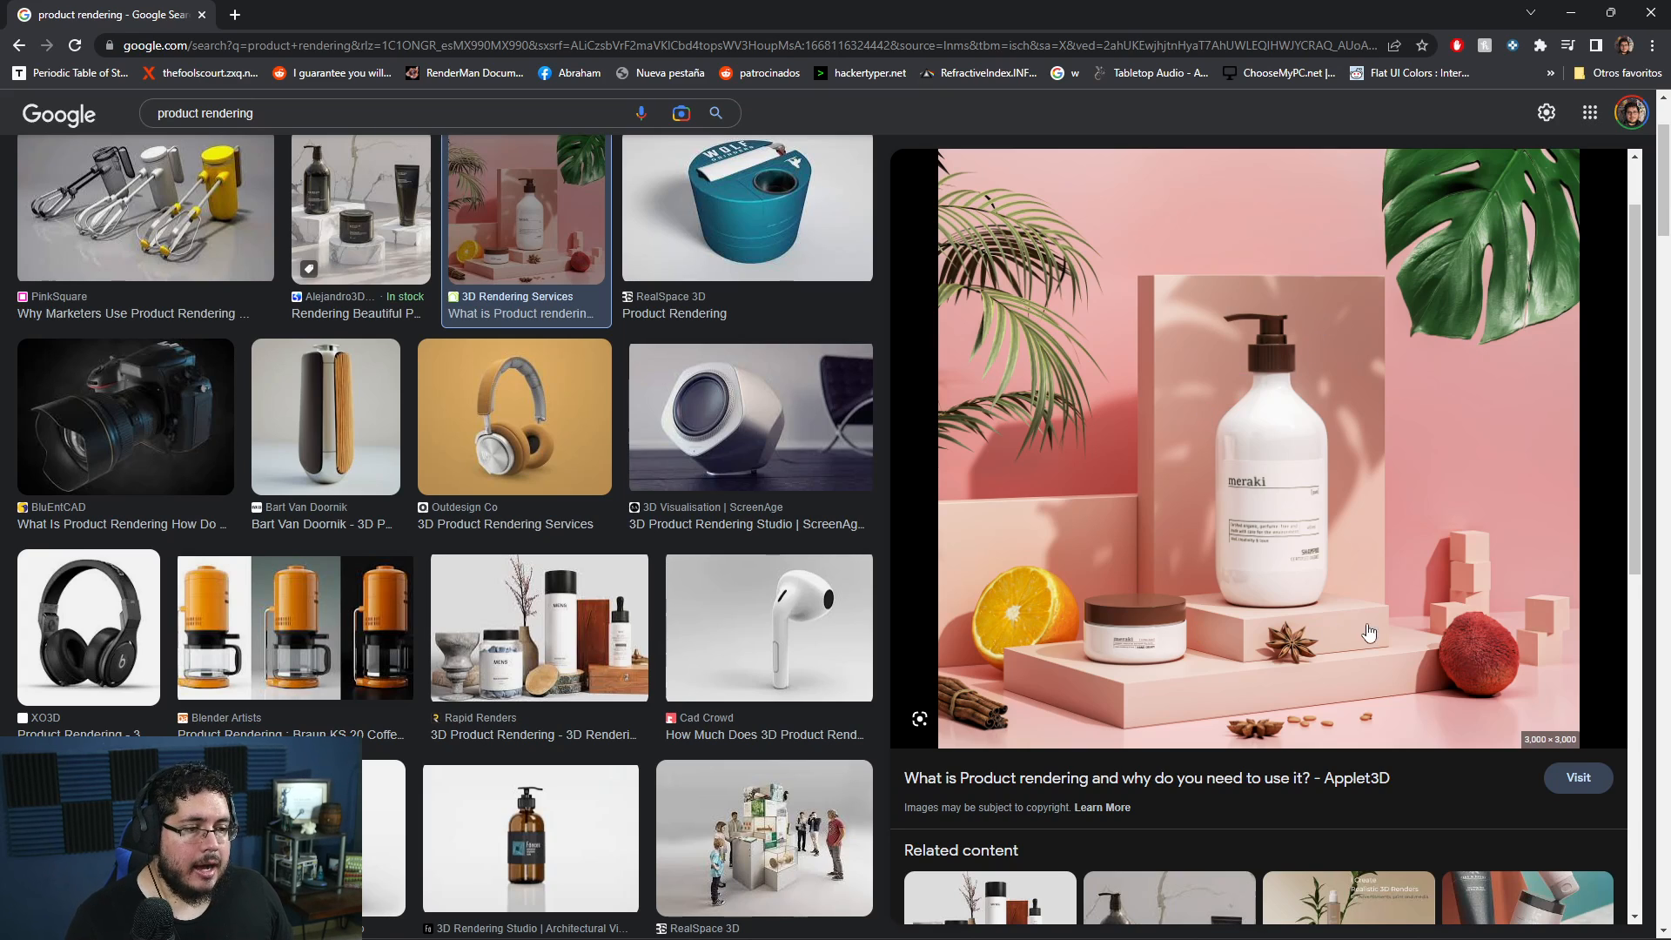
{"action": "scroll", "coordinate": [1057, 511], "scroll_direction": "down", "scroll_amount": 3}
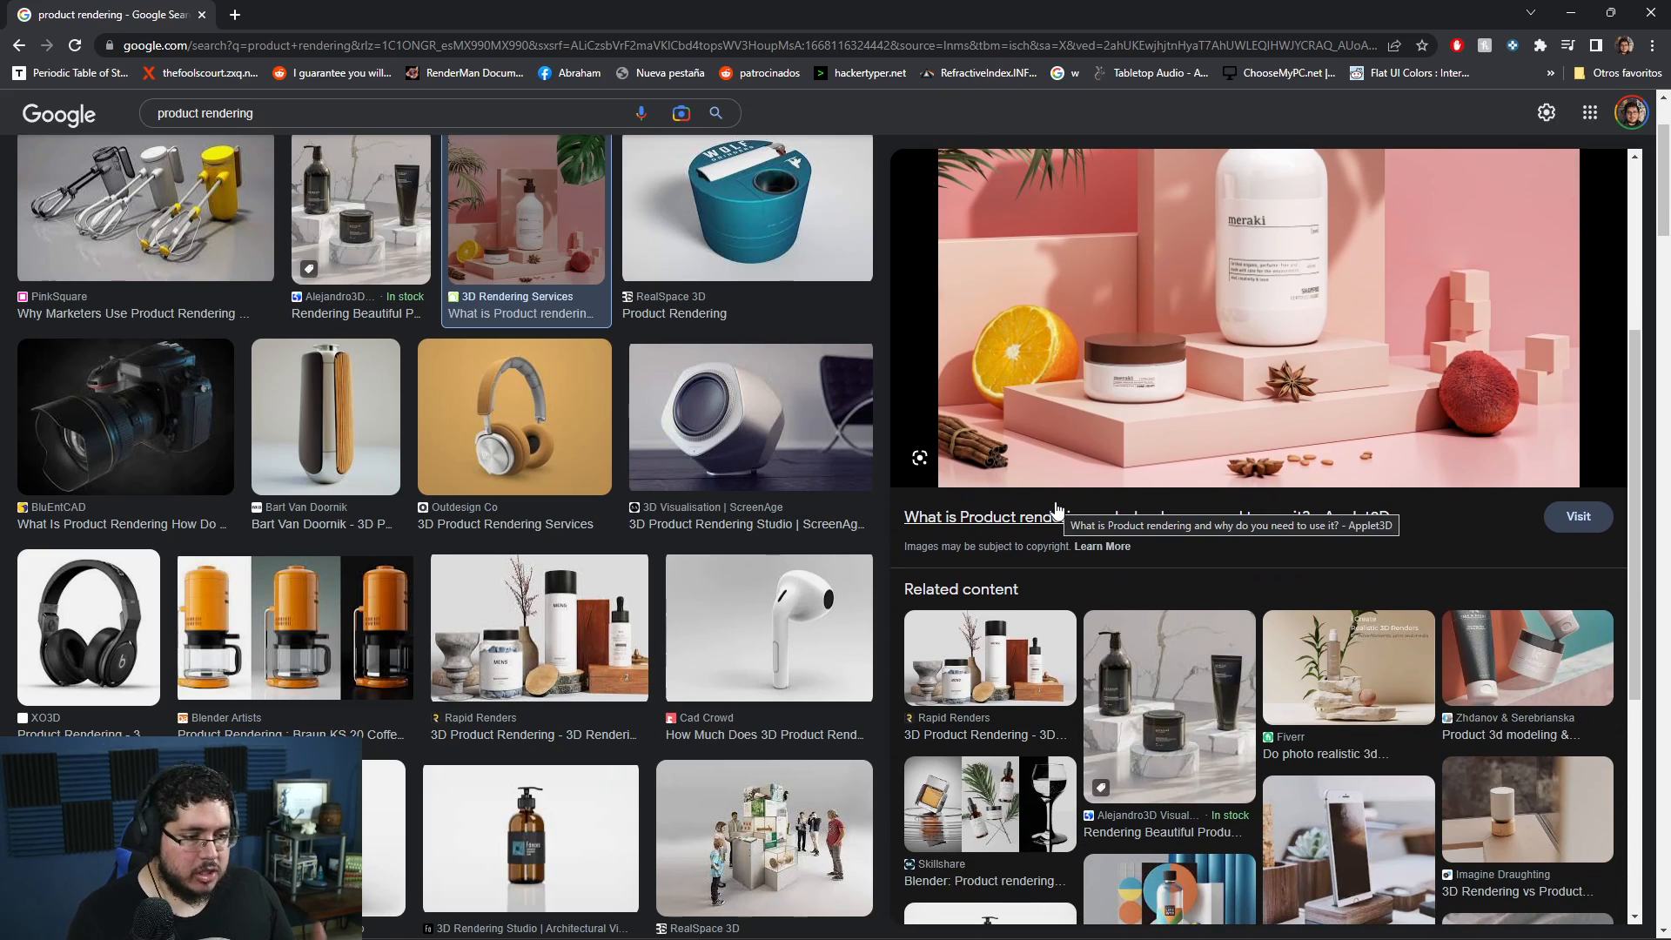
- Switch back to Maya and create a polygon cube at the scene origin among the three containers
{"action": "left_click", "coordinate": [1570, 12]}
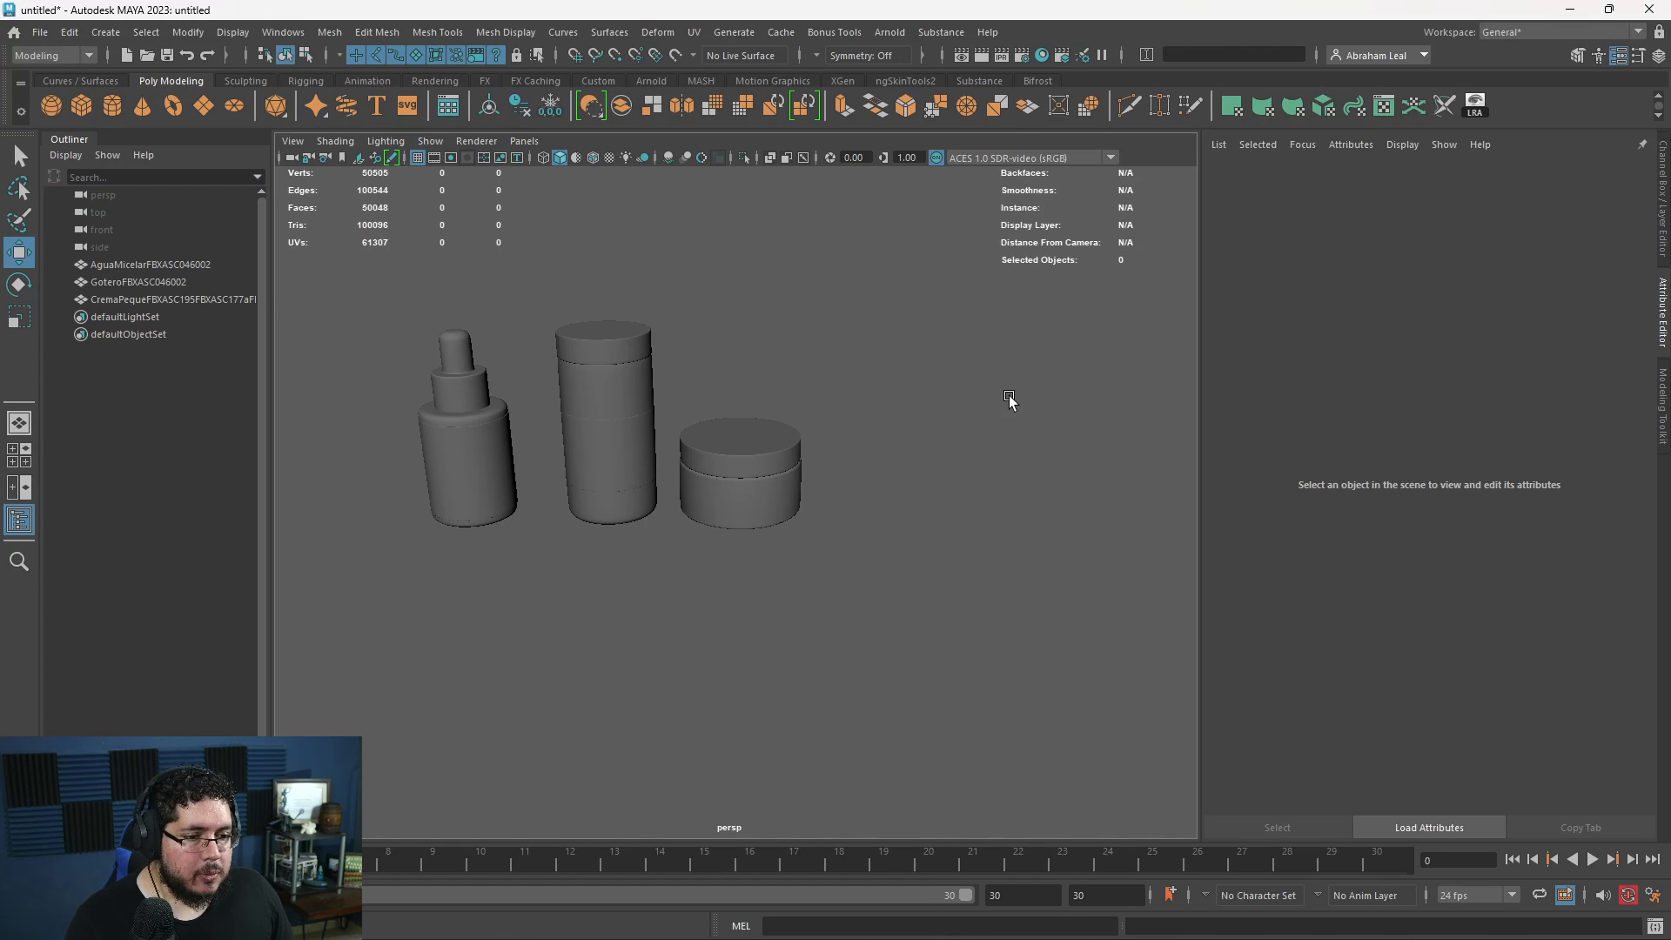
{"action": "middle_click_drag", "start_coordinate": [880, 498], "coordinate": [973, 469], "text": "alt"}
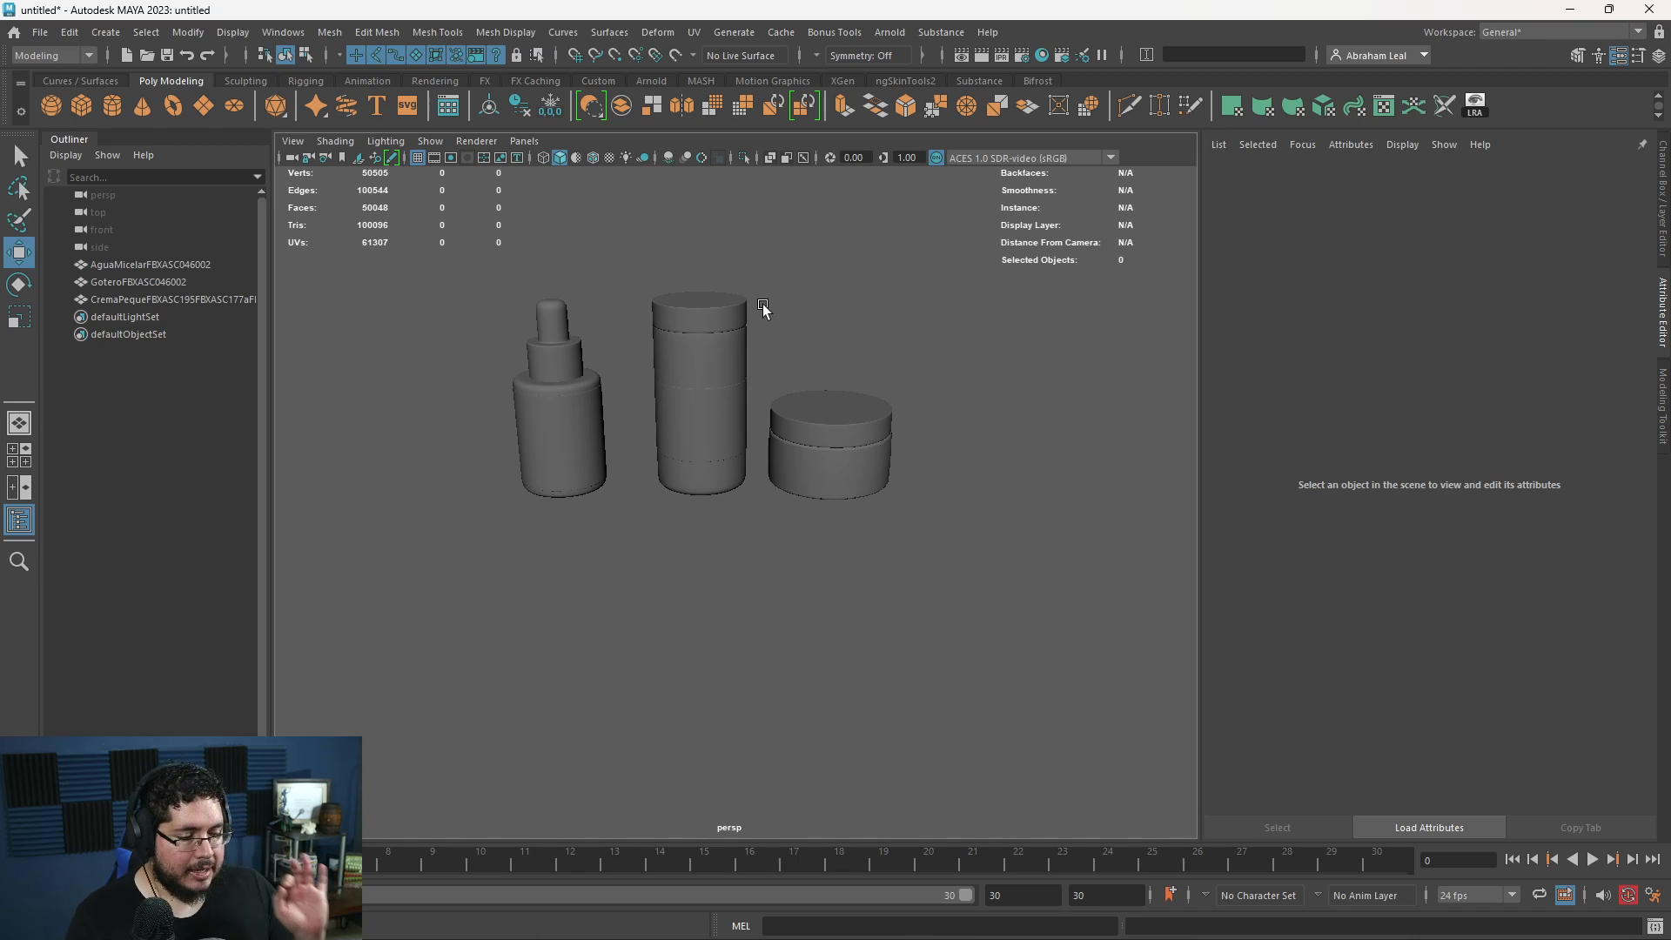
{"action": "left_click_drag", "start_coordinate": [864, 561], "coordinate": [678, 450], "text": "alt"}
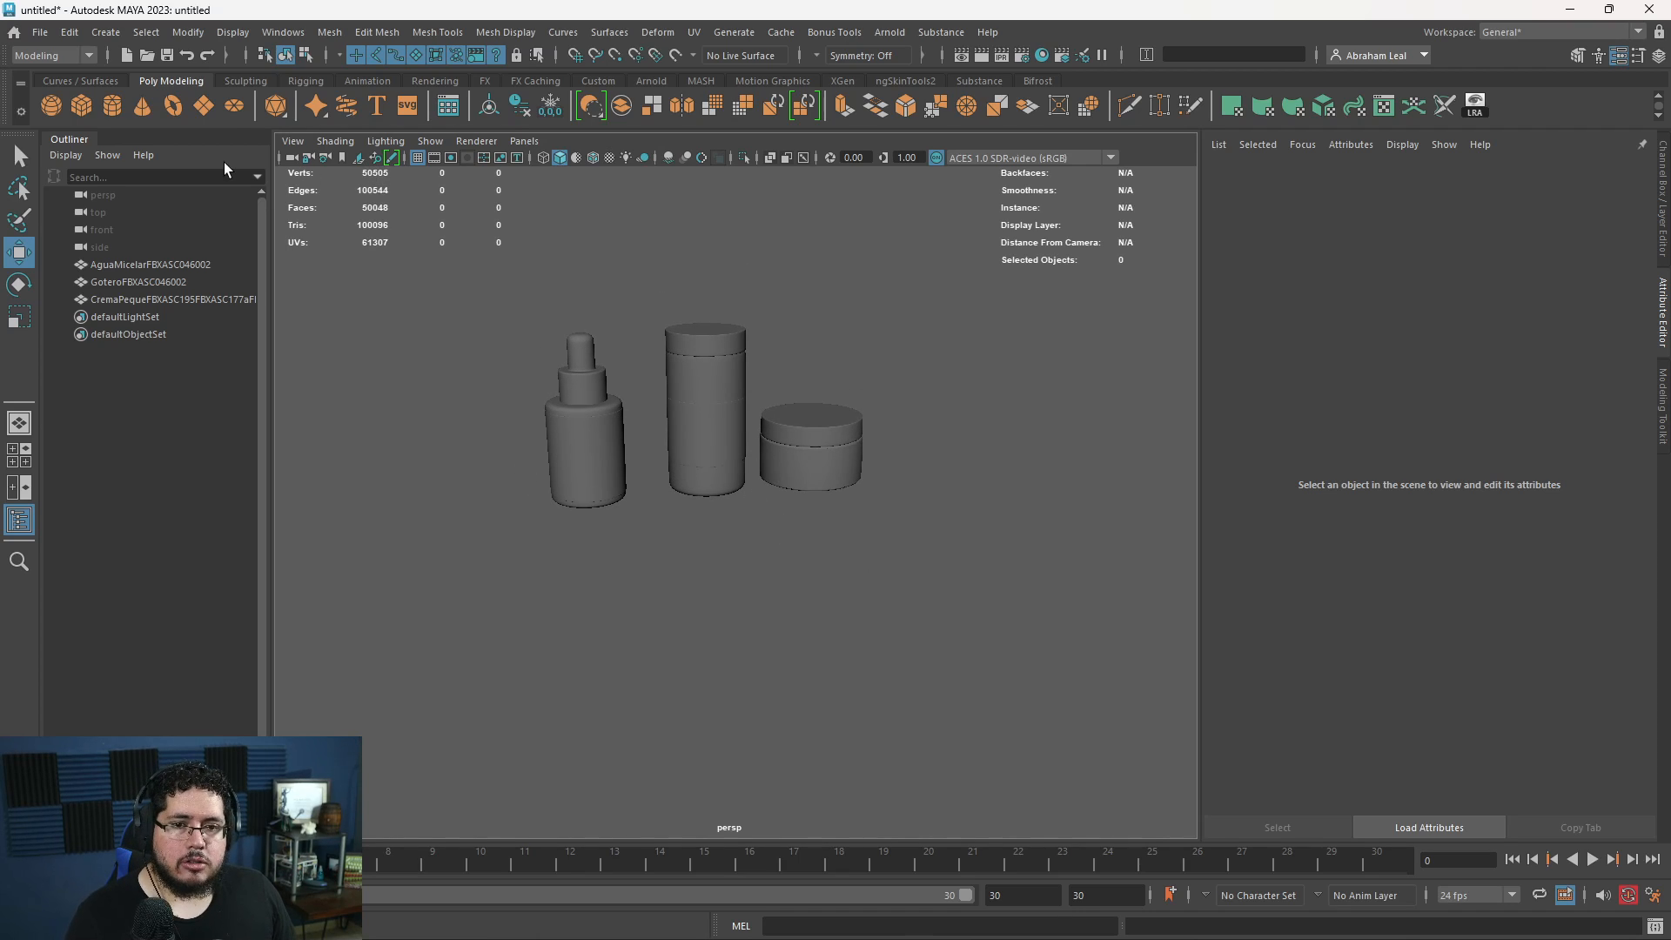
{"action": "left_click", "coordinate": [81, 105]}
{"action": "key", "text": "r"}
{"action": "left_click", "coordinate": [902, 412]}
{"action": "key", "text": "ctrl+z"}
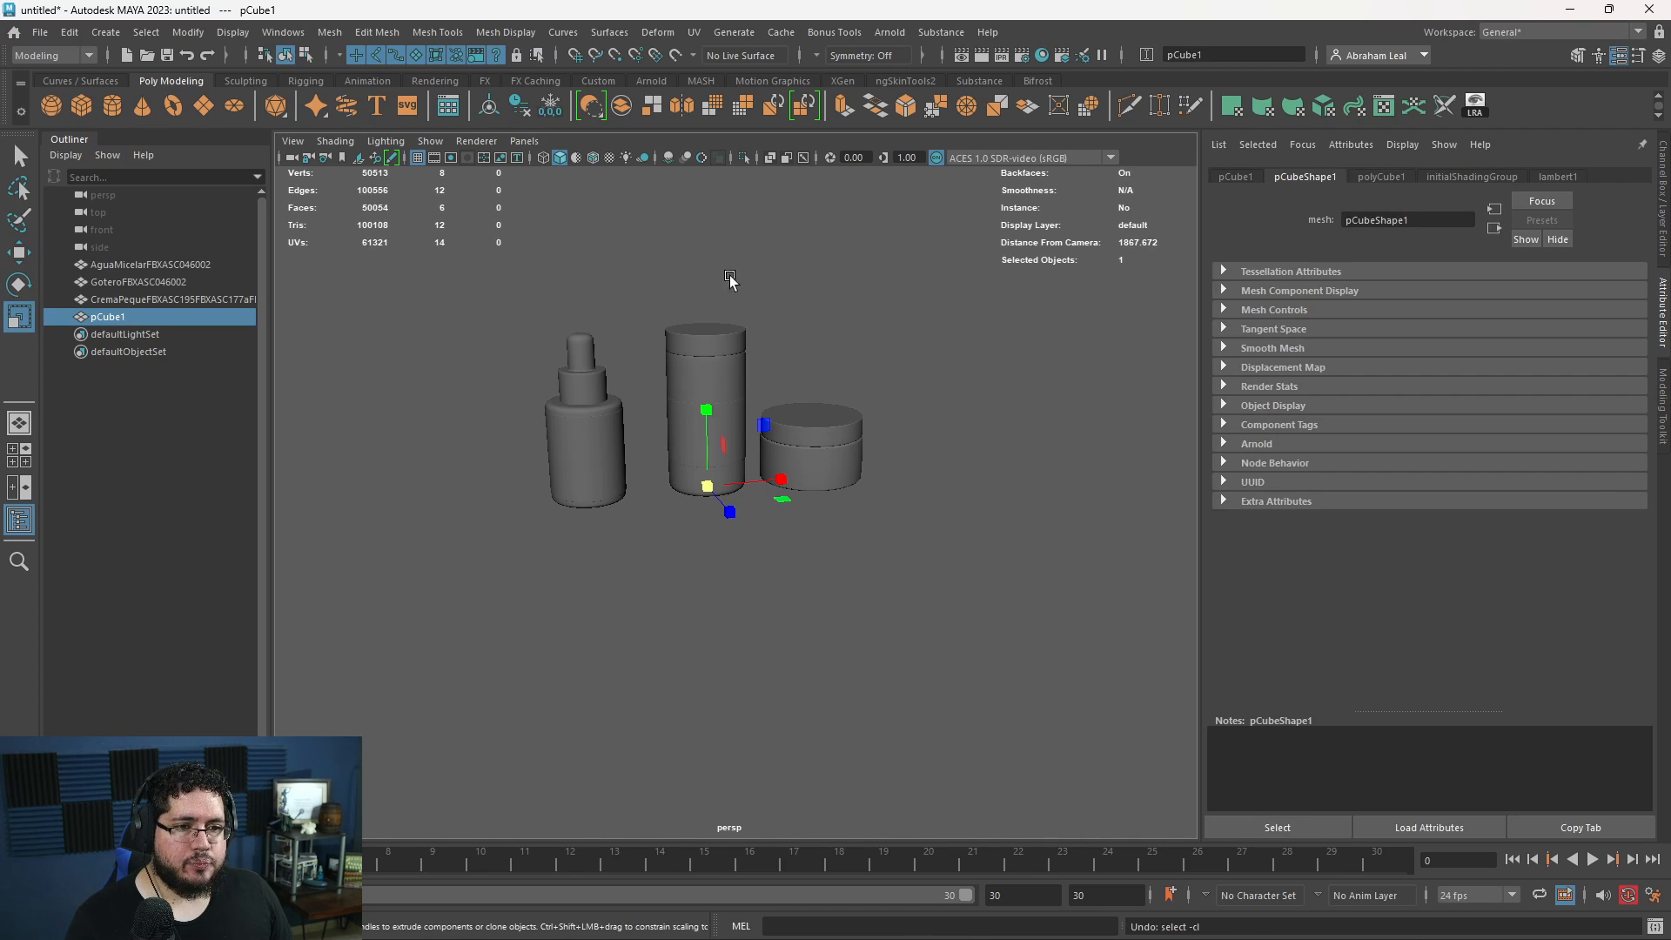
{"action": "left_click", "coordinate": [502, 263]}
{"action": "left_click_drag", "start_coordinate": [585, 301], "coordinate": [605, 271], "text": "alt"}
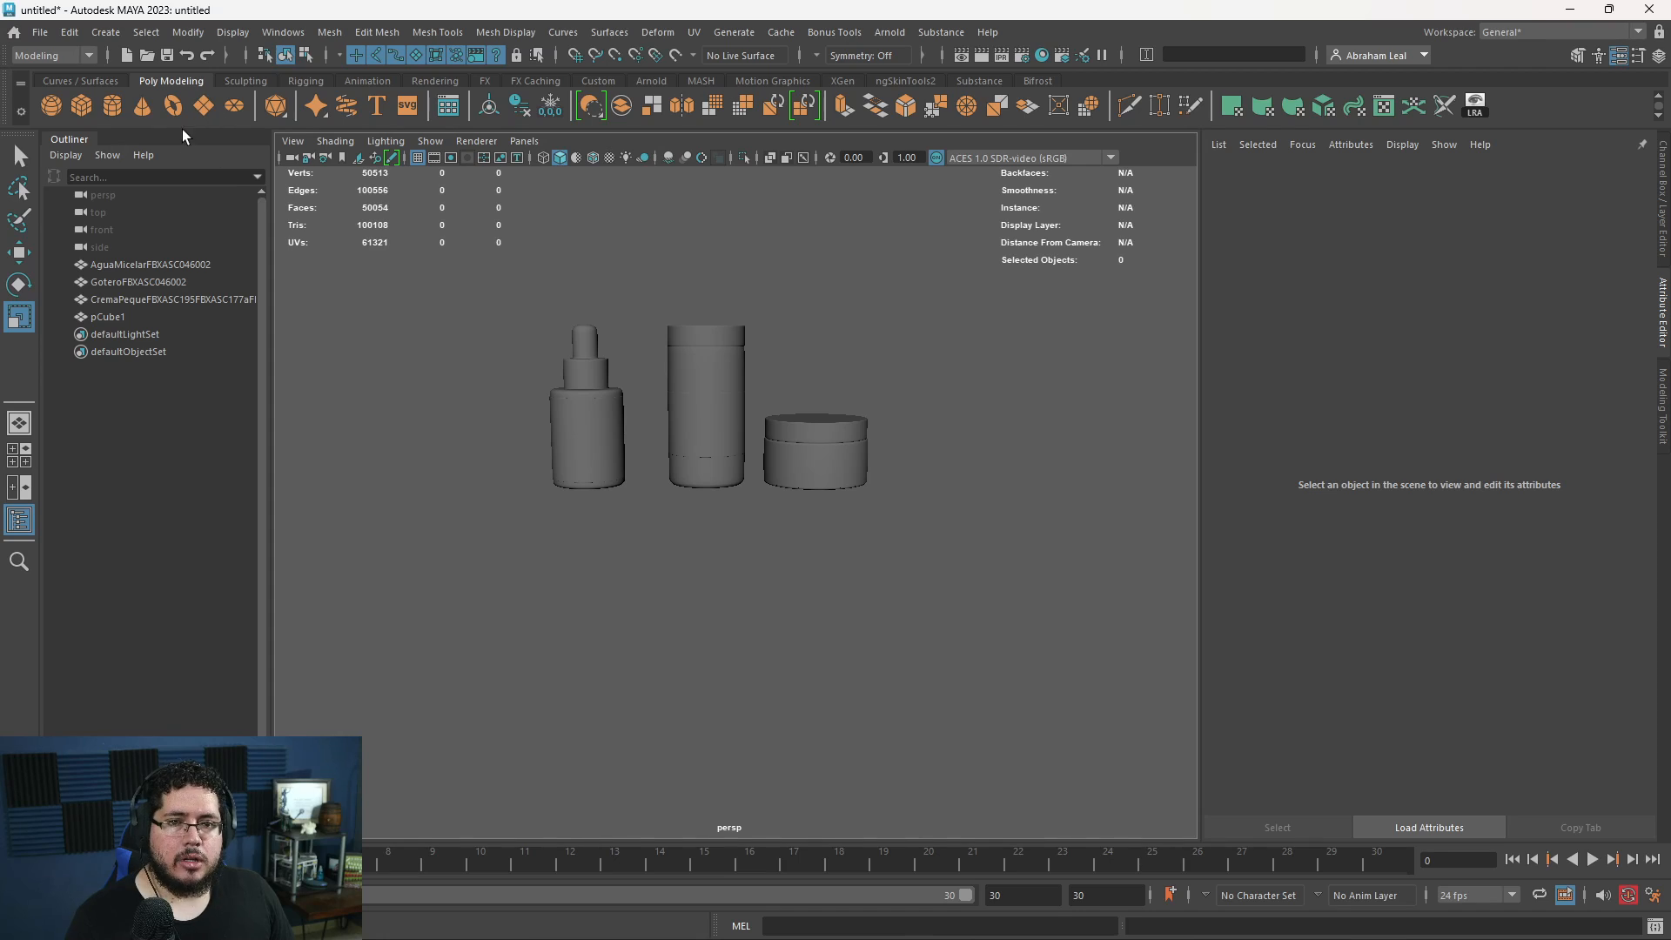
- Create a large polygon plane as a floor beneath the three containers
{"action": "left_click_drag", "start_coordinate": [708, 485], "coordinate": [1114, 479]}
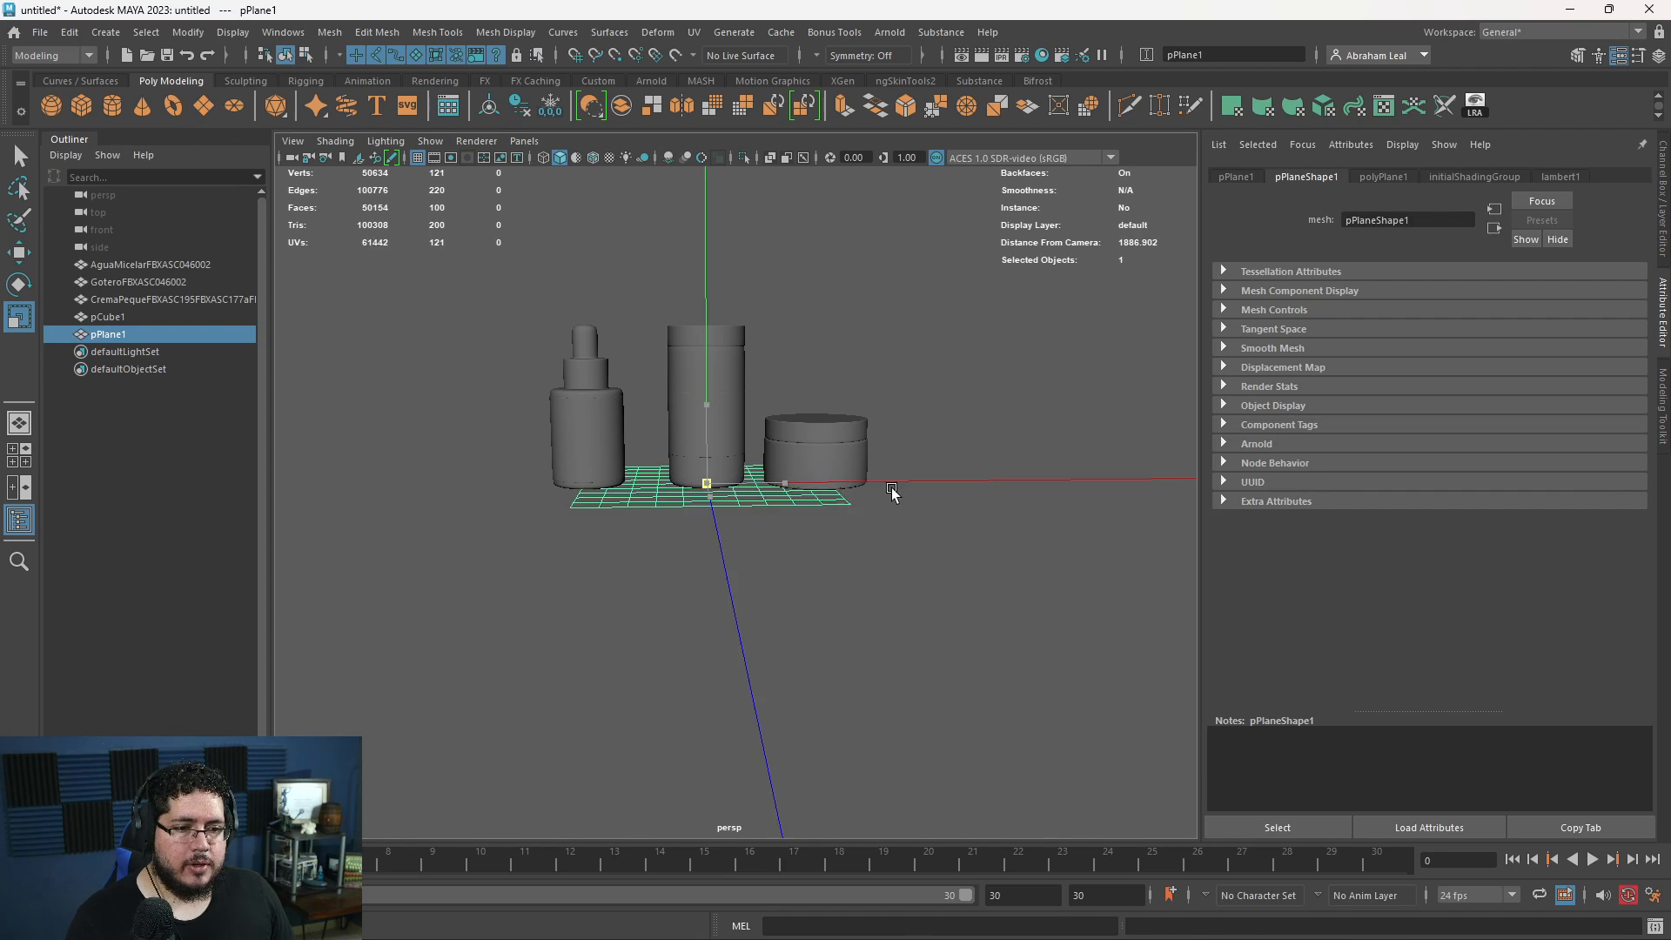
{"action": "left_click", "coordinate": [976, 407]}
{"action": "left_click_drag", "start_coordinate": [975, 407], "coordinate": [926, 418], "text": "alt"}
{"action": "scroll", "coordinate": [927, 404], "scroll_direction": "up", "scroll_amount": 2}
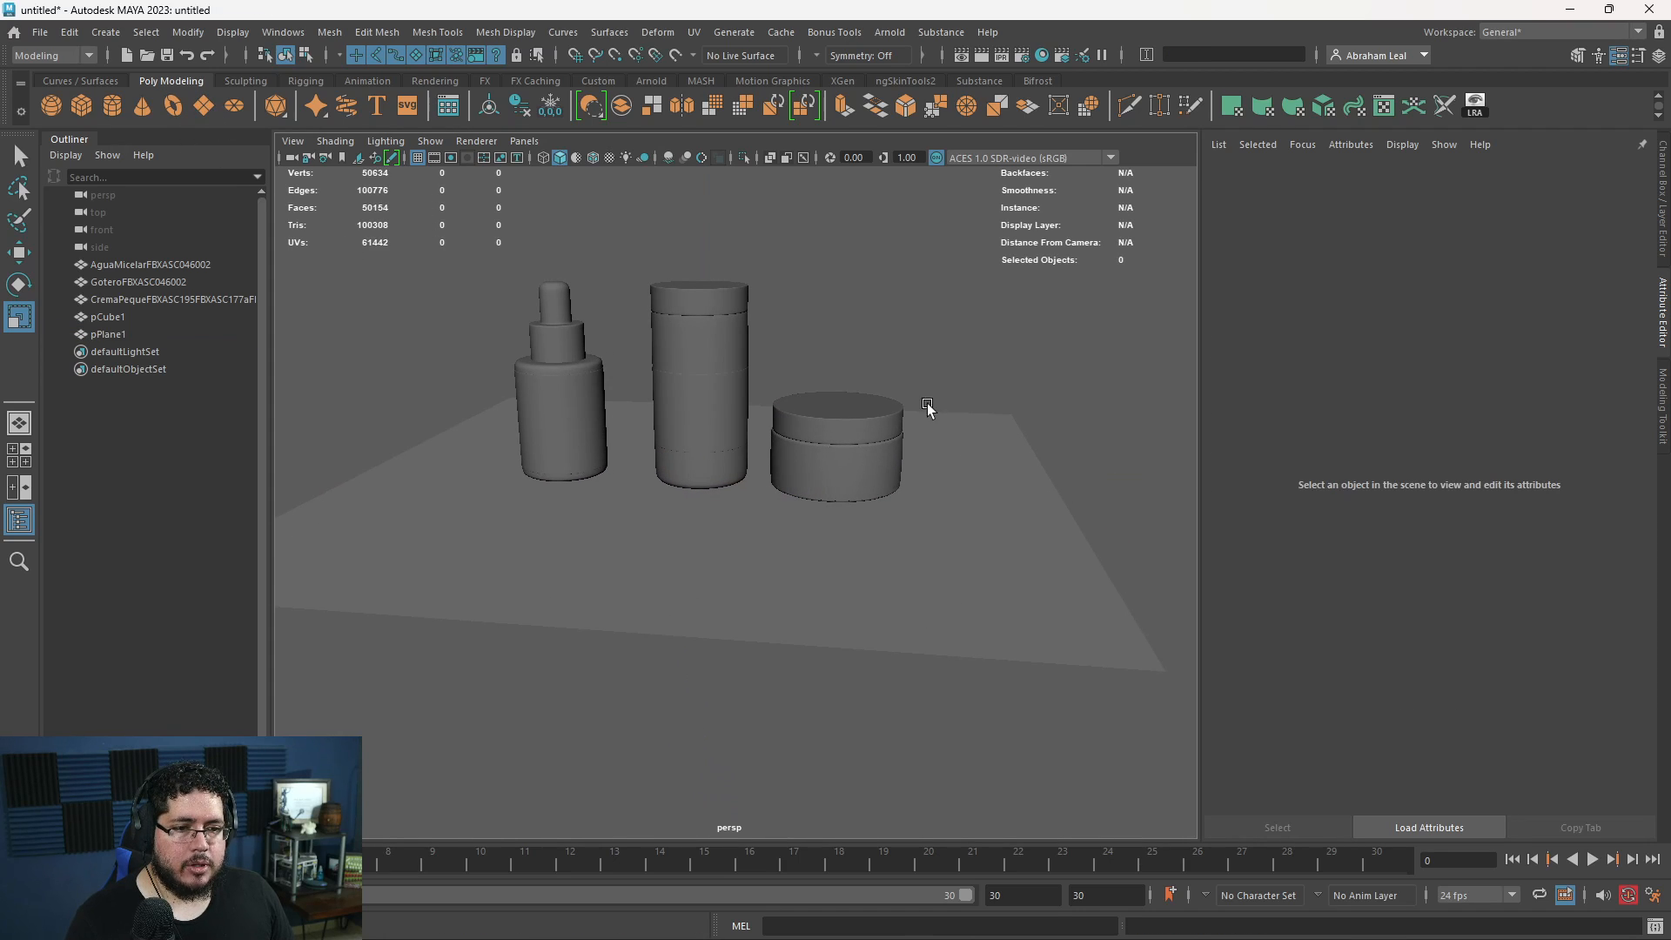
- Create a camera, look through it in the viewport, and rename it Shotcam
{"action": "left_click", "coordinate": [435, 81]}
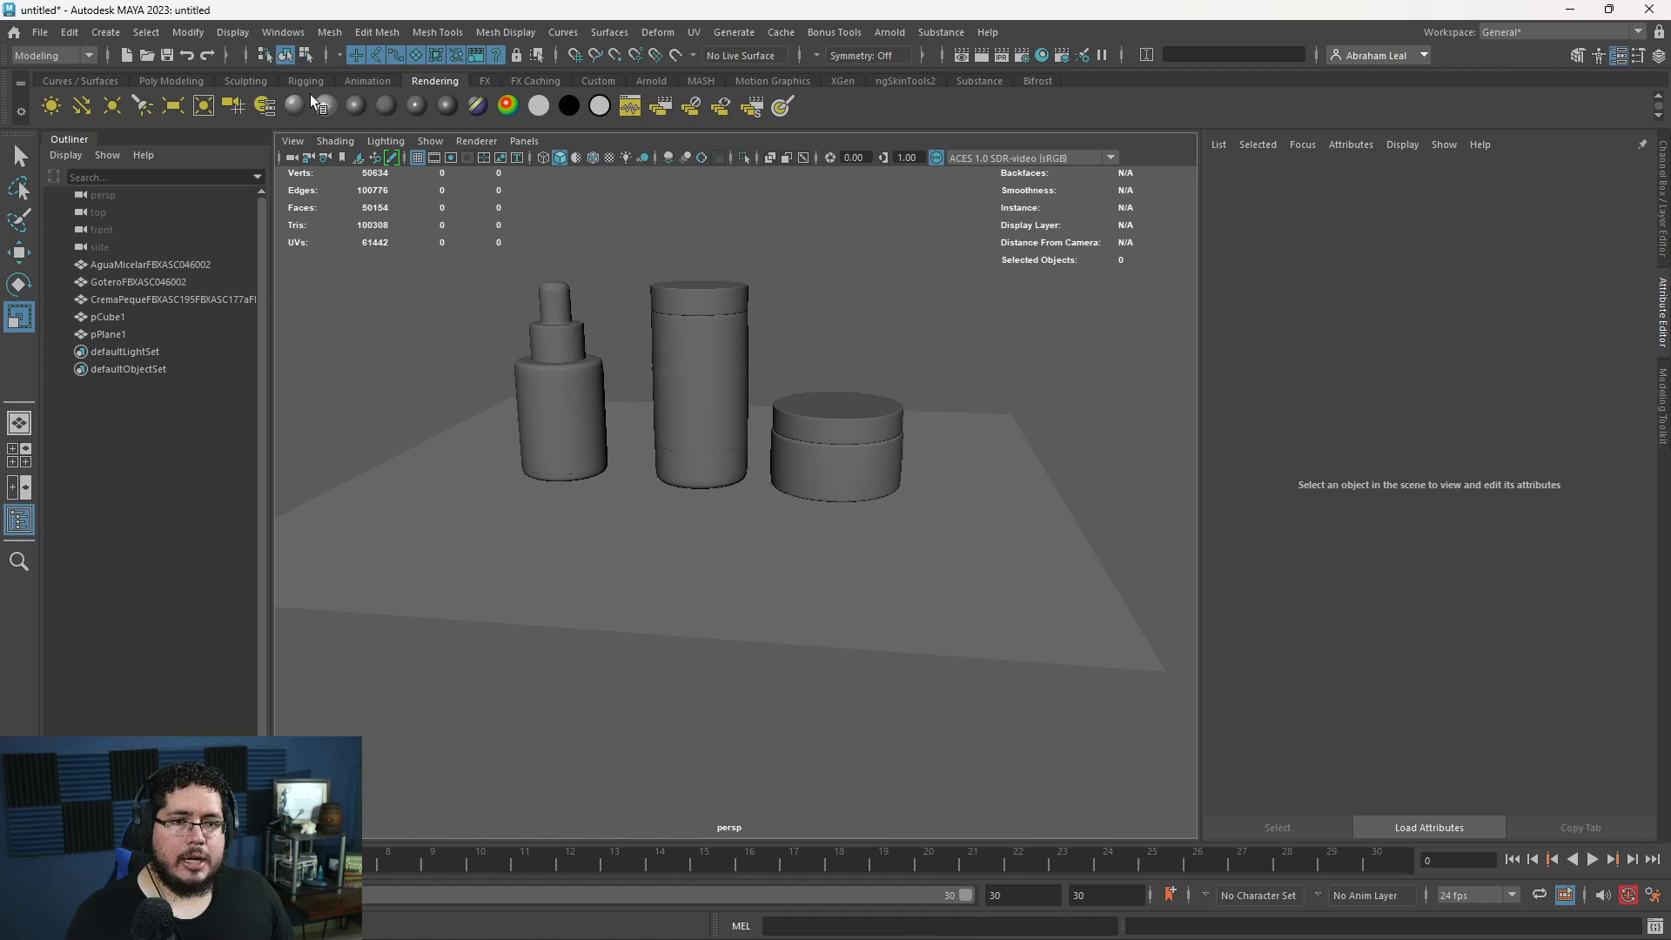
{"action": "left_click", "coordinate": [224, 107]}
{"action": "left_click", "coordinate": [519, 144]}
{"action": "left_click", "coordinate": [560, 207]}
{"action": "double_click", "coordinate": [145, 356]}
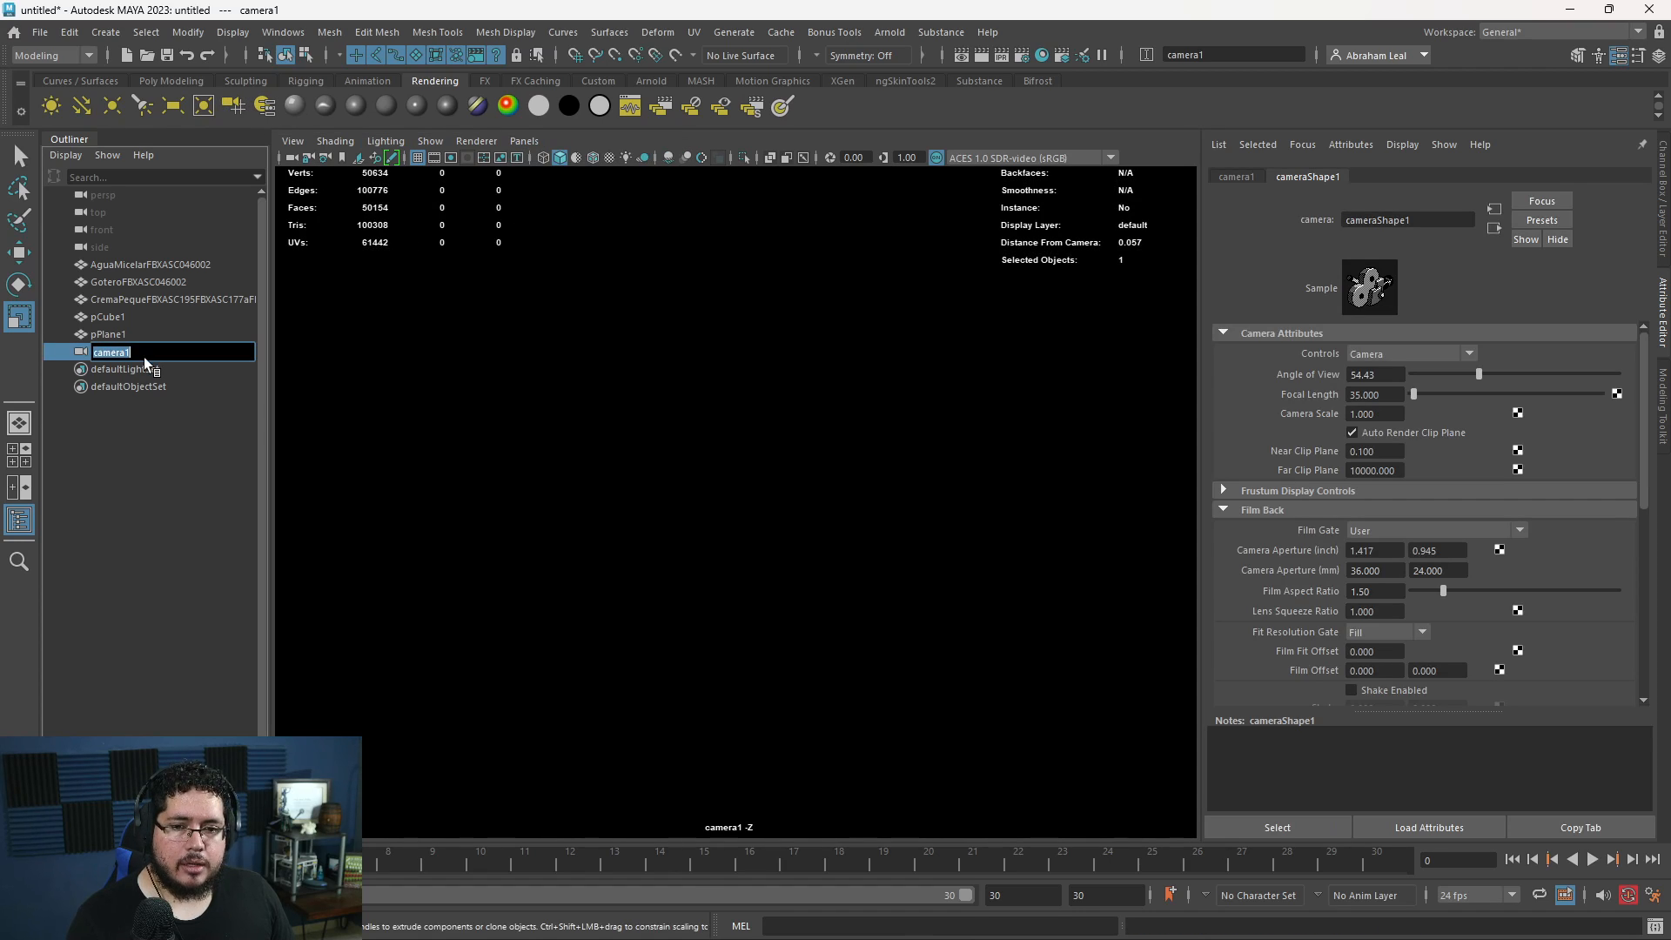
{"action": "type", "text": "Shotcam"}
{"action": "key", "text": "Return"}
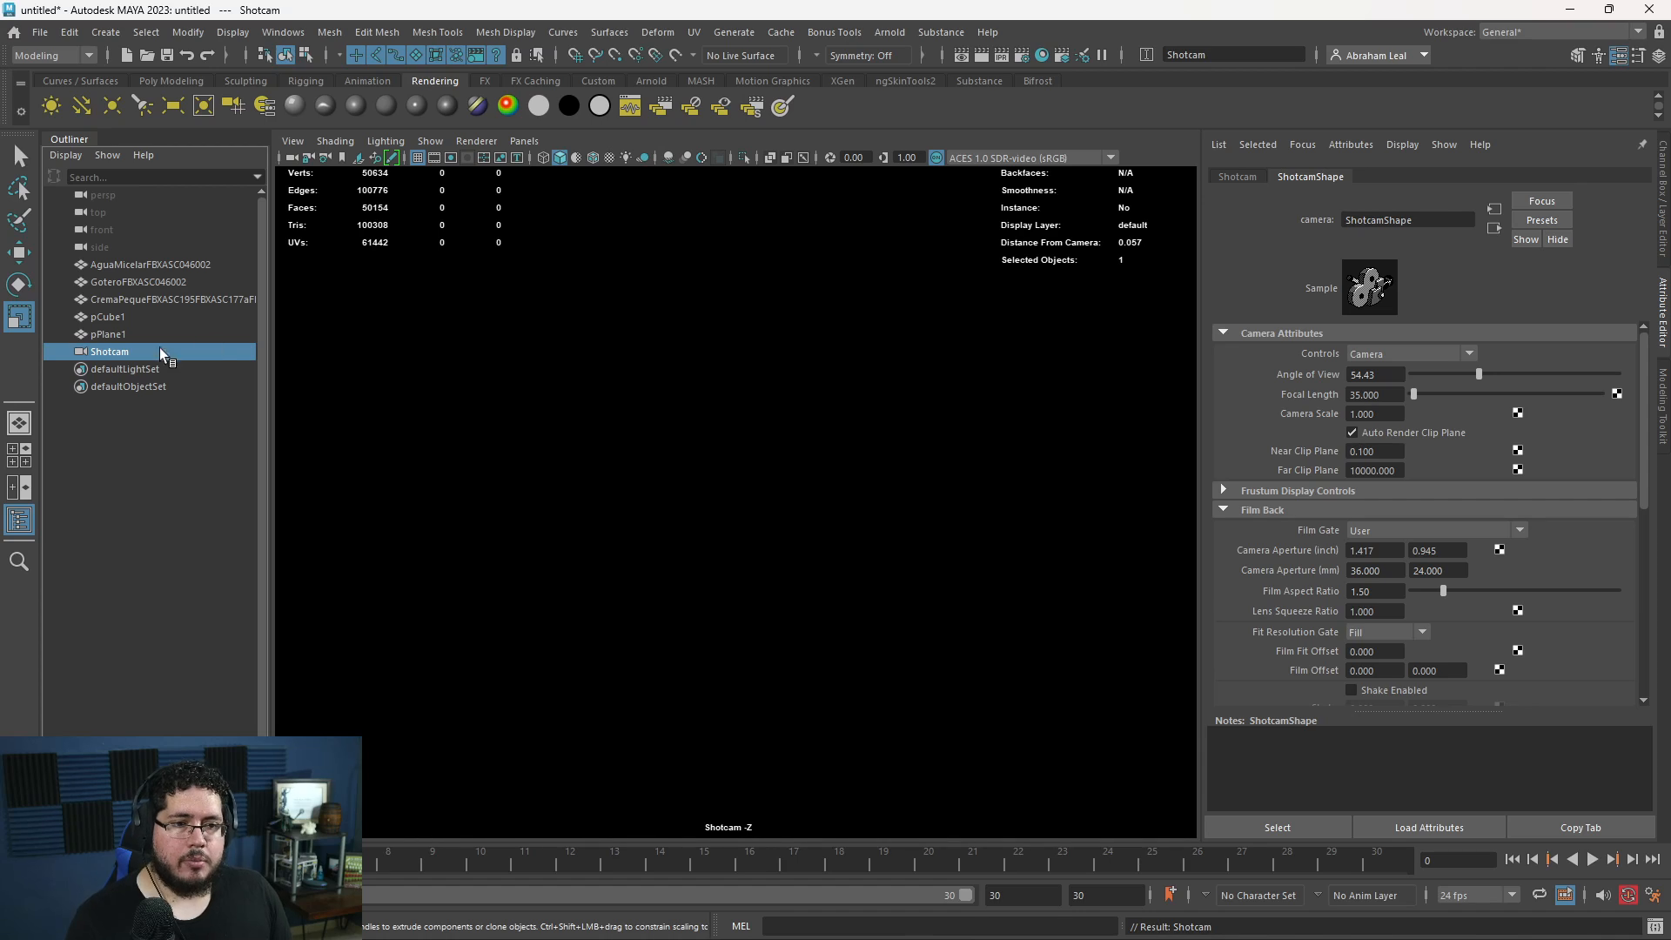
- Frame the three containers and the floor through Shotcam with the resolution gate displayed
{"action": "scroll", "coordinate": [843, 425], "scroll_direction": "down", "scroll_amount": 10}
{"action": "scroll", "coordinate": [772, 507], "scroll_direction": "down", "scroll_amount": 5}
{"action": "scroll", "coordinate": [777, 470], "scroll_direction": "up", "scroll_amount": 10}
{"action": "middle_click_drag", "start_coordinate": [780, 462], "coordinate": [744, 579], "text": "alt"}
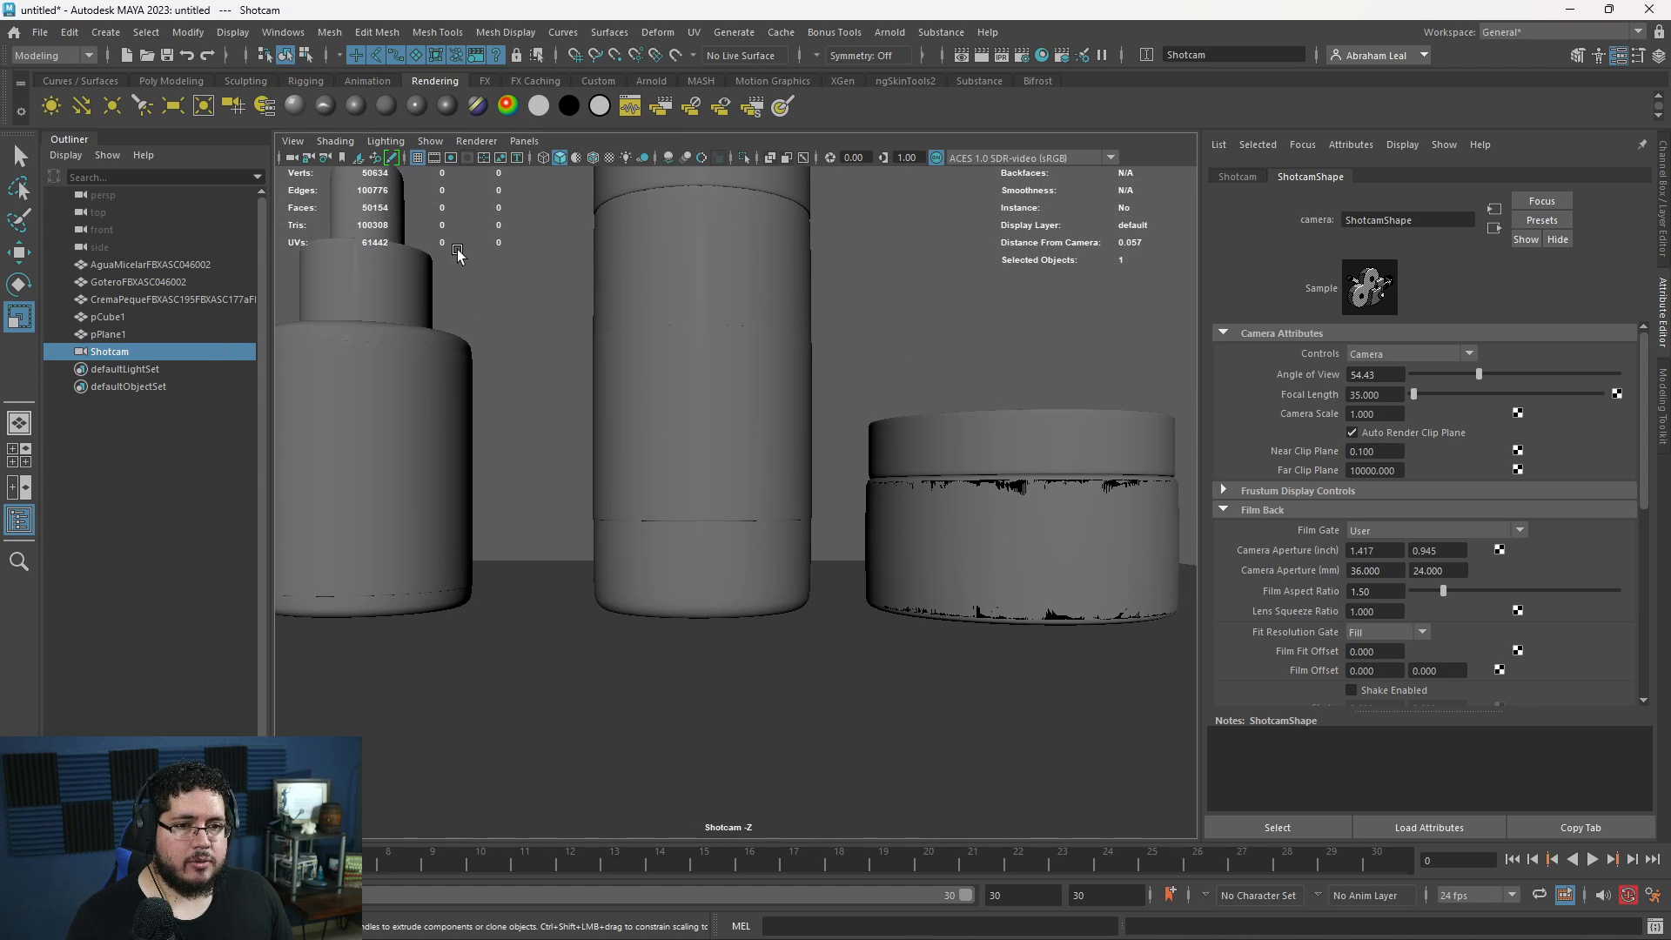
{"action": "left_click", "coordinate": [456, 165]}
{"action": "scroll", "coordinate": [757, 436], "scroll_direction": "down", "scroll_amount": 3}
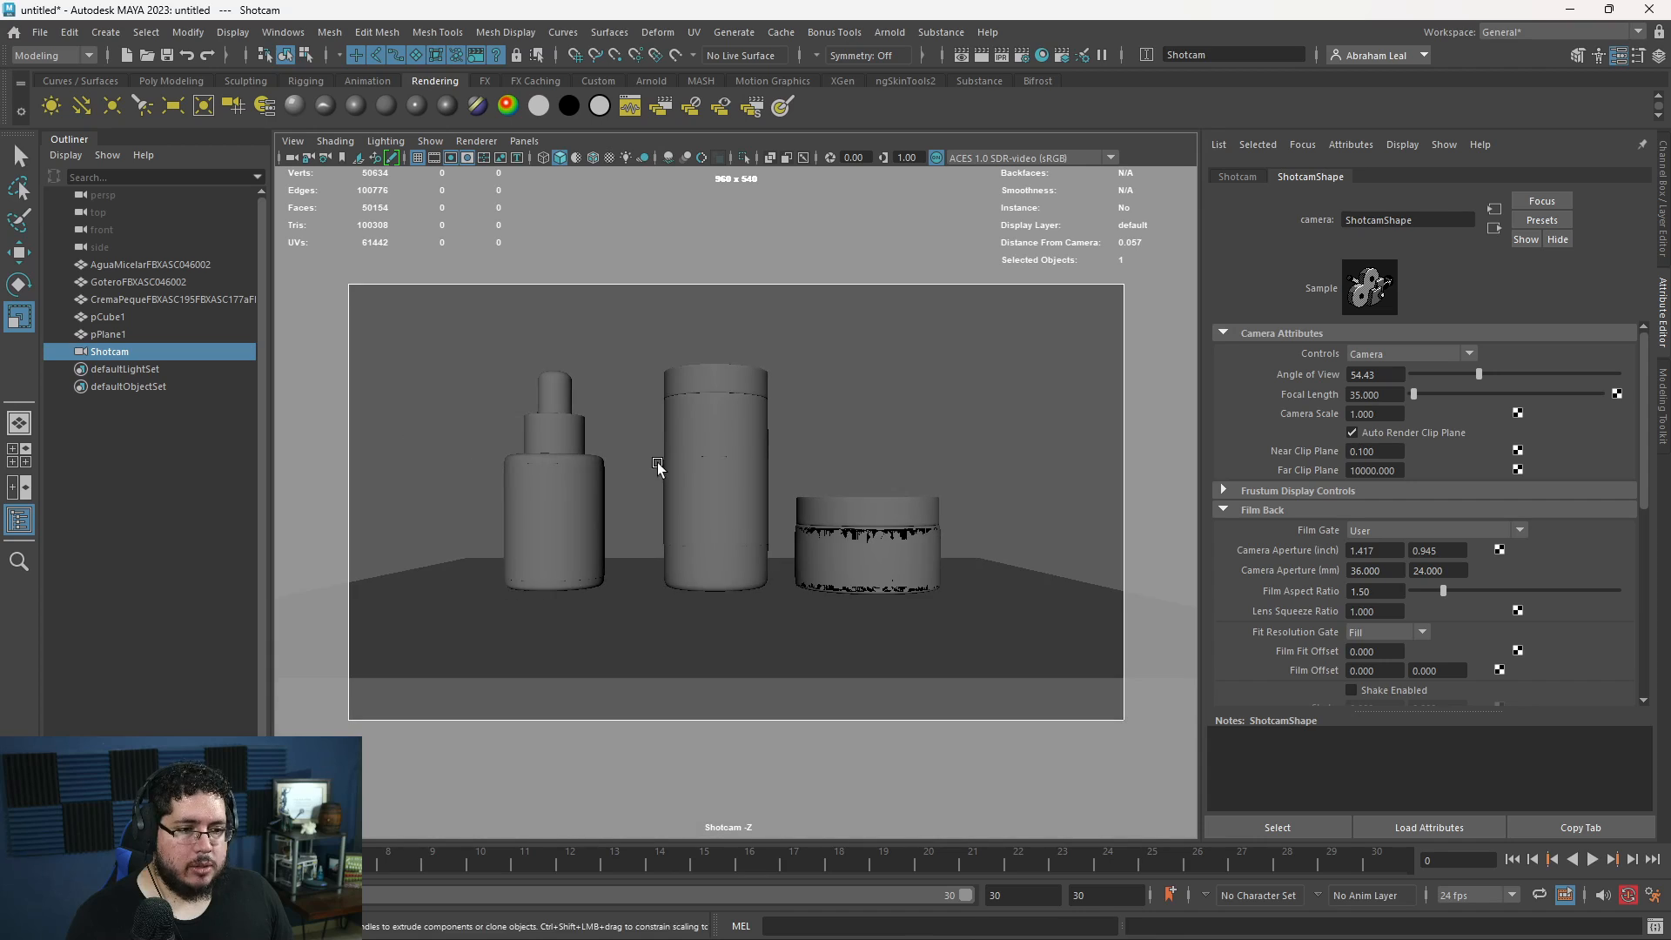
{"action": "left_click_drag", "start_coordinate": [774, 542], "coordinate": [777, 551], "text": "alt"}
{"action": "right_click_drag", "start_coordinate": [777, 551], "coordinate": [729, 512], "text": "alt"}
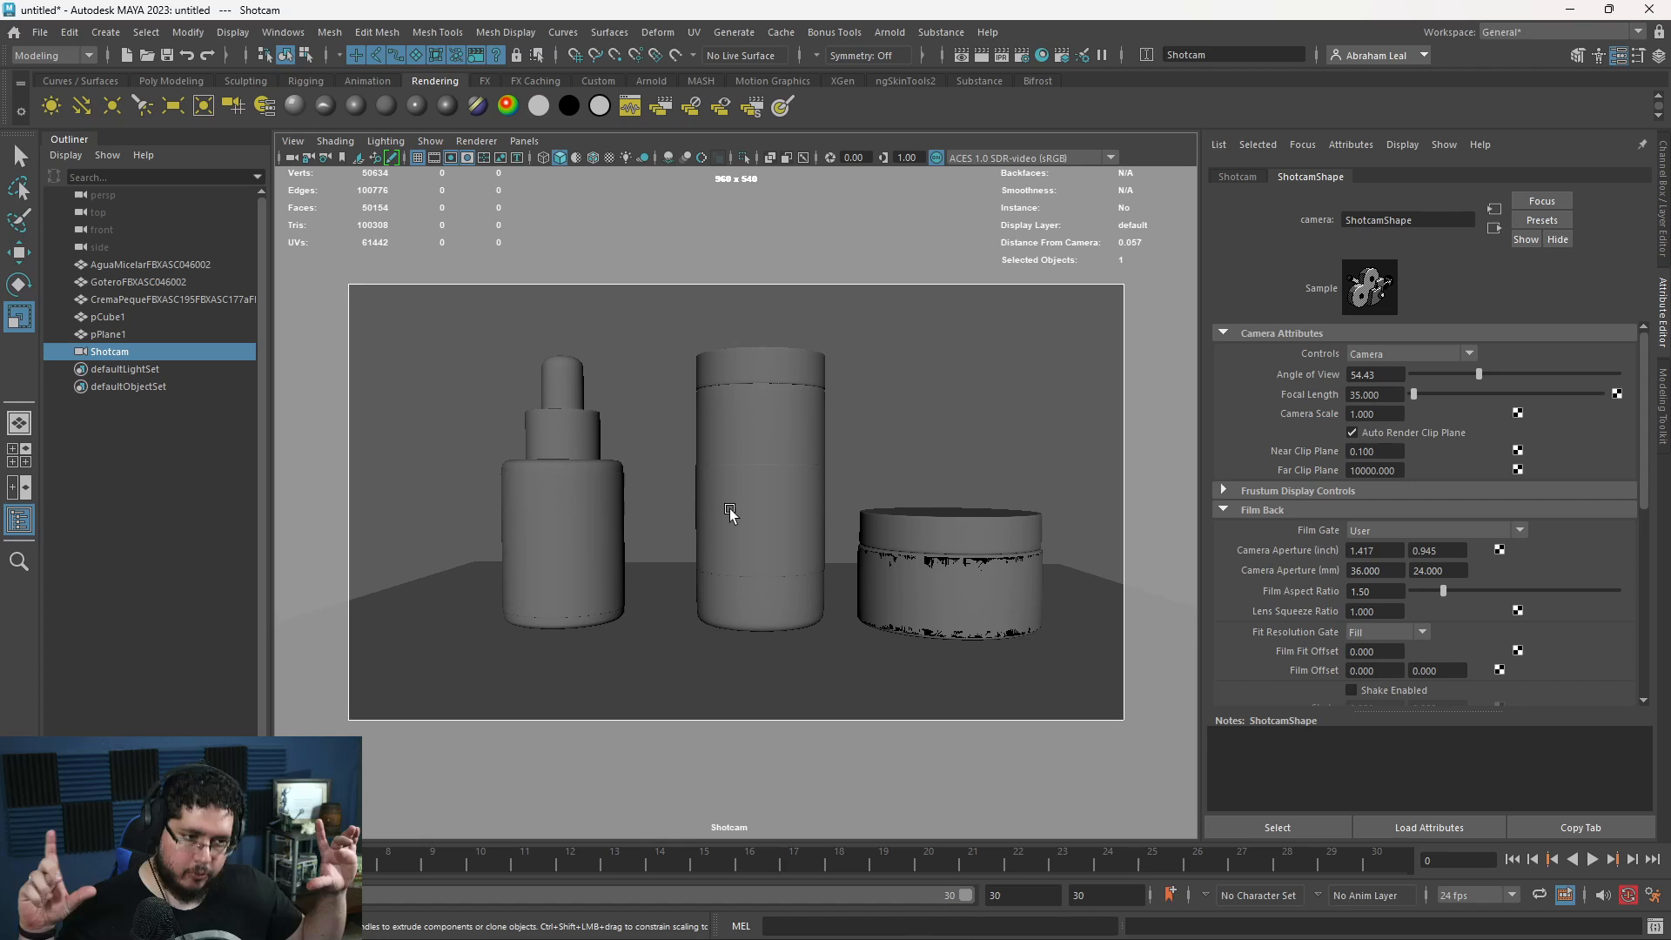
{"action": "mouse_move", "coordinate": [744, 531]}
{"action": "left_mouse_down", "text": "alt"}
{"action": "mouse_move", "coordinate": [780, 559]}
{"action": "mouse_move", "coordinate": [754, 548]}
{"action": "left_mouse_up", "text": "alt"}
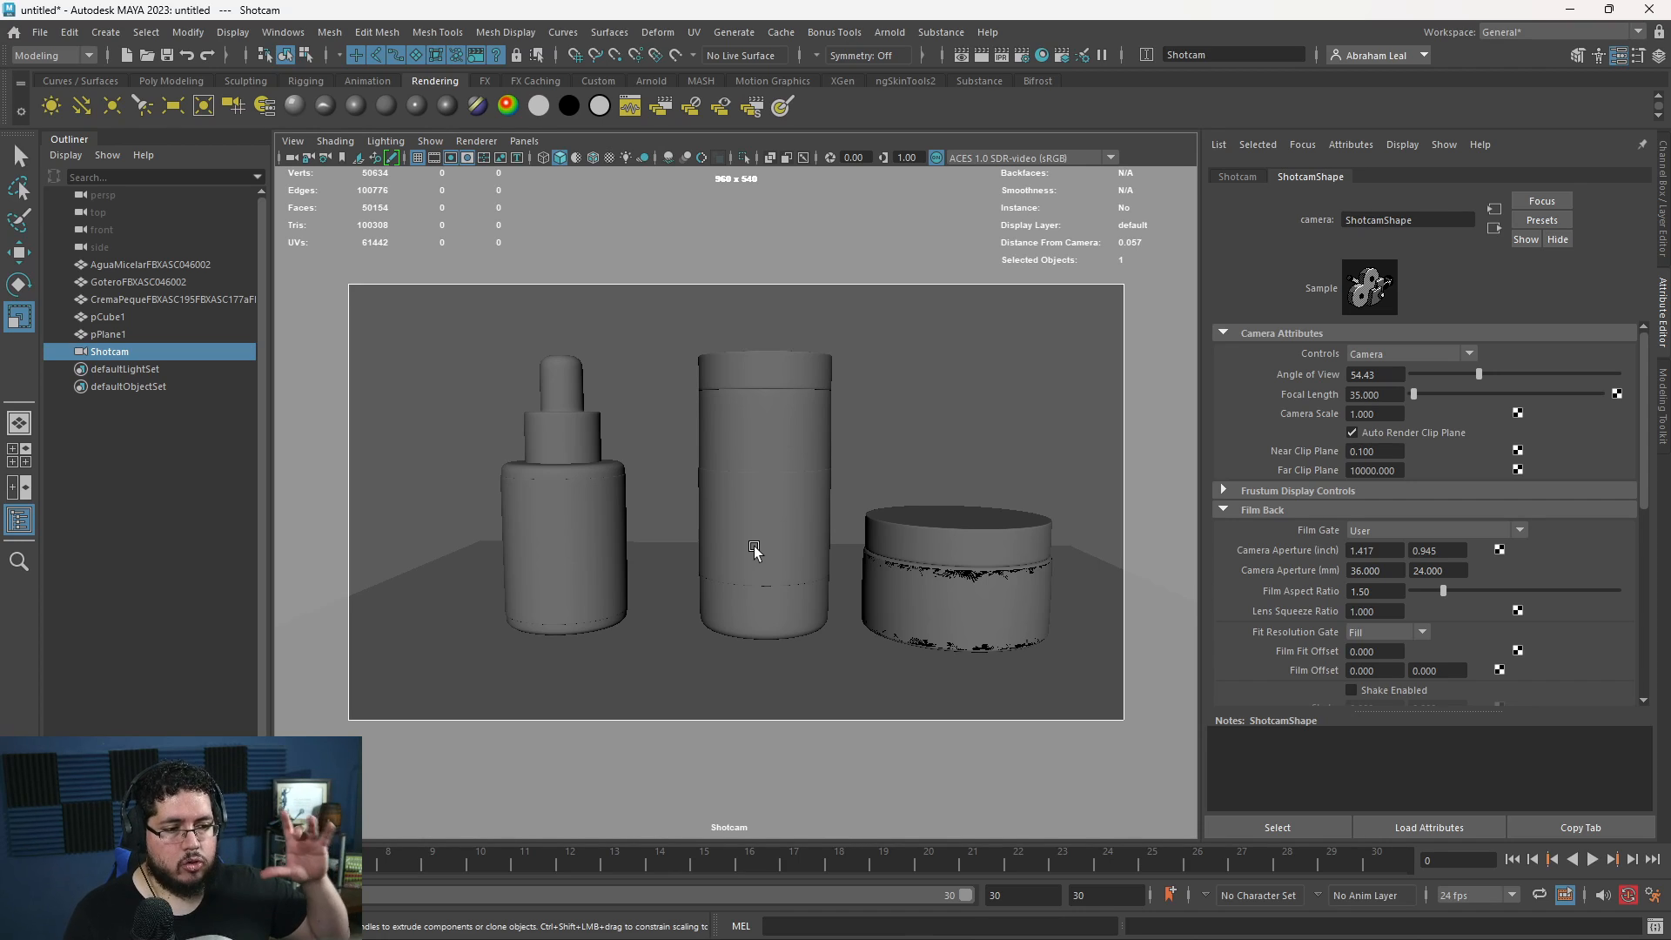
{"action": "left_click_drag", "start_coordinate": [814, 590], "coordinate": [870, 583], "text": "alt"}
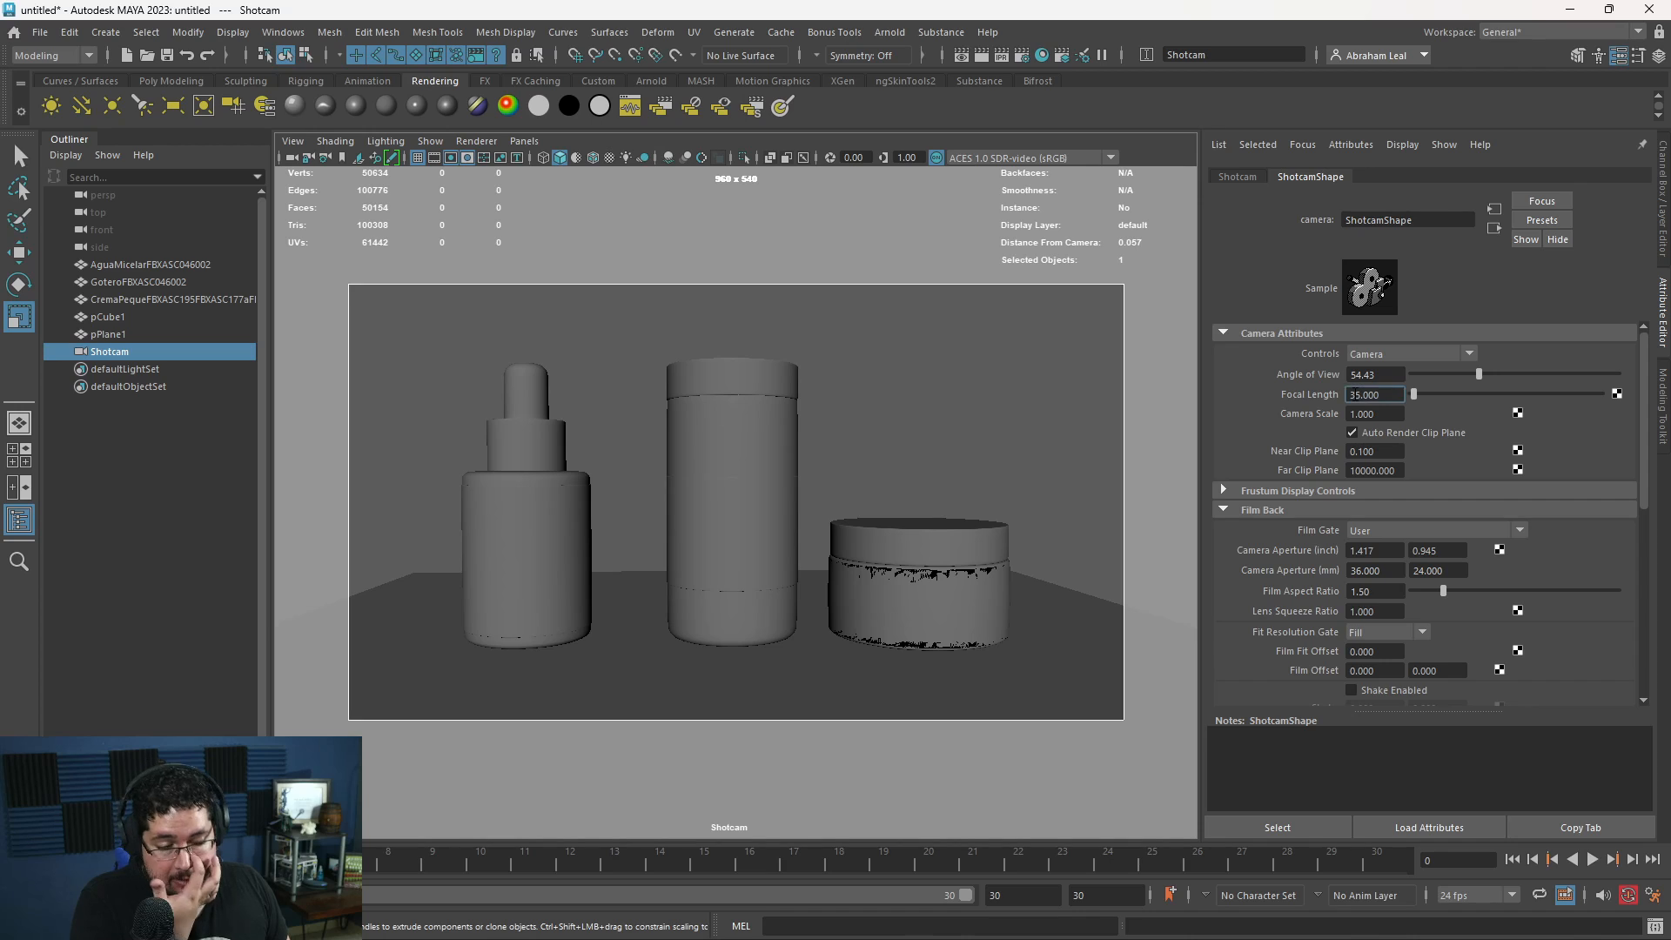
- Set Shotcam's focal length to 90 and reframe the three containers to fill the gate
{"action": "type", "text": "0"}
{"action": "key", "text": "Return"}
{"action": "right_click_drag", "start_coordinate": [840, 576], "coordinate": [574, 485], "text": "alt"}
{"action": "middle_click_drag", "start_coordinate": [574, 484], "coordinate": [665, 501], "text": "alt"}
{"action": "scroll", "coordinate": [637, 507], "scroll_direction": "up", "scroll_amount": 2}
{"action": "mouse_move", "coordinate": [638, 507]}
{"action": "left_mouse_down", "text": "alt"}
{"action": "mouse_move", "coordinate": [657, 520]}
{"action": "mouse_move", "coordinate": [618, 498]}
{"action": "left_mouse_up", "text": "alt"}
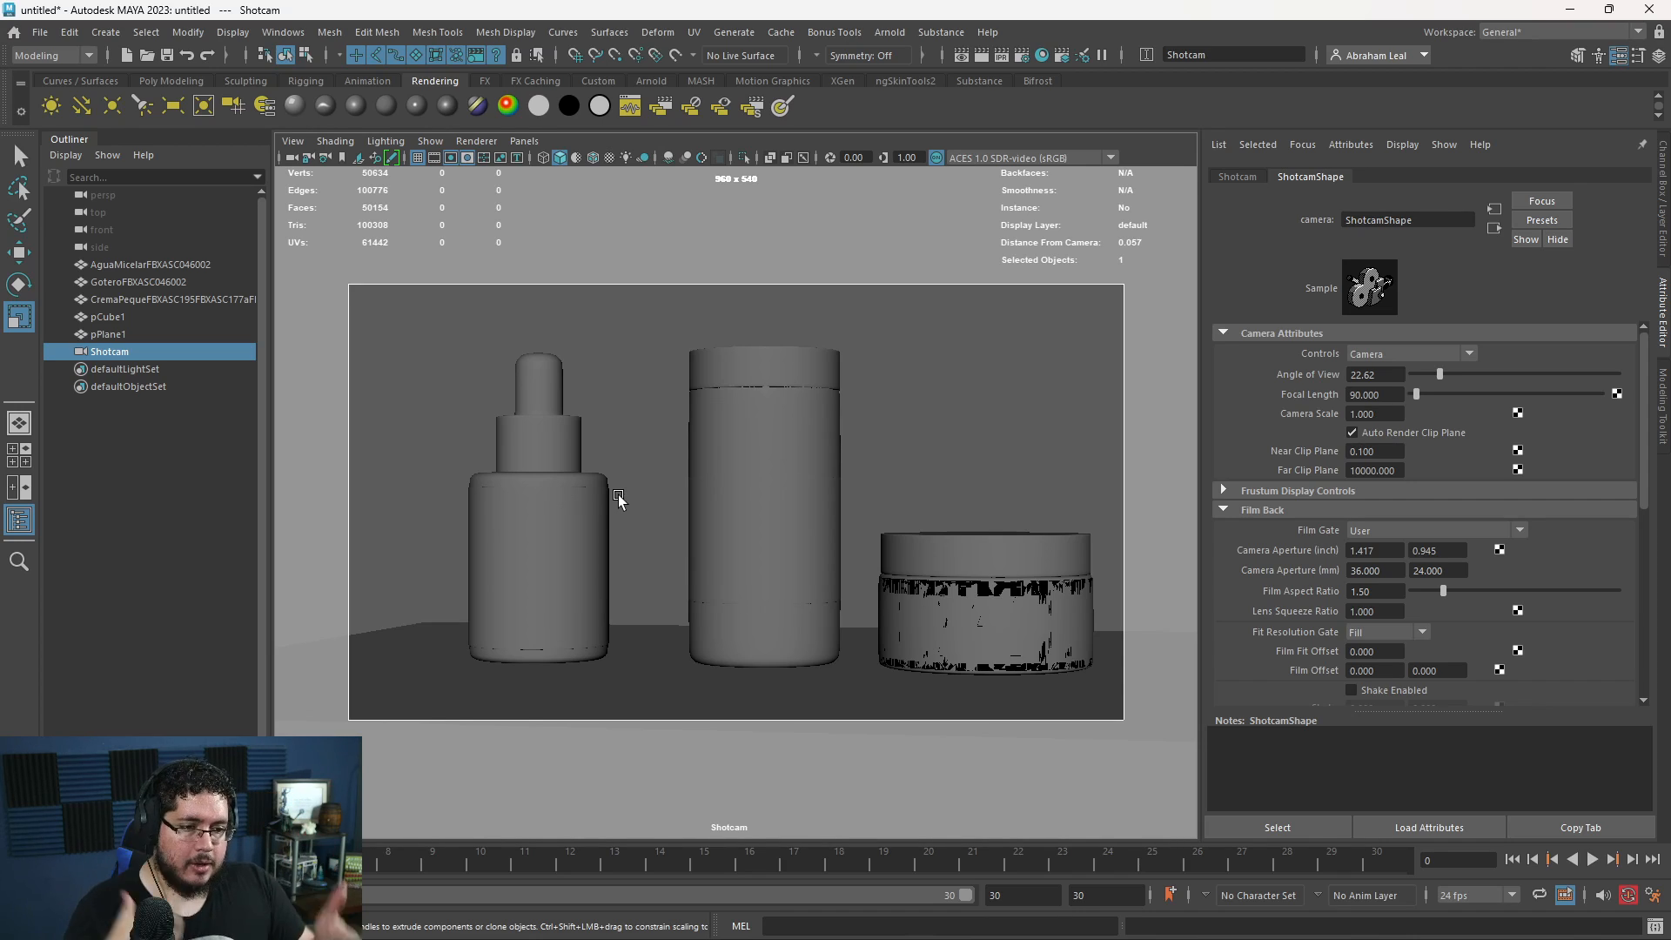
- Switch to File Explorer, look through the 2020 folder inside 00_ProyectosCritical for a project, and close the window
{"action": "key", "text": "super"}
{"action": "left_click", "coordinate": [759, 919]}
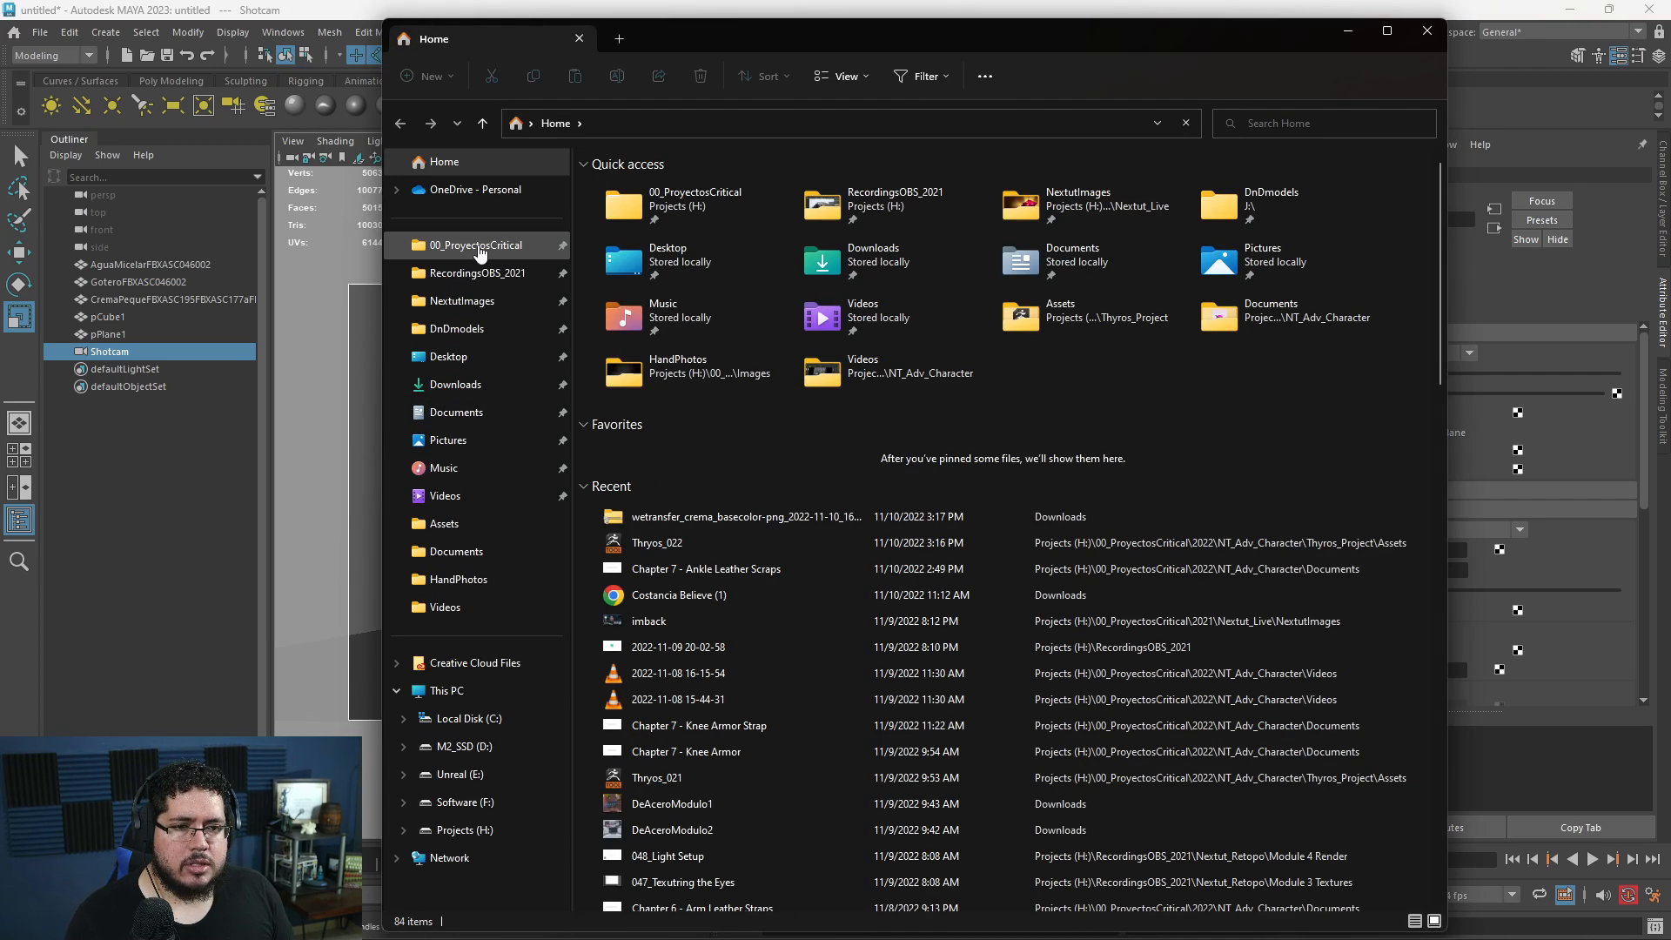
{"action": "left_click", "coordinate": [476, 245]}
{"action": "double_click", "coordinate": [635, 193]}
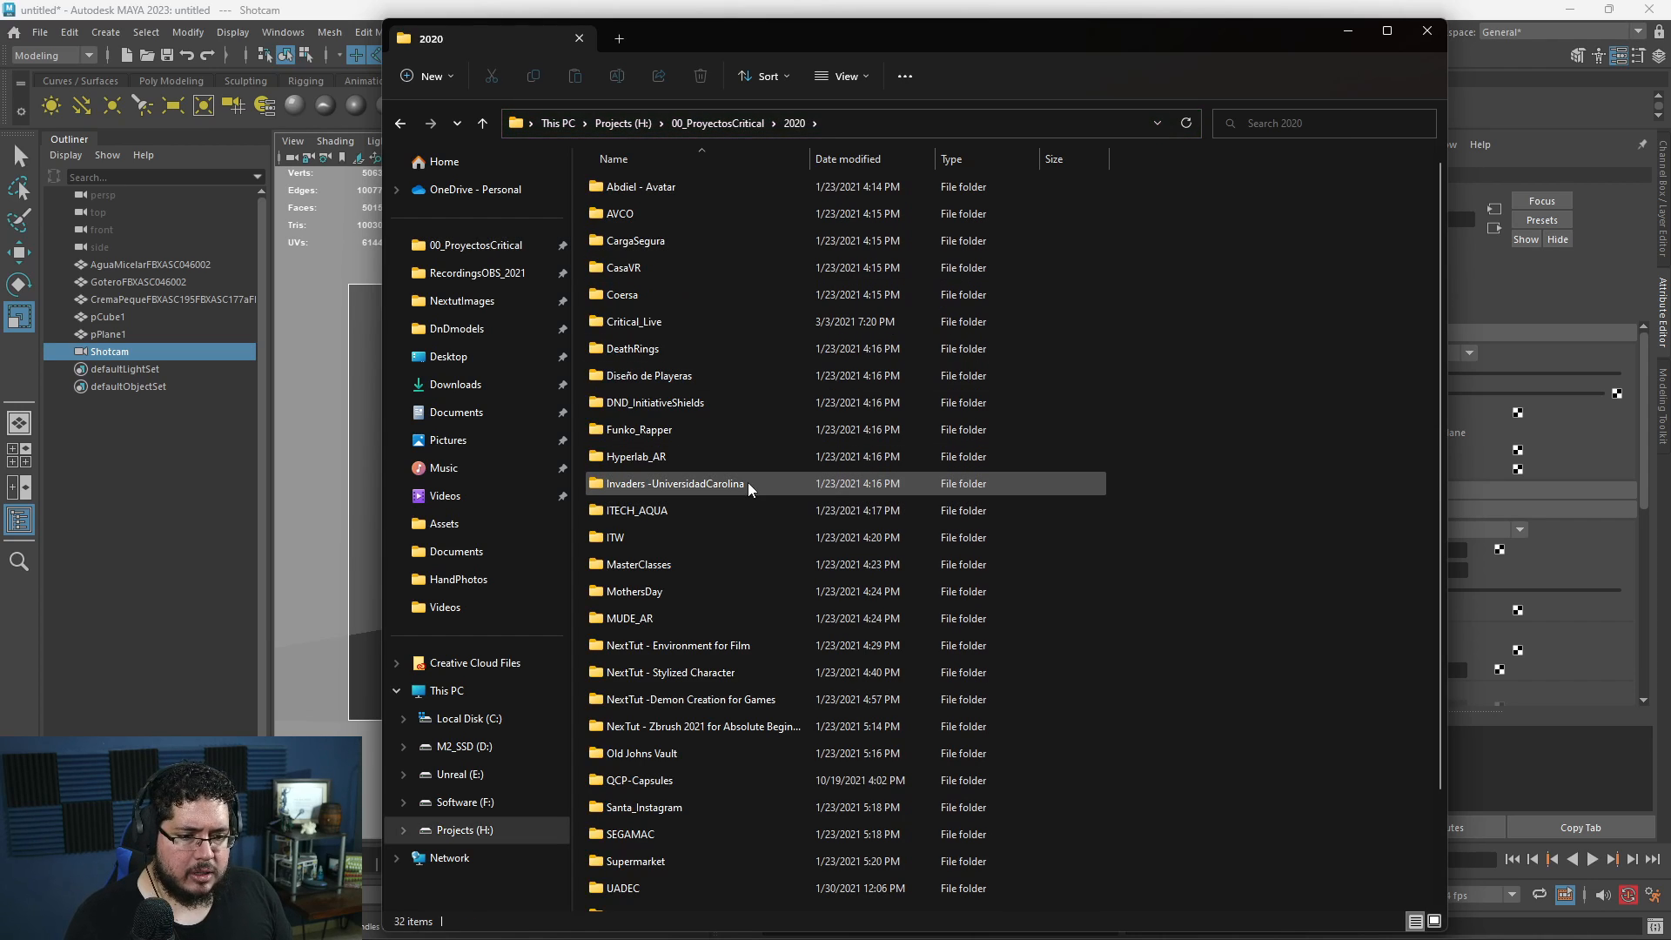
{"action": "scroll", "coordinate": [747, 505], "scroll_direction": "down", "scroll_amount": 3}
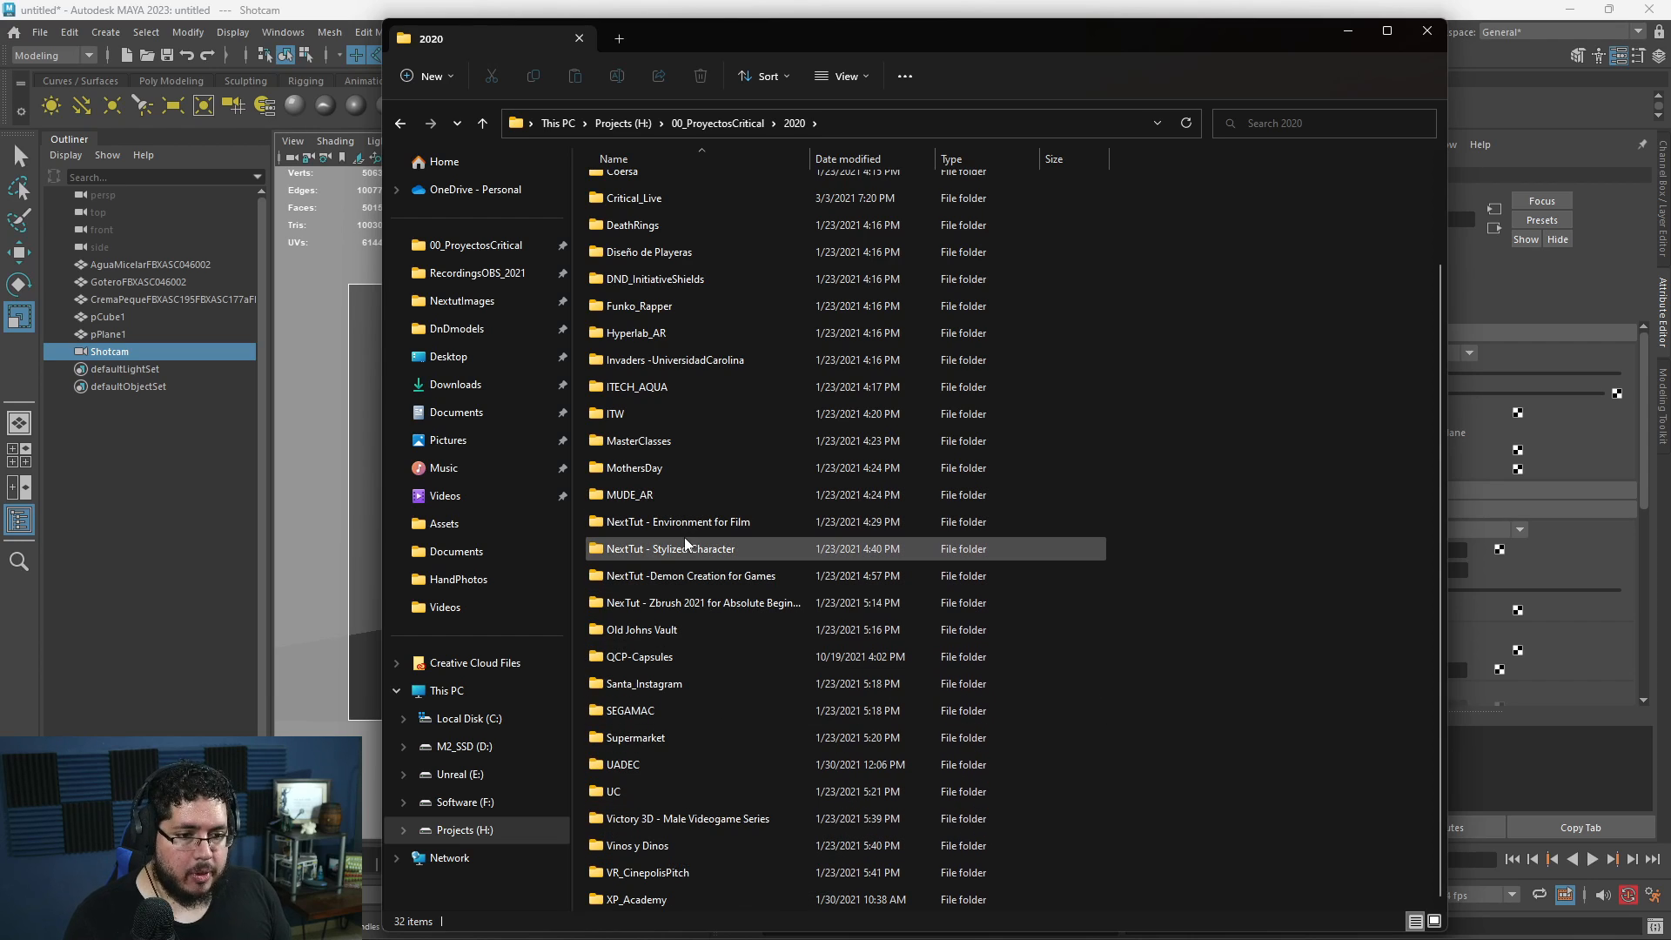
{"action": "scroll", "coordinate": [684, 536], "scroll_direction": "up", "scroll_amount": 1}
{"action": "scroll", "coordinate": [684, 536], "scroll_direction": "up", "scroll_amount": 1}
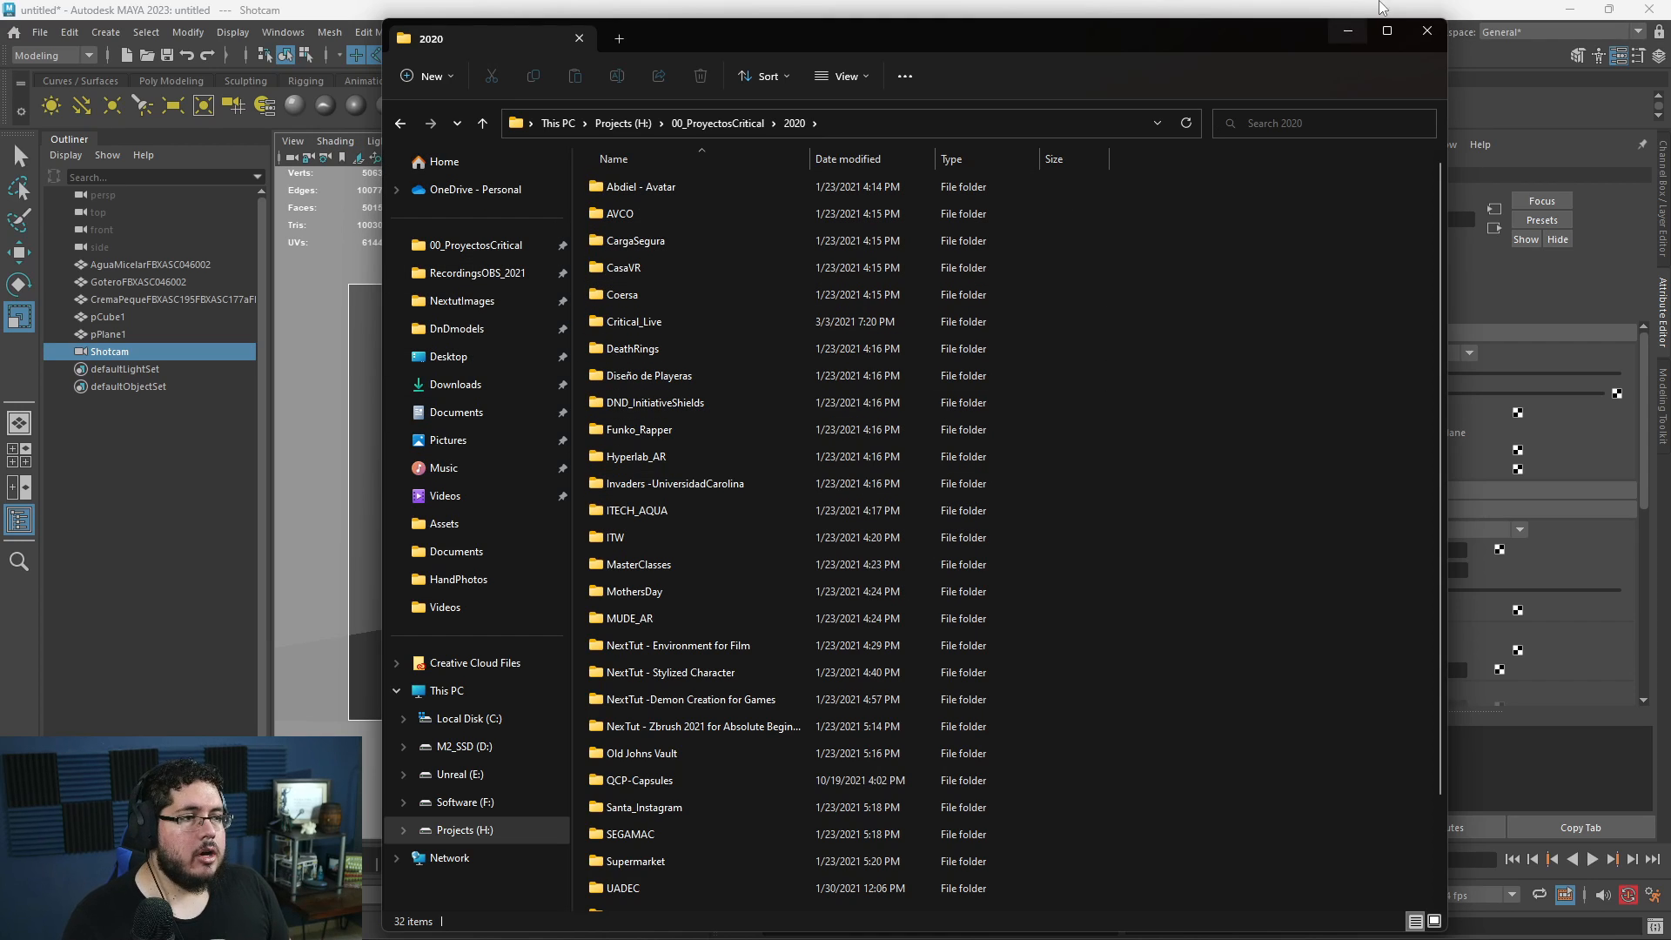
{"action": "left_click", "coordinate": [1431, 35]}
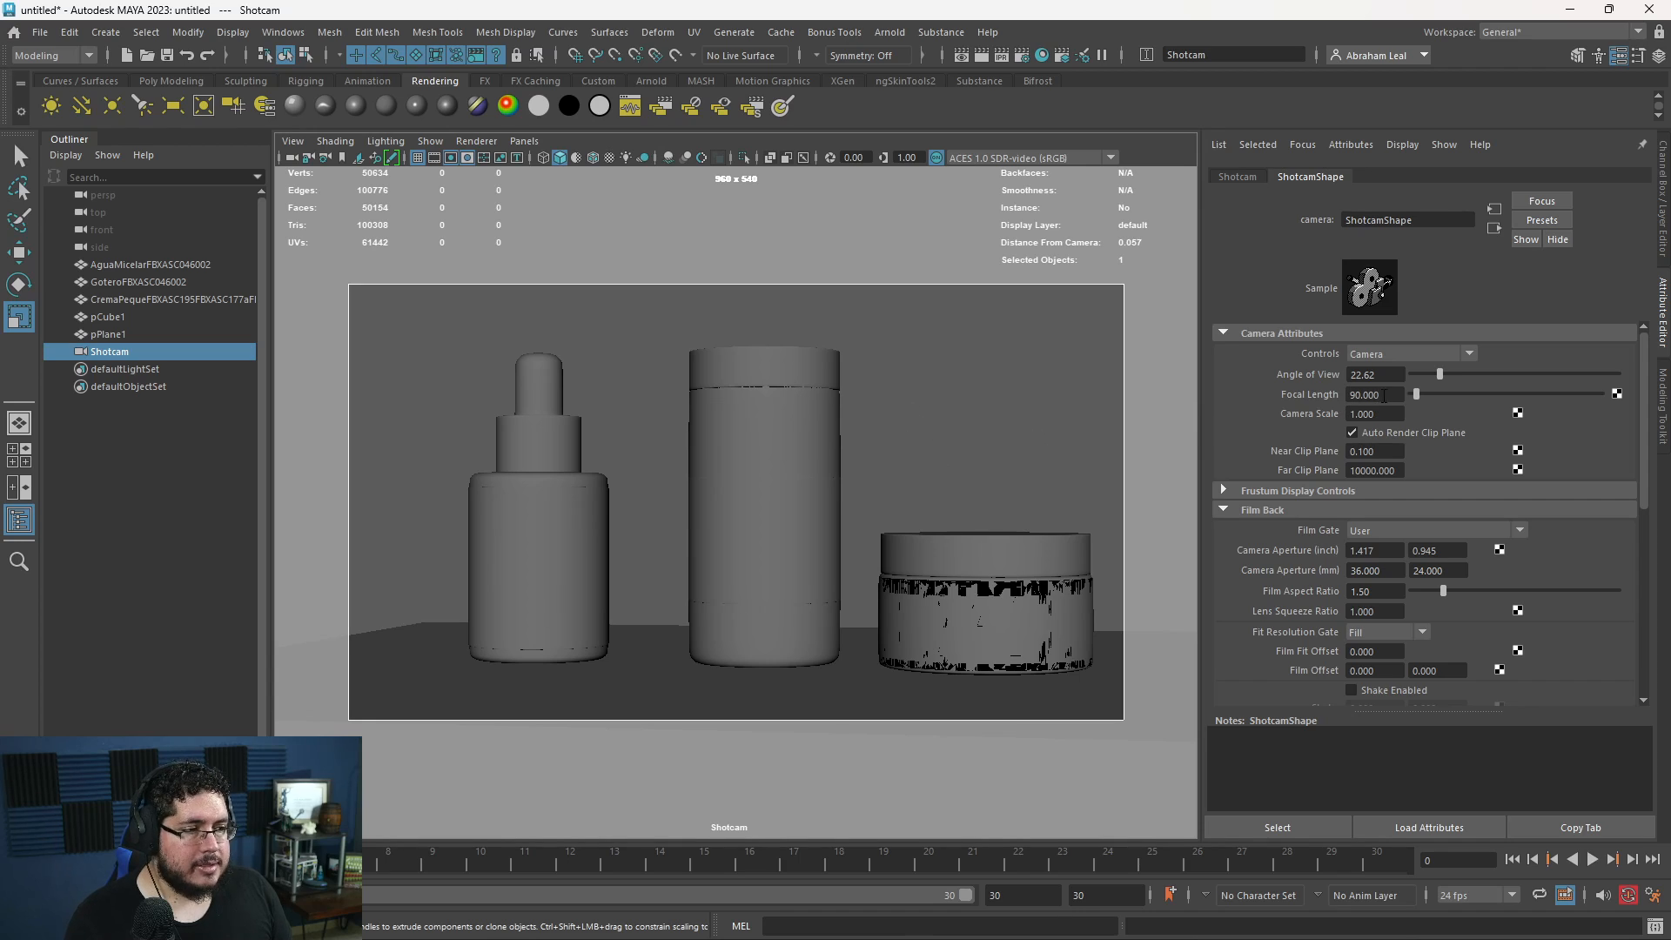
- Set Shotcam's focal length to 24 and reframe the containers with the wider lens
{"action": "left_click", "coordinate": [1384, 396]}
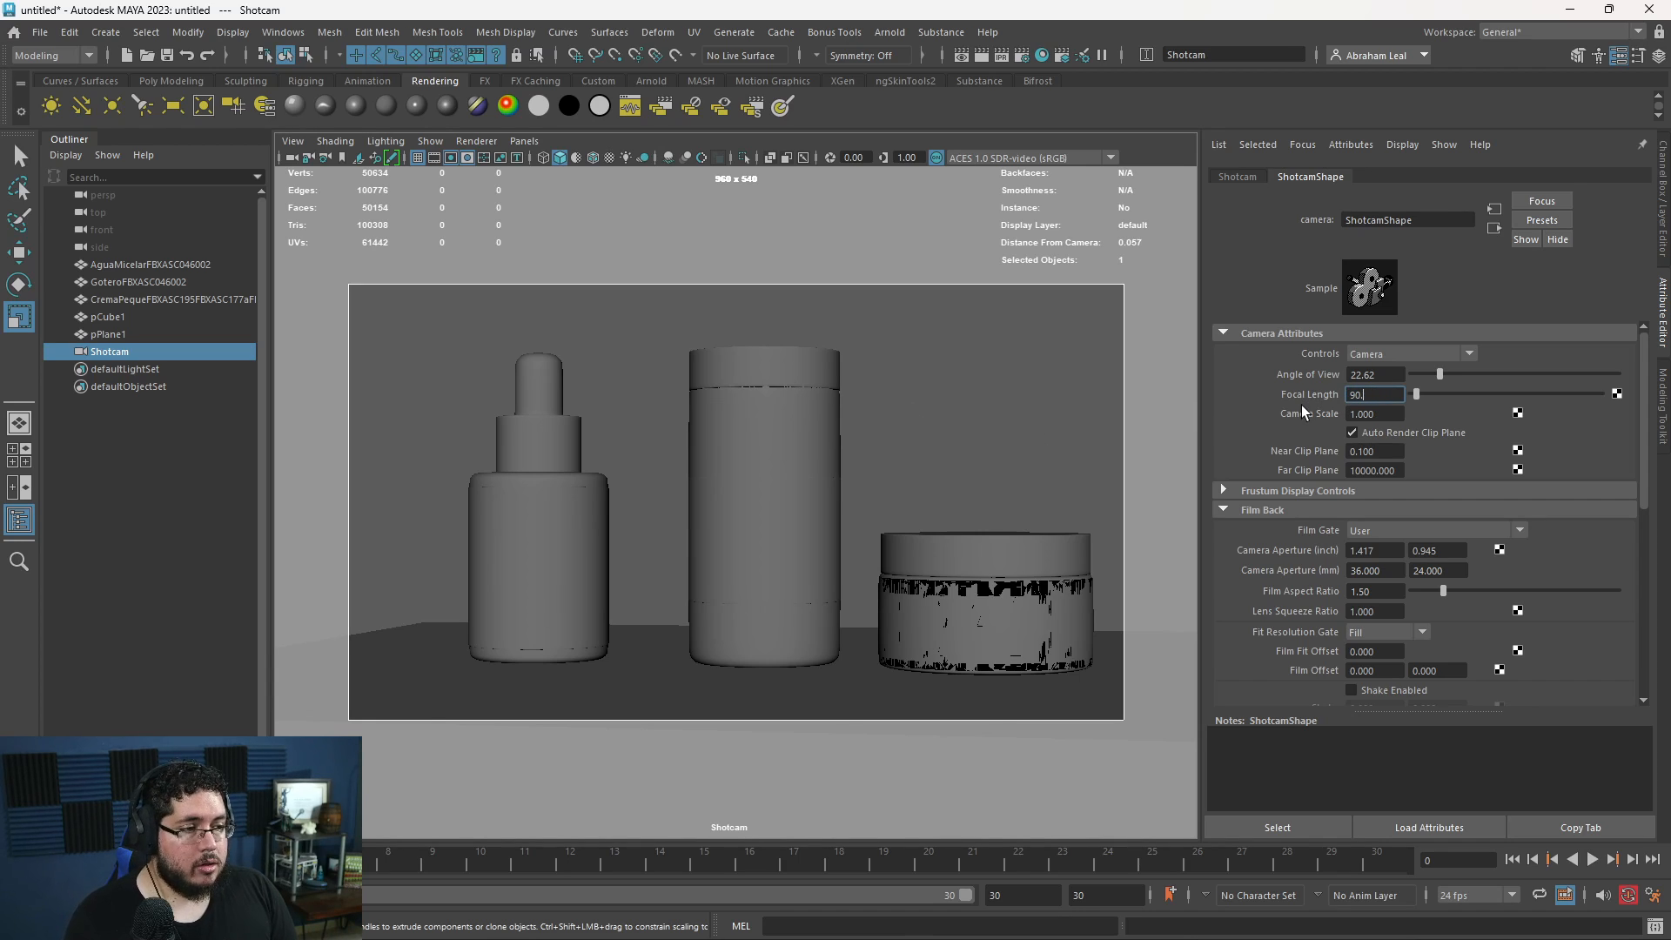
{"action": "key", "text": "Return"}
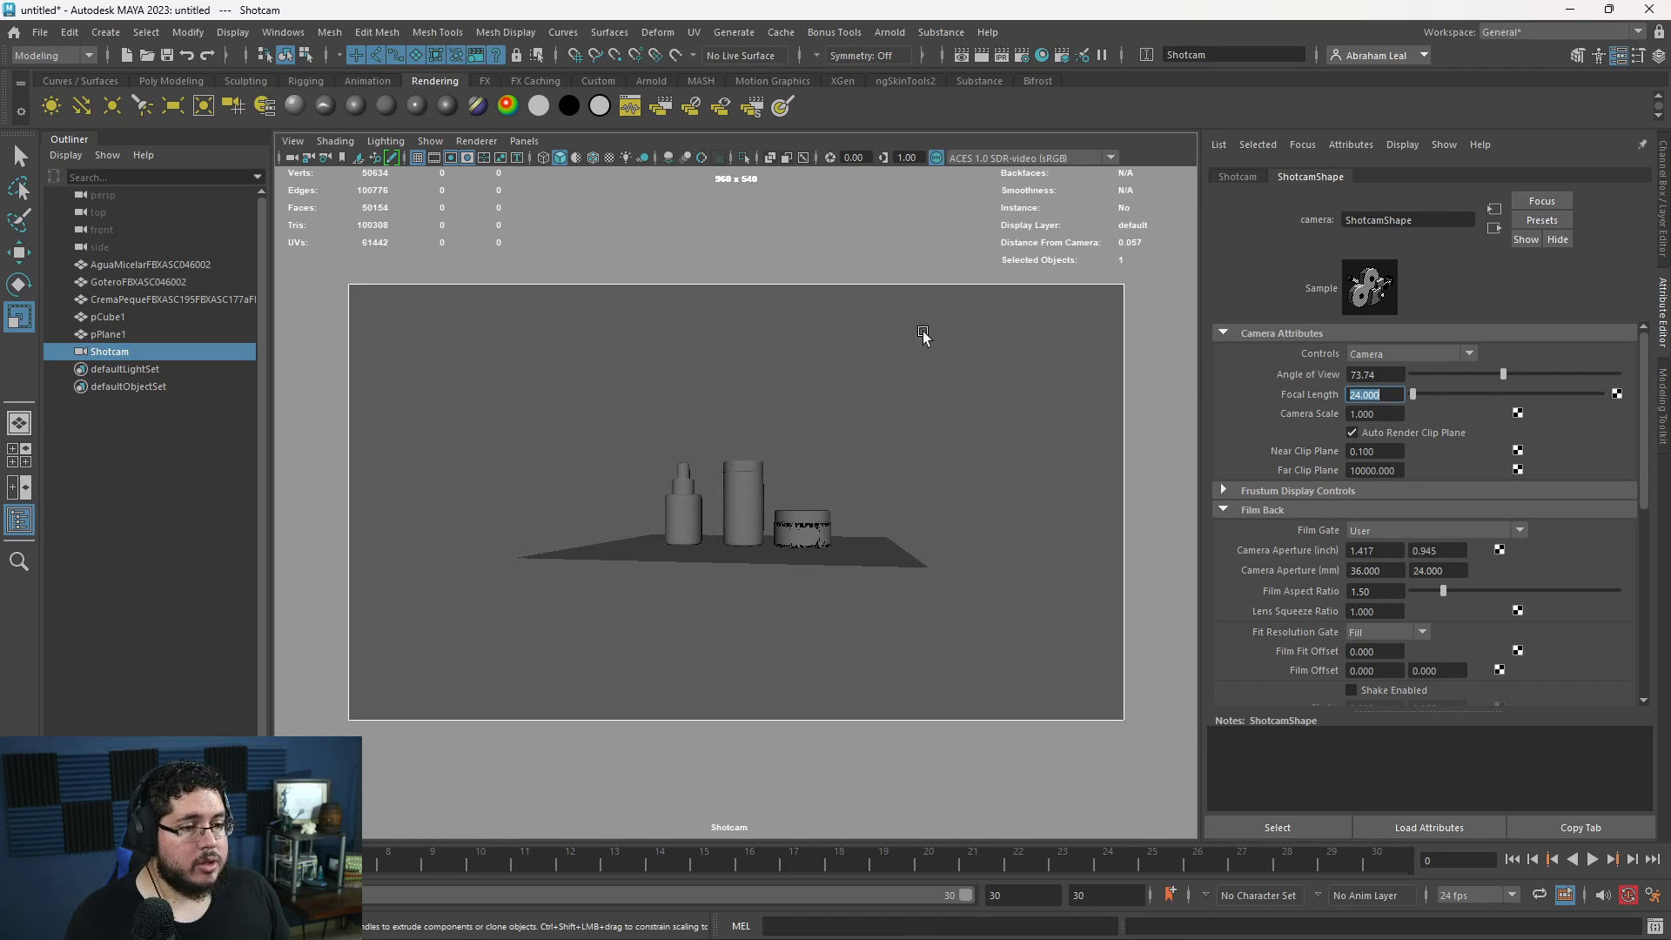
{"action": "right_click_drag", "start_coordinate": [718, 408], "coordinate": [1016, 548], "text": "alt"}
{"action": "left_click_drag", "start_coordinate": [1016, 548], "coordinate": [1028, 548], "text": "alt"}
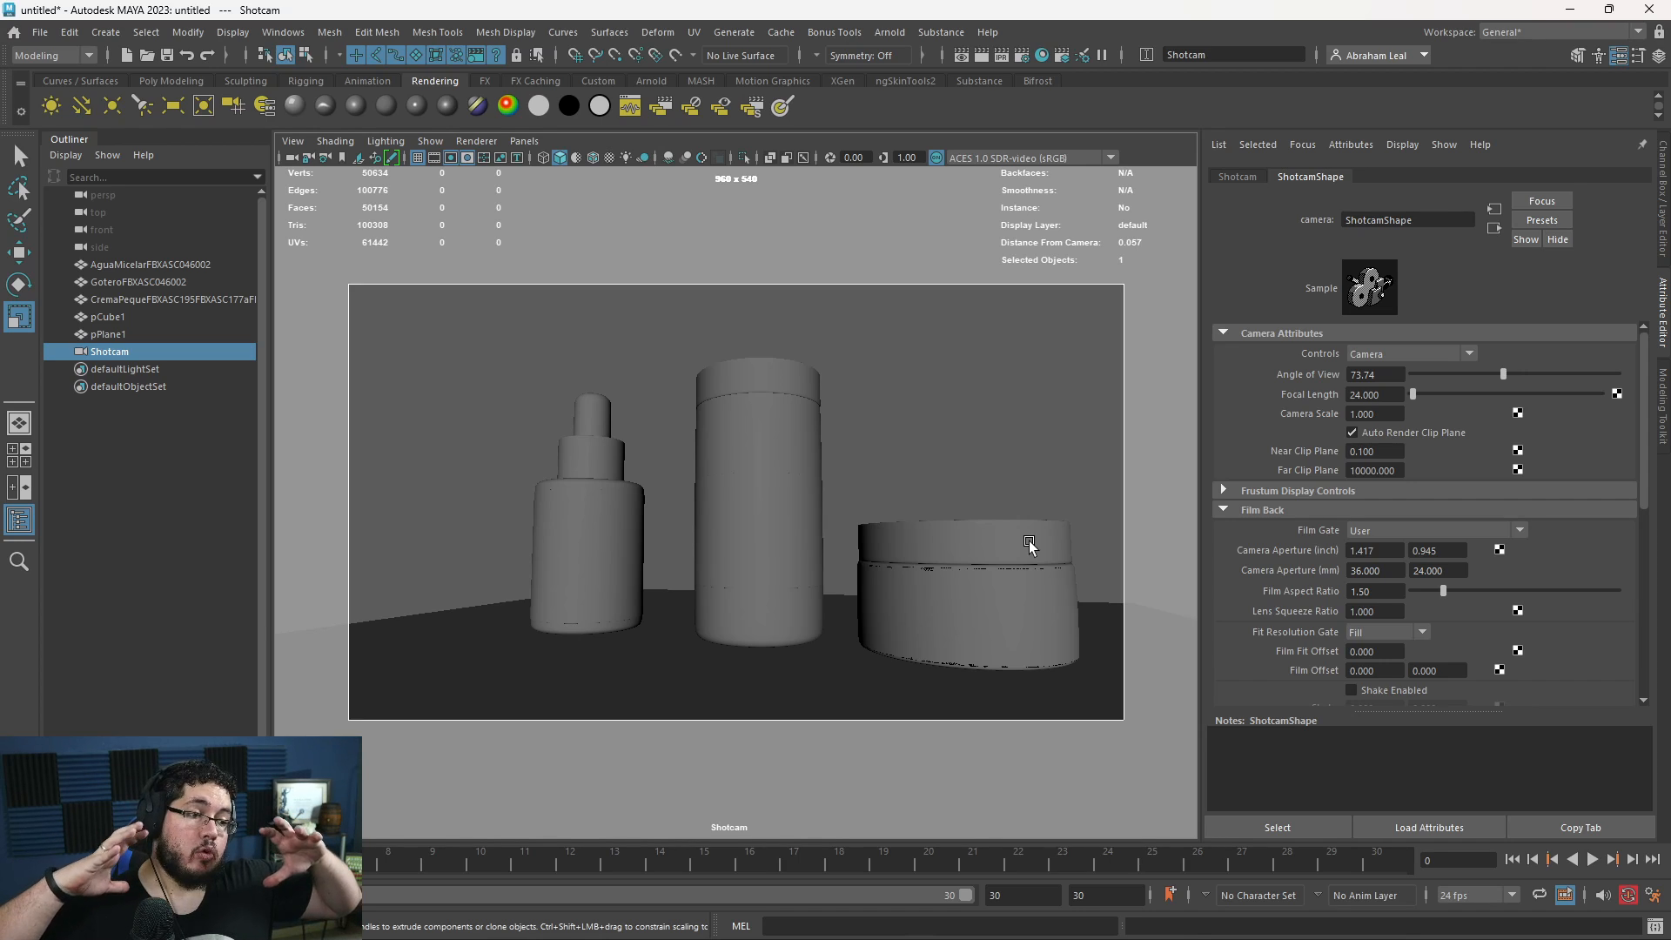
{"action": "left_click_drag", "start_coordinate": [1029, 545], "coordinate": [989, 533], "text": "alt"}
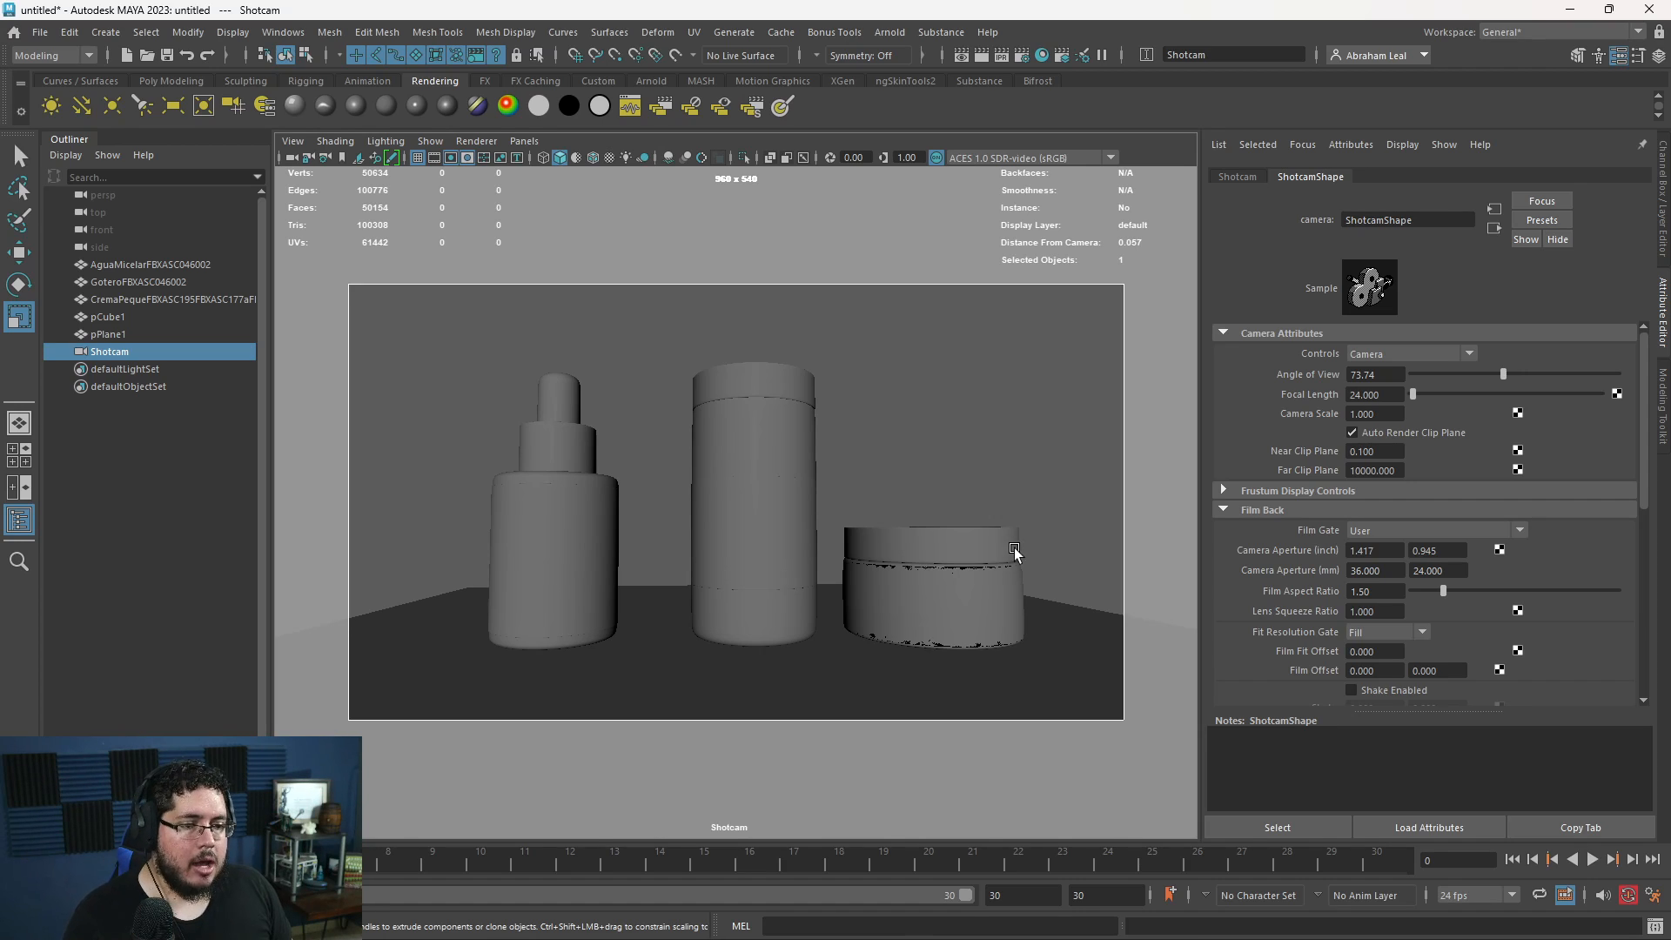
{"action": "left_click_drag", "start_coordinate": [1014, 552], "coordinate": [980, 561], "text": "alt"}
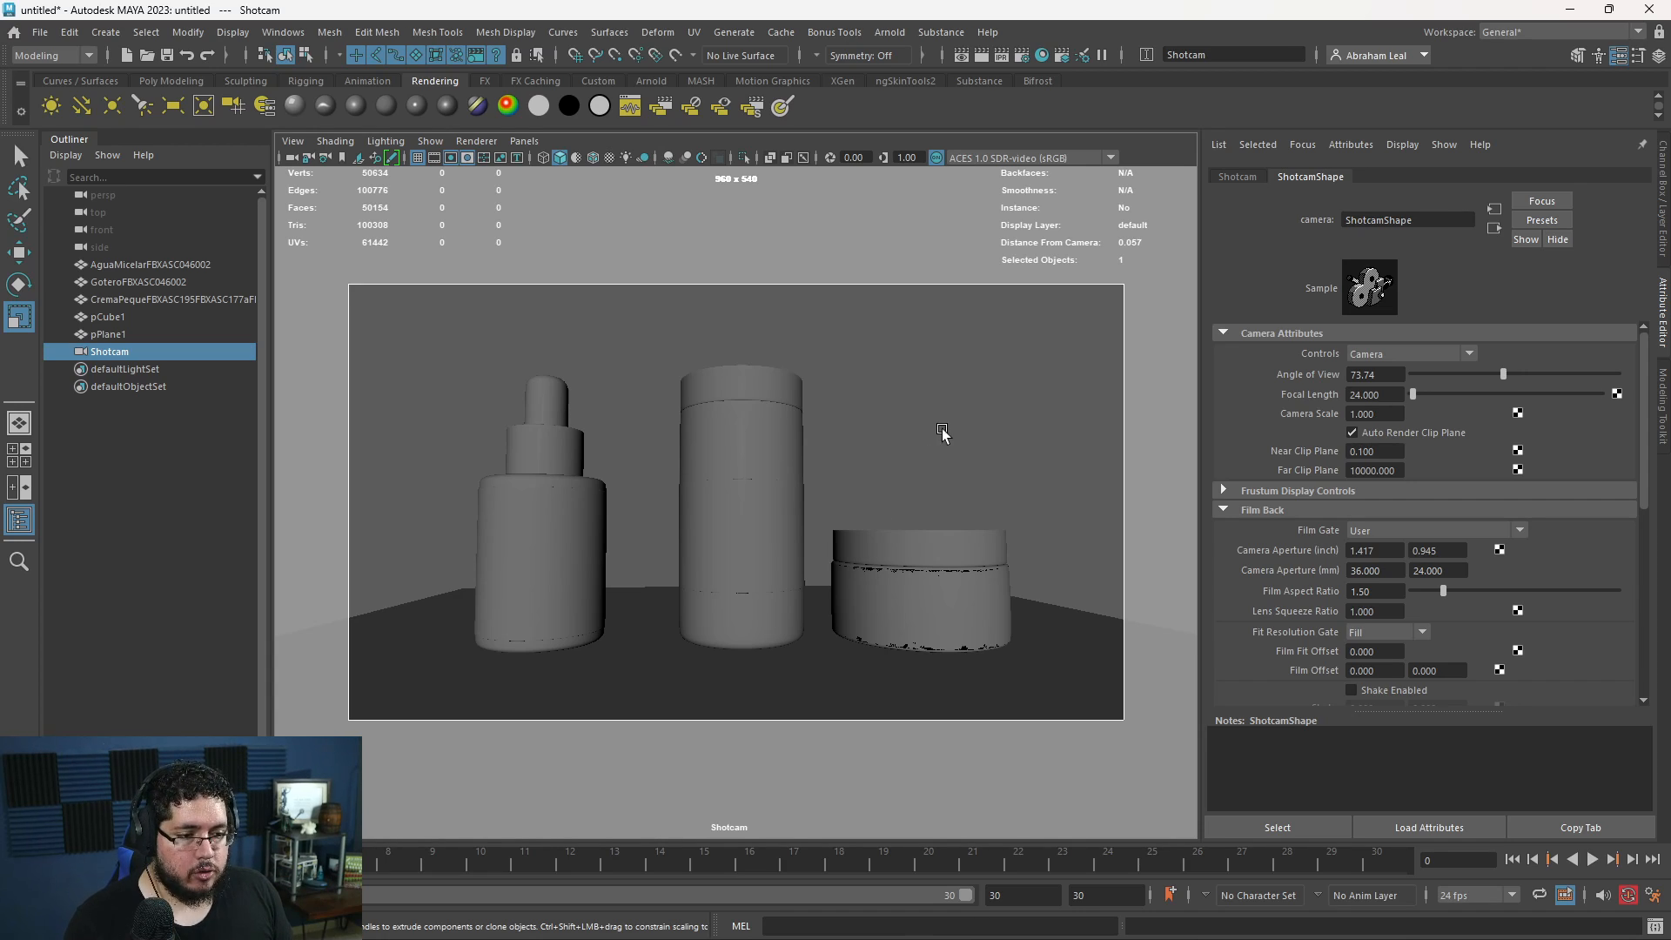
{"action": "left_click_drag", "start_coordinate": [943, 435], "coordinate": [727, 488], "text": "alt"}
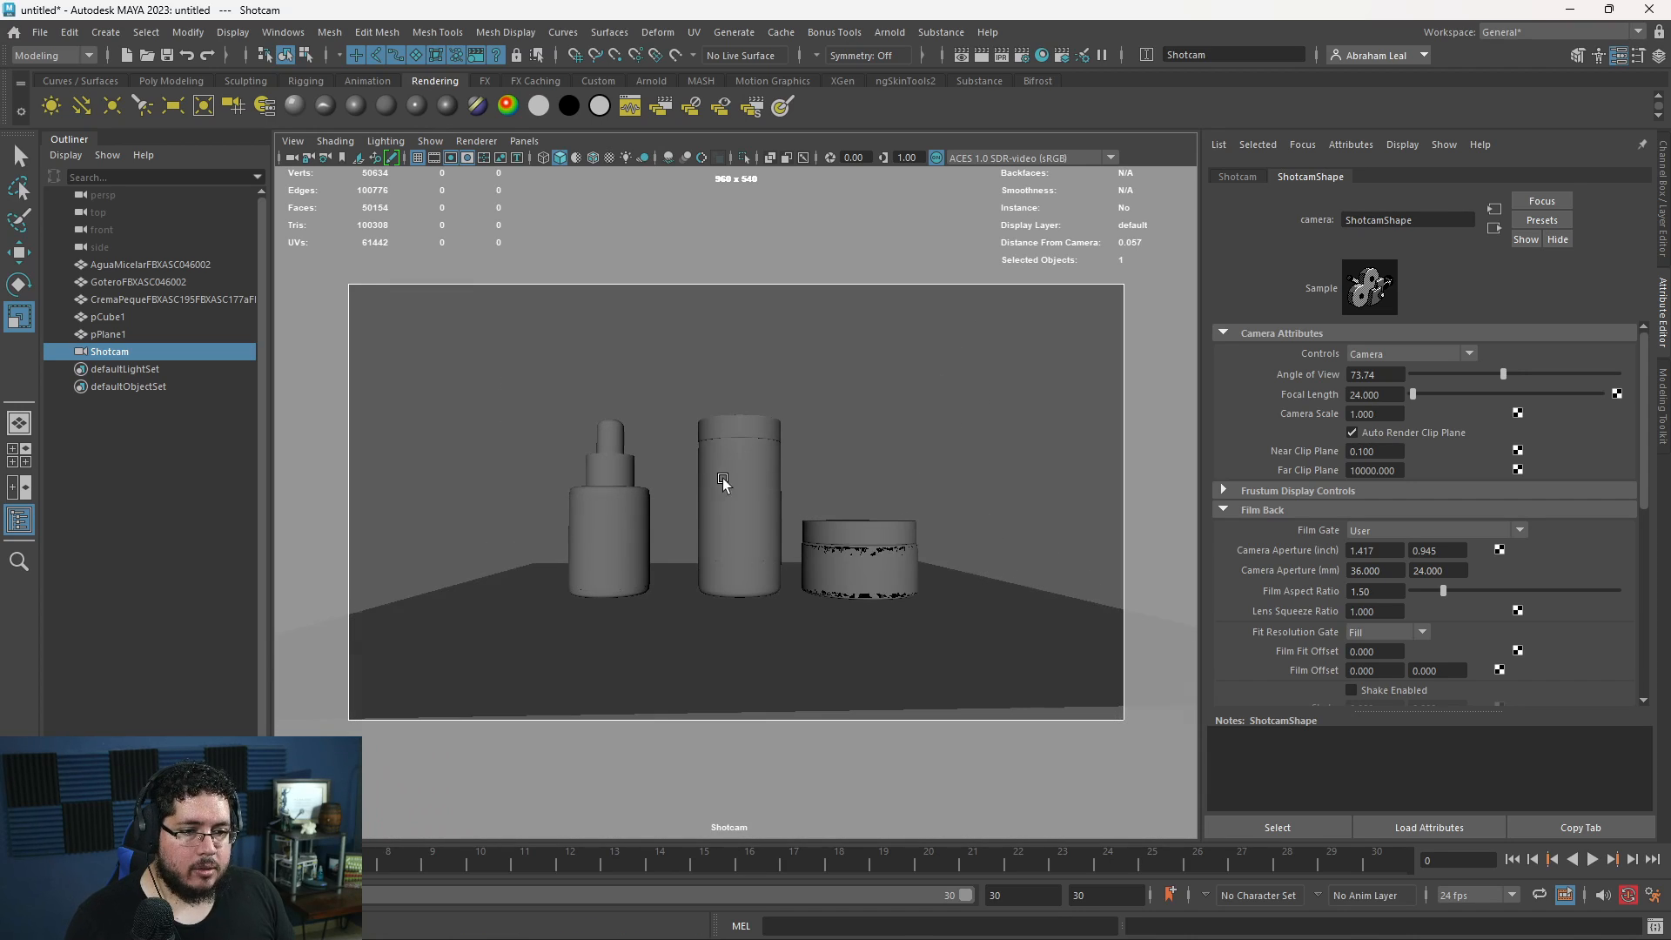
- Move the dropper bottle forward so it stands in front, between the tall container and the cream jar
{"action": "left_click", "coordinate": [648, 564]}
{"action": "left_click_drag", "start_coordinate": [607, 537], "coordinate": [570, 525]}
{"action": "key", "text": "w"}
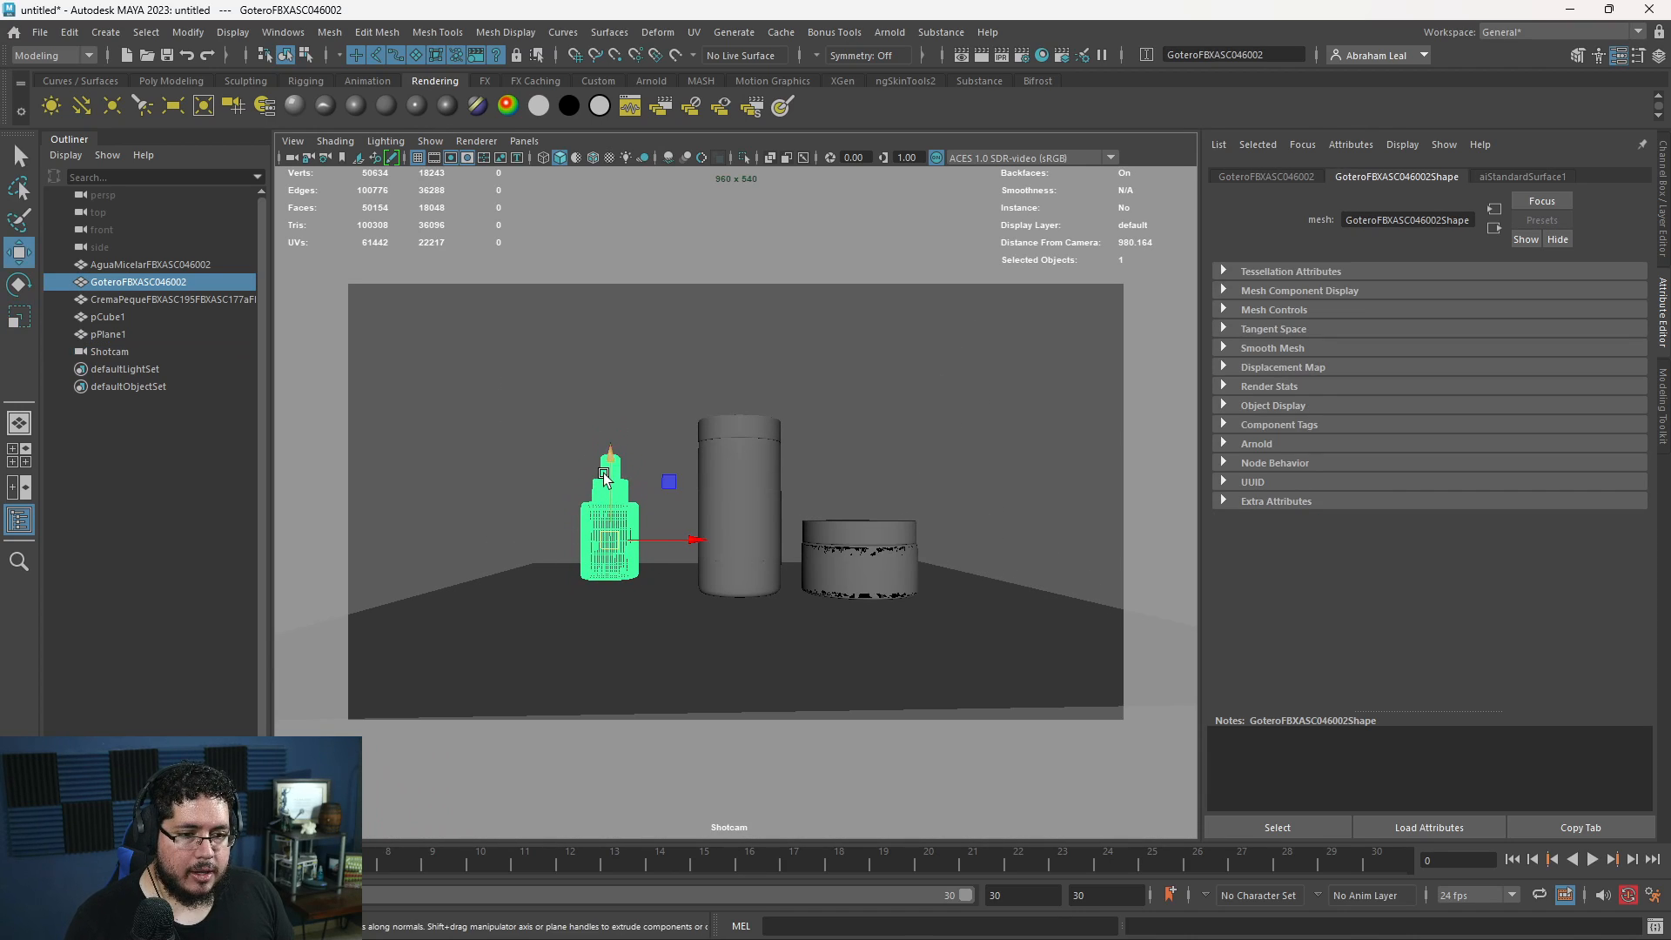
{"action": "left_click_drag", "start_coordinate": [604, 468], "coordinate": [658, 604]}
{"action": "left_click_drag", "start_coordinate": [704, 546], "coordinate": [844, 523]}
{"action": "left_click_drag", "start_coordinate": [791, 592], "coordinate": [814, 658]}
- Bring Shotcam closer and lower so the overlapping containers fill more of the frame
{"action": "left_click_drag", "start_coordinate": [813, 635], "coordinate": [784, 561], "text": "alt"}
{"action": "mouse_move", "coordinate": [847, 592]}
{"action": "left_mouse_down"}
{"action": "mouse_move", "coordinate": [863, 594]}
{"action": "mouse_move", "coordinate": [849, 567]}
{"action": "left_mouse_up"}
{"action": "right_click_drag", "start_coordinate": [848, 567], "coordinate": [879, 612], "text": "alt"}
{"action": "left_click_drag", "start_coordinate": [880, 612], "coordinate": [891, 589], "text": "alt"}
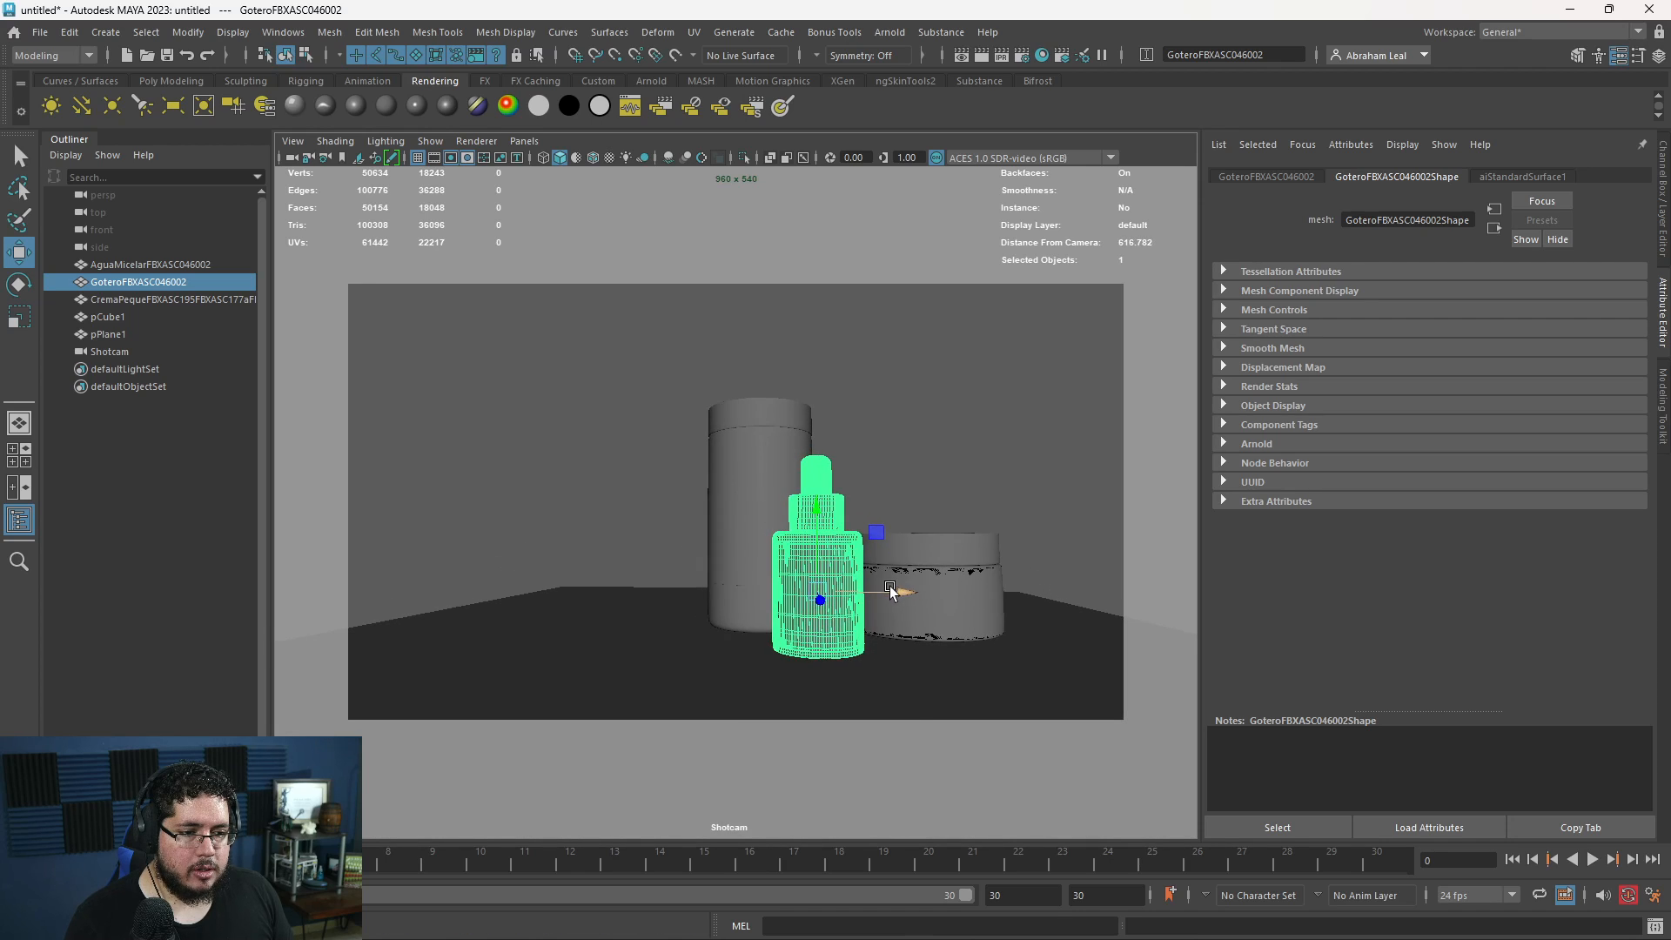
{"action": "right_click_drag", "start_coordinate": [891, 590], "coordinate": [971, 618], "text": "alt"}
{"action": "left_click_drag", "start_coordinate": [971, 619], "coordinate": [918, 572], "text": "alt"}
{"action": "middle_click_drag", "start_coordinate": [918, 573], "coordinate": [896, 583], "text": "alt"}
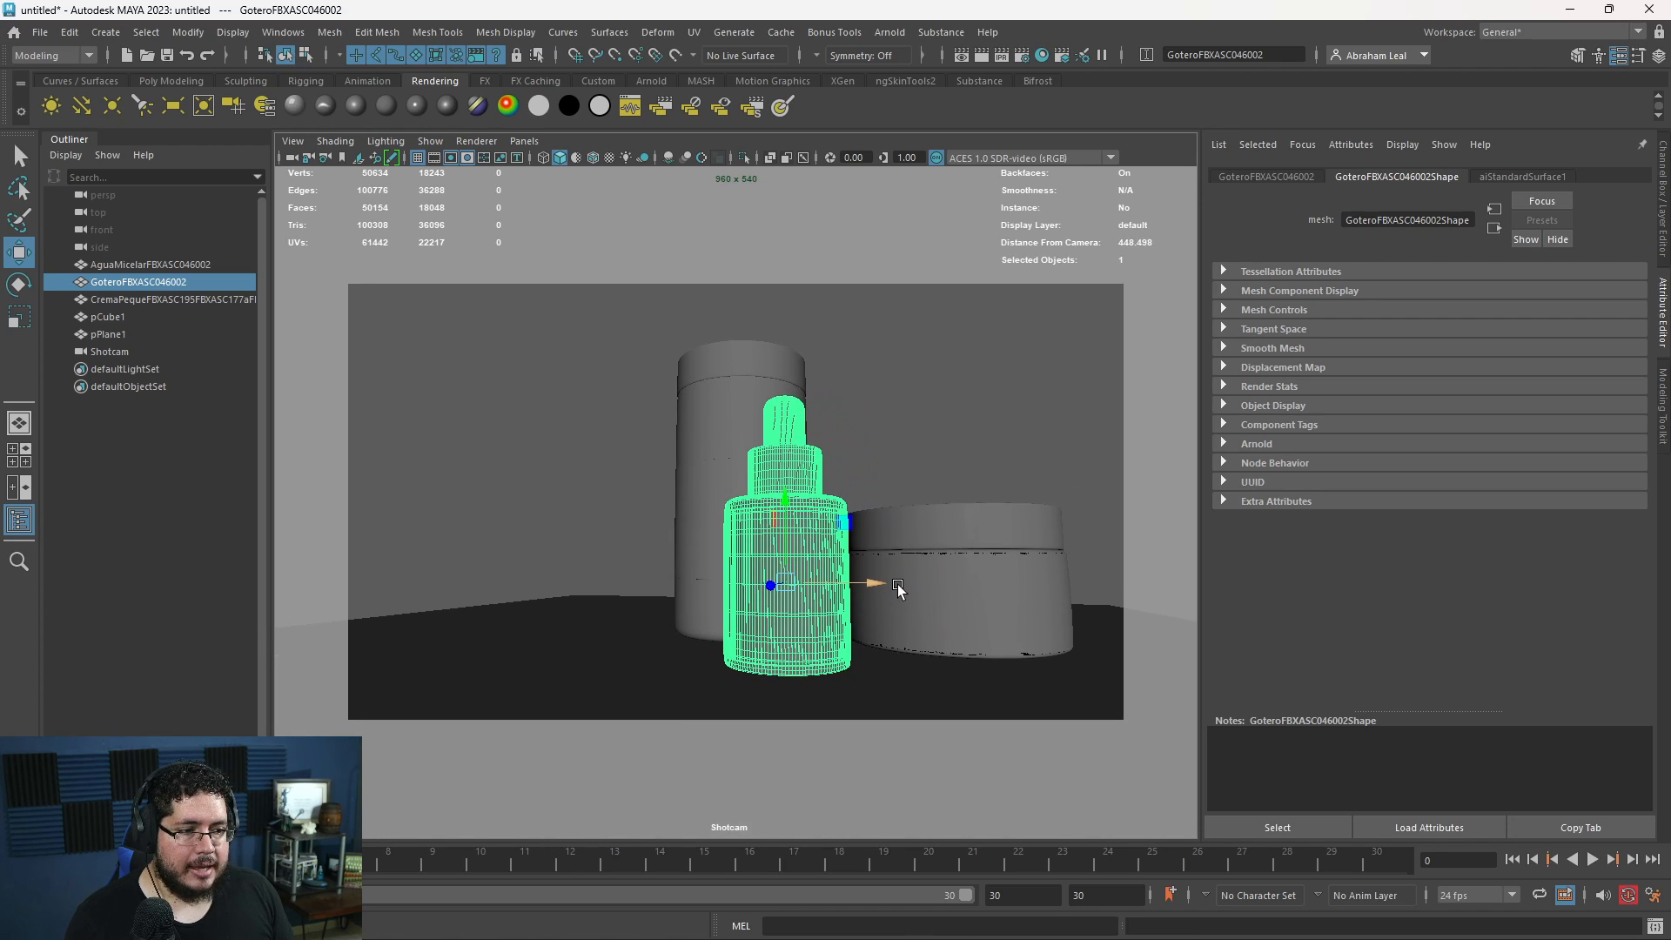
{"action": "left_click_drag", "start_coordinate": [884, 578], "coordinate": [887, 586], "text": "alt"}
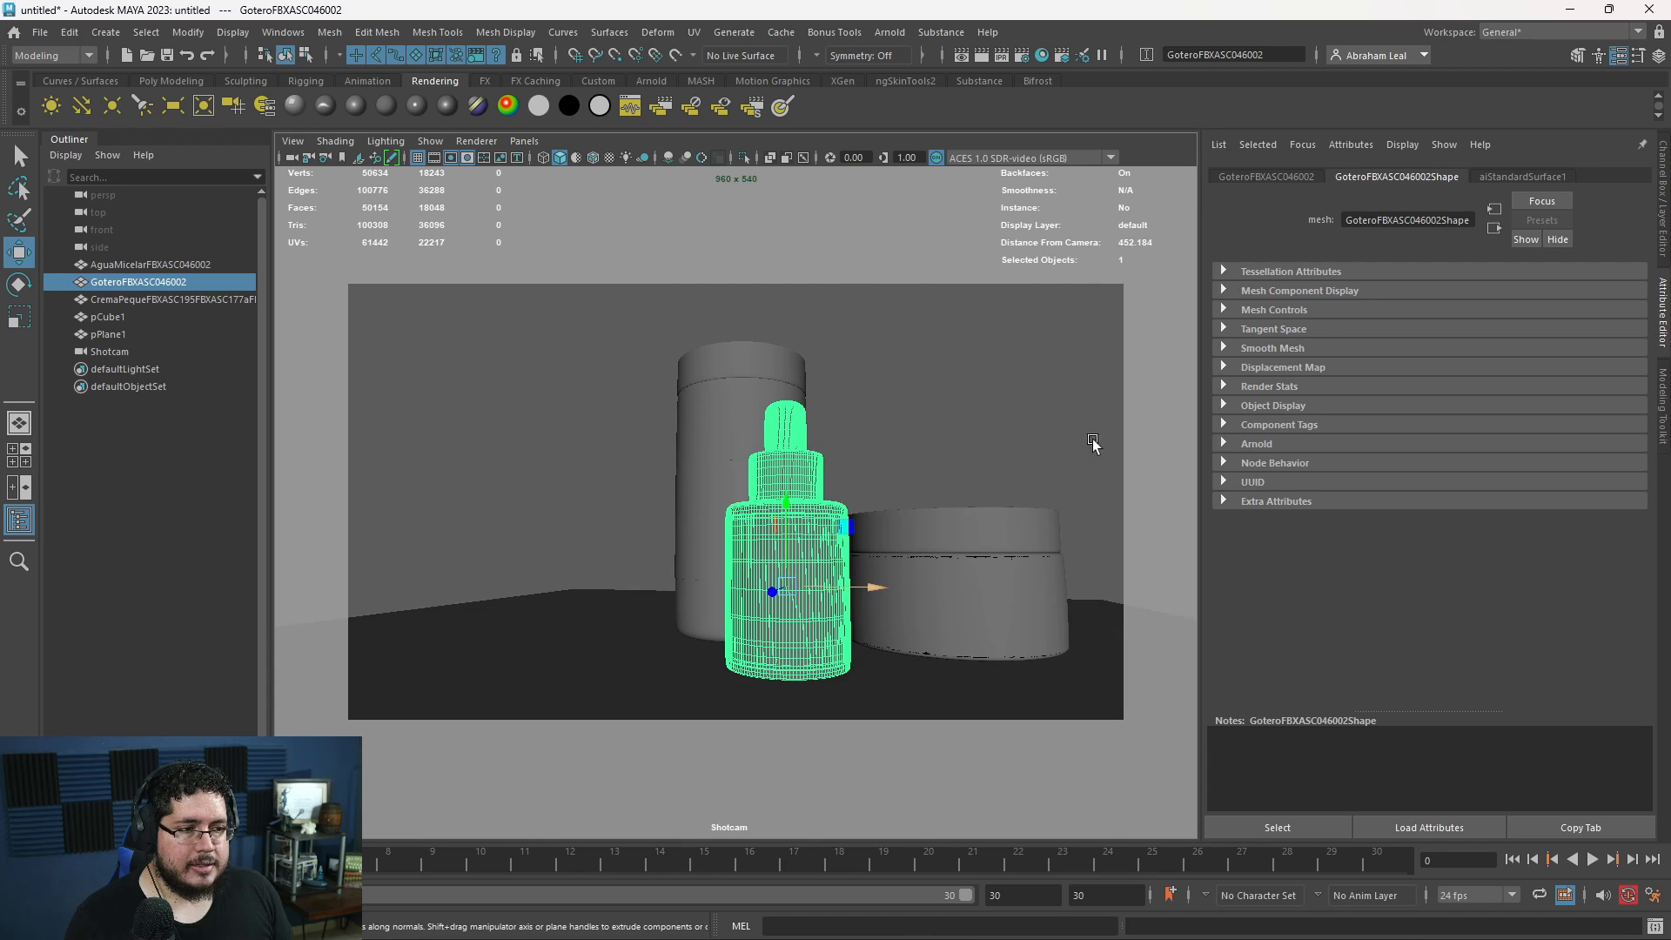
- Set Shotcam's focal length to 28 and adjust the framing around the containers
{"action": "left_click", "coordinate": [292, 159]}
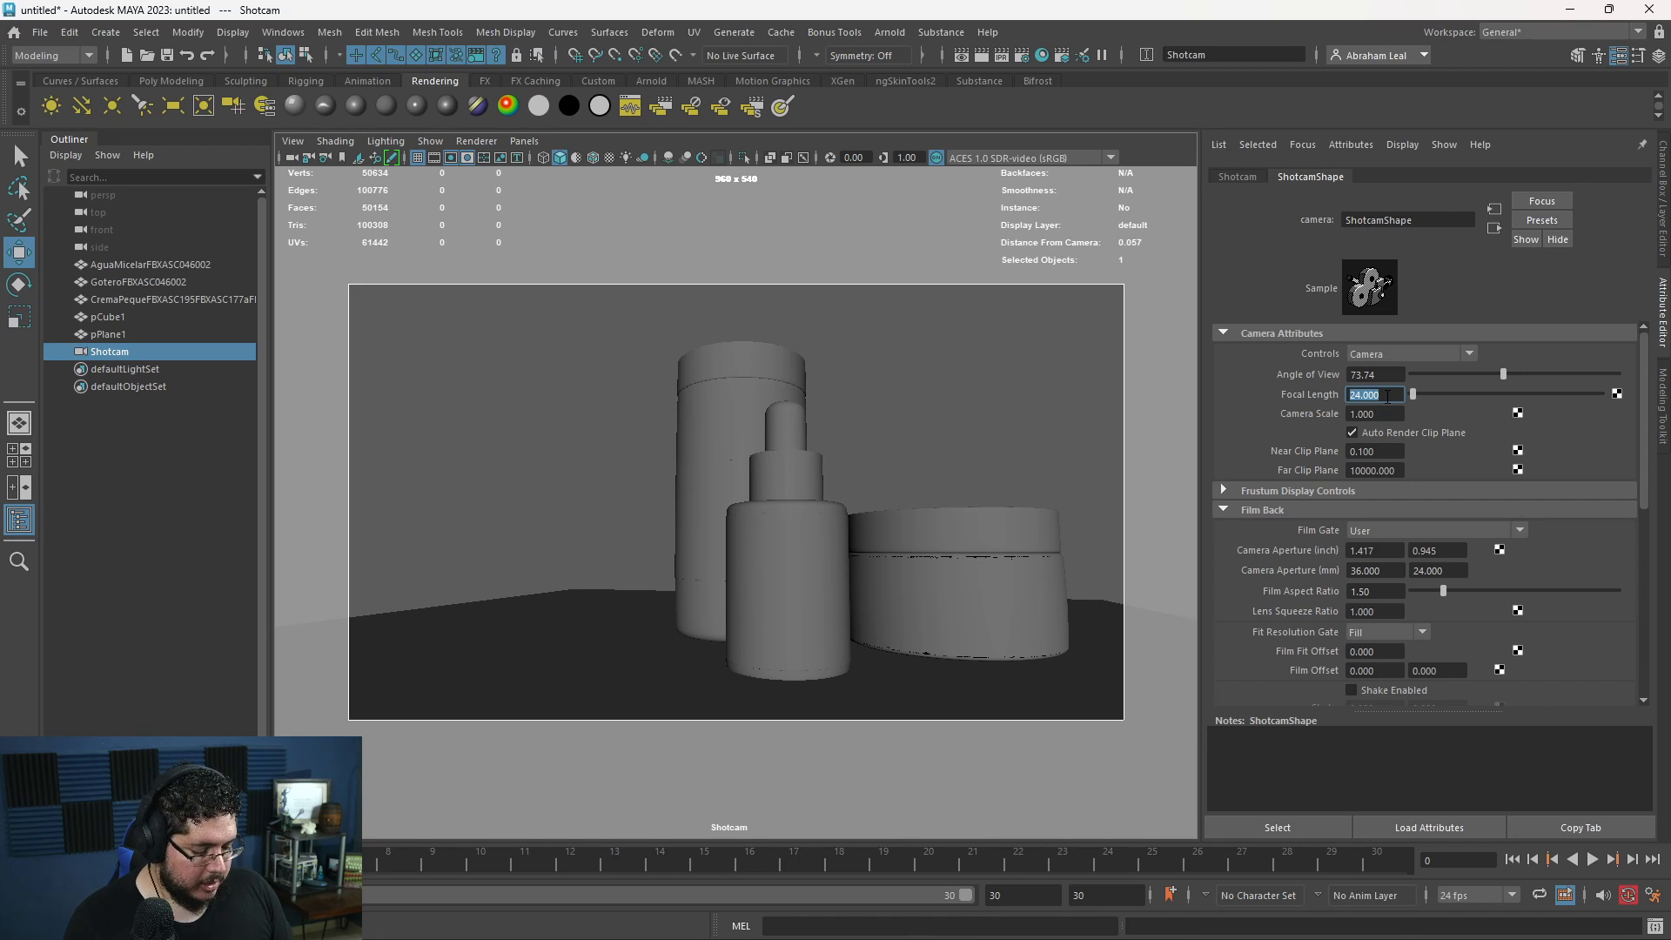
{"action": "type", "text": "28"}
{"action": "key", "text": "Return"}
{"action": "right_click_drag", "start_coordinate": [942, 527], "coordinate": [895, 519], "text": "alt"}
{"action": "left_click_drag", "start_coordinate": [896, 519], "coordinate": [929, 519], "text": "alt"}
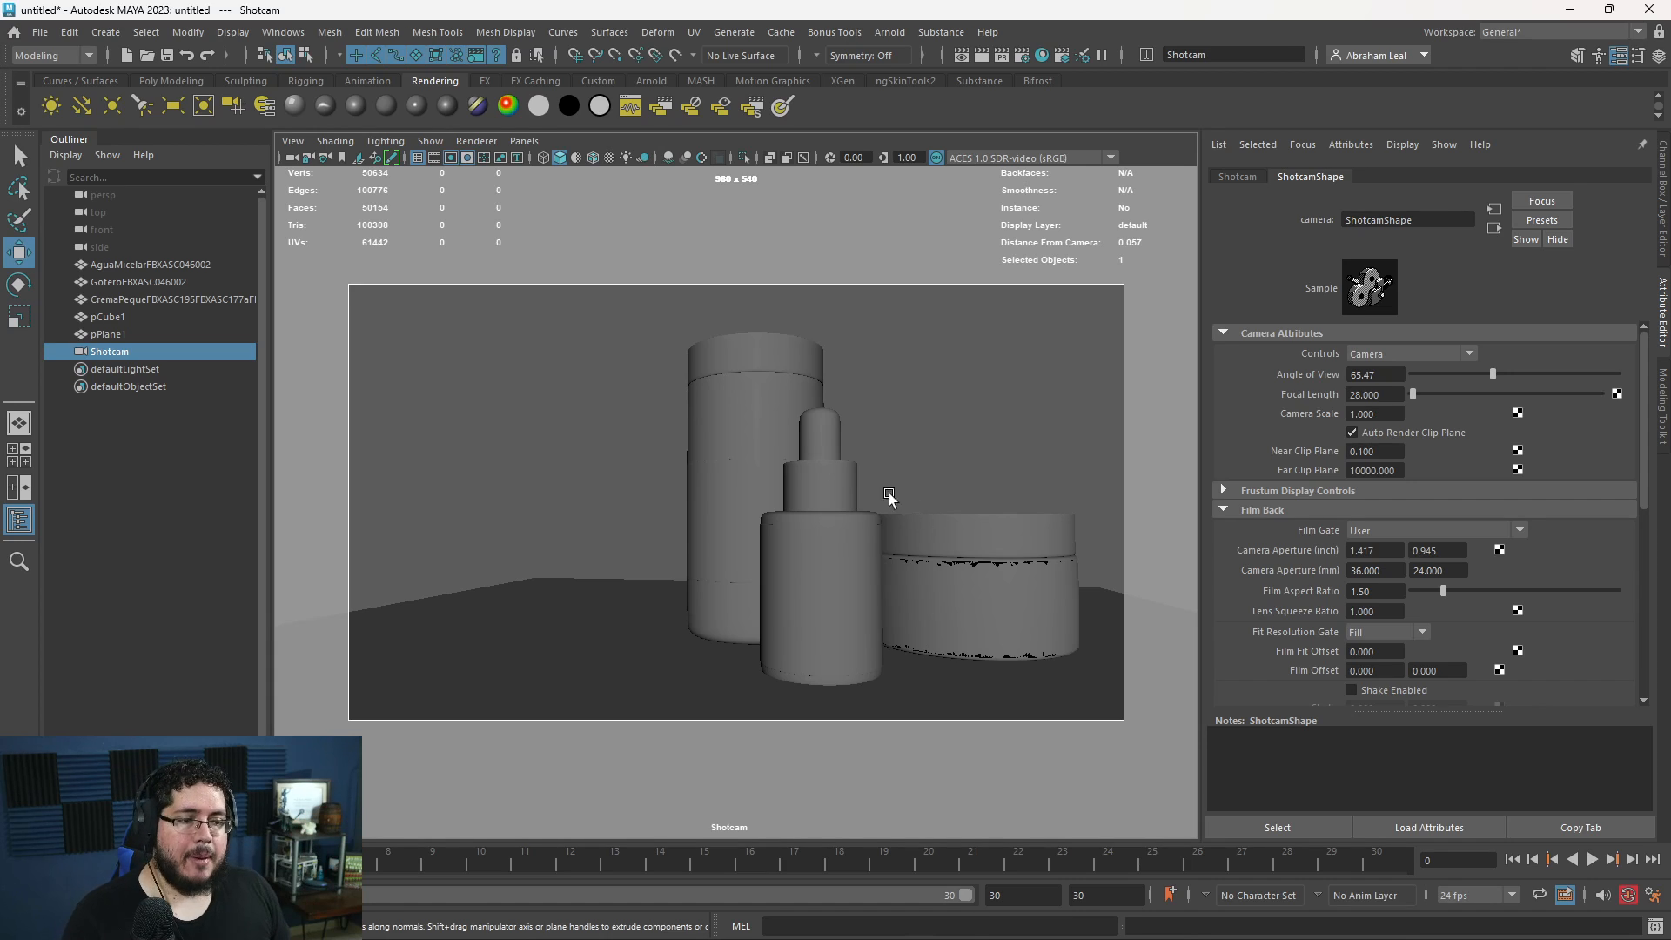
- Rearrange the containers with the tall one at the right rear, the cream jar on the left and the dropper bottle in front between them
{"action": "left_click", "coordinate": [727, 461]}
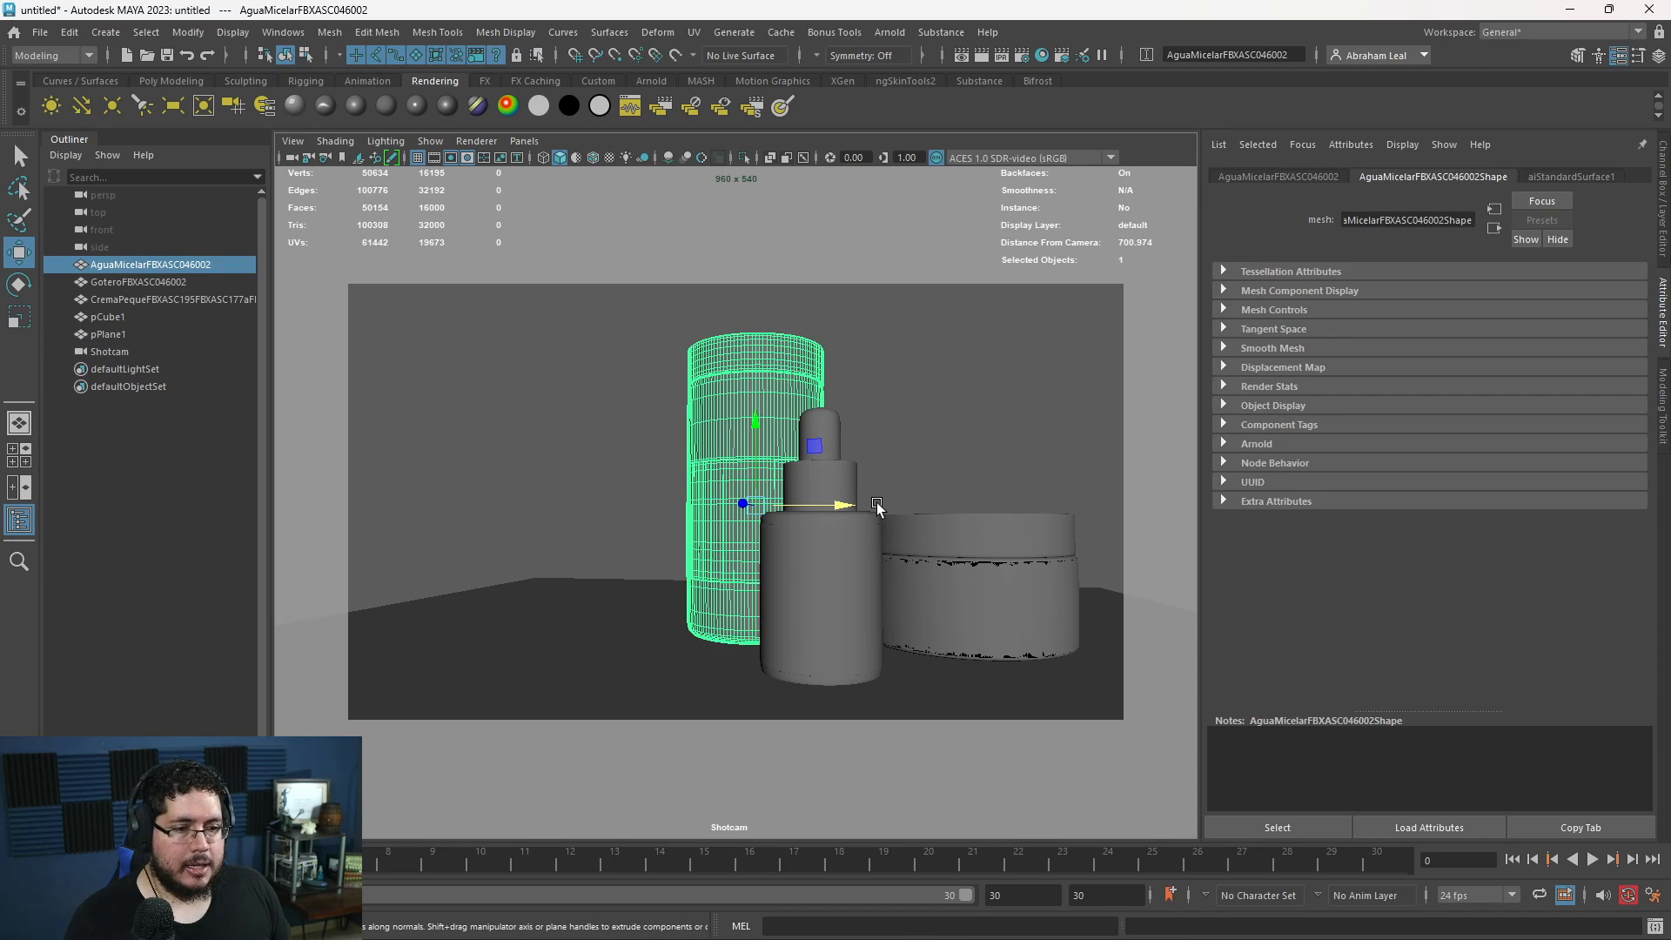
{"action": "left_click_drag", "start_coordinate": [834, 505], "coordinate": [1060, 505]}
{"action": "left_click", "coordinate": [994, 581]}
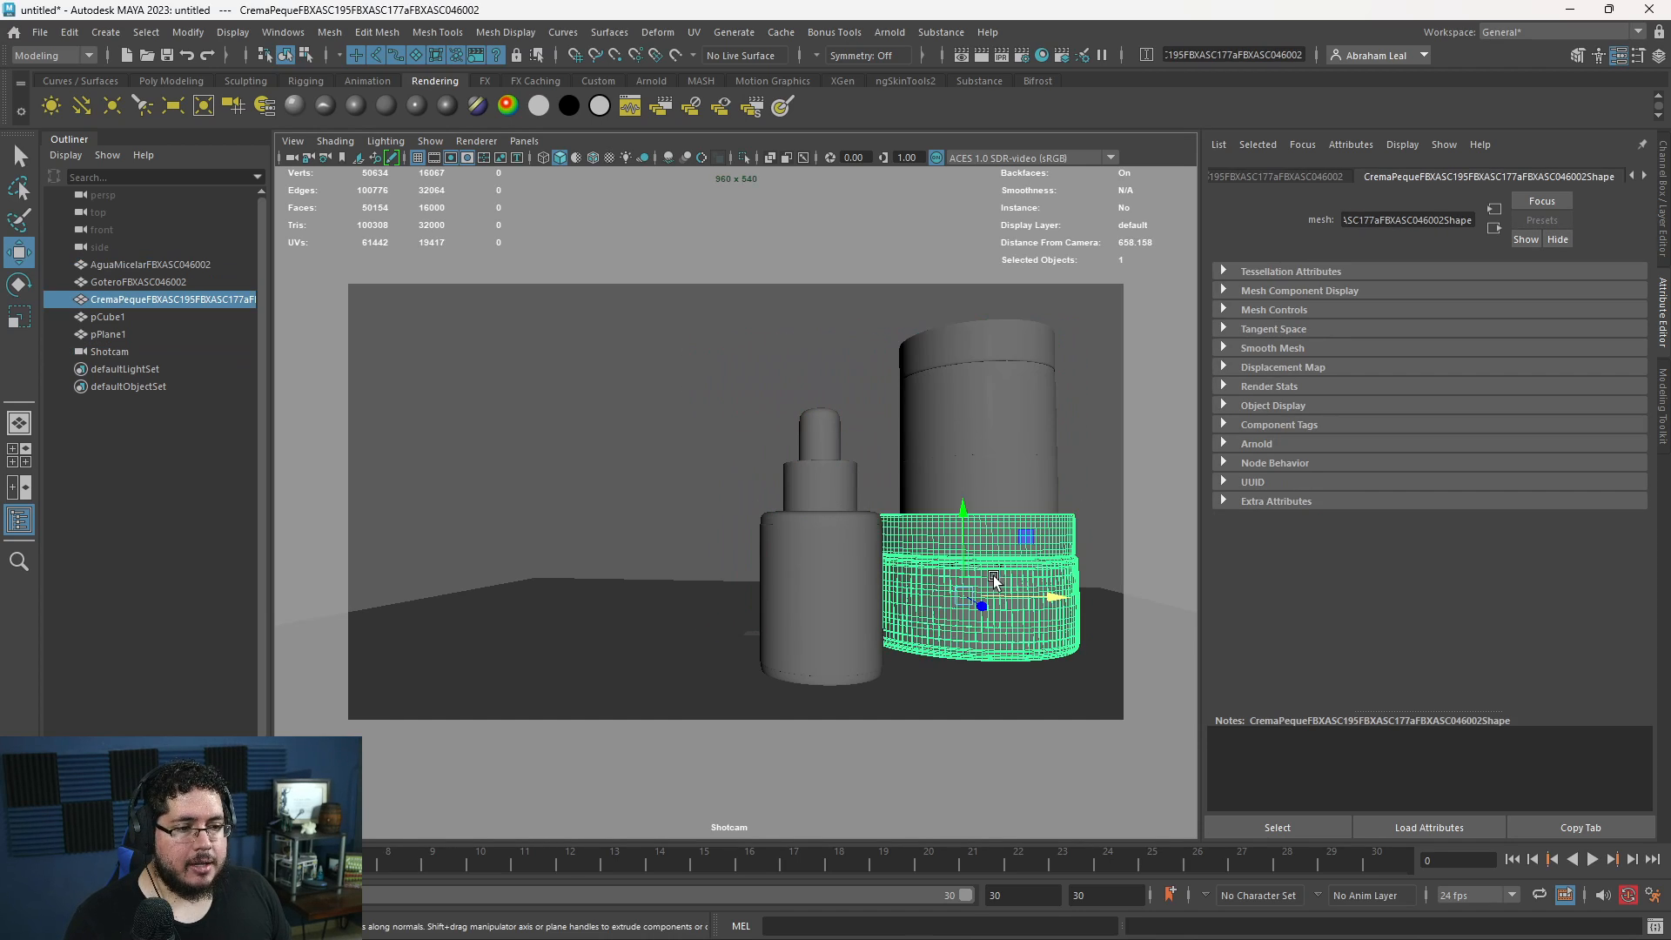
{"action": "left_click_drag", "start_coordinate": [1055, 588], "coordinate": [869, 592]}
{"action": "left_click", "coordinate": [848, 601]}
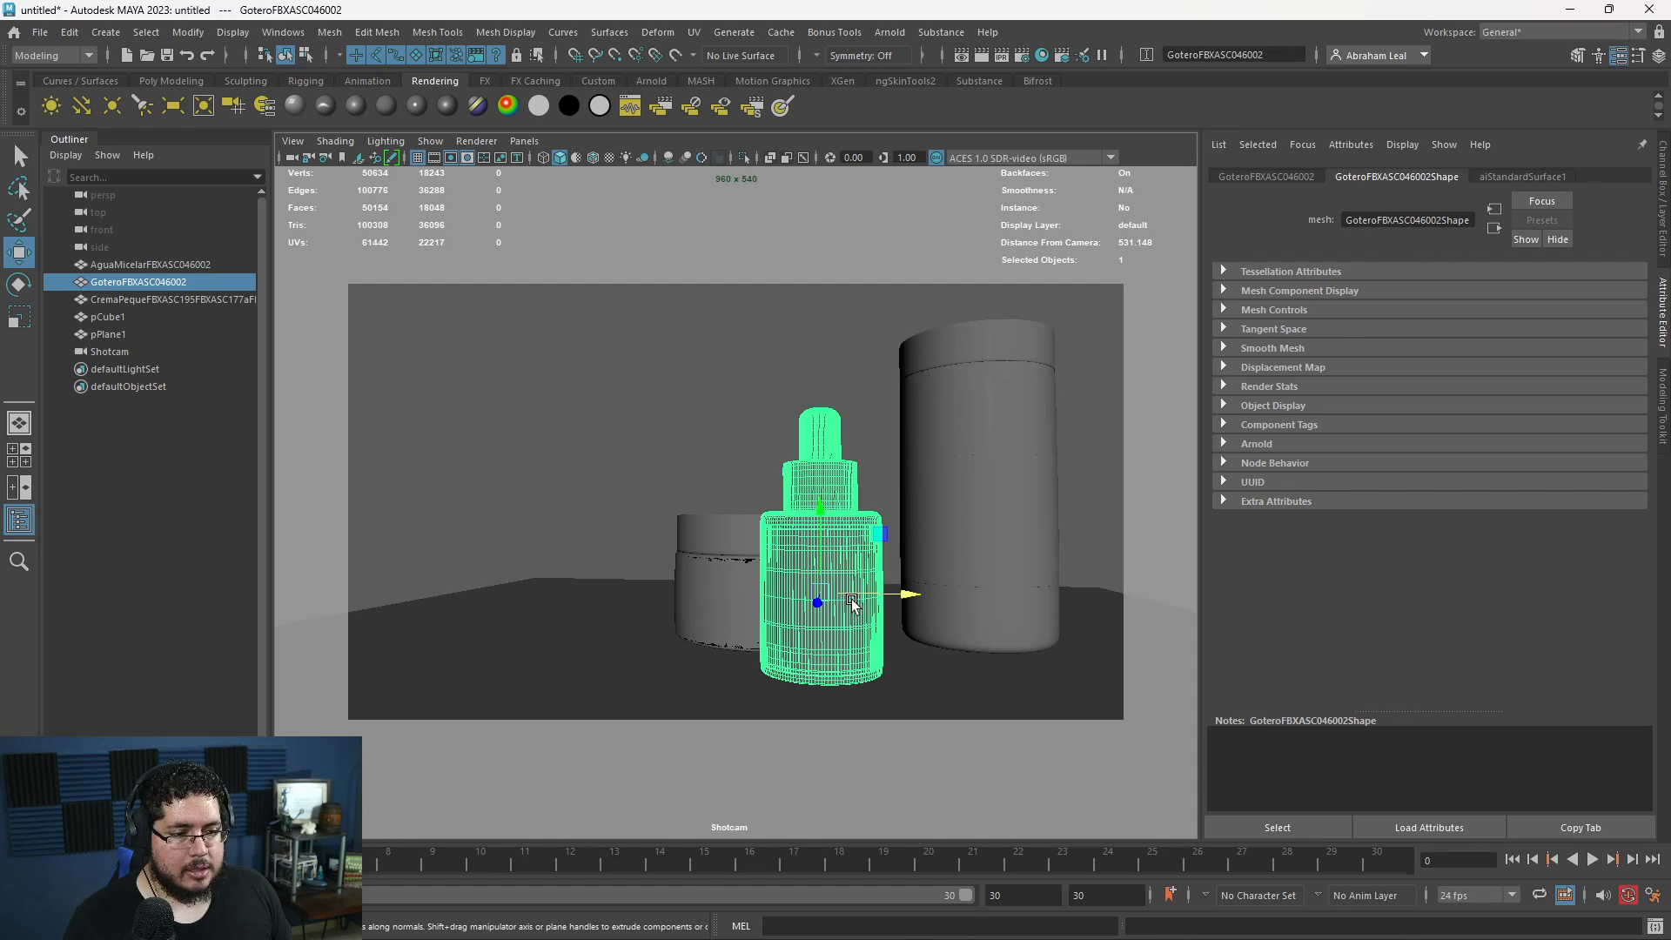
{"action": "mouse_move", "coordinate": [893, 599]}
{"action": "left_mouse_down"}
{"action": "mouse_move", "coordinate": [950, 600]}
{"action": "mouse_move", "coordinate": [875, 599]}
{"action": "left_mouse_up"}
{"action": "left_click", "coordinate": [759, 578]}
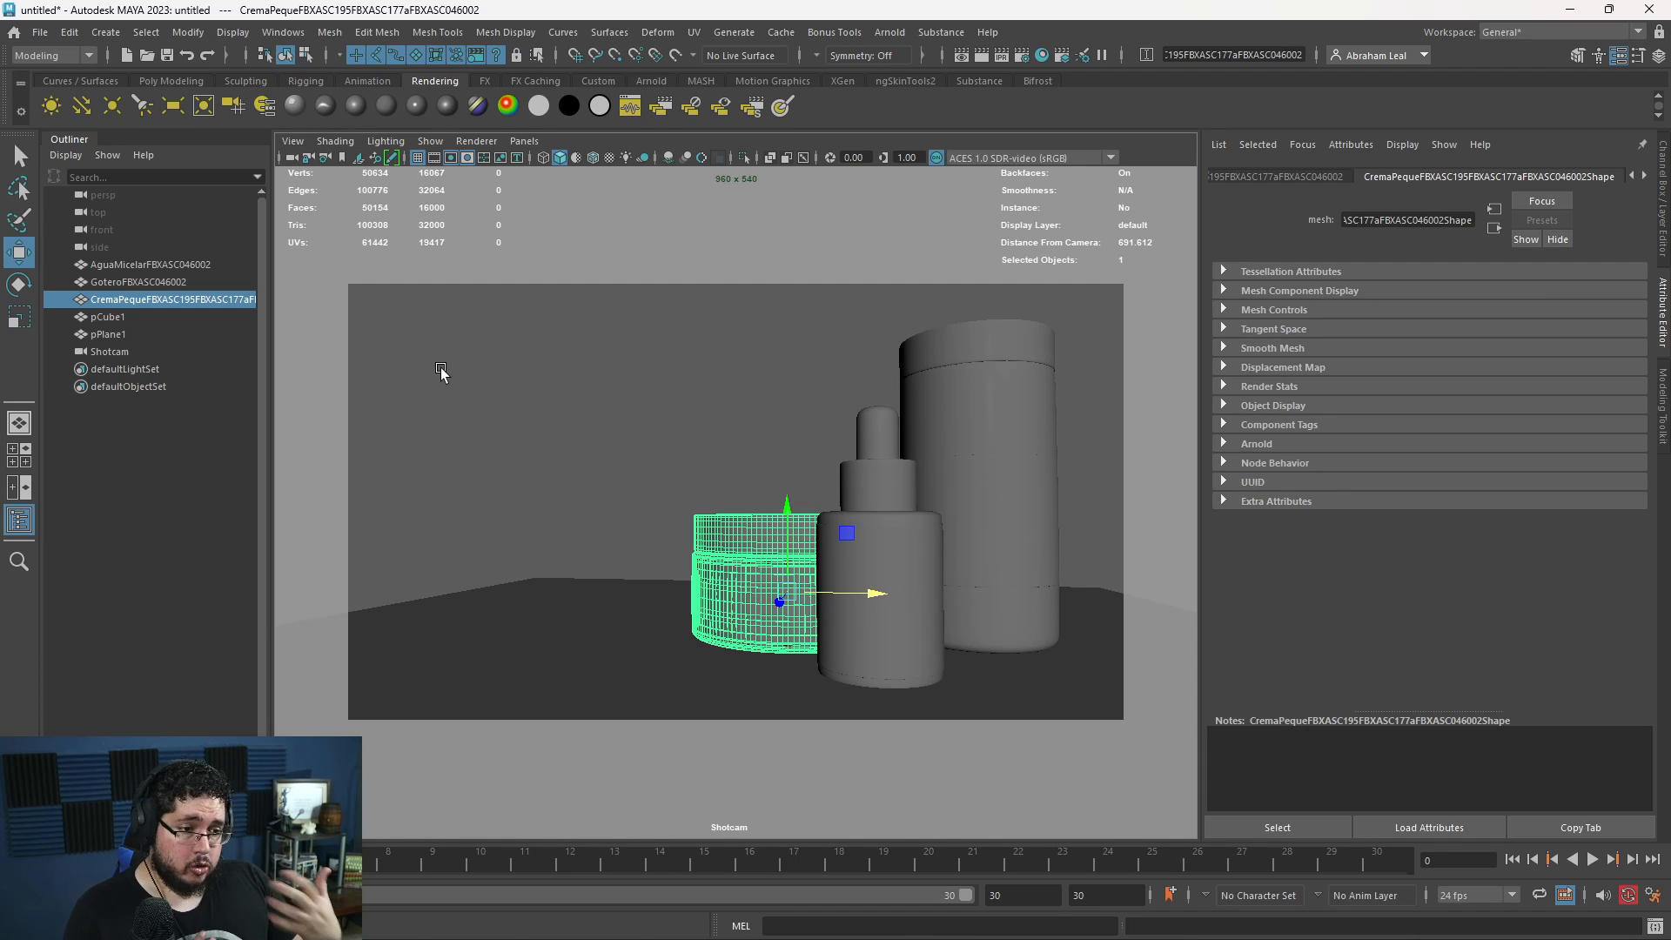
- Scale the floor plane wider so it extends beyond the sides of the Shotcam frame
{"action": "left_click", "coordinate": [533, 619]}
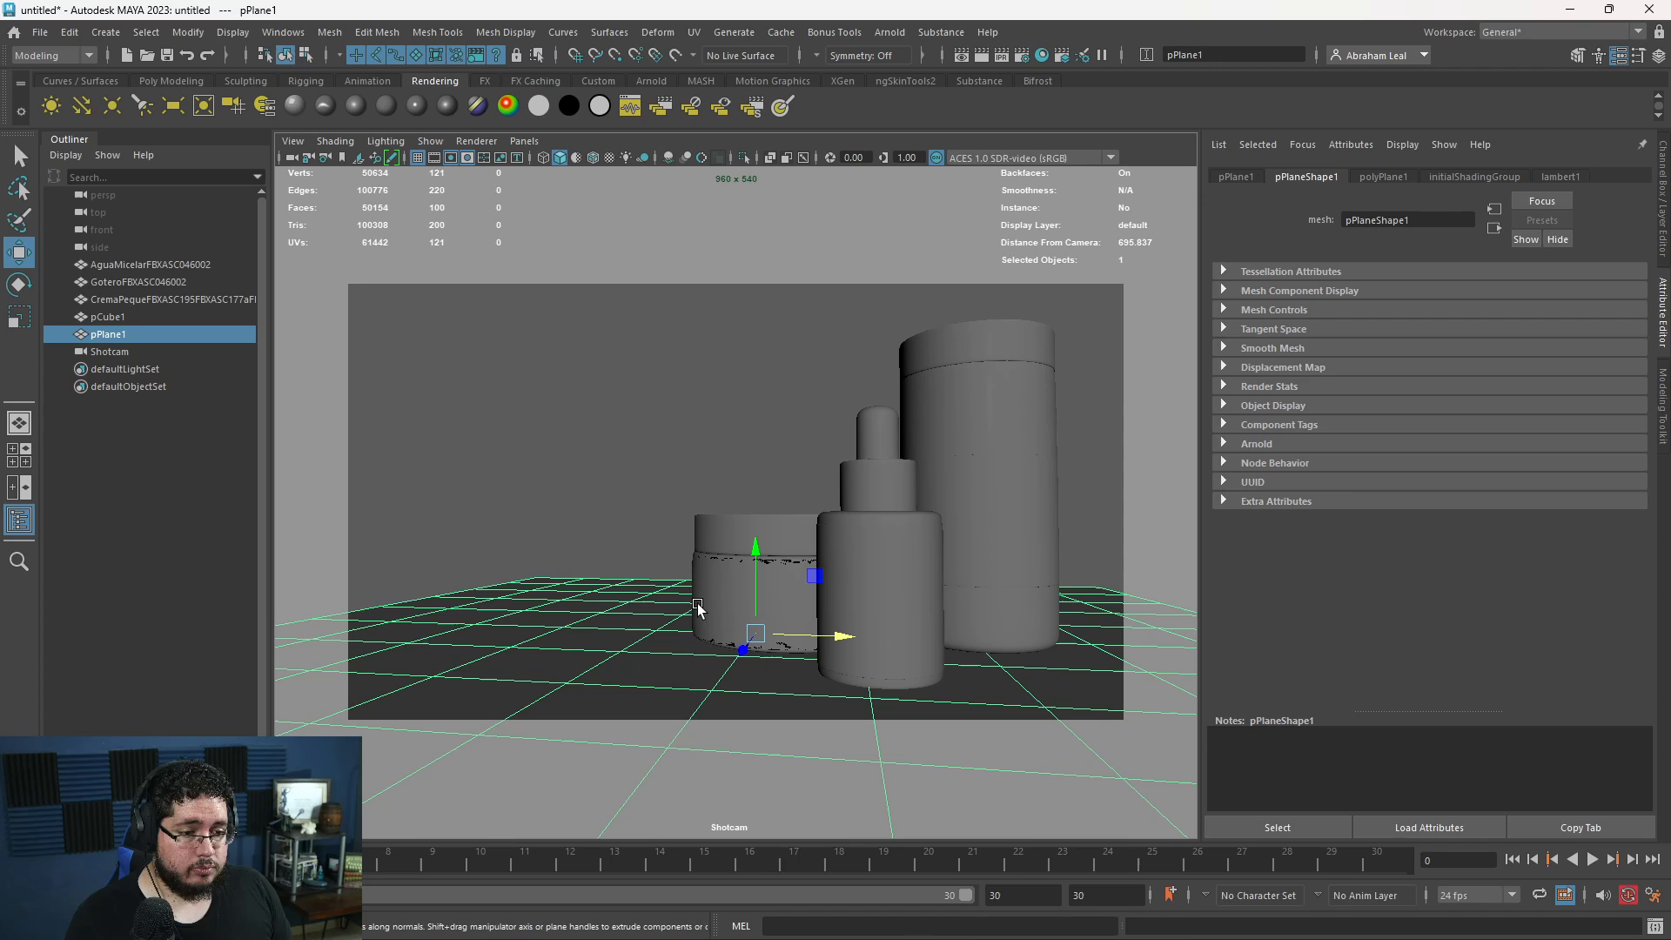
{"action": "key", "text": "e"}
{"action": "left_click_drag", "start_coordinate": [723, 648], "coordinate": [747, 644]}
{"action": "key", "text": "r"}
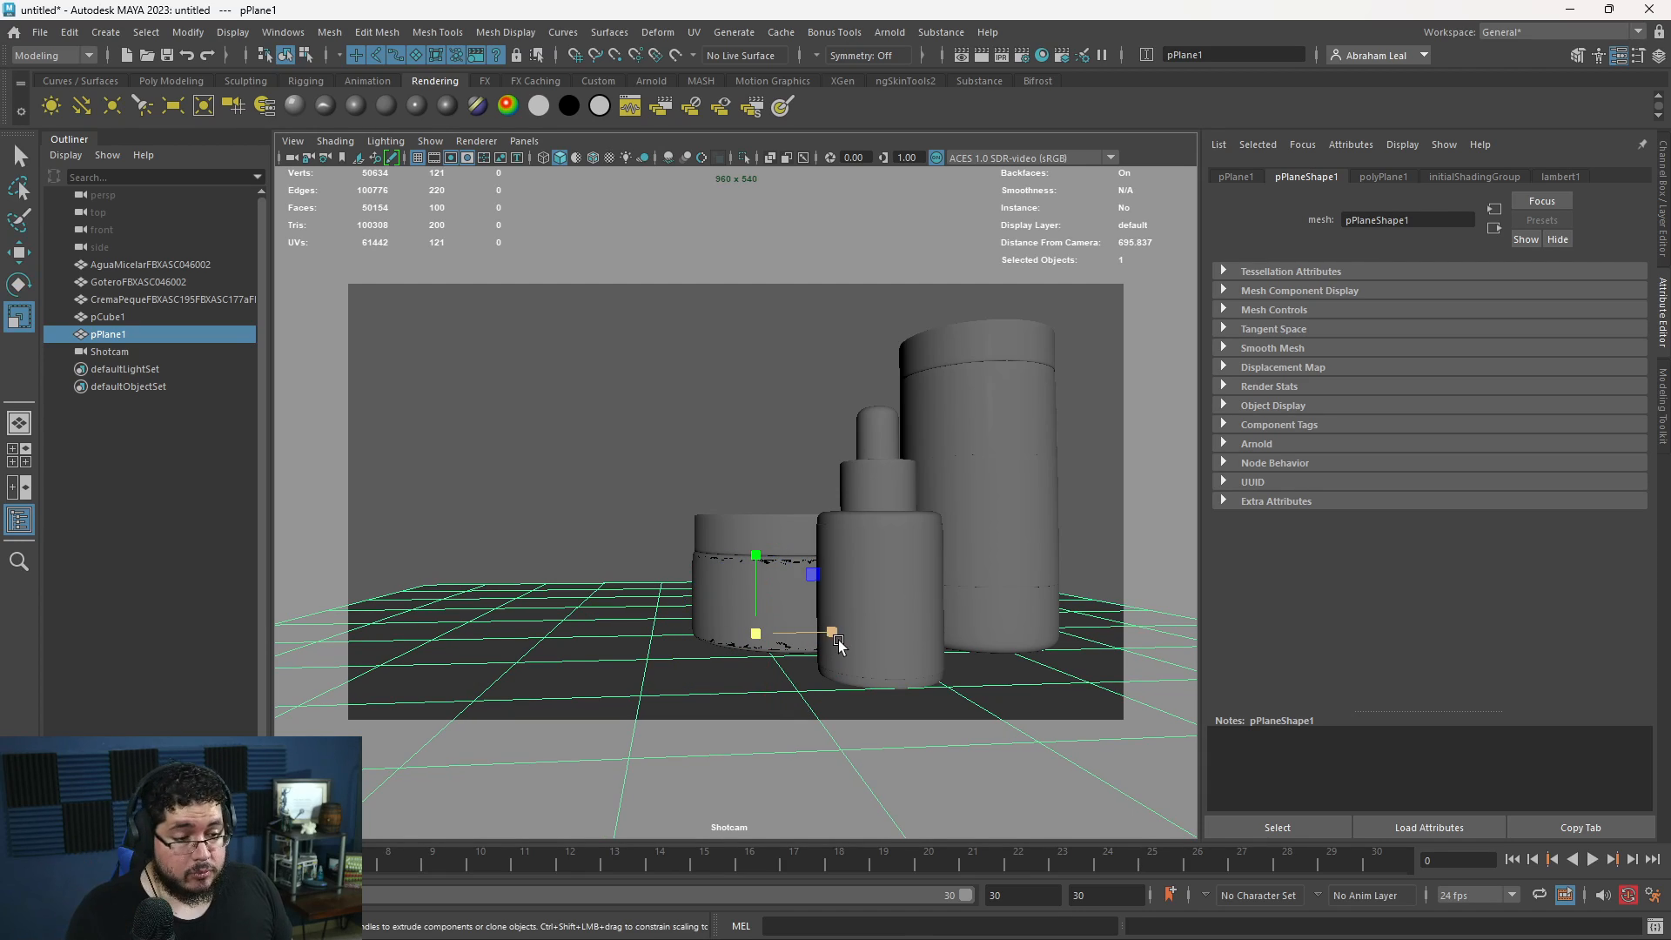
{"action": "left_click_drag", "start_coordinate": [833, 636], "coordinate": [760, 576]}
- Extrude the floor plane's rear border edges straight up into a tall backdrop wall behind the containers
{"action": "key", "text": "space"}
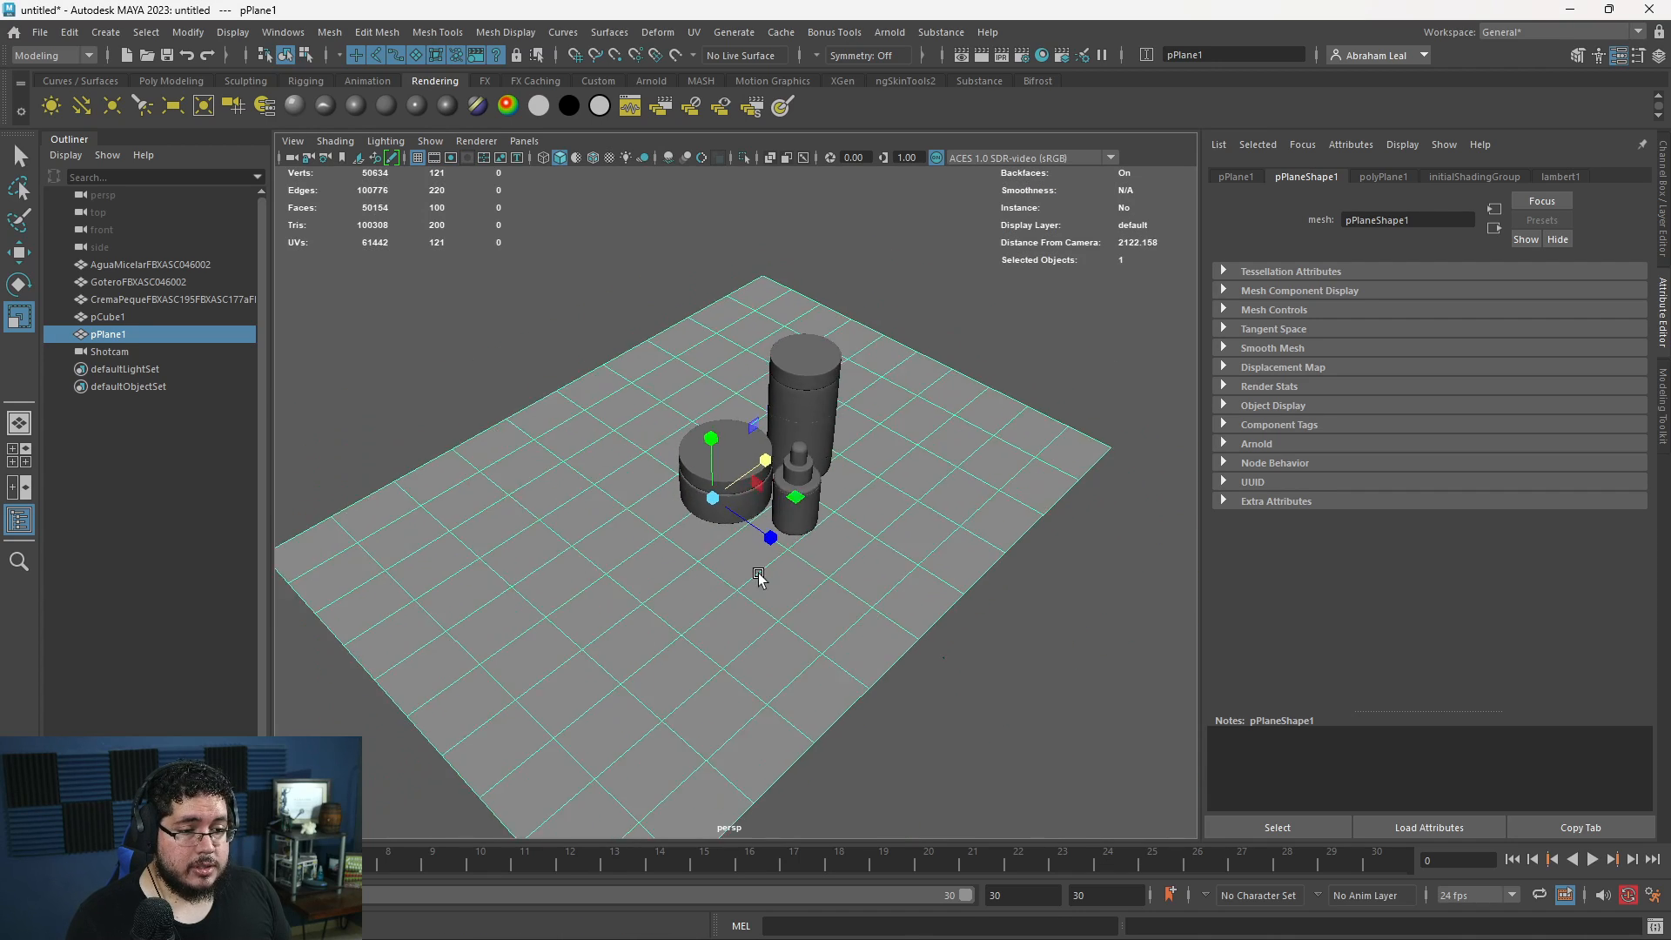
{"action": "right_click_drag", "start_coordinate": [760, 576], "coordinate": [717, 383], "text": "alt"}
{"action": "left_click", "coordinate": [808, 351]}
{"action": "double_click", "coordinate": [488, 555], "text": "shift"}
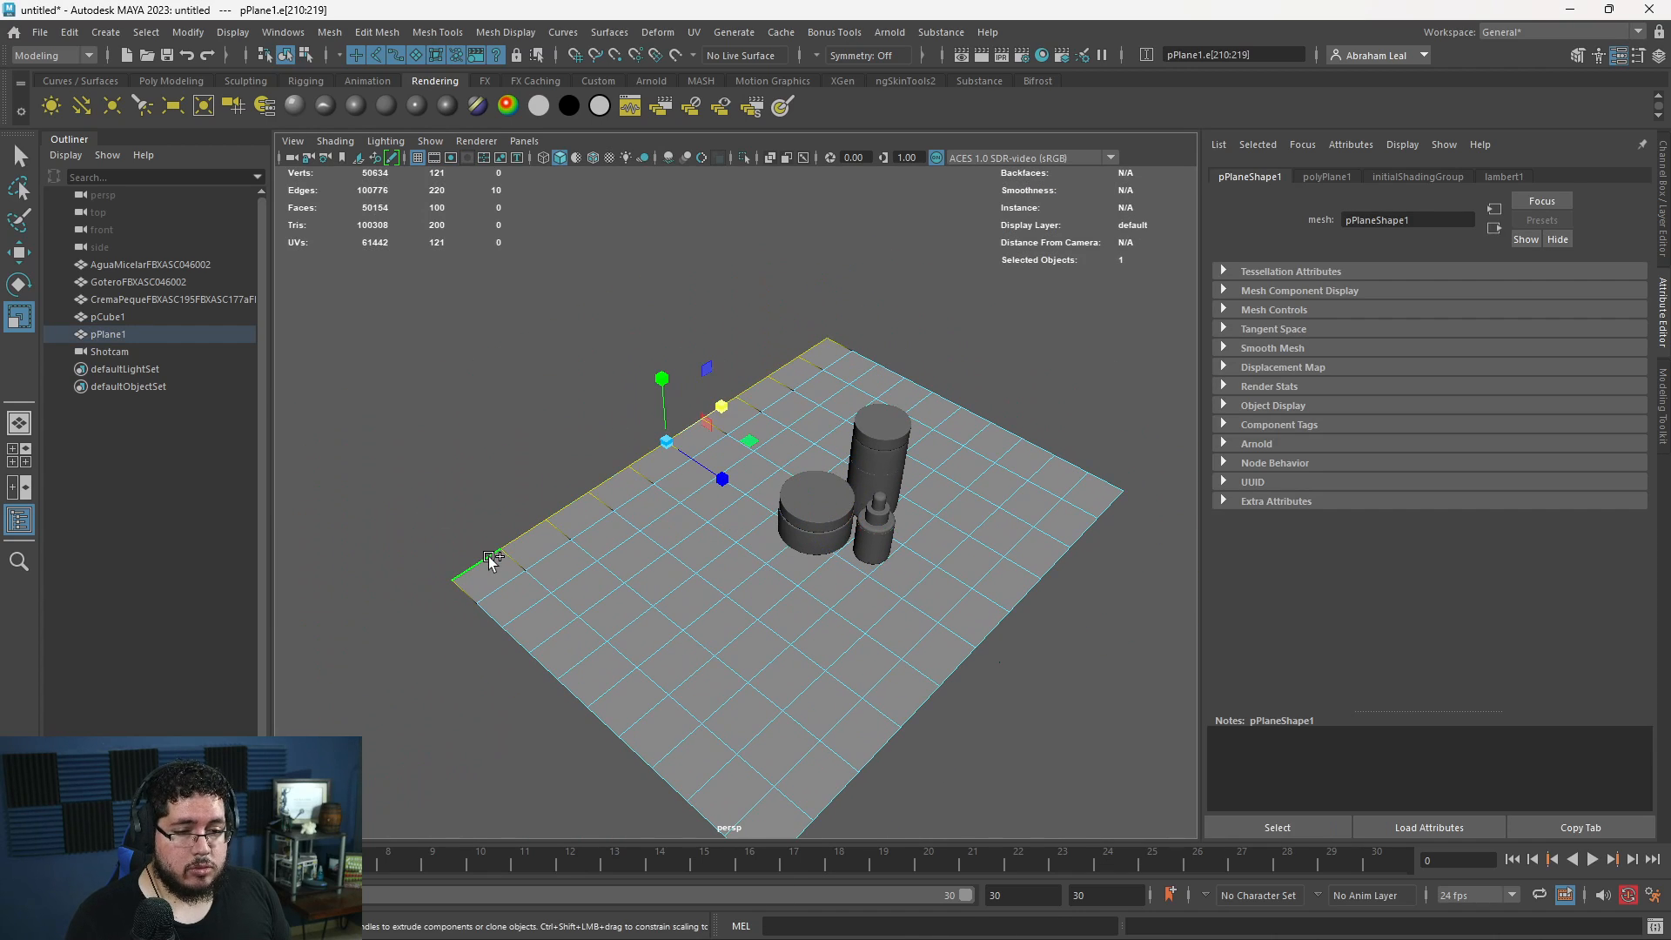
{"action": "left_click_drag", "start_coordinate": [688, 613], "coordinate": [680, 498], "text": "alt"}
{"action": "right_click_drag", "start_coordinate": [681, 498], "coordinate": [575, 493], "text": "alt"}
{"action": "middle_click_drag", "start_coordinate": [574, 493], "coordinate": [697, 597], "text": "alt"}
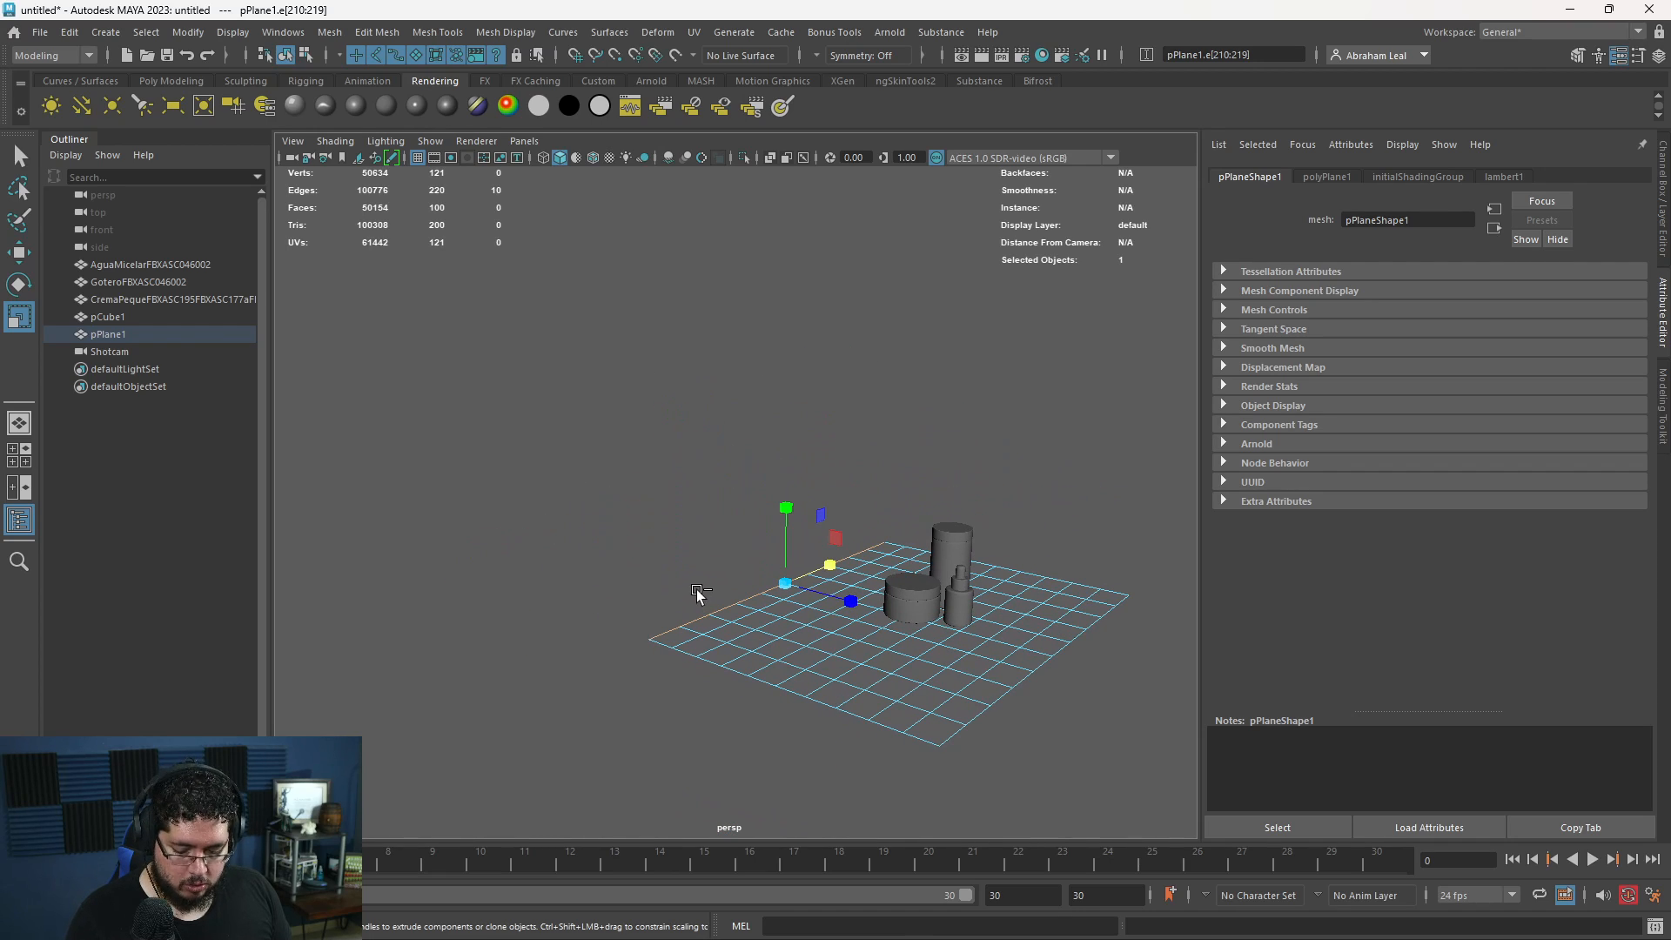
{"action": "key", "text": "ctrl+e"}
{"action": "key", "text": "w"}
{"action": "left_click_drag", "start_coordinate": [788, 503], "coordinate": [761, 215]}
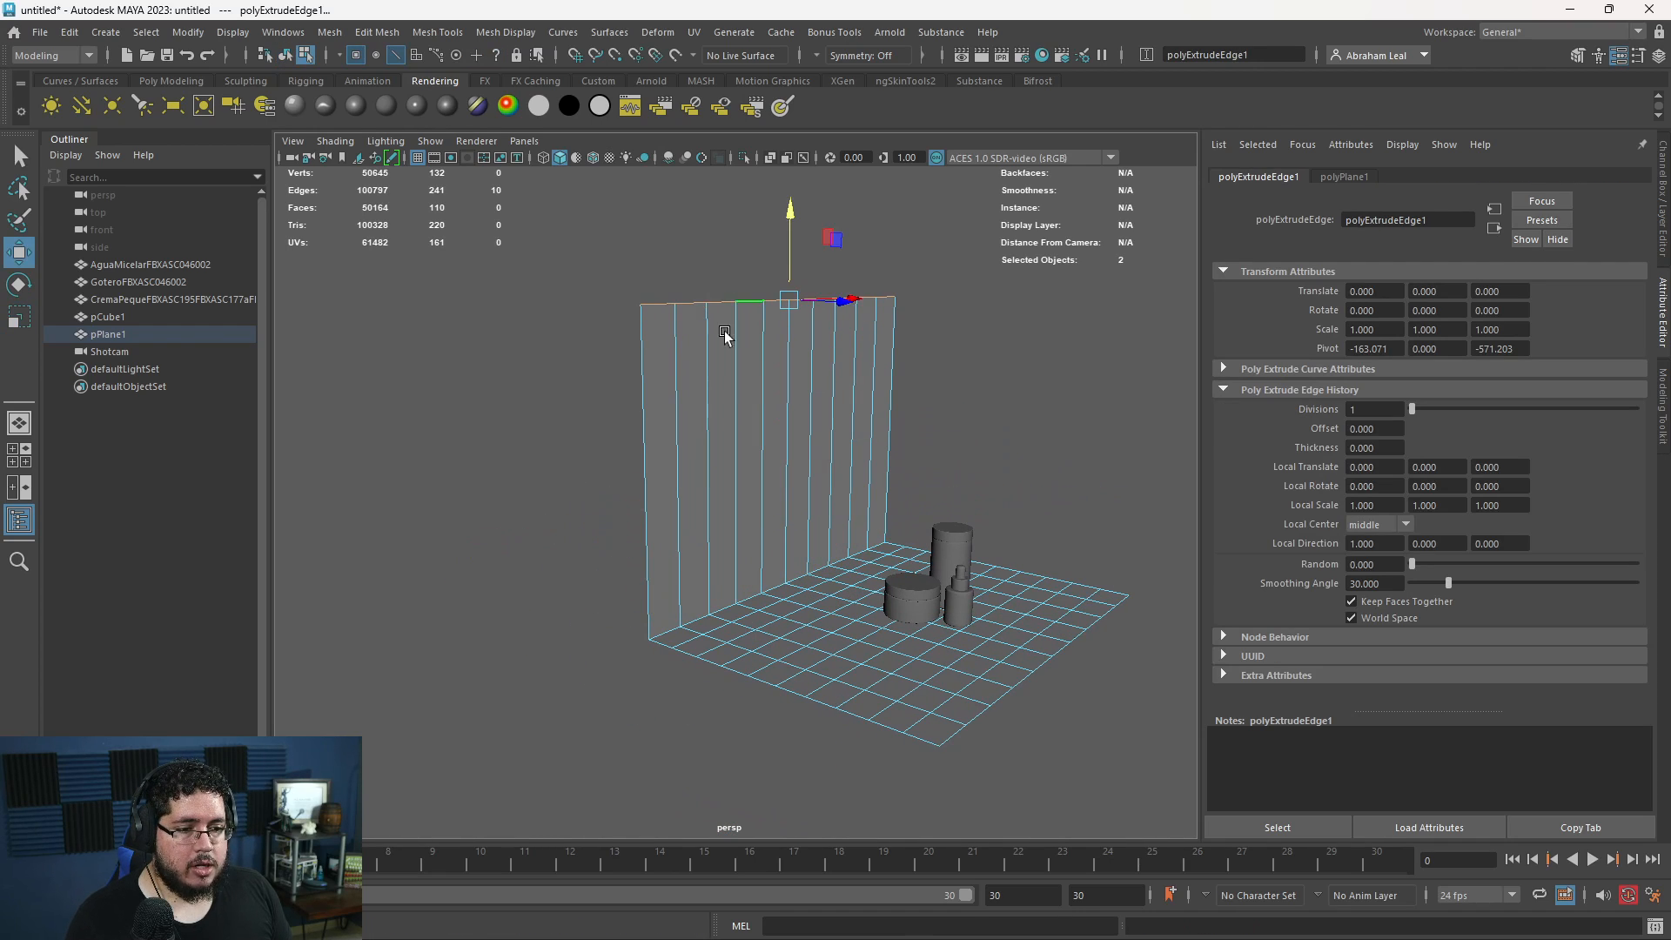
- Raise the wall-floor corner edge loop and the neighbouring floor loop so the floor slopes up into the backdrop
{"action": "middle_click_drag", "start_coordinate": [728, 336], "coordinate": [746, 273], "text": "alt"}
{"action": "right_click_drag", "start_coordinate": [746, 273], "coordinate": [739, 603], "text": "alt"}
{"action": "double_click", "coordinate": [707, 564]}
{"action": "mouse_move", "coordinate": [836, 452]}
{"action": "left_mouse_down"}
{"action": "mouse_move", "coordinate": [834, 402]}
{"action": "mouse_move", "coordinate": [847, 427]}
{"action": "left_mouse_up"}
{"action": "double_click", "coordinate": [769, 557]}
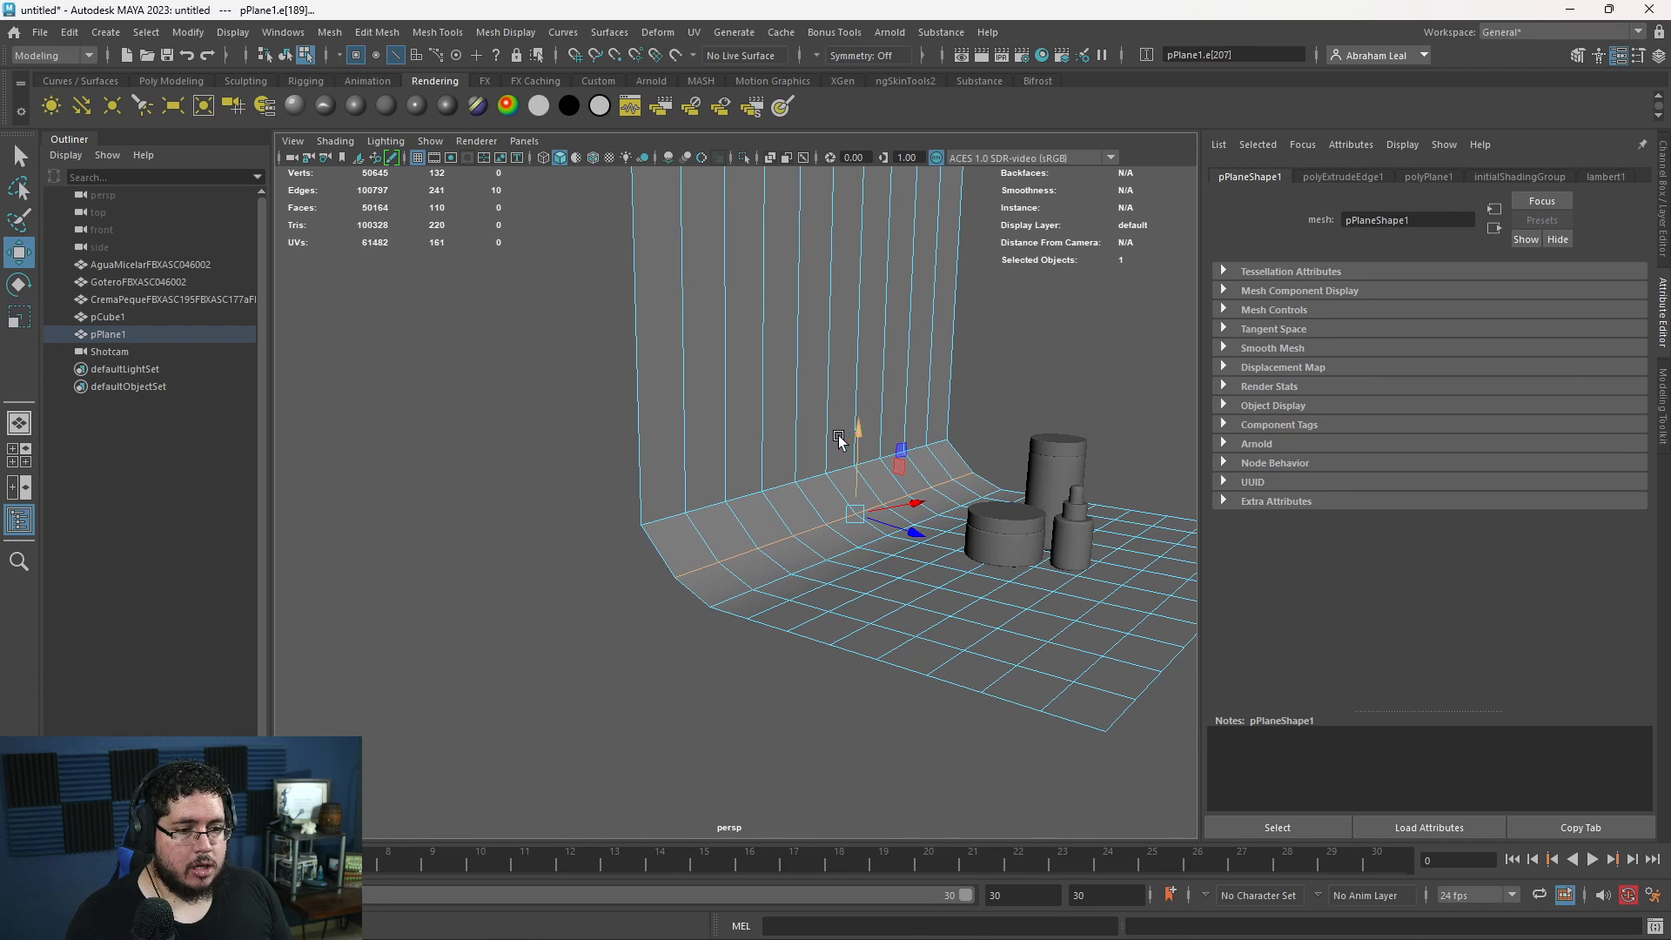
{"action": "right_click_drag", "start_coordinate": [841, 437], "coordinate": [952, 366]}
{"action": "right_click_drag", "start_coordinate": [851, 430], "coordinate": [851, 365]}
- Bevel the edge loop where the sloped floor meets the backdrop wall, with fraction 0.5 and one segment
{"action": "double_click", "coordinate": [804, 482]}
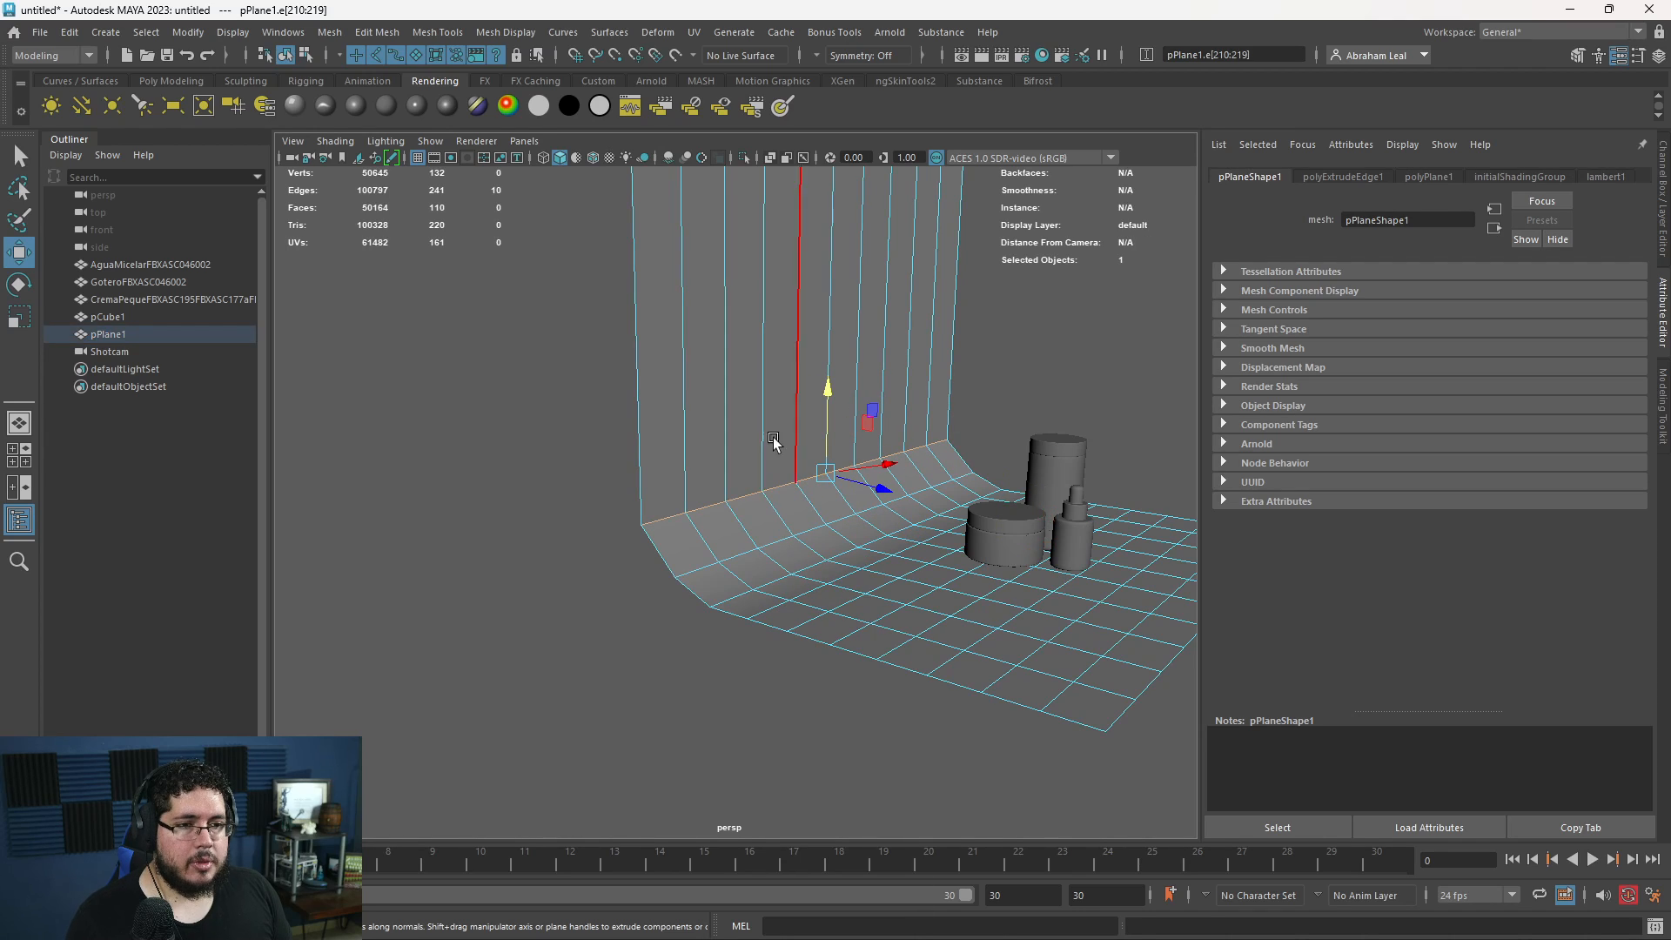
{"action": "left_click", "coordinate": [153, 80]}
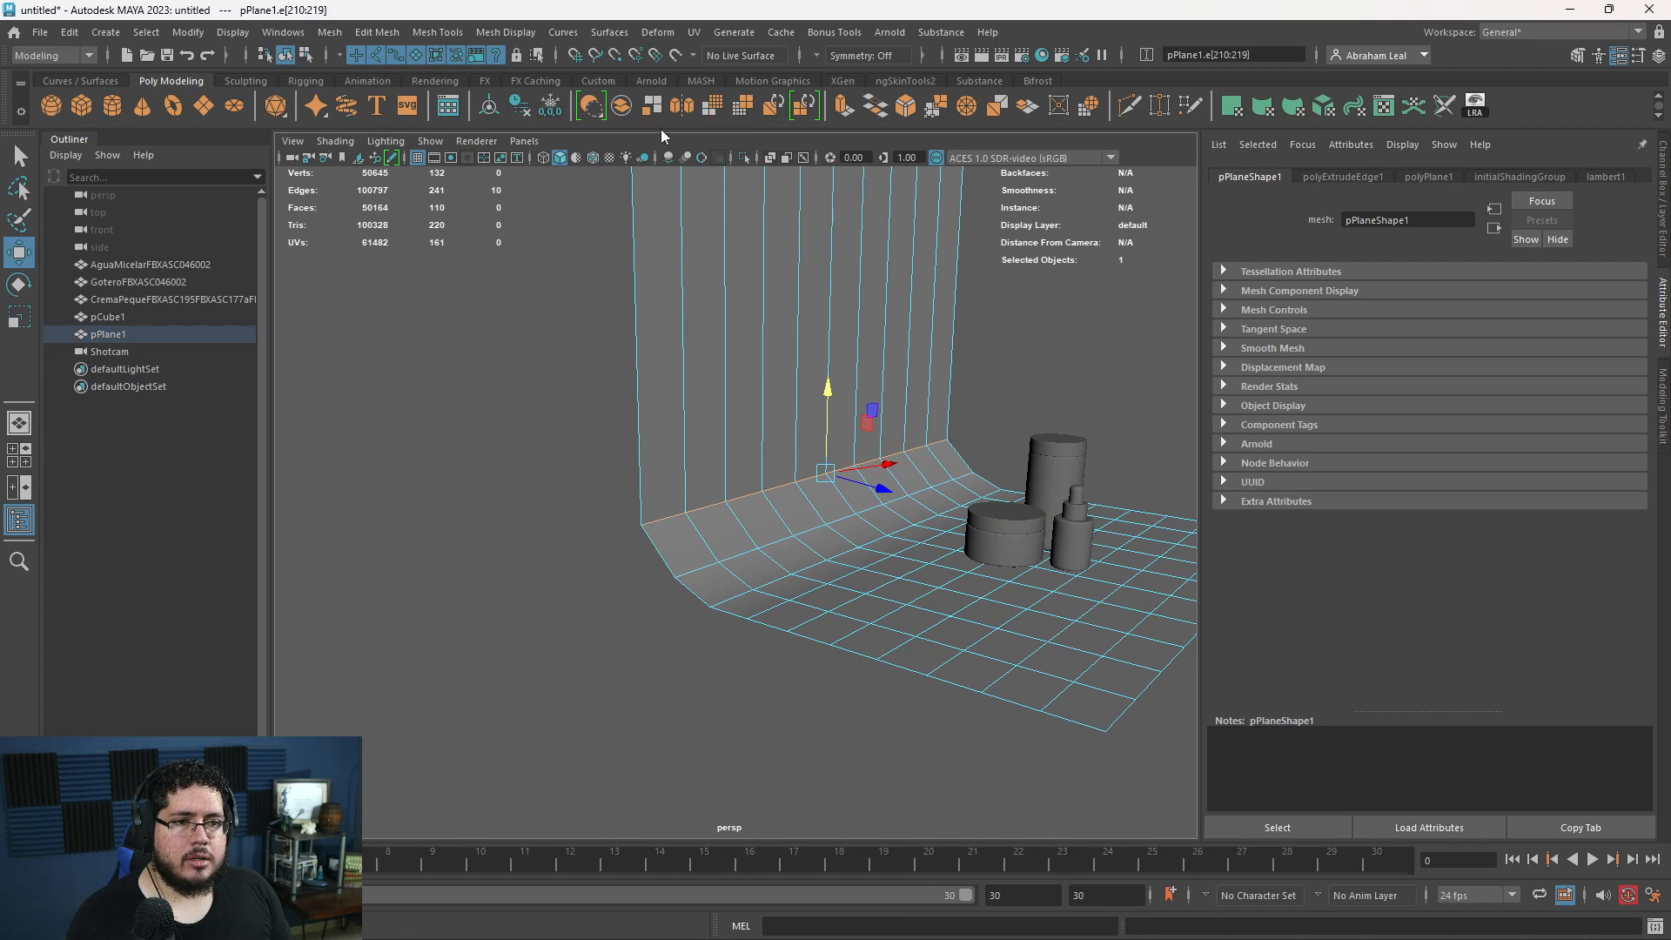
{"action": "left_click", "coordinate": [905, 106]}
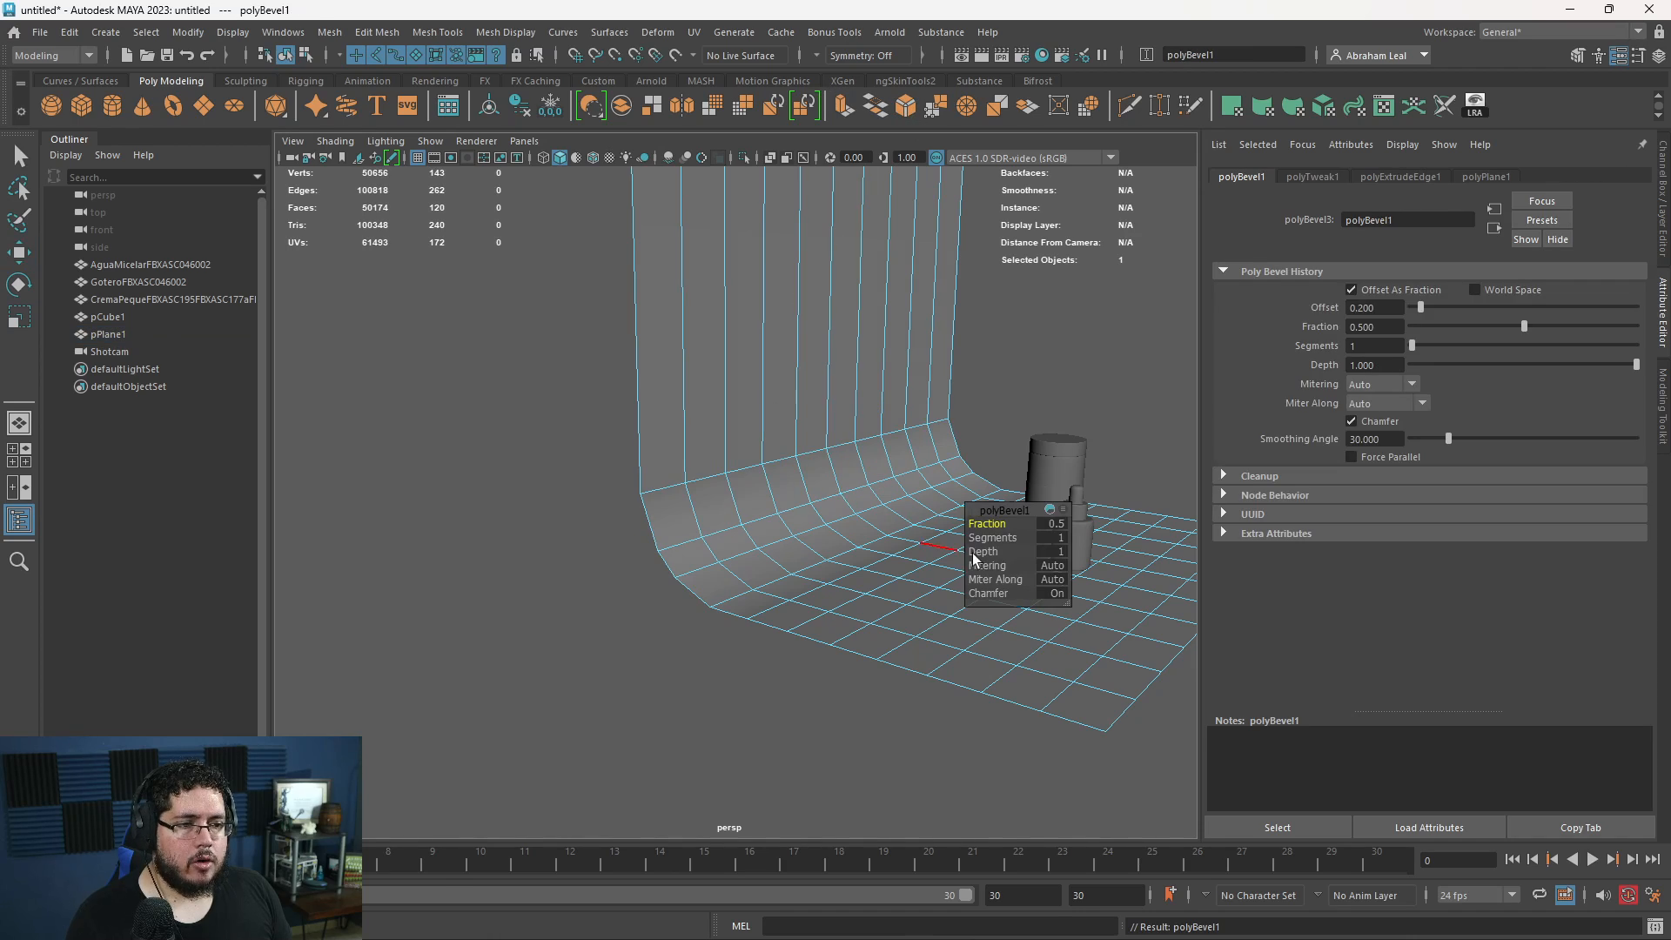
{"action": "right_click_drag", "start_coordinate": [765, 447], "coordinate": [708, 341]}
{"action": "left_click_drag", "start_coordinate": [752, 270], "coordinate": [748, 258], "text": "alt"}
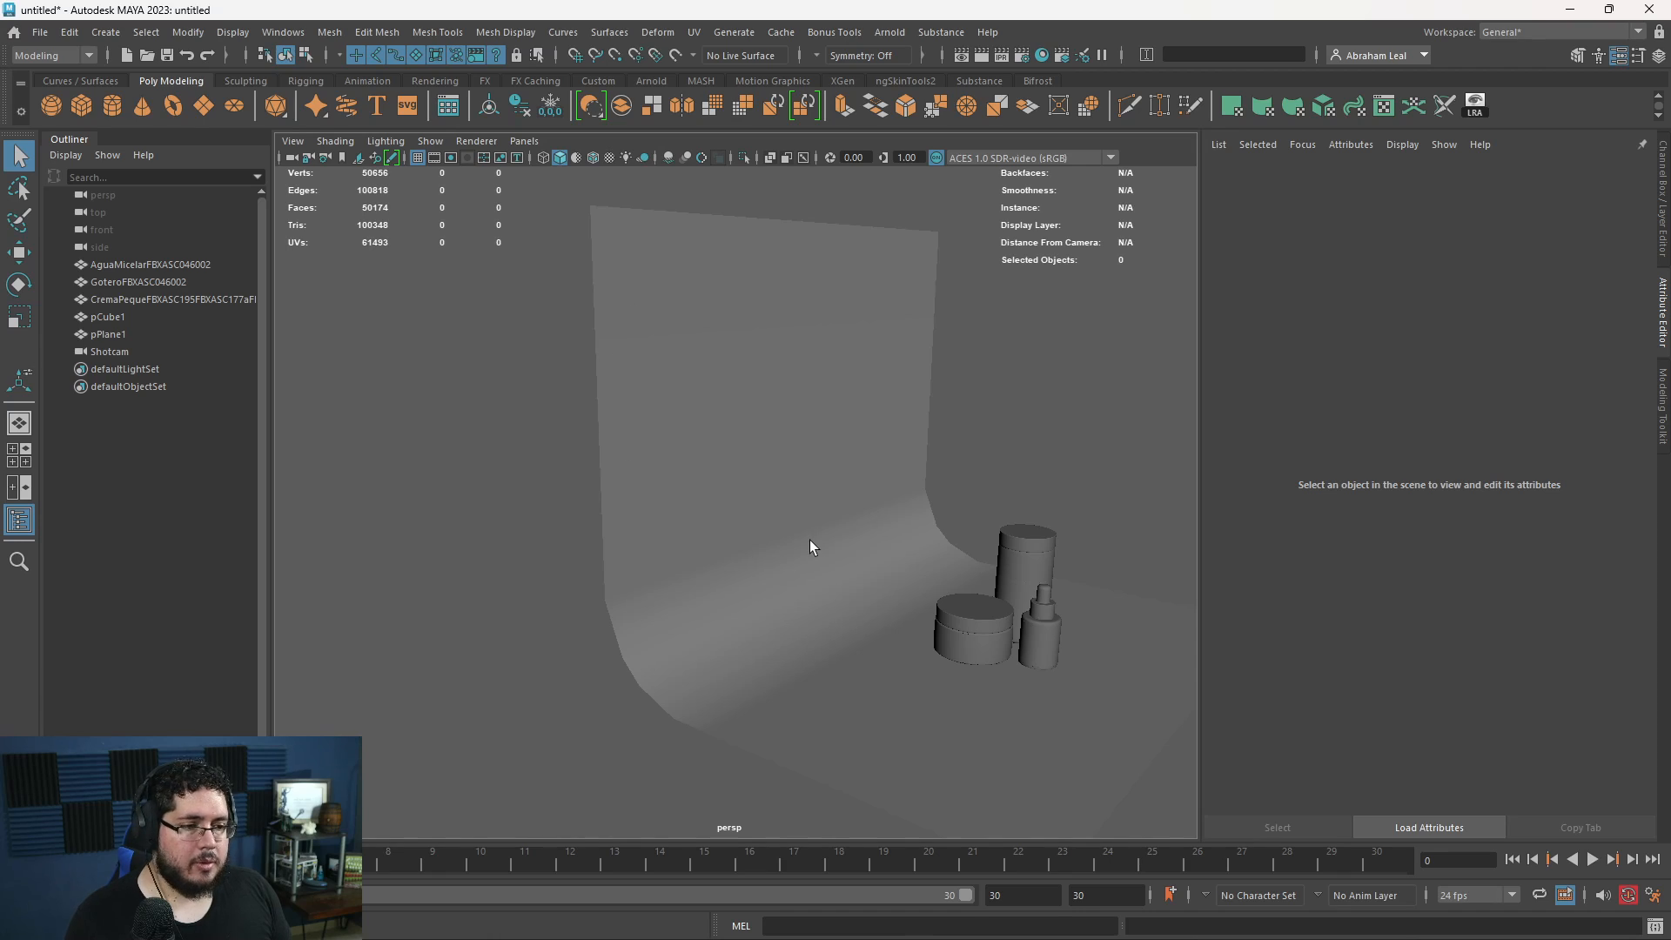
- Turn on smooth mesh preview for the backdrop plane to round its curved transition
{"action": "middle_click_drag", "start_coordinate": [872, 566], "coordinate": [811, 501], "text": "alt"}
{"action": "left_click", "coordinate": [811, 509]}
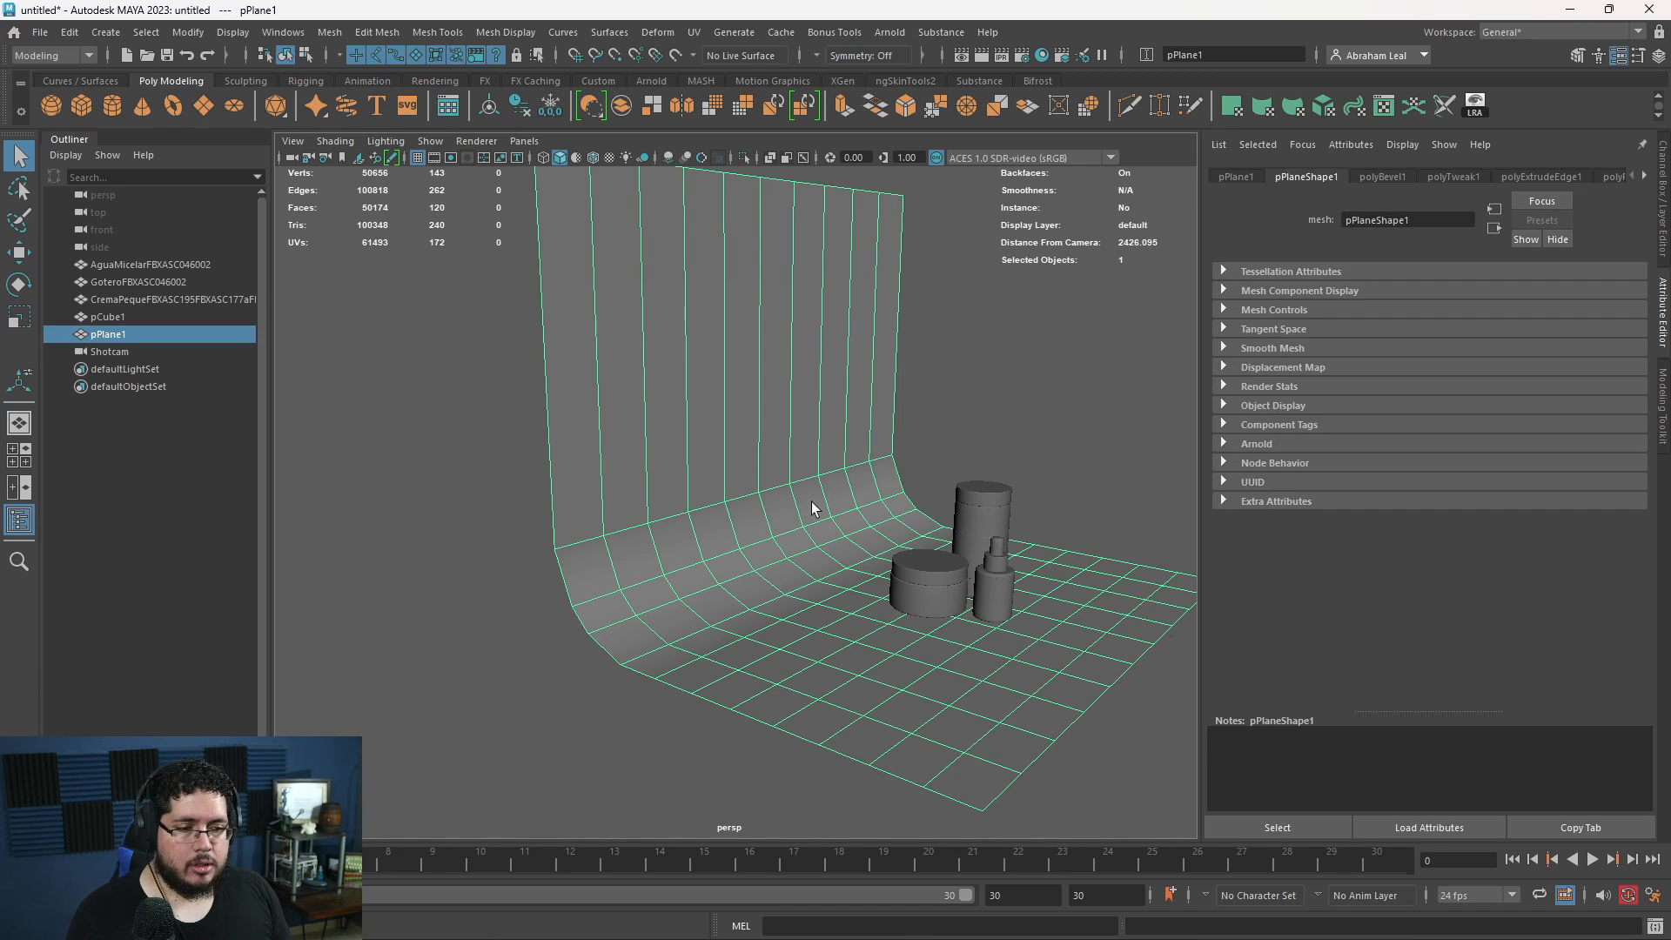
{"action": "left_click", "coordinate": [947, 377]}
{"action": "left_click_drag", "start_coordinate": [947, 377], "coordinate": [770, 576], "text": "alt"}
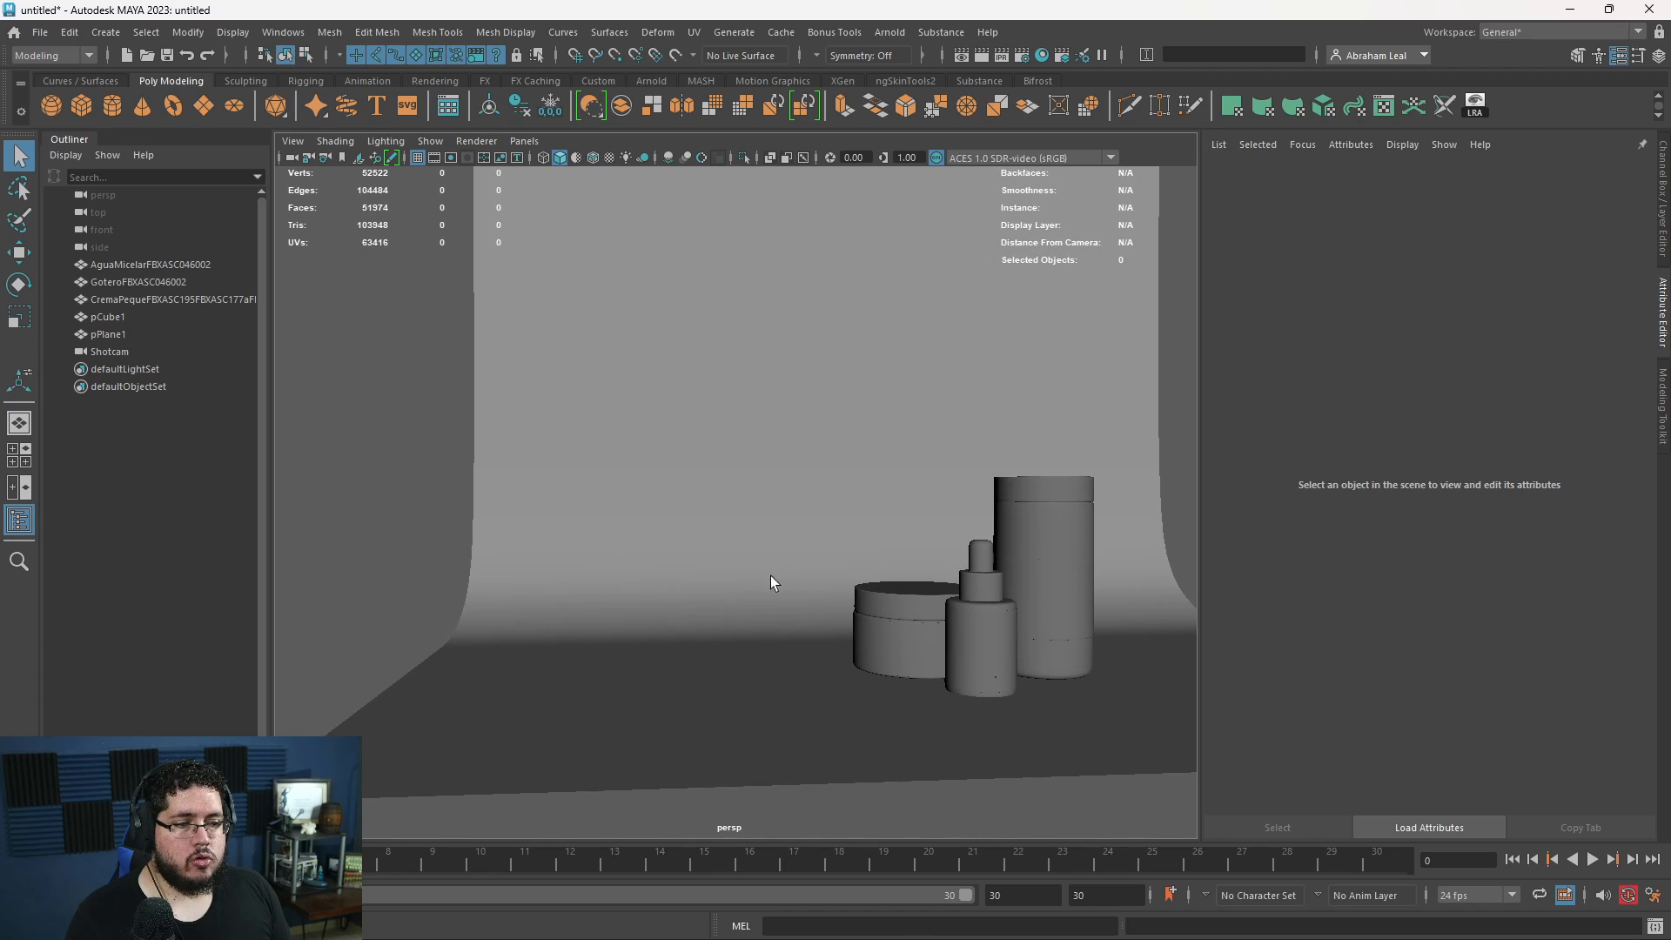
- Move the backdrop plane farther back from the containers and shift it slightly sideways
{"action": "left_click_drag", "start_coordinate": [685, 615], "coordinate": [859, 691], "text": "alt"}
{"action": "left_click", "coordinate": [860, 660]}
{"action": "key", "text": "w"}
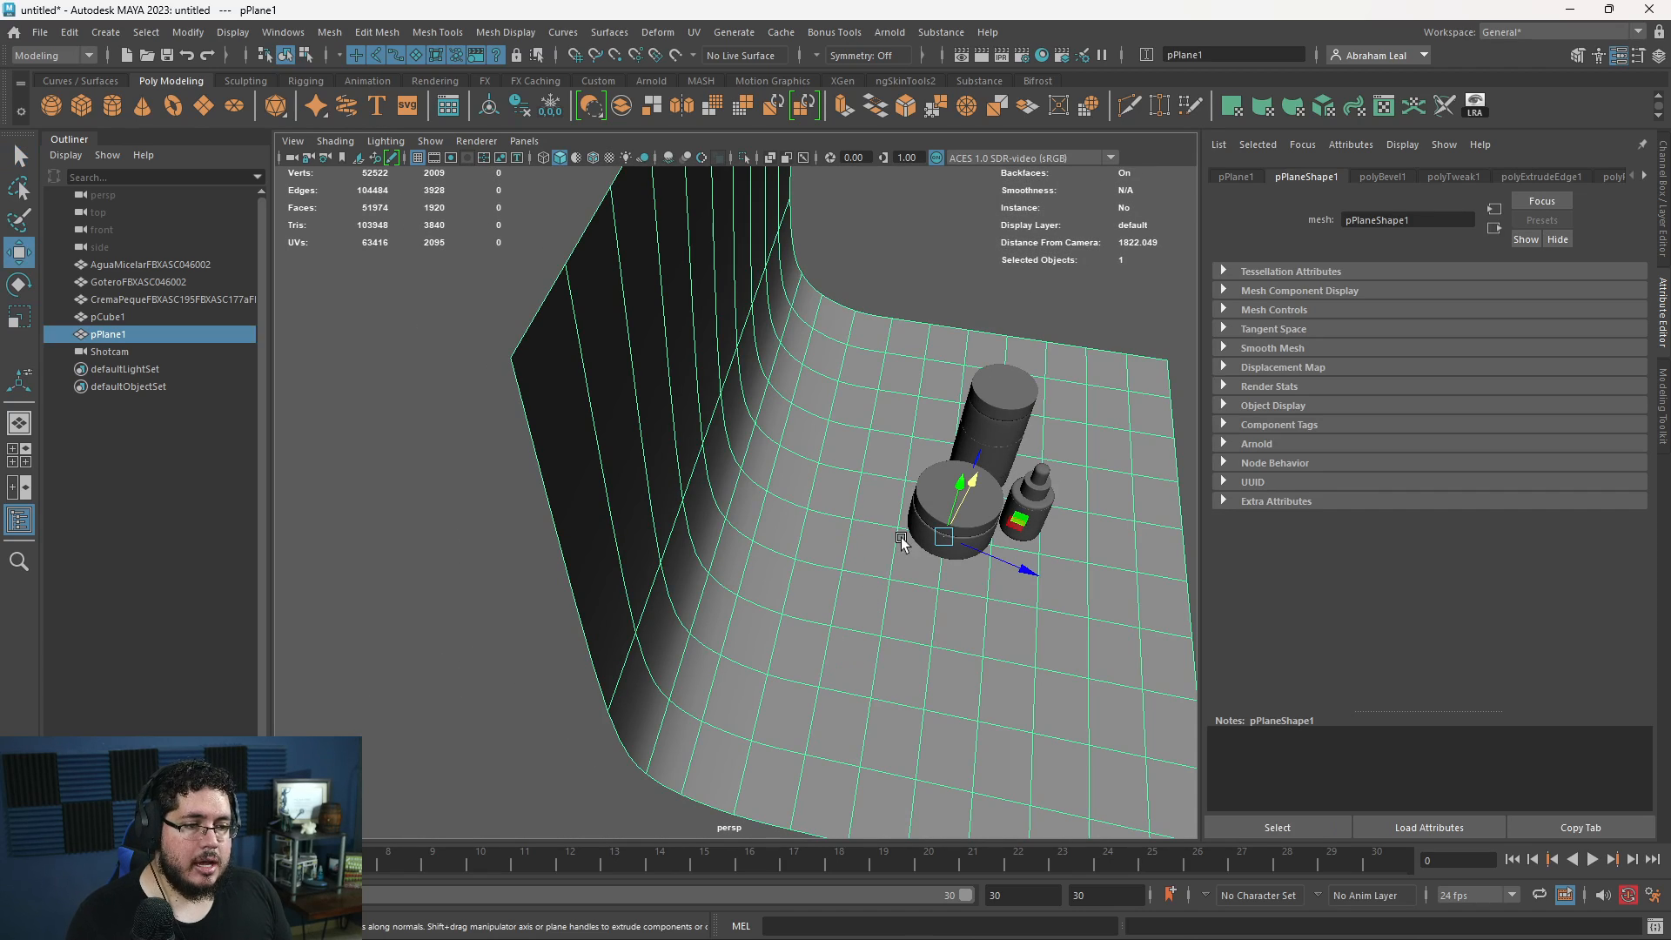
{"action": "left_click_drag", "start_coordinate": [1035, 574], "coordinate": [985, 557]}
{"action": "left_click_drag", "start_coordinate": [927, 459], "coordinate": [917, 478]}
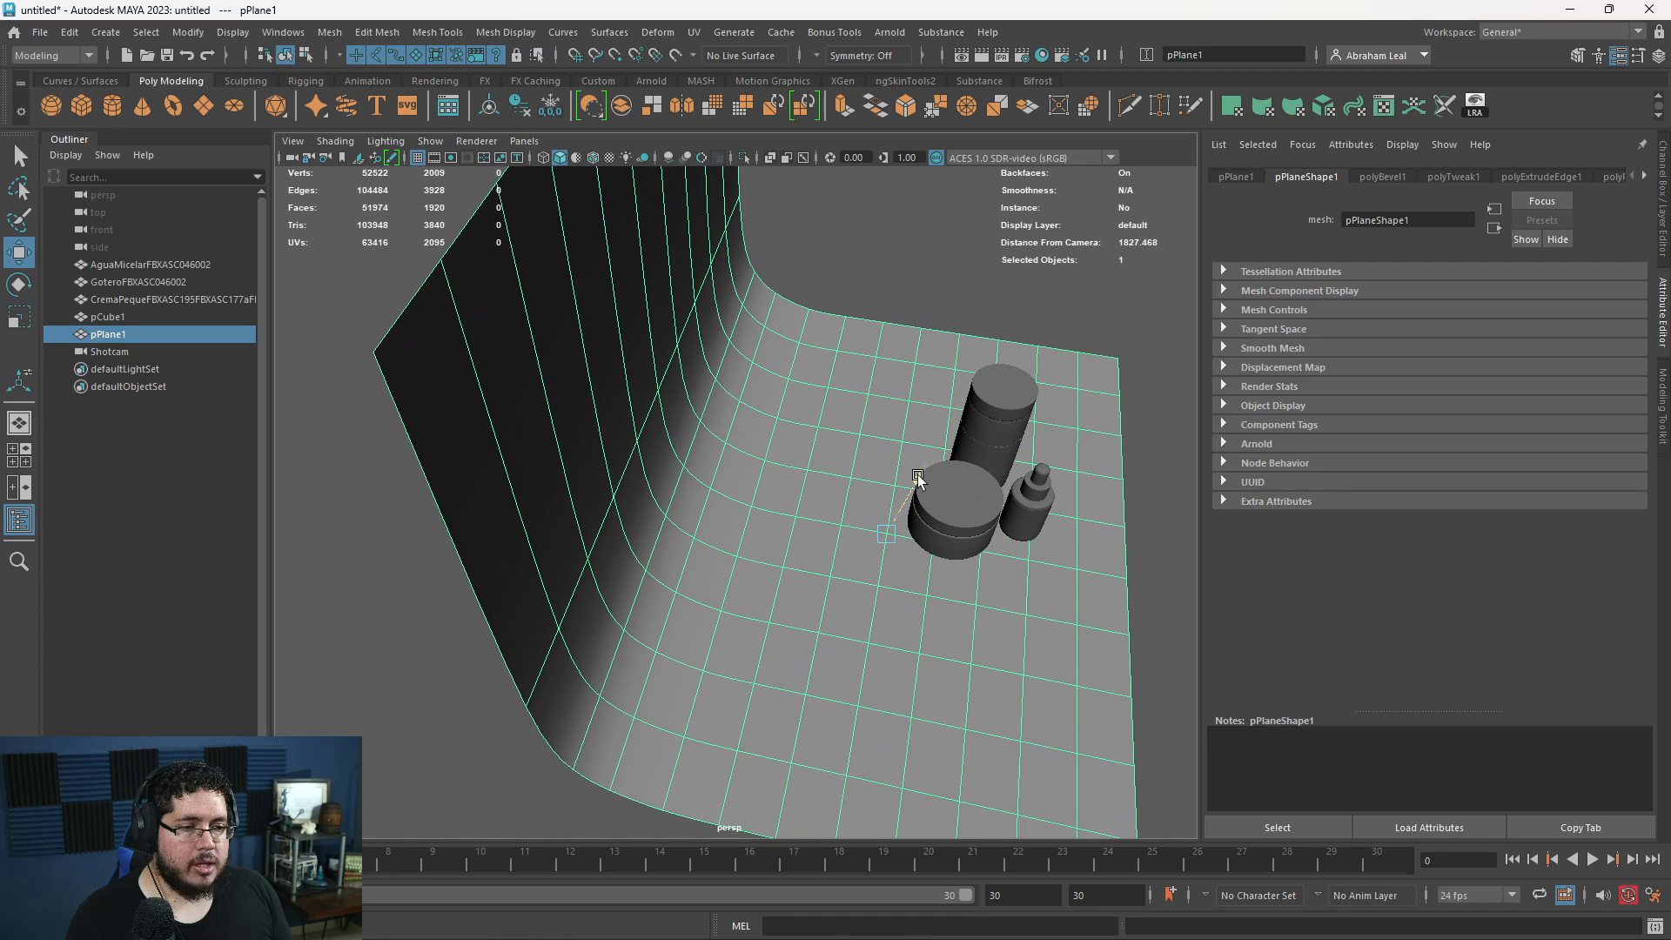
{"action": "left_click", "coordinate": [1145, 530]}
{"action": "left_click_drag", "start_coordinate": [1145, 530], "coordinate": [1042, 525], "text": "alt"}
- Look through Shotcam and scale the backdrop wider so its side edges fall outside the frame
{"action": "left_click", "coordinate": [110, 351]}
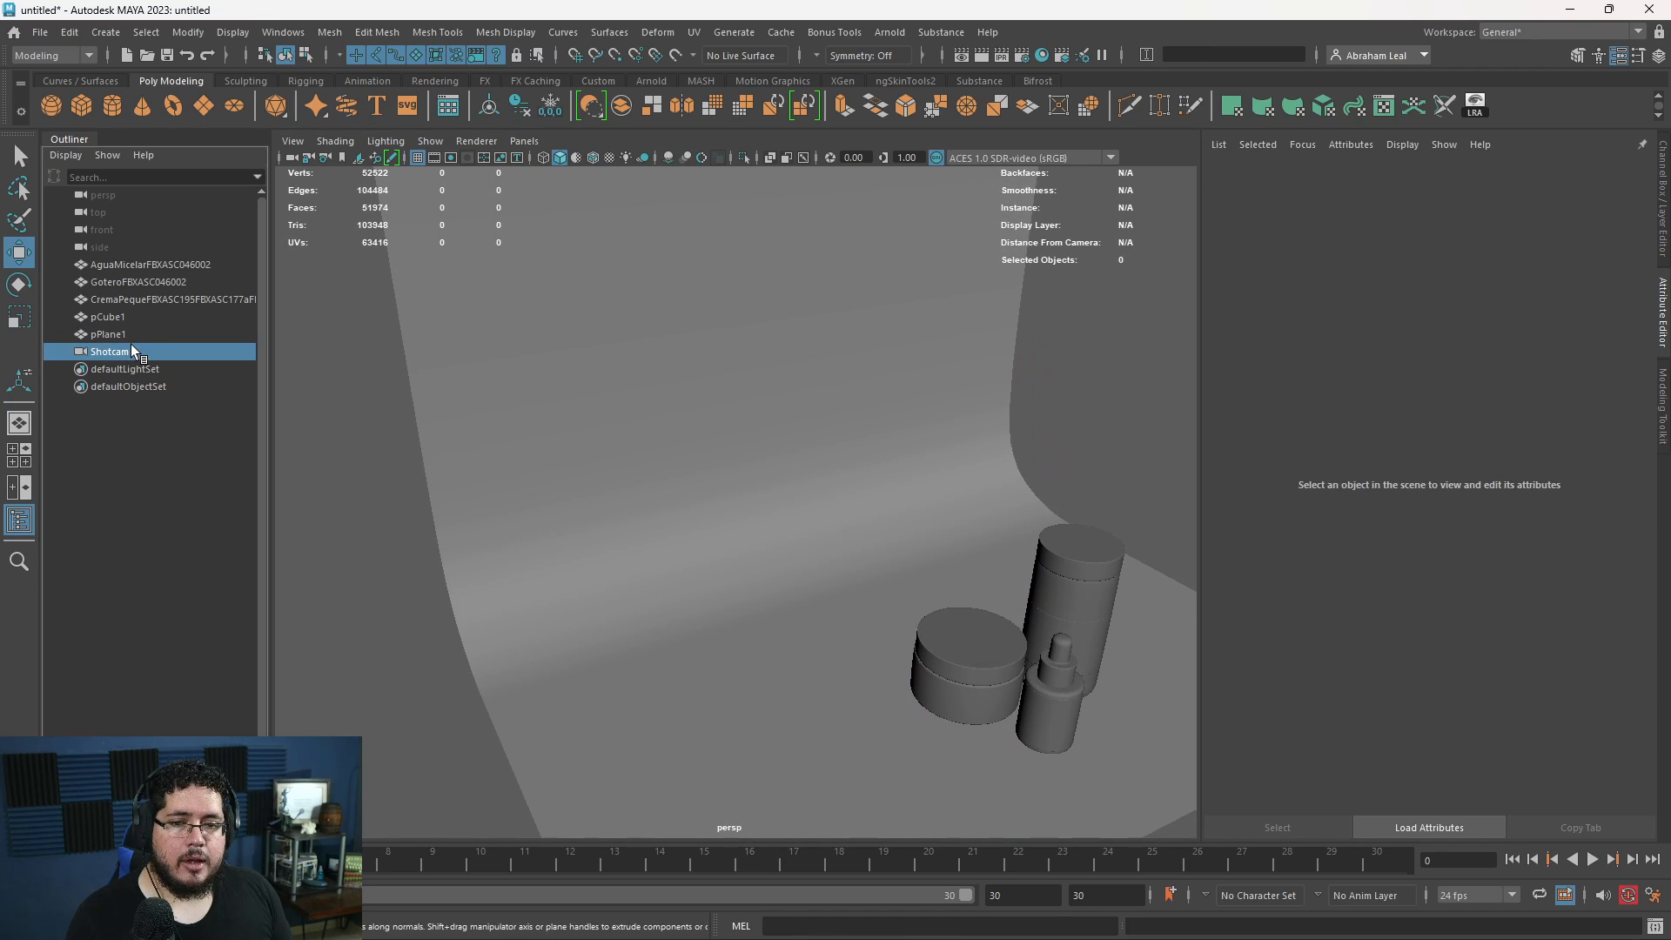
{"action": "left_click", "coordinate": [524, 140]}
{"action": "left_click", "coordinate": [561, 220]}
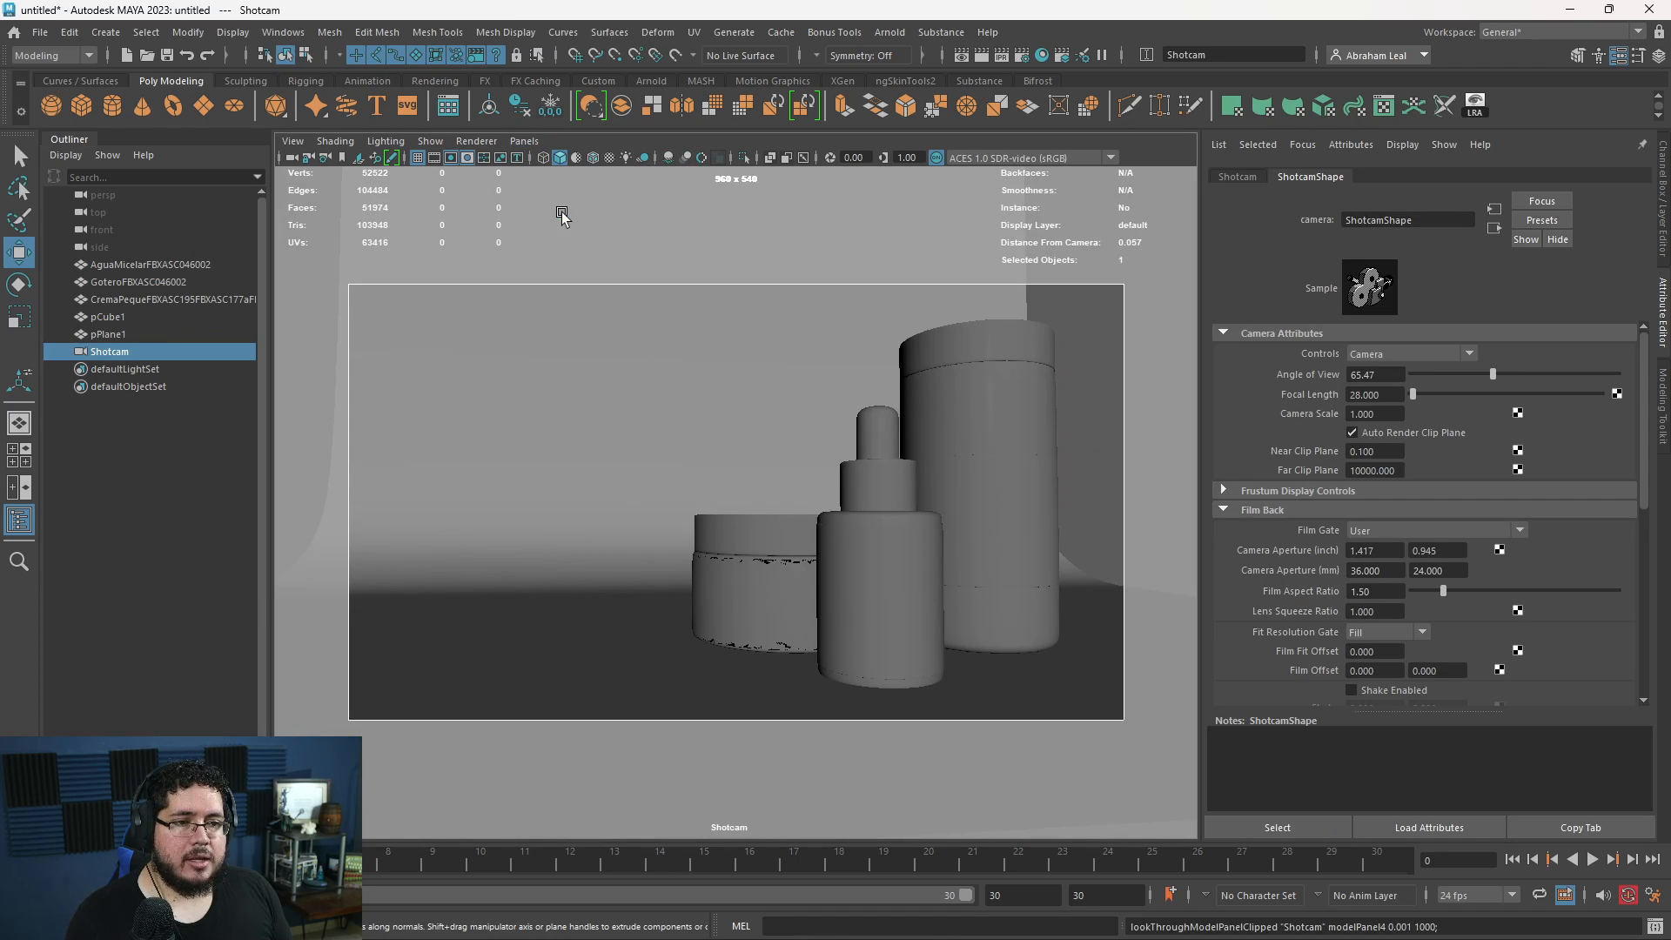
{"action": "left_click", "coordinate": [744, 412]}
{"action": "key", "text": "r"}
{"action": "left_click_drag", "start_coordinate": [802, 617], "coordinate": [851, 618]}
{"action": "key", "text": "w"}
{"action": "key", "text": "e"}
{"action": "key", "text": "w"}
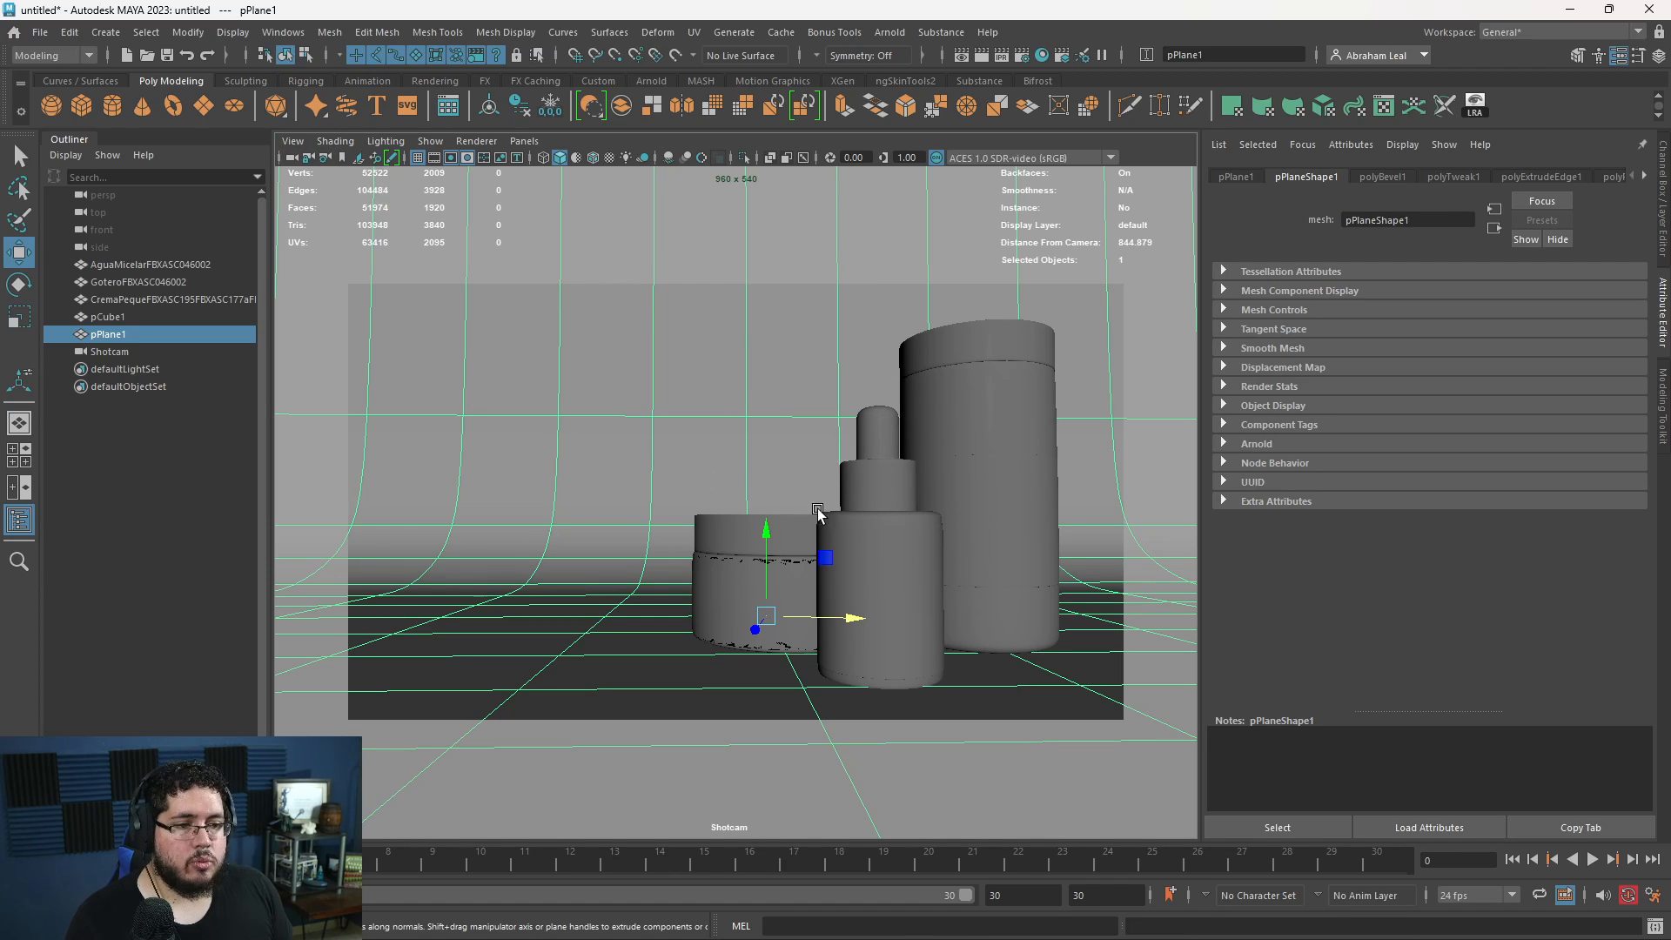
- Orbit Shotcam to a higher angle looking down on the three containers and bookmark the view
{"action": "left_click_drag", "start_coordinate": [897, 575], "coordinate": [880, 543], "text": "alt"}
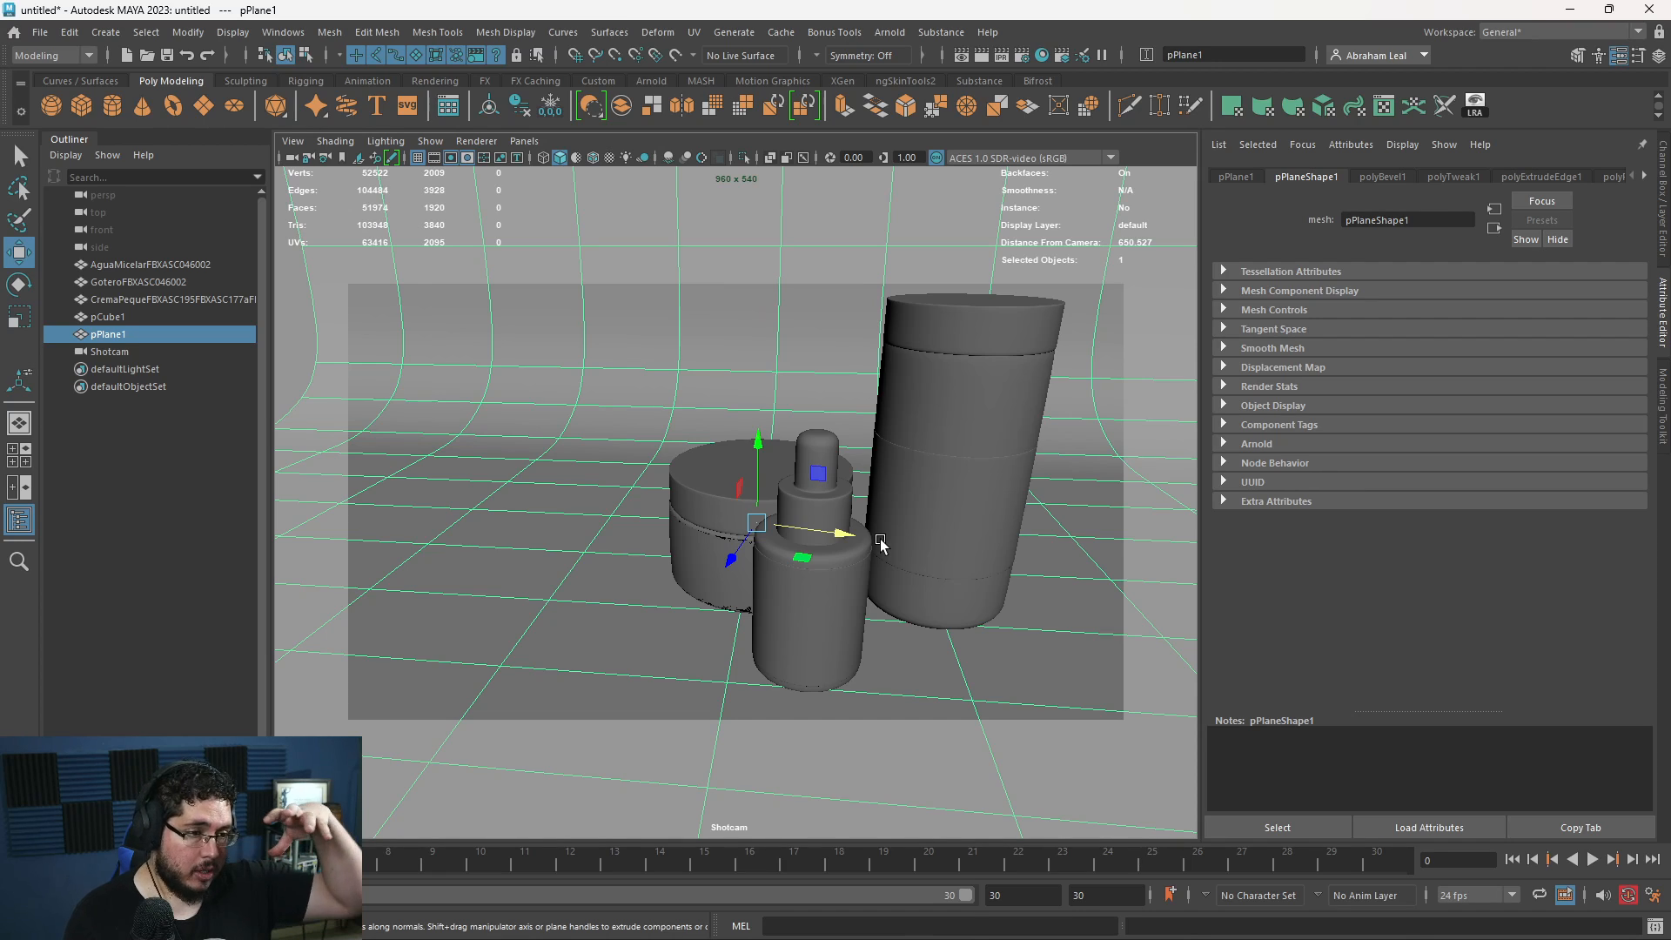
{"action": "left_click_drag", "start_coordinate": [765, 384], "coordinate": [757, 377], "text": "alt"}
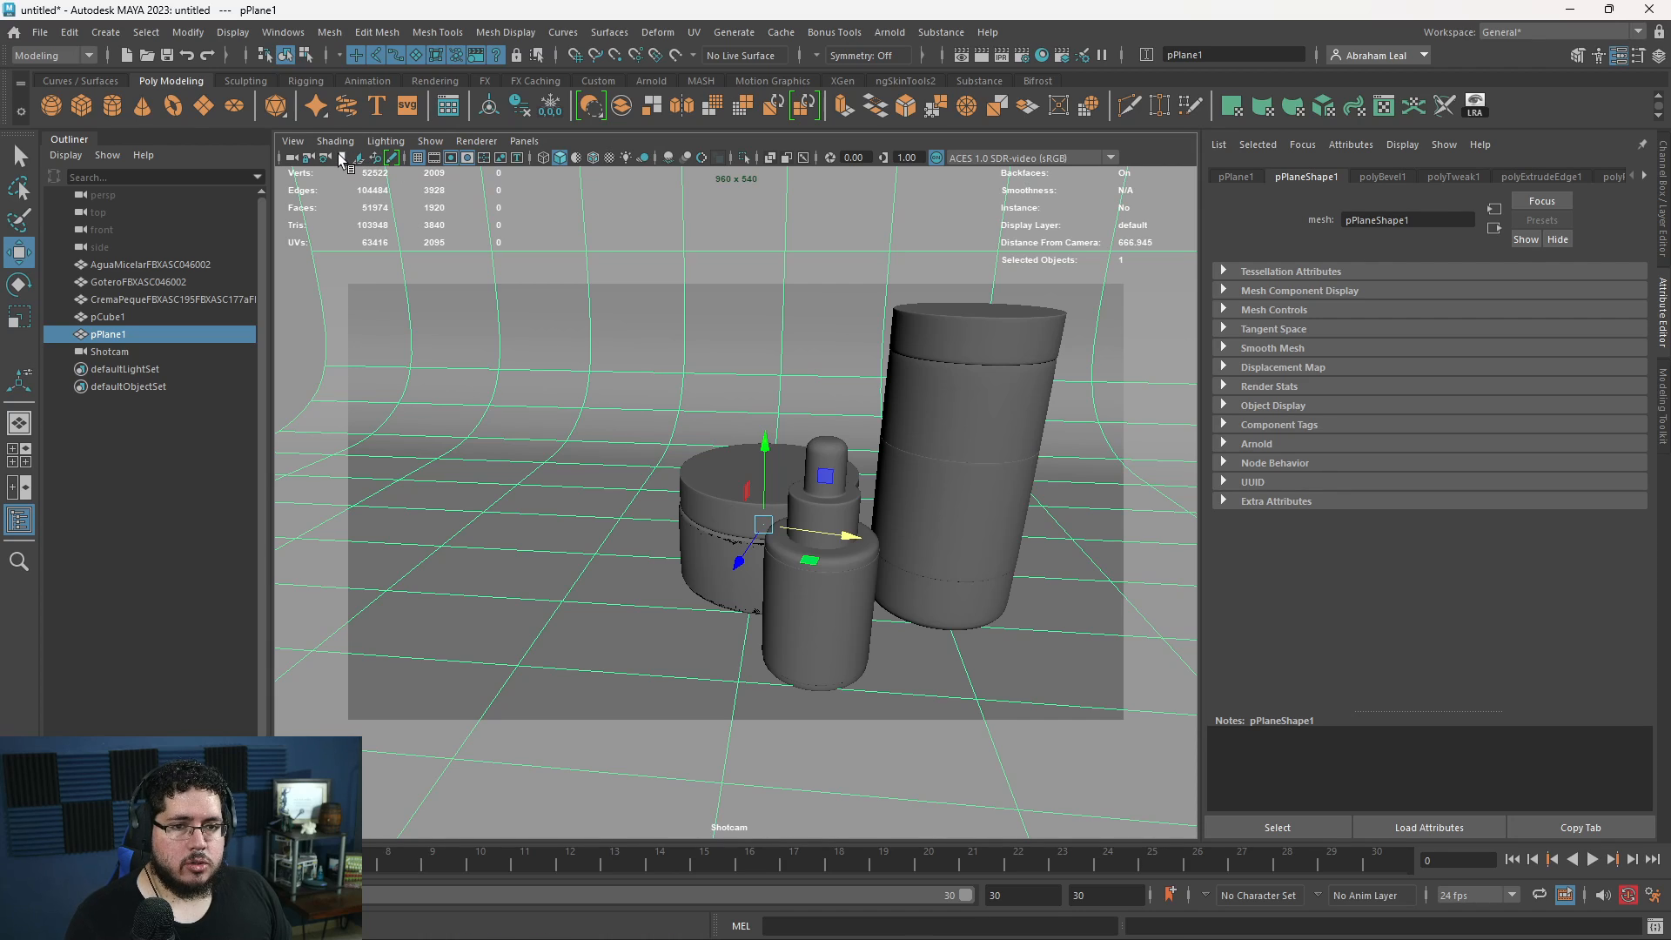
- Bookmark a low-angle Shotcam framing of the containers, with the backdrop rotated to face the camera
{"action": "mouse_move", "coordinate": [775, 491]}
{"action": "left_mouse_down", "text": "alt"}
{"action": "mouse_move", "coordinate": [805, 453]}
{"action": "mouse_move", "coordinate": [832, 497]}
{"action": "mouse_move", "coordinate": [799, 483]}
{"action": "left_mouse_up", "text": "alt"}
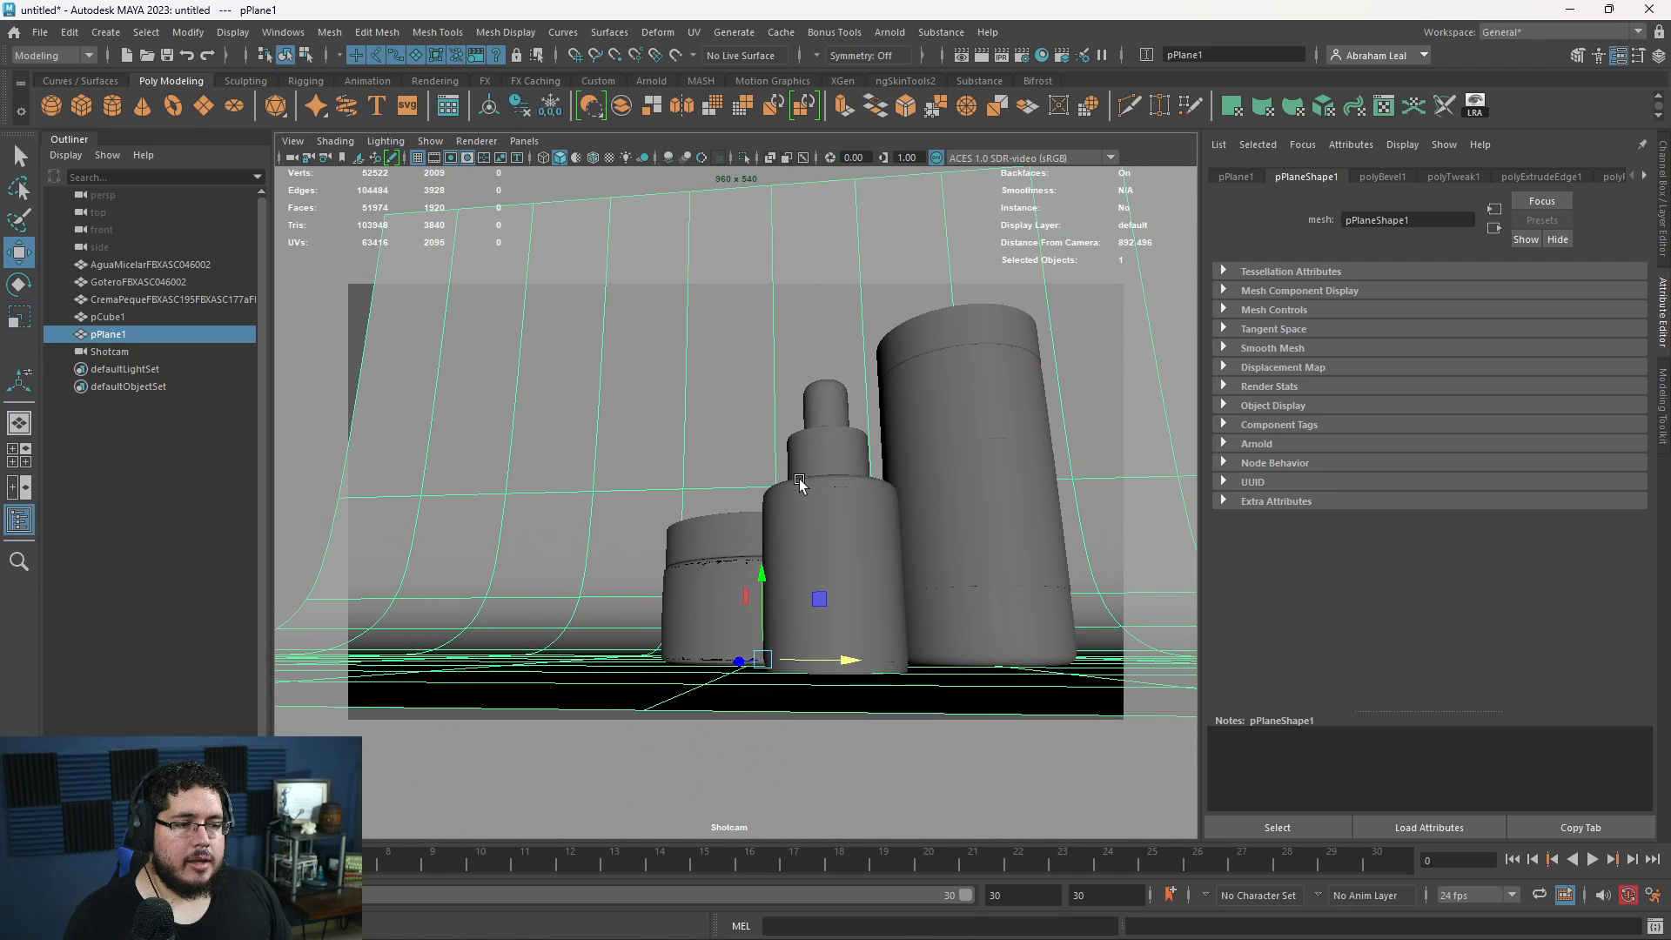
{"action": "key", "text": "r"}
{"action": "key", "text": "e"}
{"action": "left_click_drag", "start_coordinate": [842, 658], "coordinate": [808, 657]}
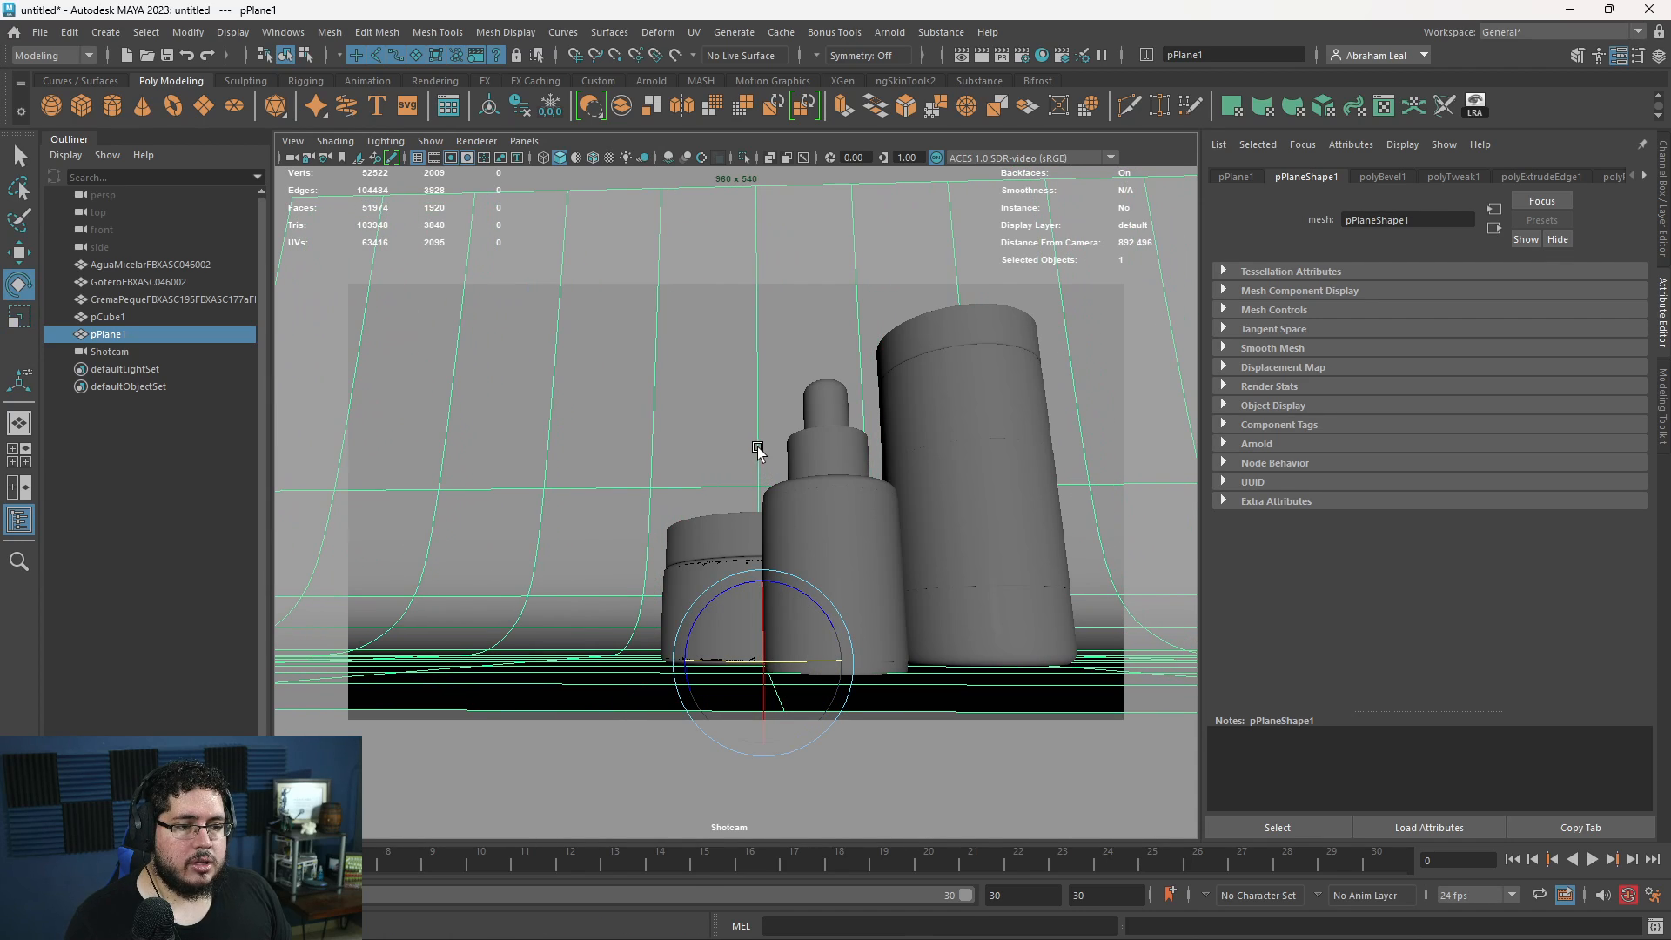
{"action": "left_click_drag", "start_coordinate": [757, 446], "coordinate": [806, 391], "text": "alt"}
{"action": "middle_click_drag", "start_coordinate": [632, 347], "coordinate": [641, 364], "text": "alt"}
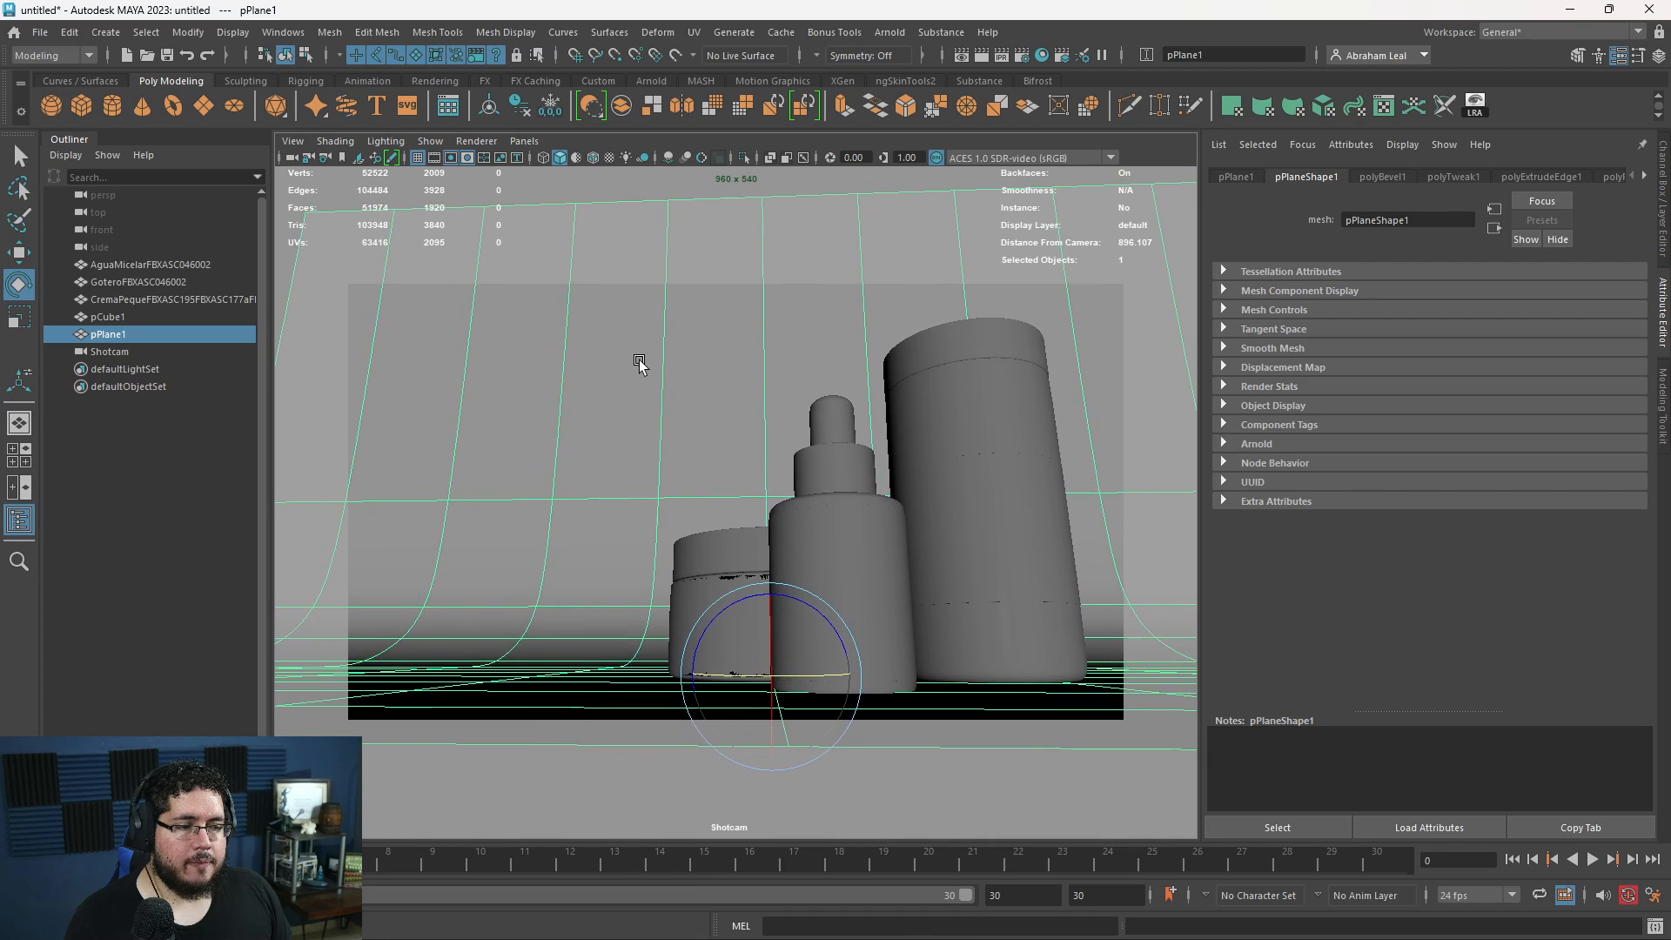
- Compare the bookmarked Shotcam compositions by recalling cameraView1, cameraView2 and cameraView3 in turn
{"action": "left_click", "coordinate": [293, 141]}
{"action": "mouse_move", "coordinate": [398, 451]}
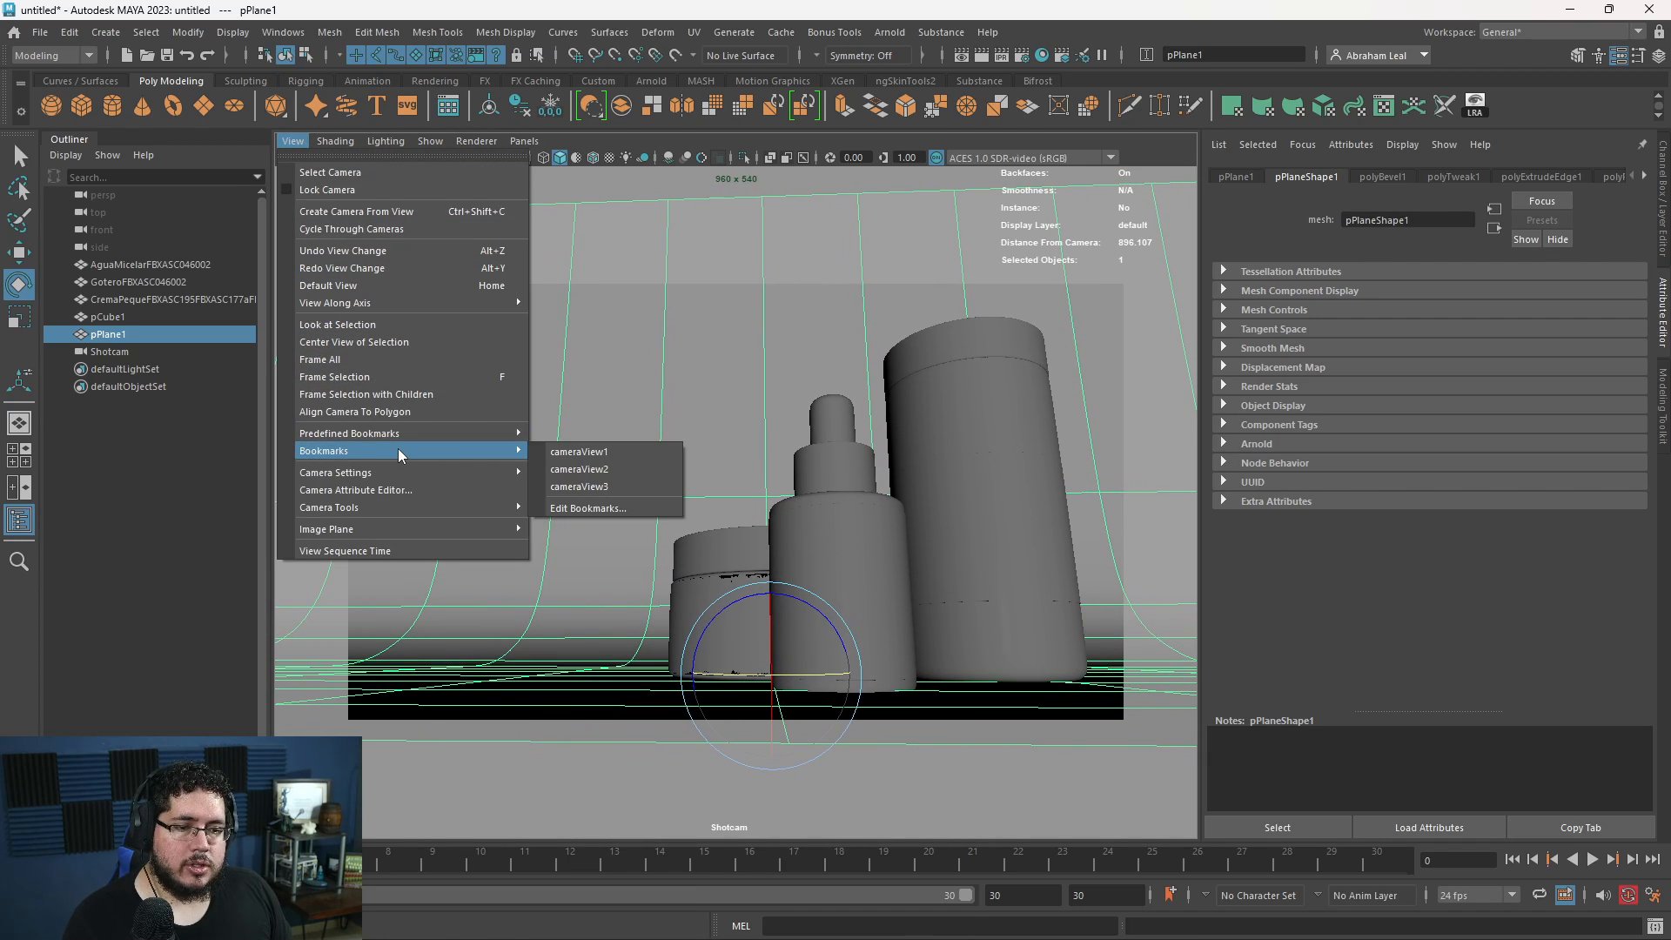
{"action": "left_click", "coordinate": [576, 452]}
{"action": "left_click", "coordinate": [292, 141]}
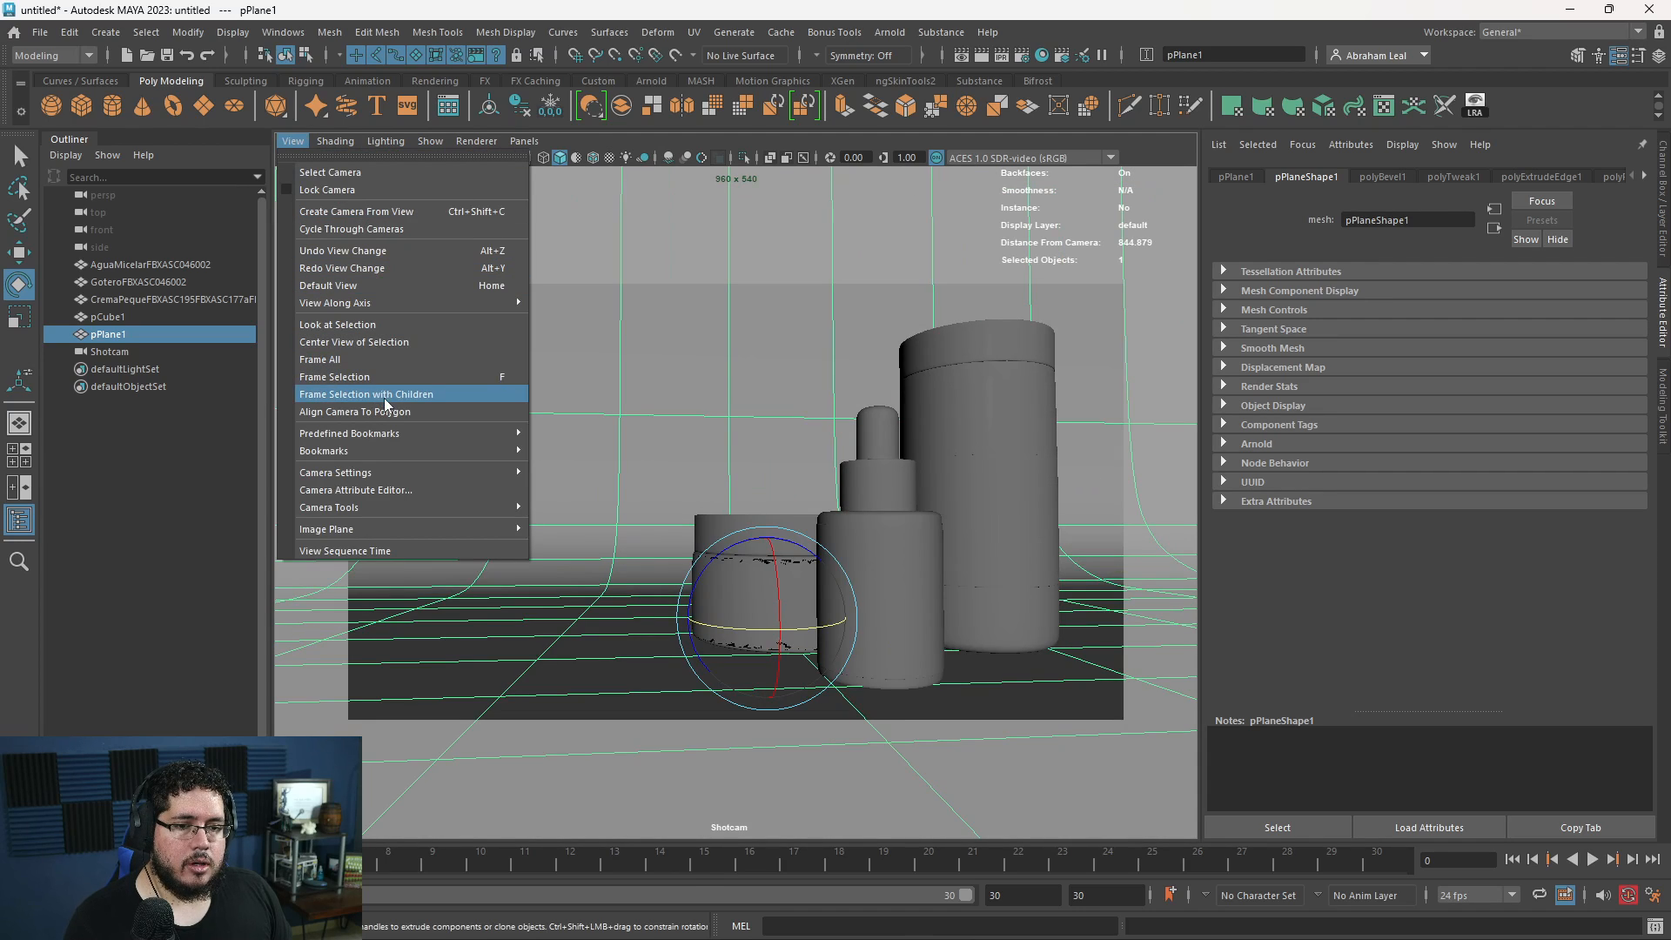
{"action": "mouse_move", "coordinate": [403, 452]}
{"action": "left_click", "coordinate": [613, 471]}
{"action": "left_click", "coordinate": [292, 141]}
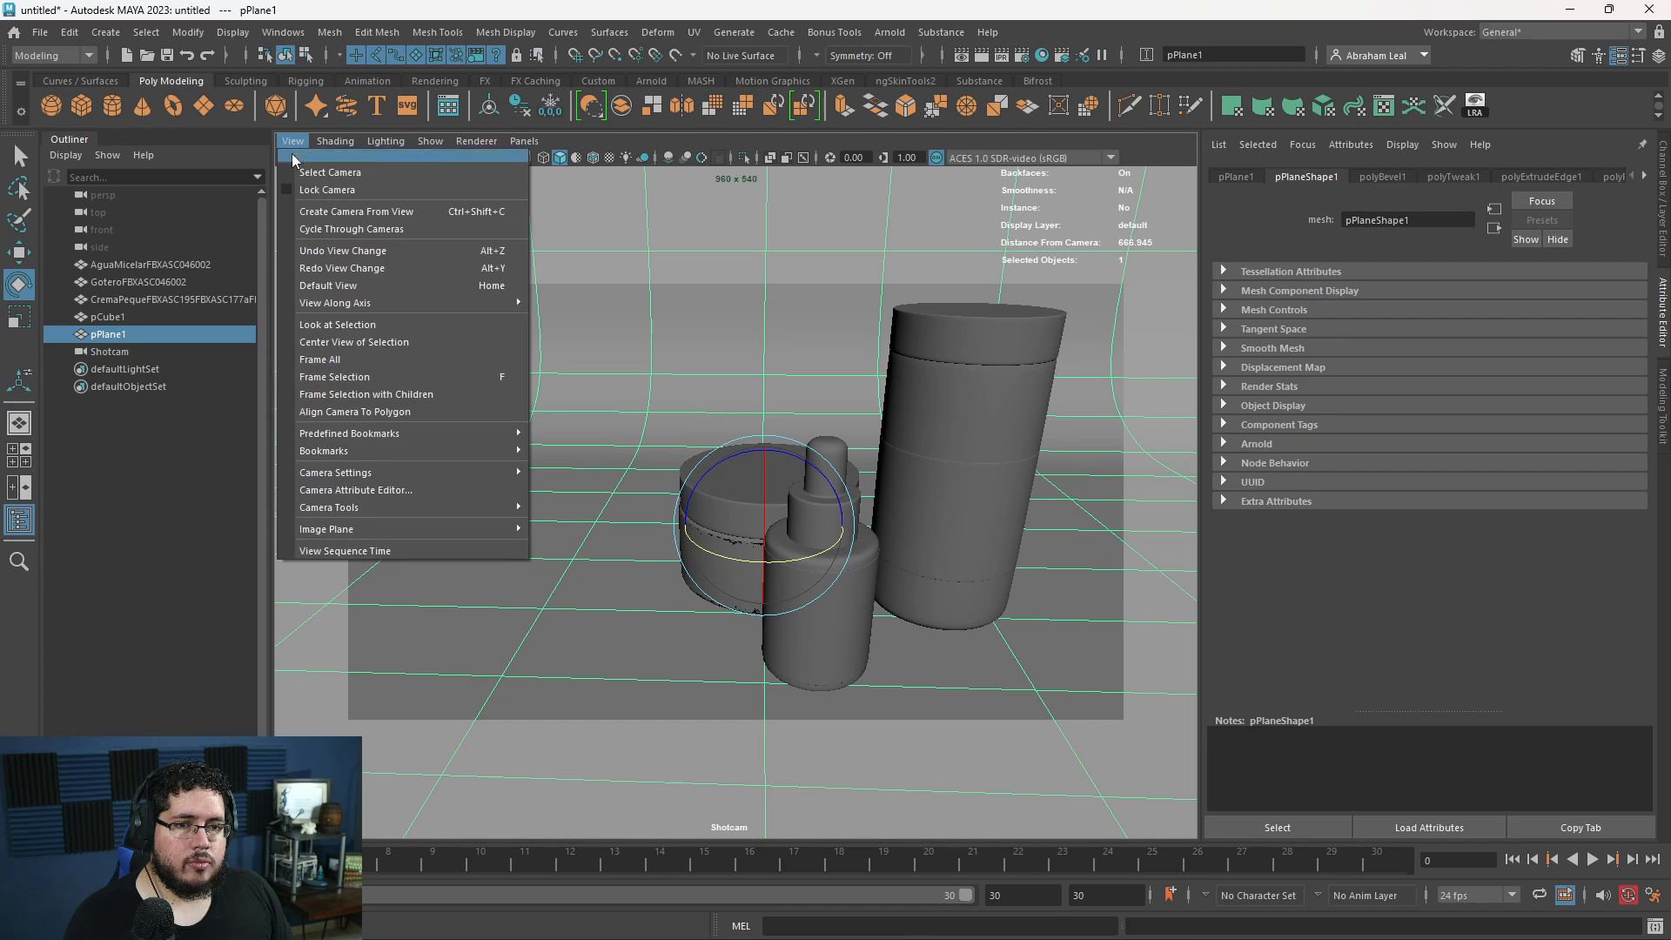
{"action": "mouse_move", "coordinate": [402, 450]}
{"action": "left_click", "coordinate": [574, 487]}
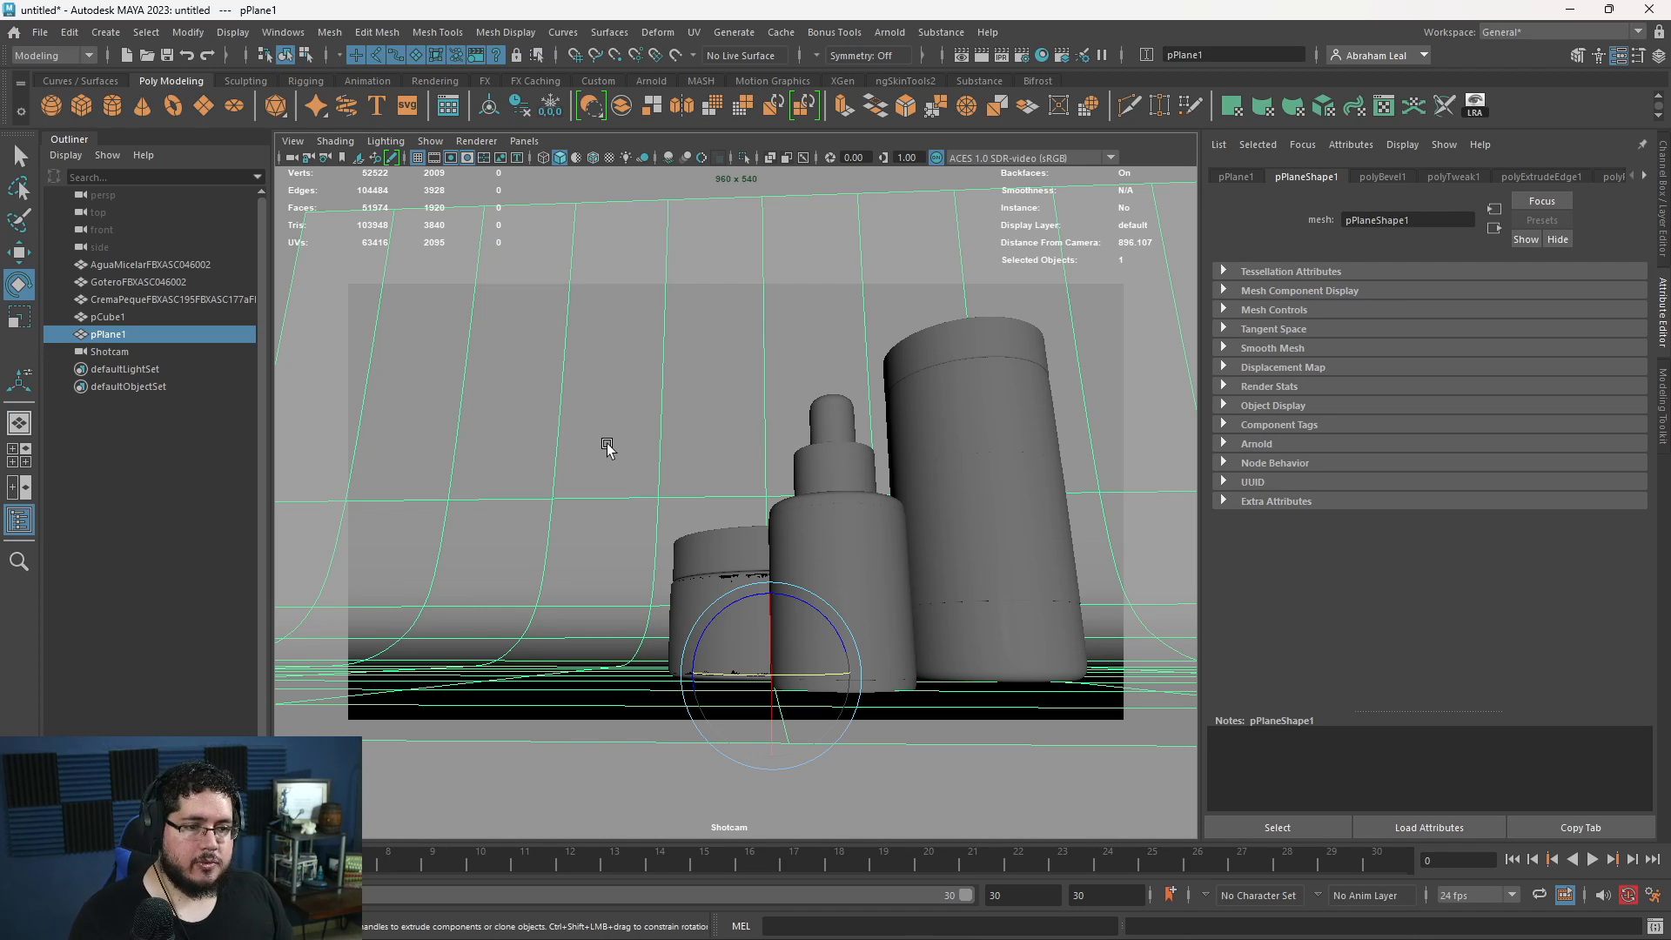
- Recall the cameraView2 bookmark once more and return Shotcam to the low-angle cameraView3
{"action": "key", "text": "space"}
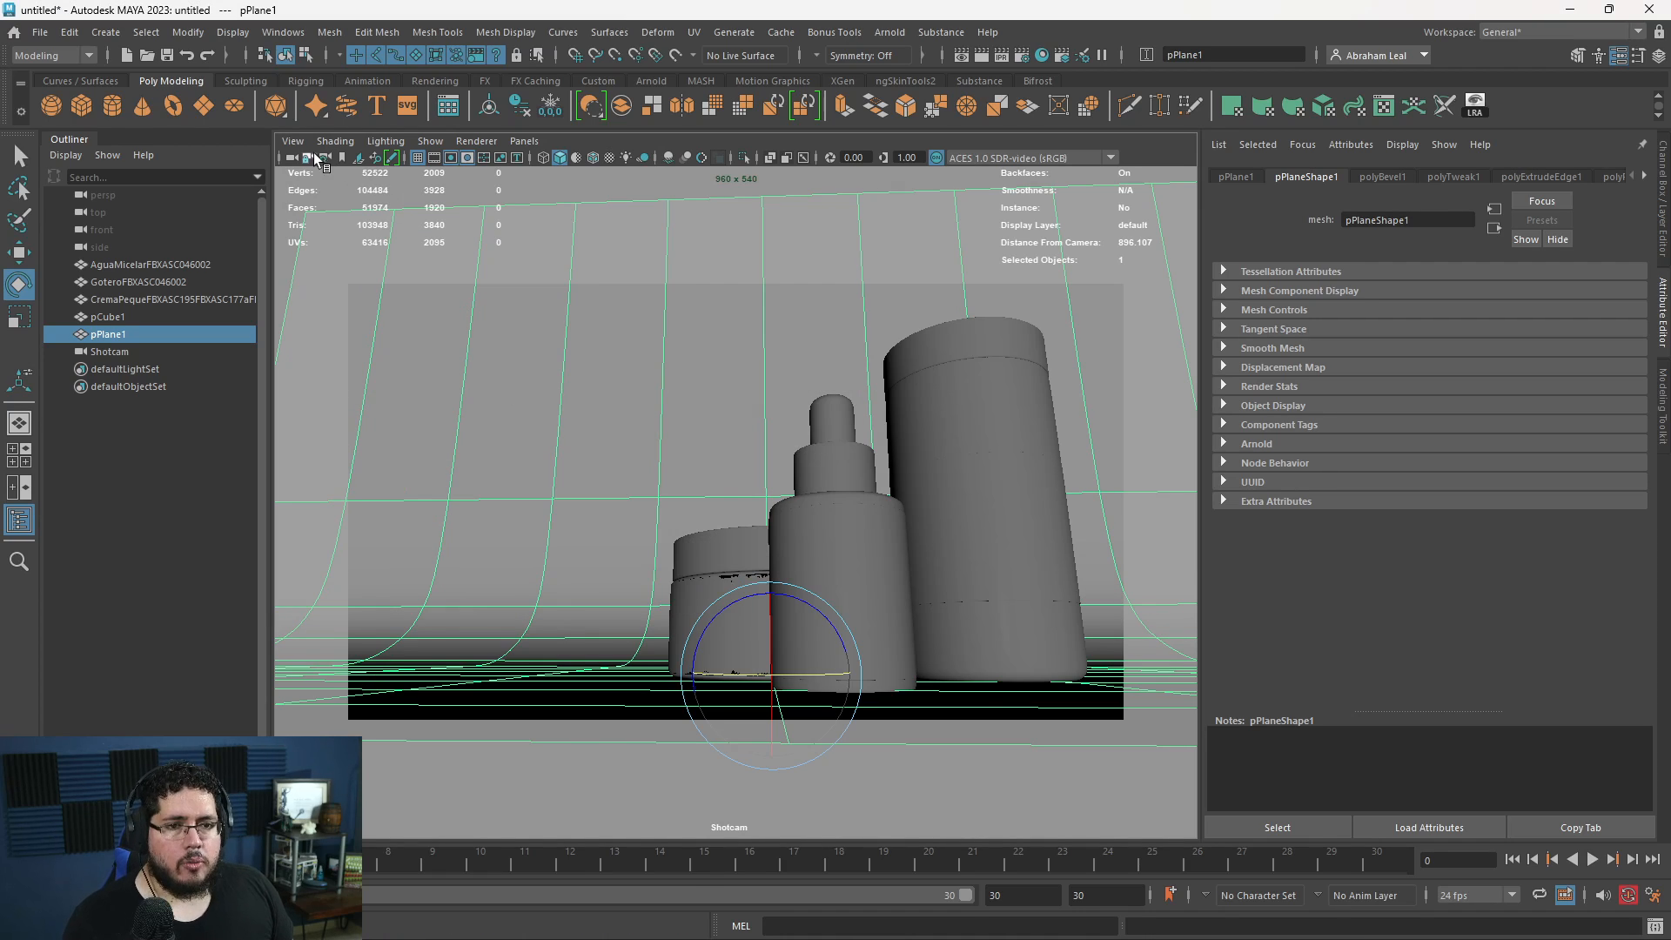
{"action": "left_click", "coordinate": [293, 141]}
{"action": "mouse_move", "coordinate": [455, 452]}
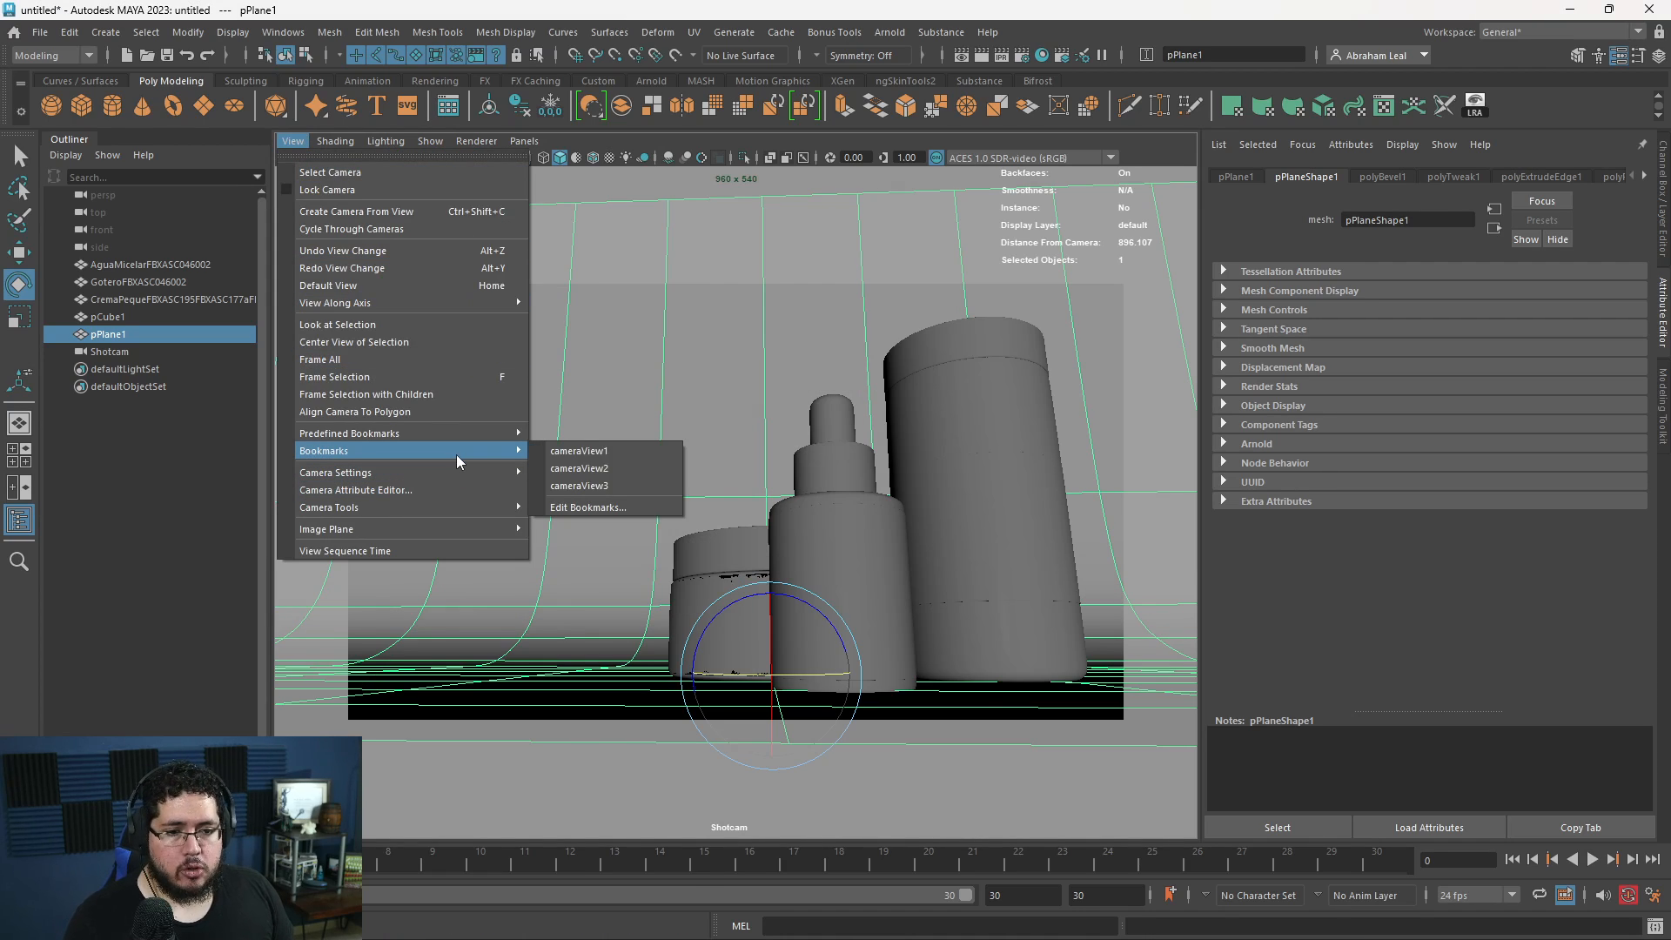
{"action": "left_click", "coordinate": [583, 461]}
{"action": "left_click", "coordinate": [293, 148]}
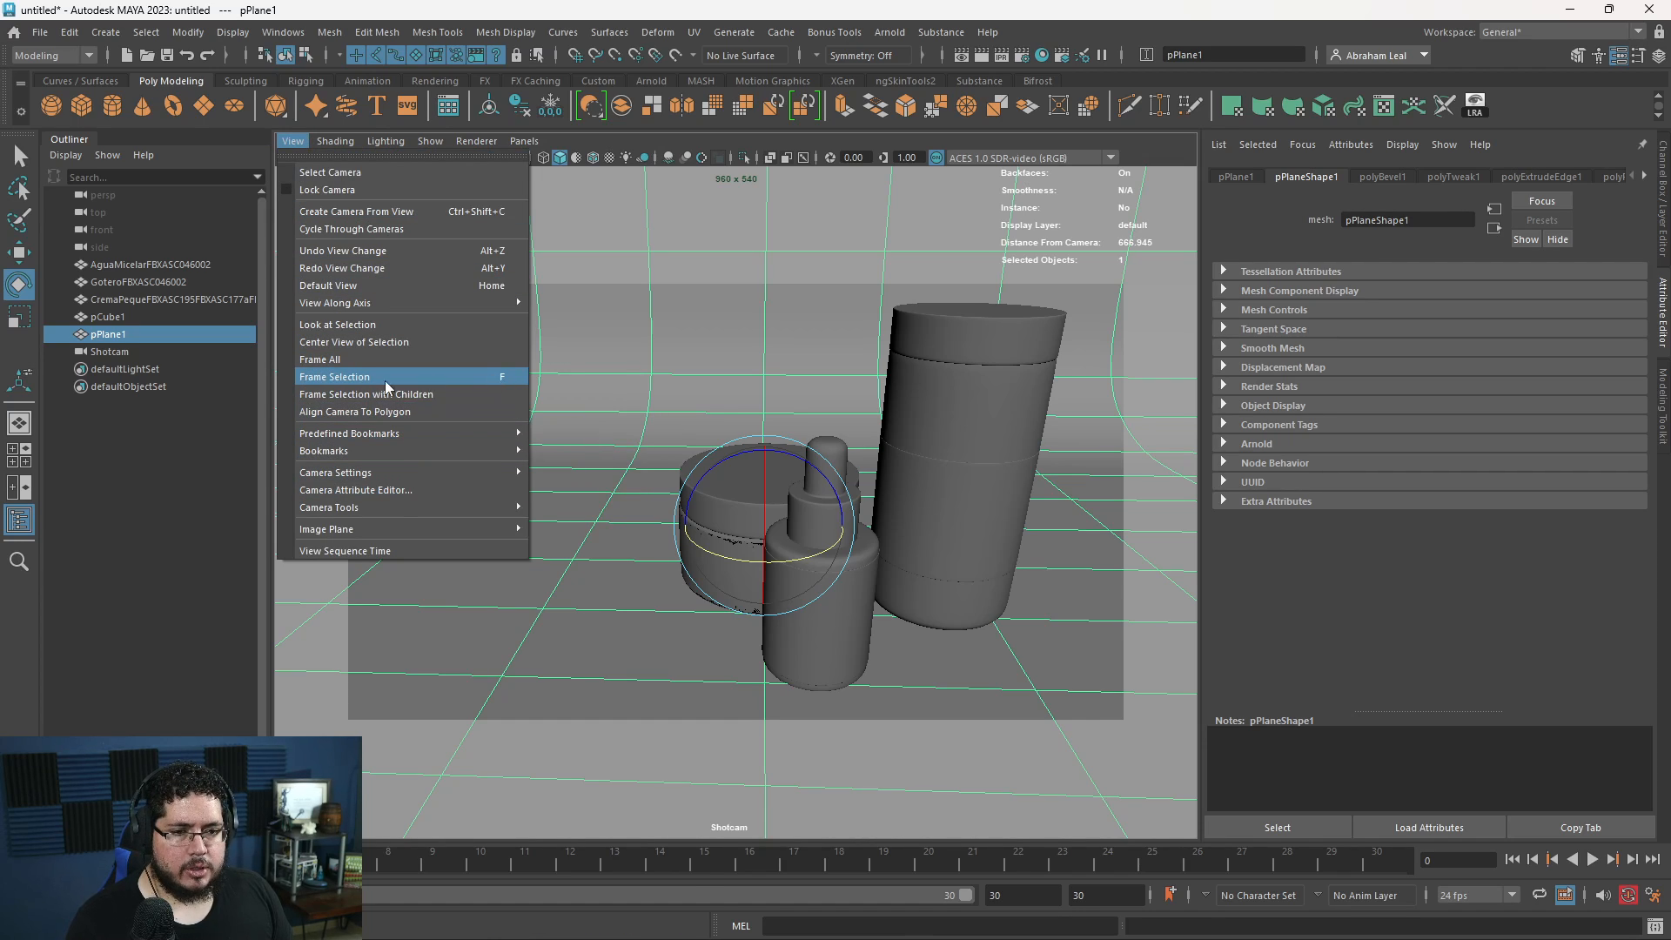
{"action": "mouse_move", "coordinate": [499, 452]}
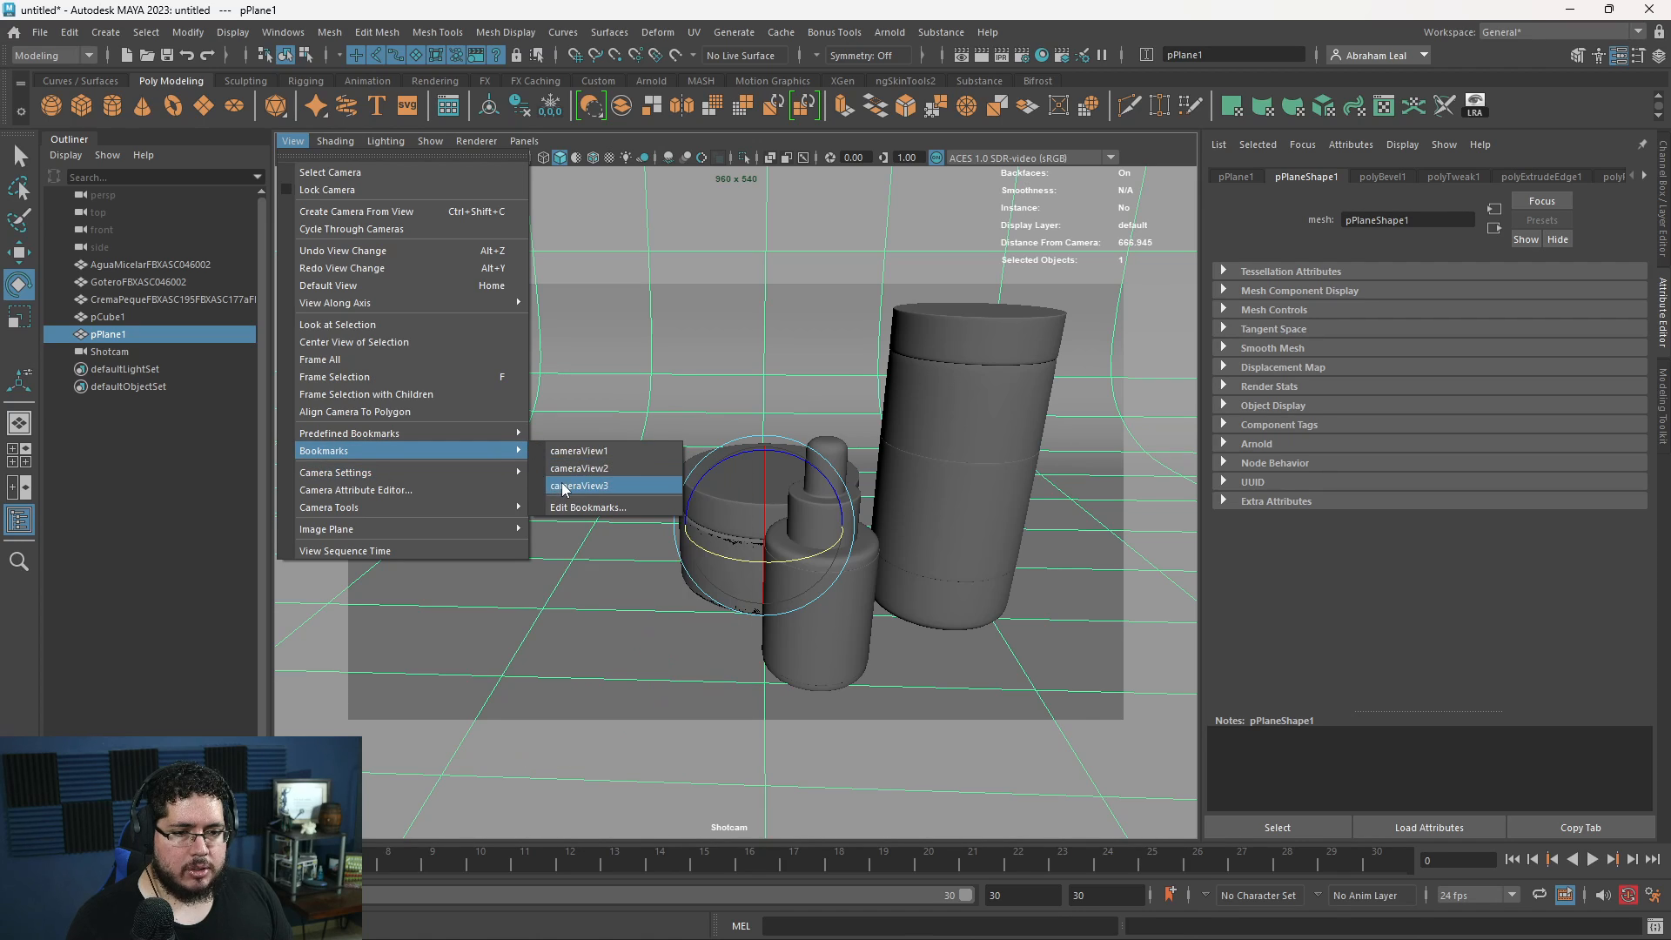
{"action": "left_click", "coordinate": [563, 487]}
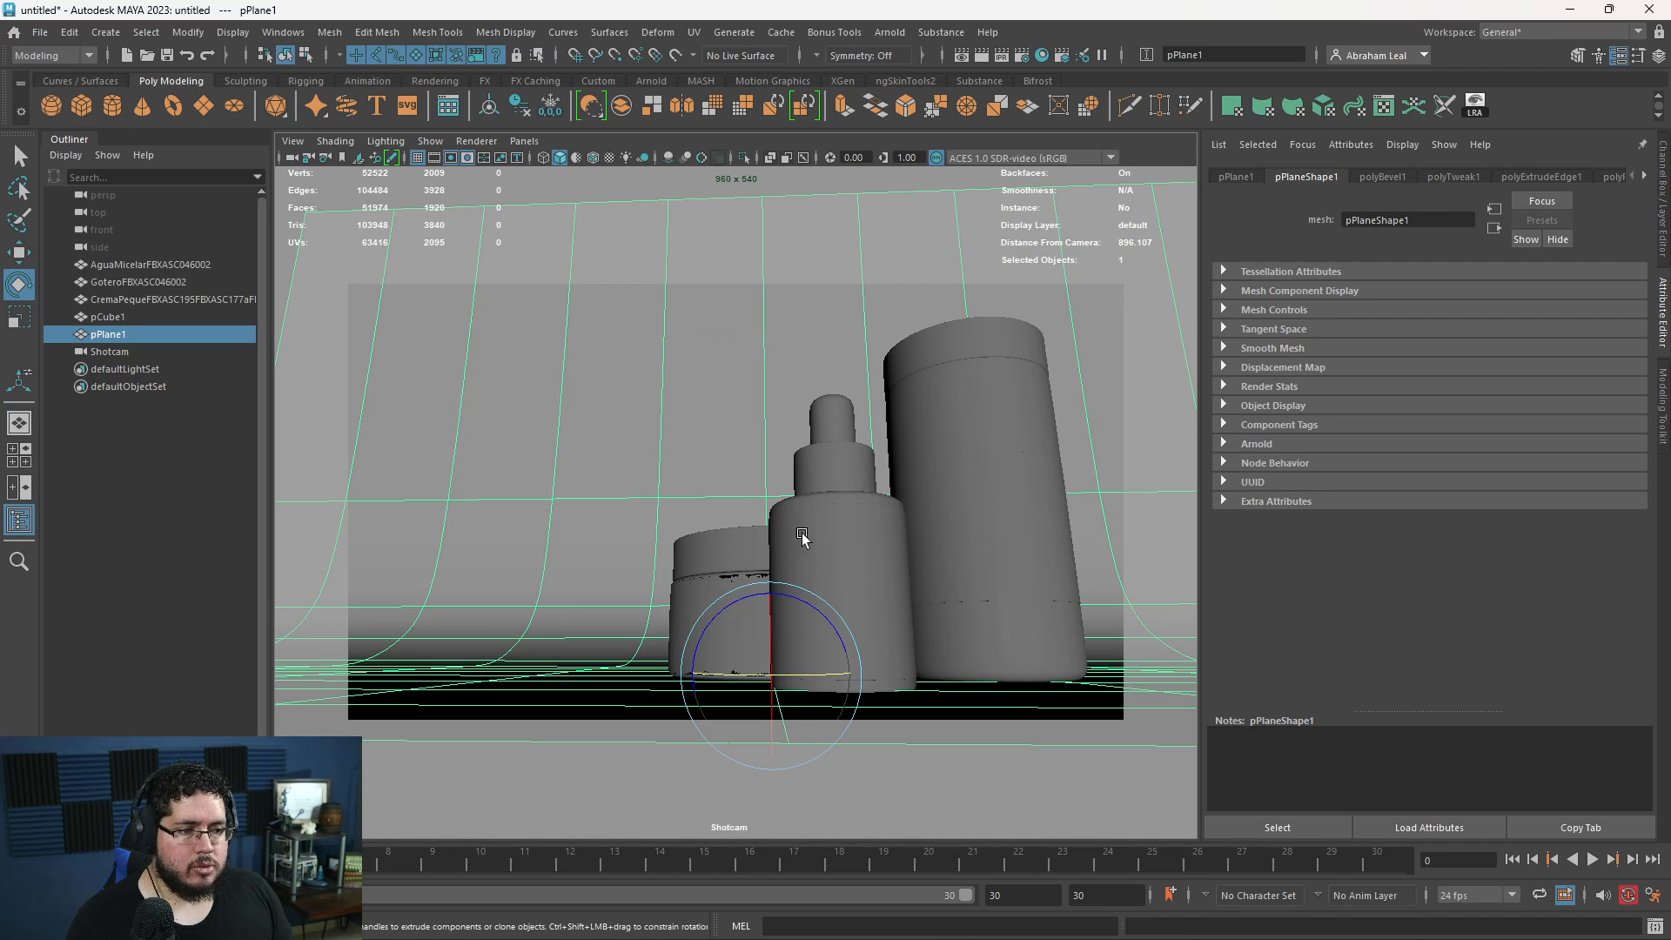
{"action": "left_click", "coordinate": [880, 588]}
{"action": "left_click", "coordinate": [932, 485]}
{"action": "left_click", "coordinate": [883, 527]}
{"action": "key", "text": "q"}
{"action": "left_click", "coordinate": [974, 526]}
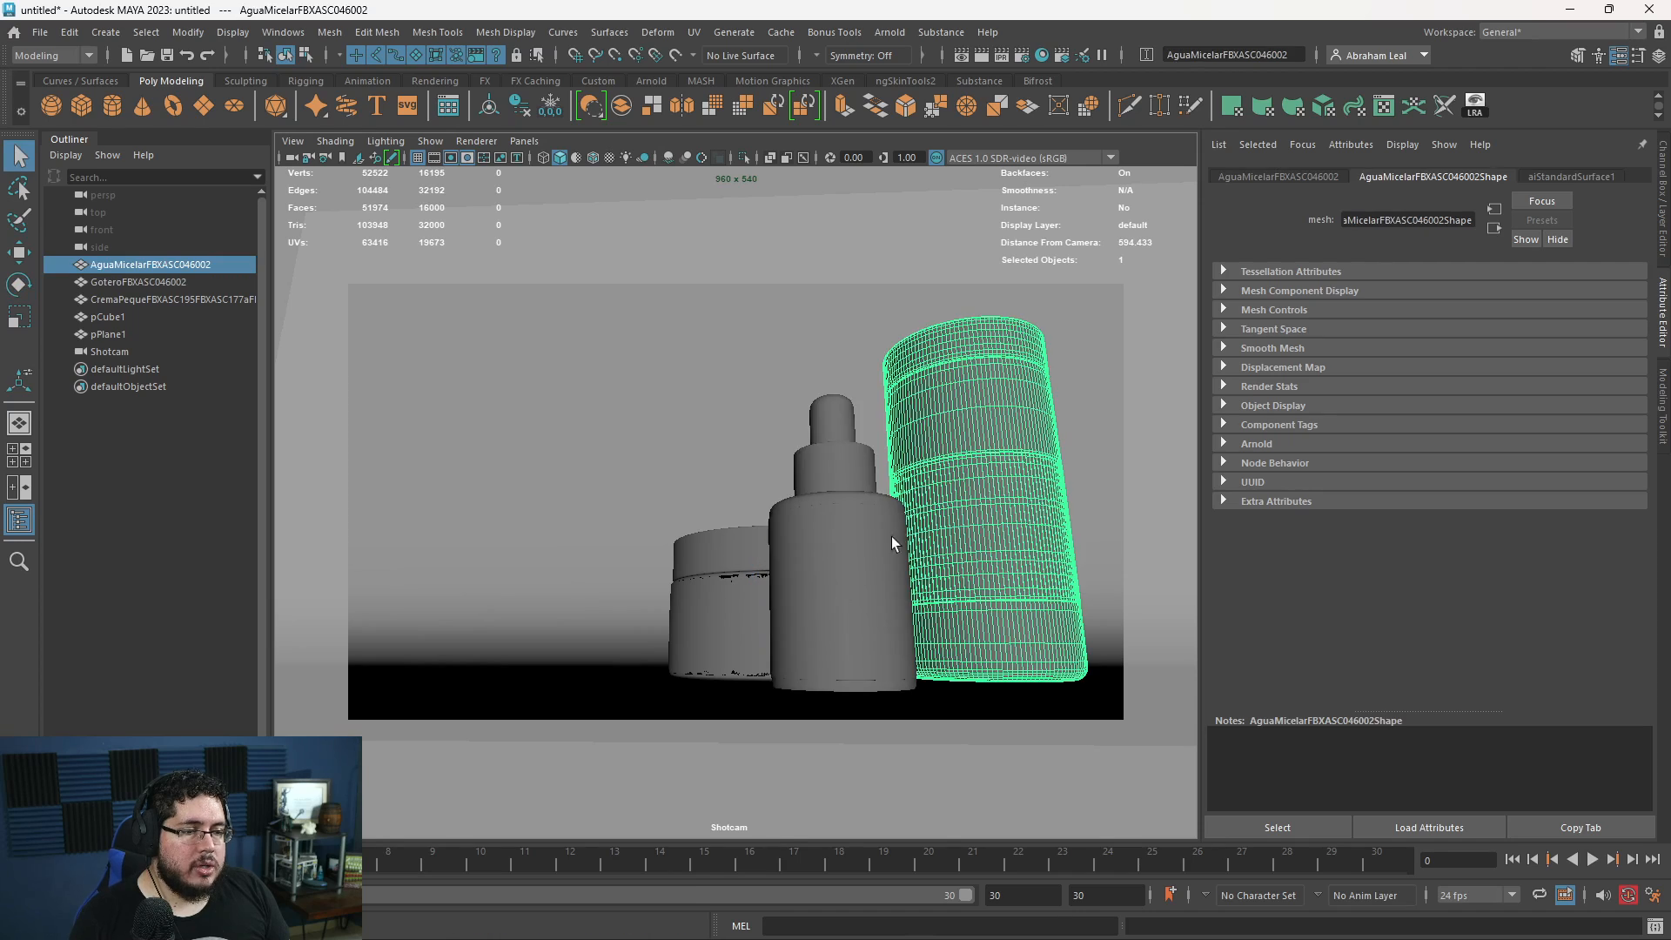
{"action": "left_click", "coordinate": [891, 536]}
{"action": "left_click", "coordinate": [968, 524]}
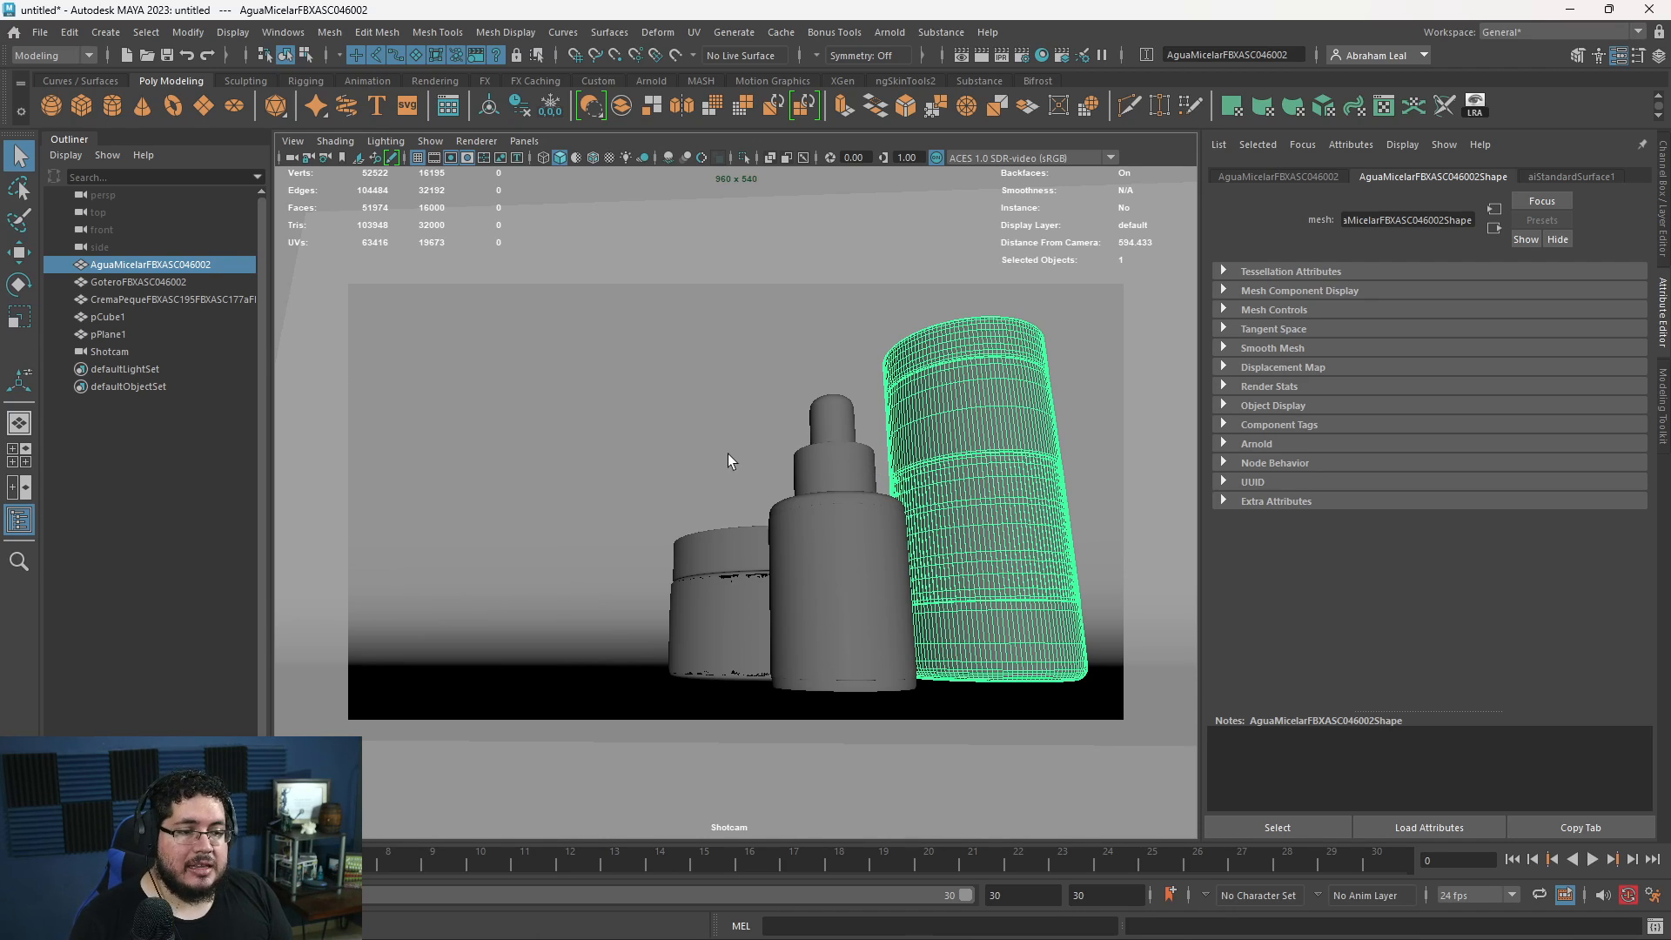
- Move the dropper bottle to the right so it overlaps the tall container more and reveals more cream jar
{"action": "left_click", "coordinate": [847, 598]}
{"action": "key", "text": "w"}
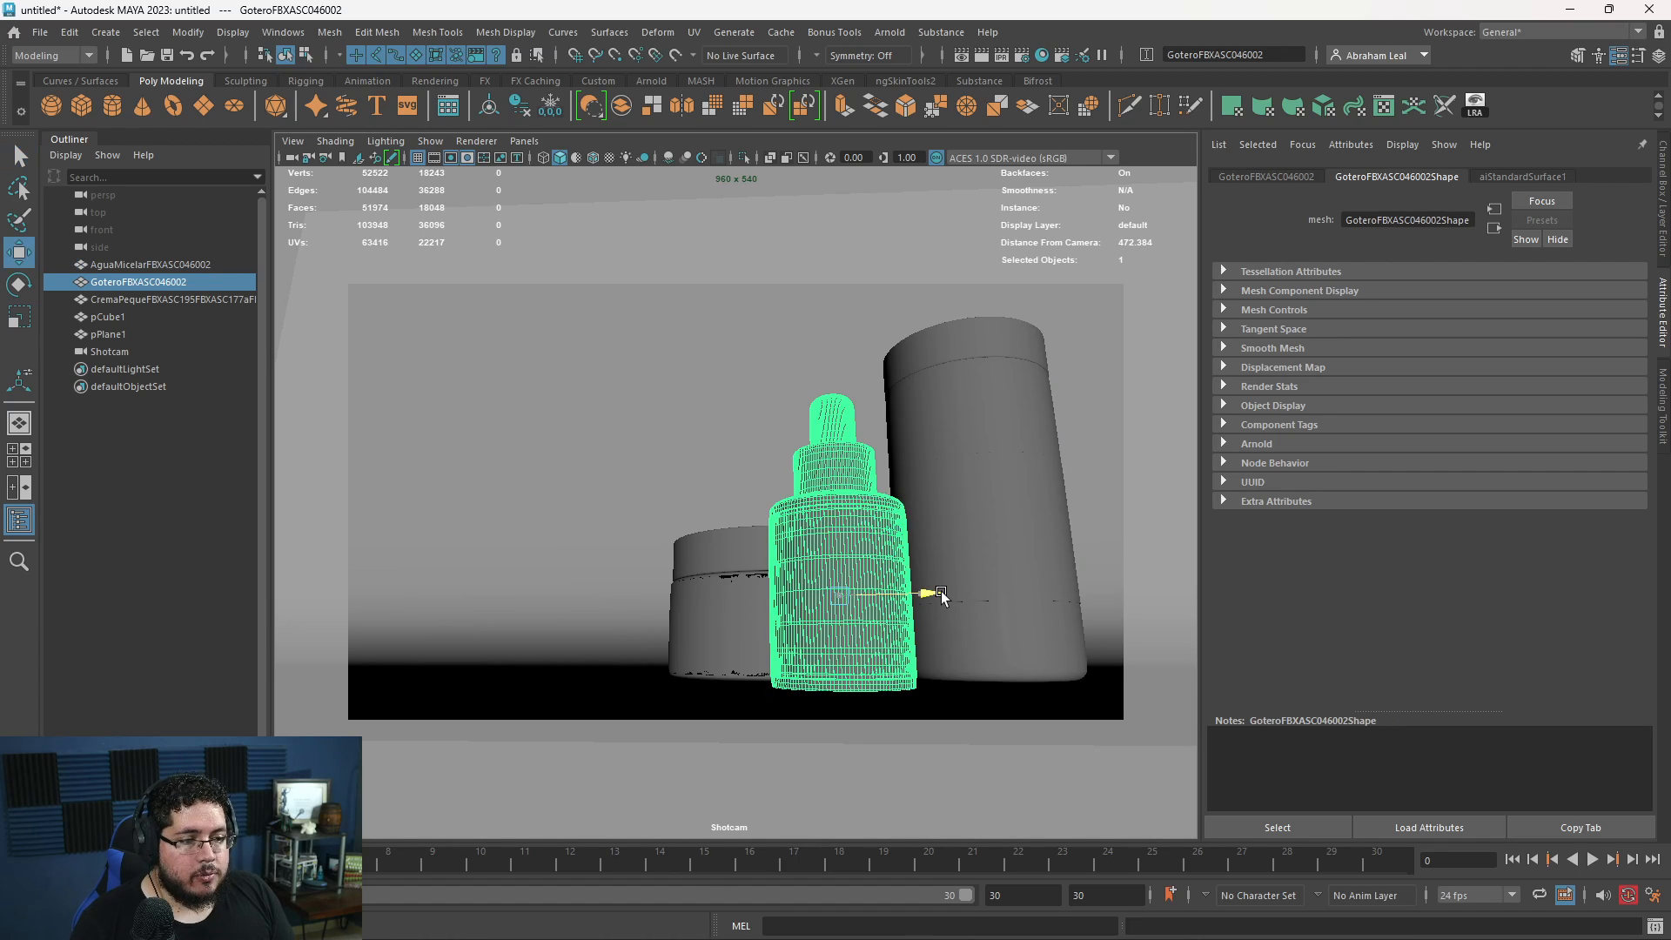
{"action": "left_click_drag", "start_coordinate": [940, 591], "coordinate": [992, 596]}
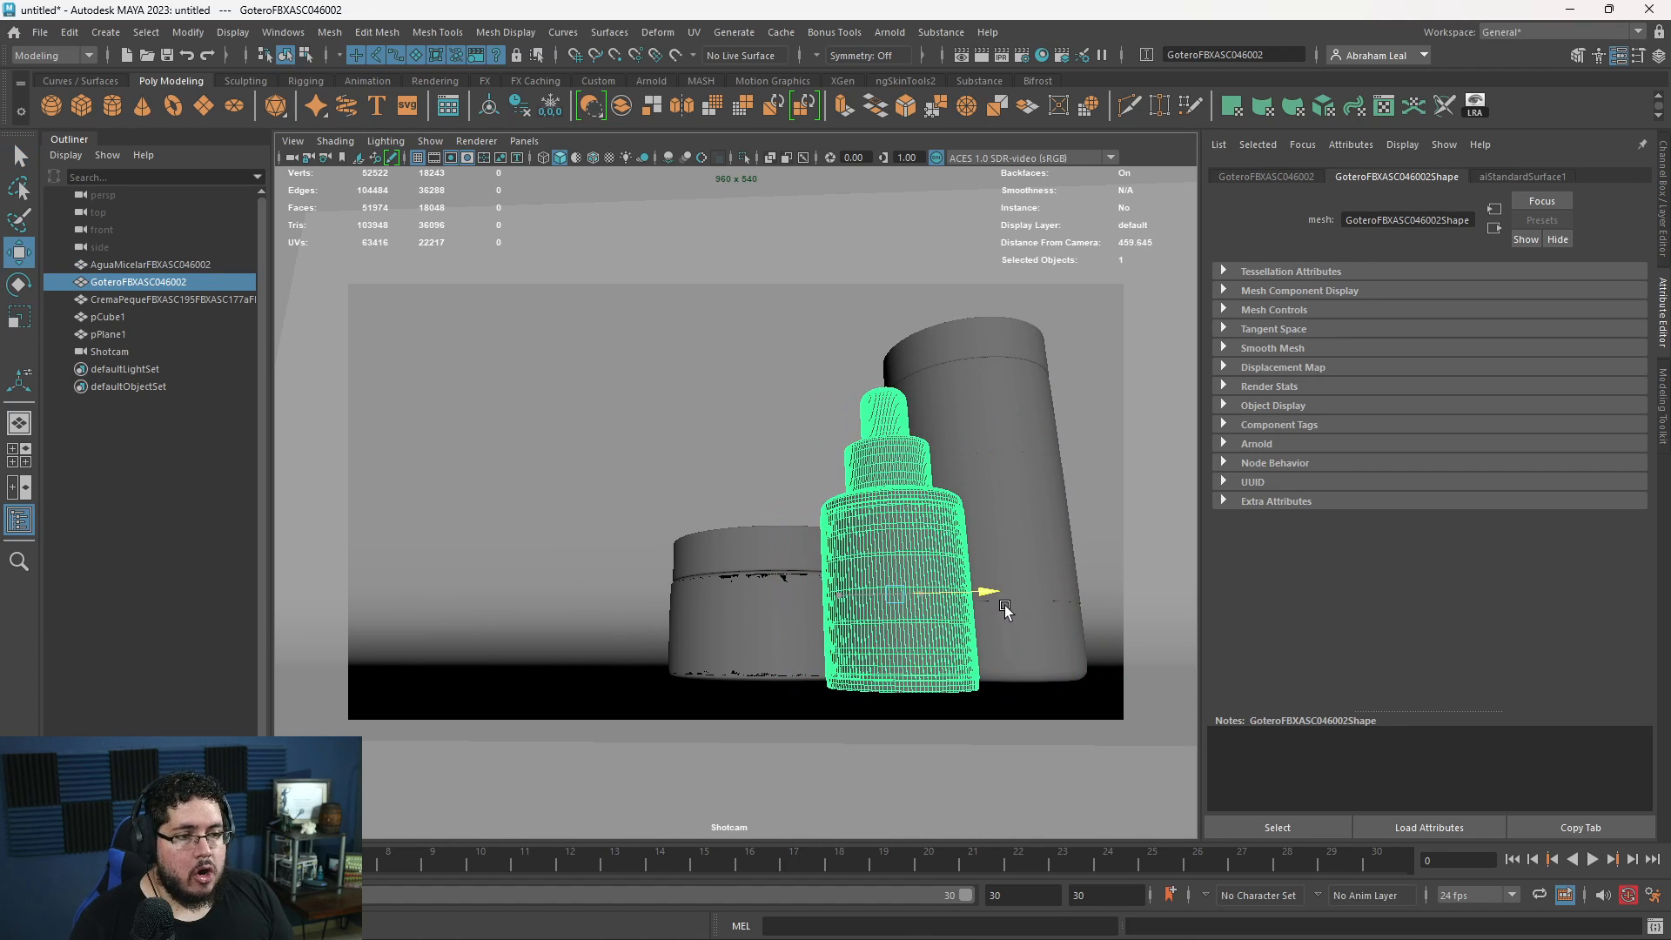
- Nudge the tall container slightly left in the Shotcam view, closer to the dropper bottle
{"action": "left_click", "coordinate": [679, 429]}
{"action": "left_click", "coordinate": [979, 485]}
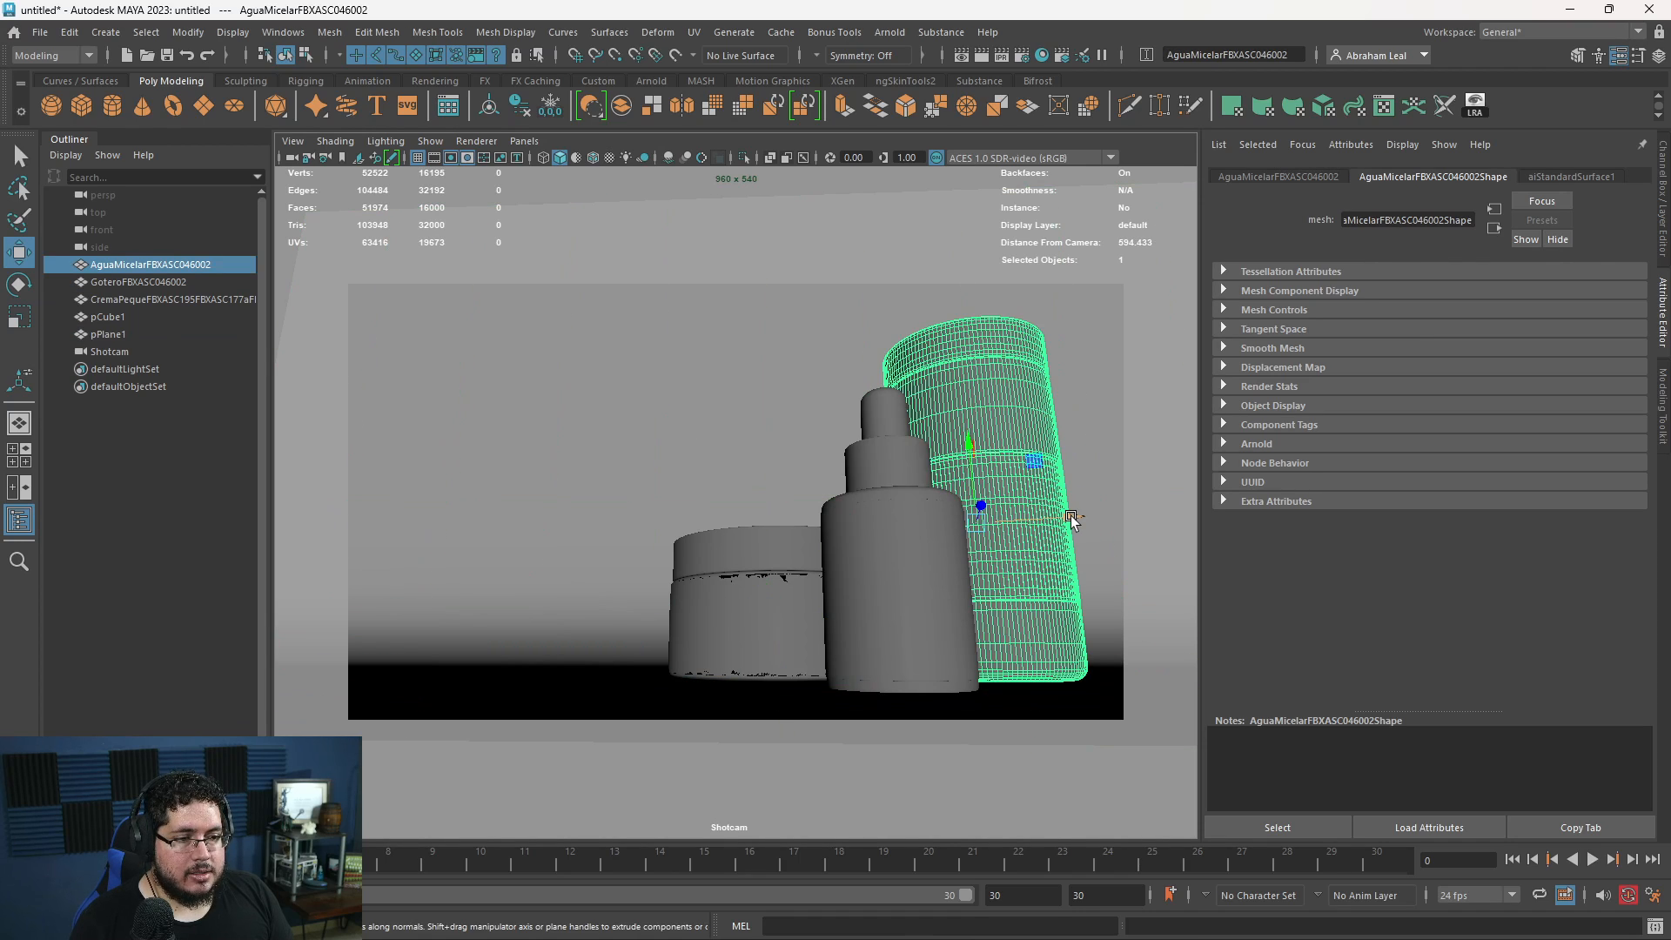
{"action": "left_click_drag", "start_coordinate": [1071, 519], "coordinate": [1068, 519]}
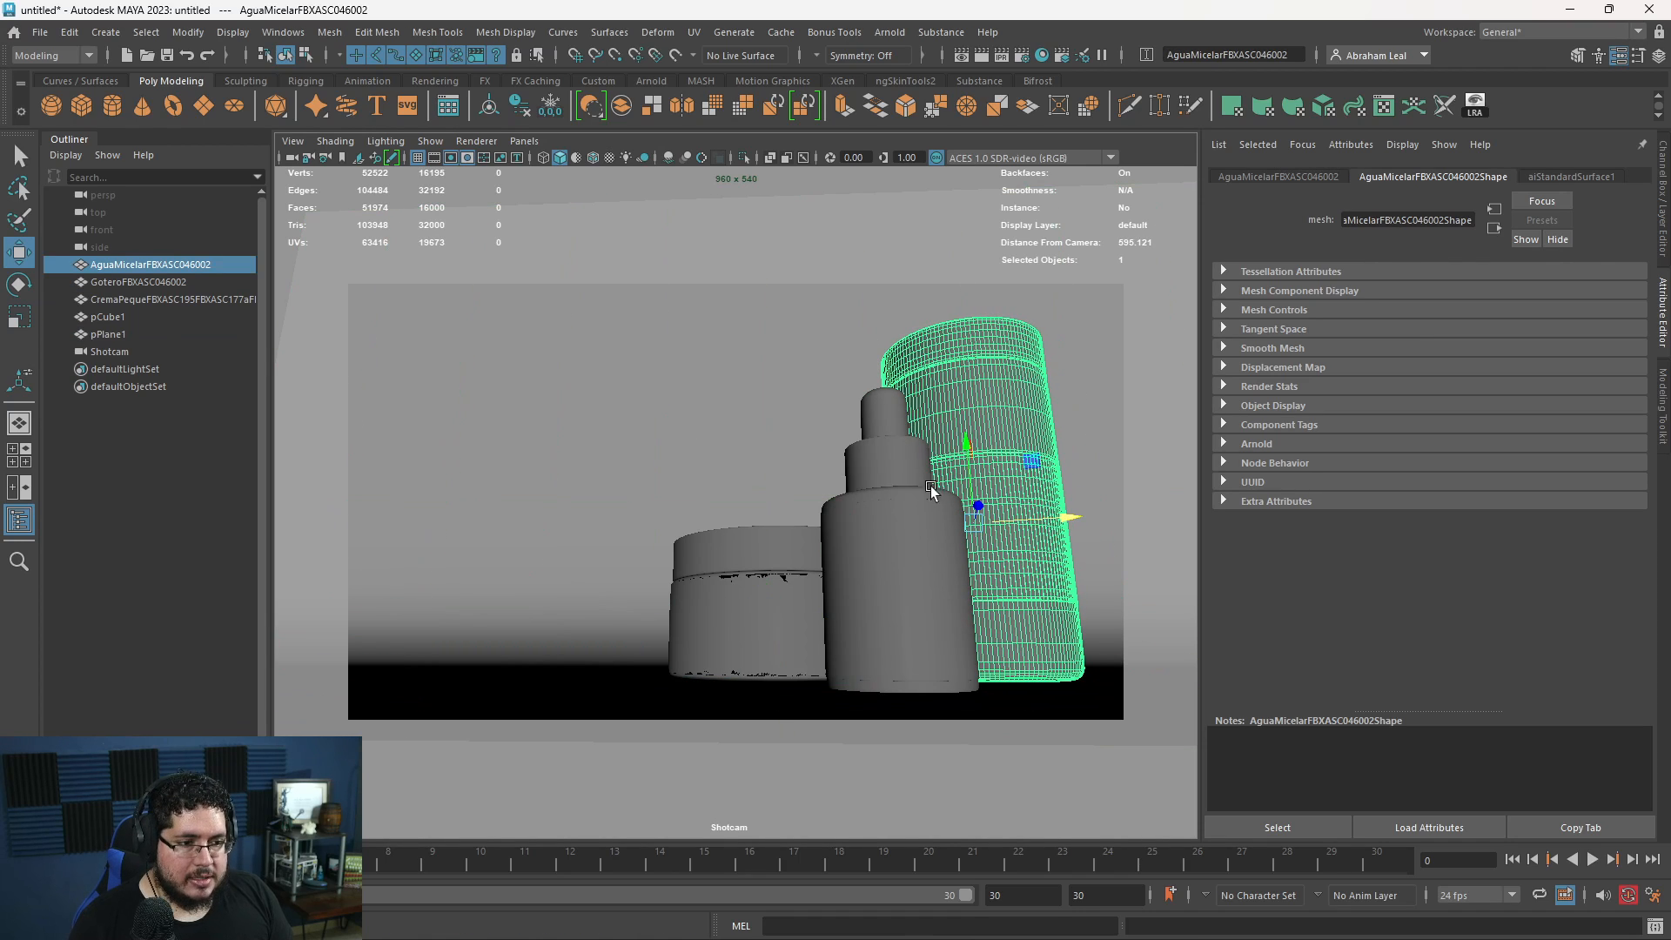
- Reposition the cream jar slightly on the floor in the perspective view, checking its spacing from the dropper bottle and tall container
{"action": "left_click", "coordinate": [829, 599]}
{"action": "left_click_drag", "start_coordinate": [881, 625], "coordinate": [870, 564]}
{"action": "key", "text": "space"}
{"action": "left_click_drag", "start_coordinate": [870, 564], "coordinate": [891, 670], "text": "alt"}
{"action": "middle_click_drag", "start_coordinate": [891, 671], "coordinate": [688, 570], "text": "alt"}
{"action": "right_click_drag", "start_coordinate": [688, 570], "coordinate": [777, 670], "text": "alt"}
{"action": "left_click_drag", "start_coordinate": [782, 619], "coordinate": [786, 630]}
{"action": "left_click_drag", "start_coordinate": [834, 532], "coordinate": [827, 534]}
{"action": "key", "text": "space"}
{"action": "left_click", "coordinate": [913, 592]}
- Look through Shotcam again in the viewport
{"action": "left_click", "coordinate": [190, 344]}
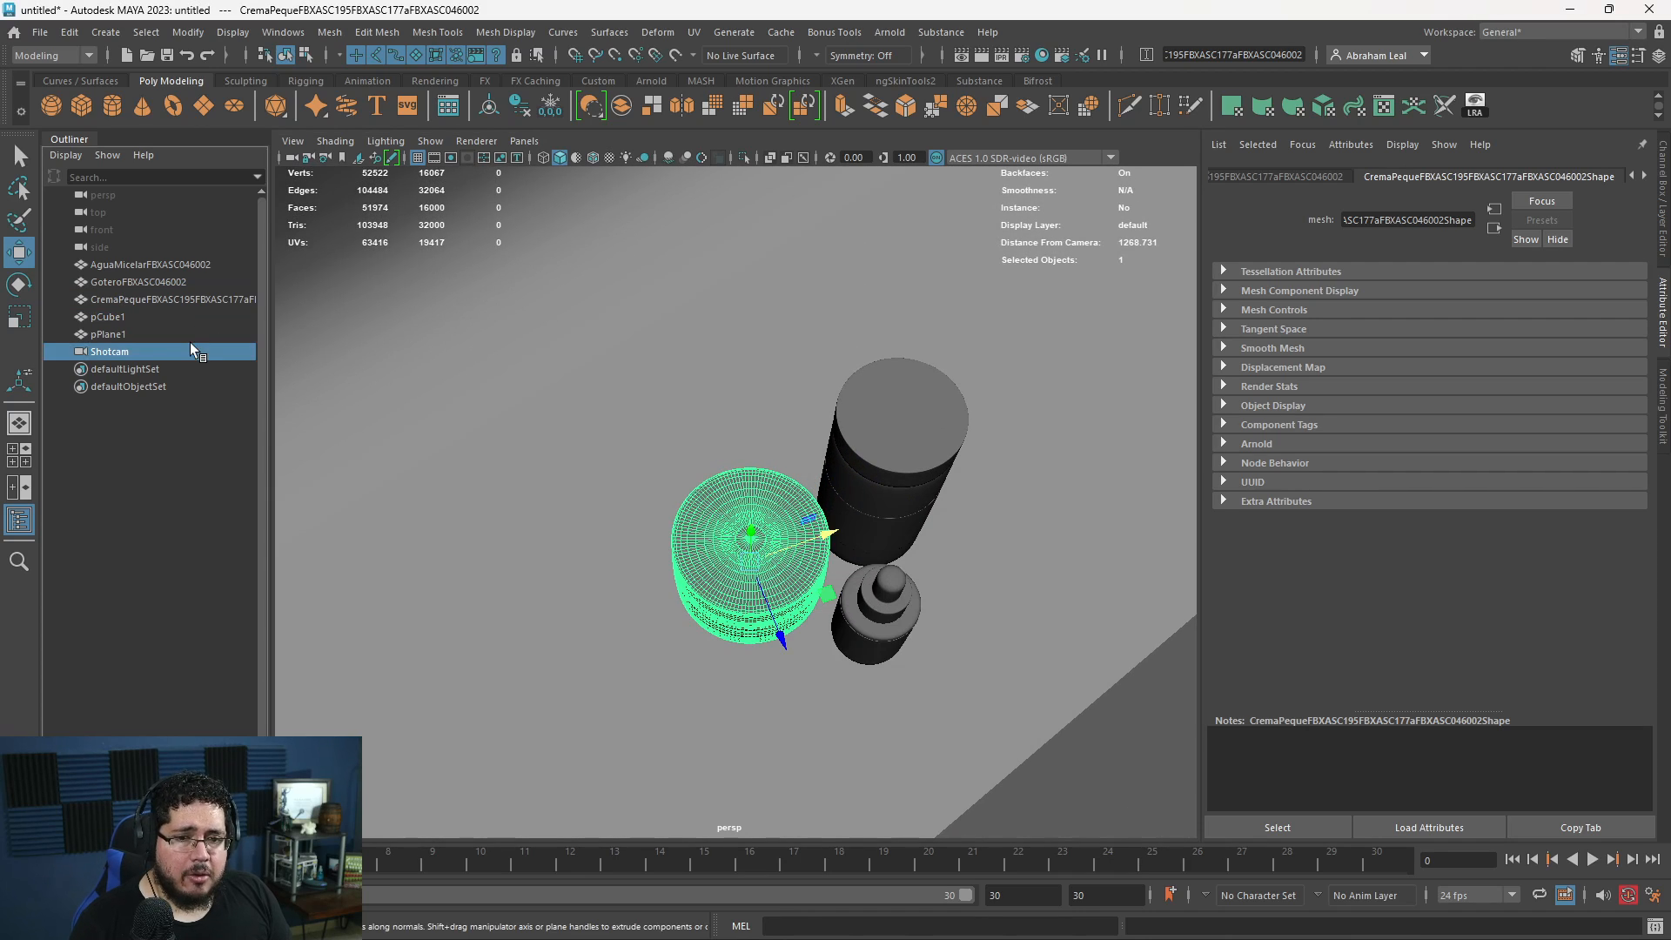
{"action": "left_click", "coordinate": [524, 141]}
{"action": "left_click", "coordinate": [578, 205]}
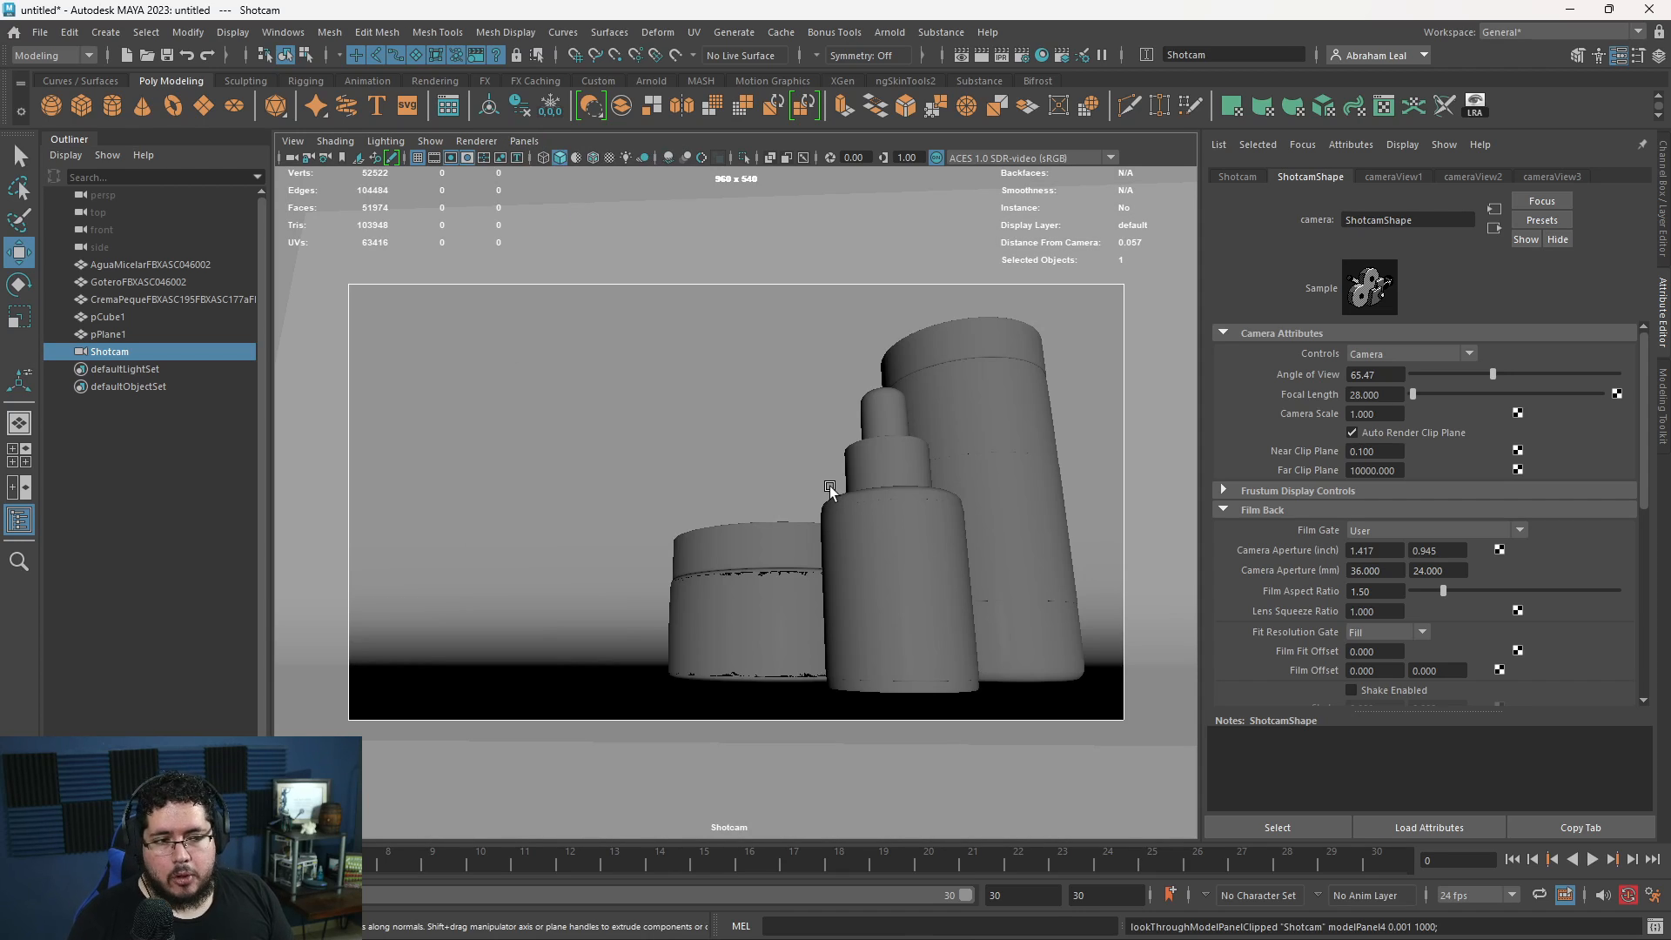
- Shift the tall container a little to the right behind the dropper bottle and fine-tune its overlap
{"action": "left_click", "coordinate": [987, 414]}
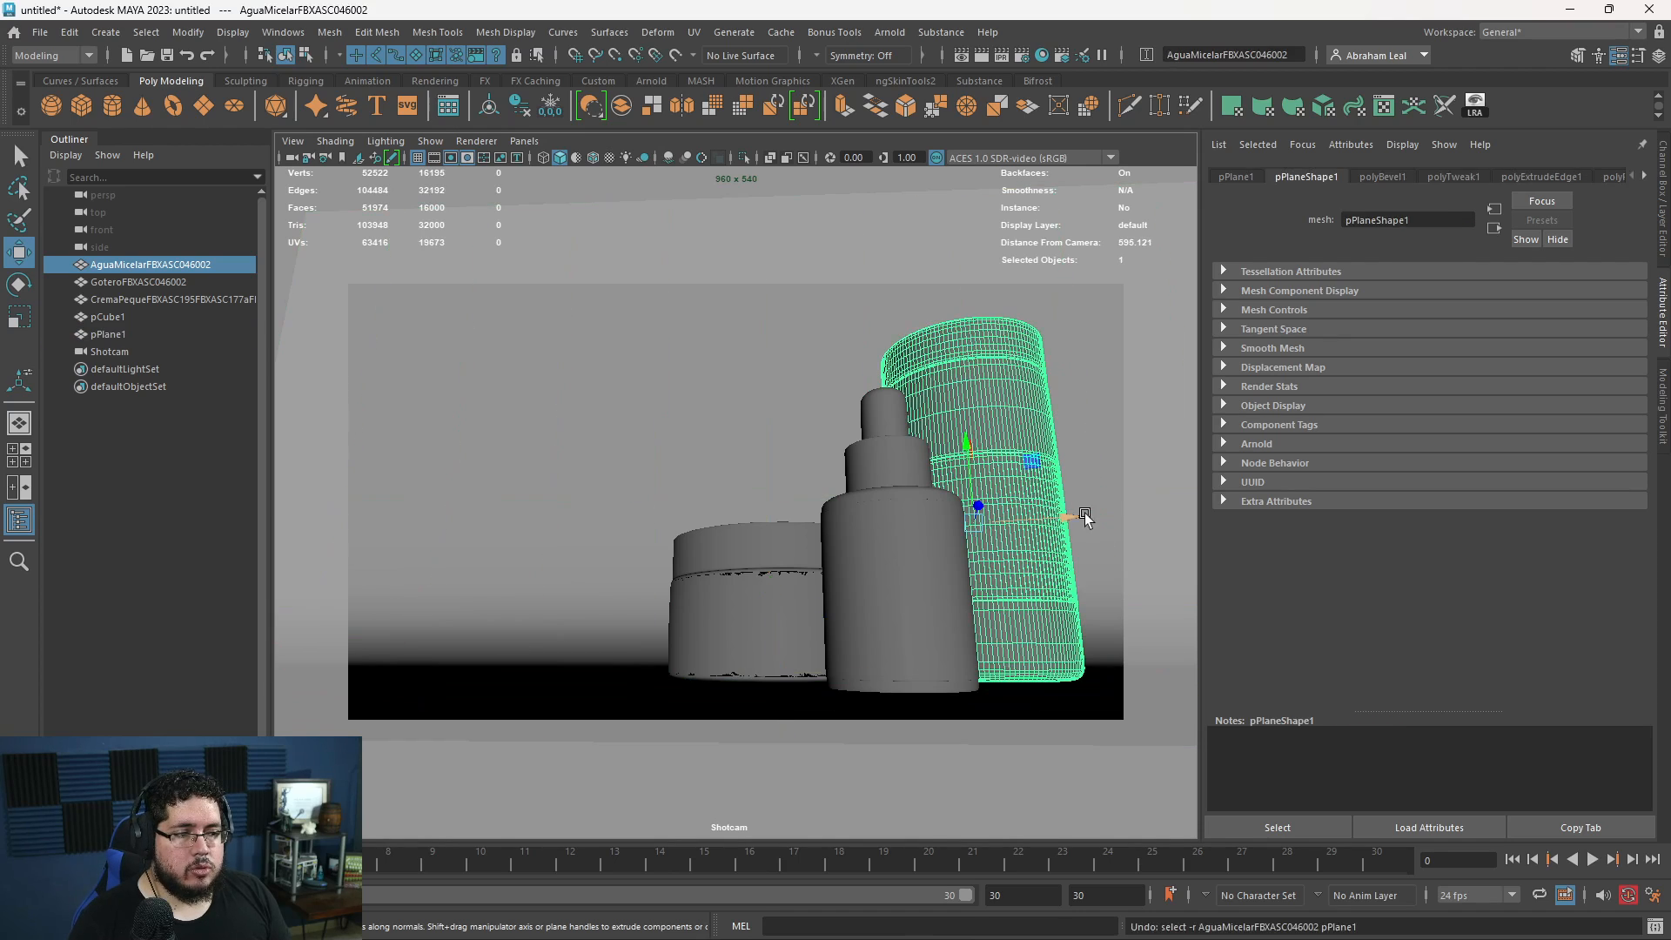
{"action": "left_click_drag", "start_coordinate": [1069, 512], "coordinate": [1099, 497]}
{"action": "left_click", "coordinate": [663, 352]}
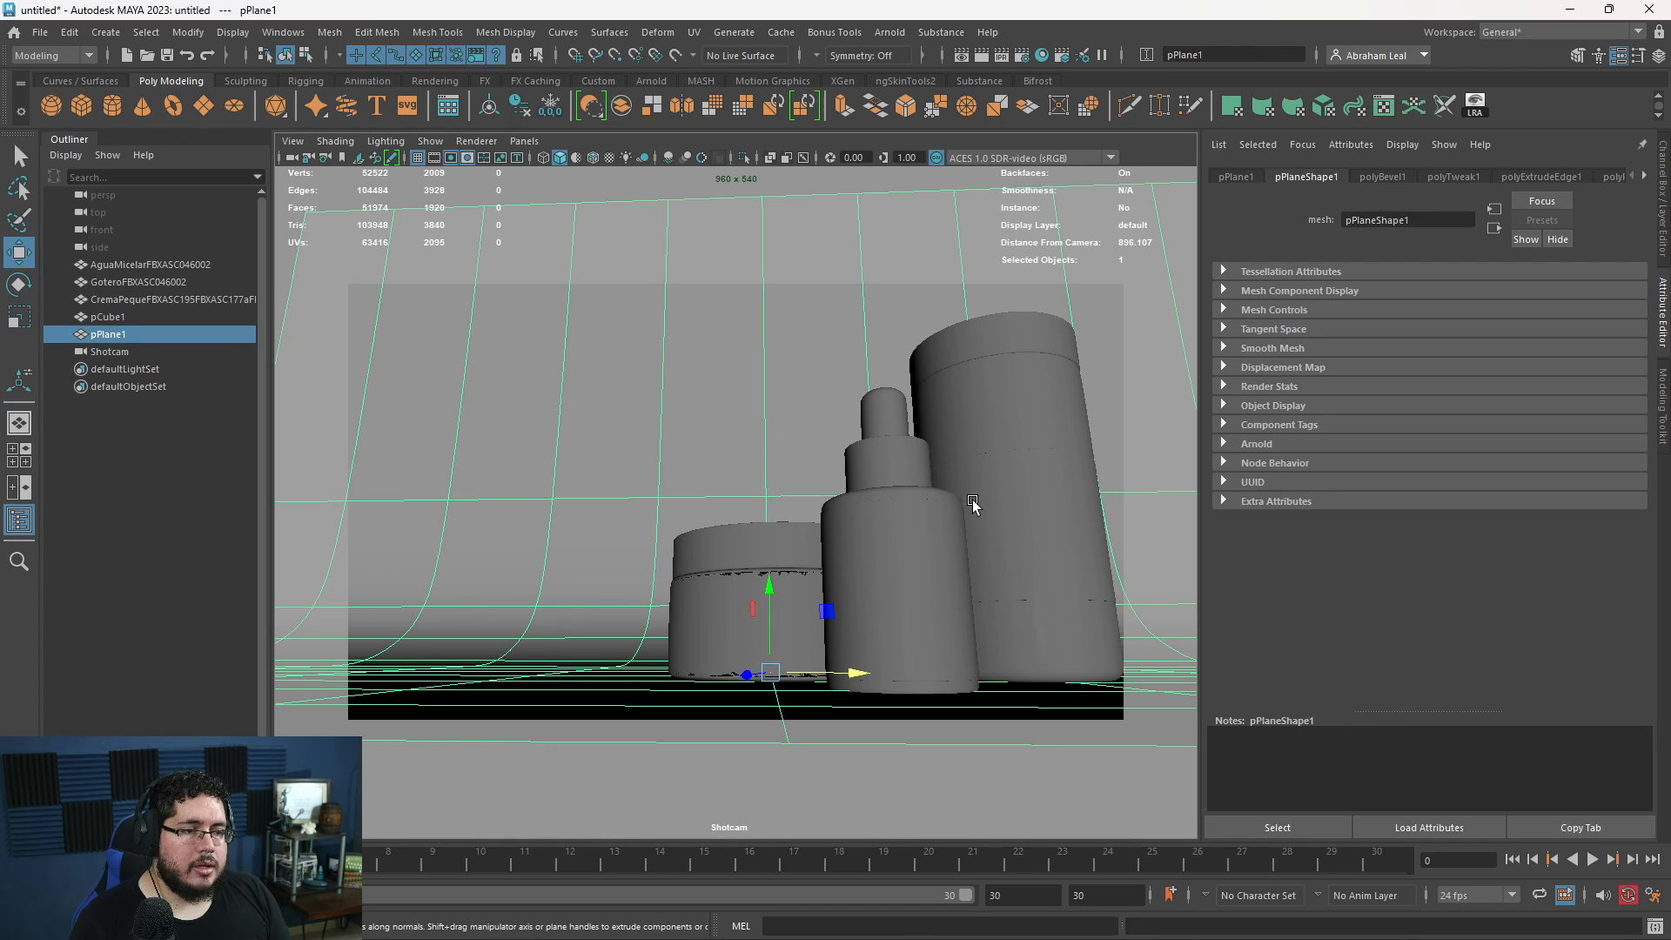
{"action": "left_click", "coordinate": [990, 526]}
{"action": "left_click_drag", "start_coordinate": [1084, 519], "coordinate": [1068, 522]}
{"action": "left_click", "coordinate": [835, 578]}
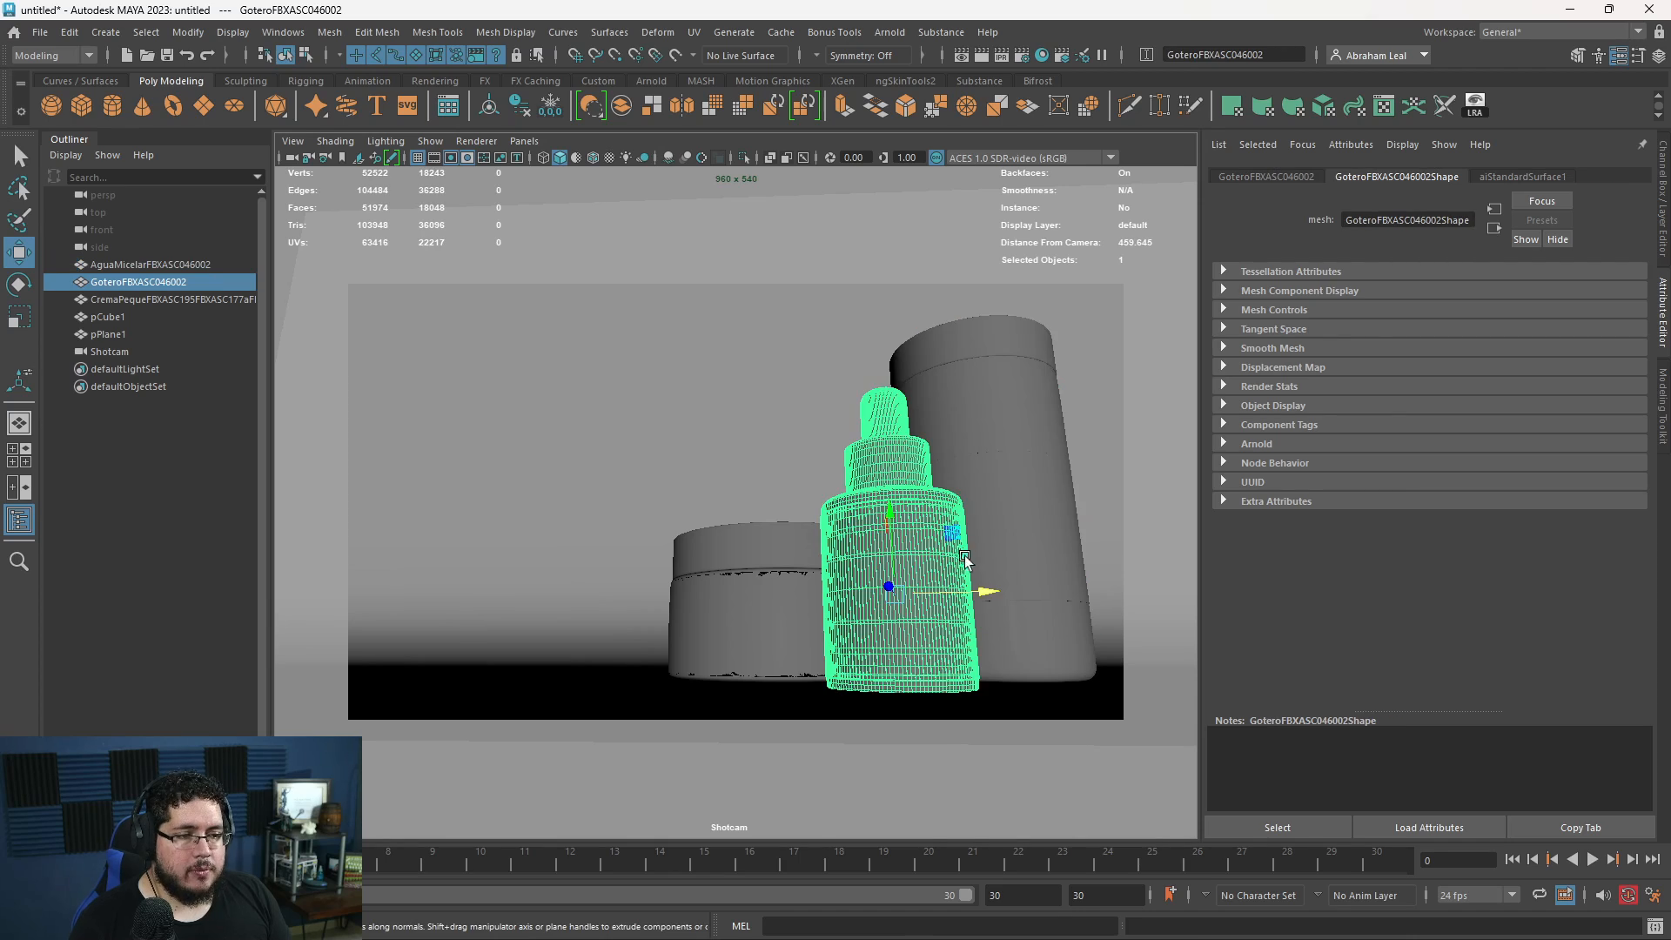
- Set up a silhouette view by enabling all lights in the viewport and hiding the backdrop plane in a new display layer
{"action": "left_click", "coordinate": [652, 328]}
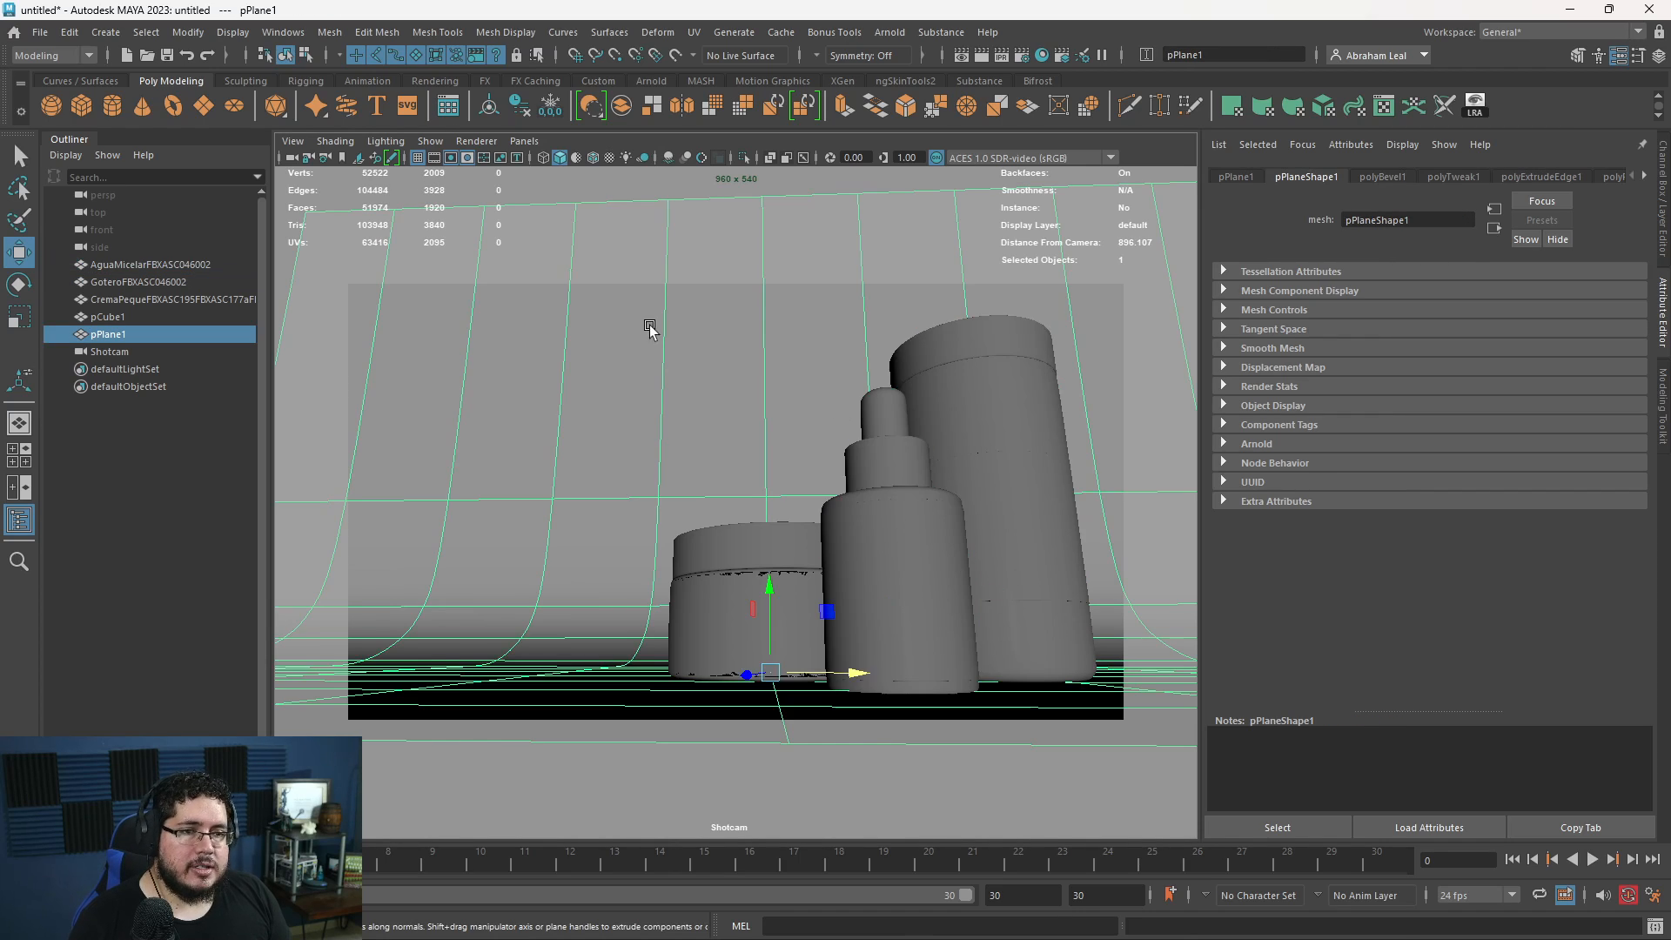
{"action": "left_click", "coordinate": [626, 157]}
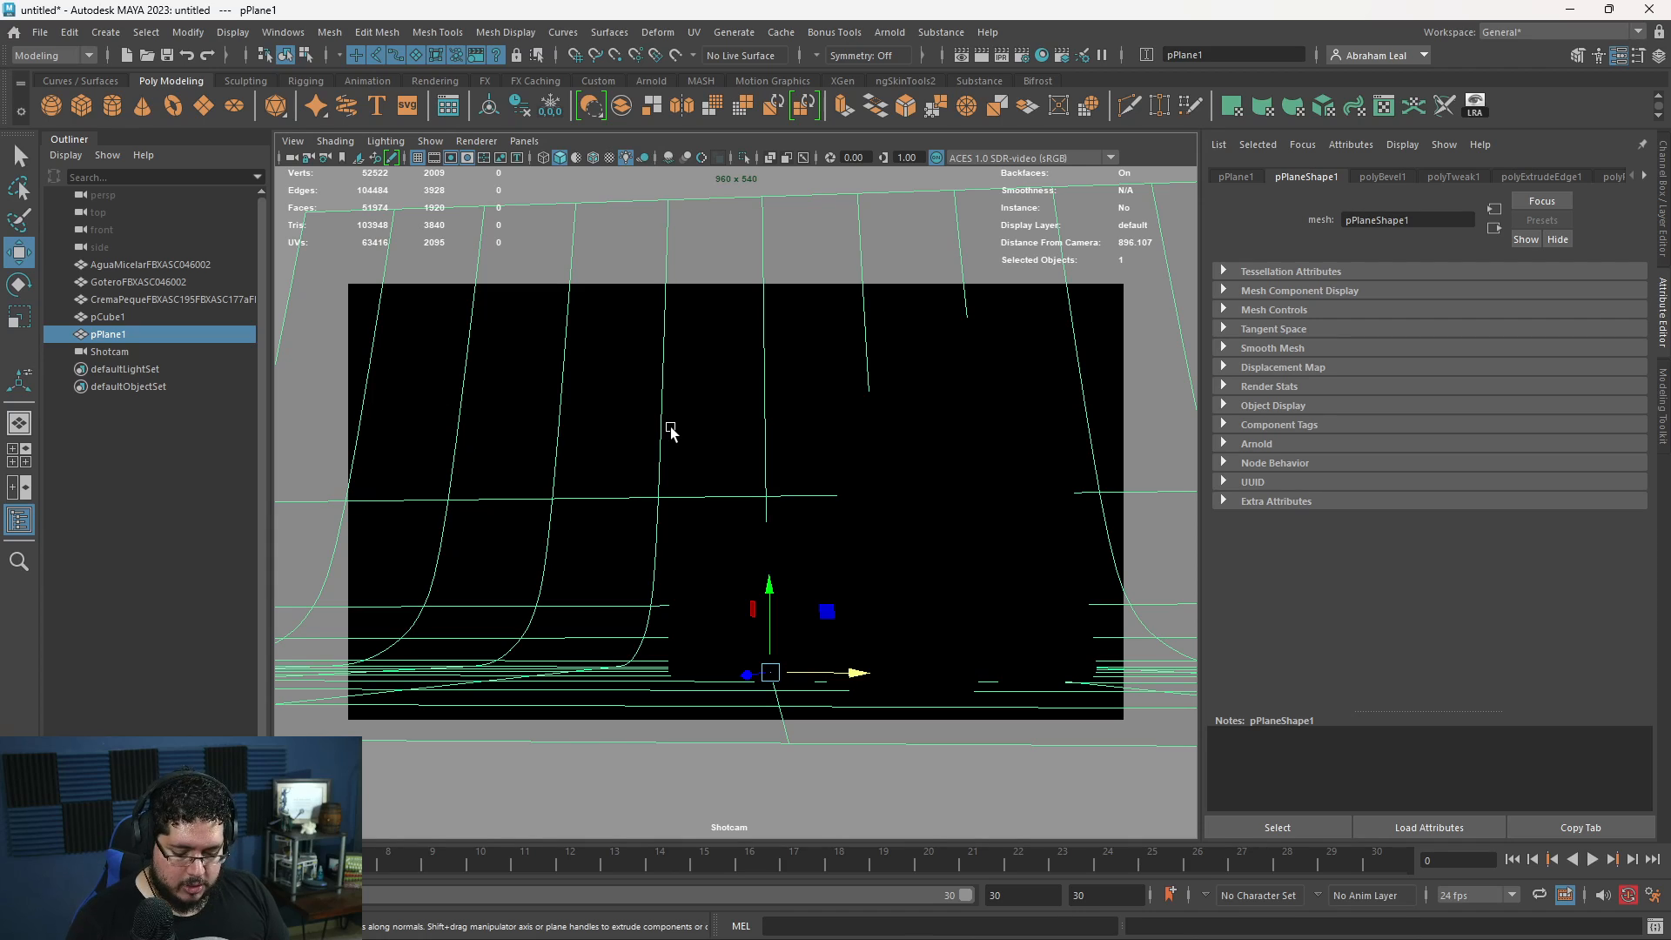
{"action": "key", "text": "ctrl+a"}
{"action": "left_click", "coordinate": [1504, 649]}
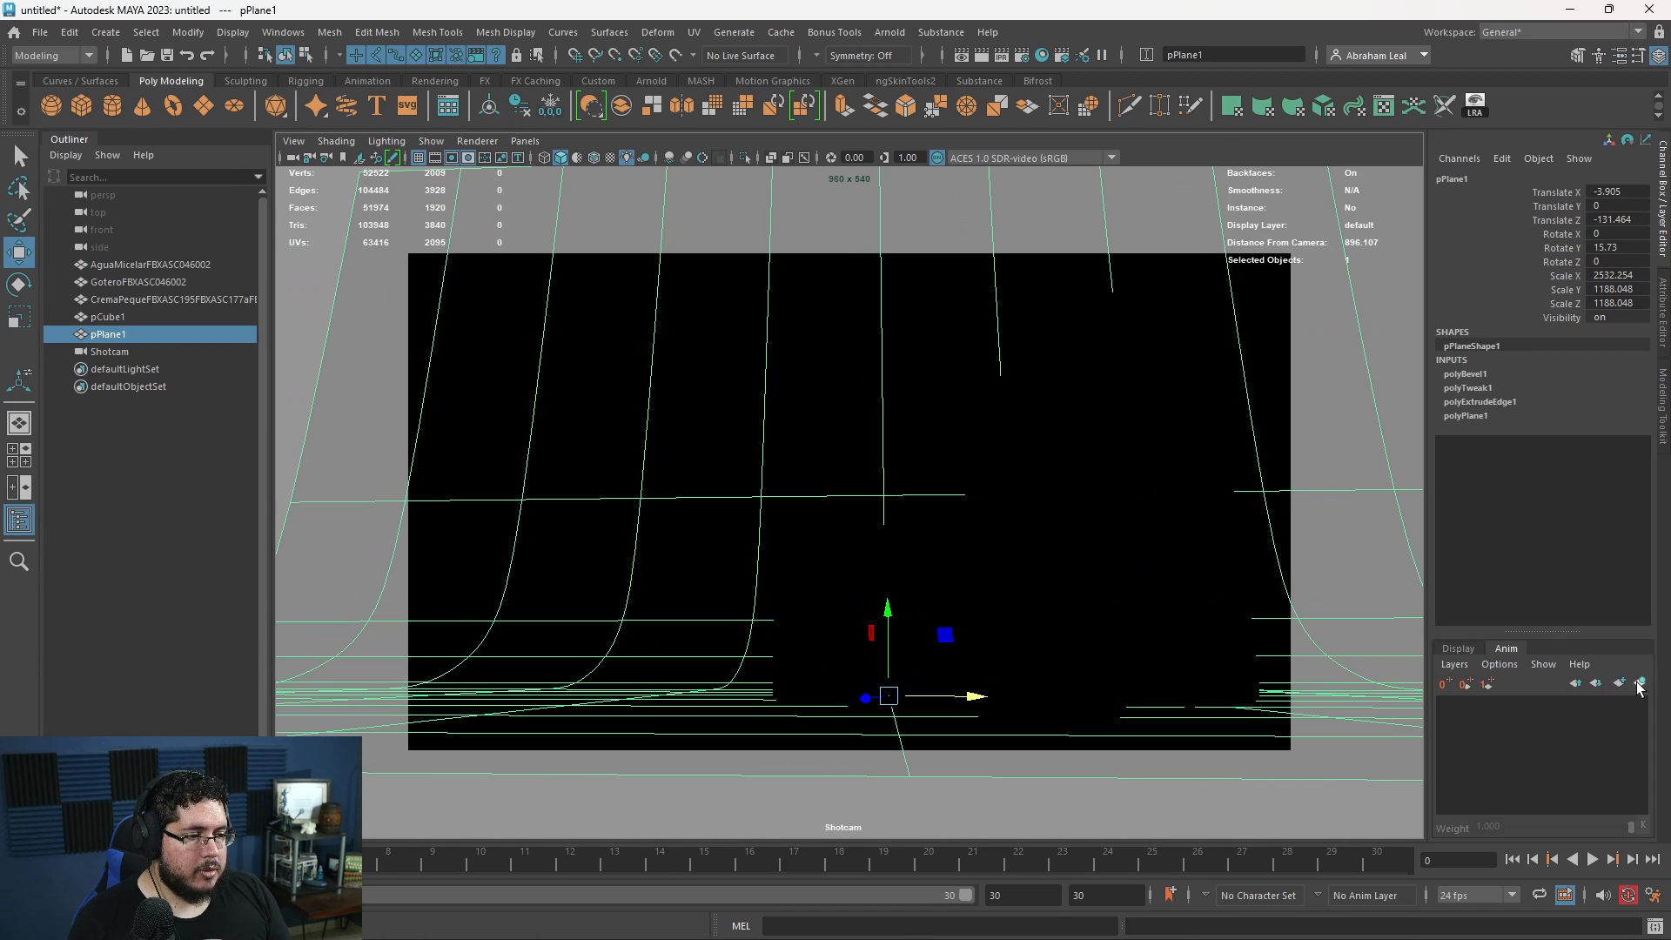
{"action": "left_click", "coordinate": [1458, 648]}
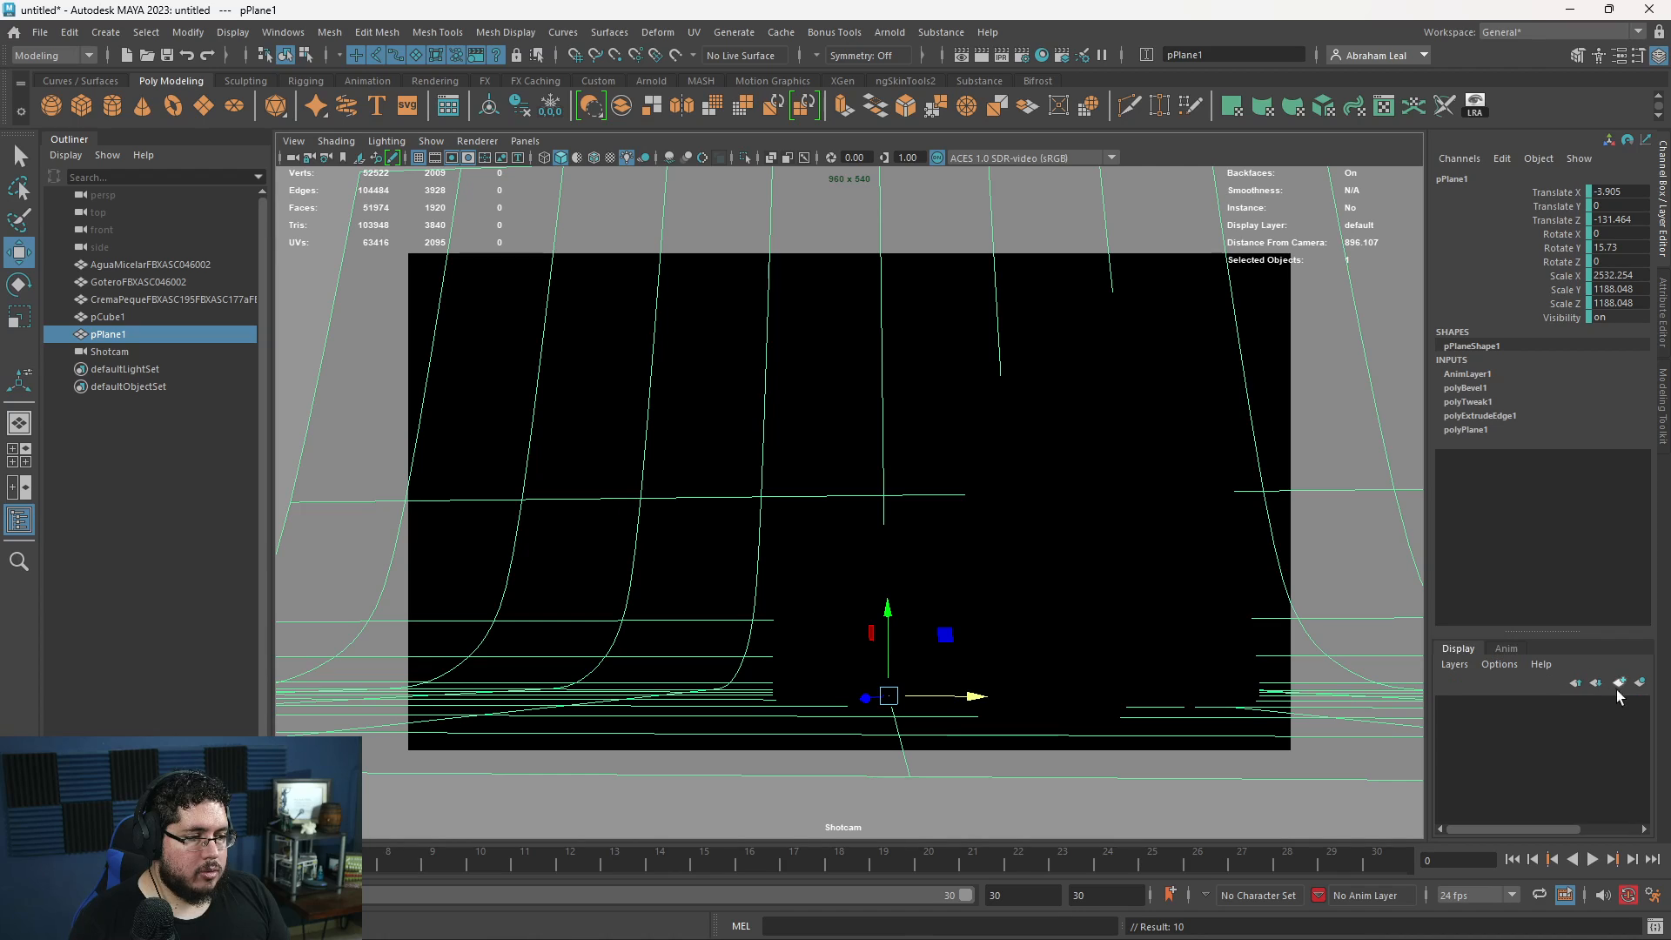
{"action": "left_click", "coordinate": [1634, 684]}
{"action": "left_click", "coordinate": [1446, 705]}
{"action": "left_click", "coordinate": [835, 396]}
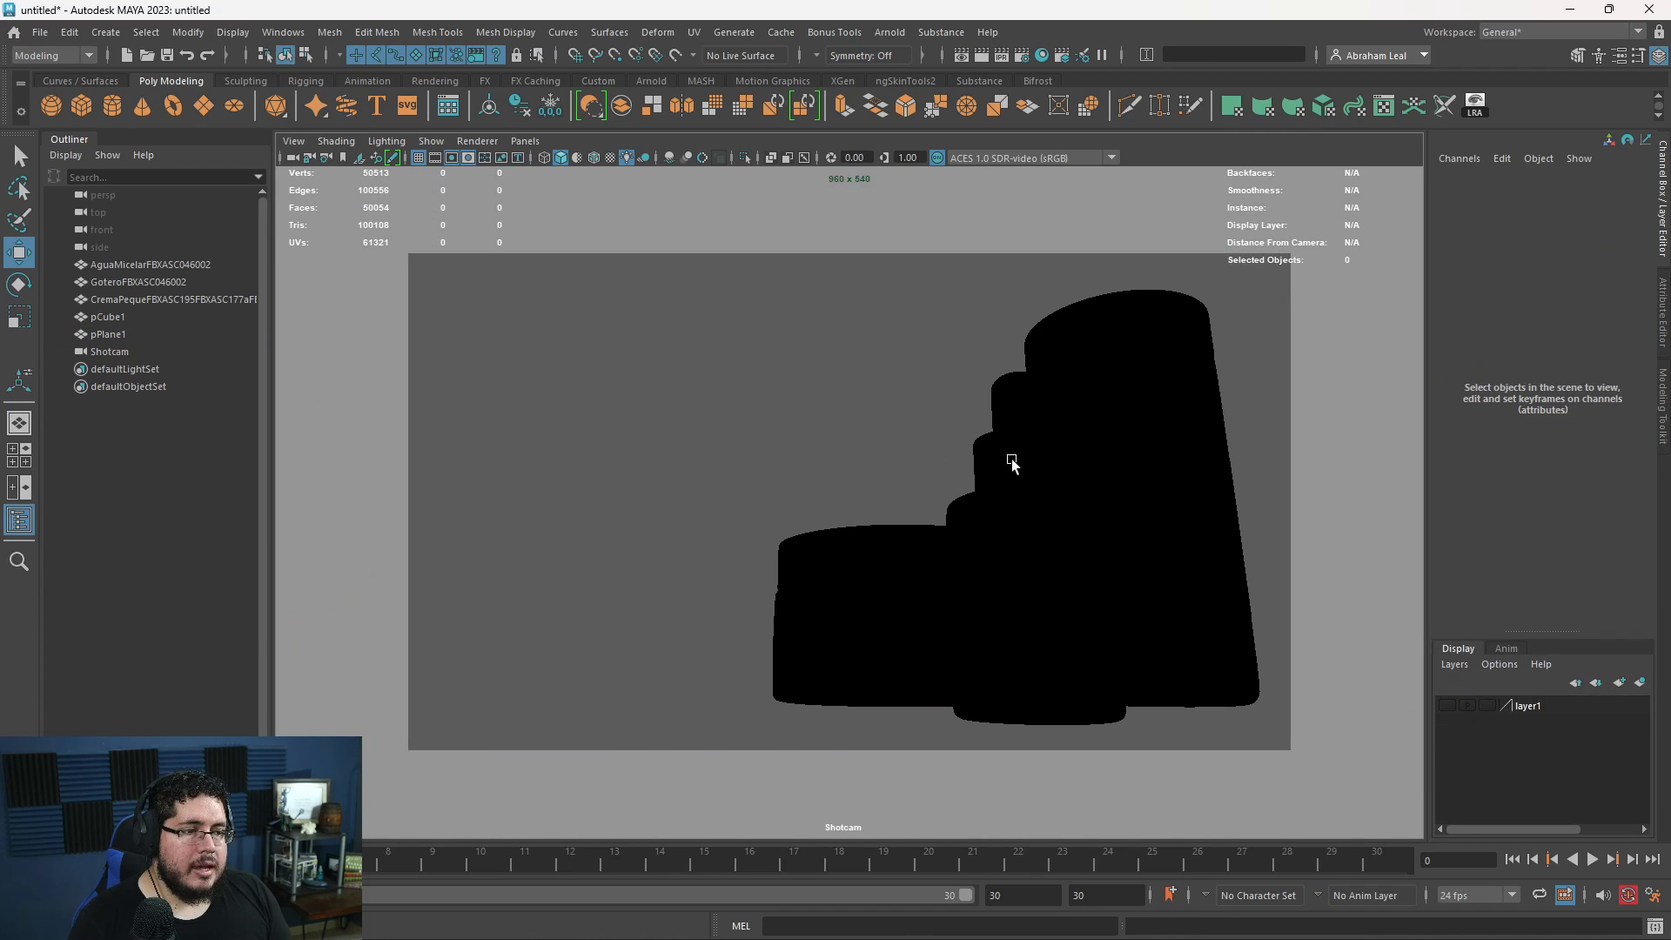
- Move the dropper bottle left to about X 137, opening a gap between its cap and the tall container's silhouette
{"action": "left_click", "coordinate": [1020, 534]}
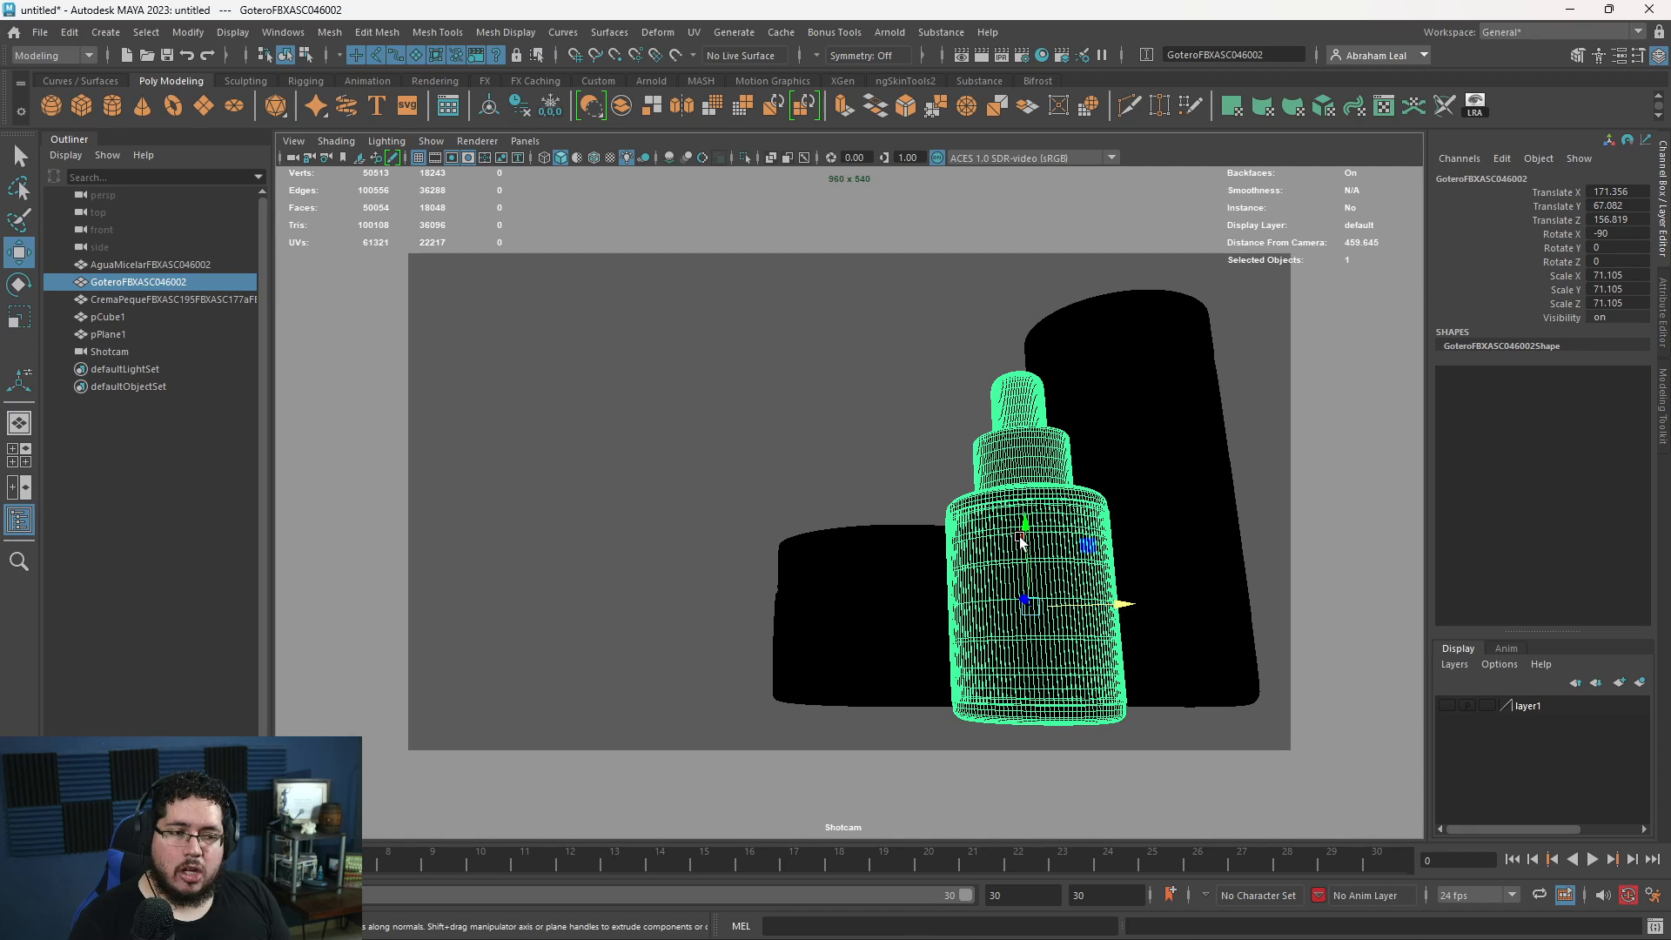
{"action": "left_click", "coordinate": [895, 442]}
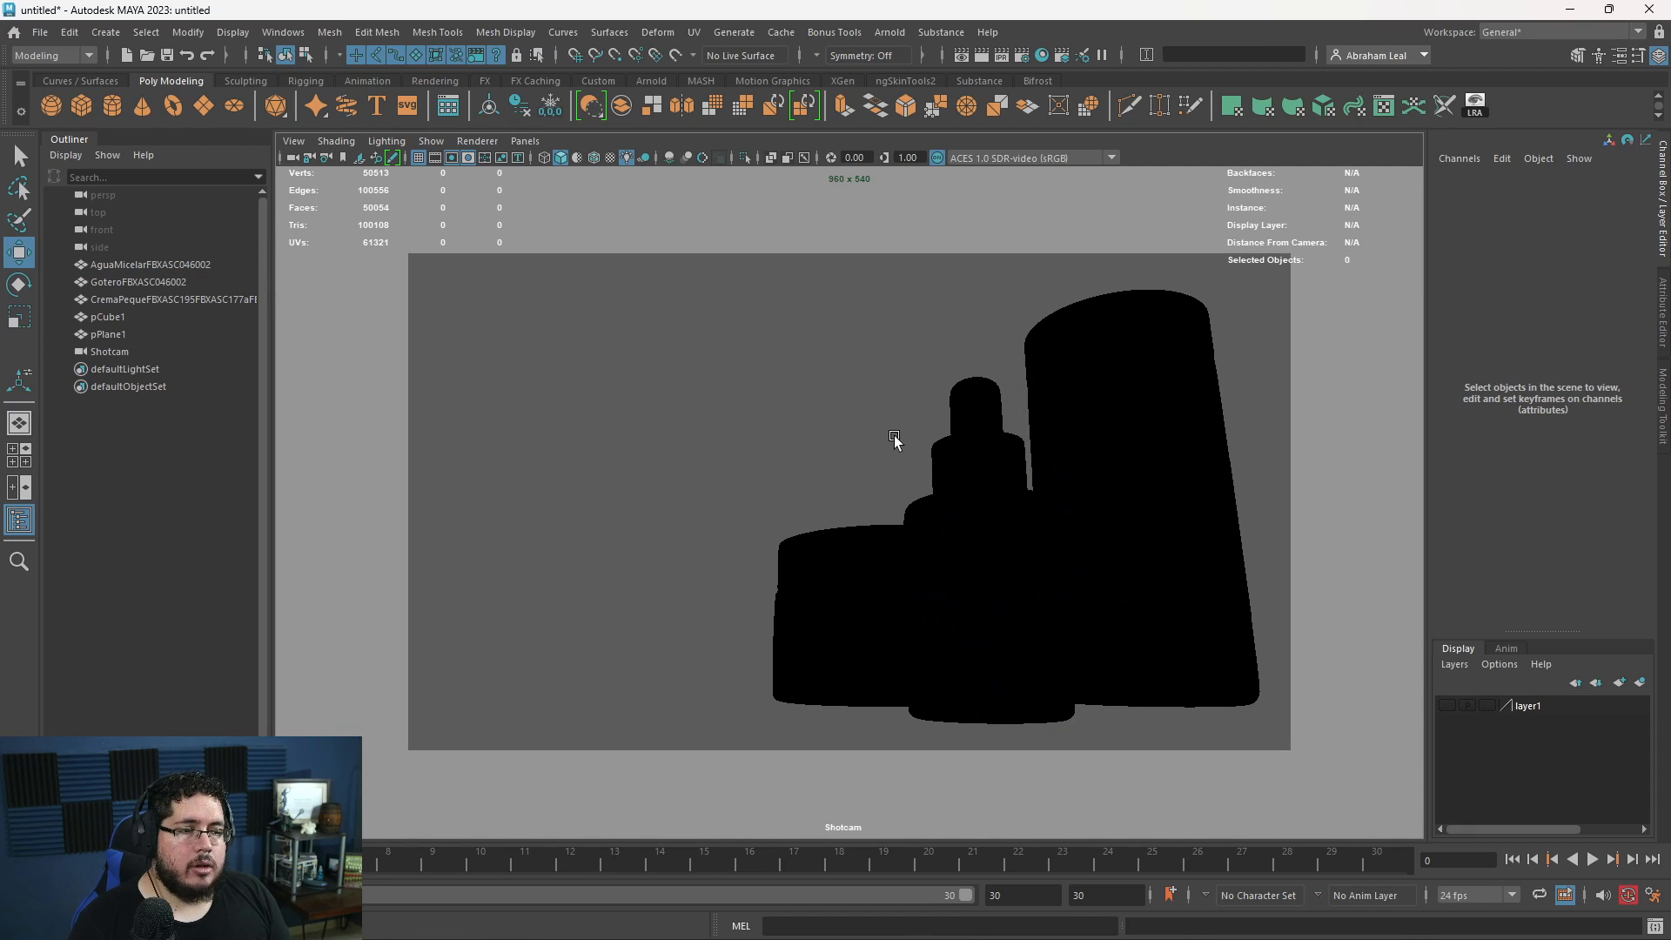
{"action": "left_click", "coordinate": [1087, 600]}
{"action": "left_click_drag", "start_coordinate": [1084, 604], "coordinate": [1071, 600]}
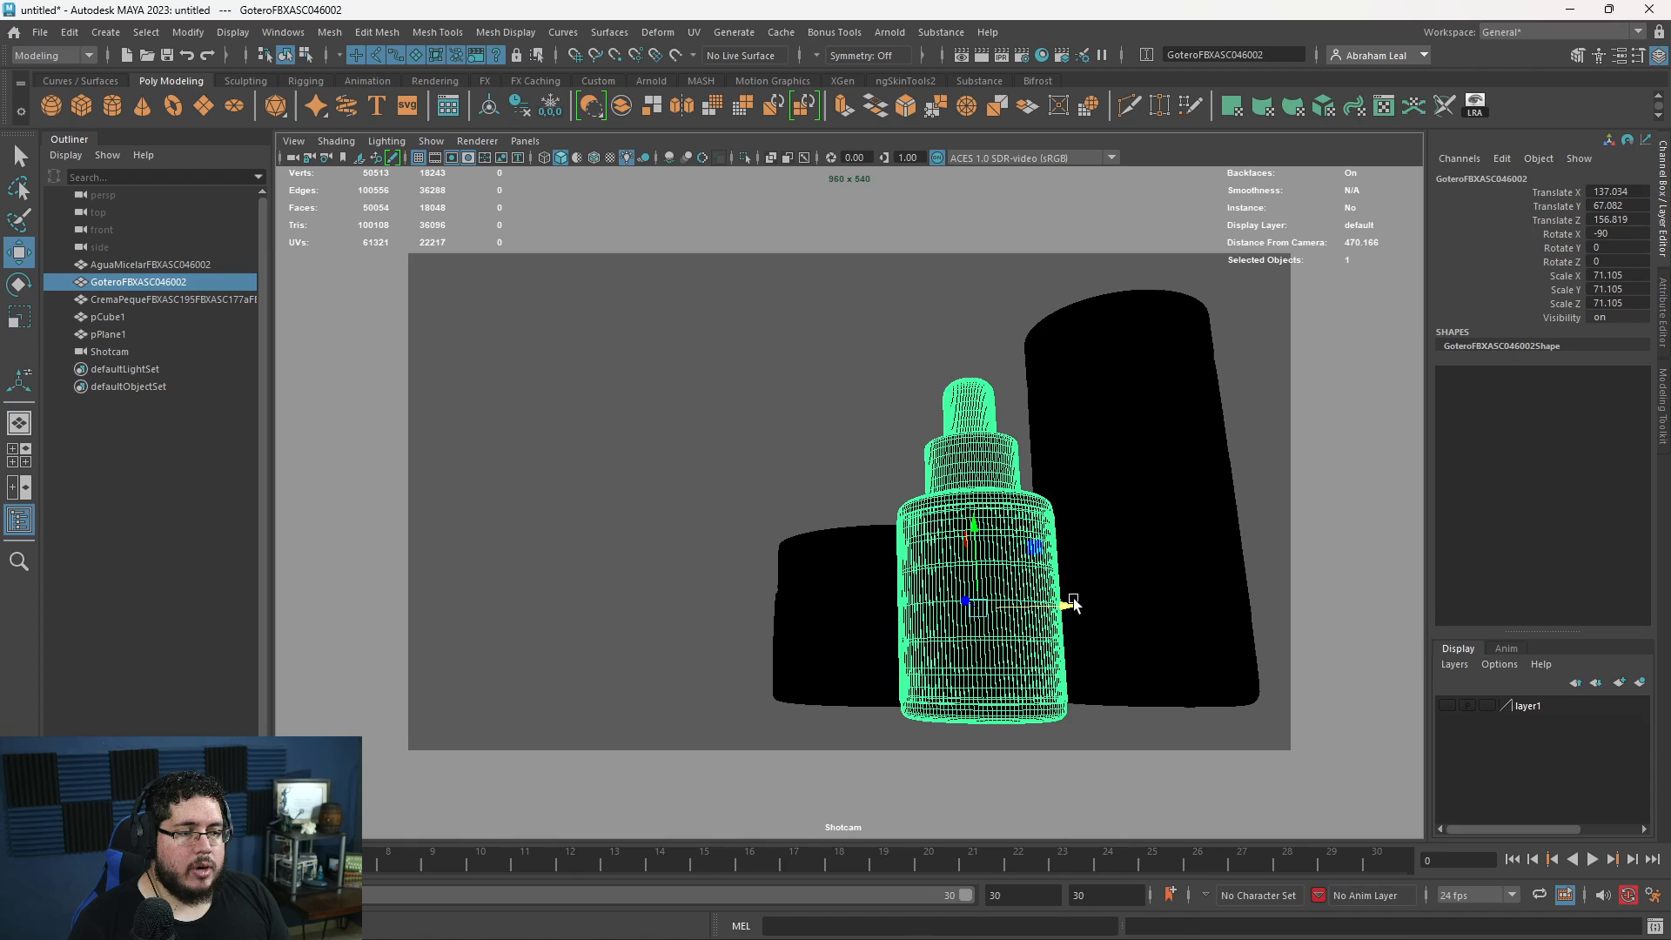
- Show the backdrop's display layer again and restore the viewport's default lighting
{"action": "left_click", "coordinate": [857, 474]}
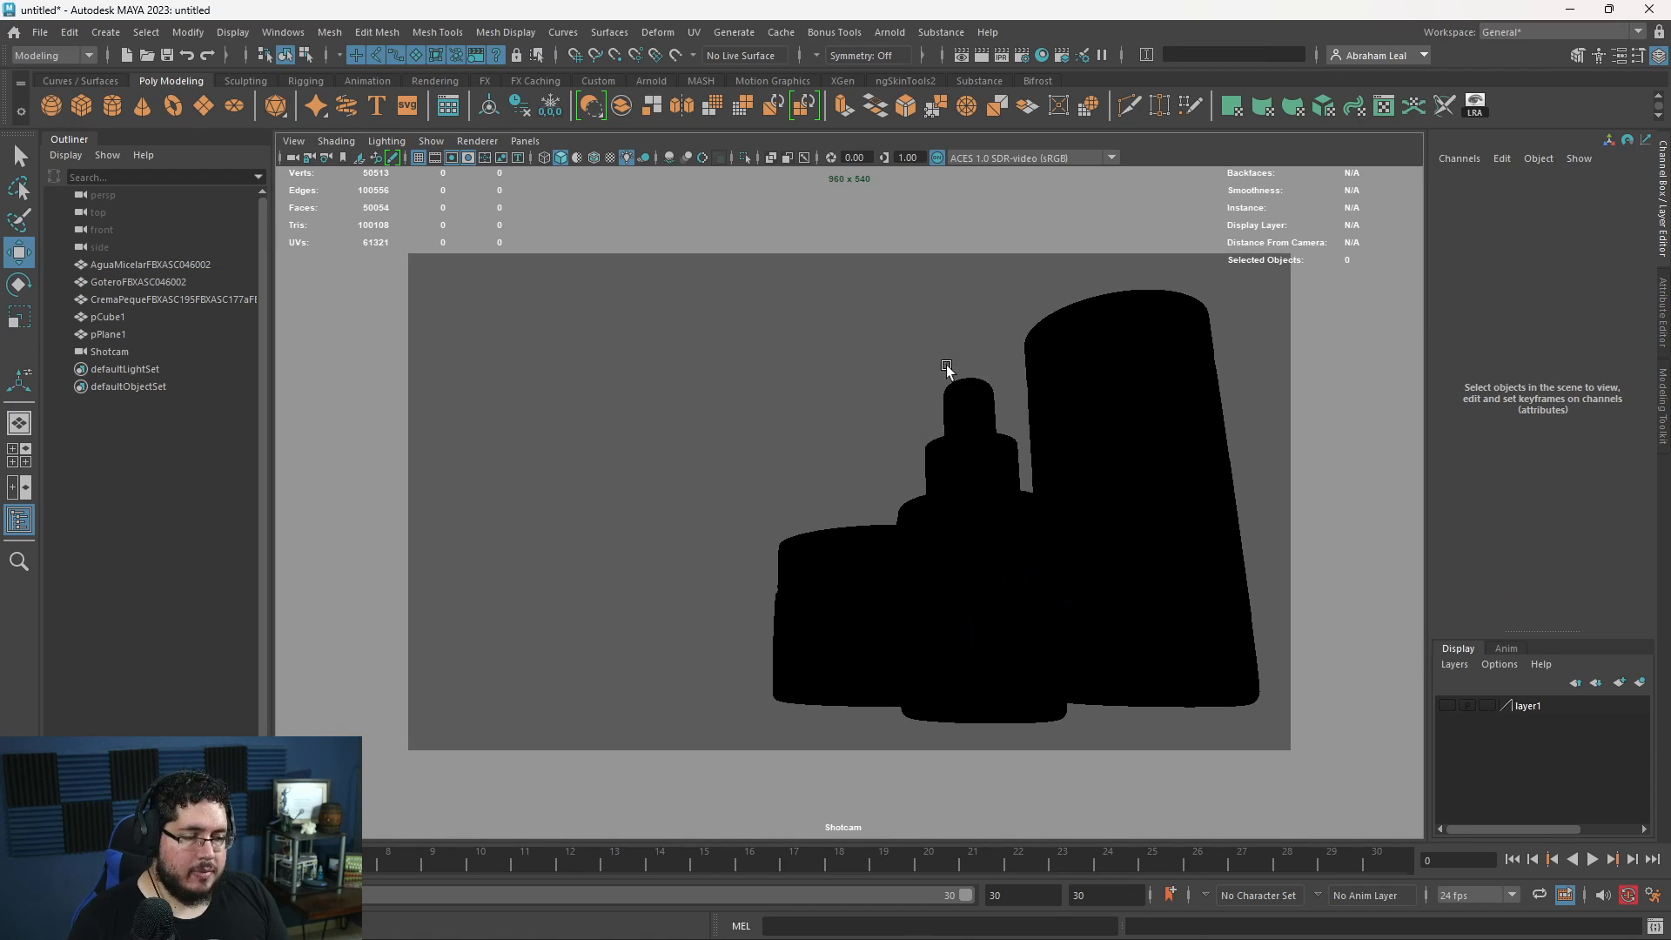
{"action": "left_click", "coordinate": [1445, 705]}
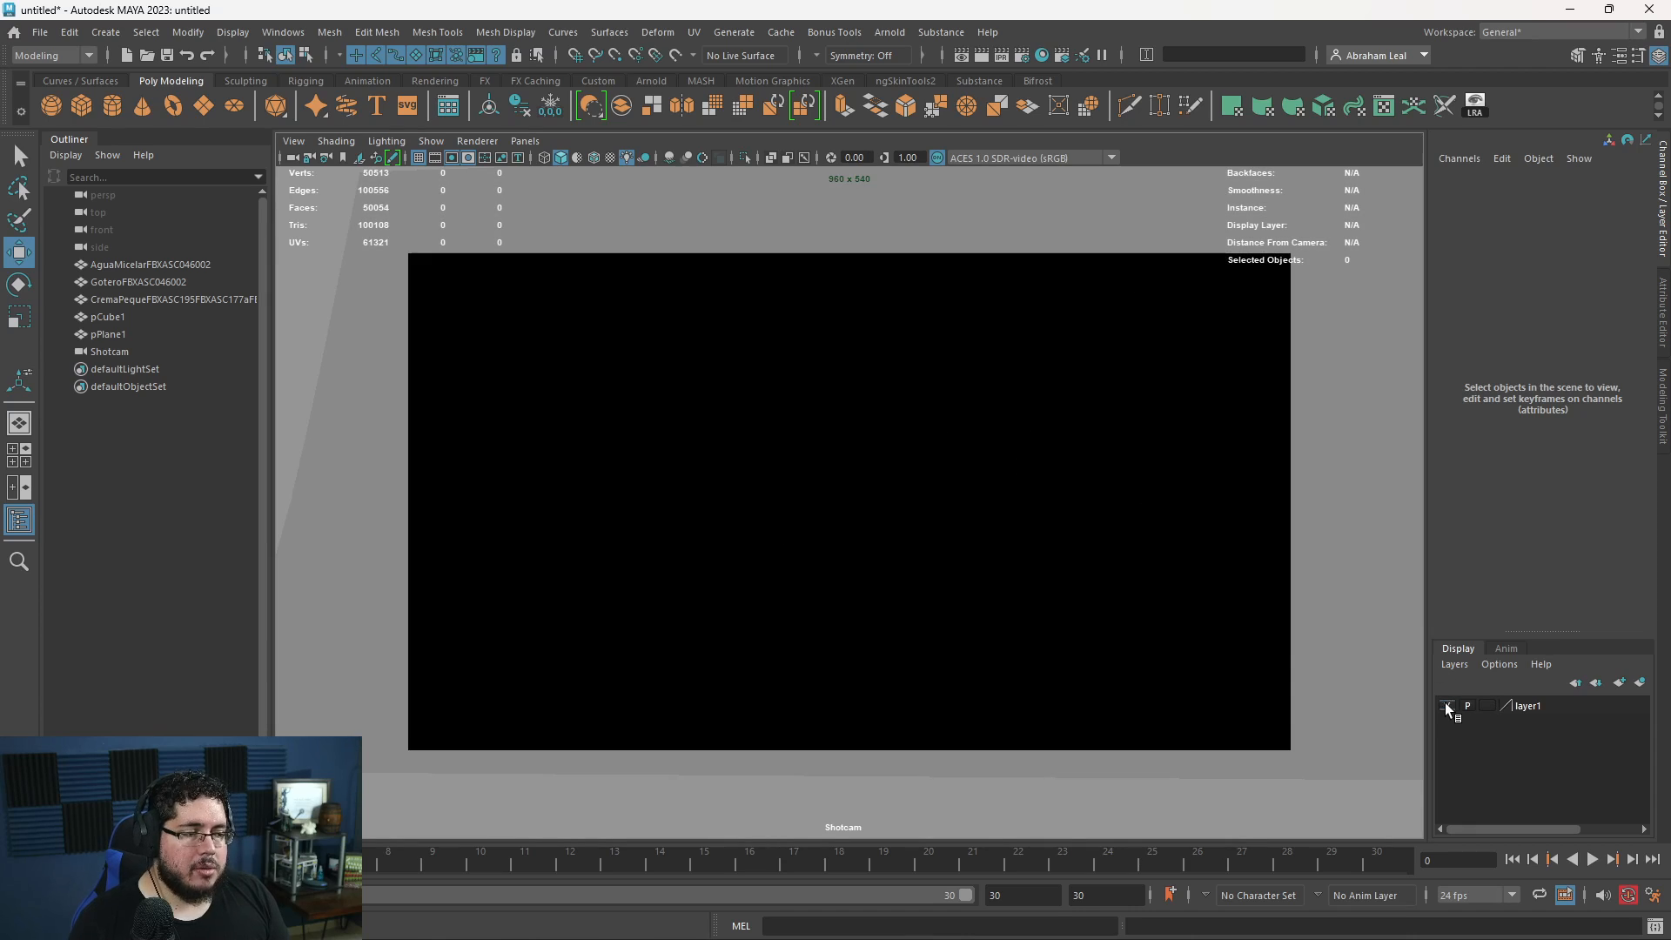
{"action": "left_click", "coordinate": [634, 157]}
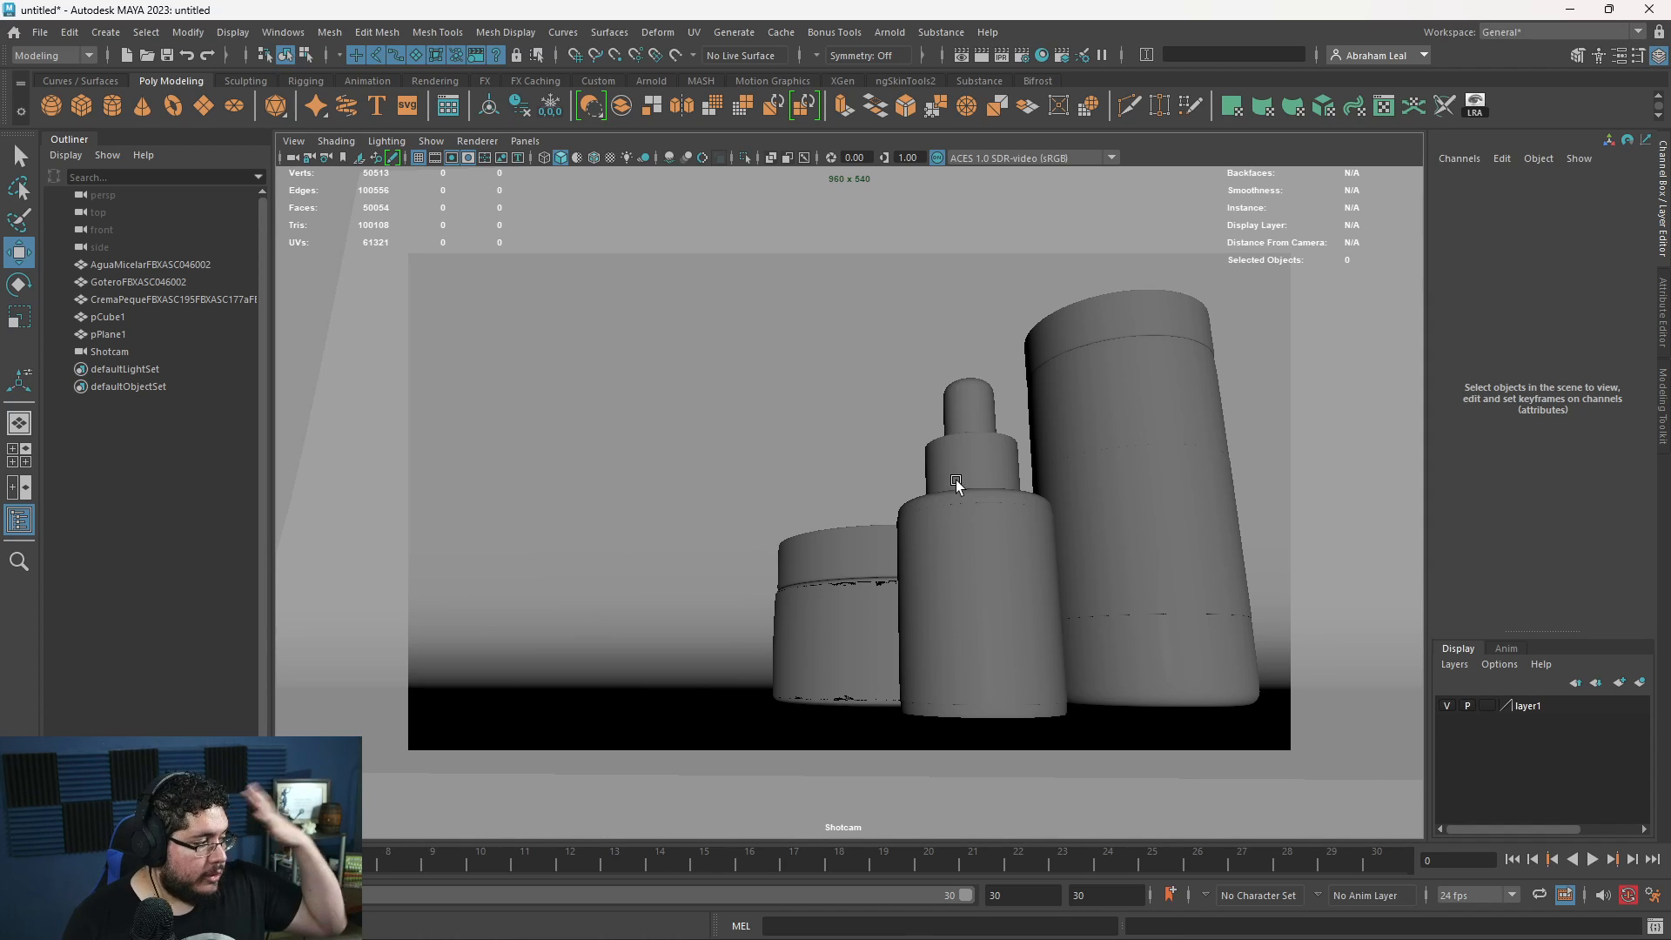
- Switch to Chrome, open polyhaven.com and filter its HDRIs to the Studio category
{"action": "key", "text": "super"}
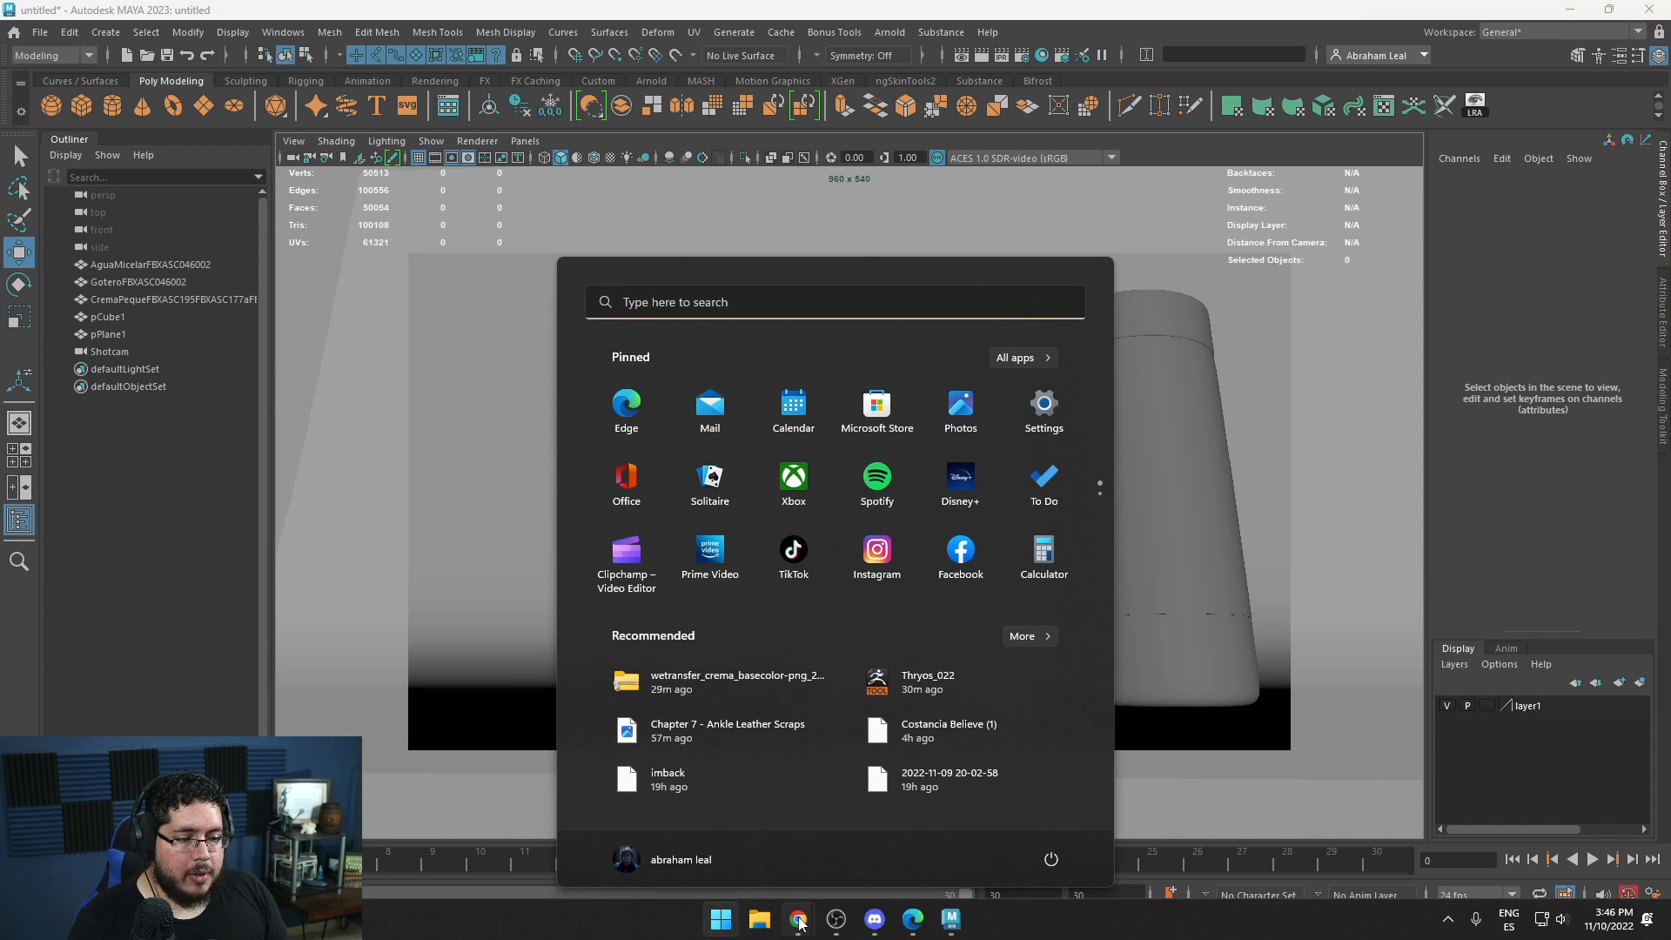
{"action": "mouse_move", "coordinate": [798, 920]}
{"action": "left_click", "coordinate": [874, 846]}
{"action": "left_click", "coordinate": [327, 54]}
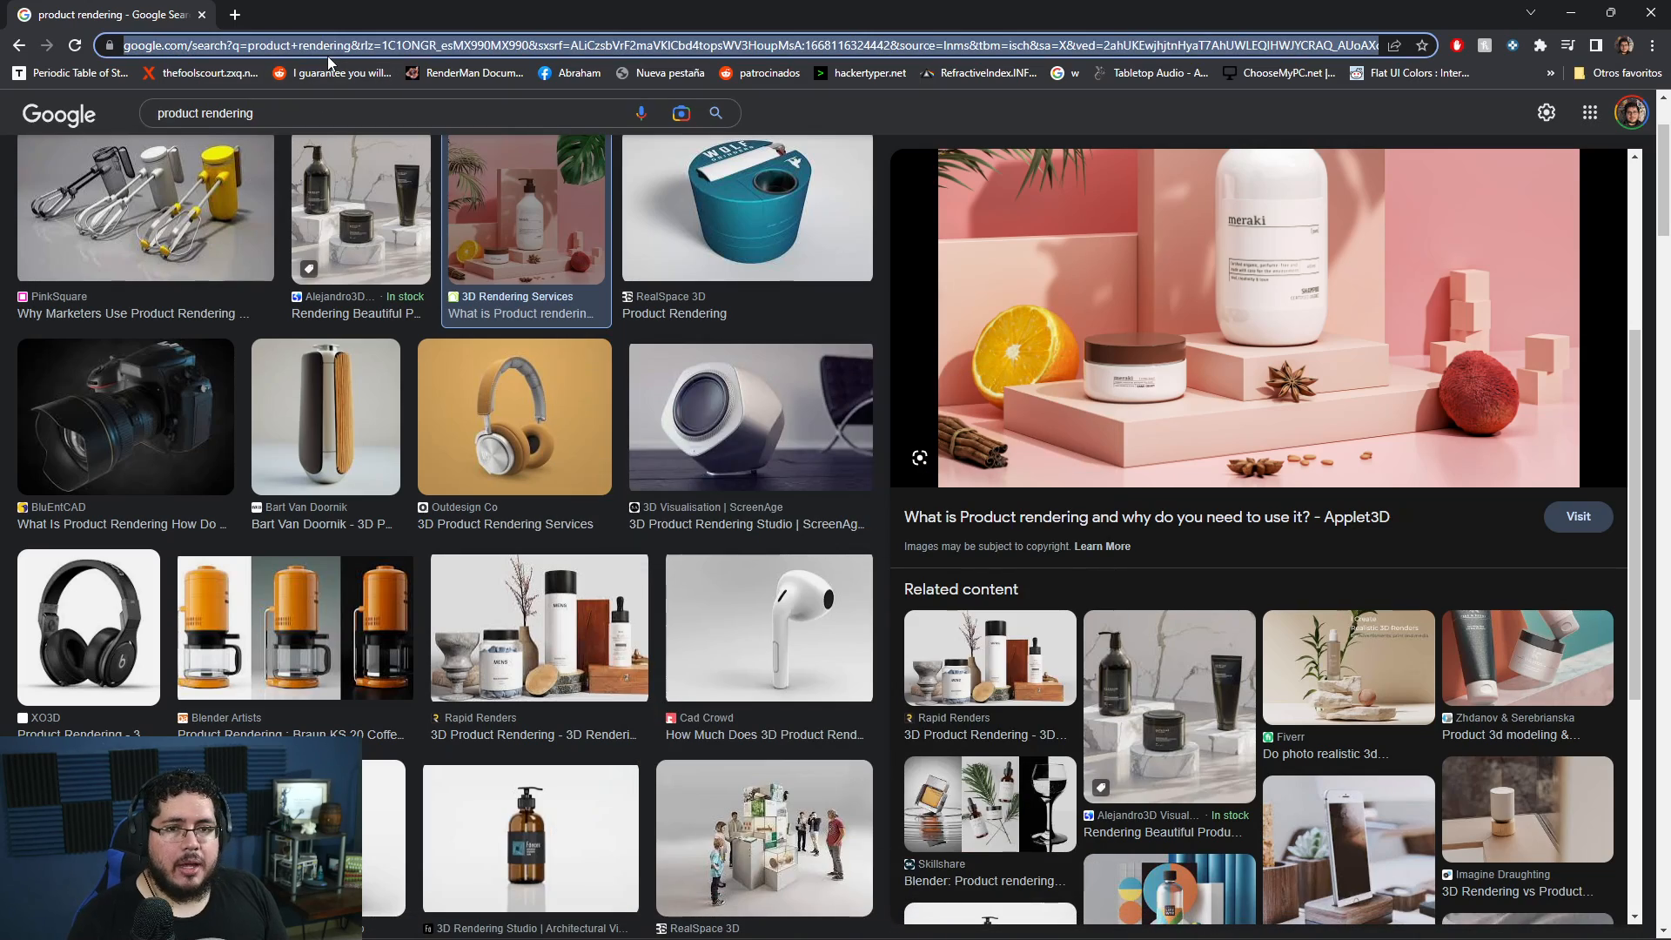
{"action": "type", "text": "polyhaven.com"}
{"action": "key", "text": "Return"}
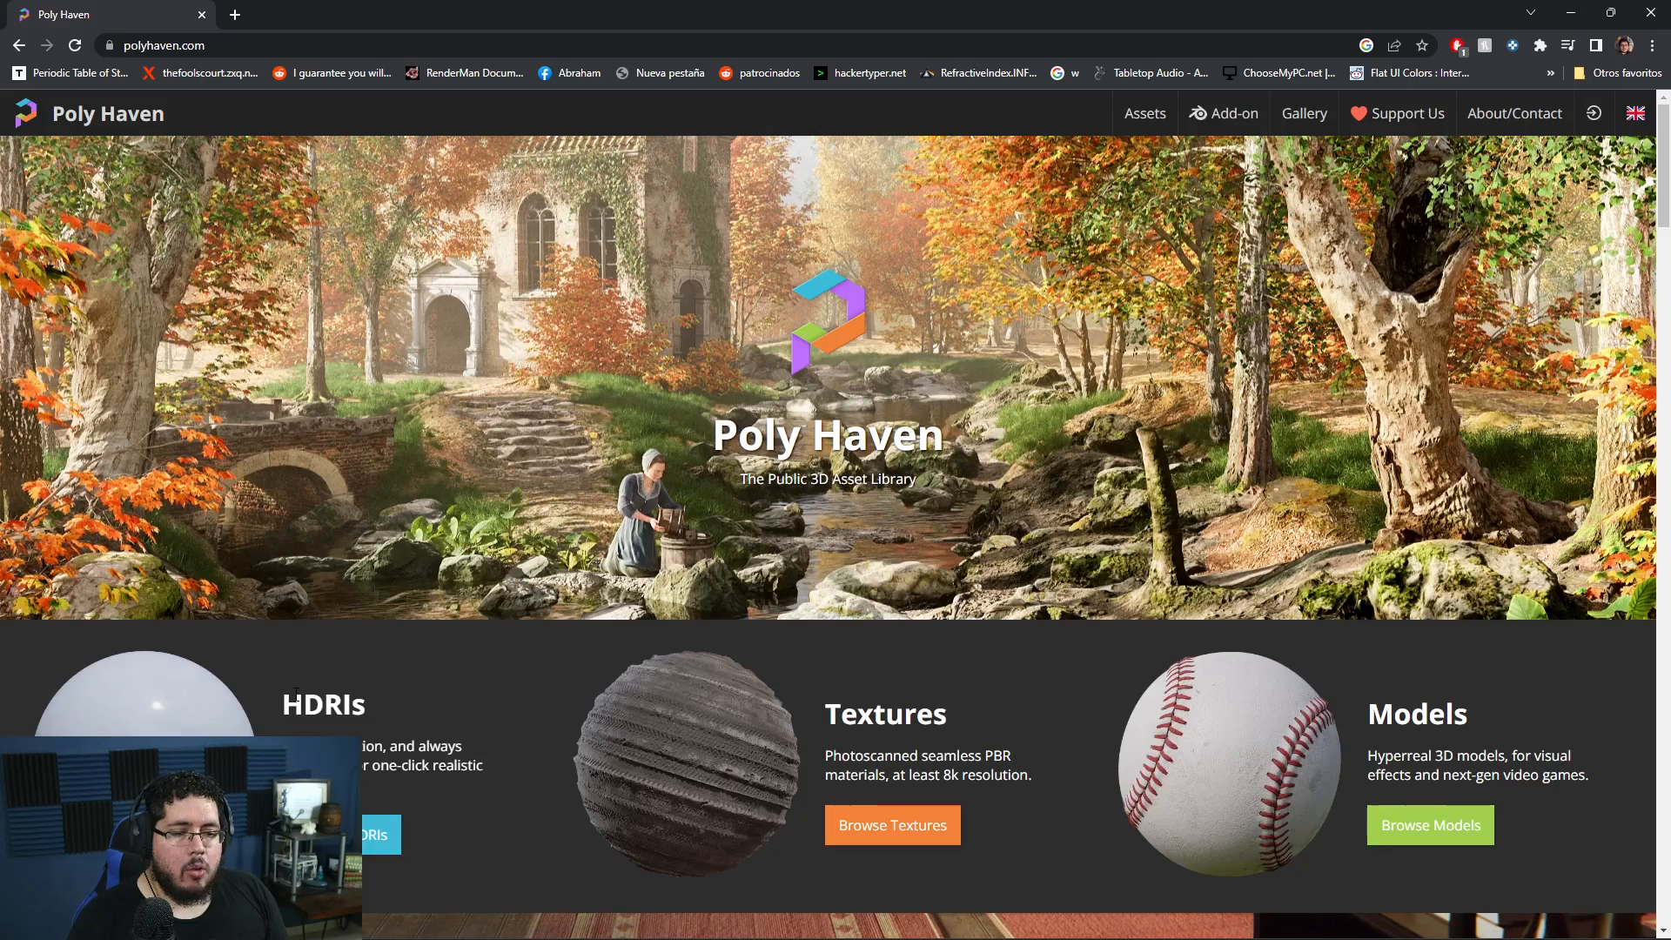
{"action": "left_click", "coordinate": [296, 694]}
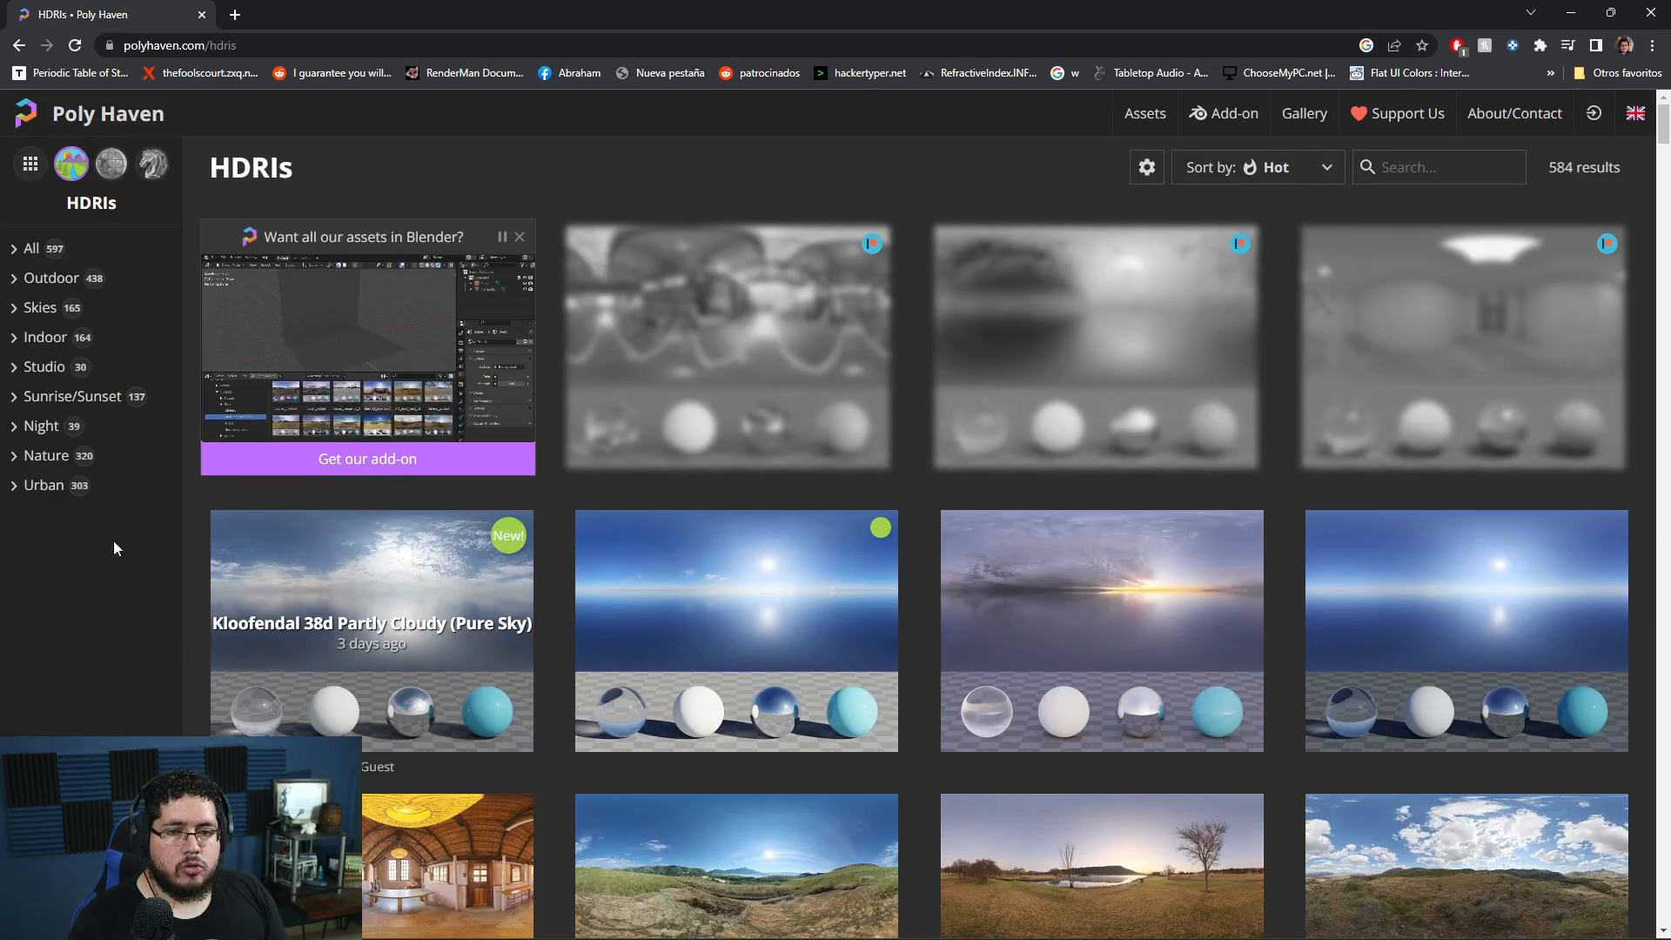
{"action": "left_click", "coordinate": [45, 369]}
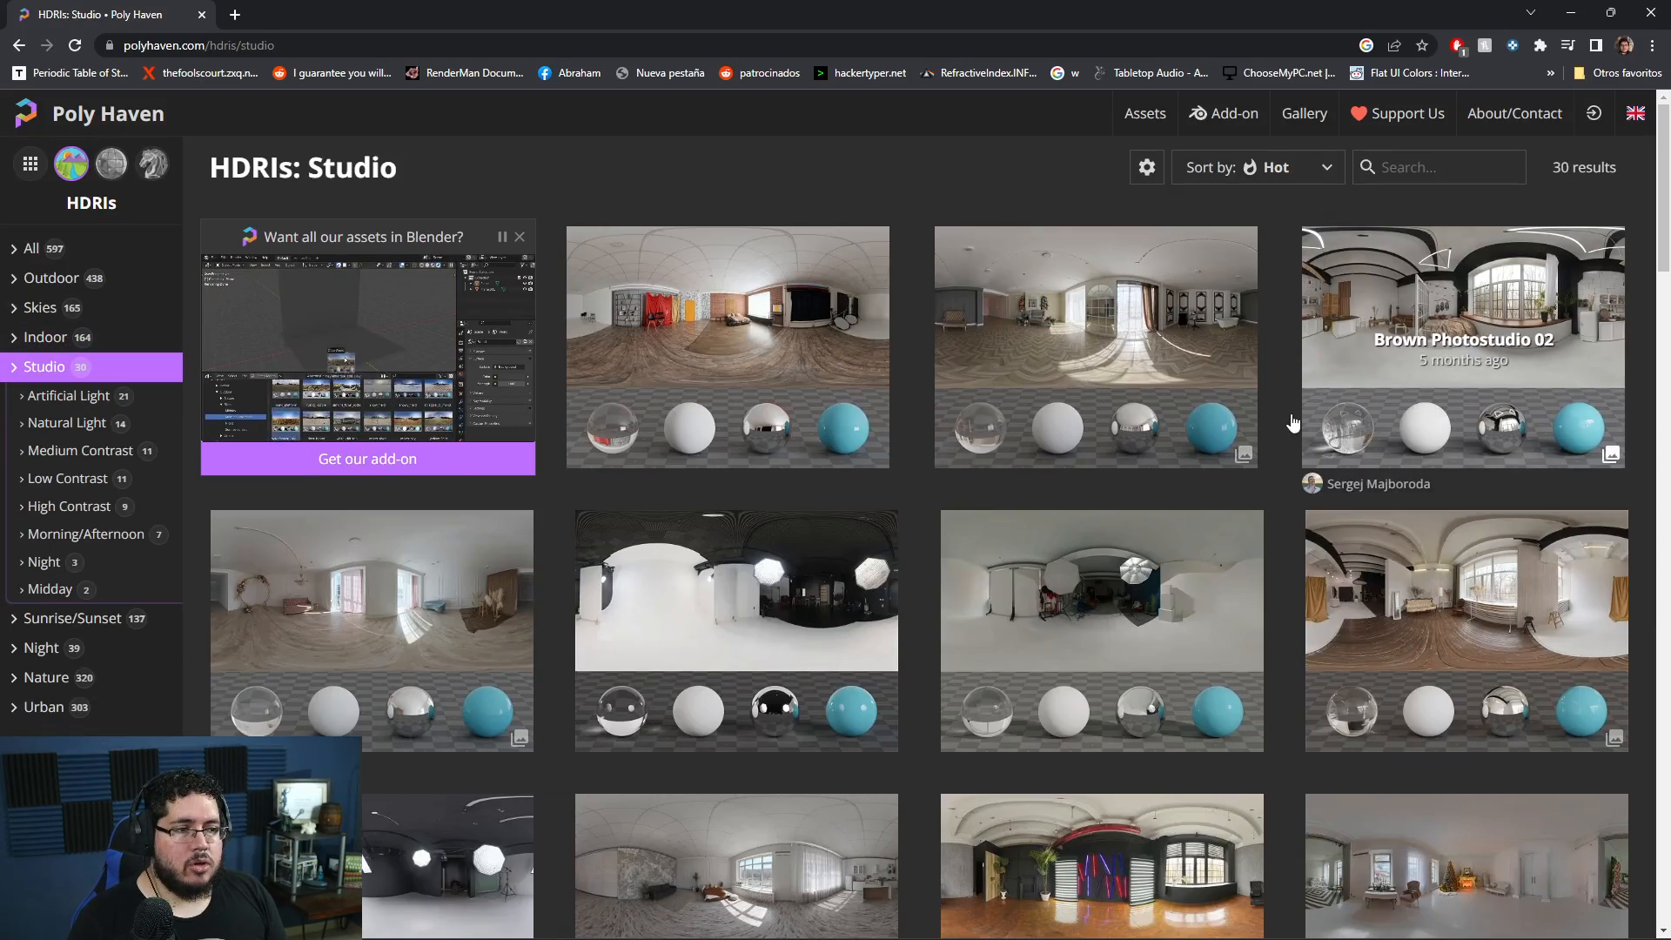
- Browse the studio HDRIs and download Christmas Photo Studio 02 as a 4K EXR
{"action": "scroll", "coordinate": [1290, 435], "scroll_direction": "down", "scroll_amount": 3}
{"action": "scroll", "coordinate": [1292, 456], "scroll_direction": "down", "scroll_amount": 5}
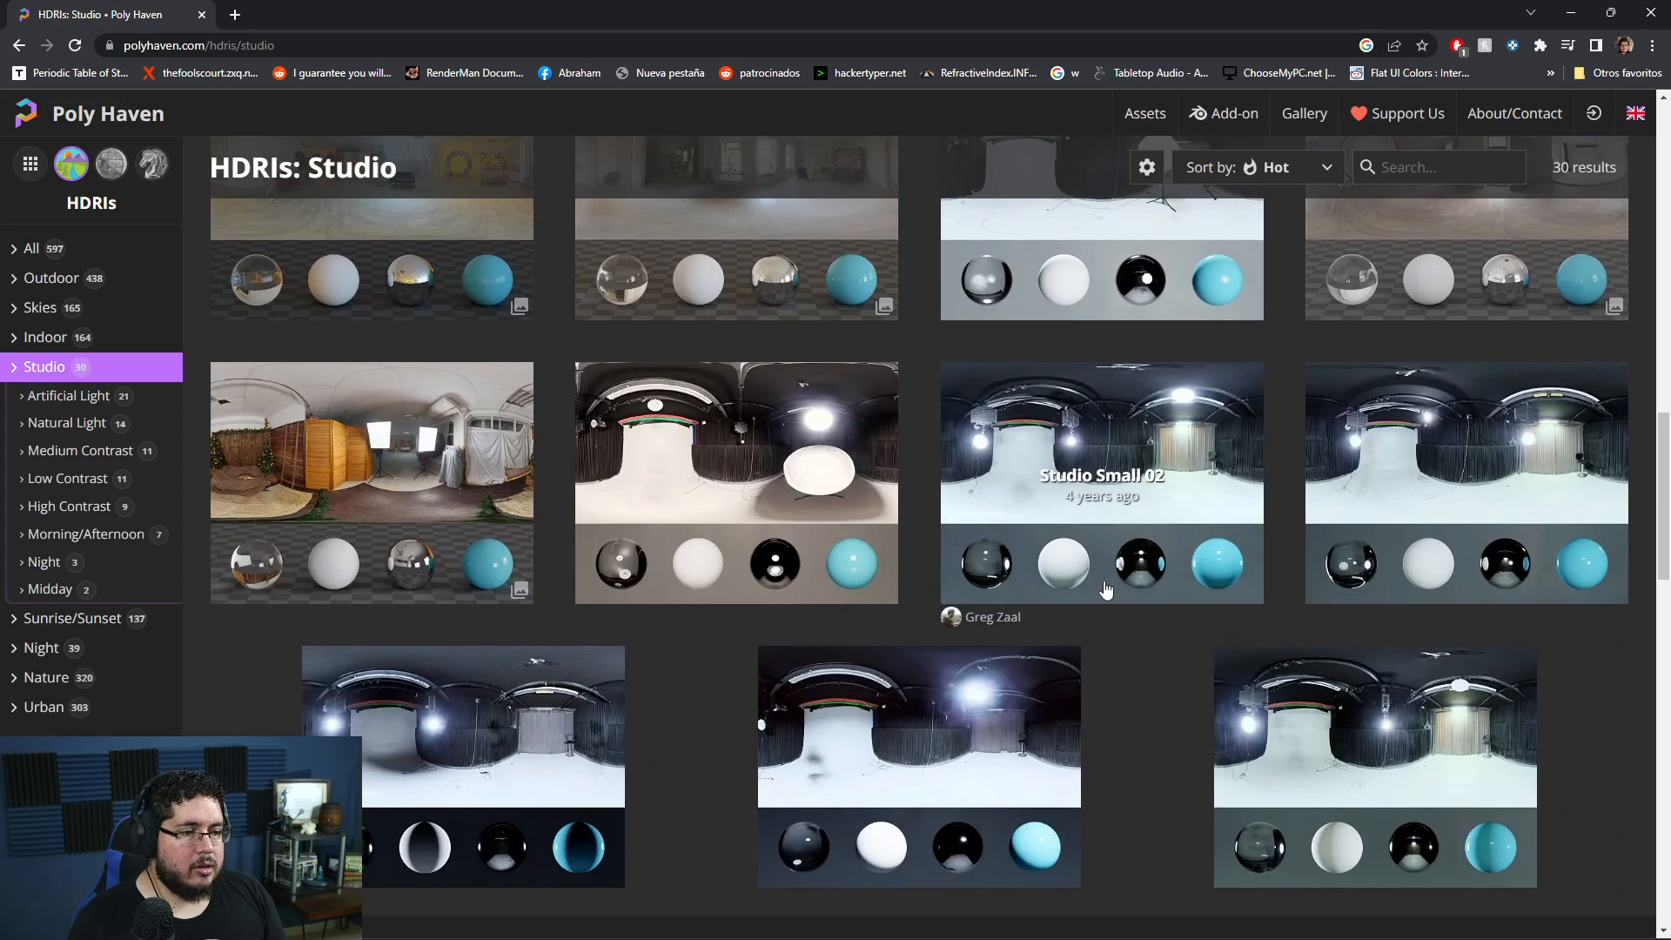
{"action": "scroll", "coordinate": [1173, 608], "scroll_direction": "down", "scroll_amount": 2}
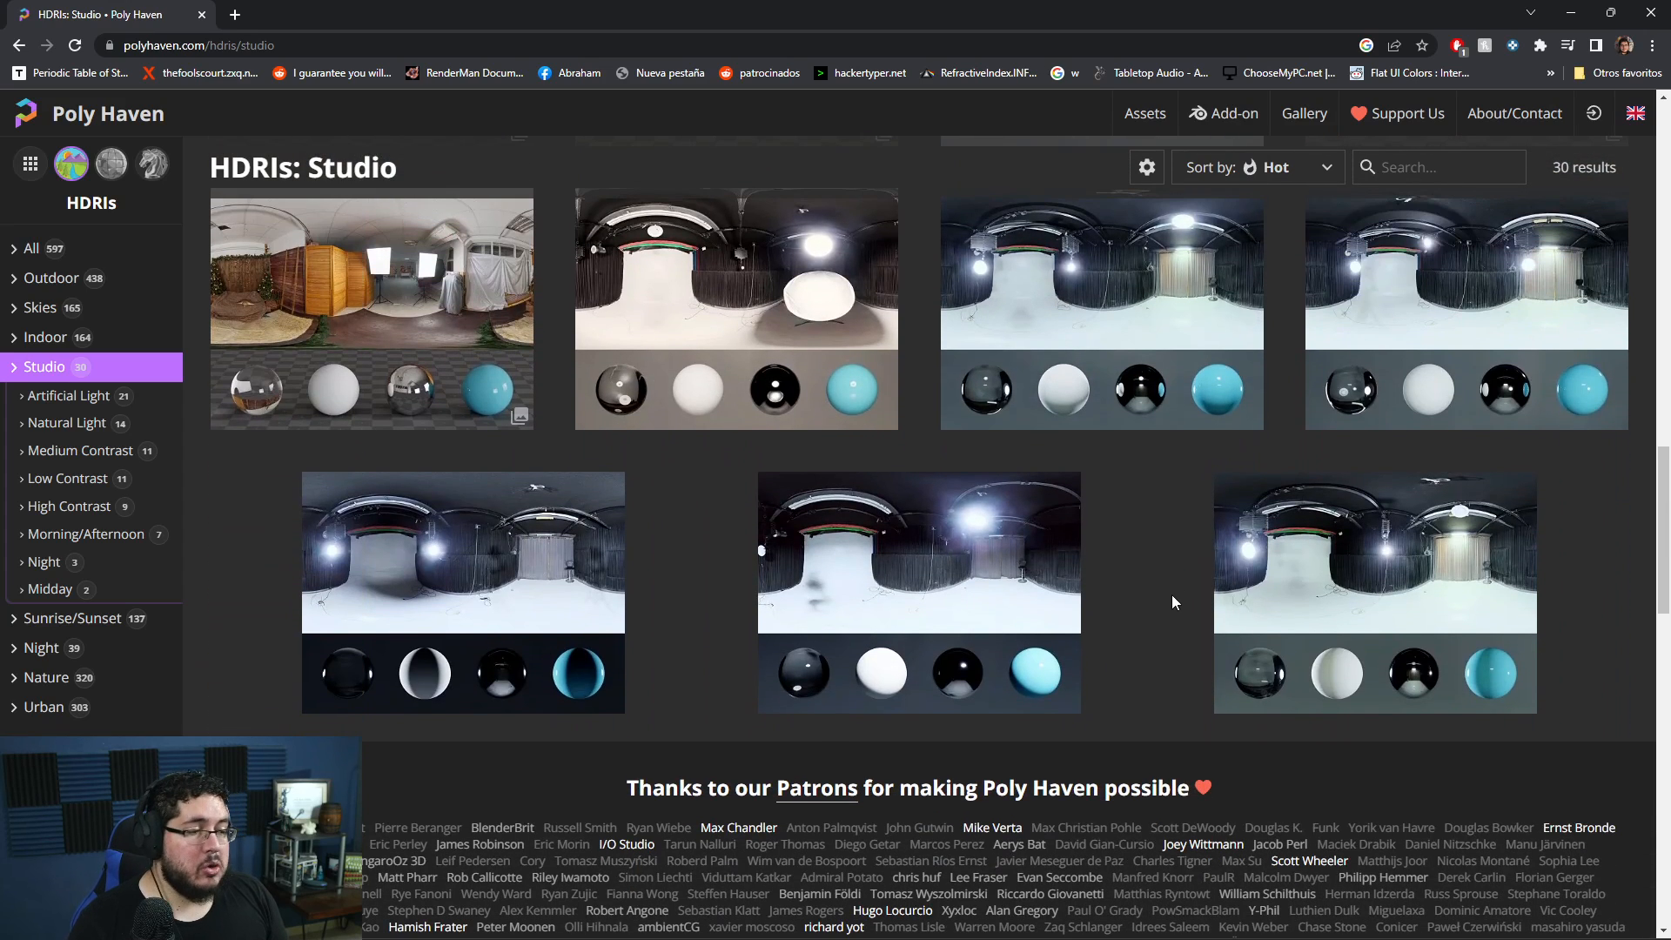
{"action": "scroll", "coordinate": [1171, 599], "scroll_direction": "up", "scroll_amount": 1}
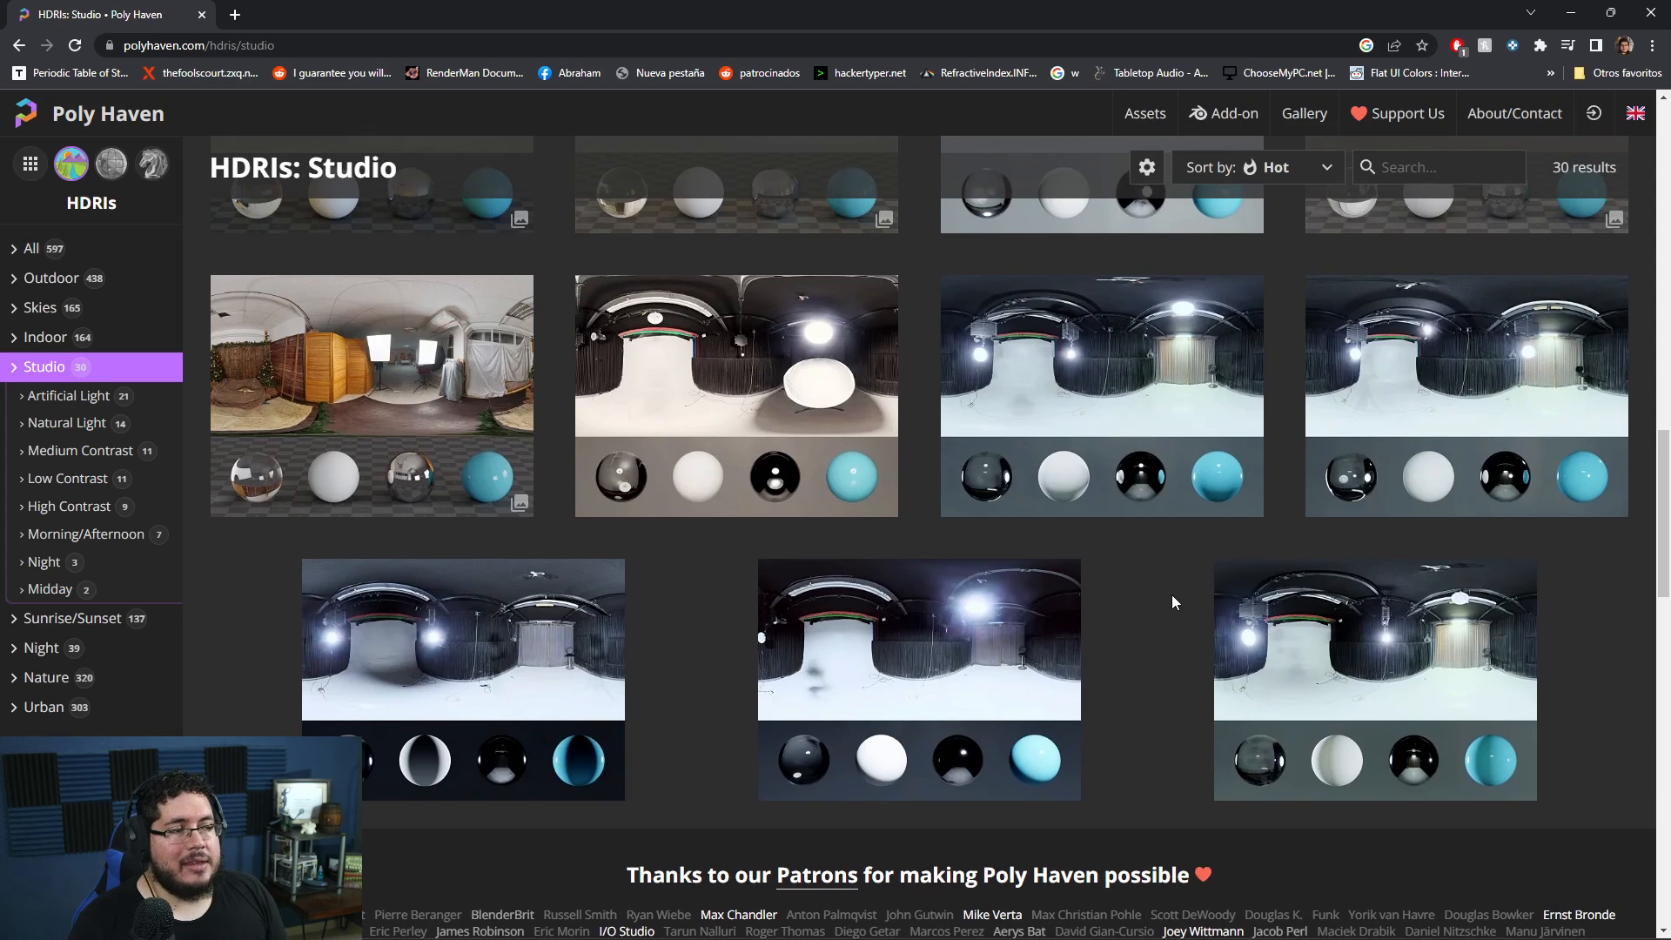
{"action": "left_click", "coordinate": [374, 366]}
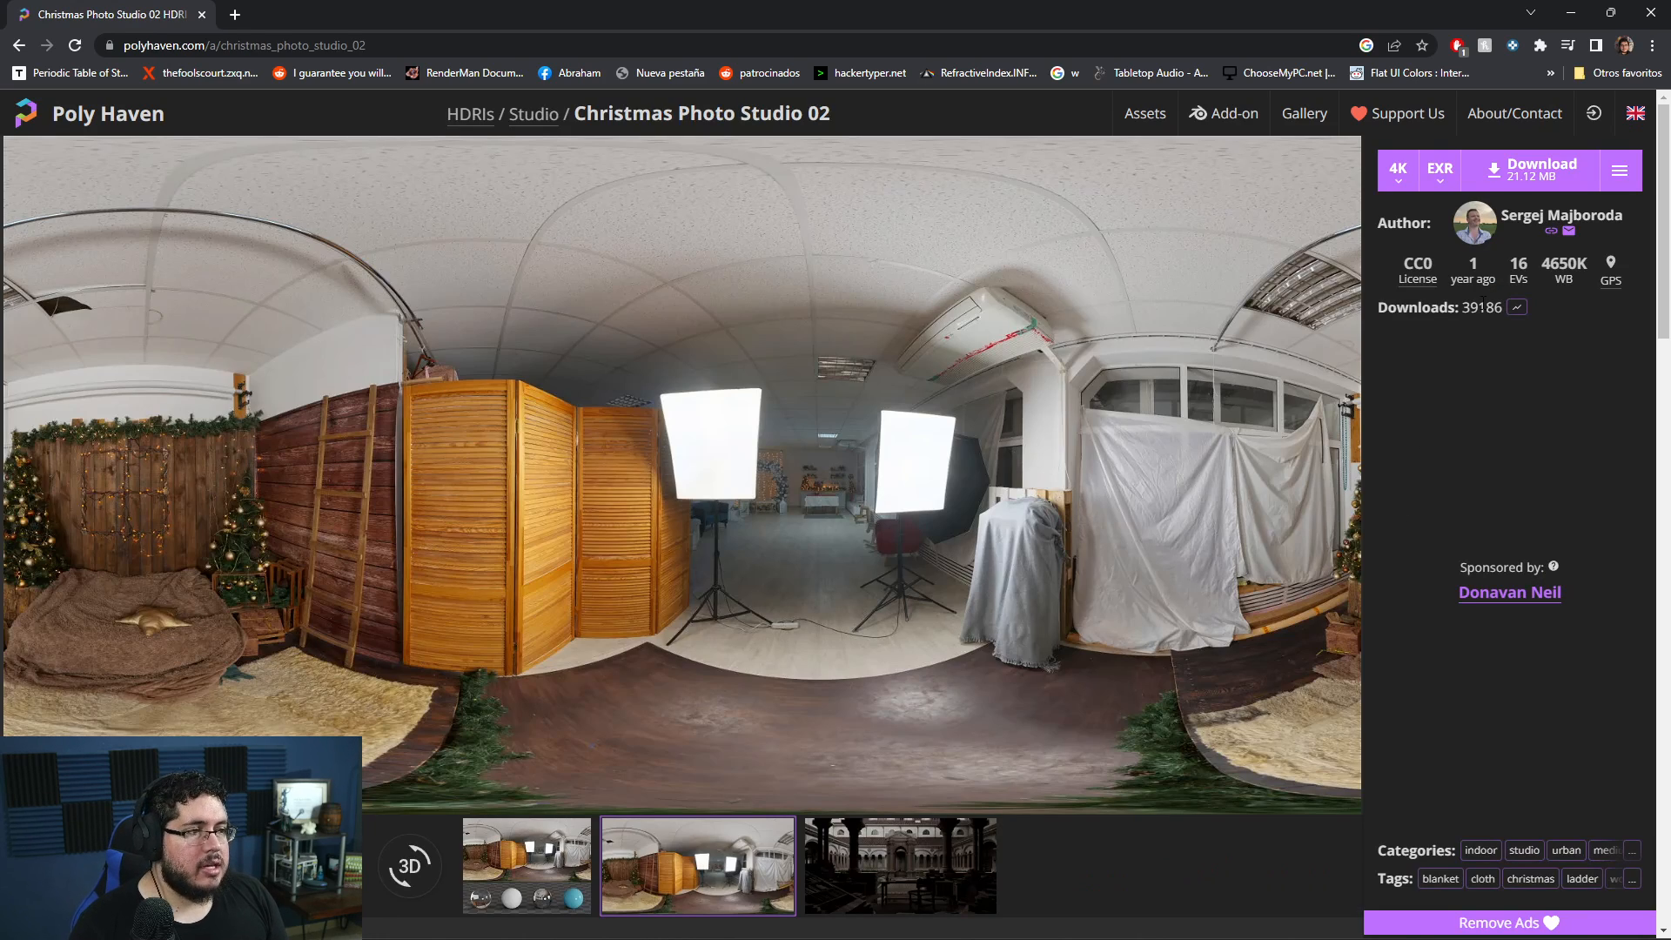
{"action": "left_click", "coordinate": [1531, 170]}
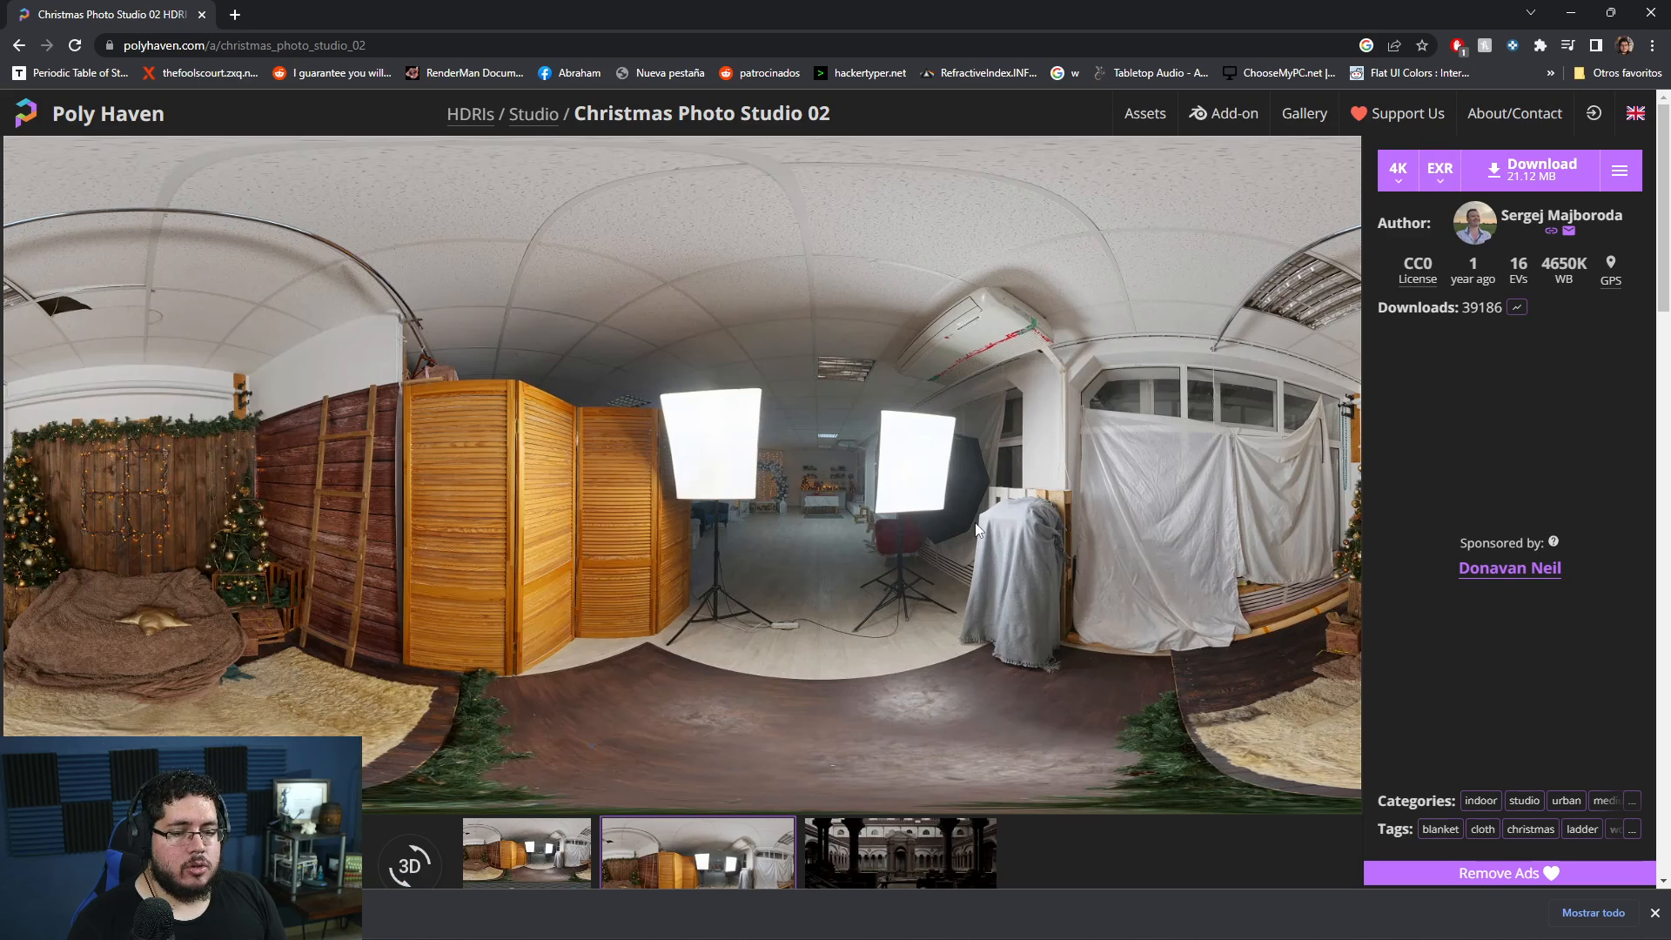
- Switch back to Maya and add an Arnold SkyDome light to the scene
{"action": "key", "text": "alt+Tab"}
{"action": "left_click", "coordinate": [889, 32]}
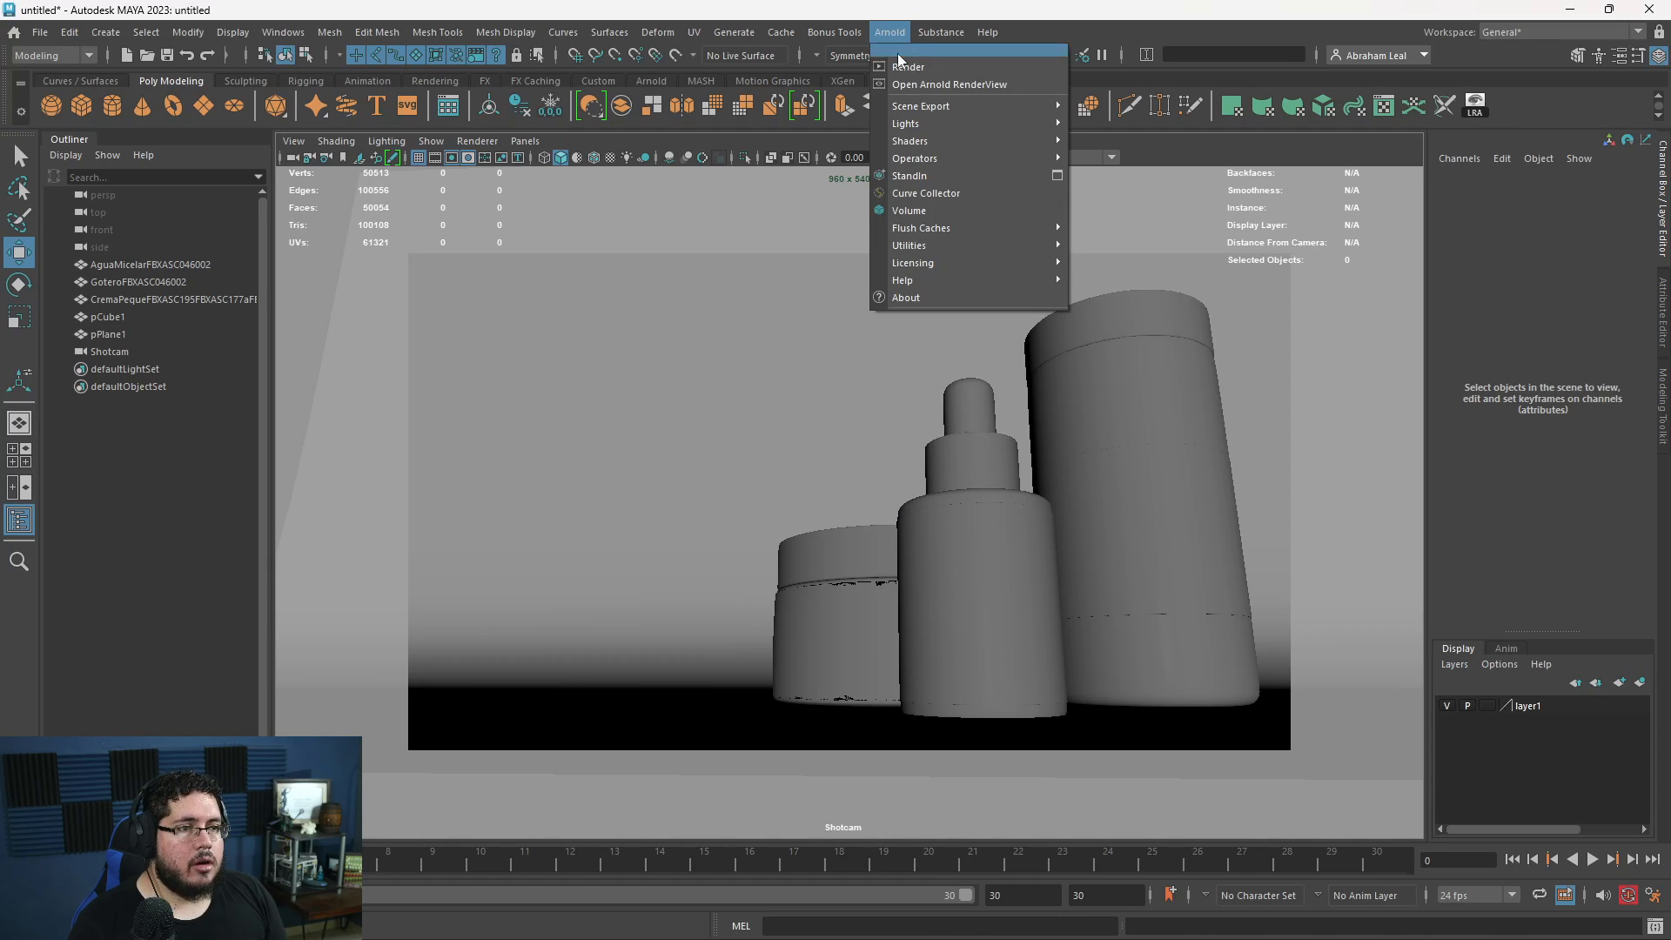
{"action": "mouse_move", "coordinate": [936, 118]}
{"action": "left_click", "coordinate": [1121, 134]}
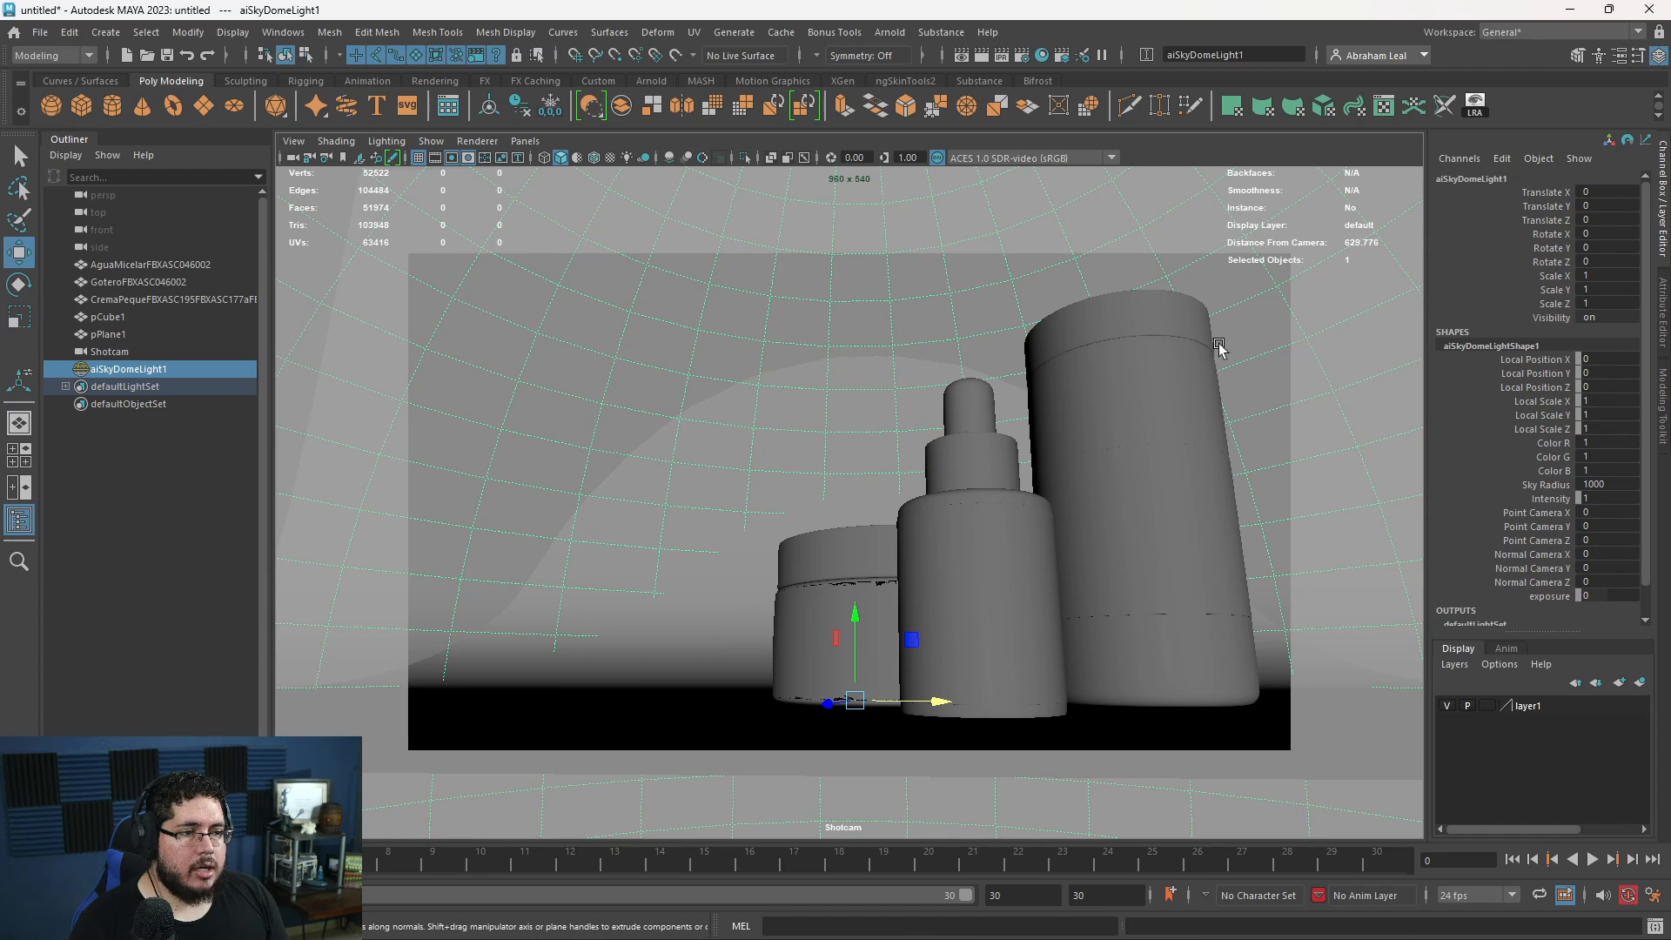
- Connect a File texture node to the SkyDome light's Color attribute
{"action": "key", "text": "ctrl+a"}
{"action": "left_click", "coordinate": [1615, 358]}
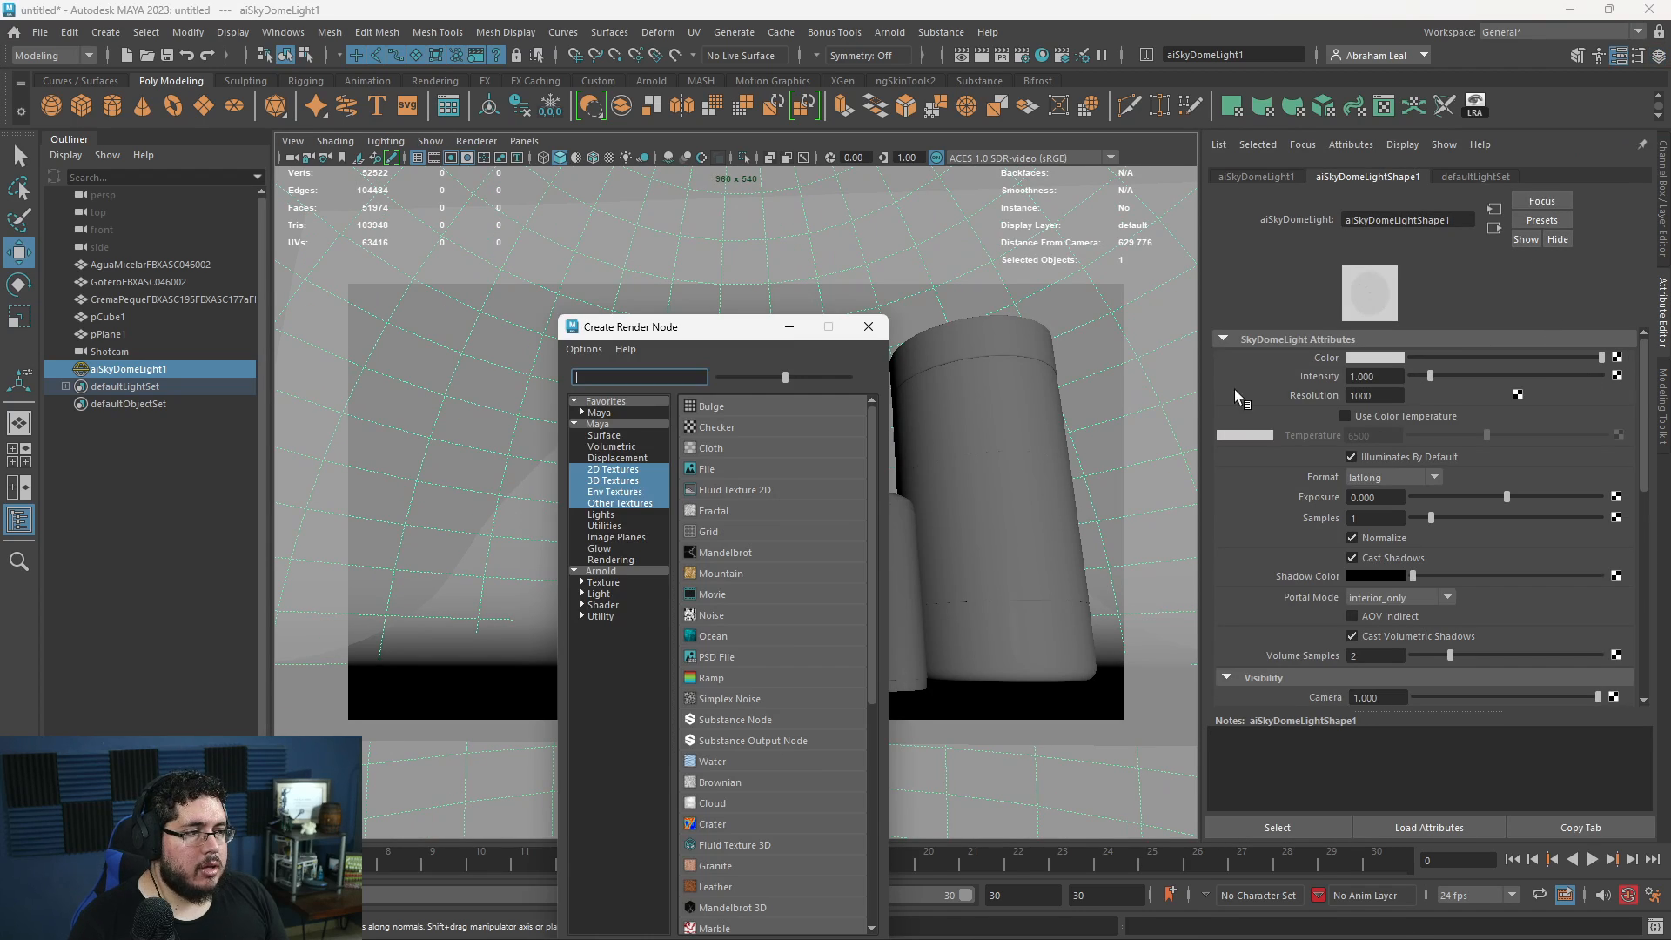
{"action": "left_click", "coordinate": [718, 472]}
- Load christmas_photo_studio_02_4k.exr from the Downloads folder as the file texture's image
{"action": "left_click", "coordinate": [1619, 414]}
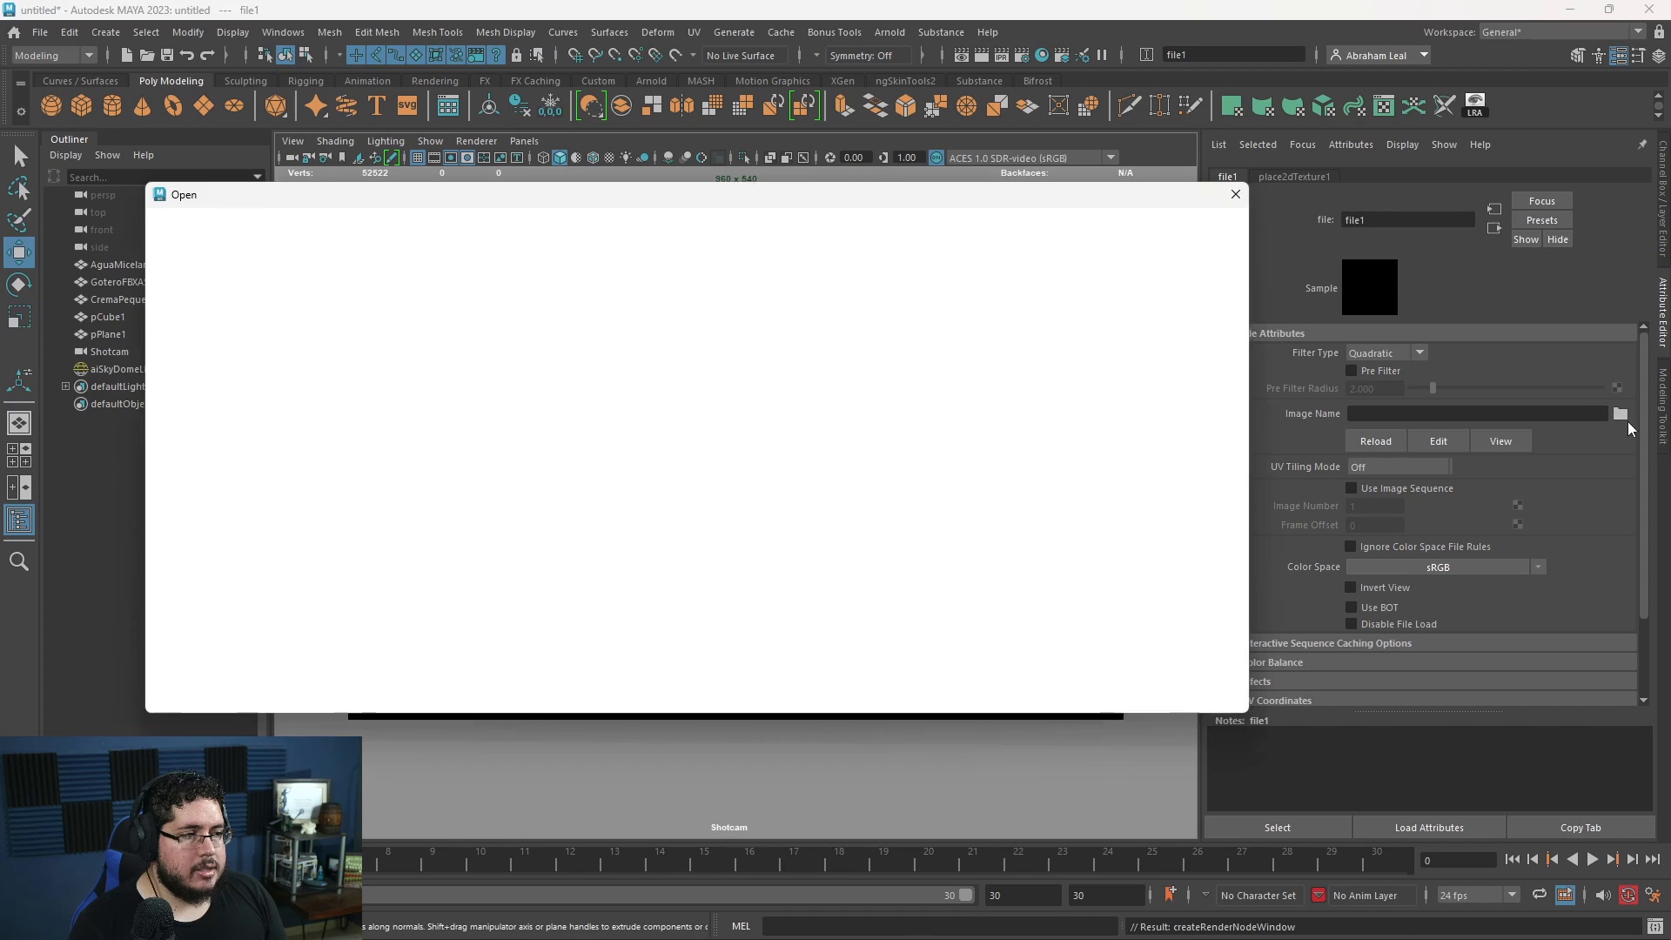
{"action": "left_click", "coordinate": [184, 309]}
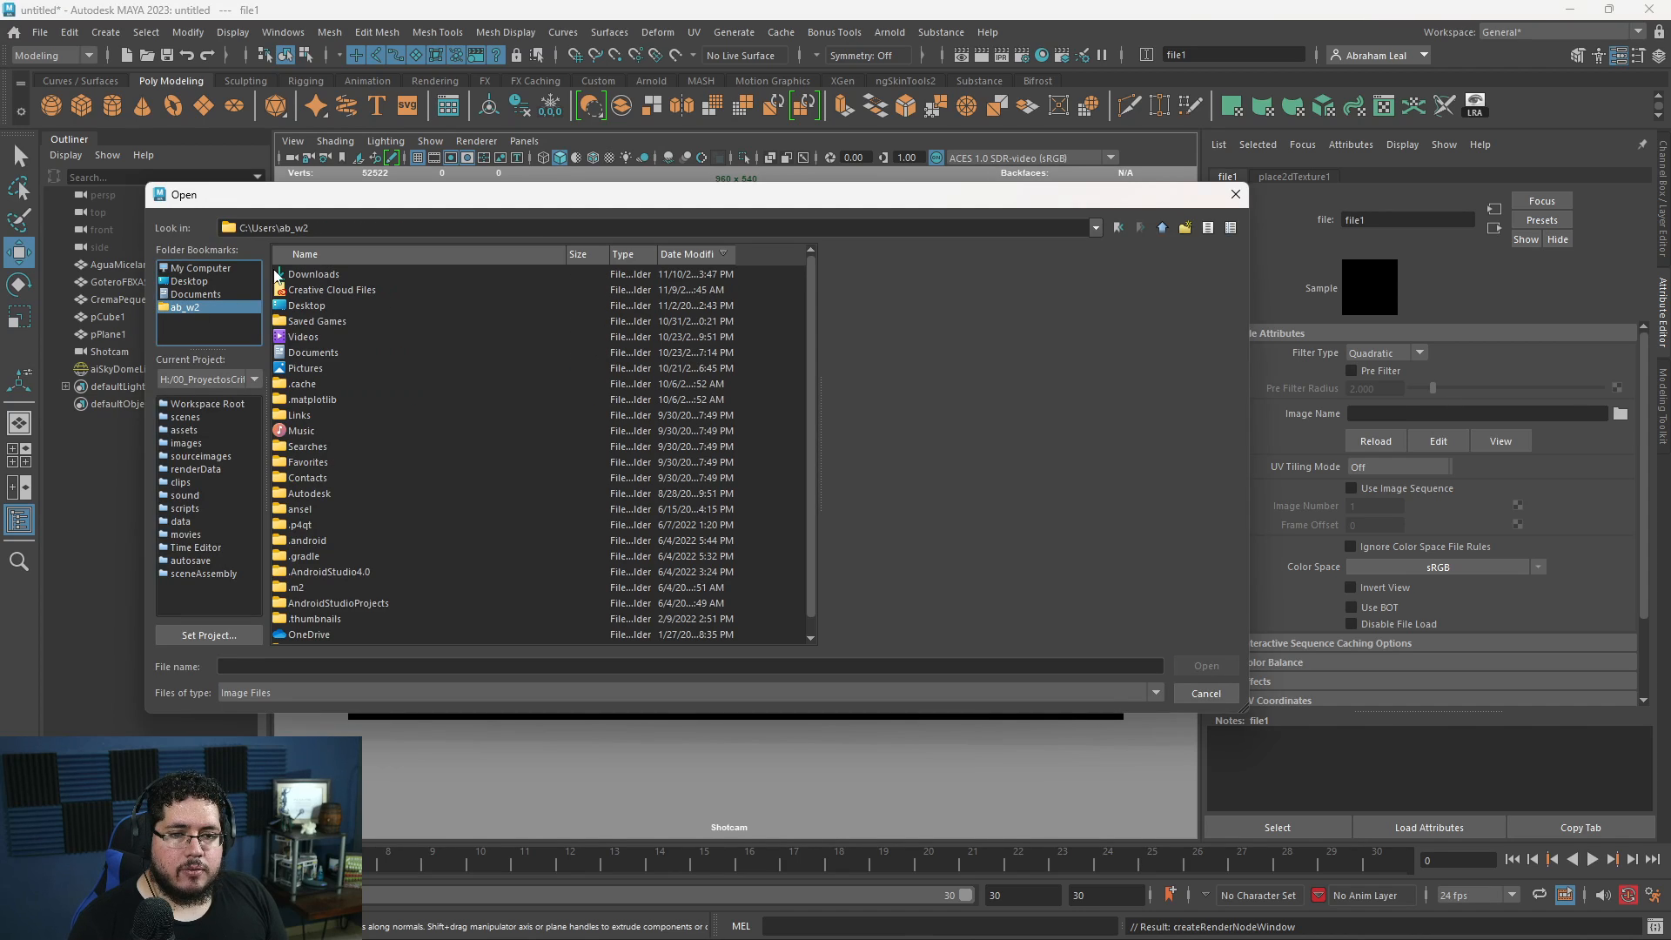
{"action": "double_click", "coordinate": [311, 274]}
{"action": "left_click", "coordinate": [315, 274]}
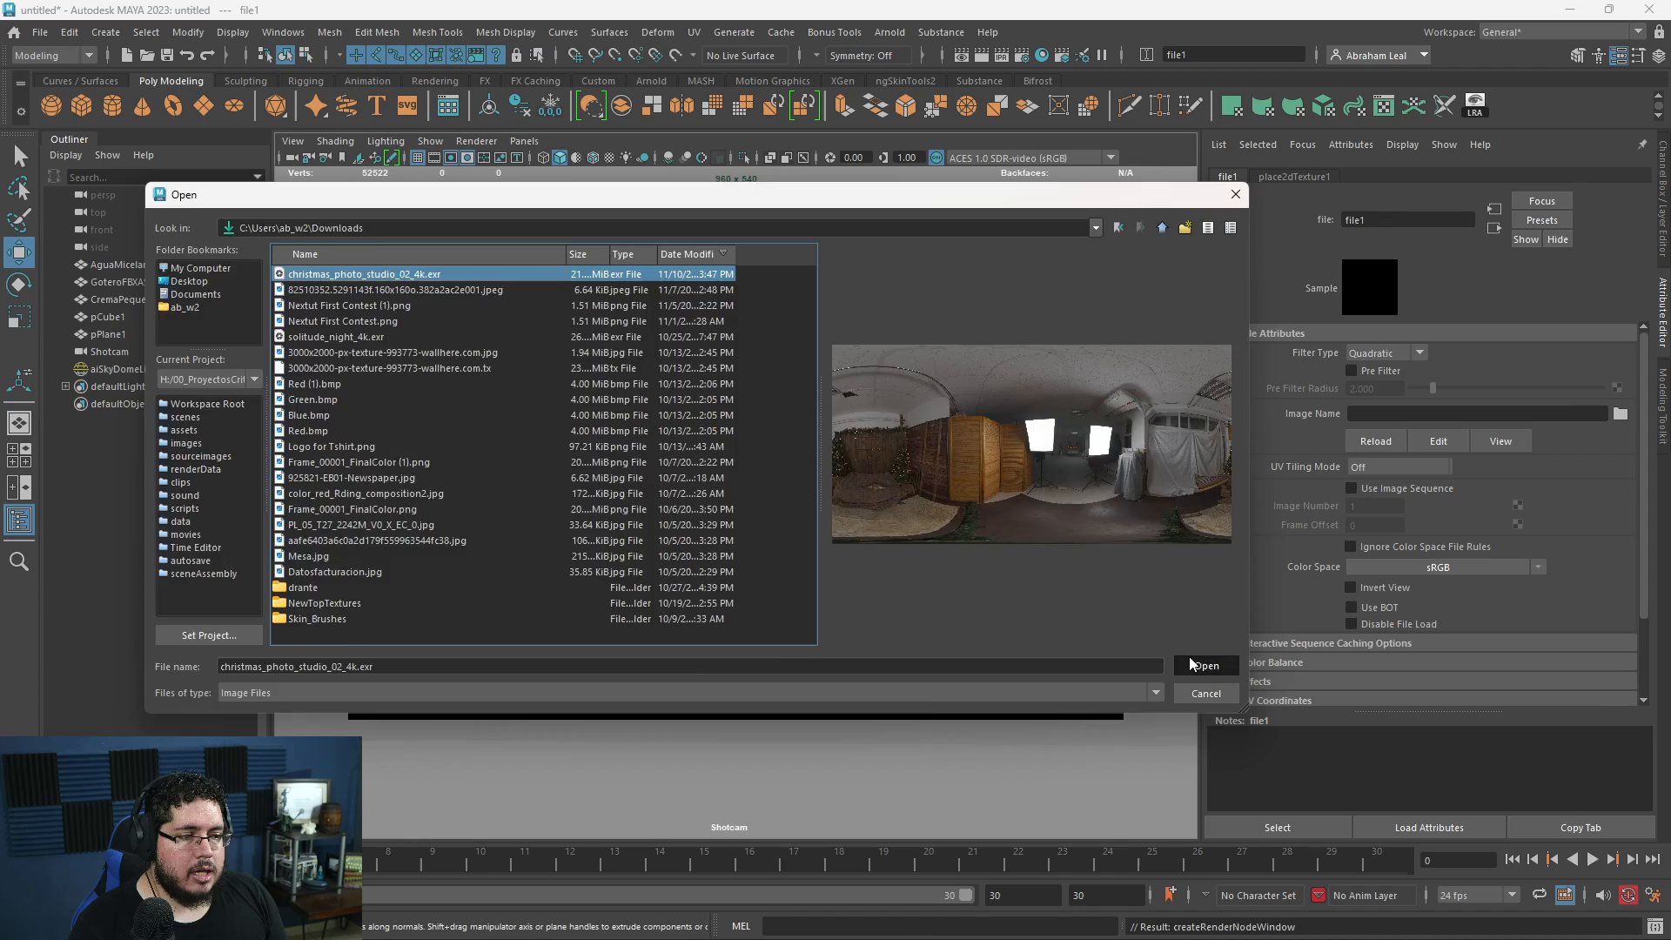
{"action": "left_click", "coordinate": [1206, 665]}
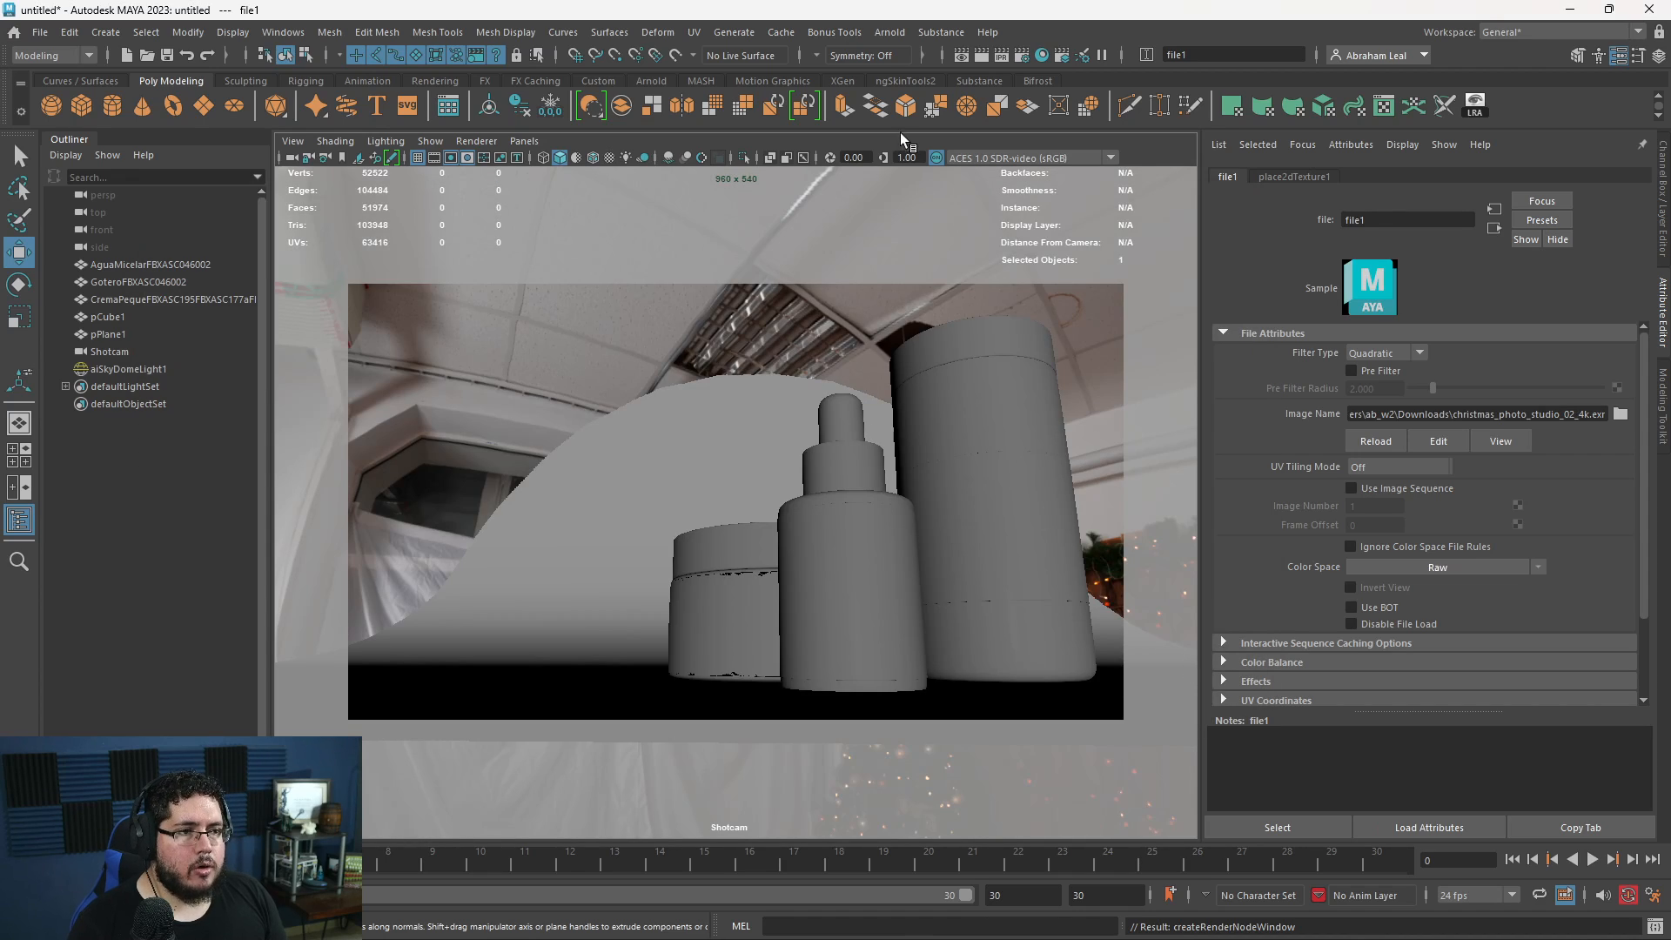
- Set Arnold's render device to GPU in the render settings
{"action": "left_click", "coordinate": [1021, 55]}
{"action": "left_click", "coordinate": [335, 254]}
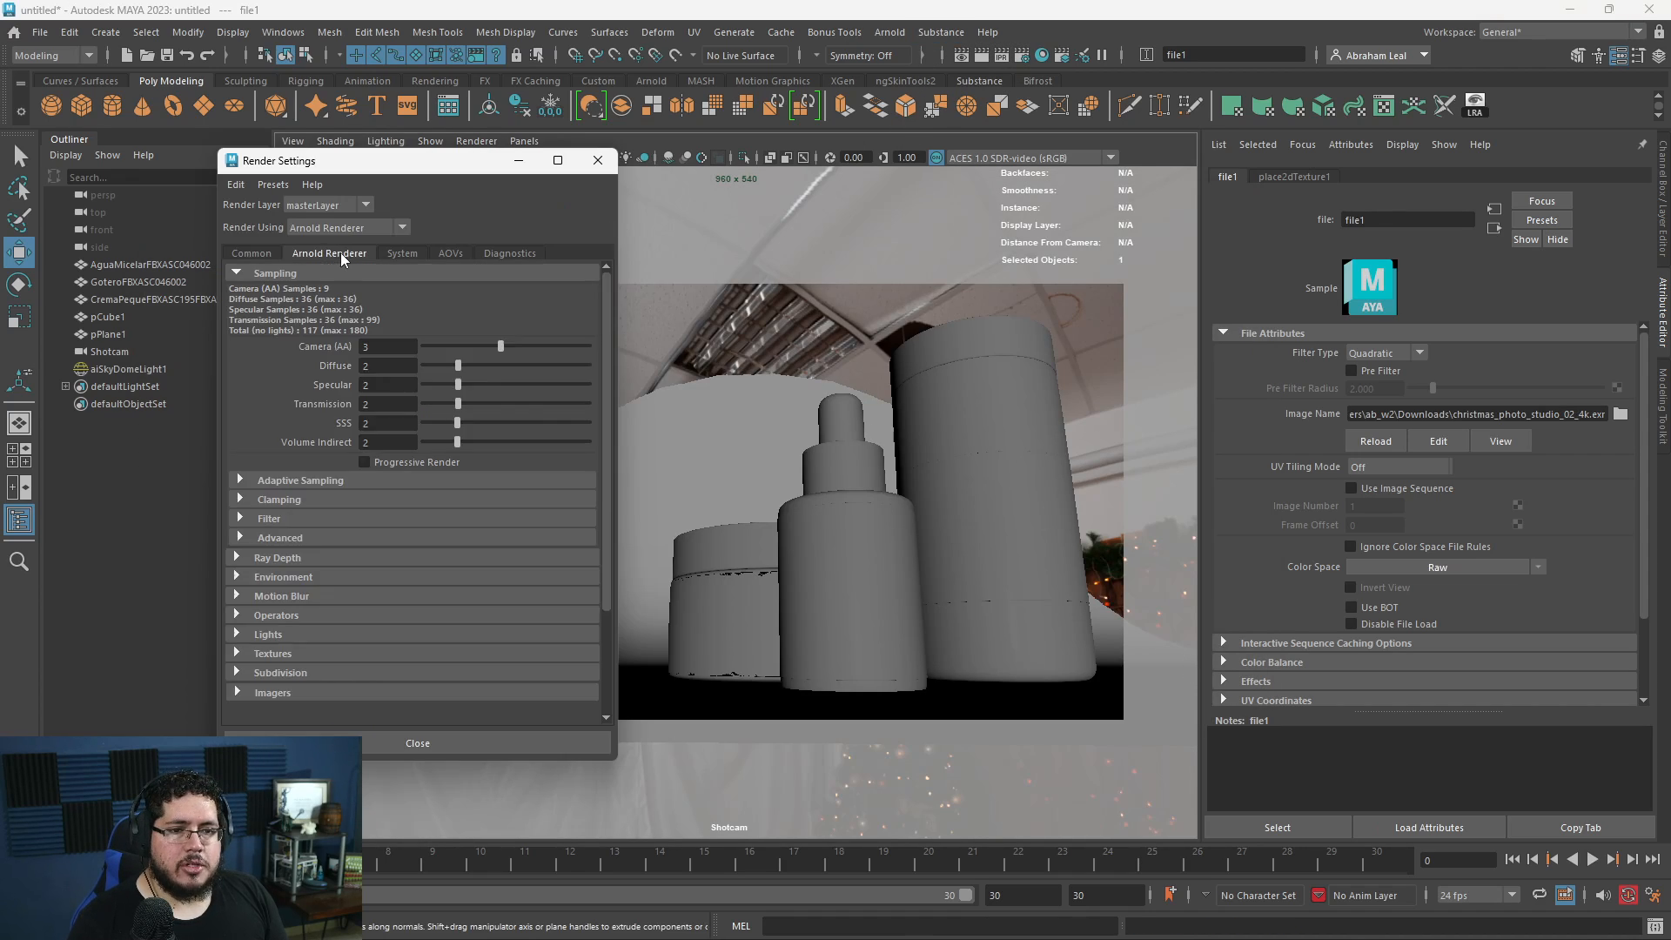
{"action": "left_click", "coordinate": [402, 256]}
{"action": "left_click", "coordinate": [393, 292]}
{"action": "left_click", "coordinate": [393, 327]}
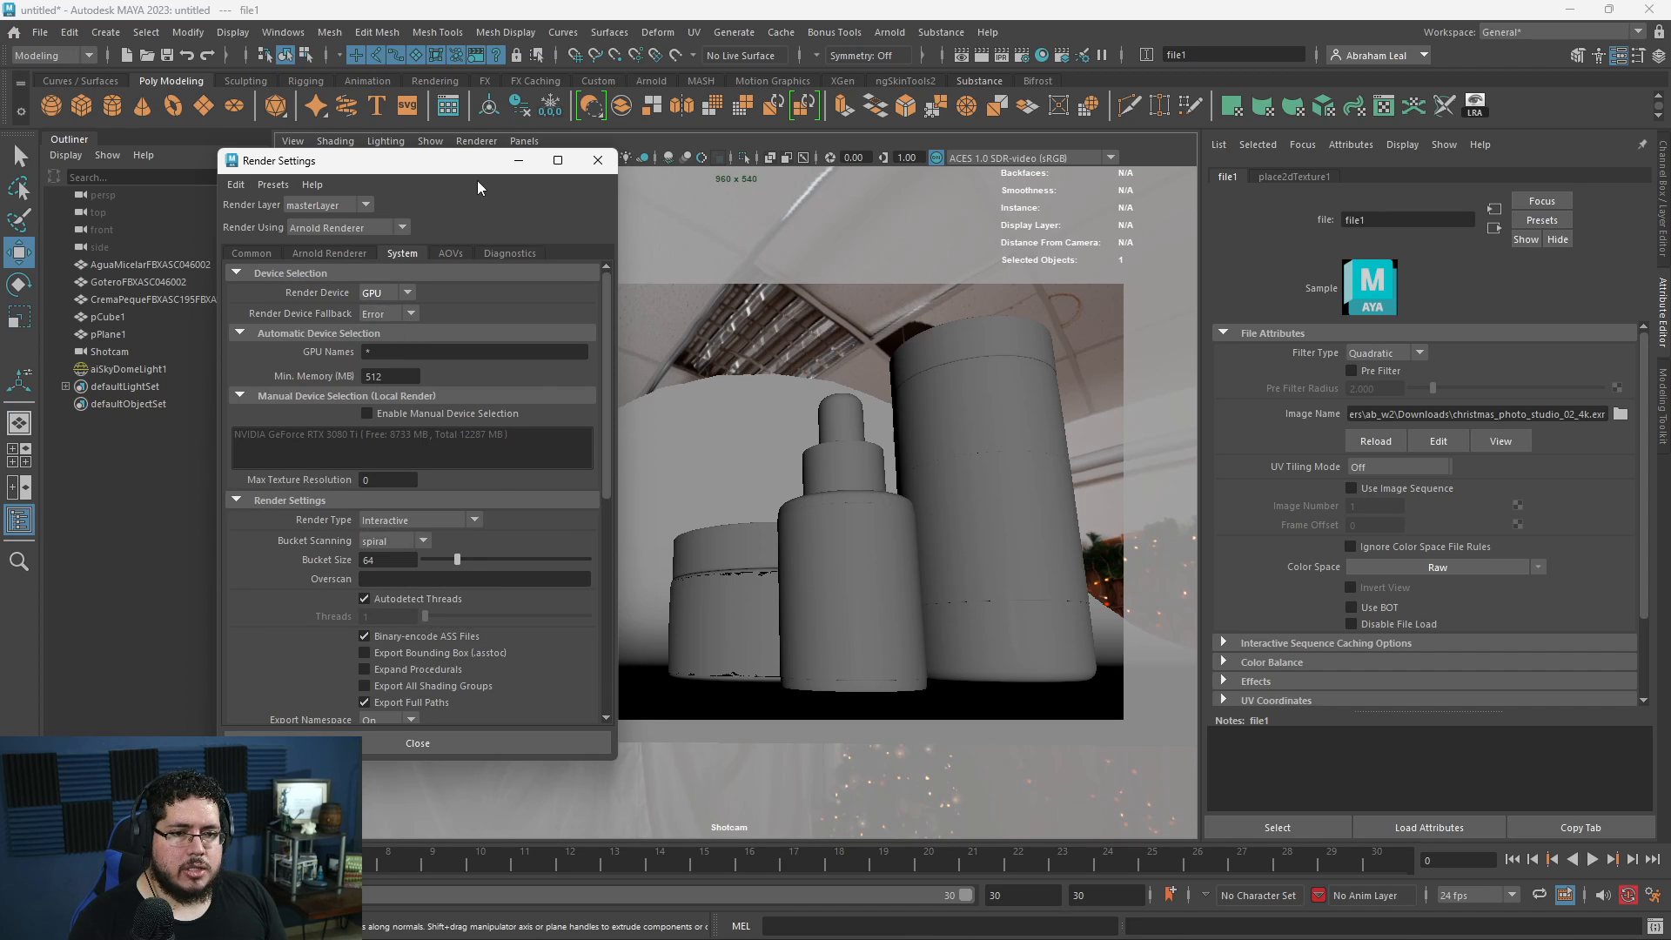
{"action": "left_click", "coordinate": [520, 161]}
- Render the Shotcam view in Arnold RenderView and examine how the HDRI lights the three containers
{"action": "left_click", "coordinate": [888, 33]}
{"action": "left_click", "coordinate": [903, 71]}
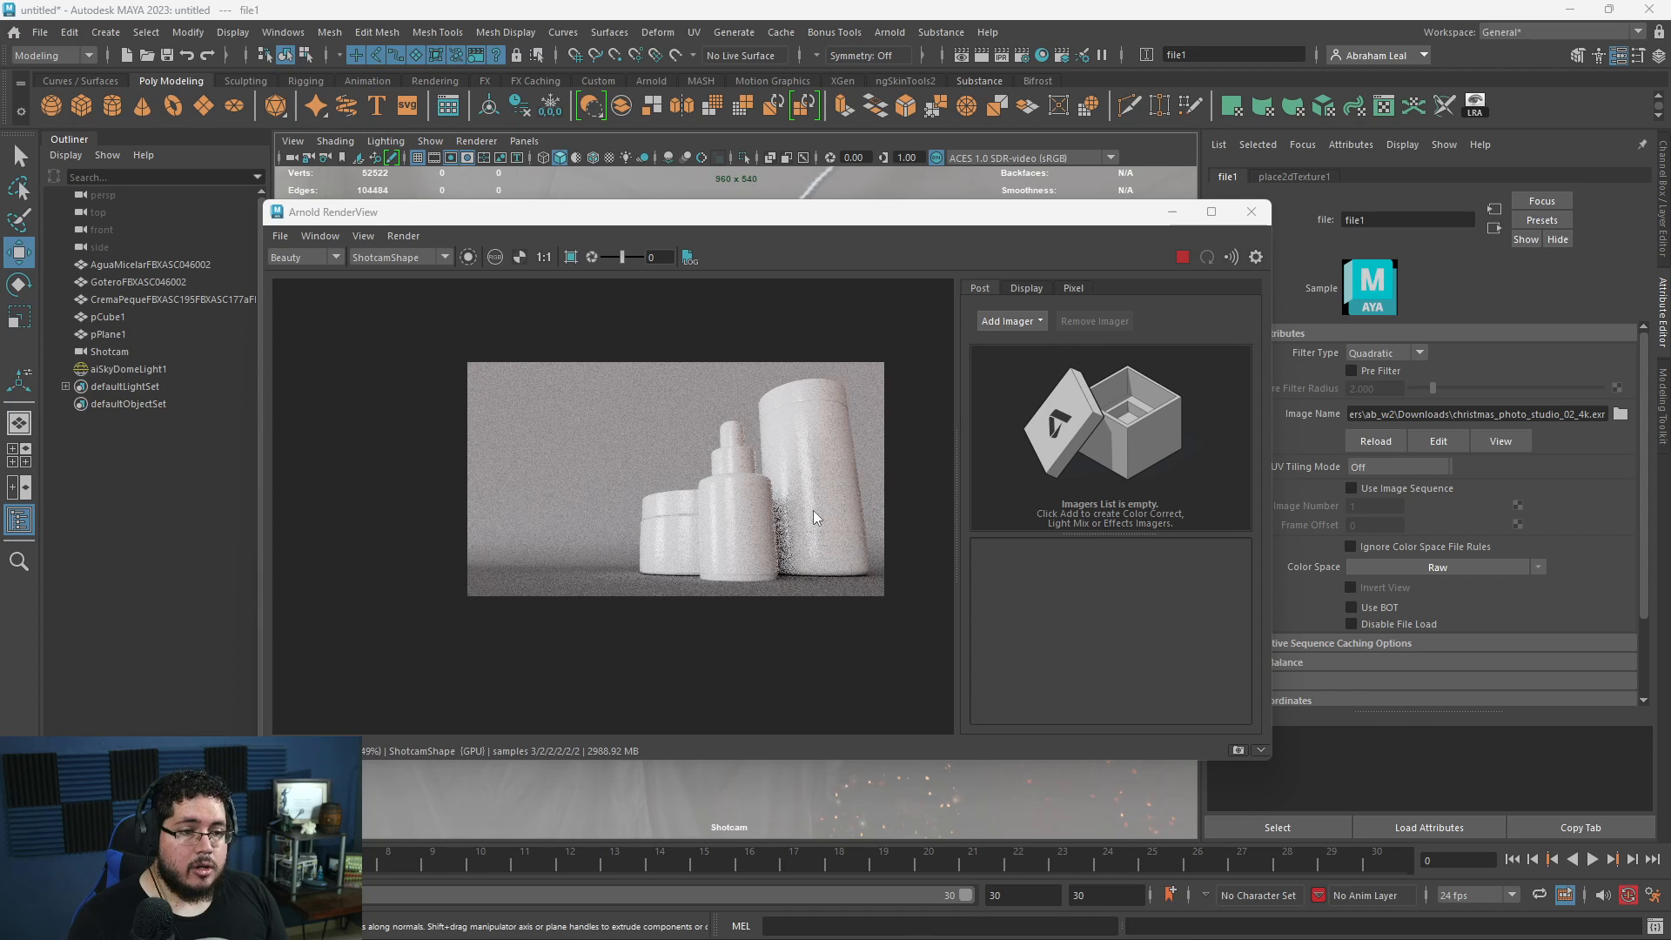
{"action": "scroll", "coordinate": [757, 522], "scroll_direction": "up", "scroll_amount": 2}
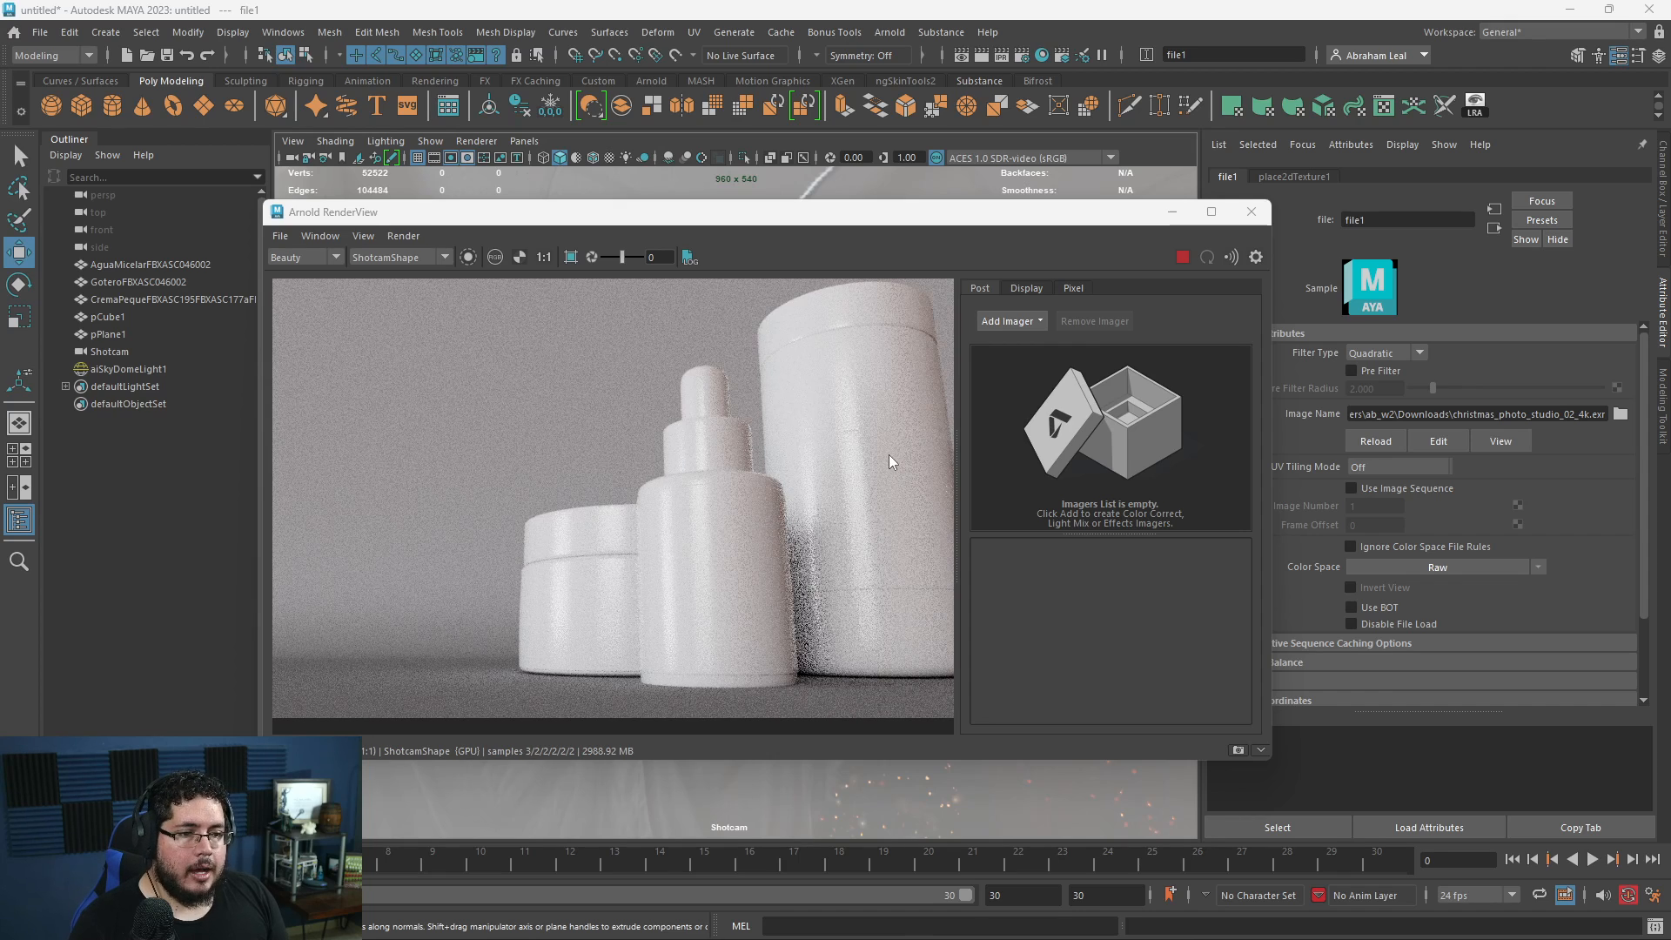
{"action": "scroll", "coordinate": [889, 454], "scroll_direction": "down", "scroll_amount": 2}
{"action": "scroll", "coordinate": [787, 478], "scroll_direction": "up", "scroll_amount": 3}
{"action": "scroll", "coordinate": [786, 478], "scroll_direction": "down", "scroll_amount": 2}
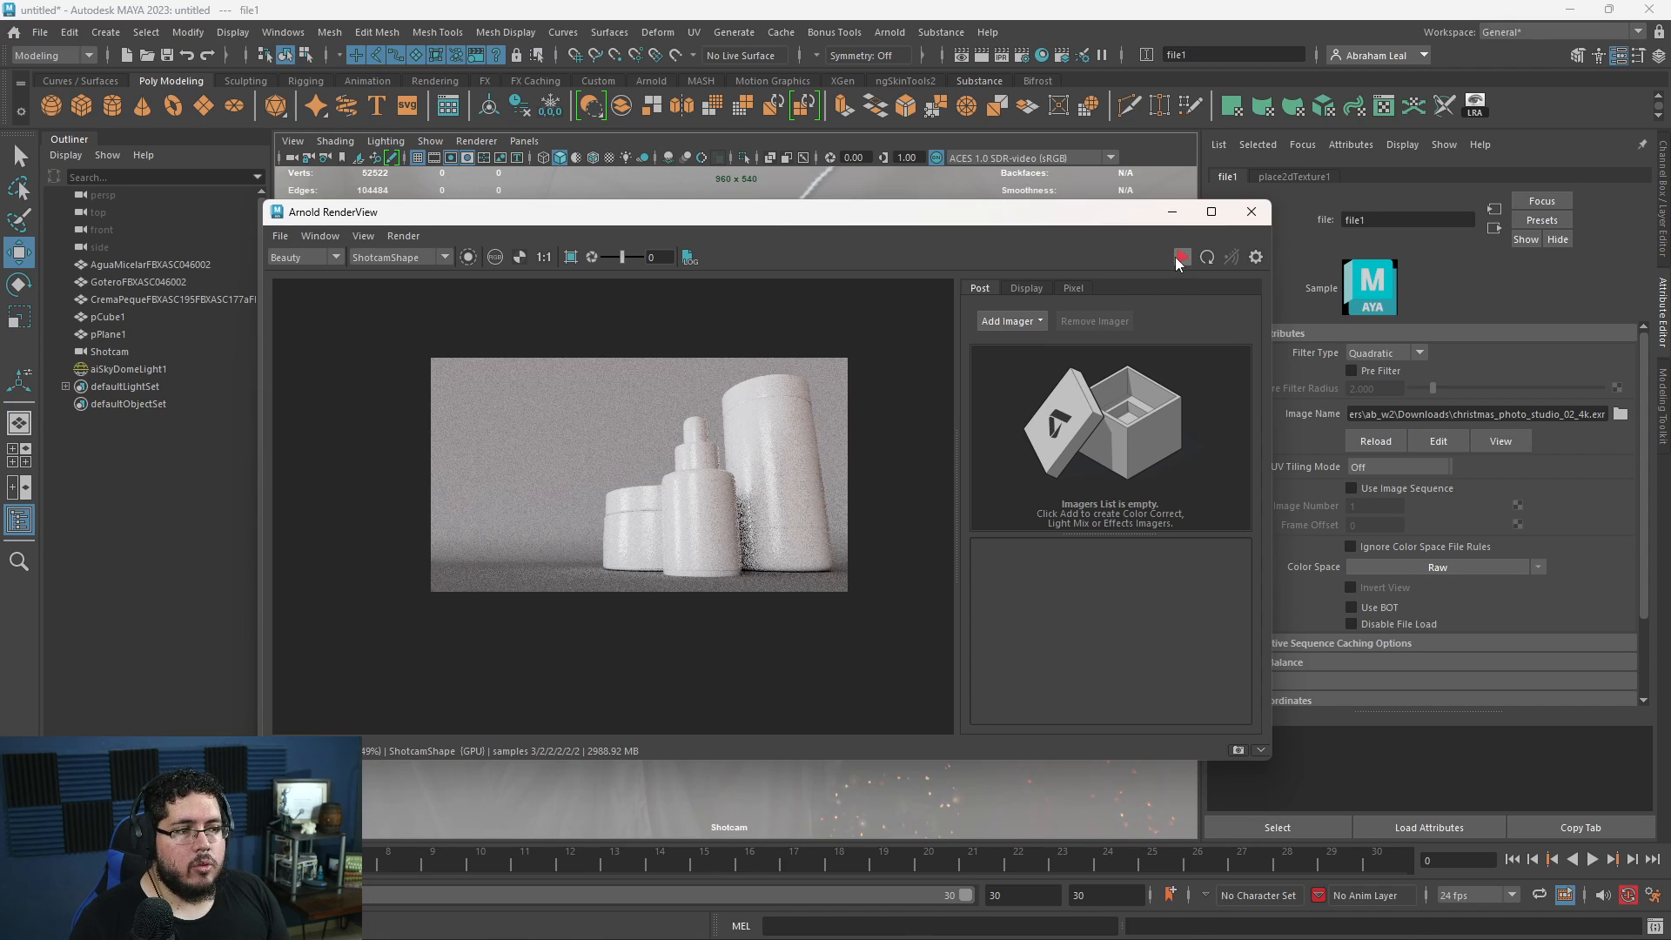
{"action": "scroll", "coordinate": [770, 470], "scroll_direction": "up", "scroll_amount": 3}
{"action": "scroll", "coordinate": [784, 522], "scroll_direction": "down", "scroll_amount": 3}
{"action": "scroll", "coordinate": [602, 541], "scroll_direction": "up", "scroll_amount": 2}
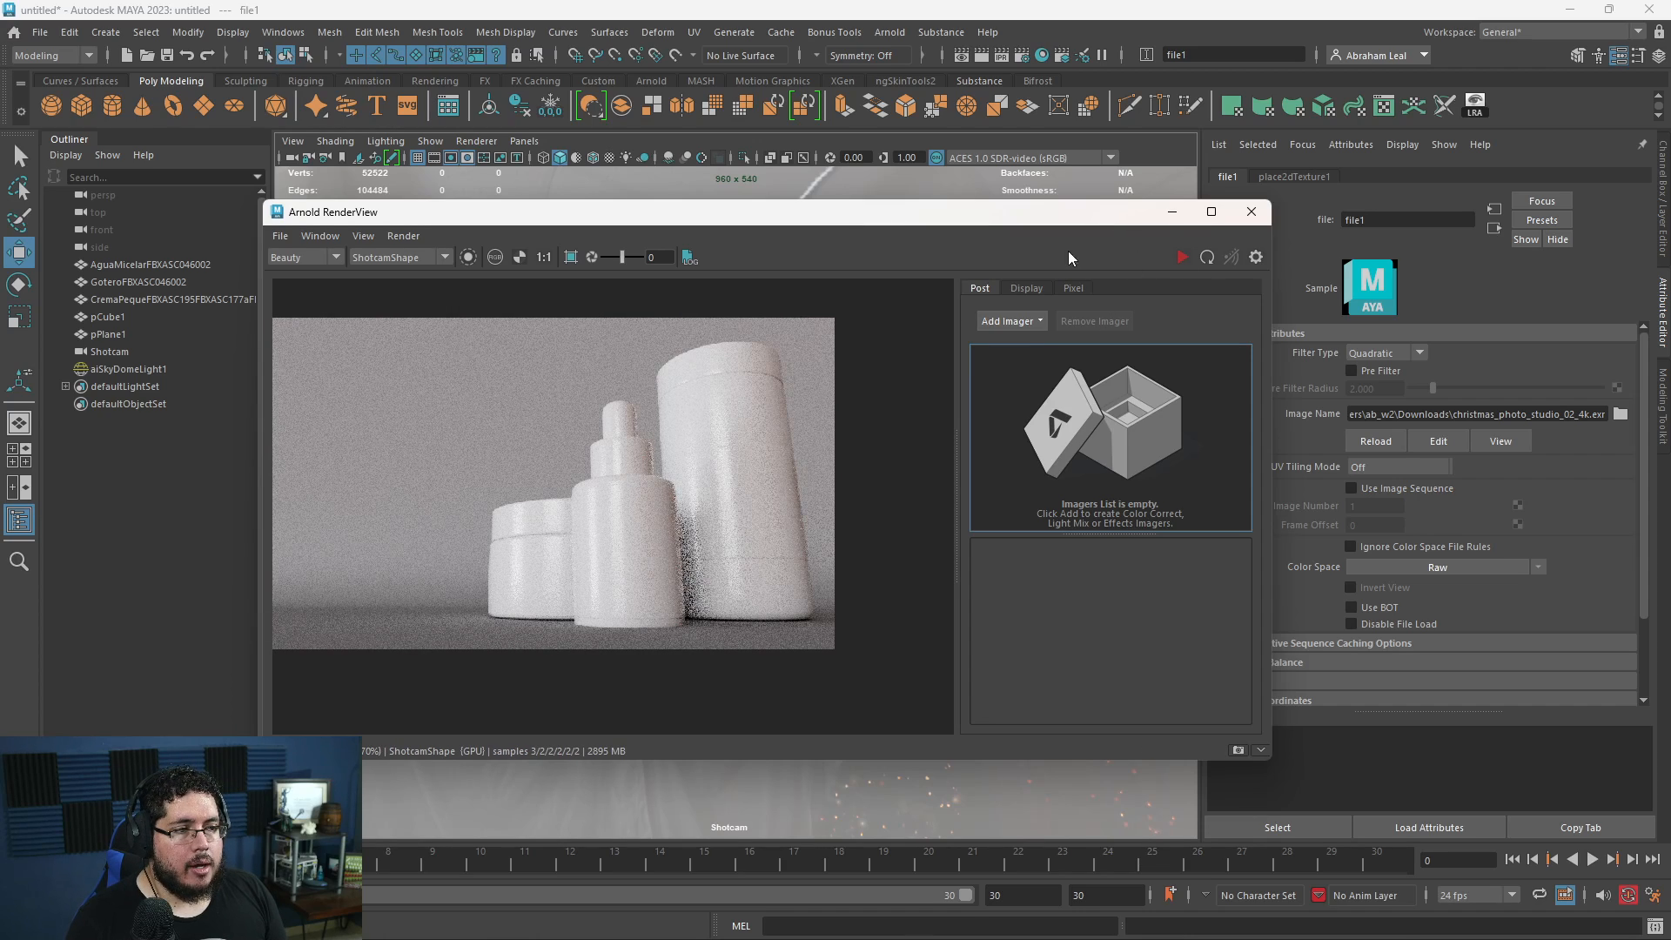
- Select the SkyDome light in the perspective view and rotate it around its vertical axis to change the light direction
{"action": "left_click", "coordinate": [1171, 215]}
{"action": "key", "text": "space"}
{"action": "left_click_drag", "start_coordinate": [955, 414], "coordinate": [957, 370]}
{"action": "right_click_drag", "start_coordinate": [973, 451], "coordinate": [656, 283], "text": "alt"}
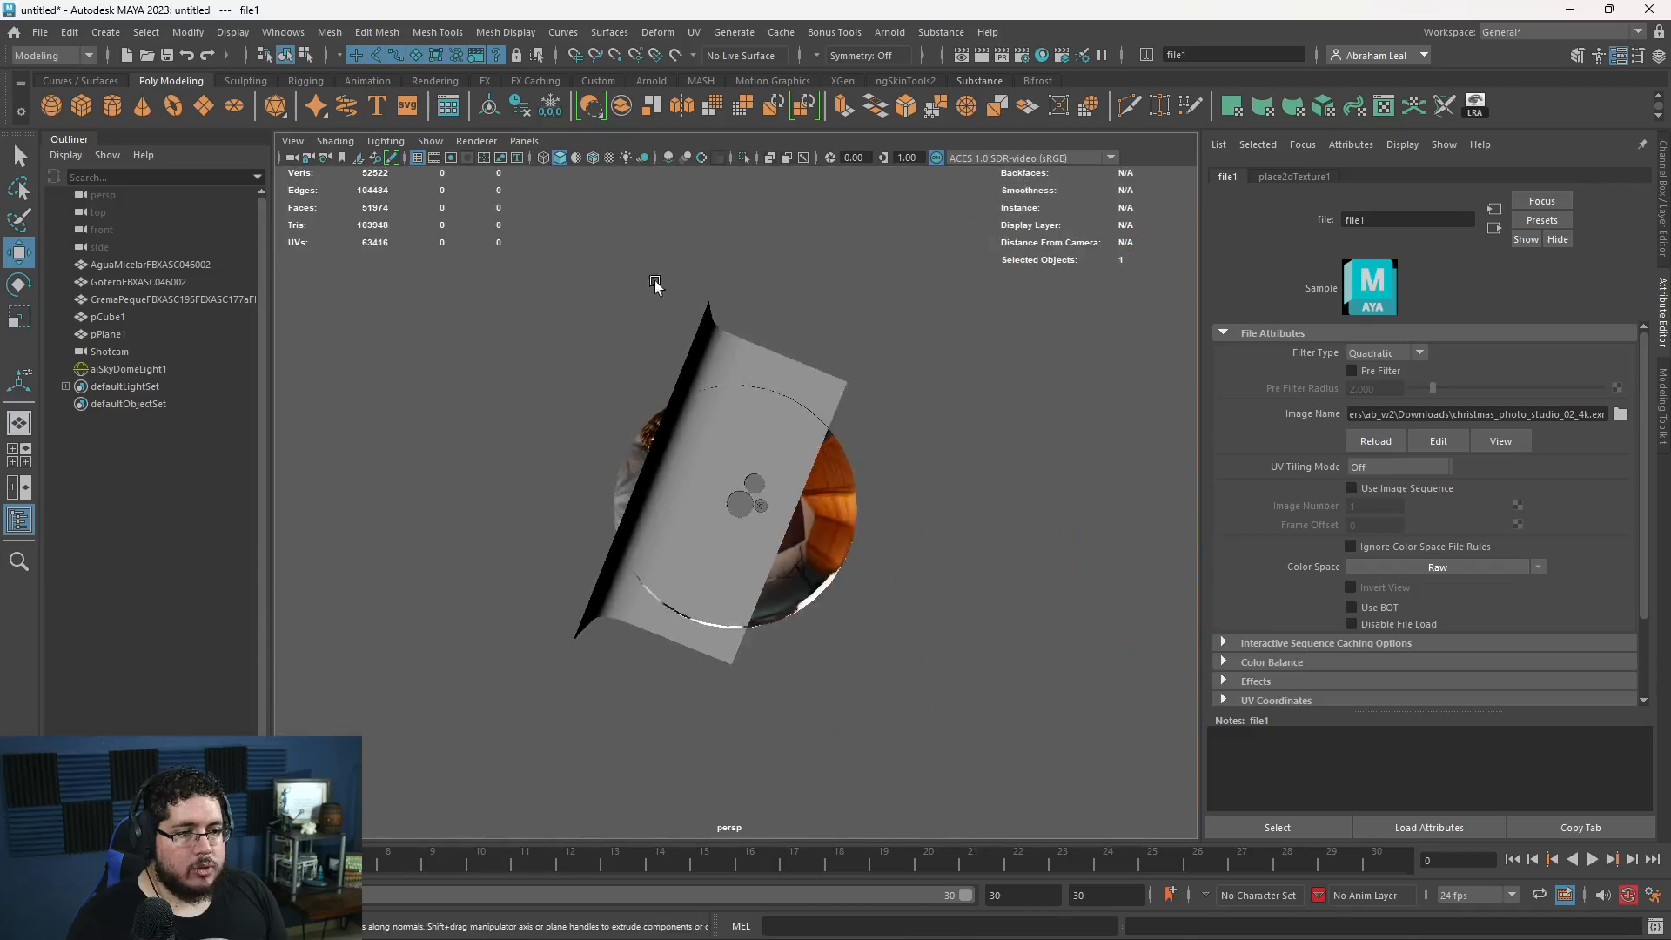
{"action": "left_click_drag", "start_coordinate": [749, 575], "coordinate": [802, 615], "text": "alt"}
{"action": "left_click", "coordinate": [832, 475]}
{"action": "key", "text": "e"}
{"action": "left_click_drag", "start_coordinate": [794, 492], "coordinate": [727, 444]}
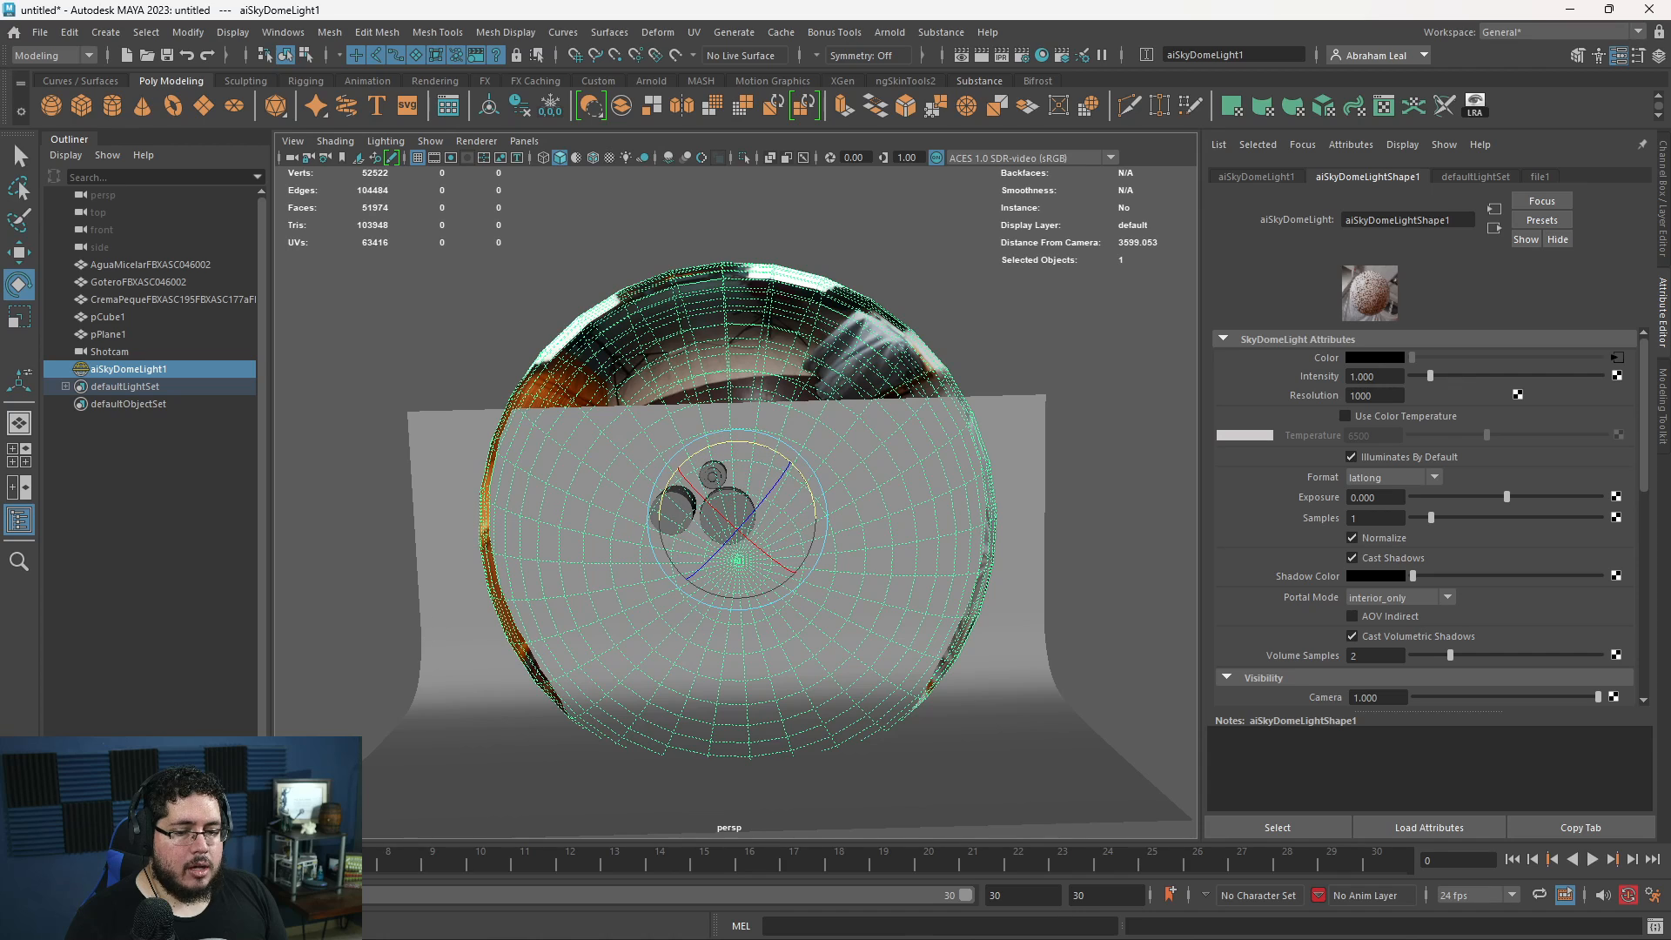
- Re-render the Shotcam view and examine the containers under the rotated SkyDome light
{"action": "left_click", "coordinate": [889, 33]}
{"action": "left_click", "coordinate": [947, 51]}
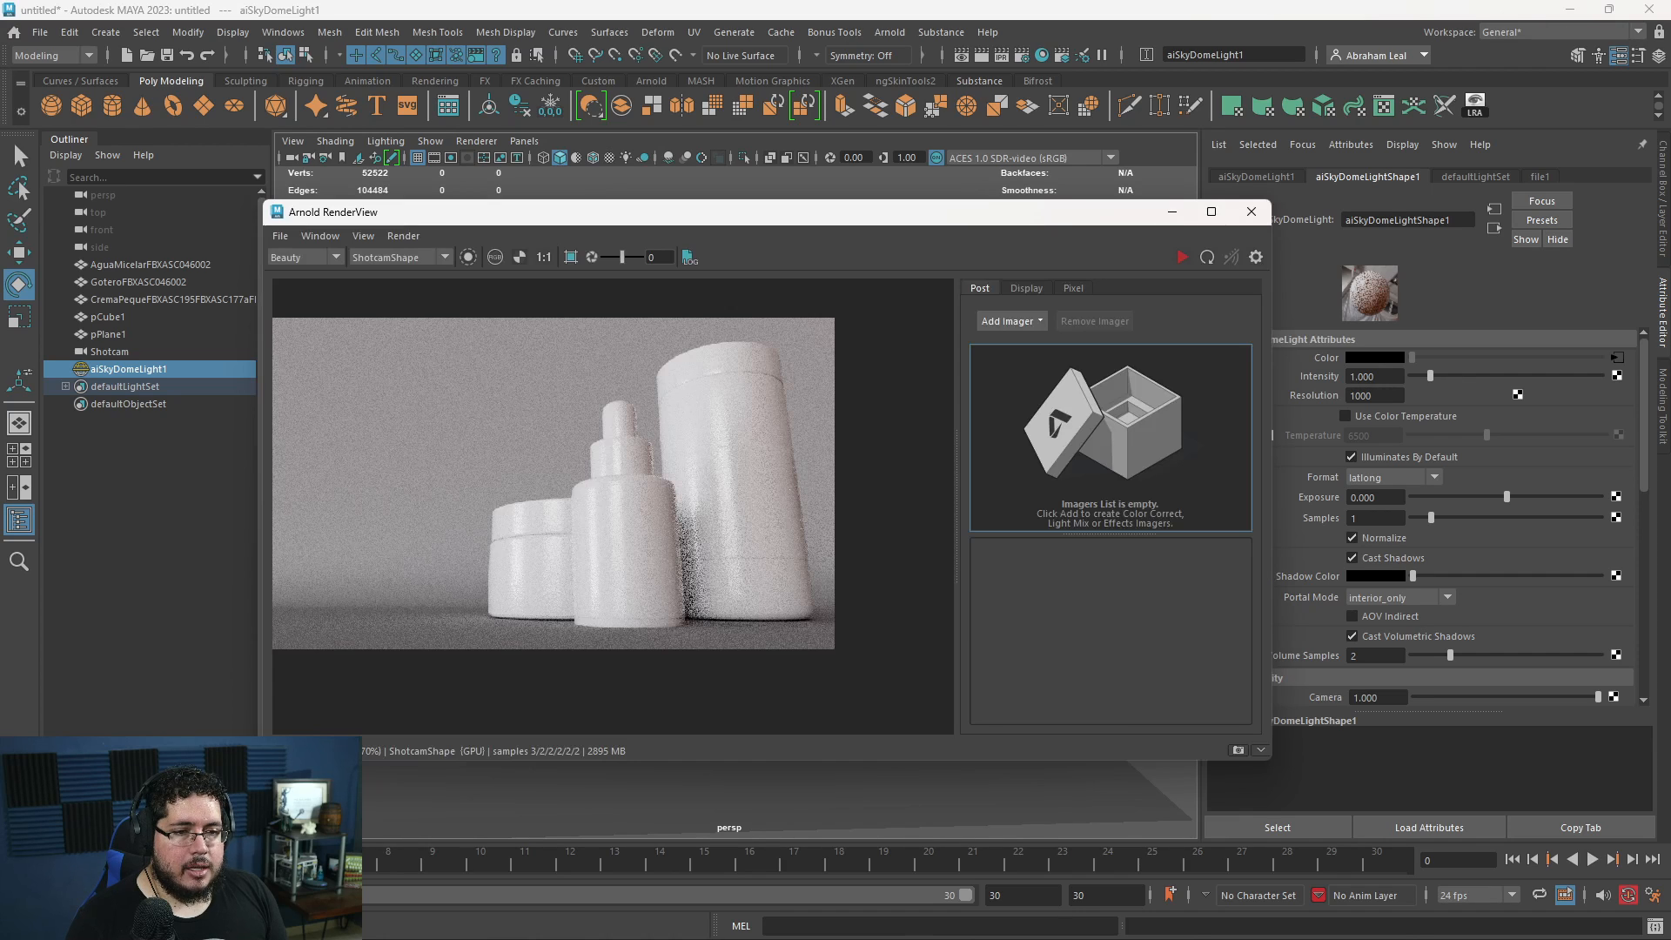
{"action": "left_click", "coordinate": [1185, 258]}
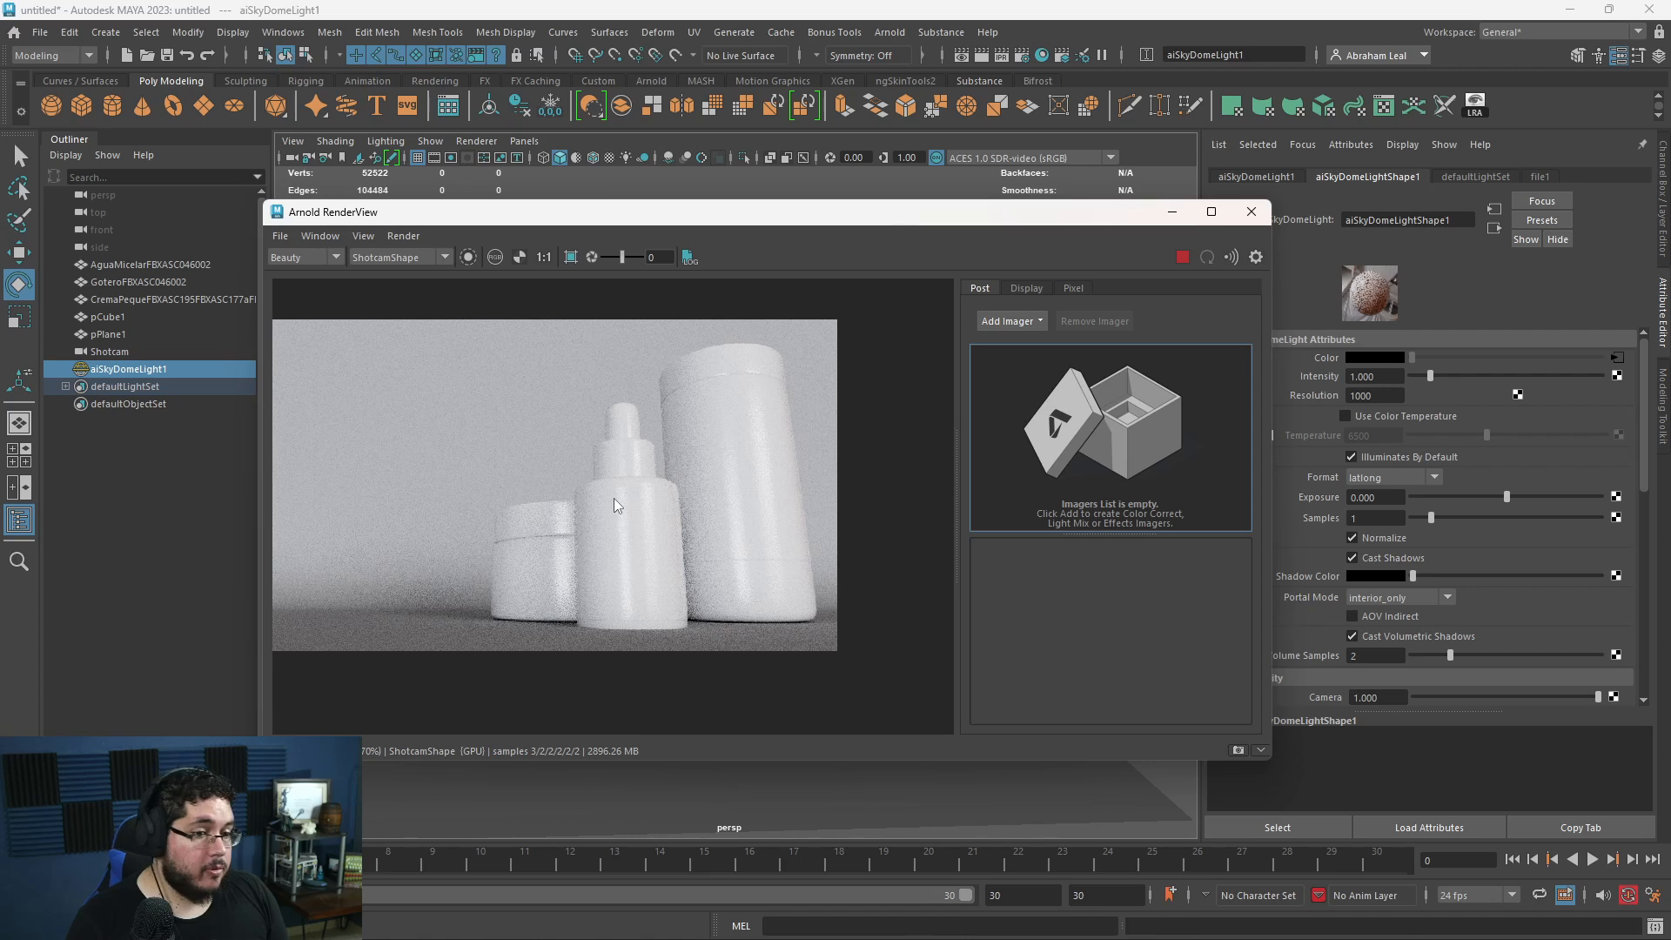
{"action": "middle_click_drag", "start_coordinate": [564, 545], "coordinate": [650, 523]}
{"action": "left_click", "coordinate": [1181, 257]}
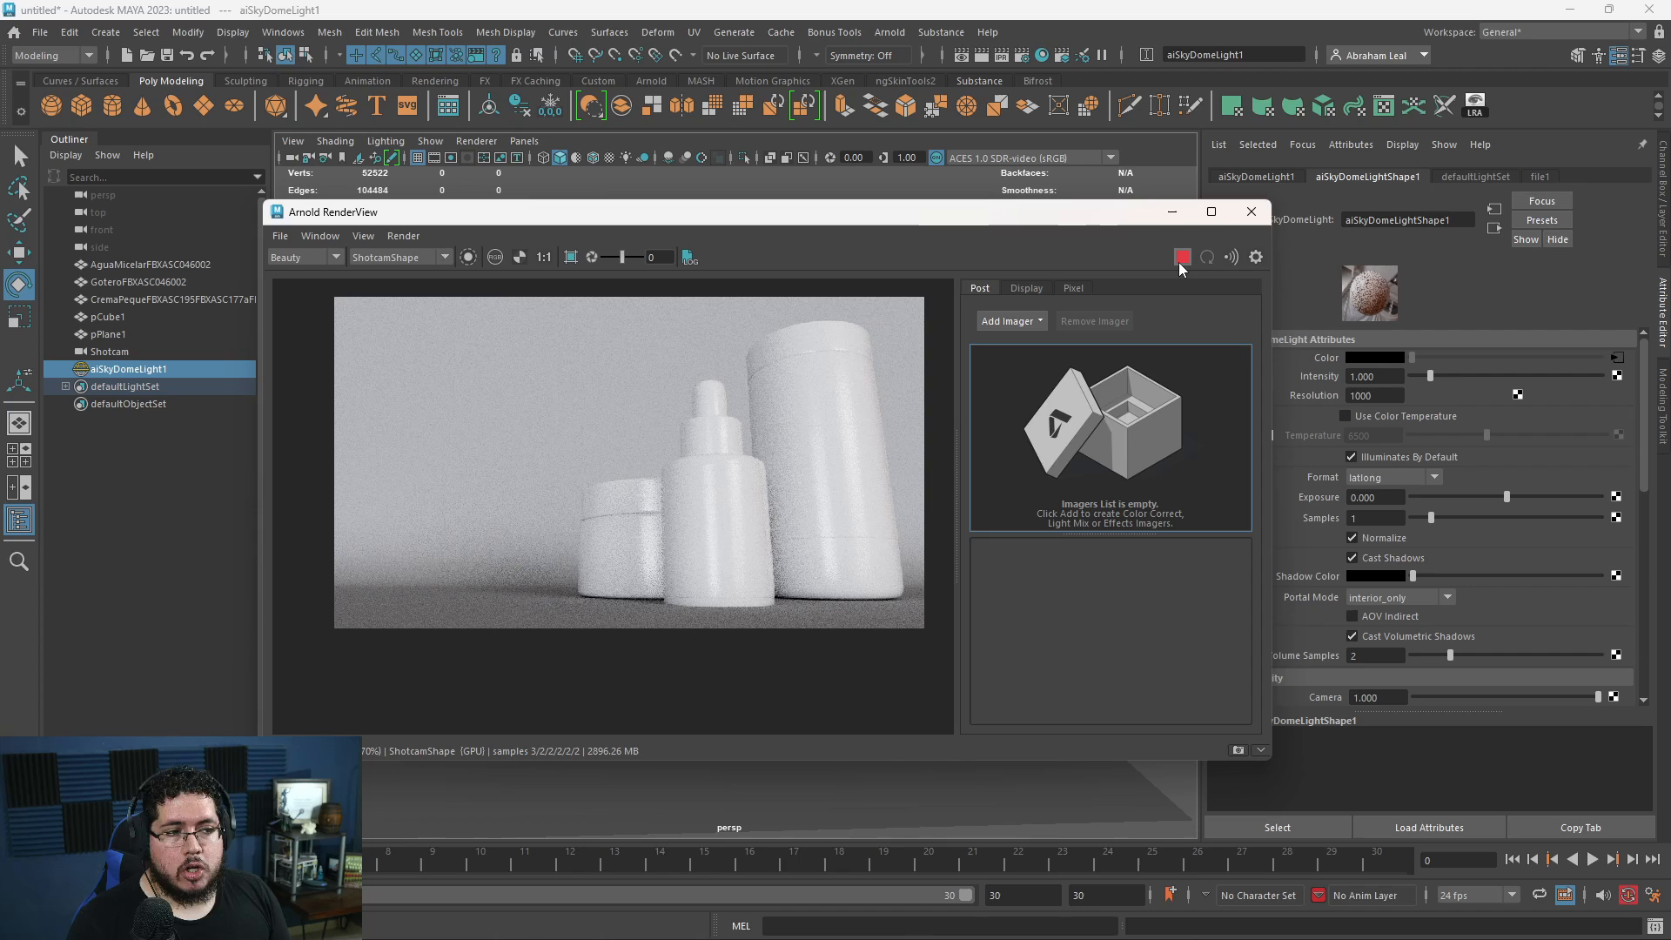
{"action": "left_click", "coordinate": [1252, 212]}
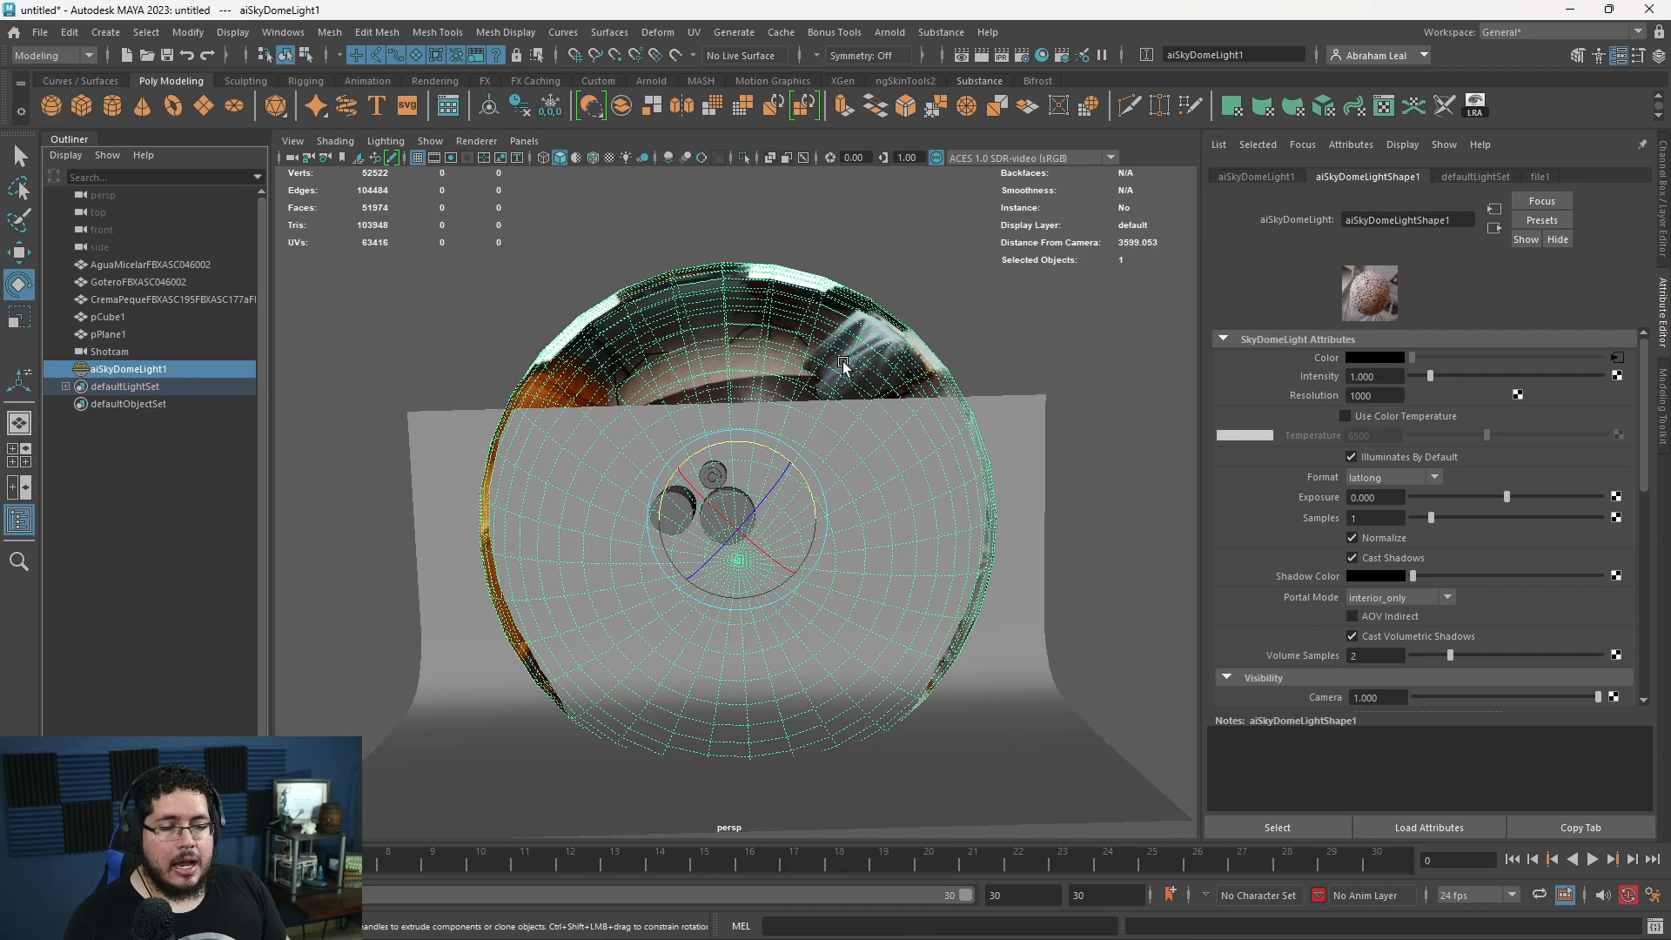
- Set the SkyDome light's exposure to -3 and re-render the Shotcam view
{"action": "double_click", "coordinate": [1370, 496]}
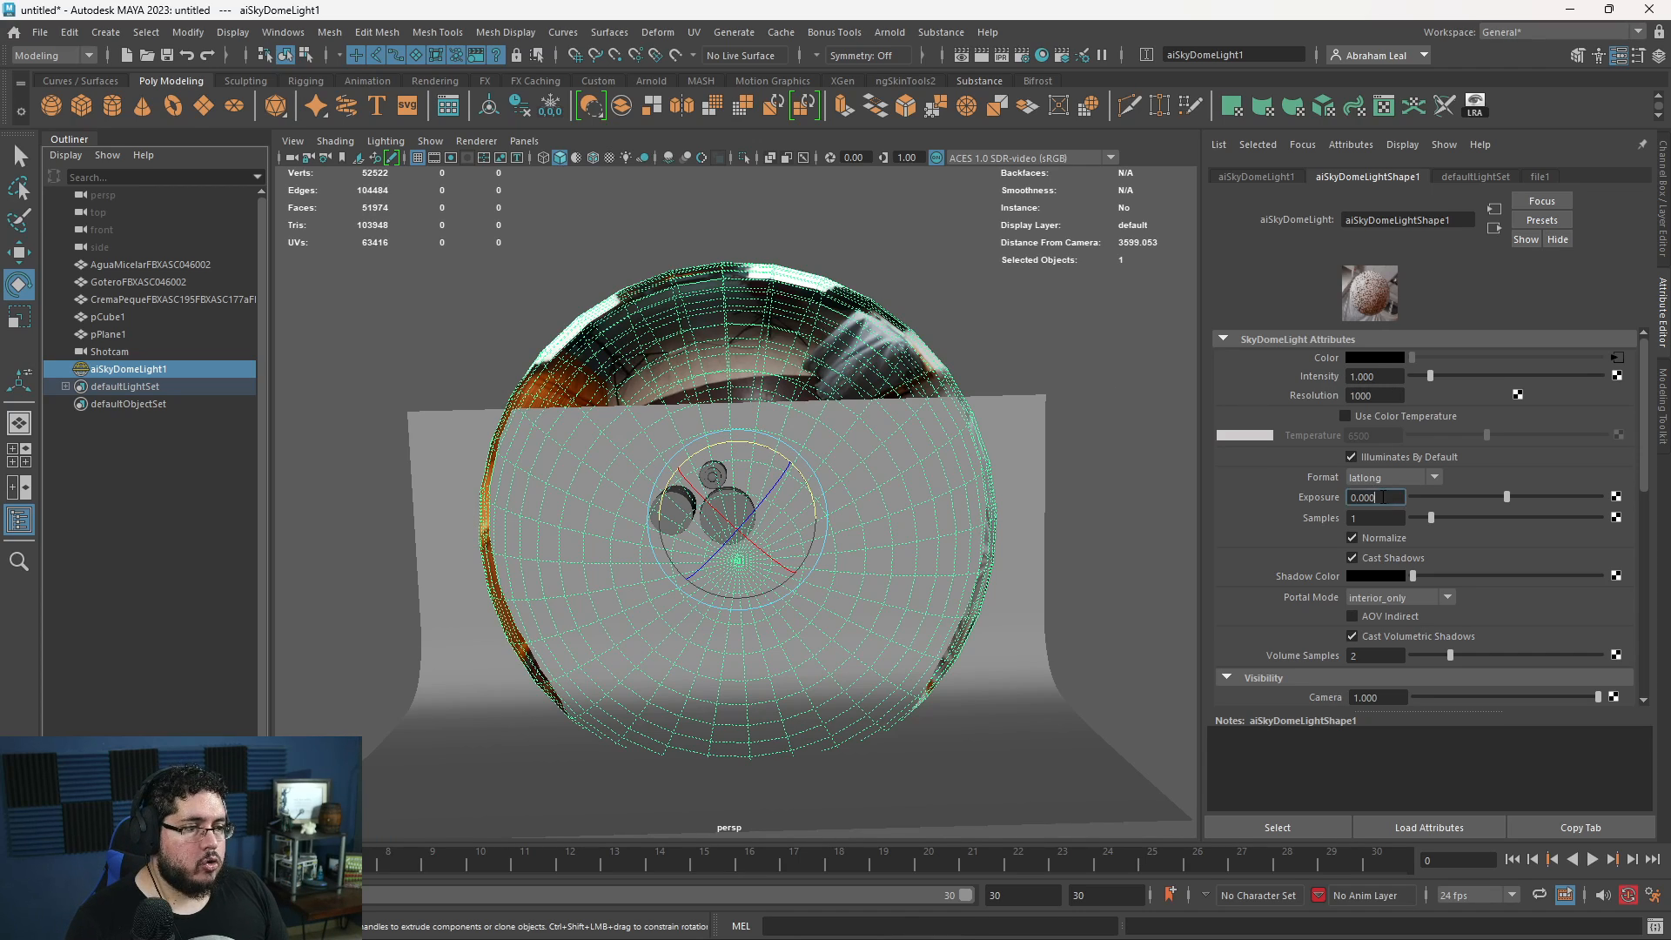
{"action": "type", "text": "-3"}
{"action": "key", "text": "Return"}
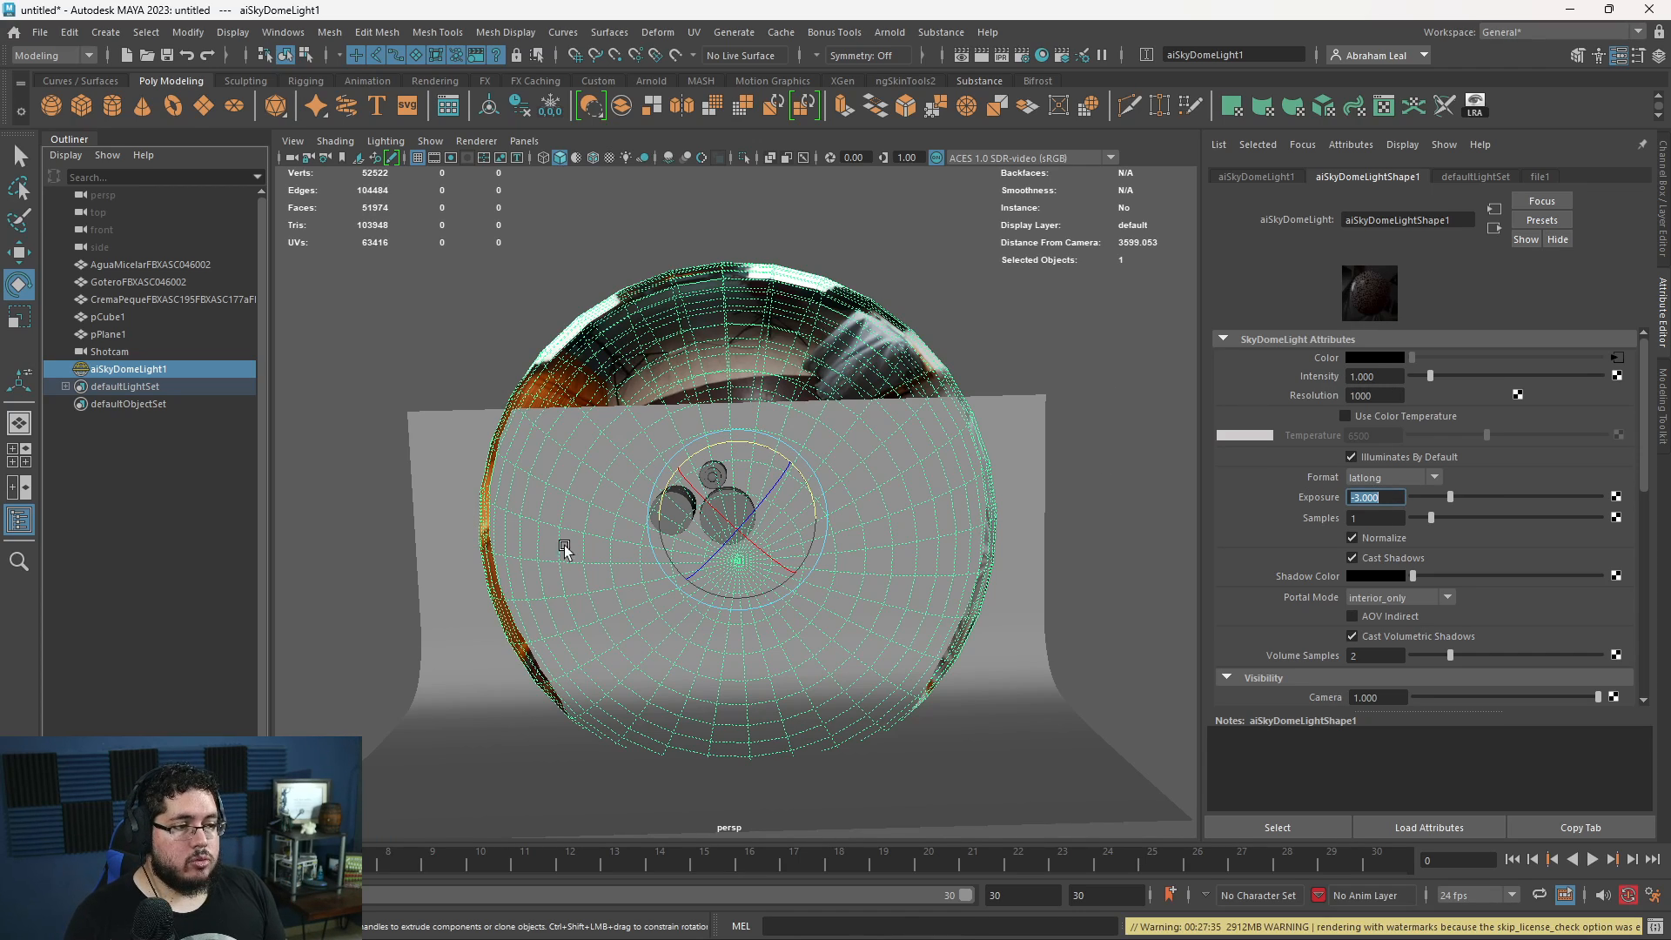
{"action": "key", "text": "alt+Tab"}
{"action": "left_click", "coordinate": [1179, 261]}
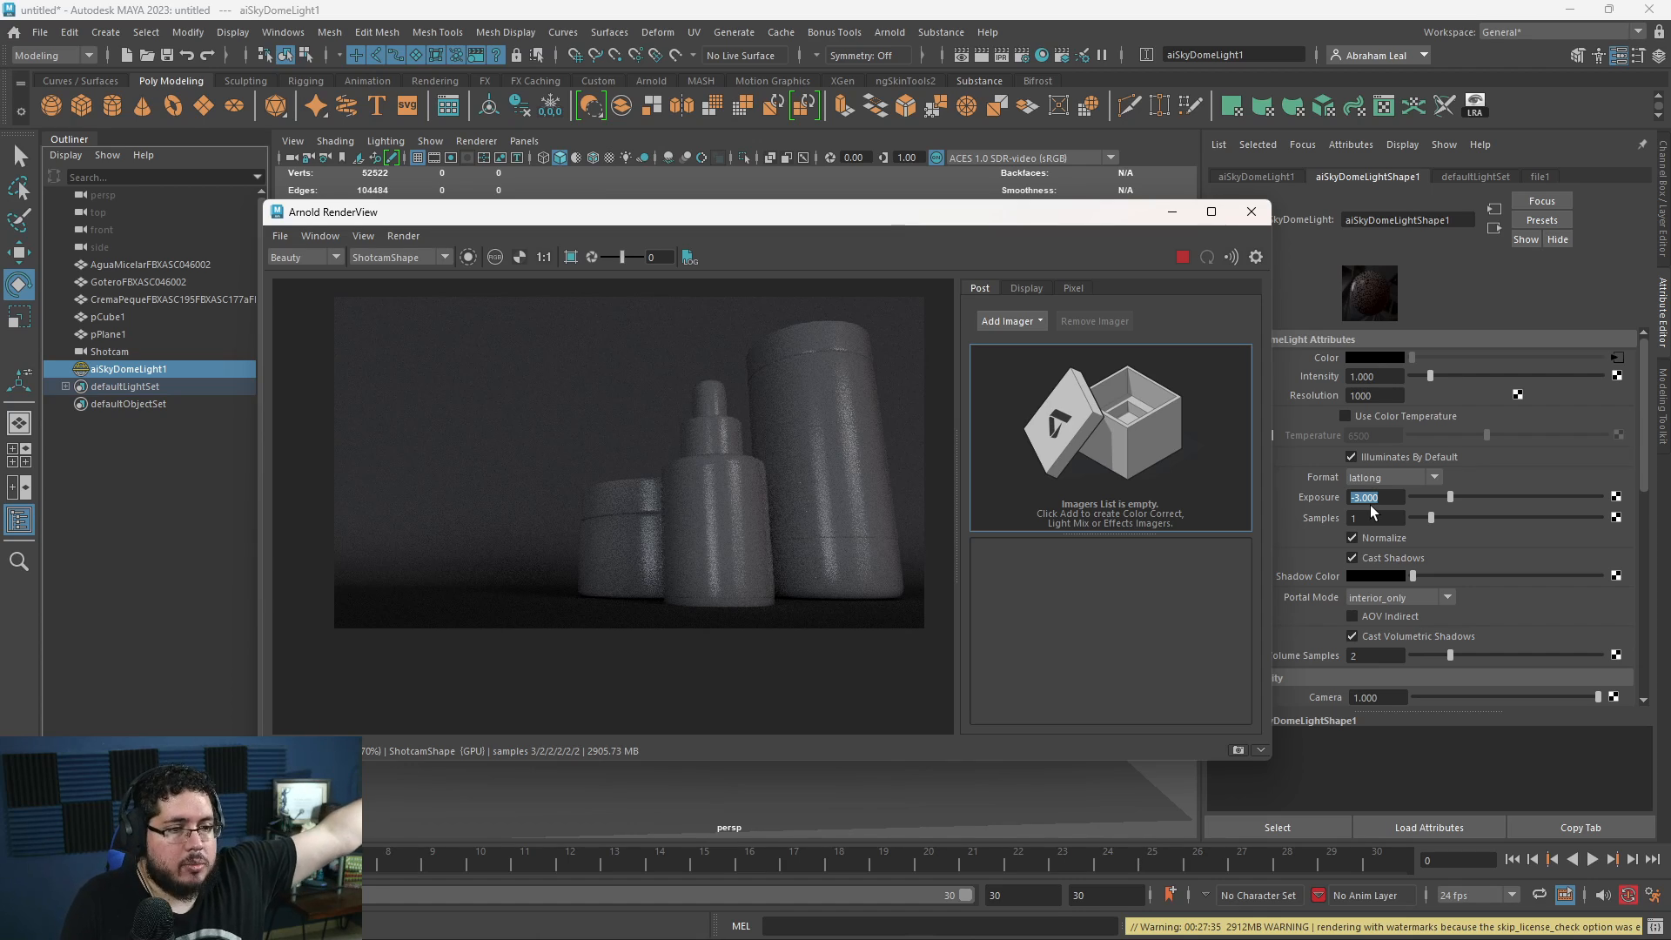
- Try a SkyDome light intensity of 0 in the live render, and restore it to 1
{"action": "double_click", "coordinate": [1362, 375]}
{"action": "type", "text": "0"}
{"action": "key", "text": "Return"}
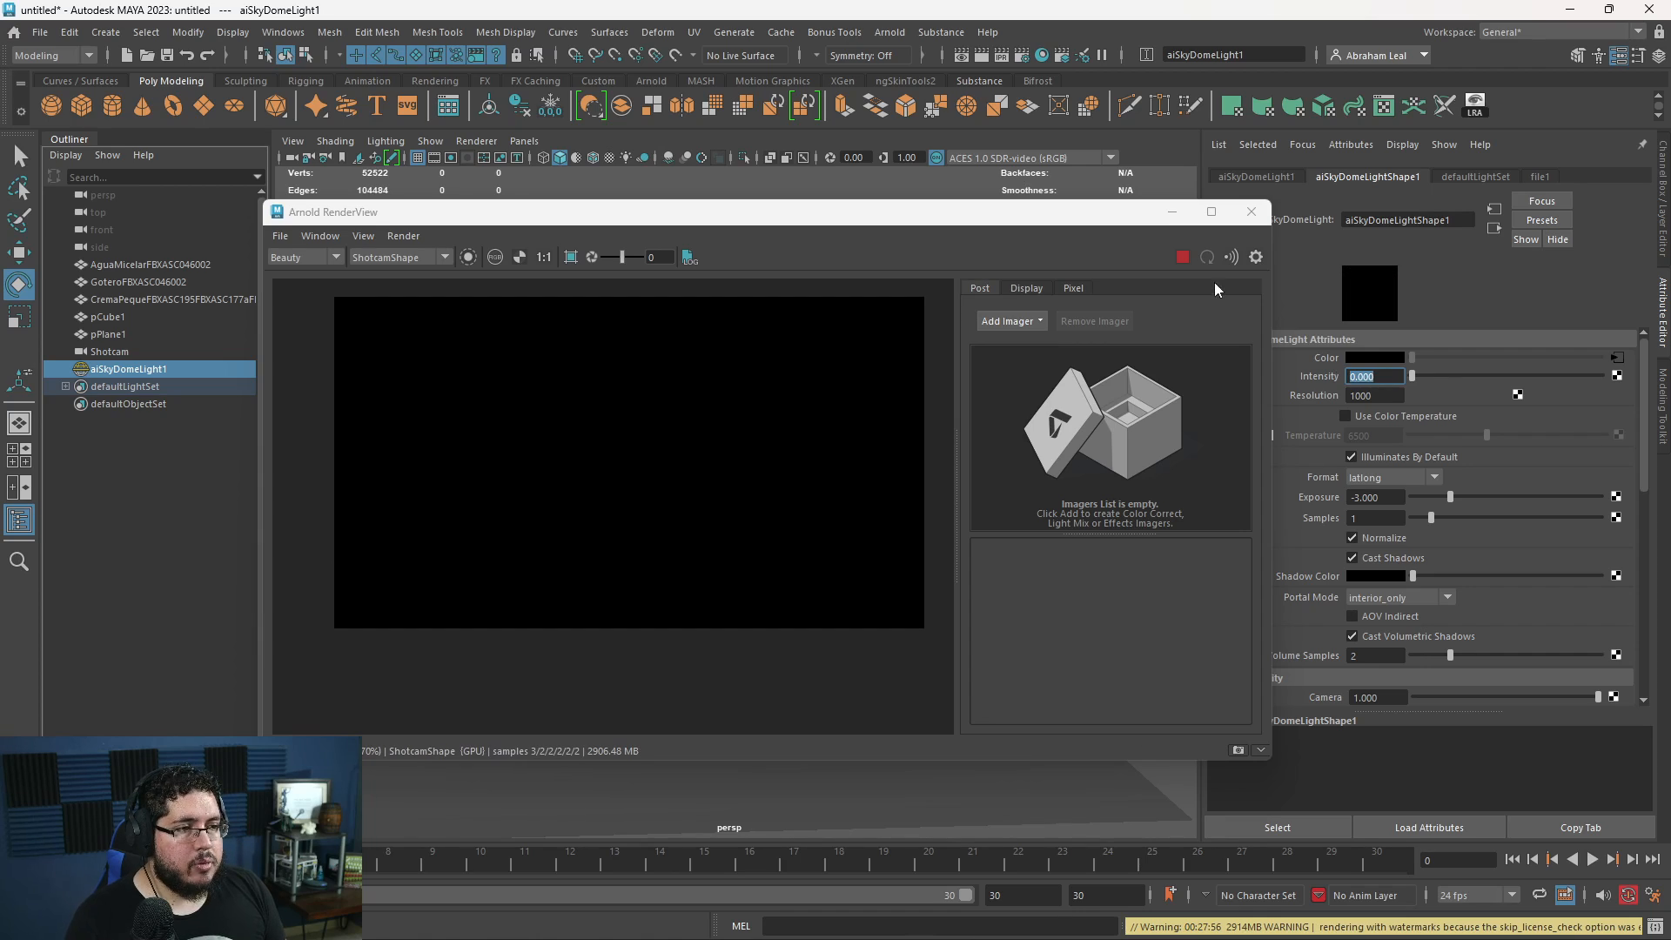
{"action": "type", "text": "1"}
{"action": "key", "text": "Return"}
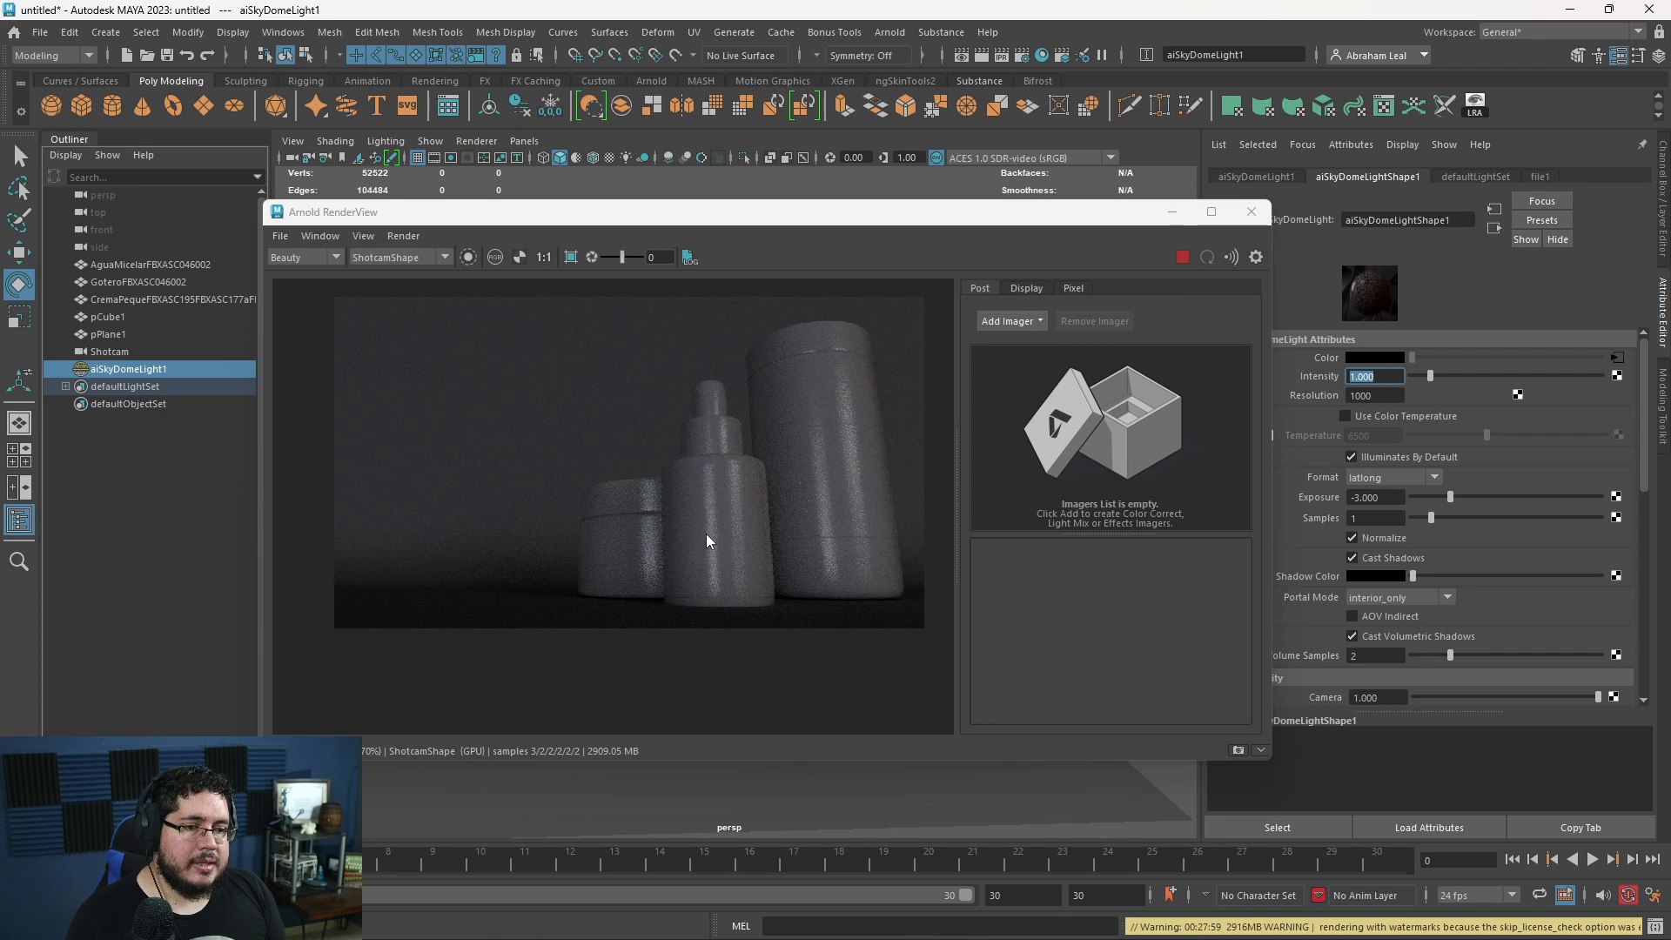
- Rotate the SkyDome light around its vertical axis in successive turns, re-rendering the Shotcam view to compare the light direction
{"action": "left_click", "coordinate": [1251, 211]}
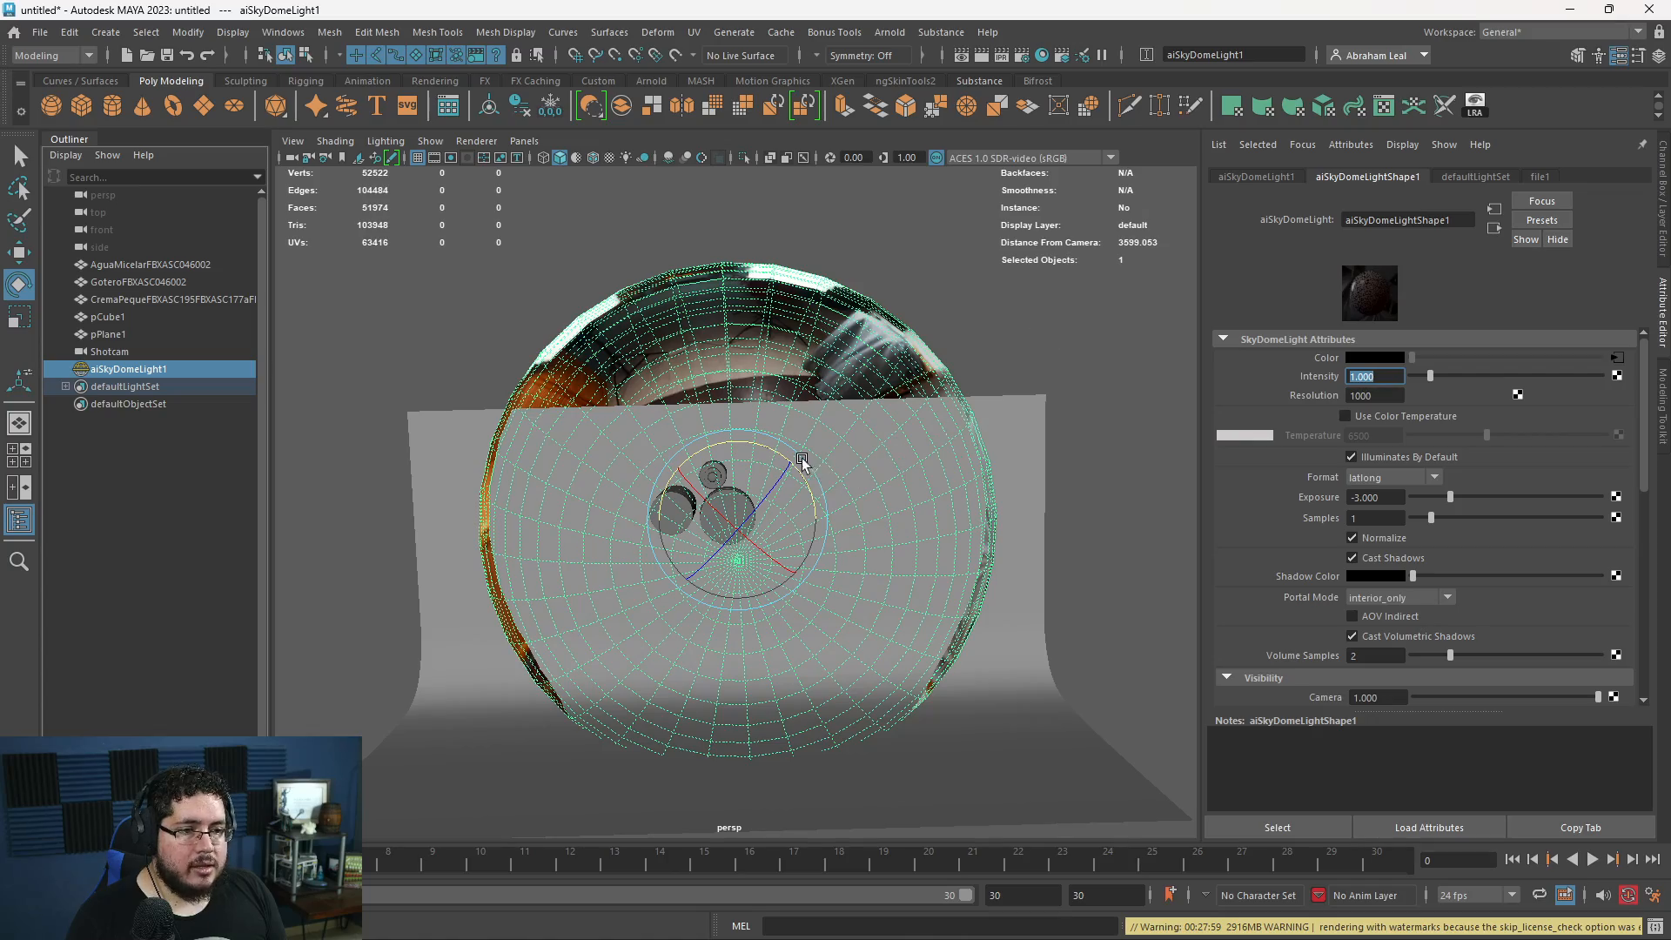
{"action": "left_click_drag", "start_coordinate": [747, 442], "coordinate": [488, 558]}
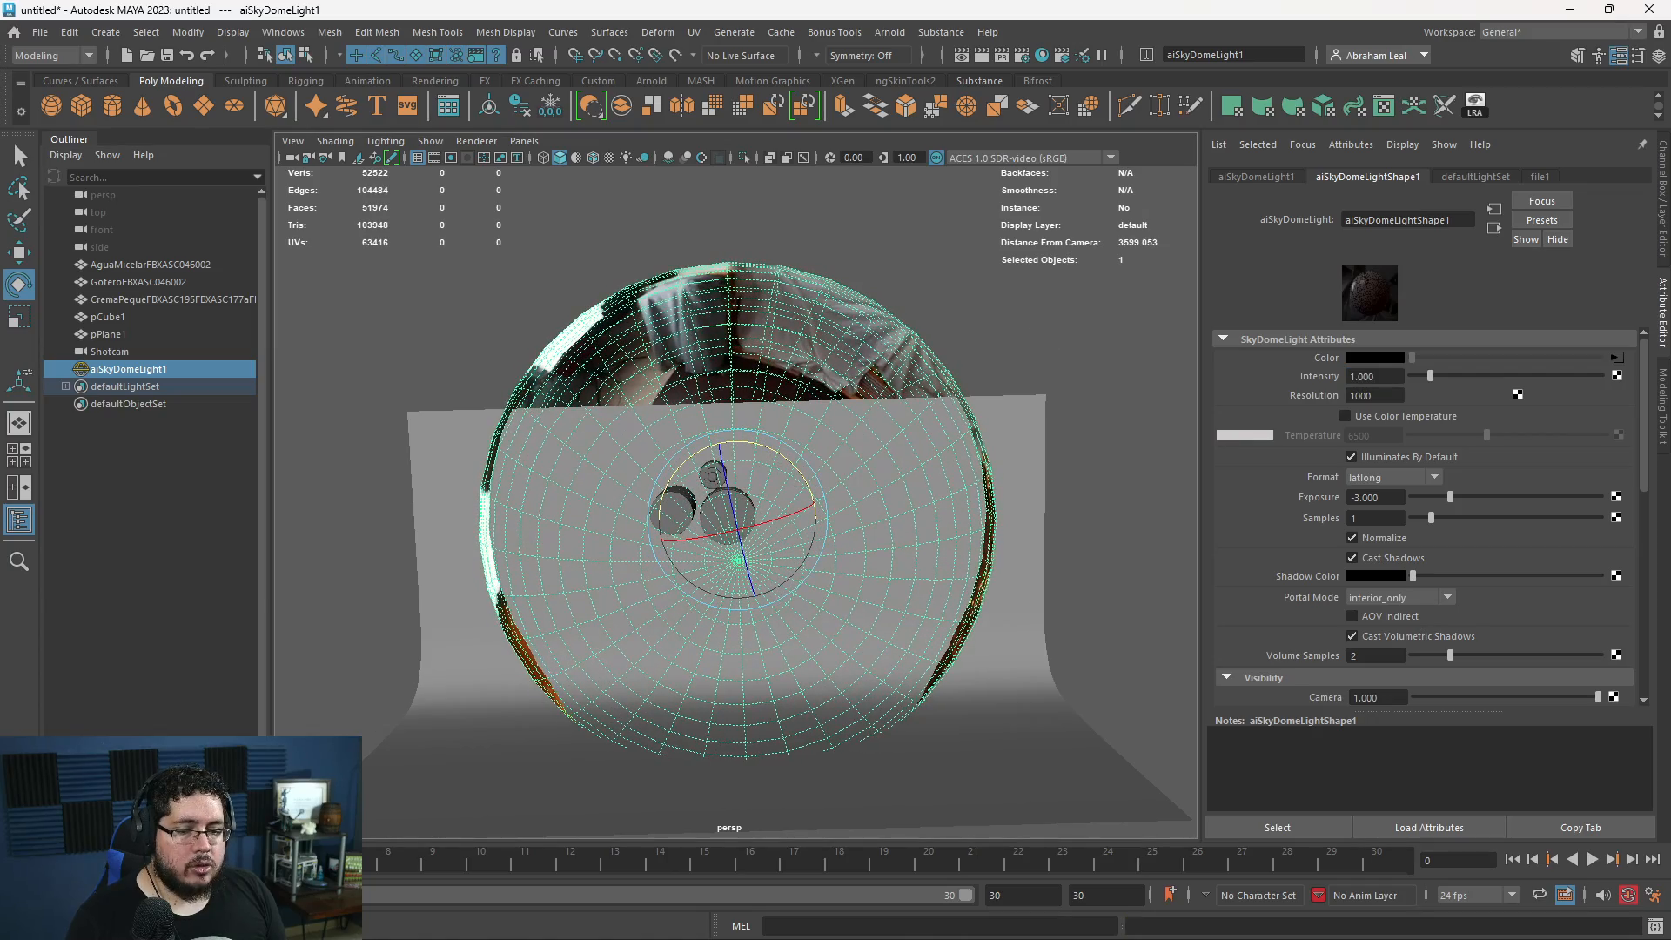
{"action": "left_click", "coordinate": [69, 925]}
{"action": "left_click", "coordinate": [1174, 266]}
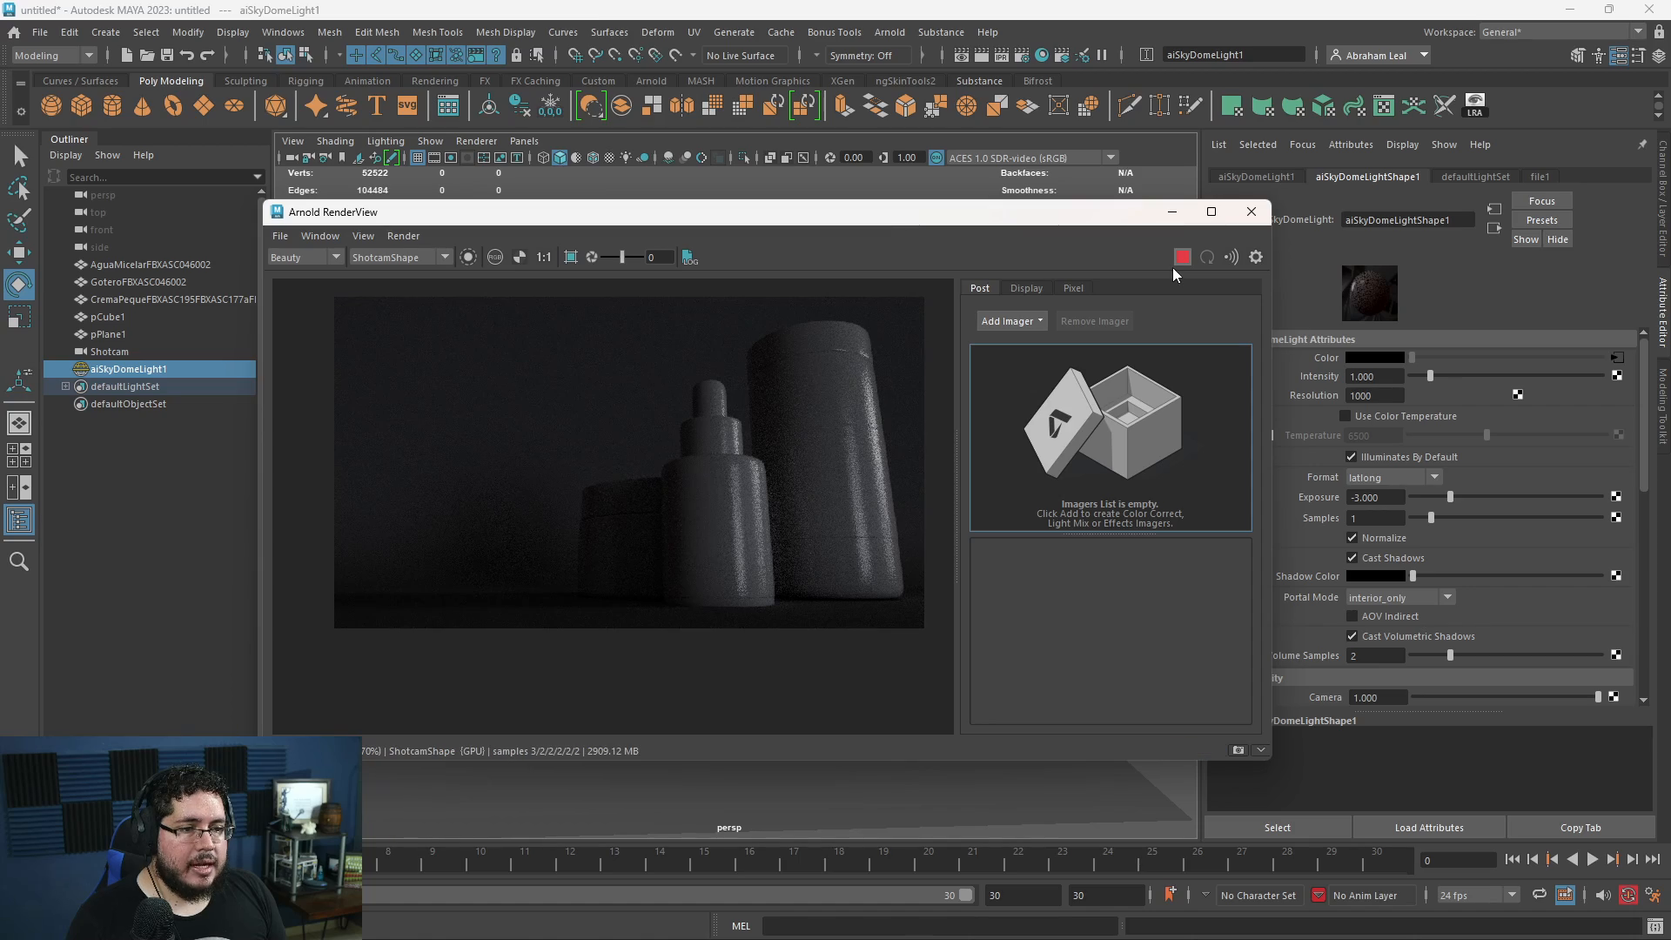
{"action": "left_click", "coordinate": [1251, 212]}
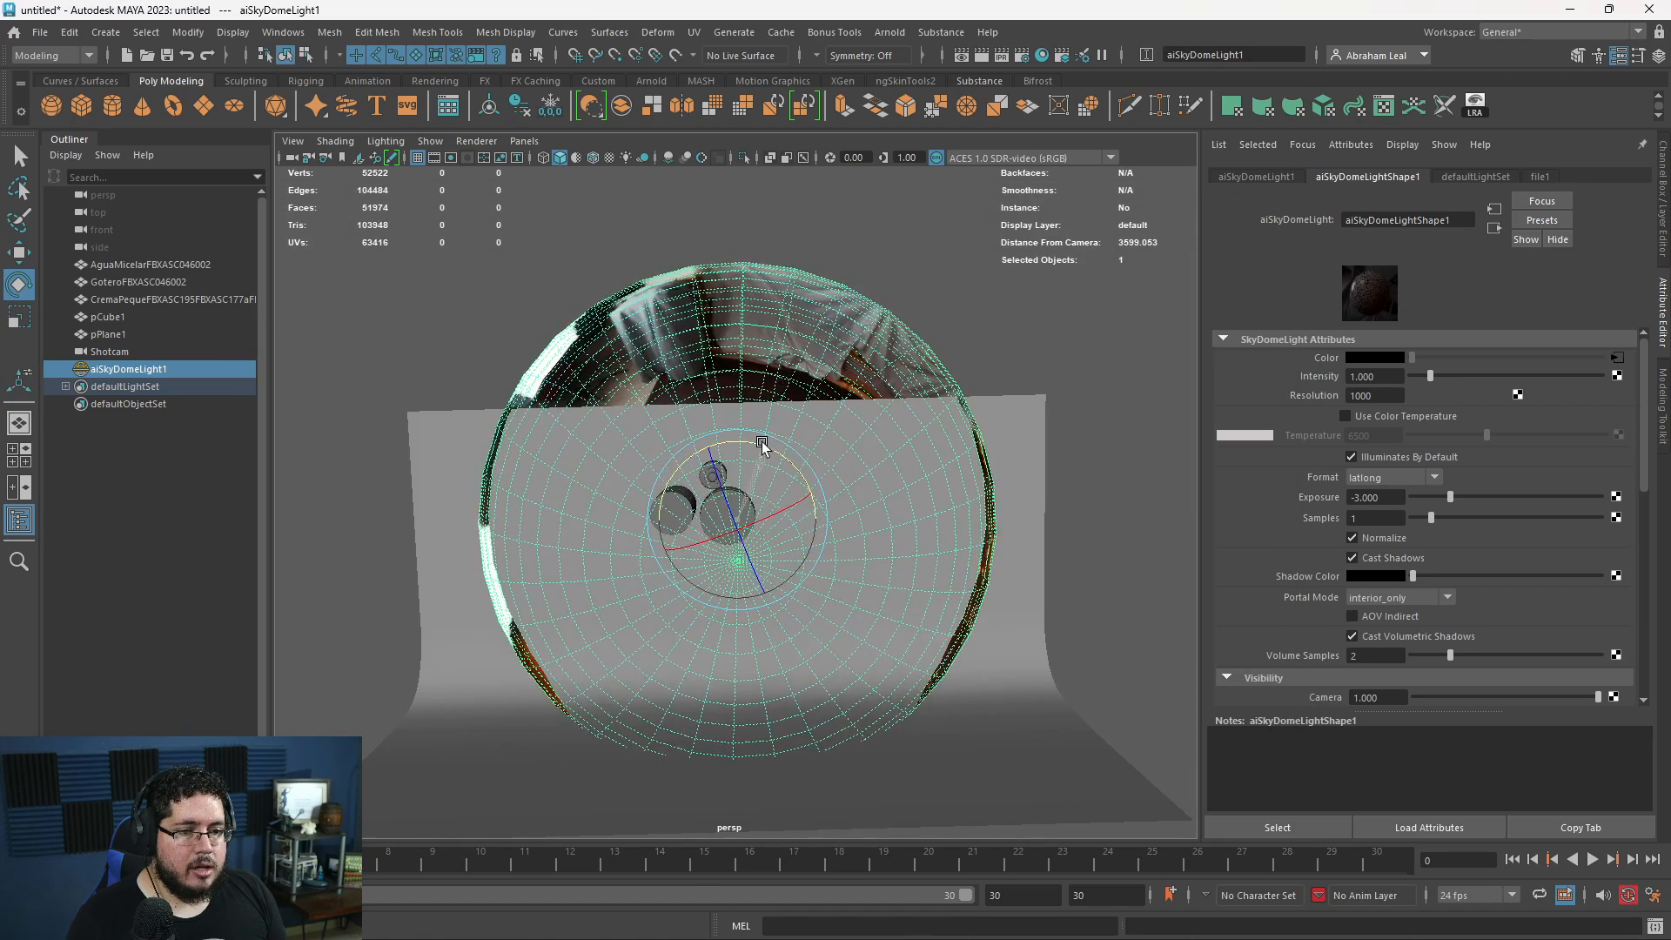
{"action": "left_click_drag", "start_coordinate": [762, 444], "coordinate": [741, 441]}
{"action": "left_click", "coordinate": [961, 54]}
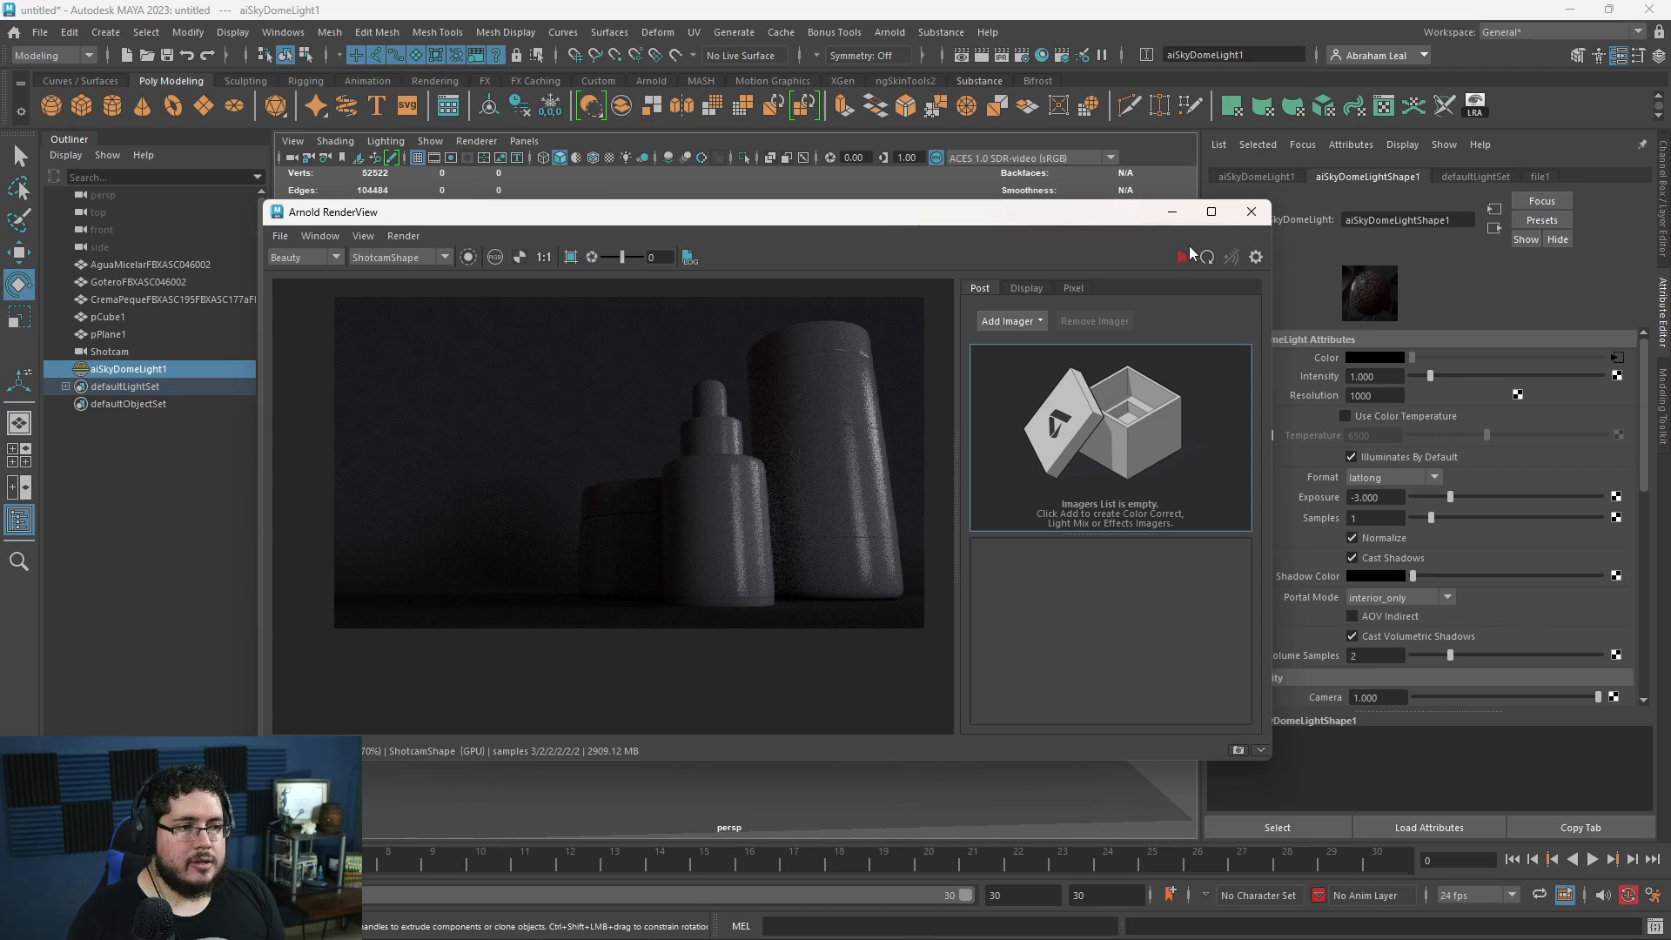
{"action": "left_click", "coordinate": [1184, 257]}
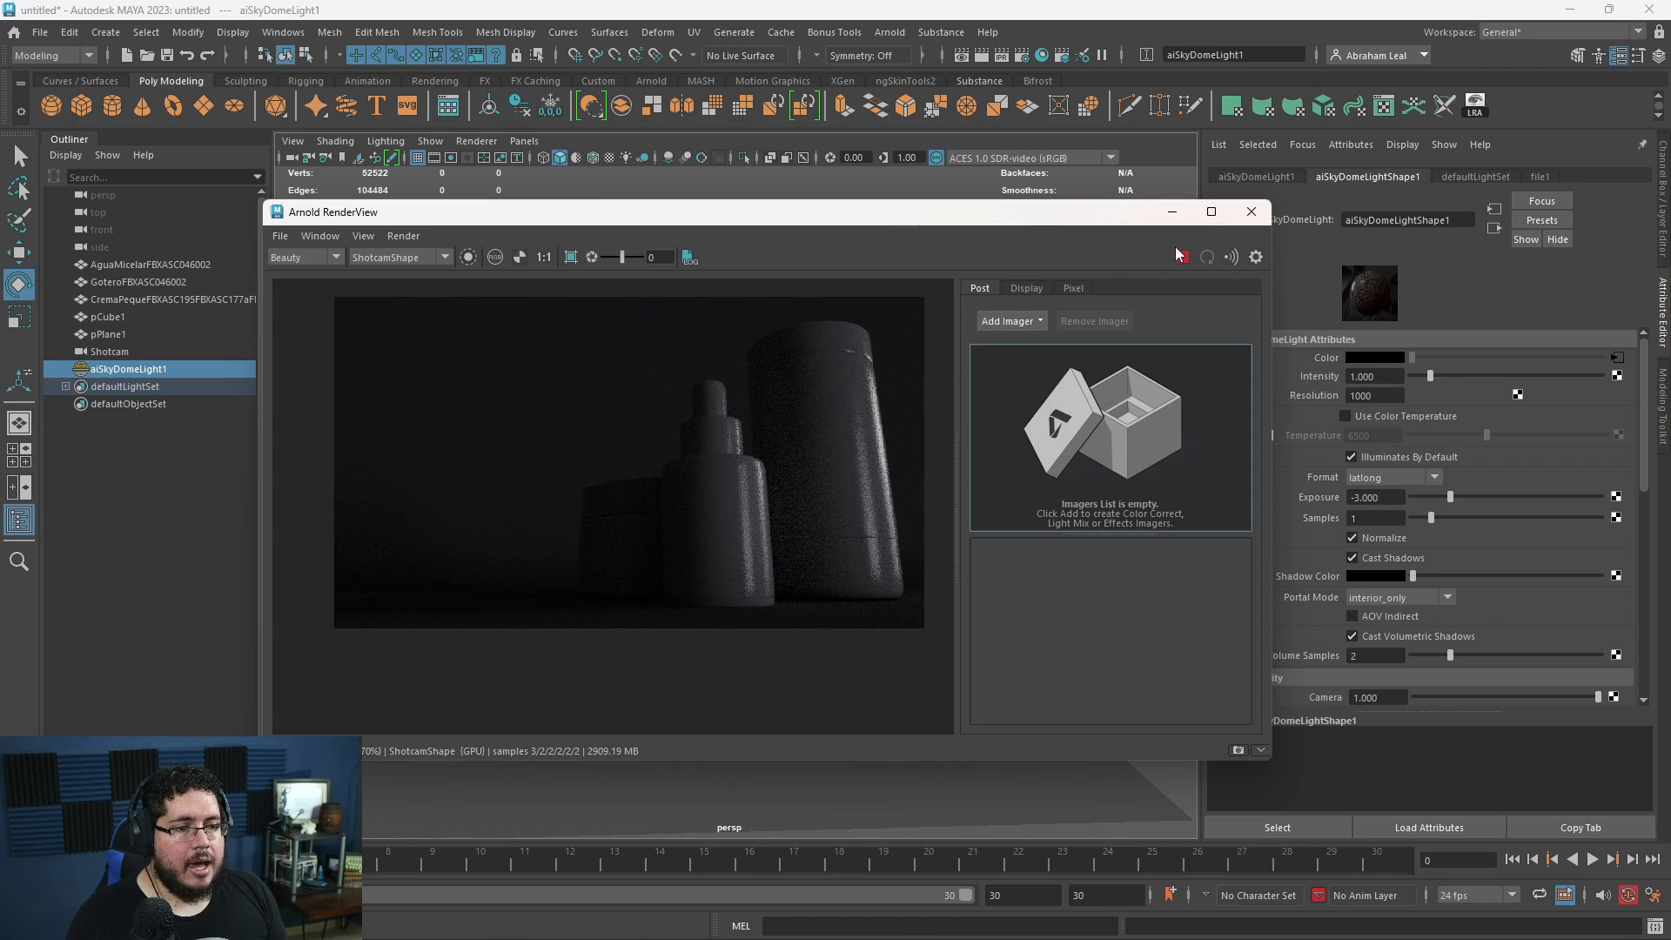
- Examine the SkyDome's bright panels relative to the curved backdrop and the containers in the perspective view
{"action": "left_click", "coordinate": [1176, 217]}
{"action": "left_click_drag", "start_coordinate": [624, 592], "coordinate": [709, 548], "text": "alt"}
{"action": "left_click_drag", "start_coordinate": [714, 433], "coordinate": [646, 371], "text": "alt"}
{"action": "left_click", "coordinate": [581, 238]}
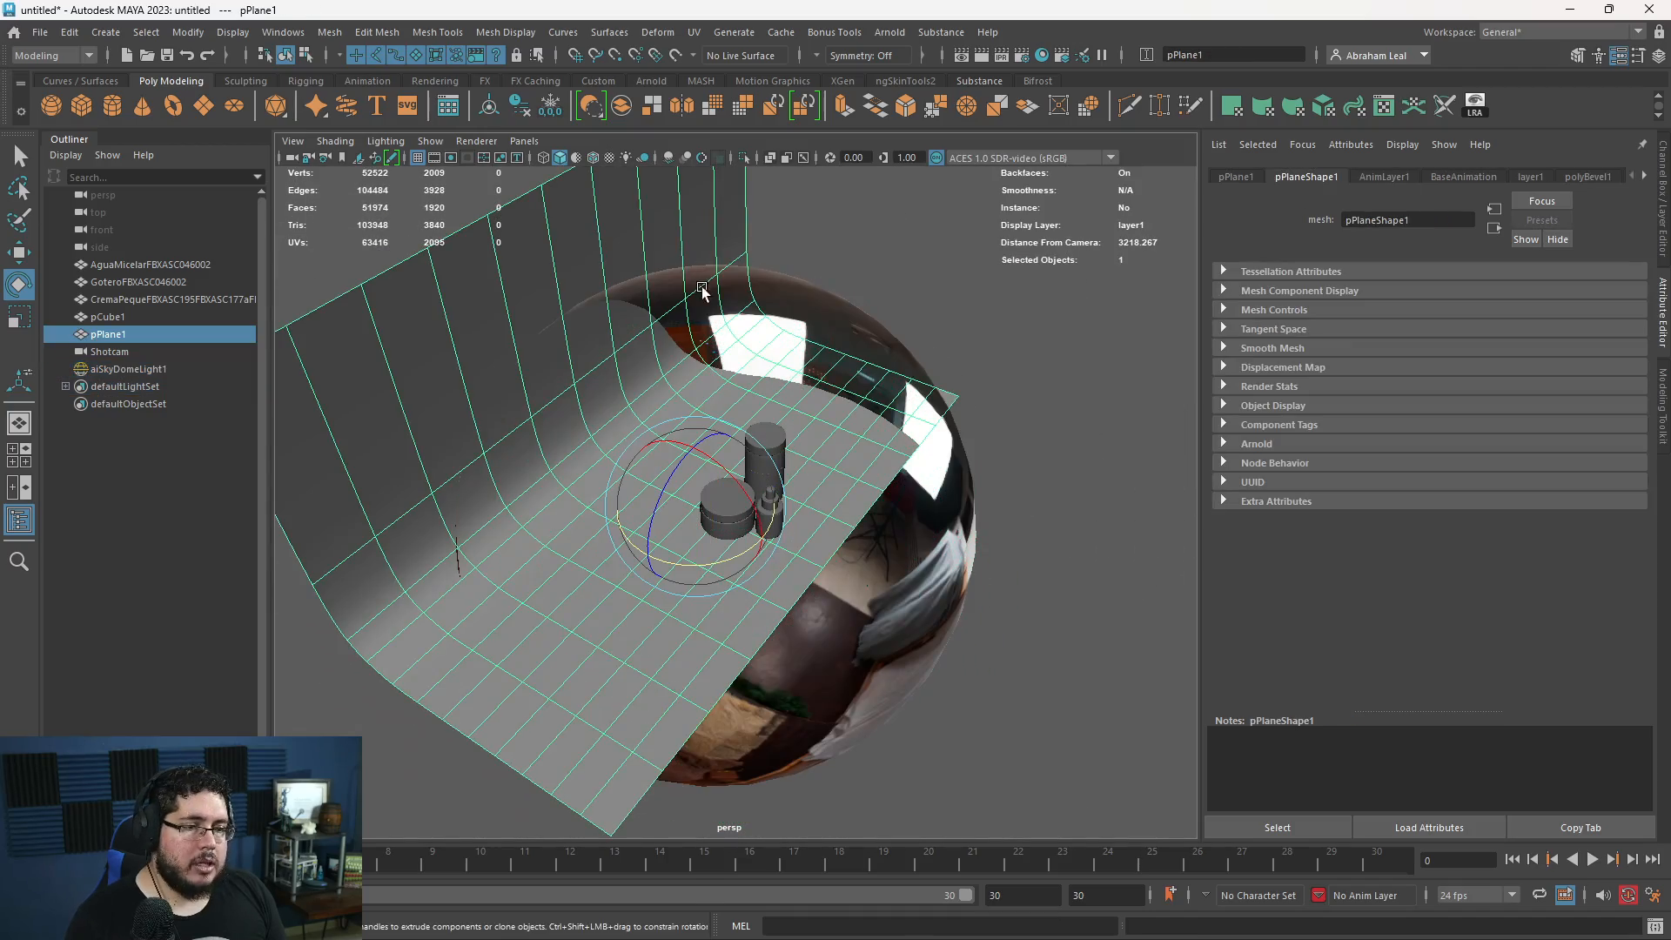
{"action": "left_click", "coordinate": [839, 308]}
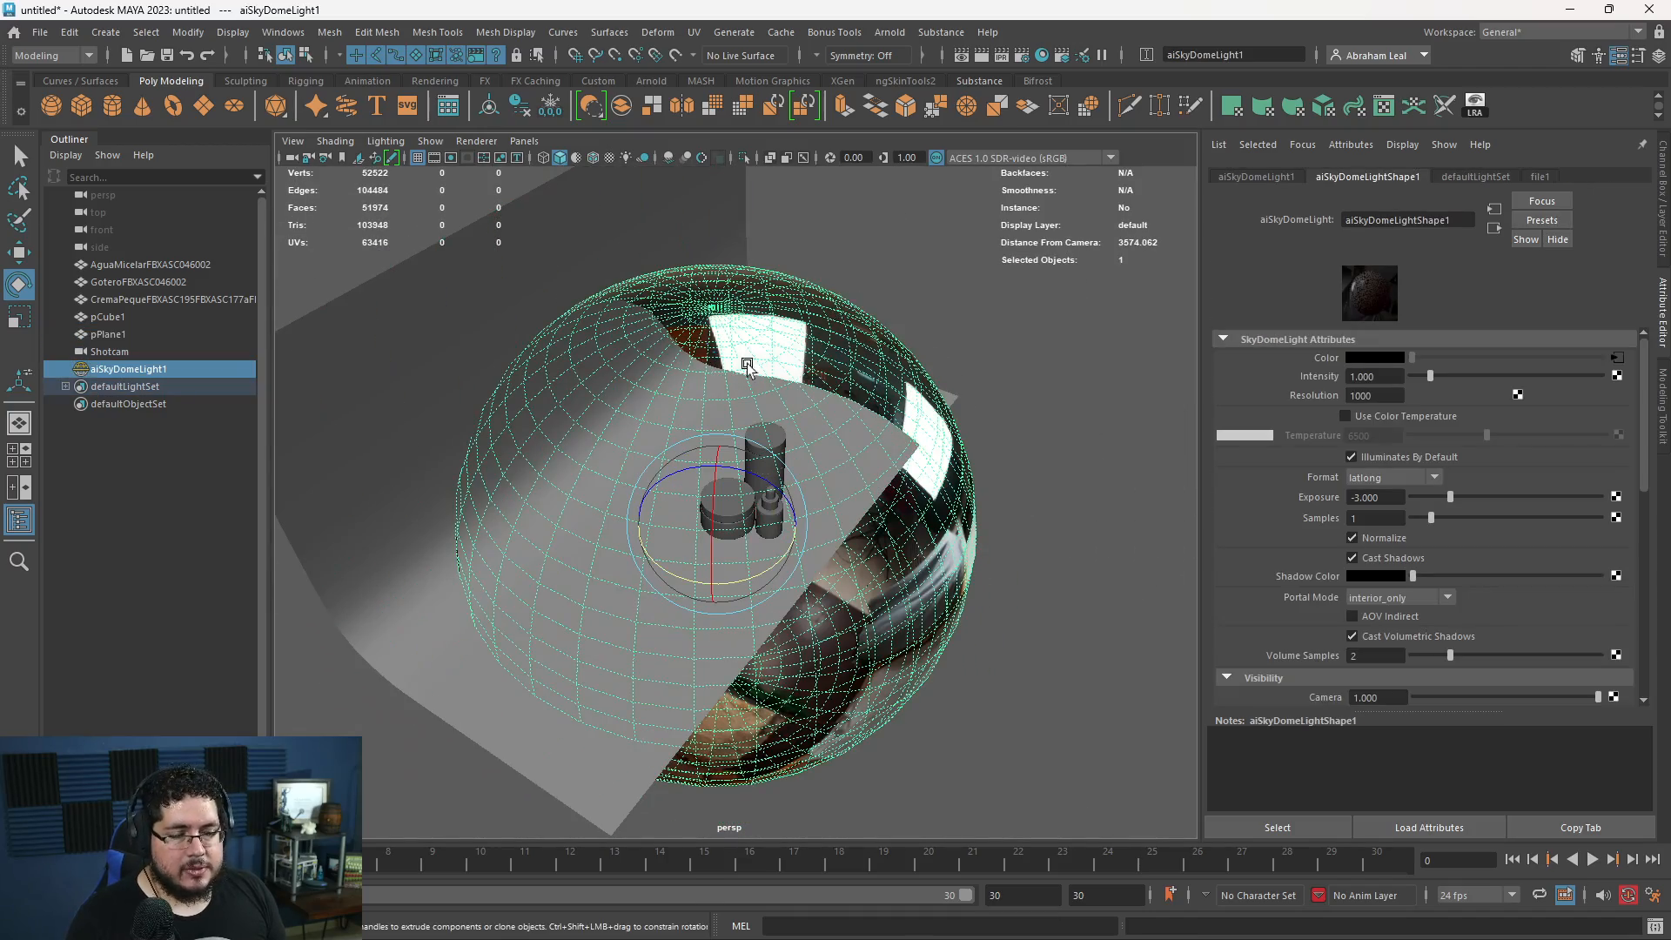
{"action": "left_click_drag", "start_coordinate": [787, 331], "coordinate": [736, 275], "text": "alt"}
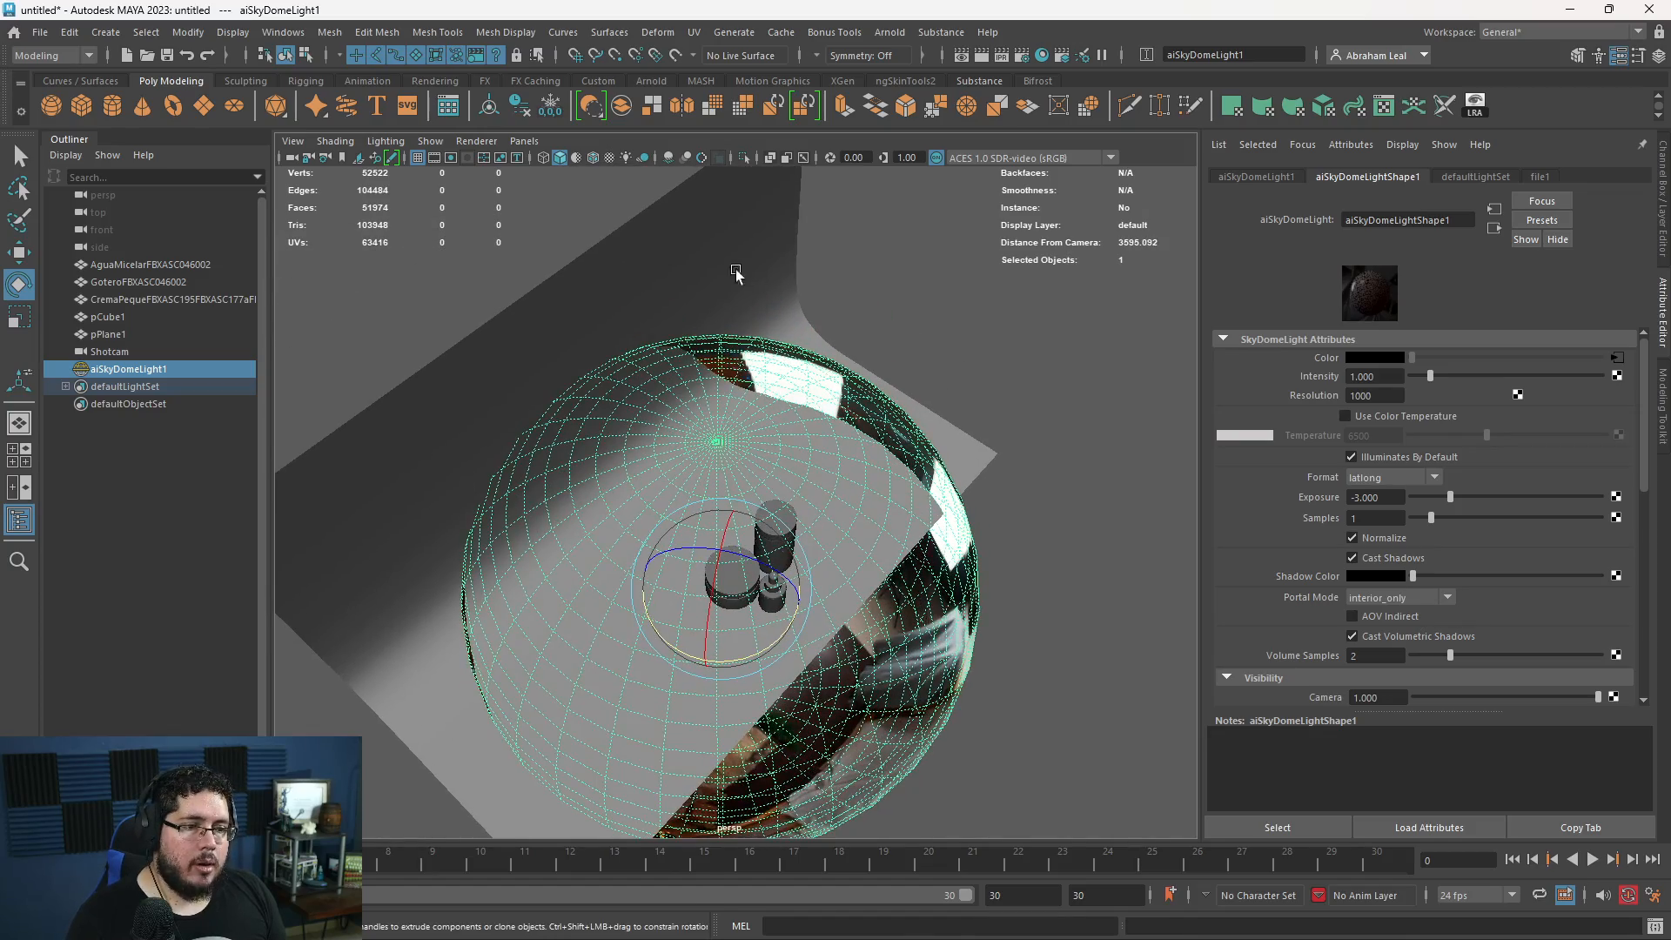
{"action": "left_click", "coordinate": [776, 238]}
{"action": "middle_click_drag", "start_coordinate": [790, 236], "coordinate": [808, 324], "text": "alt"}
{"action": "scroll", "coordinate": [809, 348], "scroll_direction": "down", "scroll_amount": 3}
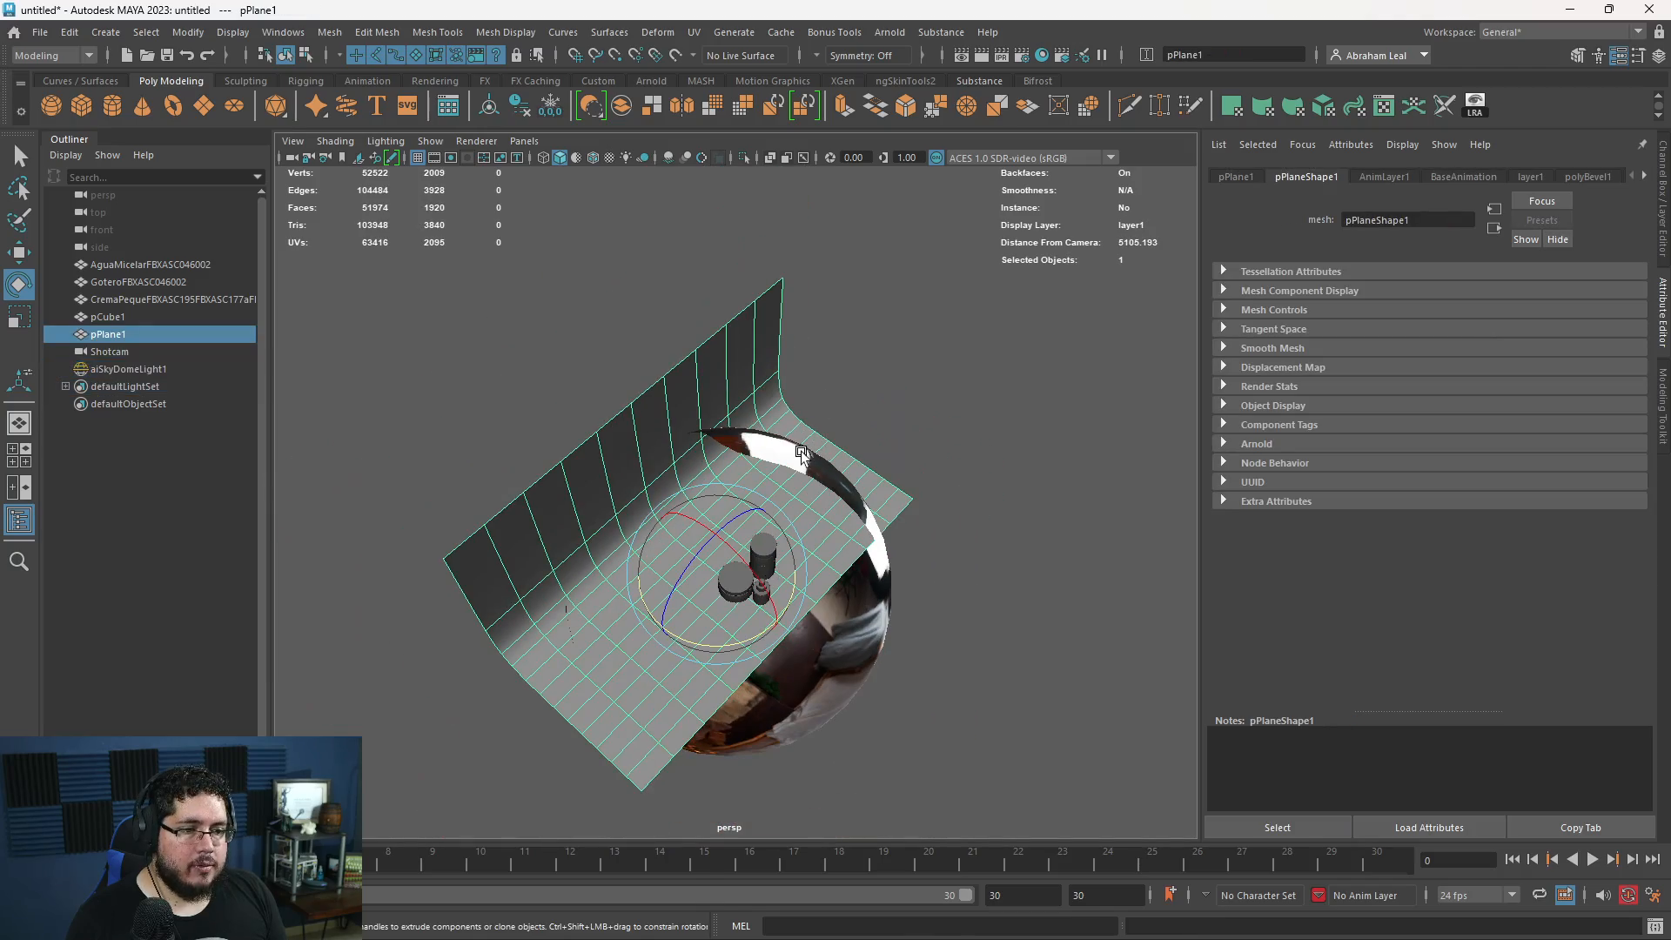
- Try scaling the SkyDome light up until it surrounds the whole backdrop, and undo the scaling
{"action": "key", "text": "r"}
{"action": "left_click", "coordinate": [841, 637]}
{"action": "left_click_drag", "start_coordinate": [729, 589], "coordinate": [1485, 577]}
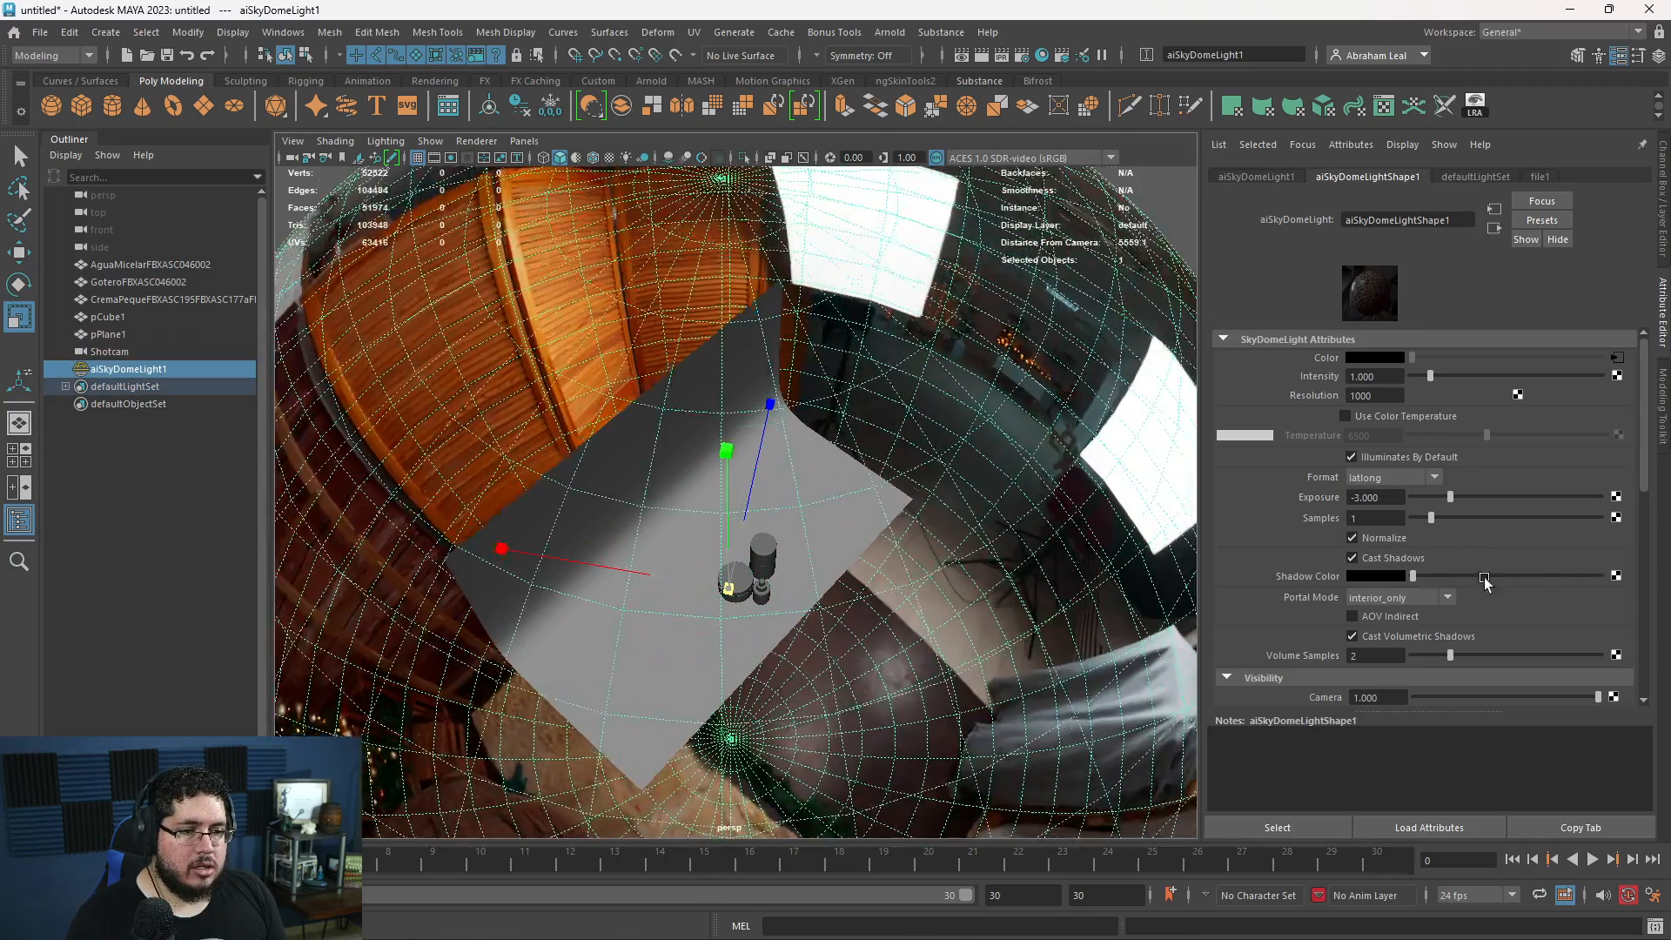
{"action": "left_click_drag", "start_coordinate": [905, 452], "coordinate": [801, 403], "text": "alt"}
{"action": "key", "text": "ctrl+z"}
{"action": "key", "text": "ctrl+z"}
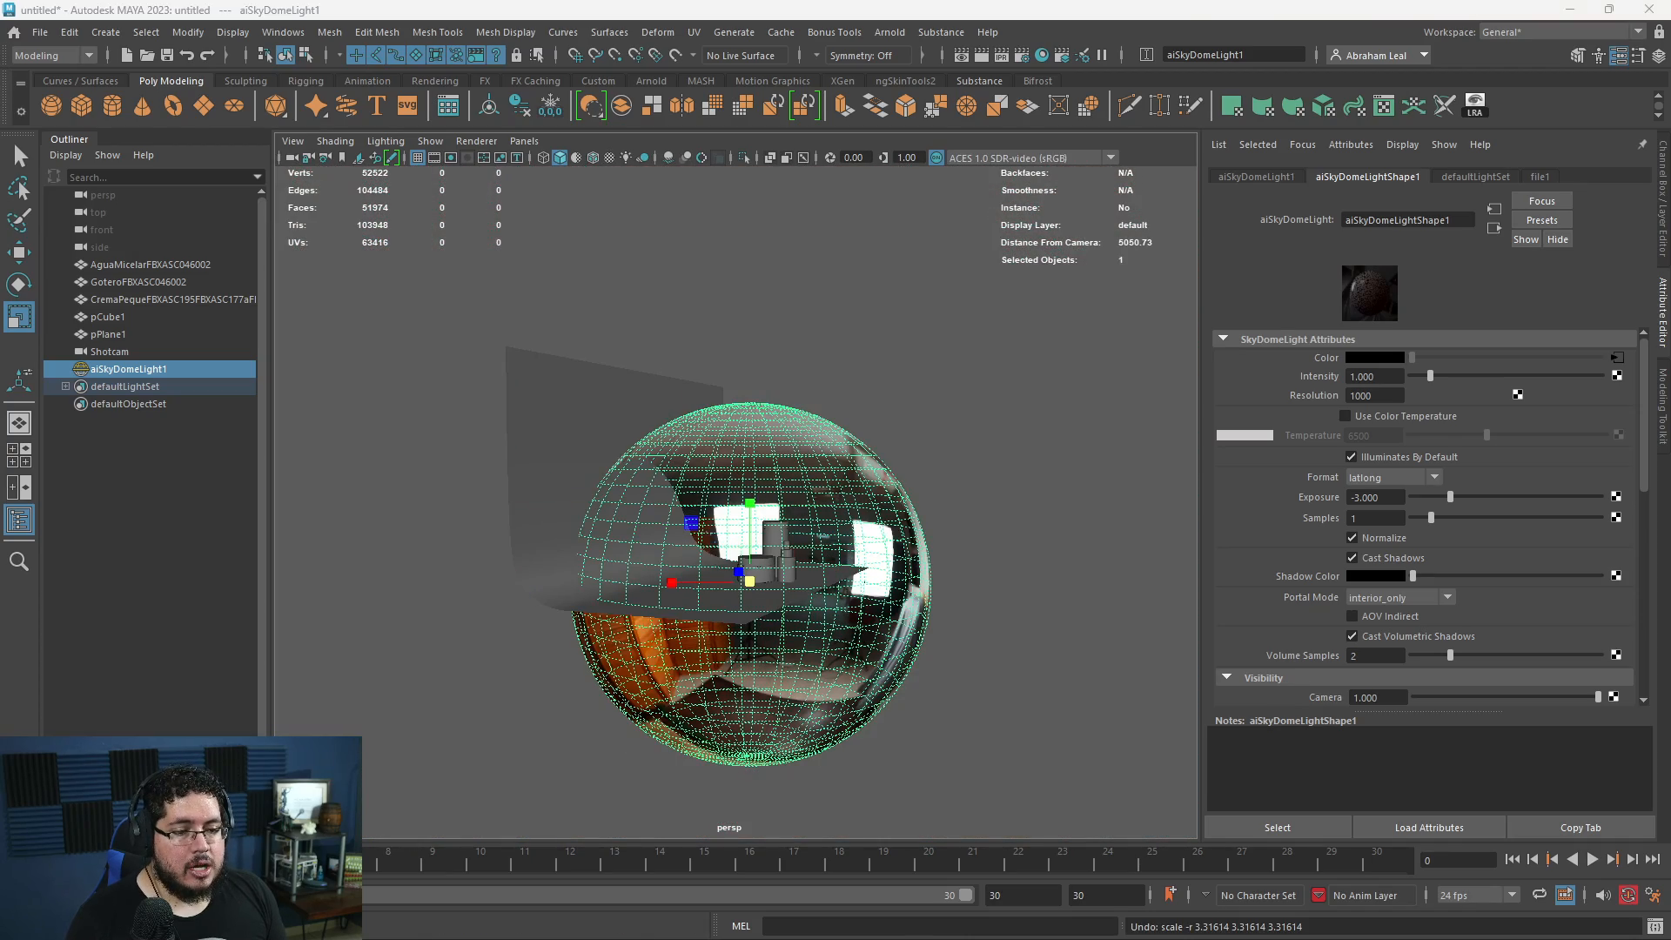
{"action": "key", "text": "alt+Tab"}
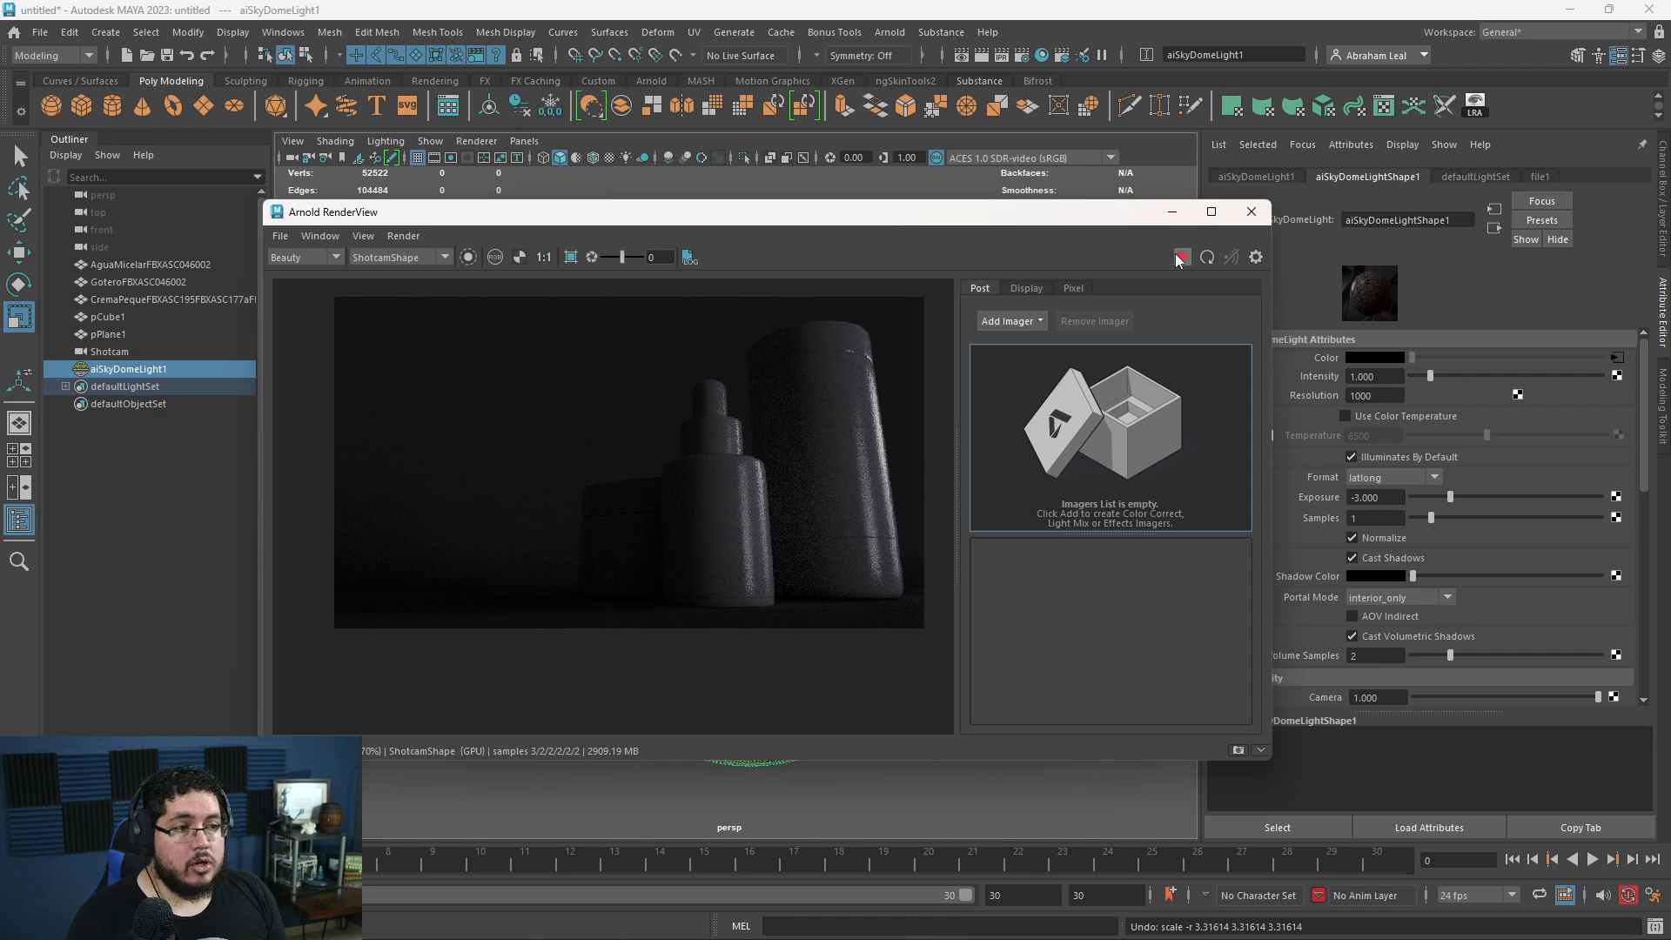
{"action": "left_click", "coordinate": [1251, 211]}
{"action": "left_click", "coordinate": [895, 431]}
{"action": "left_click", "coordinate": [827, 498]}
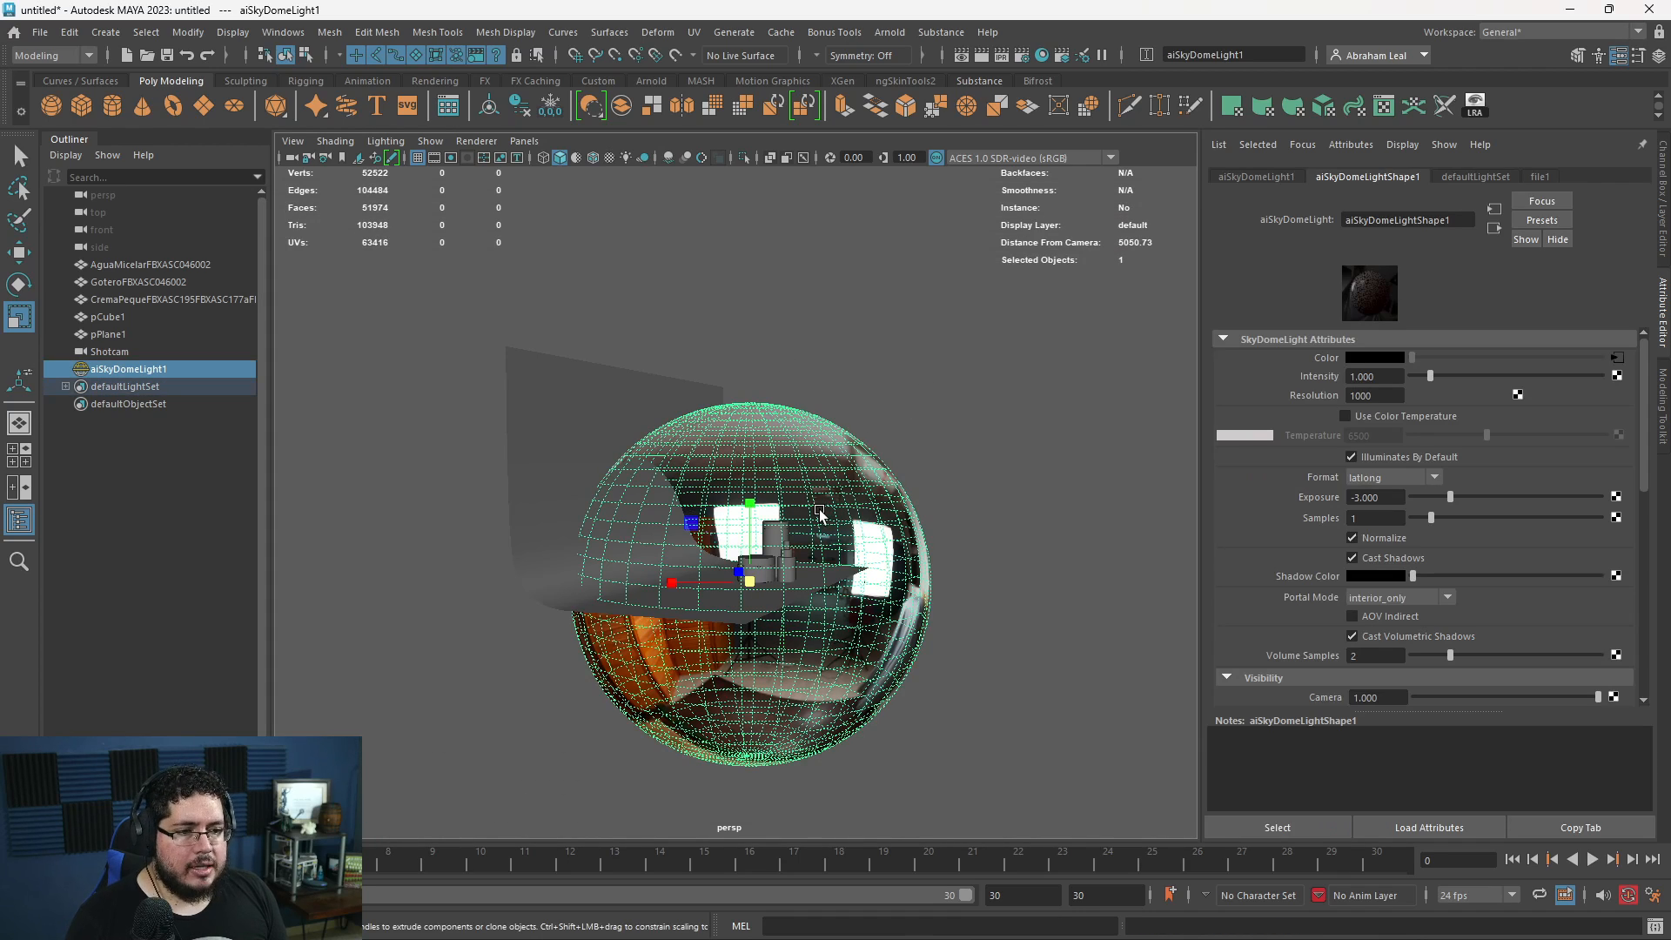
- Lower the SkyDome light's Specular visibility first to about 0.519 and finally to 0 while comparing the live render
{"action": "left_click", "coordinate": [78, 926]}
{"action": "scroll", "coordinate": [1419, 430], "scroll_direction": "down", "scroll_amount": 5}
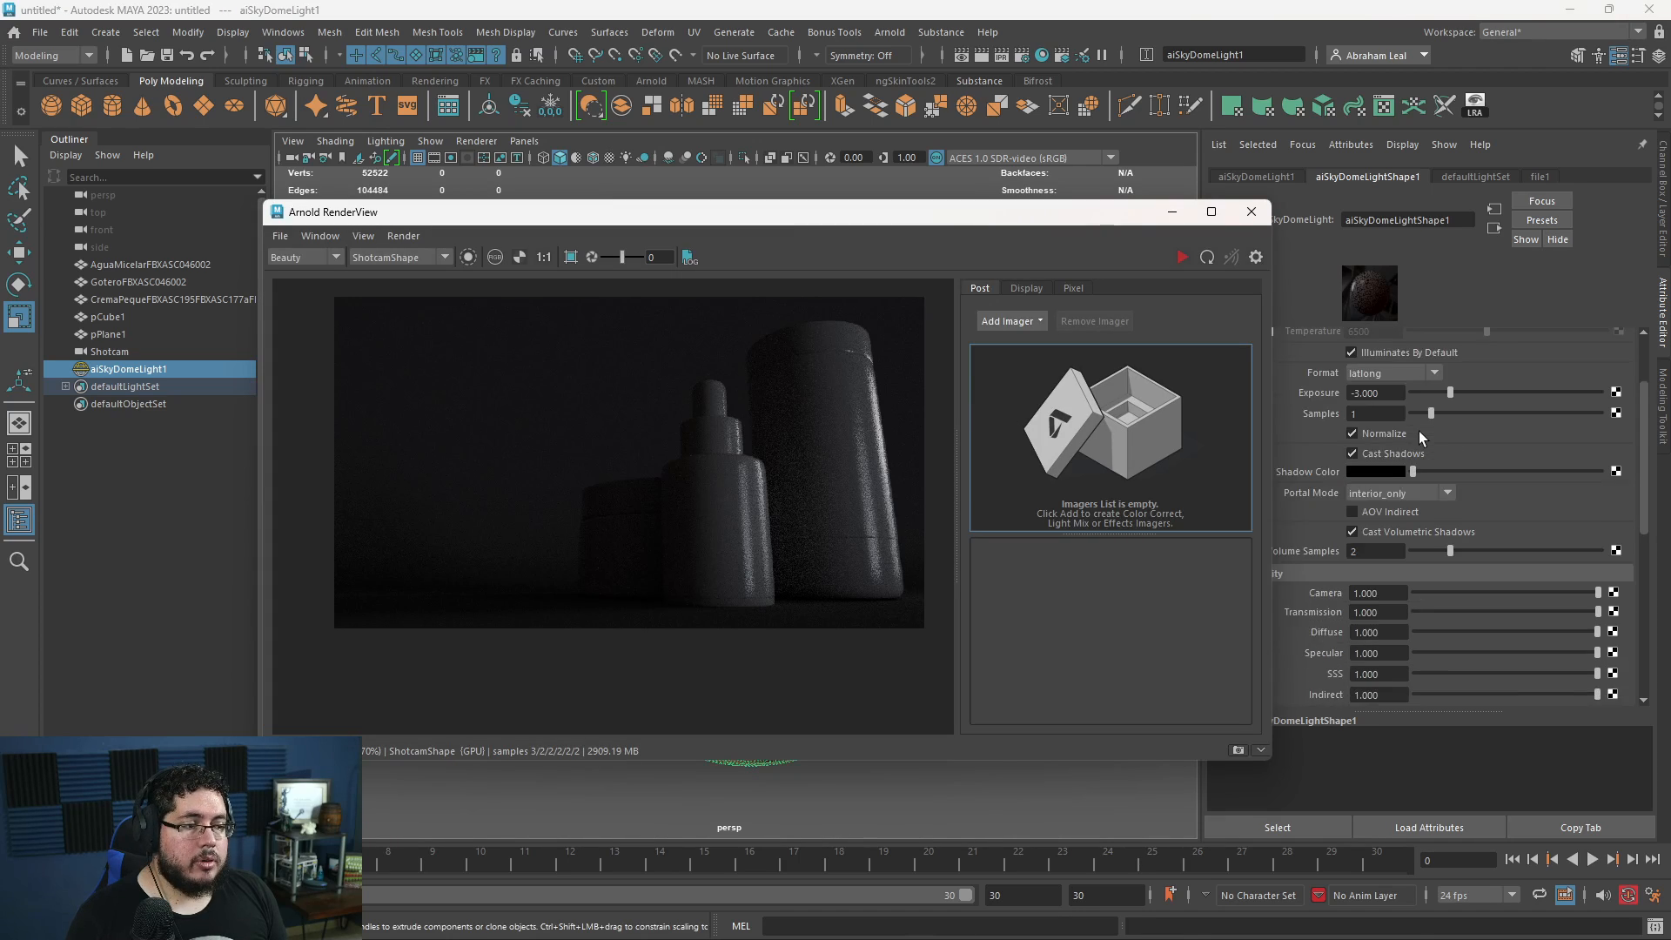
{"action": "left_click_drag", "start_coordinate": [905, 228], "coordinate": [754, 245]}
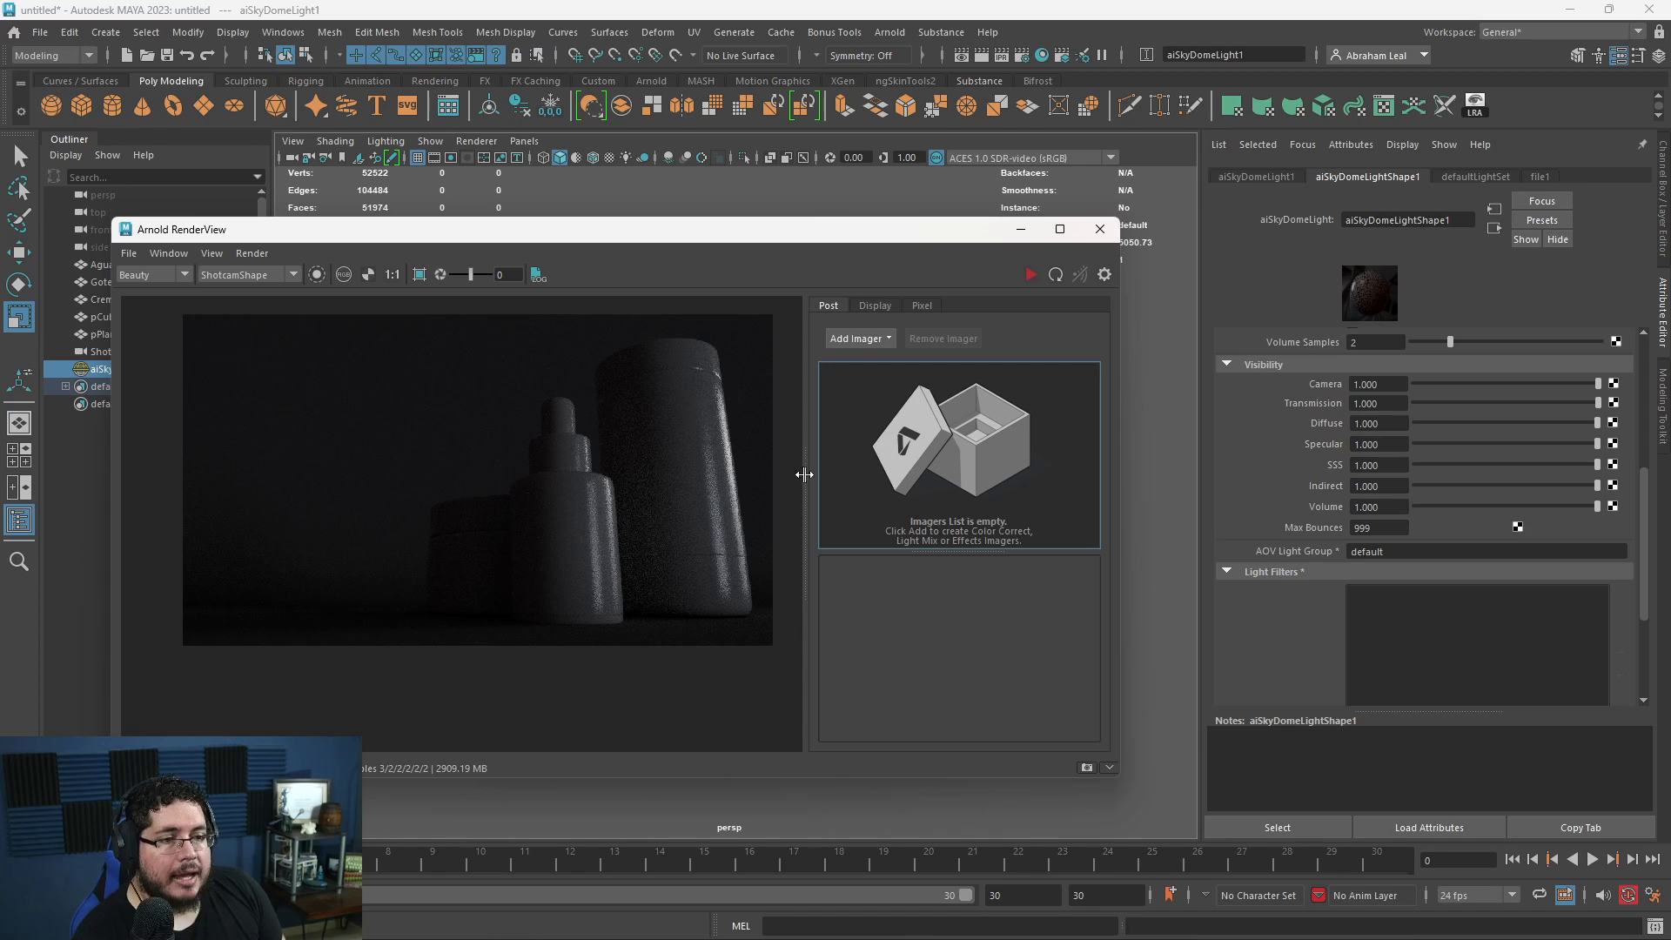
{"action": "left_click_drag", "start_coordinate": [1572, 446], "coordinate": [1510, 444]}
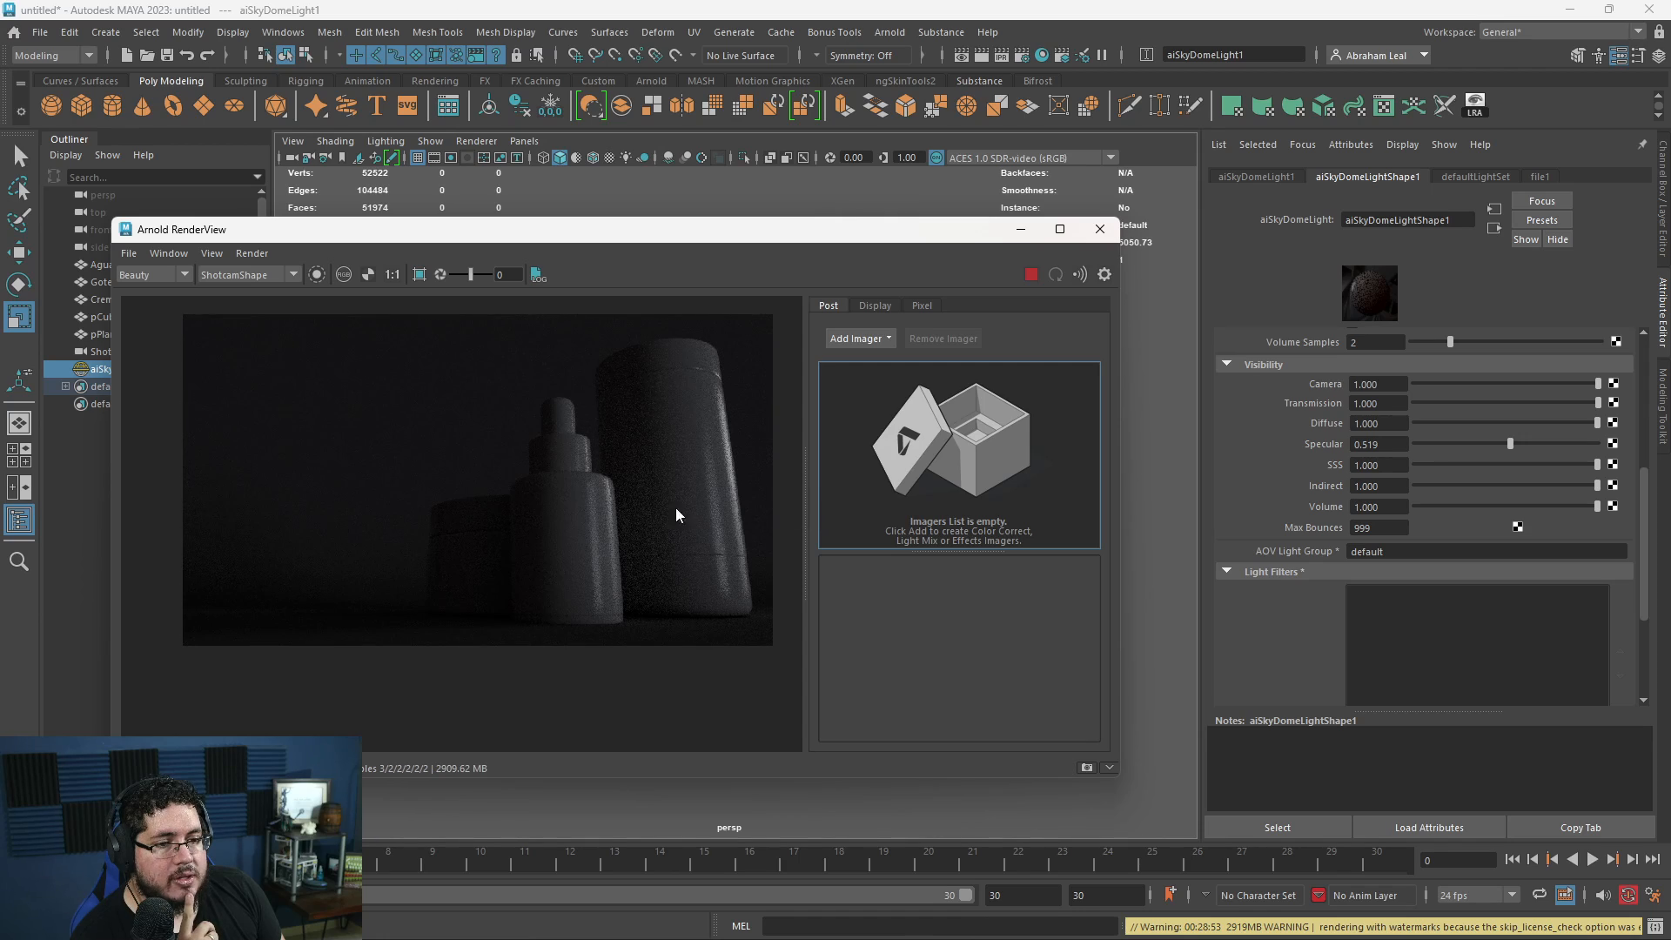
{"action": "left_click_drag", "start_coordinate": [1508, 442], "coordinate": [1303, 446]}
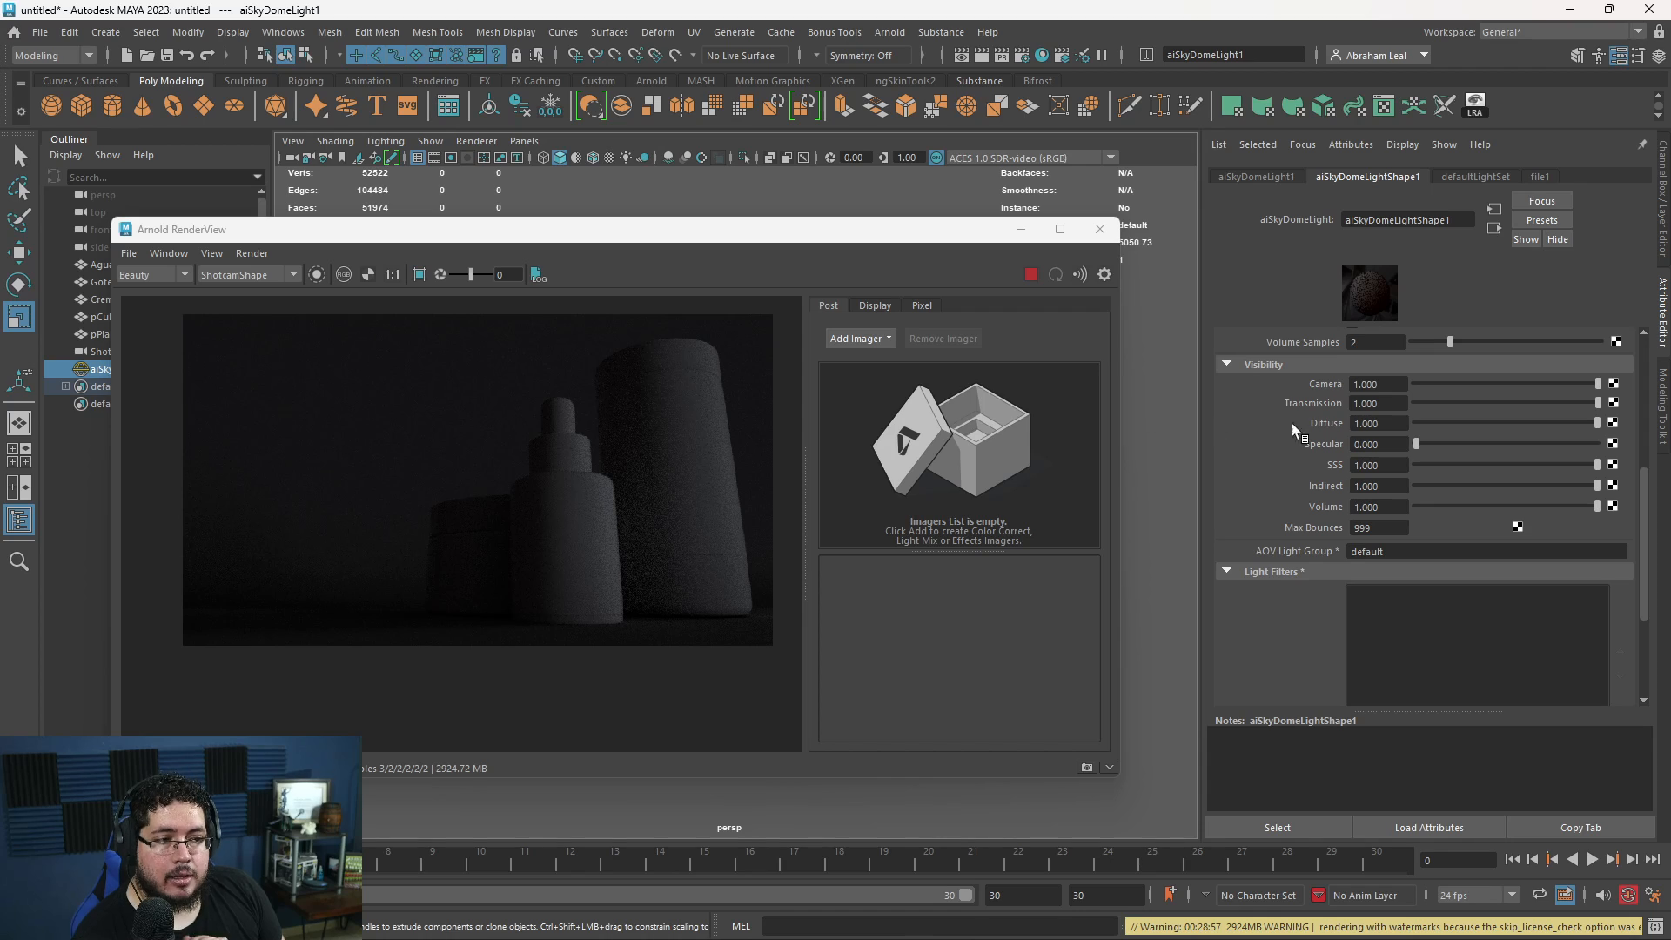
- Raise the SkyDome light's Specular visibility to 0.432 and put the live render away
{"action": "left_click_drag", "start_coordinate": [1427, 445], "coordinate": [1490, 444]}
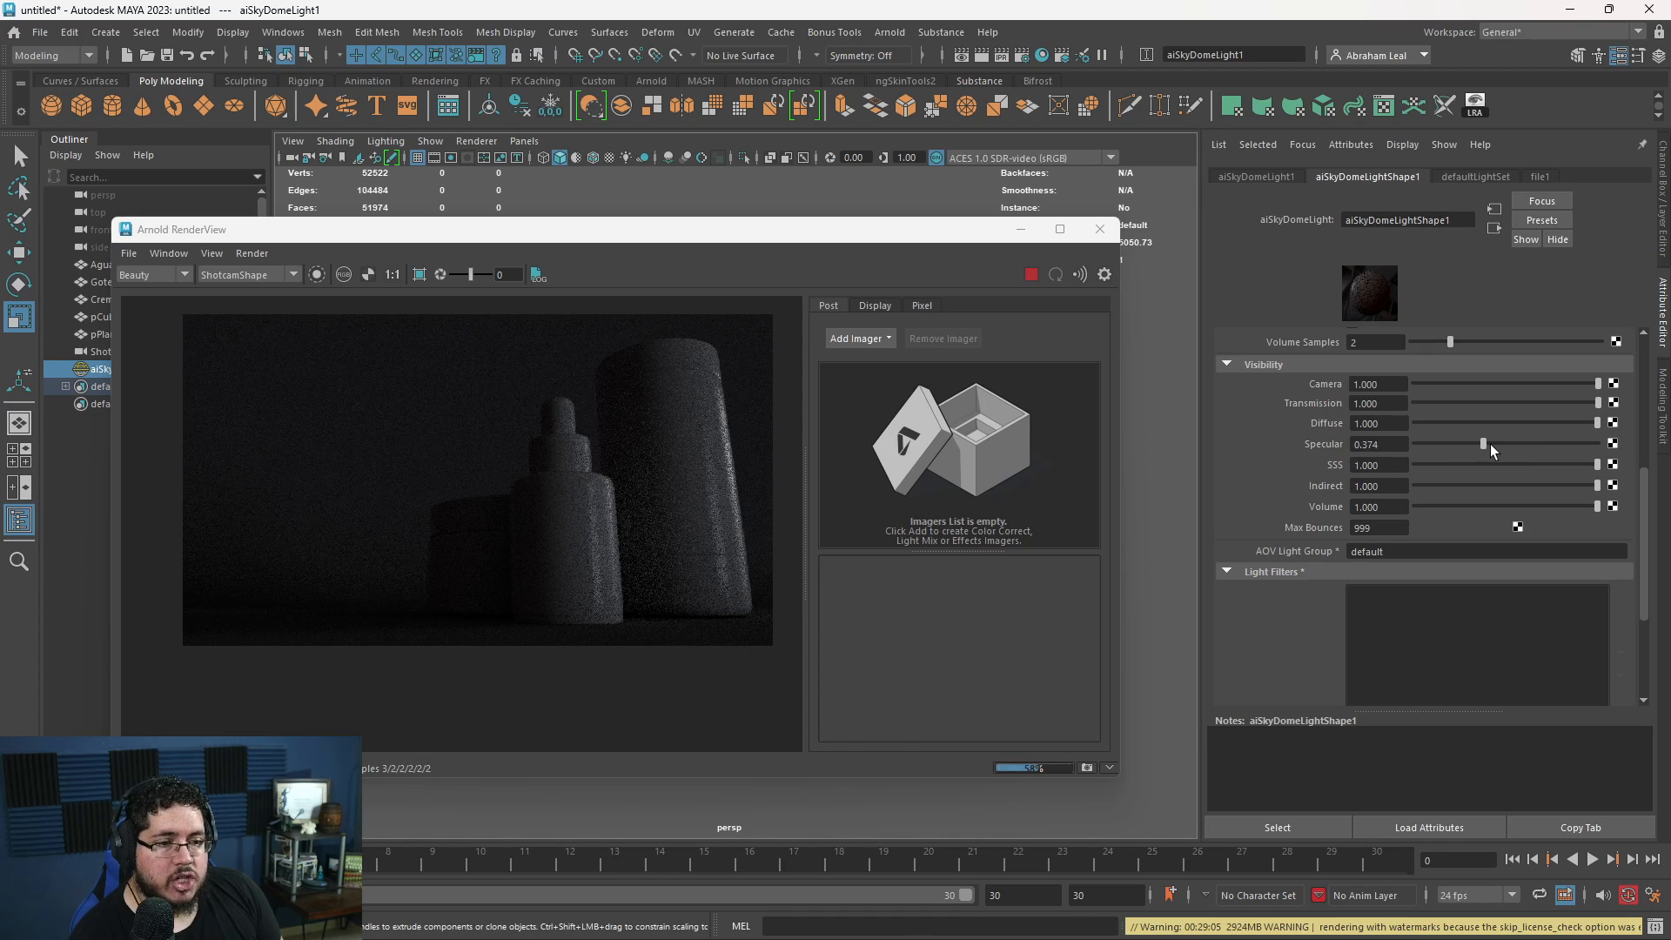
{"action": "left_click", "coordinate": [1491, 443]}
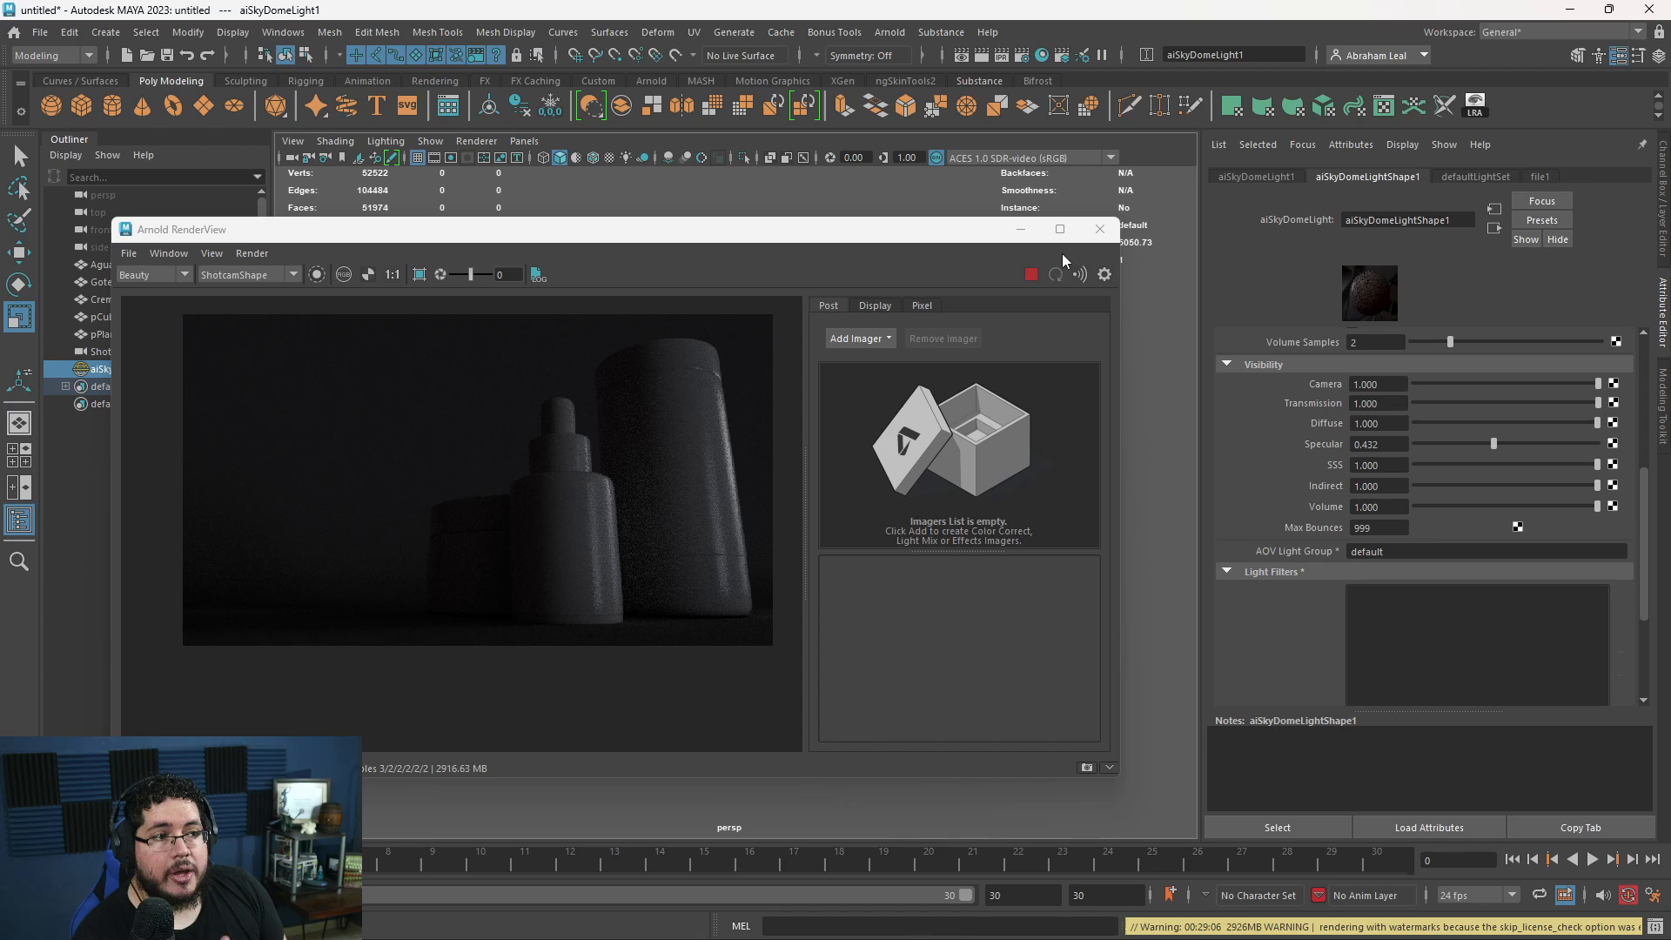
{"action": "left_click", "coordinate": [1020, 228]}
- Add an Arnold area light to the product scene
{"action": "left_click", "coordinate": [1009, 471]}
{"action": "left_click_drag", "start_coordinate": [1009, 471], "coordinate": [1107, 526], "text": "alt"}
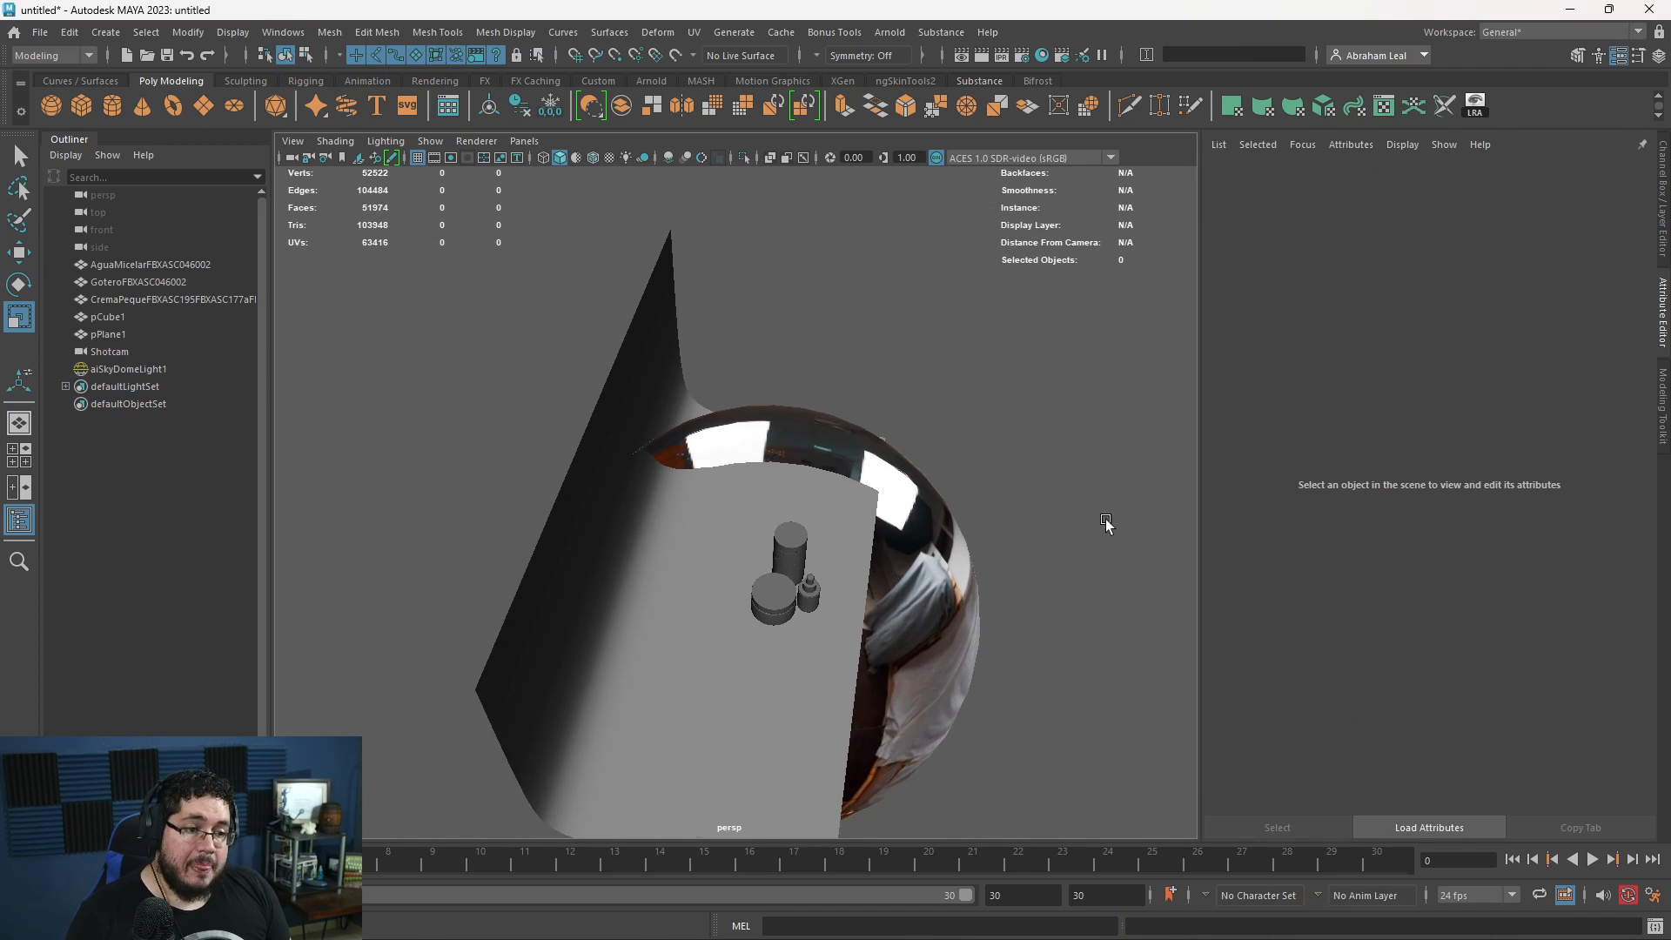
{"action": "middle_click_drag", "start_coordinate": [1108, 526], "coordinate": [1043, 392], "text": "alt"}
{"action": "right_click_drag", "start_coordinate": [1043, 392], "coordinate": [1125, 508], "text": "alt"}
{"action": "left_click_drag", "start_coordinate": [1126, 507], "coordinate": [1093, 453], "text": "alt"}
{"action": "right_click_drag", "start_coordinate": [1093, 452], "coordinate": [1009, 477], "text": "alt"}
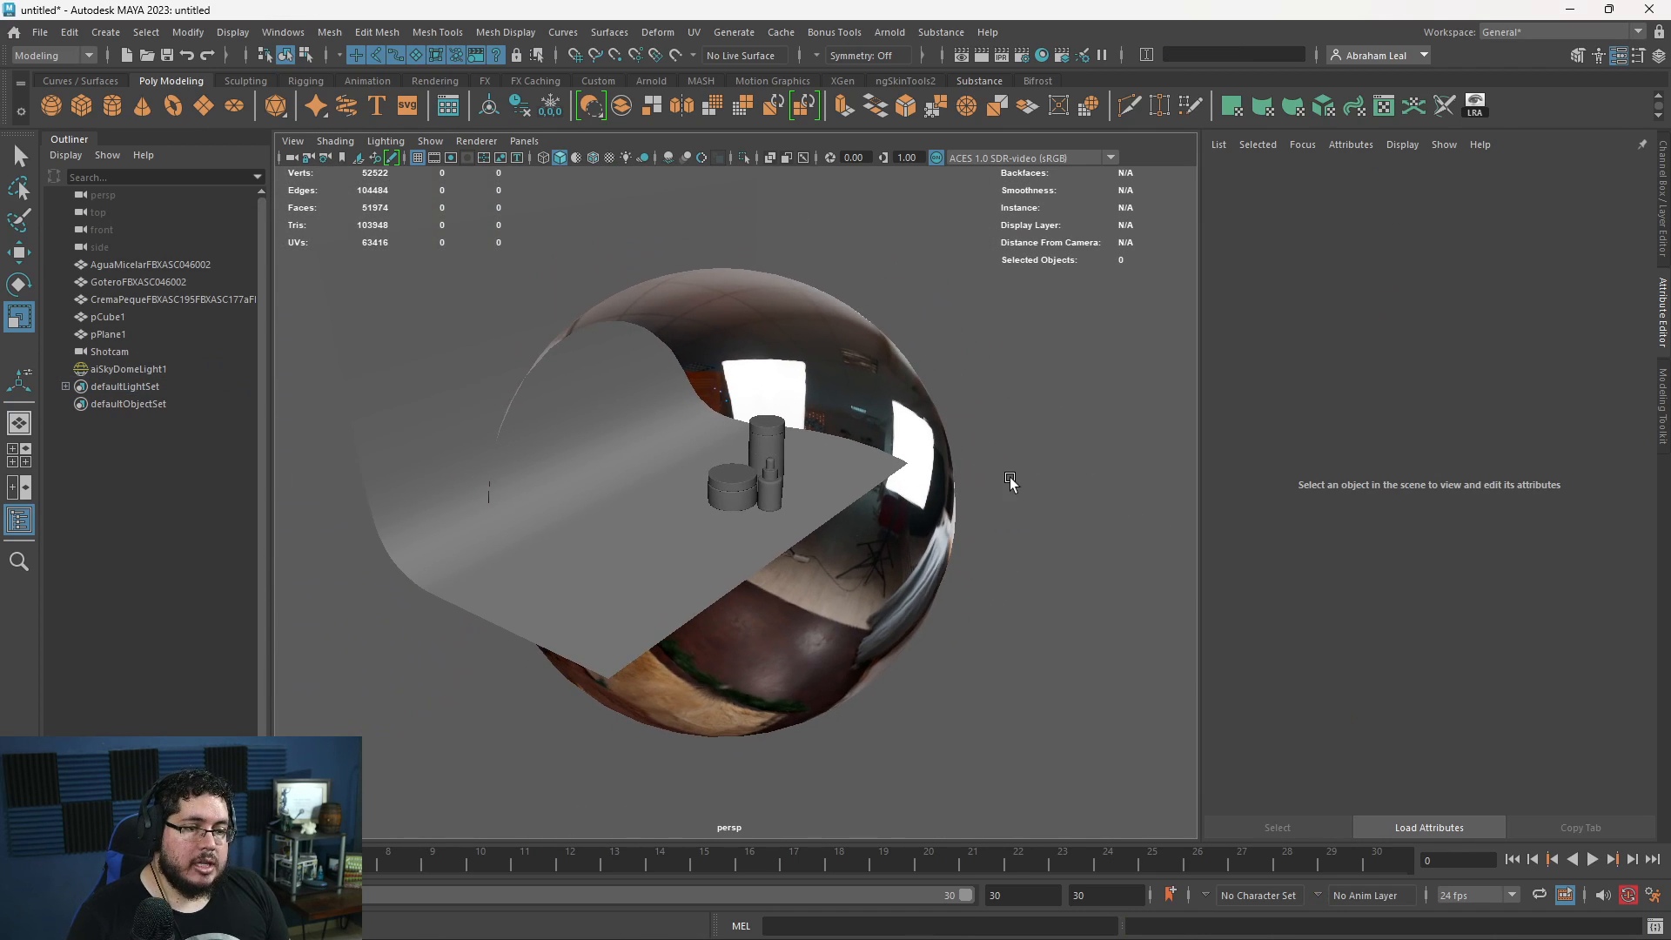
{"action": "left_click", "coordinate": [889, 32]}
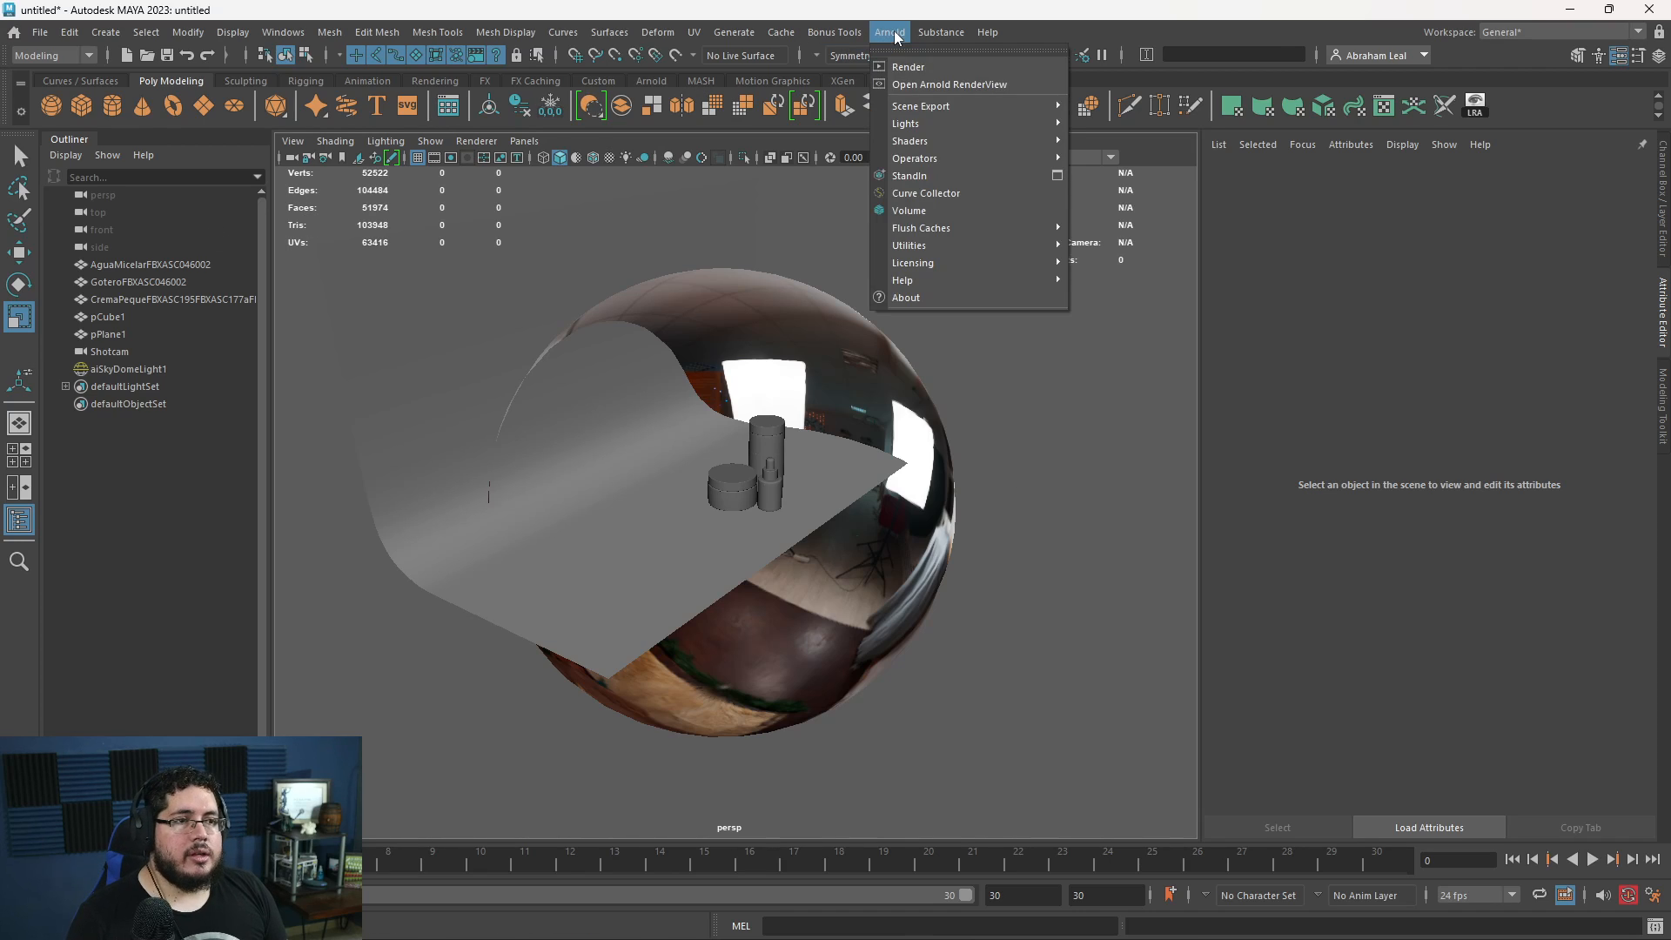
{"action": "mouse_move", "coordinate": [947, 122]}
{"action": "left_click", "coordinate": [1111, 122]}
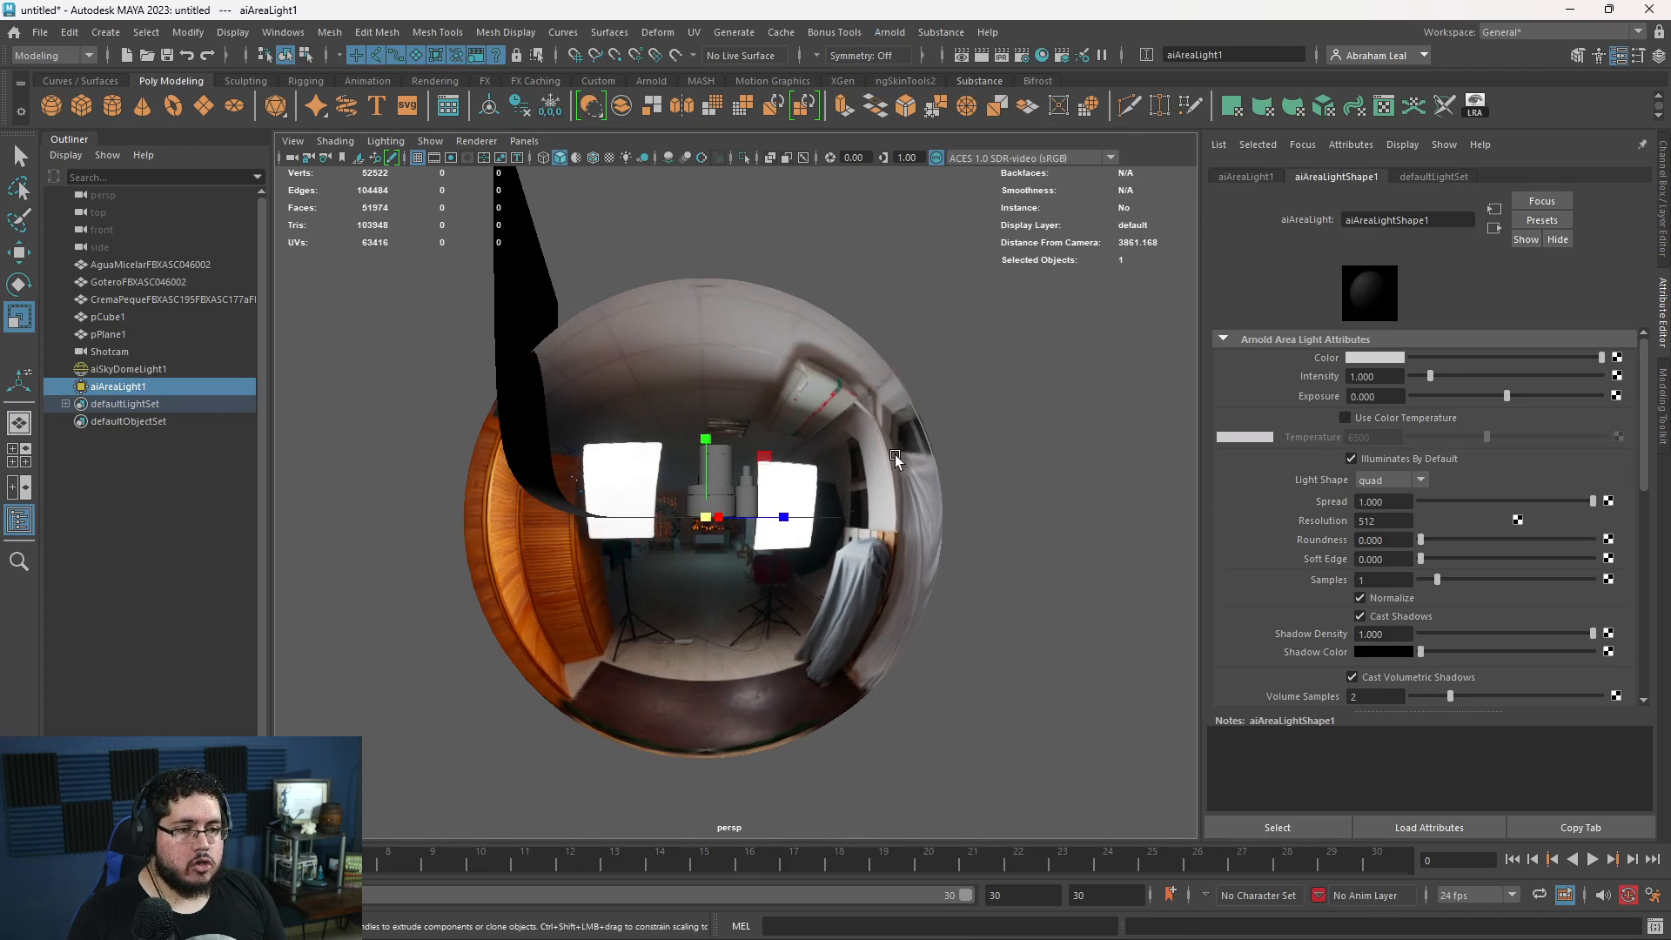
- Move the area light out from the origin and up above the set, and rotate it to face the containers
{"action": "left_click_drag", "start_coordinate": [703, 515], "coordinate": [899, 510]}
{"action": "key", "text": "w"}
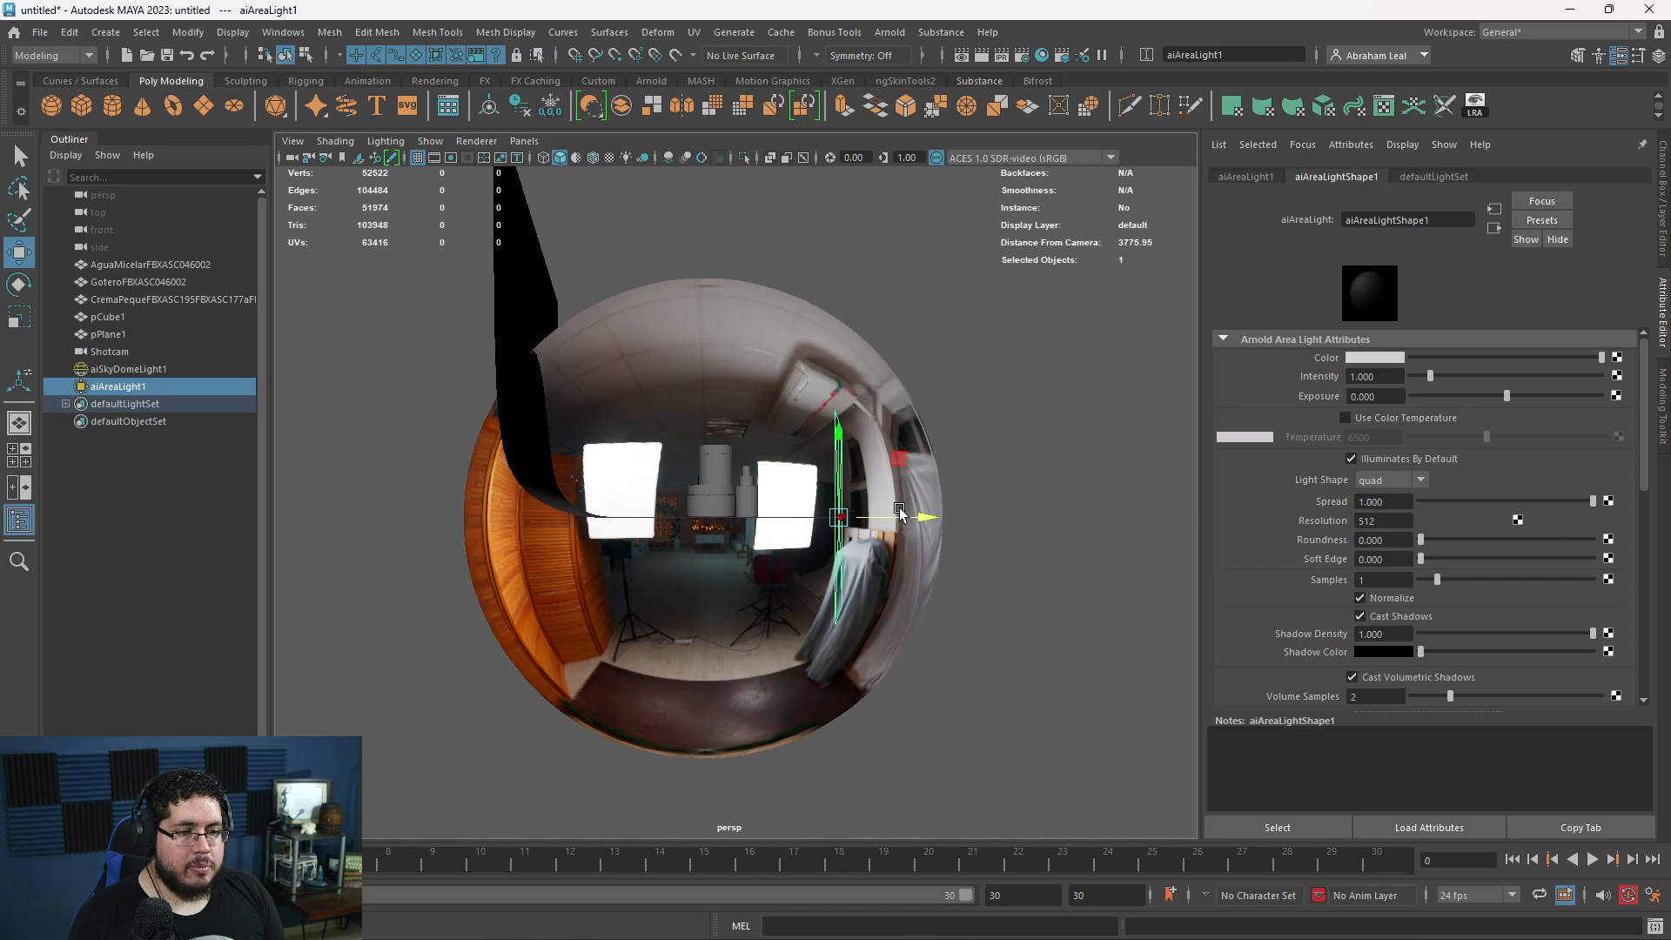
{"action": "left_click_drag", "start_coordinate": [842, 449], "coordinate": [810, 171]}
{"action": "key", "text": "e"}
{"action": "left_click_drag", "start_coordinate": [899, 310], "coordinate": [911, 207]}
{"action": "left_click_drag", "start_coordinate": [911, 207], "coordinate": [945, 289], "text": "alt"}
{"action": "key", "text": "w"}
{"action": "left_click_drag", "start_coordinate": [945, 288], "coordinate": [702, 480], "text": "alt"}
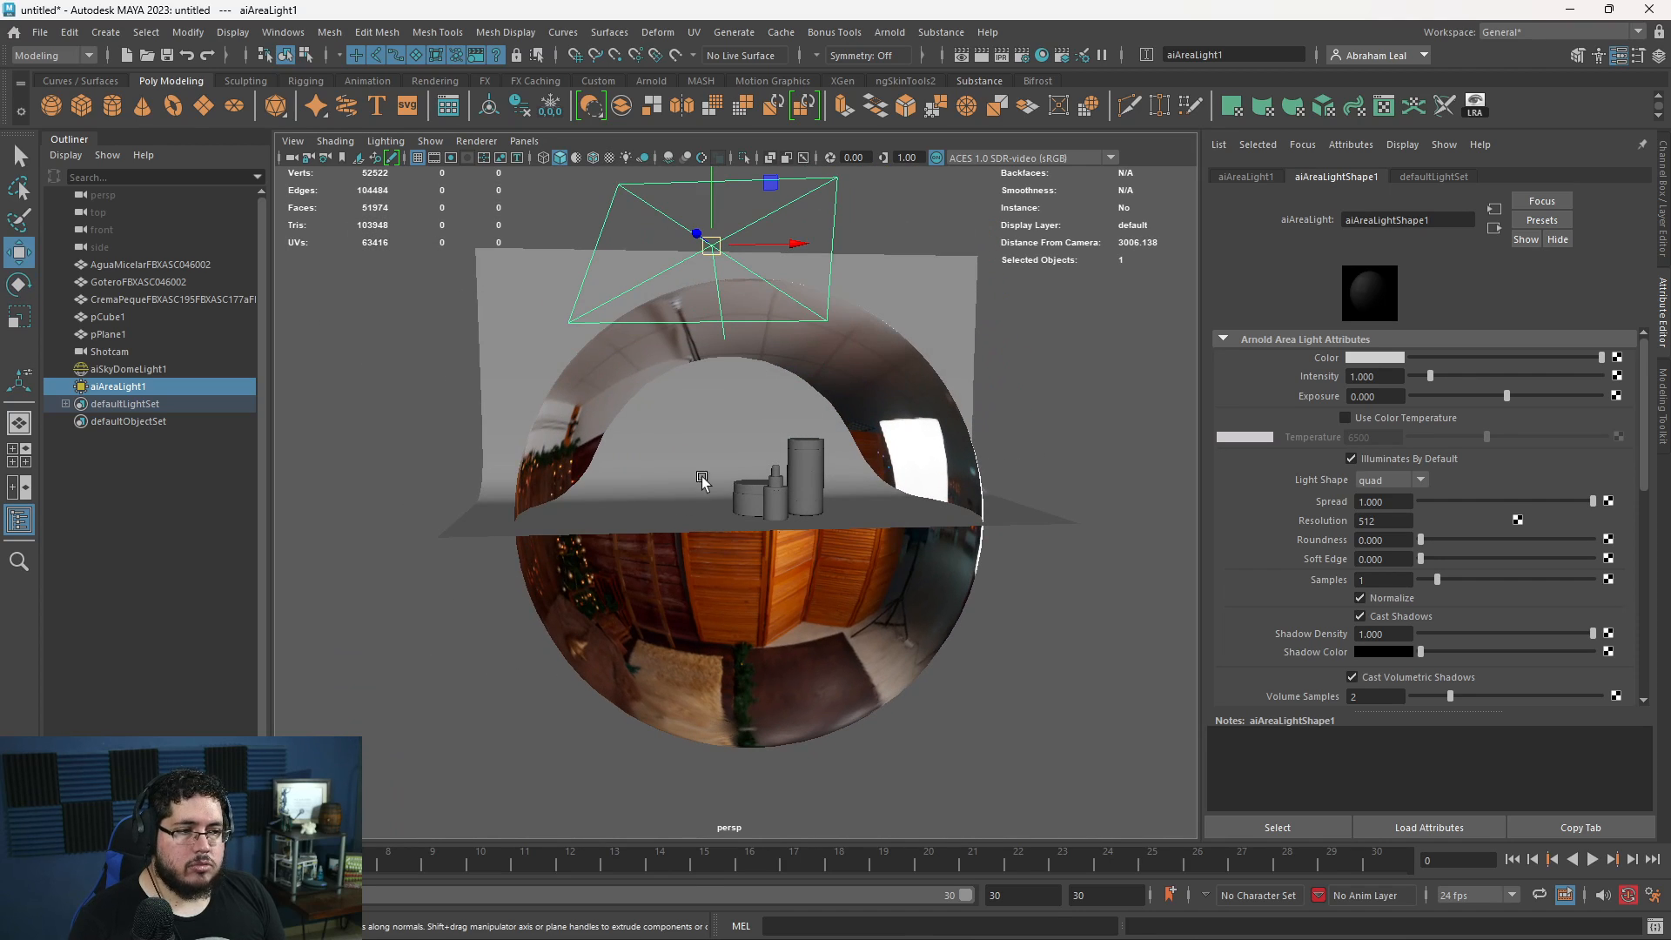
- Set the area light's Exposure to 10 and restart the live Shotcam render
{"action": "key", "text": "alt+Tab"}
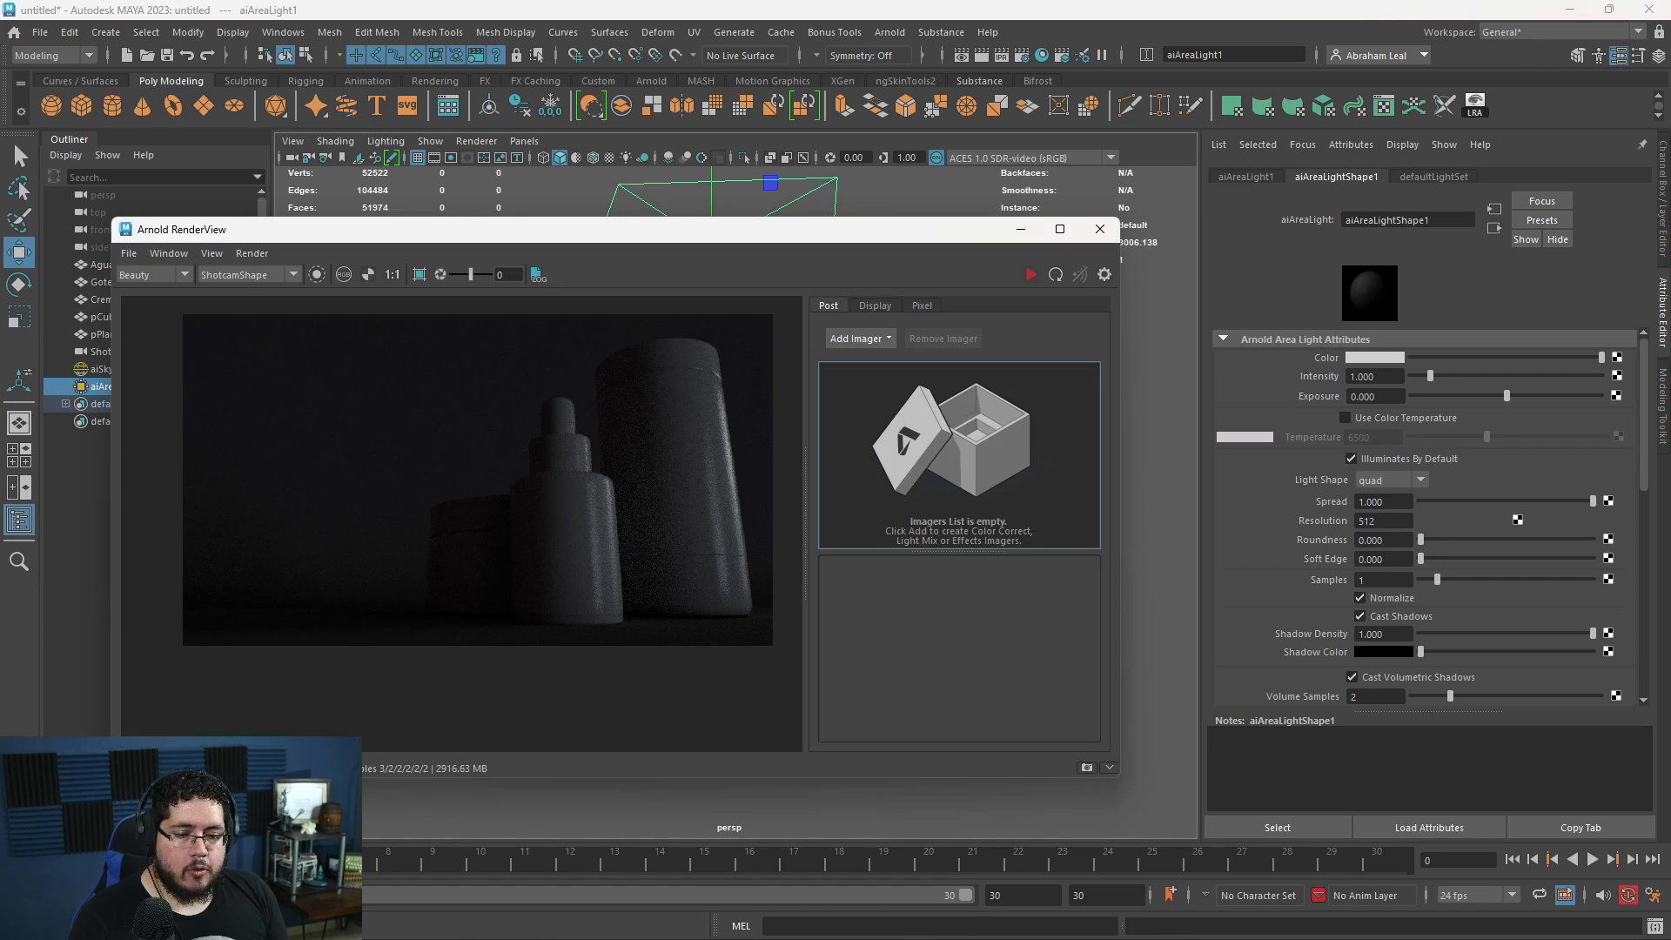
{"action": "left_click", "coordinate": [1034, 273]}
{"action": "left_click", "coordinate": [1029, 276]}
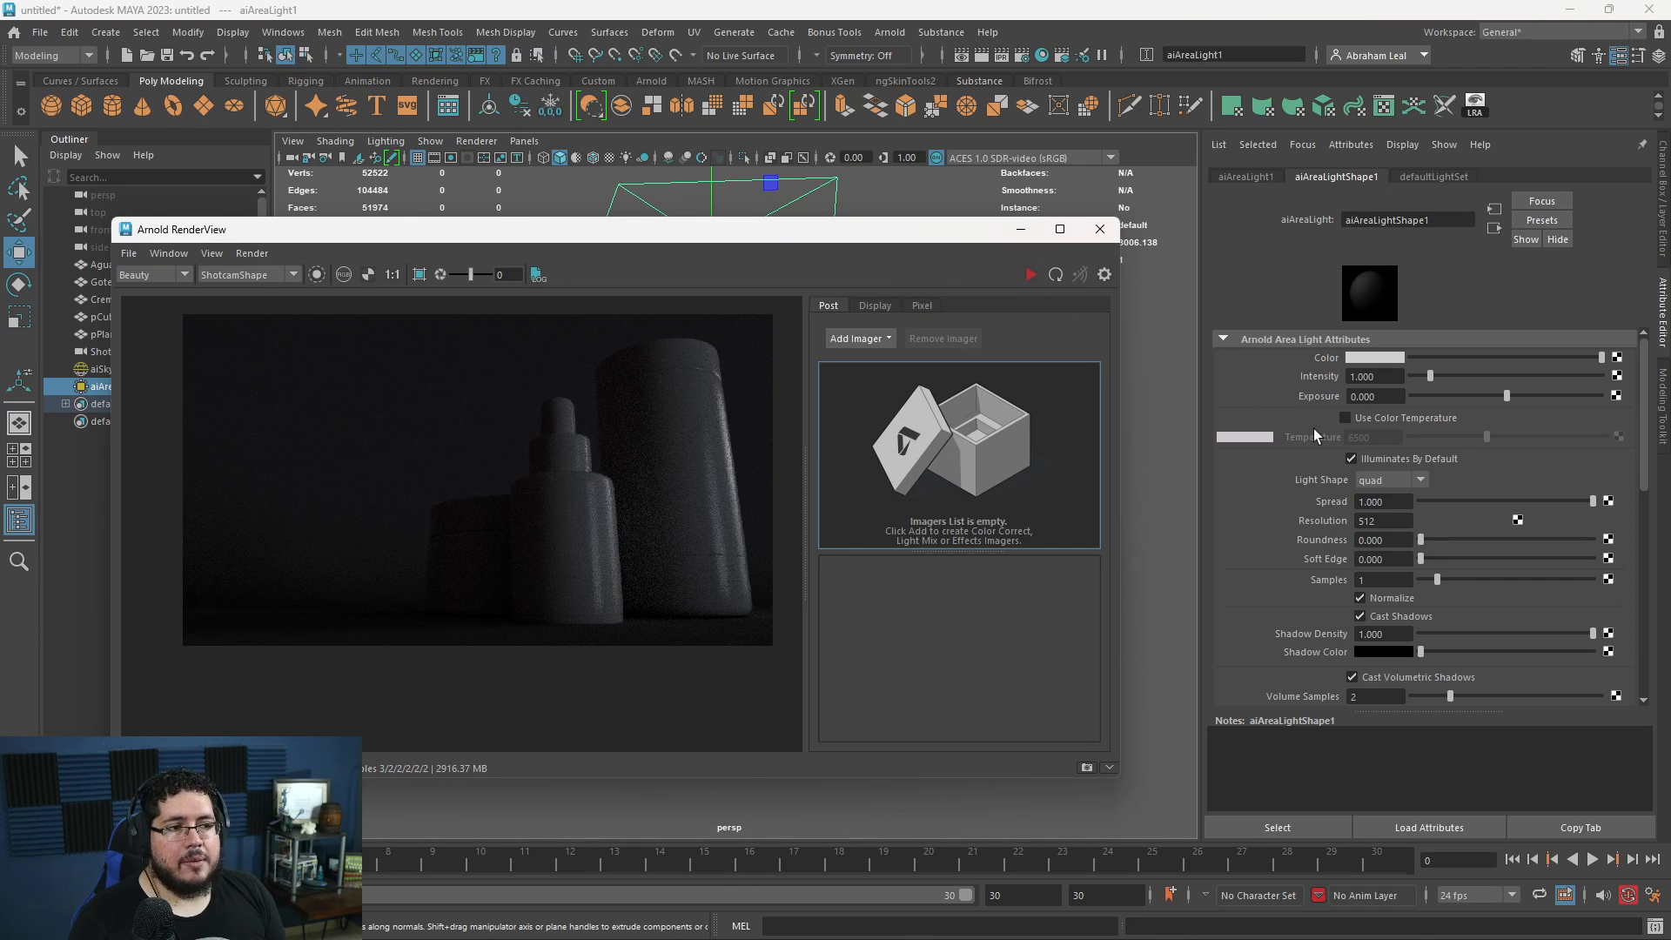
{"action": "left_click", "coordinate": [1362, 397]}
{"action": "type", "text": "10"}
{"action": "key", "text": "Return"}
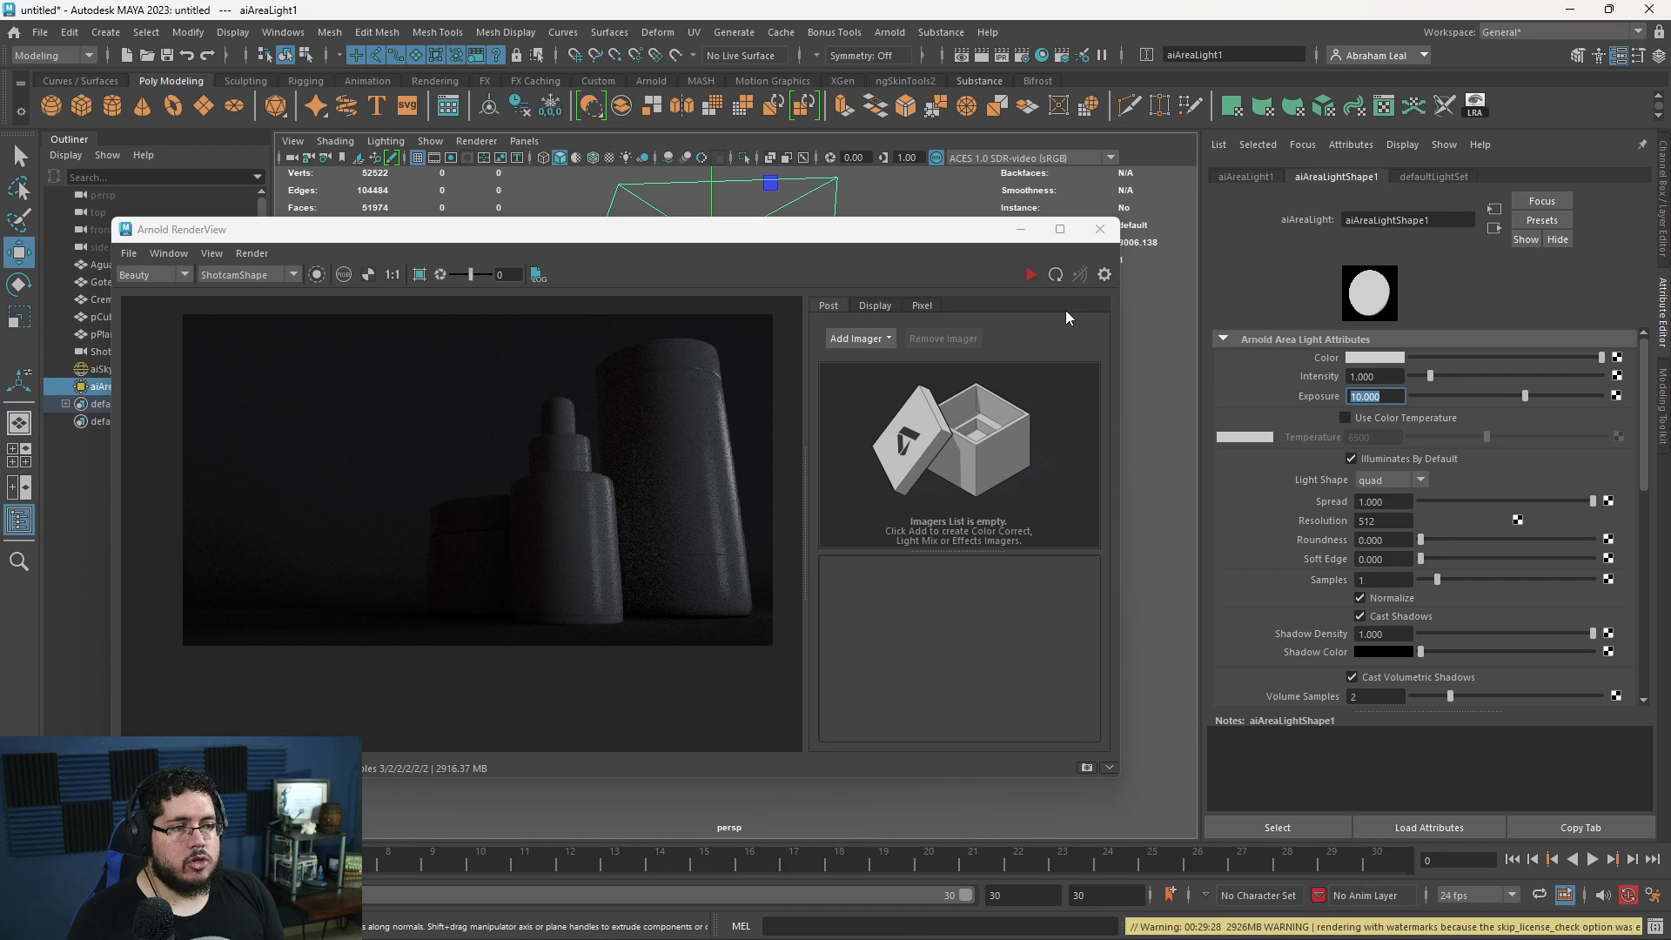
{"action": "left_click", "coordinate": [1026, 277]}
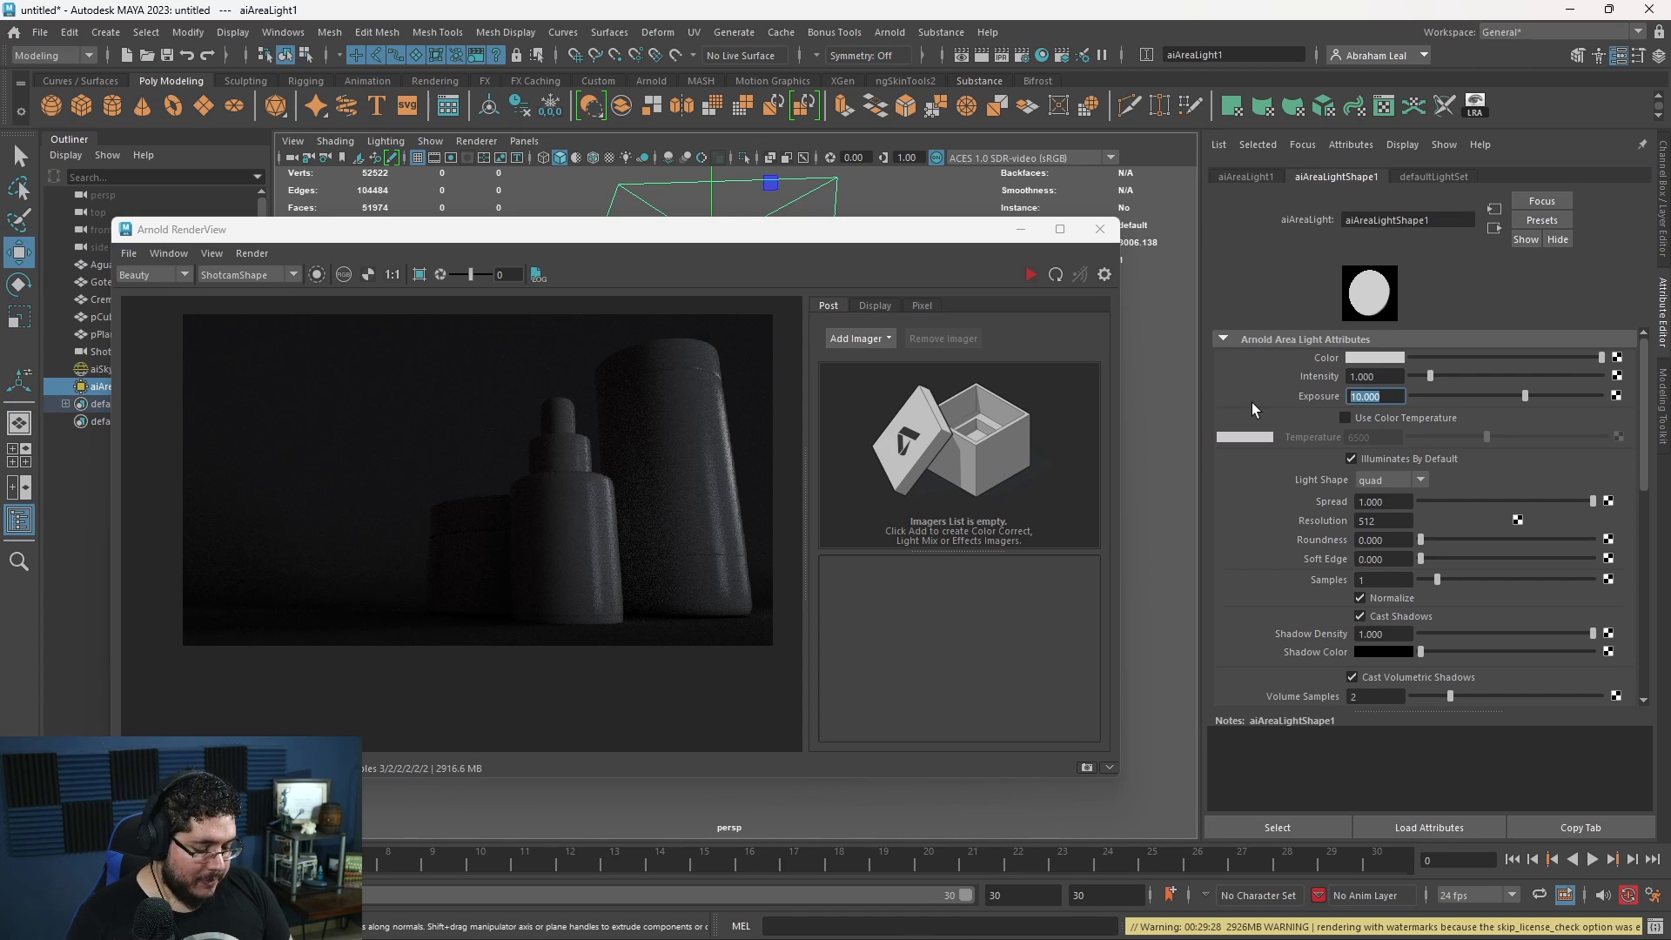
- Raise the area light's Exposure to 16 and again to 18, restarting the live render to compare the brightness
{"action": "type", "text": "16"}
{"action": "key", "text": "Return"}
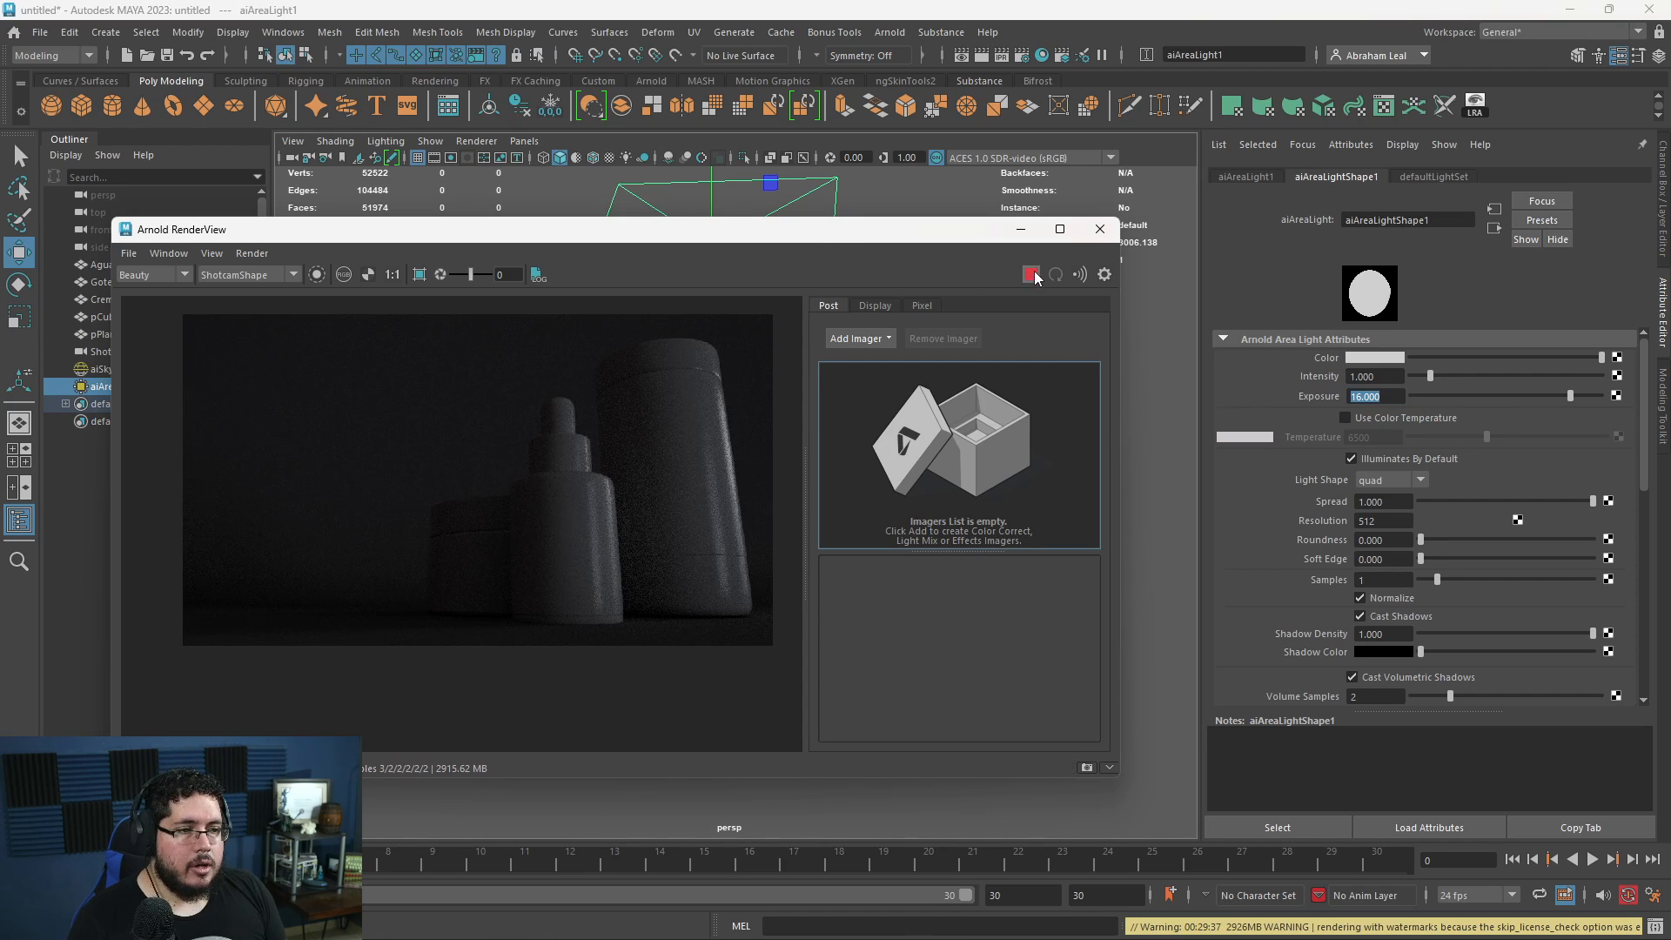
{"action": "left_click", "coordinate": [1360, 393]}
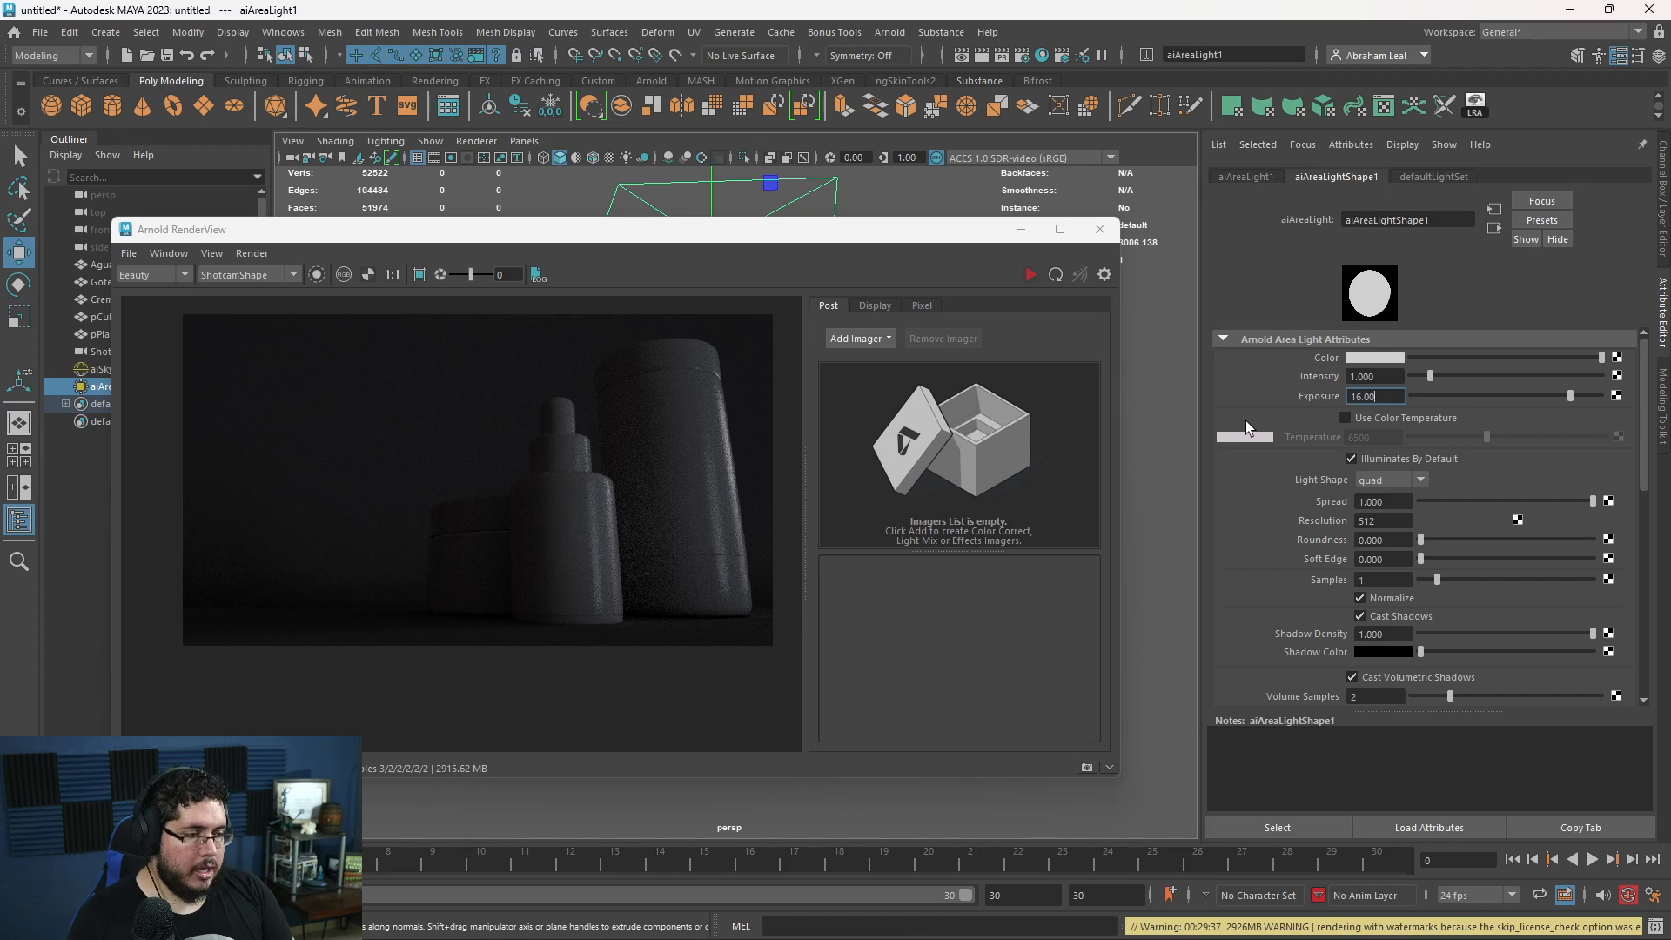
{"action": "key", "text": "BackSpace"}
{"action": "type", "text": "8"}
{"action": "key", "text": "Return"}
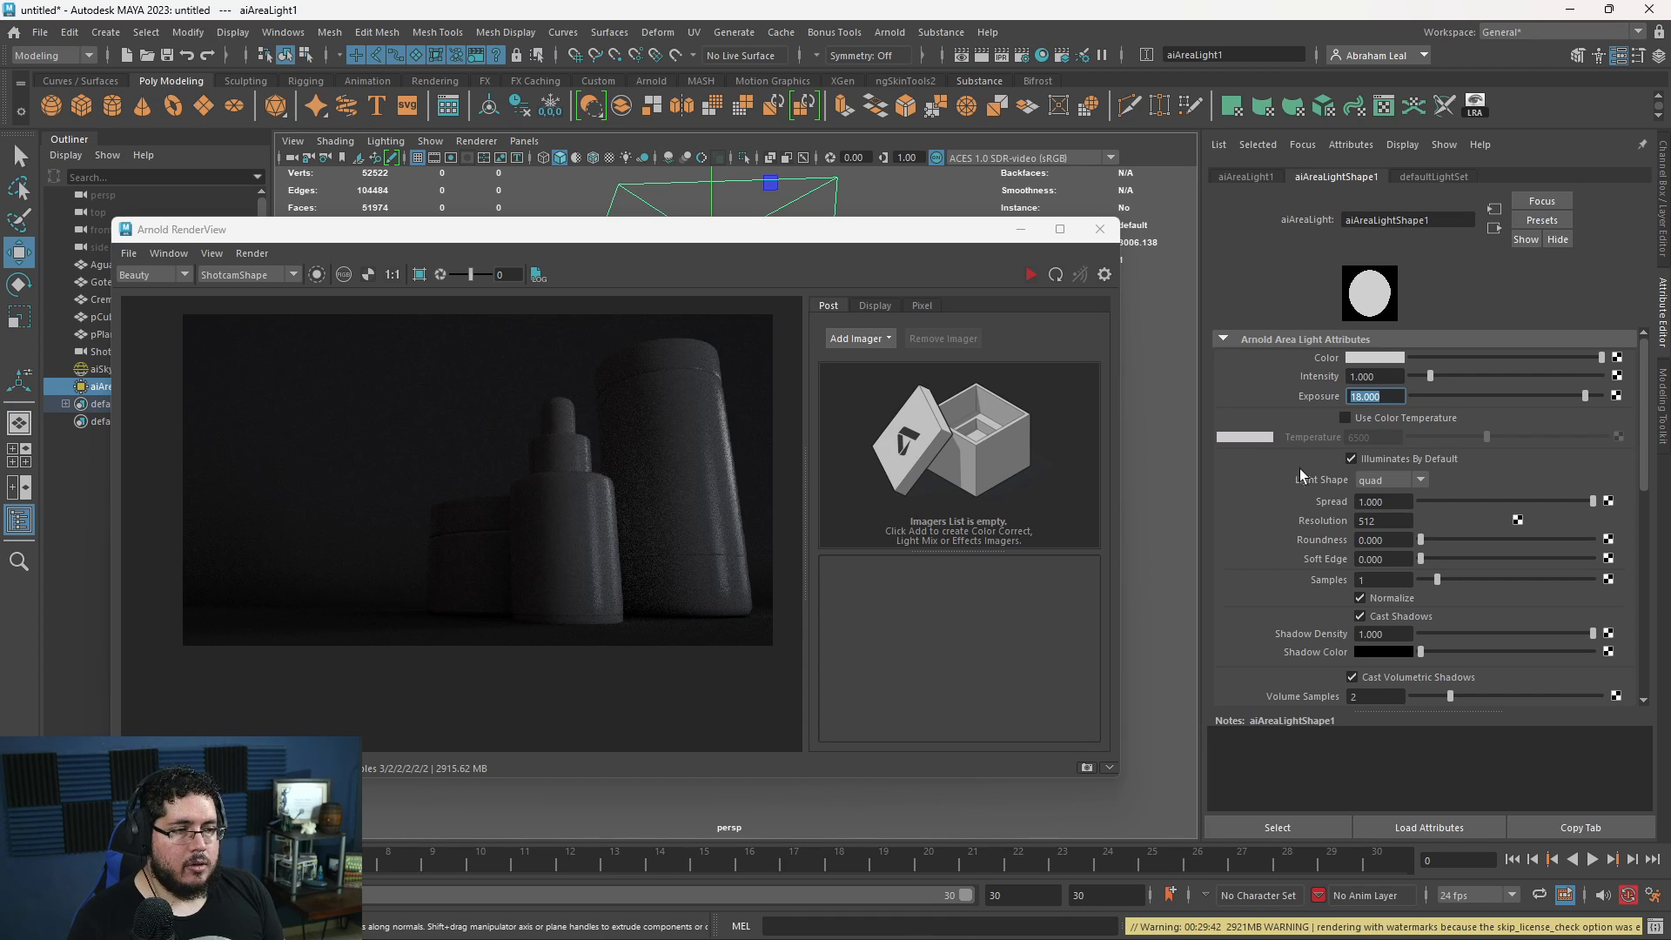
{"action": "left_click", "coordinate": [1029, 275]}
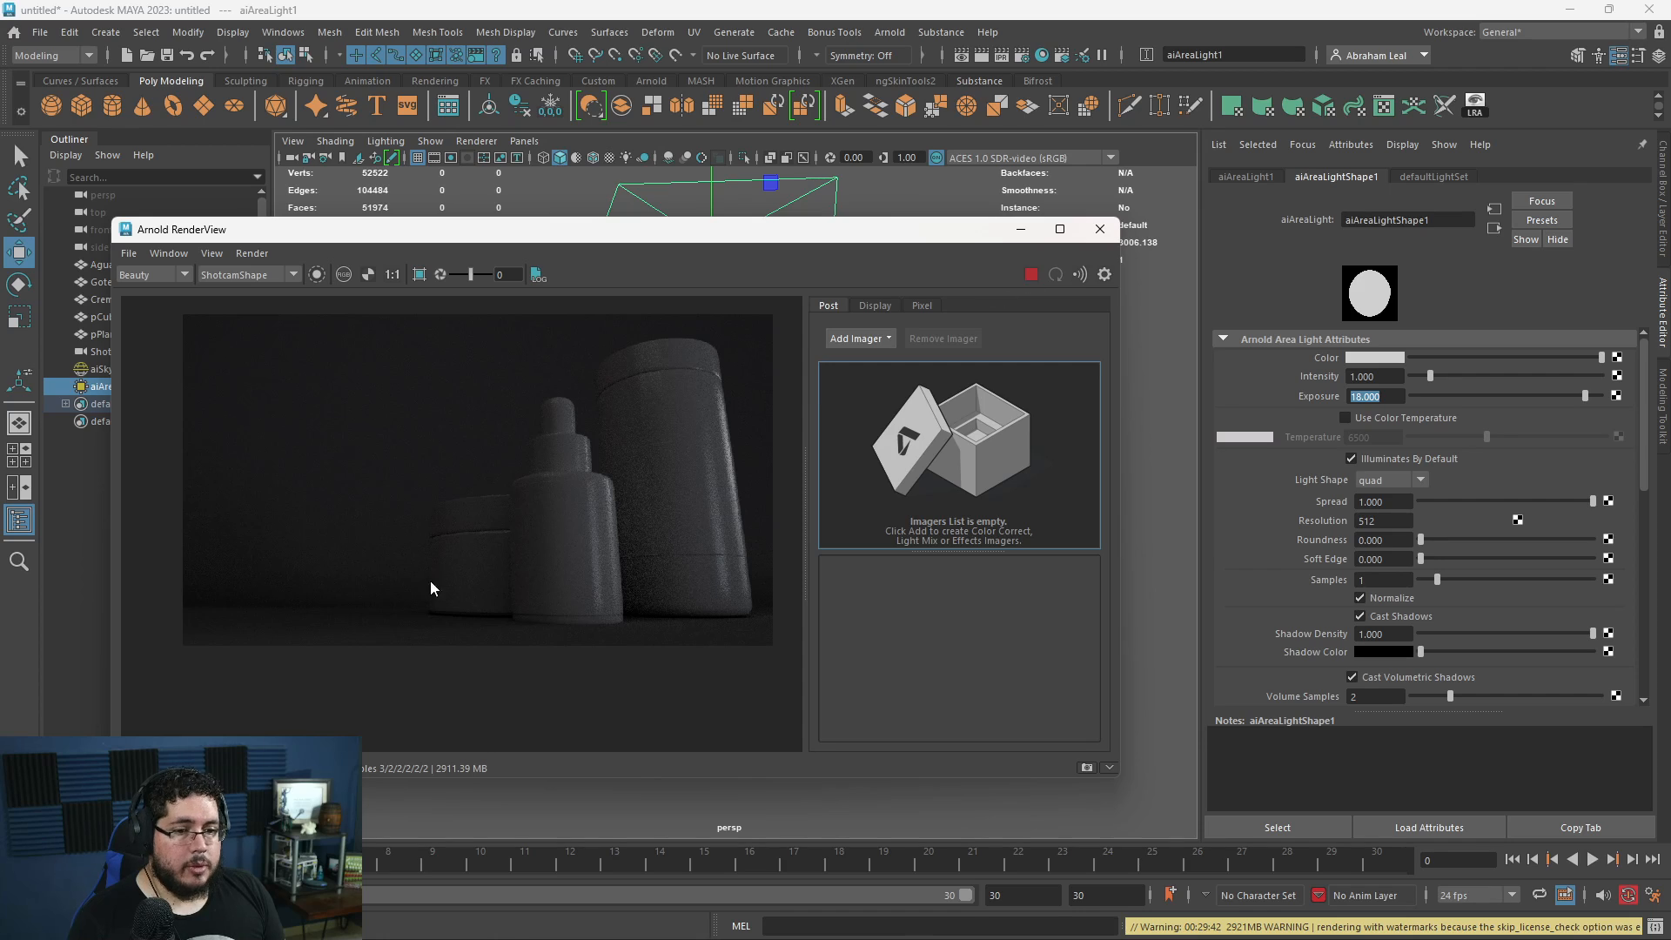
- Increase the area light's Exposure through 20 and 22 to 23 while inspecting the containers in the live render
{"action": "scroll", "coordinate": [435, 557], "scroll_direction": "up", "scroll_amount": 5}
{"action": "scroll", "coordinate": [441, 528], "scroll_direction": "down", "scroll_amount": 5}
{"action": "left_click", "coordinate": [1247, 388]}
{"action": "type", "text": "20"}
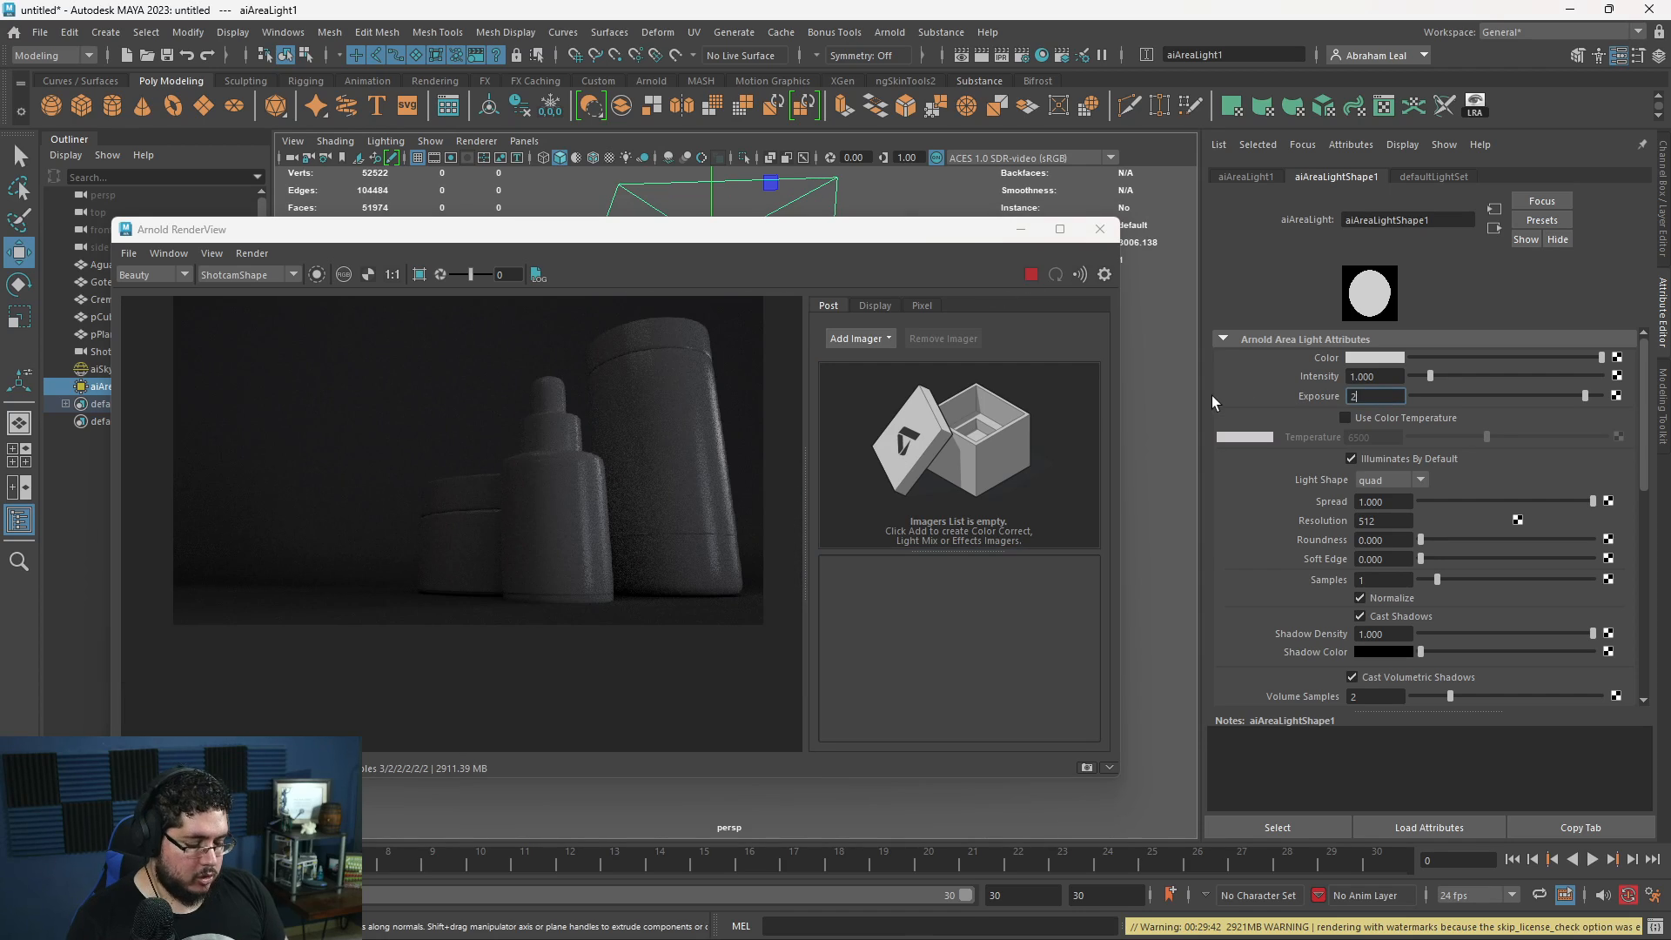
{"action": "key", "text": "Return"}
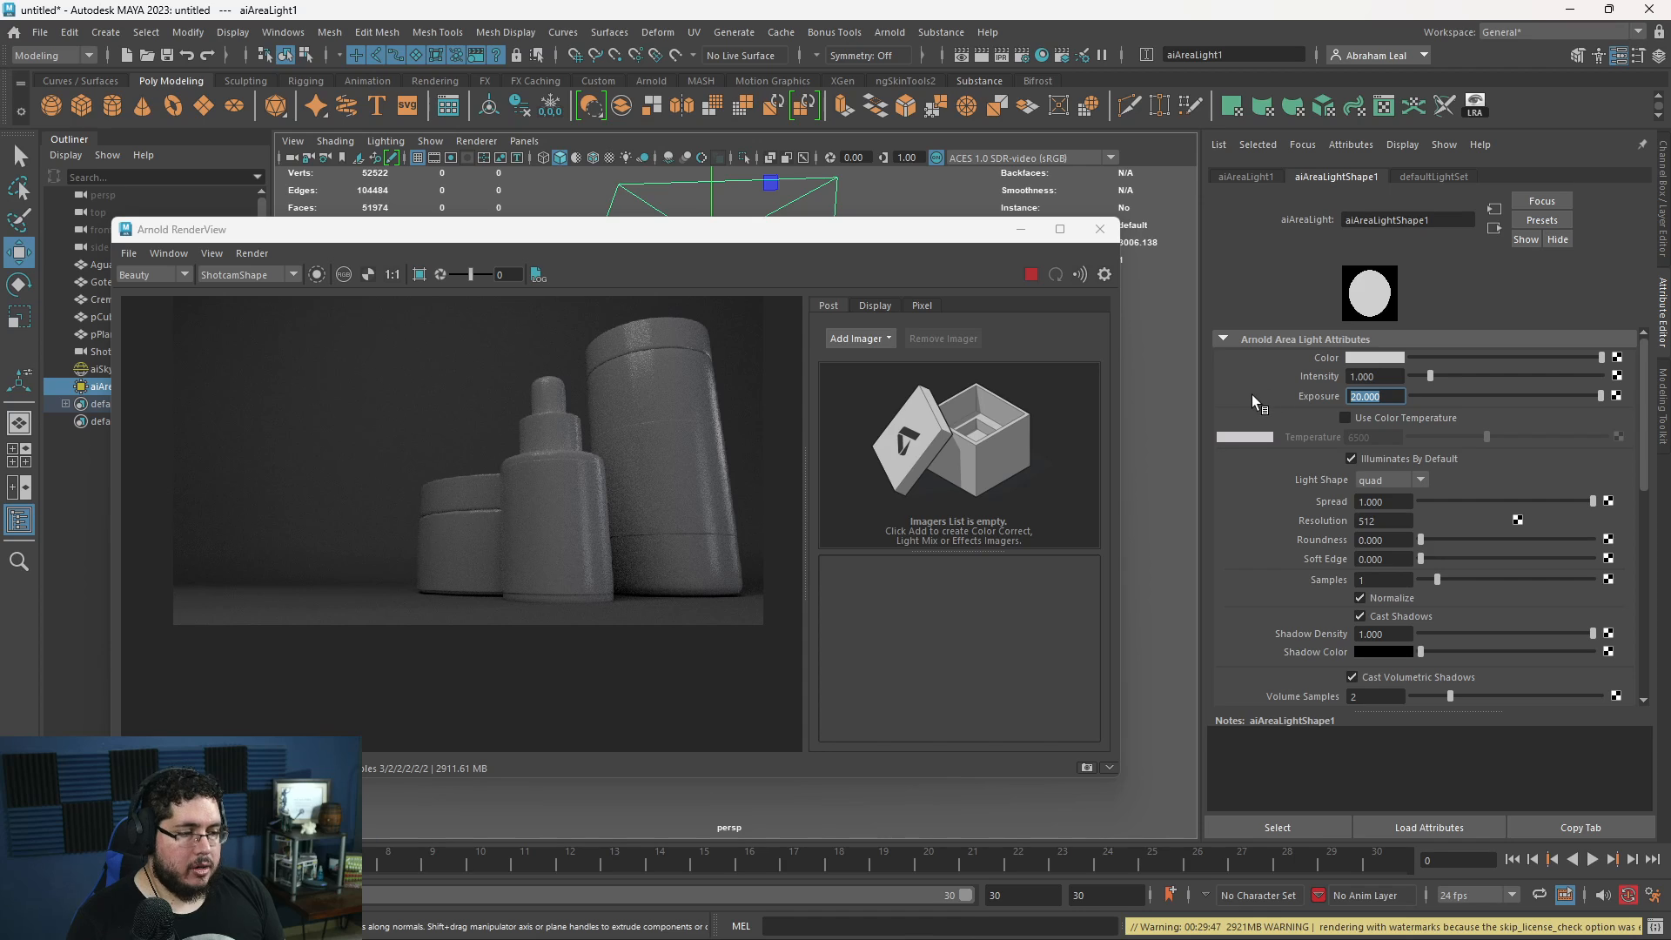
{"action": "type", "text": "22"}
{"action": "key", "text": "Return"}
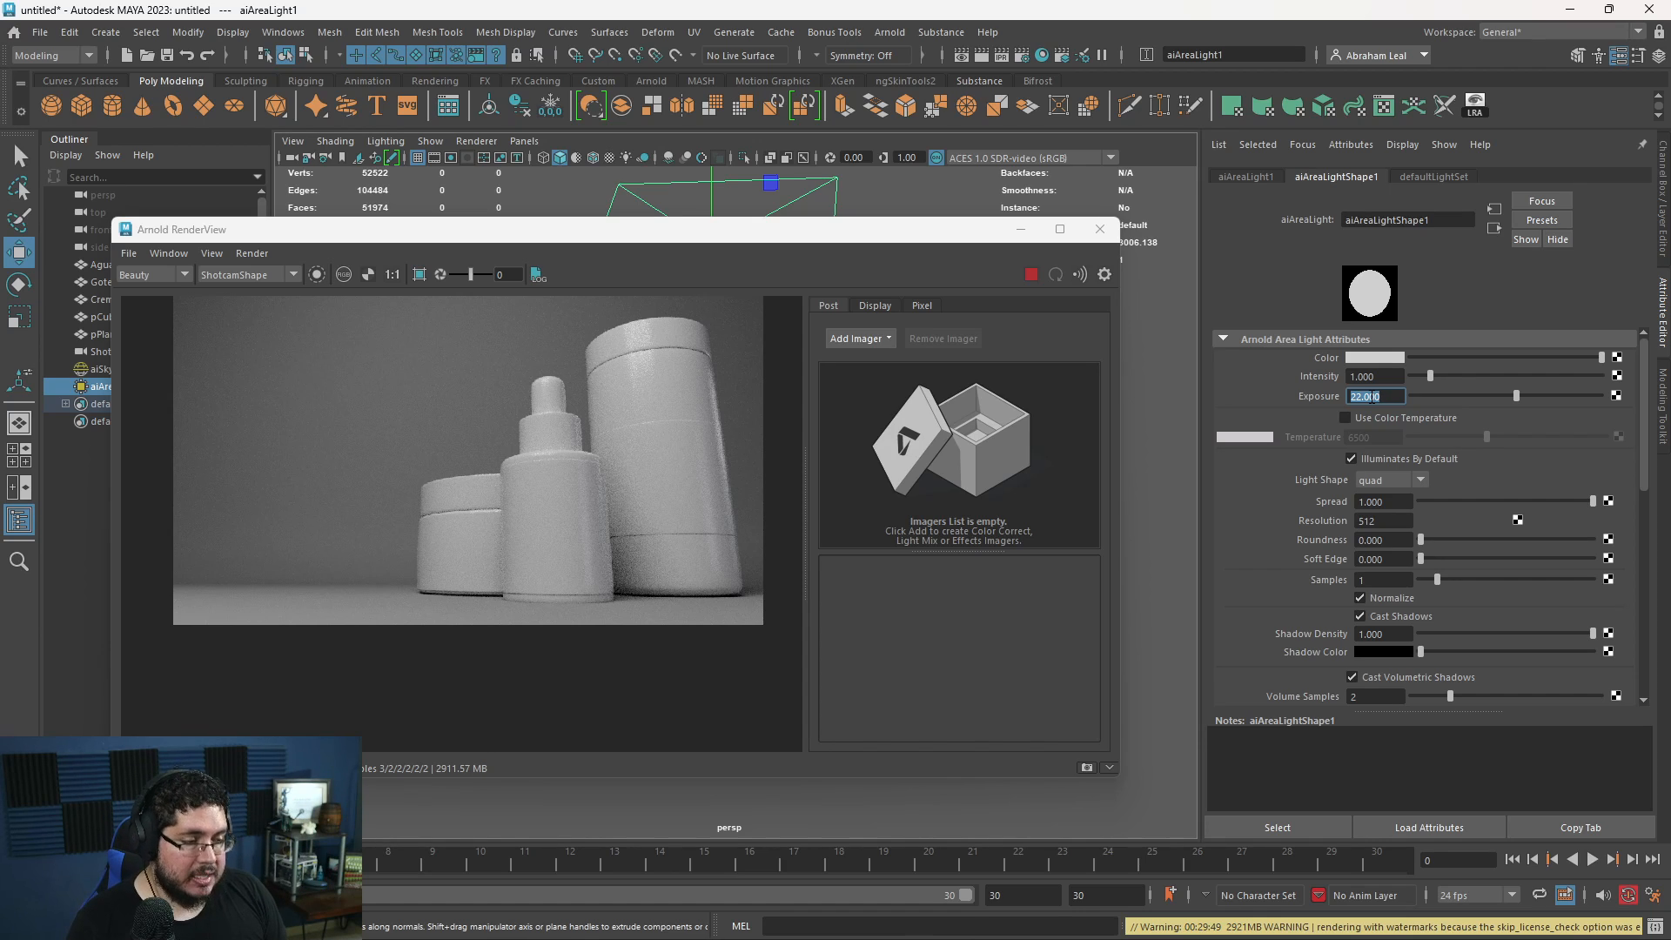
{"action": "key", "text": "Return"}
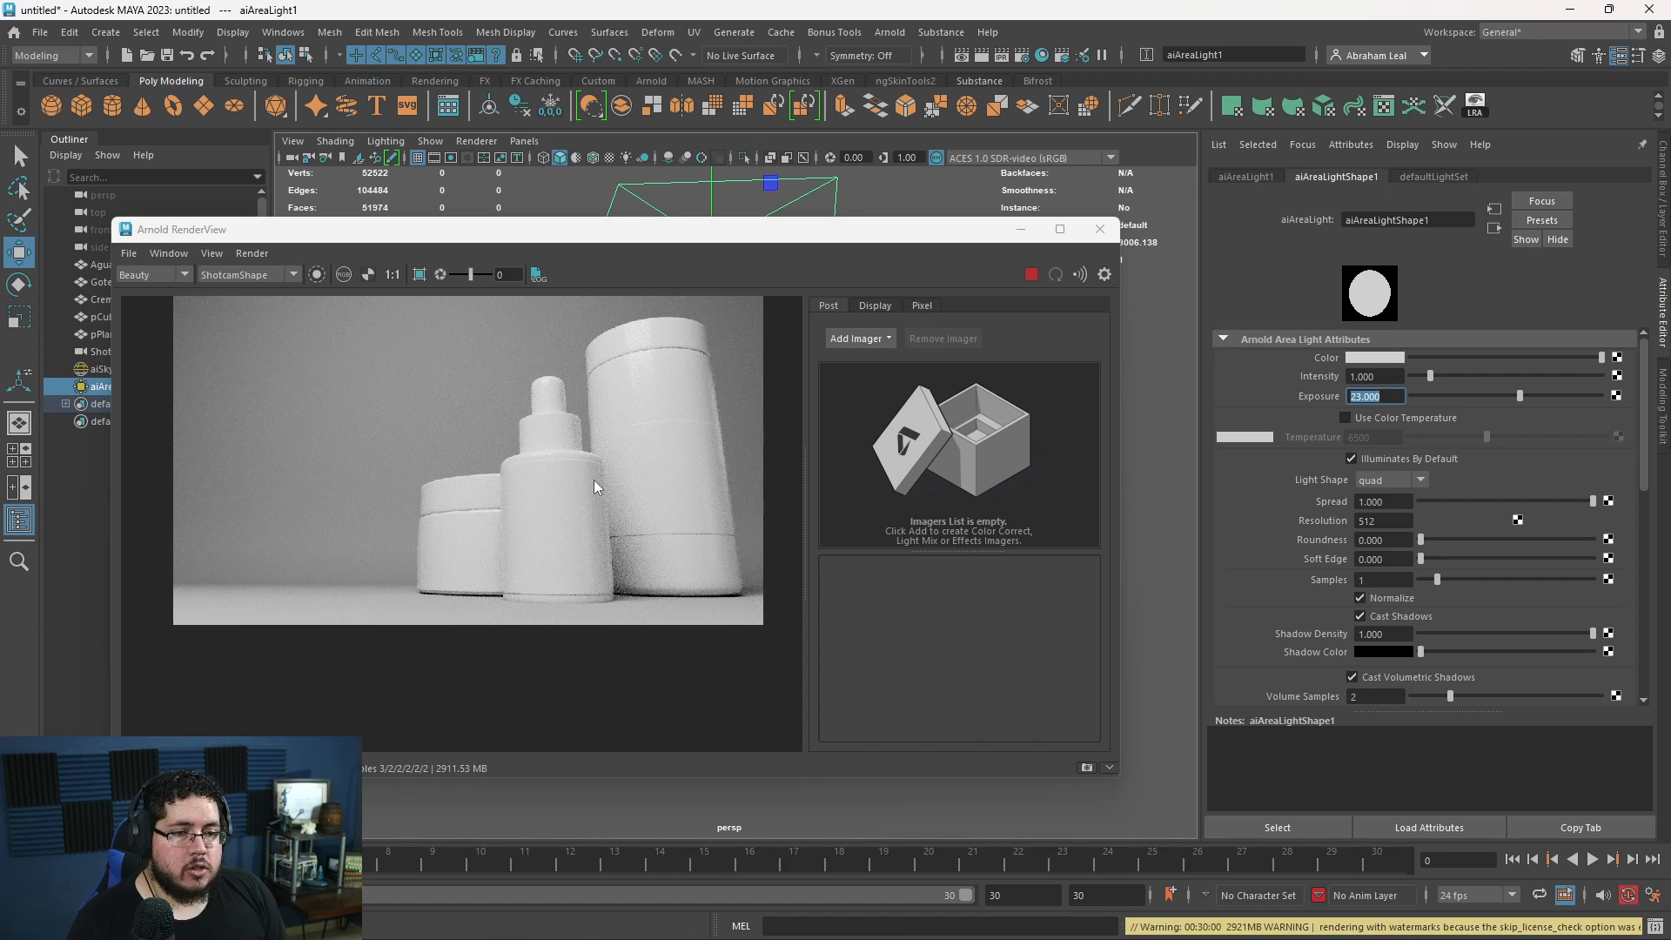
{"action": "scroll", "coordinate": [514, 500], "scroll_direction": "up", "scroll_amount": 4}
{"action": "scroll", "coordinate": [526, 478], "scroll_direction": "down", "scroll_amount": 5}
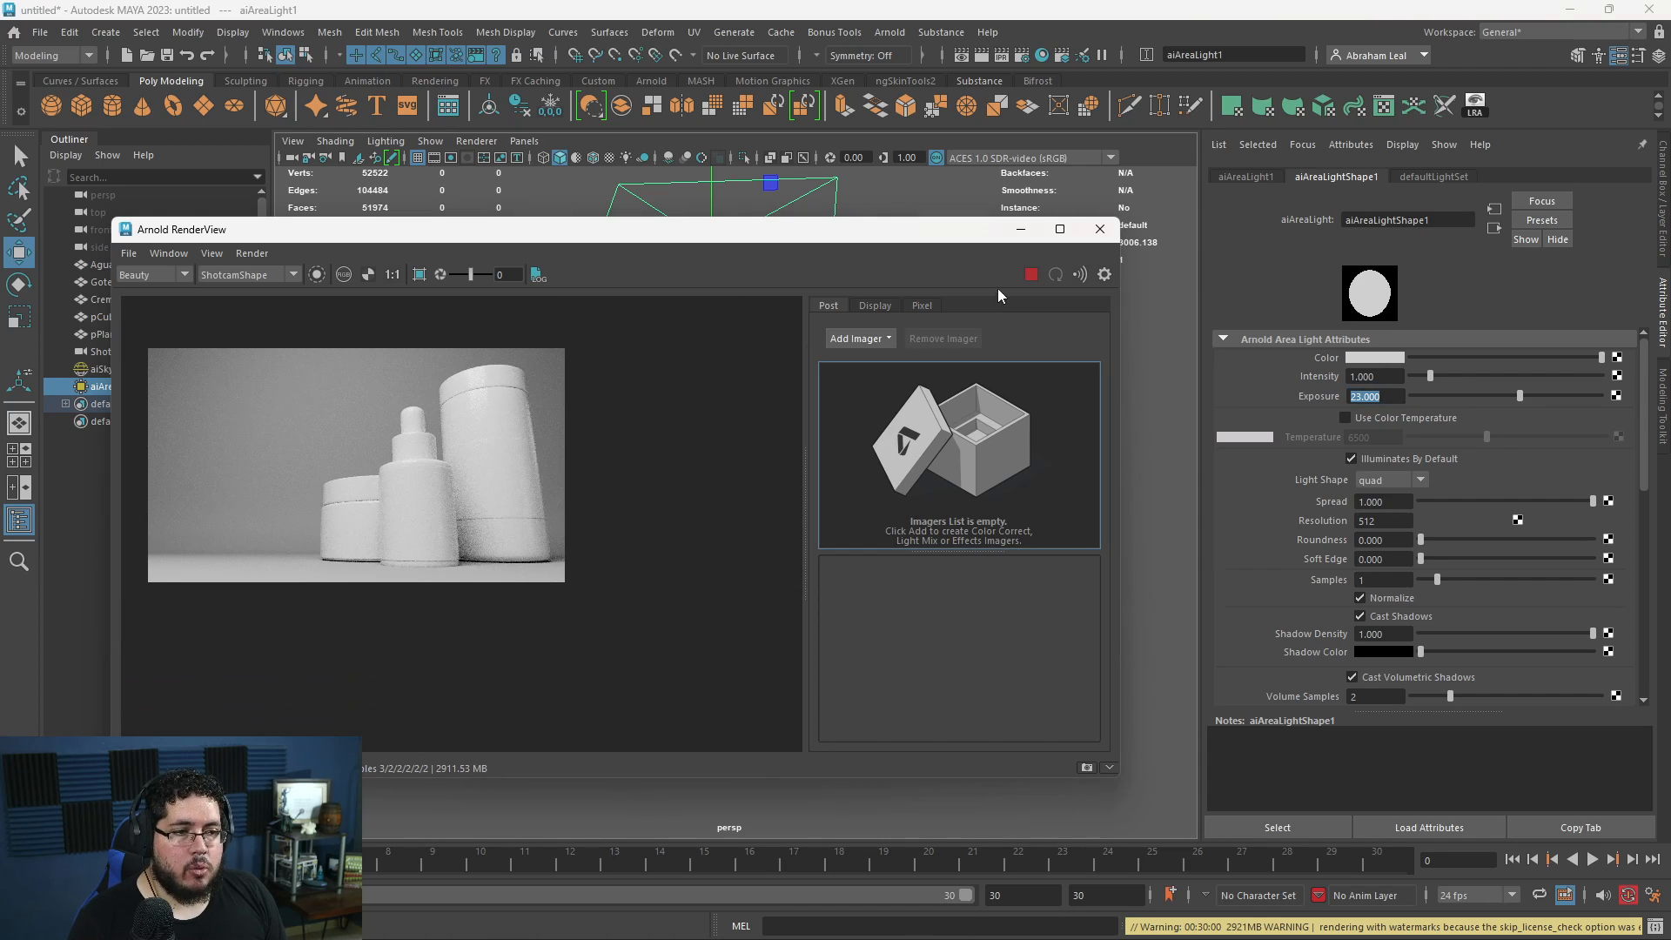
- Raise the area light, scale it up over the containers, and check the softened lighting in the Shotcam render
{"action": "left_click_drag", "start_coordinate": [790, 231], "coordinate": [755, 477]}
{"action": "left_click_drag", "start_coordinate": [767, 337], "coordinate": [772, 416], "text": "alt"}
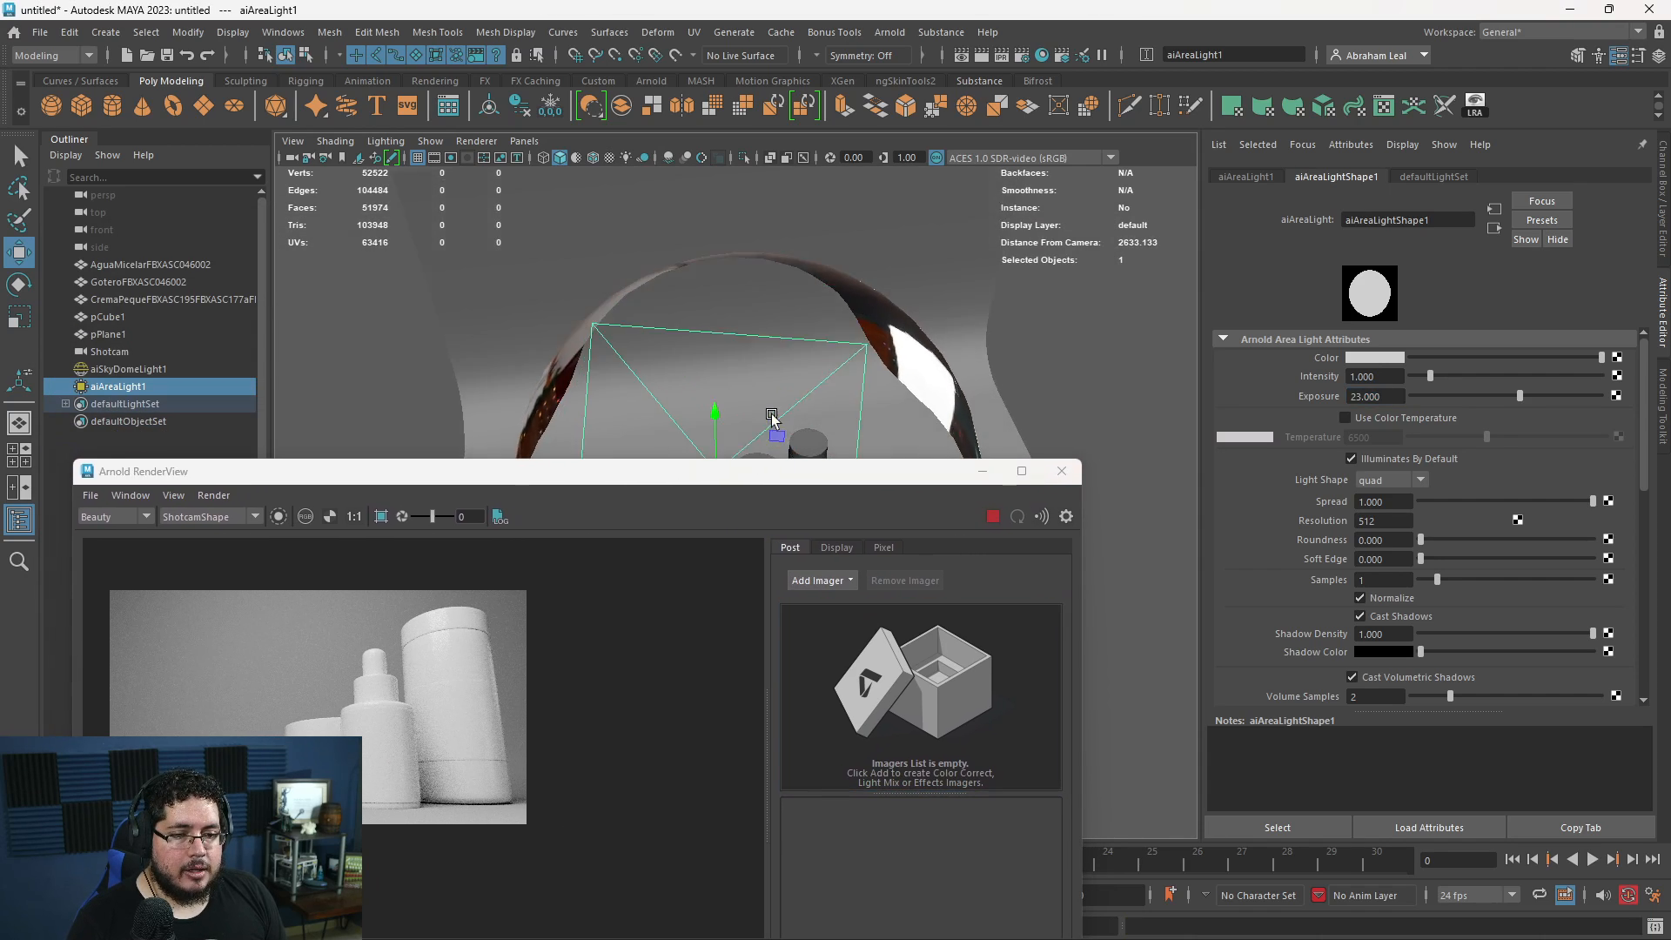
{"action": "scroll", "coordinate": [753, 402], "scroll_direction": "down", "scroll_amount": 2}
{"action": "middle_click_drag", "start_coordinate": [722, 384], "coordinate": [710, 276], "text": "alt"}
{"action": "key", "text": "r"}
{"action": "left_click_drag", "start_coordinate": [707, 312], "coordinate": [810, 335]}
{"action": "key", "text": "w"}
{"action": "key", "text": "e"}
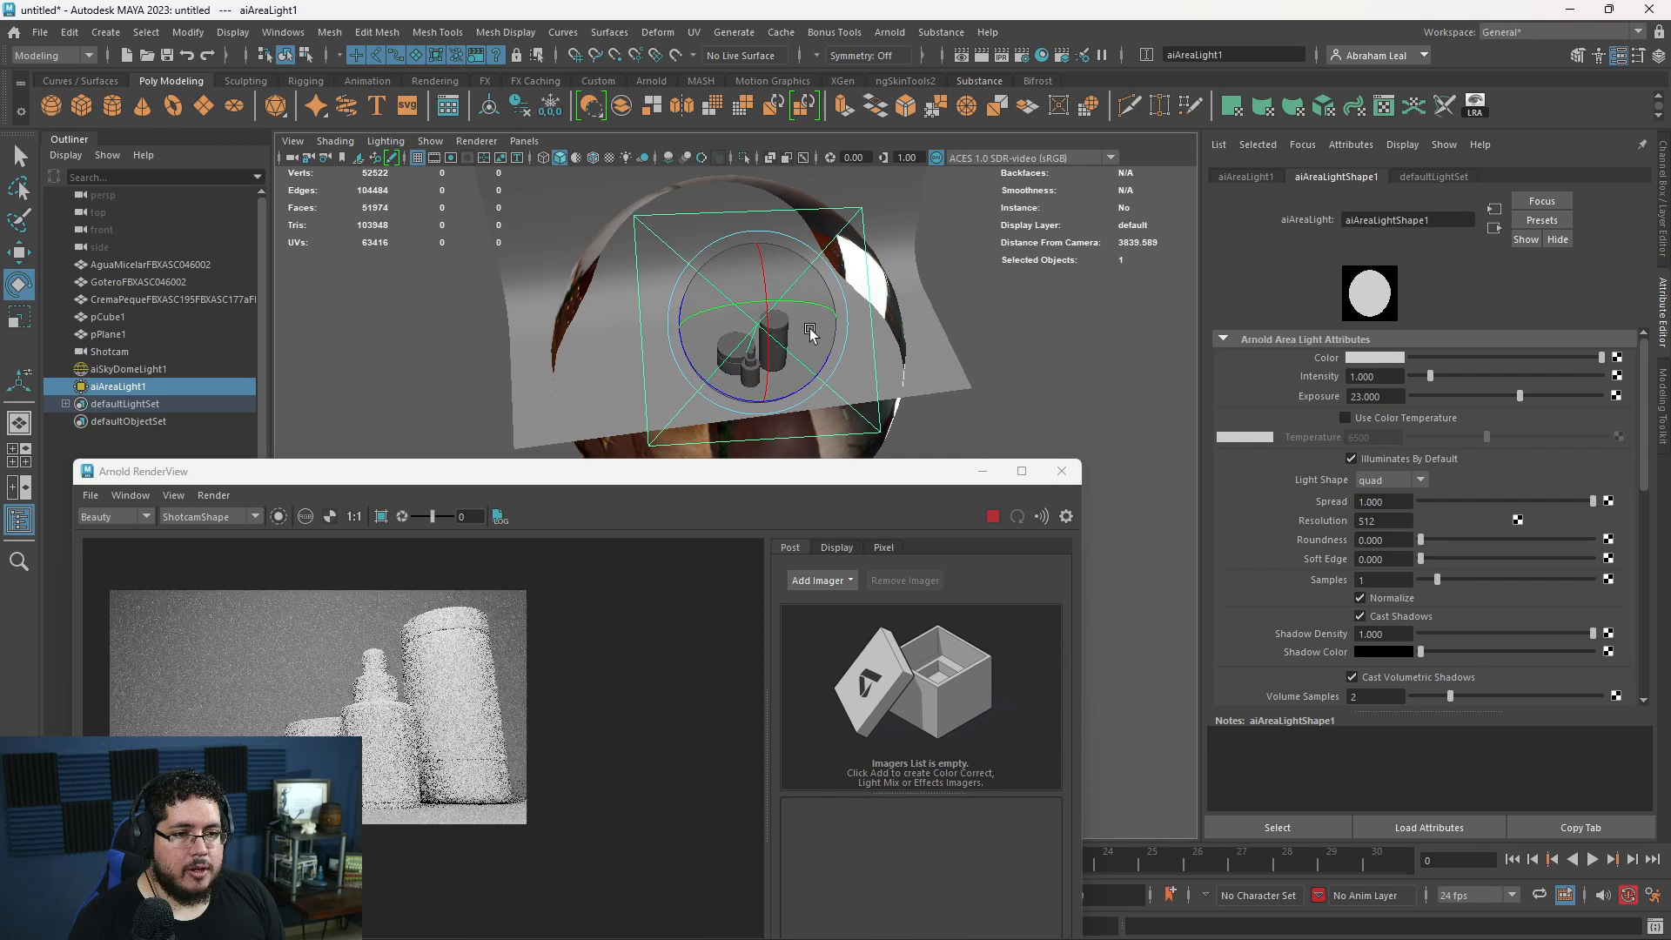
{"action": "left_click_drag", "start_coordinate": [697, 474], "coordinate": [706, 266]}
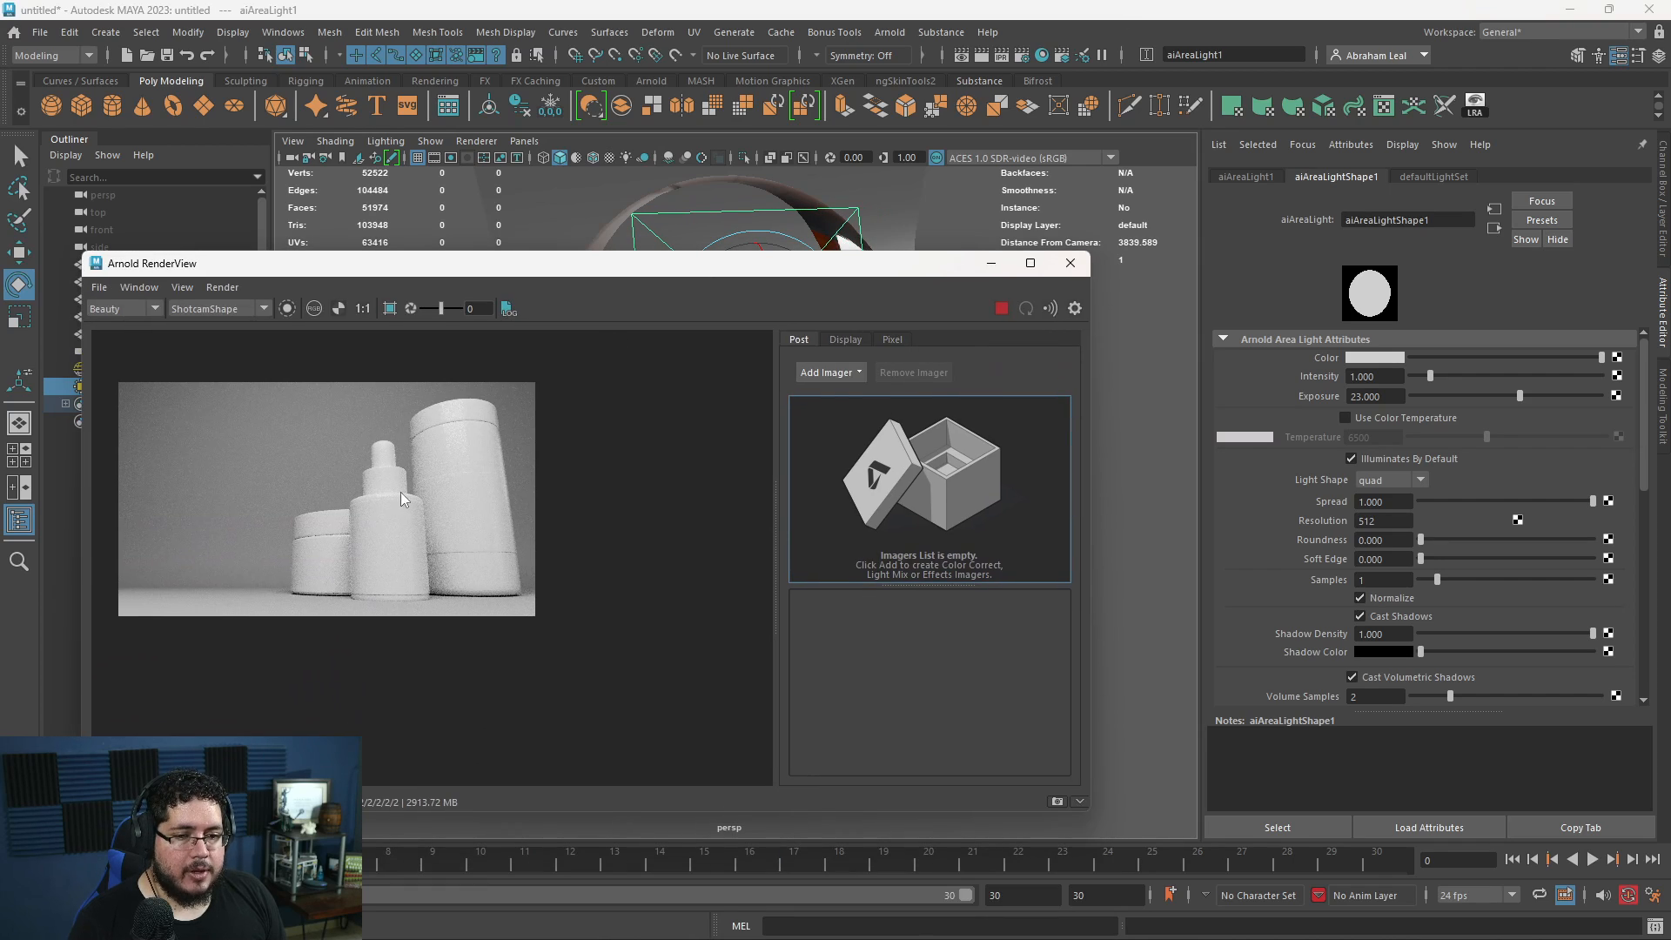
{"action": "scroll", "coordinate": [252, 552], "scroll_direction": "down", "scroll_amount": 2}
{"action": "middle_click_drag", "start_coordinate": [251, 548], "coordinate": [534, 514]}
{"action": "scroll", "coordinate": [500, 574], "scroll_direction": "up", "scroll_amount": 2}
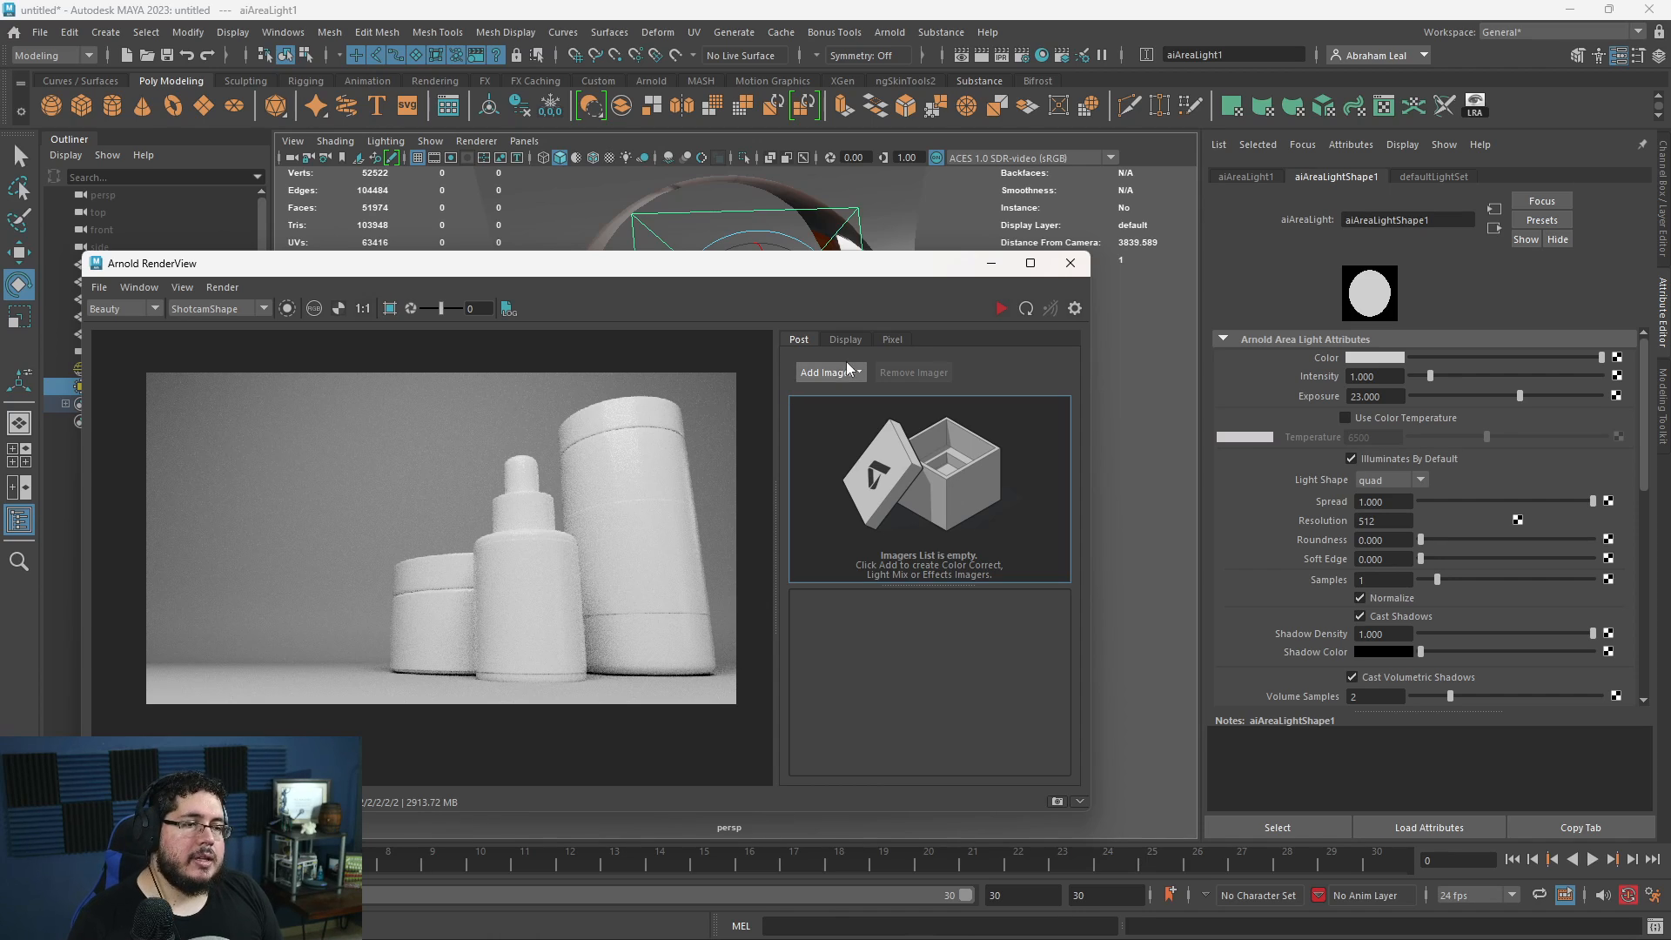
- Look through Shotcam, set its Focal Length to 35, and pull the camera back to reframe the three containers
{"action": "left_click", "coordinate": [990, 264]}
{"action": "left_click", "coordinate": [920, 515]}
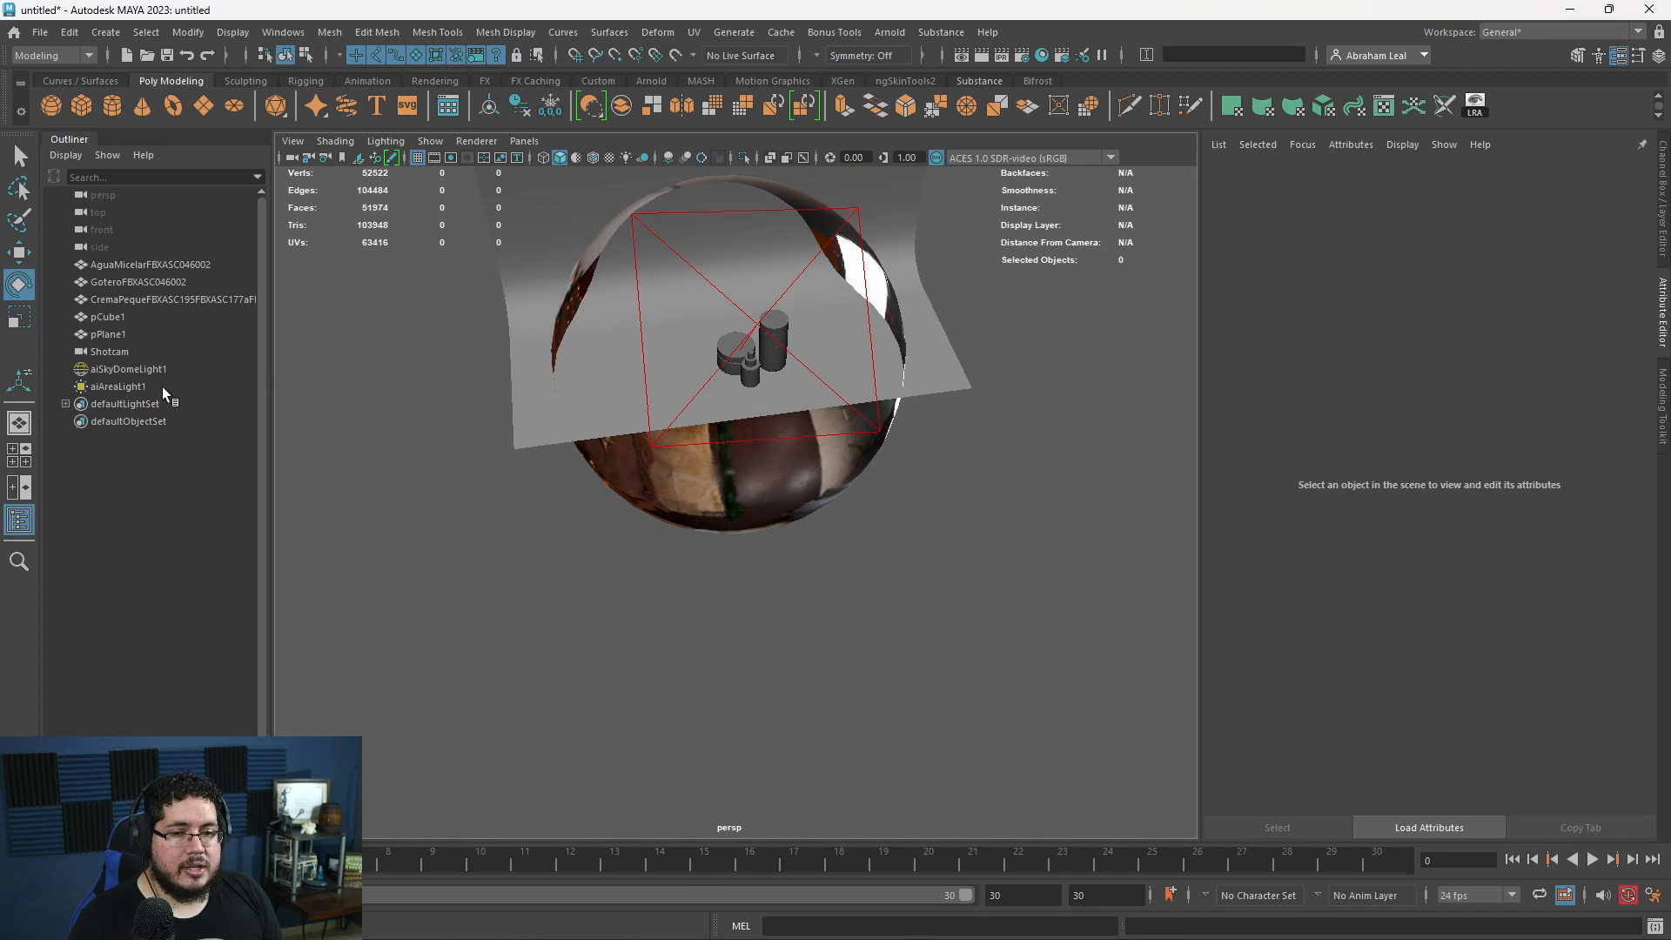
{"action": "left_click", "coordinate": [135, 355]}
{"action": "left_click", "coordinate": [523, 140]}
{"action": "left_click", "coordinate": [567, 210]}
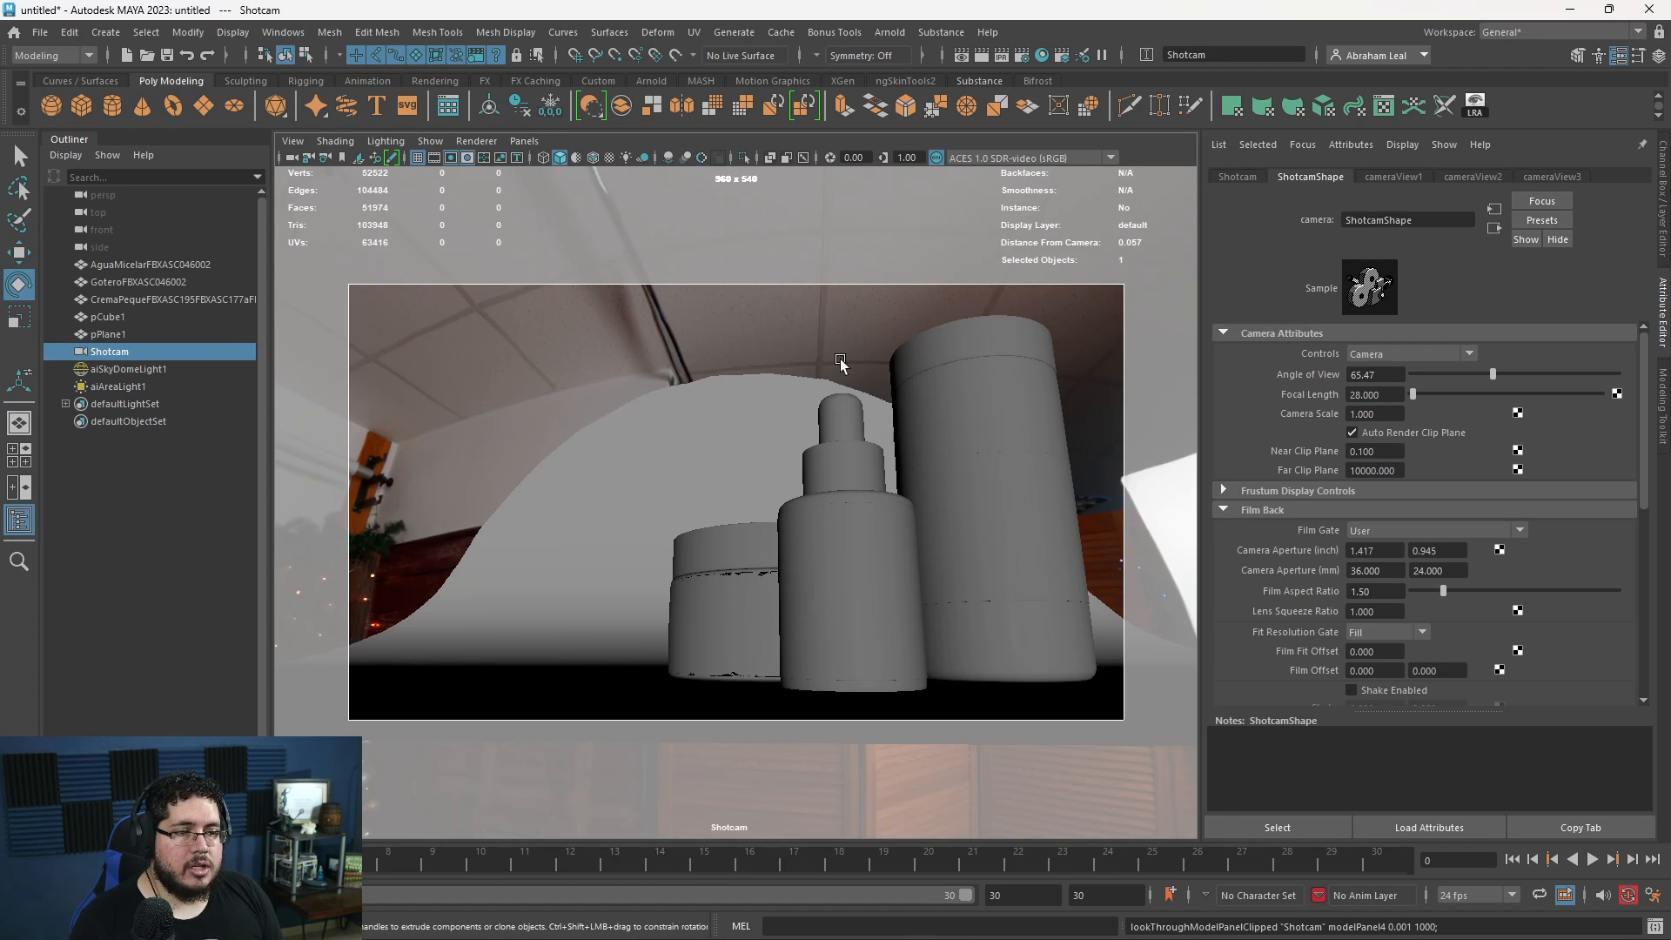
{"action": "type", "text": "3"}
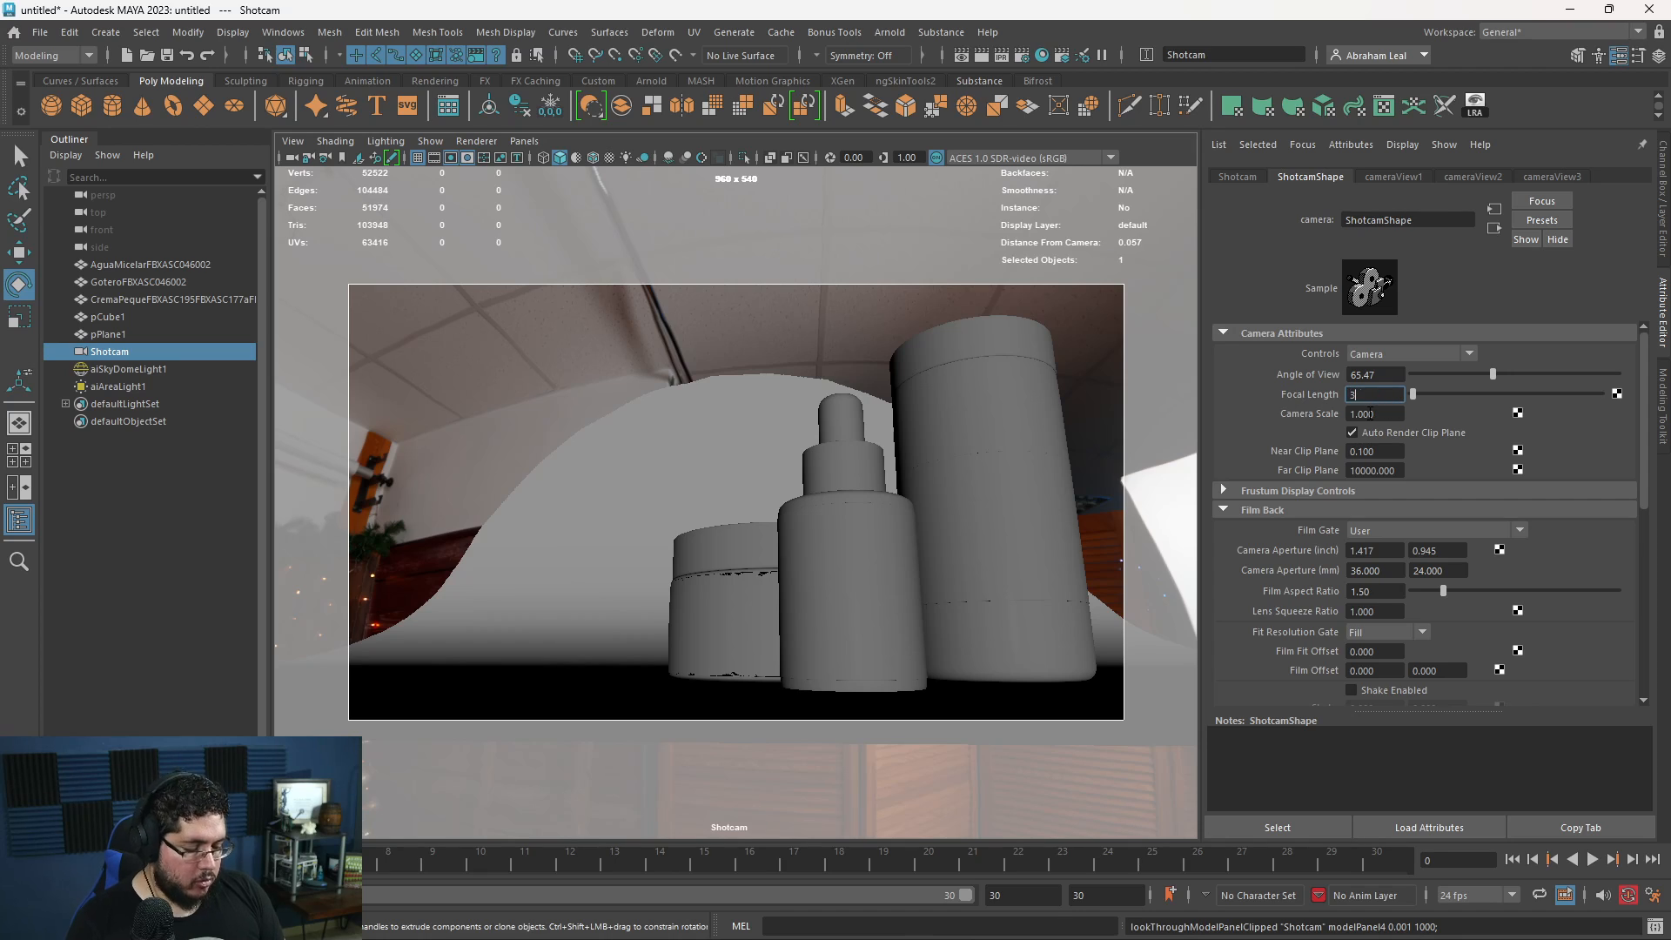
{"action": "type", "text": "5"}
{"action": "key", "text": "Return"}
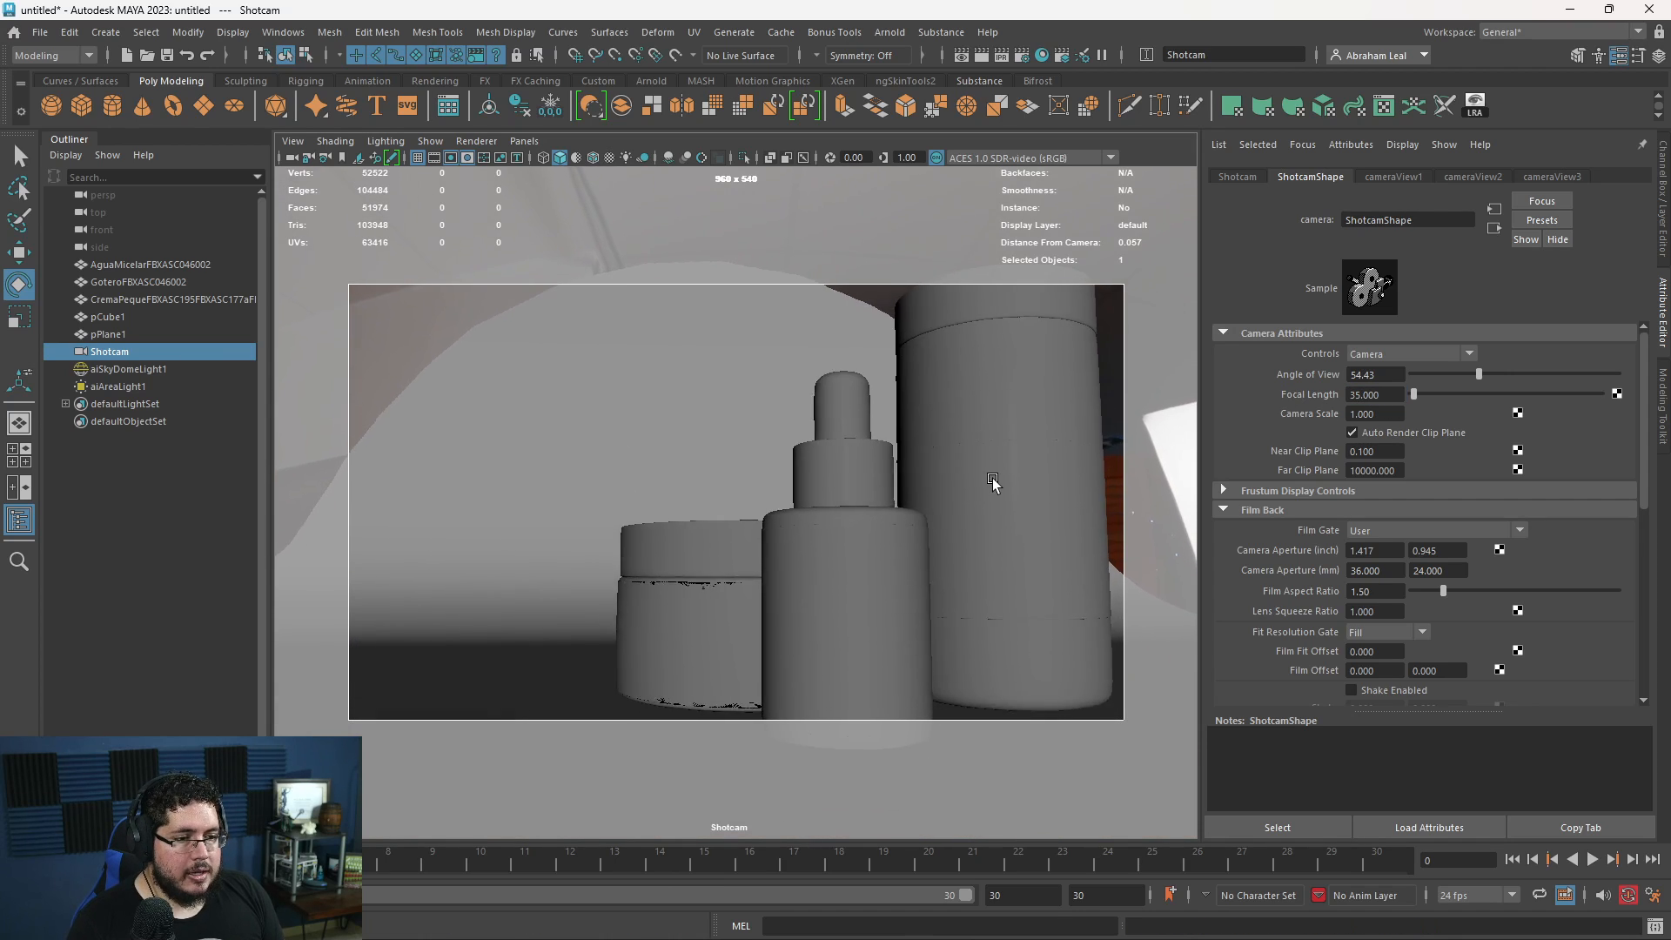
{"action": "left_click_drag", "start_coordinate": [992, 481], "coordinate": [905, 490], "text": "alt"}
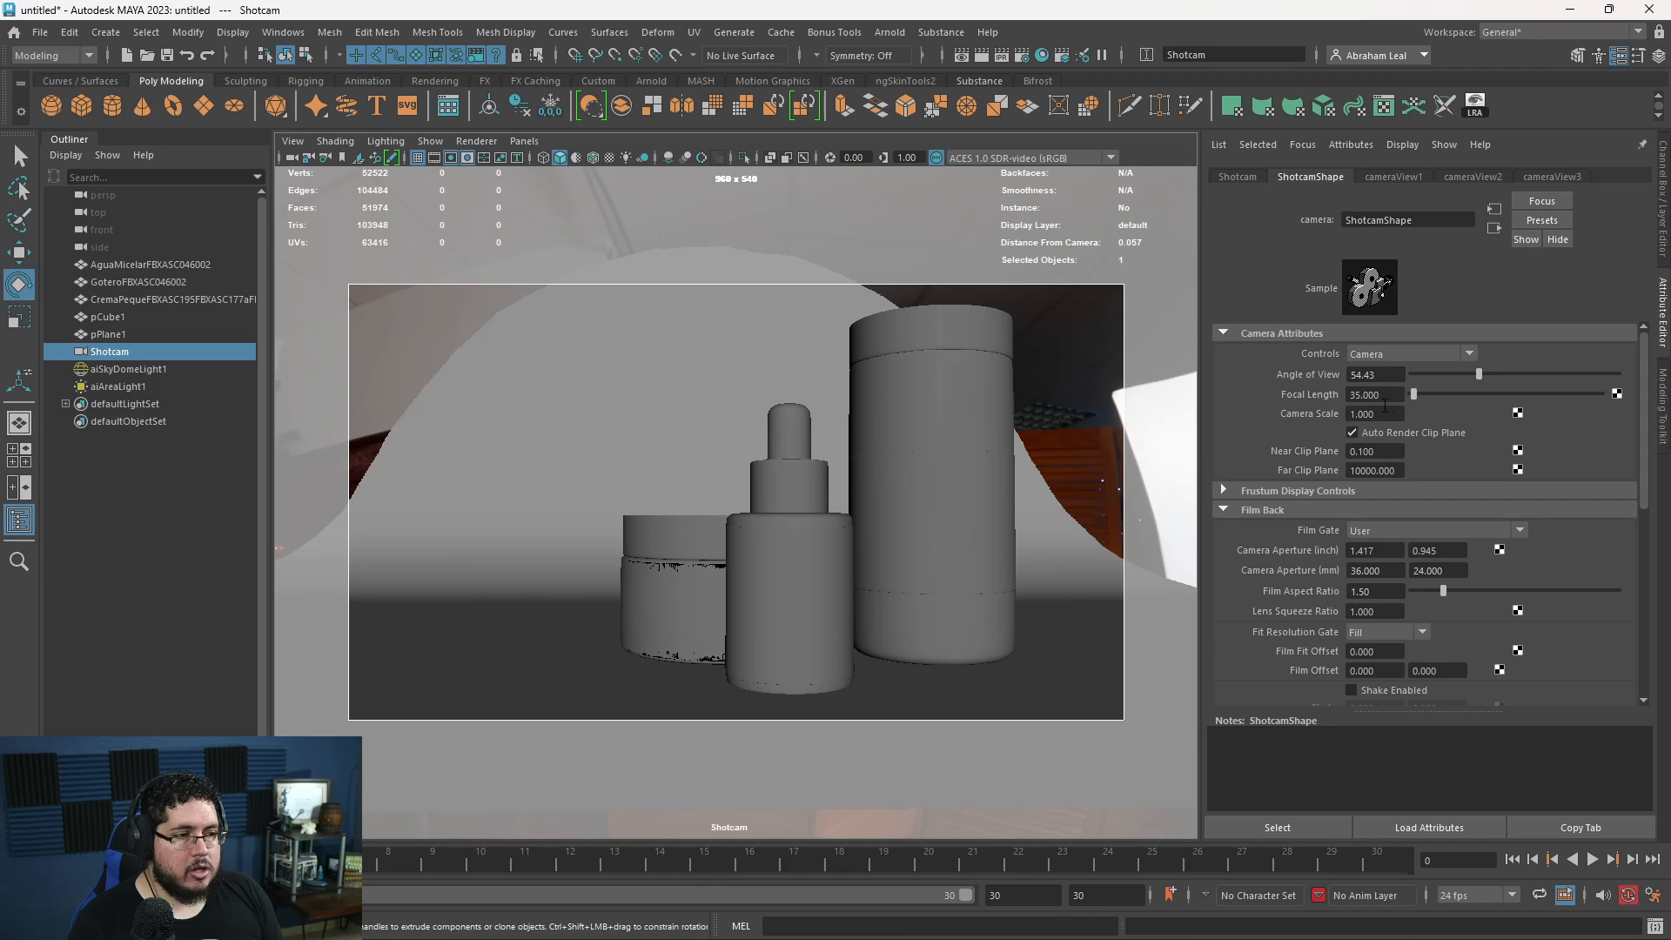
- Set Shotcam's Focal Length to 55 and reframe the shot so all three containers fit inside the gate
{"action": "left_click", "coordinate": [1375, 397]}
{"action": "type", "text": "5"}
{"action": "type", "text": "5"}
{"action": "key", "text": "Return"}
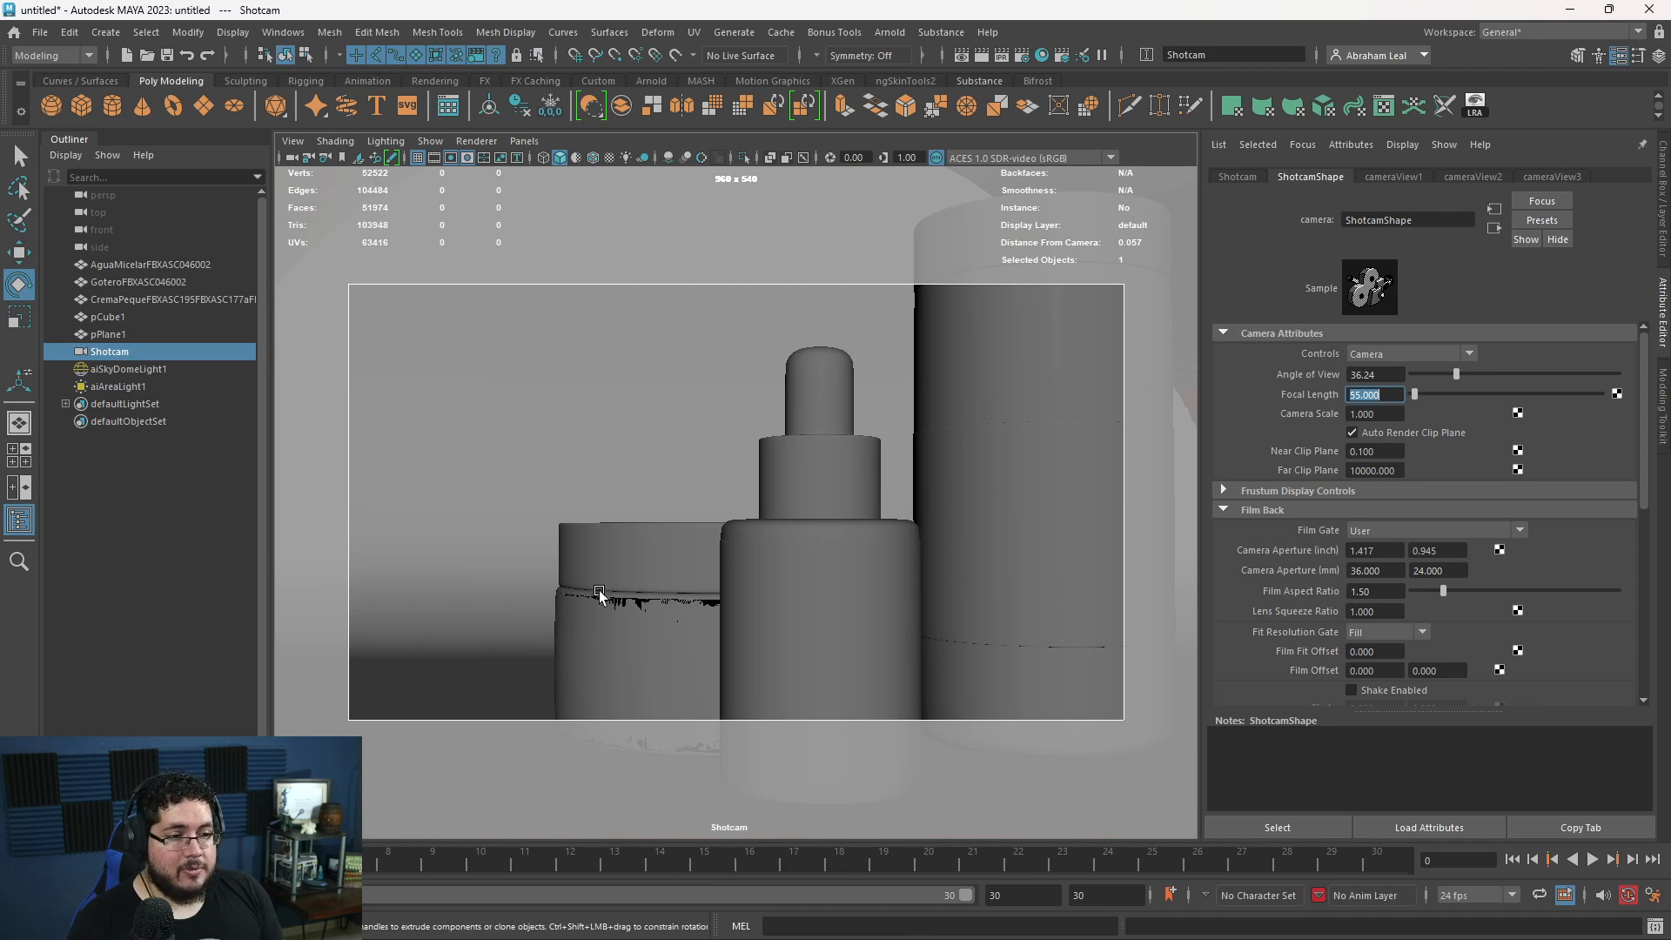
{"action": "left_click_drag", "start_coordinate": [599, 594], "coordinate": [801, 585], "text": "alt"}
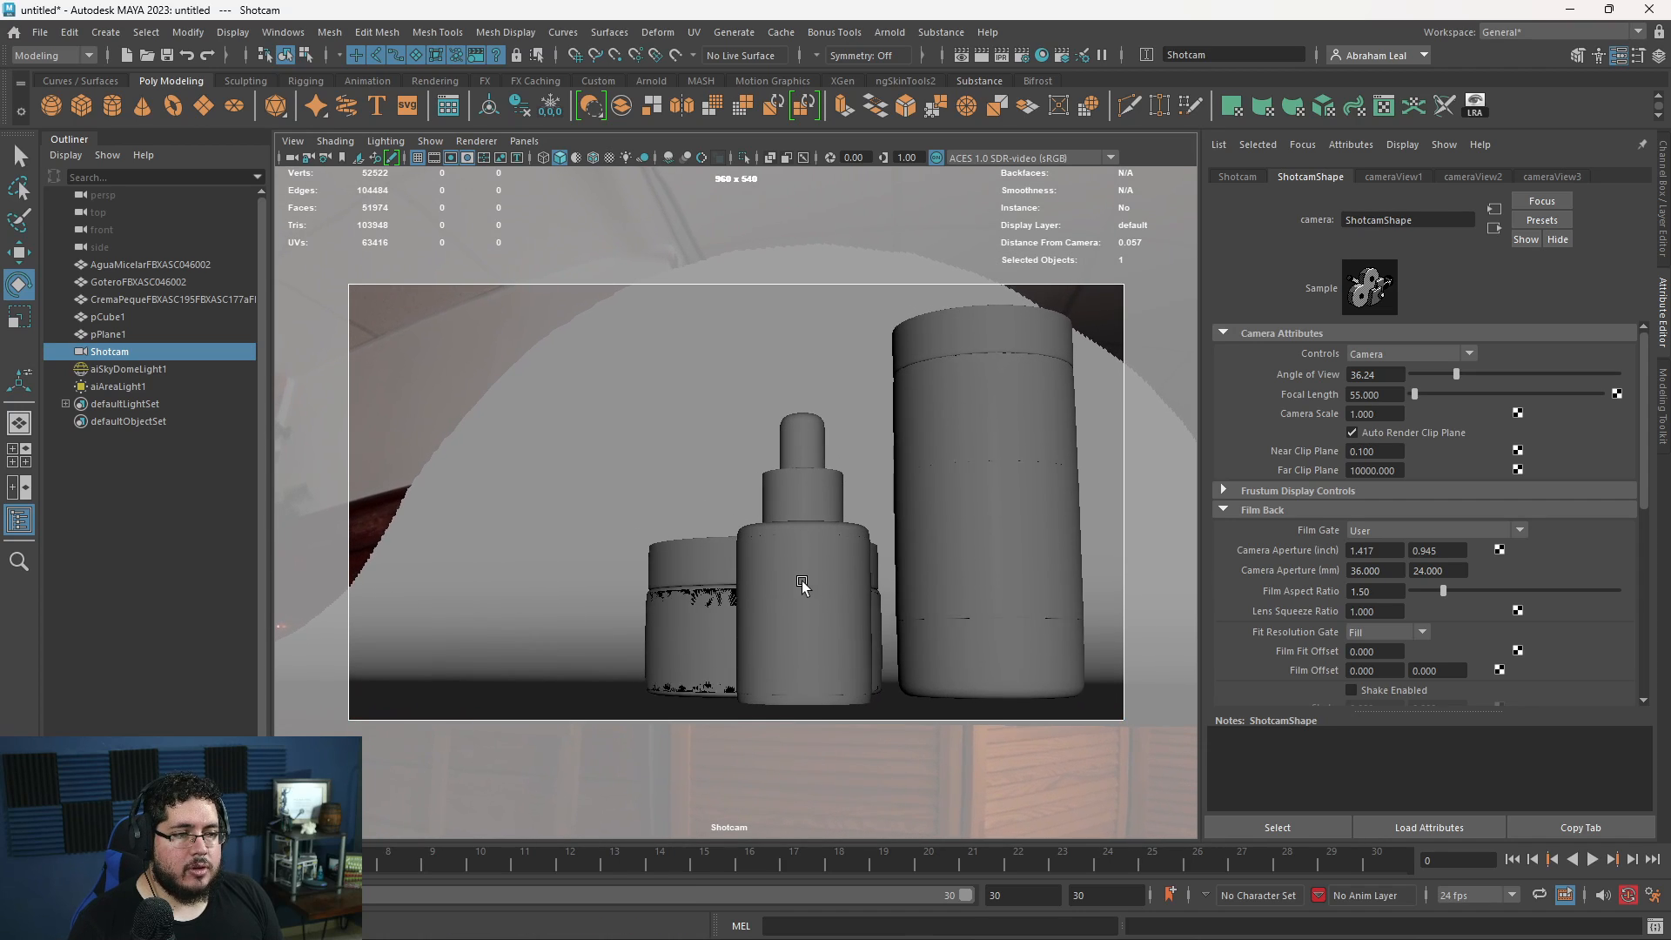
- Slide the tall bottle closer to the dropper bottle and adjust the dropper bottle's height above the floor
{"action": "left_click", "coordinate": [802, 584]}
{"action": "left_click", "coordinate": [1015, 597]}
{"action": "key", "text": "w"}
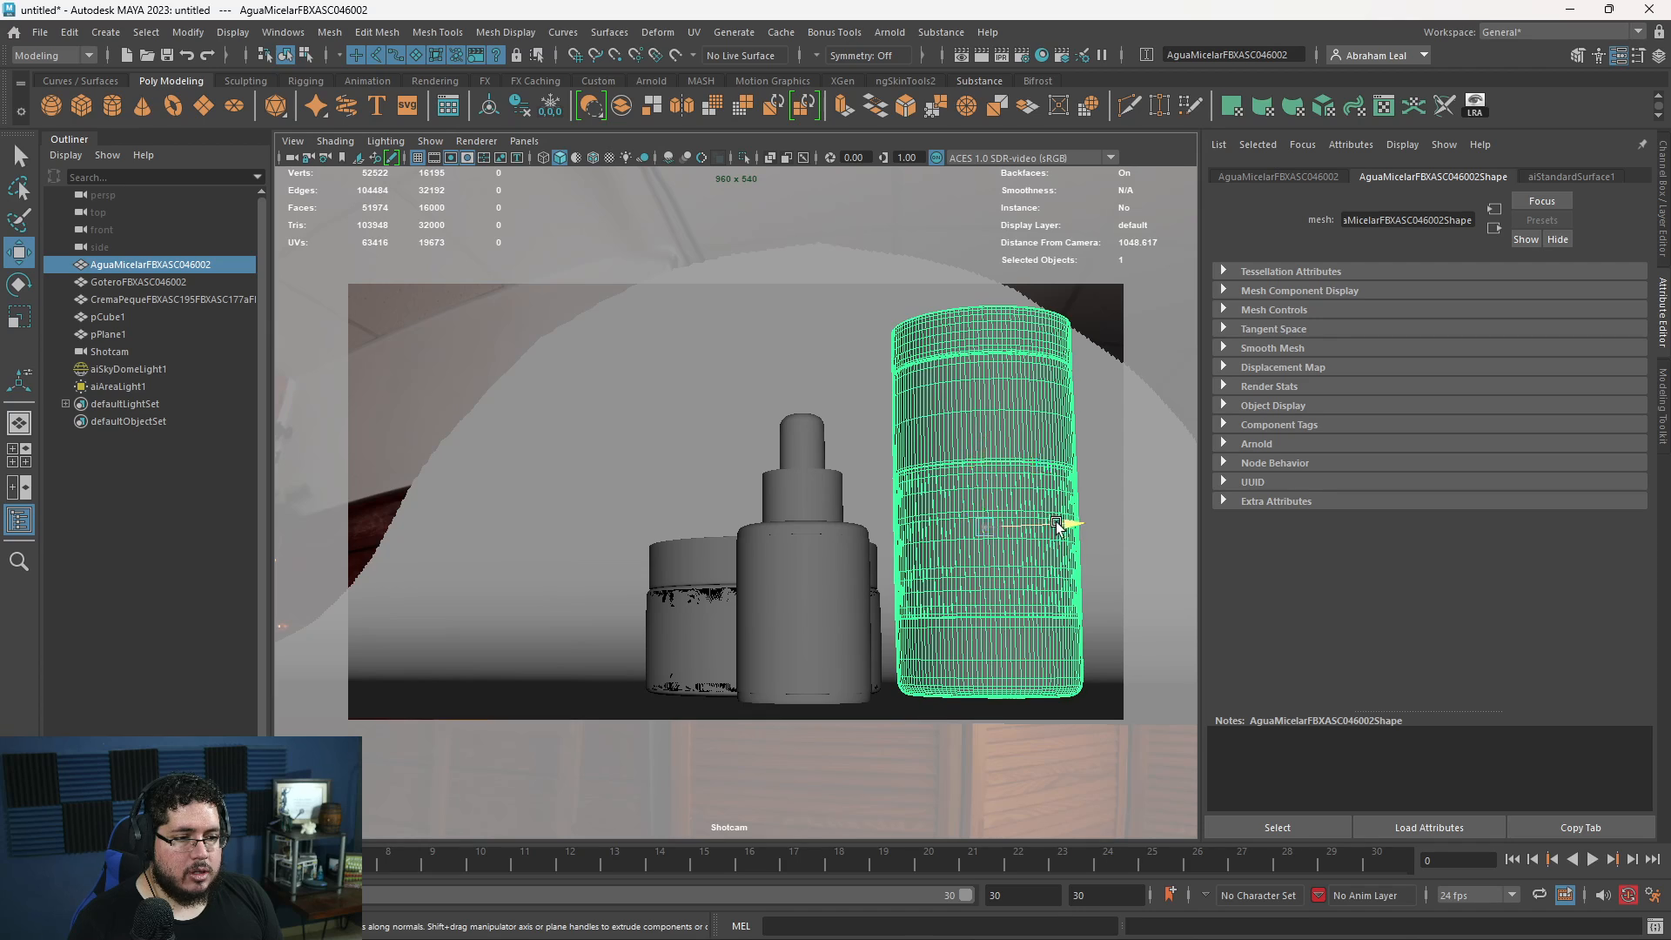
{"action": "left_click_drag", "start_coordinate": [1057, 525], "coordinate": [1016, 527]}
{"action": "left_click", "coordinate": [803, 520]}
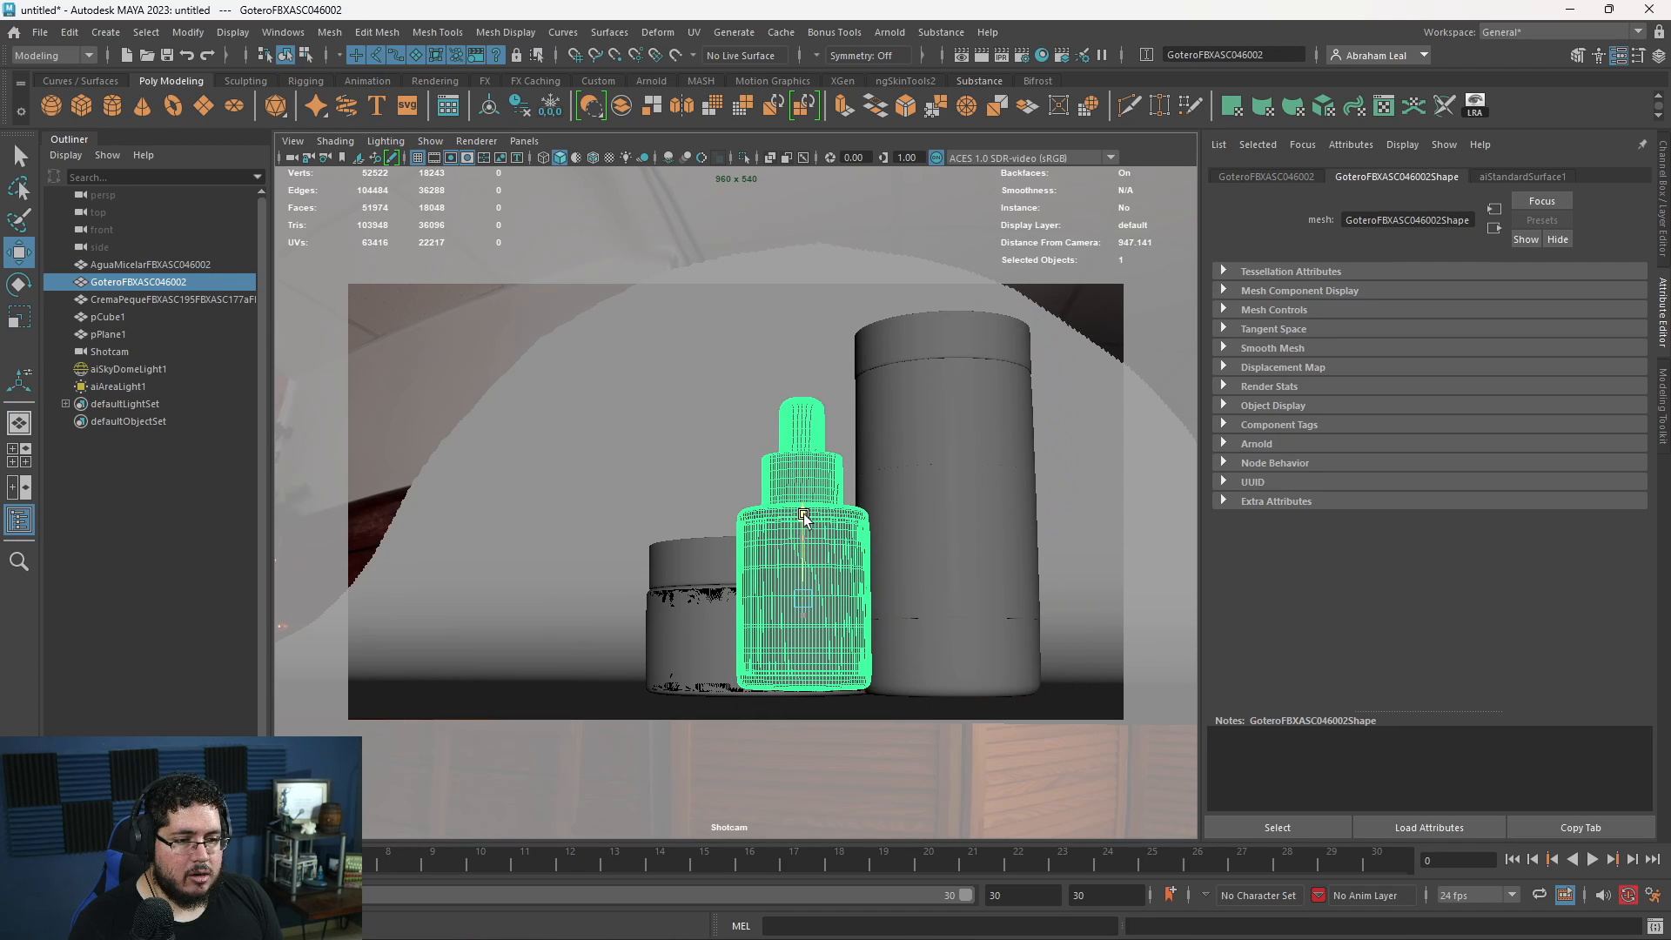
{"action": "left_click_drag", "start_coordinate": [804, 519], "coordinate": [808, 528]}
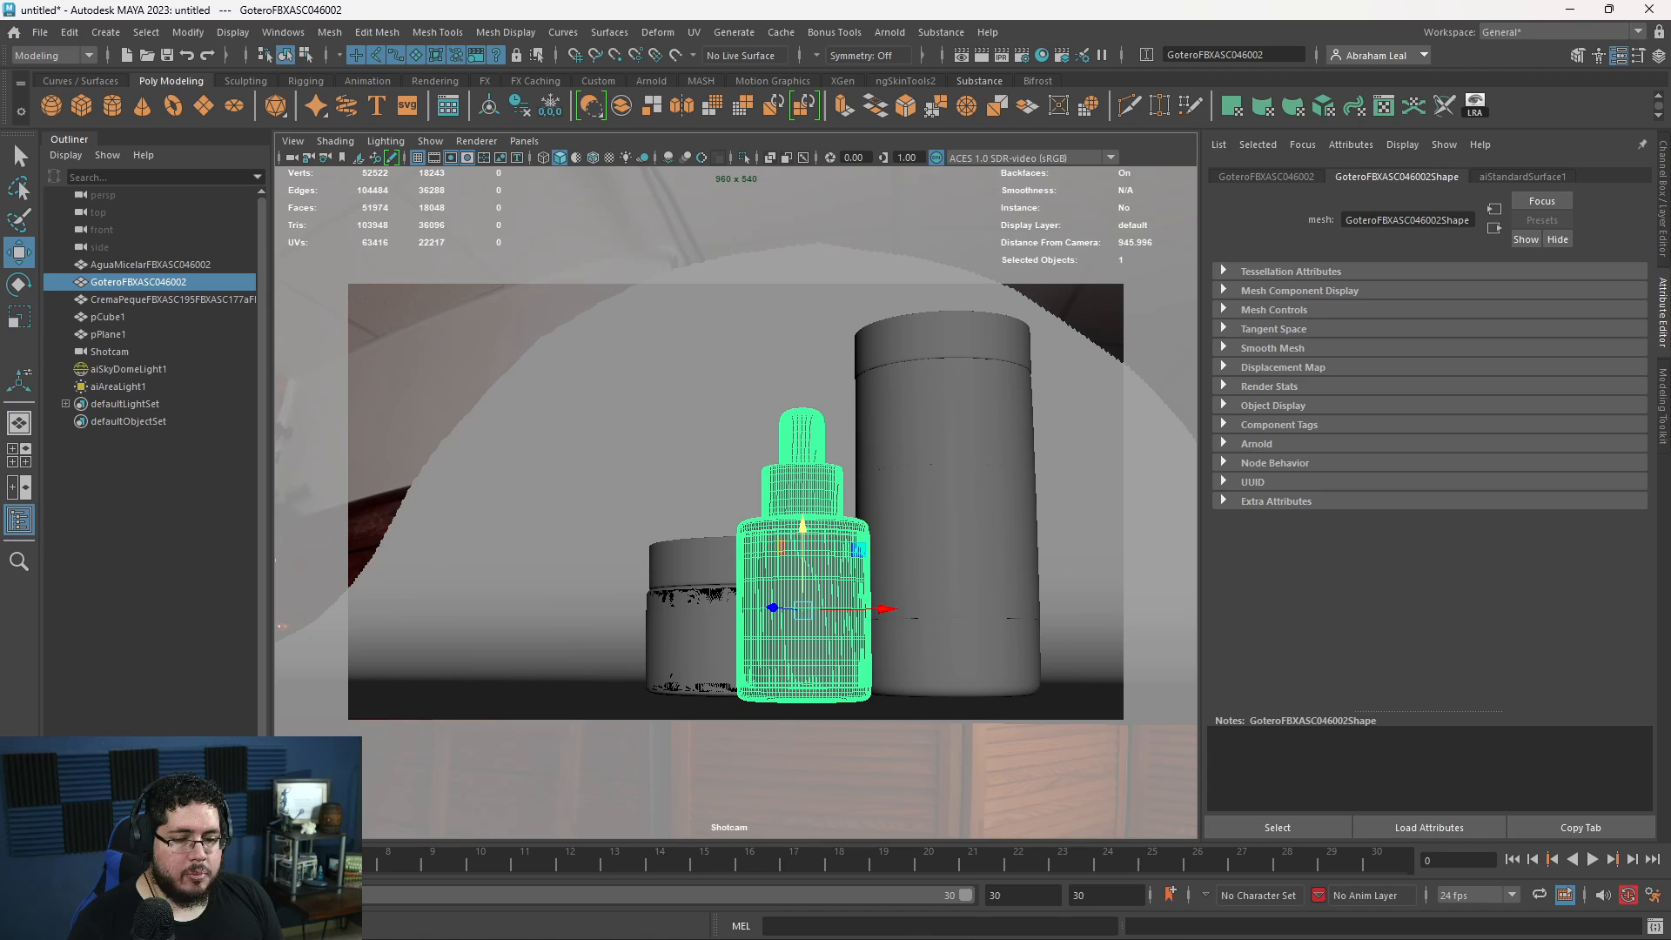
- Render the Shotcam view in Arnold and examine the arrangement and lighting of the three containers, then minimise the render window
{"action": "key", "text": "alt+Tab"}
{"action": "left_click", "coordinate": [1006, 308]}
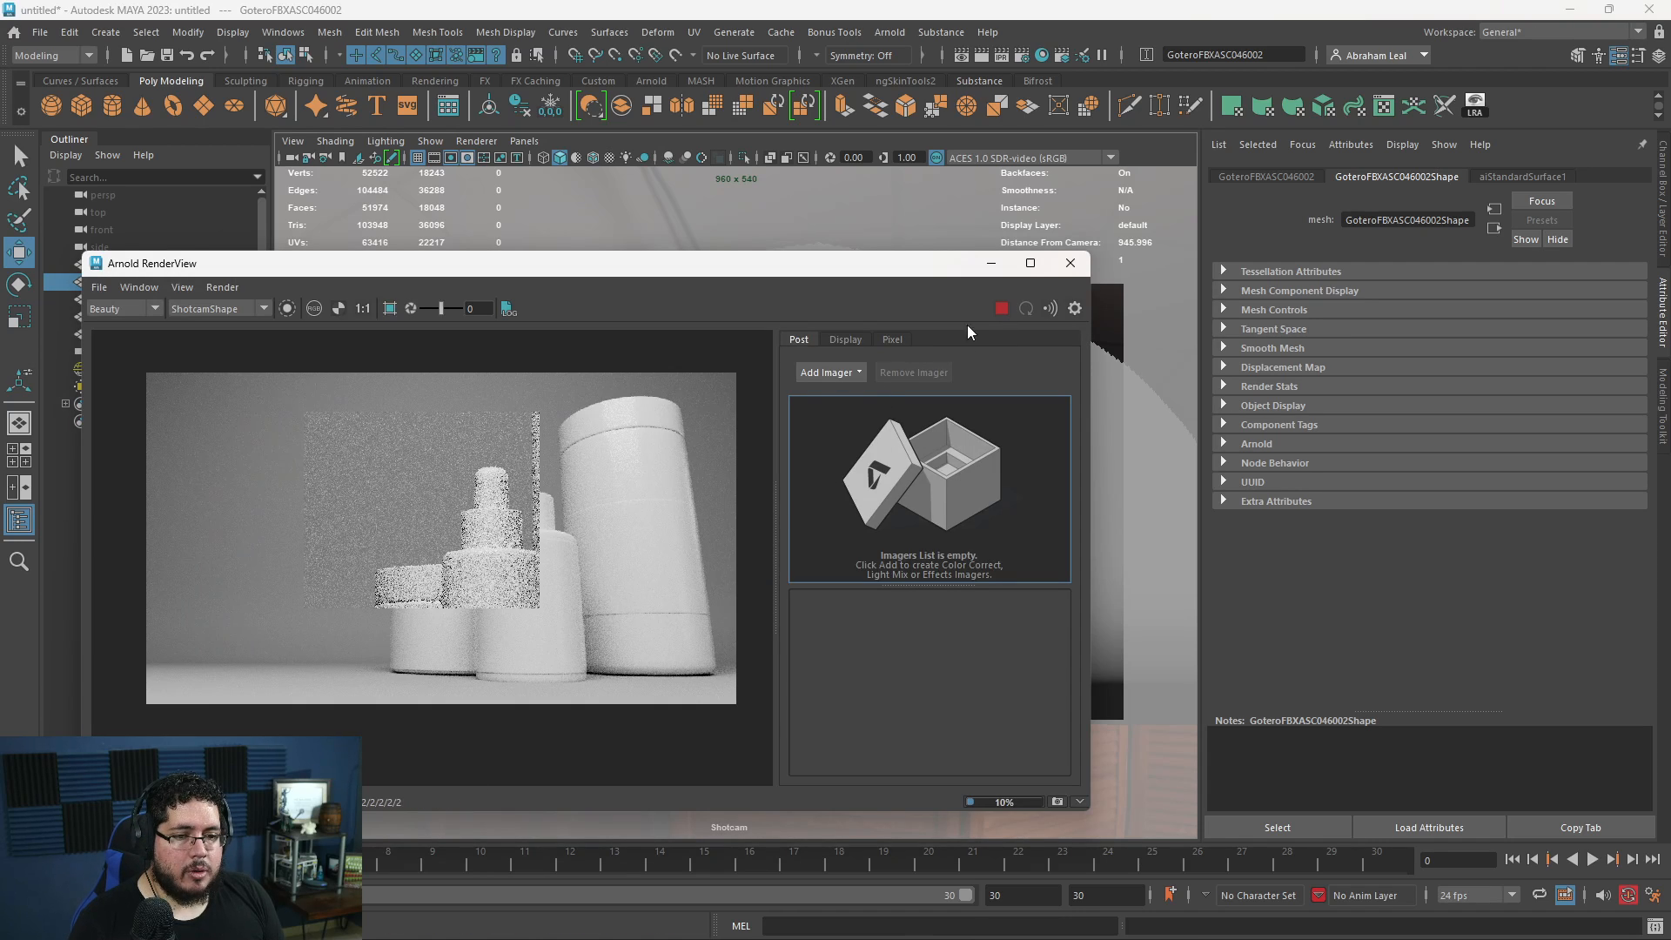
{"action": "scroll", "coordinate": [503, 593], "scroll_direction": "down", "scroll_amount": 2}
{"action": "middle_click_drag", "start_coordinate": [503, 593], "coordinate": [650, 549]}
{"action": "scroll", "coordinate": [649, 550], "scroll_direction": "up", "scroll_amount": 2}
{"action": "scroll", "coordinate": [428, 618], "scroll_direction": "up", "scroll_amount": 1}
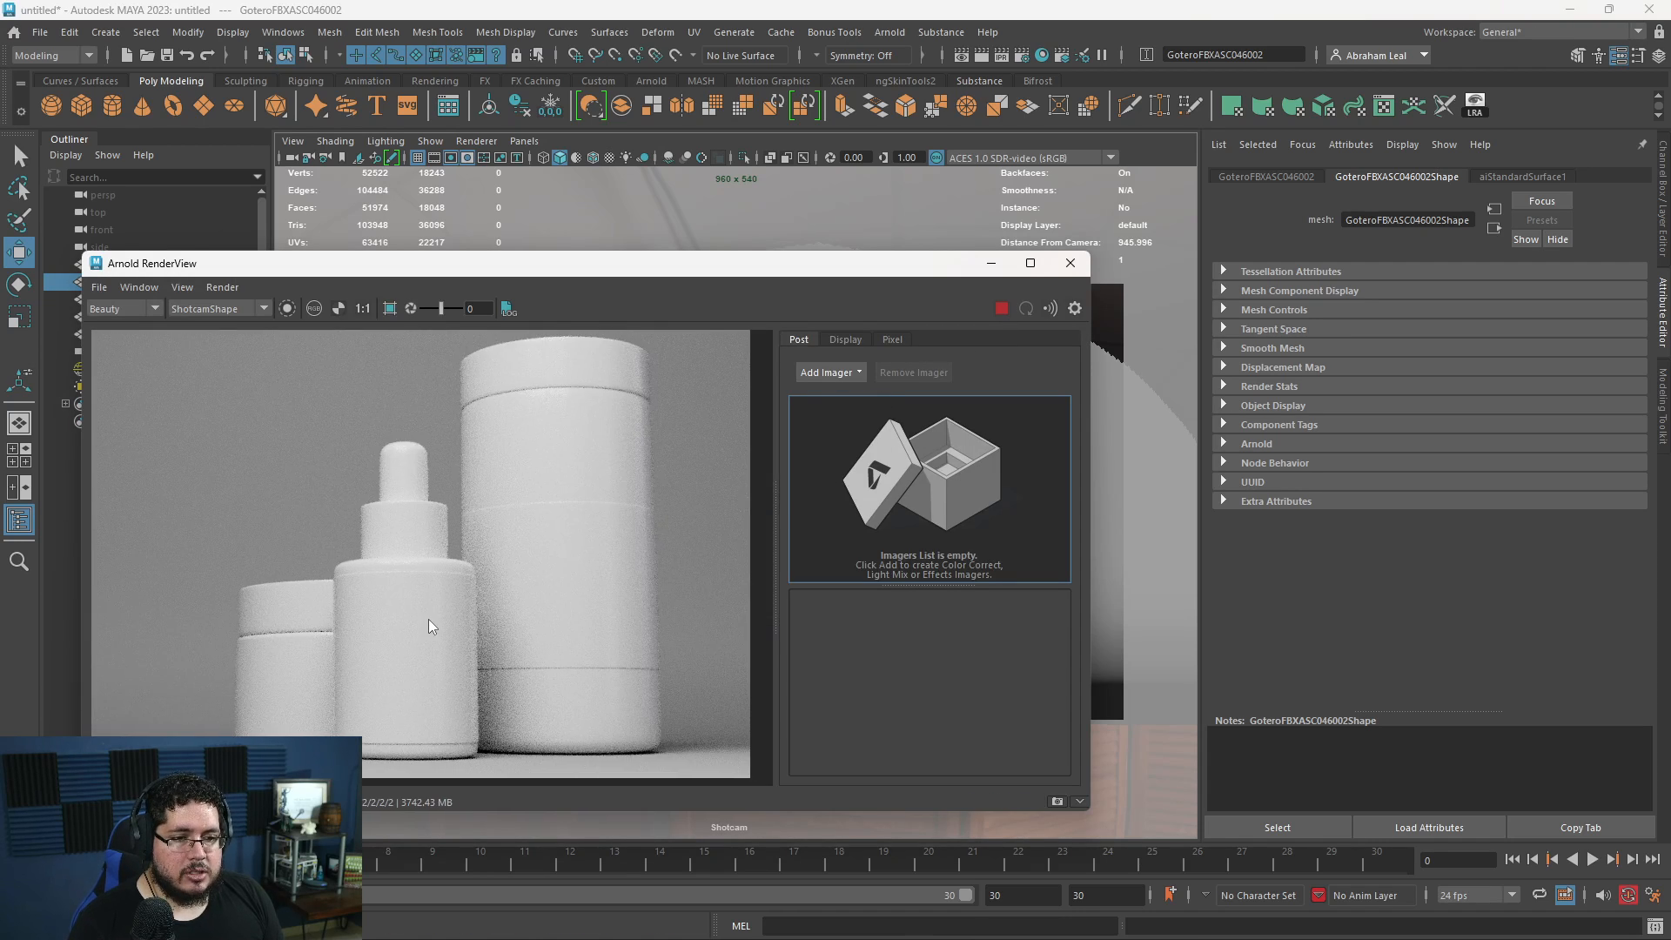
{"action": "scroll", "coordinate": [428, 618], "scroll_direction": "down", "scroll_amount": 2}
{"action": "scroll", "coordinate": [426, 609], "scroll_direction": "up", "scroll_amount": 3}
{"action": "scroll", "coordinate": [426, 612], "scroll_direction": "down", "scroll_amount": 2}
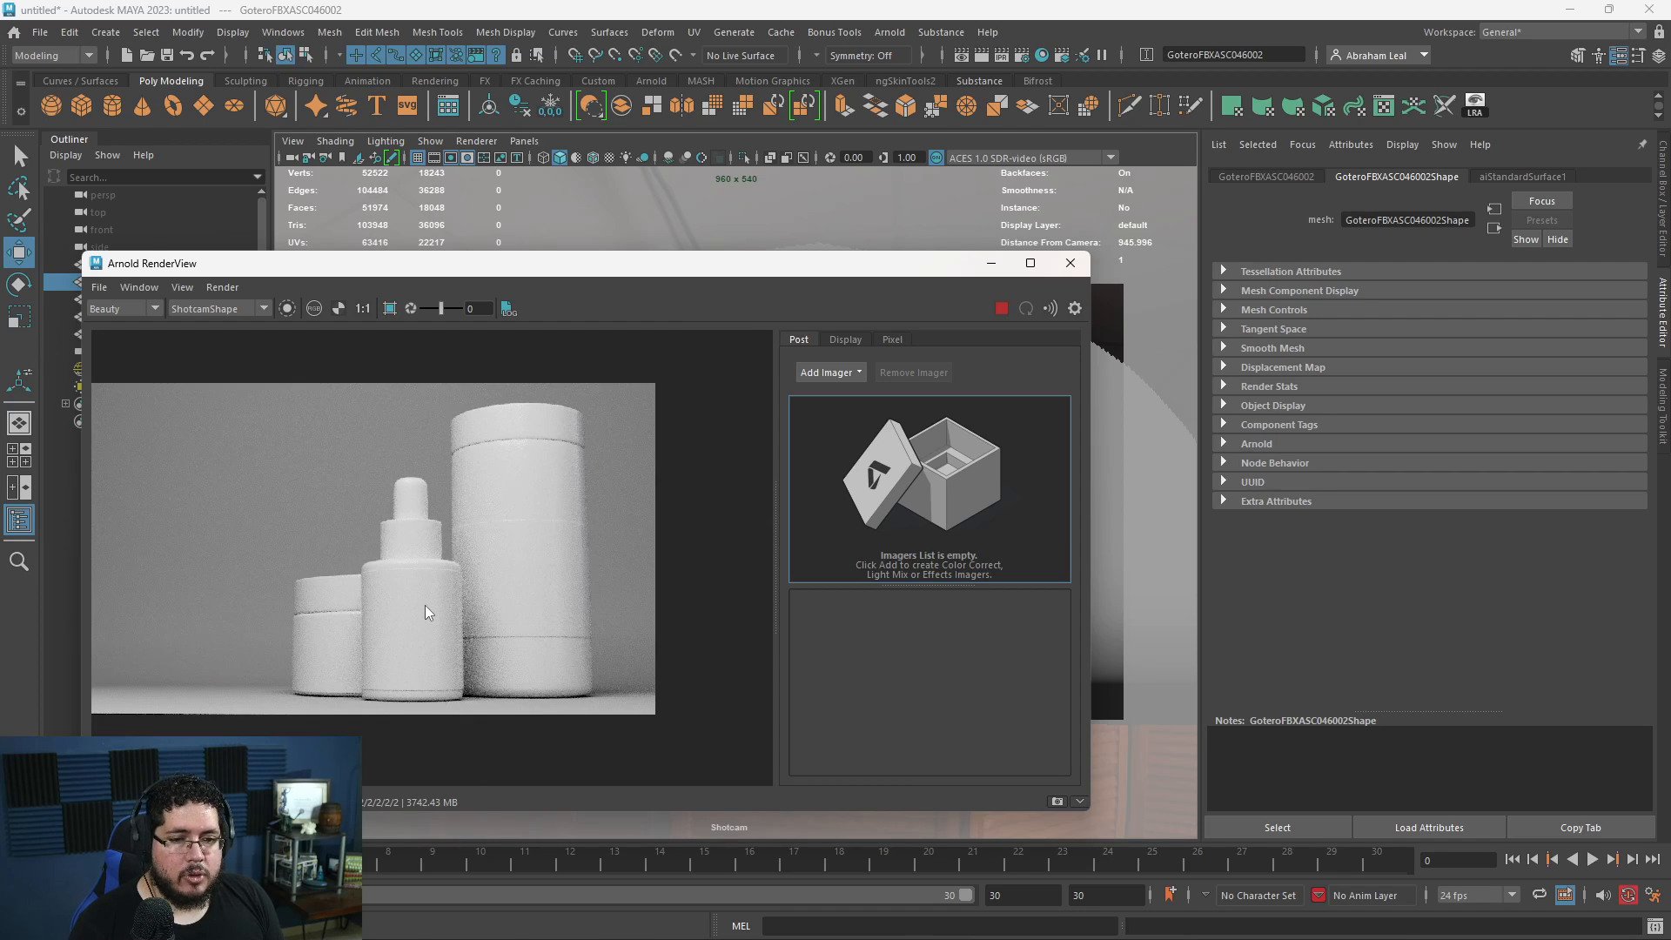
{"action": "scroll", "coordinate": [425, 611], "scroll_direction": "up", "scroll_amount": 1}
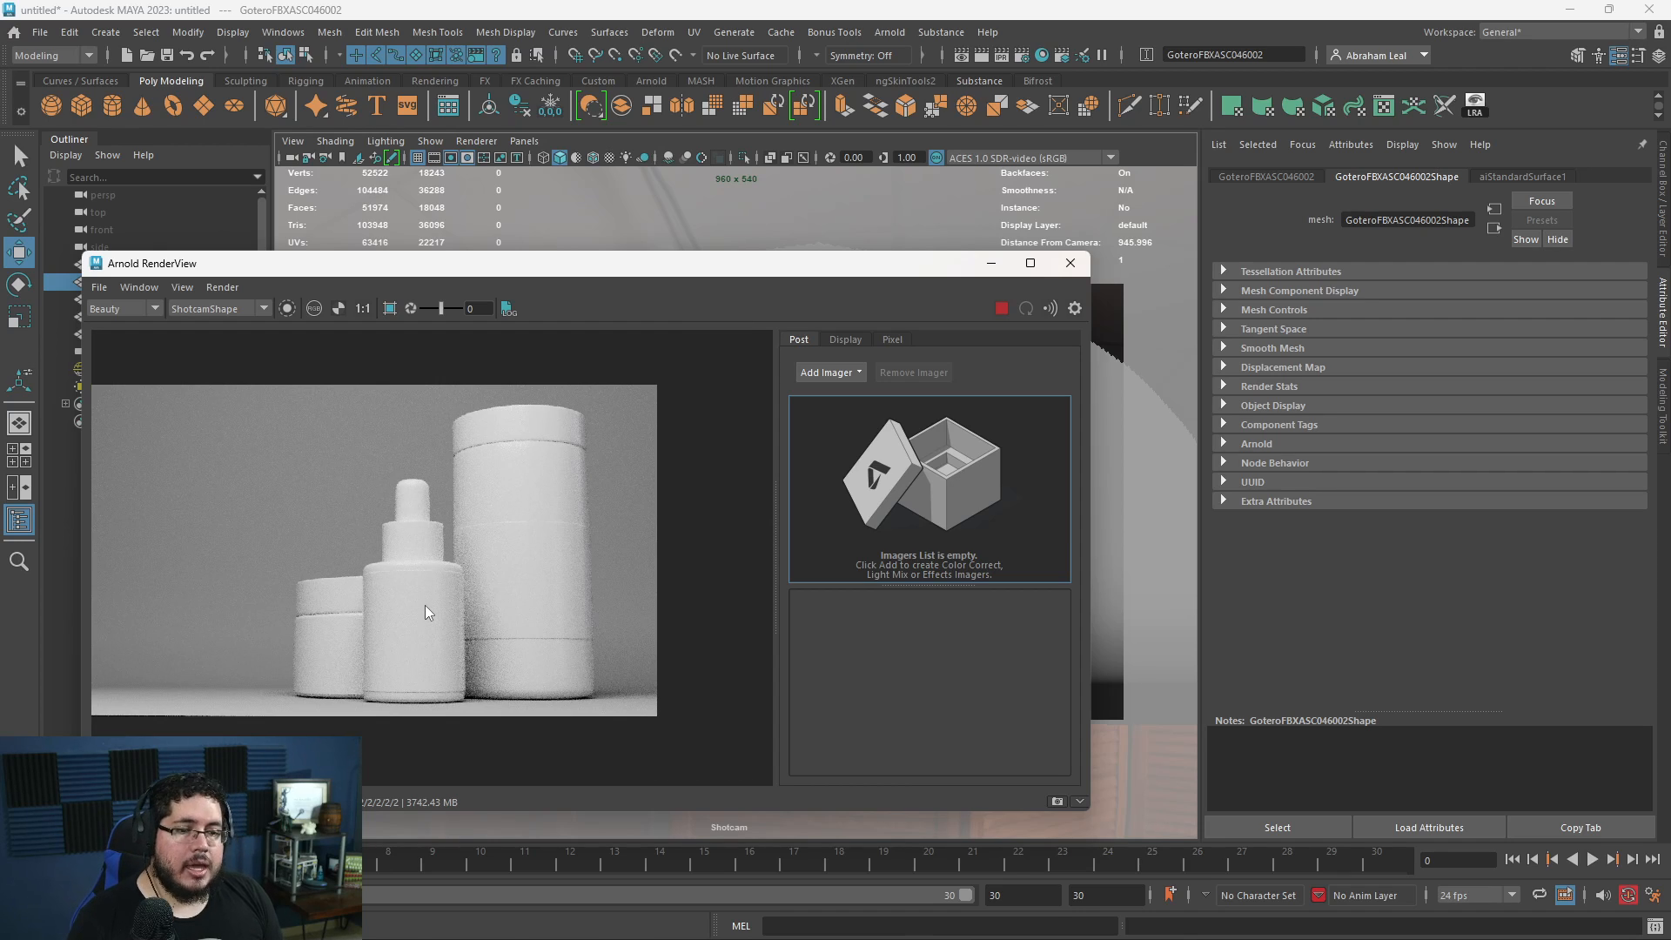
{"action": "scroll", "coordinate": [424, 613], "scroll_direction": "down", "scroll_amount": 1}
{"action": "scroll", "coordinate": [433, 596], "scroll_direction": "up", "scroll_amount": 1}
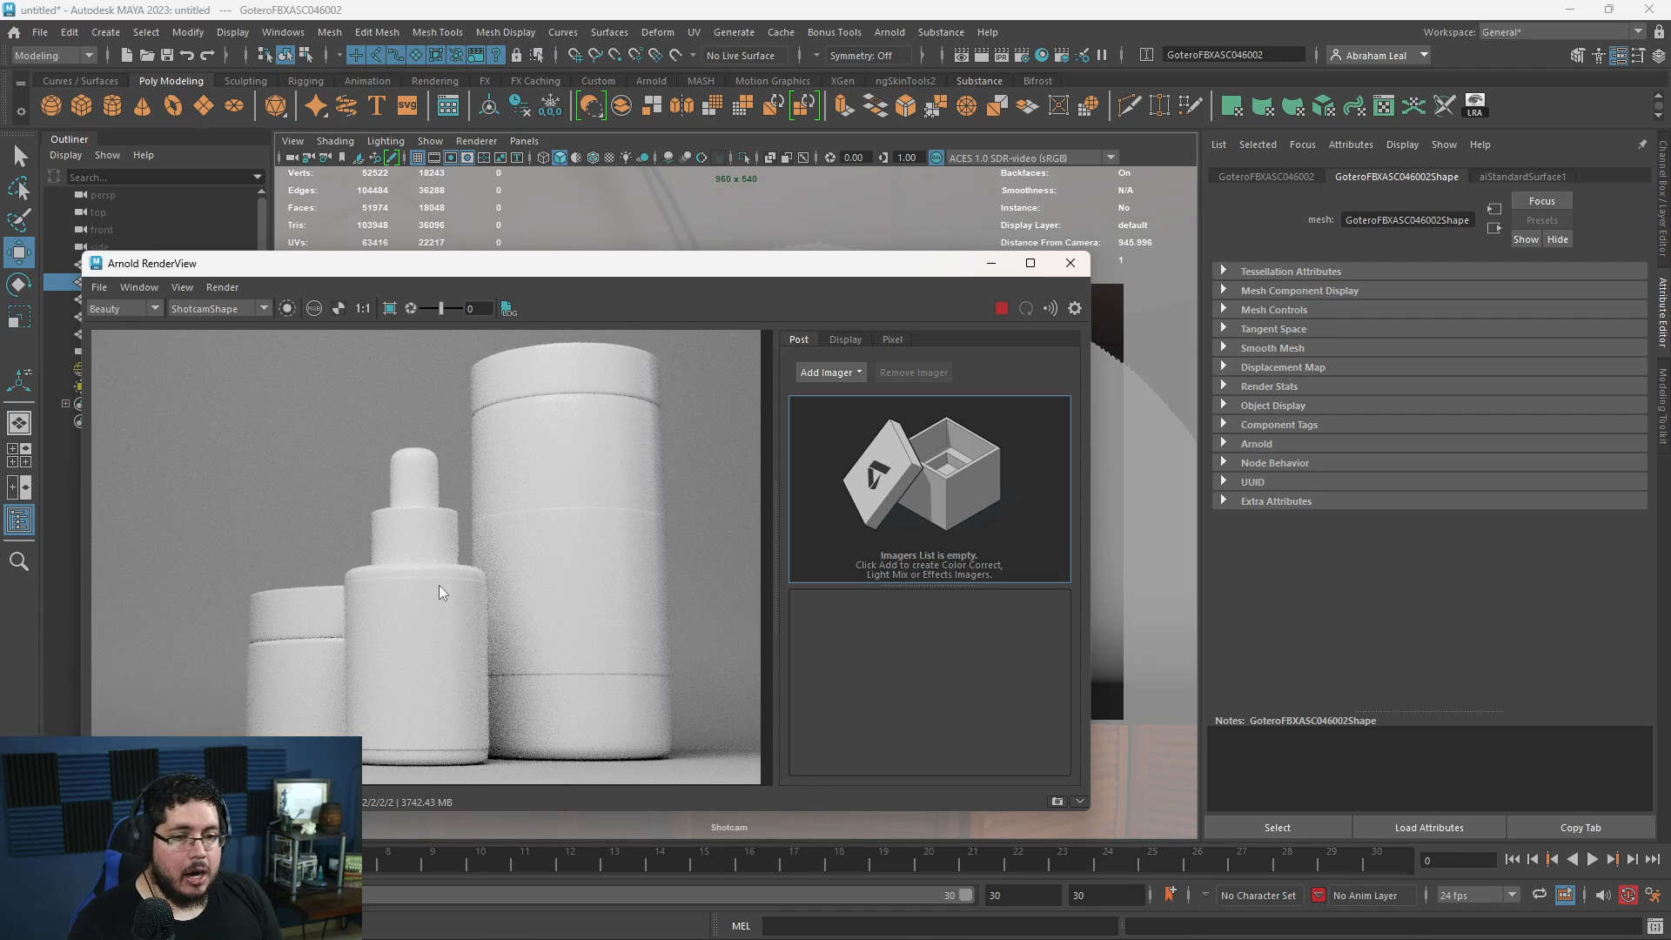
{"action": "scroll", "coordinate": [439, 584], "scroll_direction": "down", "scroll_amount": 1}
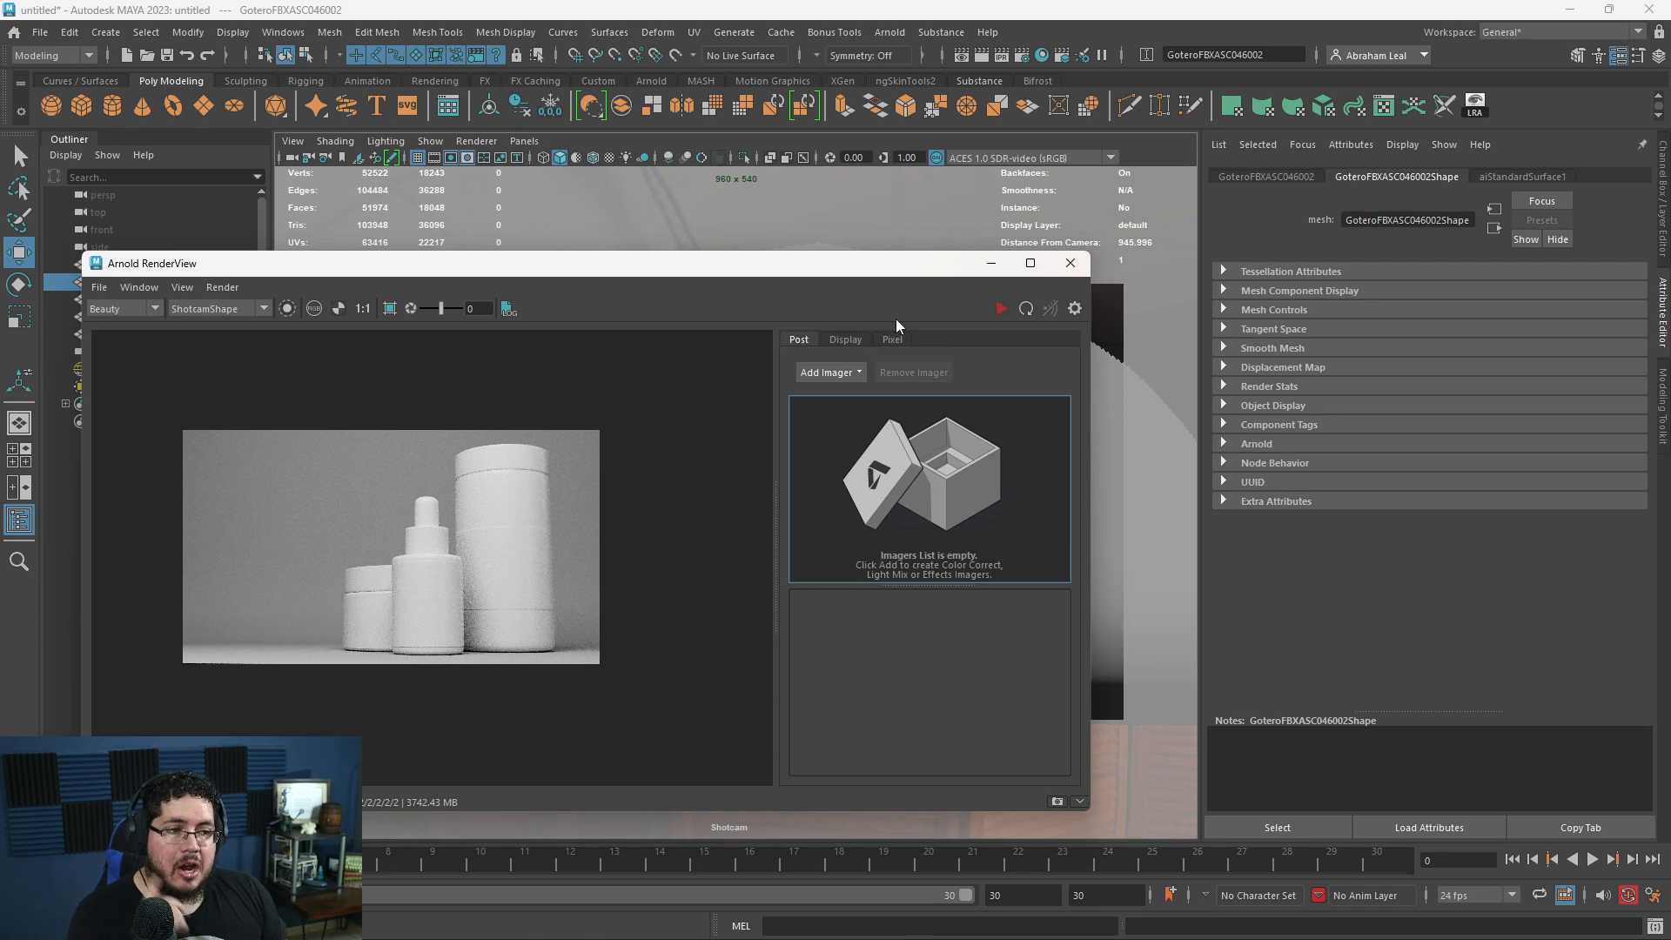
{"action": "left_click", "coordinate": [989, 264]}
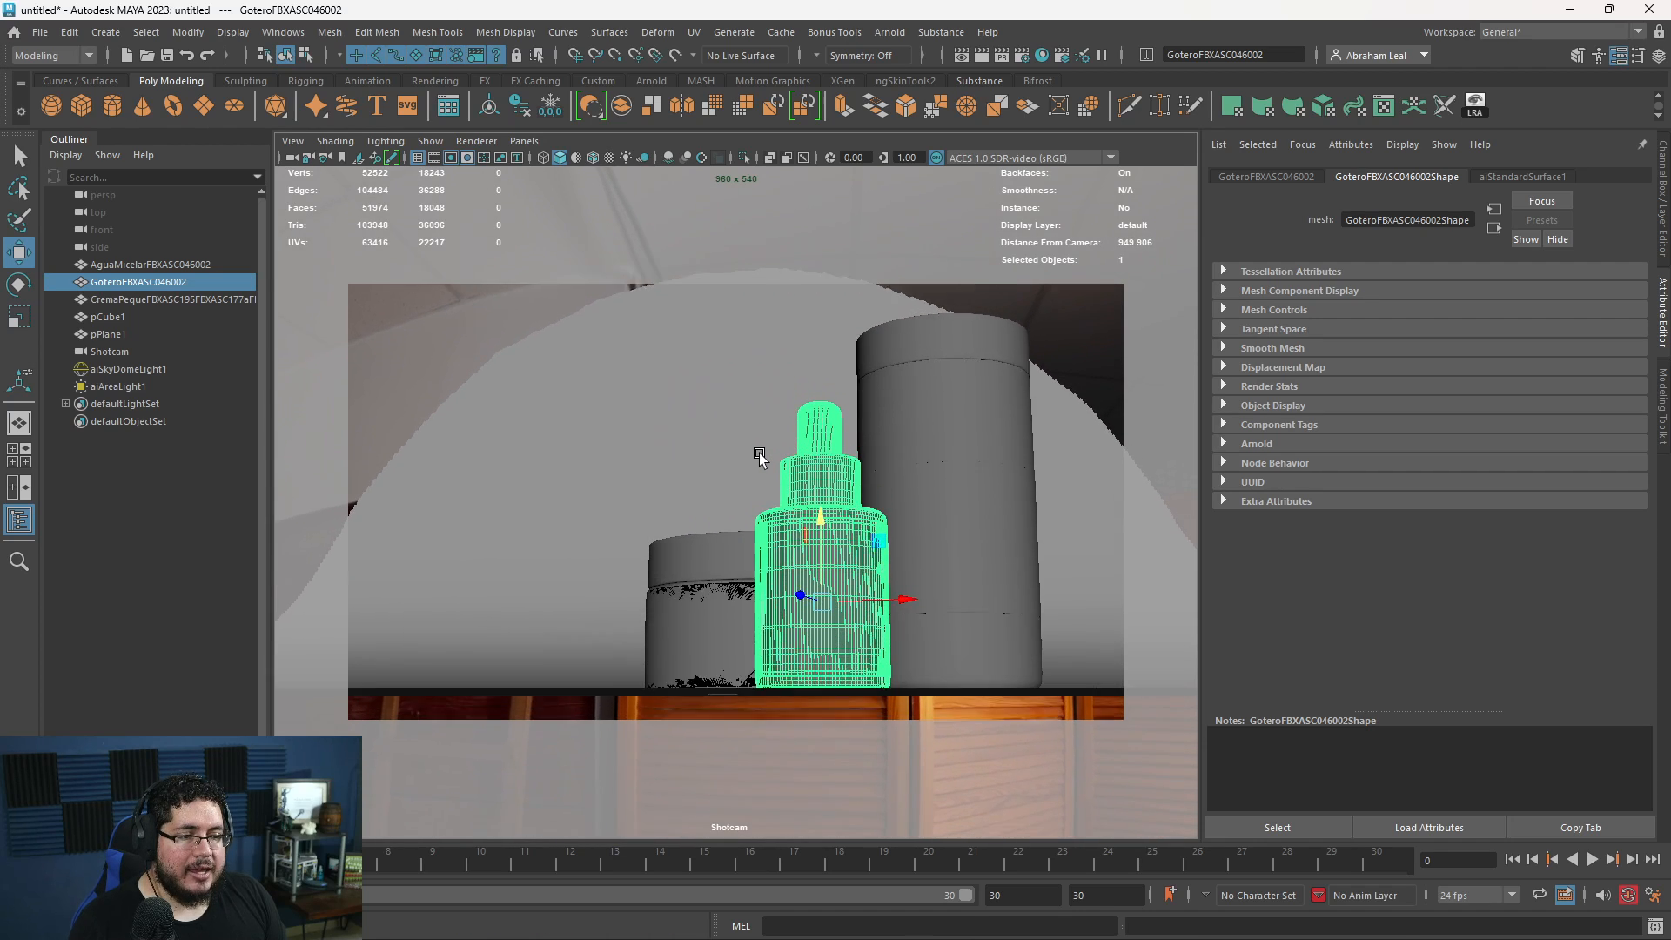
- Switch to the perspective view and lock Shotcam's translate, rotate and scale channels
{"action": "left_click_drag", "start_coordinate": [759, 454], "coordinate": [769, 426], "text": "alt"}
{"action": "key", "text": "space"}
{"action": "left_click_drag", "start_coordinate": [769, 427], "coordinate": [879, 481], "text": "alt"}
{"action": "right_click_drag", "start_coordinate": [880, 482], "coordinate": [108, 444], "text": "alt"}
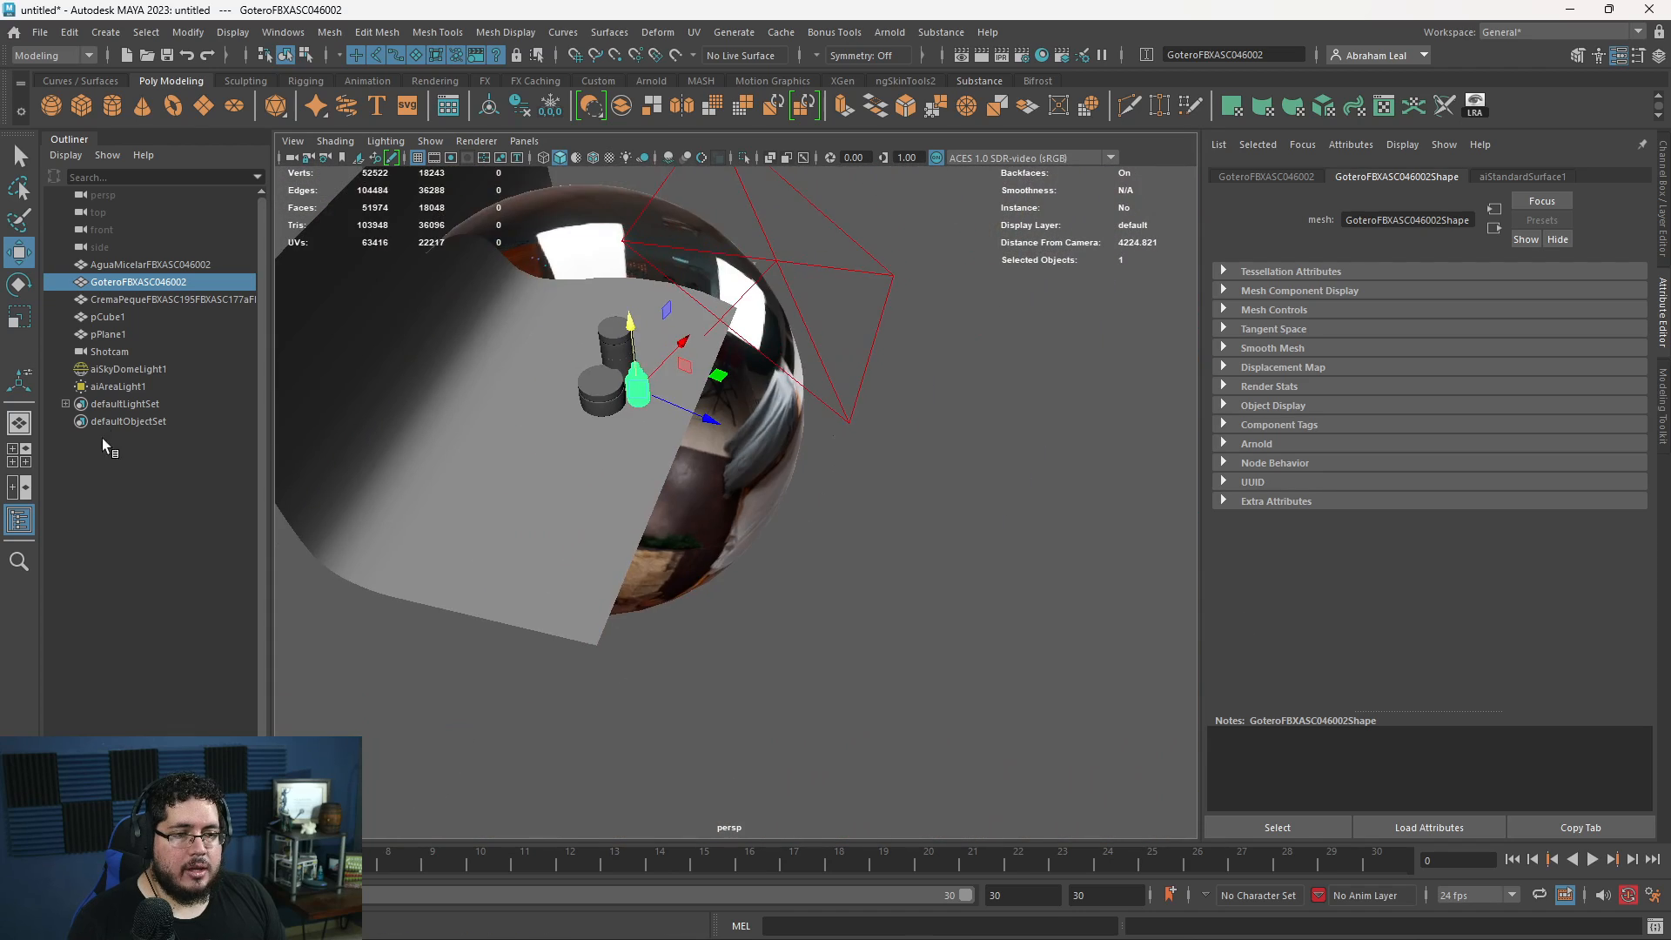
{"action": "left_click_drag", "start_coordinate": [487, 439], "coordinate": [652, 435], "text": "alt"}
{"action": "right_click_drag", "start_coordinate": [652, 435], "coordinate": [992, 504], "text": "alt"}
{"action": "left_click", "coordinate": [1018, 478]}
{"action": "left_click", "coordinate": [110, 352]}
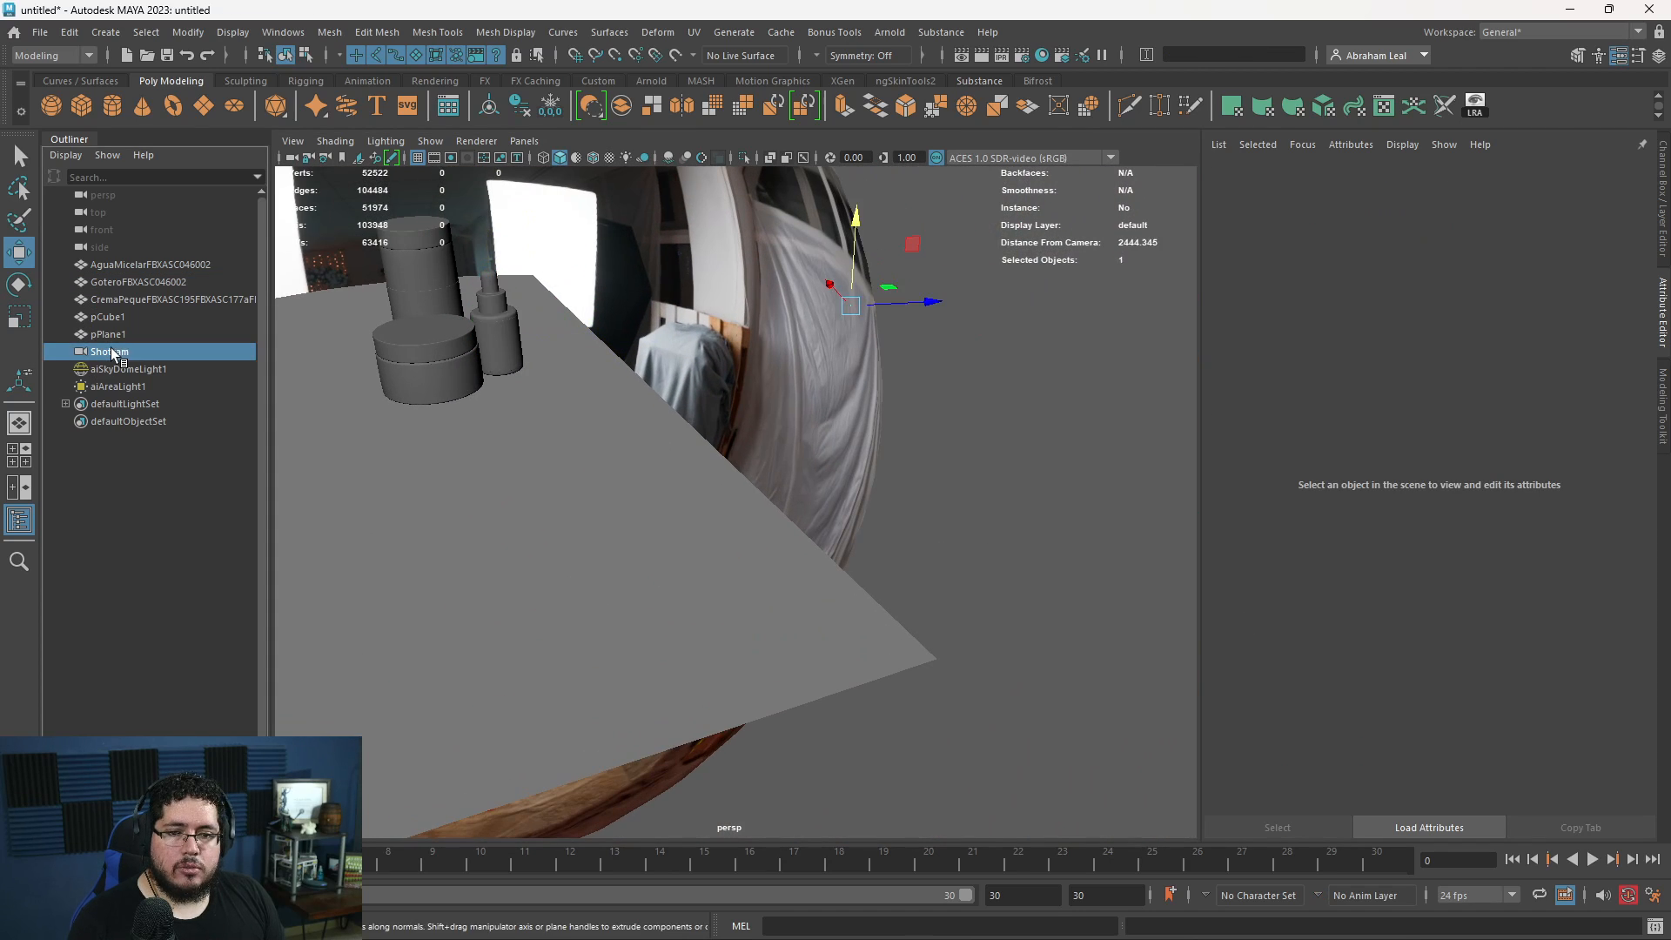
{"action": "key", "text": "ctrl+a"}
{"action": "left_click_drag", "start_coordinate": [1518, 196], "coordinate": [1557, 305]}
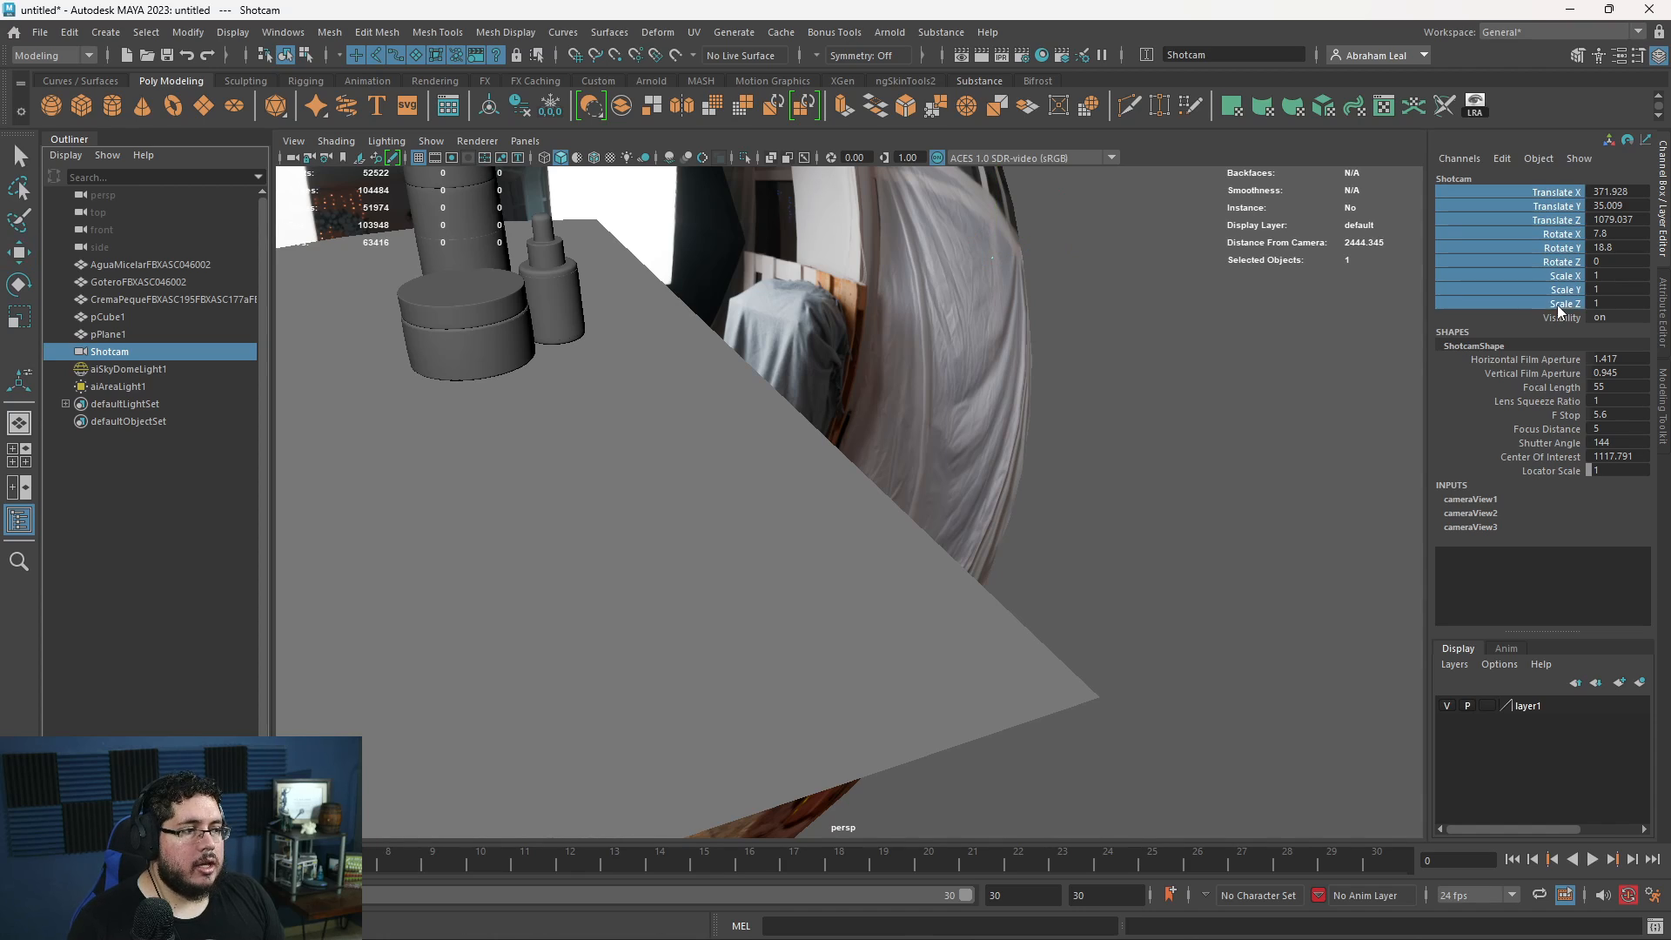
{"action": "right_click", "coordinate": [1557, 304]}
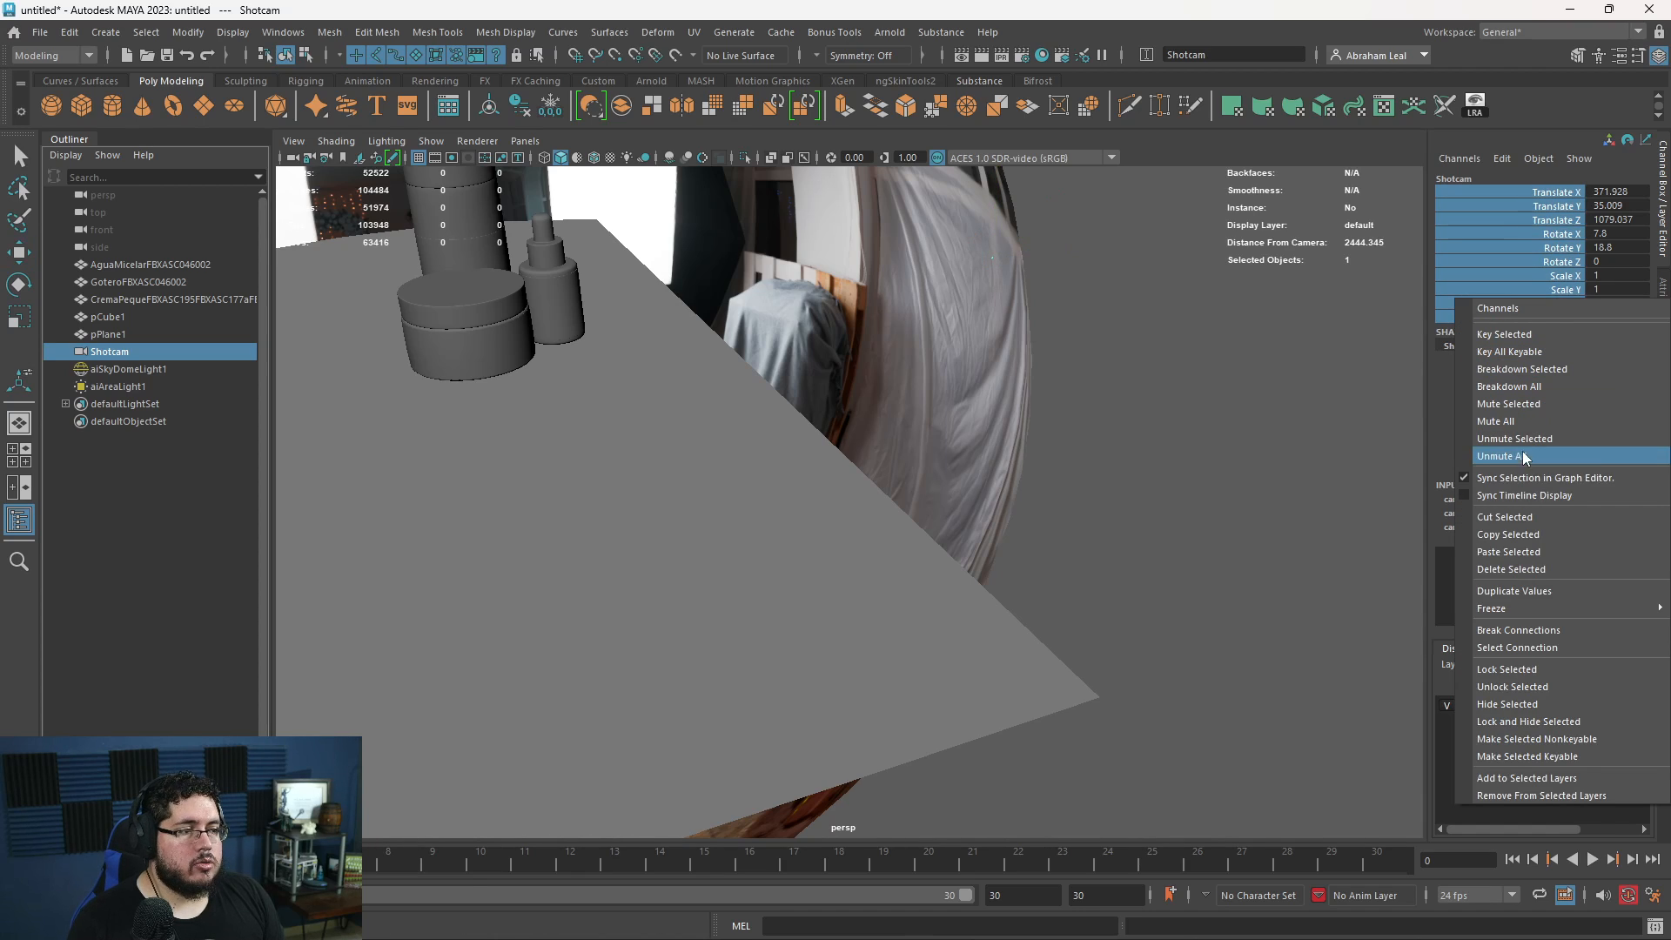
{"action": "left_click", "coordinate": [1531, 669]}
{"action": "left_click", "coordinate": [1361, 623]}
- Select the SkyDome light and set its Scale X, Y and Z to 0 to hide its sphere
{"action": "key", "text": "a"}
{"action": "left_click", "coordinate": [896, 346]}
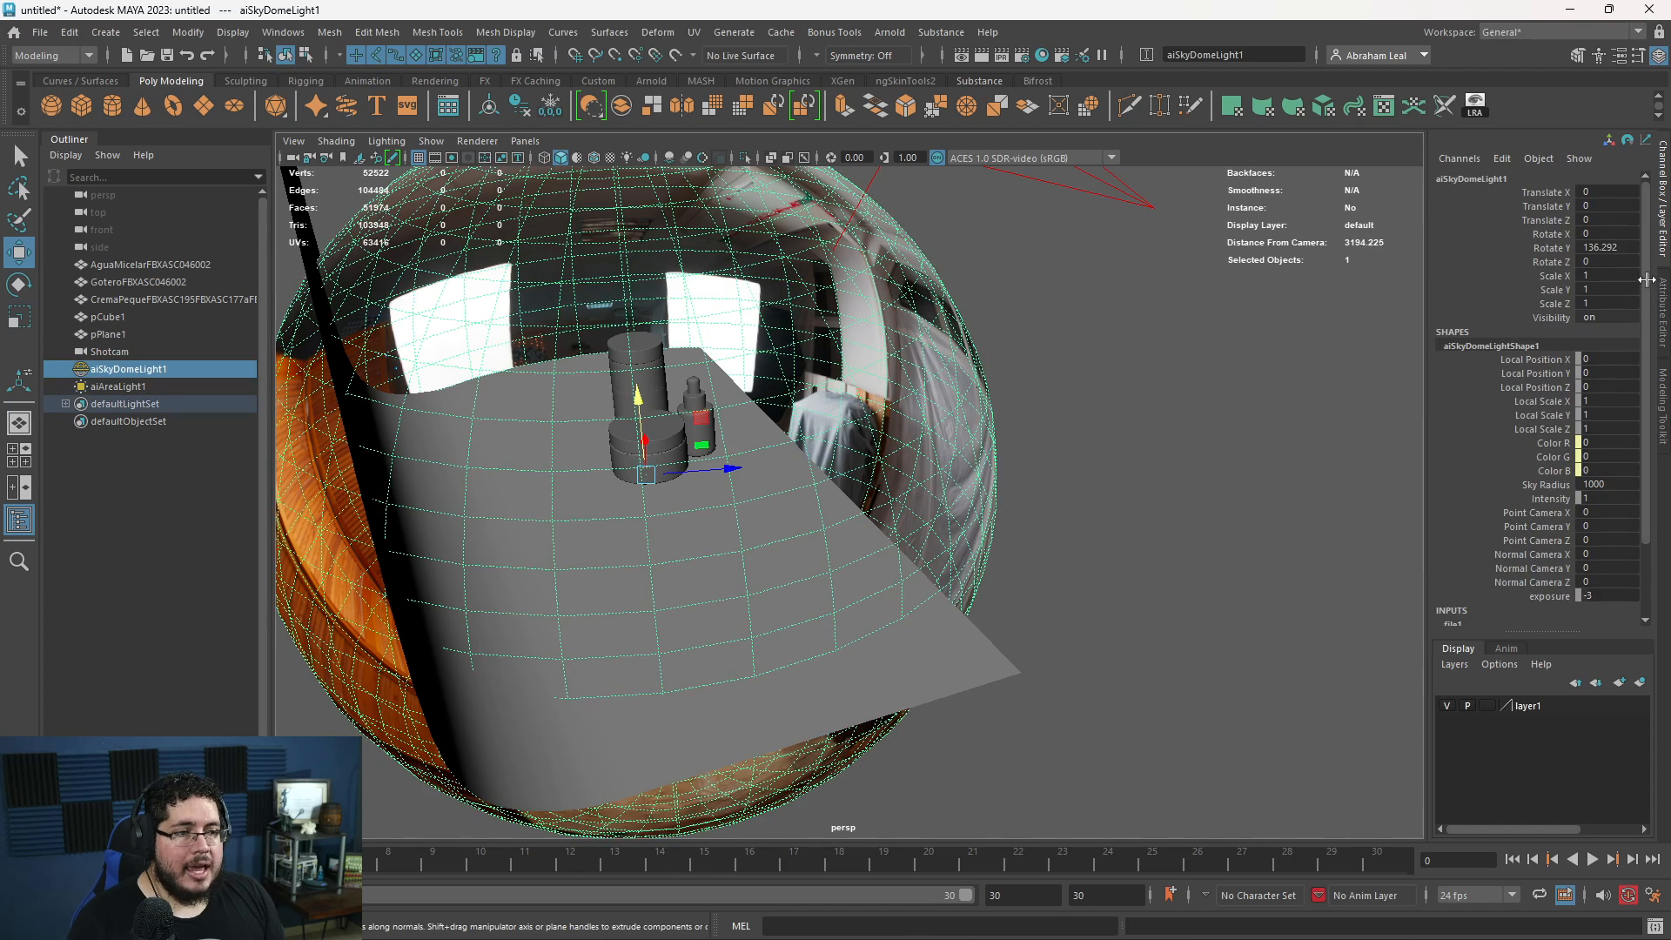
{"action": "left_click_drag", "start_coordinate": [1620, 279], "coordinate": [1615, 302]}
{"action": "type", "text": "0"}
{"action": "key", "text": "Return"}
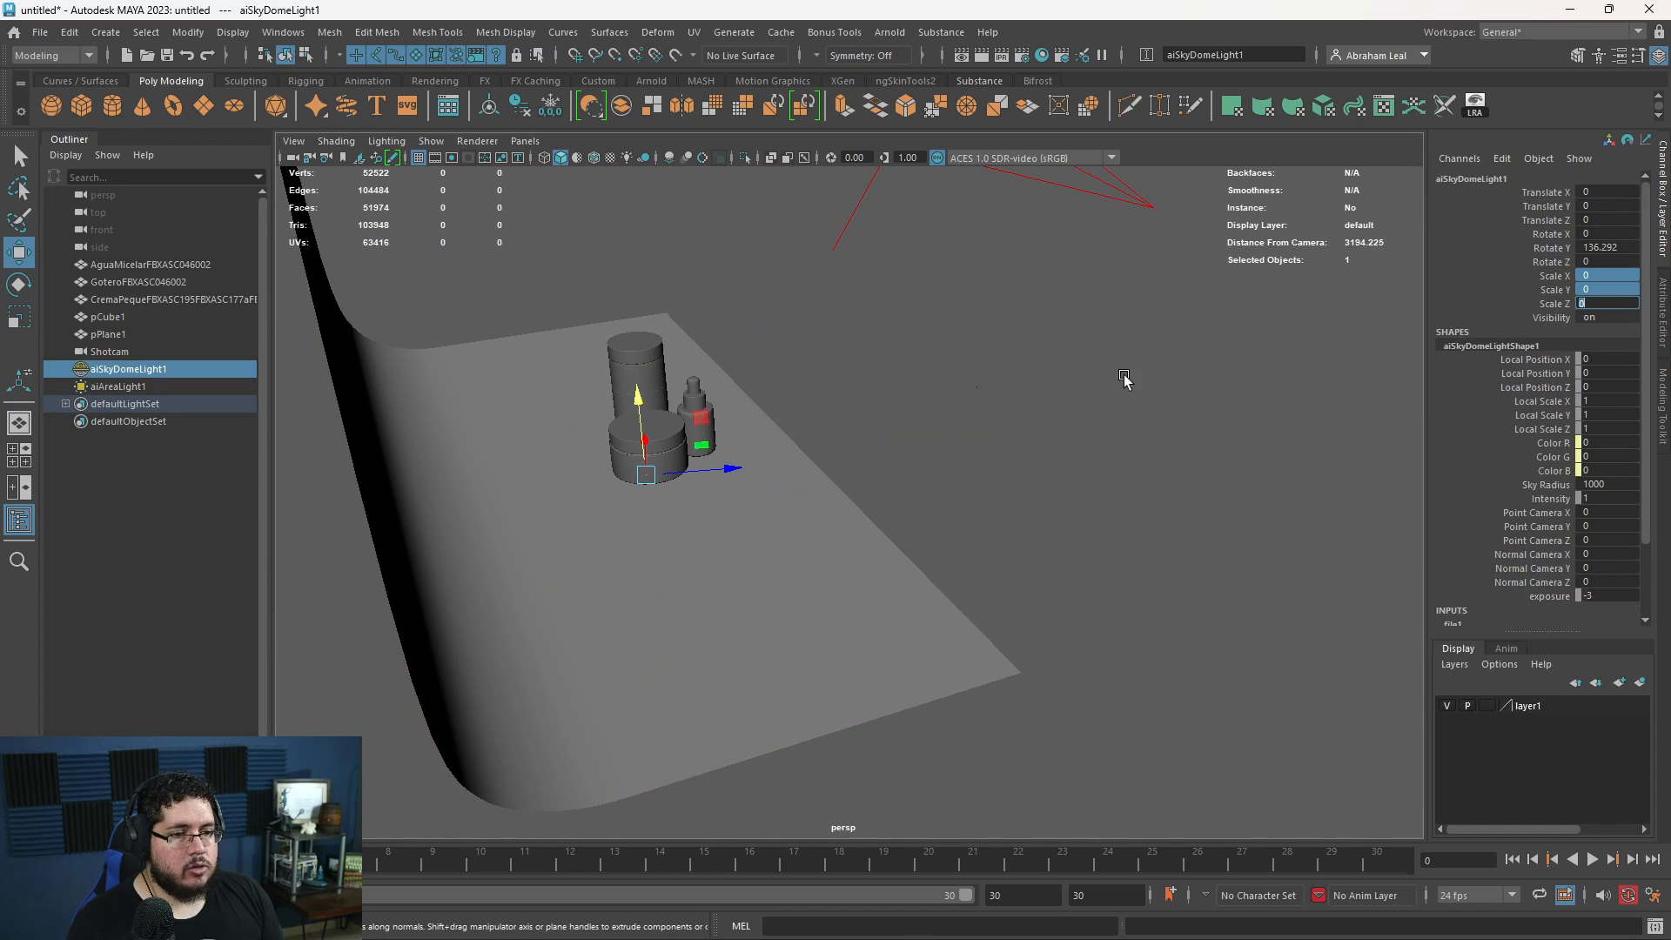
{"action": "left_click", "coordinate": [1124, 379]}
- Check the Shotcam render with the SkyDome sphere scaled down, then minimise the render window
{"action": "left_click_drag", "start_coordinate": [839, 522], "coordinate": [665, 520], "text": "alt"}
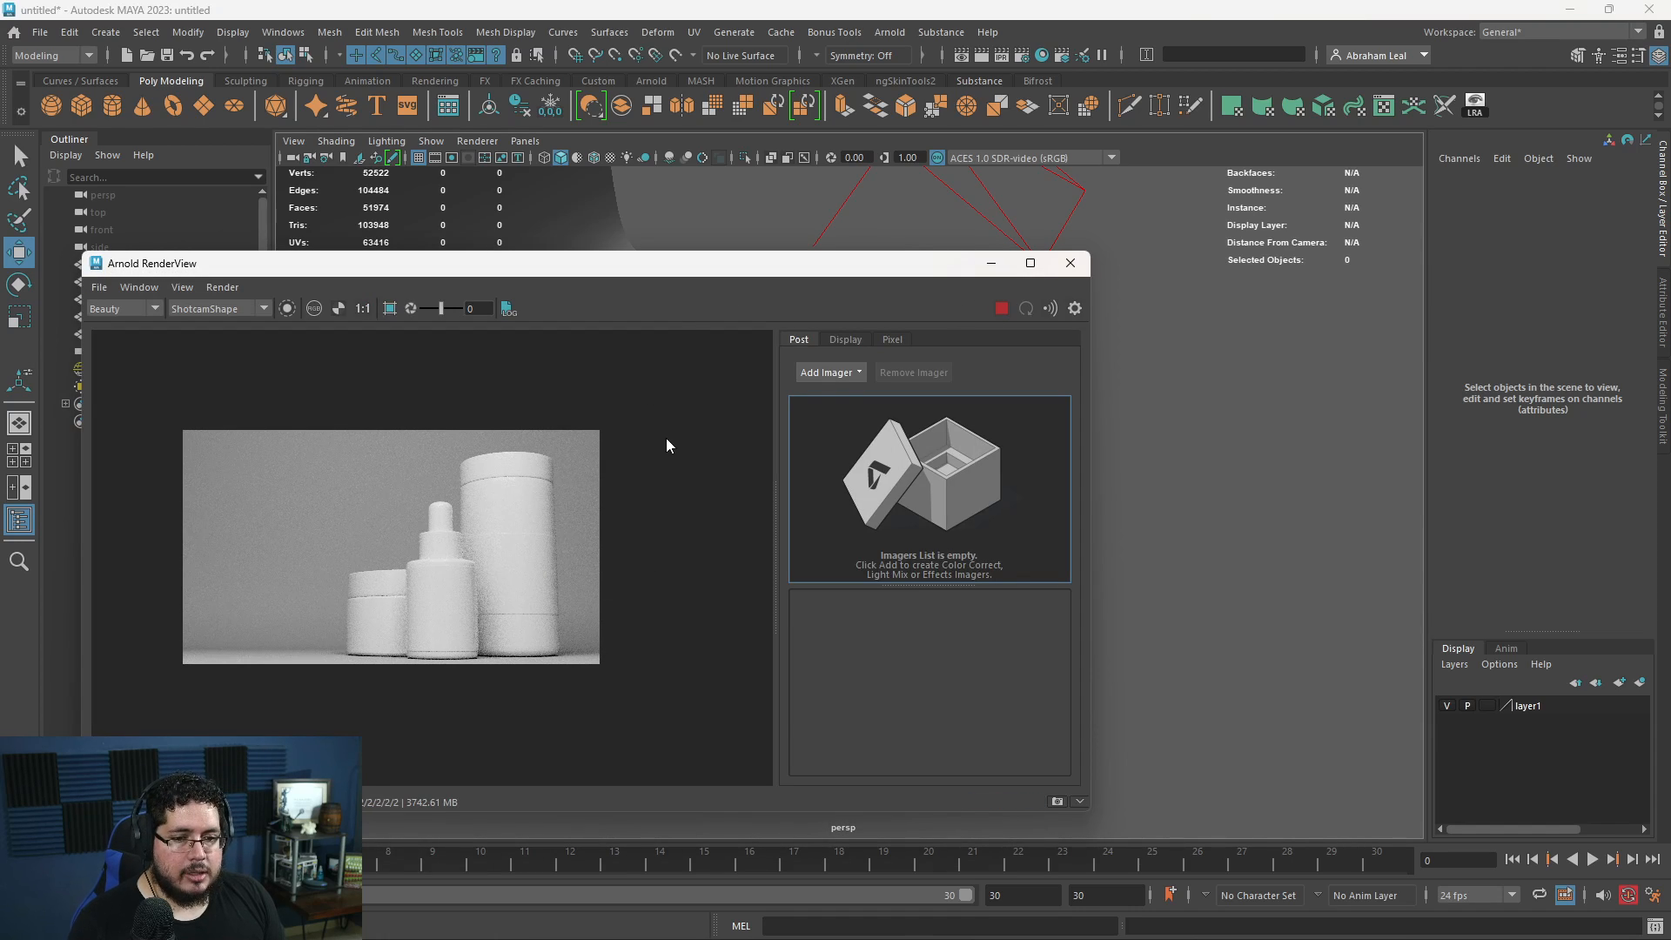
{"action": "scroll", "coordinate": [550, 566], "scroll_direction": "up", "scroll_amount": 1}
{"action": "scroll", "coordinate": [705, 435], "scroll_direction": "down", "scroll_amount": 1}
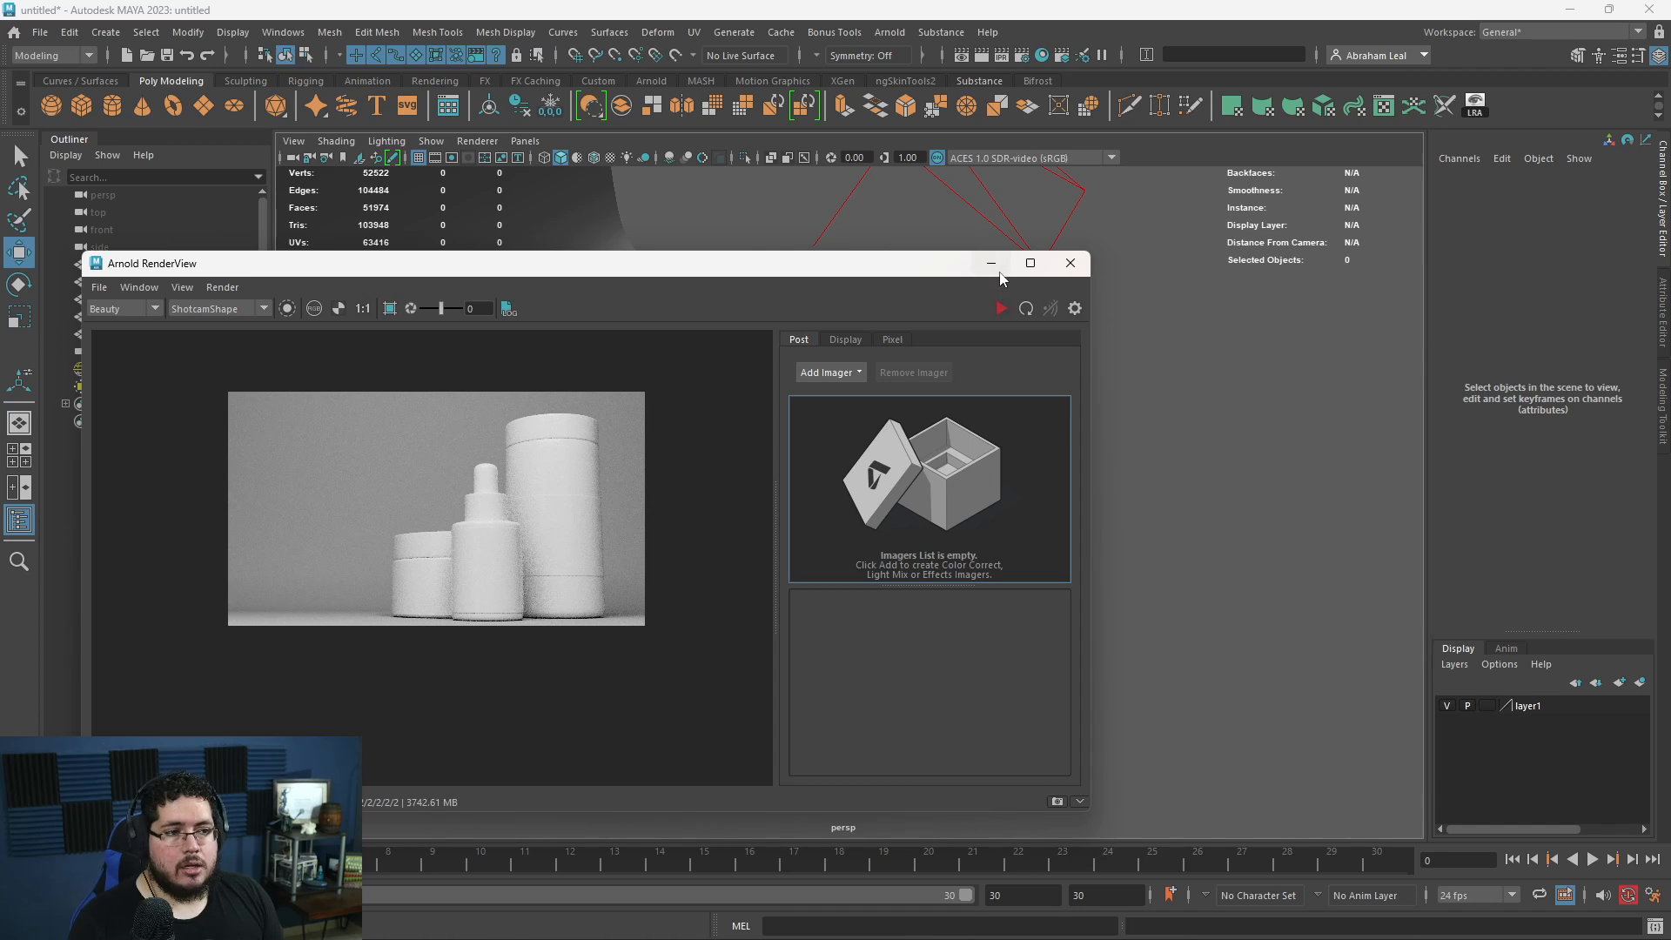
{"action": "left_click", "coordinate": [991, 263]}
- Create a second Arnold area light, scale it to about 76, and move it to about -240 in Z beside the containers
{"action": "left_click_drag", "start_coordinate": [731, 448], "coordinate": [989, 537], "text": "alt"}
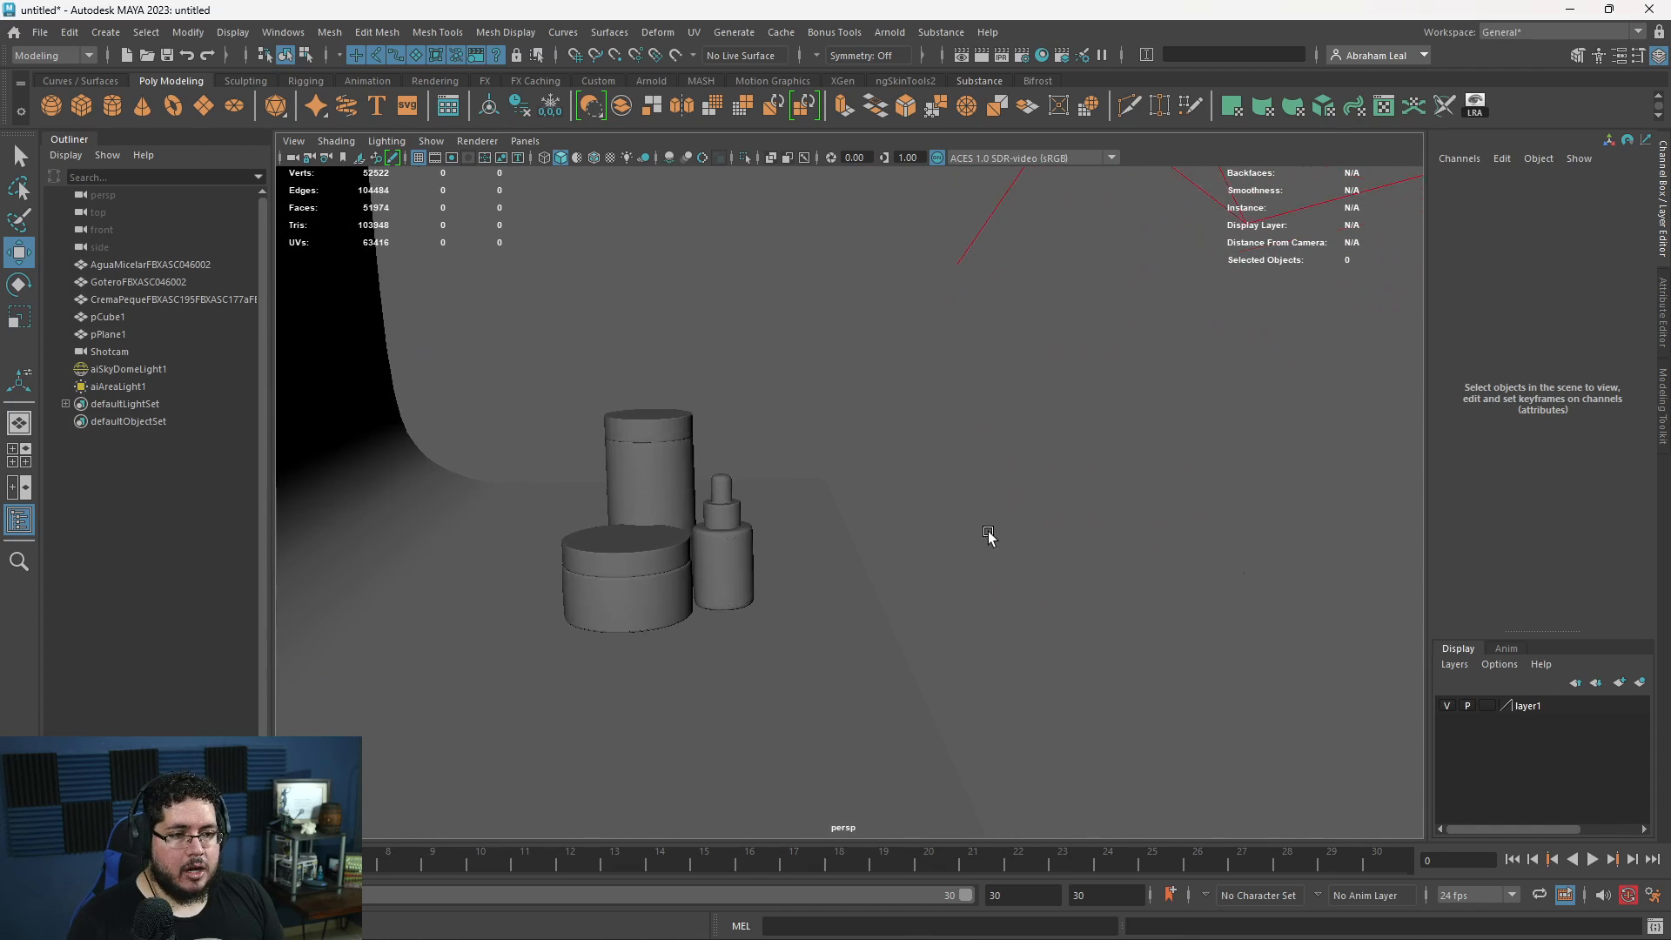
{"action": "right_click_drag", "start_coordinate": [443, 405], "coordinate": [529, 417], "text": "alt"}
{"action": "middle_click_drag", "start_coordinate": [529, 418], "coordinate": [891, 470], "text": "alt"}
{"action": "right_click_drag", "start_coordinate": [890, 470], "coordinate": [1136, 592], "text": "alt"}
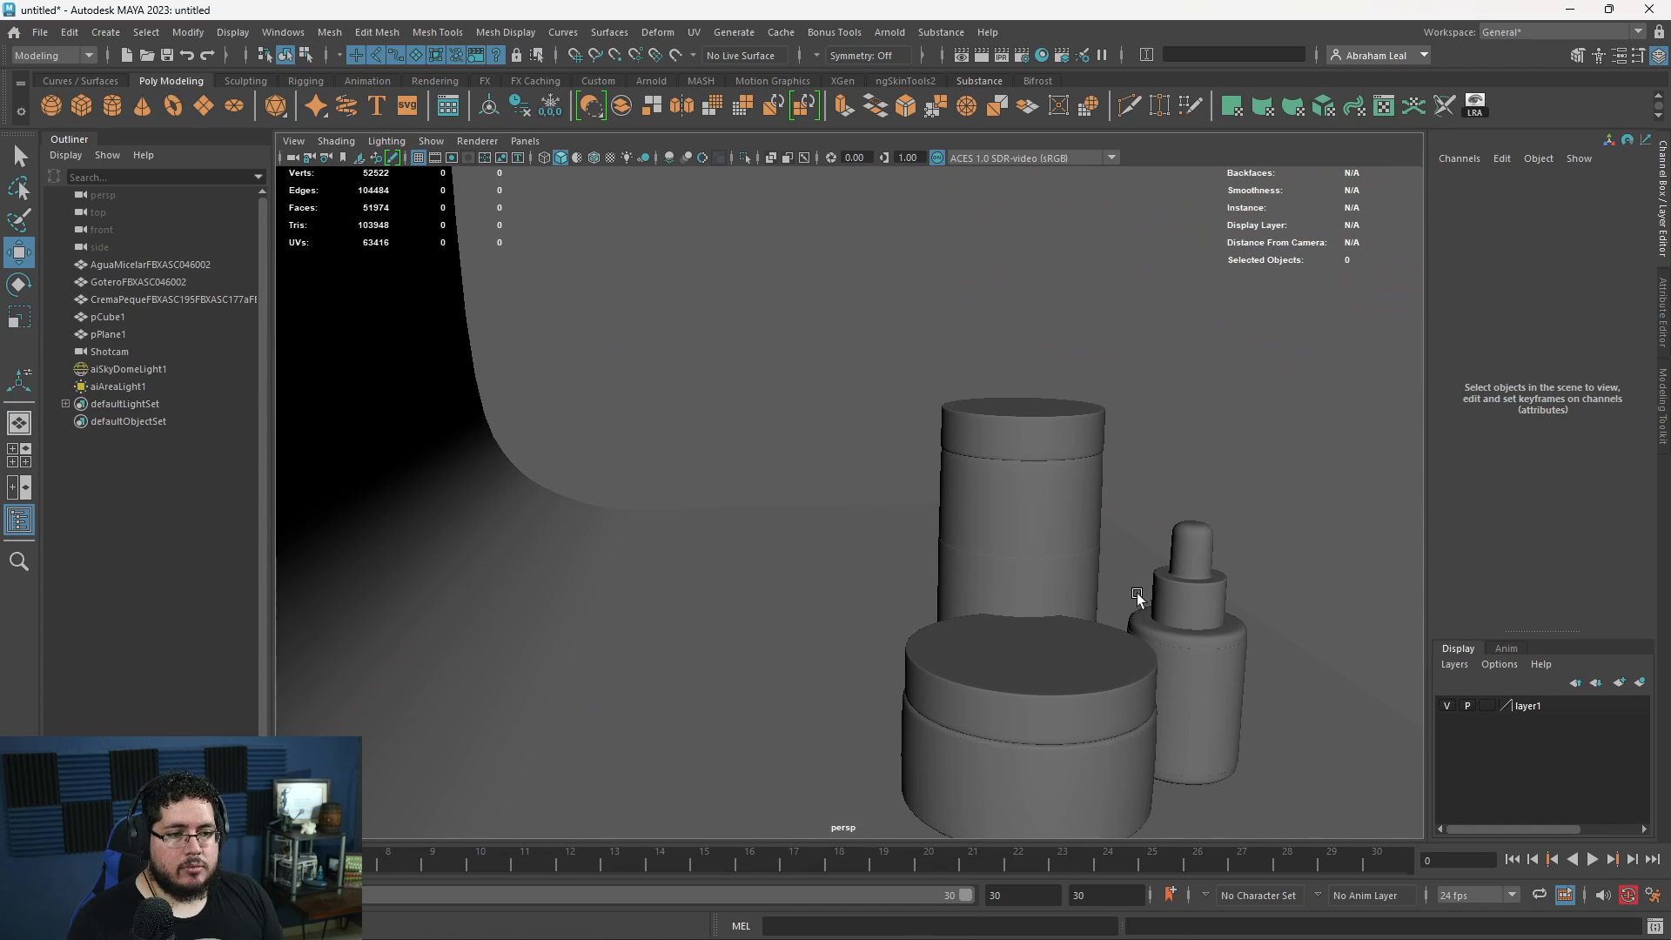
{"action": "left_click", "coordinate": [941, 32]}
{"action": "mouse_move", "coordinate": [890, 32]}
{"action": "mouse_move", "coordinate": [944, 122]}
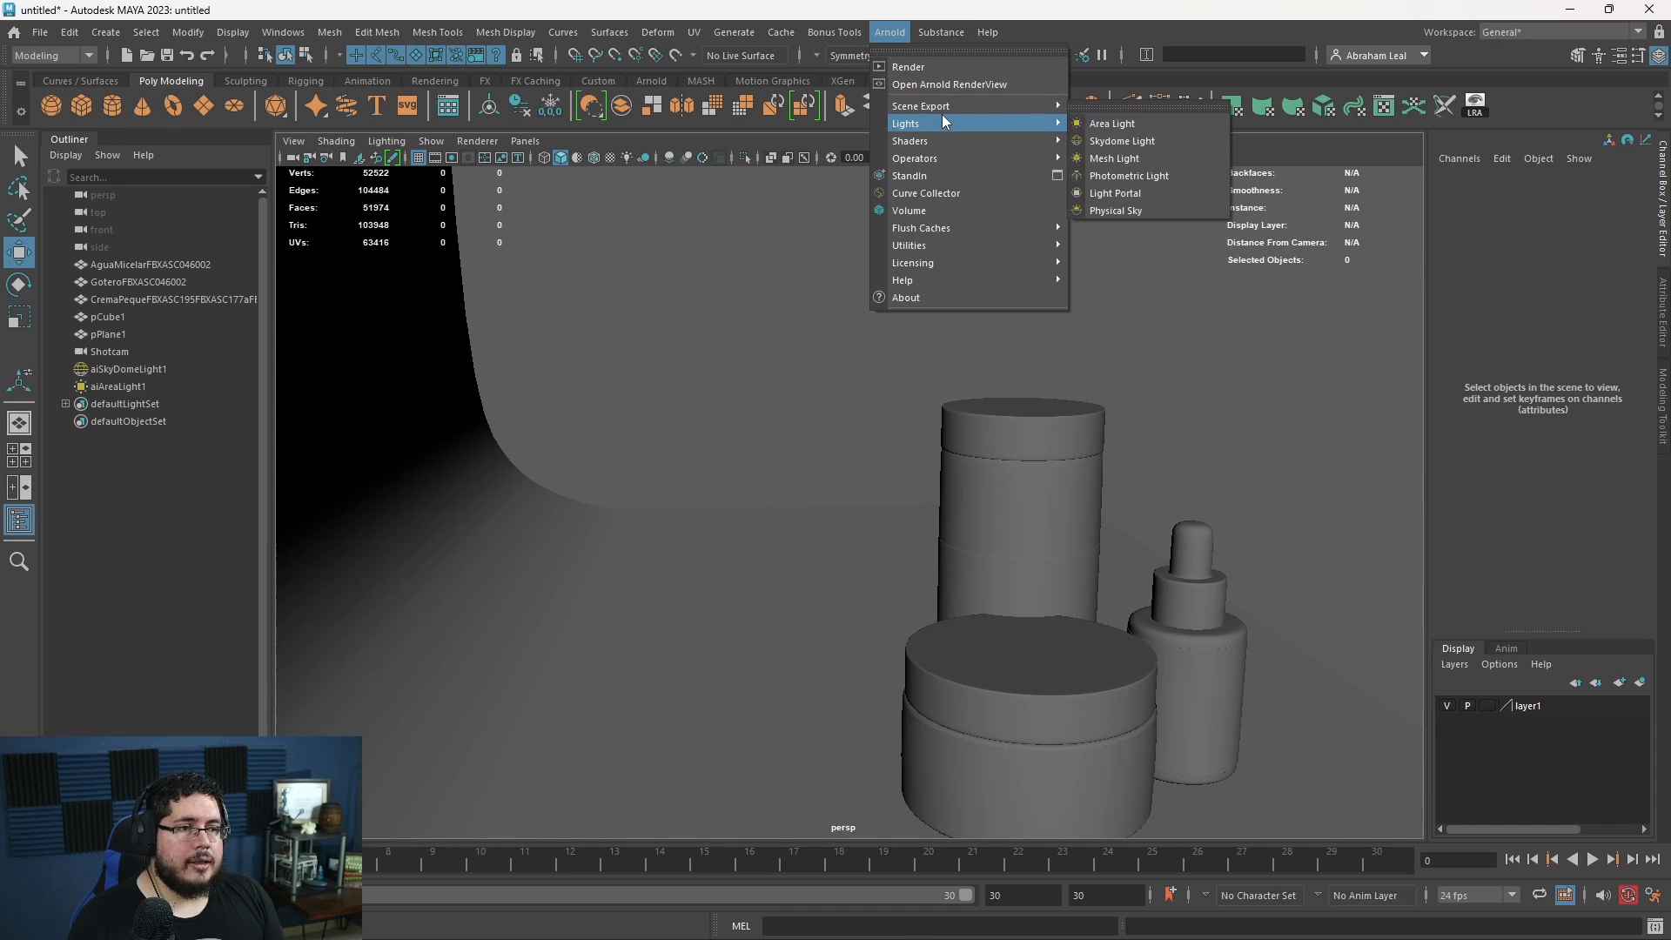
{"action": "left_click", "coordinate": [1143, 128]}
{"action": "left_click_drag", "start_coordinate": [1085, 796], "coordinate": [910, 816]}
{"action": "key", "text": "r"}
{"action": "key", "text": "w"}
{"action": "middle_click_drag", "start_coordinate": [720, 701], "coordinate": [776, 657], "text": "alt"}
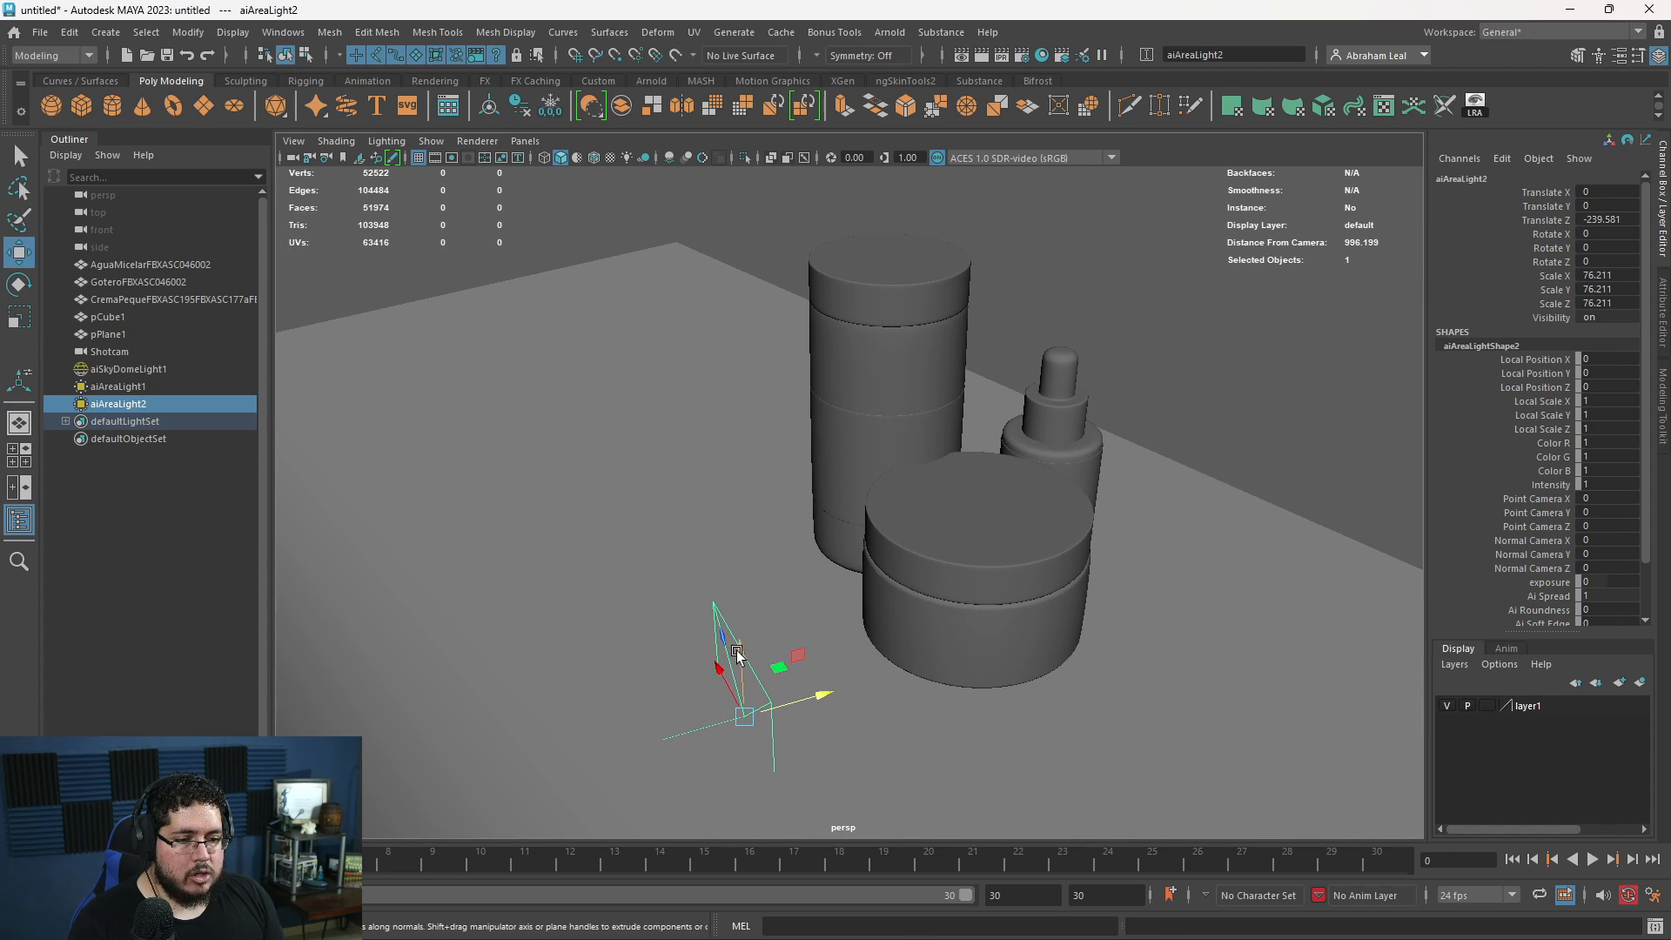
- Raise and tilt the second area light toward the containers at about 119, 66, -183, rotated about 25, 22, -3, and scale it to about 59
{"action": "left_click_drag", "start_coordinate": [736, 651], "coordinate": [699, 559]}
{"action": "left_click_drag", "start_coordinate": [923, 566], "coordinate": [841, 525], "text": "alt"}
{"action": "right_click_drag", "start_coordinate": [840, 525], "coordinate": [661, 470], "text": "alt"}
{"action": "left_click_drag", "start_coordinate": [839, 506], "coordinate": [978, 674], "text": "alt"}
{"action": "key", "text": "e"}
{"action": "left_click_drag", "start_coordinate": [970, 657], "coordinate": [1115, 660], "text": "alt"}
{"action": "key", "text": "w"}
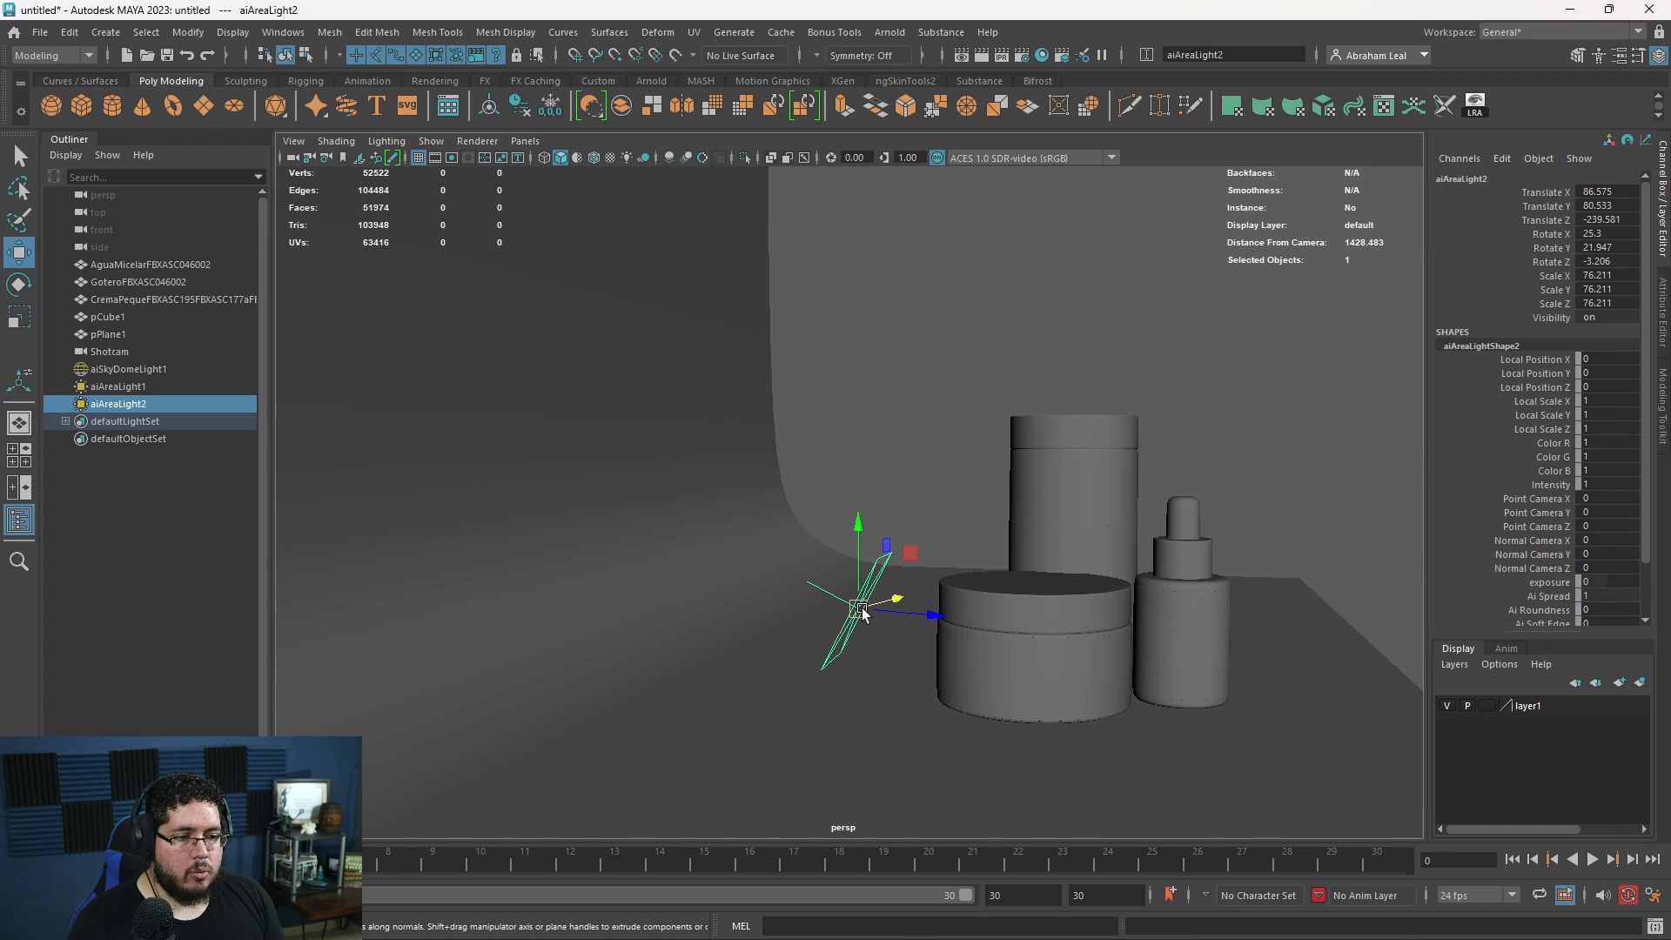
{"action": "mouse_move", "coordinate": [862, 608]}
{"action": "left_mouse_down"}
{"action": "mouse_move", "coordinate": [913, 619]}
{"action": "mouse_move", "coordinate": [856, 614]}
{"action": "left_mouse_up"}
{"action": "key", "text": "r"}
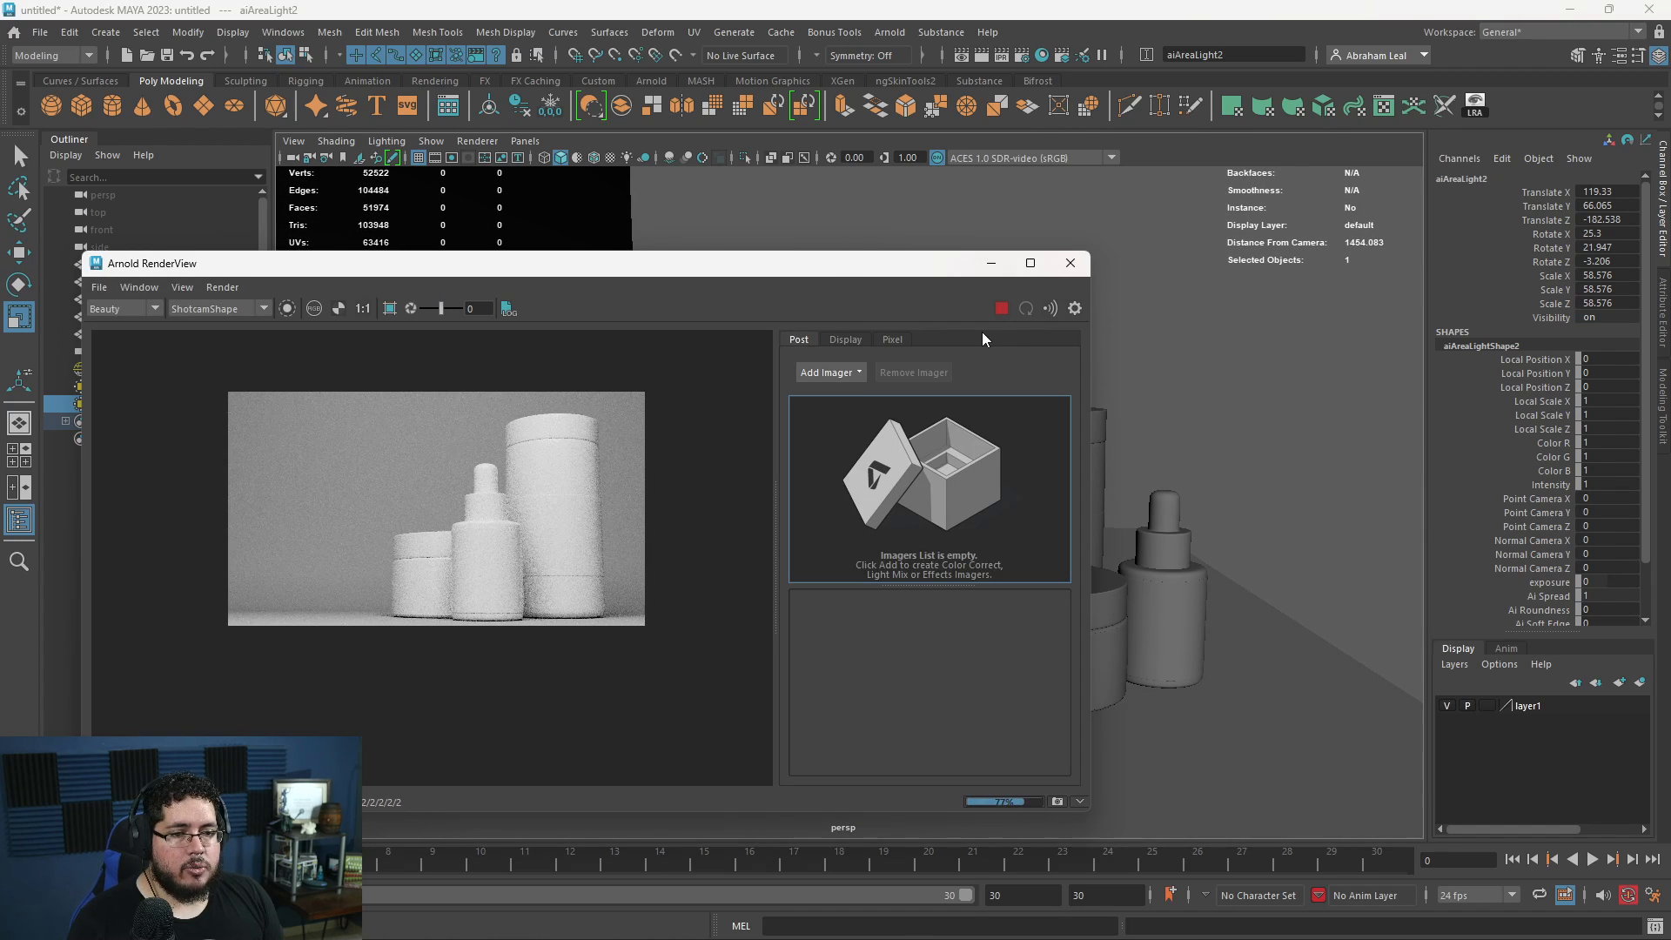
- Render the Shotcam view to check the second area light's effect, stop the render, and shift the render window
{"action": "key", "text": "alt+Tab"}
{"action": "key", "text": "alt+Tab"}
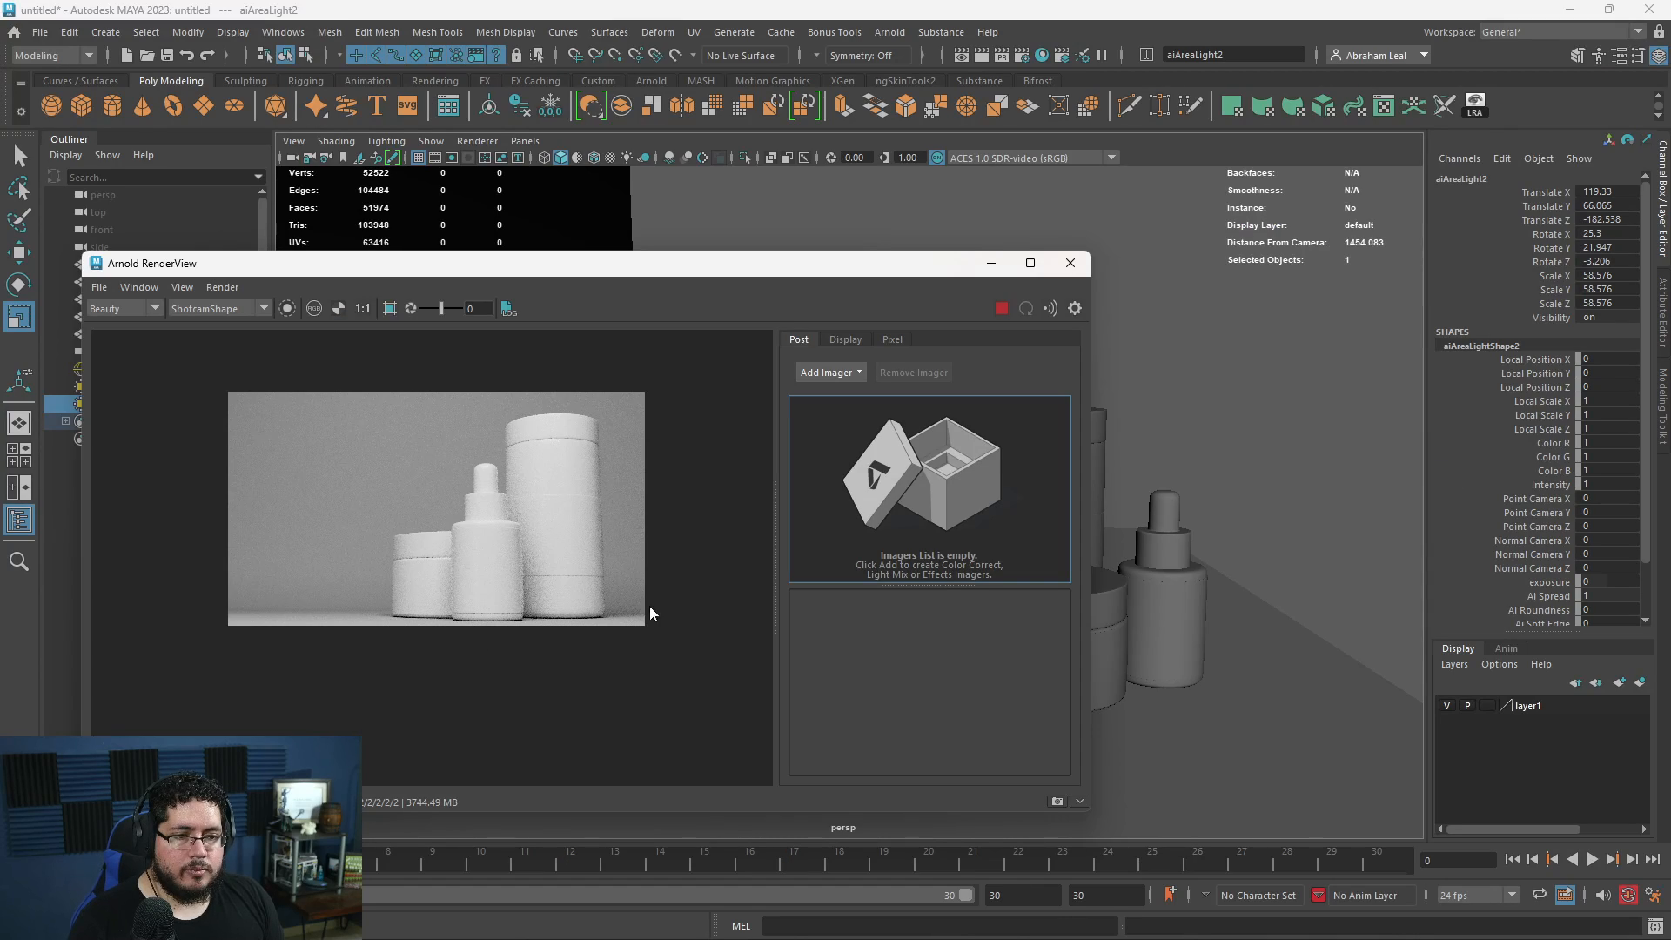
{"action": "left_click", "coordinate": [1006, 307]}
{"action": "left_click_drag", "start_coordinate": [905, 273], "coordinate": [875, 205]}
- Open the second area light's attributes beside the render window and set its Exposure to 20
{"action": "left_click", "coordinate": [1354, 290]}
{"action": "key", "text": "ctrl+a"}
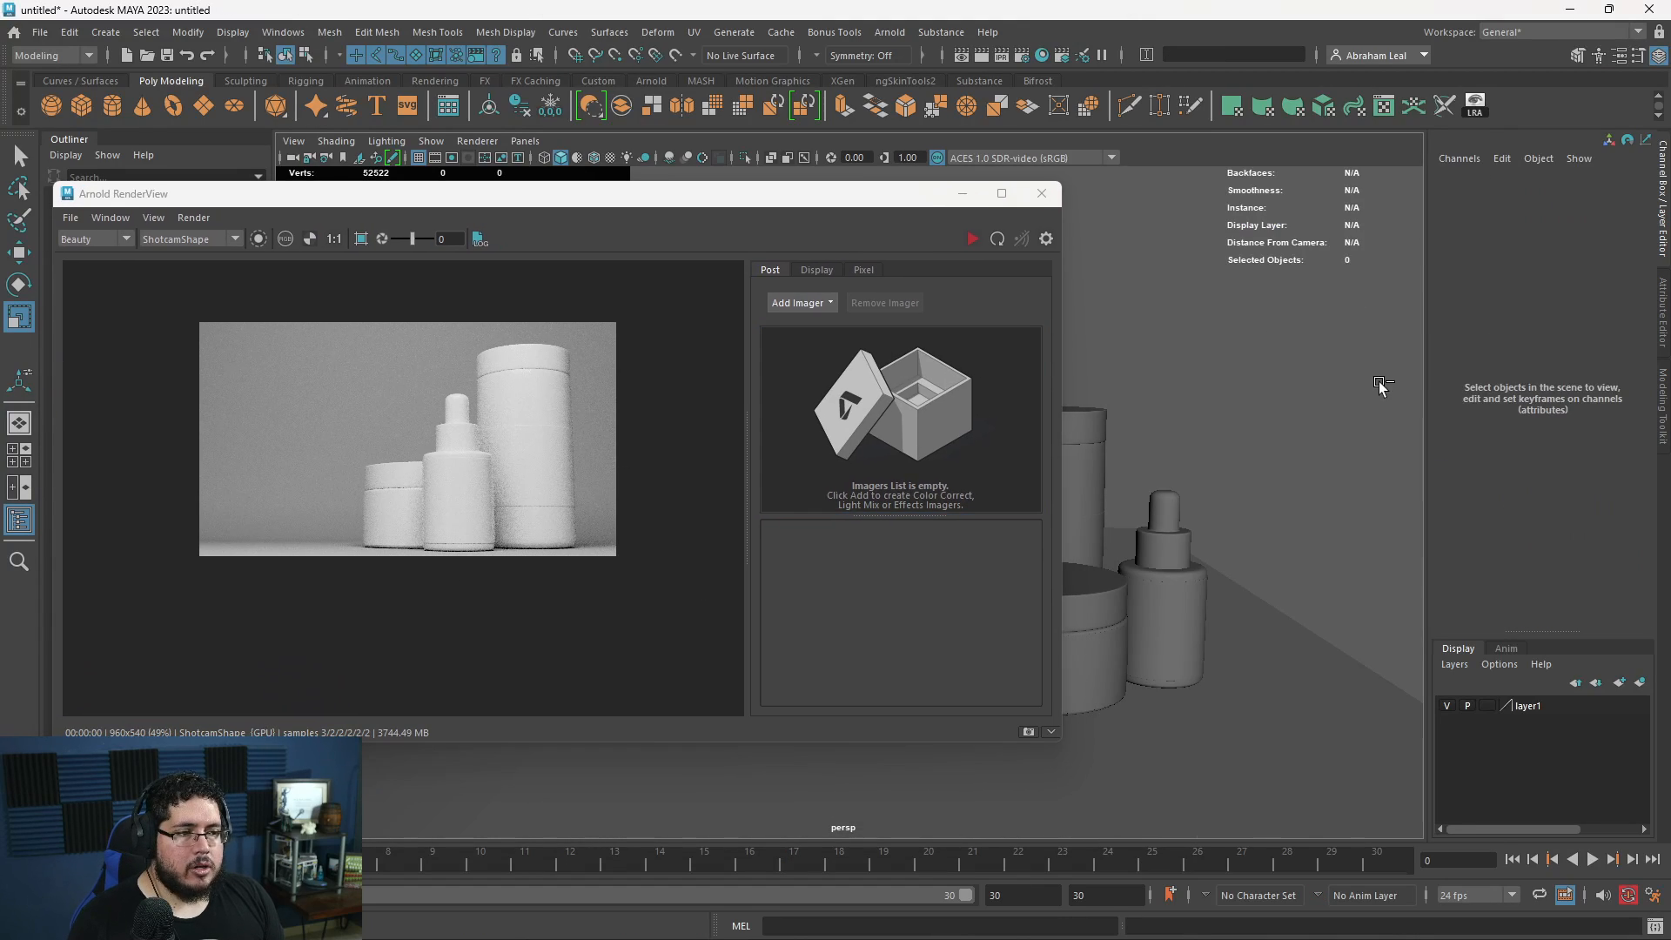
{"action": "left_click_drag", "start_coordinate": [755, 198], "coordinate": [724, 233]}
{"action": "left_click", "coordinate": [783, 594]}
{"action": "left_click", "coordinate": [781, 565]}
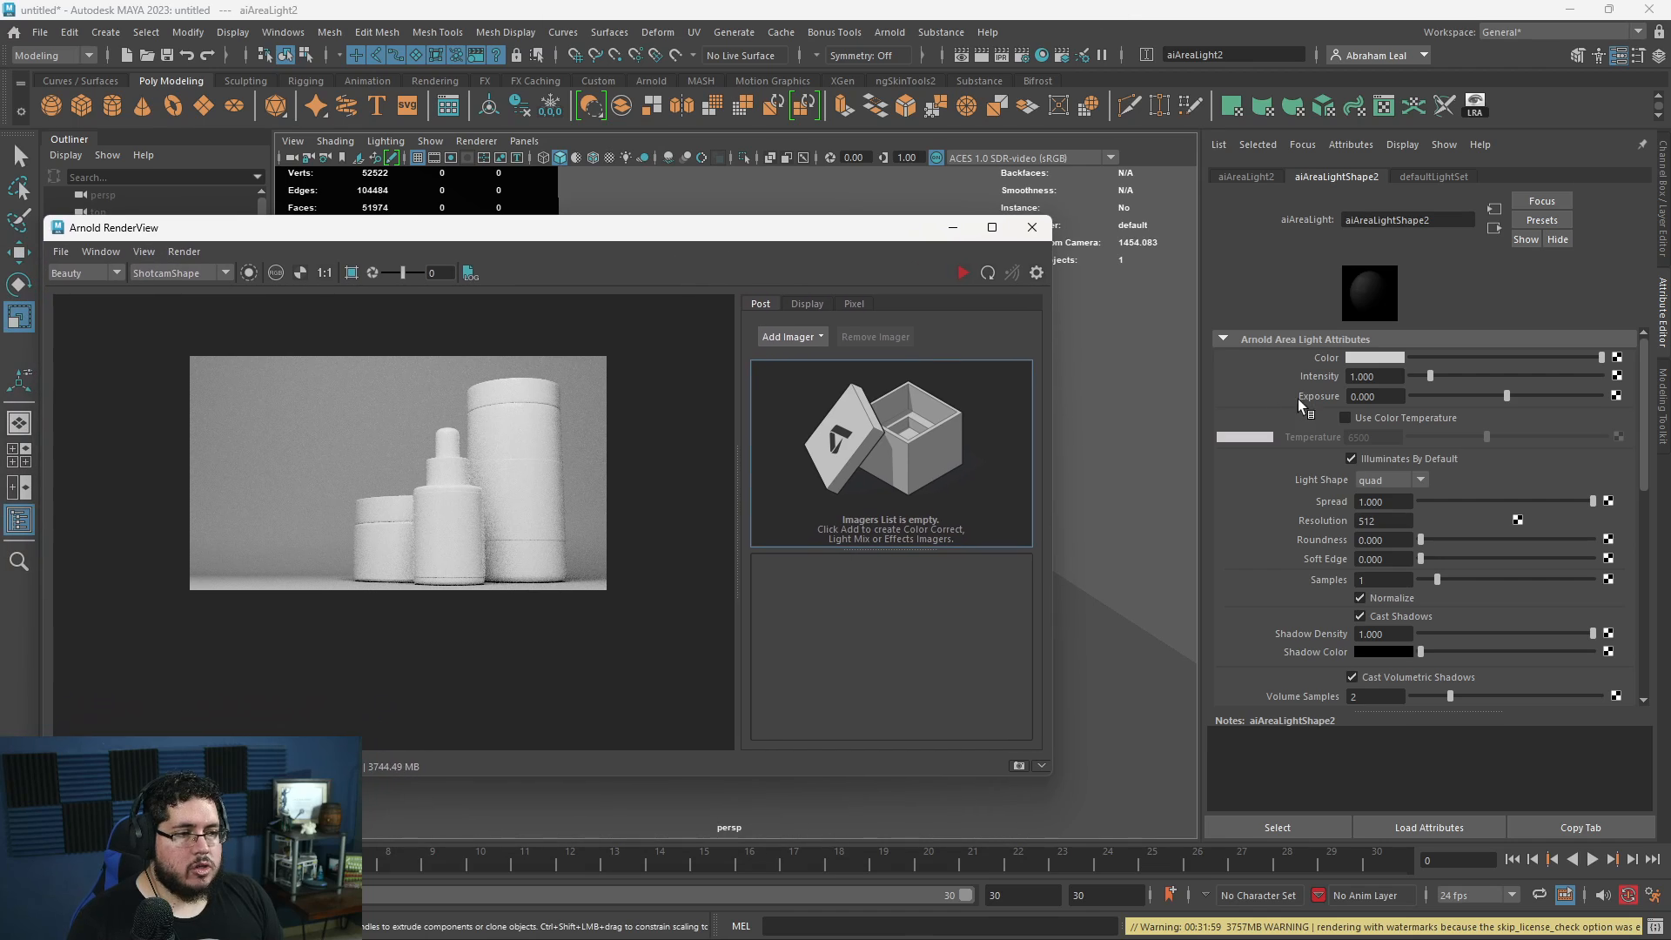
{"action": "left_click", "coordinate": [1384, 396]}
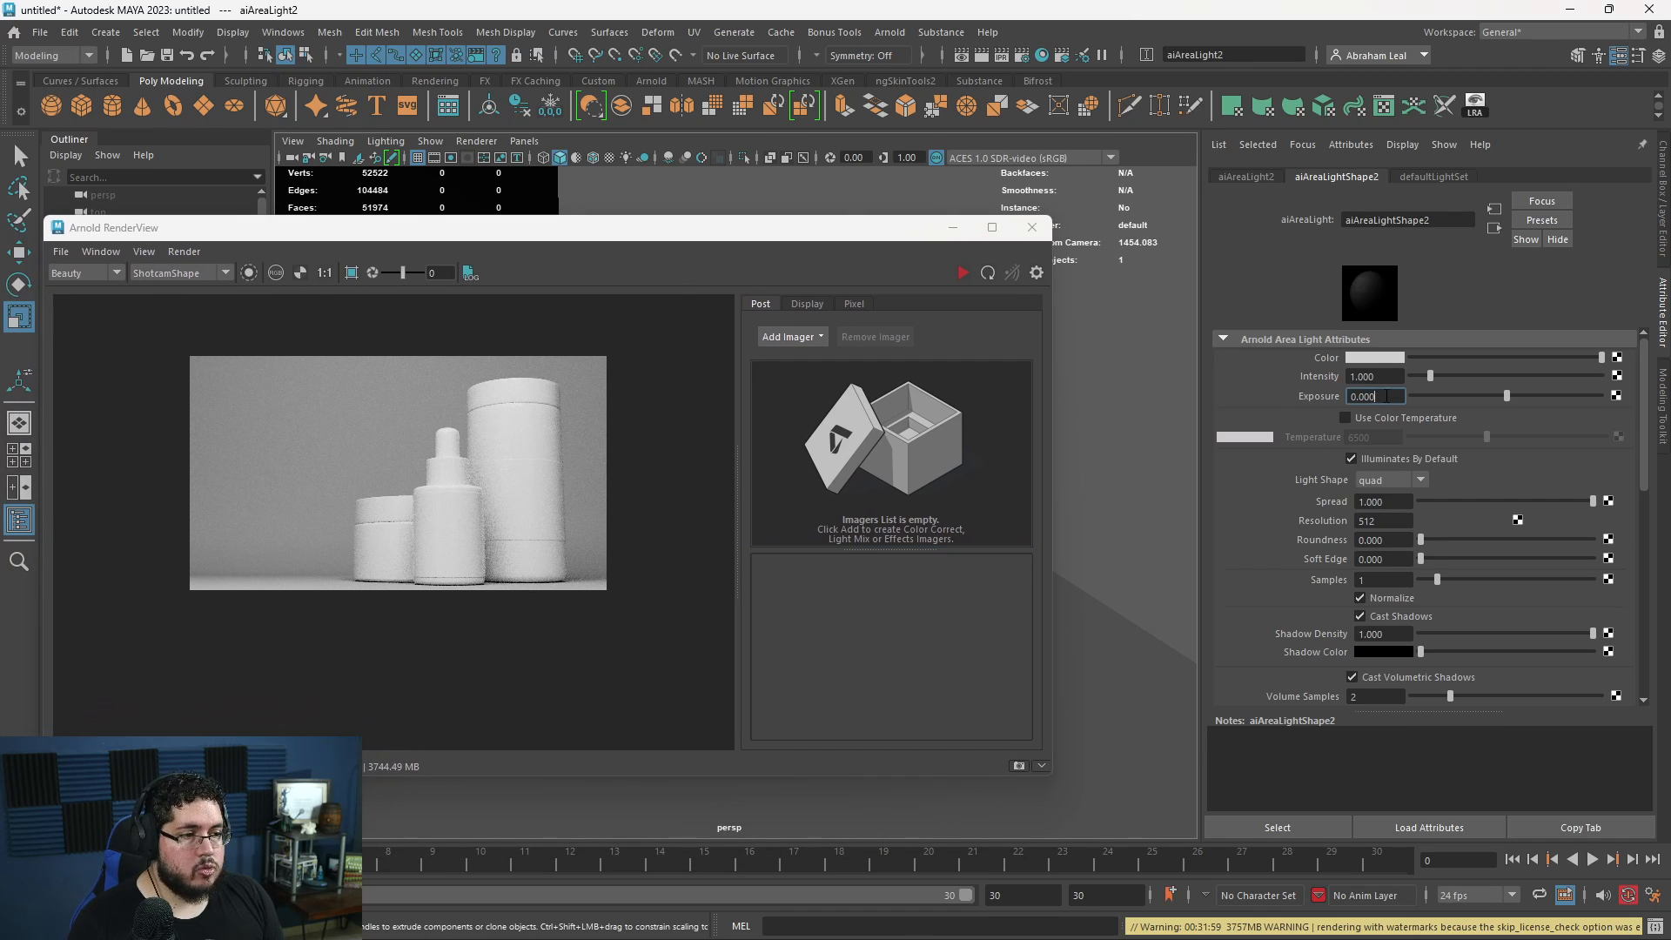
{"action": "type", "text": "20"}
{"action": "key", "text": "Return"}
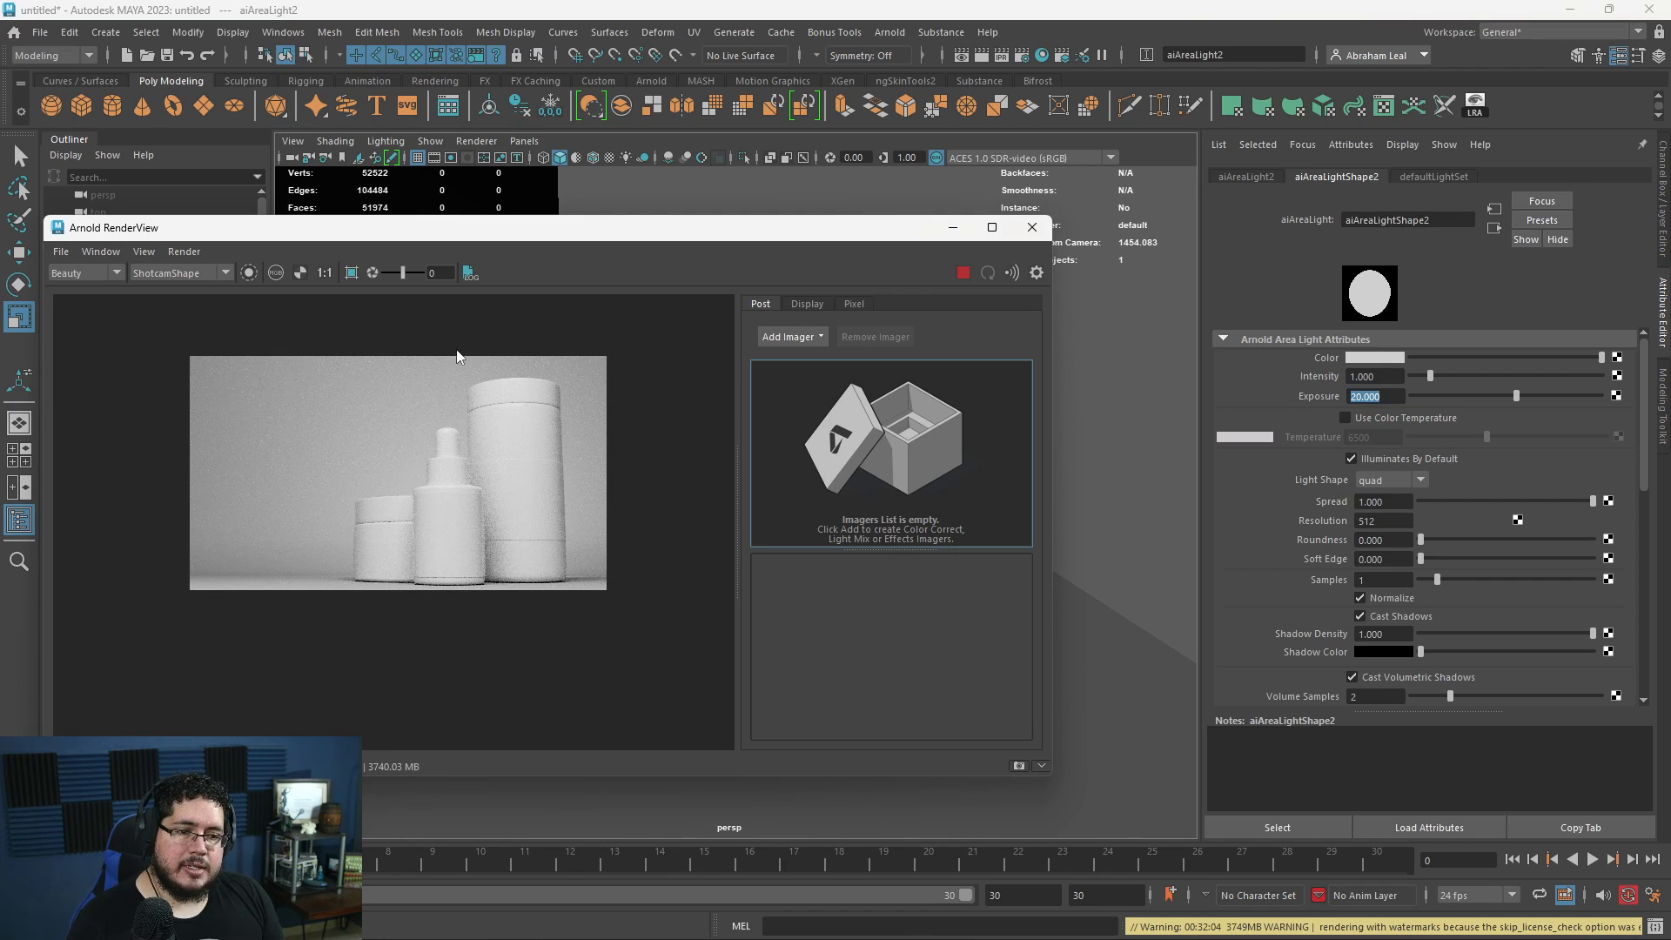
- Raise the second area light's Exposure to 21 and inspect the containers' edges in the Shotcam render before stopping it
{"action": "left_click", "coordinate": [1383, 395]}
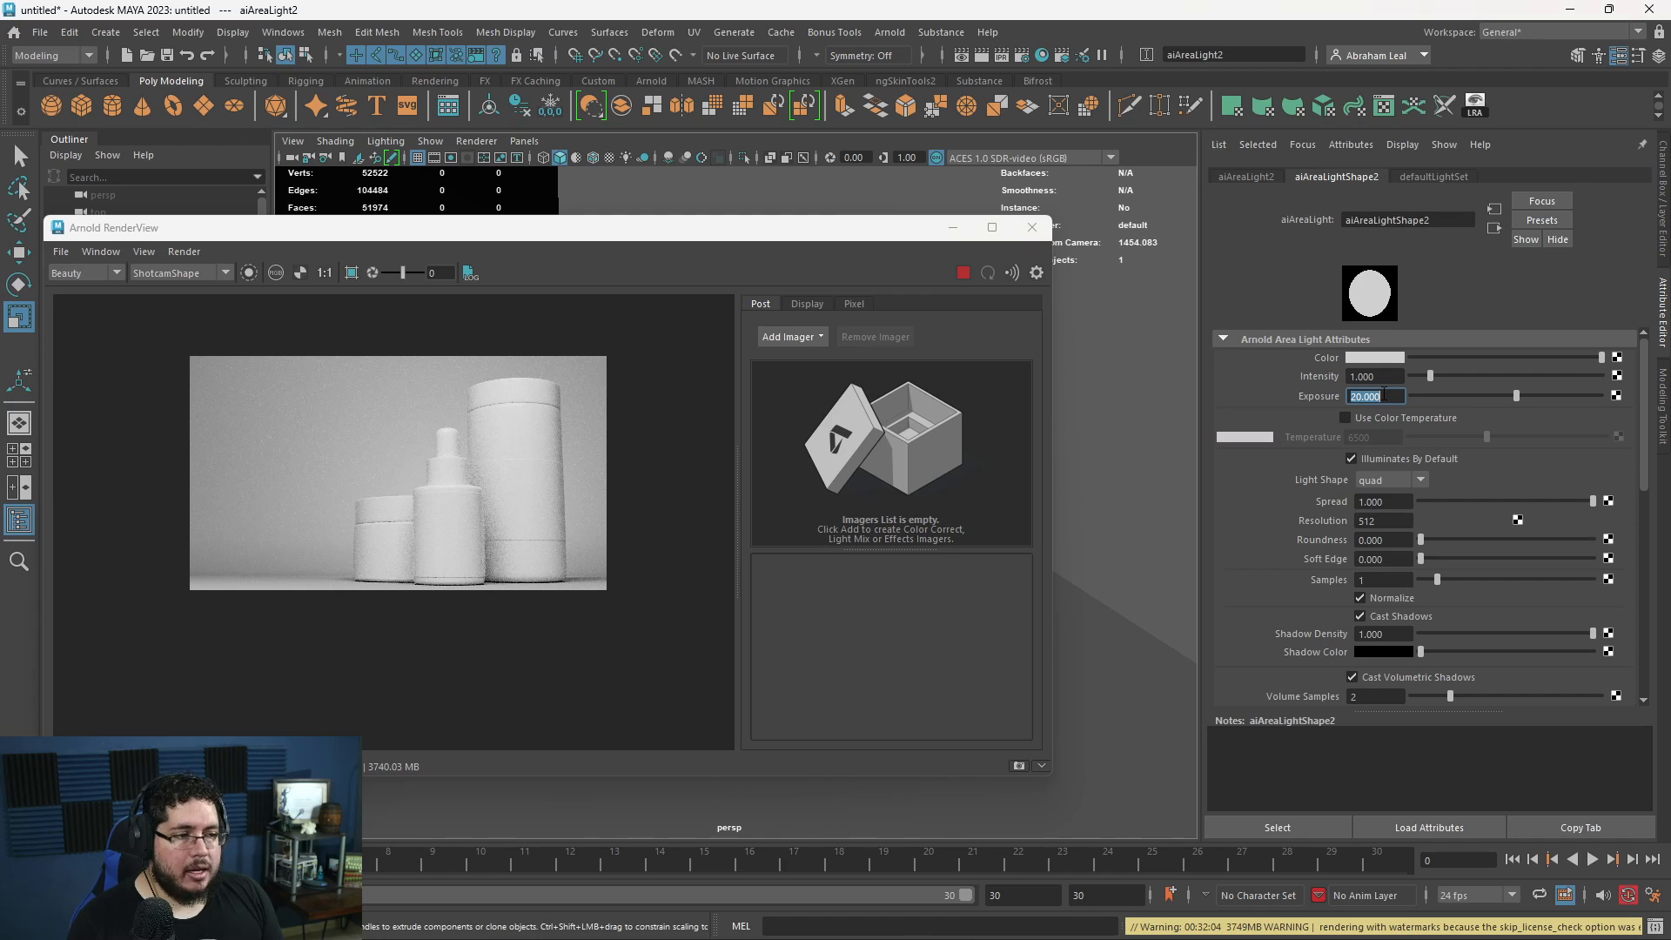
{"action": "key", "text": "Return"}
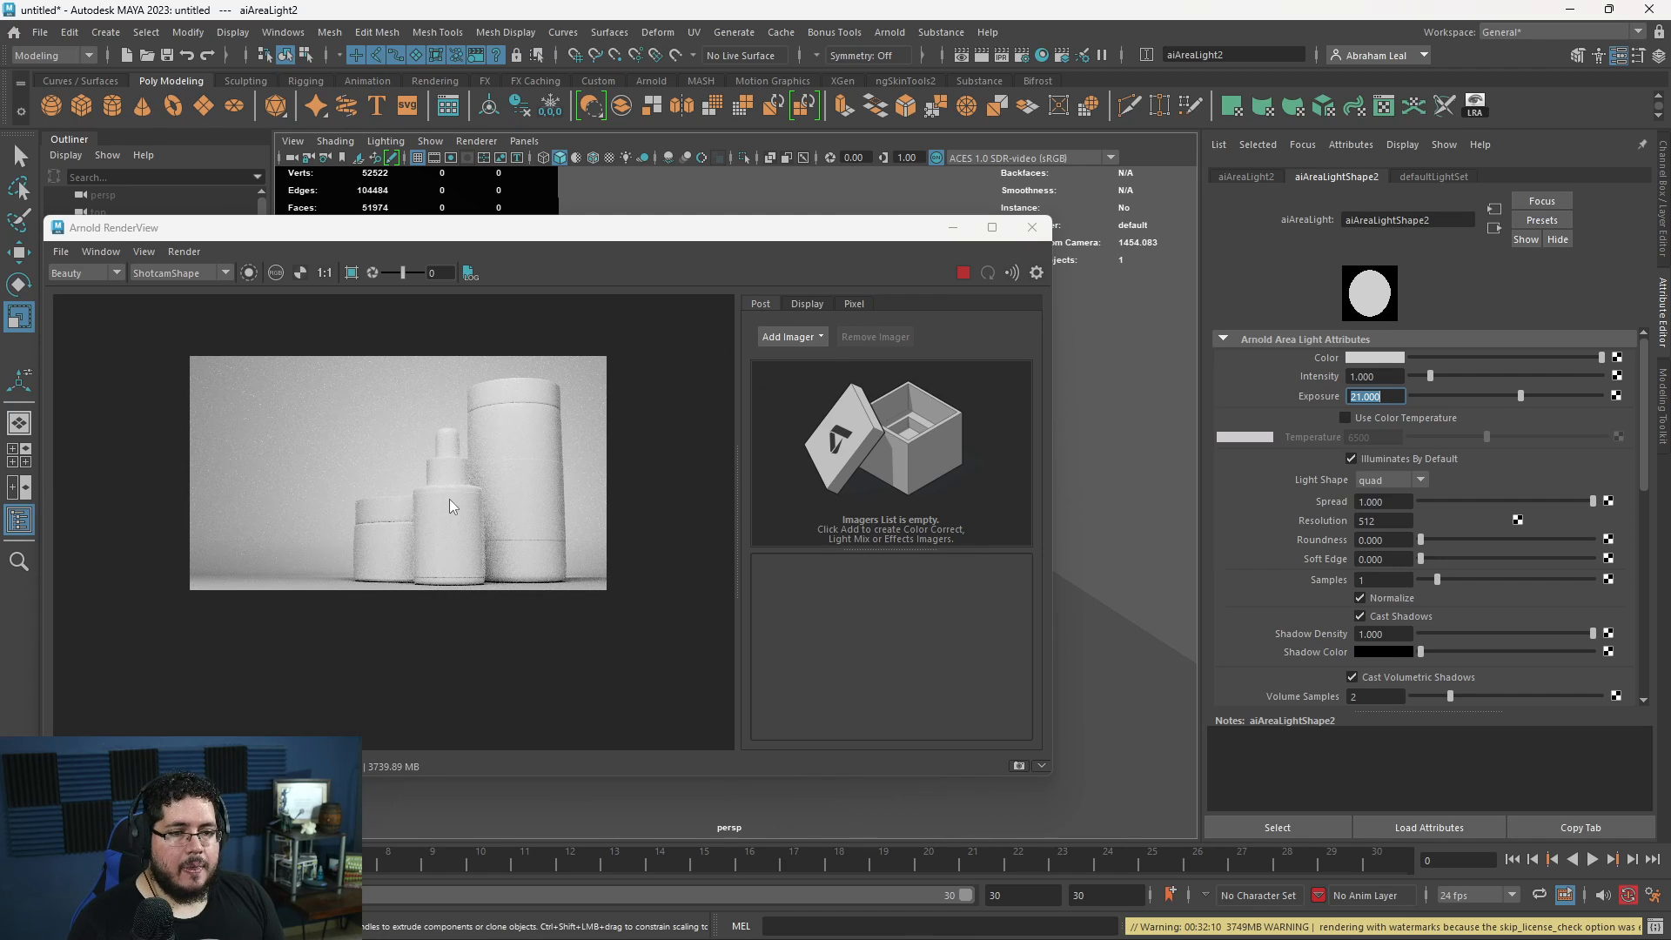
{"action": "scroll", "coordinate": [383, 531], "scroll_direction": "up", "scroll_amount": 3}
{"action": "scroll", "coordinate": [458, 424], "scroll_direction": "up", "scroll_amount": 5}
{"action": "middle_click_drag", "start_coordinate": [458, 424], "coordinate": [359, 535]}
{"action": "scroll", "coordinate": [359, 535], "scroll_direction": "down", "scroll_amount": 3}
{"action": "scroll", "coordinate": [399, 520], "scroll_direction": "down", "scroll_amount": 4}
{"action": "scroll", "coordinate": [395, 482], "scroll_direction": "down", "scroll_amount": 3}
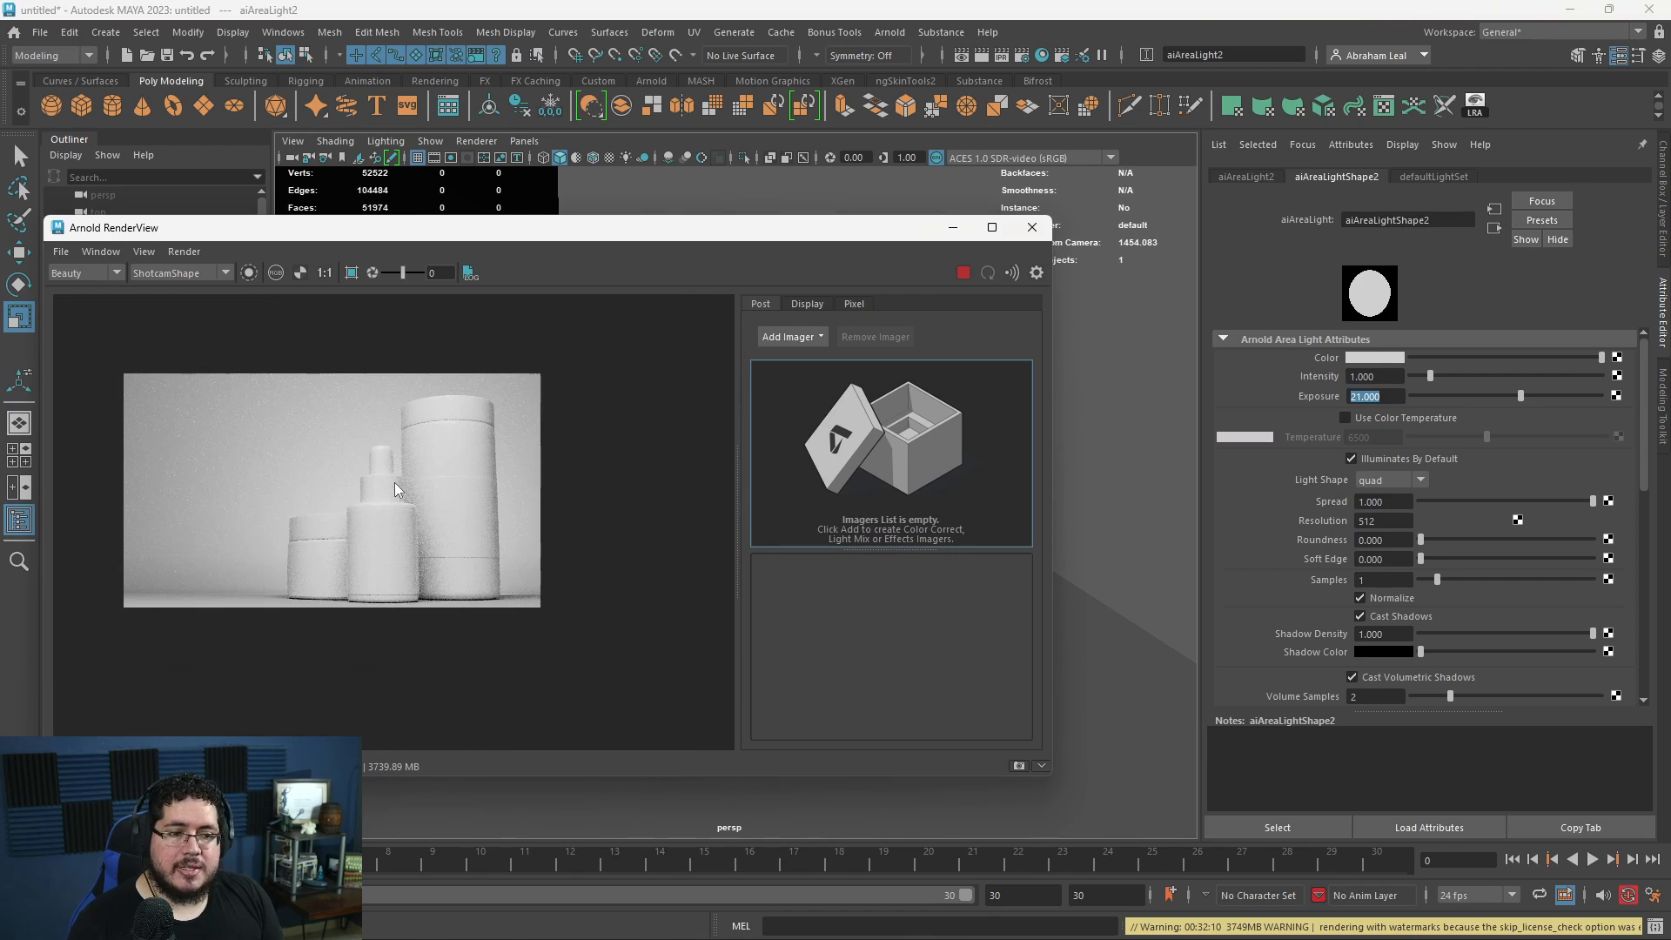
{"action": "scroll", "coordinate": [362, 546], "scroll_direction": "up", "scroll_amount": 3}
{"action": "scroll", "coordinate": [363, 546], "scroll_direction": "down", "scroll_amount": 1}
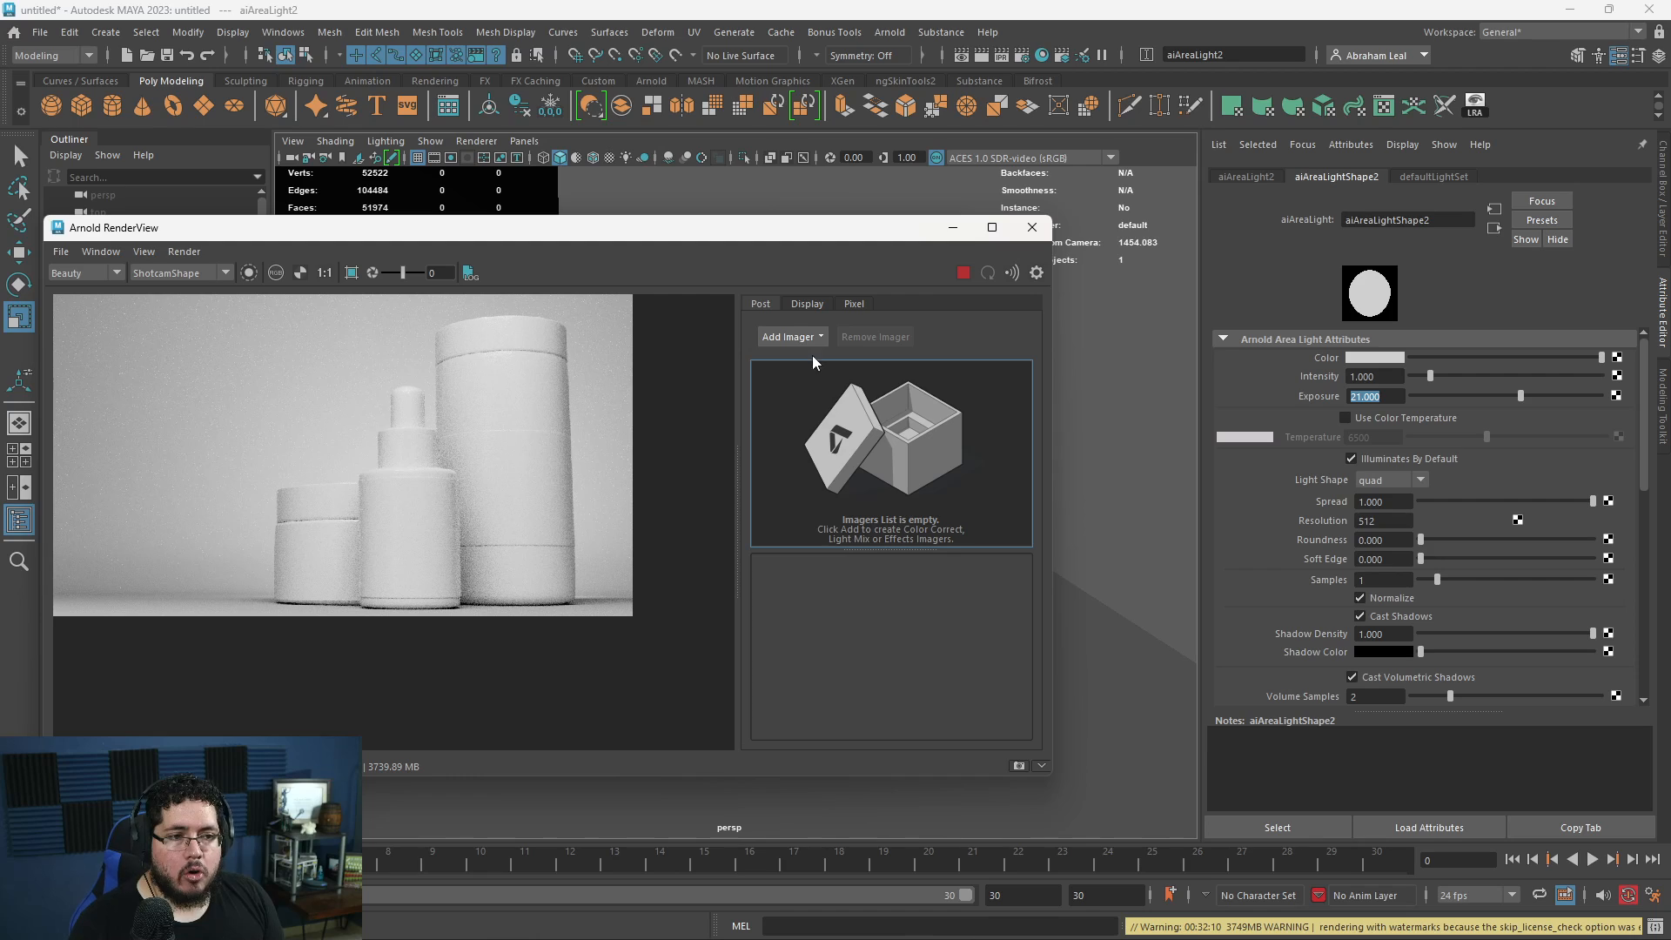
{"action": "left_click", "coordinate": [959, 274]}
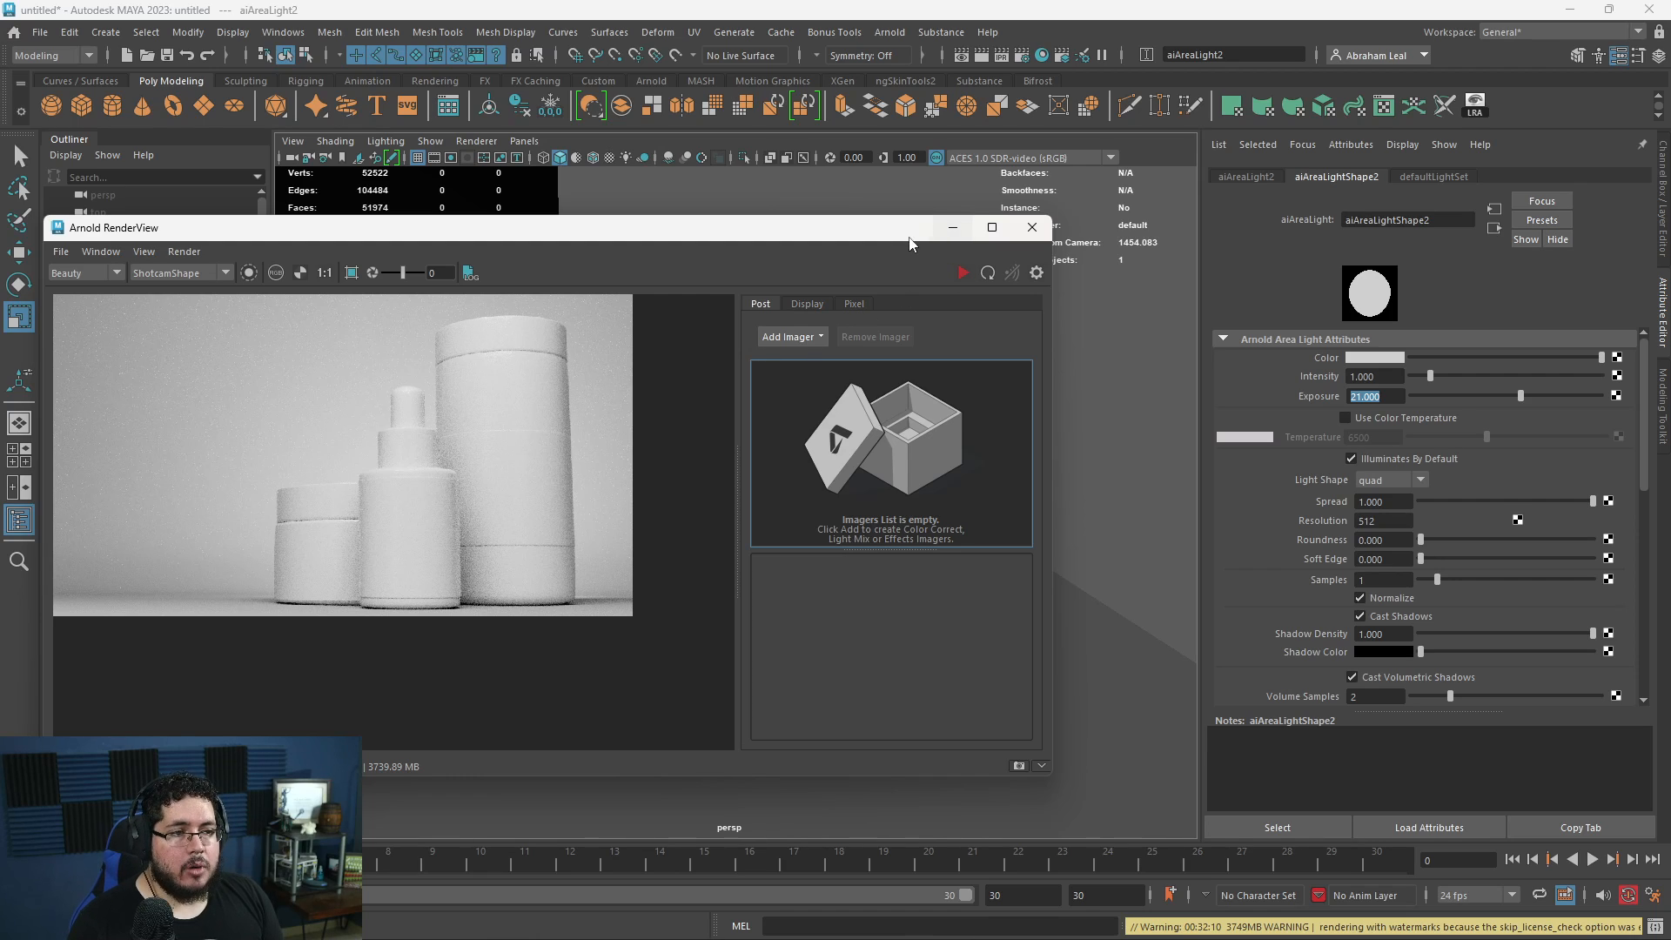
- Shift the second area light slightly, re-render the Shotcam view to check the lighting, and put the render window away
{"action": "left_click_drag", "start_coordinate": [910, 233], "coordinate": [491, 261]}
{"action": "key", "text": "w"}
{"action": "left_click_drag", "start_coordinate": [769, 544], "coordinate": [725, 541]}
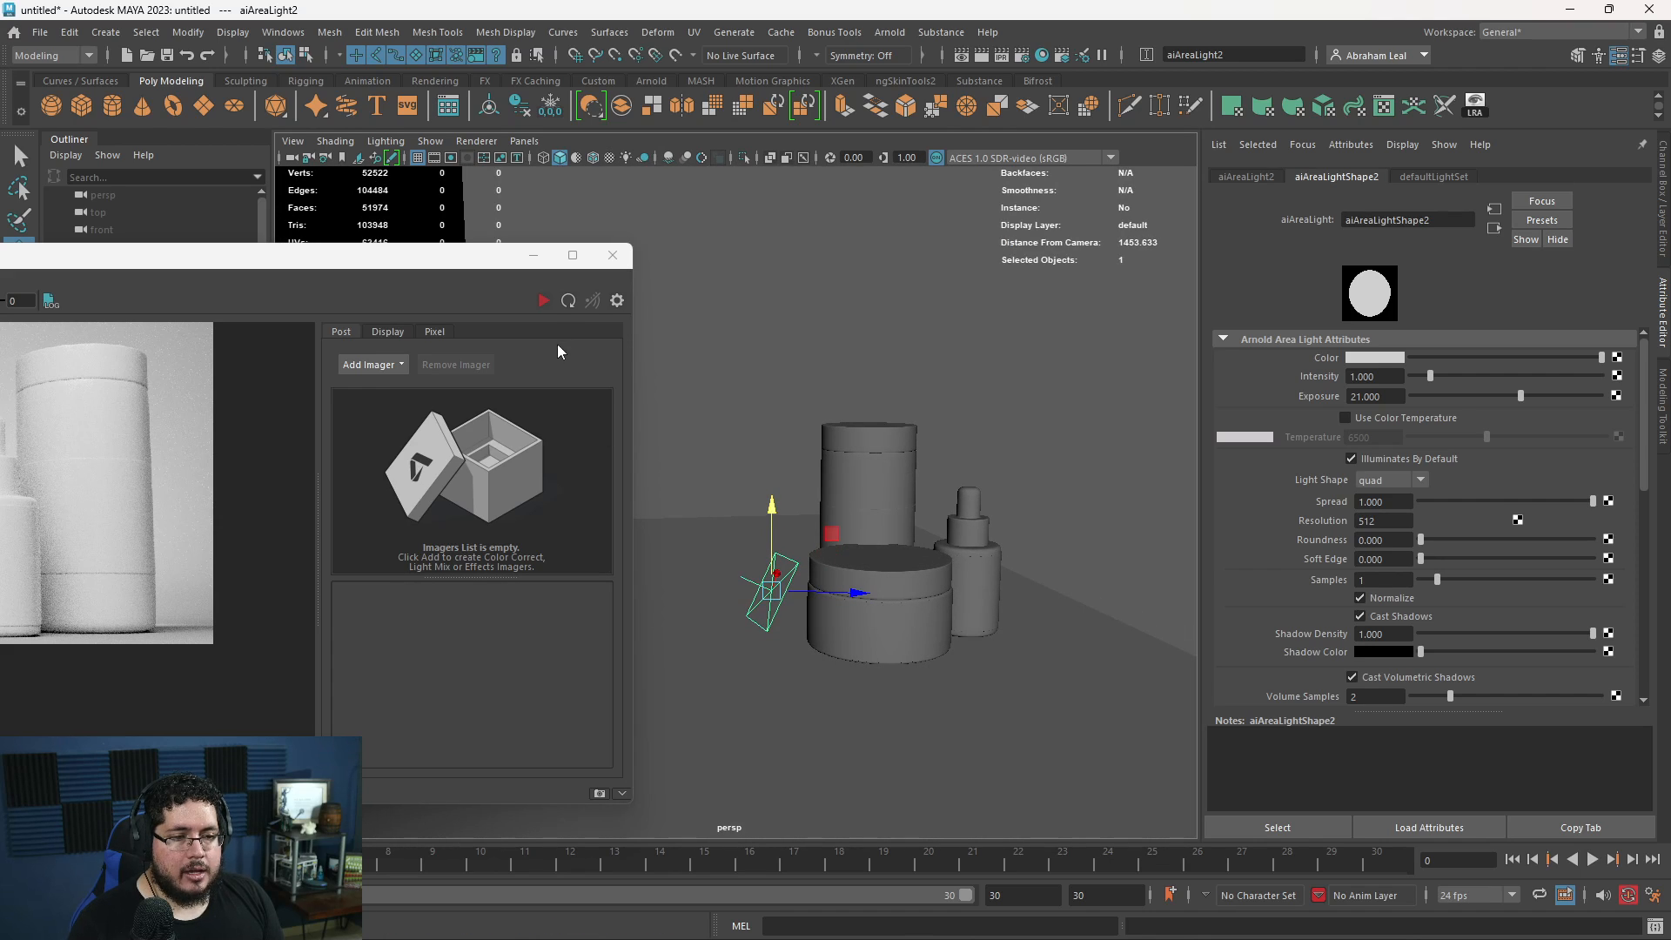
{"action": "left_click", "coordinate": [543, 301]}
{"action": "left_click_drag", "start_coordinate": [522, 255], "coordinate": [957, 252]}
{"action": "scroll", "coordinate": [477, 456], "scroll_direction": "down", "scroll_amount": 1}
{"action": "middle_click_drag", "start_coordinate": [476, 456], "coordinate": [569, 484]}
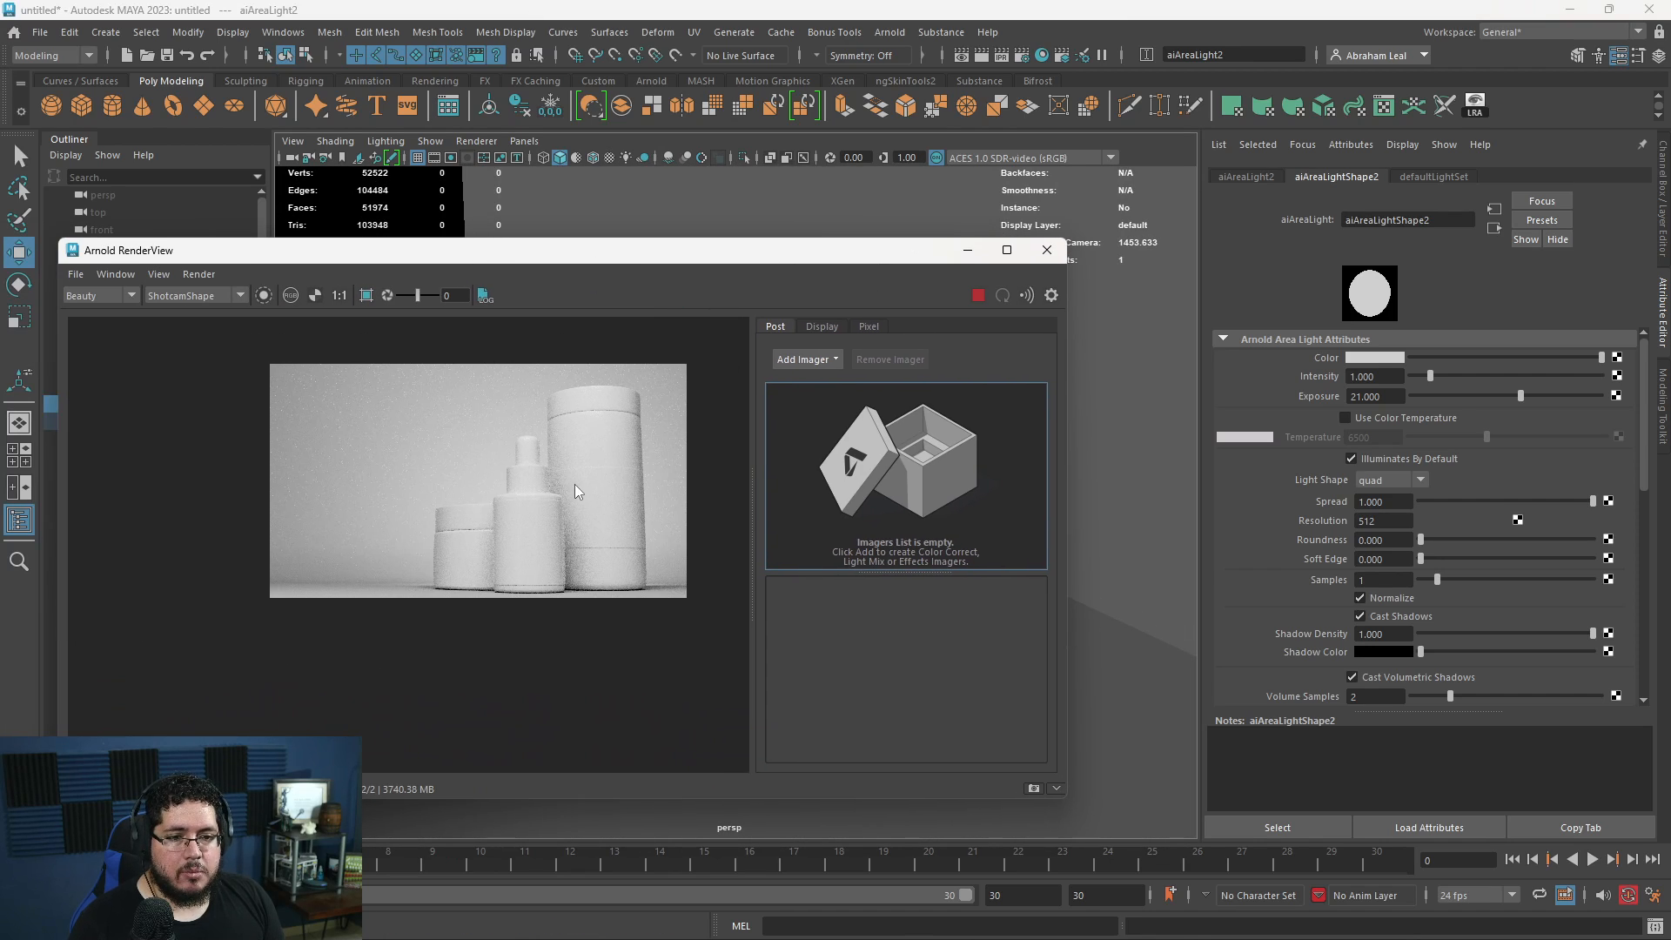
{"action": "scroll", "coordinate": [548, 473], "scroll_direction": "up", "scroll_amount": 1}
{"action": "scroll", "coordinate": [548, 474], "scroll_direction": "down", "scroll_amount": 1}
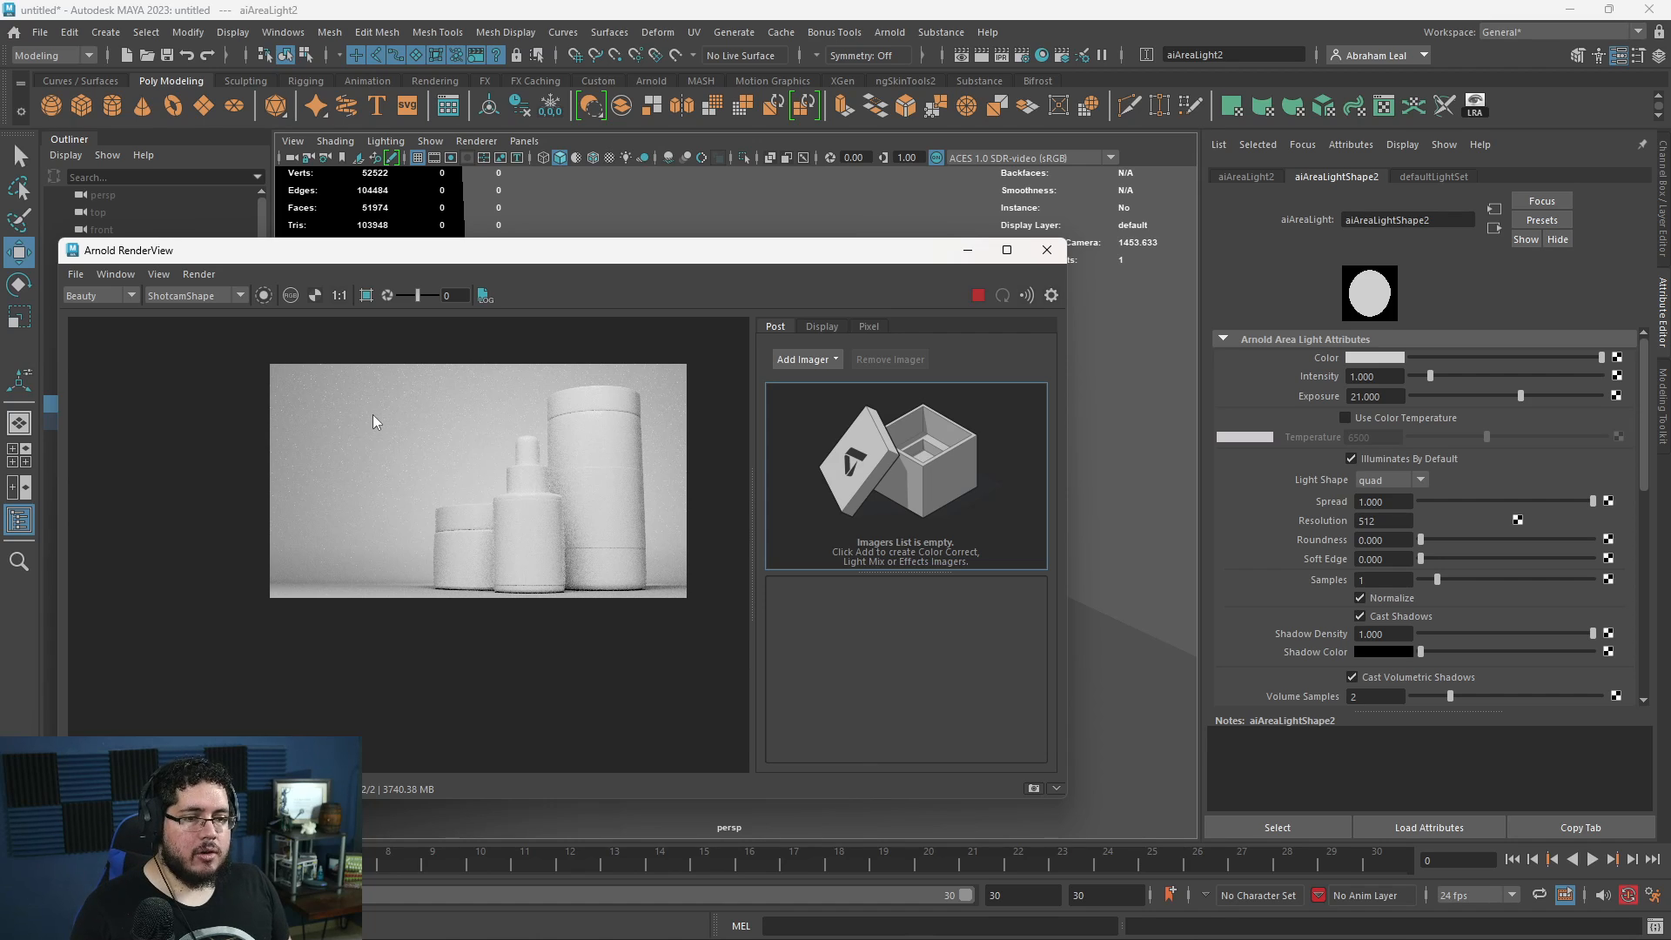
{"action": "left_click", "coordinate": [978, 297]}
{"action": "left_click", "coordinate": [968, 253]}
- Deselect the light, reframe the containers in perspective, and open File Explorer, moving its window off the Maya screen
{"action": "left_click", "coordinate": [1043, 465]}
{"action": "left_click_drag", "start_coordinate": [1044, 466], "coordinate": [812, 458], "text": "alt"}
{"action": "right_click_drag", "start_coordinate": [813, 458], "coordinate": [738, 492], "text": "alt"}
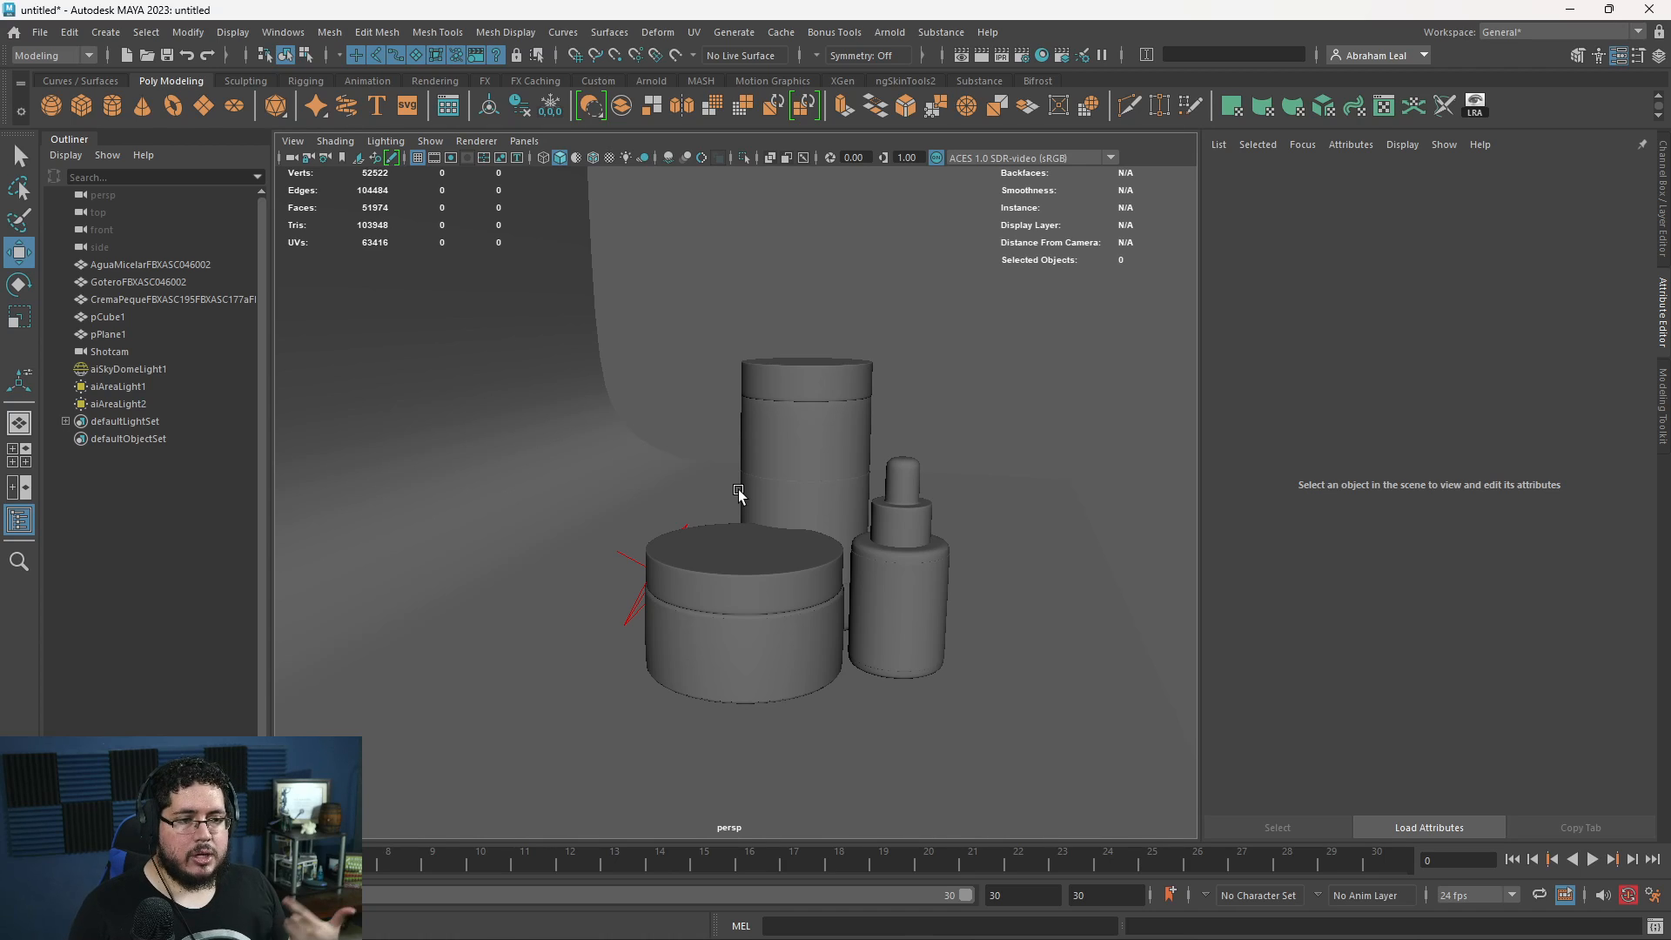
{"action": "left_click", "coordinate": [721, 920]}
{"action": "left_click", "coordinate": [758, 923]}
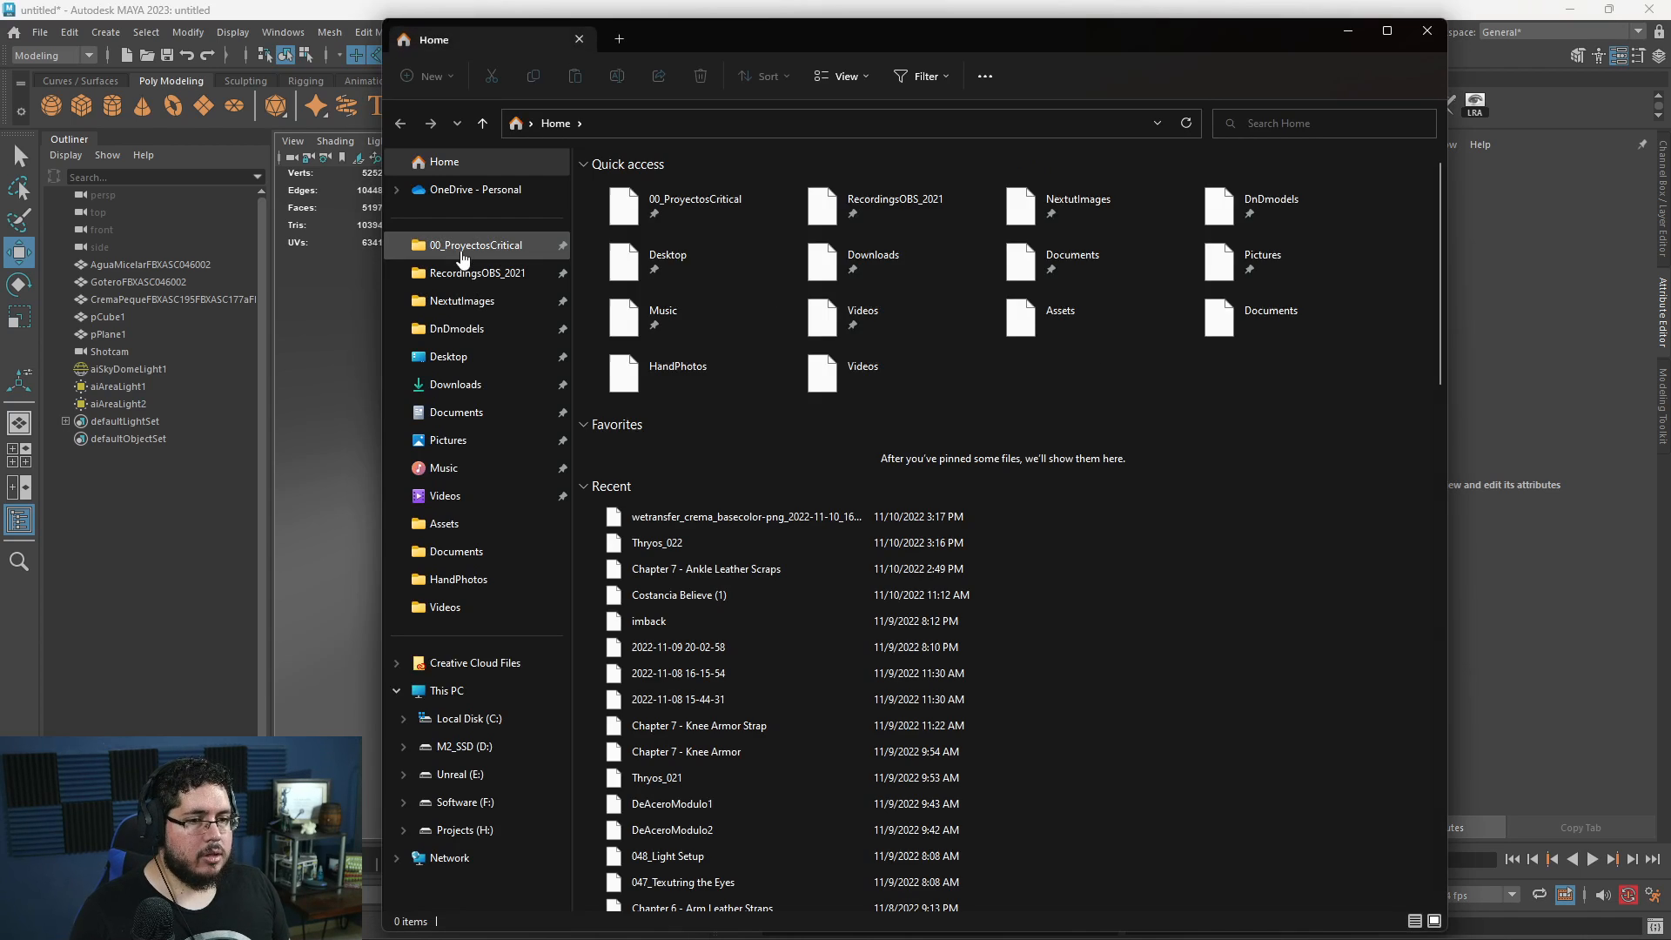
{"action": "left_click_drag", "start_coordinate": [667, 36], "coordinate": [1670, 261]}
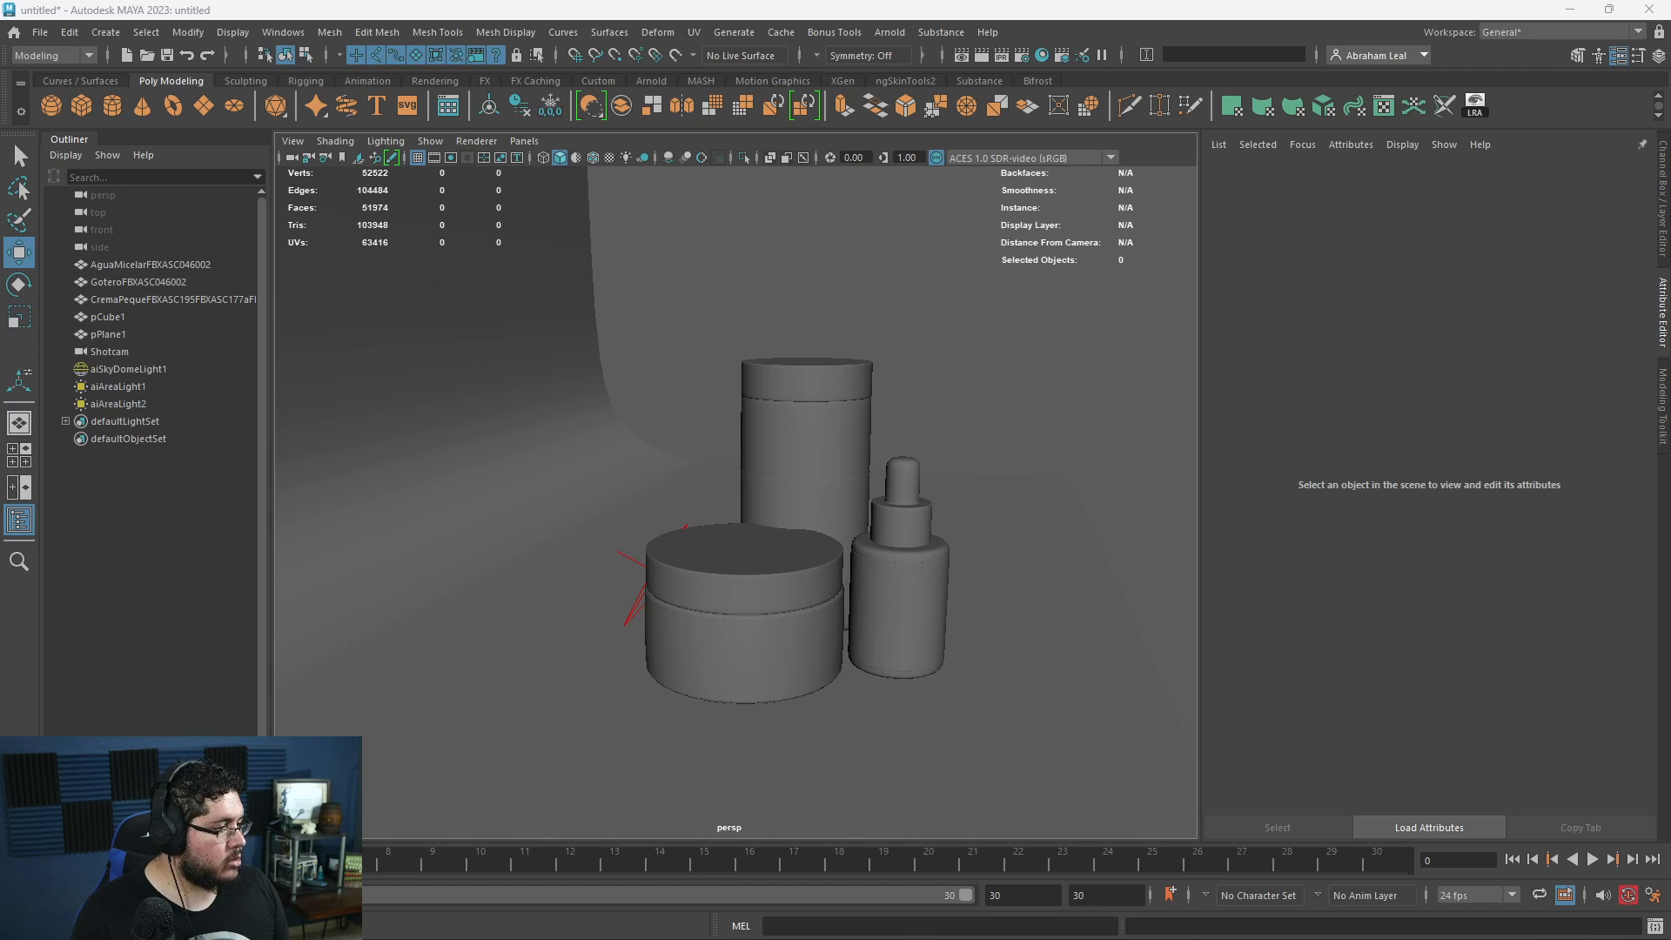
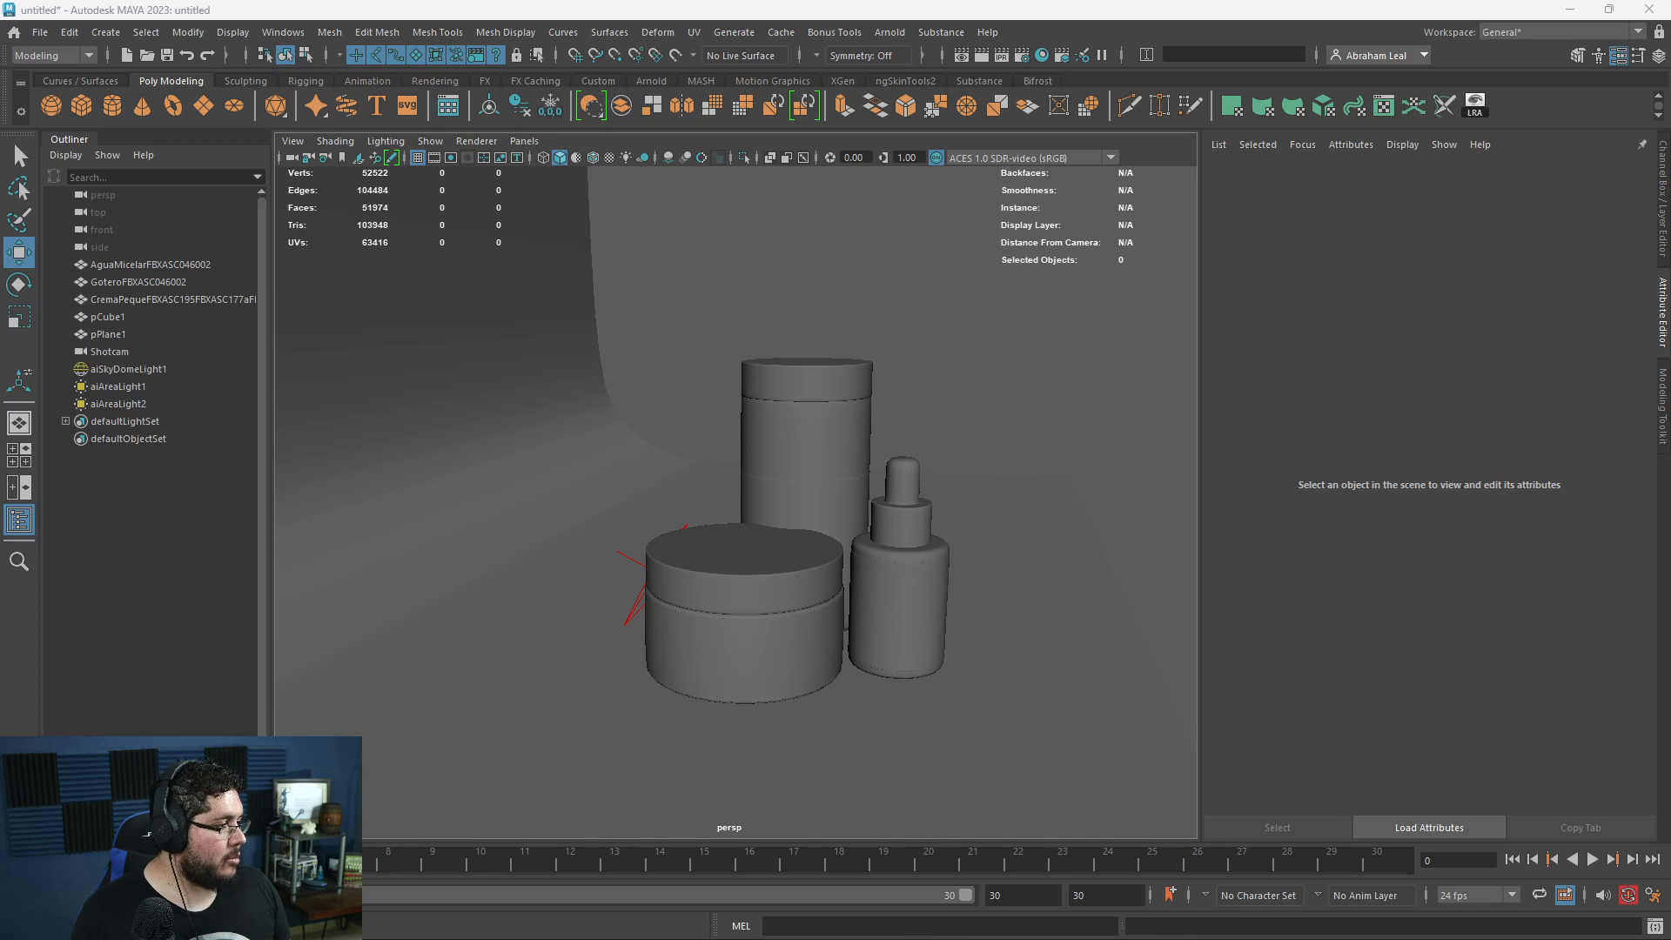
- View the Agua_BaseColor.png label texture, zooming in on its artwork, and close the image
{"action": "left_click", "coordinate": [1128, 283]}
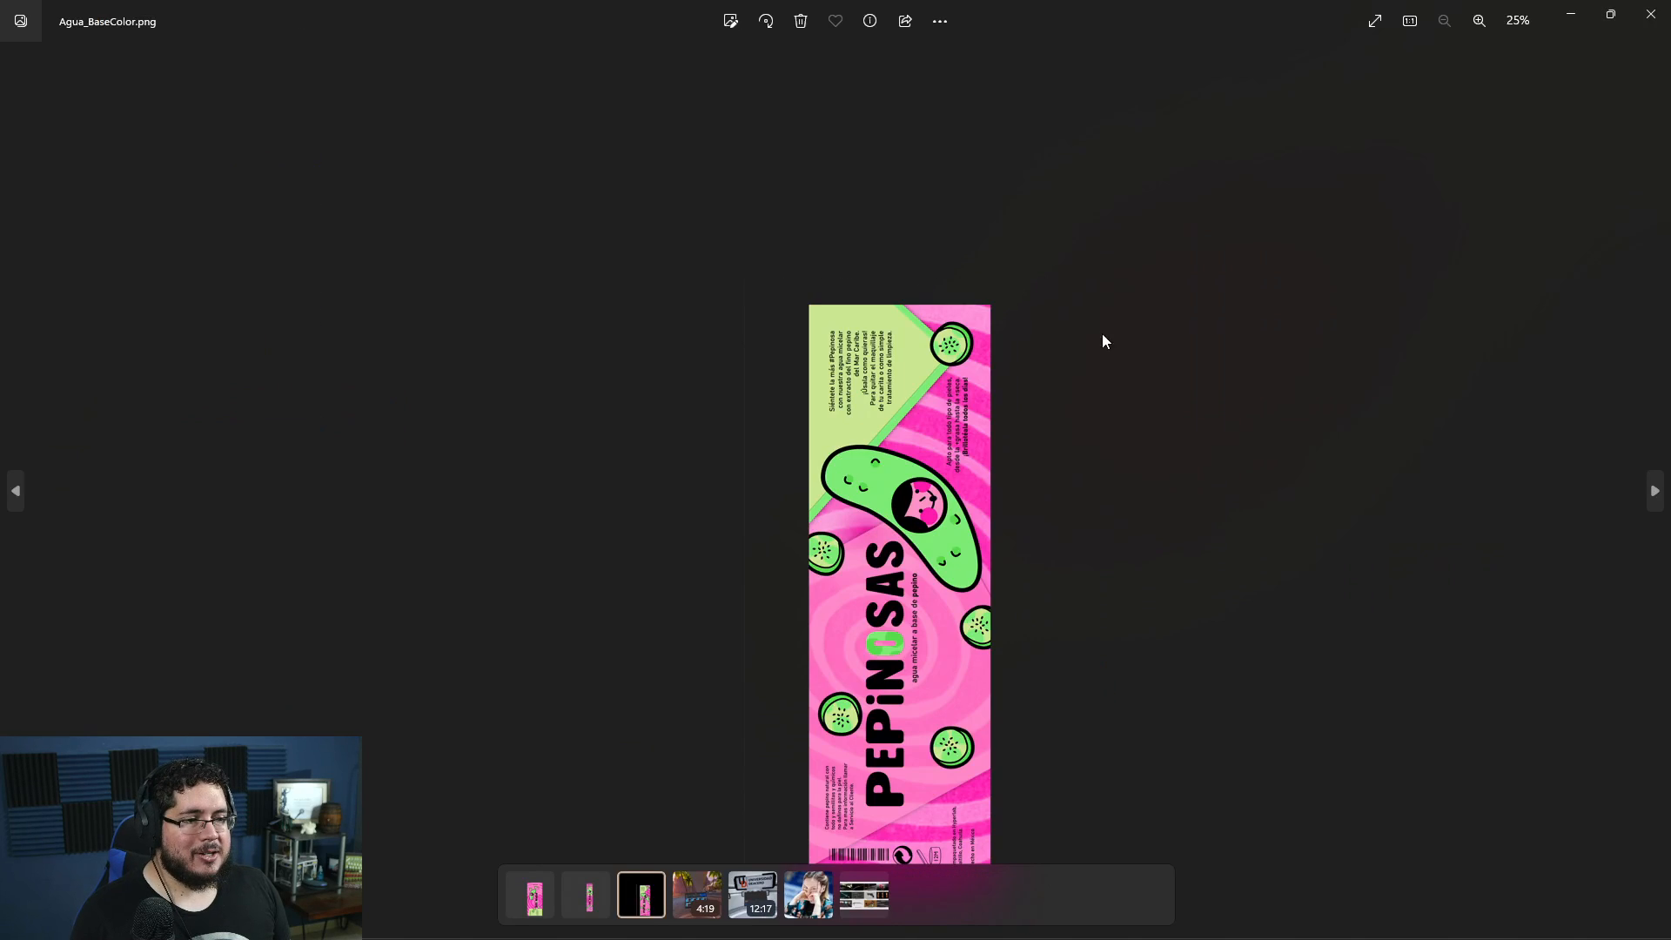
{"action": "scroll", "coordinate": [1037, 592], "scroll_direction": "up", "scroll_amount": 4}
{"action": "left_click_drag", "start_coordinate": [1018, 700], "coordinate": [999, 478]}
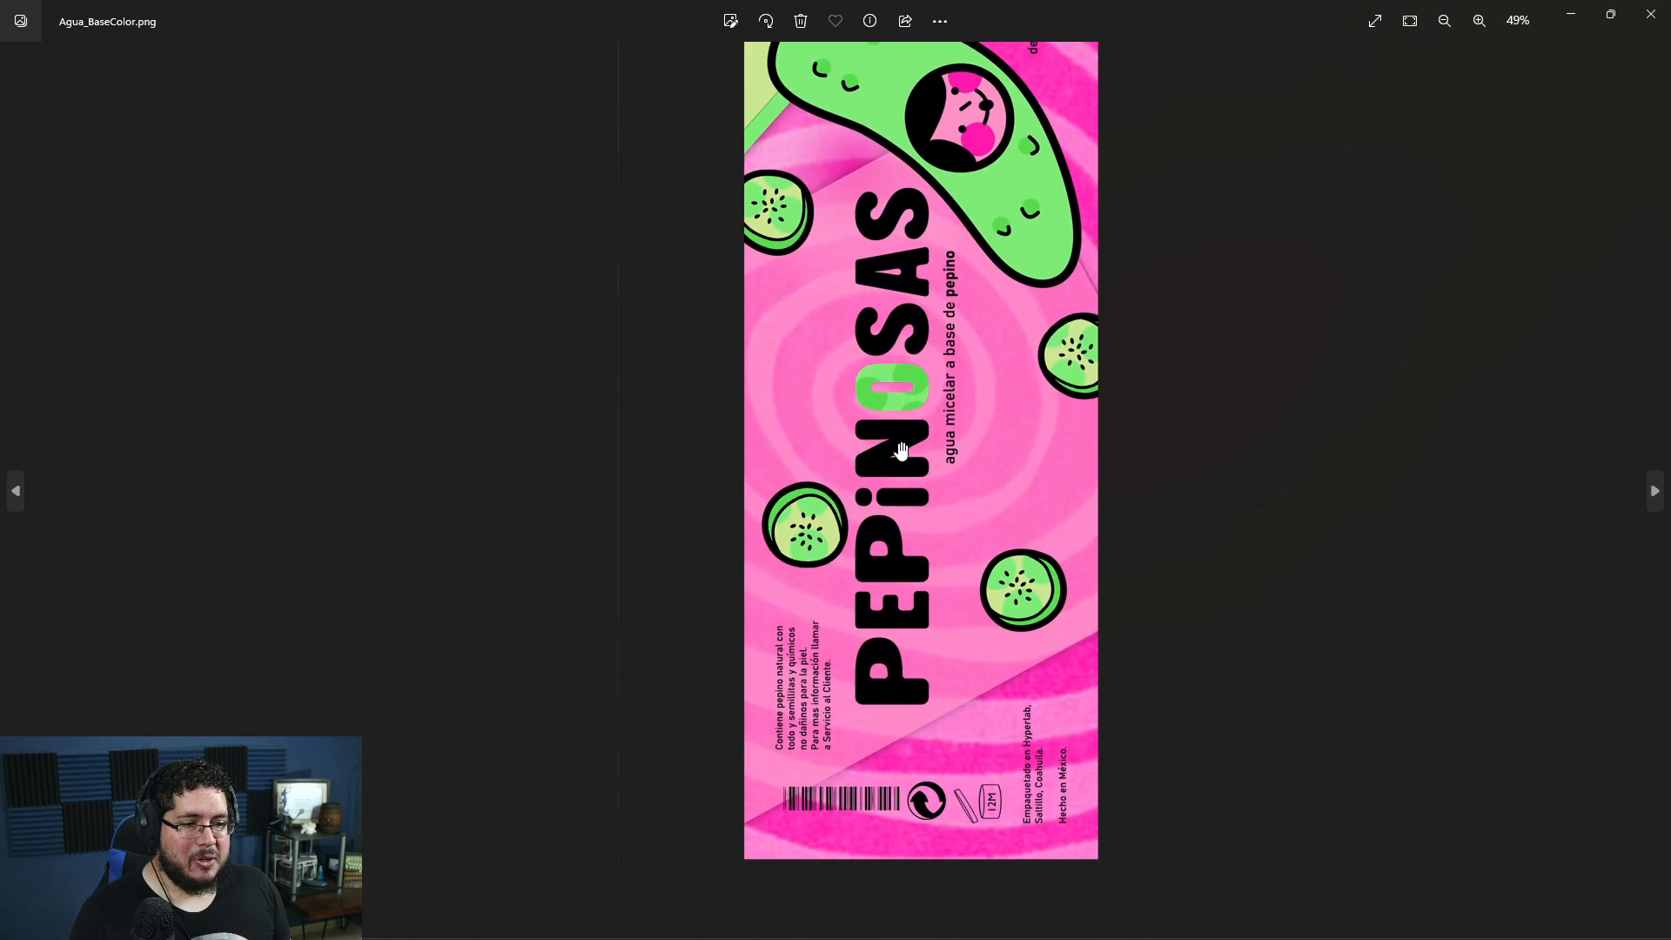
{"action": "scroll", "coordinate": [1035, 449], "scroll_direction": "down", "scroll_amount": 3}
{"action": "scroll", "coordinate": [1100, 414], "scroll_direction": "down", "scroll_amount": 2}
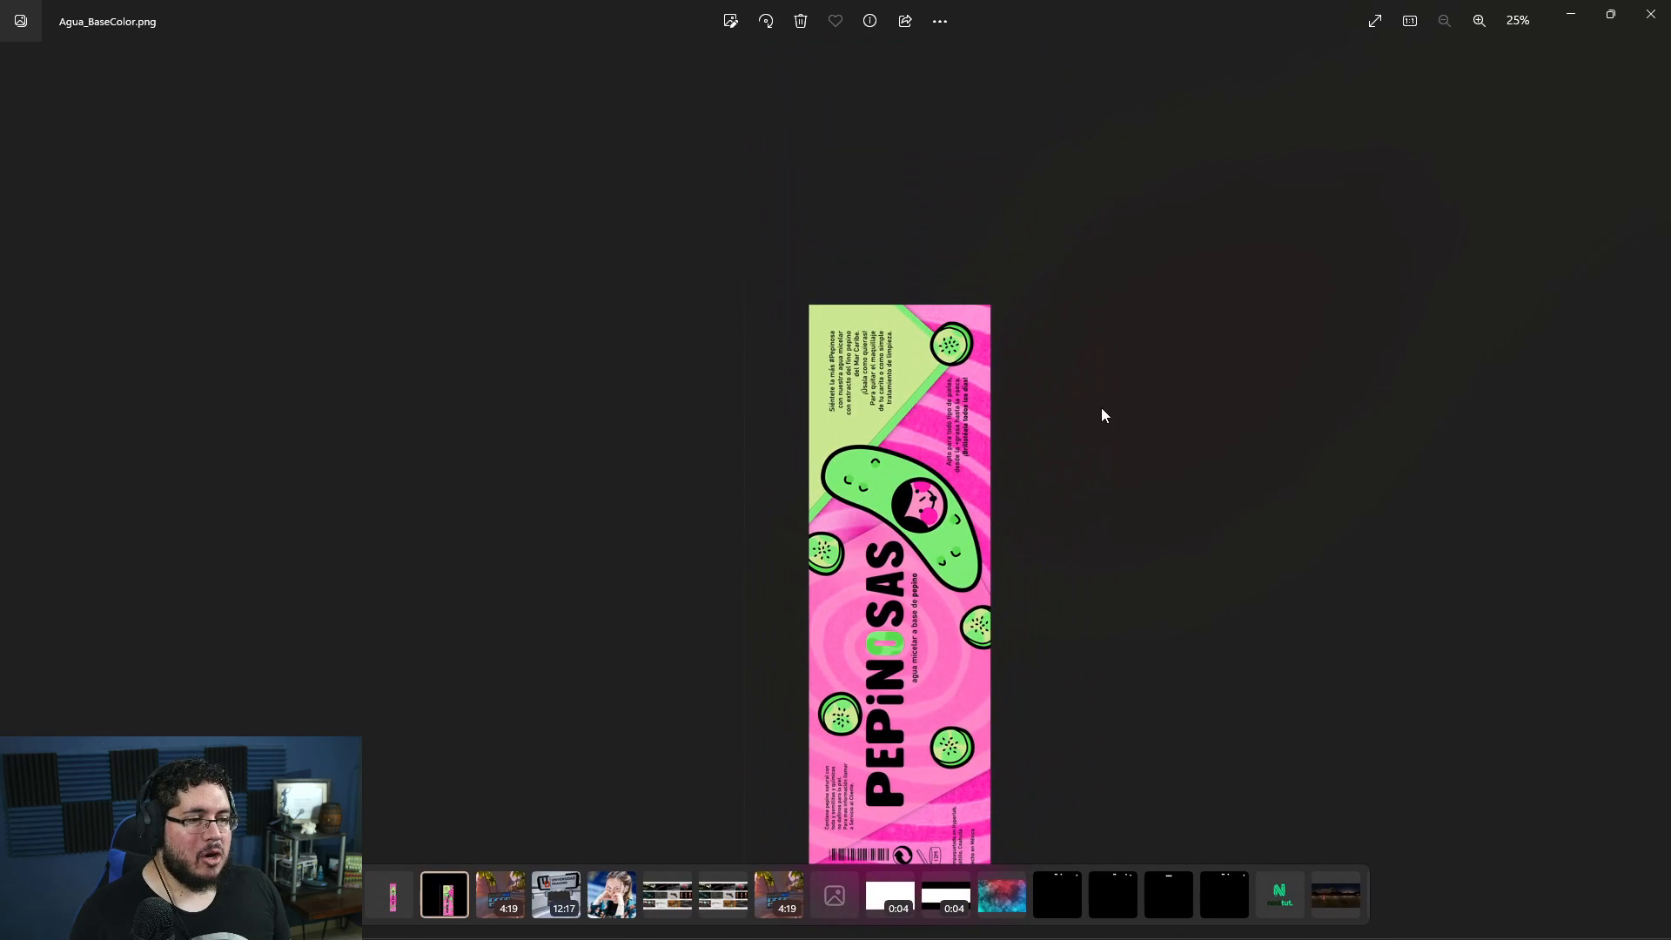
{"action": "left_click", "coordinate": [1639, 24]}
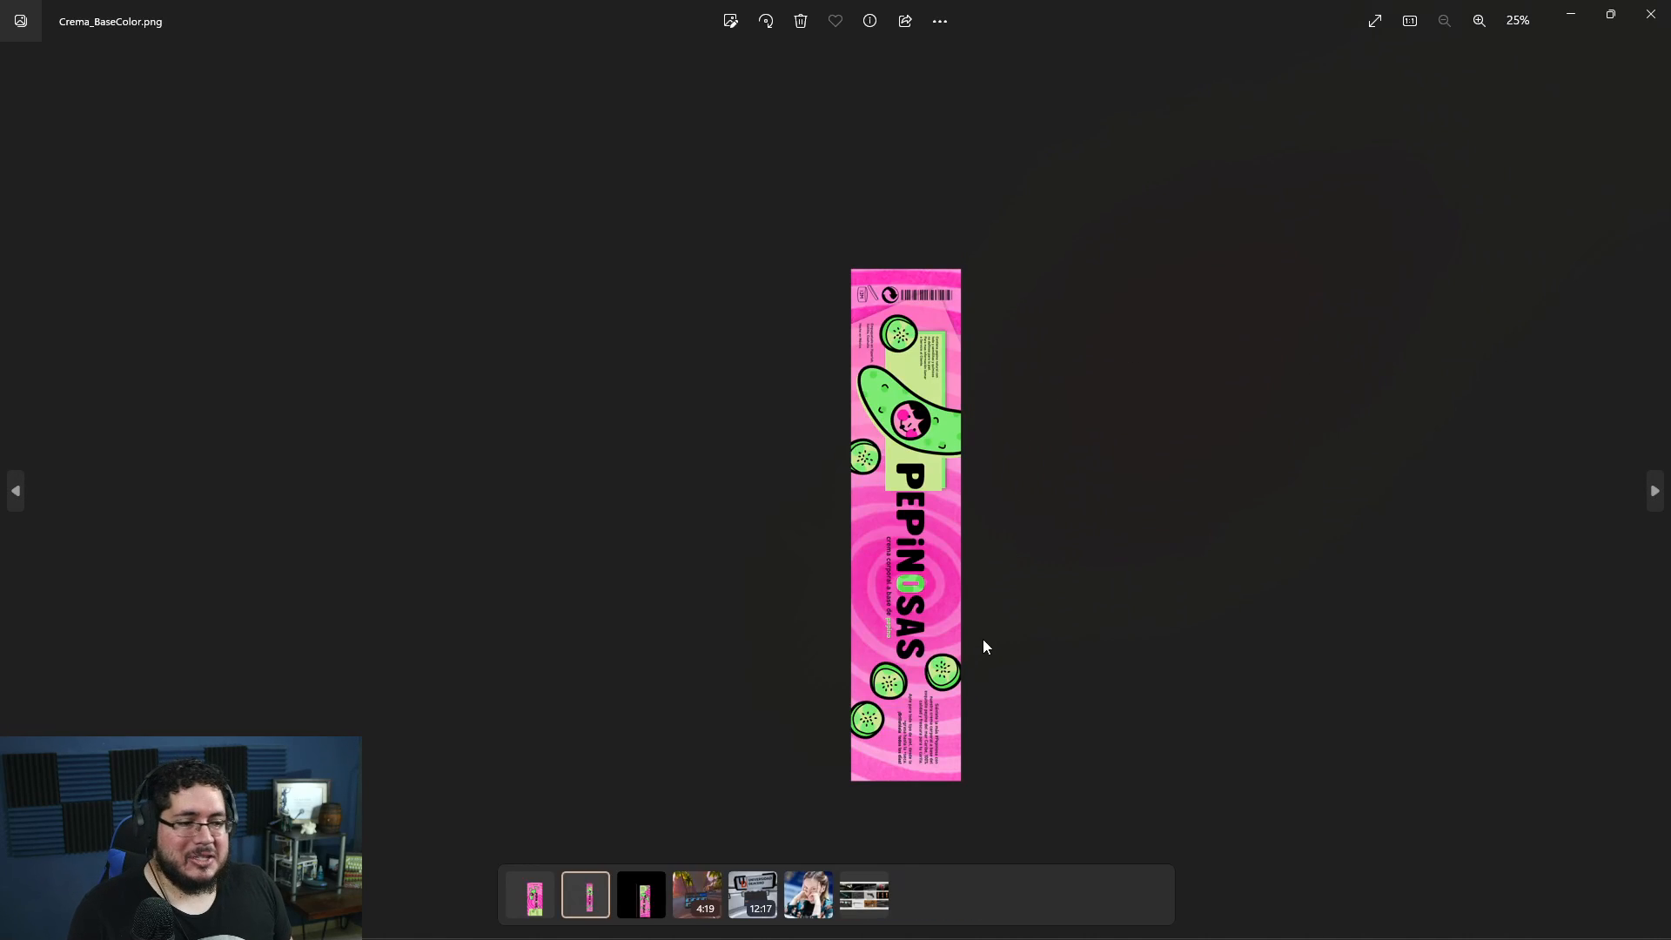
- View the Crema_BaseColor.png and Gotas_BaseColor.png label textures and close both images
{"action": "scroll", "coordinate": [992, 627], "scroll_direction": "up", "scroll_amount": 1}
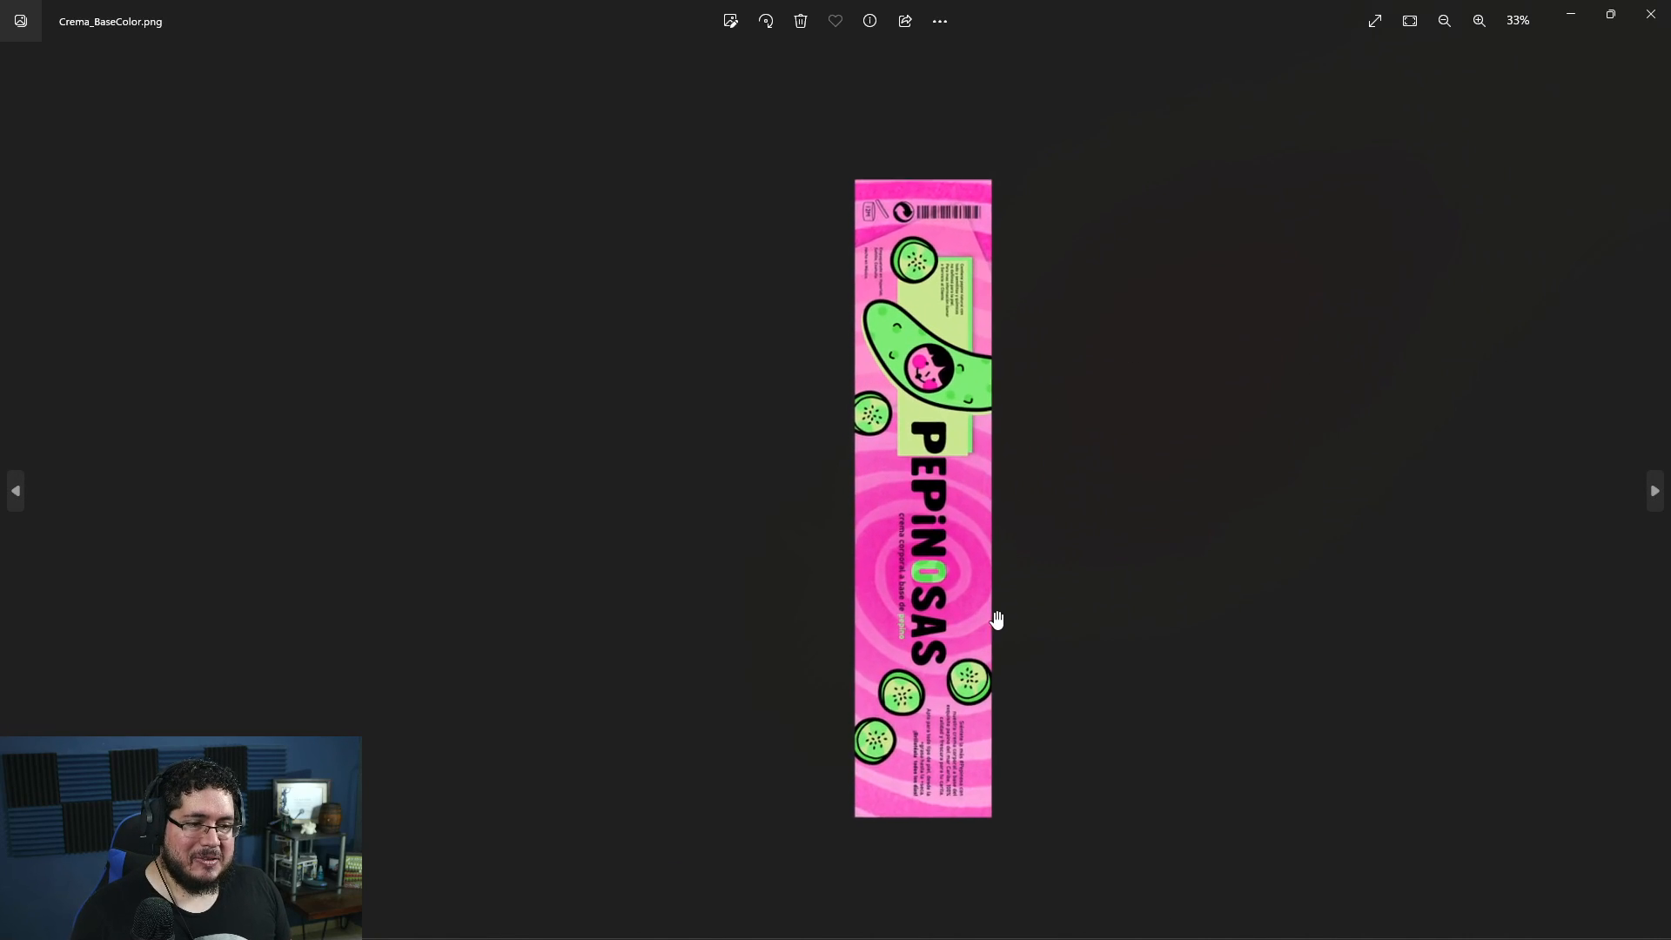
{"action": "scroll", "coordinate": [915, 438], "scroll_direction": "down", "scroll_amount": 1}
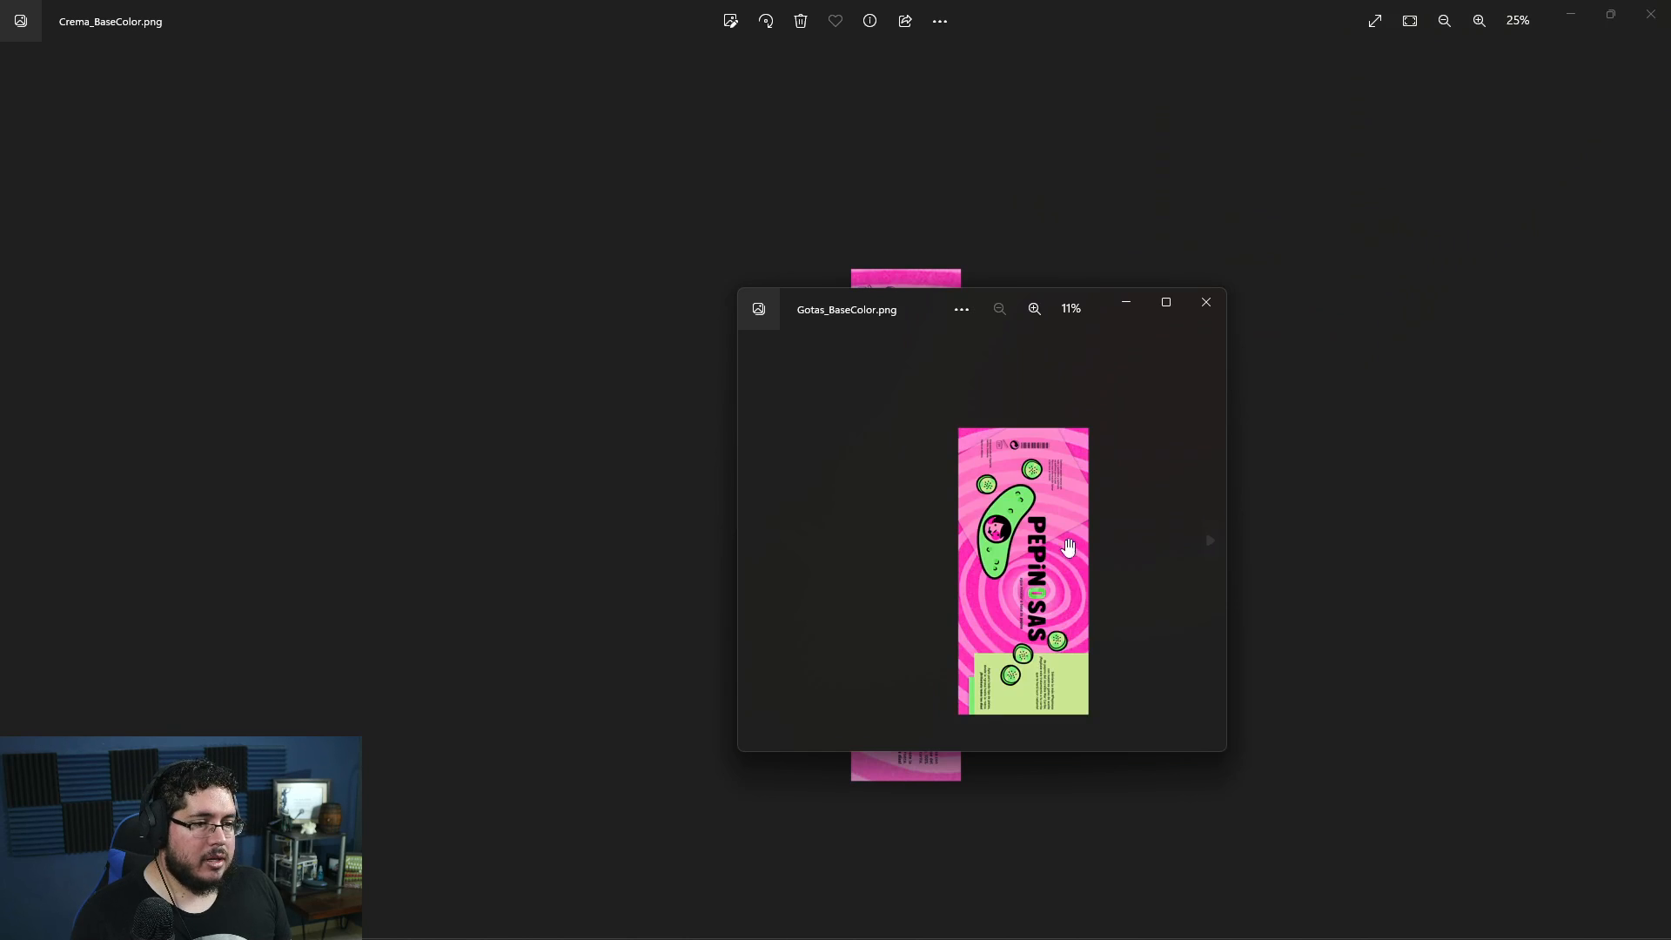
{"action": "scroll", "coordinate": [1068, 547], "scroll_direction": "up", "scroll_amount": 3}
{"action": "scroll", "coordinate": [1046, 610], "scroll_direction": "down", "scroll_amount": 1}
{"action": "scroll", "coordinate": [1046, 609], "scroll_direction": "down", "scroll_amount": 1}
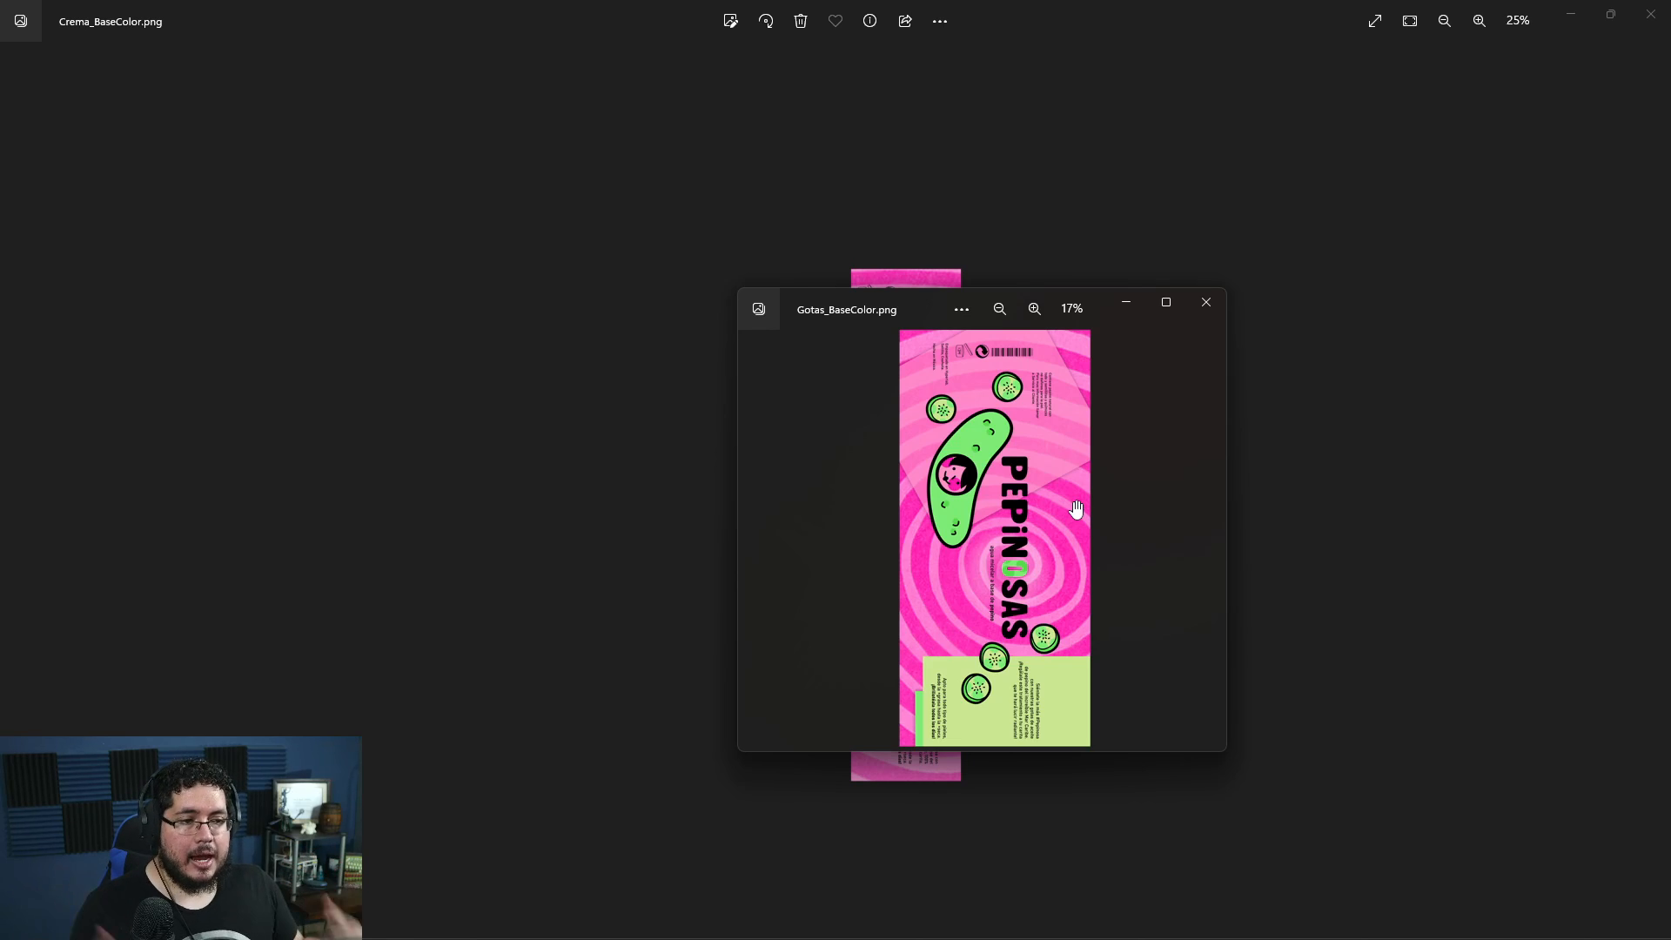
{"action": "left_click", "coordinate": [1198, 303]}
{"action": "left_click", "coordinate": [1651, 14]}
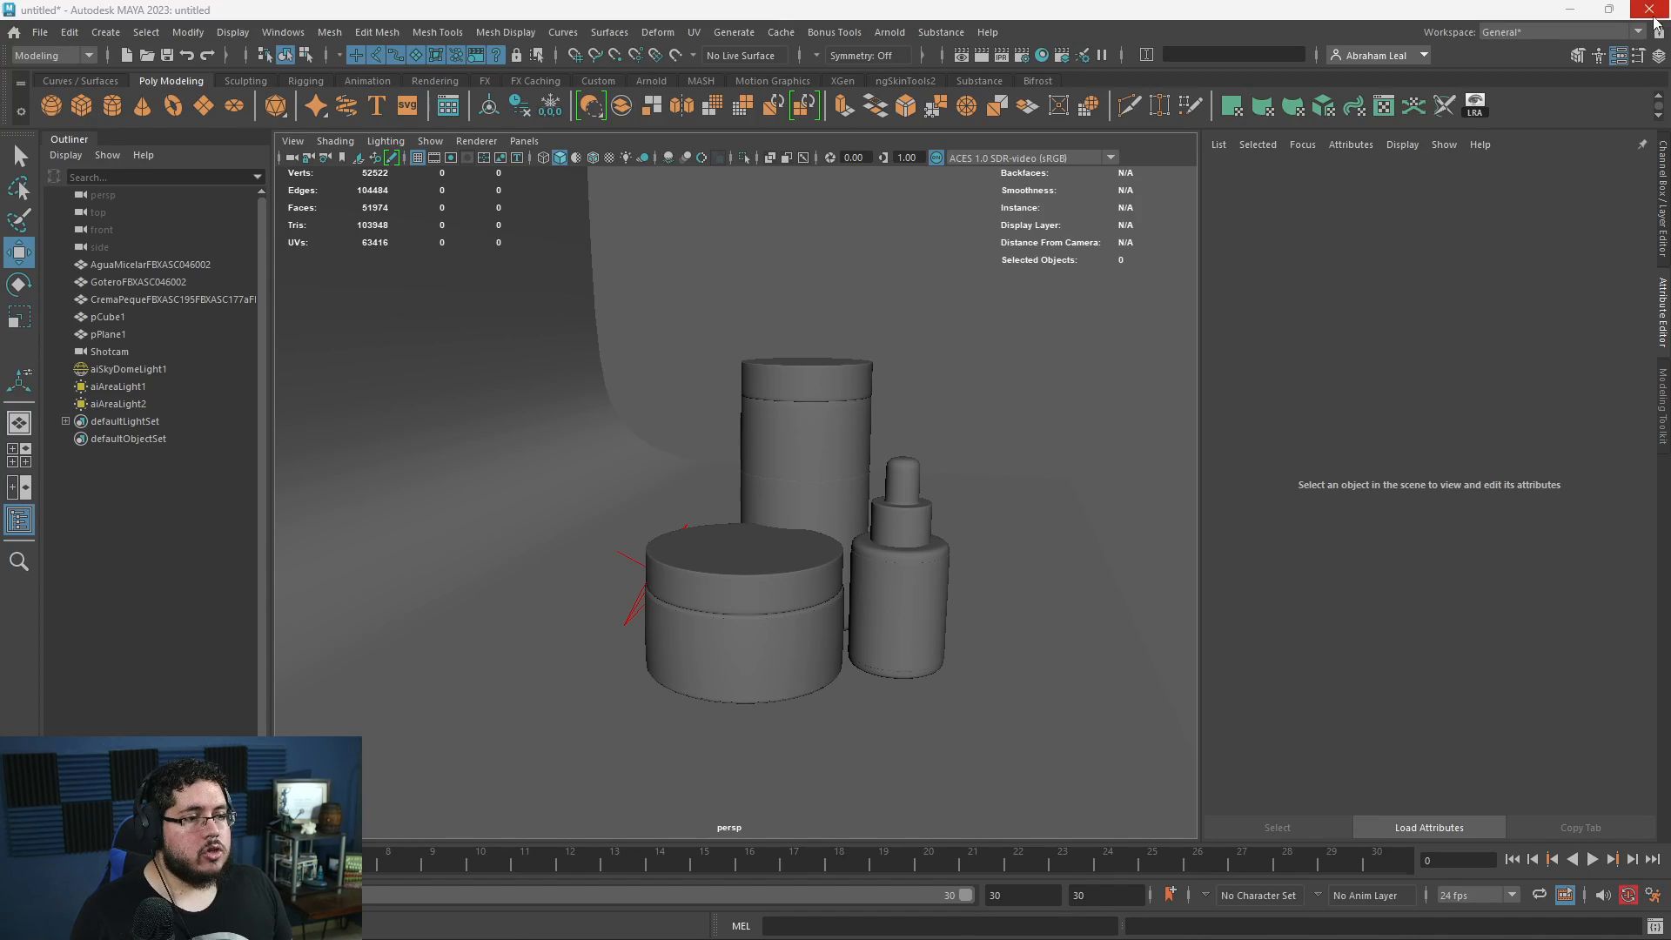
- Select the label band faces on the tall bottle and invert the selection to its remaining faces
{"action": "left_click", "coordinate": [781, 461]}
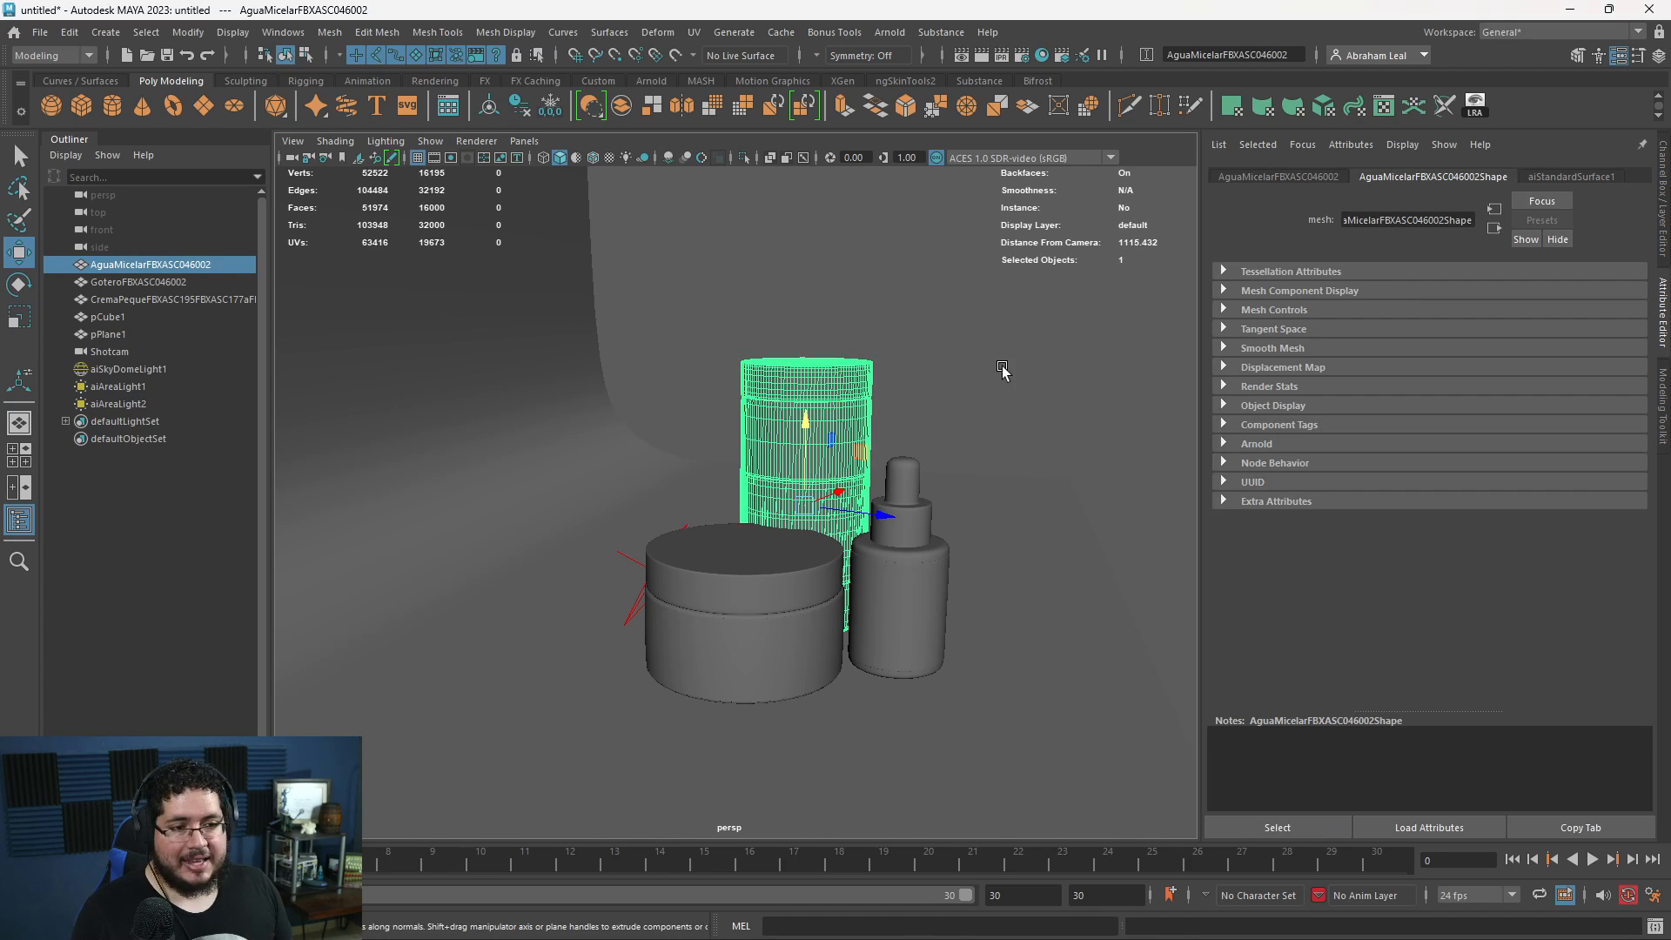
{"action": "left_click", "coordinate": [997, 394]}
{"action": "left_click", "coordinate": [818, 447]}
{"action": "right_click_drag", "start_coordinate": [818, 445], "coordinate": [818, 539]}
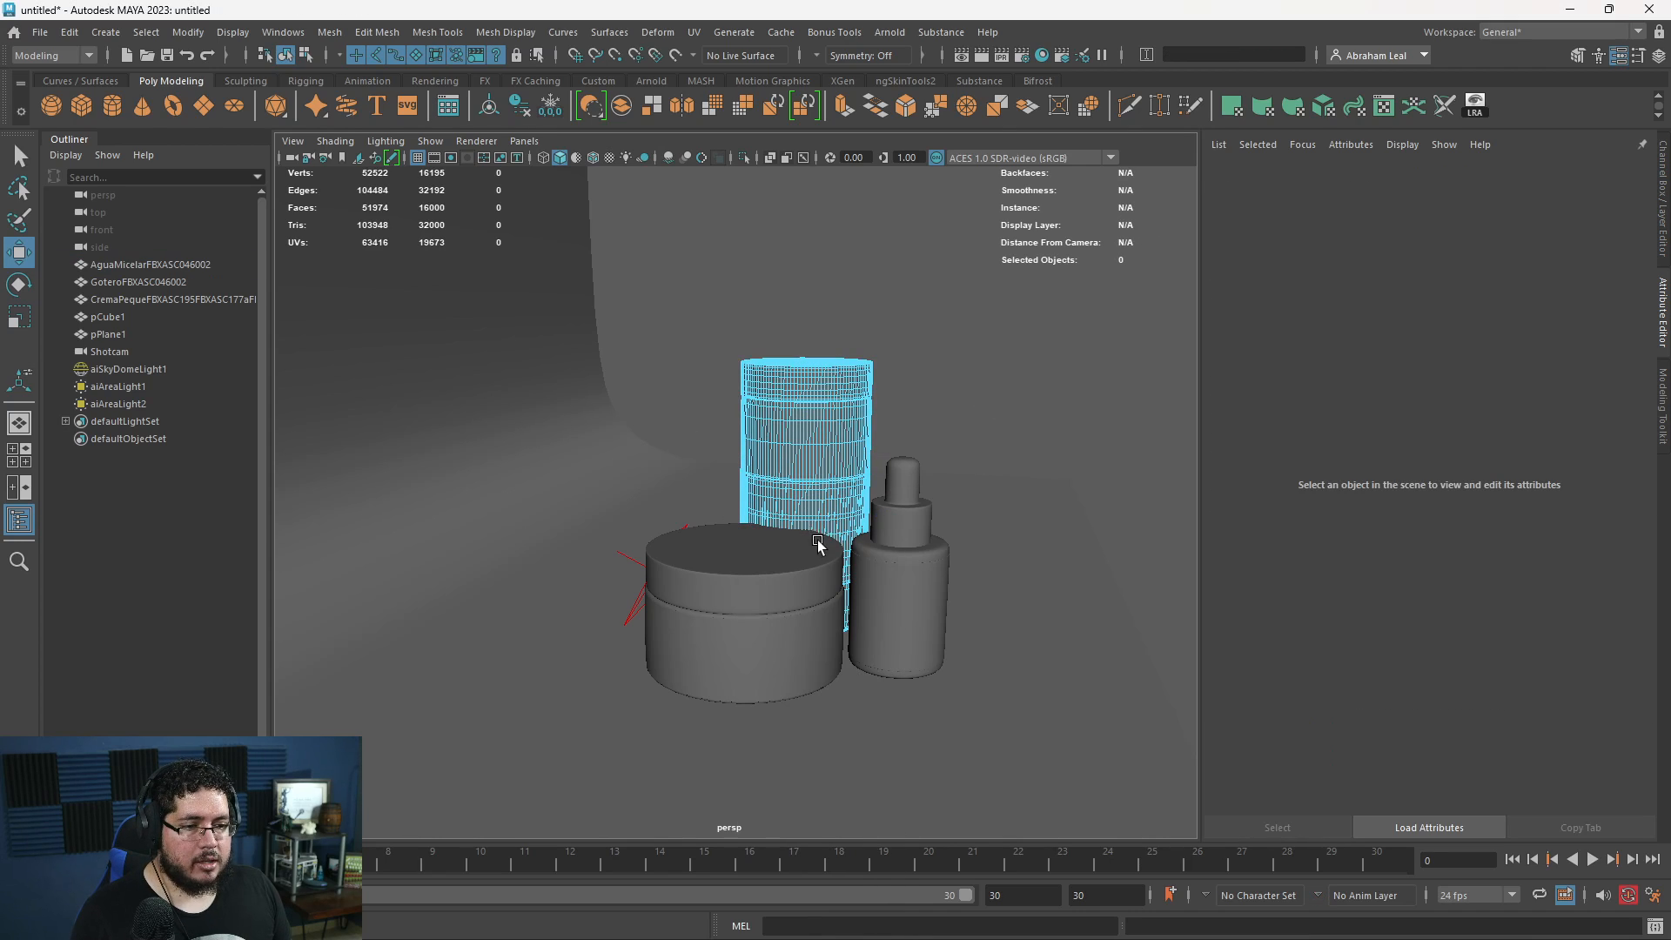
{"action": "double_click", "coordinate": [823, 506]}
{"action": "middle_click_drag", "start_coordinate": [886, 494], "coordinate": [796, 555], "text": "alt"}
{"action": "right_click_drag", "start_coordinate": [795, 555], "coordinate": [870, 585], "text": "alt"}
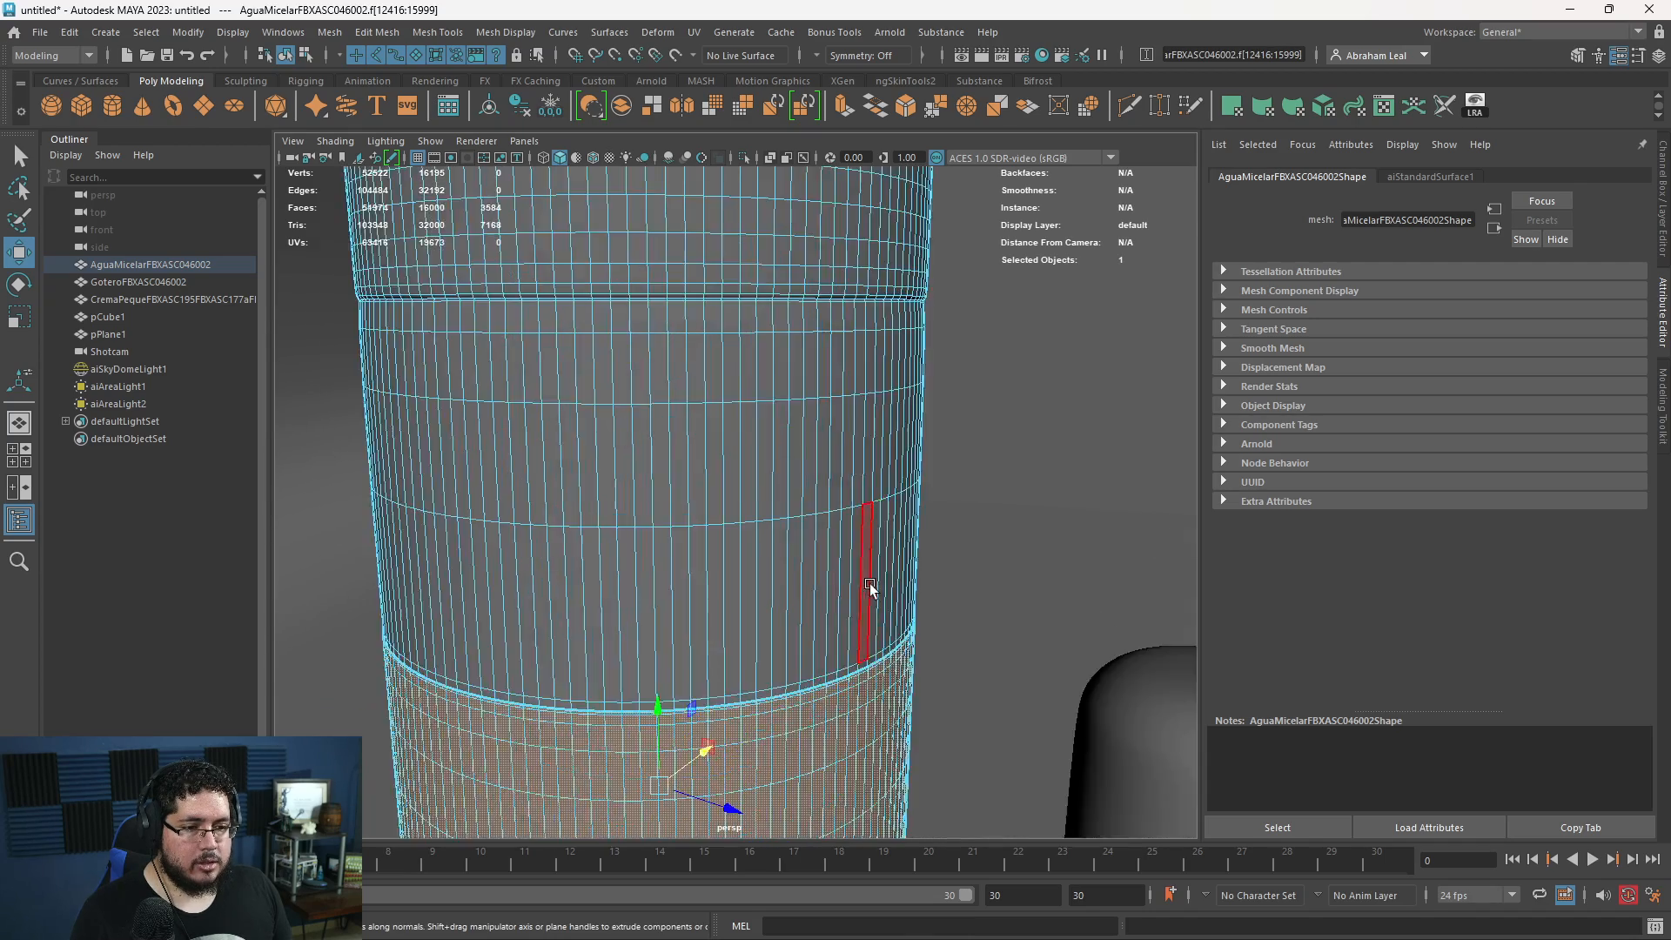
{"action": "left_click_drag", "start_coordinate": [871, 585], "coordinate": [718, 575], "text": "alt"}
{"action": "middle_click_drag", "start_coordinate": [716, 623], "coordinate": [755, 435], "text": "alt"}
{"action": "right_click_drag", "start_coordinate": [805, 533], "coordinate": [740, 522], "text": "alt"}
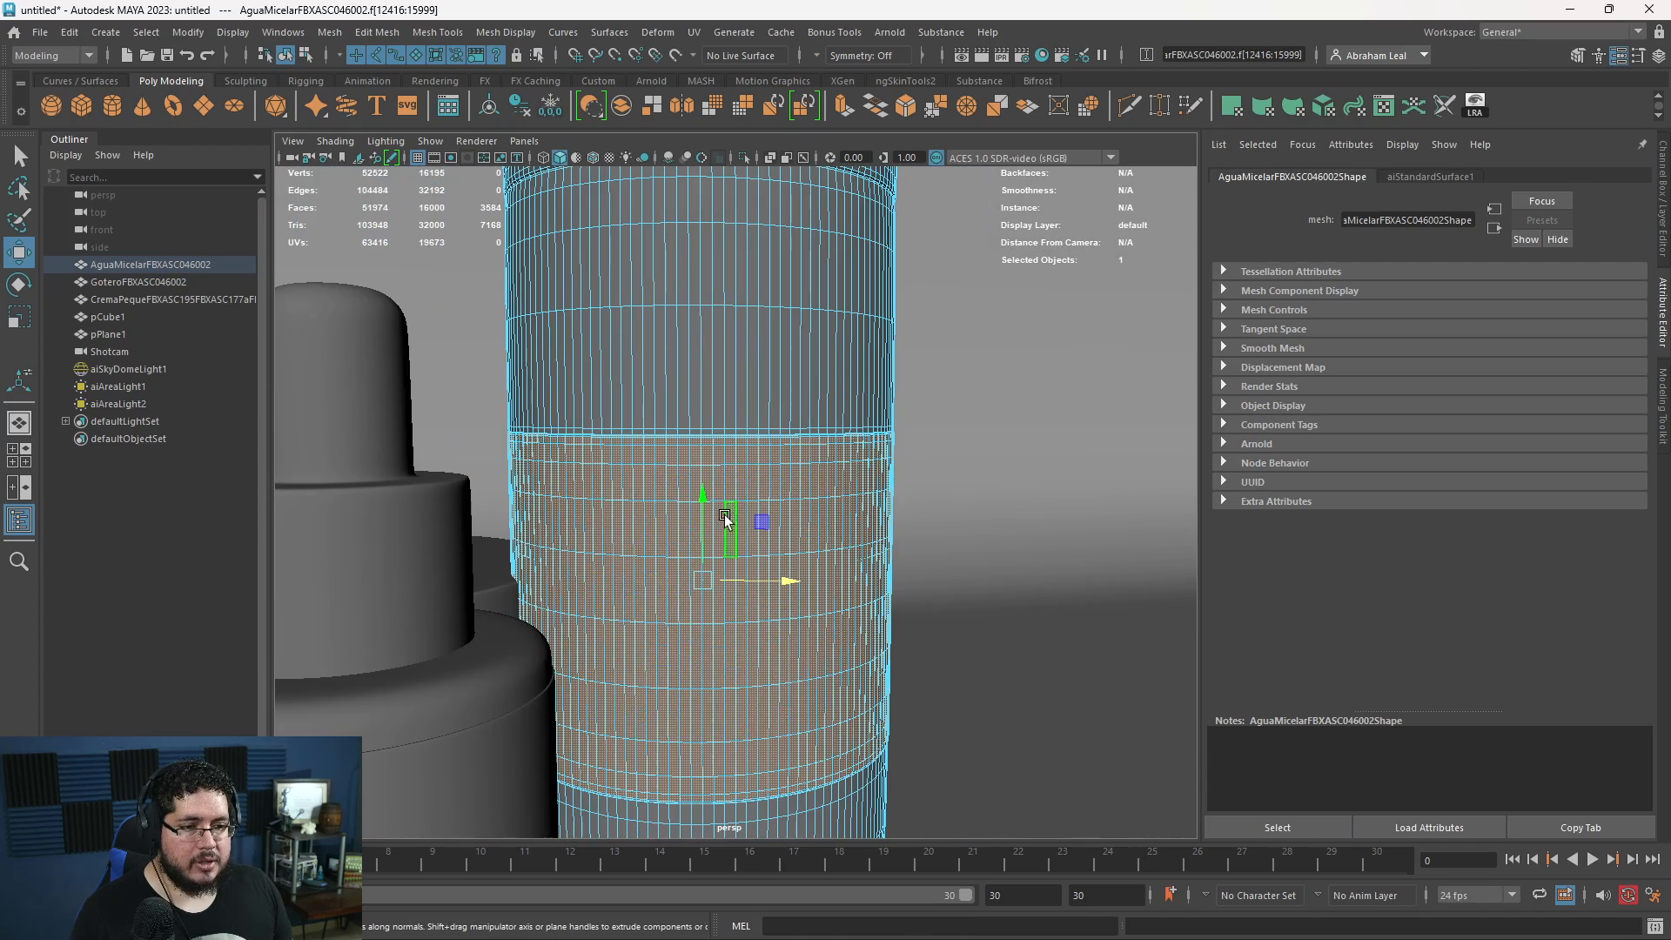
{"action": "scroll", "coordinate": [735, 413], "scroll_direction": "down", "scroll_amount": 5}
{"action": "key", "text": "ctrl+shift+i"}
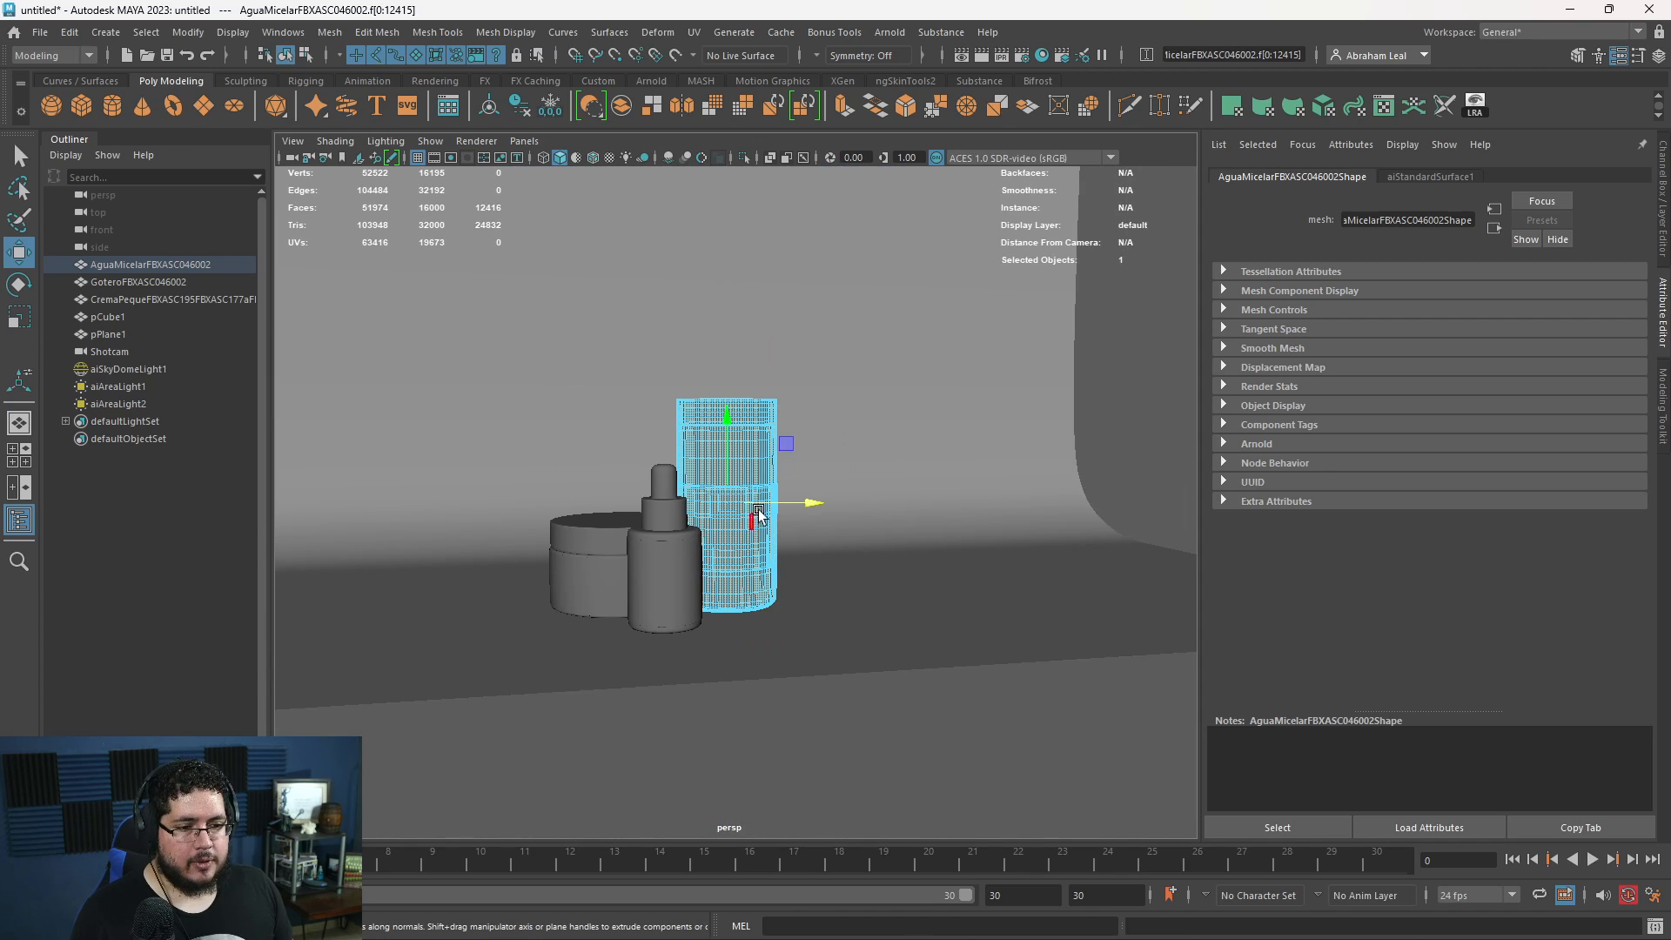
- Assign a new aiStandardSurface material named Plastic_Bottle to the tall bottle's selected non-label faces and clear the selection
{"action": "scroll", "coordinate": [708, 406], "scroll_direction": "up", "scroll_amount": 5}
{"action": "right_click_drag", "start_coordinate": [702, 331], "coordinate": [720, 774]}
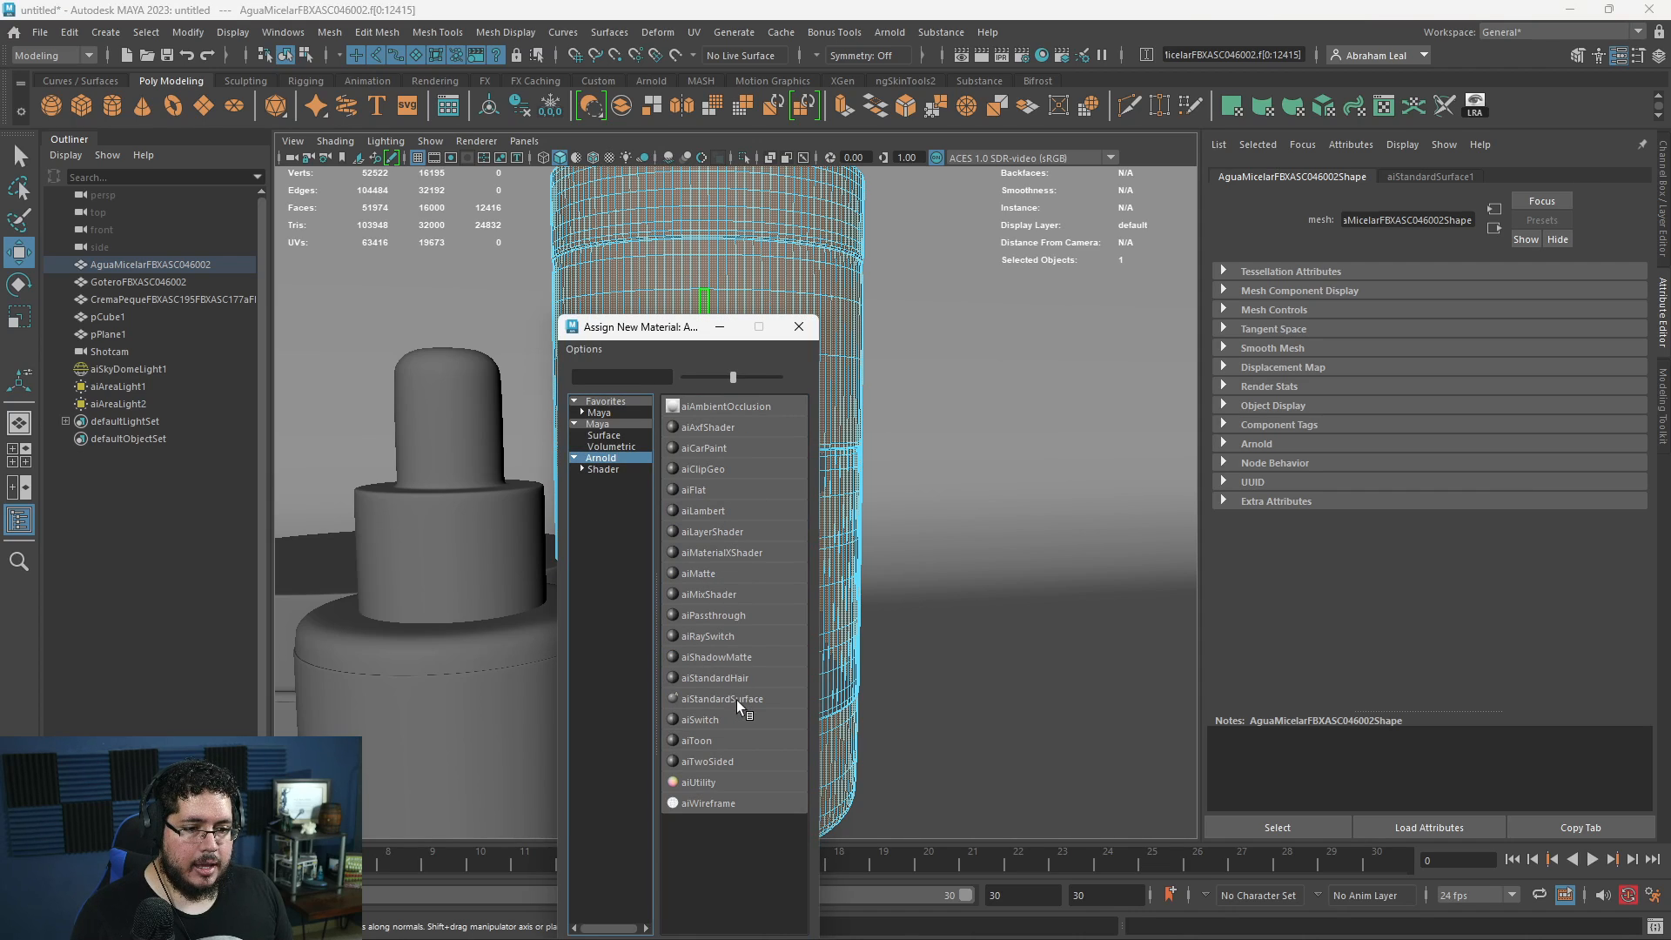
{"action": "left_click", "coordinate": [722, 699]}
{"action": "double_click", "coordinate": [1447, 221]}
{"action": "type", "text": "P"}
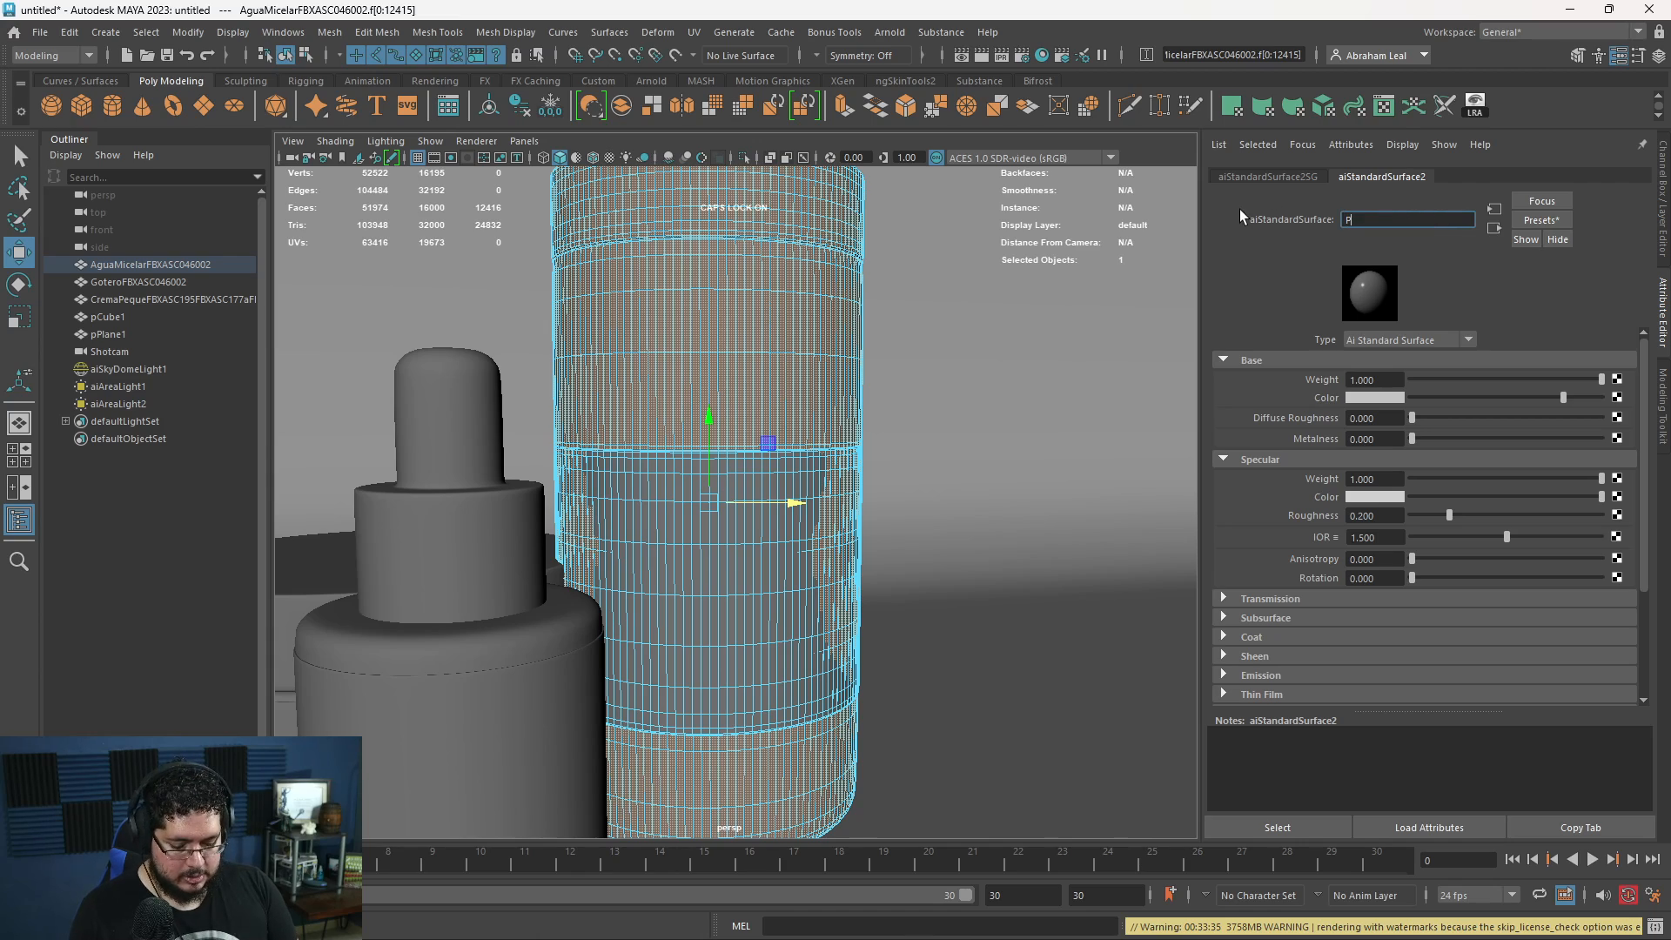
{"action": "type", "text": "lastic_"}
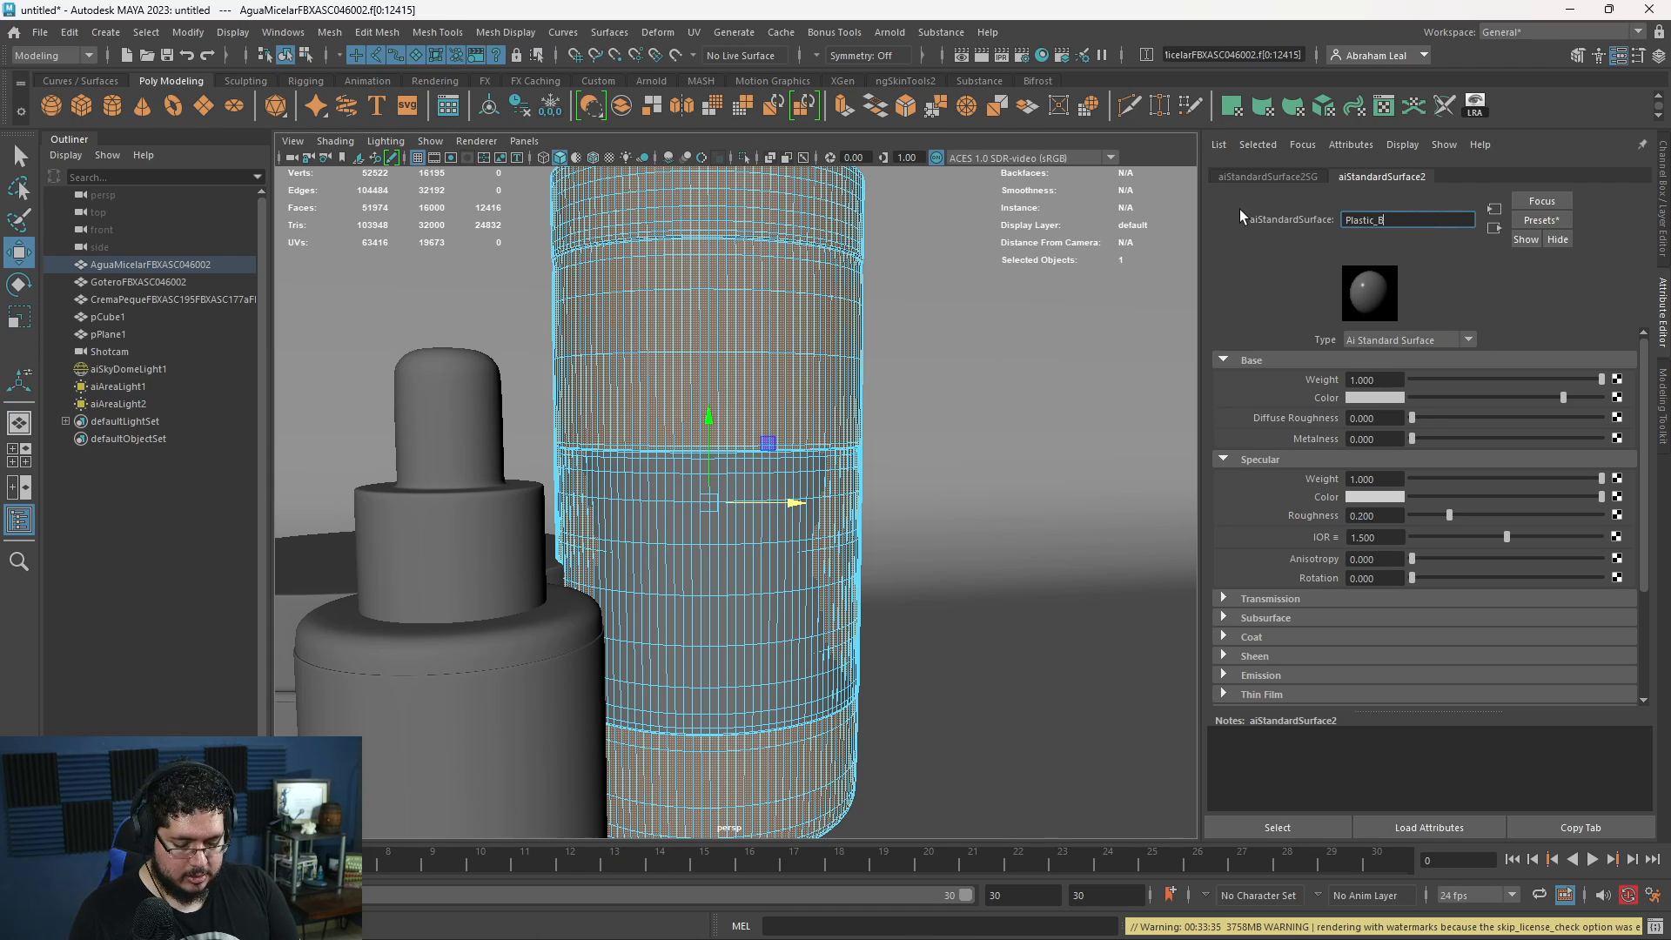
{"action": "type", "text": "Bottle"}
{"action": "key", "text": "Return"}
{"action": "key", "text": "f"}
{"action": "scroll", "coordinate": [949, 397], "scroll_direction": "down", "scroll_amount": 6}
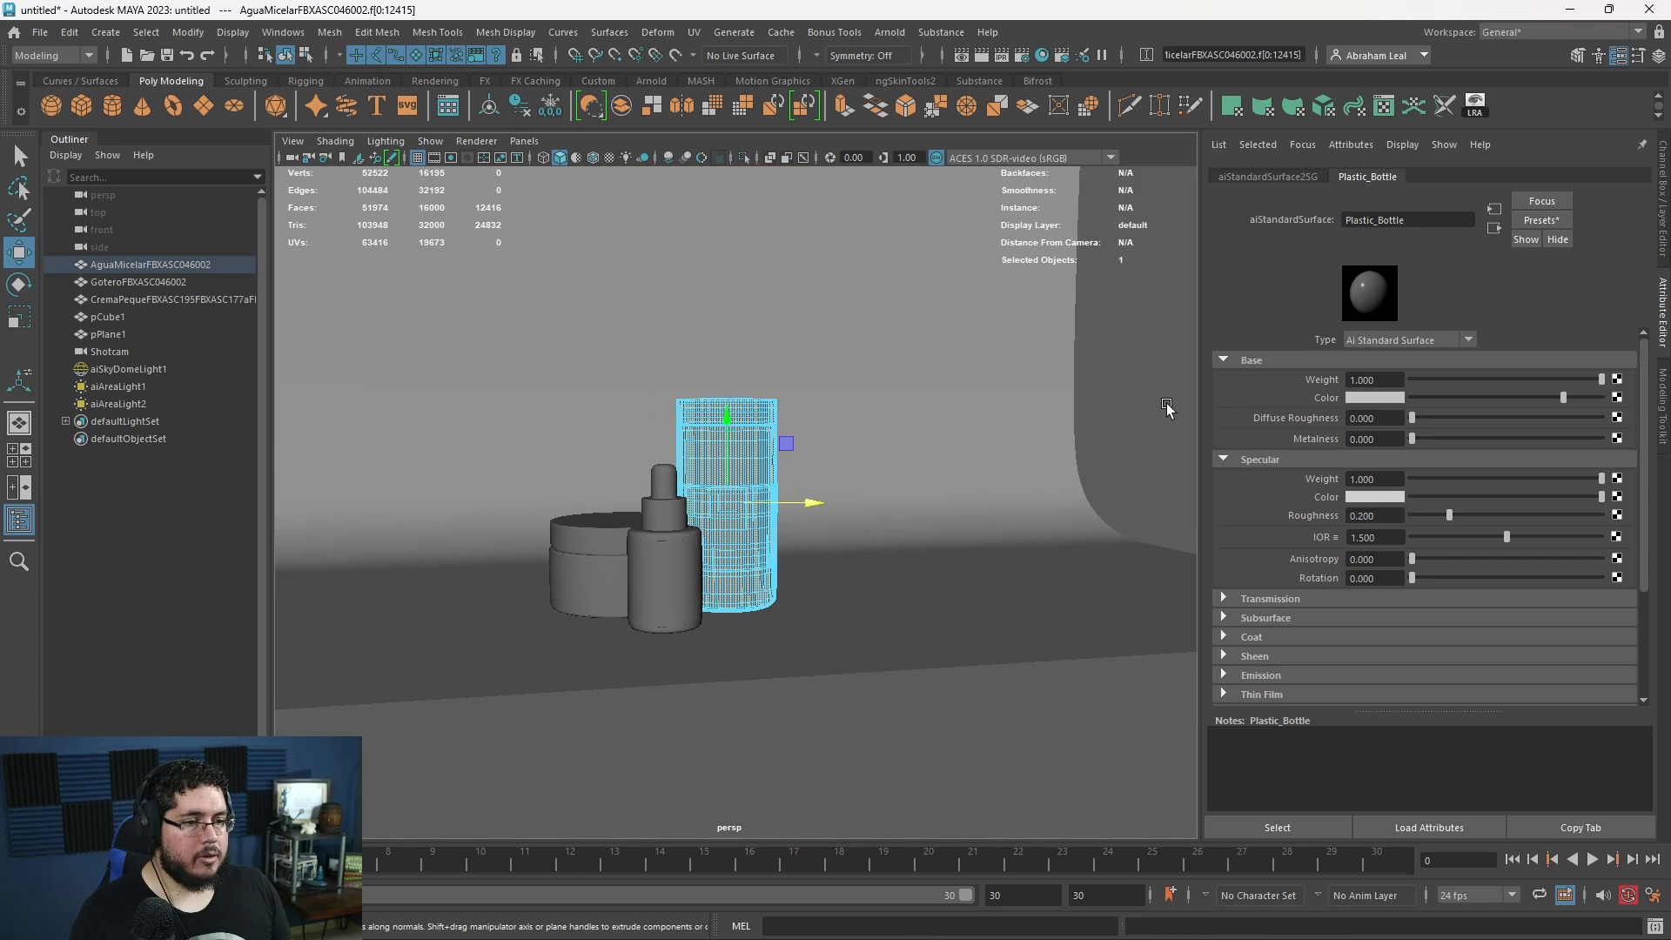
{"action": "left_click", "coordinate": [1165, 409]}
- Select the cream jar's lid and all other faces outside the label band, and assign them the existing Plastic_Bottle material
{"action": "key", "text": "f"}
{"action": "right_click_drag", "start_coordinate": [418, 581], "coordinate": [556, 496]}
{"action": "left_click", "coordinate": [430, 519]}
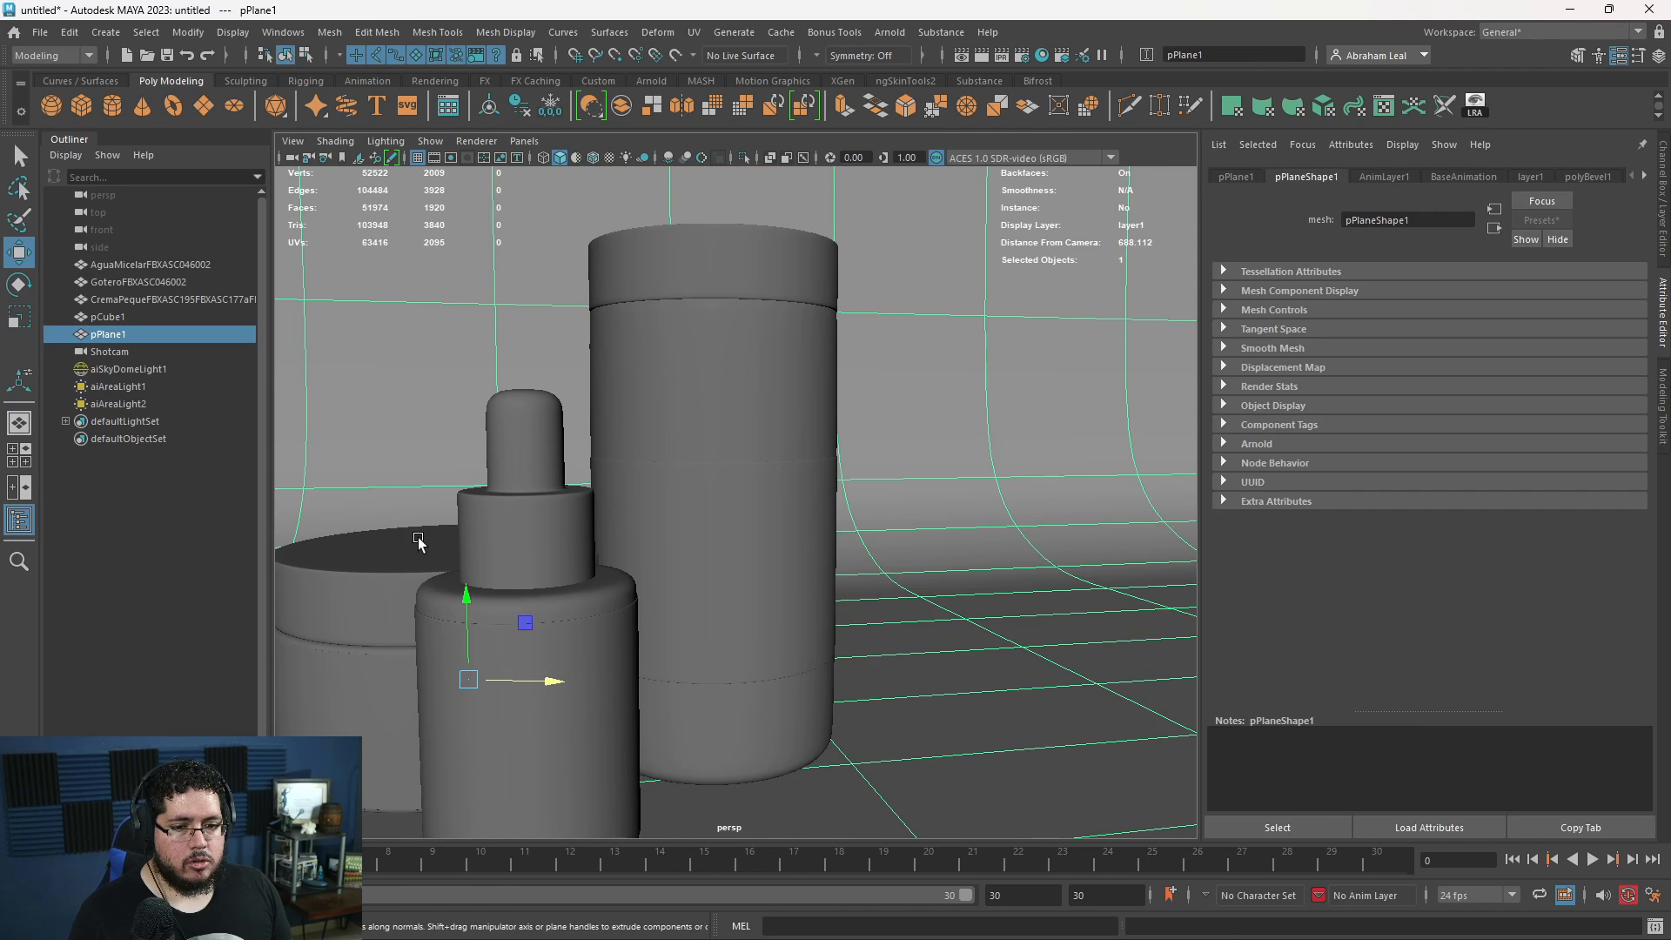
{"action": "middle_click_drag", "start_coordinate": [416, 535], "coordinate": [693, 461], "text": "alt"}
{"action": "left_click", "coordinate": [693, 460]}
{"action": "right_click_drag", "start_coordinate": [694, 446], "coordinate": [696, 492]}
{"action": "double_click", "coordinate": [631, 500]}
{"action": "scroll", "coordinate": [629, 498], "scroll_direction": "down", "scroll_amount": 5}
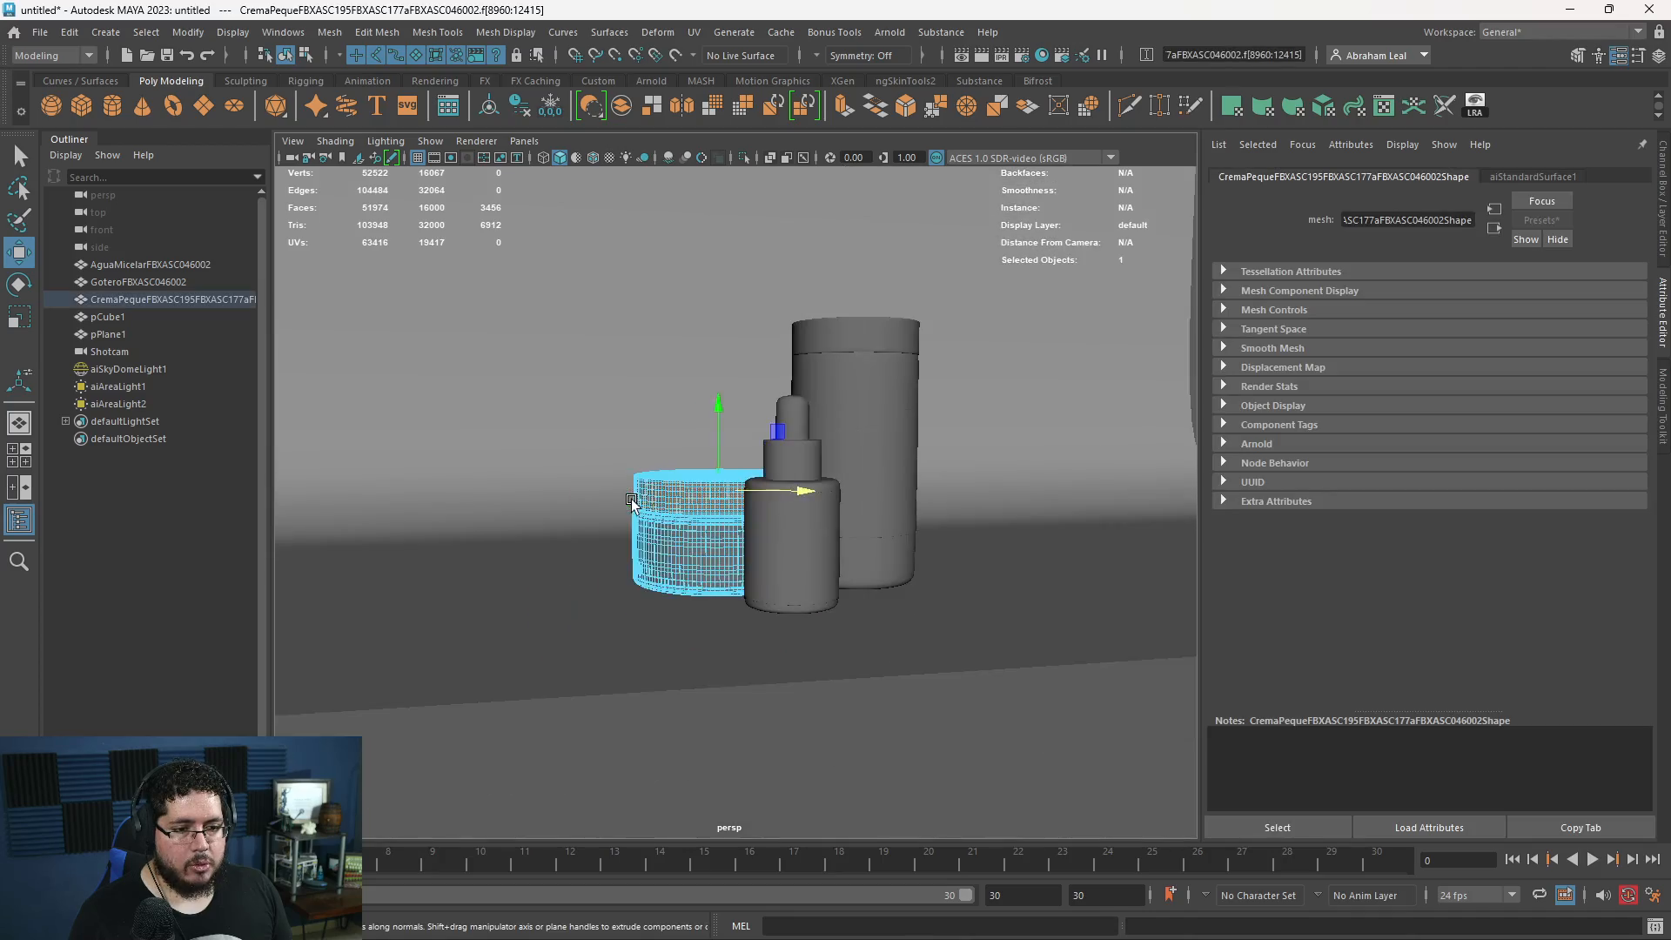
{"action": "scroll", "coordinate": [639, 522], "scroll_direction": "up", "scroll_amount": 10}
{"action": "middle_click_drag", "start_coordinate": [658, 562], "coordinate": [711, 489], "text": "alt"}
{"action": "double_click", "coordinate": [666, 663], "text": "shift"}
{"action": "left_click_drag", "start_coordinate": [707, 657], "coordinate": [779, 709], "text": "alt"}
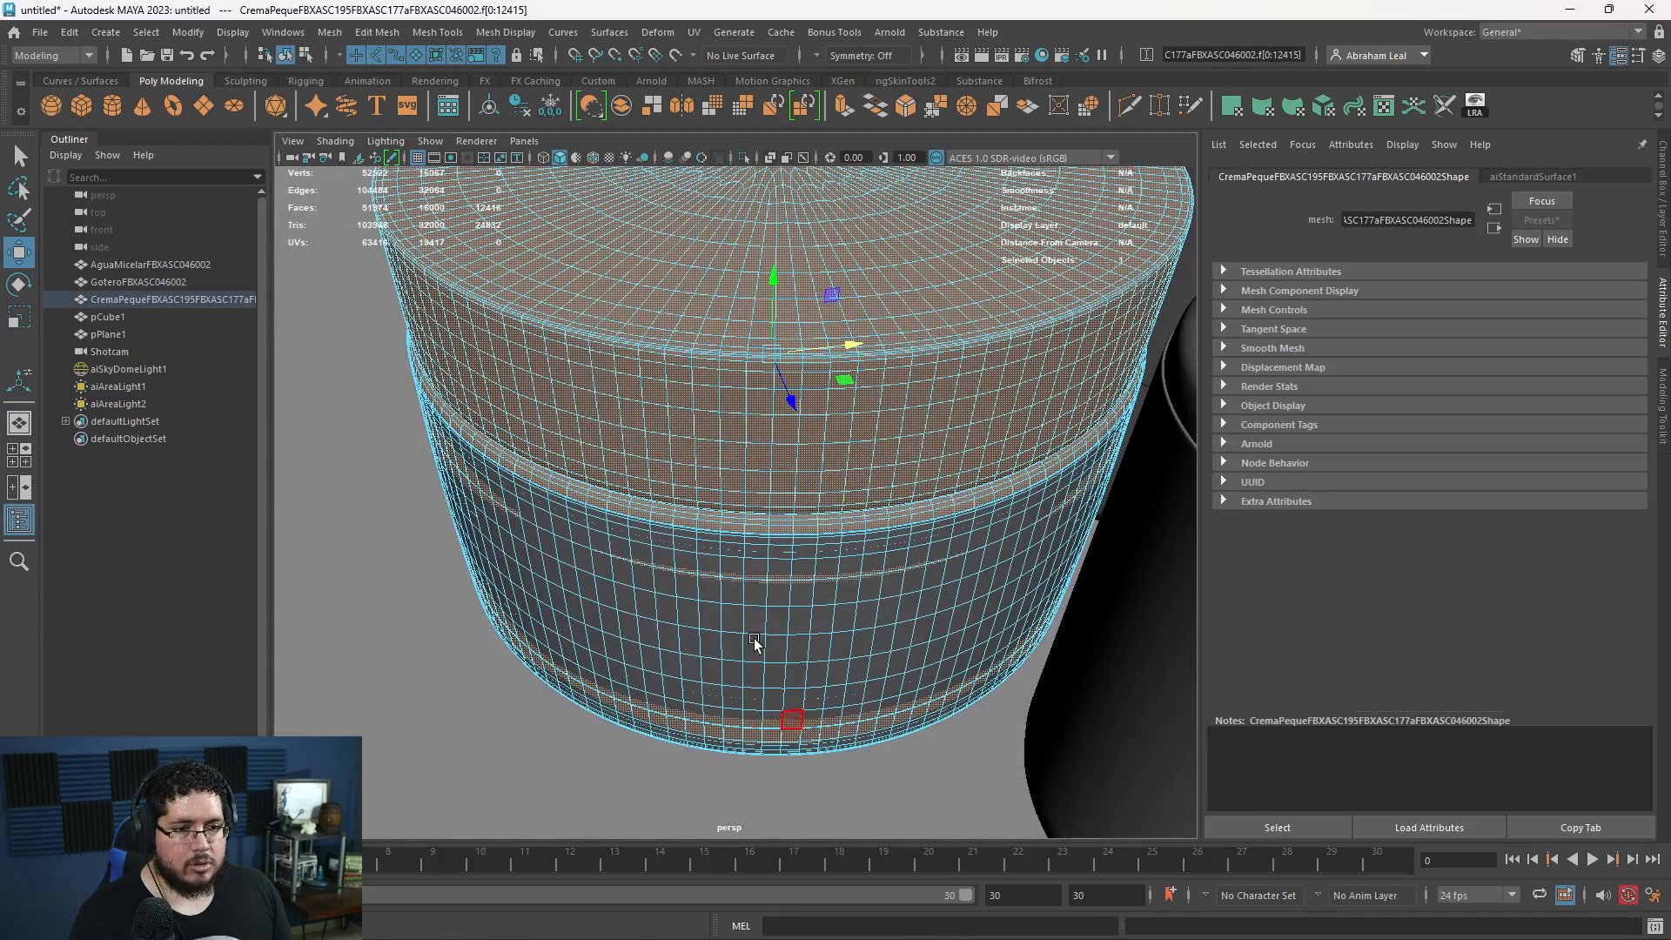
{"action": "right_click_drag", "start_coordinate": [670, 394], "coordinate": [891, 838]}
- Select the dropper bottle's body faces outside the label band and assign them the existing Plastic_Bottle material
{"action": "left_click_drag", "start_coordinate": [917, 659], "coordinate": [947, 357], "text": "alt"}
{"action": "left_click", "coordinate": [947, 357]}
{"action": "right_click_drag", "start_coordinate": [946, 355], "coordinate": [958, 402]}
{"action": "double_click", "coordinate": [968, 354]}
{"action": "scroll", "coordinate": [966, 357], "scroll_direction": "down", "scroll_amount": 5}
{"action": "middle_click_drag", "start_coordinate": [888, 365], "coordinate": [765, 456], "text": "alt"}
{"action": "left_click_drag", "start_coordinate": [765, 455], "coordinate": [853, 361], "text": "alt"}
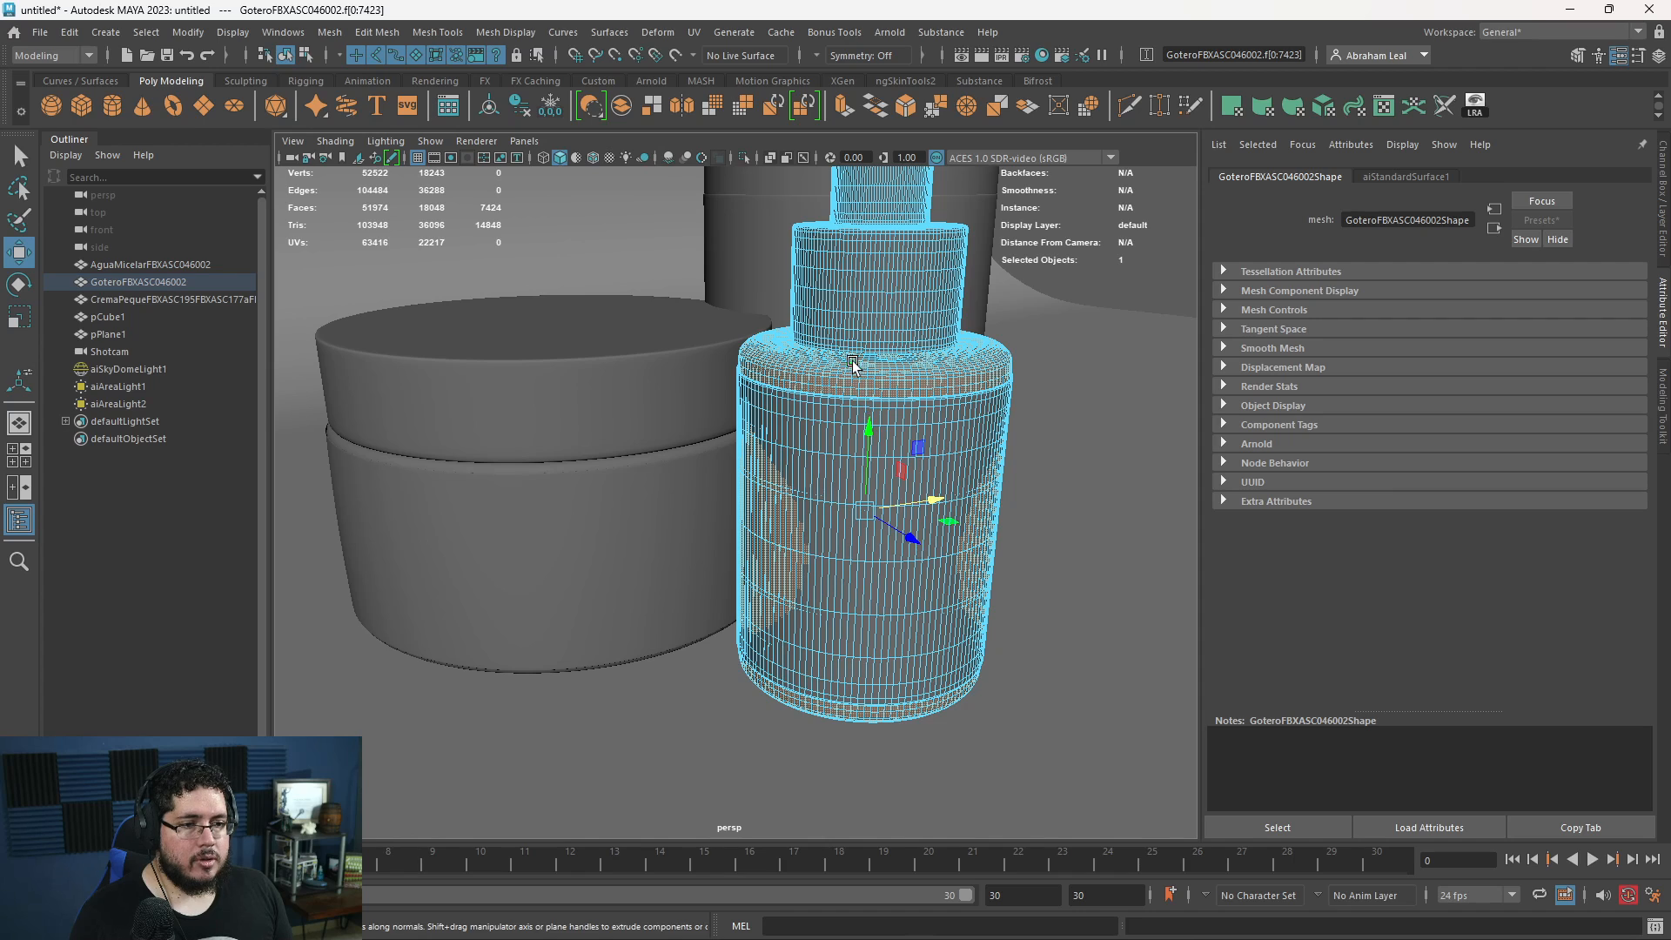
{"action": "right_click_drag", "start_coordinate": [853, 361], "coordinate": [974, 833]}
- Assign a new aiStandardSurface material named ShinyPlastic to the dropper bottle's cap and bulb faces
{"action": "left_click_drag", "start_coordinate": [924, 607], "coordinate": [764, 383], "text": "alt"}
{"action": "right_click_drag", "start_coordinate": [764, 382], "coordinate": [788, 831]}
{"action": "double_click", "coordinate": [771, 391]}
{"action": "left_click", "coordinate": [609, 458]}
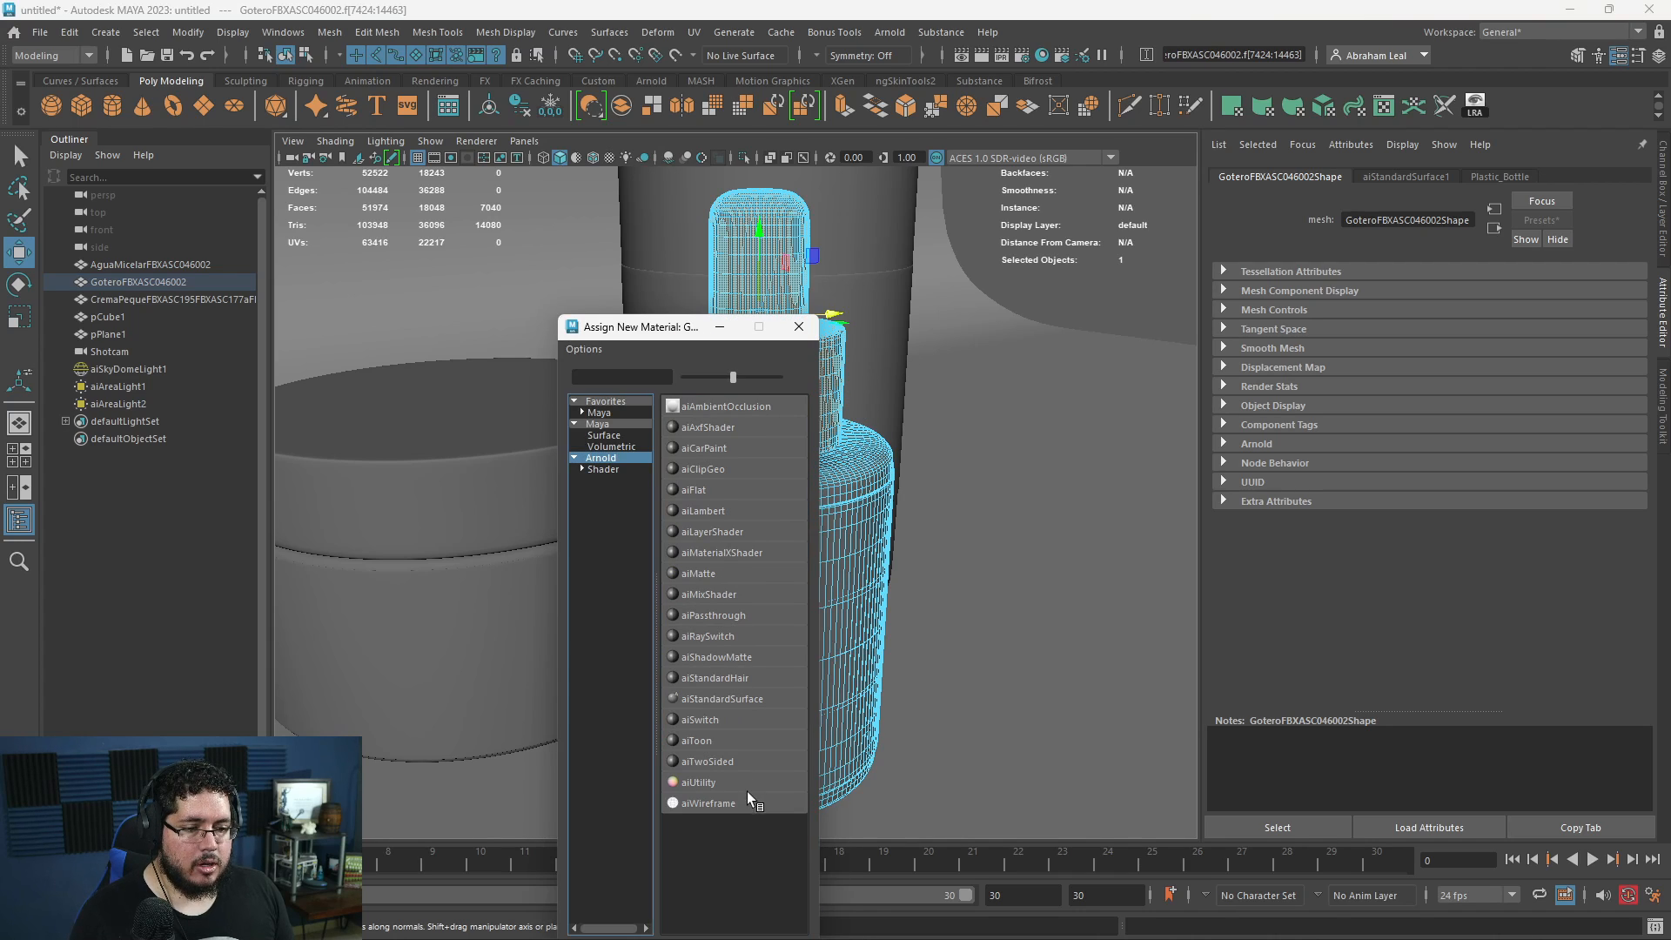
{"action": "left_click", "coordinate": [727, 698]}
{"action": "key", "text": "Caps_Lock"}
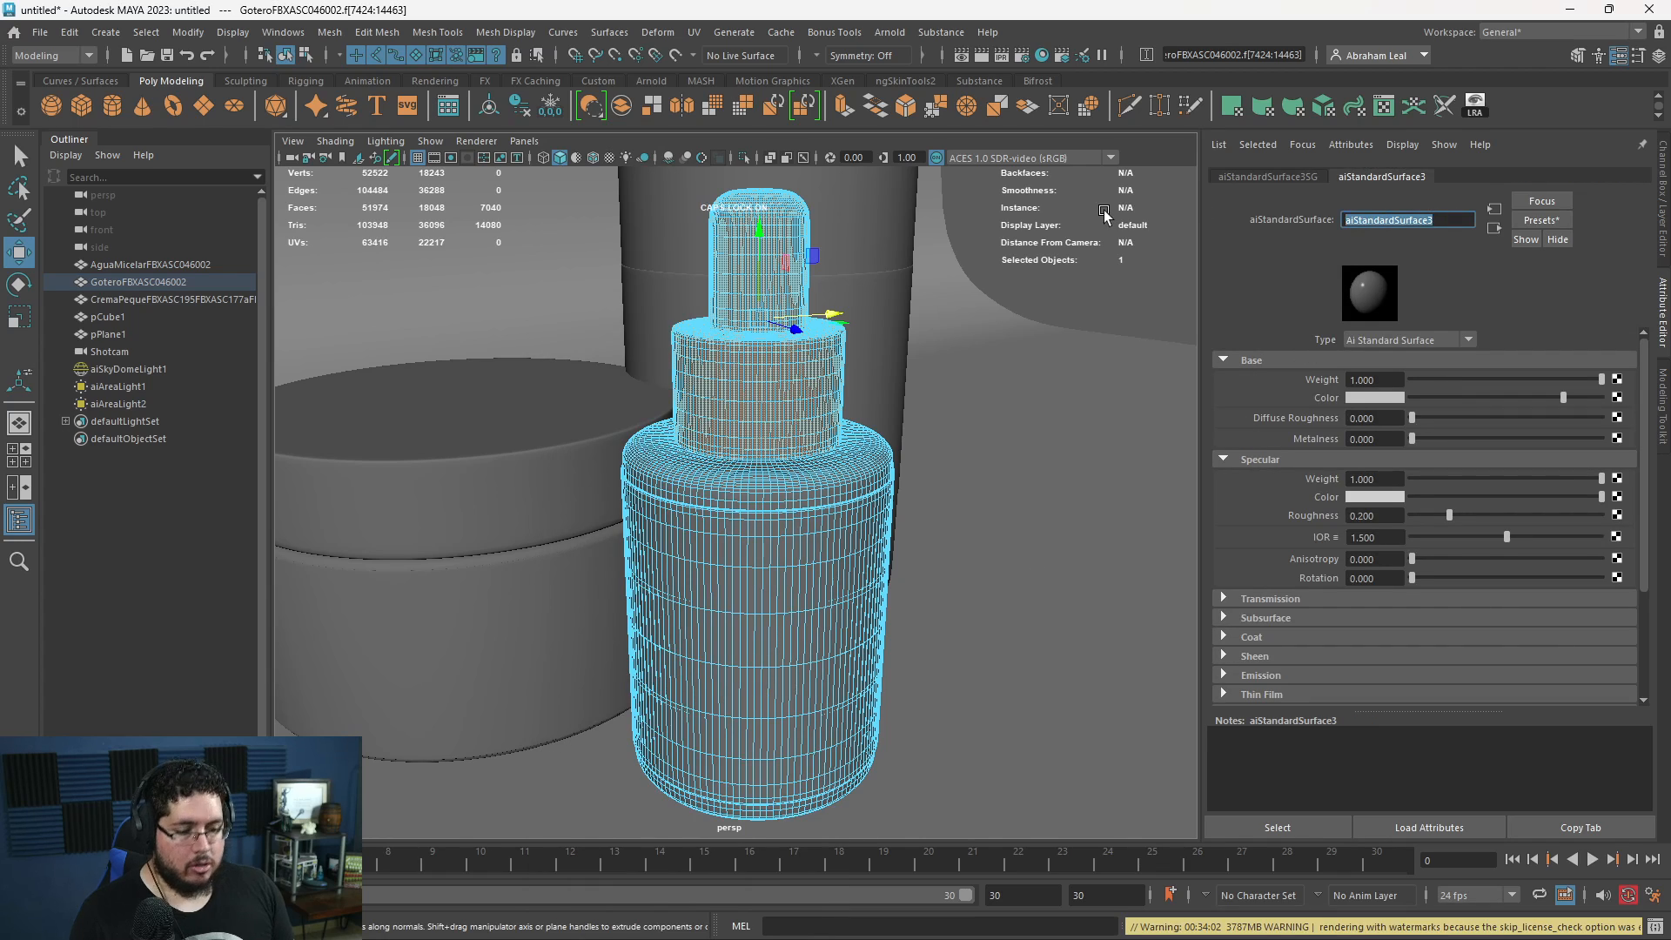
{"action": "type", "text": "SAK"}
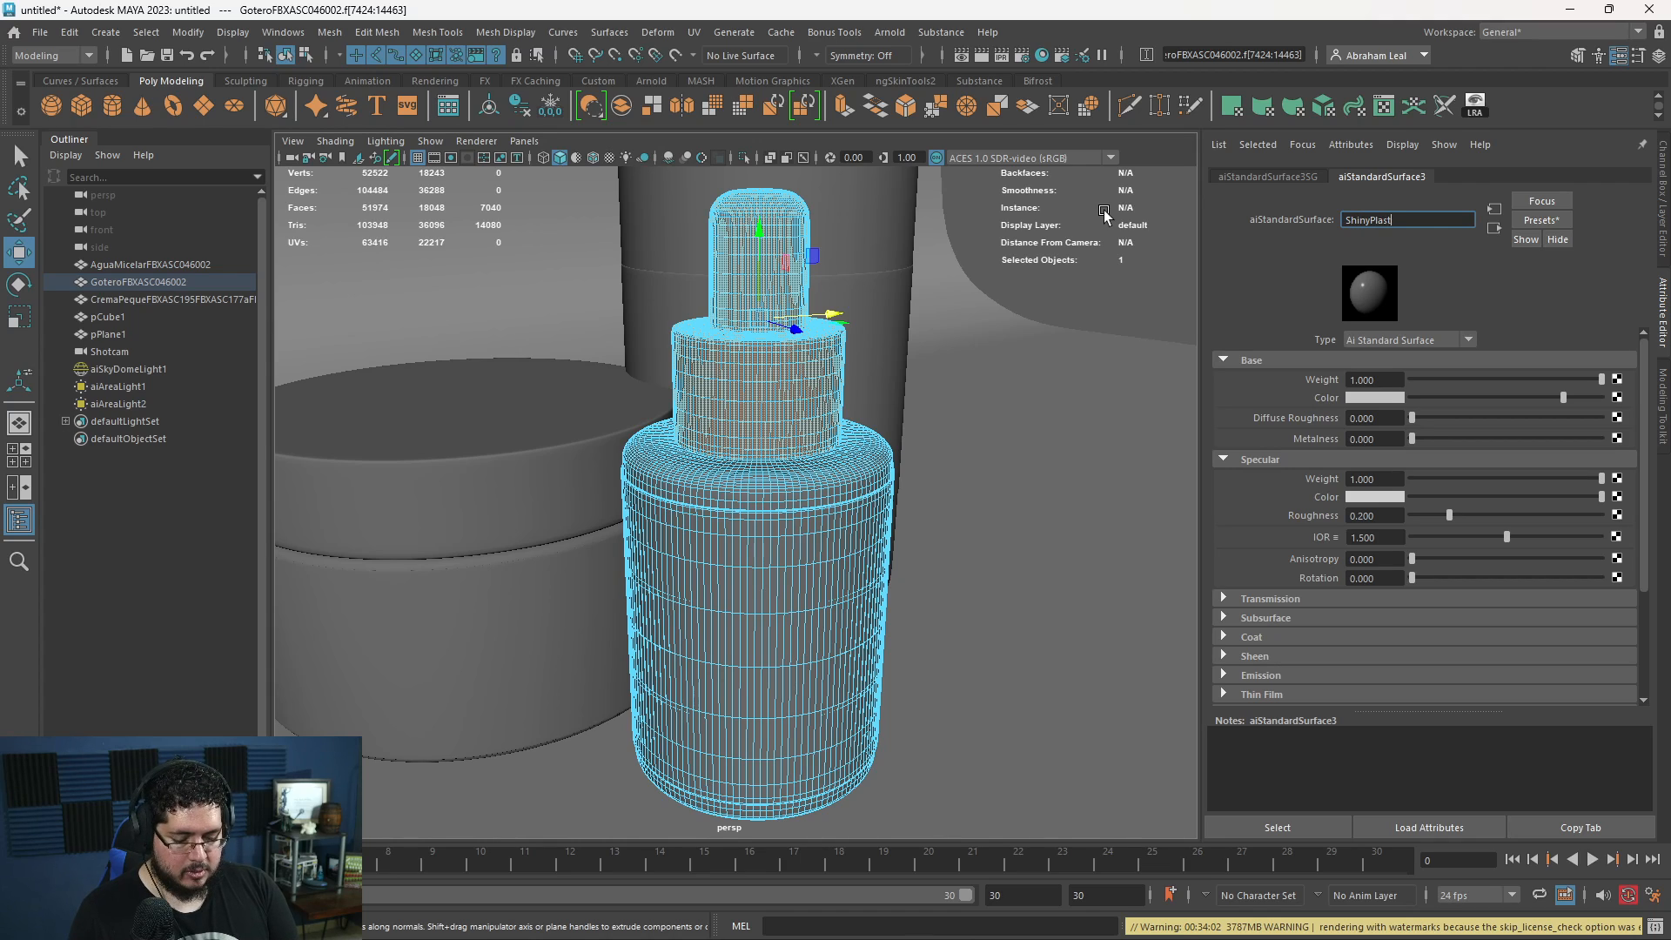
{"action": "key", "text": "Return"}
- Open the tall bottle's Plastic_Bottle material and set its base Color to black
{"action": "left_click", "coordinate": [1084, 358]}
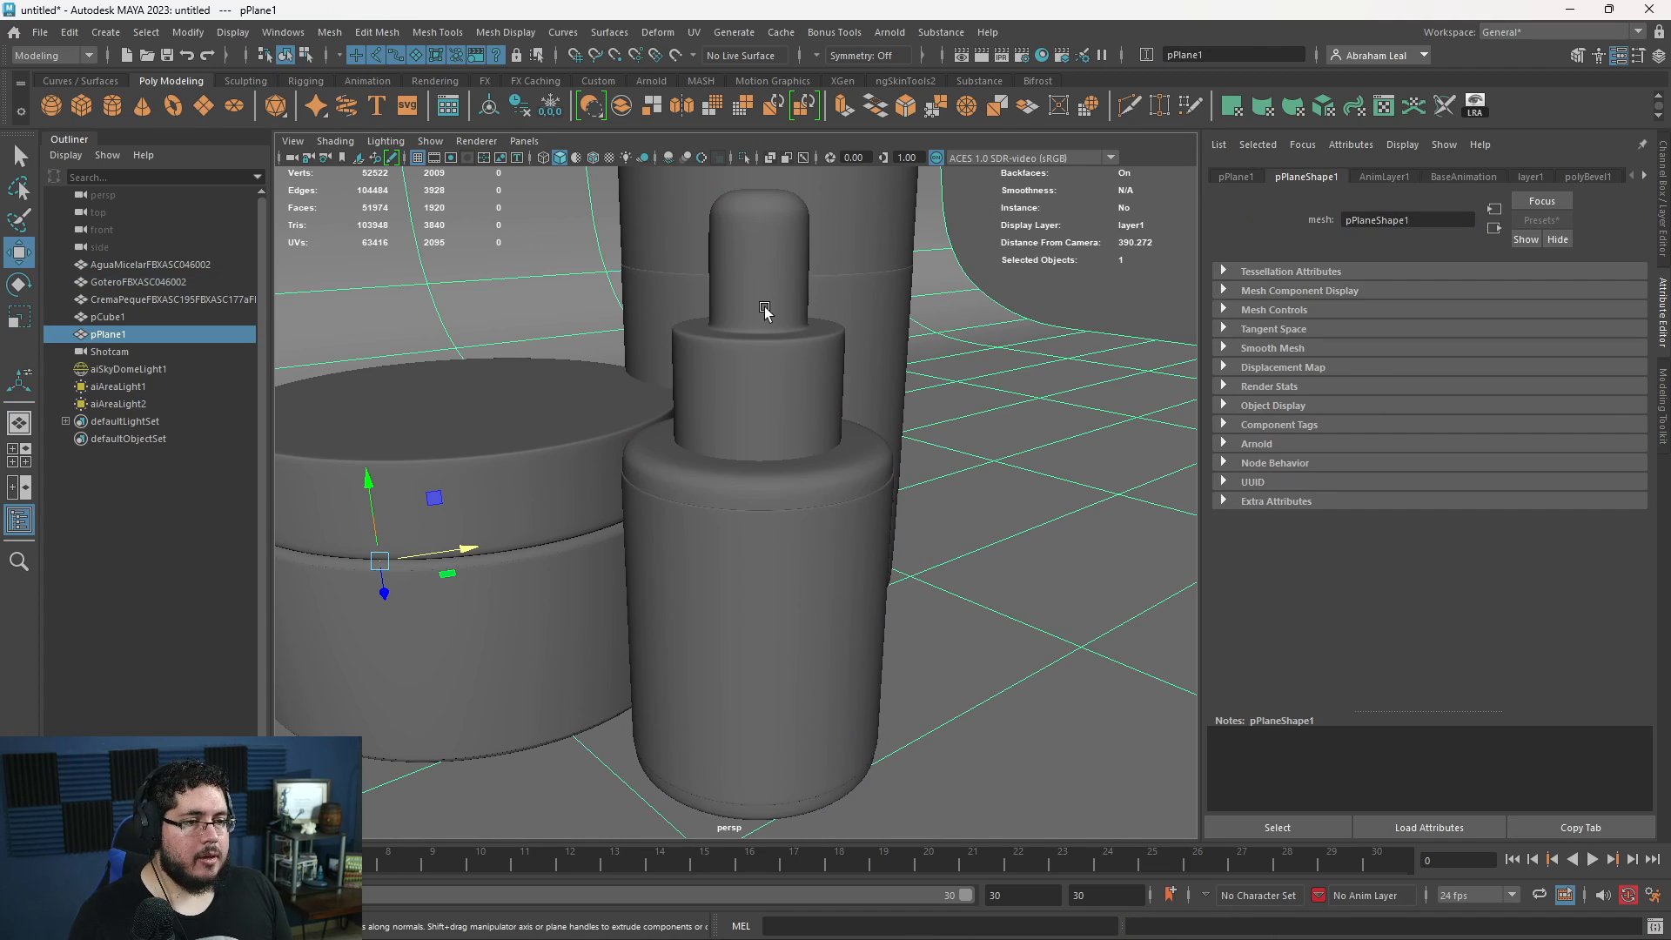
{"action": "left_click", "coordinate": [765, 317]}
{"action": "left_click", "coordinate": [704, 186]}
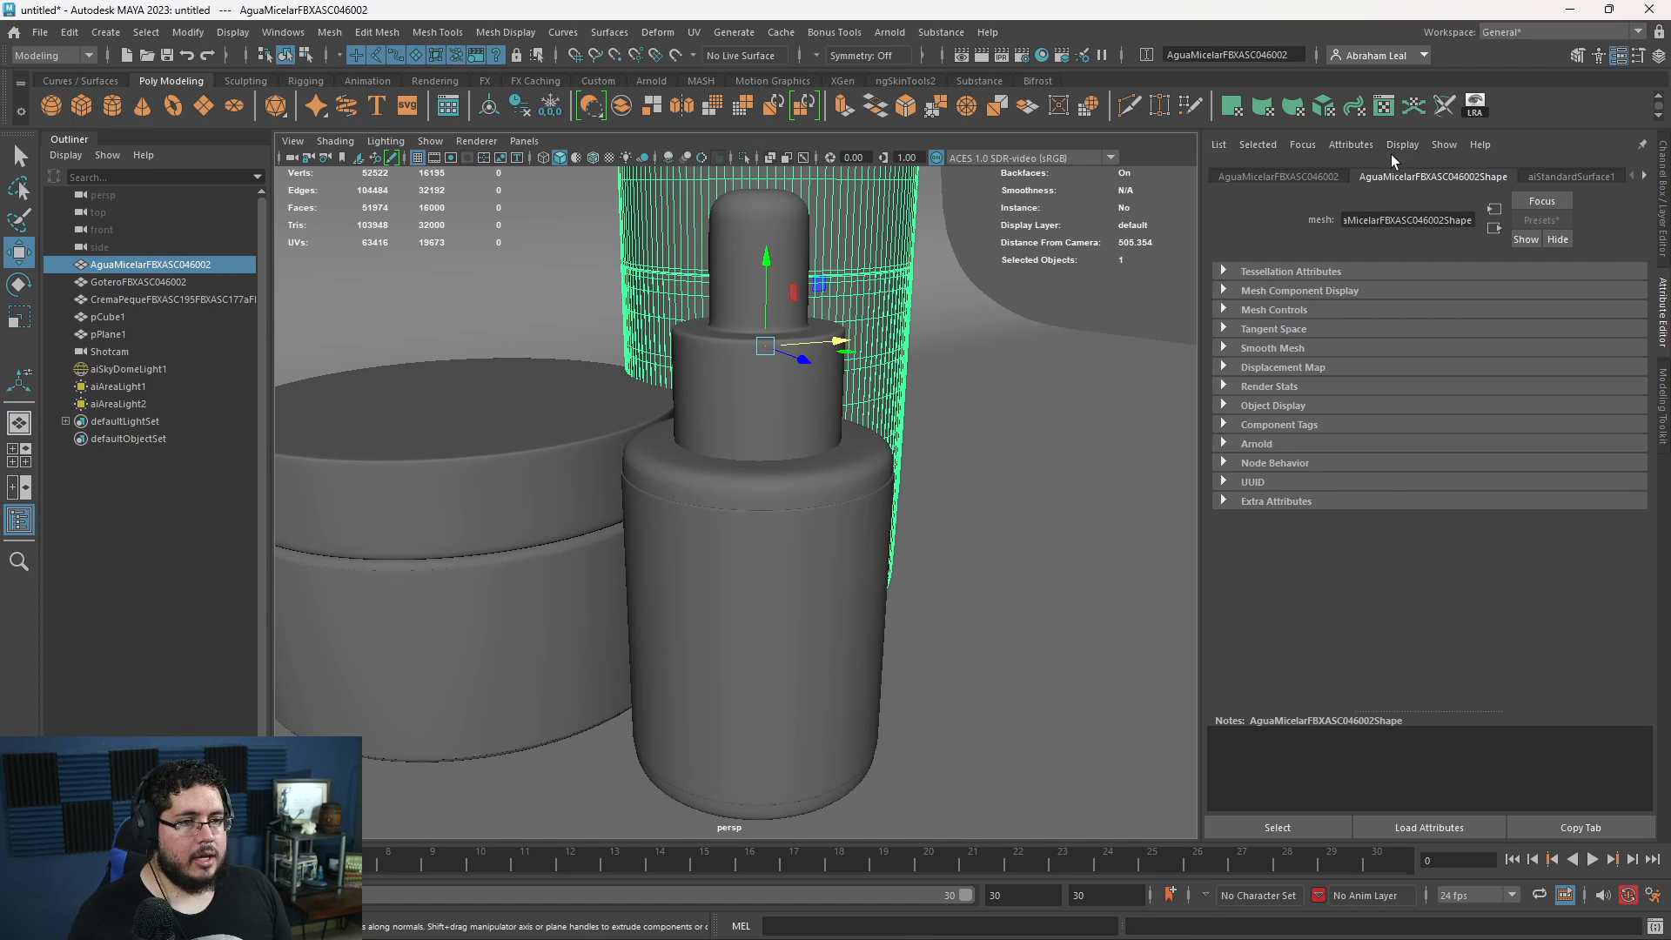
{"action": "left_click", "coordinate": [1645, 177]}
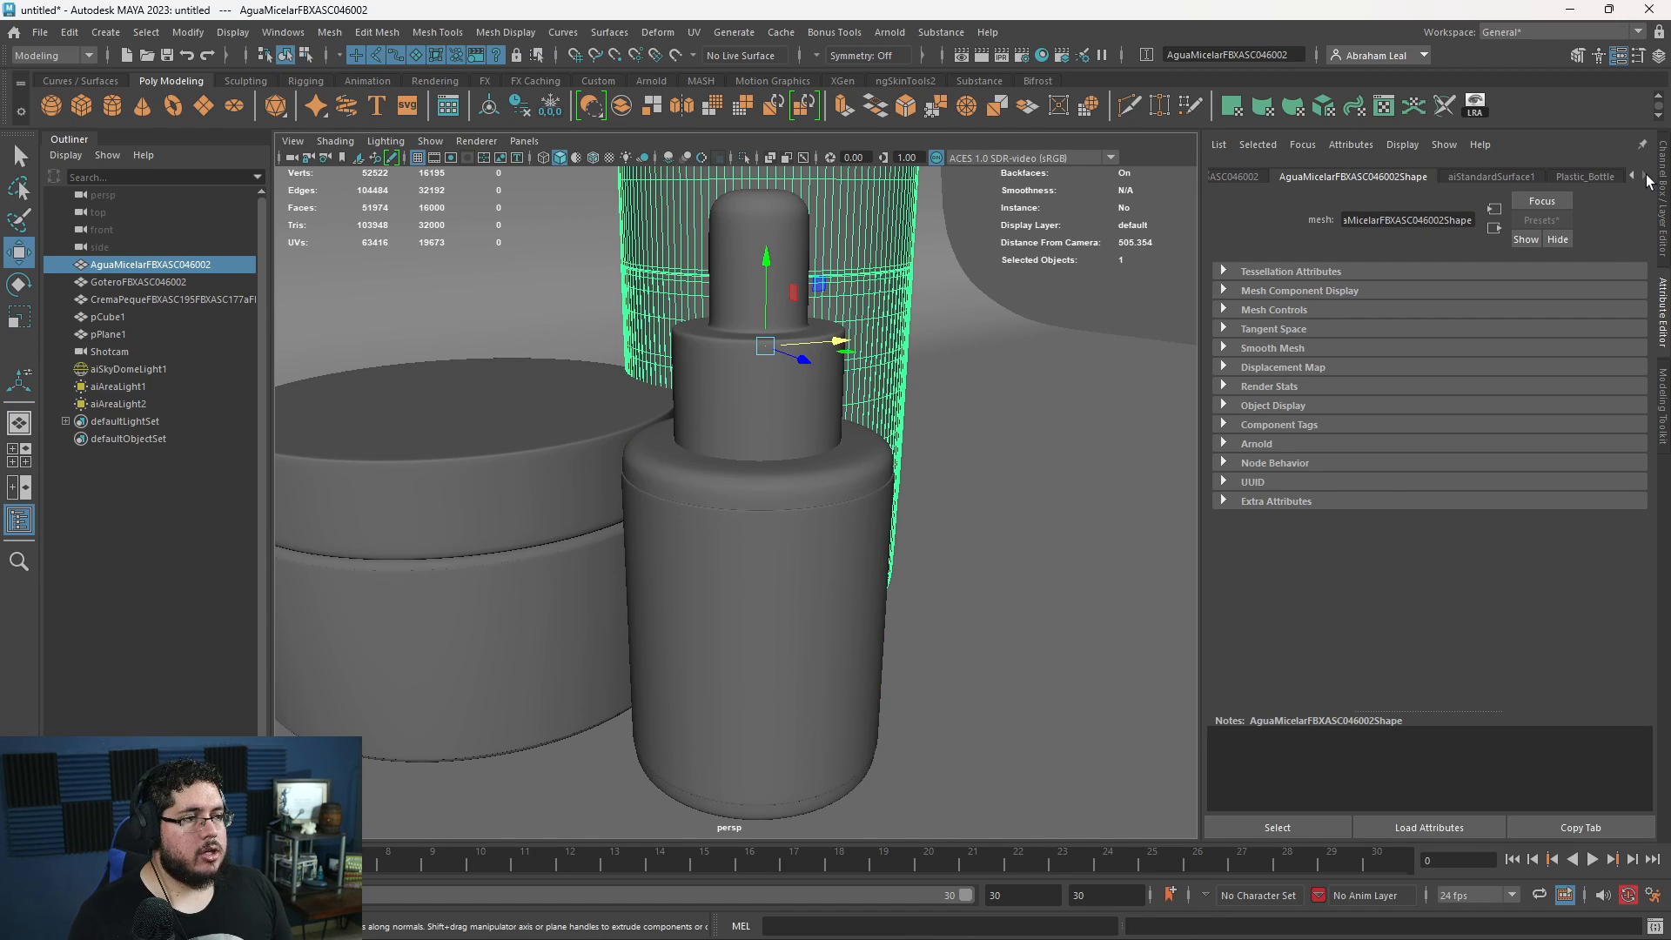
{"action": "left_click", "coordinate": [1577, 178]}
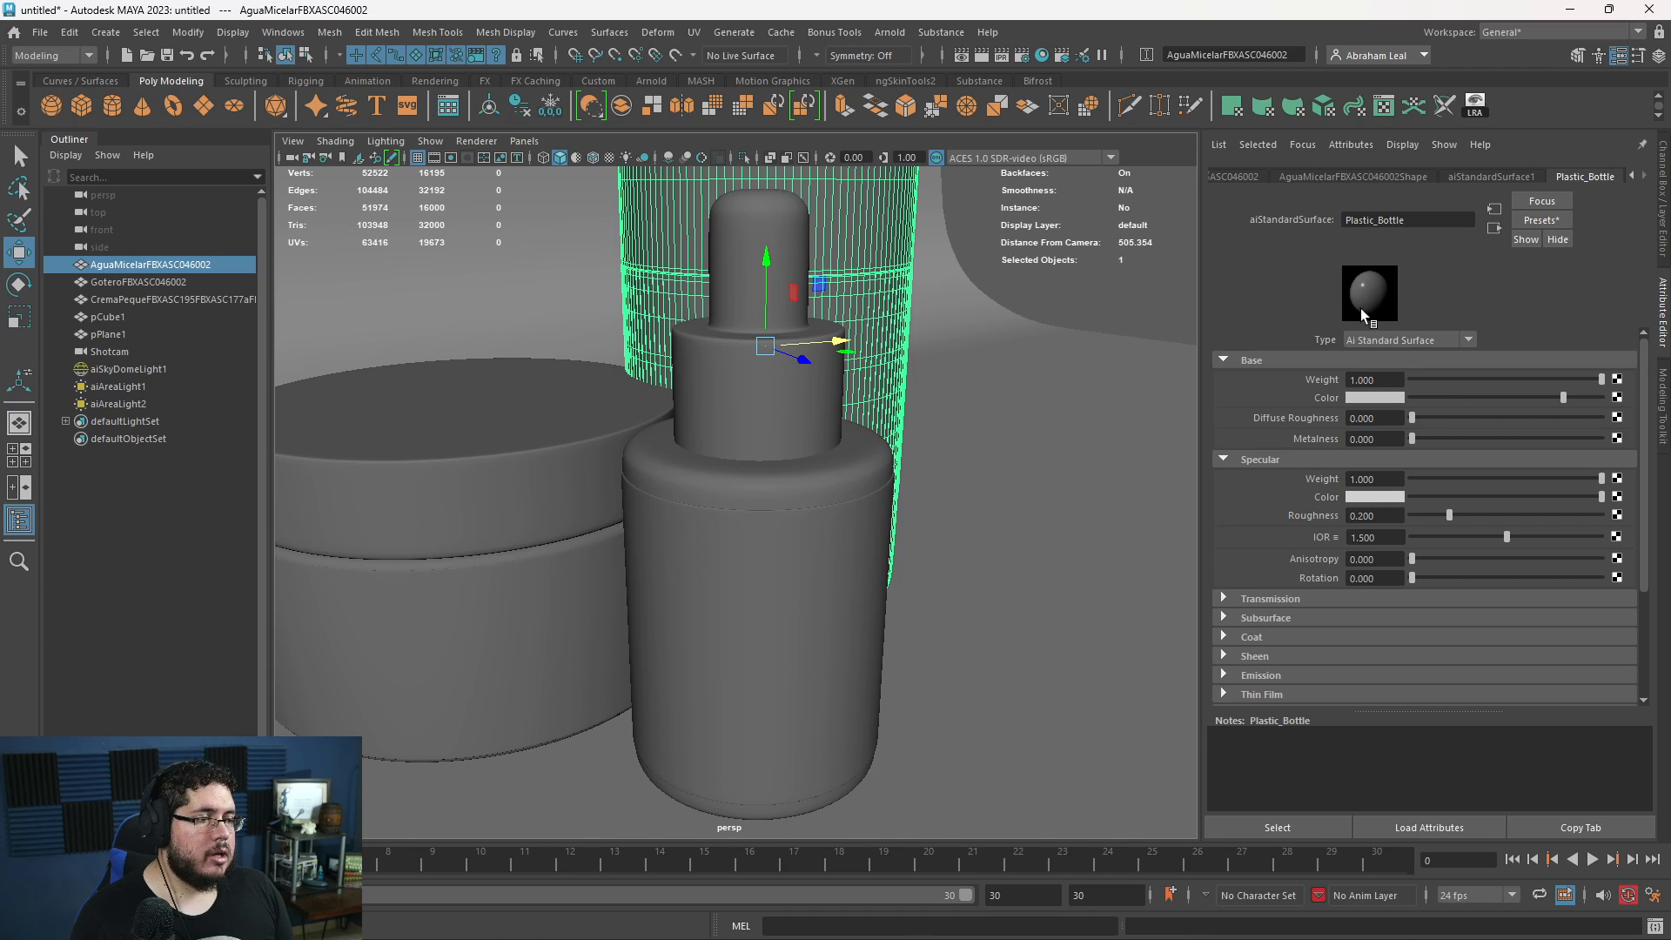
{"action": "left_click_drag", "start_coordinate": [1474, 397], "coordinate": [1406, 392]}
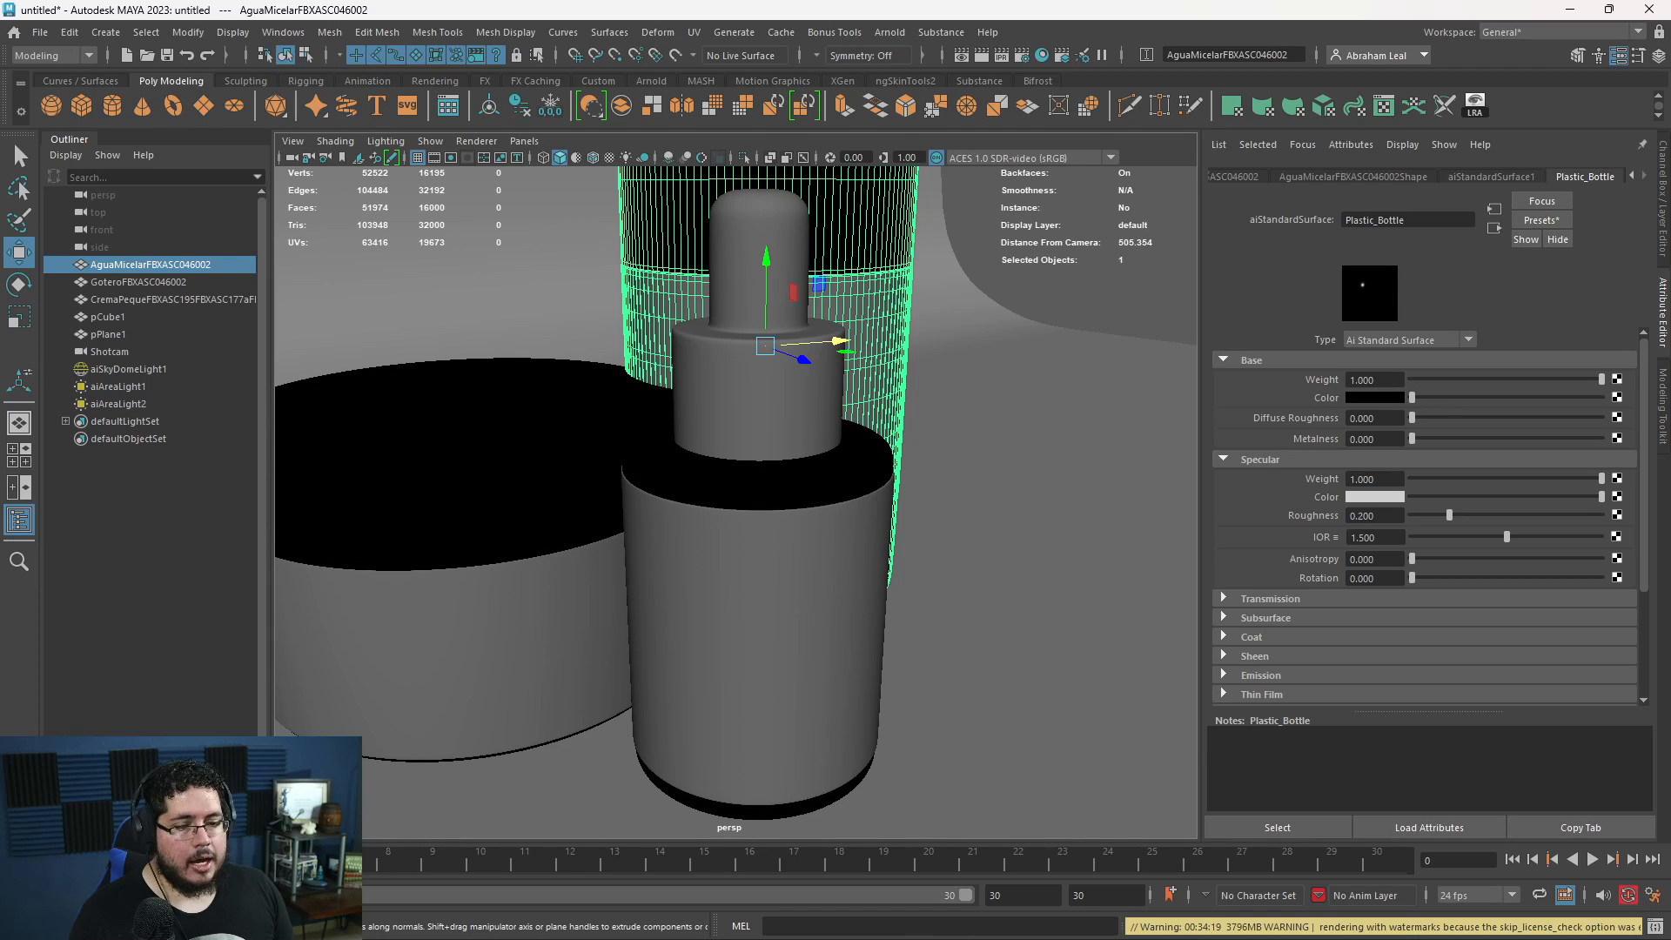
- Store a snapshot of the existing render in the Arnold RenderView and start rendering the Shotcam view again
{"action": "key", "text": "alt+Tab"}
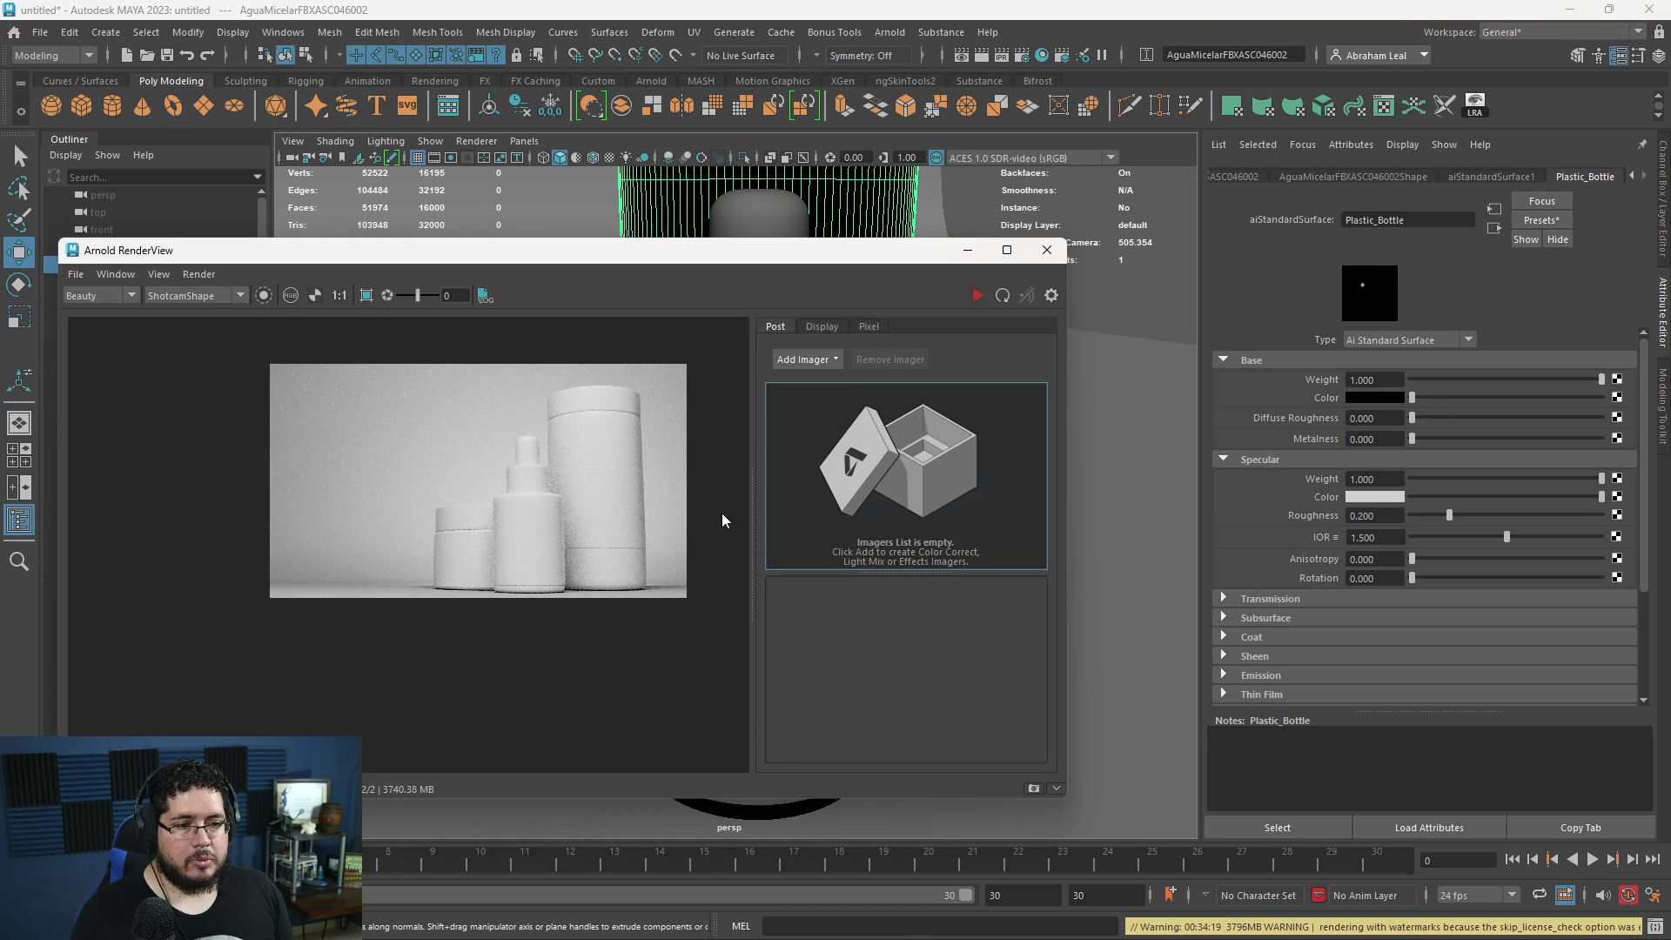
{"action": "left_click", "coordinate": [1034, 789]}
{"action": "left_click", "coordinate": [973, 295]}
- Inspect the black plastic on the rendered containers up close and lighten Plastic_Bottle's base Color to a very dark grey
{"action": "scroll", "coordinate": [607, 421], "scroll_direction": "up", "scroll_amount": 4}
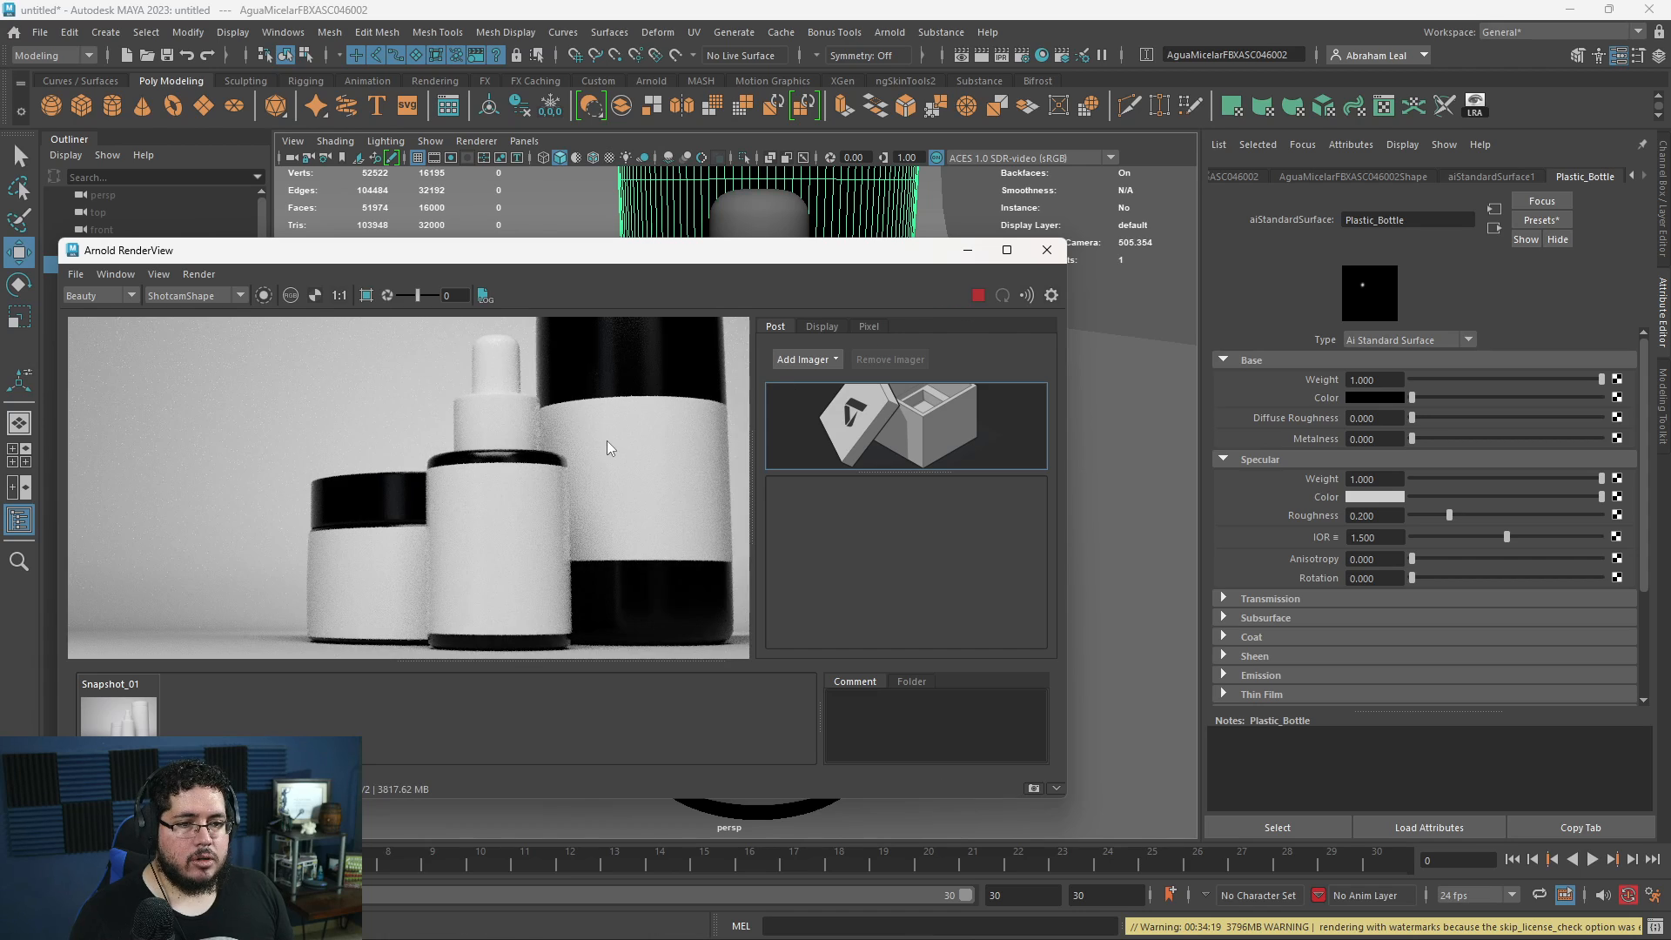
{"action": "scroll", "coordinate": [600, 409], "scroll_direction": "up", "scroll_amount": 2}
{"action": "scroll", "coordinate": [579, 404], "scroll_direction": "down", "scroll_amount": 5}
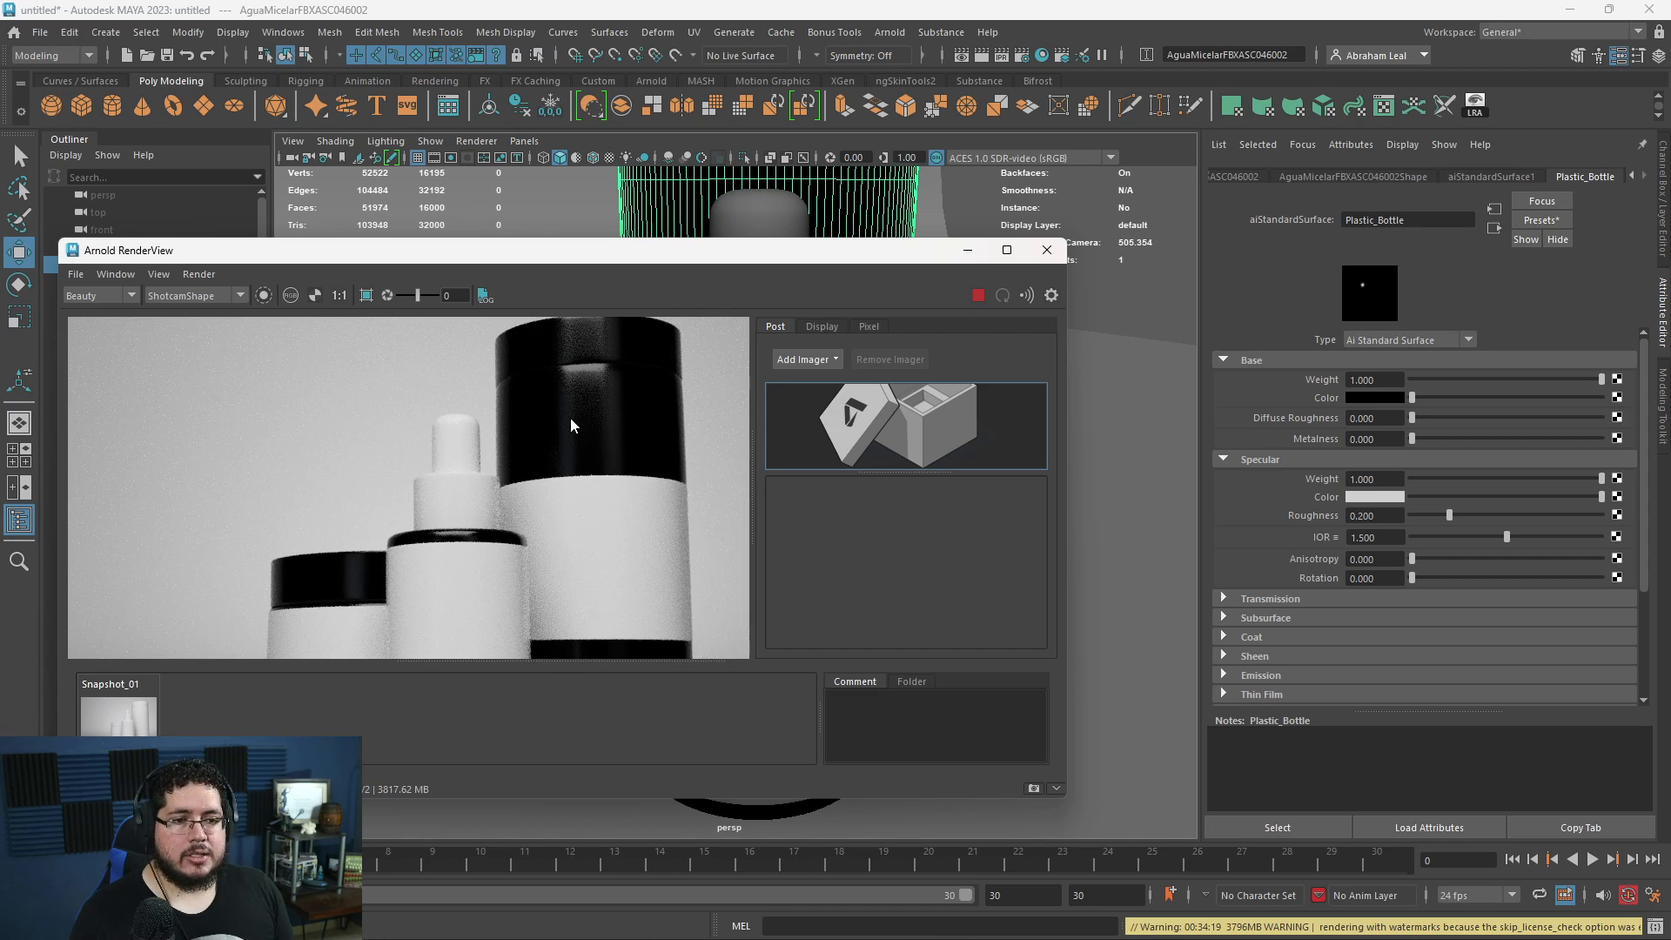
{"action": "scroll", "coordinate": [588, 433], "scroll_direction": "up", "scroll_amount": 4}
{"action": "scroll", "coordinate": [596, 487], "scroll_direction": "down", "scroll_amount": 2}
{"action": "scroll", "coordinate": [599, 503], "scroll_direction": "down", "scroll_amount": 3}
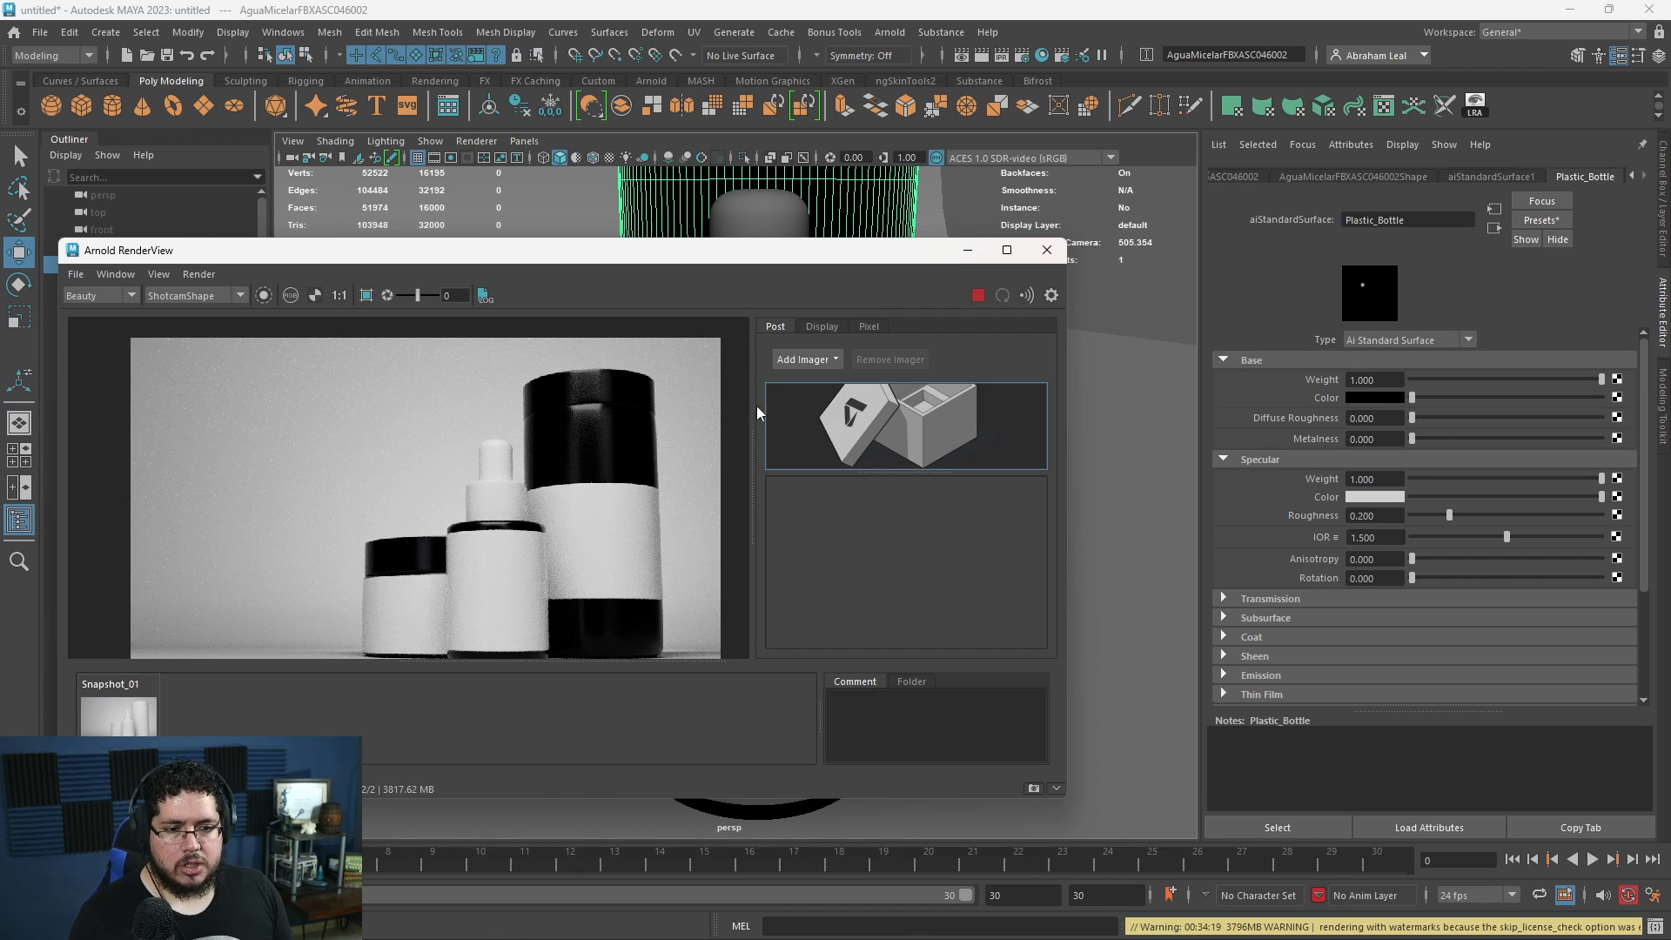
{"action": "scroll", "coordinate": [632, 498], "scroll_direction": "up", "scroll_amount": 2}
{"action": "scroll", "coordinate": [592, 512], "scroll_direction": "down", "scroll_amount": 2}
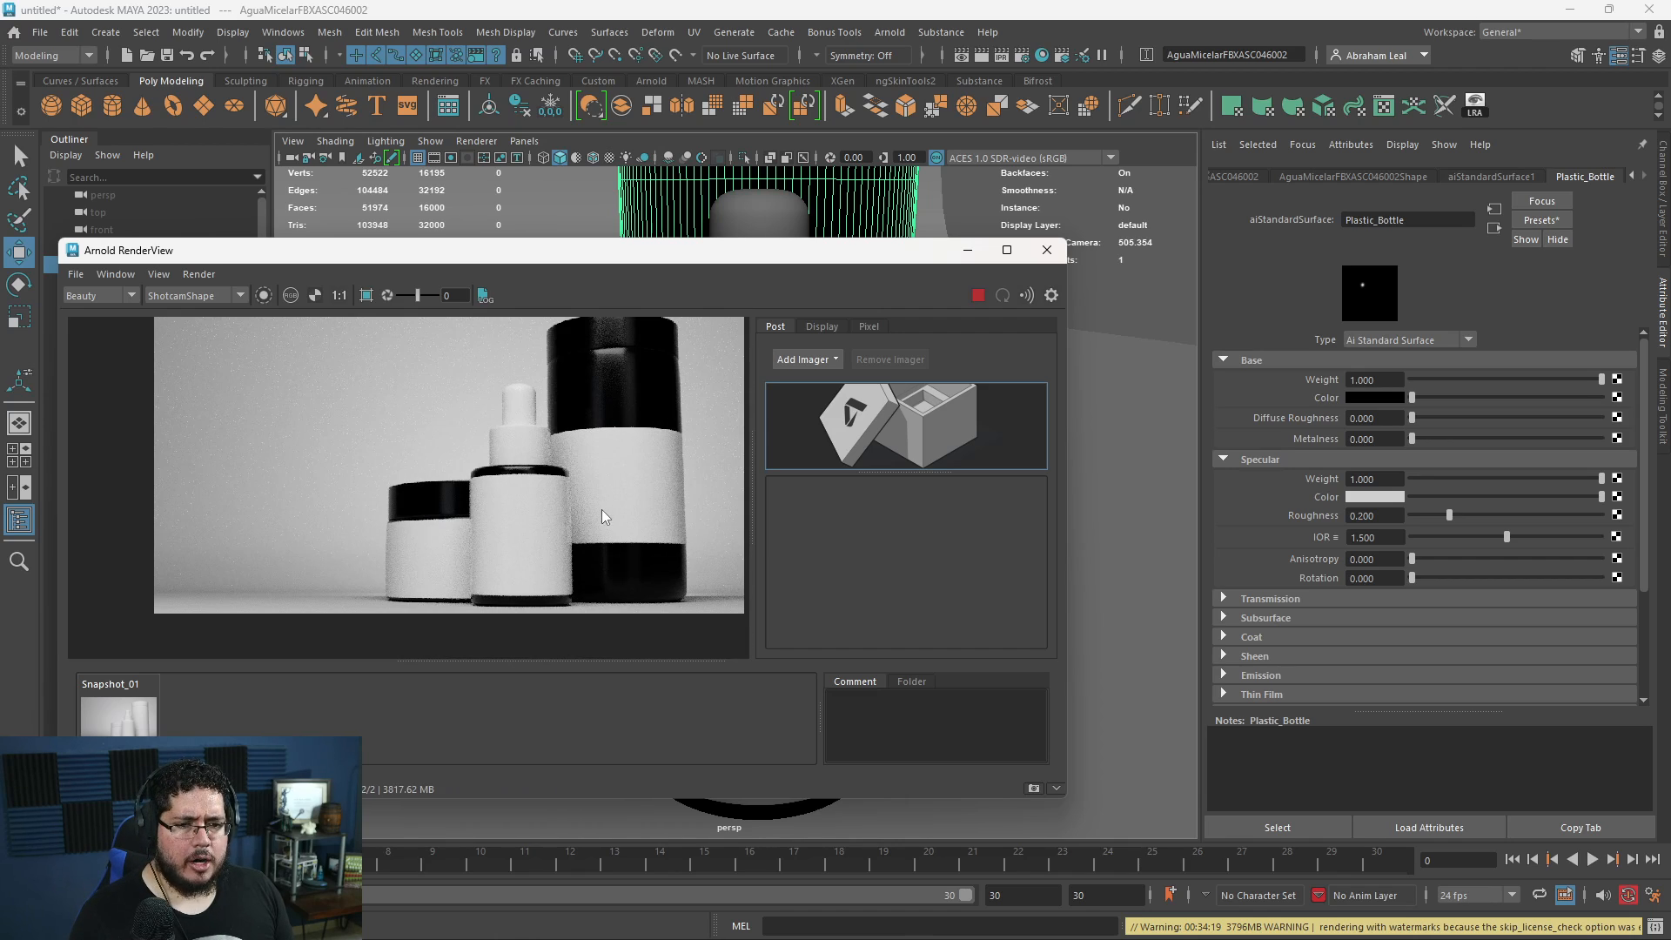
{"action": "left_click_drag", "start_coordinate": [1411, 394], "coordinate": [1424, 398]}
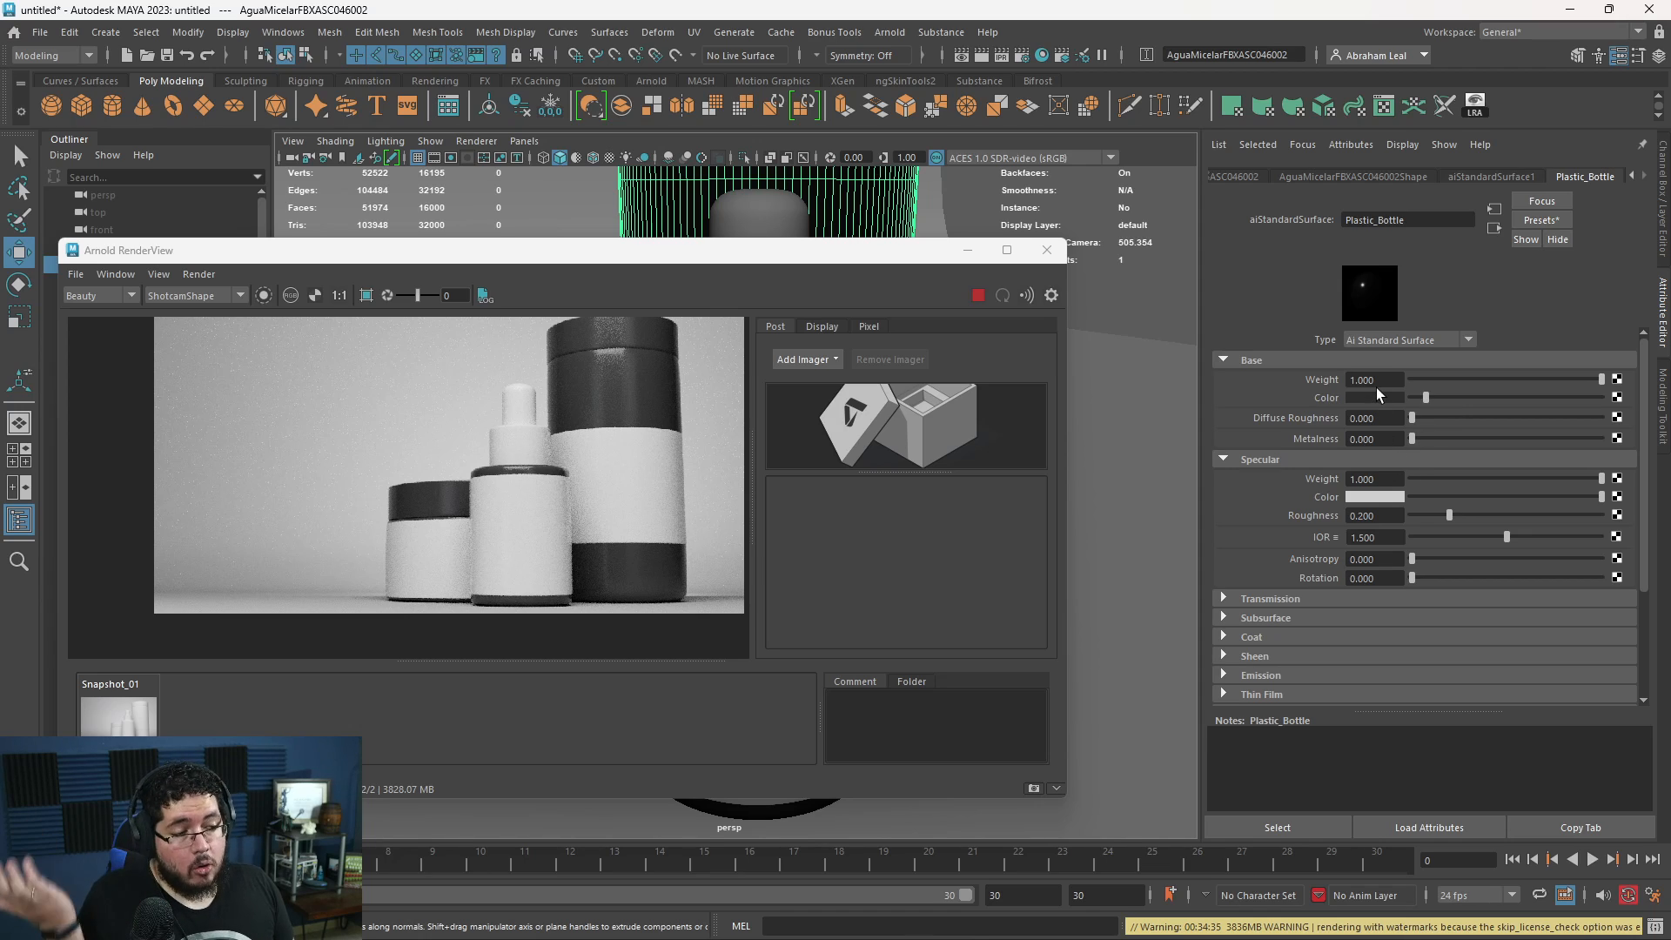
- Change Plastic_Bottle's base Color to a soft, desaturated green, check it in the live render, and close the RenderView
{"action": "left_click", "coordinate": [1382, 398]}
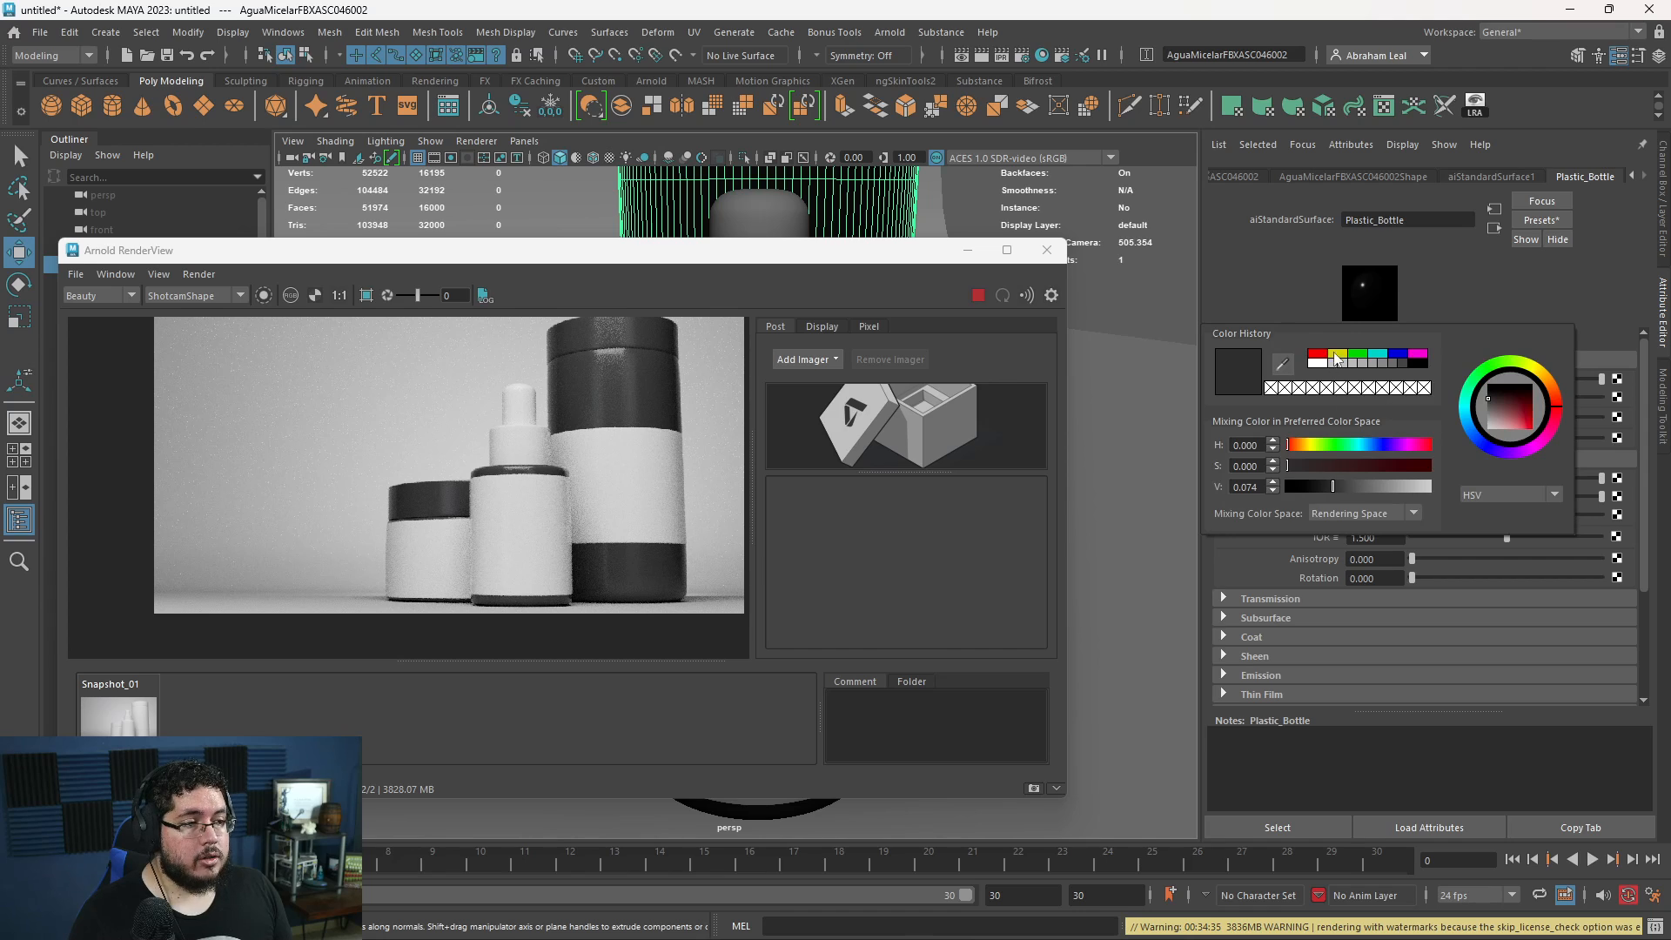
{"action": "left_click", "coordinate": [1360, 354]}
{"action": "left_click_drag", "start_coordinate": [1335, 471], "coordinate": [1405, 471]}
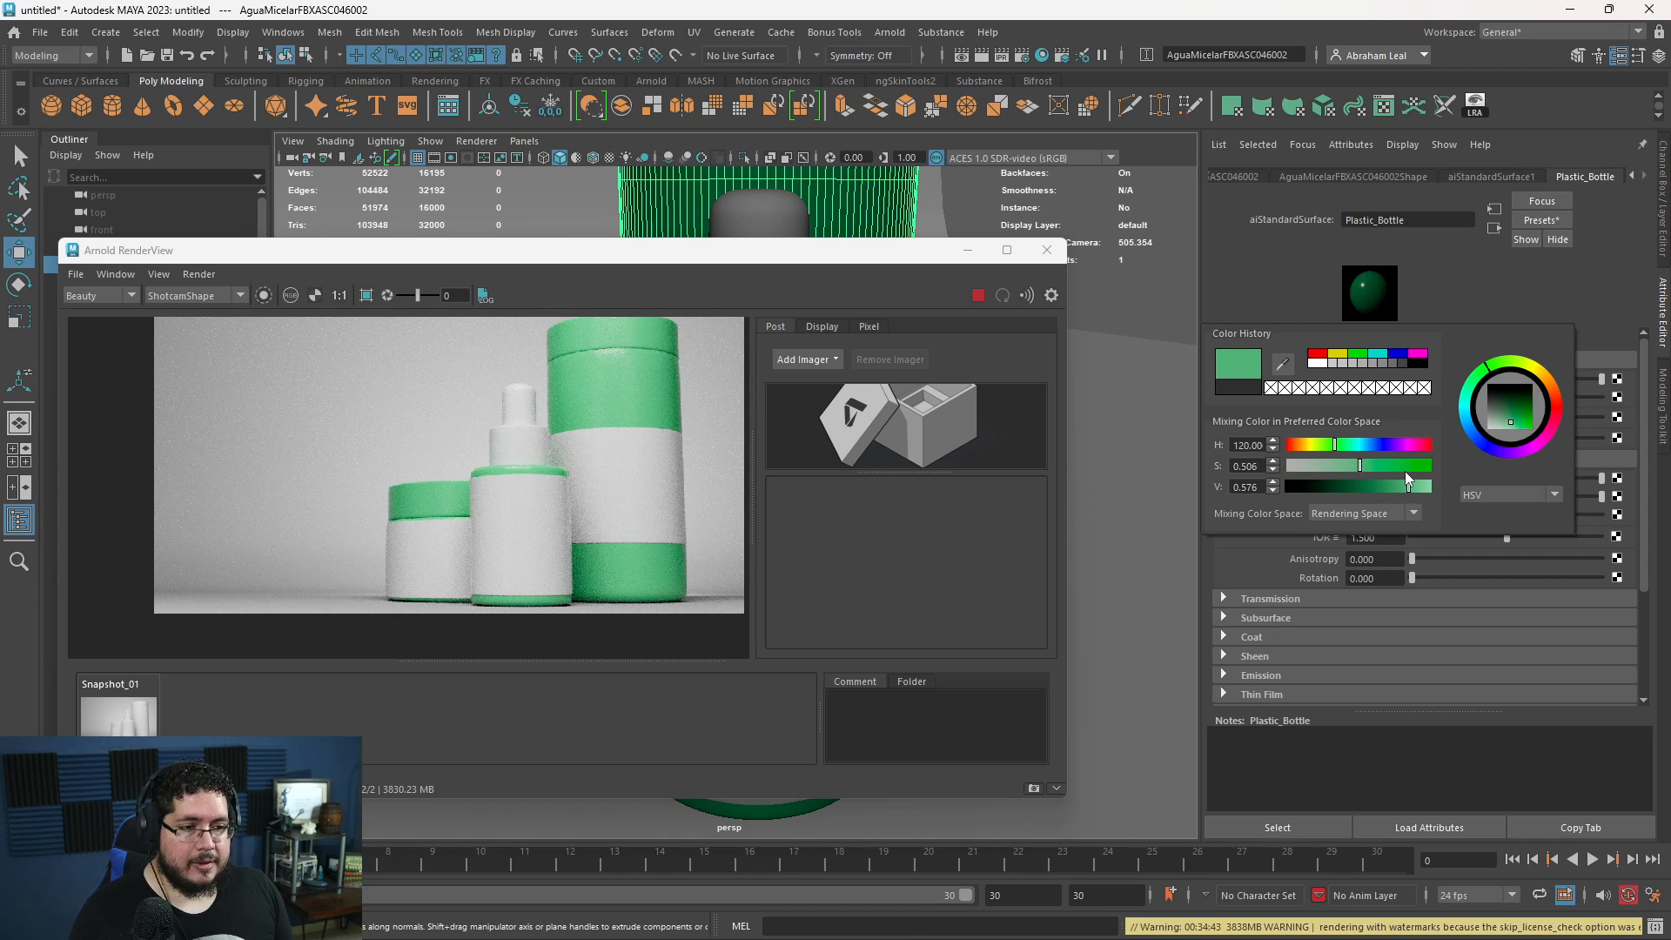
{"action": "left_click_drag", "start_coordinate": [1338, 443], "coordinate": [1328, 443]}
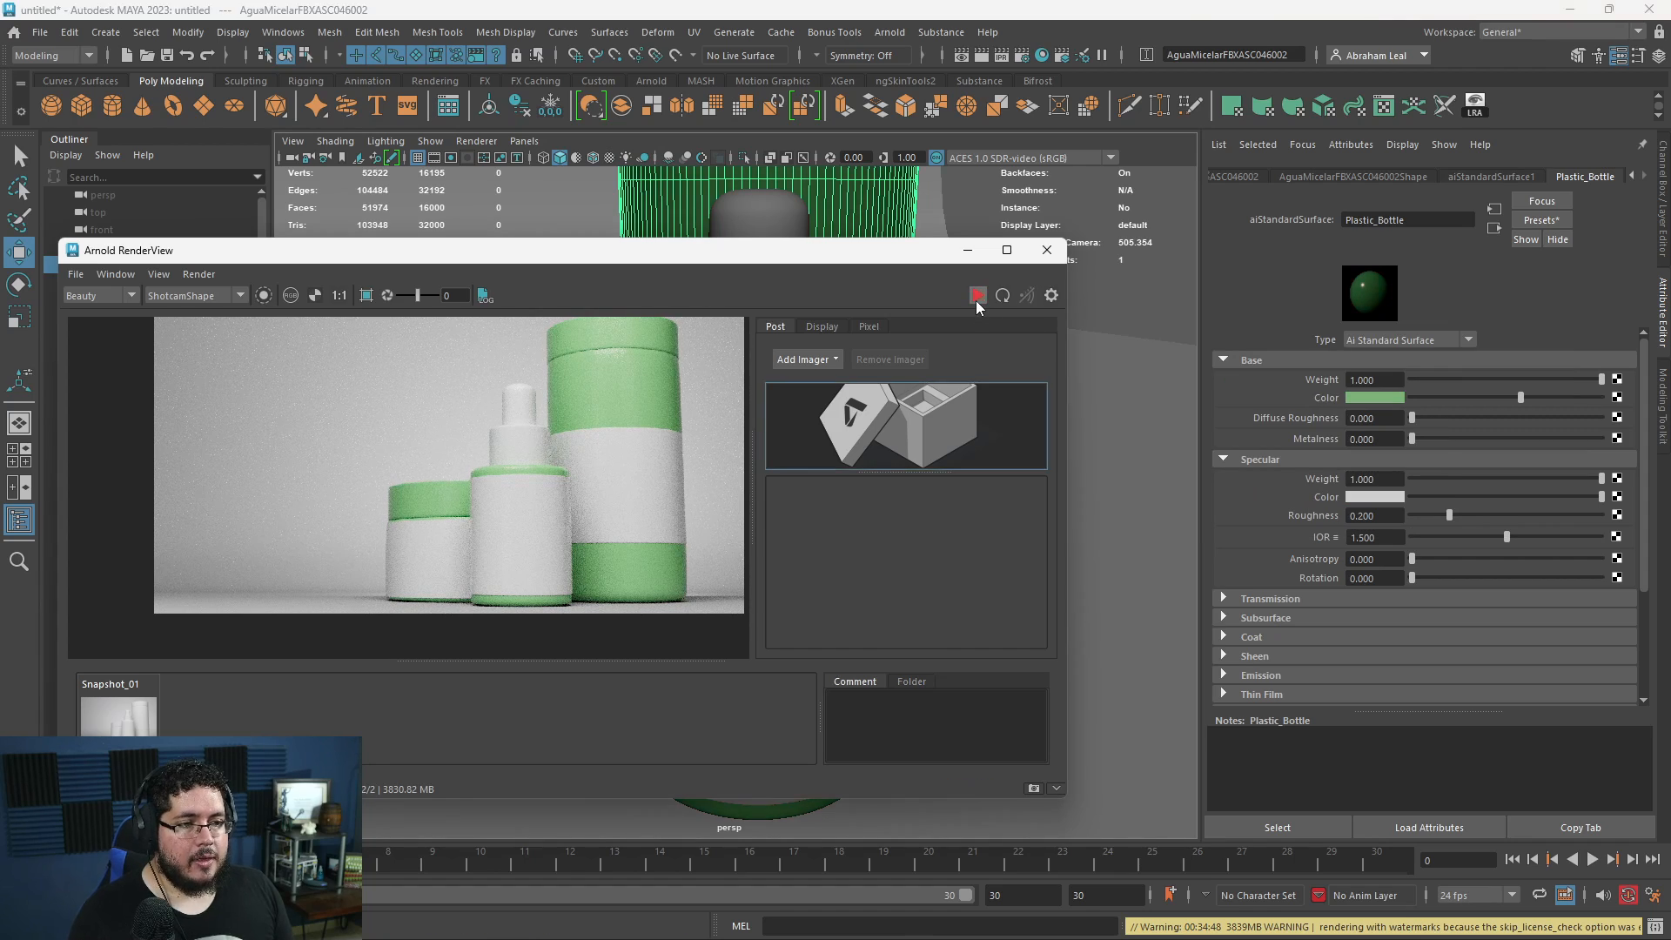
{"action": "left_click", "coordinate": [1047, 249]}
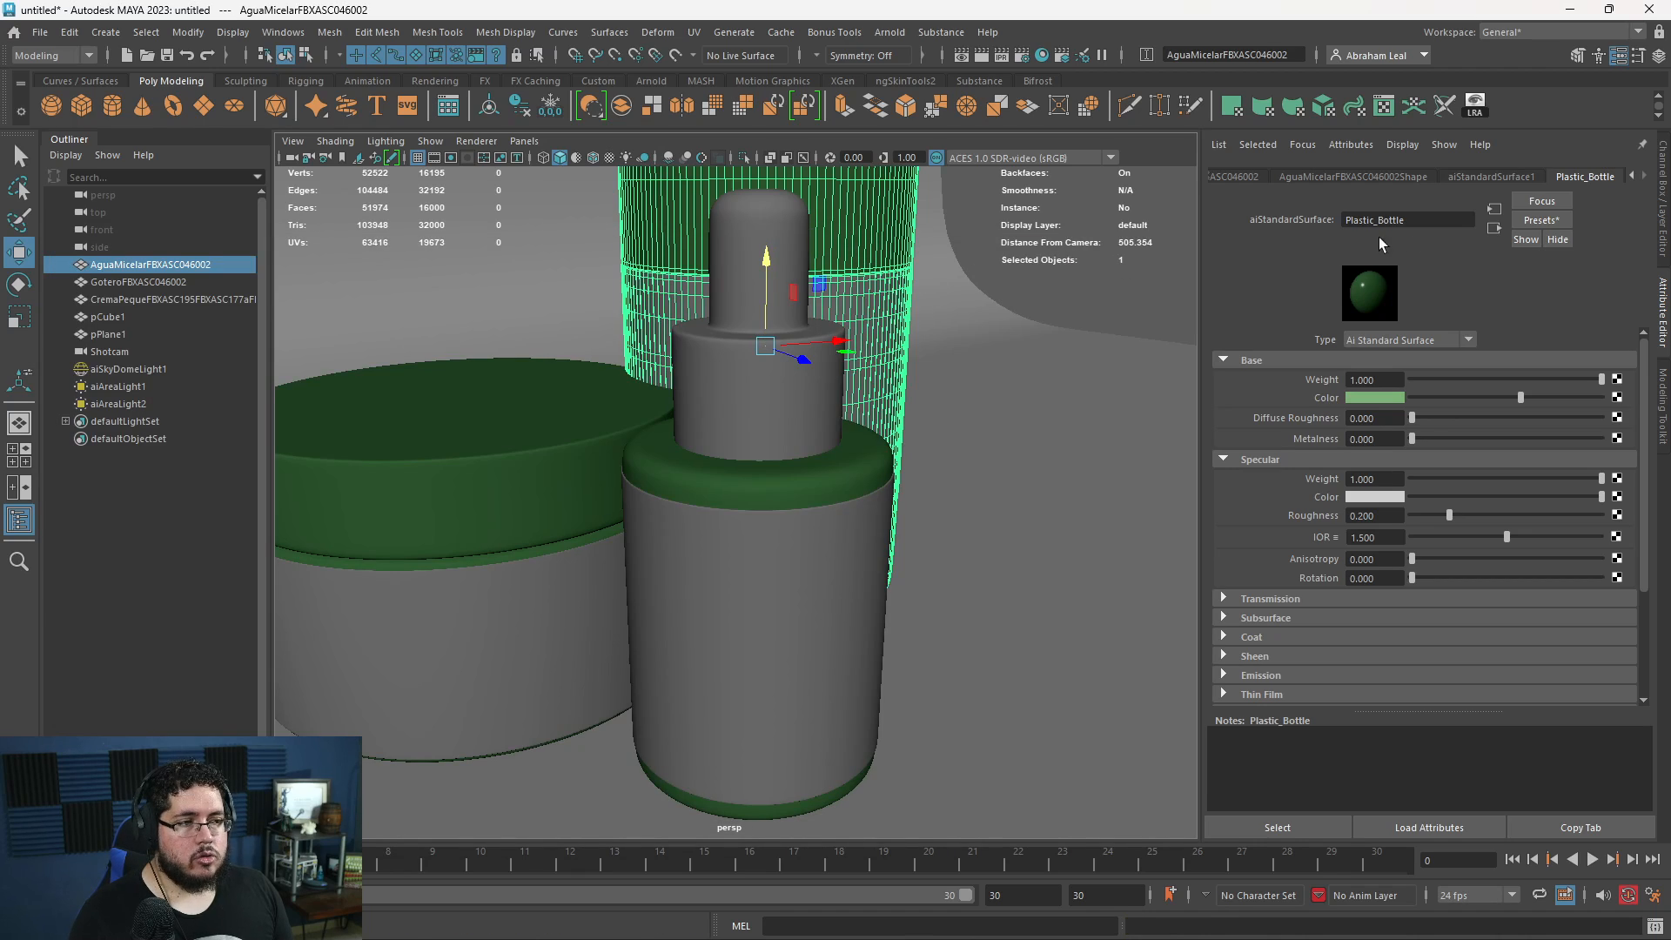
- Open the dropper bottle's ShinyPlastic material and darken its base Color to near black
{"action": "left_click", "coordinate": [727, 233]}
{"action": "left_click", "coordinate": [1643, 176]}
{"action": "left_click", "coordinate": [1584, 177]}
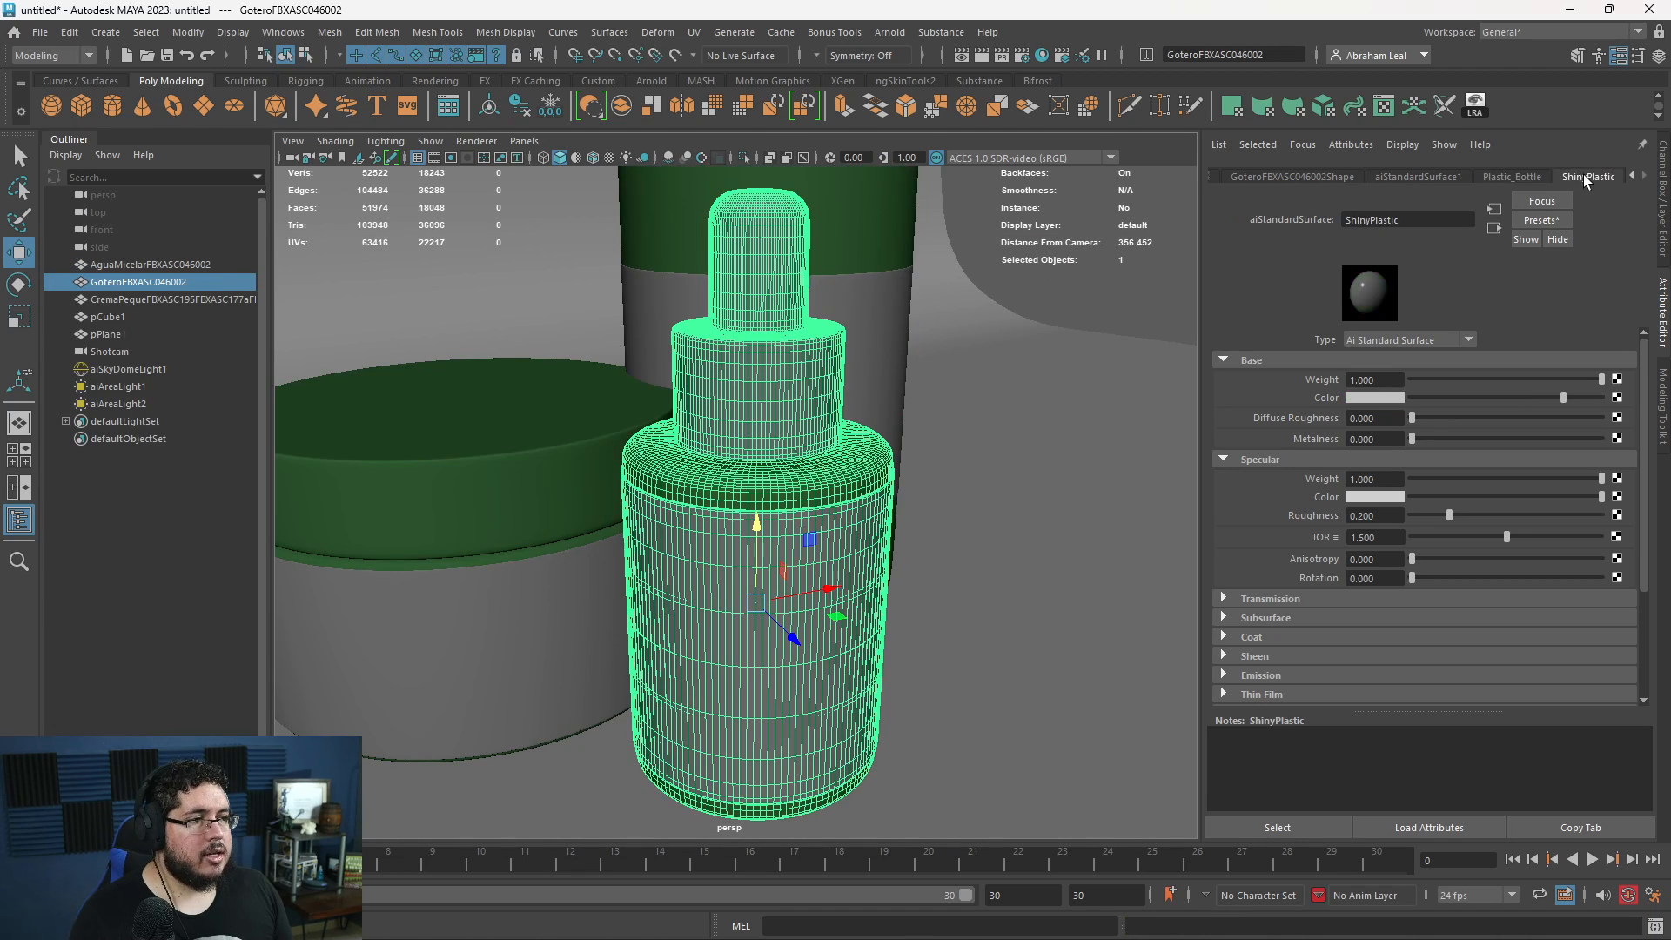
{"action": "left_click_drag", "start_coordinate": [1441, 395], "coordinate": [1431, 391]}
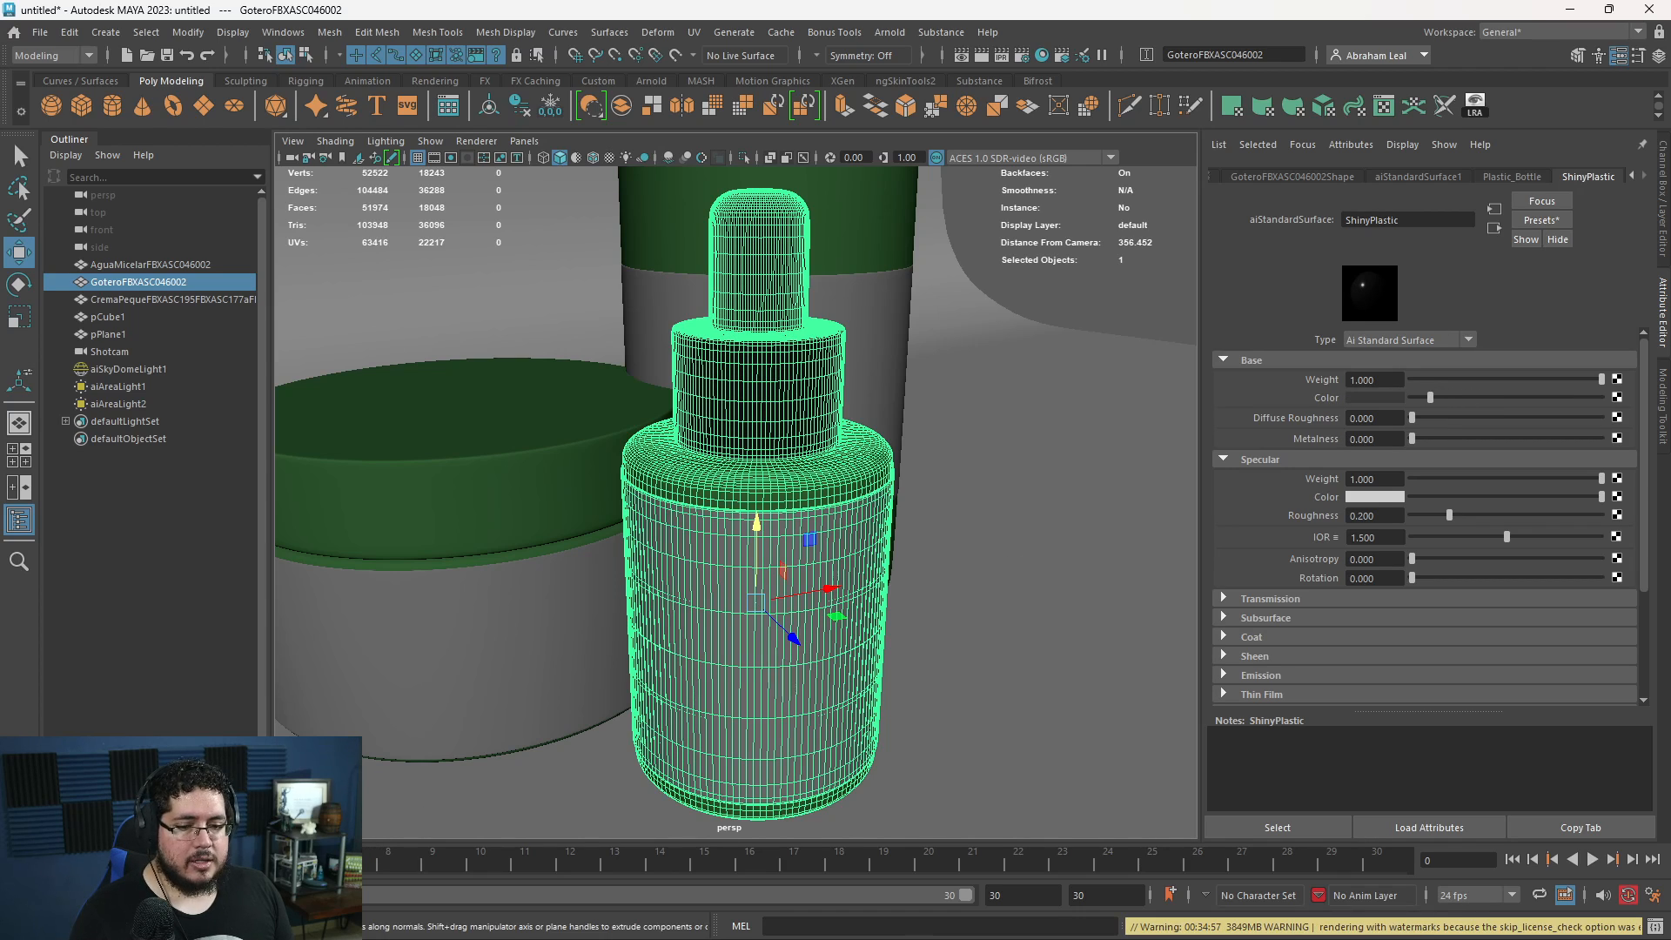
- Run the Shotcam render again in the Arnold RenderView and inspect the dropper's dark cap up close
{"action": "left_click", "coordinate": [87, 924]}
{"action": "left_click", "coordinate": [1003, 295]}
{"action": "scroll", "coordinate": [542, 458], "scroll_direction": "up", "scroll_amount": 3}
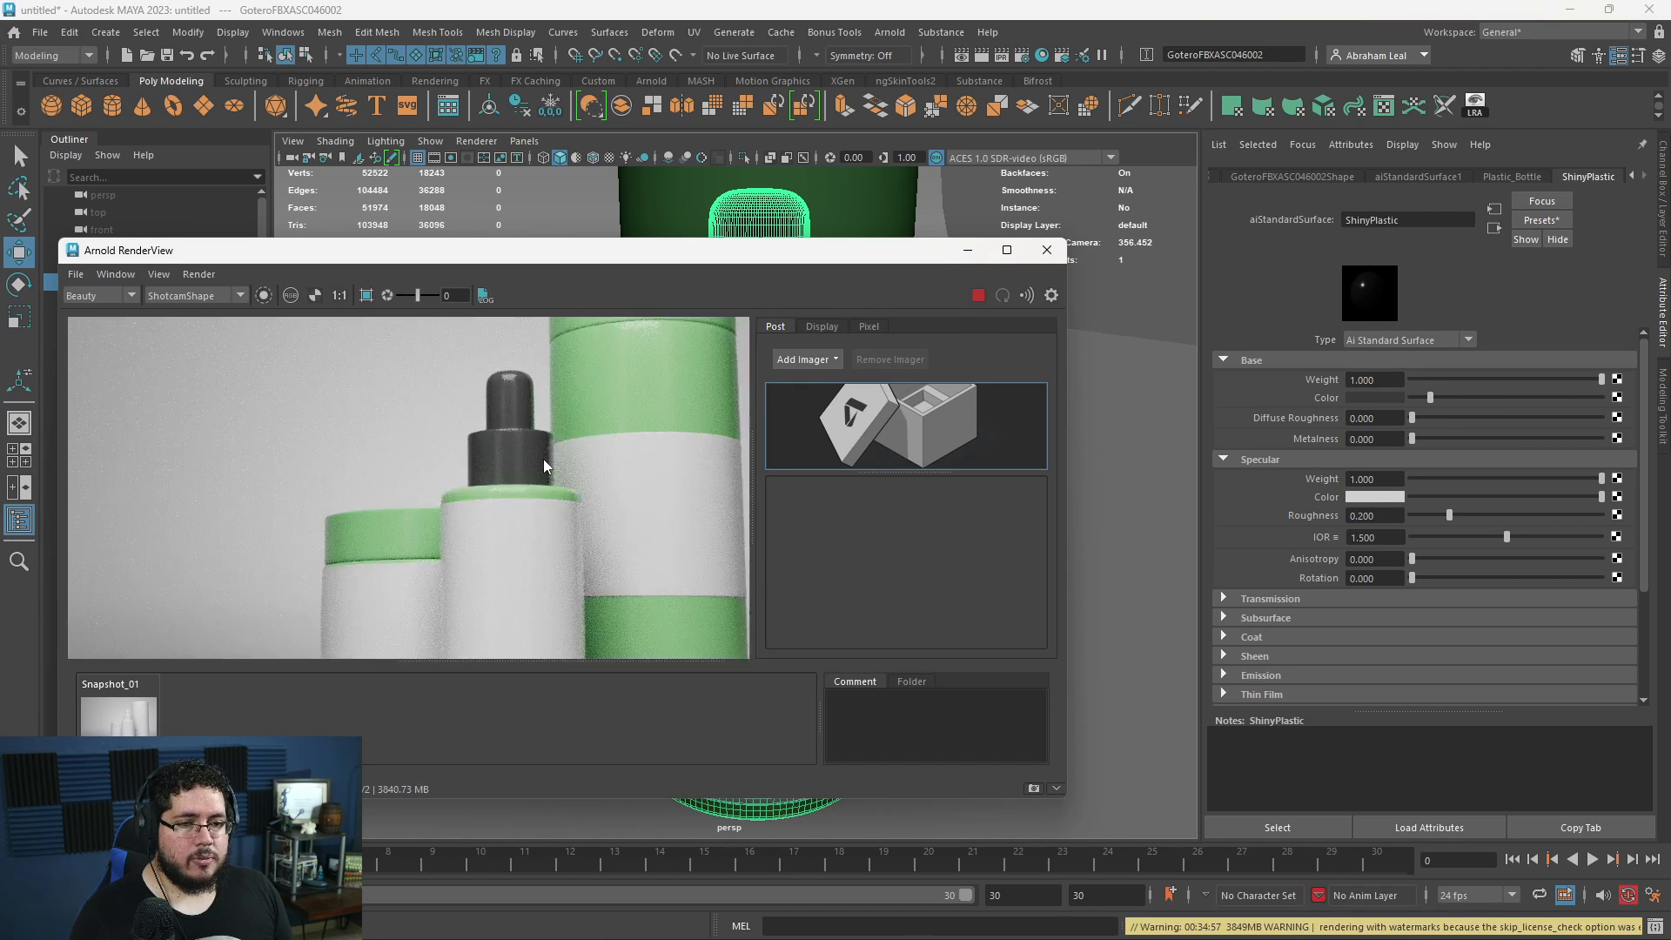
{"action": "scroll", "coordinate": [482, 473], "scroll_direction": "down", "scroll_amount": 3}
{"action": "scroll", "coordinate": [483, 470], "scroll_direction": "down", "scroll_amount": 2}
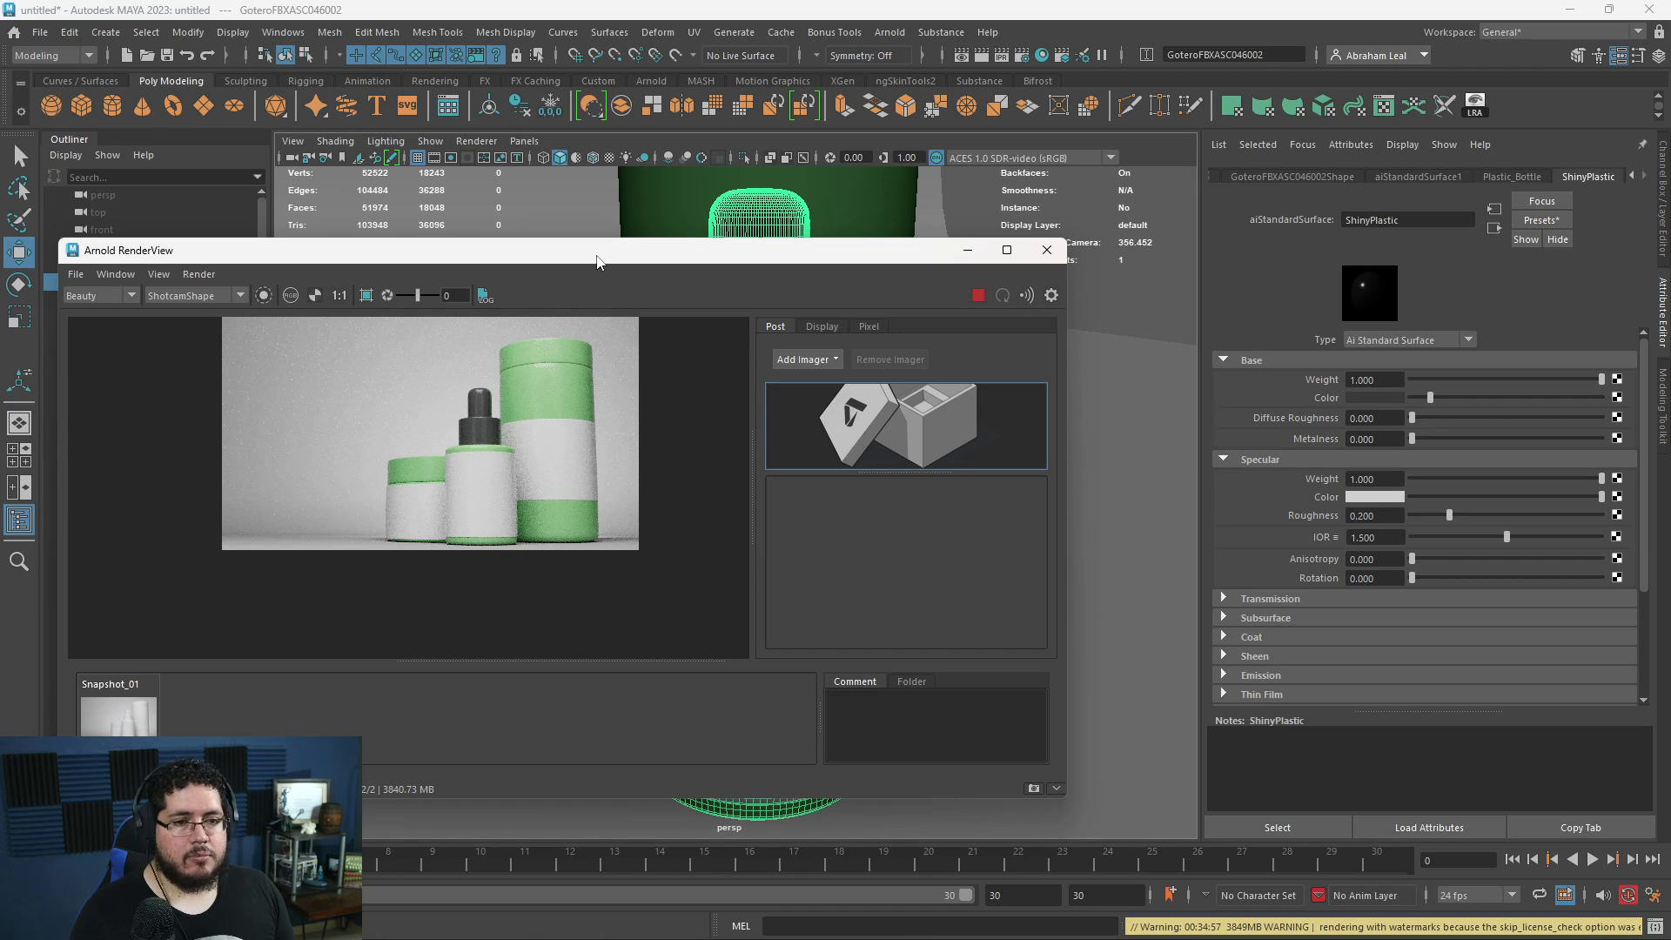
- Move the RenderView clear of the model and assign the existing ShinyPlastic material to the tall bottle's cap faces
{"action": "left_click_drag", "start_coordinate": [596, 255], "coordinate": [657, 375]}
{"action": "left_click", "coordinate": [669, 279]}
{"action": "right_click_drag", "start_coordinate": [669, 275], "coordinate": [670, 315]}
{"action": "middle_click_drag", "start_coordinate": [671, 312], "coordinate": [689, 461], "text": "alt"}
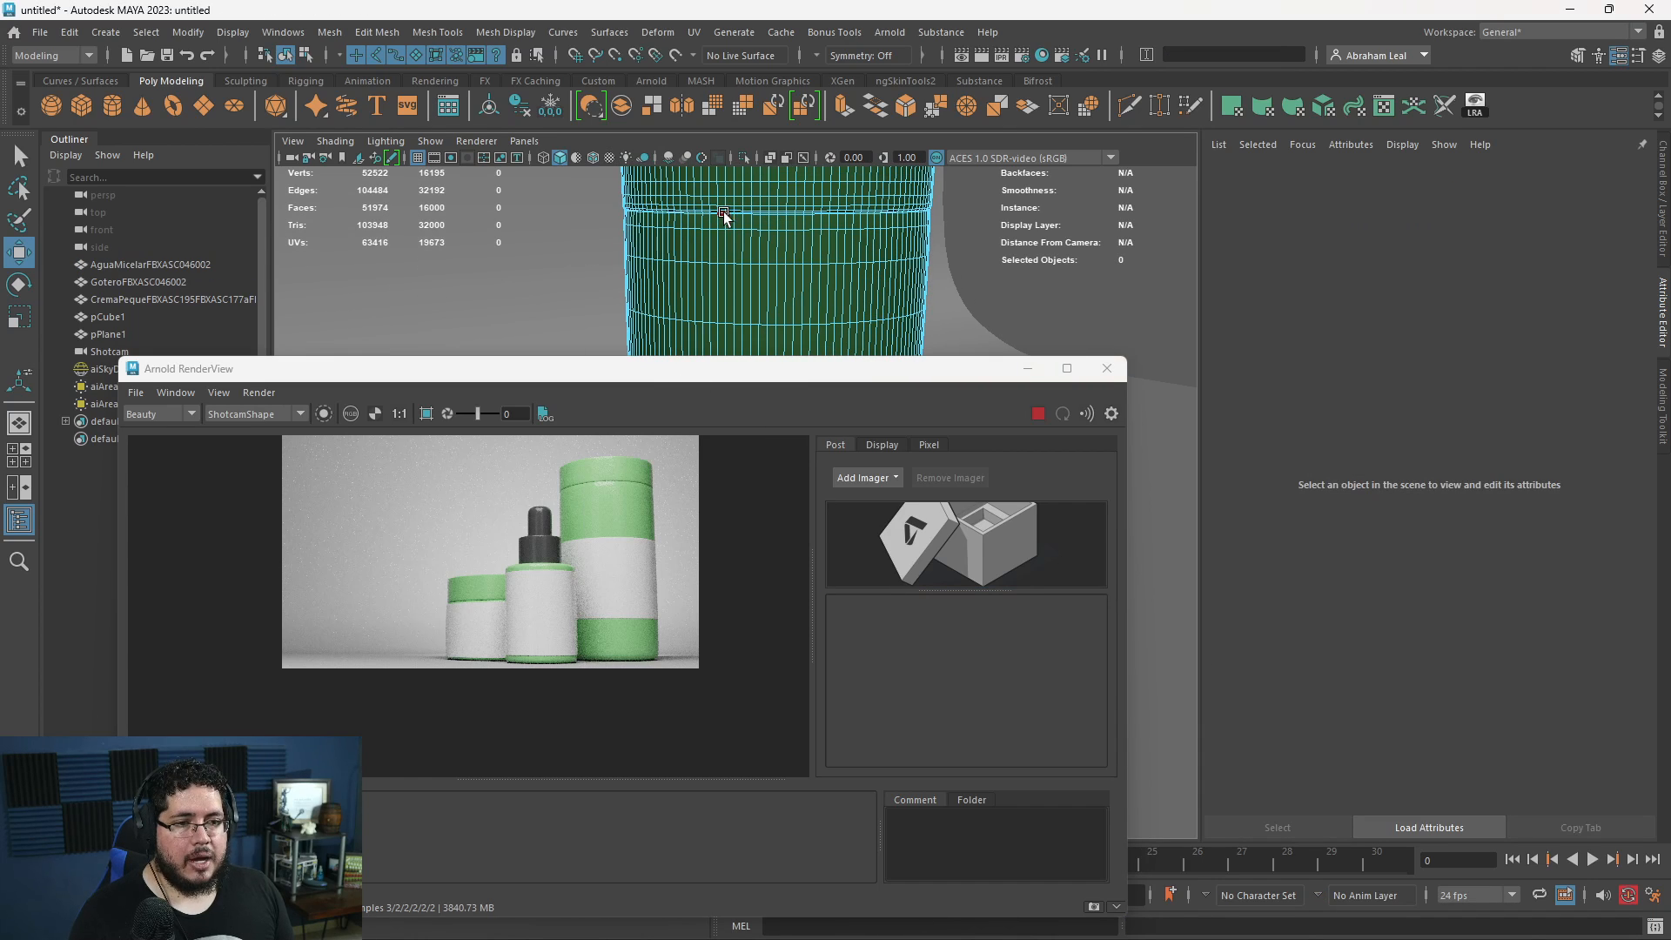
{"action": "double_click", "coordinate": [719, 200]}
{"action": "right_click_drag", "start_coordinate": [720, 200], "coordinate": [898, 700]}
- Assign the existing ShinyPlastic material to the cream jar's lid faces
{"action": "mouse_move", "coordinate": [661, 240]}
{"action": "left_mouse_down", "text": "alt"}
{"action": "mouse_move", "coordinate": [653, 286]}
{"action": "mouse_move", "coordinate": [687, 286]}
{"action": "mouse_move", "coordinate": [681, 252]}
{"action": "left_mouse_up", "text": "alt"}
{"action": "left_click", "coordinate": [670, 265]}
{"action": "right_click_drag", "start_coordinate": [660, 272], "coordinate": [859, 757]}
{"action": "double_click", "coordinate": [643, 255]}
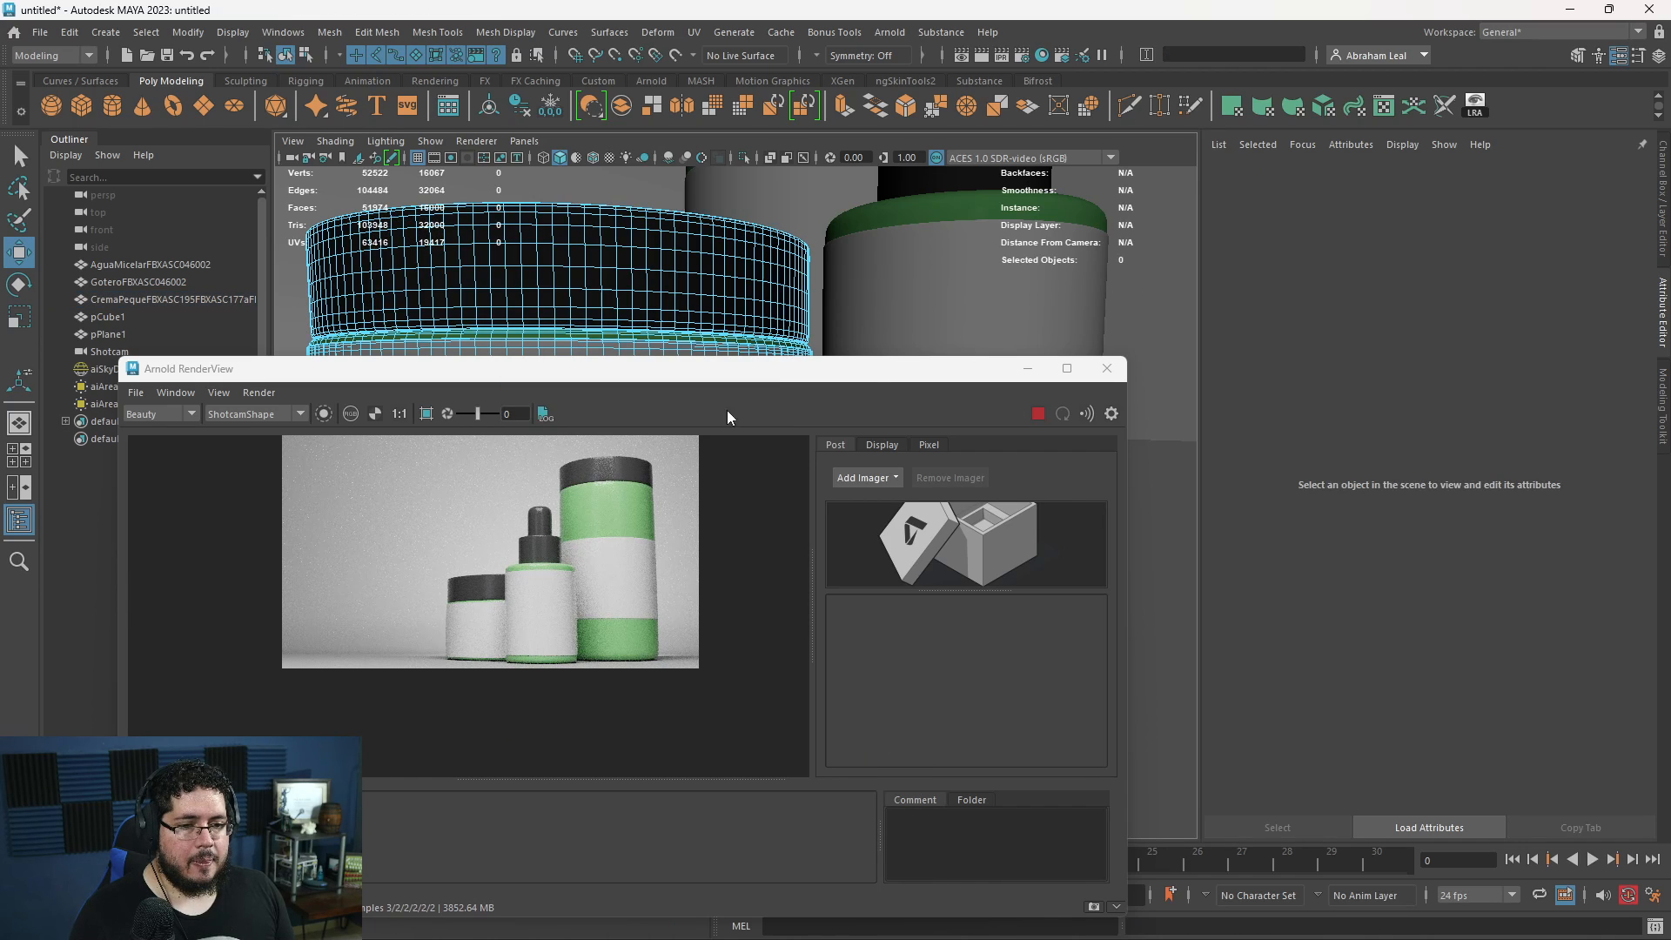
- Examine the black and green plastics on the rendered containers, then stop the render and minimize the RenderView
{"action": "scroll", "coordinate": [620, 593], "scroll_direction": "down", "scroll_amount": 3}
{"action": "scroll", "coordinate": [488, 577], "scroll_direction": "up", "scroll_amount": 5}
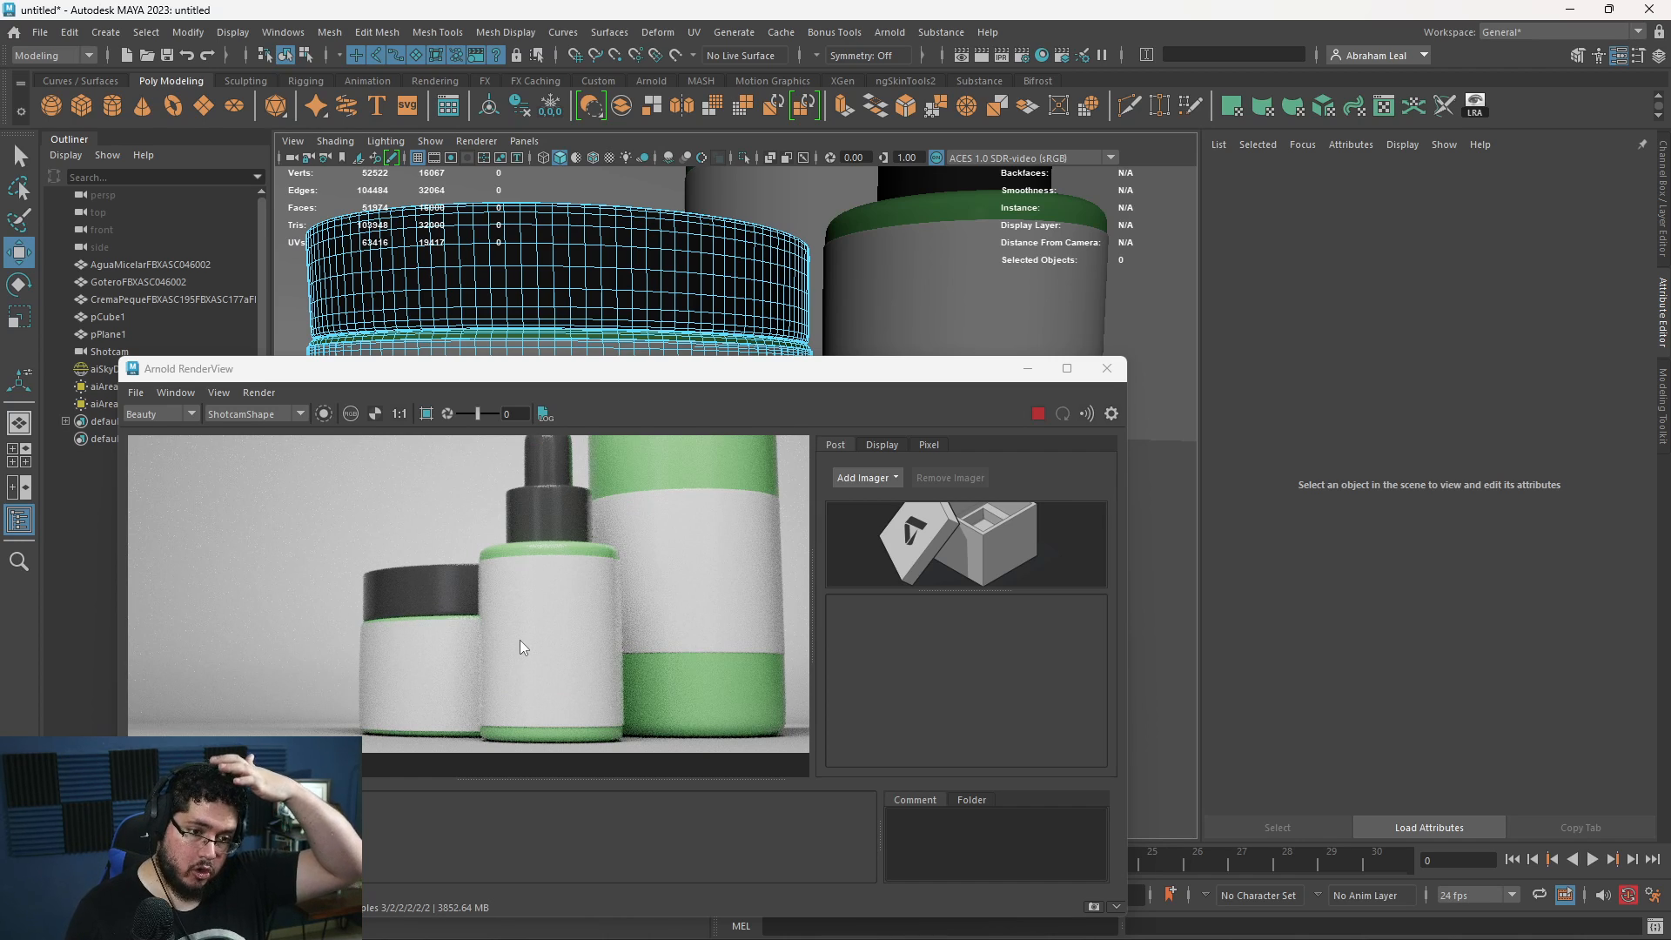
{"action": "scroll", "coordinate": [735, 559], "scroll_direction": "down", "scroll_amount": 3}
{"action": "scroll", "coordinate": [634, 634], "scroll_direction": "up", "scroll_amount": 4}
{"action": "scroll", "coordinate": [388, 551], "scroll_direction": "down", "scroll_amount": 1}
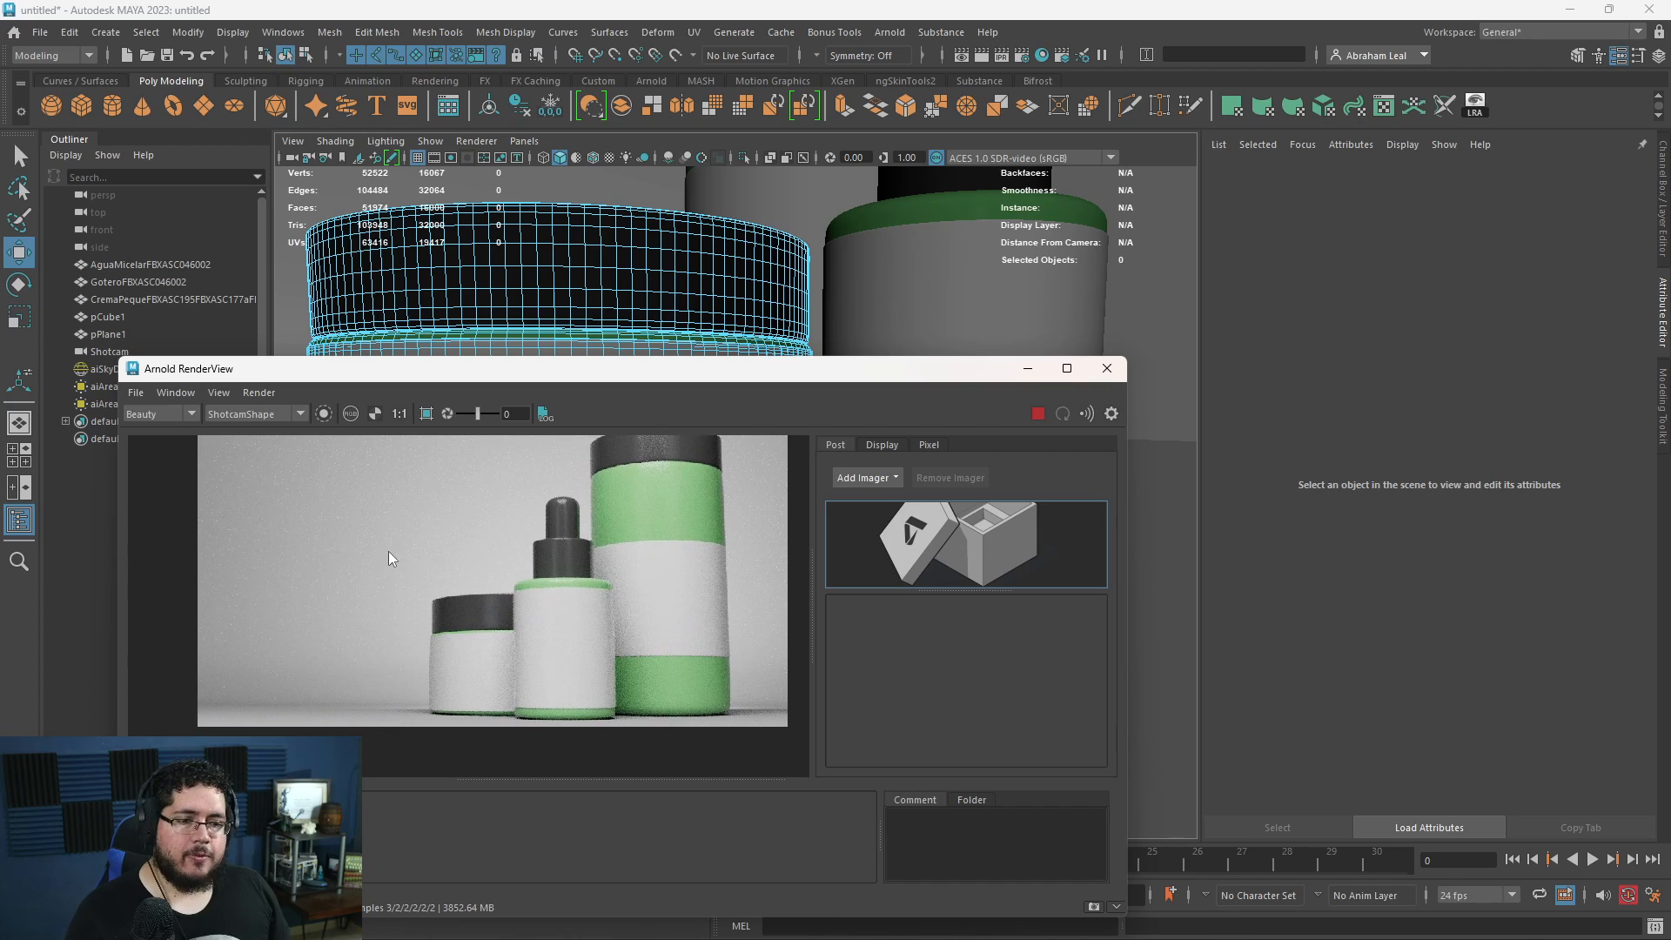
{"action": "scroll", "coordinate": [388, 551], "scroll_direction": "down", "scroll_amount": 2}
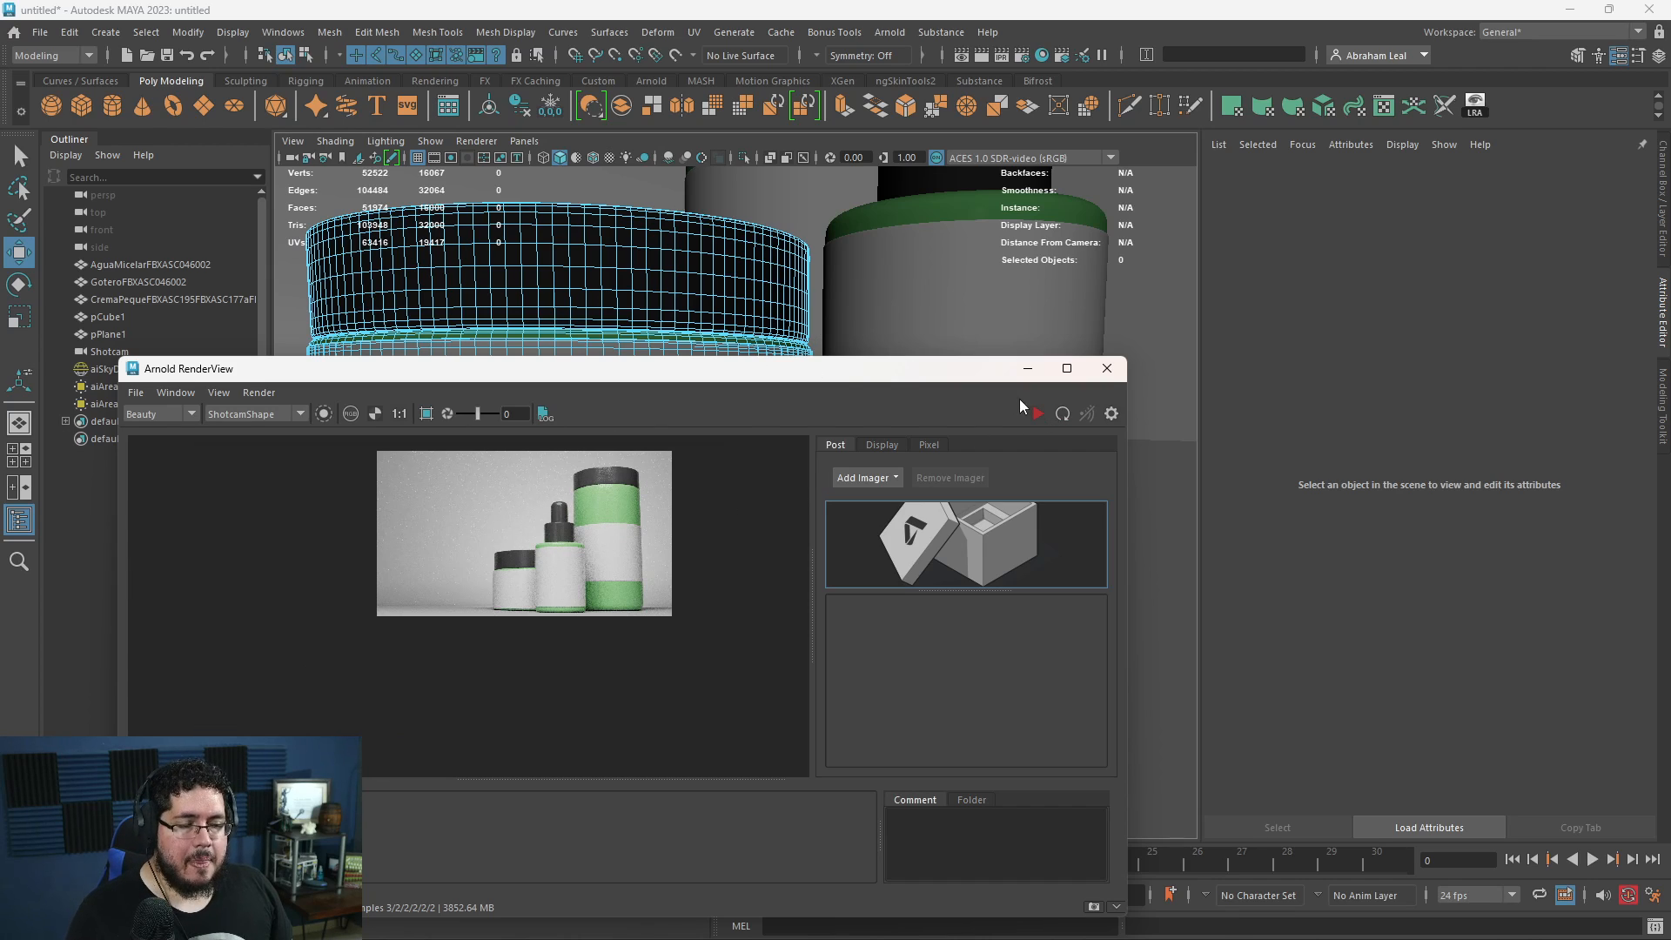
{"action": "left_click", "coordinate": [1029, 370]}
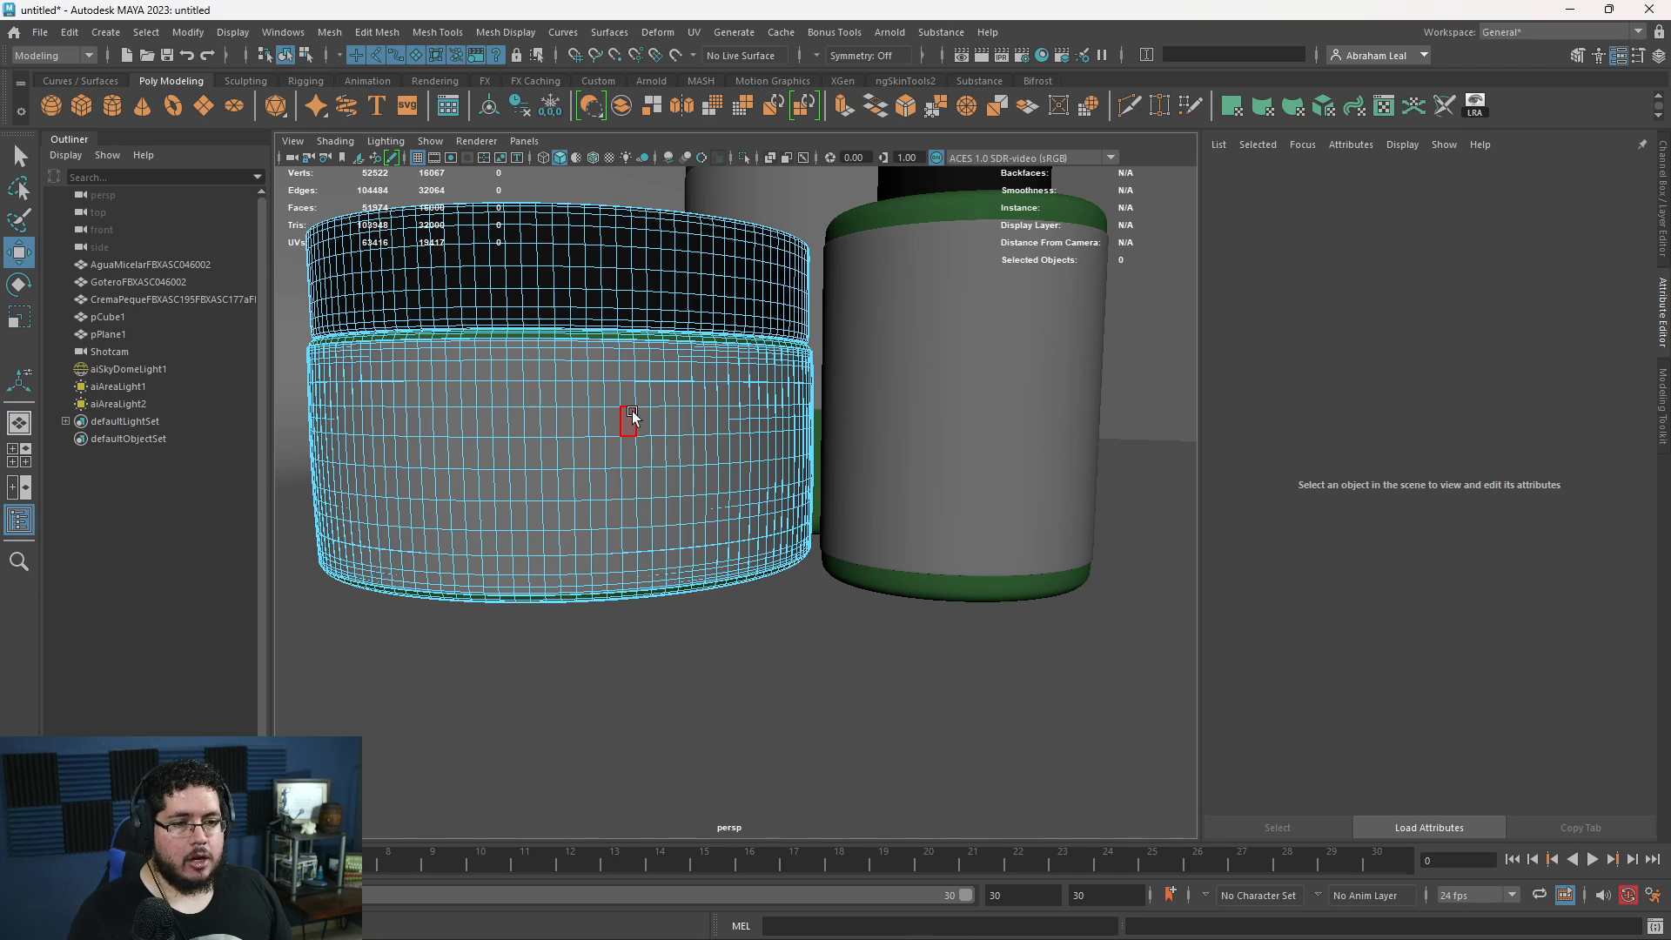
- Select the cream jar's label faces and assign them a new aiStandardSurface material
{"action": "left_click", "coordinate": [632, 417]}
{"action": "right_click_drag", "start_coordinate": [632, 418], "coordinate": [592, 858]}
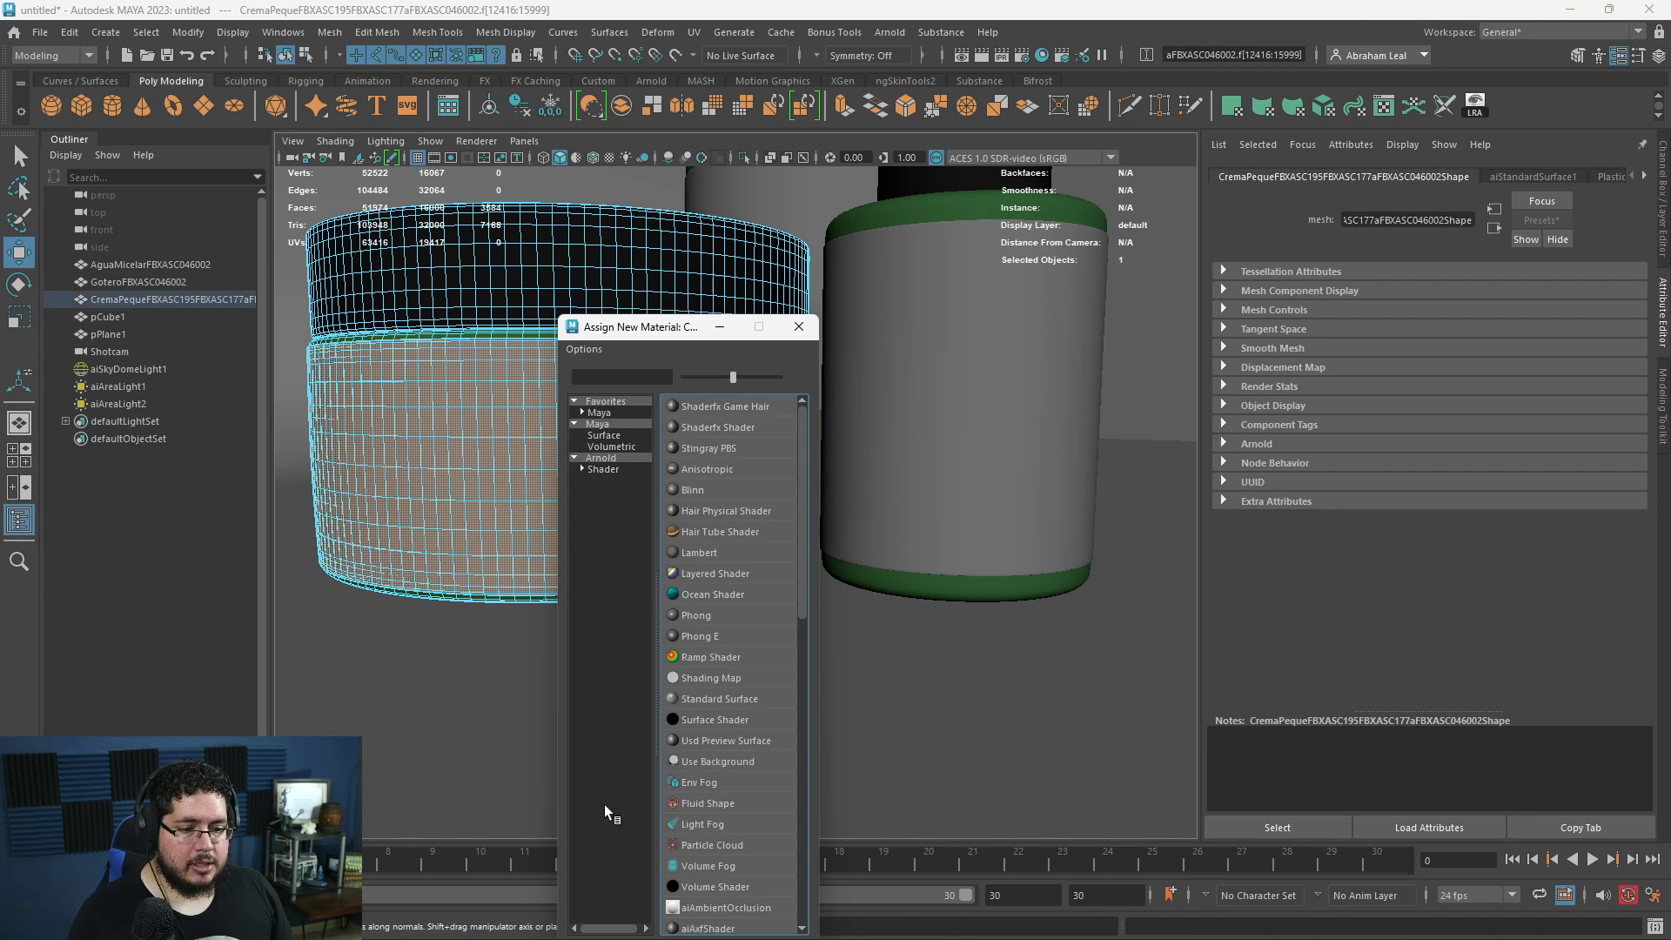
{"action": "left_click", "coordinate": [603, 468]}
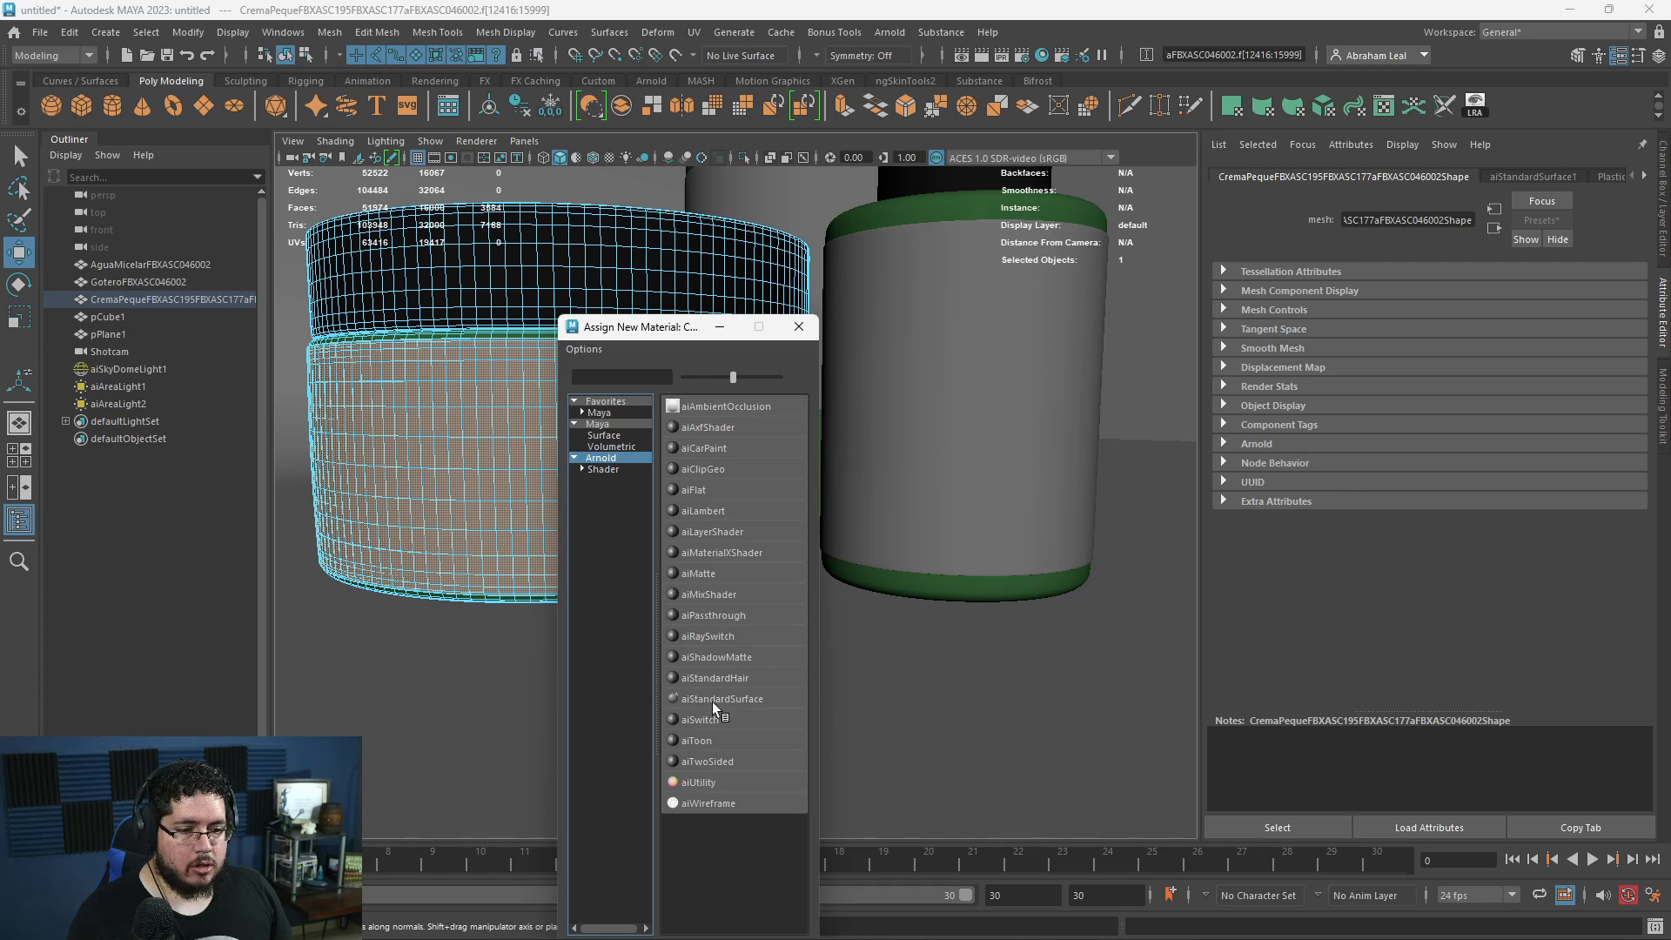
{"action": "left_click", "coordinate": [721, 698]}
- Connect a File texture to the jar label material's base Color and load Crema_BaseColor.png from the Downloads folder
{"action": "left_click", "coordinate": [1617, 399]}
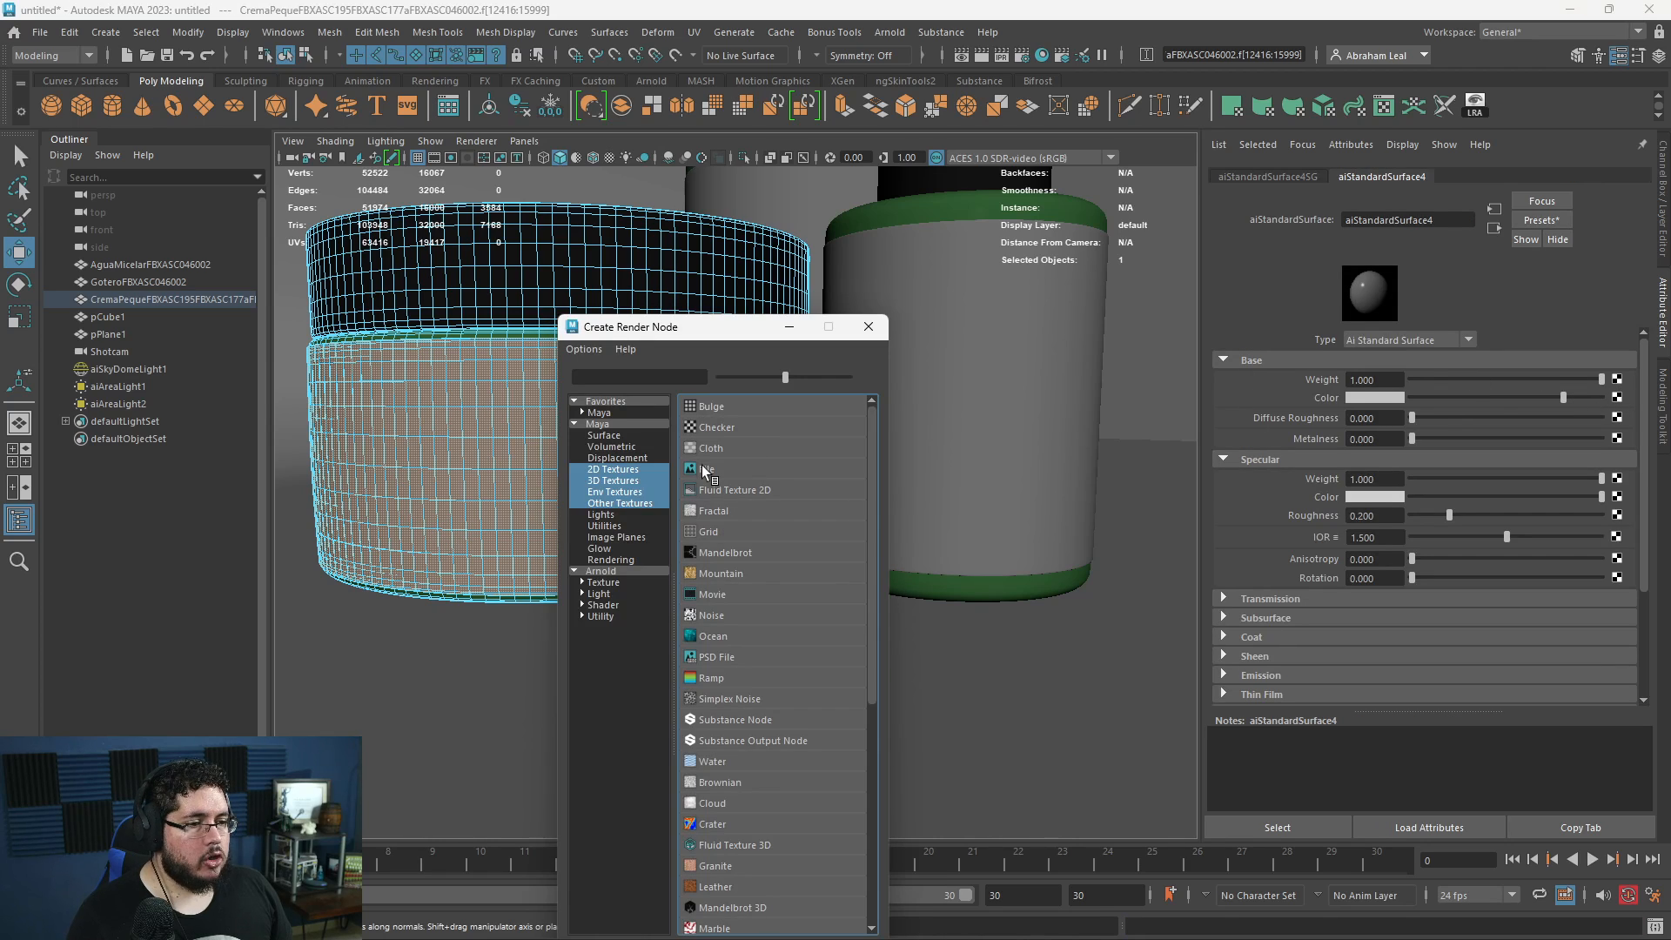
{"action": "left_click", "coordinate": [722, 405]}
{"action": "left_click", "coordinate": [1618, 415]}
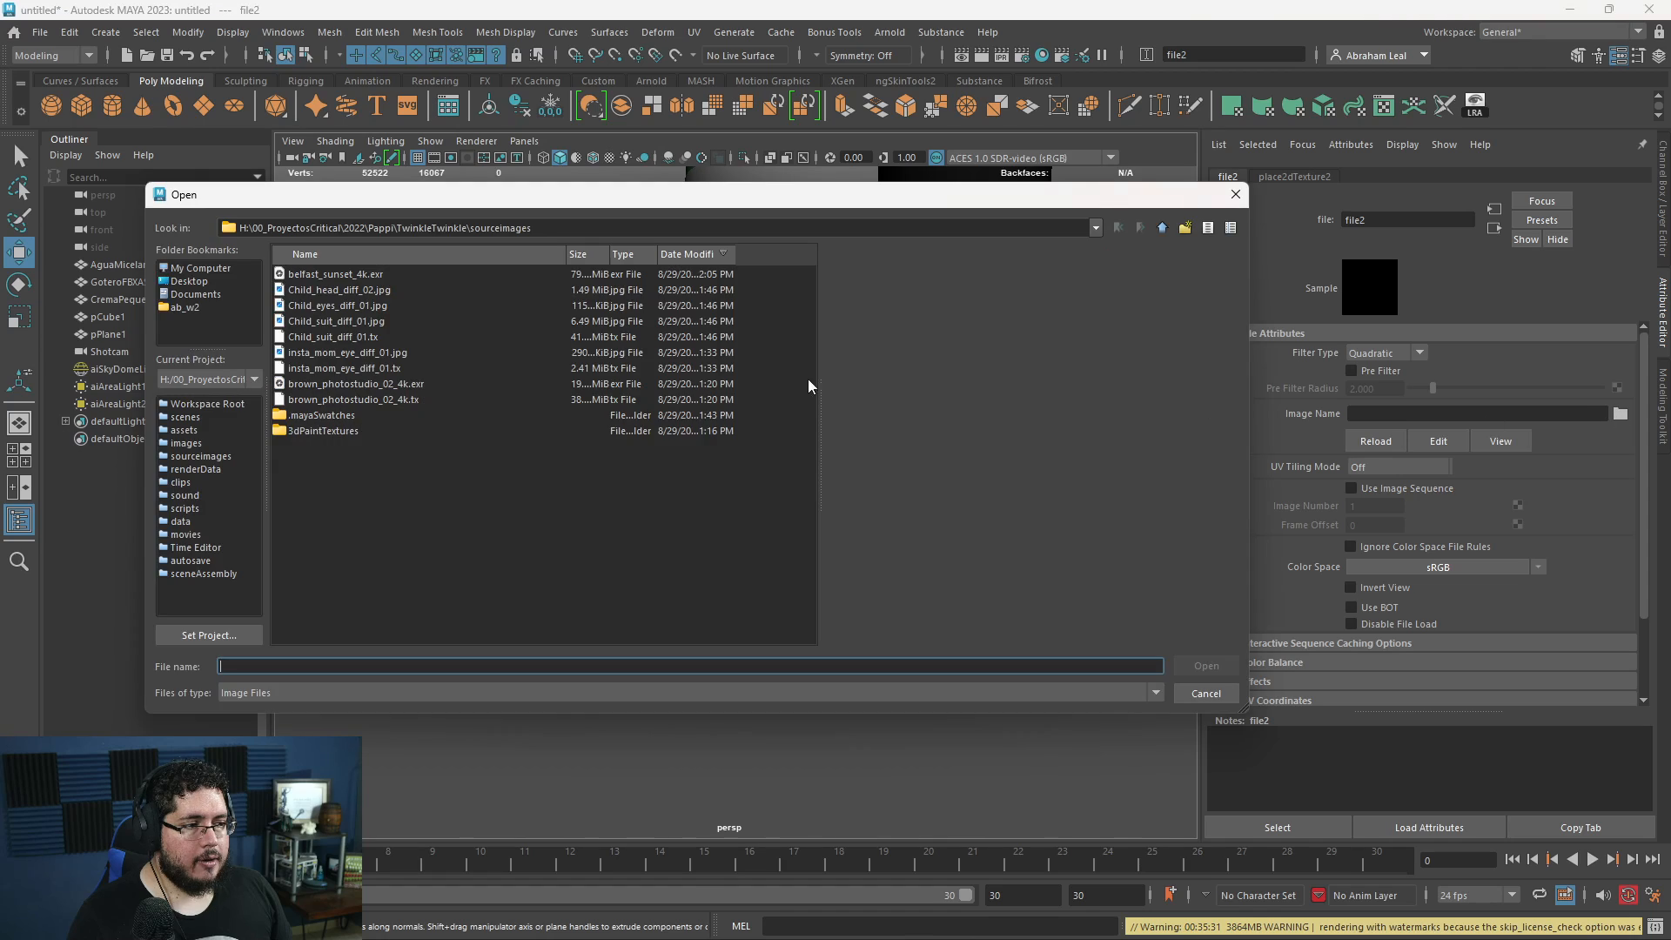
{"action": "left_click", "coordinate": [186, 307]}
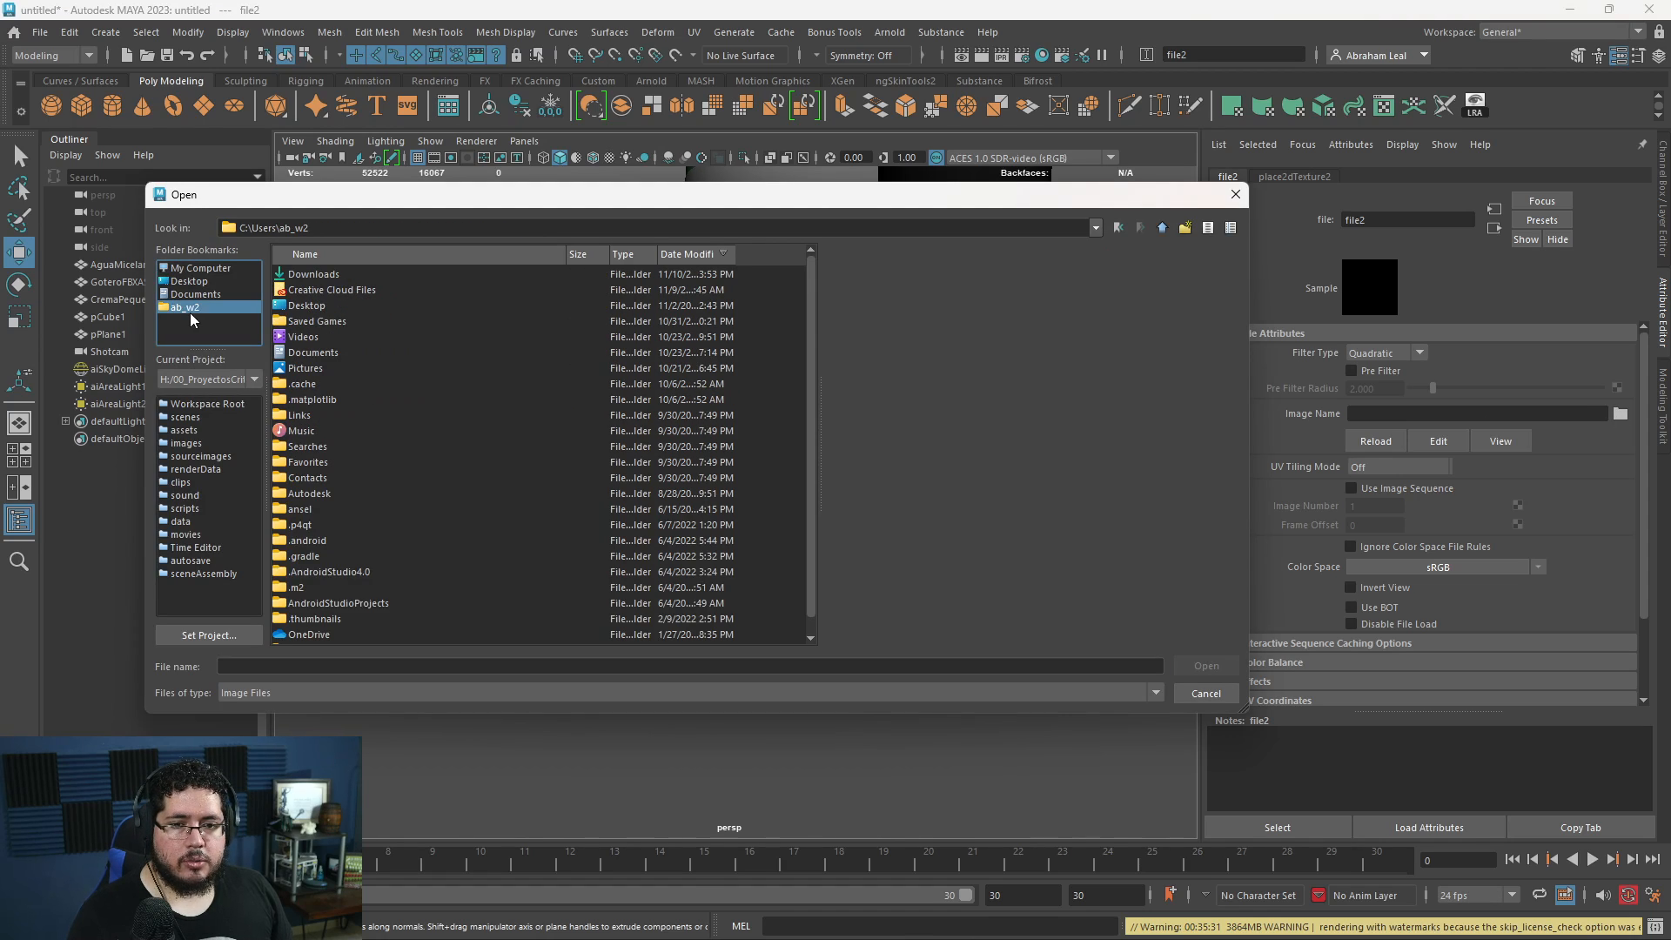
{"action": "double_click", "coordinate": [315, 274]}
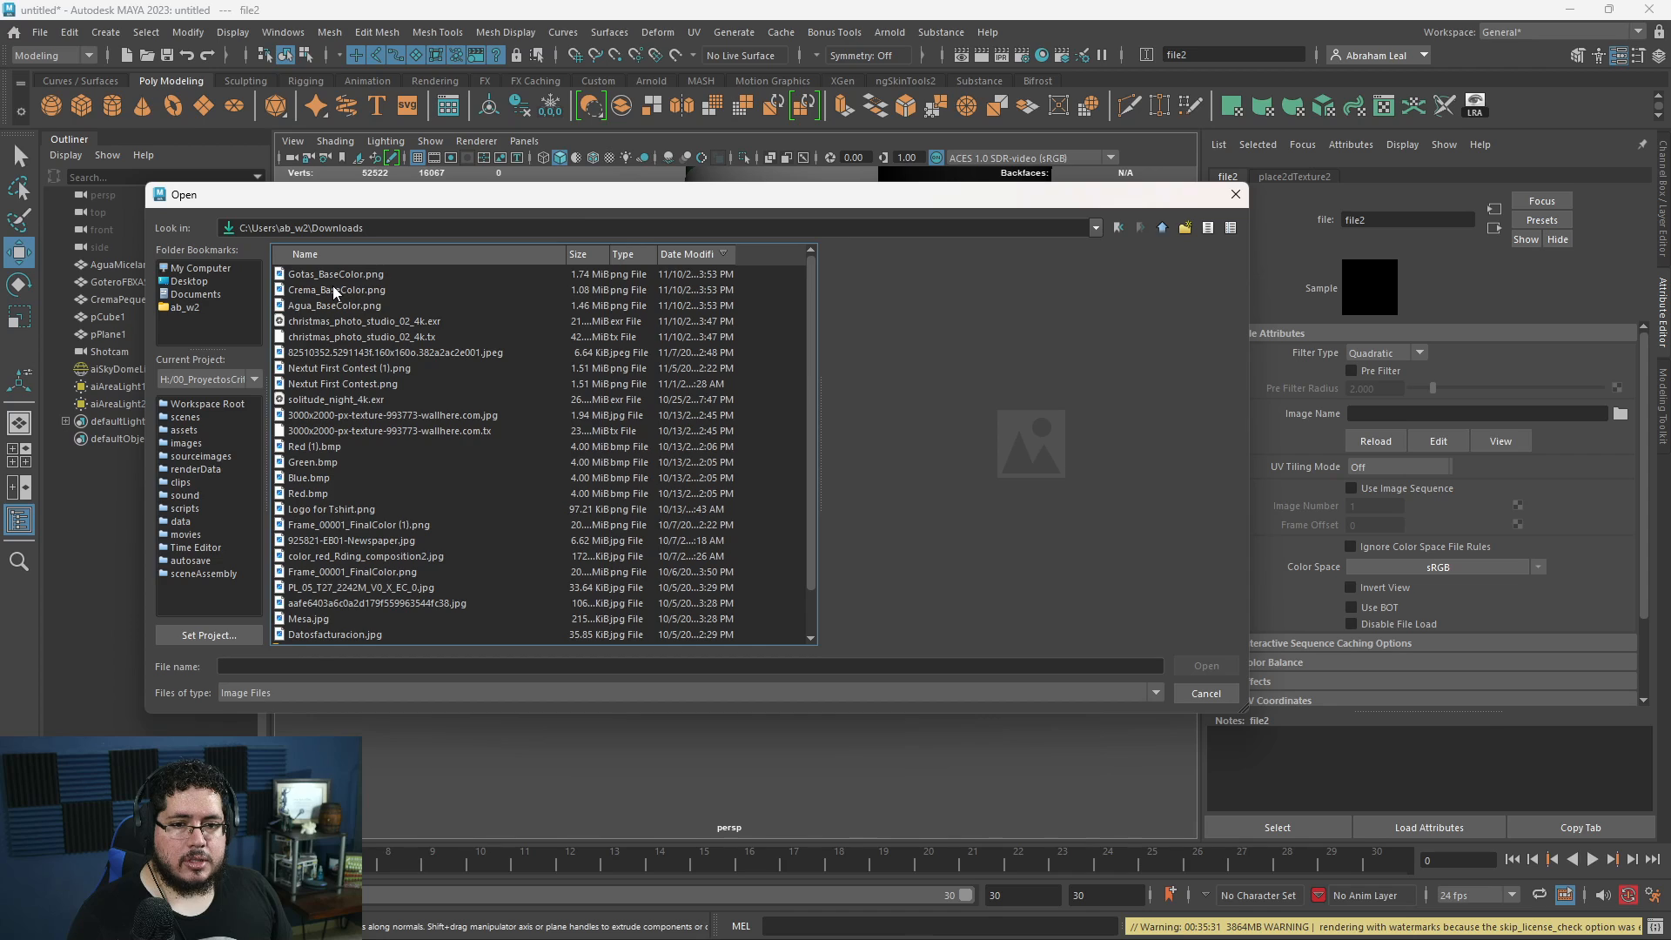
{"action": "double_click", "coordinate": [333, 289]}
- Select the dropper bottle's label faces and assign them a new aiStandardSurface material
{"action": "right_click_drag", "start_coordinate": [832, 421], "coordinate": [905, 396]}
{"action": "left_click", "coordinate": [988, 341]}
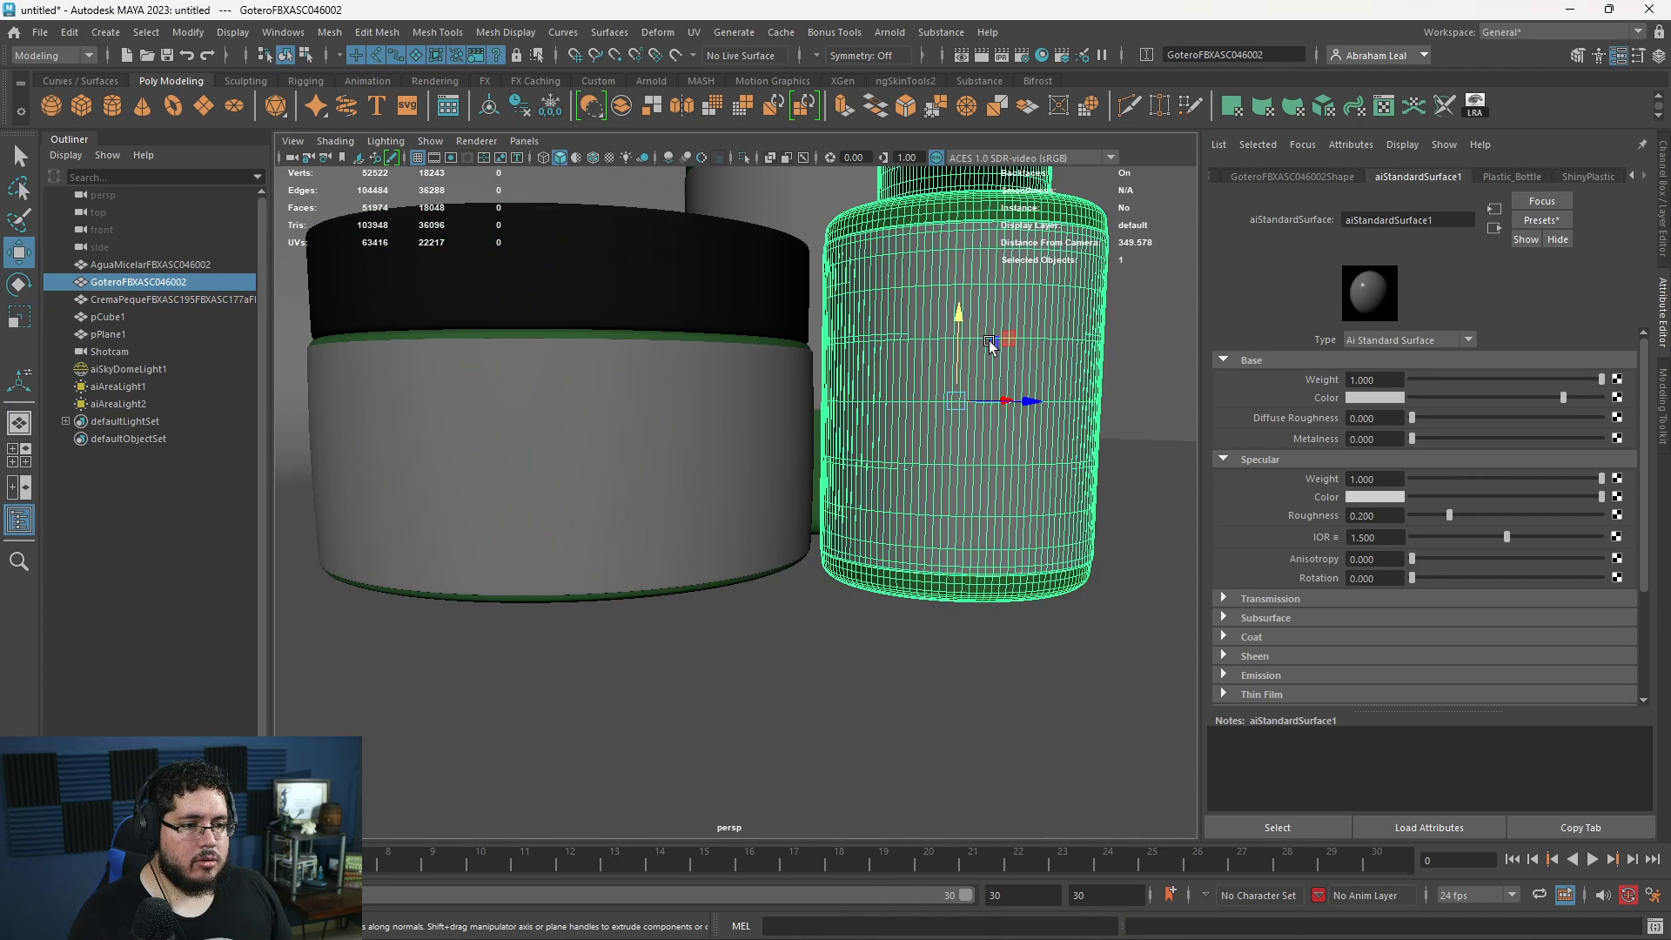
{"action": "right_click_drag", "start_coordinate": [989, 341], "coordinate": [1006, 820]}
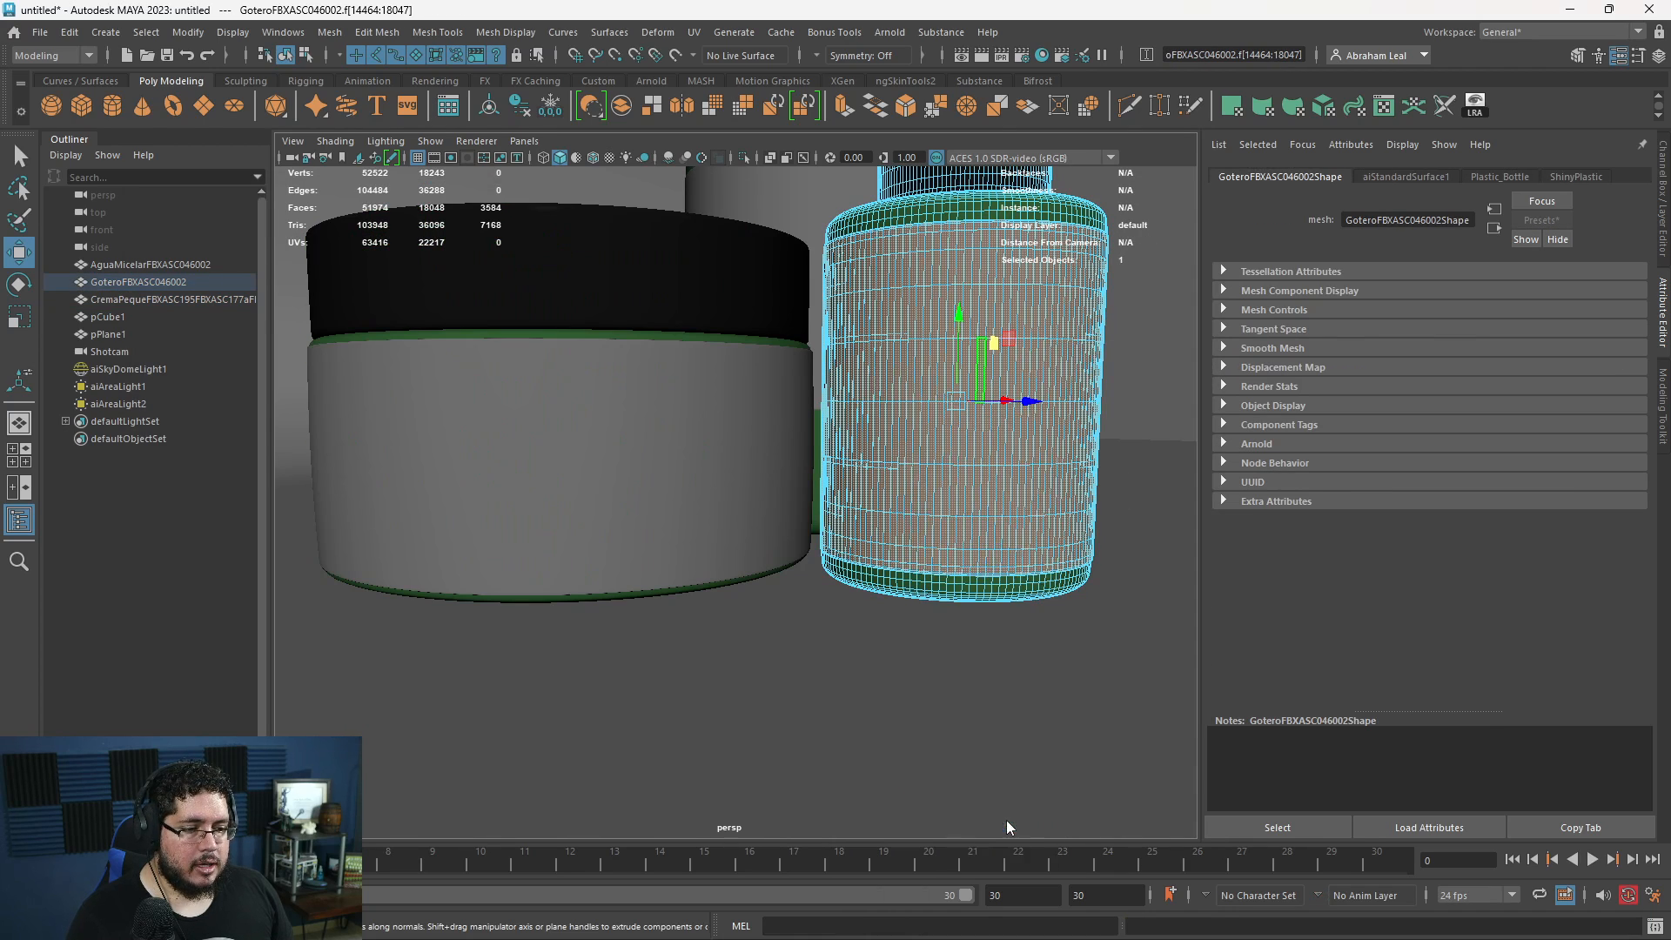
{"action": "left_click", "coordinate": [619, 457]}
{"action": "left_click", "coordinate": [734, 694]}
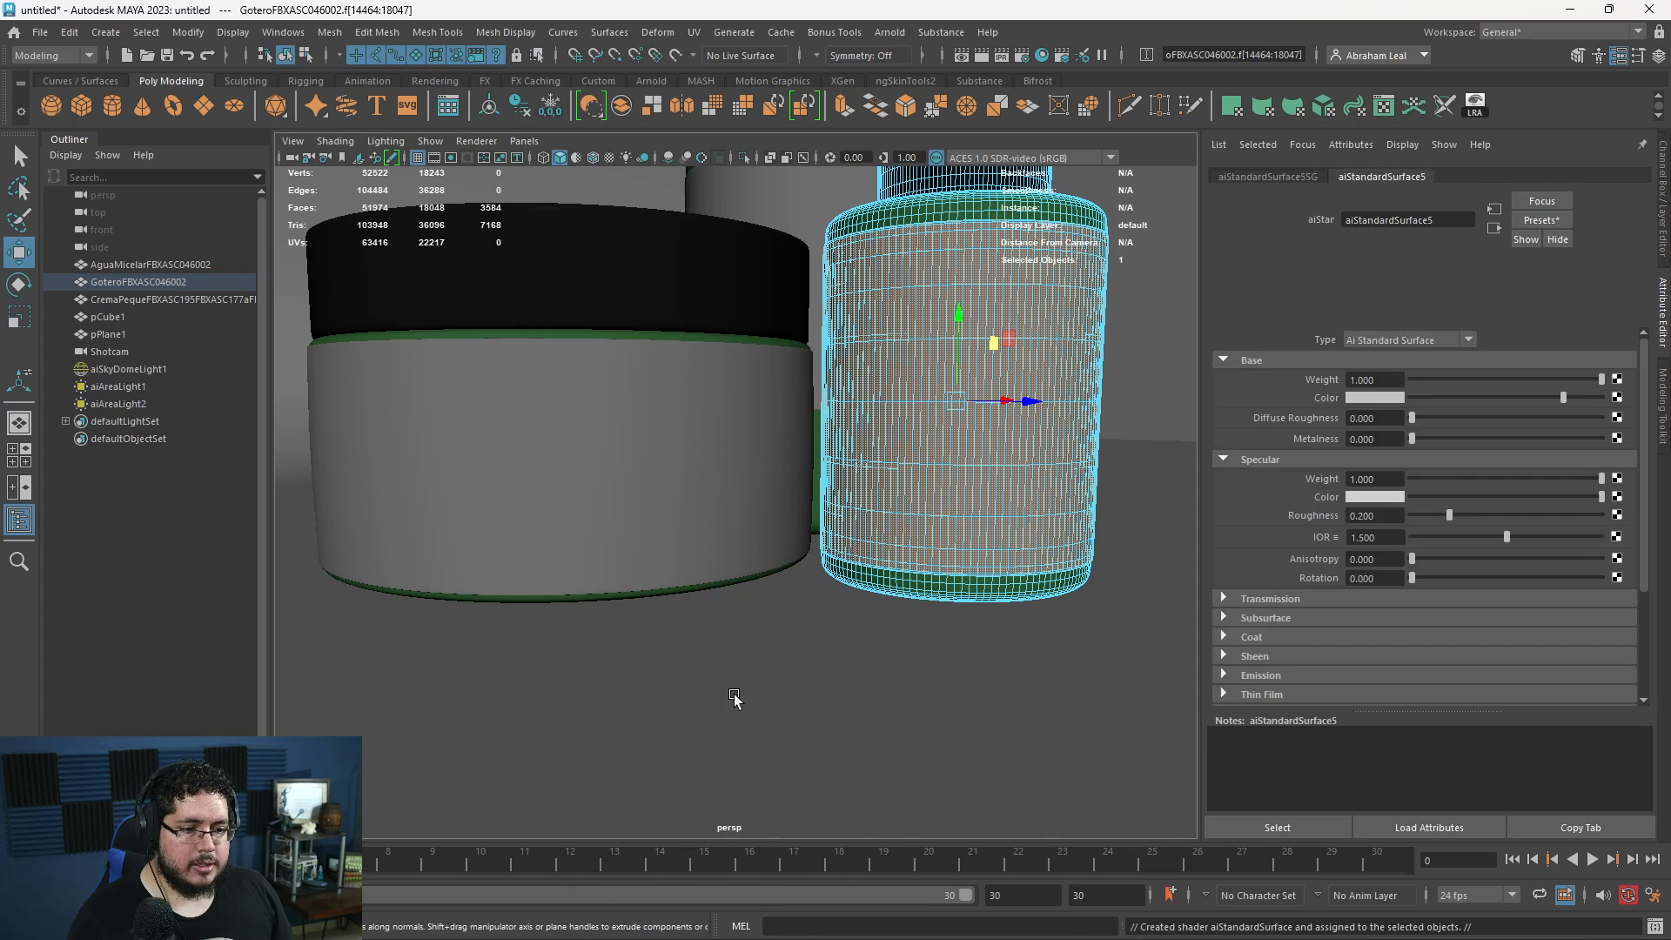
- Connect a File texture to the dropper label material's base Color and load Gotas_BaseColor.png from the Downloads folder
{"action": "left_click", "coordinate": [1617, 398]}
{"action": "left_click", "coordinate": [884, 520]}
{"action": "left_click", "coordinate": [1618, 414]}
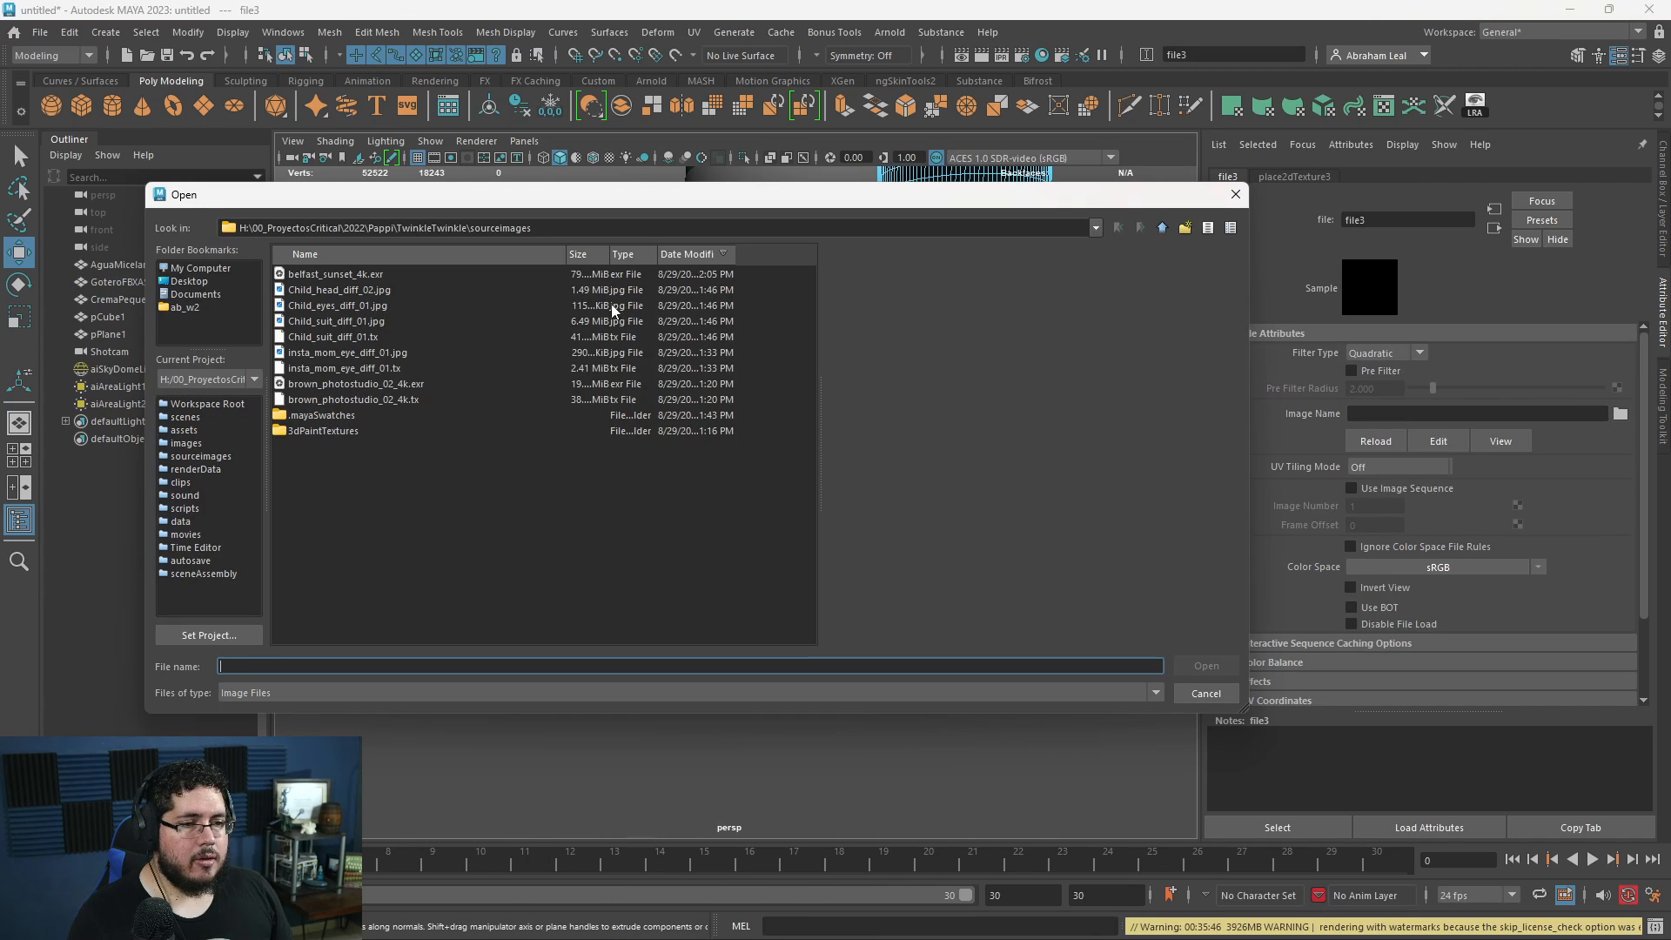
{"action": "left_click", "coordinate": [190, 281]}
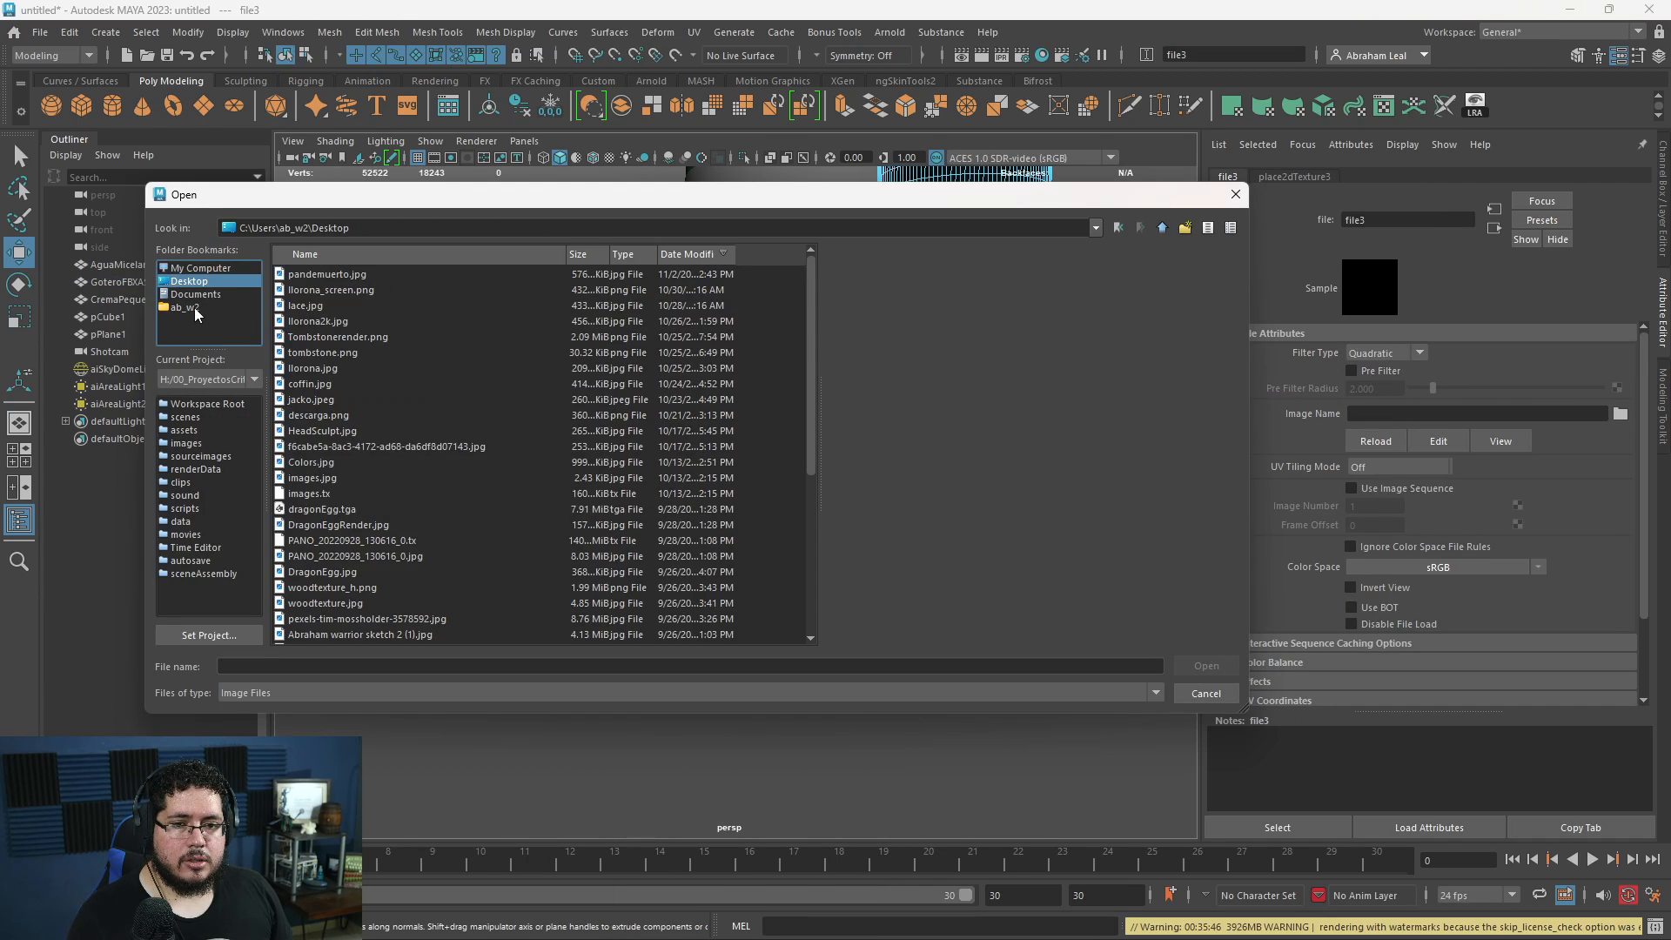
{"action": "left_click", "coordinate": [195, 311]}
{"action": "double_click", "coordinate": [307, 288]}
{"action": "left_click", "coordinate": [336, 274]}
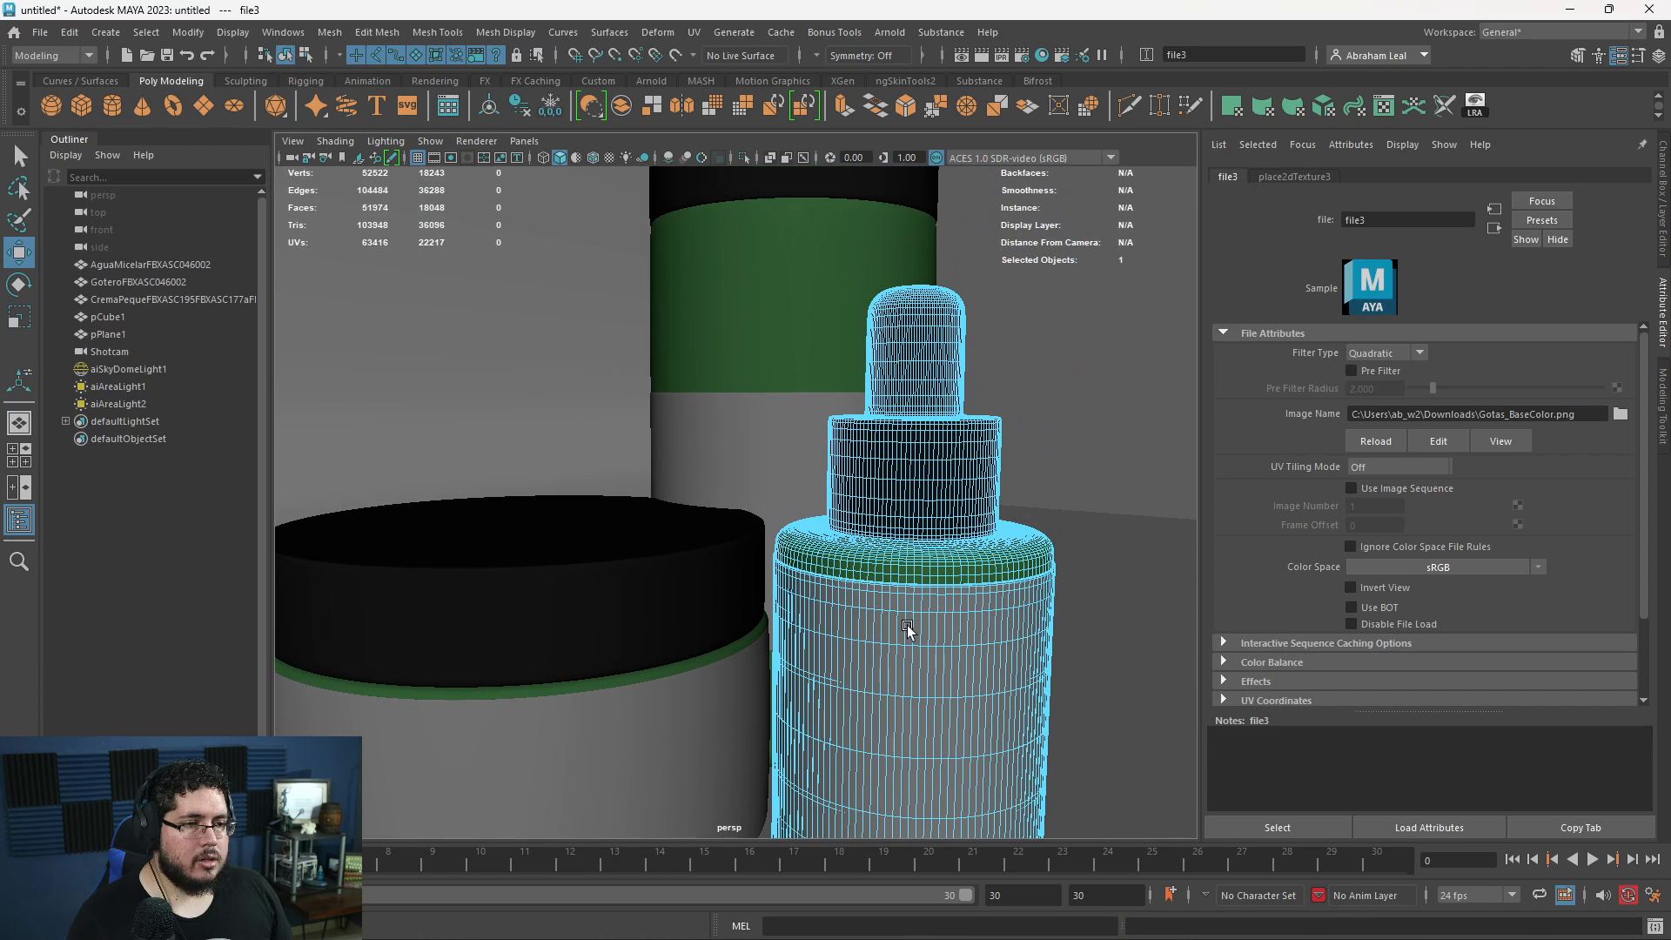
- Select the label faces around the tall bottle's middle and assign them a new aiStandardSurface material
{"action": "left_click", "coordinate": [772, 348]}
{"action": "right_click_drag", "start_coordinate": [773, 346], "coordinate": [786, 883]}
{"action": "double_click", "coordinate": [755, 429]}
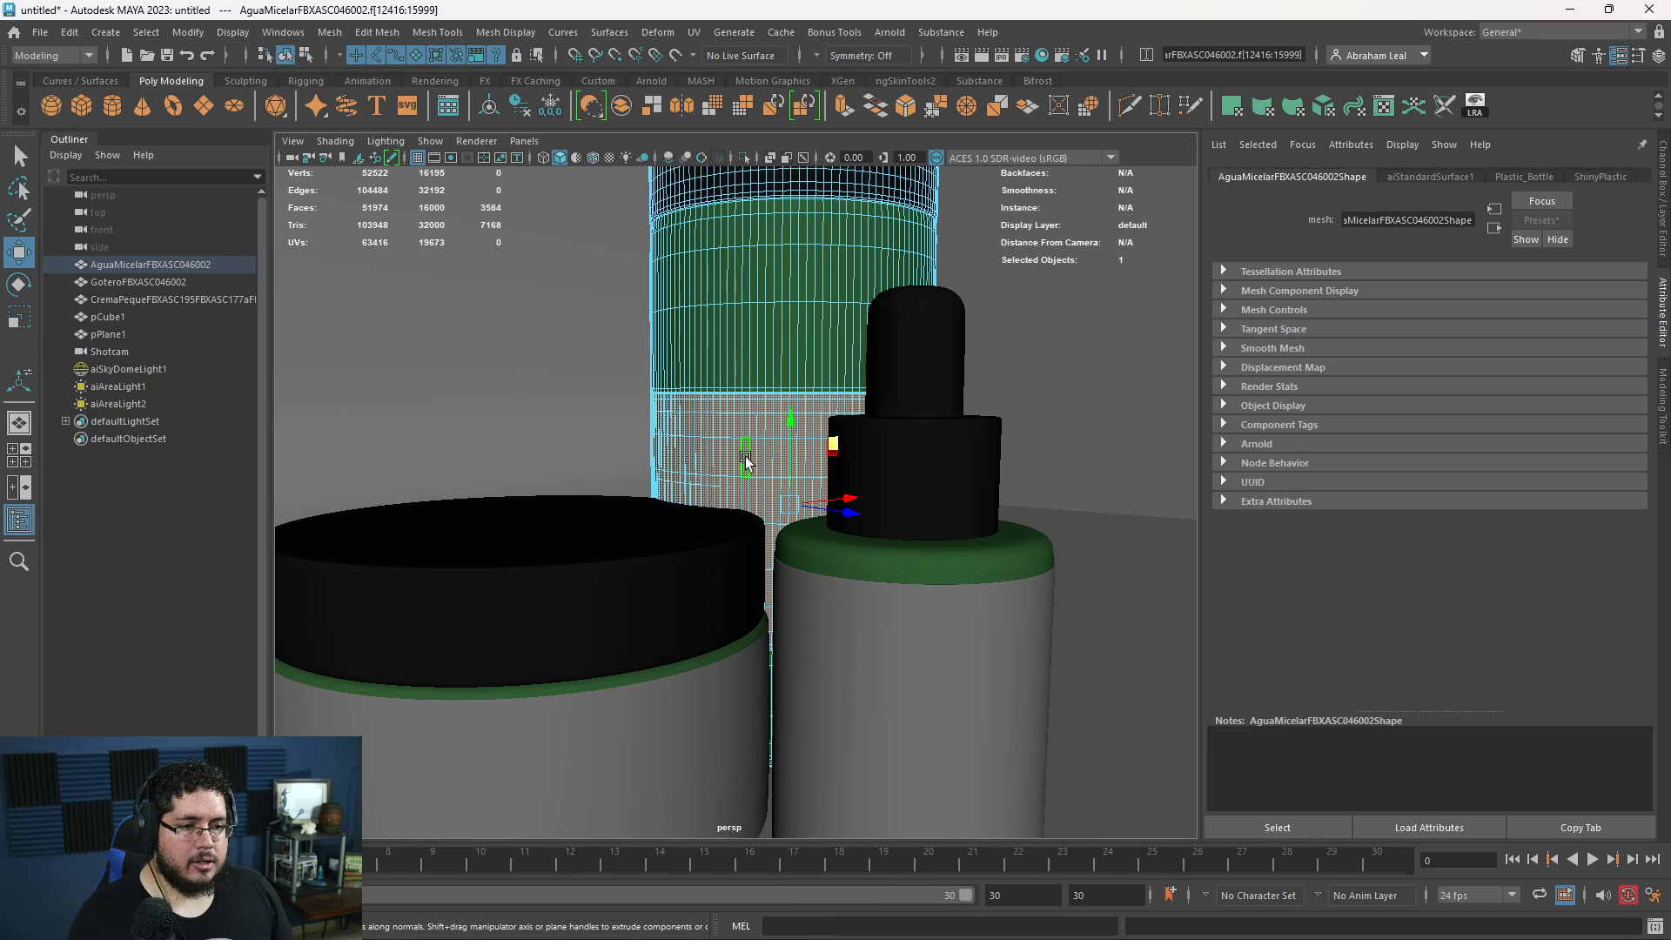
{"action": "right_click_drag", "start_coordinate": [747, 459], "coordinate": [748, 888]}
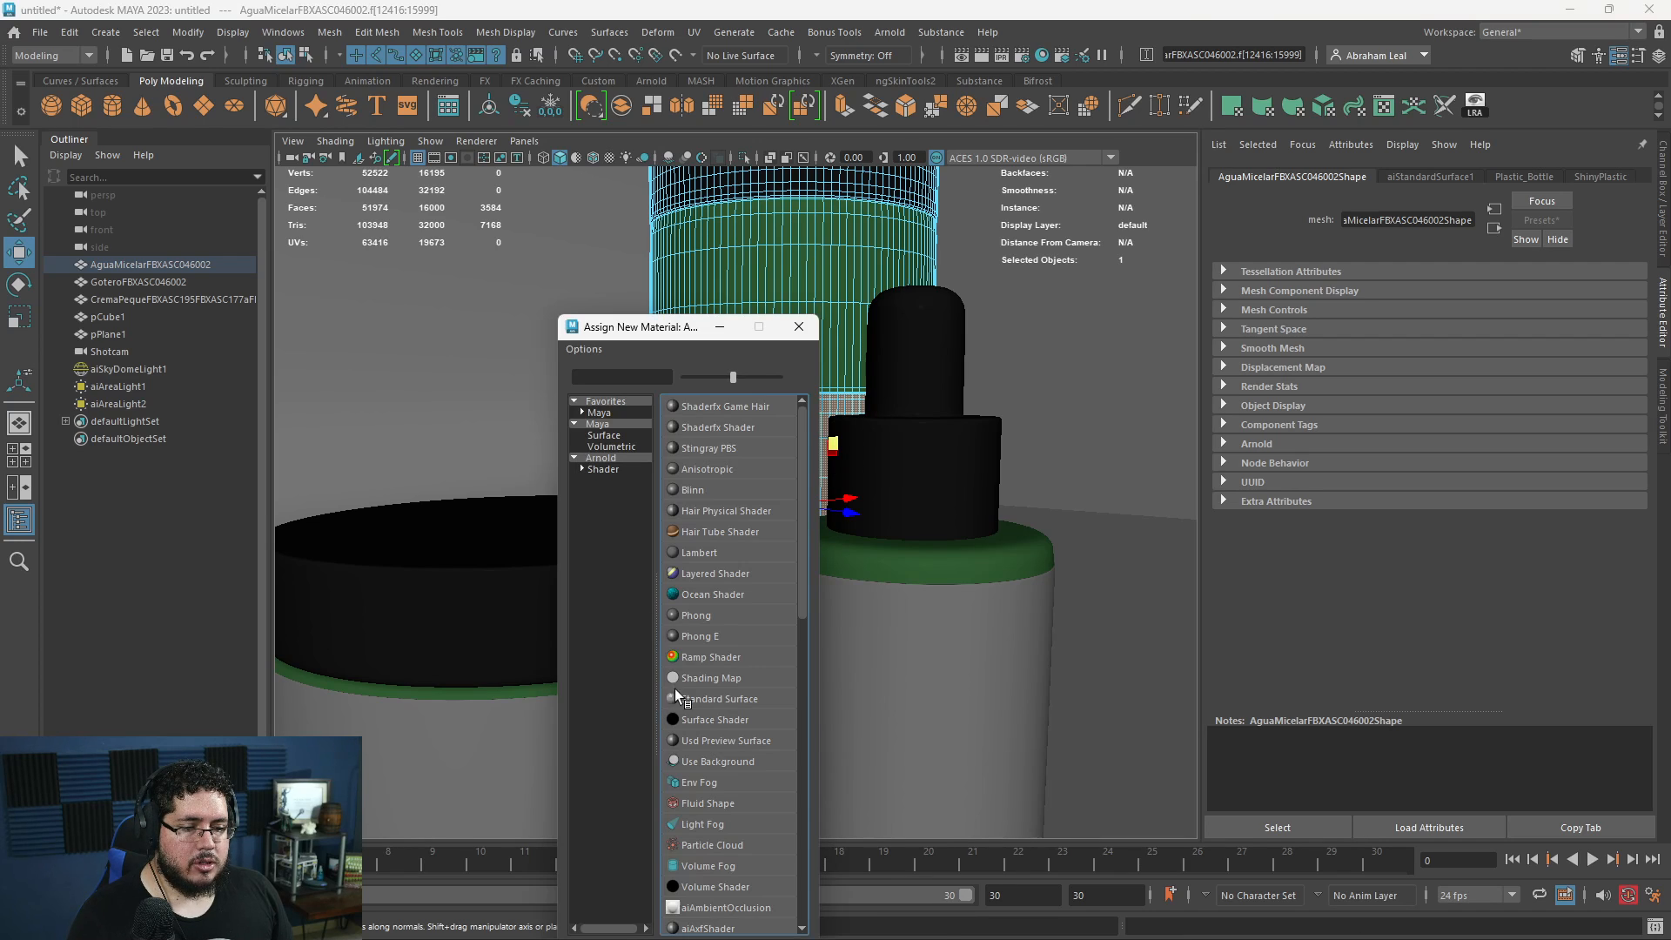
{"action": "left_click", "coordinate": [600, 424]}
{"action": "left_click", "coordinate": [604, 457]}
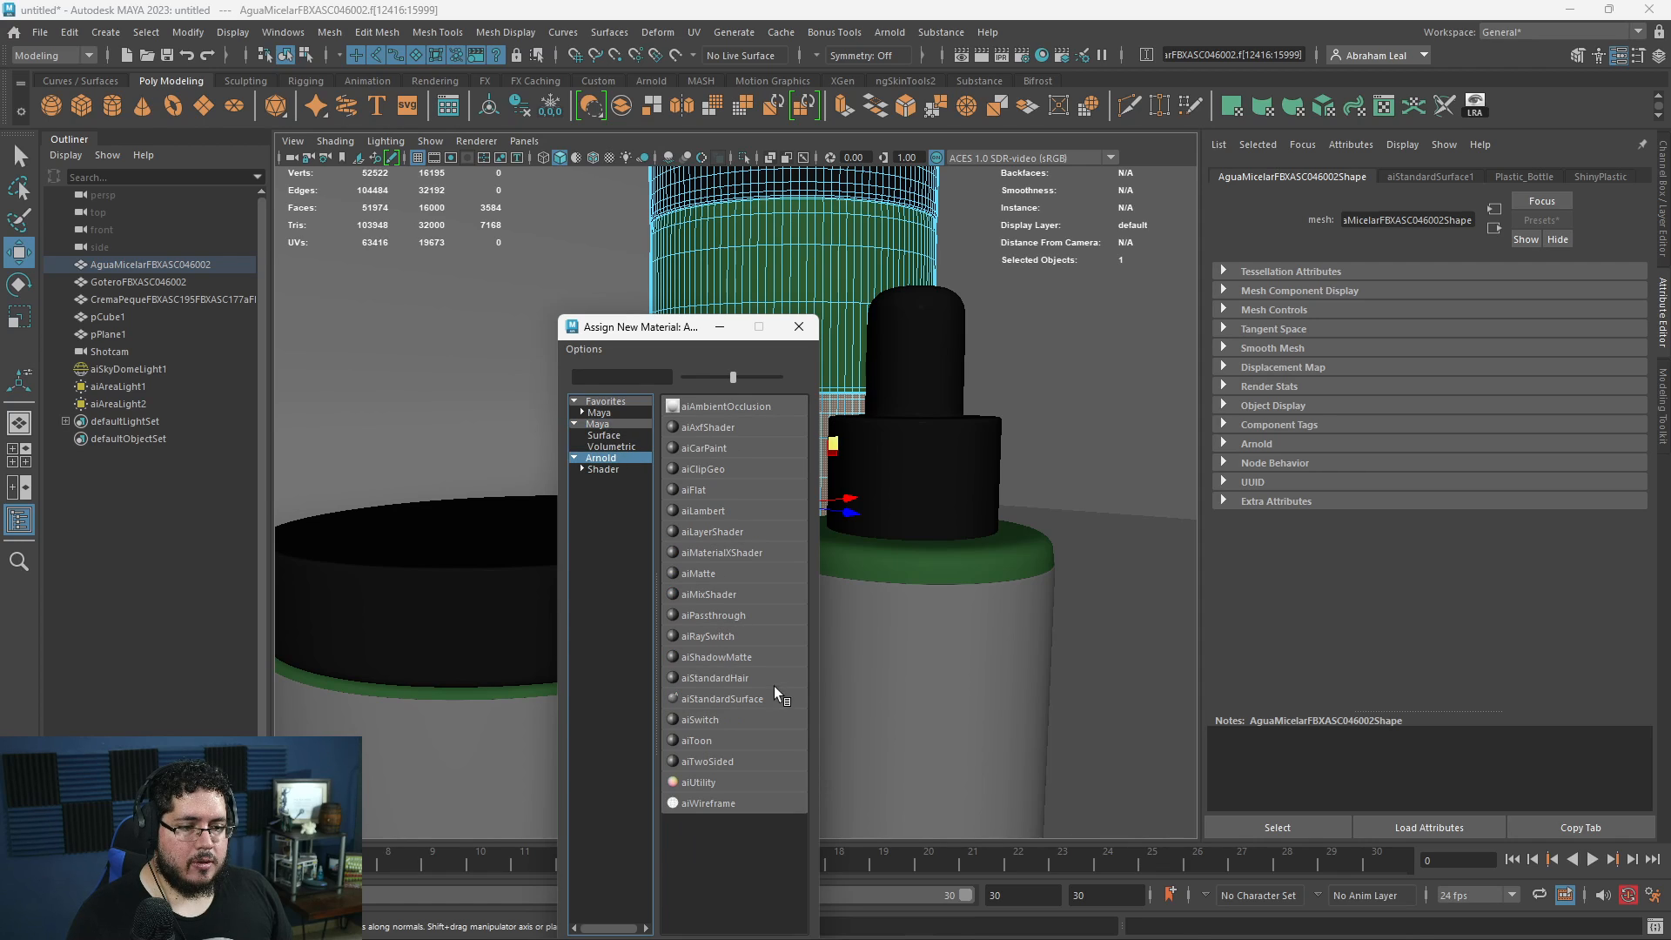
{"action": "left_click", "coordinate": [774, 685]}
- Connect a File texture to the tall bottle label material's base Color and load Agua_BaseColor.png from the Downloads folder
{"action": "left_click", "coordinate": [1617, 398]}
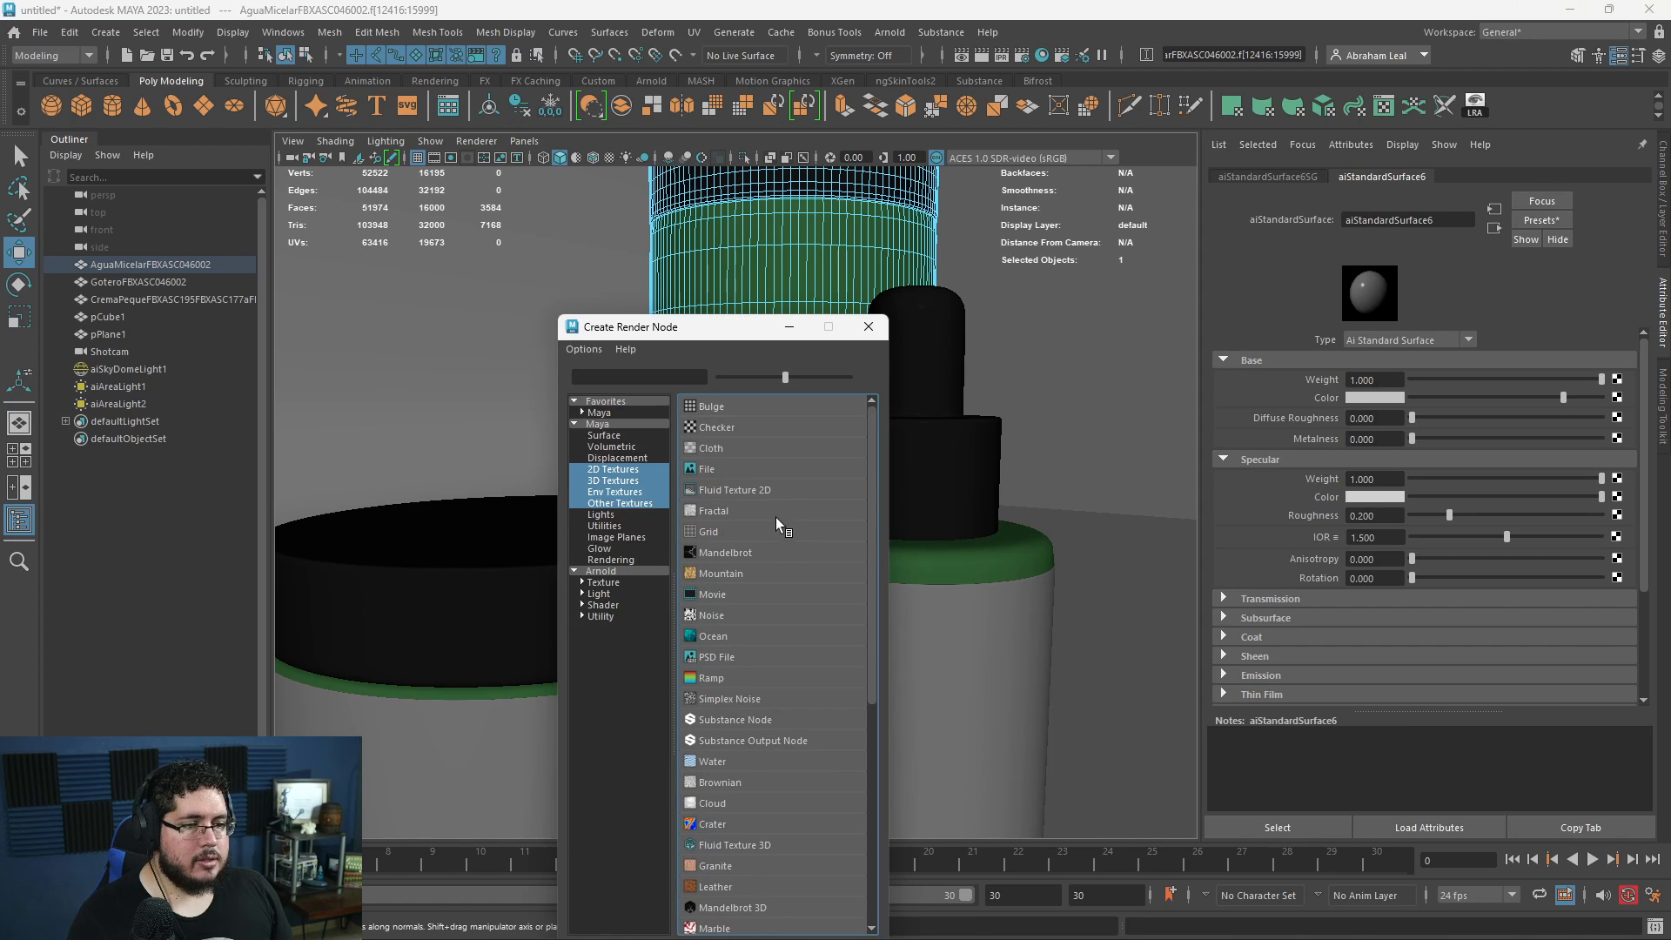
{"action": "left_click", "coordinate": [775, 519]}
{"action": "left_click", "coordinate": [1620, 416]}
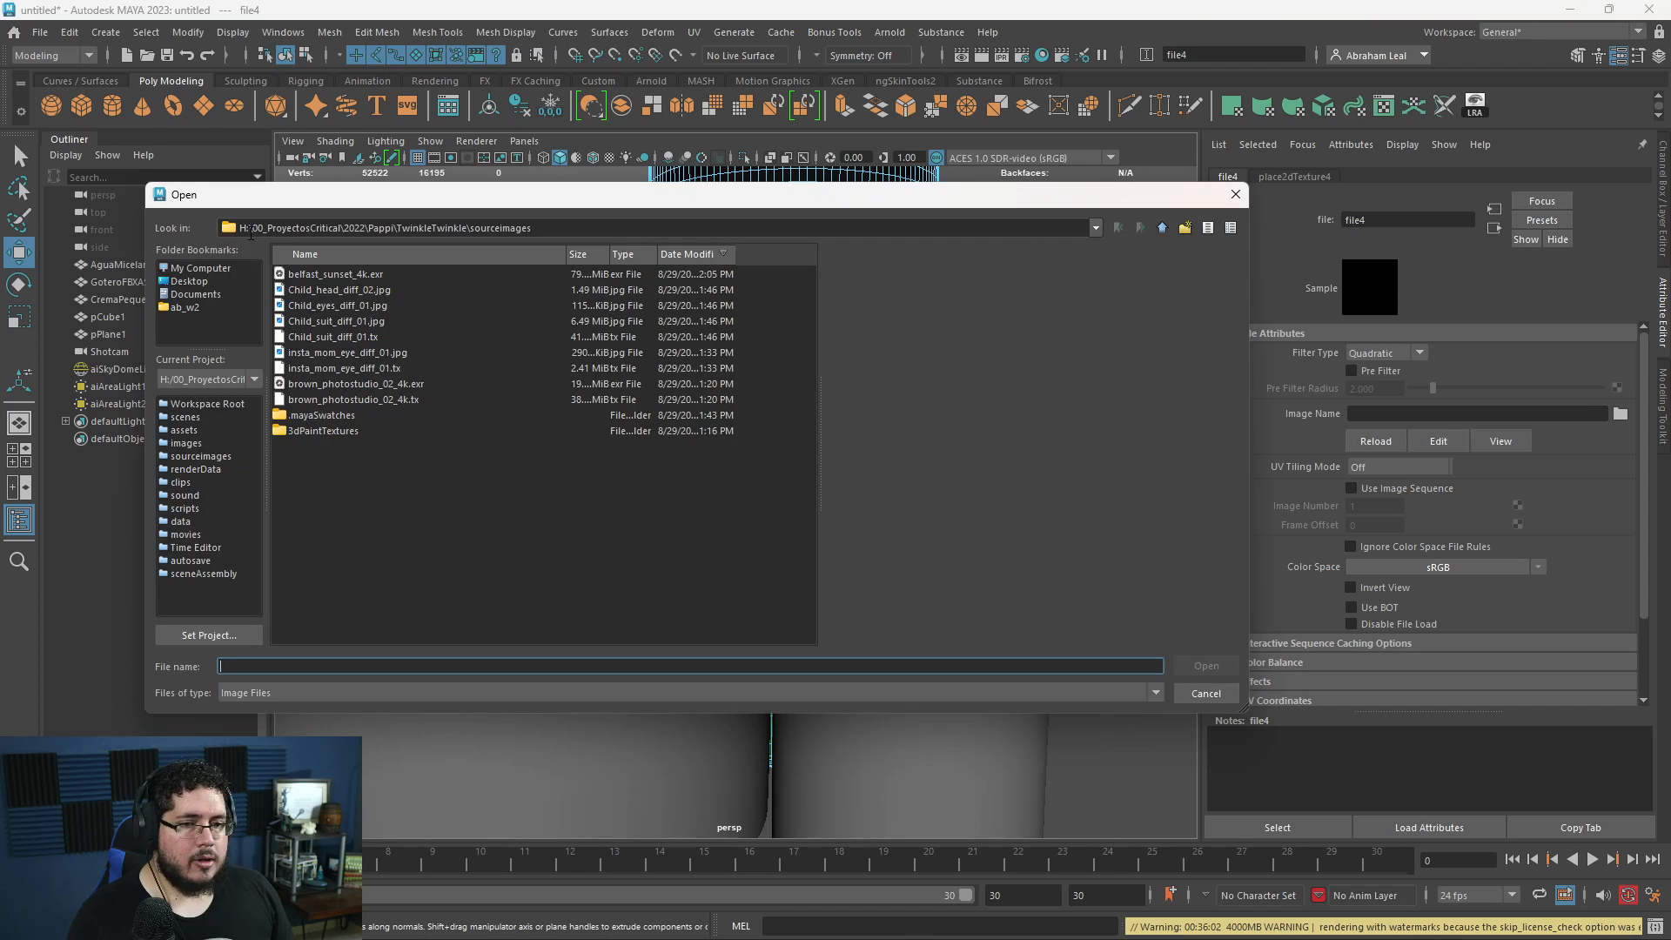
{"action": "left_click", "coordinate": [182, 283]}
{"action": "left_click", "coordinate": [195, 268]}
{"action": "left_click", "coordinate": [184, 307]}
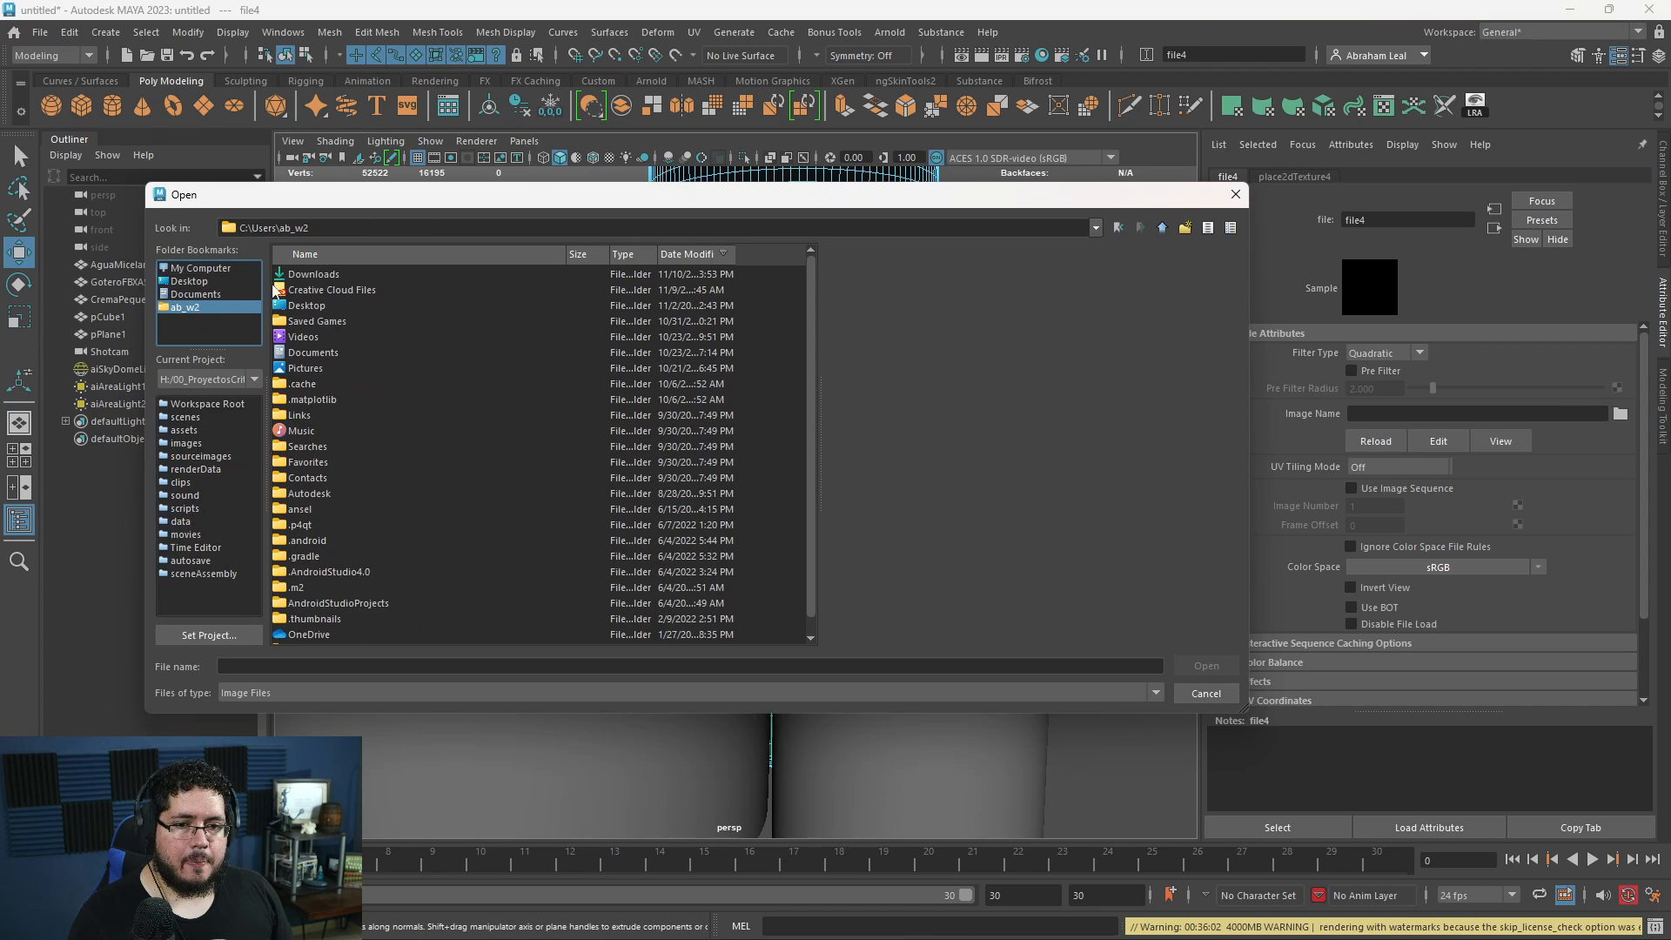
{"action": "left_click", "coordinate": [307, 253]}
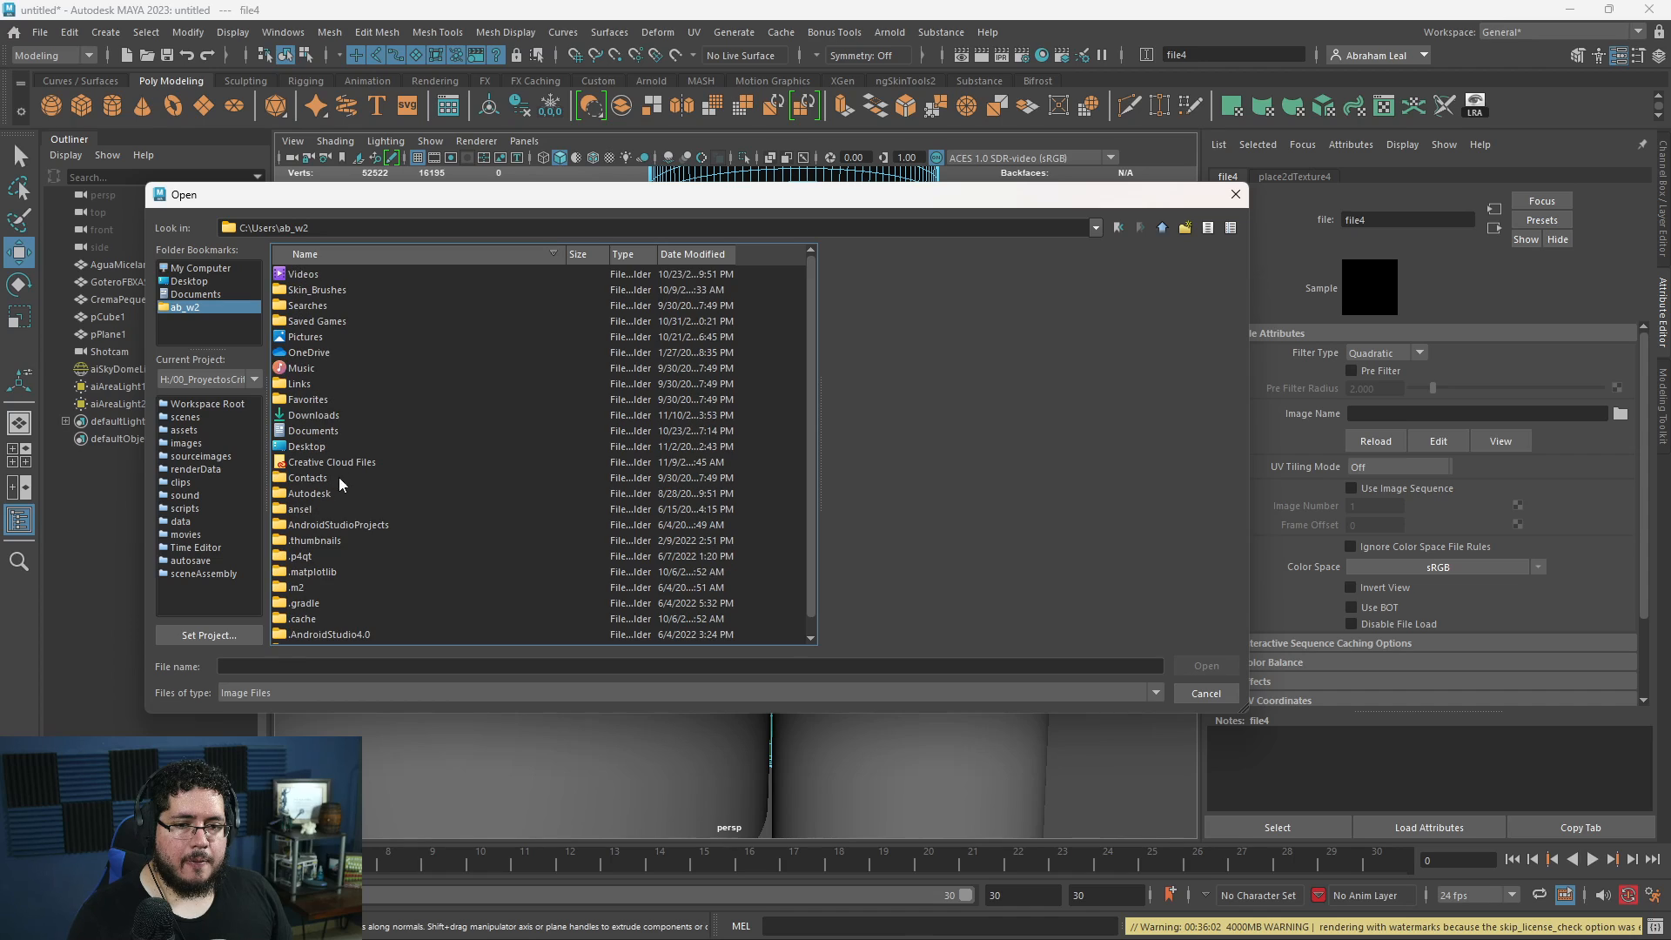
{"action": "double_click", "coordinate": [313, 416]}
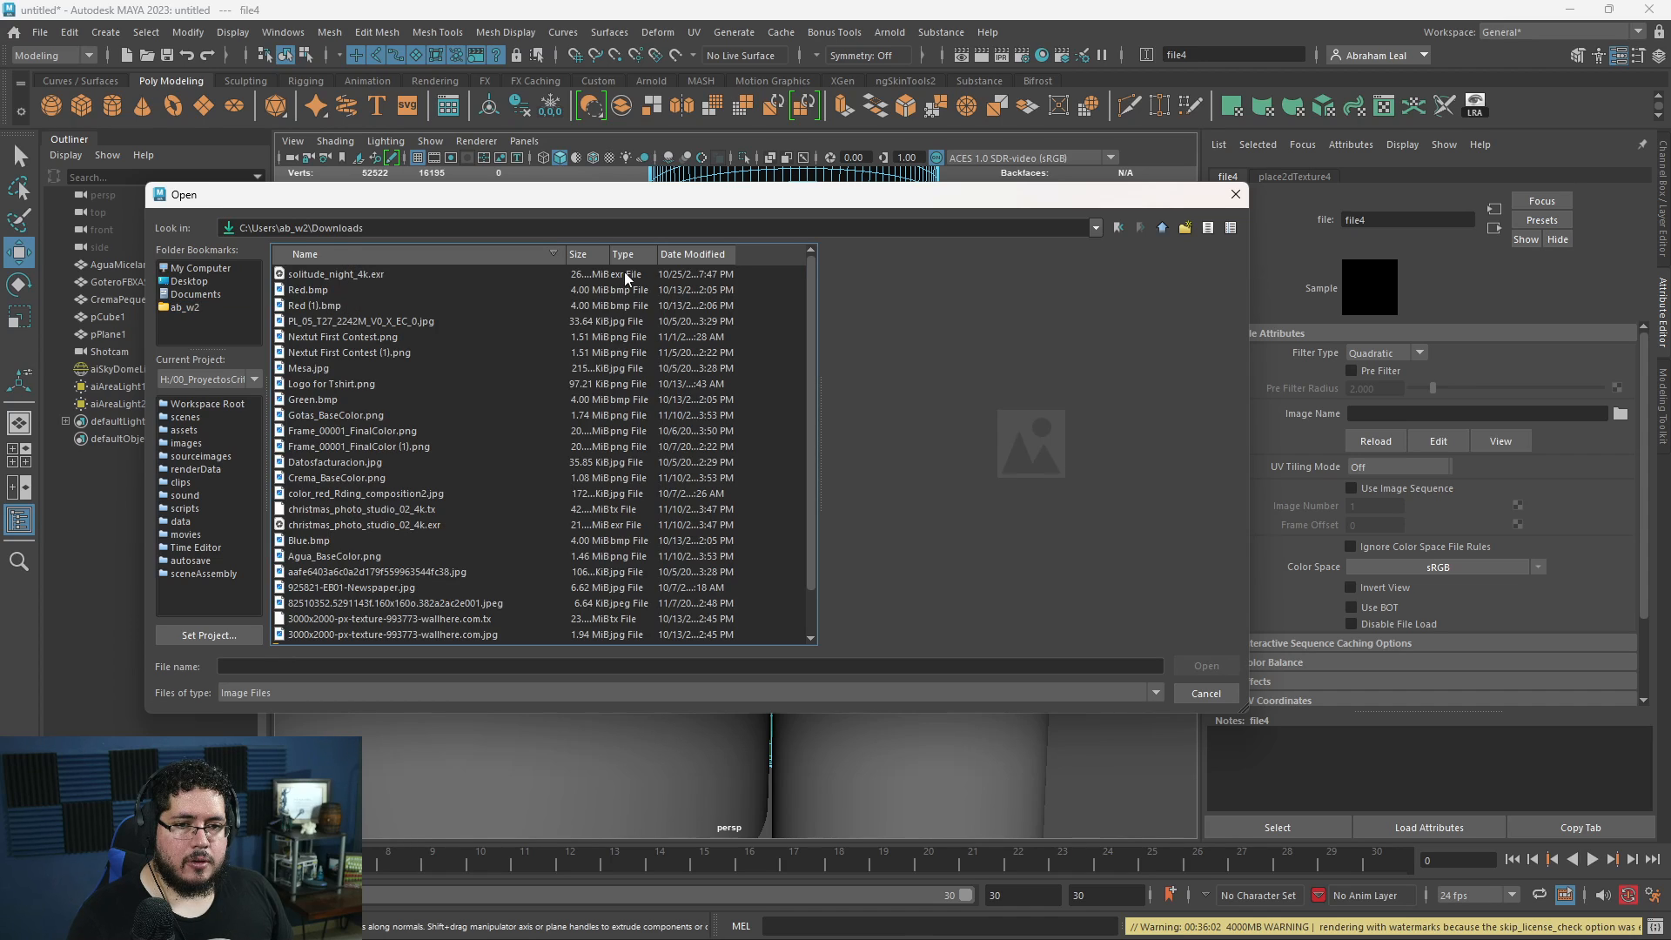
{"action": "left_click", "coordinate": [681, 255]}
{"action": "left_click", "coordinate": [701, 254]}
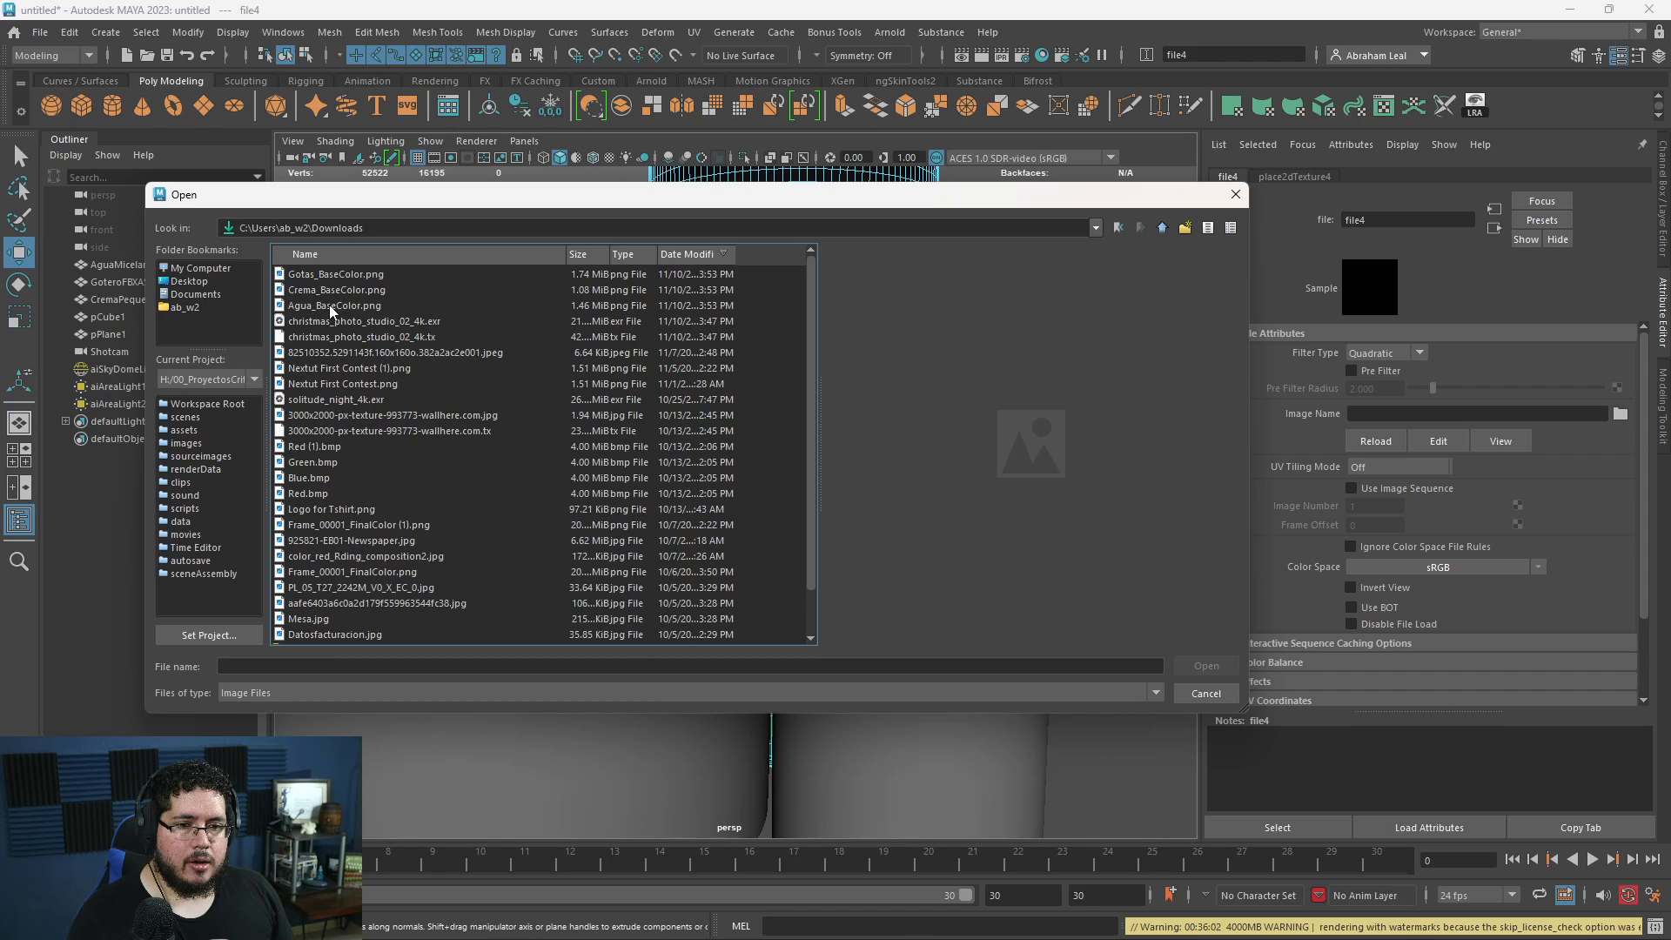
{"action": "double_click", "coordinate": [329, 305]}
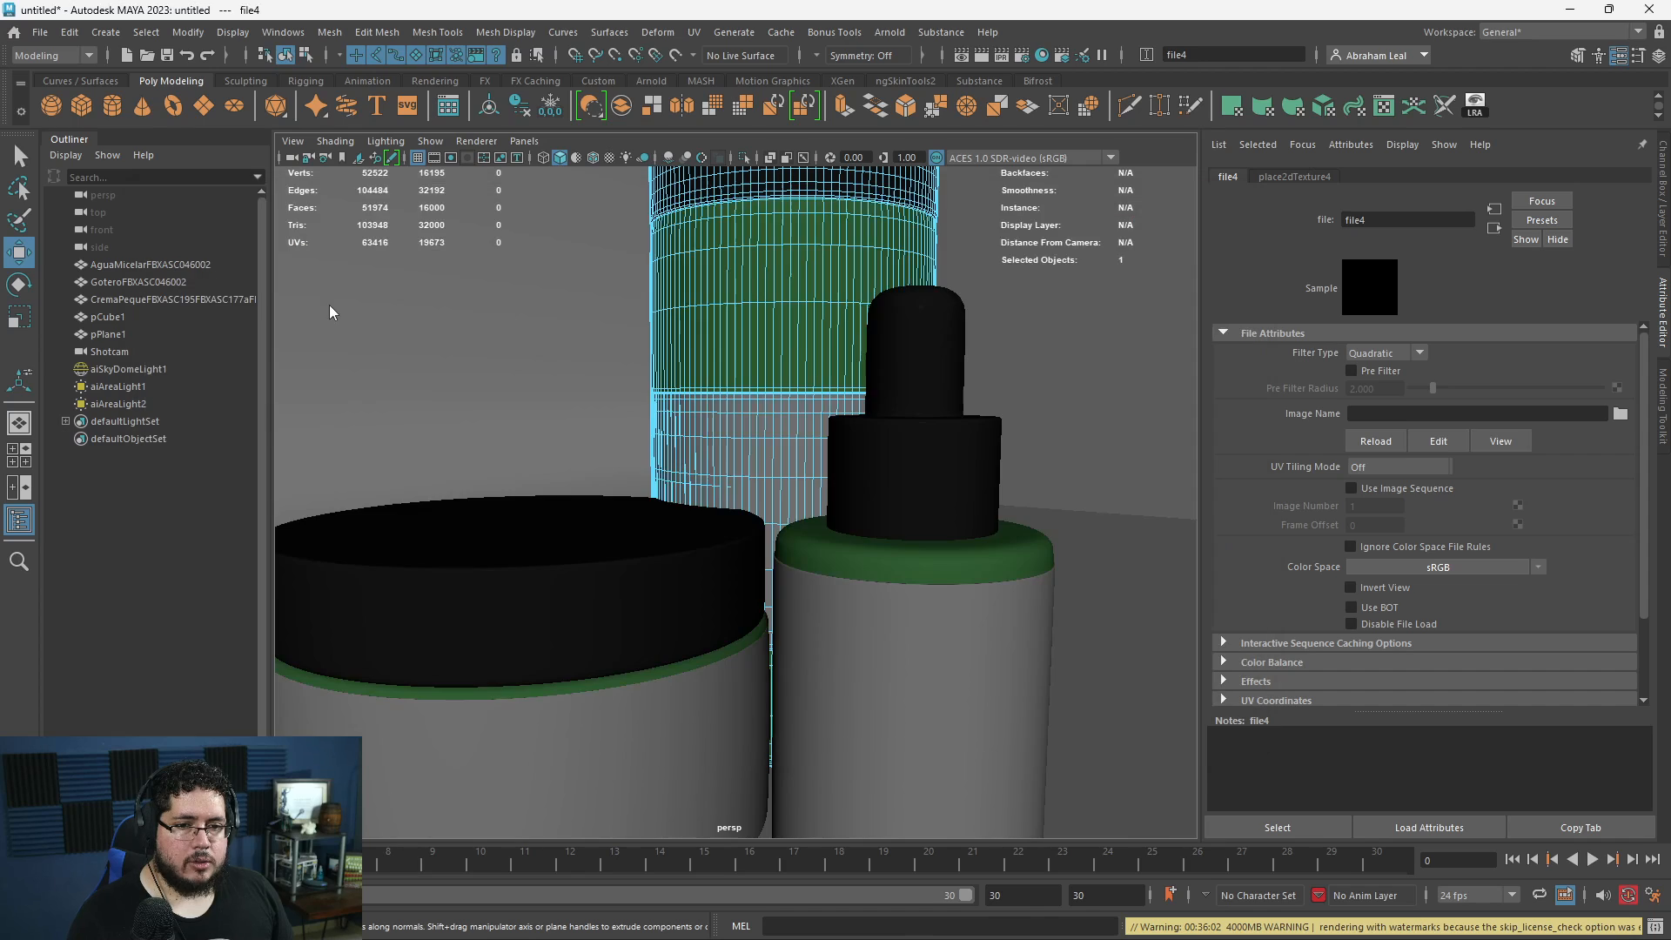
{"action": "left_click", "coordinate": [1020, 367]}
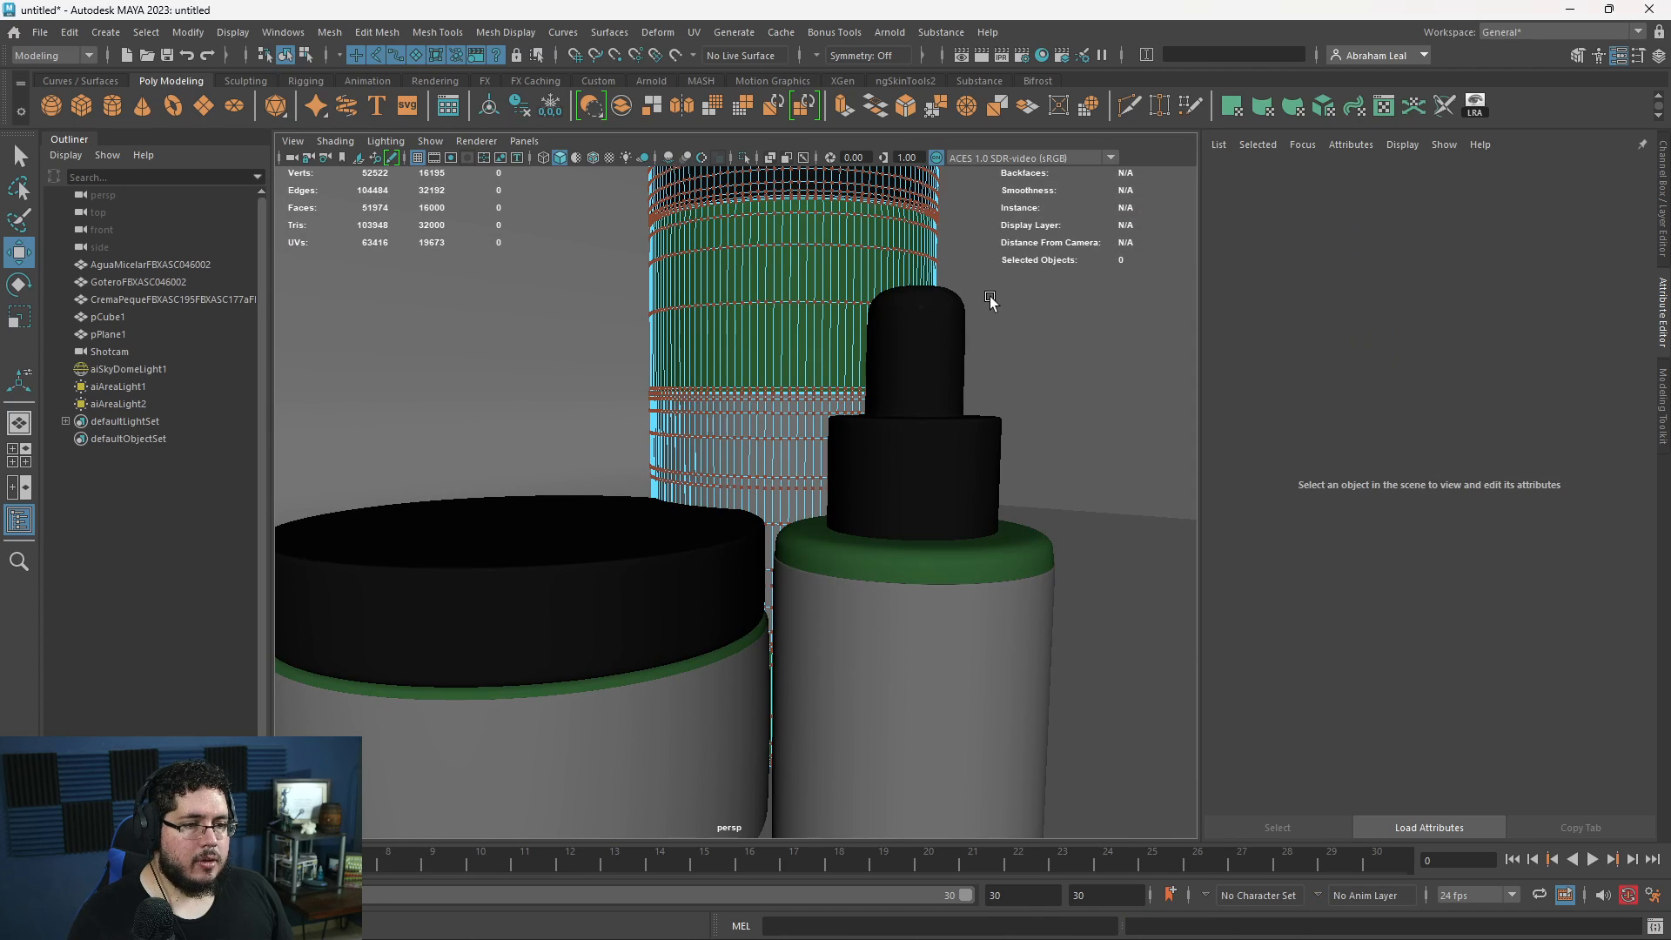
- Begin saving the scene under a new name and set the project to the Nextut_Live folder inside 00_ProyectosCritical\2021
{"action": "key", "text": "ctrl+shift+s"}
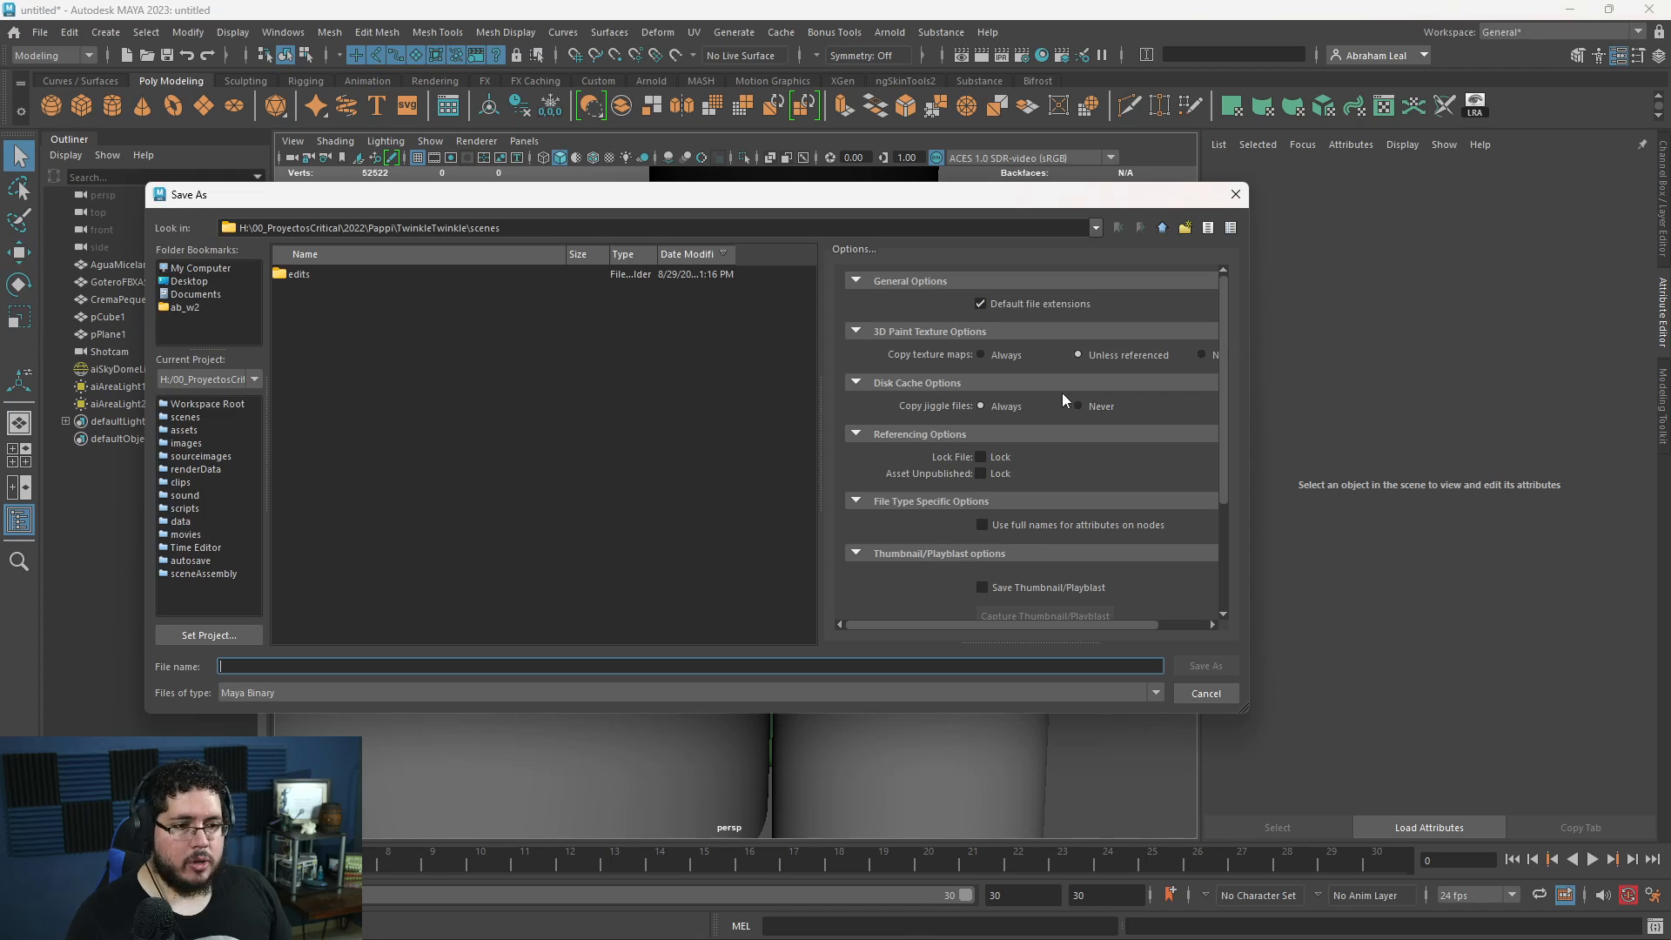
{"action": "left_click", "coordinate": [238, 632]}
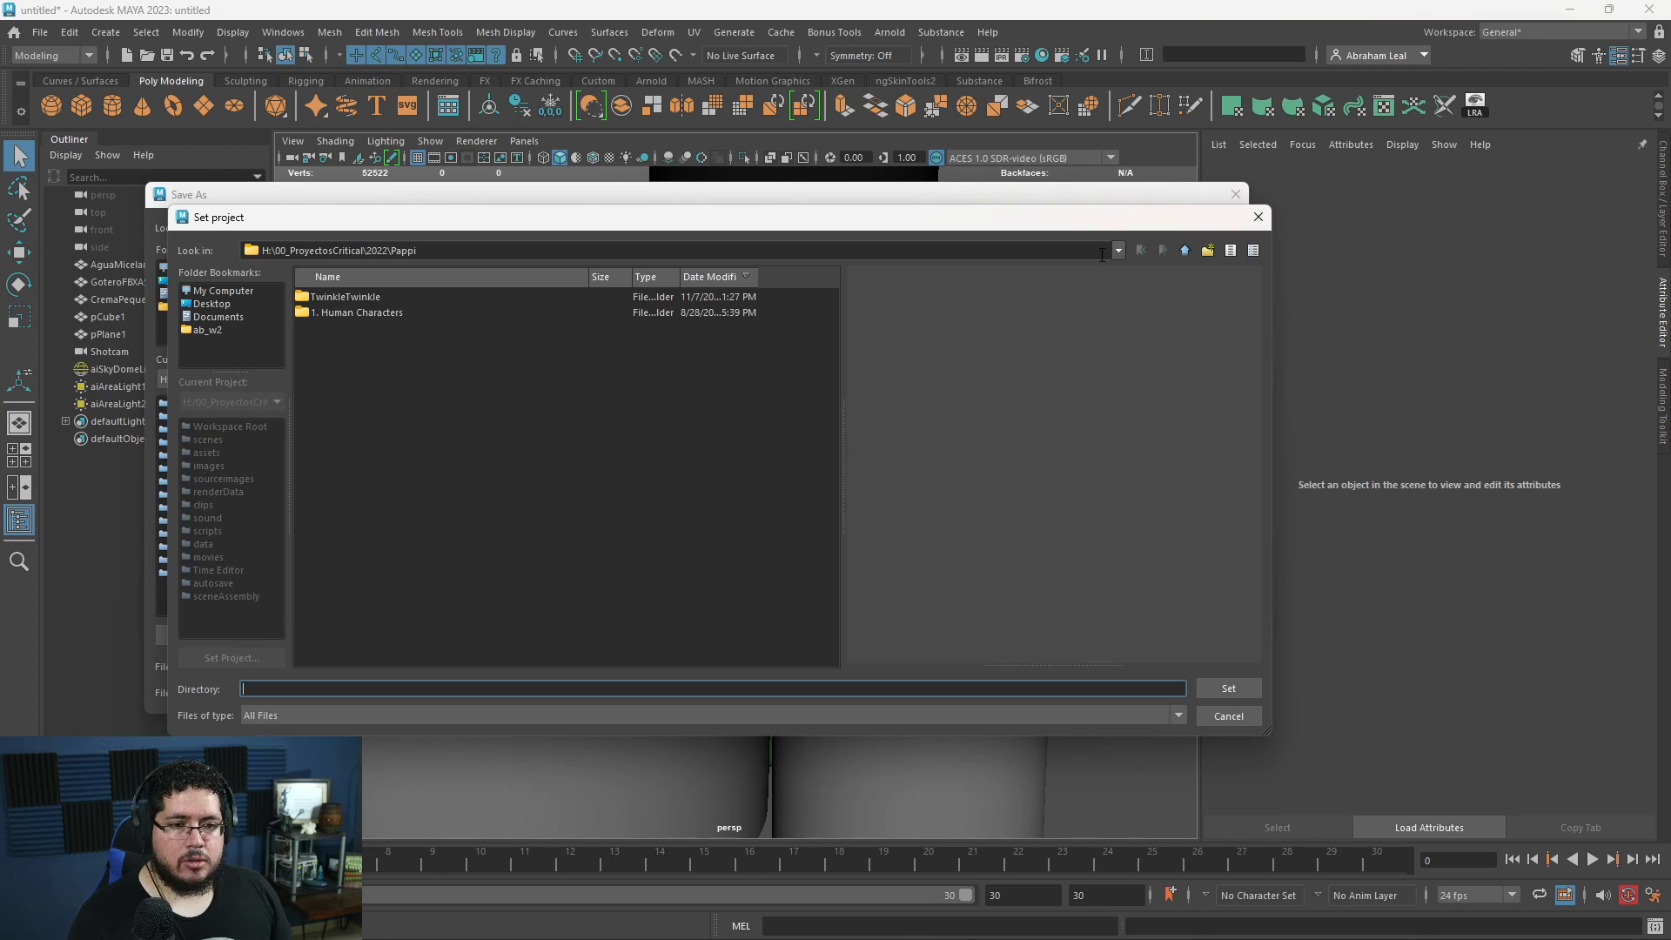
{"action": "left_click", "coordinate": [1189, 252]}
{"action": "left_click", "coordinate": [1183, 254]}
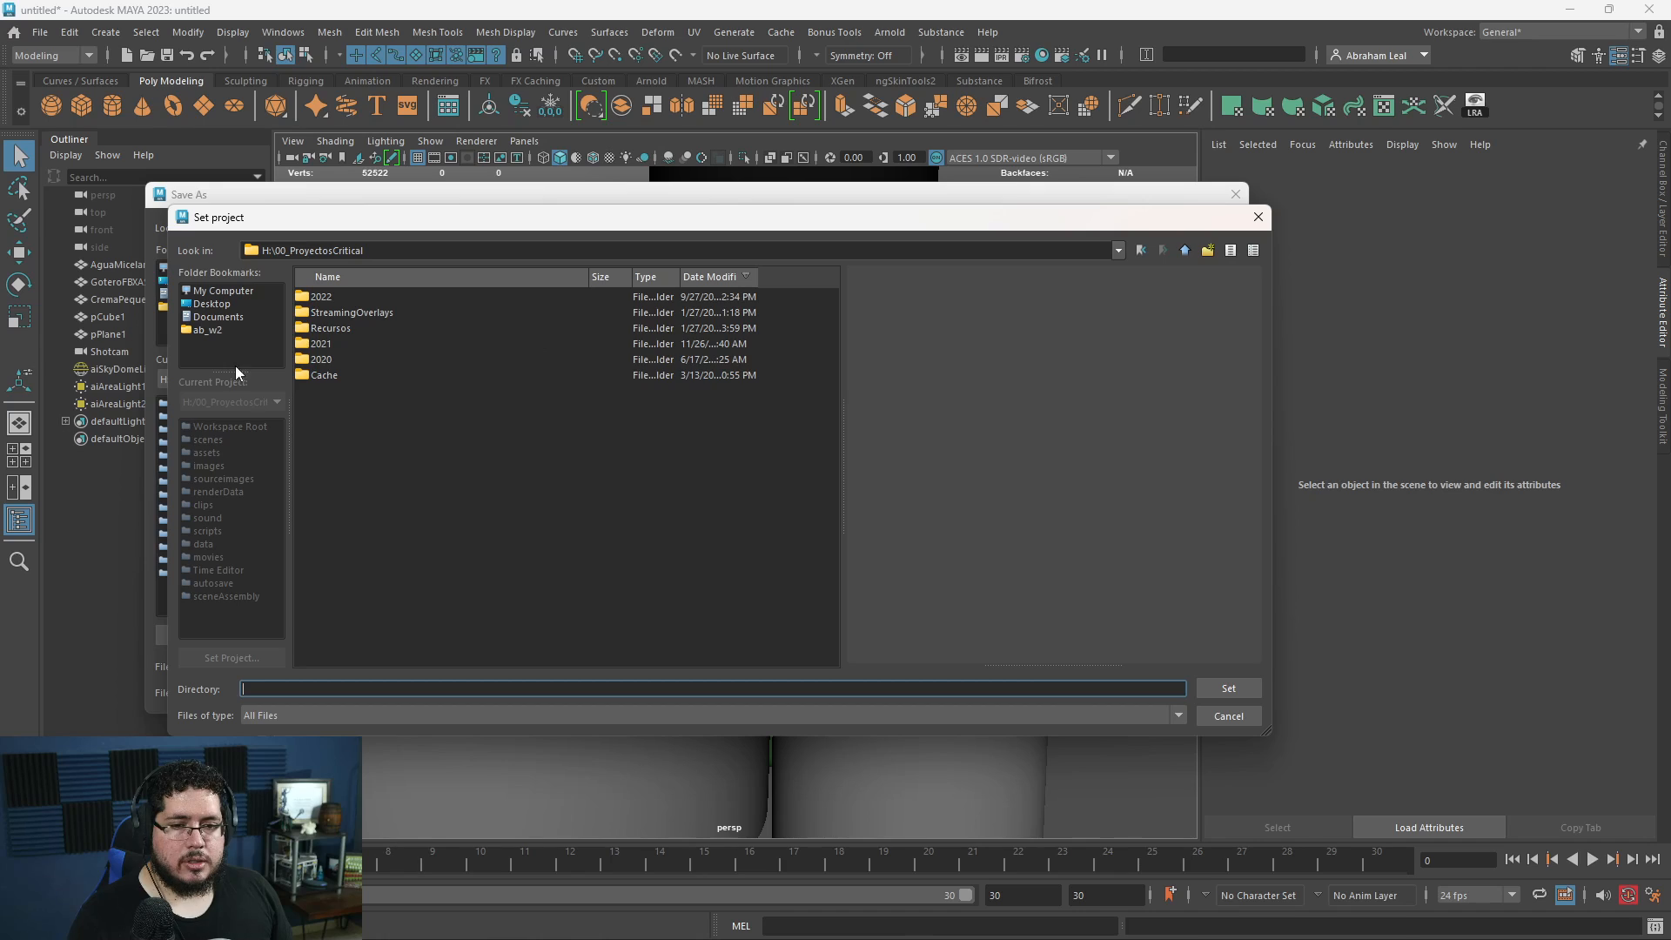
{"action": "double_click", "coordinate": [321, 344]}
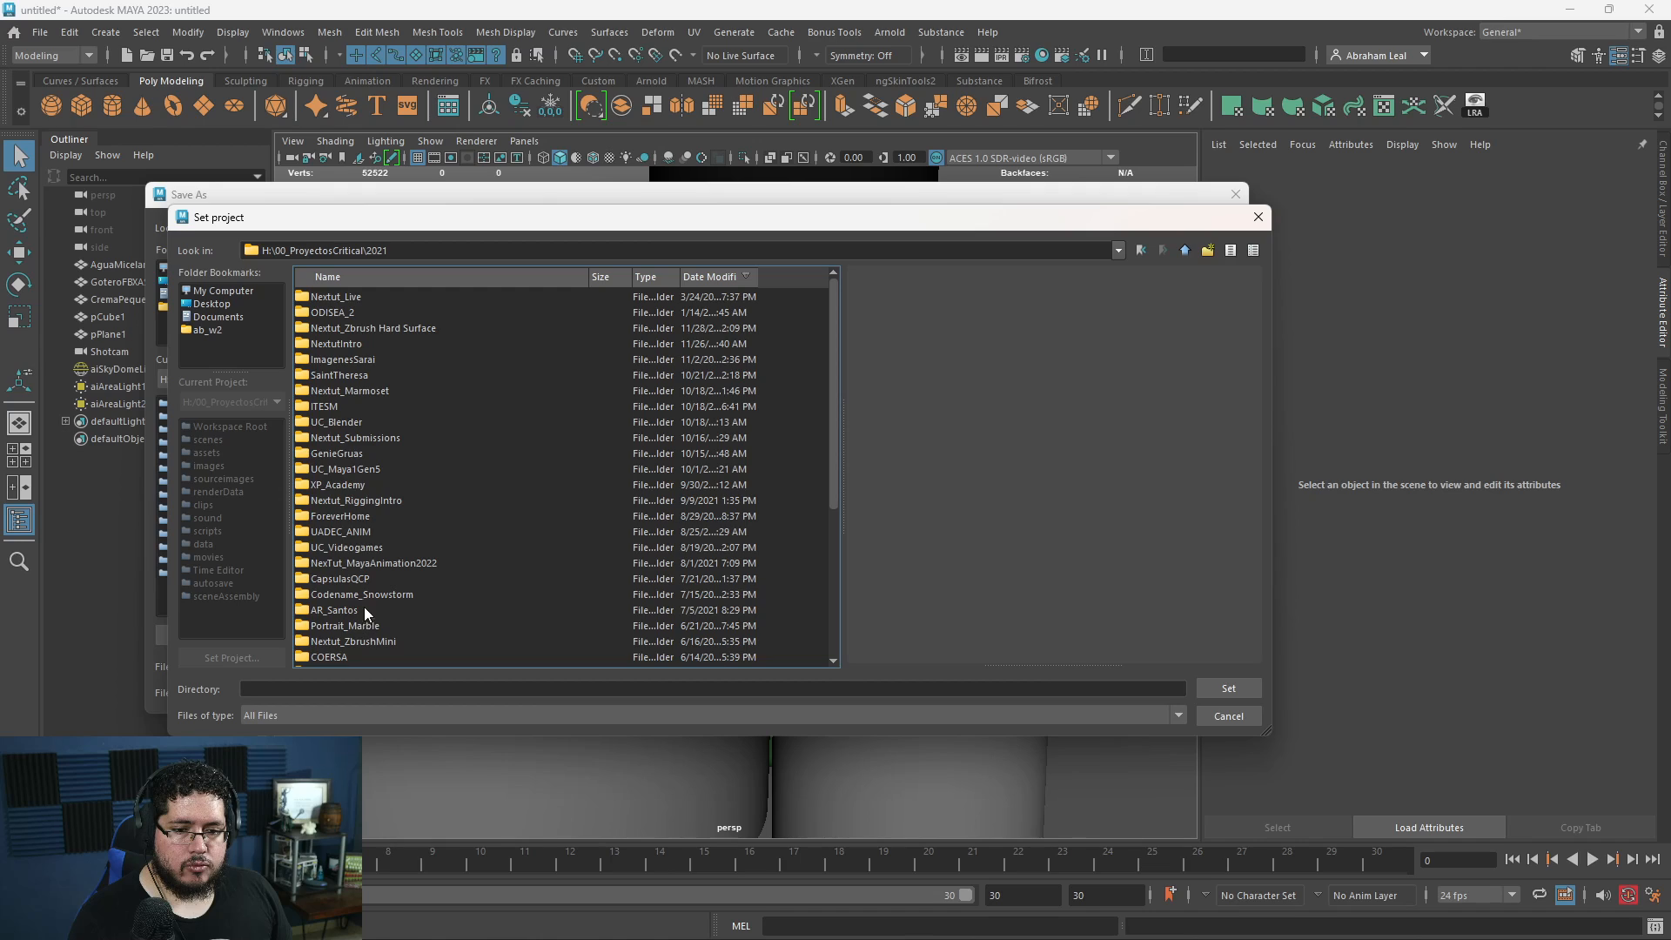
{"action": "left_click", "coordinate": [379, 277]}
{"action": "left_click", "coordinate": [342, 485]}
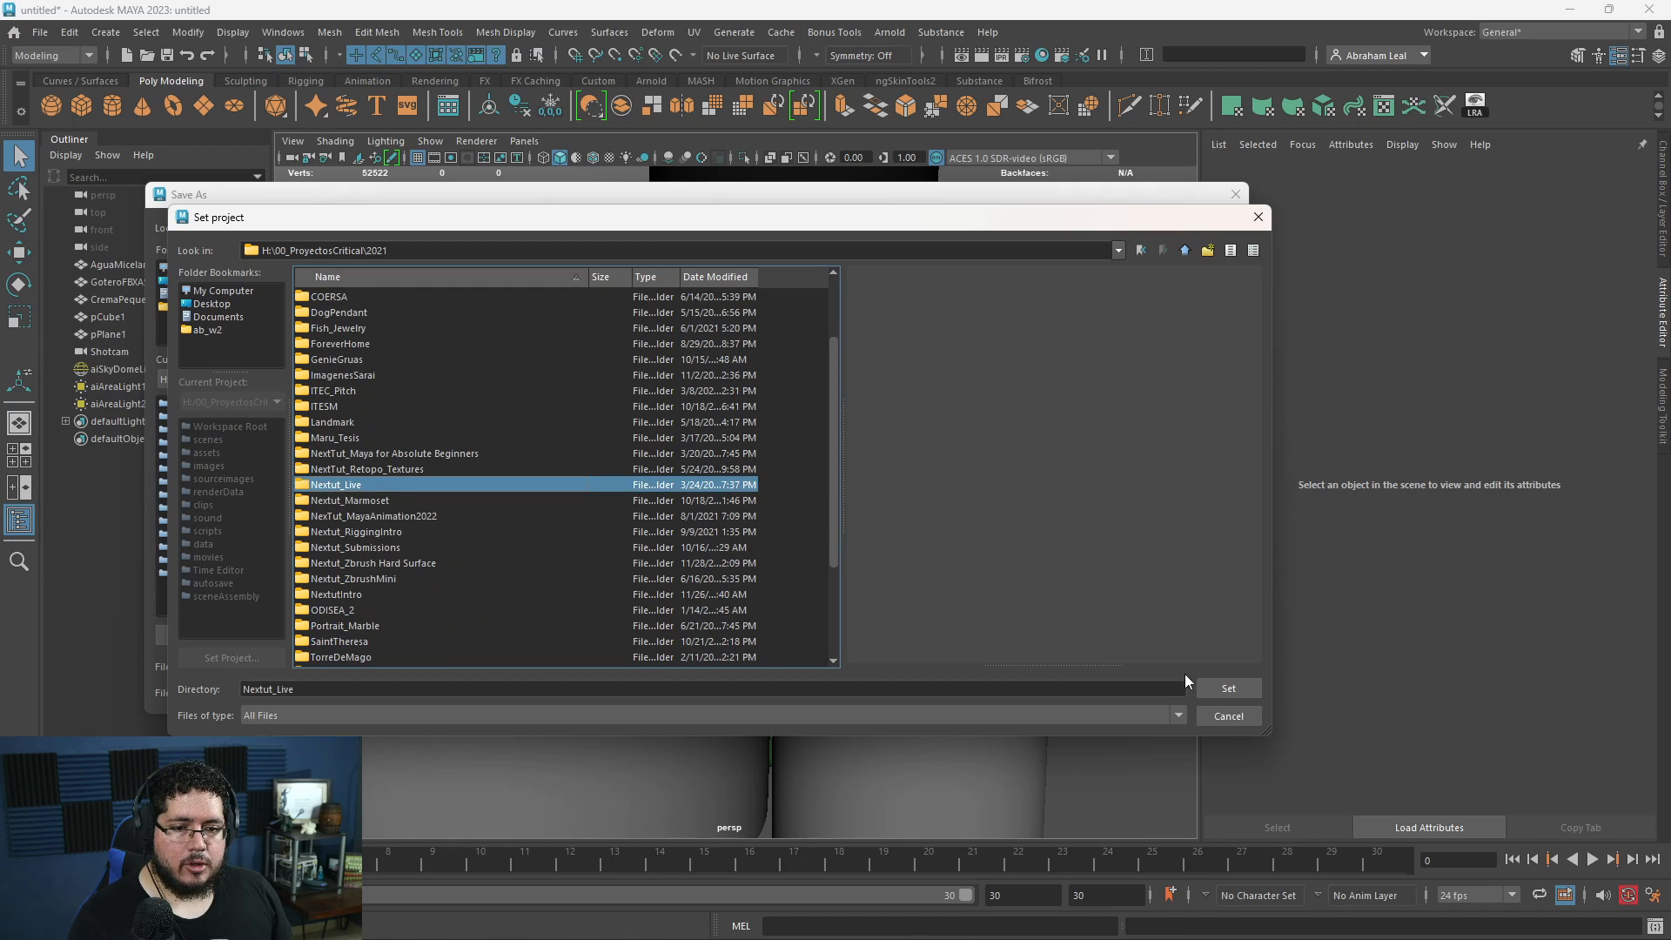
{"action": "left_click", "coordinate": [1227, 687]}
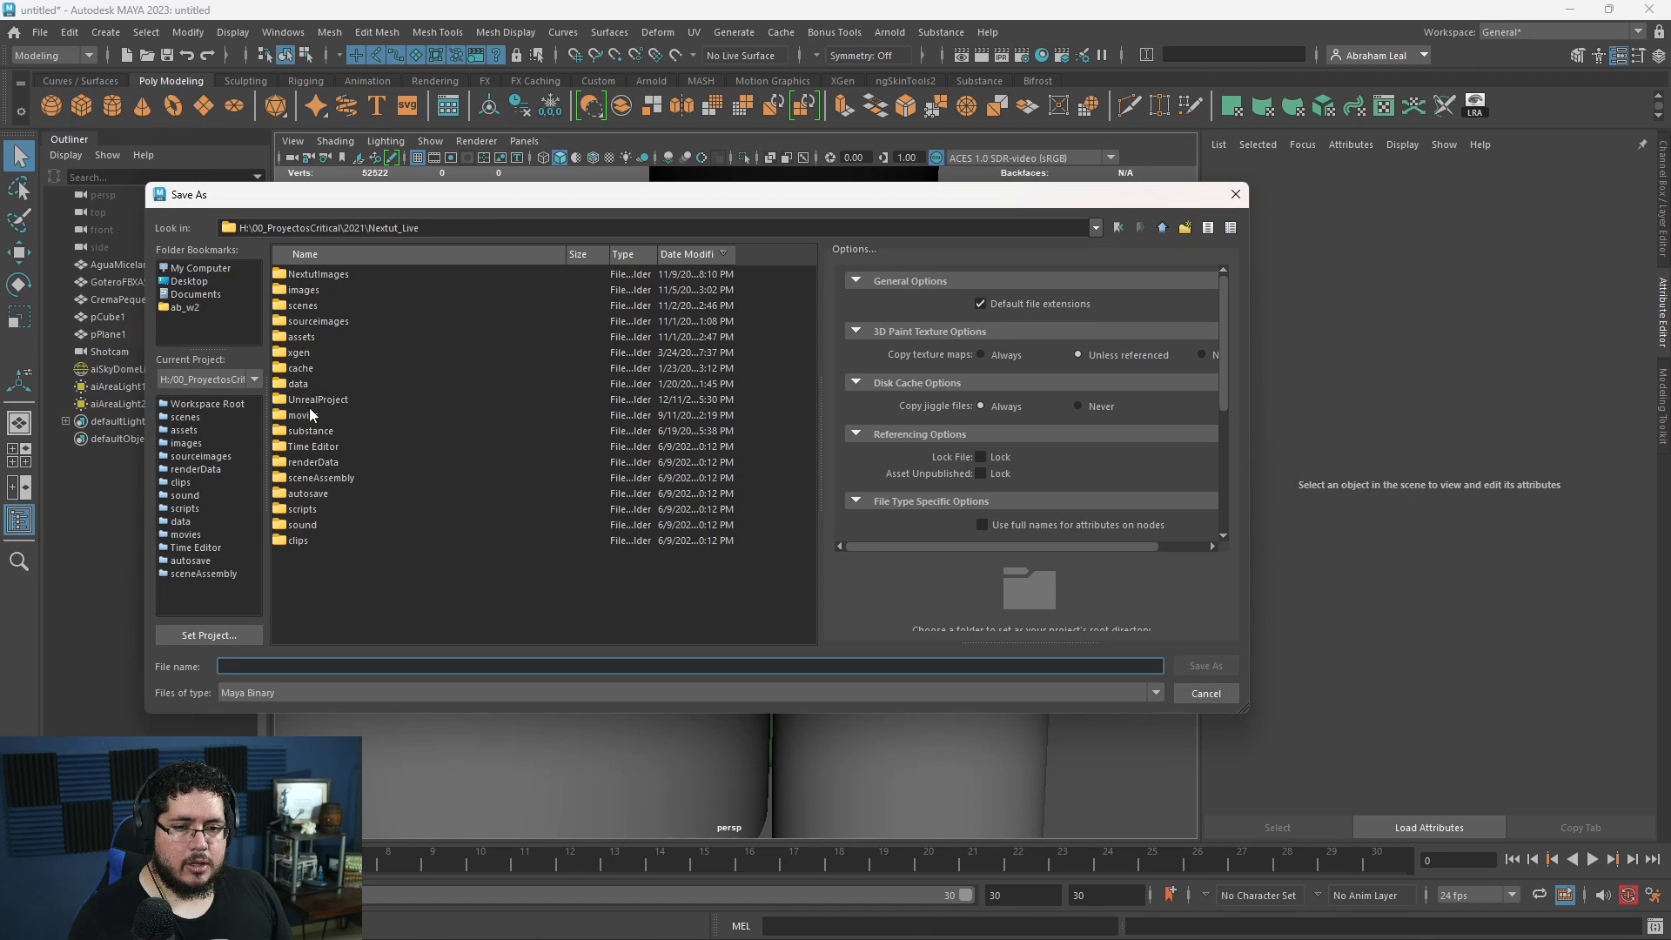
- Save the scene as ProductRender in Maya Binary format in the project's scenes folder
{"action": "double_click", "coordinate": [303, 305]}
{"action": "left_click", "coordinate": [376, 668]}
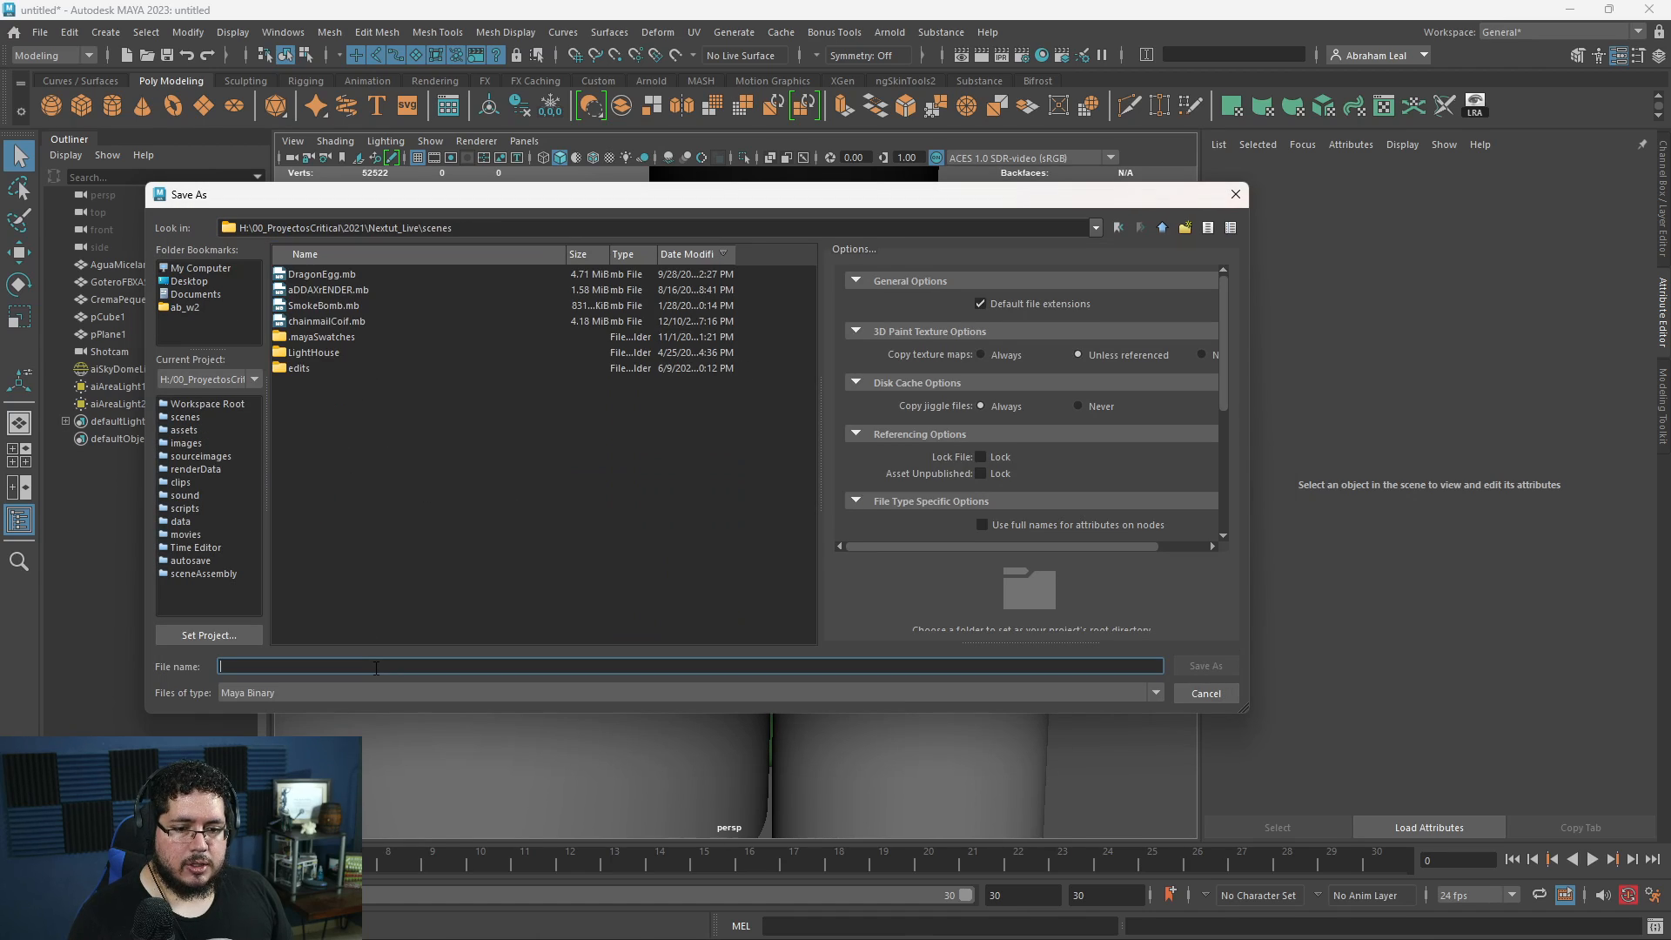
{"action": "type", "text": "ProductRend"}
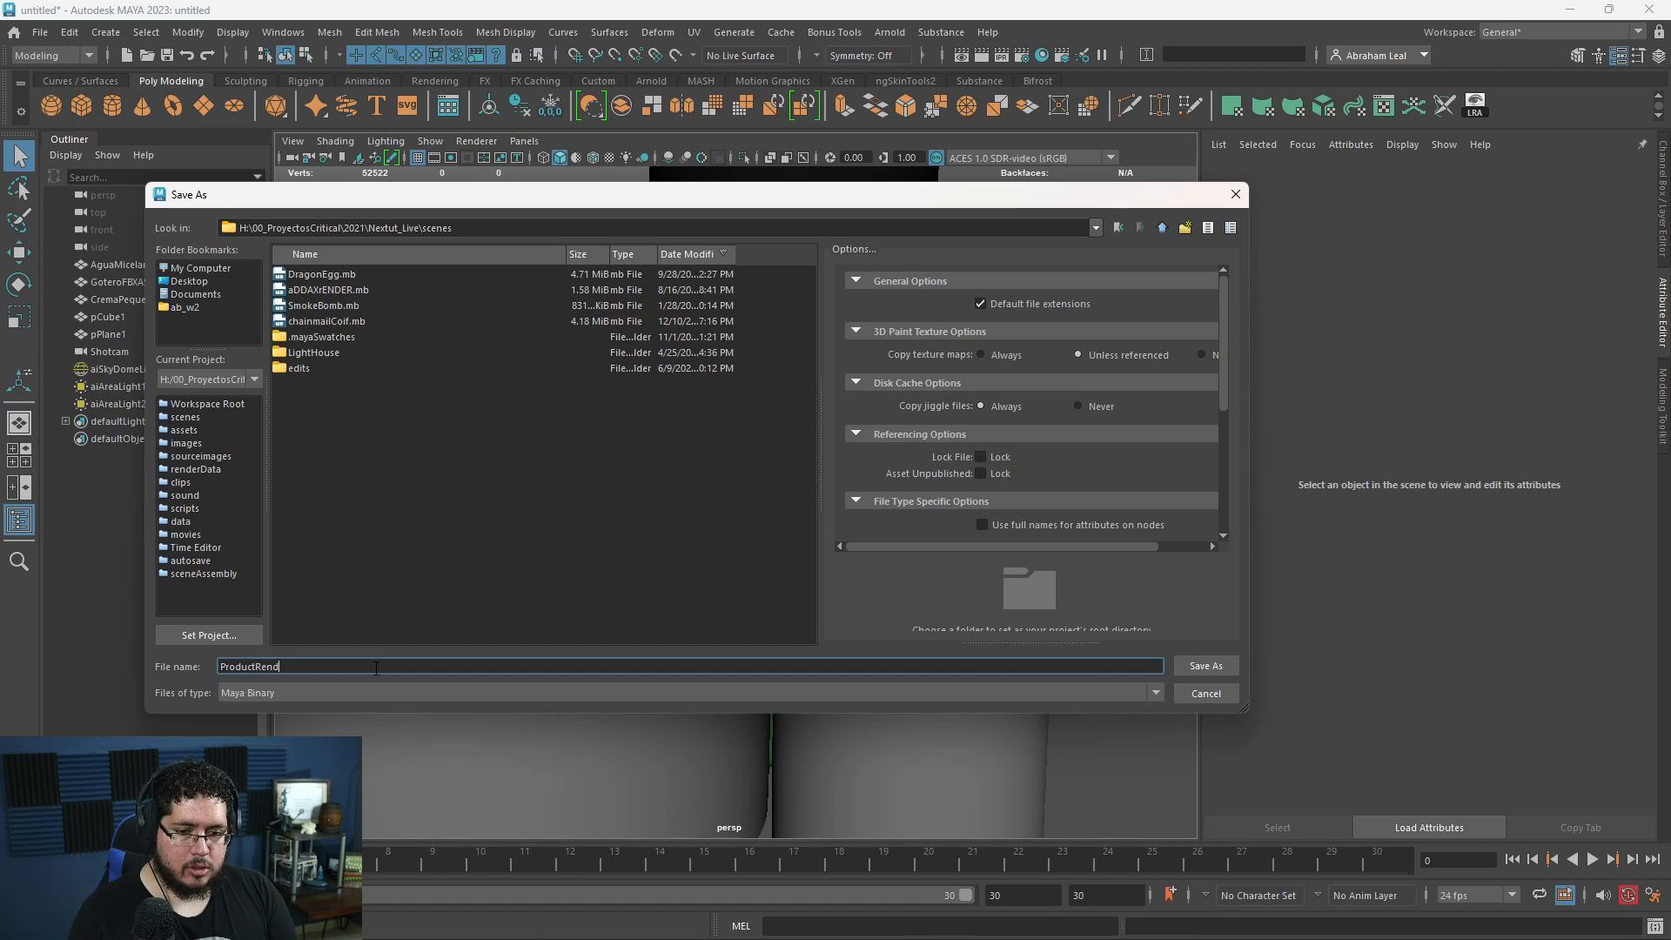
{"action": "type", "text": "er"}
{"action": "key", "text": "Return"}
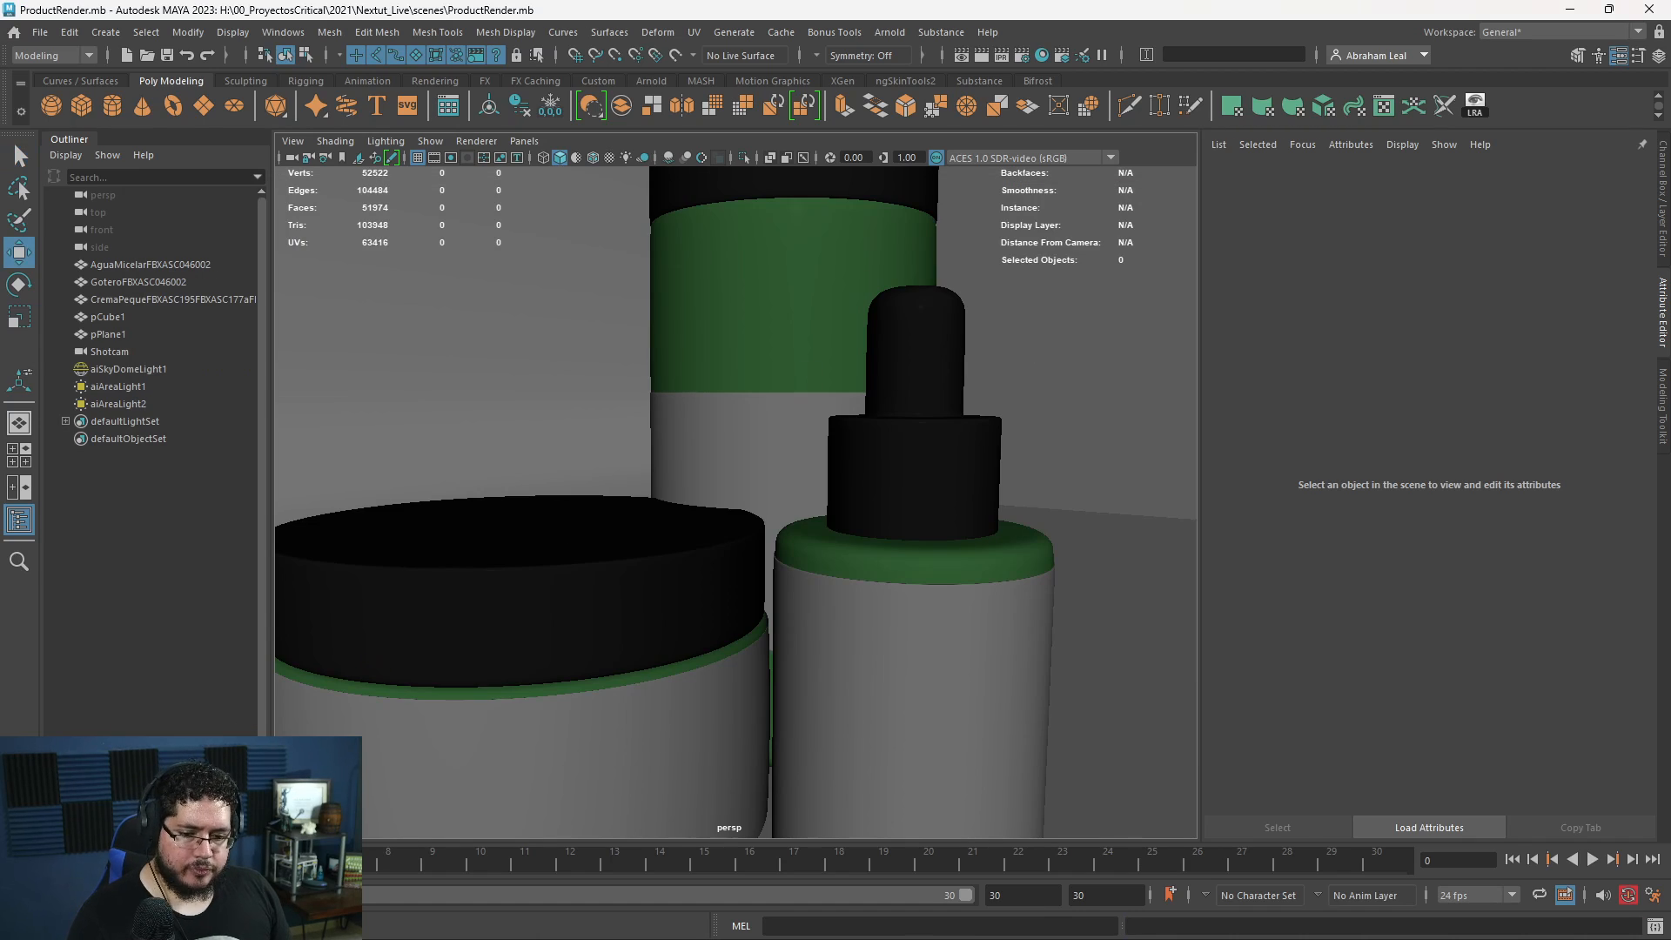
- Examine the labels on the three containers up close in the Arnold RenderView
{"action": "key", "text": "alt+Tab"}
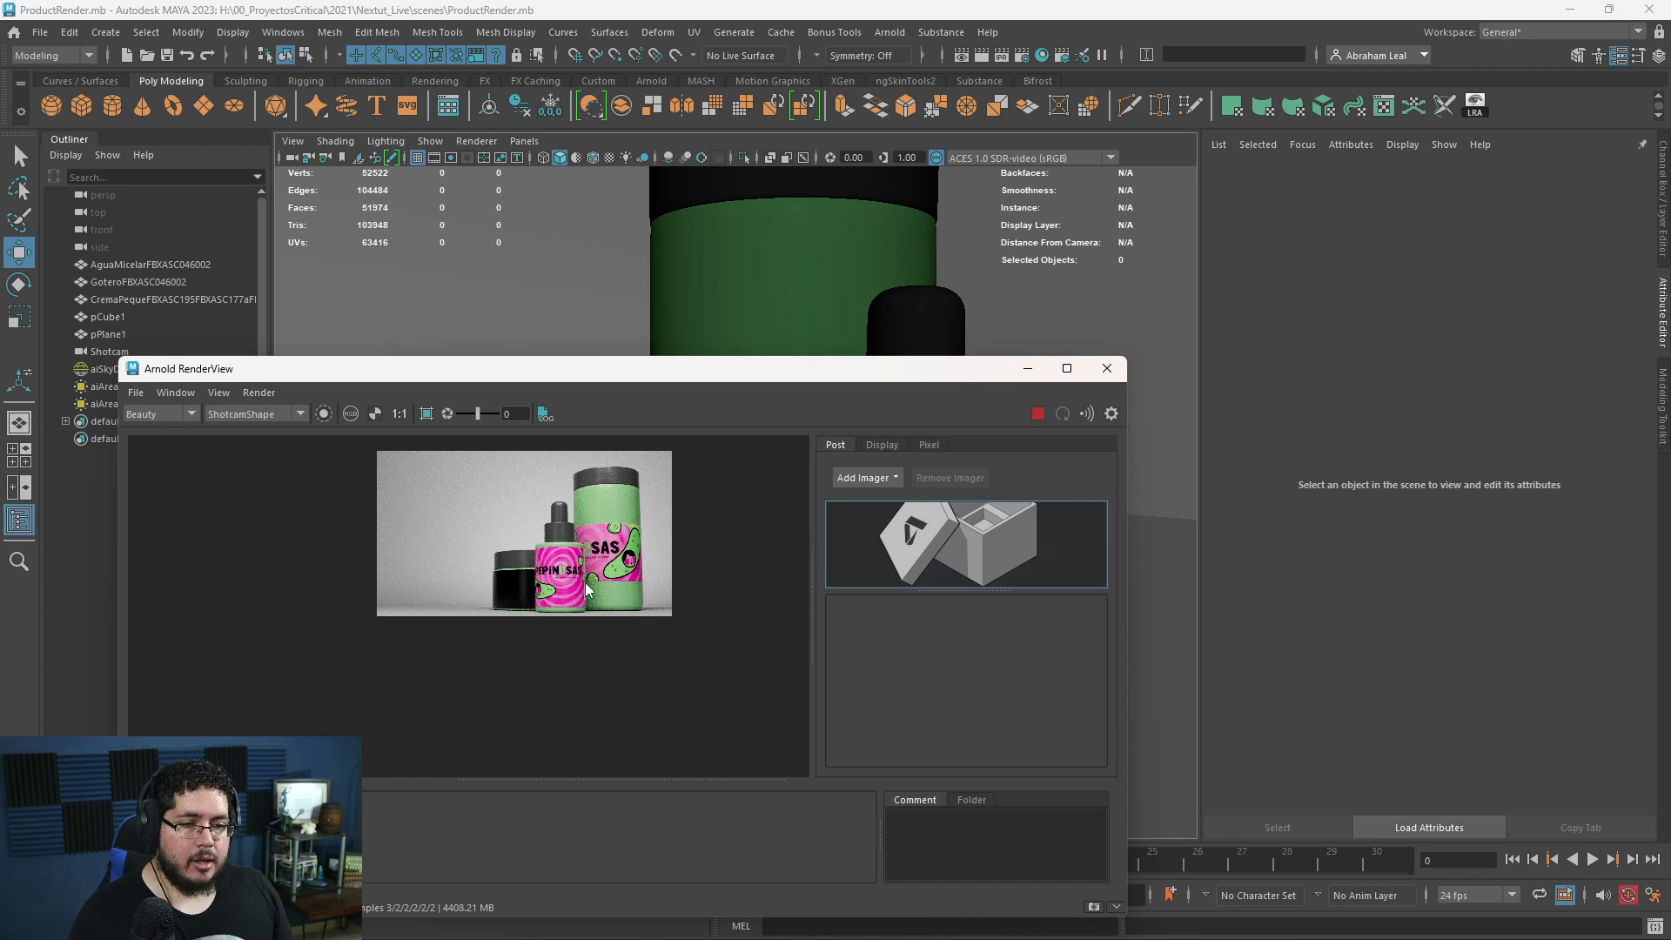
{"action": "scroll", "coordinate": [585, 582], "scroll_direction": "up", "scroll_amount": 3}
{"action": "scroll", "coordinate": [583, 604], "scroll_direction": "up", "scroll_amount": 2}
{"action": "scroll", "coordinate": [609, 565], "scroll_direction": "down", "scroll_amount": 2}
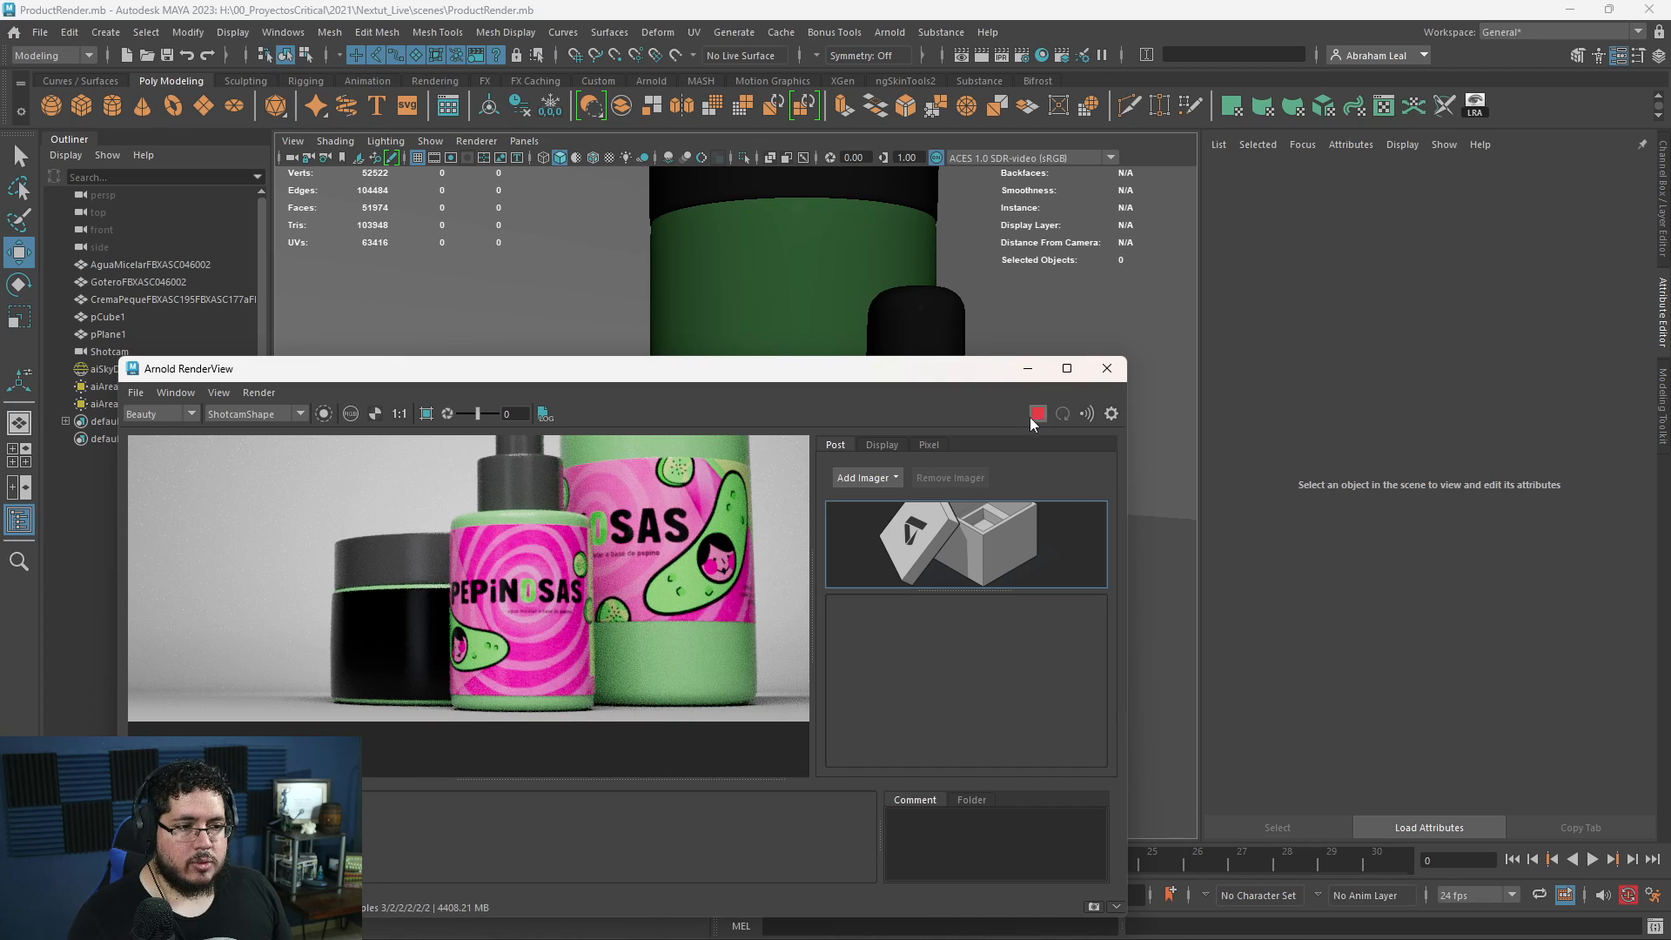
{"action": "left_click", "coordinate": [1027, 368]}
- Select the jar's label faces and examine the aiStandardSurface4 material assigned to the jar
{"action": "left_click", "coordinate": [687, 515]}
{"action": "right_click_drag", "start_coordinate": [691, 509], "coordinate": [730, 554]}
{"action": "right_click_drag", "start_coordinate": [728, 440], "coordinate": [728, 574]}
{"action": "double_click", "coordinate": [720, 570]}
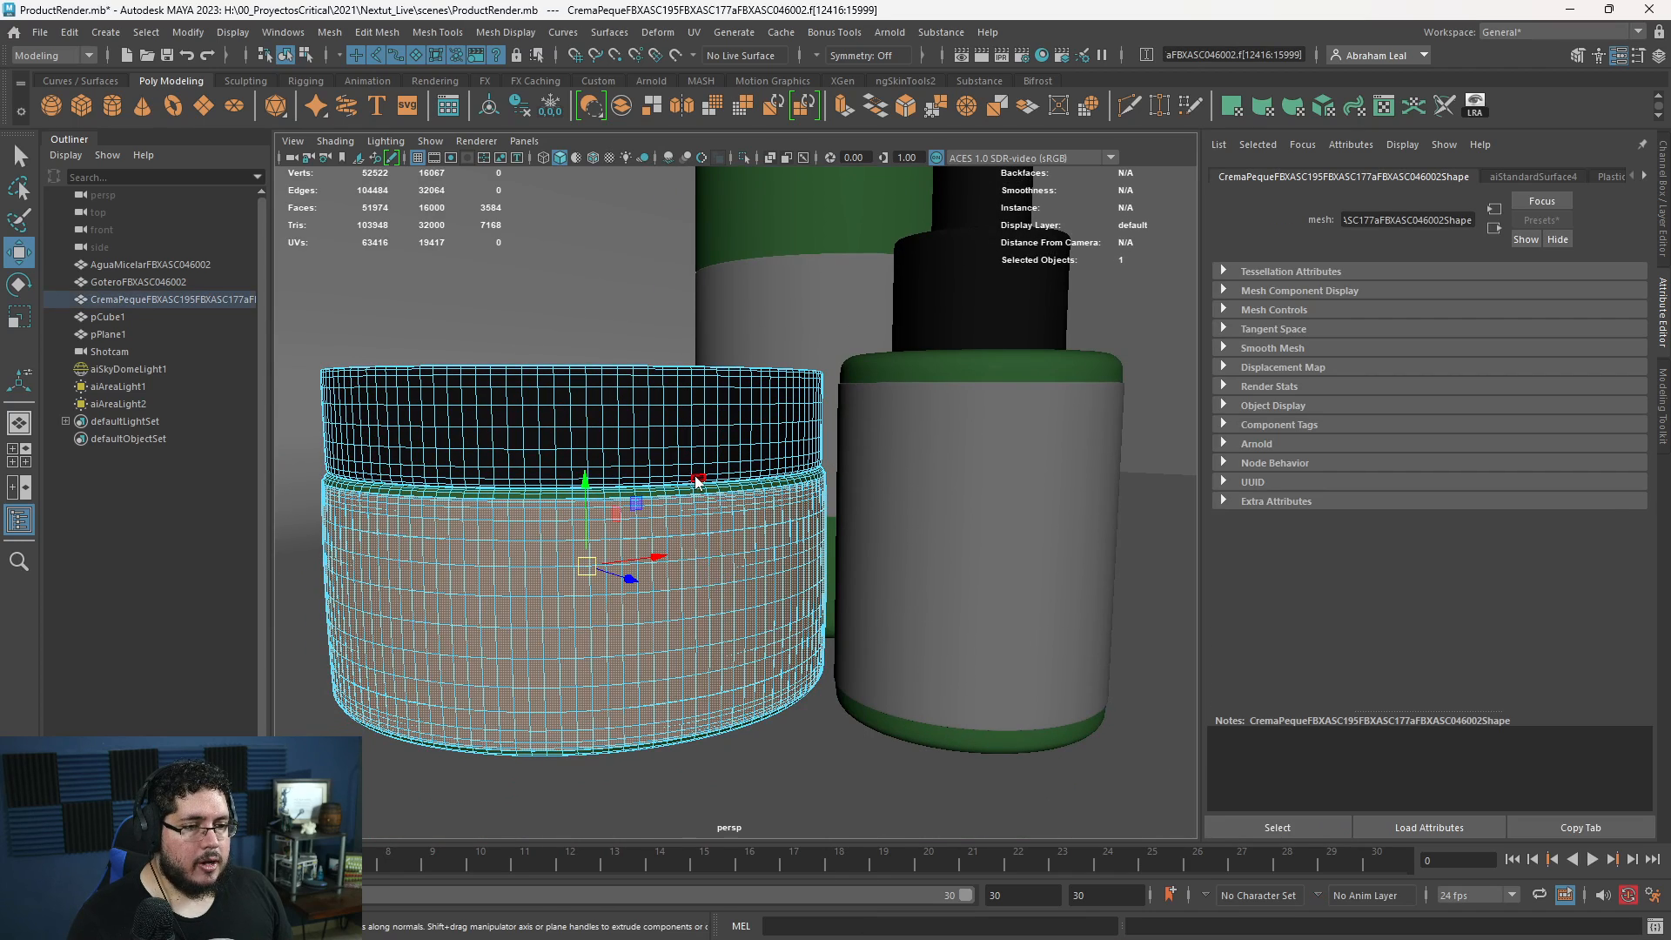
{"action": "right_click_drag", "start_coordinate": [697, 481], "coordinate": [761, 431]}
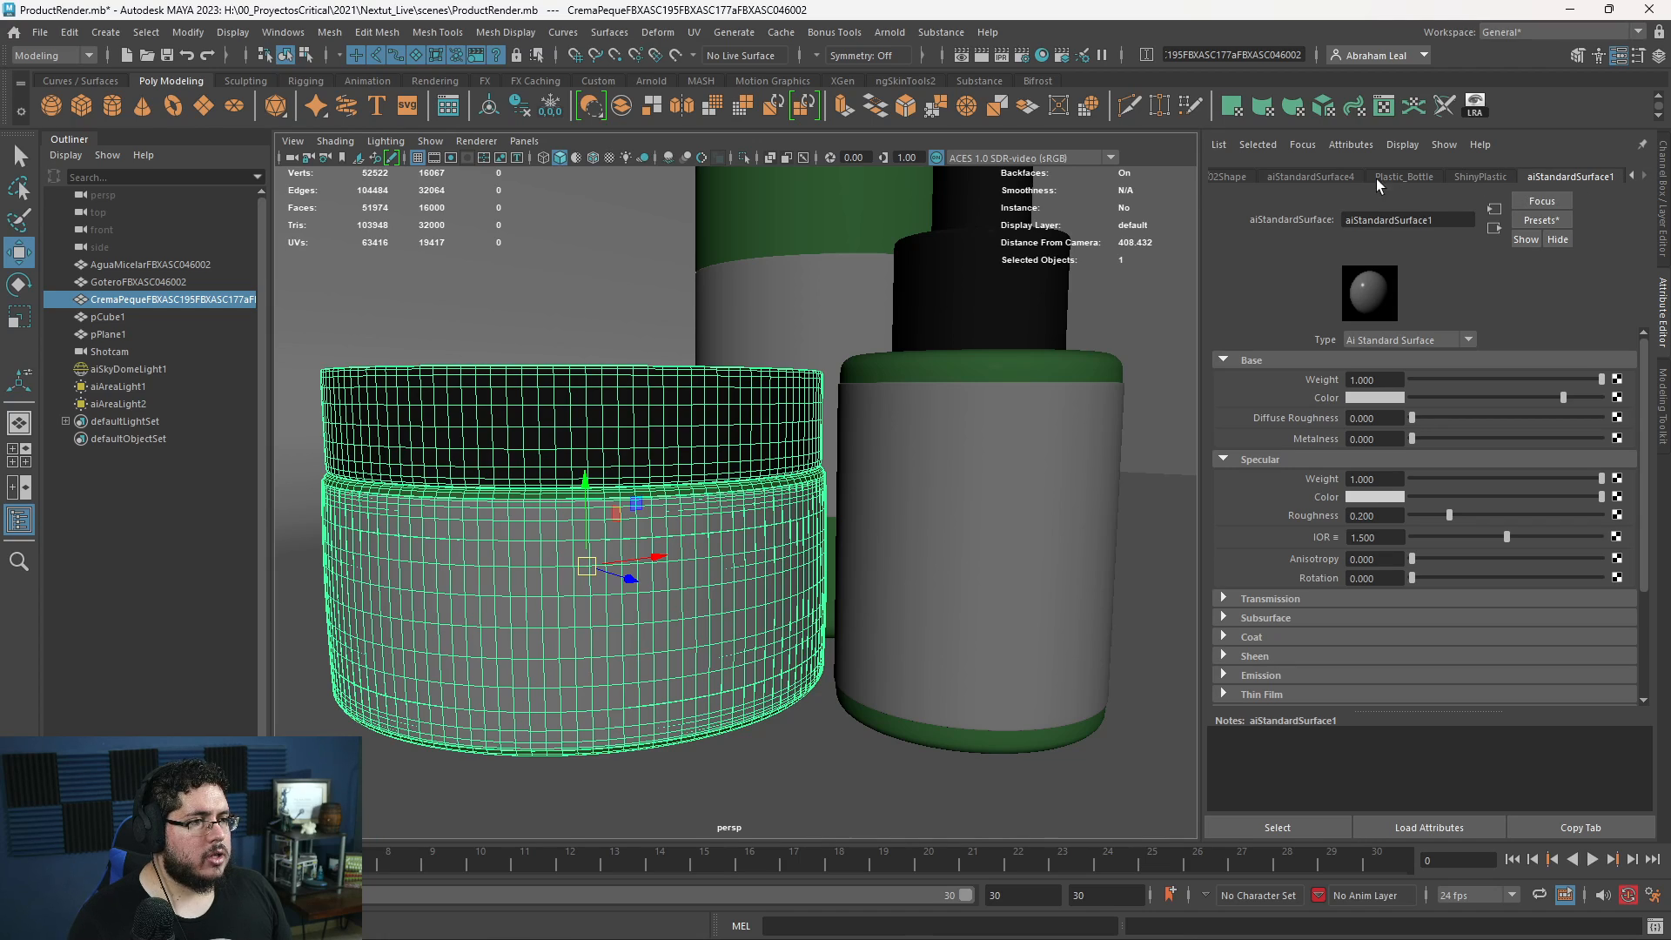
{"action": "left_click", "coordinate": [1338, 176]}
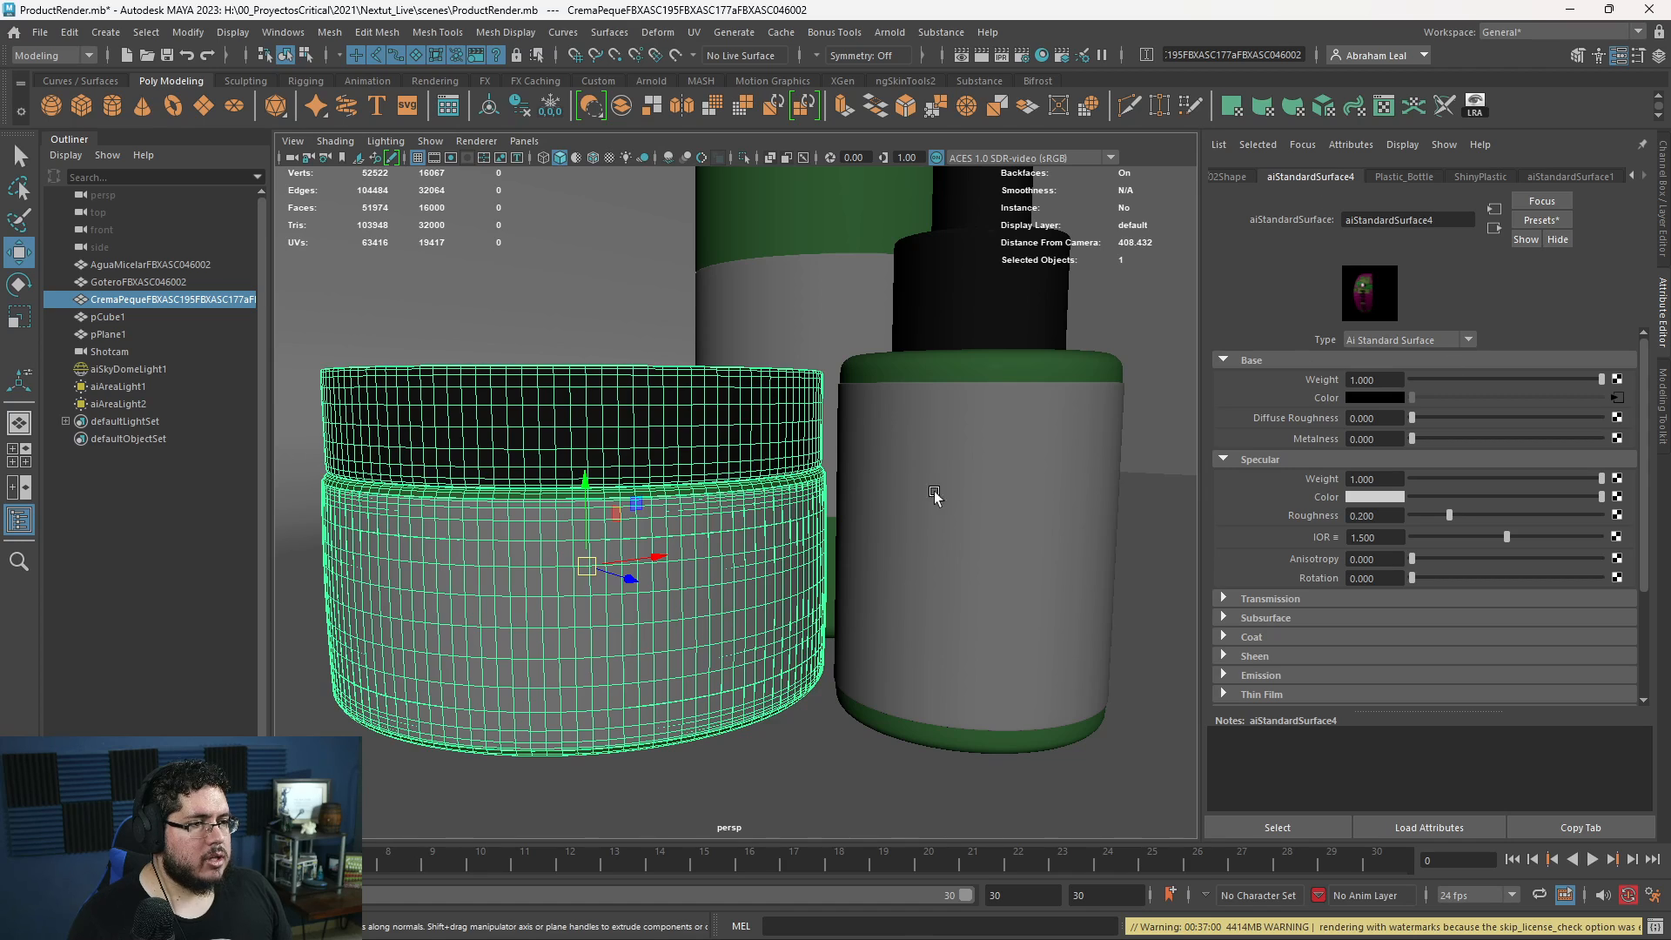
- Examine the UV shells of the jar's label in the UV Editor
{"action": "right_click_drag", "start_coordinate": [725, 536], "coordinate": [712, 579]}
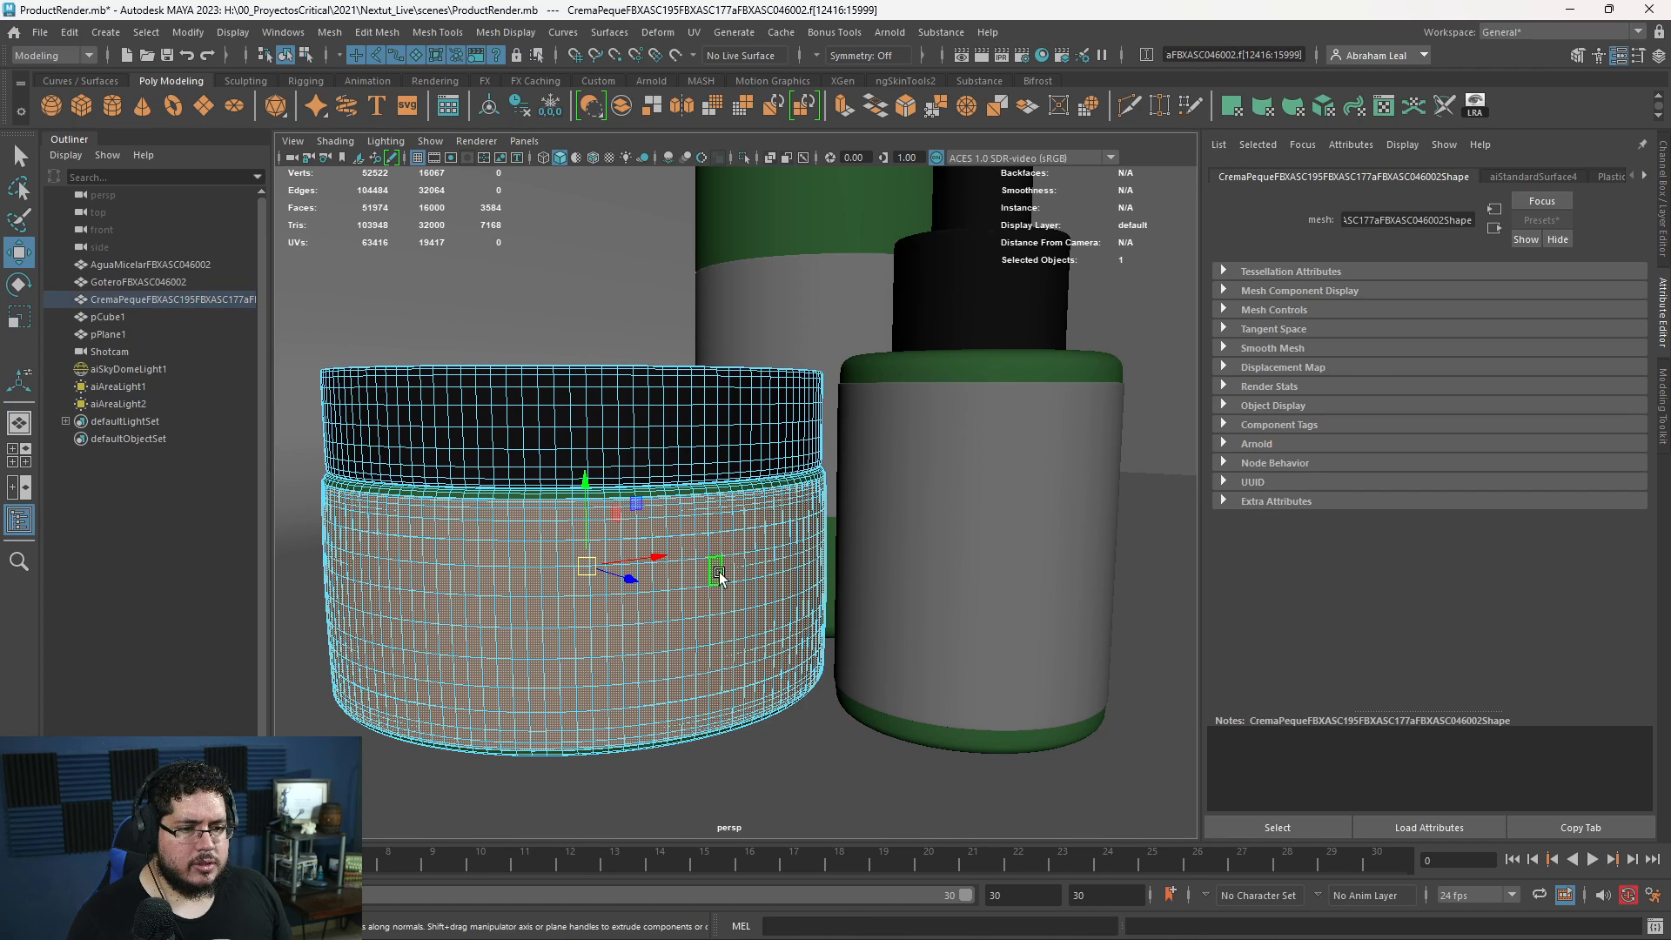
{"action": "left_click", "coordinate": [694, 33]}
{"action": "left_click", "coordinate": [722, 67]}
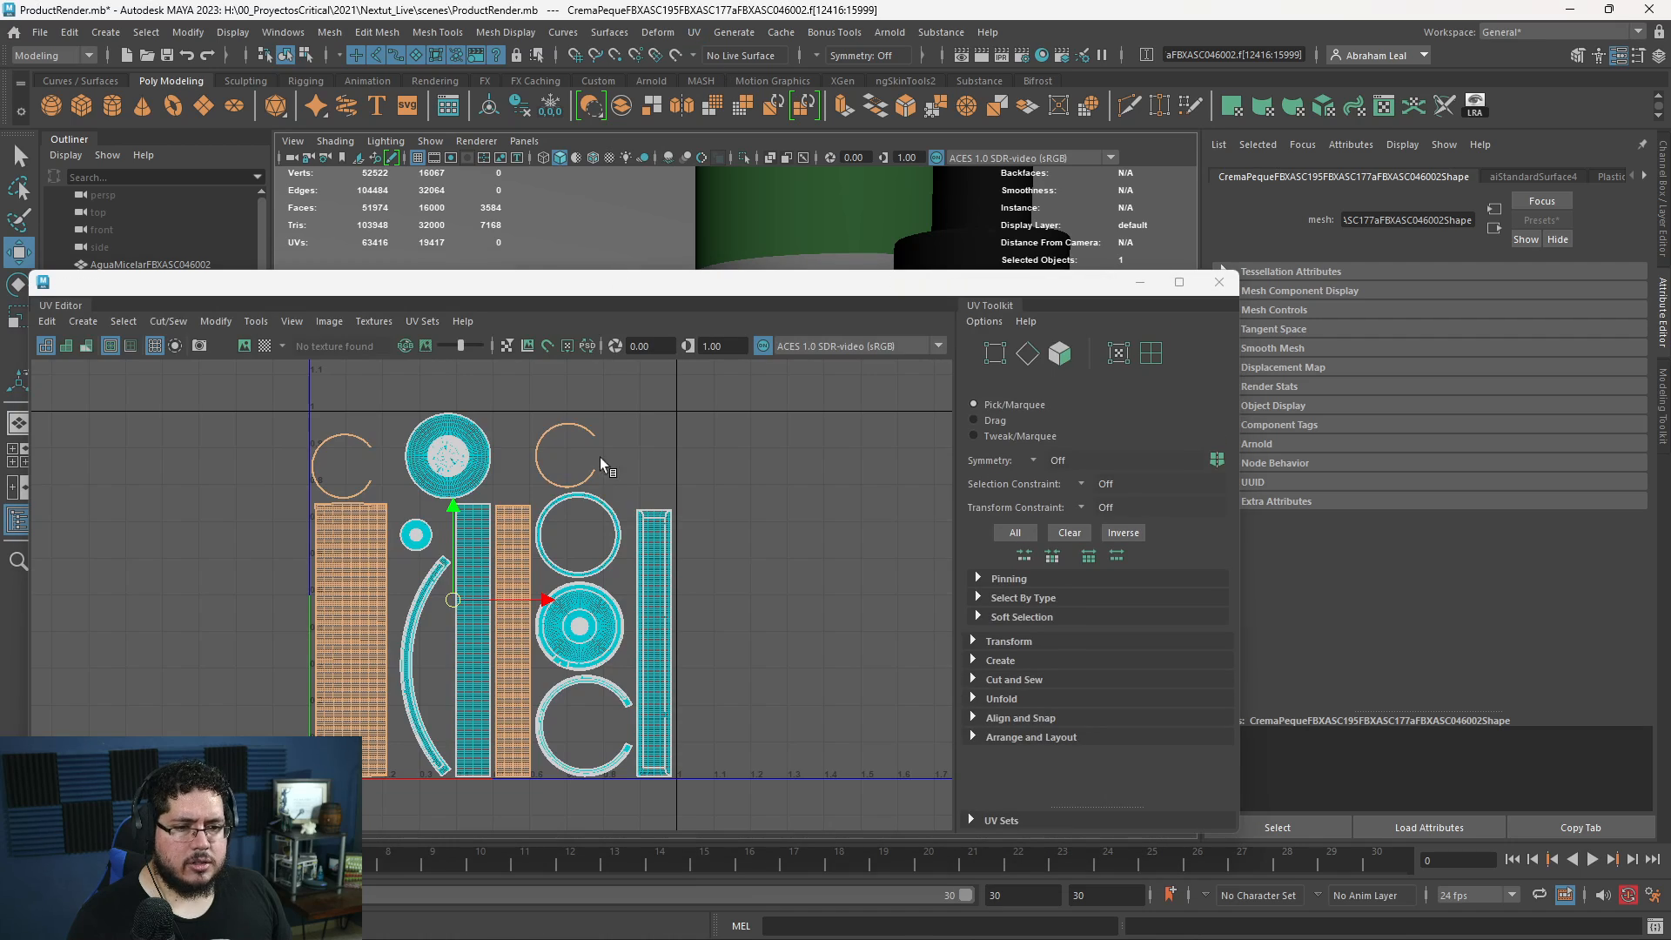
{"action": "right_click", "coordinate": [501, 507]}
{"action": "left_click", "coordinate": [575, 503]}
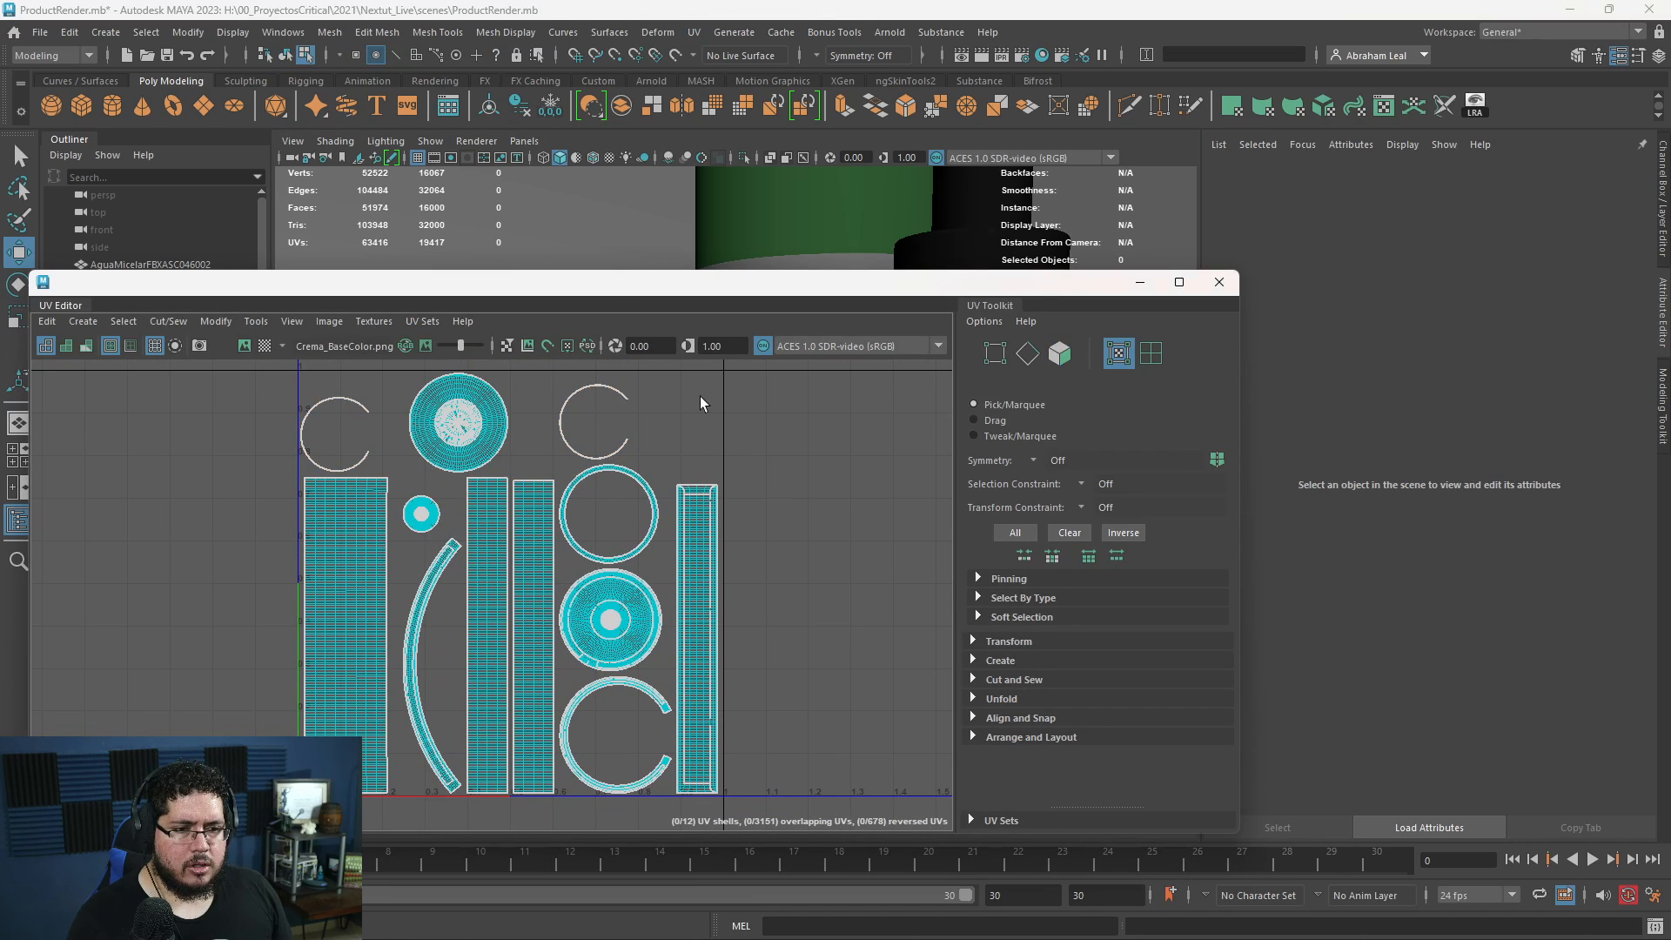
{"action": "left_click", "coordinate": [1219, 282]}
- Reassign the existing aiStandardSurface4 material to the jar's label faces and check the image file connected to its base Color
{"action": "left_click", "coordinate": [610, 541]}
{"action": "right_click_drag", "start_coordinate": [610, 541], "coordinate": [683, 410]}
{"action": "right_click_drag", "start_coordinate": [628, 582], "coordinate": [869, 813]}
{"action": "double_click", "coordinate": [638, 575]}
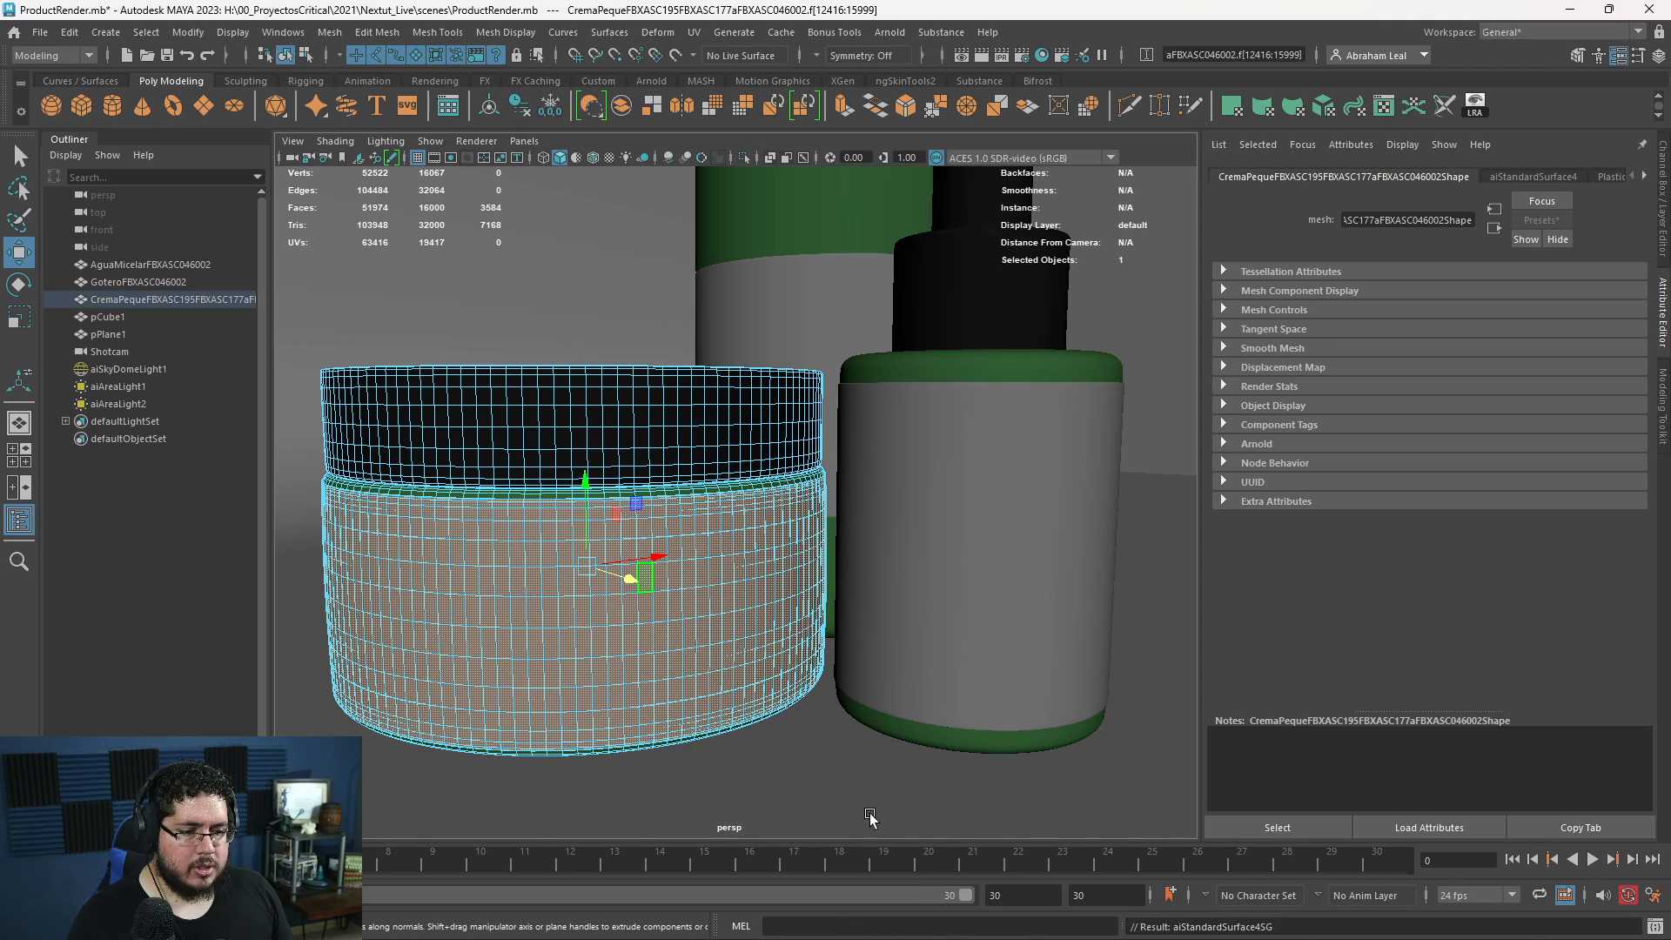
{"action": "left_click", "coordinate": [1490, 212]}
{"action": "left_click", "coordinate": [1616, 400]}
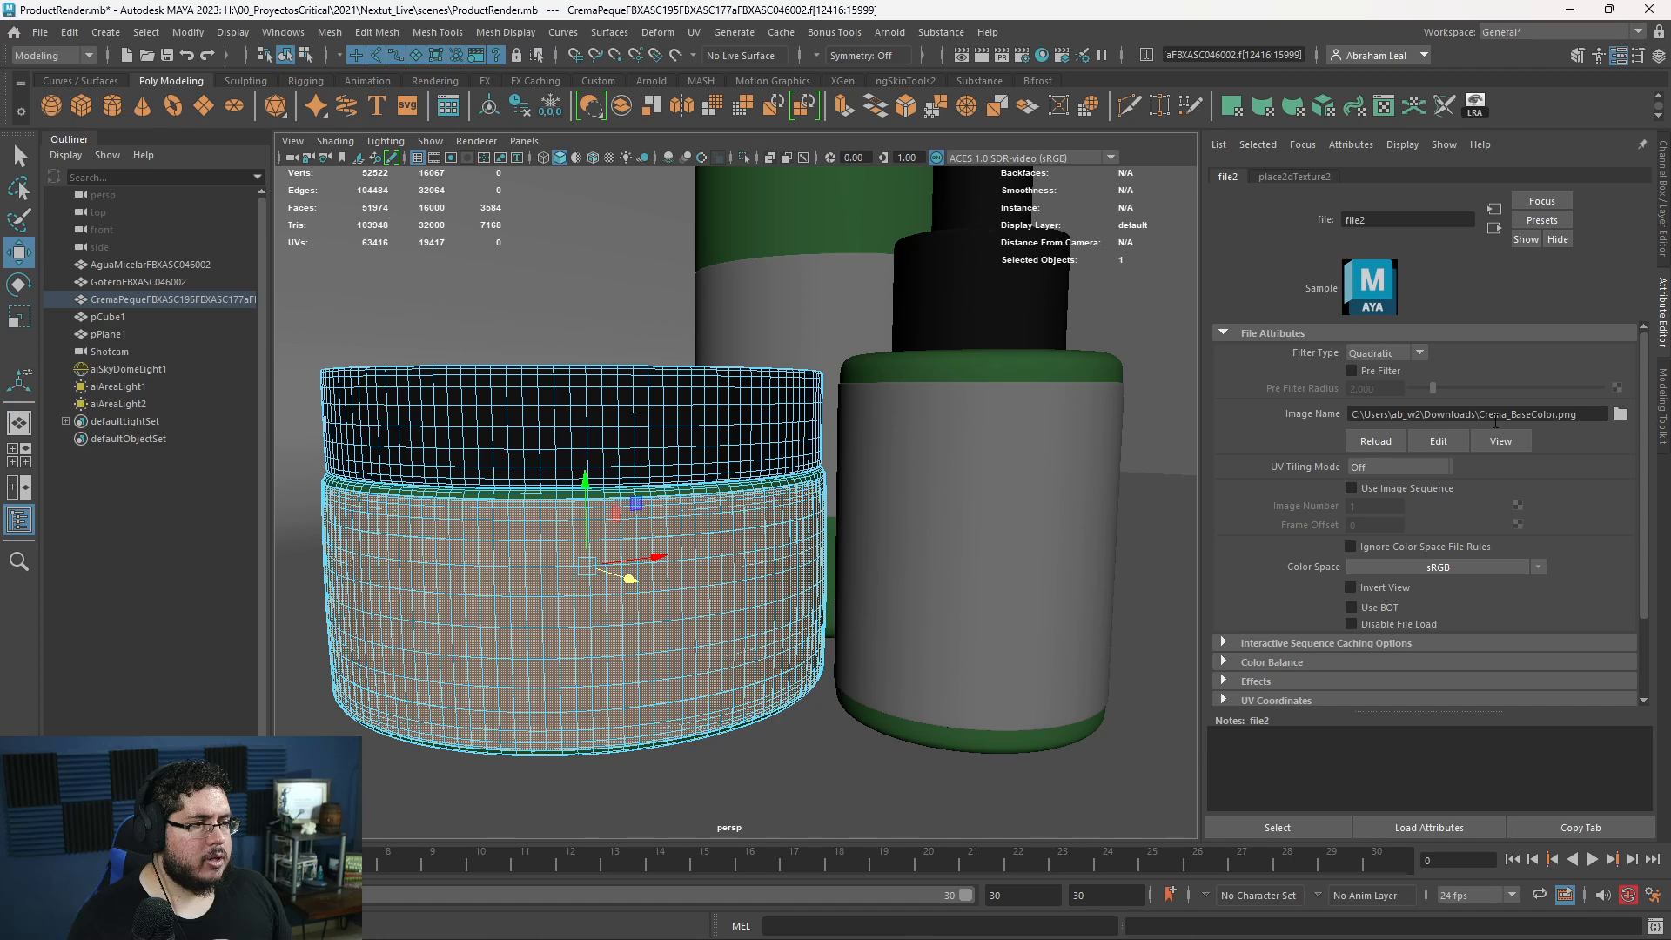
{"action": "left_click", "coordinate": [1177, 338]}
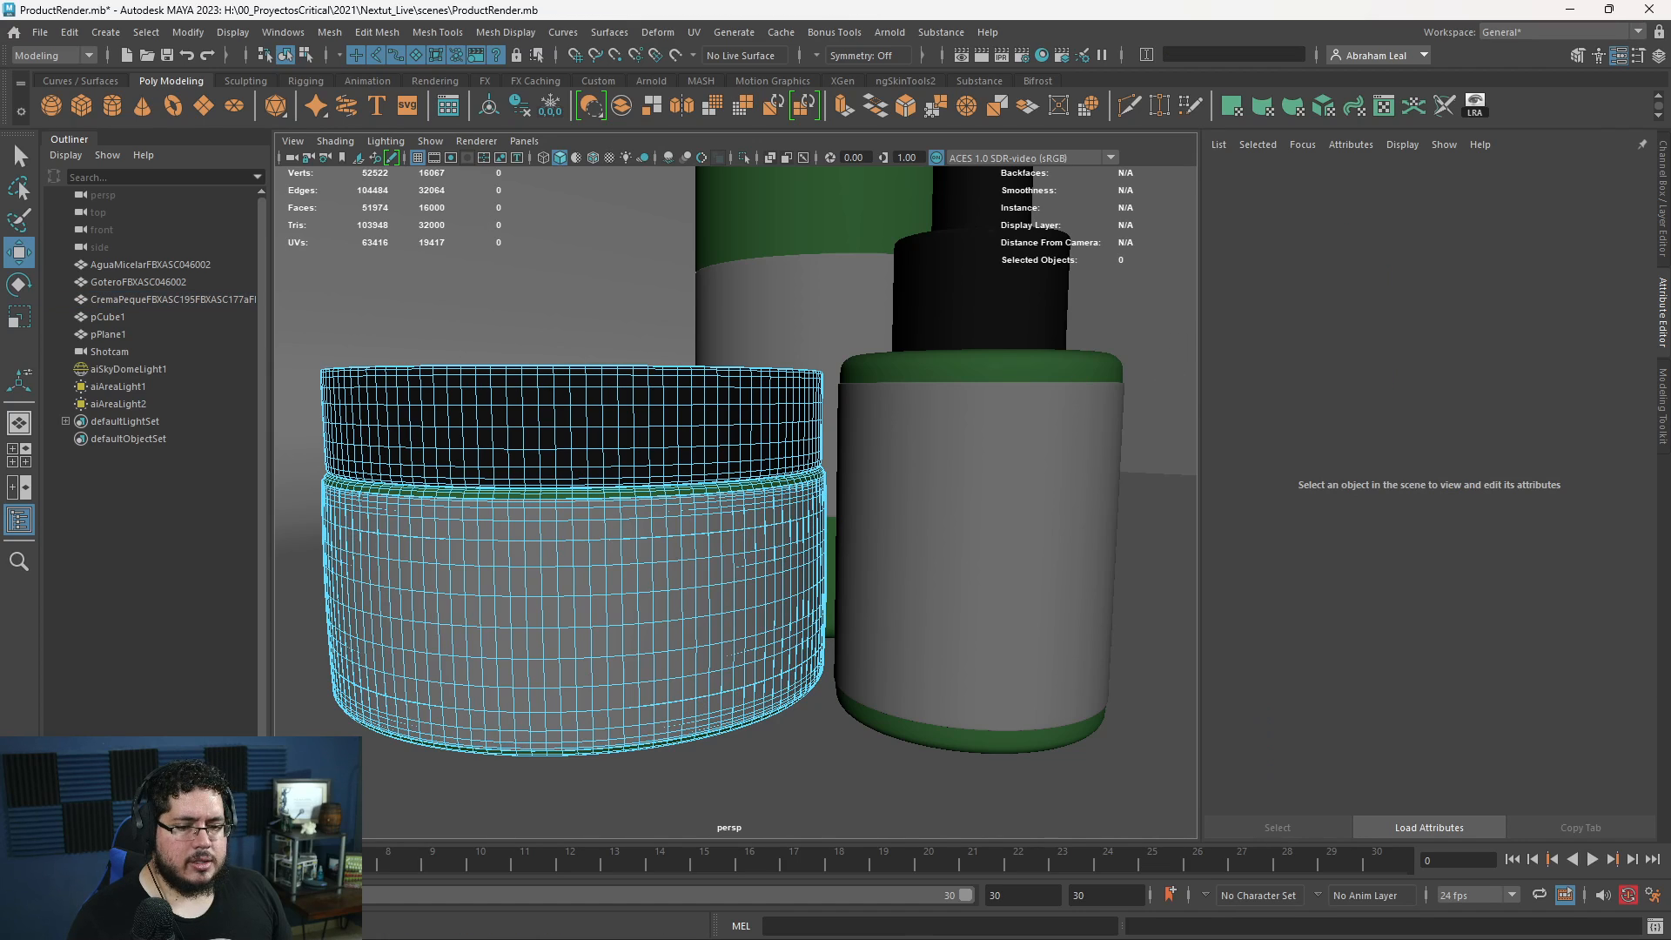
- Return the jar to object mode, clear the selection, and refresh the Arnold render to examine the jar's label up close
{"action": "left_click", "coordinate": [458, 719]}
{"action": "right_click_drag", "start_coordinate": [835, 432], "coordinate": [1035, 343]}
{"action": "left_click", "coordinate": [1076, 343]}
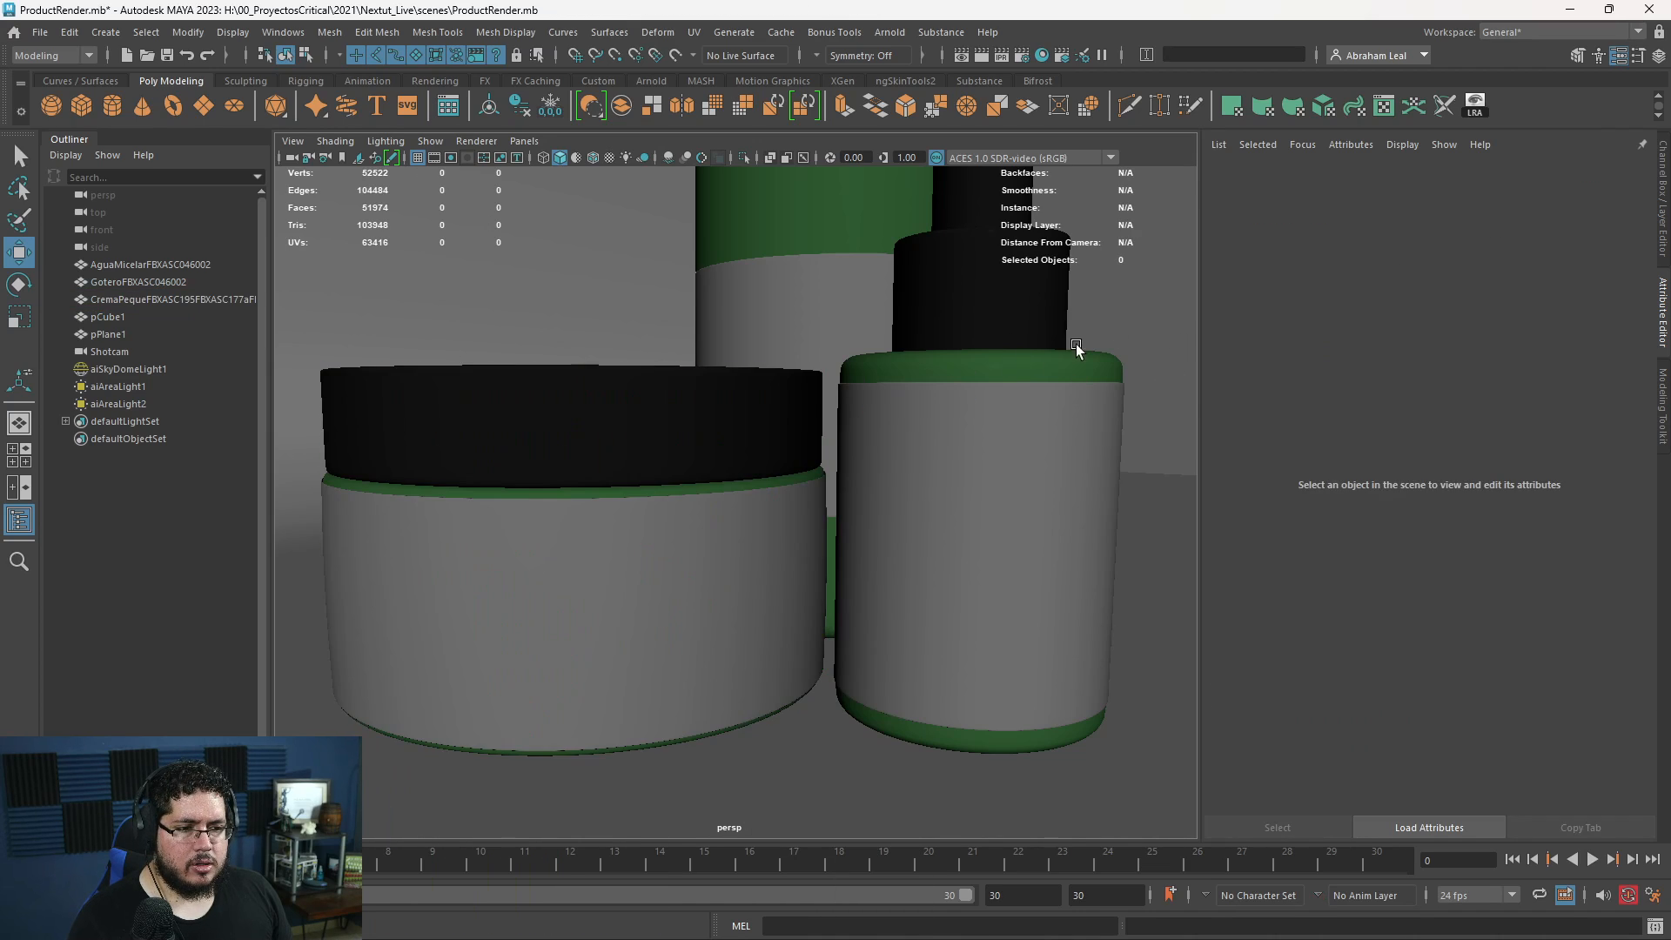
{"action": "key", "text": "alt+Tab"}
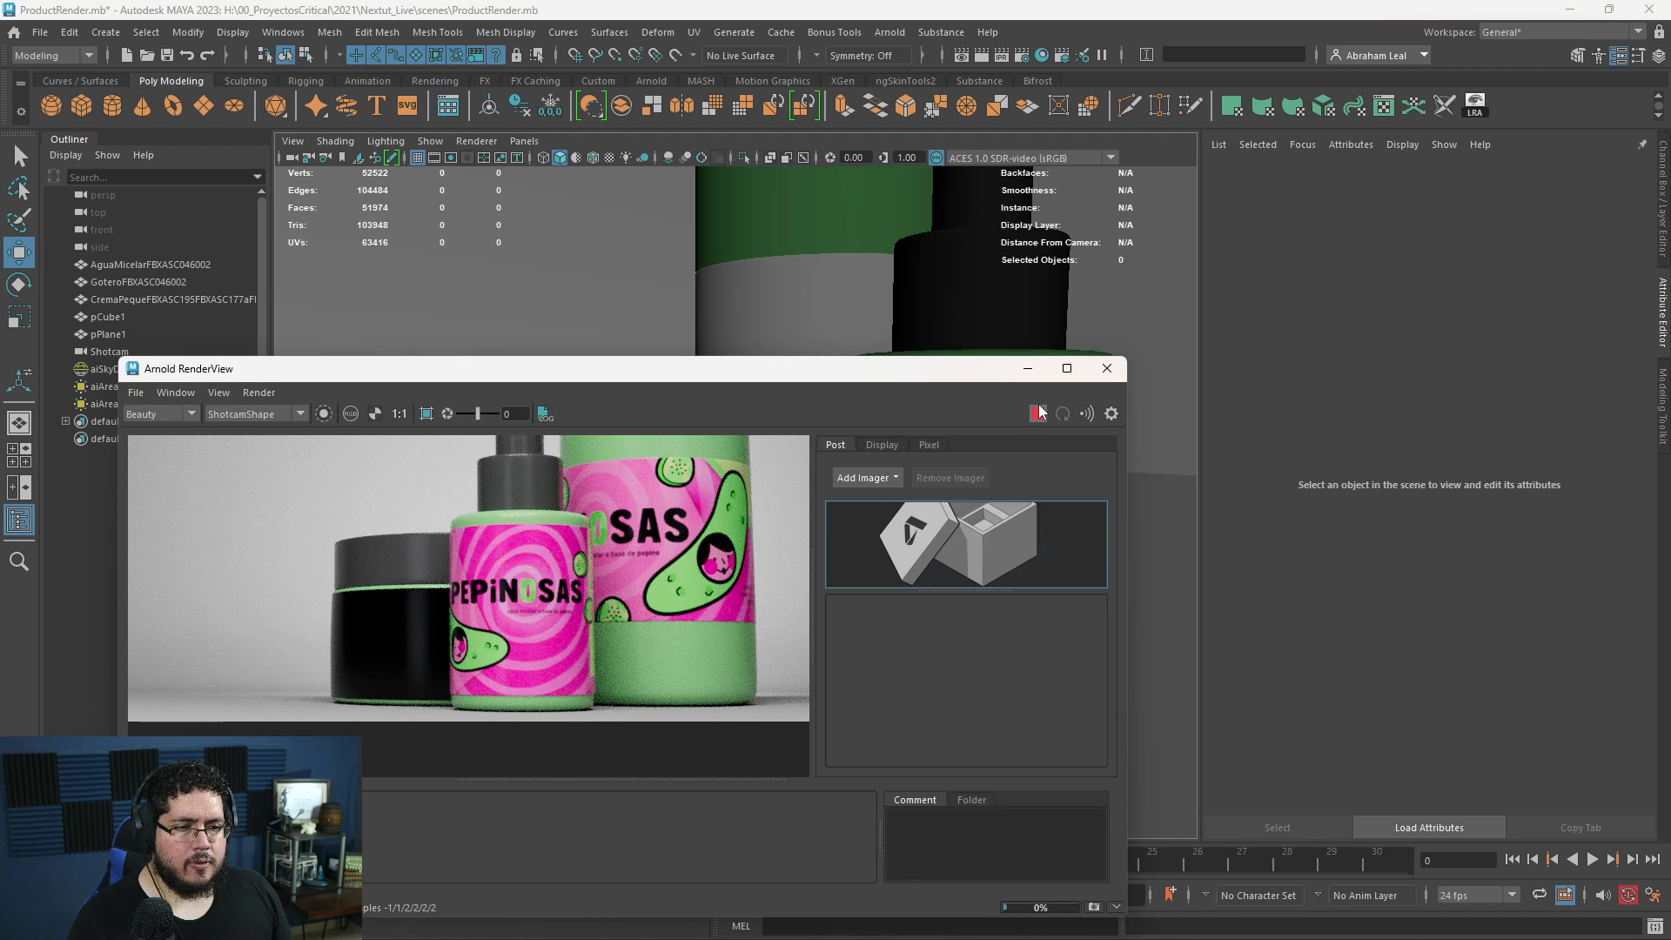
{"action": "left_click", "coordinate": [1037, 413]}
{"action": "scroll", "coordinate": [492, 644], "scroll_direction": "up", "scroll_amount": 5}
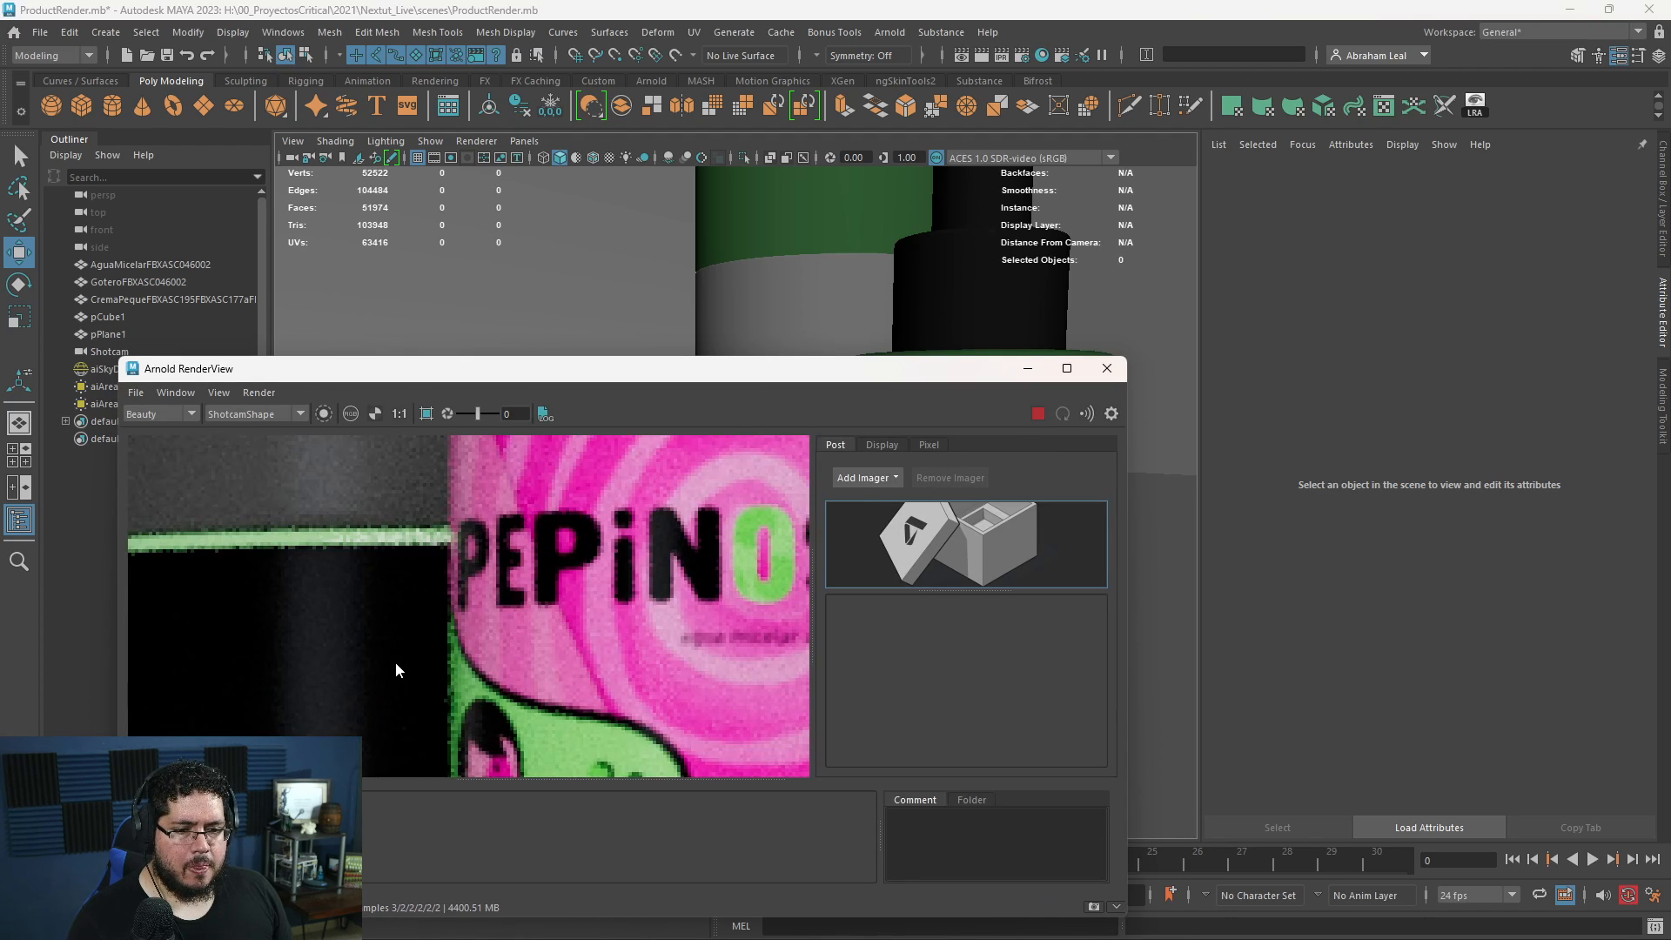
{"action": "scroll", "coordinate": [395, 661], "scroll_direction": "down", "scroll_amount": 3}
{"action": "left_click", "coordinate": [1037, 413]}
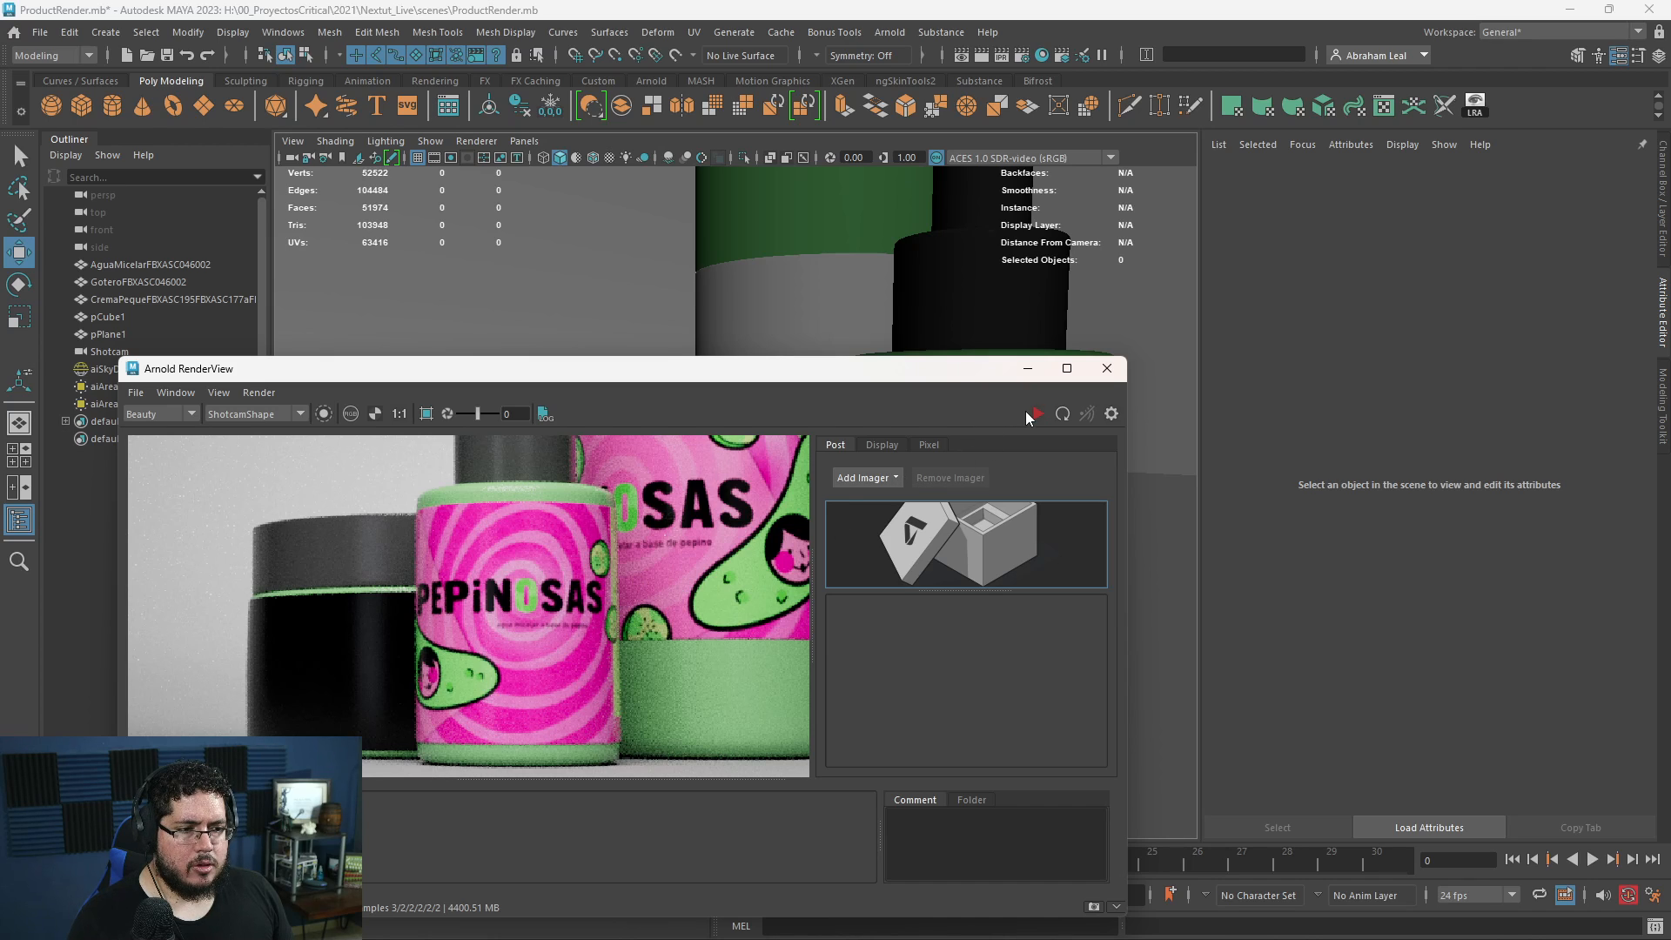
{"action": "left_click", "coordinate": [1029, 370]}
- Frame all three containers from above and arrange the Arnold render view so both the models and the render are visible
{"action": "left_click", "coordinate": [801, 518]}
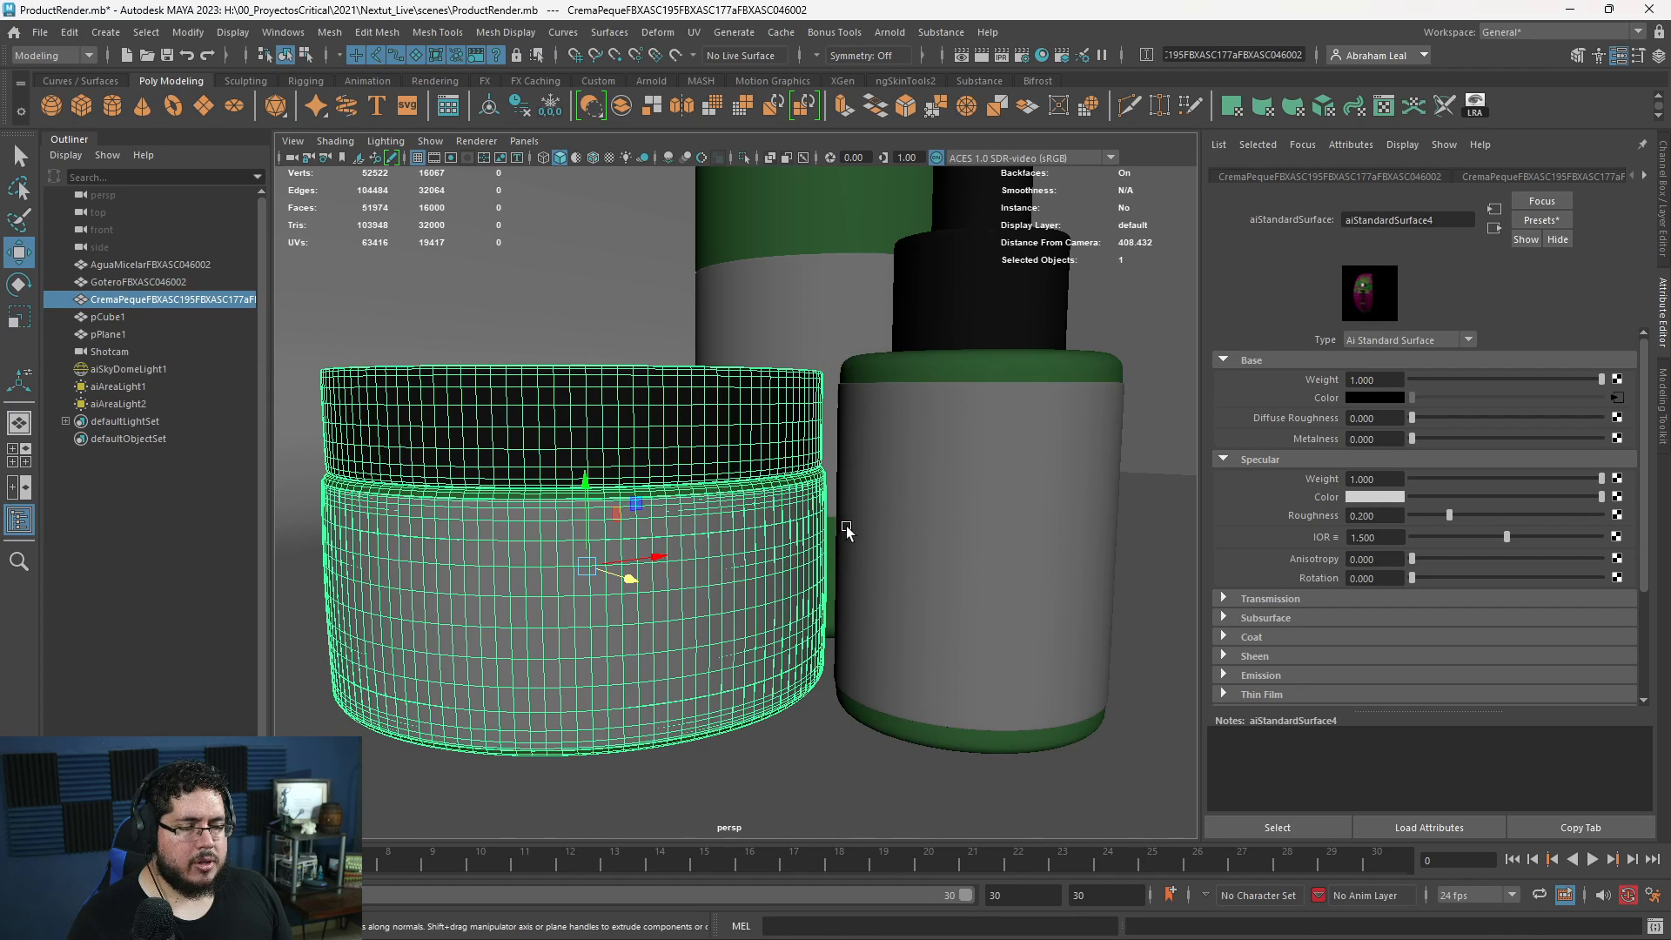
{"action": "scroll", "coordinate": [770, 477], "scroll_direction": "down", "scroll_amount": 5}
{"action": "left_click", "coordinate": [764, 426]}
{"action": "left_click", "coordinate": [715, 515]}
{"action": "left_click_drag", "start_coordinate": [764, 438], "coordinate": [749, 509], "text": "alt"}
{"action": "left_click", "coordinate": [759, 461]}
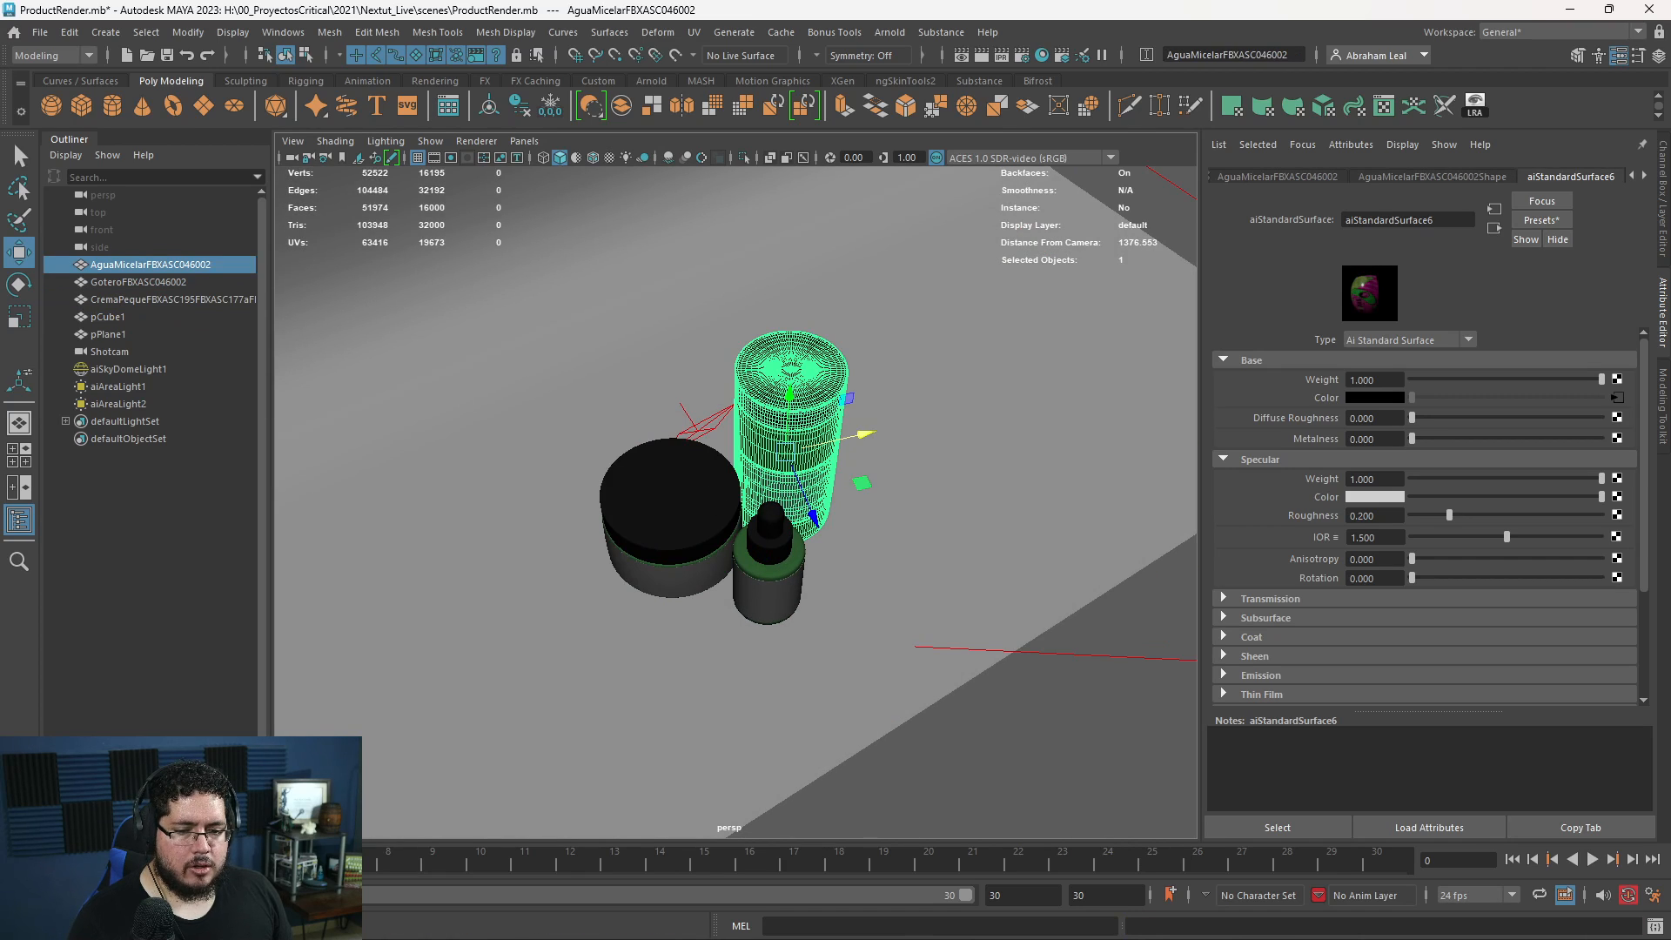
{"action": "left_click", "coordinate": [1474, 105]}
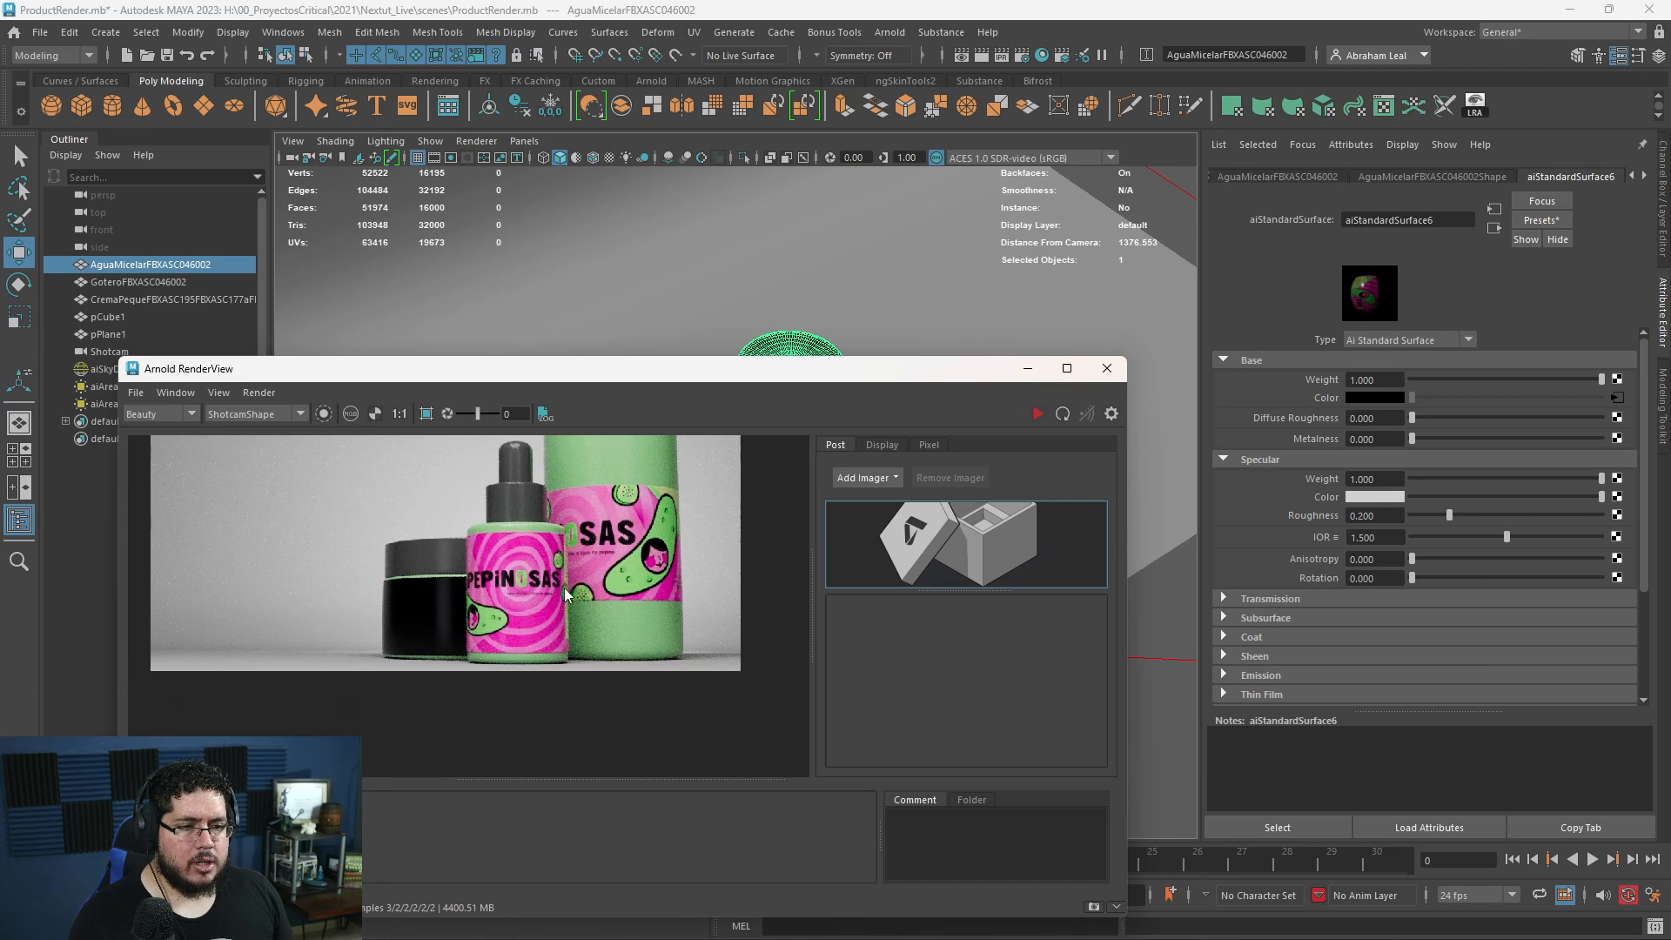
{"action": "left_click_drag", "start_coordinate": [716, 373], "coordinate": [675, 603]}
- Rotate the dropper bottle slightly to adjust how its label faces the camera
{"action": "left_click", "coordinate": [757, 564]}
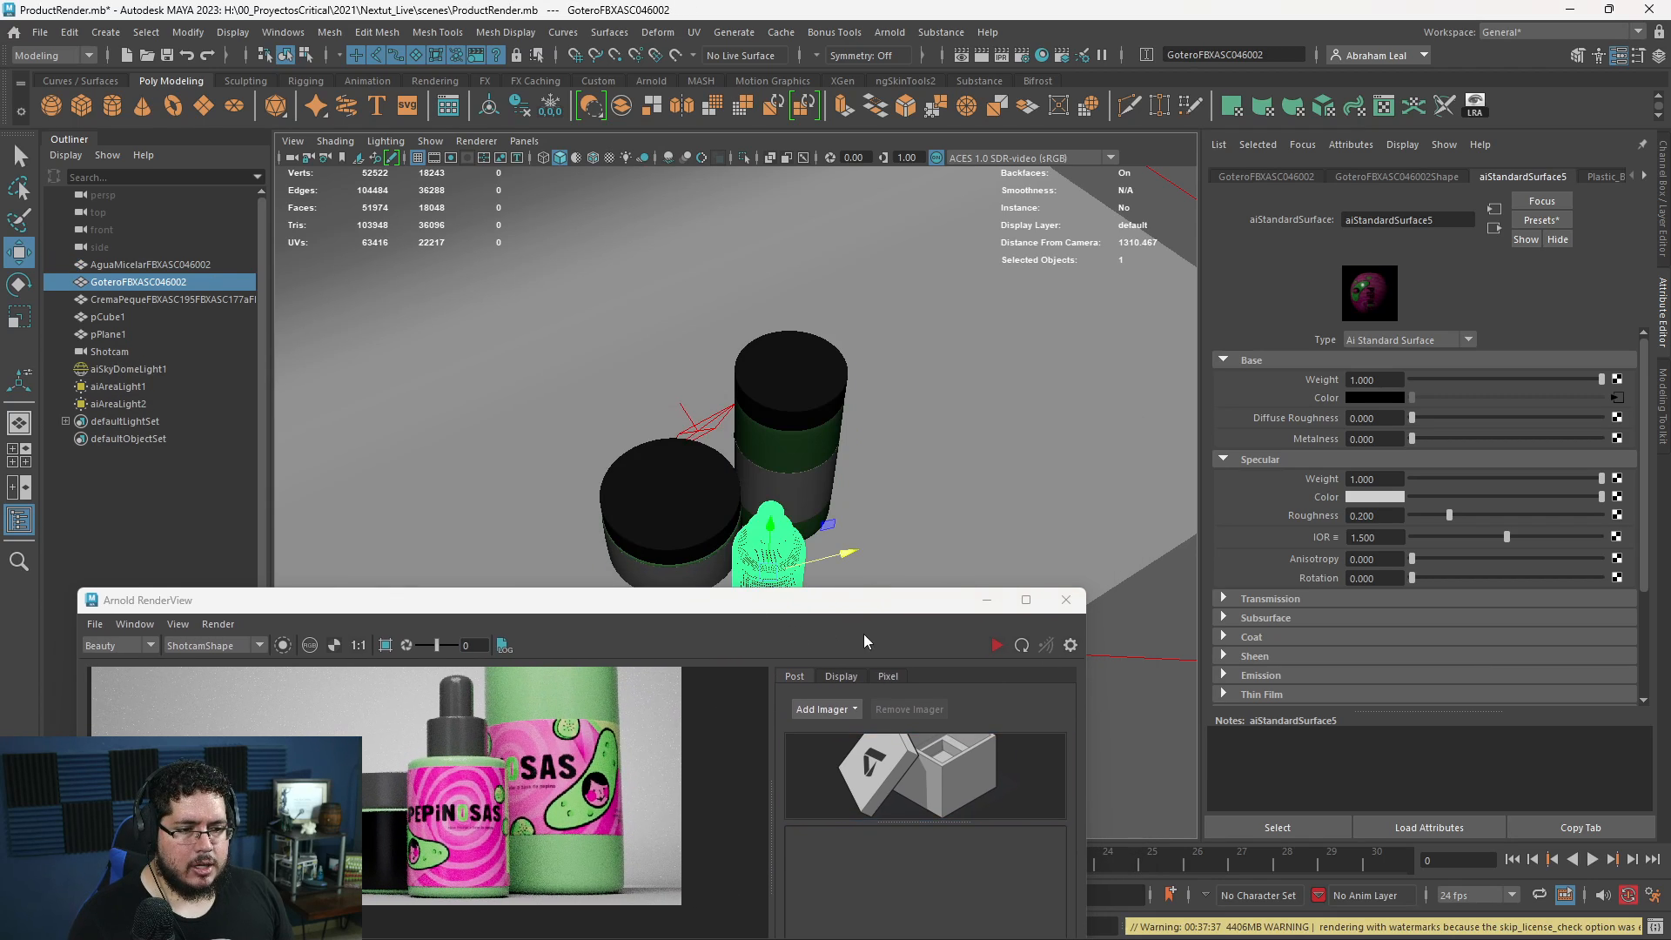
{"action": "key", "text": "e"}
{"action": "middle_click_drag", "start_coordinate": [870, 589], "coordinate": [842, 483], "text": "alt"}
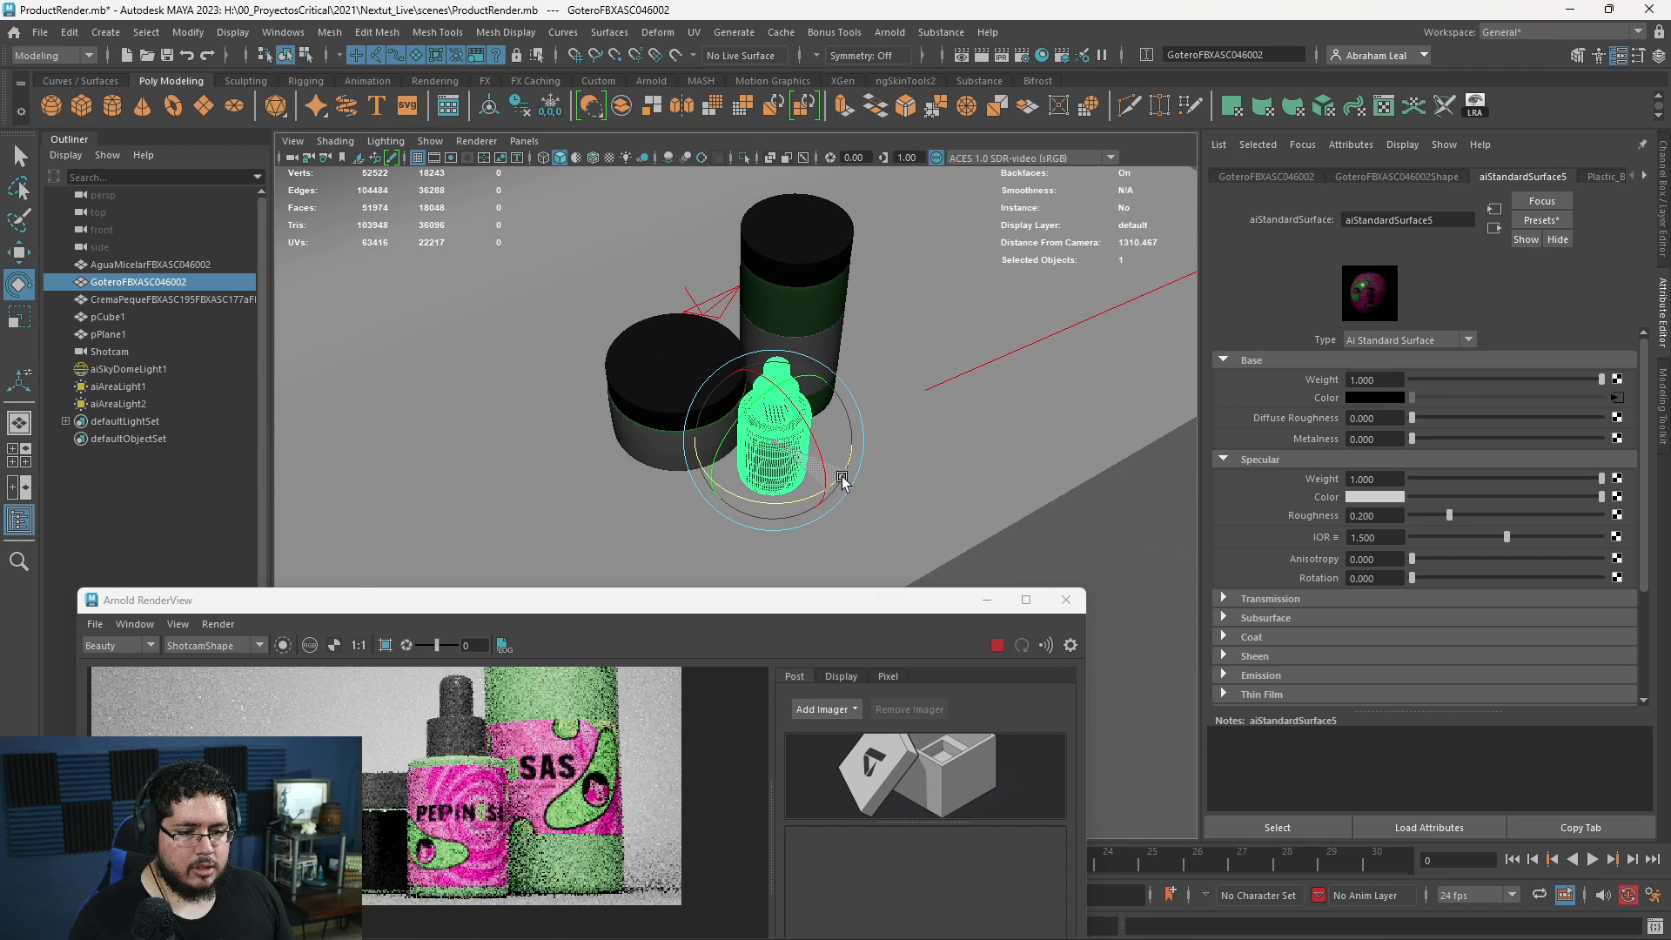
- Move the tall bottle slightly away from the dropper bottle and rotate it so more of its label faces the camera
{"action": "left_click", "coordinate": [796, 380]}
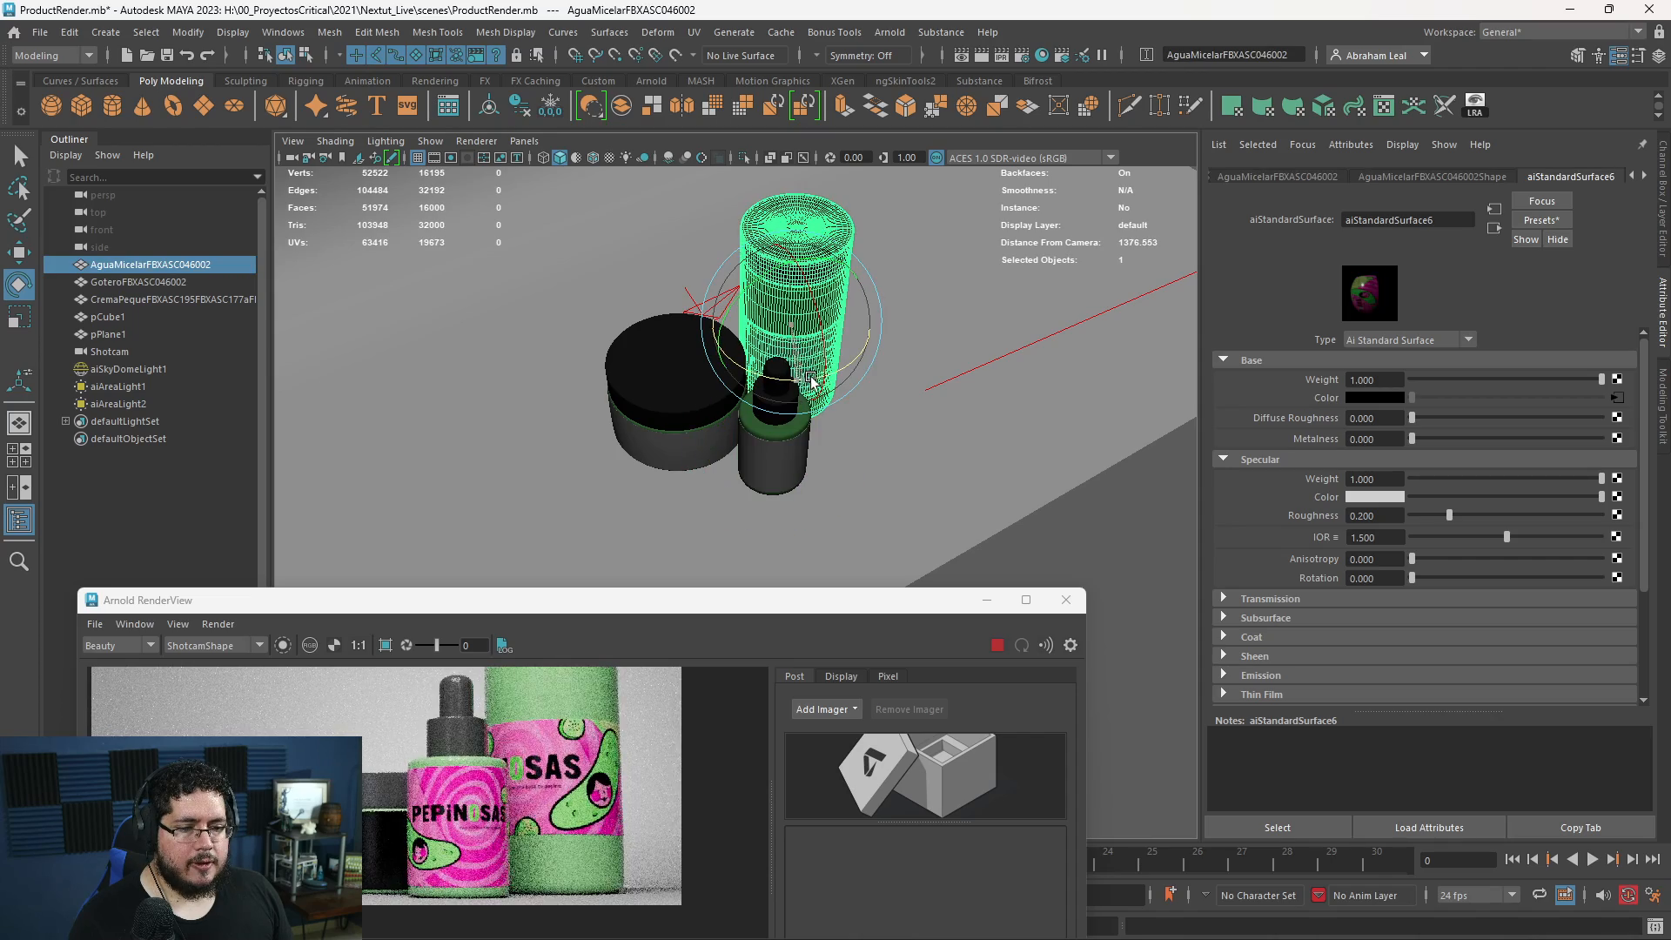
{"action": "key", "text": "w"}
{"action": "mouse_move", "coordinate": [864, 311]}
{"action": "left_mouse_down"}
{"action": "mouse_move", "coordinate": [889, 302]}
{"action": "mouse_move", "coordinate": [875, 305]}
{"action": "left_mouse_up"}
{"action": "key", "text": "e"}
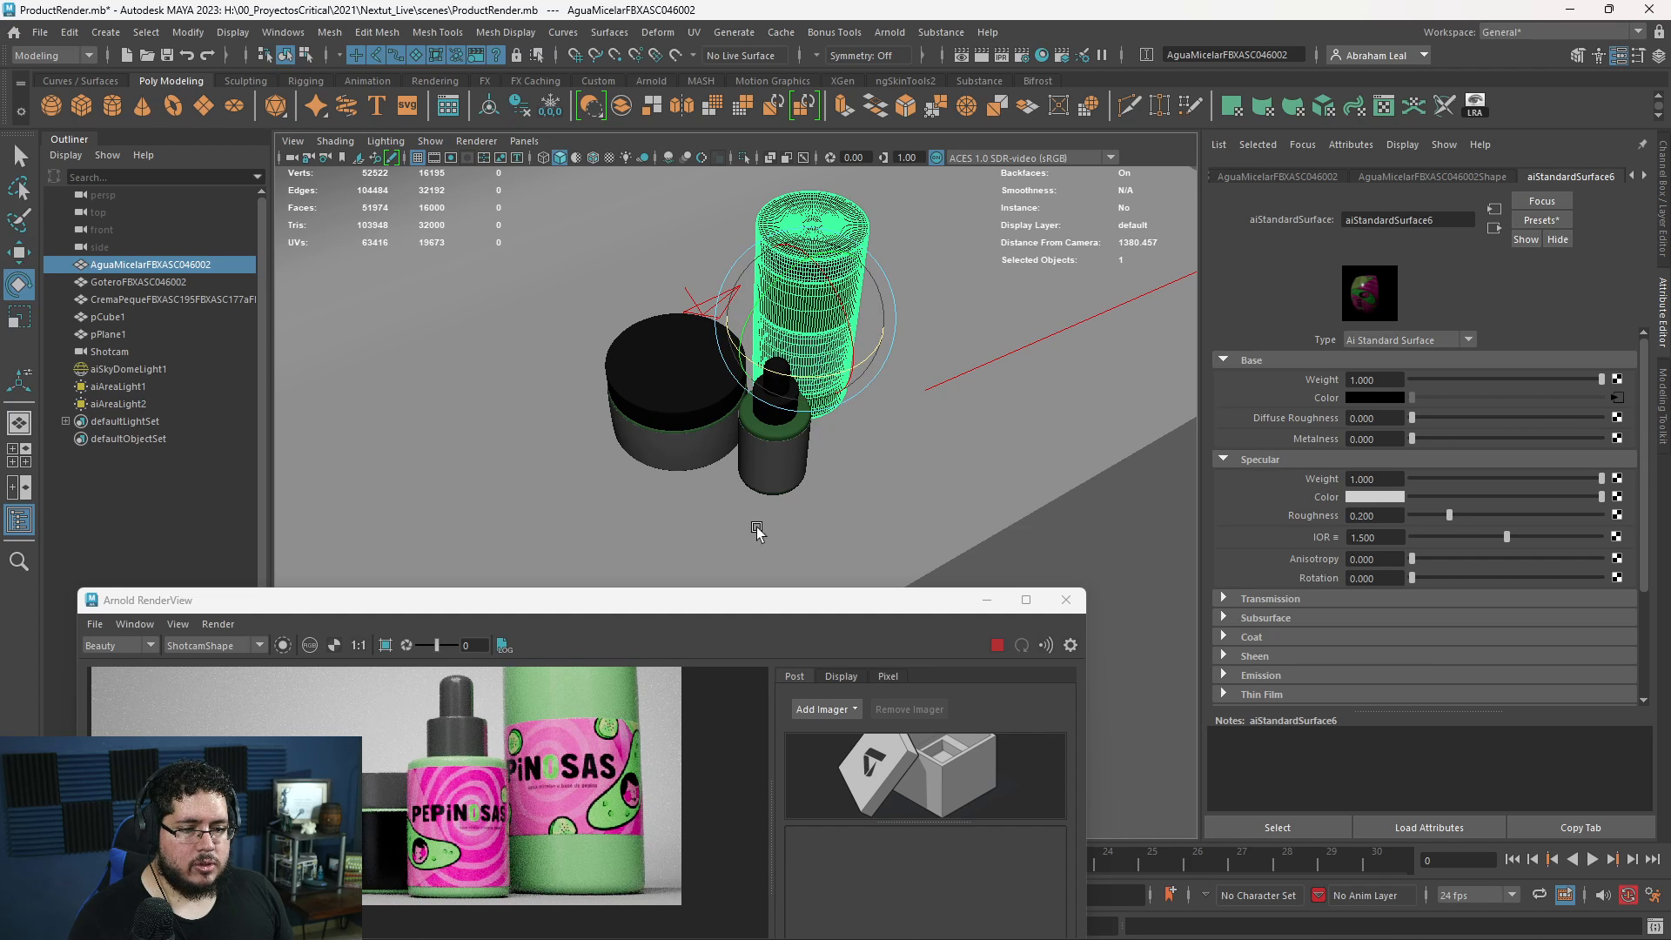
- Stop the live render and delete the outer label faces of the small jar
{"action": "left_click", "coordinate": [698, 429]}
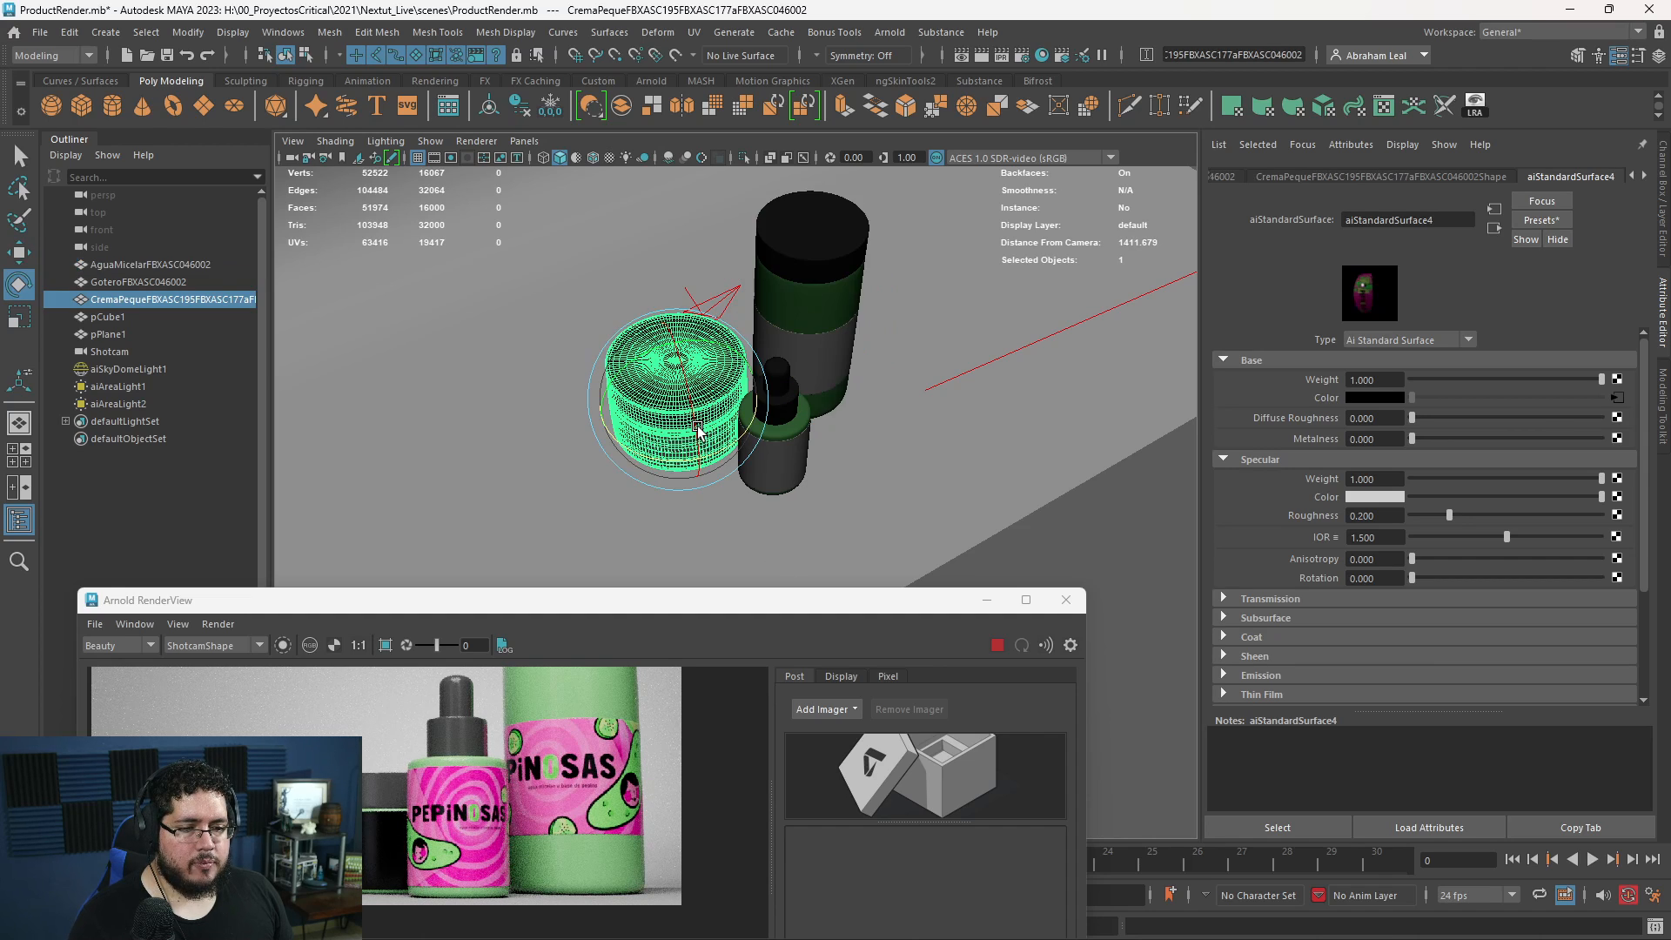
{"action": "left_click", "coordinate": [996, 647]}
{"action": "scroll", "coordinate": [739, 478], "scroll_direction": "up", "scroll_amount": 8}
{"action": "key", "text": "F11"}
{"action": "double_click", "coordinate": [672, 324]}
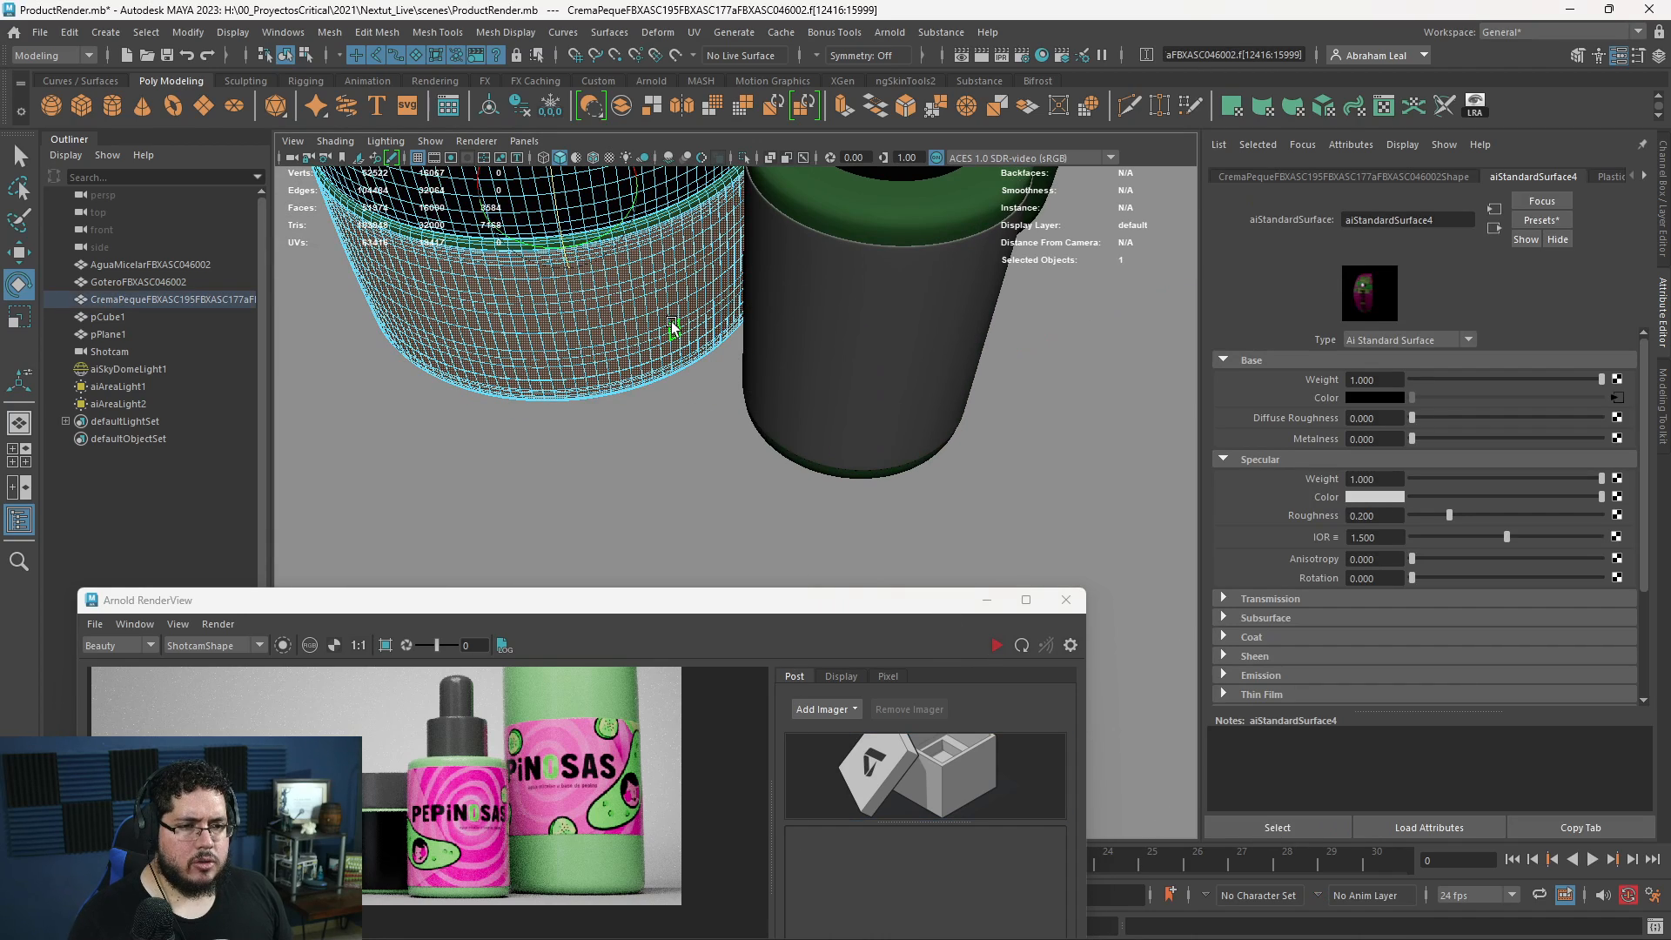
{"action": "key", "text": "Delete"}
{"action": "left_click_drag", "start_coordinate": [672, 325], "coordinate": [780, 253], "text": "alt"}
{"action": "middle_click_drag", "start_coordinate": [779, 254], "coordinate": [794, 376], "text": "alt"}
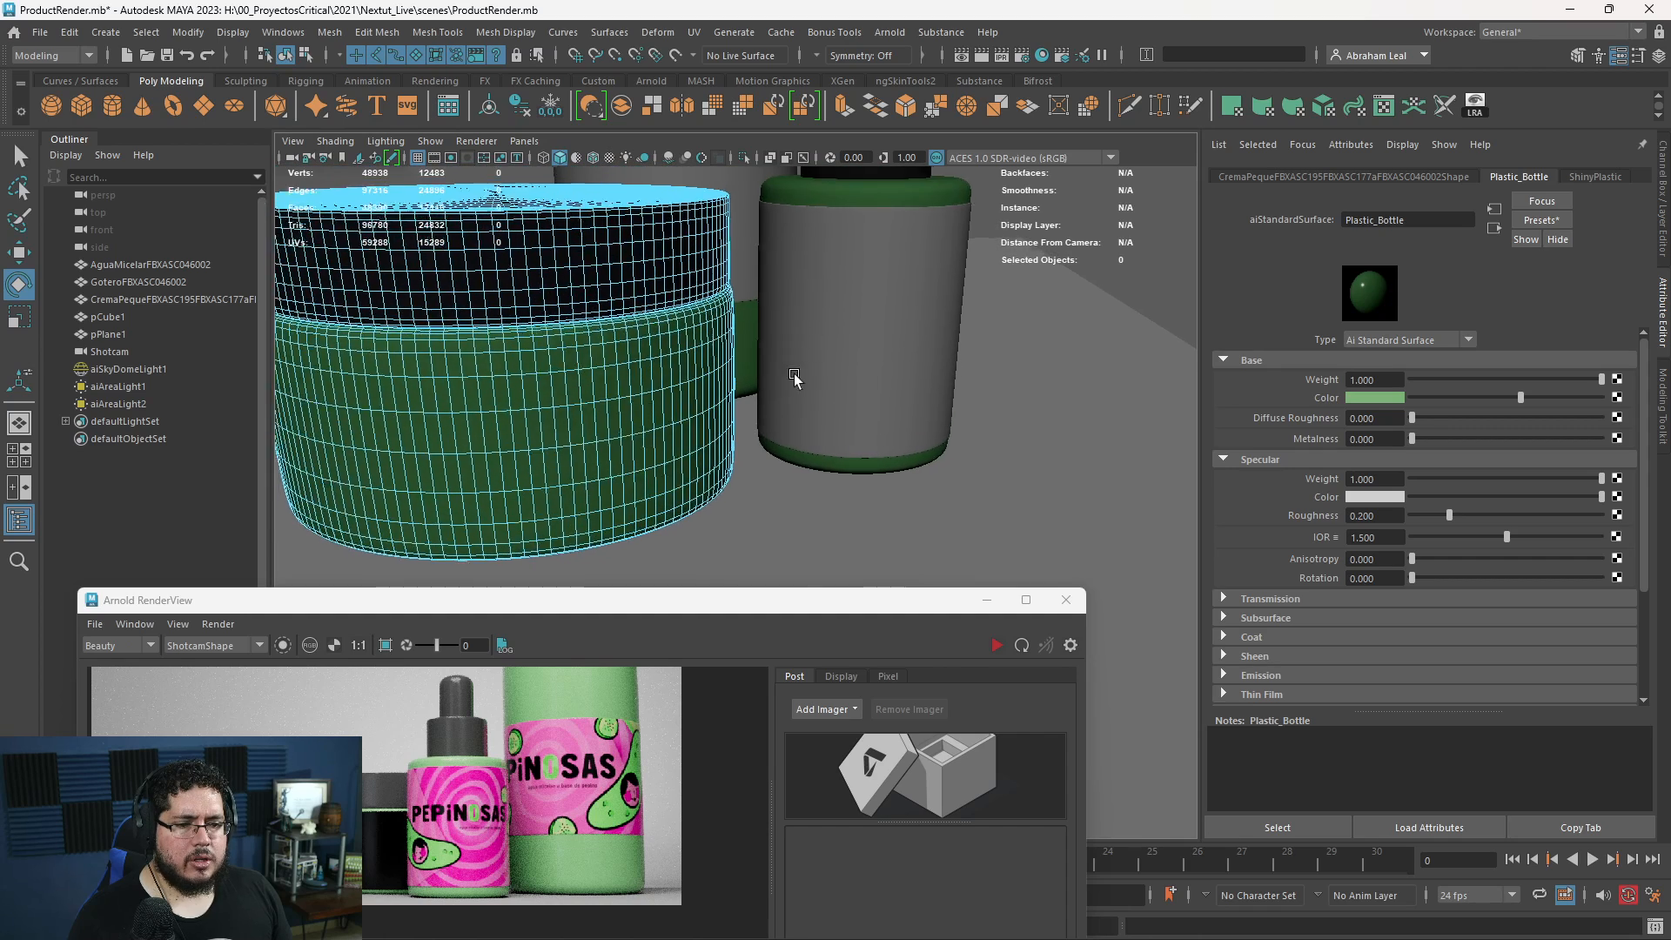
- Restart the Arnold render and examine the jar without its label beside the other two containers
{"action": "scroll", "coordinate": [793, 376], "scroll_direction": "down", "scroll_amount": 3}
{"action": "left_click", "coordinate": [997, 644]}
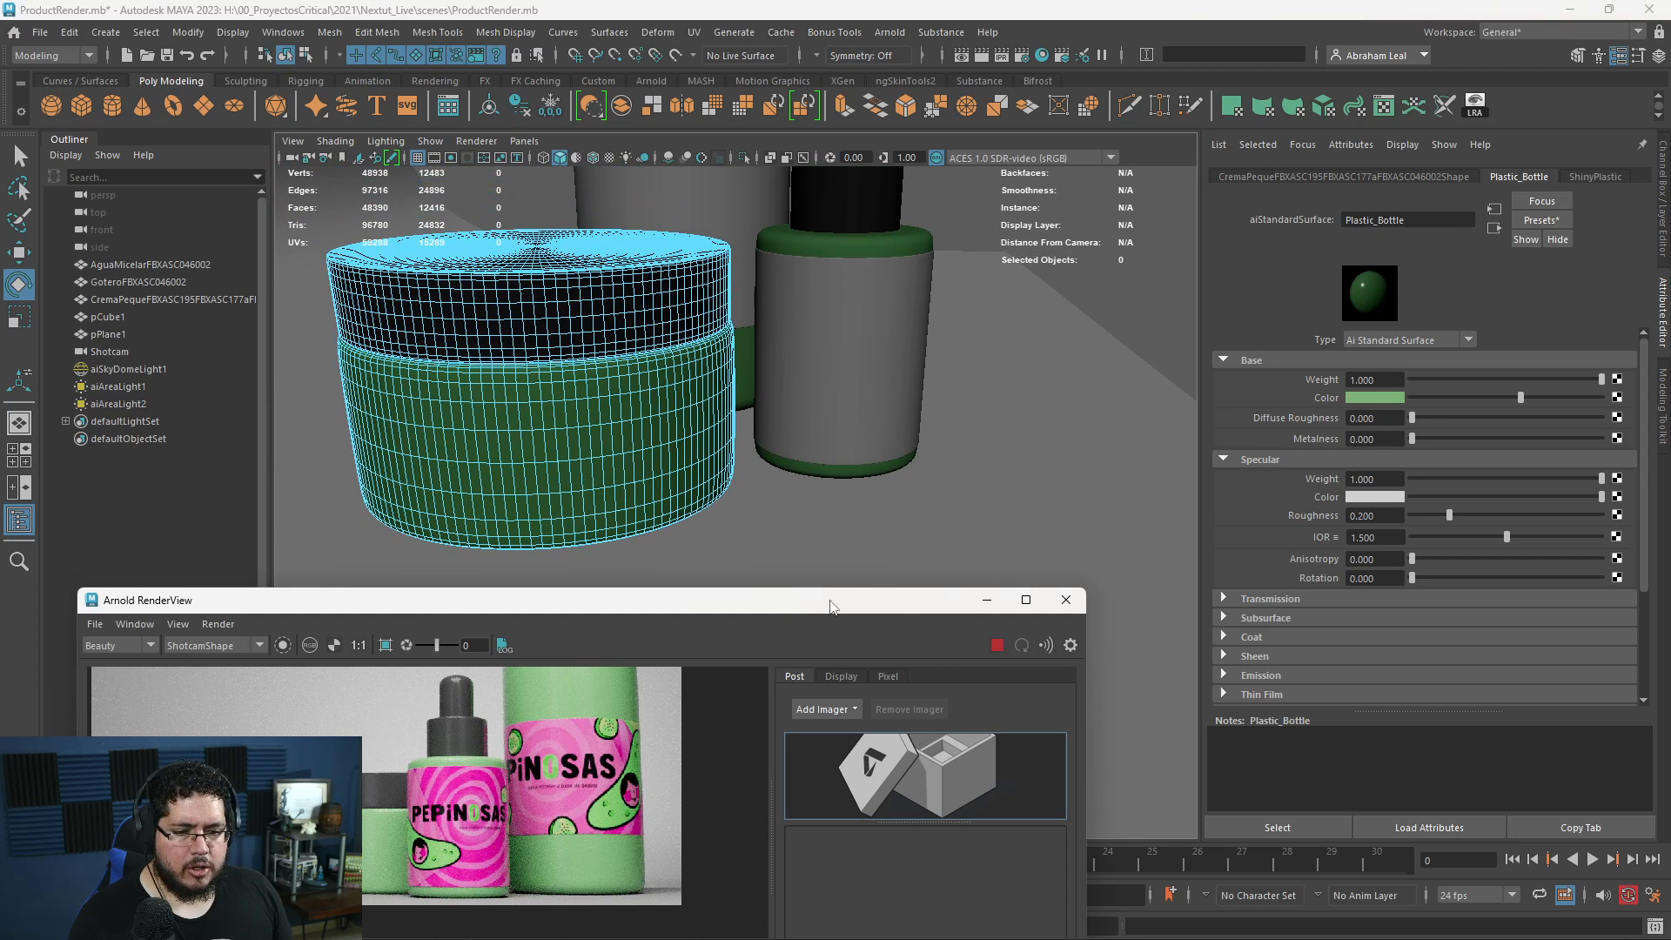
{"action": "scroll", "coordinate": [520, 797], "scroll_direction": "down", "scroll_amount": 3}
{"action": "scroll", "coordinate": [520, 797], "scroll_direction": "up", "scroll_amount": 4}
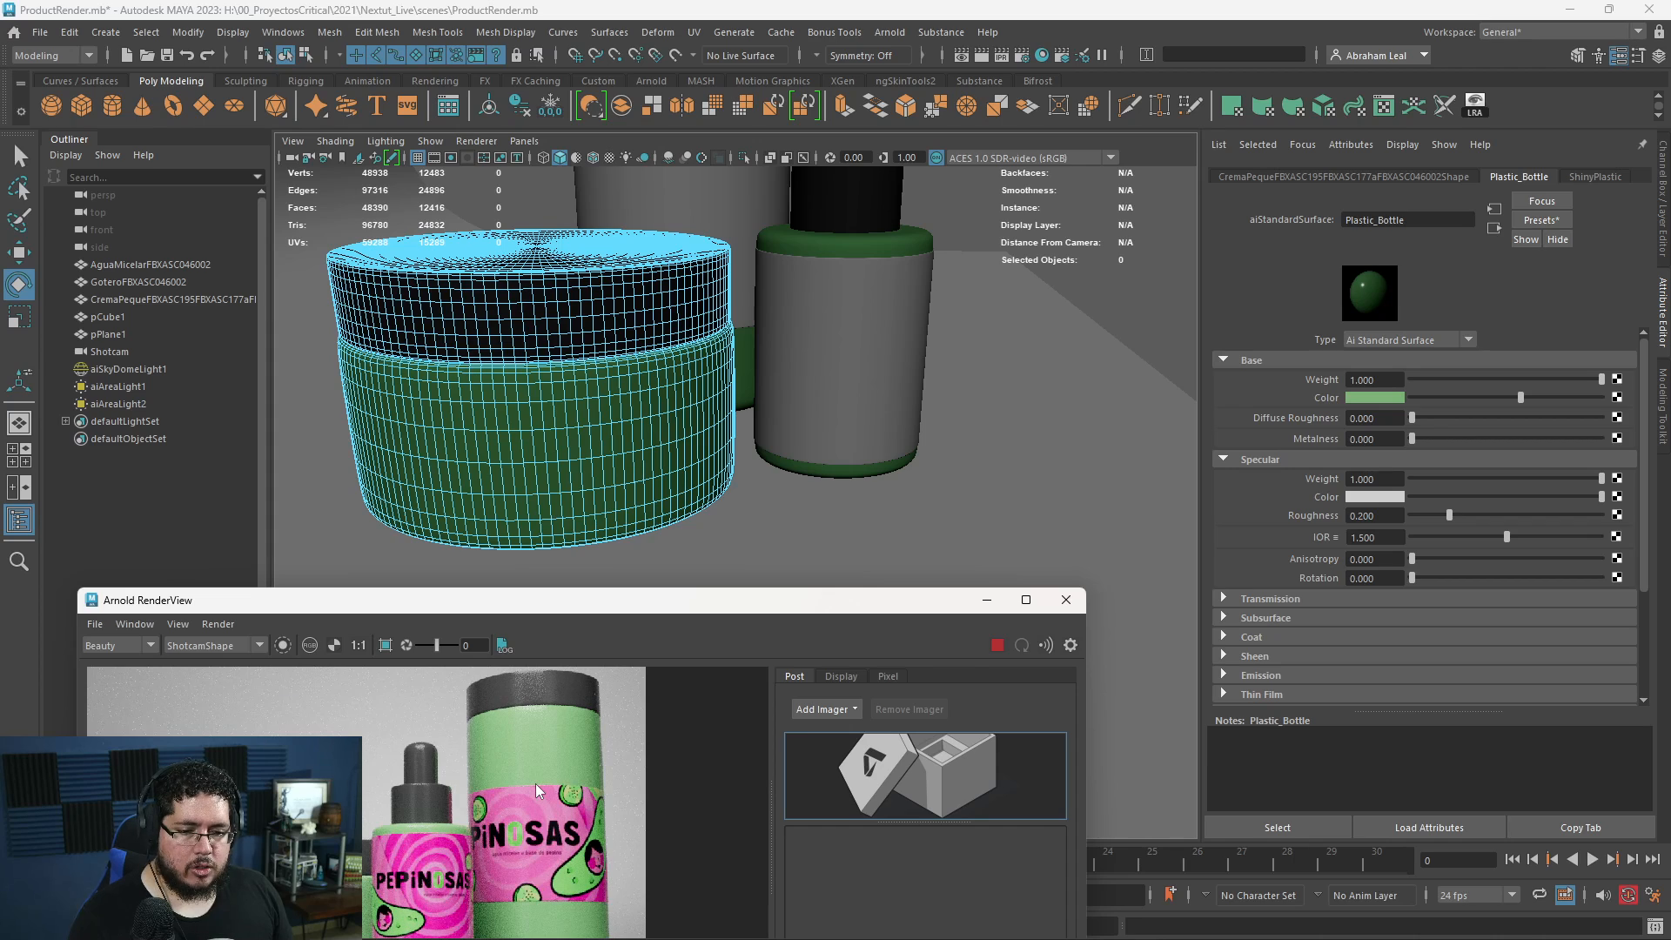
{"action": "scroll", "coordinate": [535, 783], "scroll_direction": "down", "scroll_amount": 2}
{"action": "scroll", "coordinate": [538, 790], "scroll_direction": "up", "scroll_amount": 2}
{"action": "scroll", "coordinate": [535, 785], "scroll_direction": "down", "scroll_amount": 2}
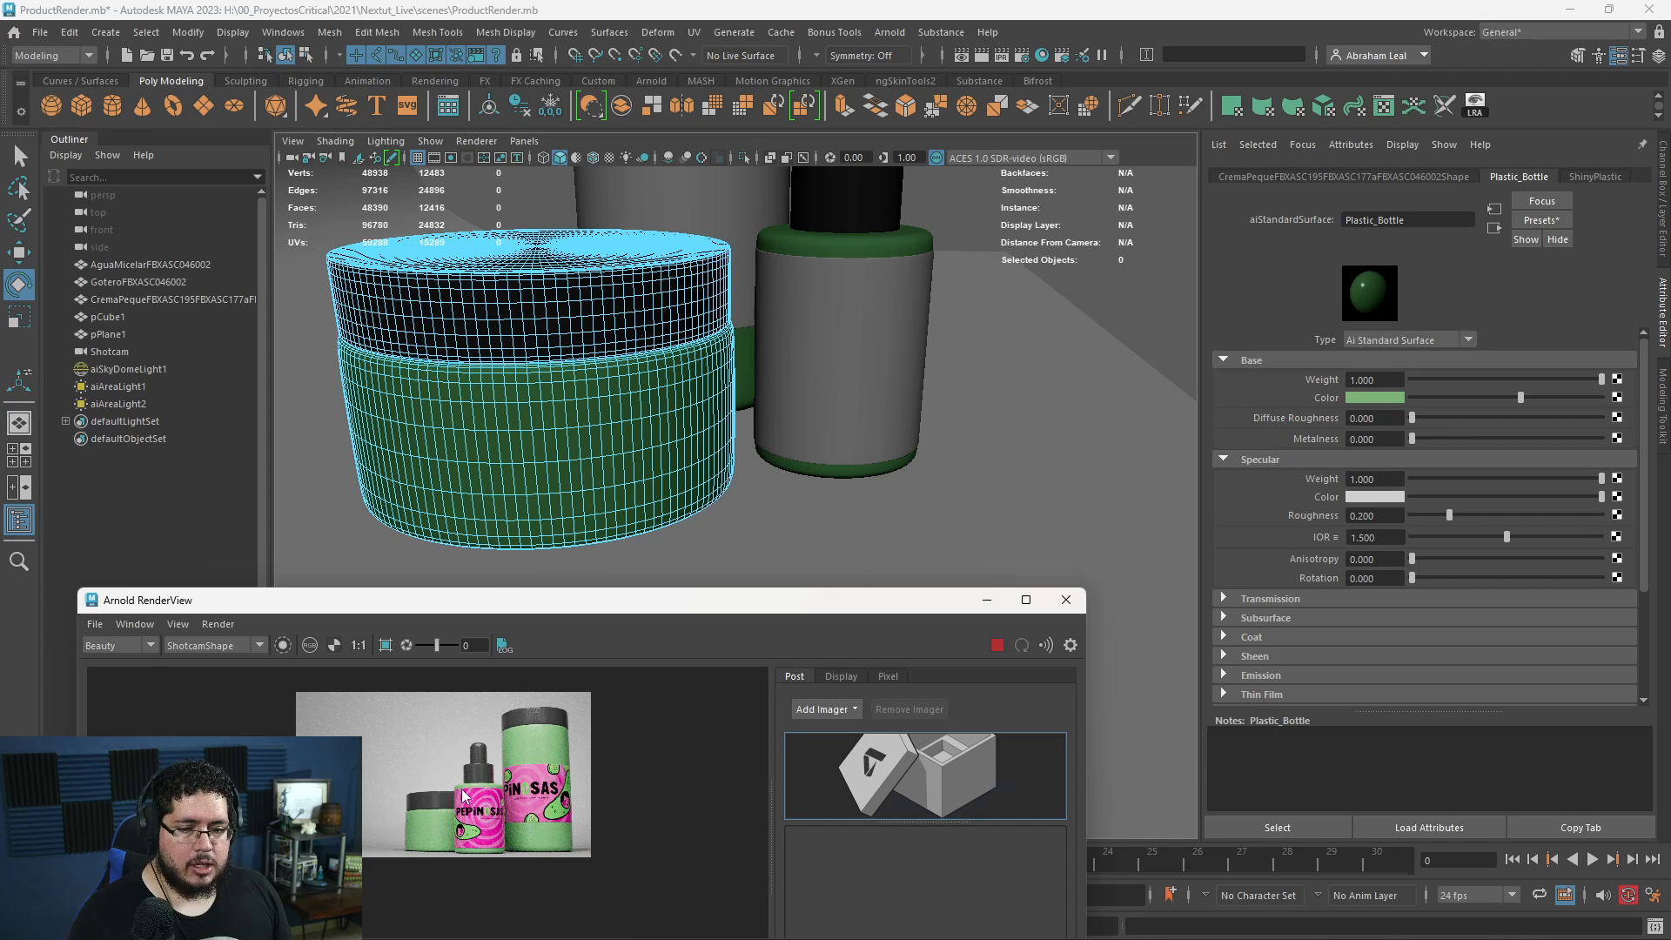
- Close and reopen the Arnold RenderView, and set its render camera to ShotcamShape
{"action": "left_click", "coordinate": [1066, 599]}
{"action": "scroll", "coordinate": [875, 411], "scroll_direction": "down", "scroll_amount": 4}
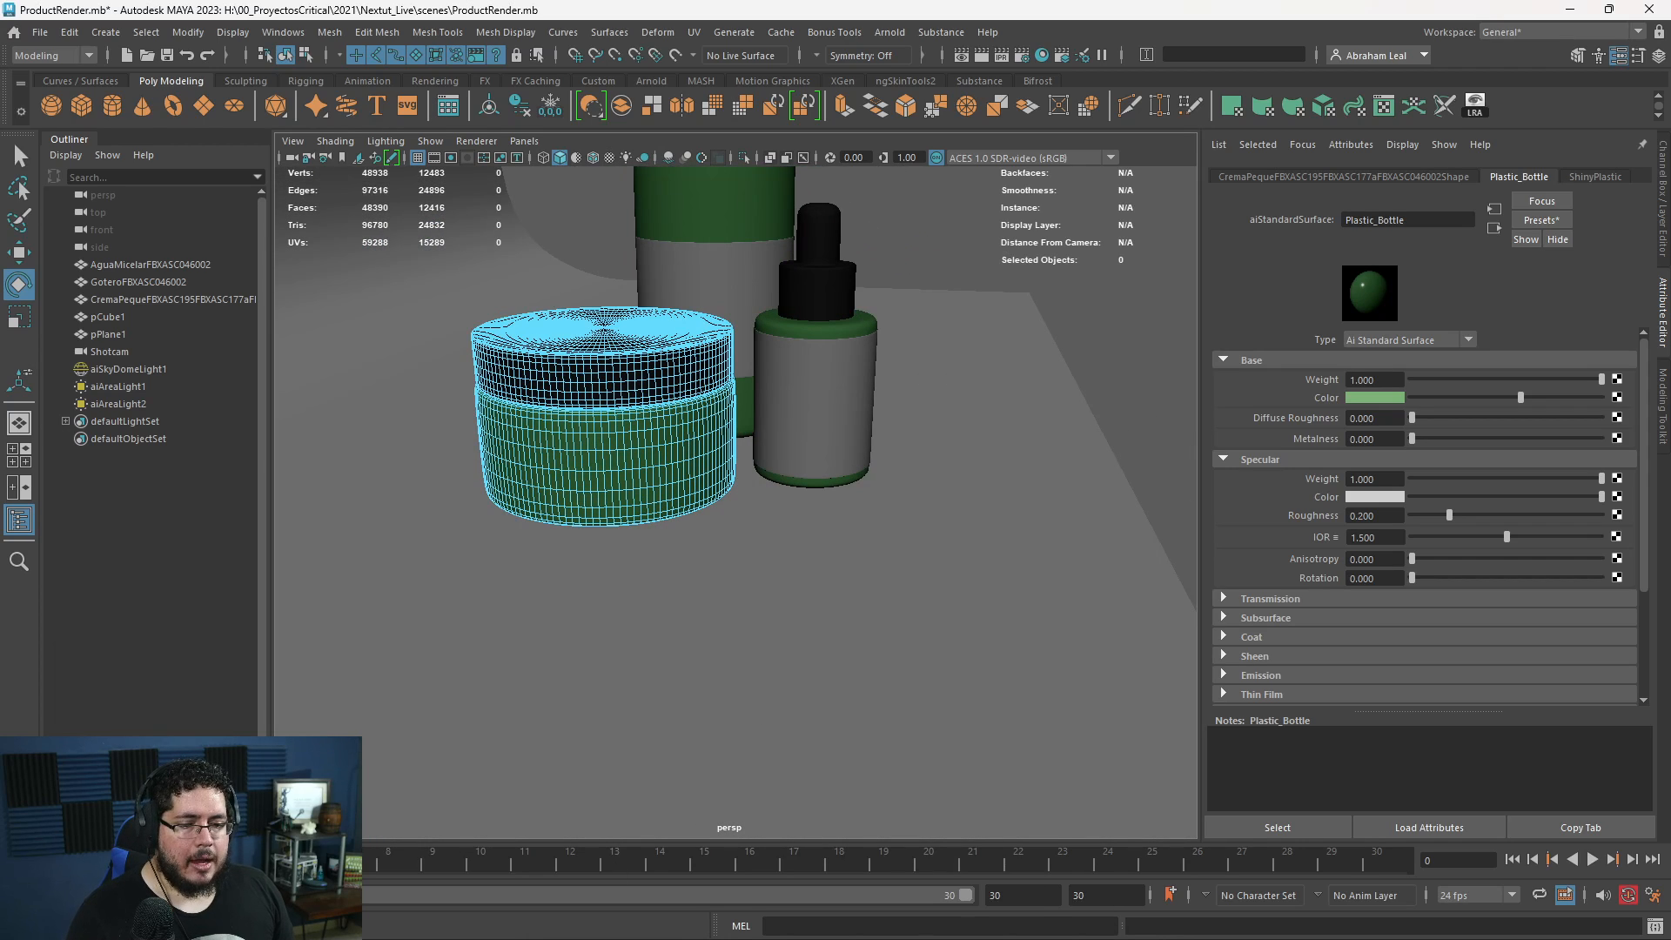
{"action": "left_click", "coordinate": [889, 32]}
{"action": "left_click", "coordinate": [914, 67]}
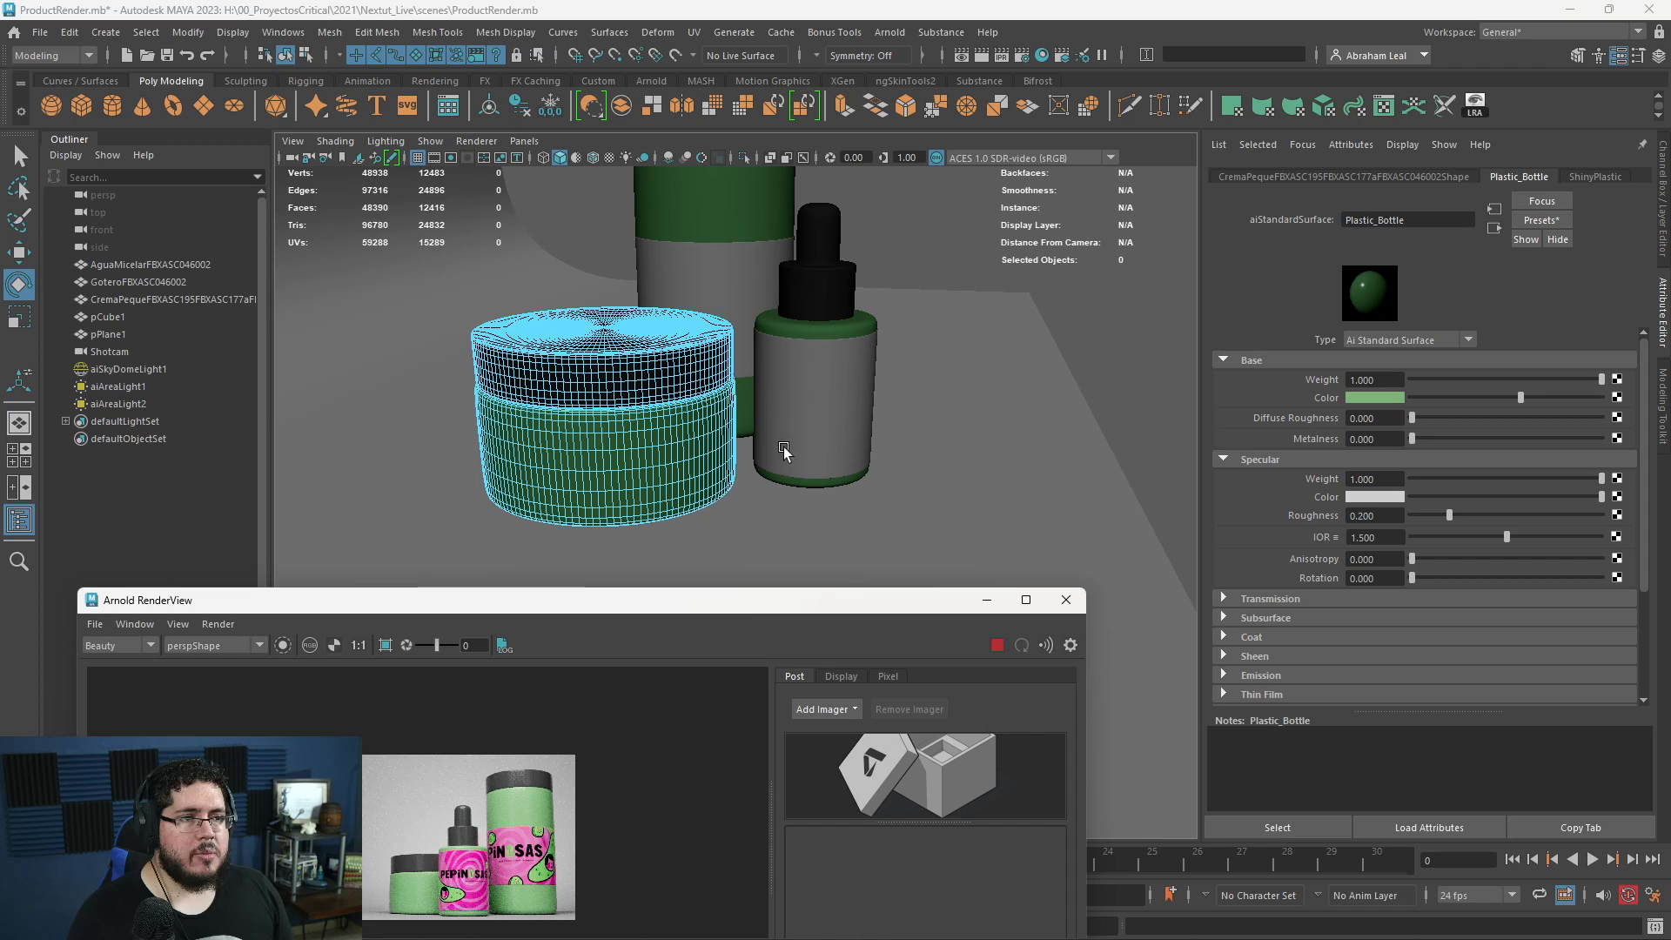
{"action": "left_click_drag", "start_coordinate": [731, 594], "coordinate": [699, 337]}
{"action": "scroll", "coordinate": [461, 619], "scroll_direction": "up", "scroll_amount": 5}
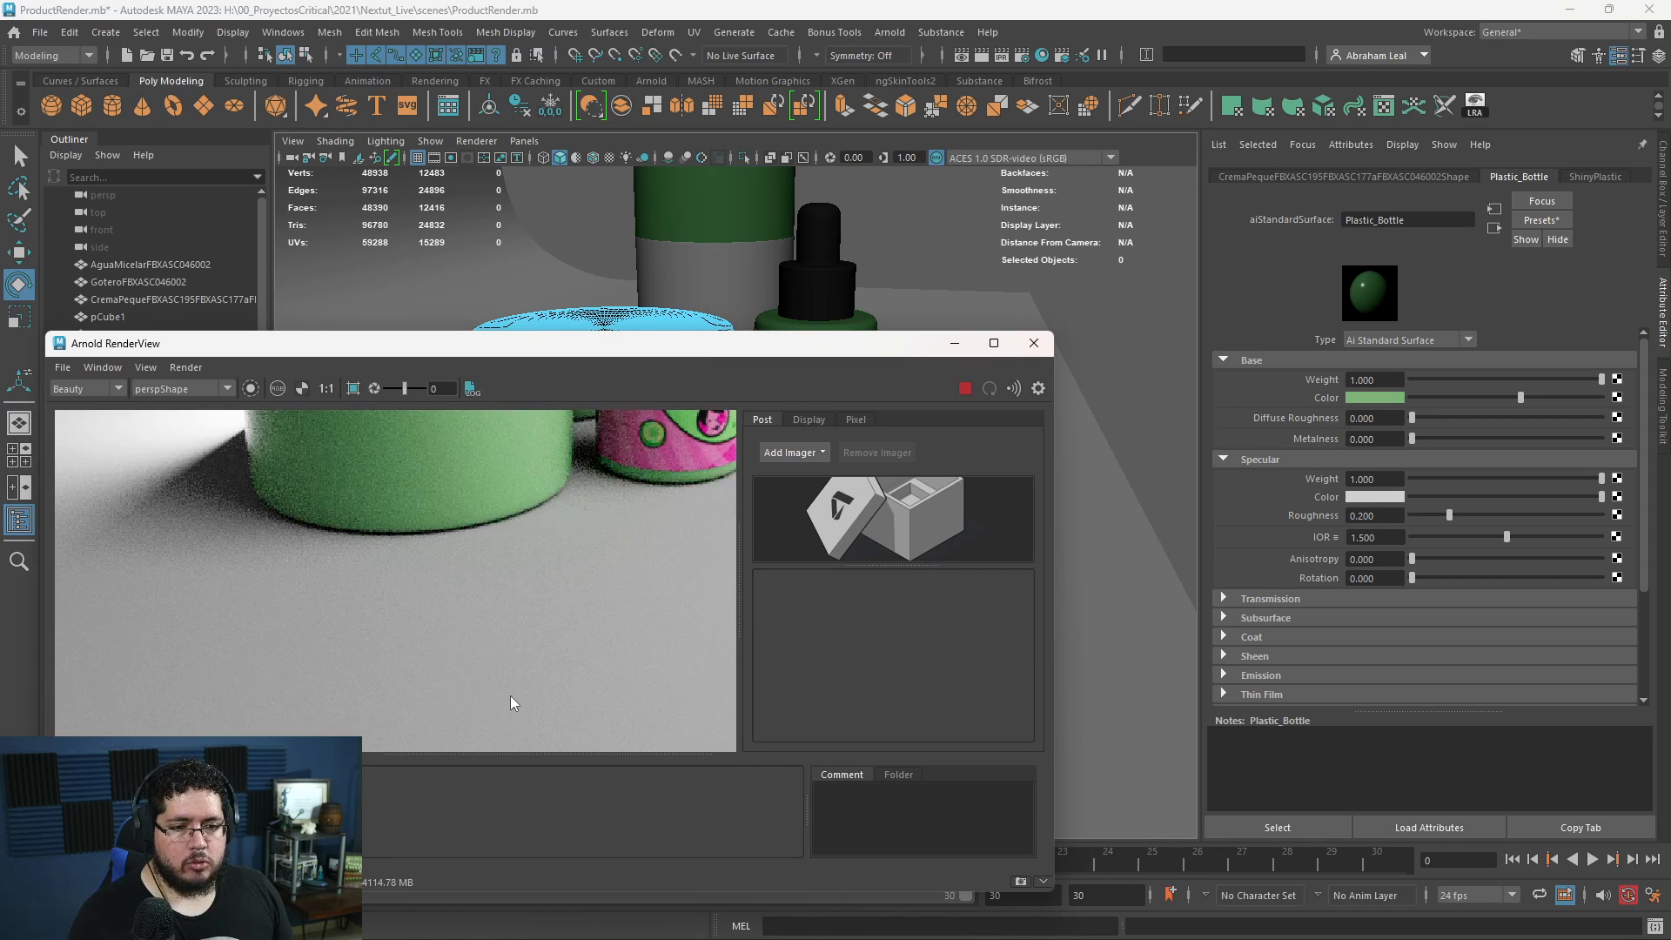
{"action": "scroll", "coordinate": [509, 696], "scroll_direction": "down", "scroll_amount": 5}
{"action": "left_click", "coordinate": [181, 389]}
{"action": "left_click", "coordinate": [174, 413]}
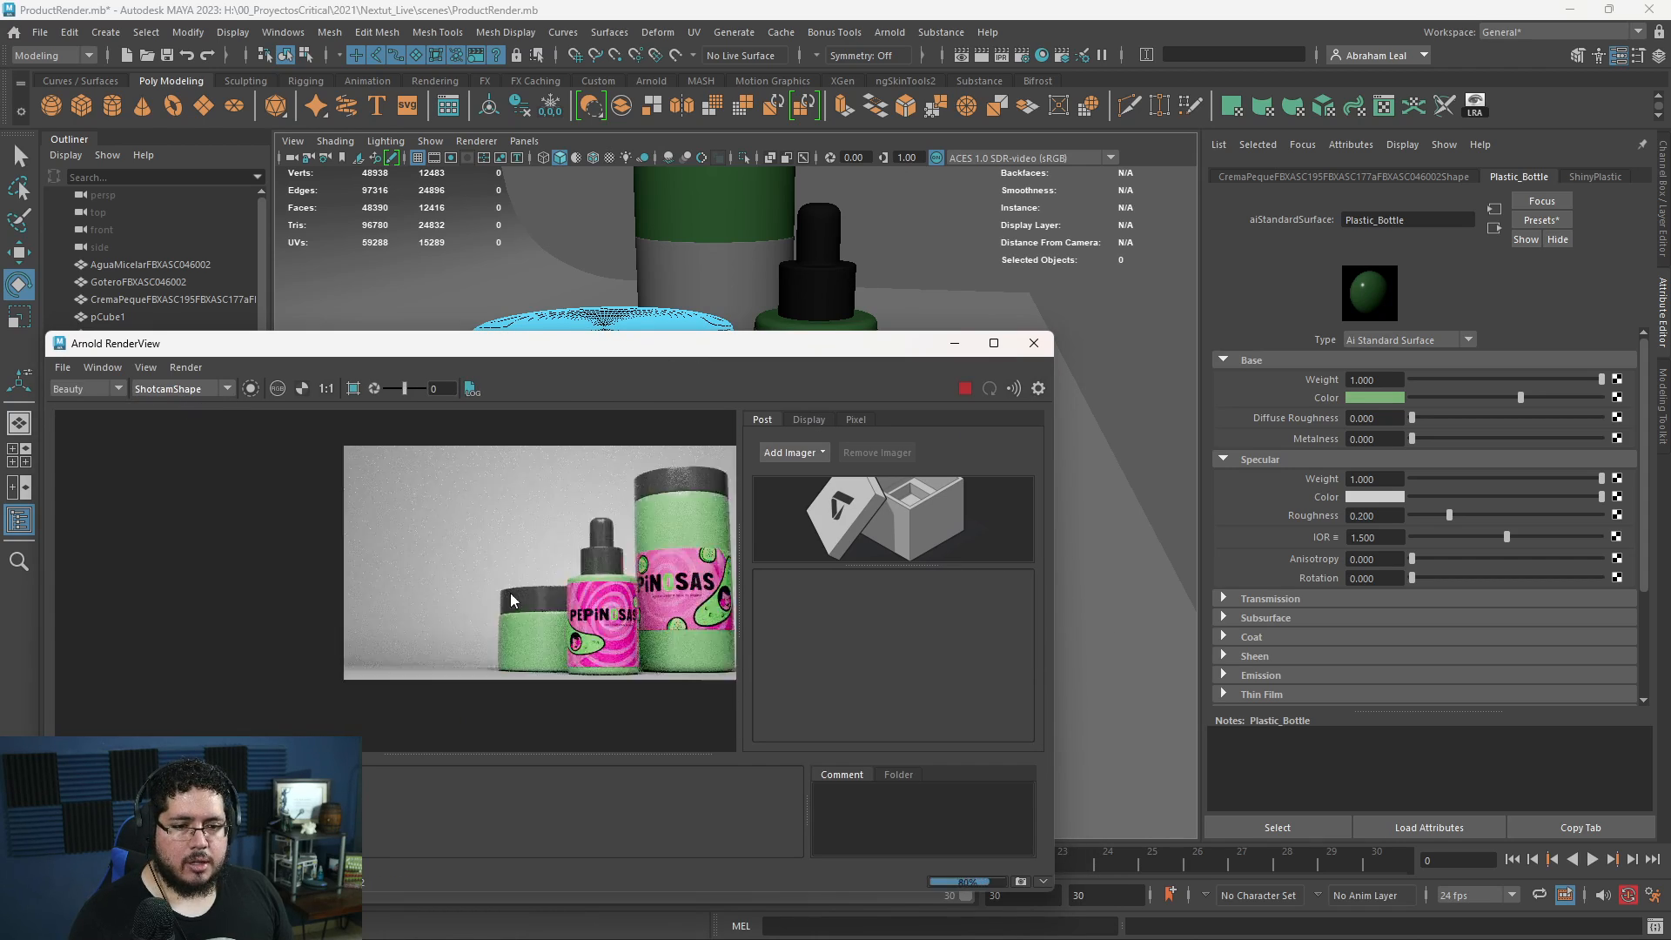
{"action": "middle_click_drag", "start_coordinate": [511, 599], "coordinate": [297, 563]}
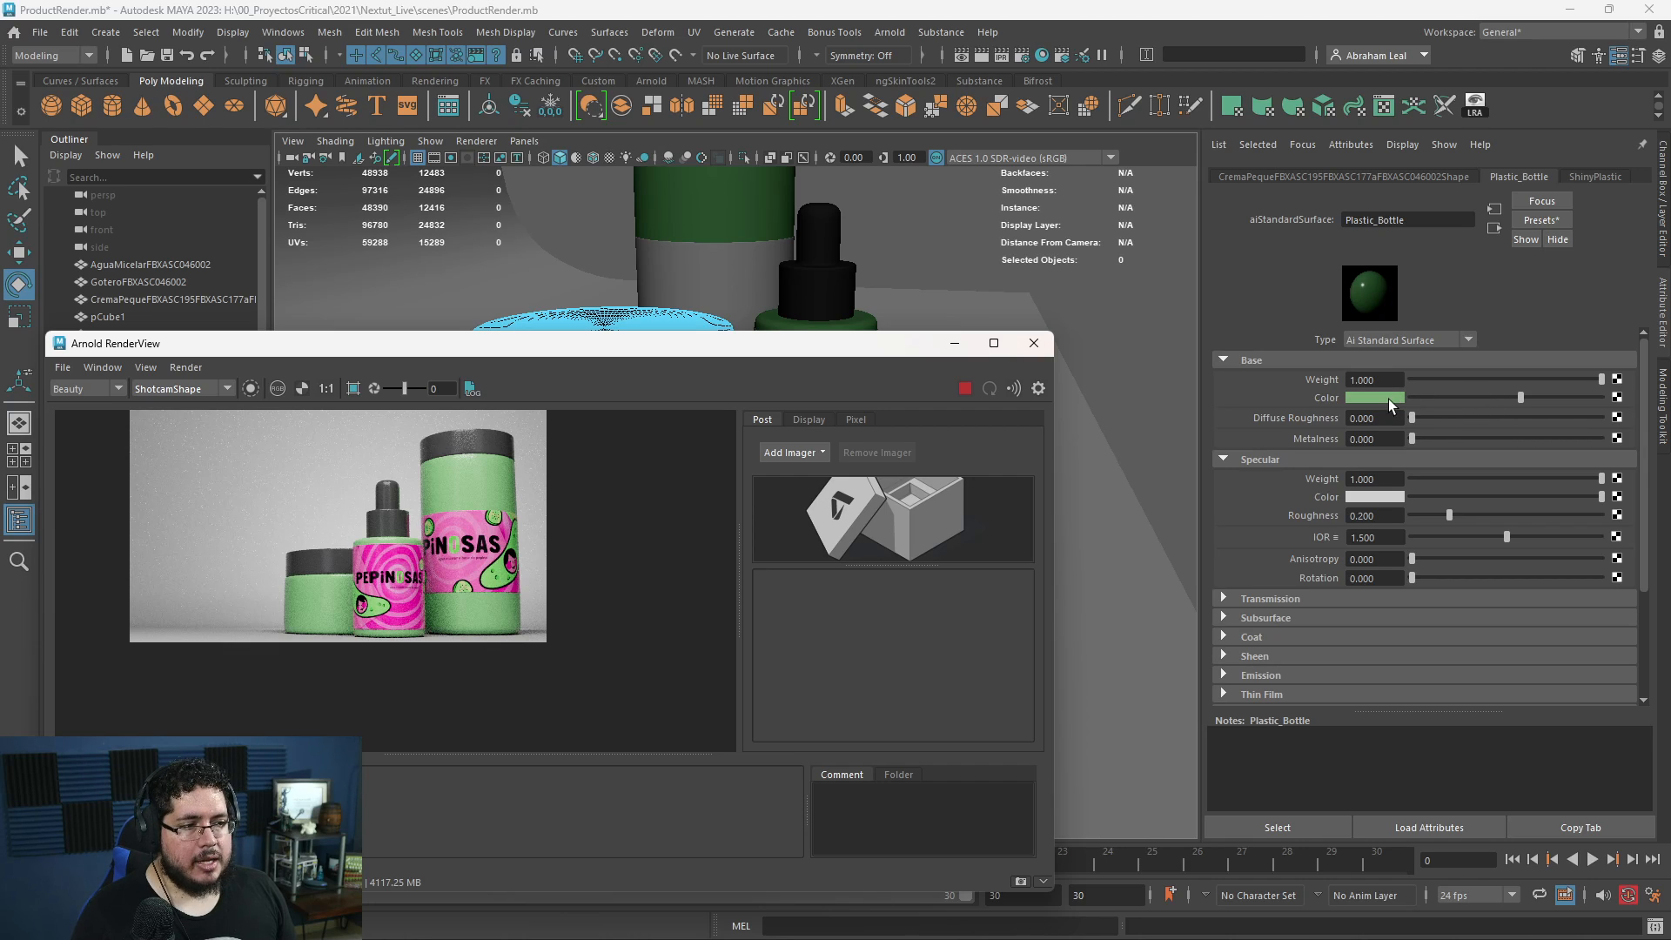
- Set the Plastic_Bottle base color to black and the ShinyPlastic base color to pink sampled from the rendered label
{"action": "left_click_drag", "start_coordinate": [1445, 395], "coordinate": [1386, 400]}
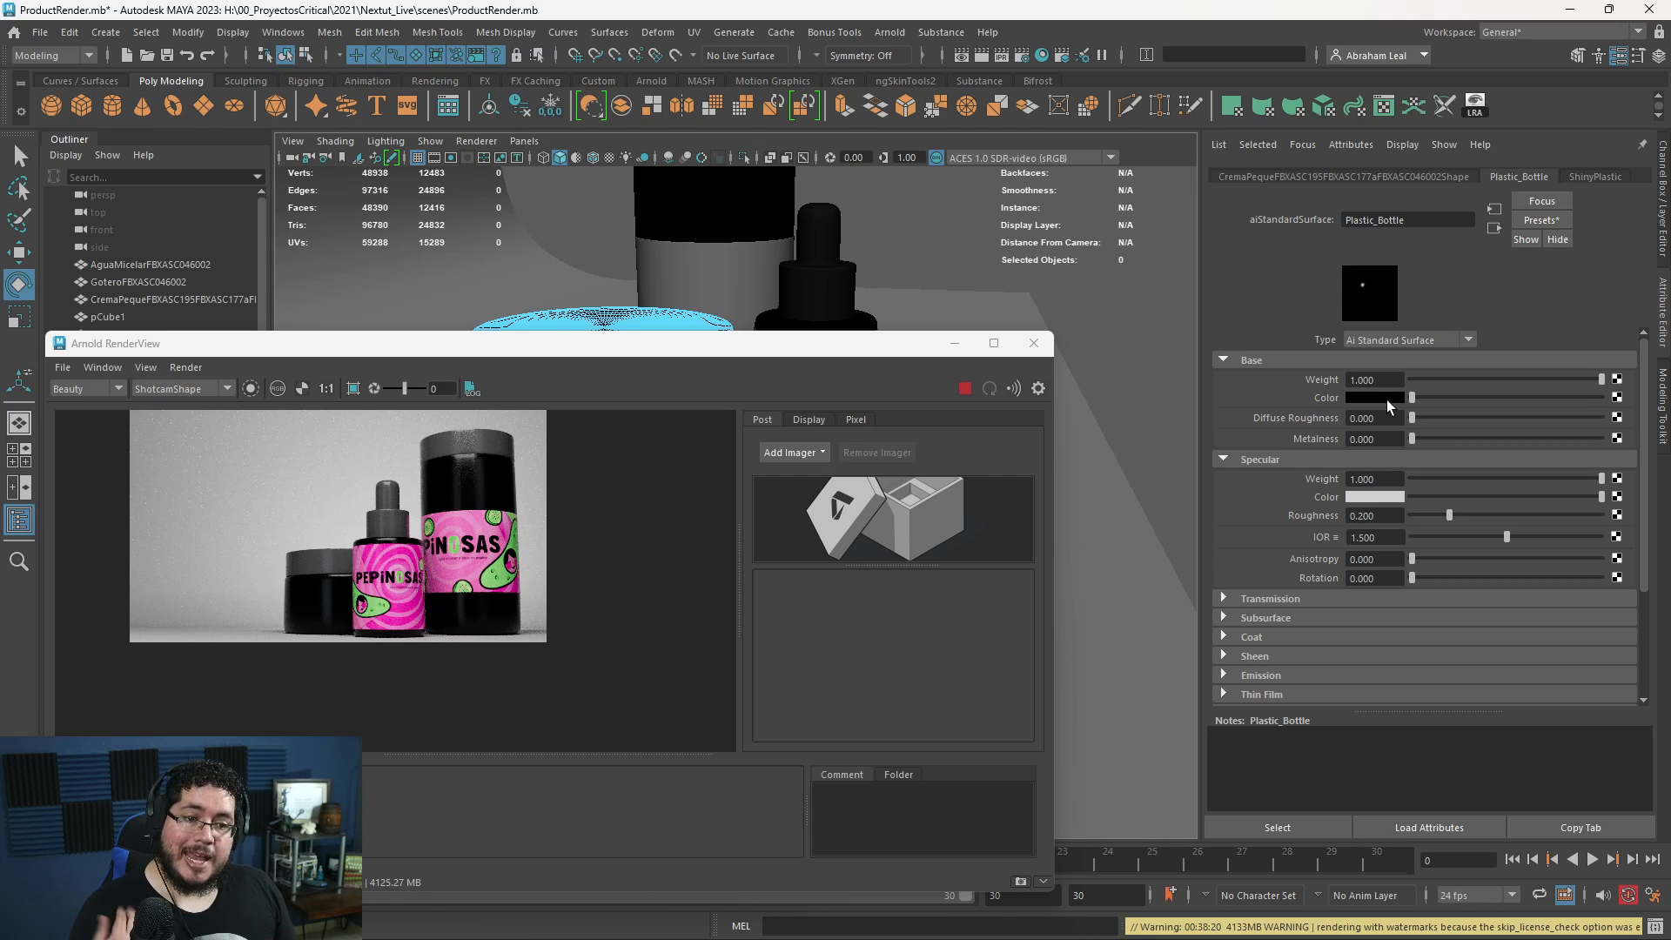
{"action": "left_click", "coordinate": [1594, 178]}
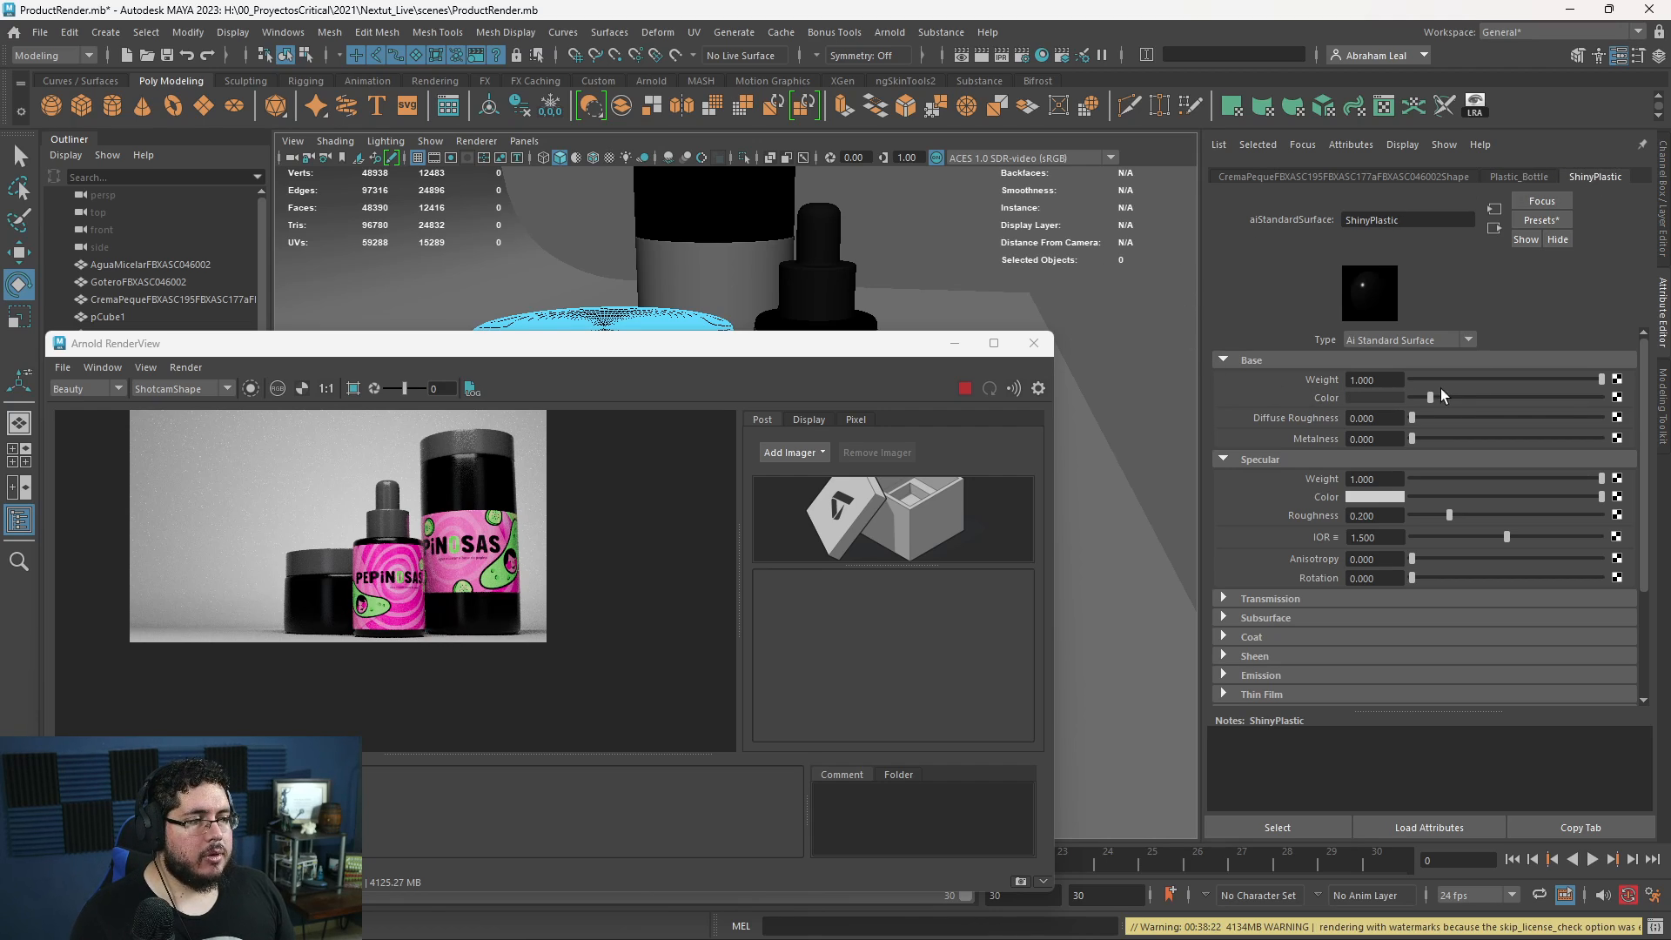
{"action": "left_click_drag", "start_coordinate": [1441, 391], "coordinate": [1624, 397]}
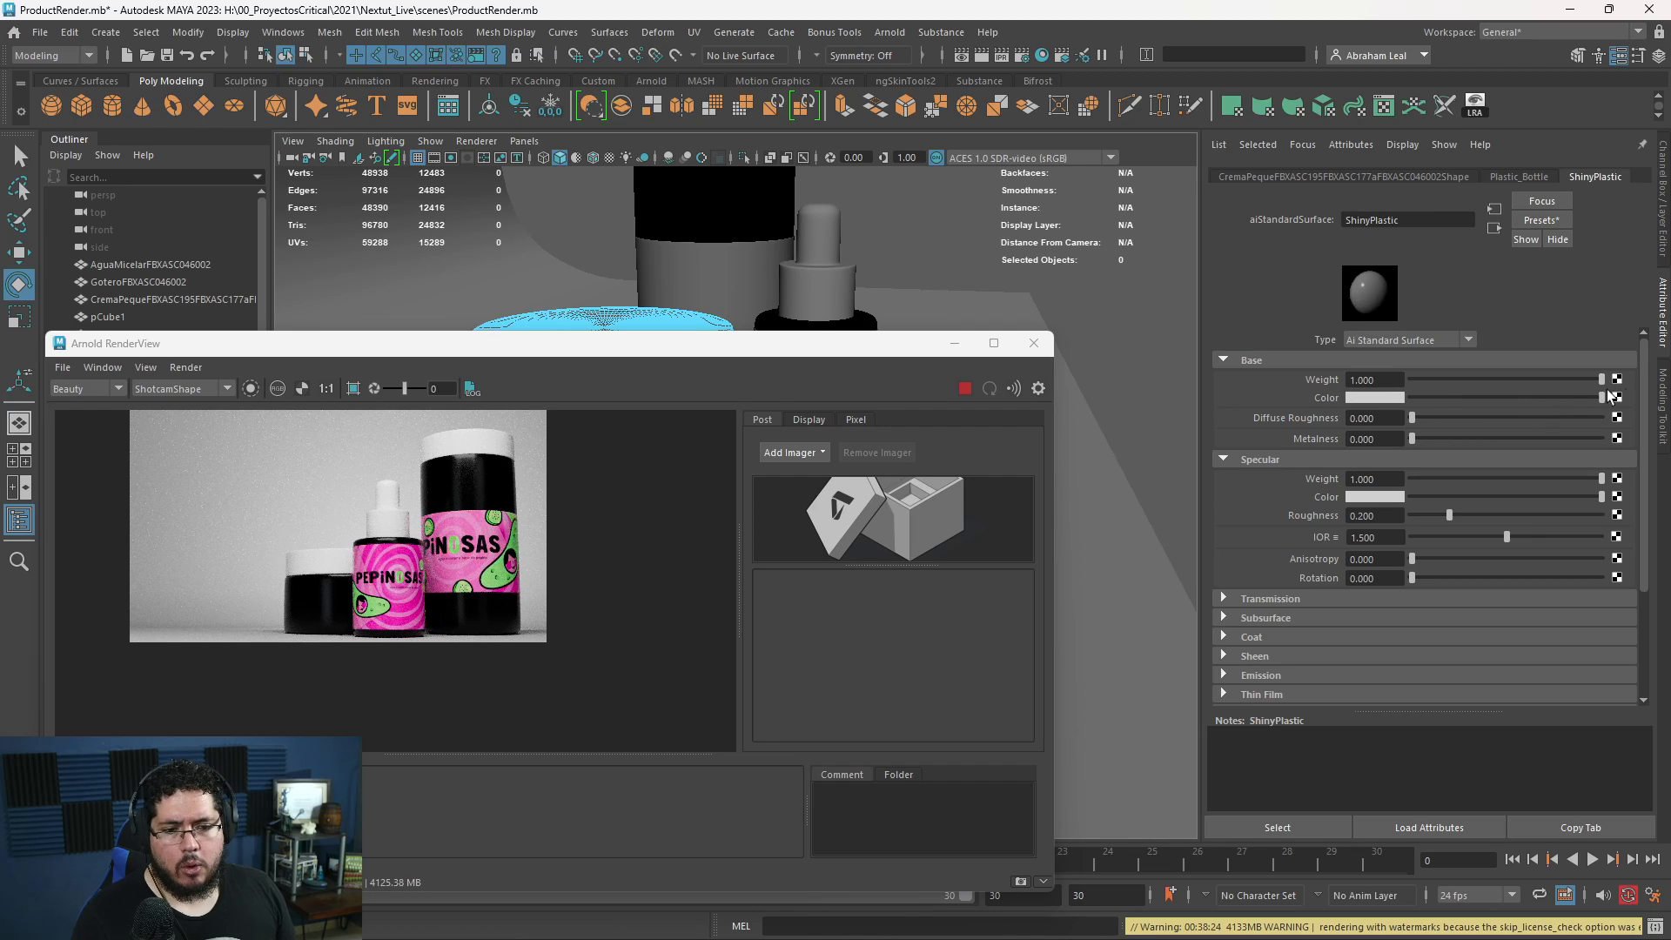
{"action": "left_click", "coordinate": [1375, 398]}
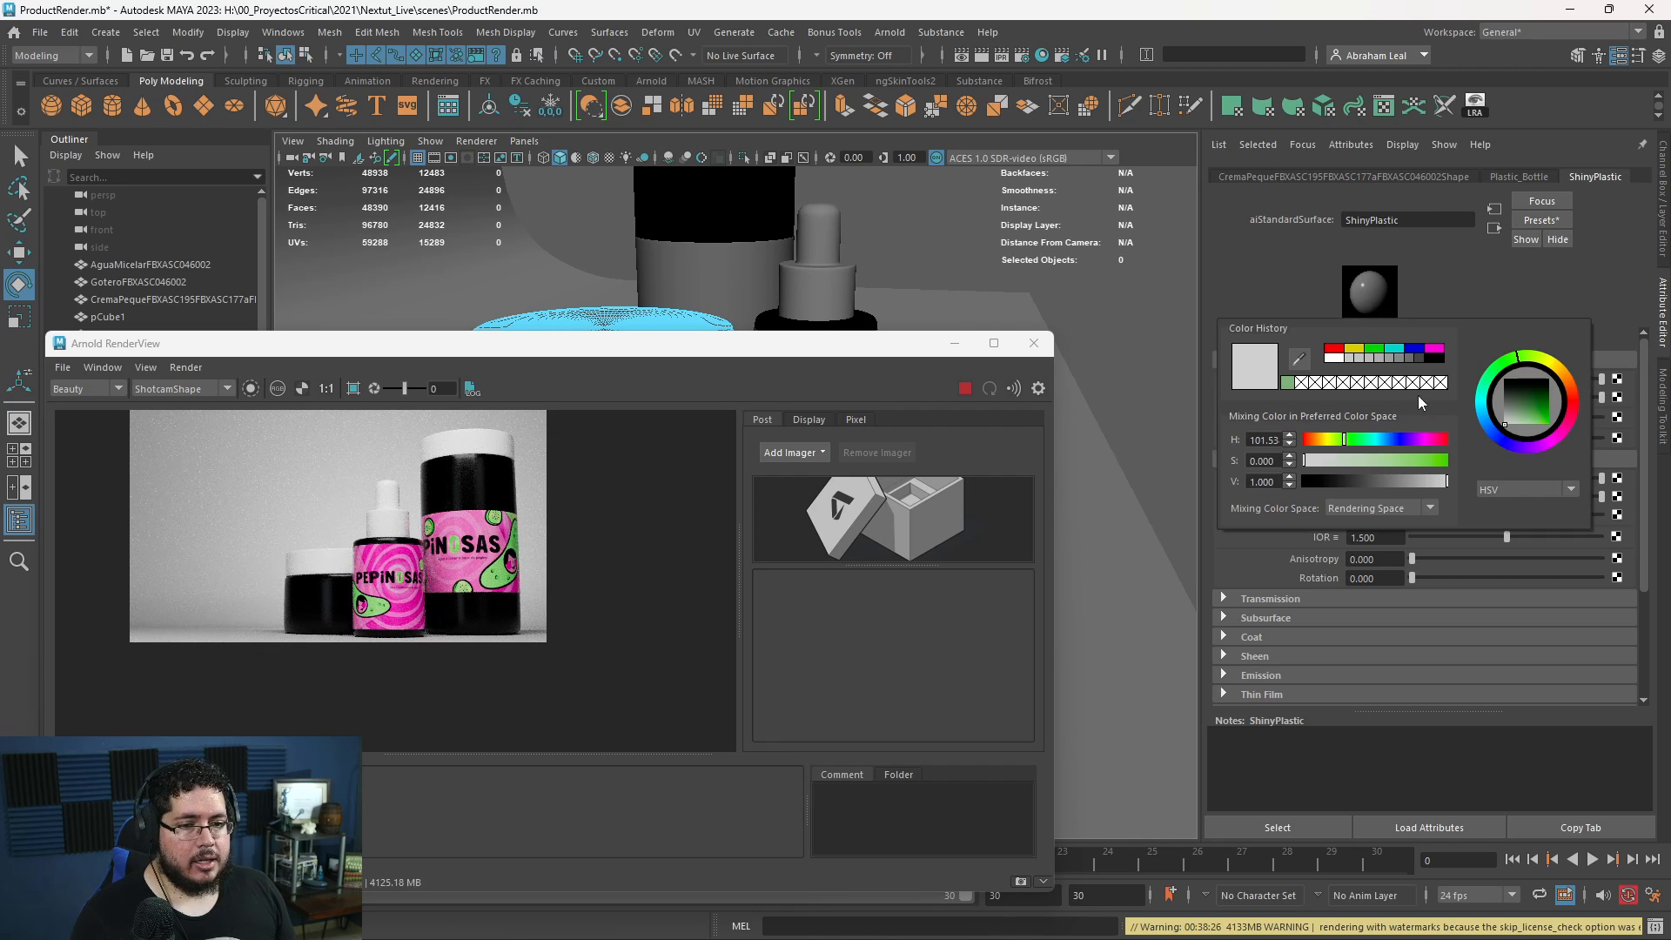
{"action": "left_click", "coordinate": [1305, 363]}
{"action": "left_click", "coordinate": [391, 548]}
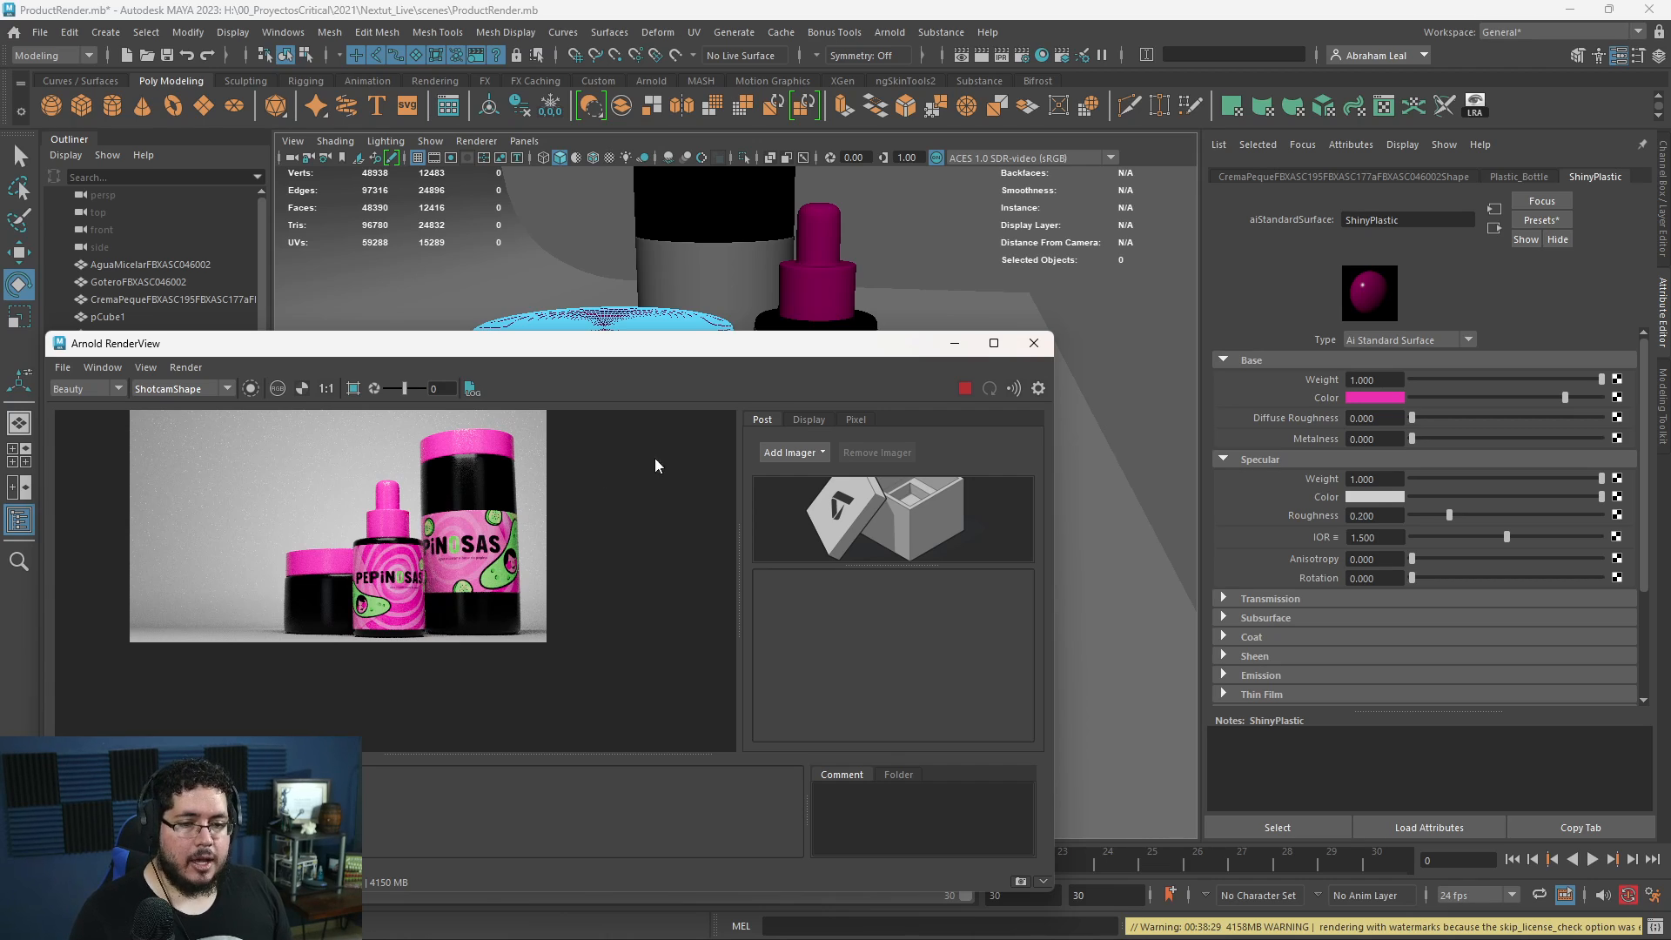
{"action": "scroll", "coordinate": [464, 519], "scroll_direction": "up", "scroll_amount": 2}
{"action": "scroll", "coordinate": [499, 504], "scroll_direction": "down", "scroll_amount": 2}
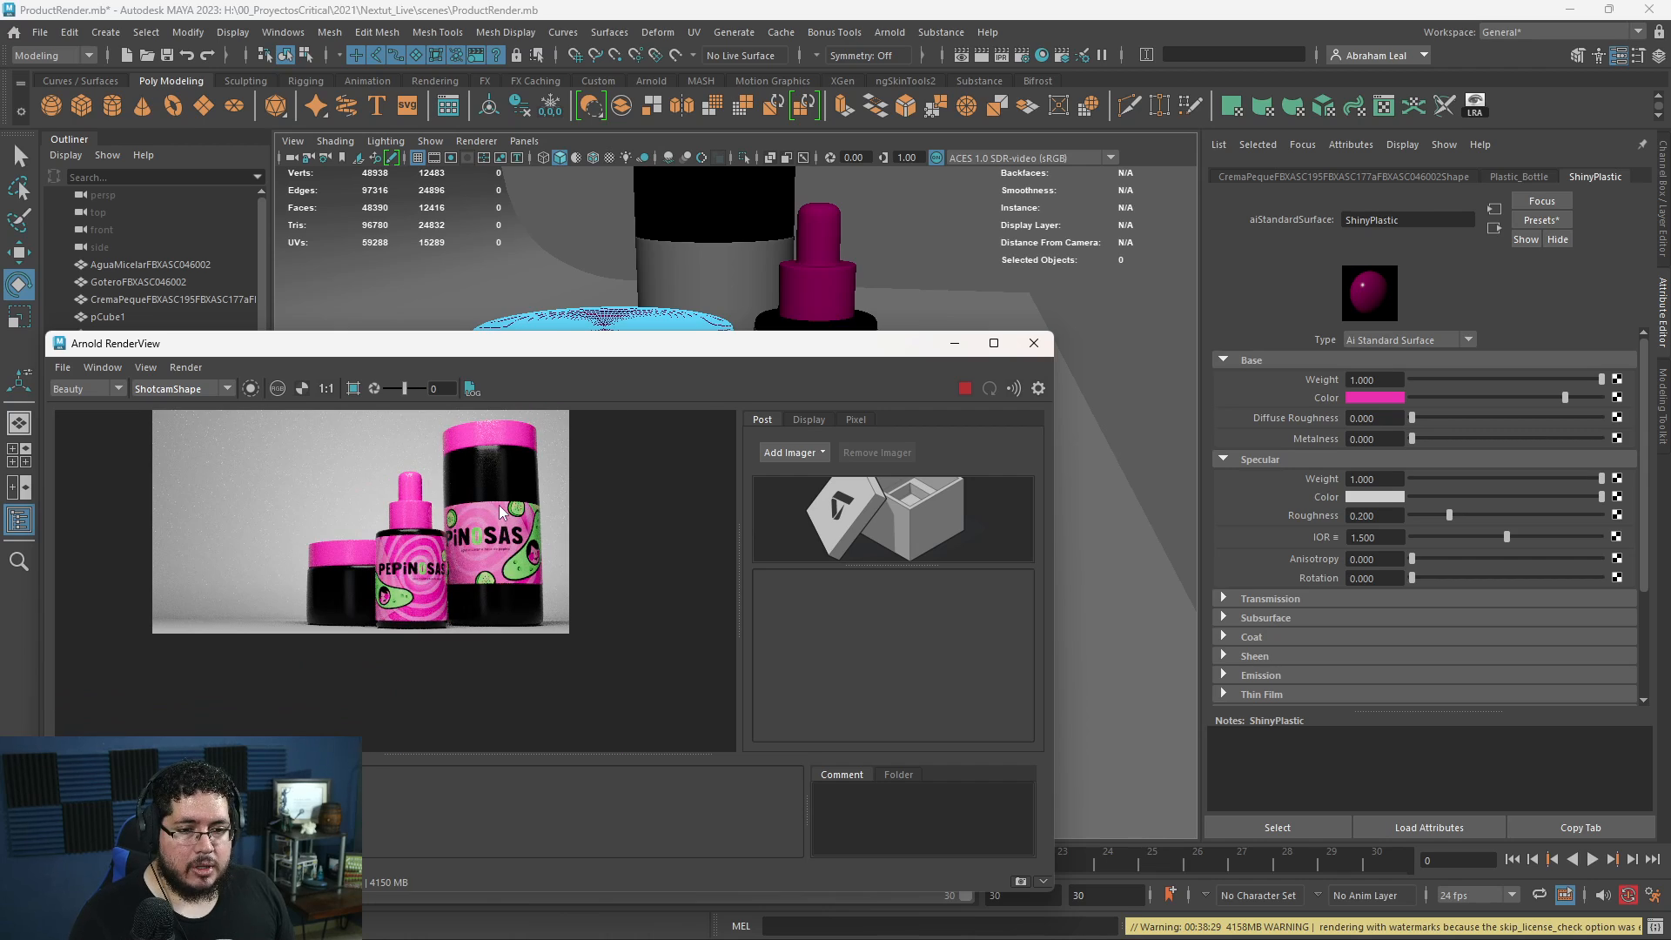
{"action": "scroll", "coordinate": [560, 506], "scroll_direction": "down", "scroll_amount": 1}
{"action": "scroll", "coordinate": [595, 515], "scroll_direction": "up", "scroll_amount": 3}
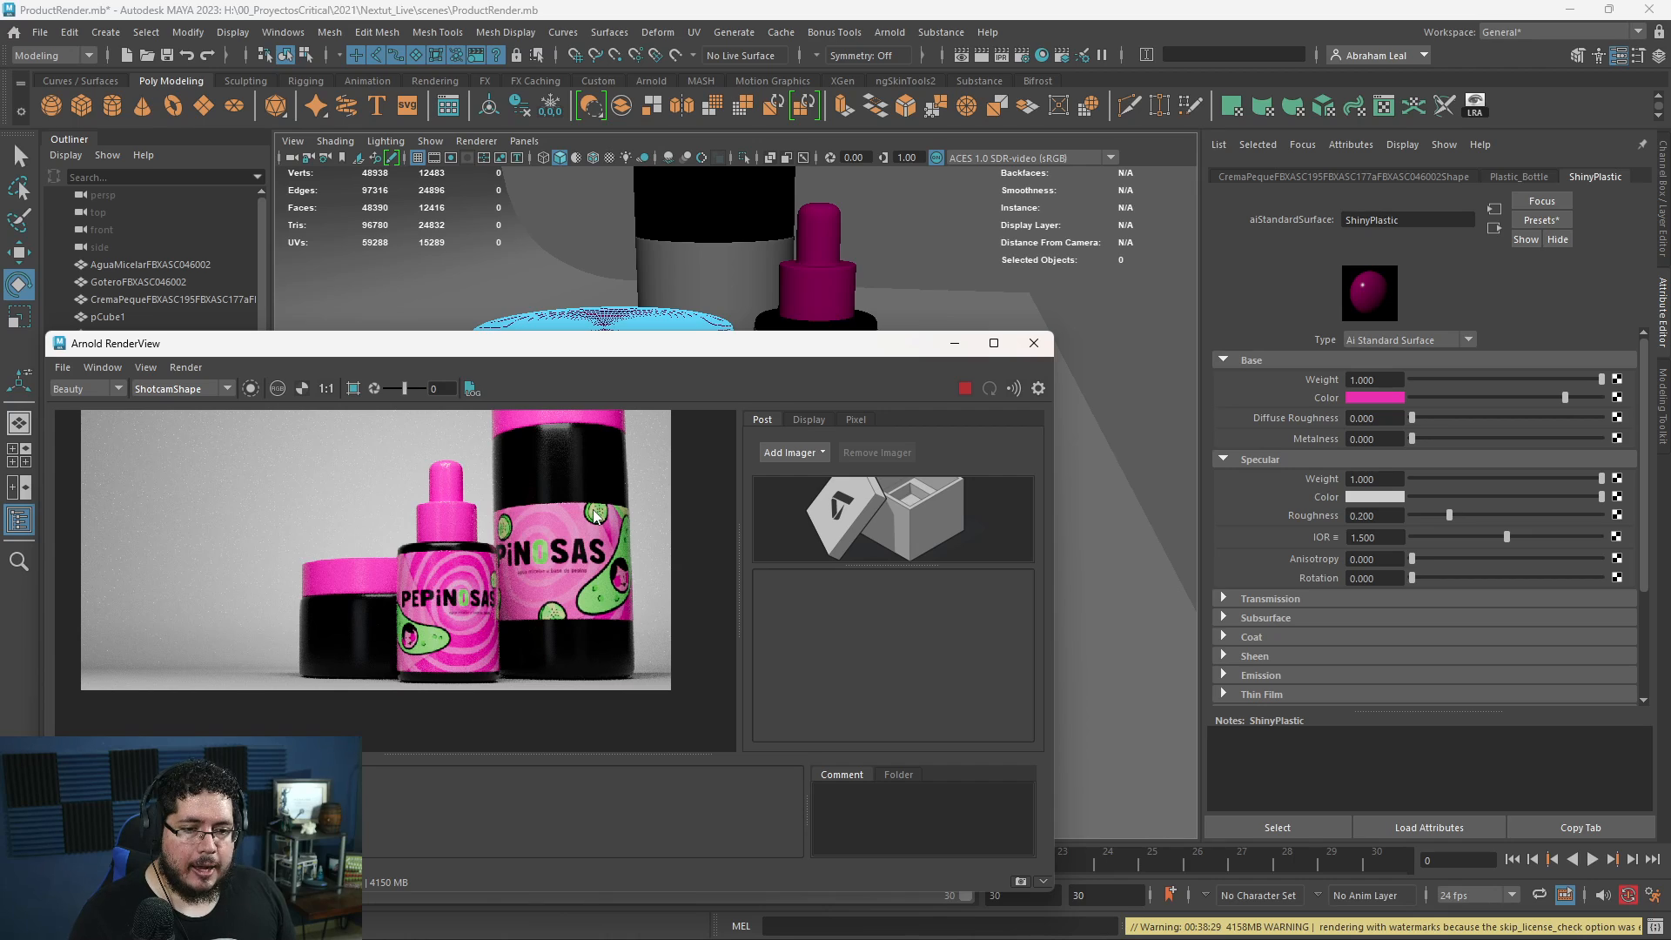
{"action": "scroll", "coordinate": [595, 515], "scroll_direction": "down", "scroll_amount": 2}
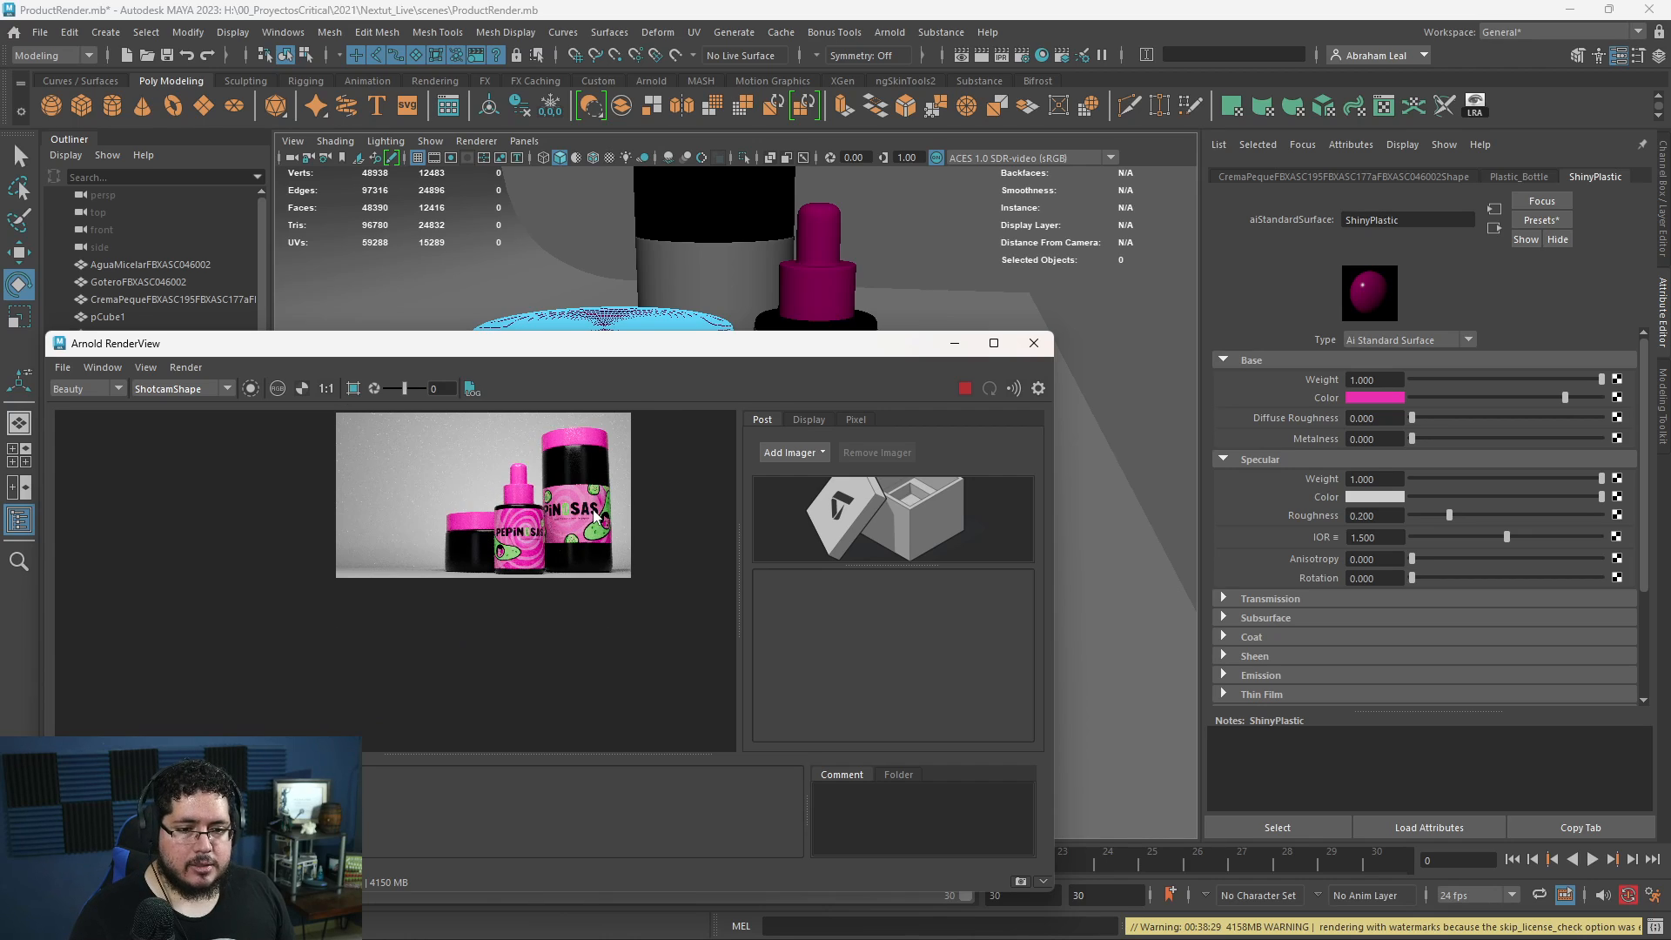
{"action": "scroll", "coordinate": [609, 523], "scroll_direction": "up", "scroll_amount": 3}
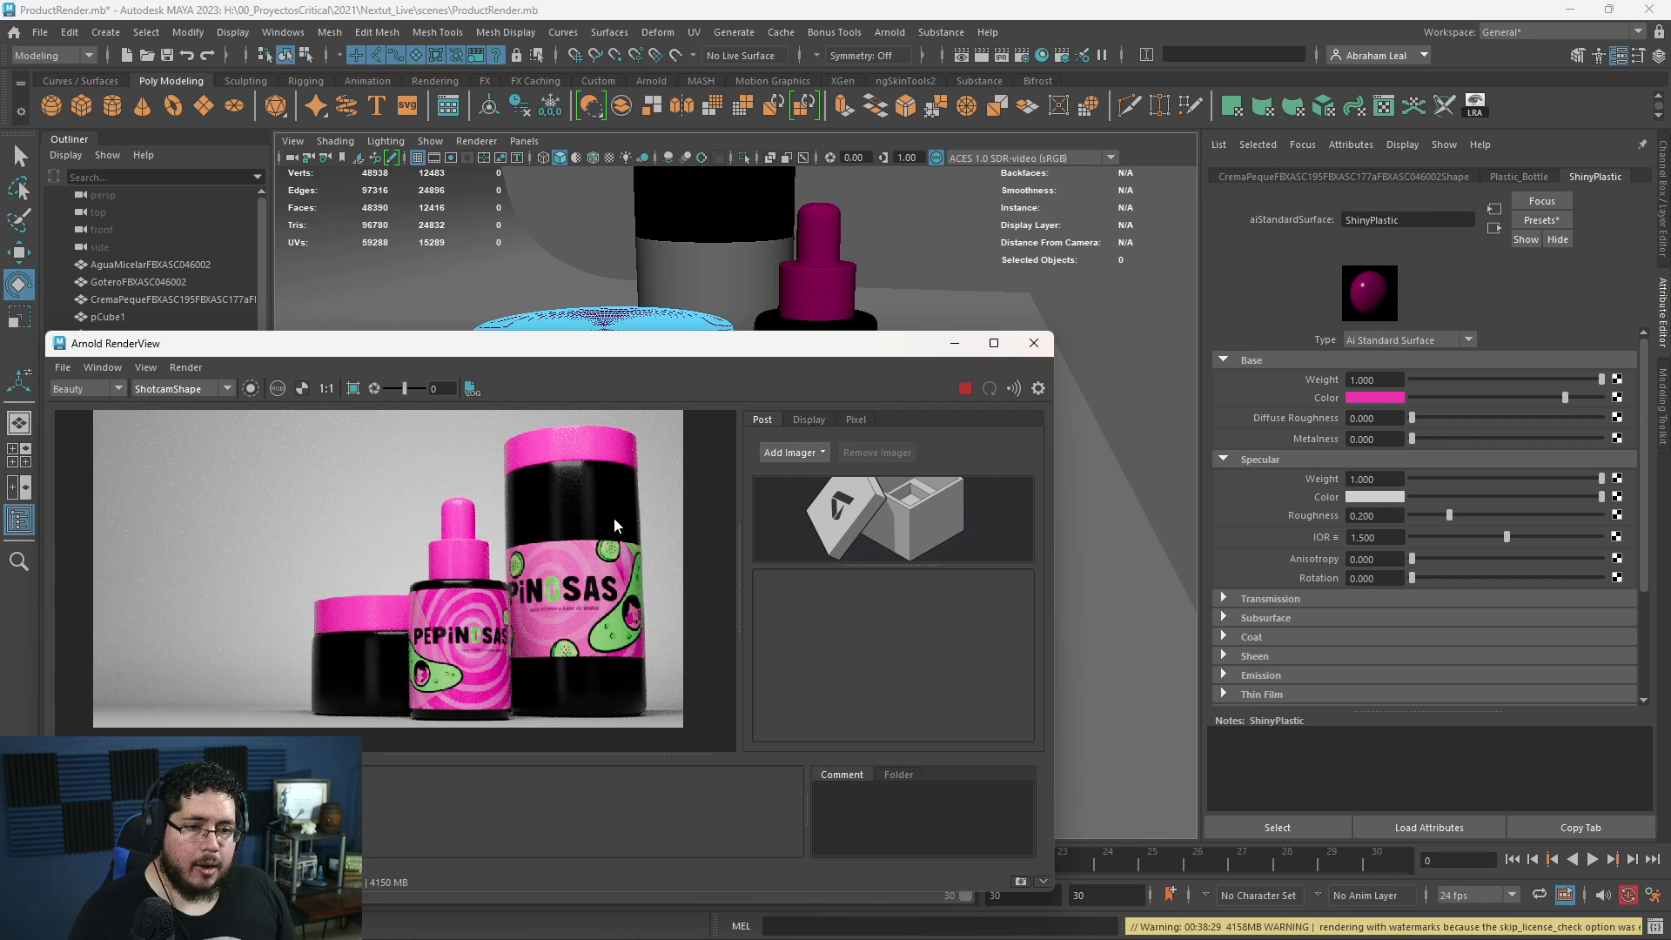
- Assign a new Arnold aiStandardSurface material to the backdrop plane pPlane1
{"action": "left_click", "coordinate": [1106, 520]}
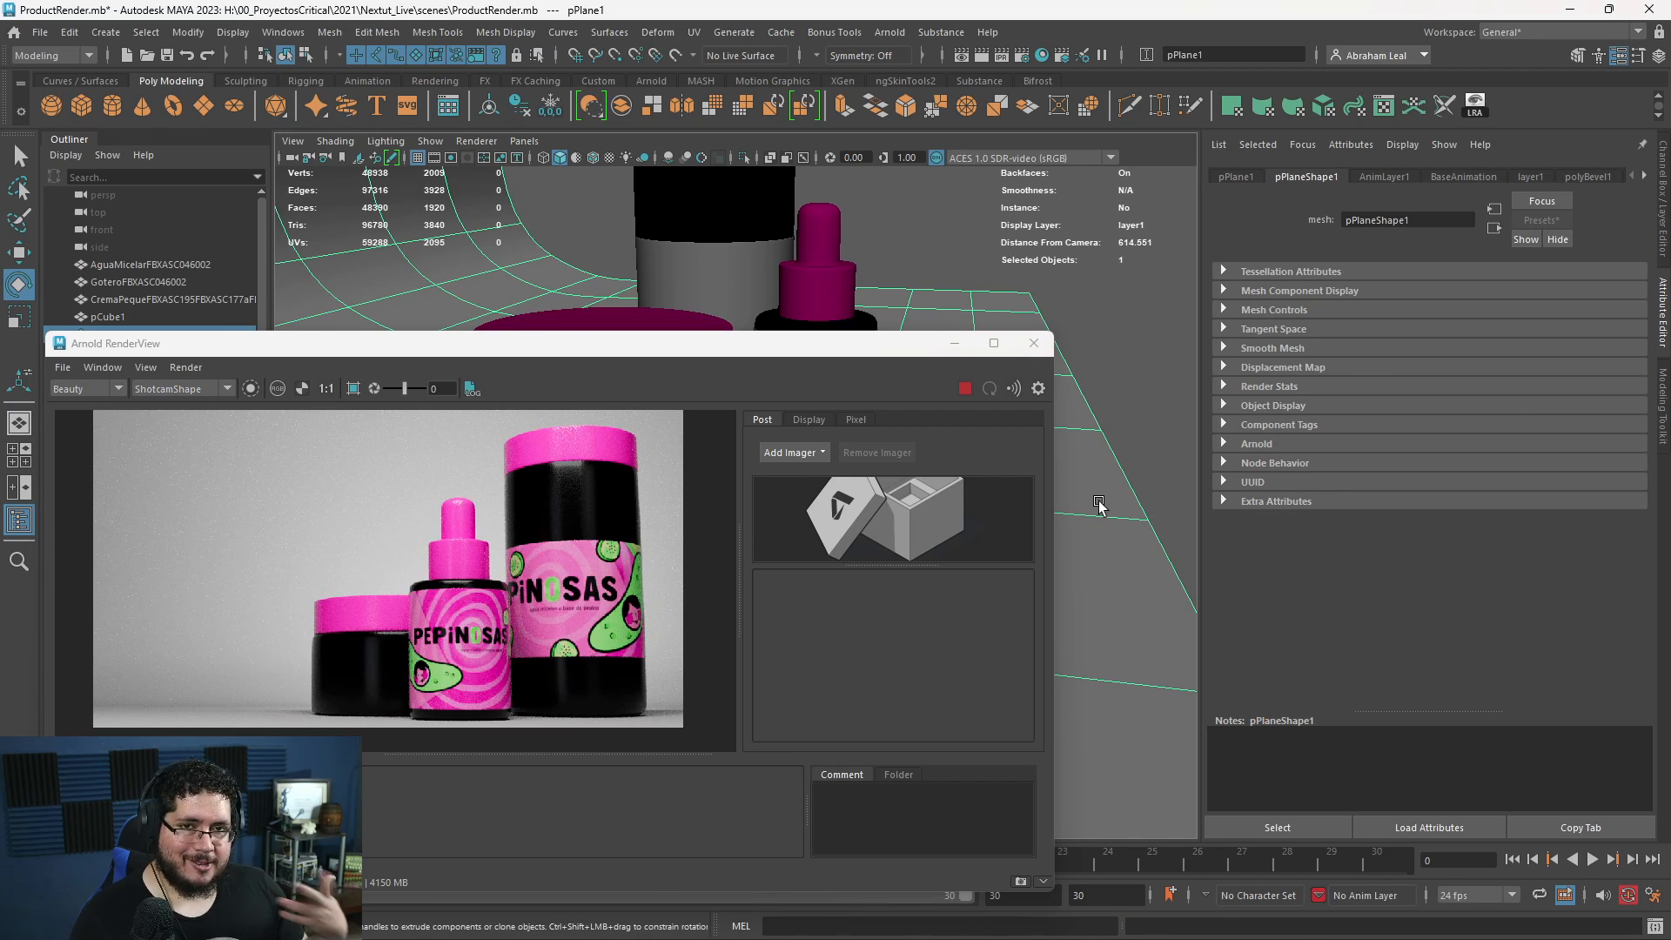
{"action": "right_click", "coordinate": [1099, 501]}
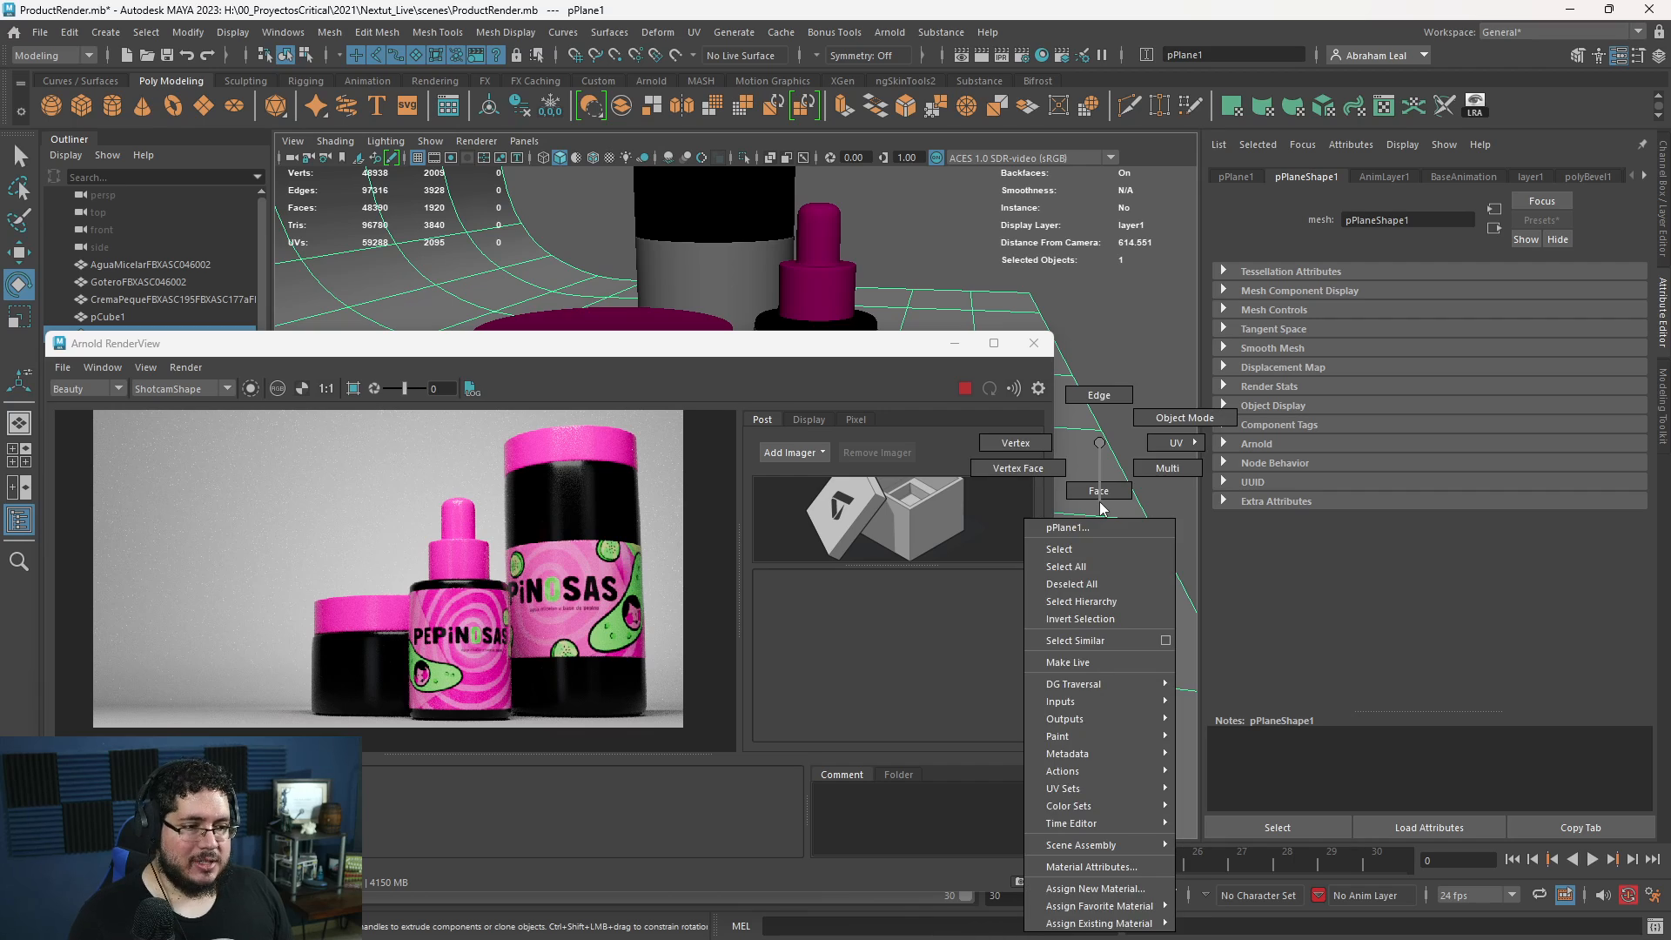
{"action": "right_click_drag", "start_coordinate": [1099, 501], "coordinate": [1087, 887]}
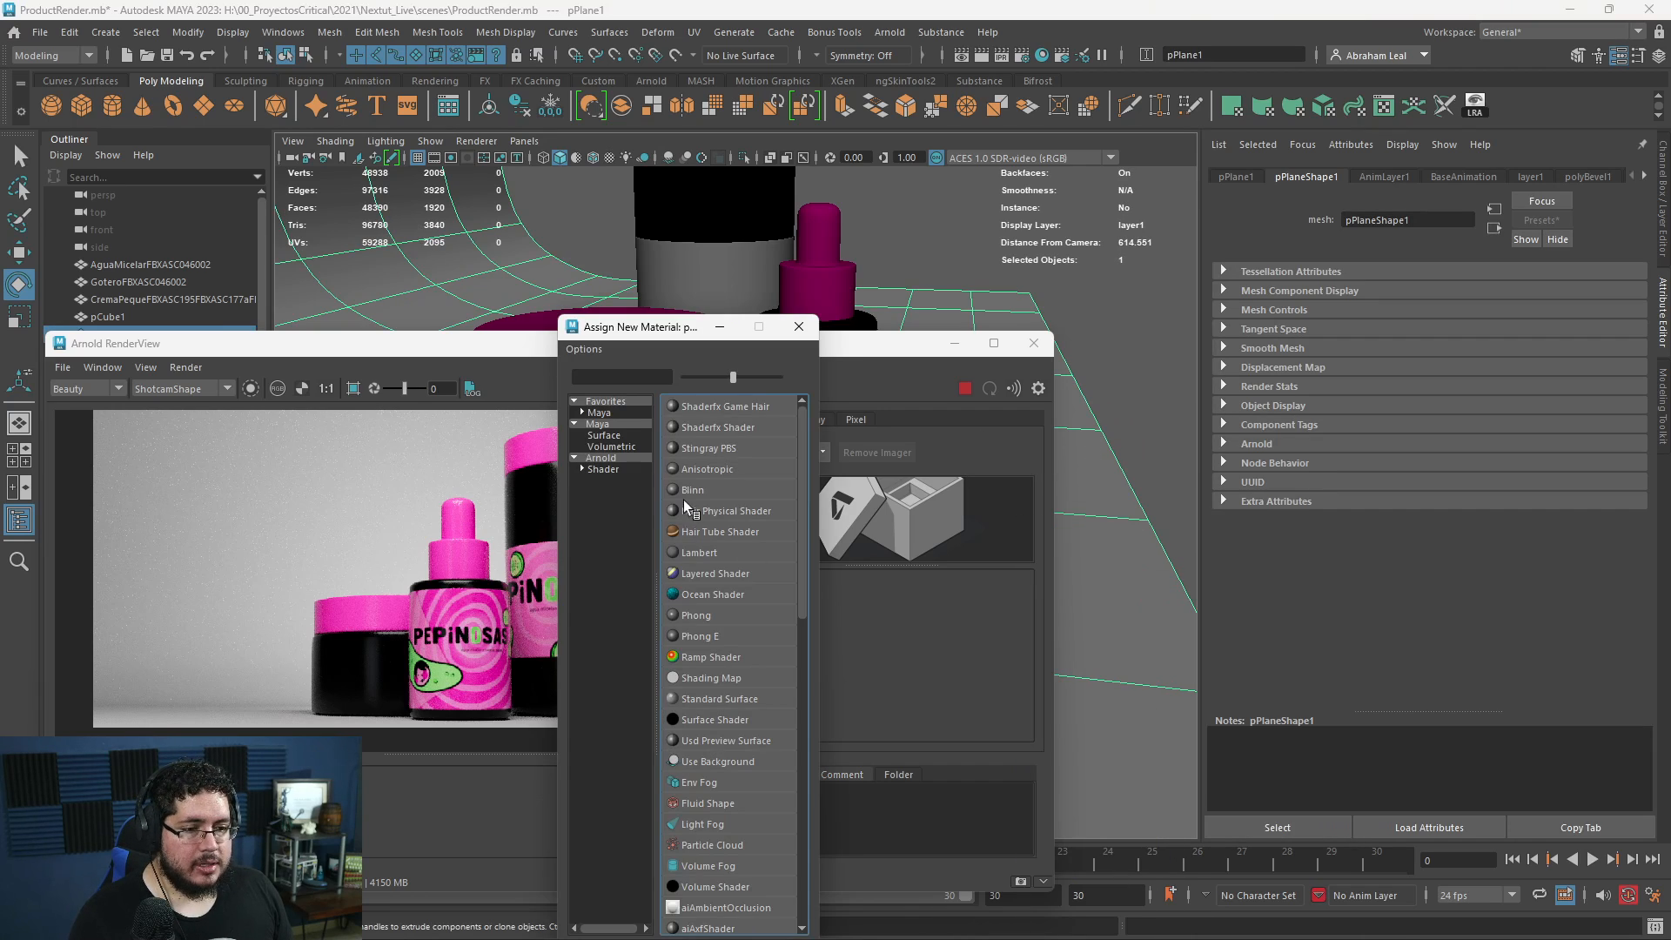
{"action": "left_click", "coordinate": [625, 459]}
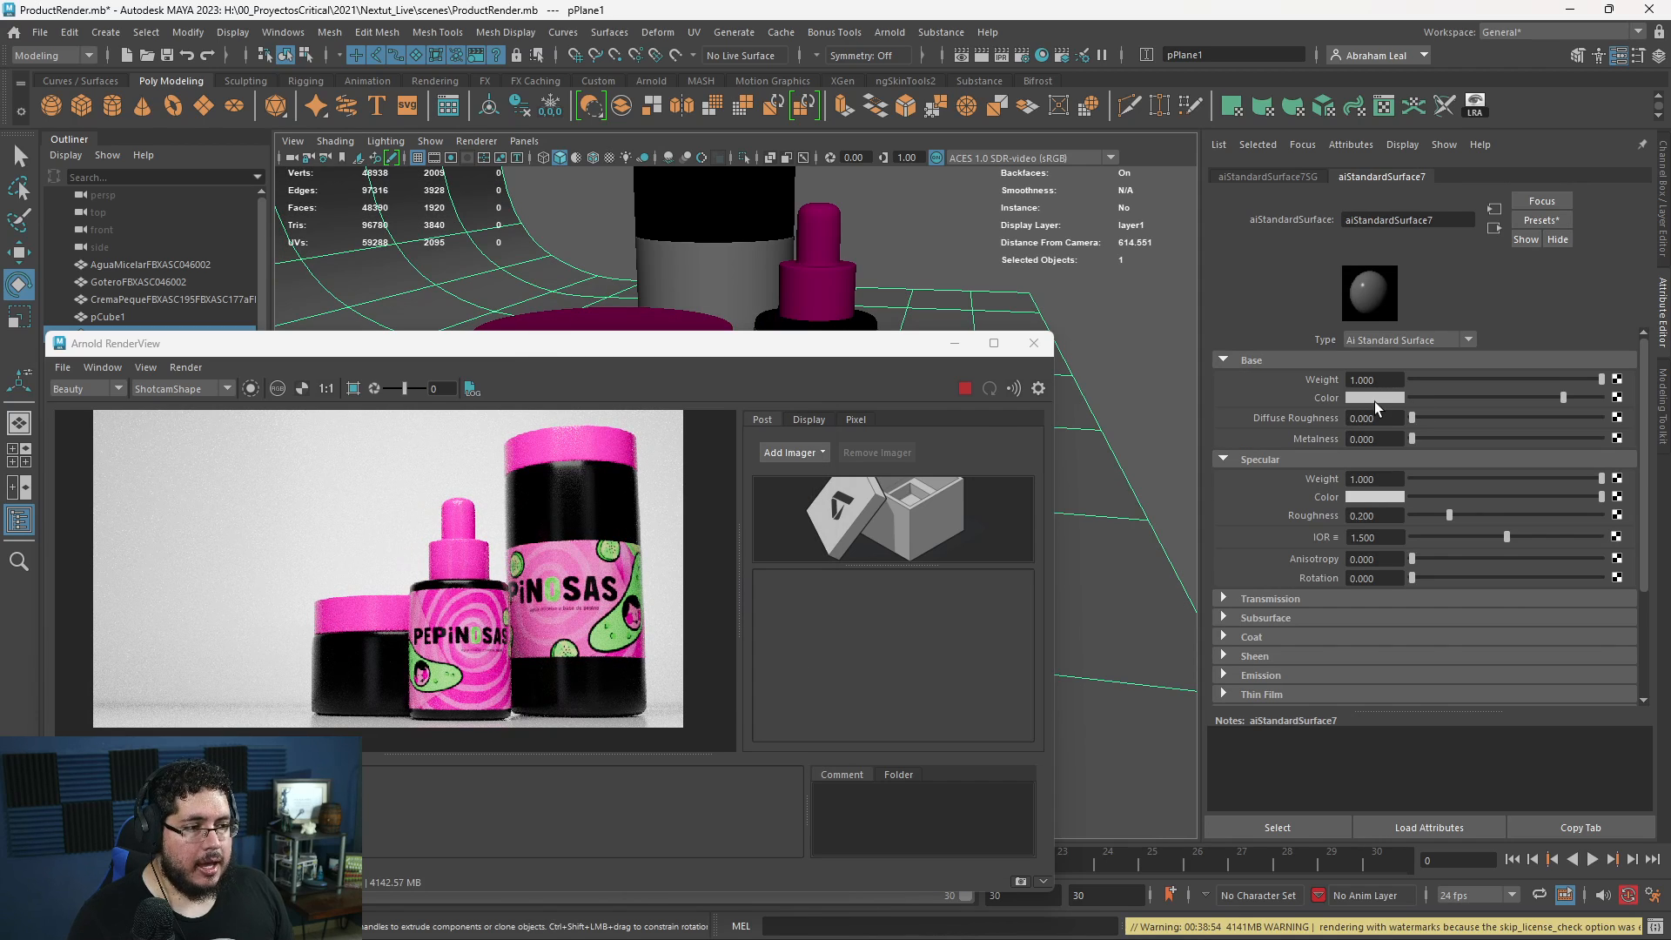
- Set the backdrop material's base color to green sampled from the rendered label and examine the containers against it
{"action": "left_click", "coordinate": [1375, 400]}
{"action": "left_click", "coordinate": [626, 616]}
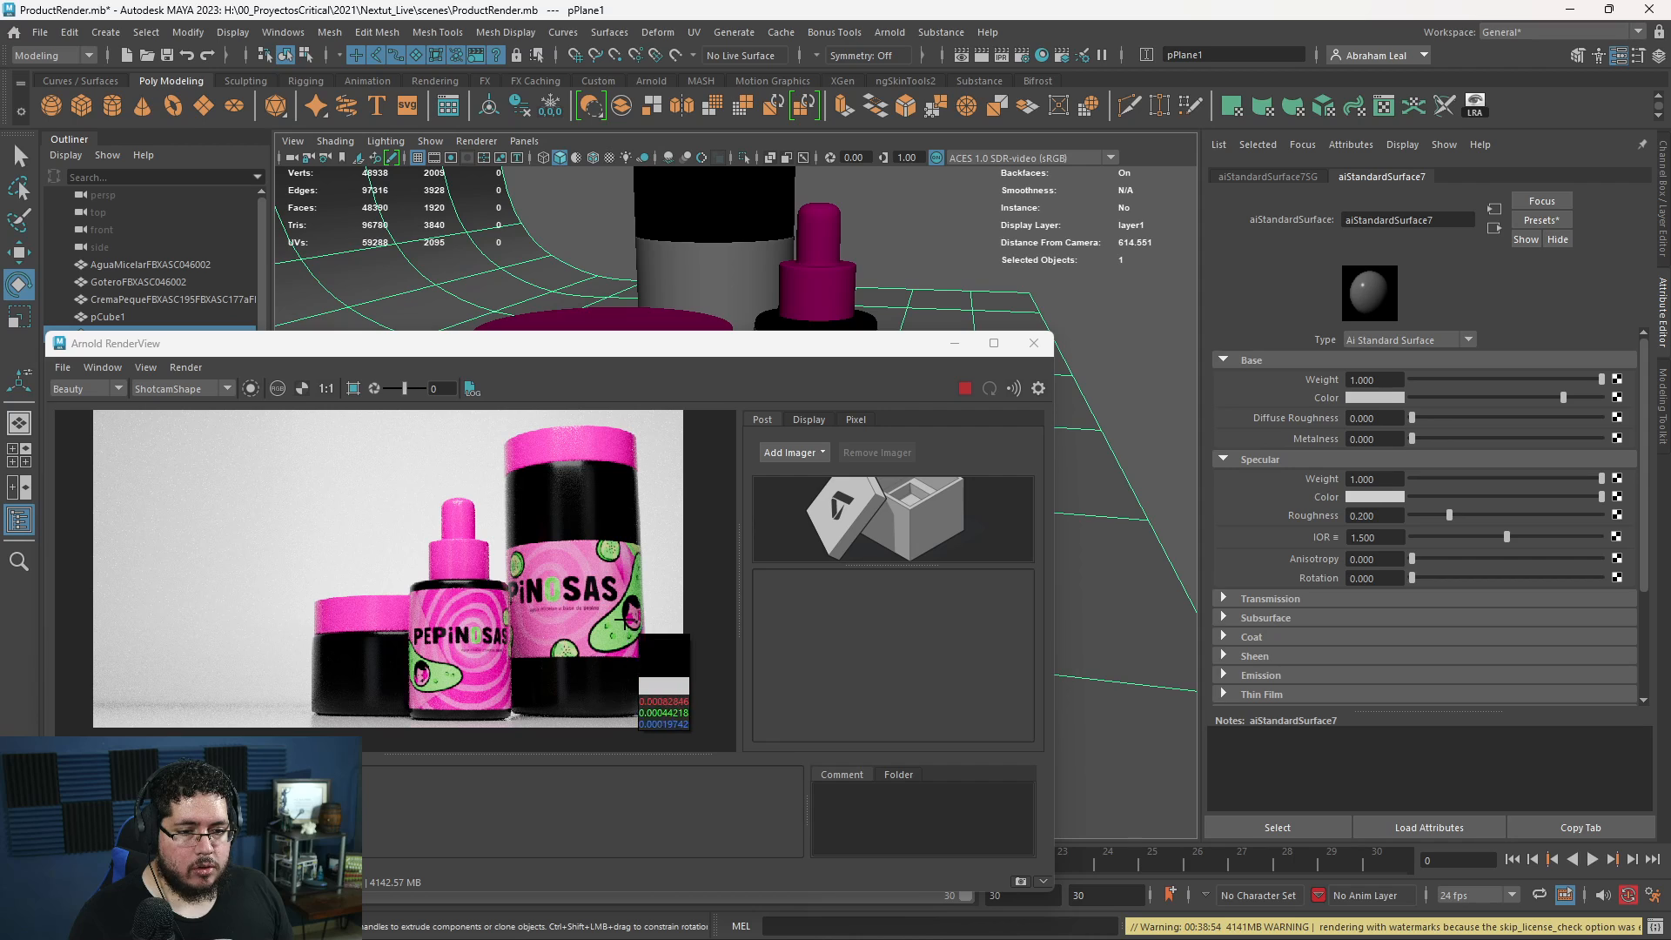
{"action": "left_click", "coordinate": [620, 624]}
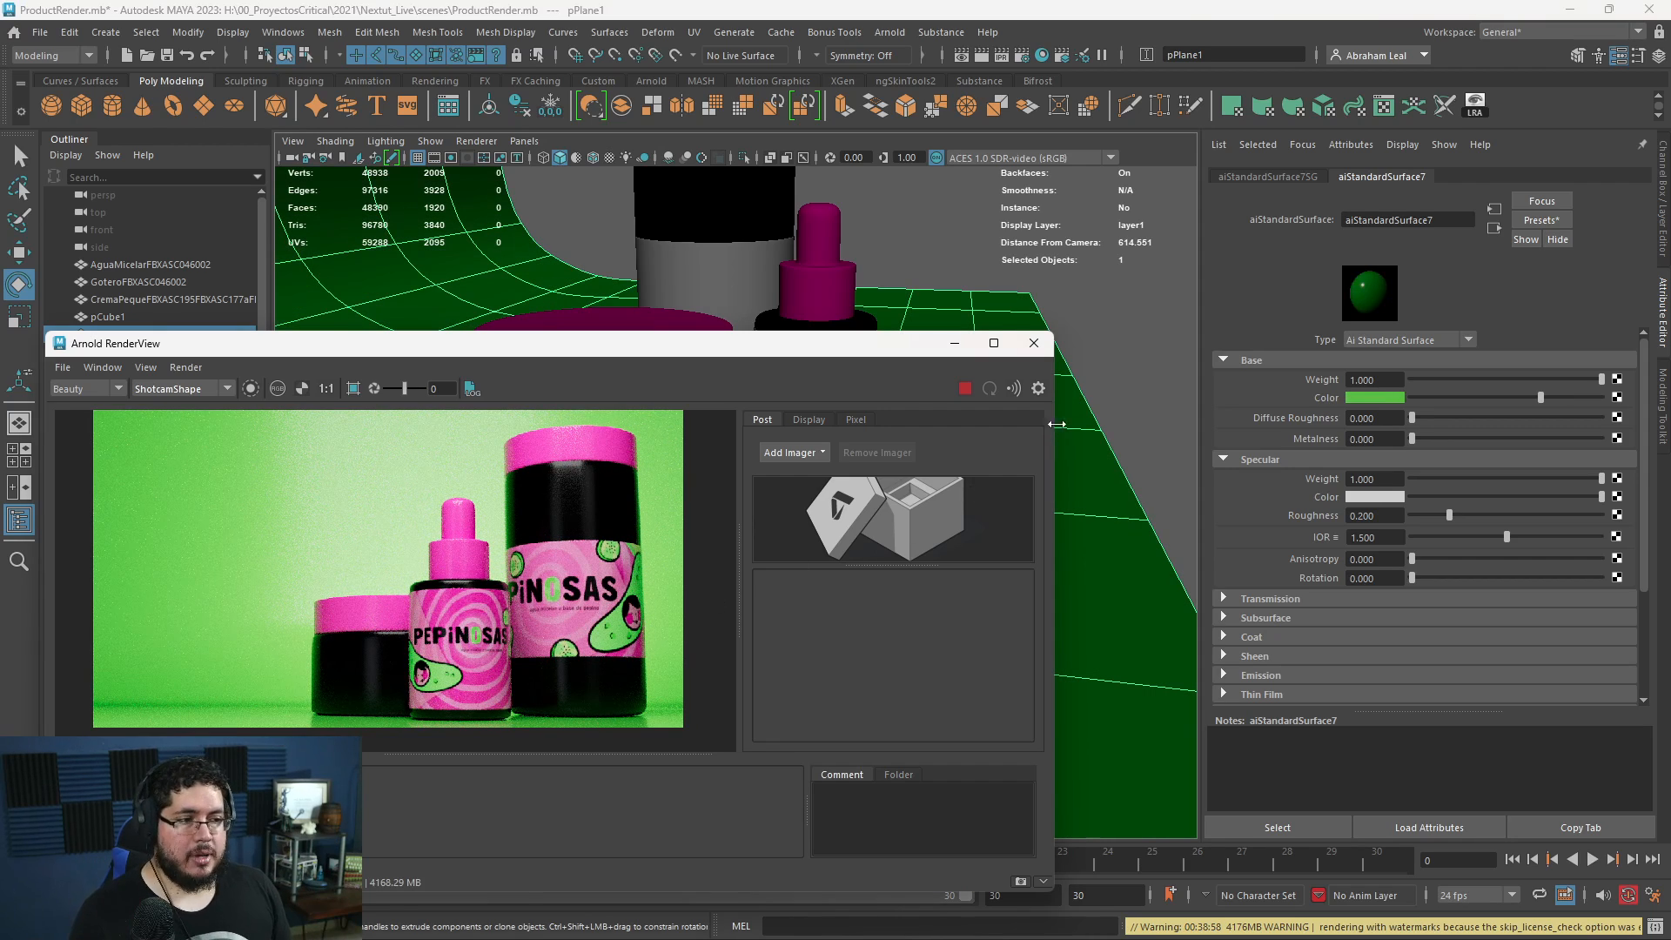
{"action": "scroll", "coordinate": [374, 544], "scroll_direction": "up", "scroll_amount": 3}
{"action": "scroll", "coordinate": [419, 554], "scroll_direction": "down", "scroll_amount": 4}
{"action": "scroll", "coordinate": [434, 565], "scroll_direction": "up", "scroll_amount": 2}
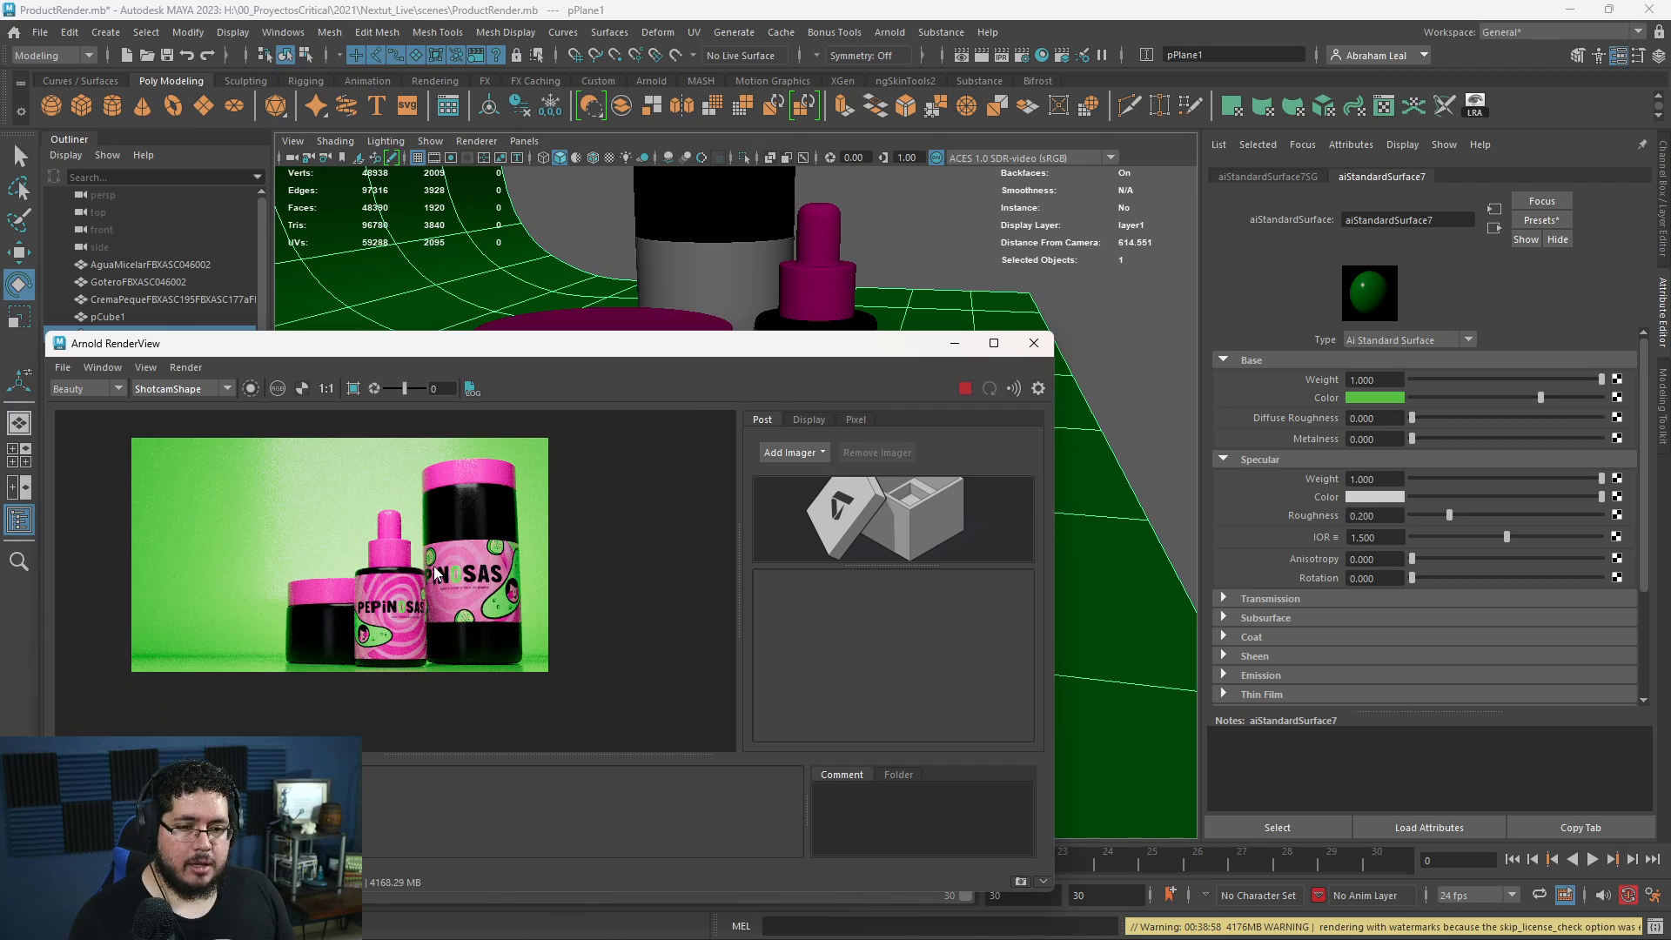
{"action": "scroll", "coordinate": [438, 564], "scroll_direction": "down", "scroll_amount": 1}
{"action": "scroll", "coordinate": [443, 561], "scroll_direction": "up", "scroll_amount": 1}
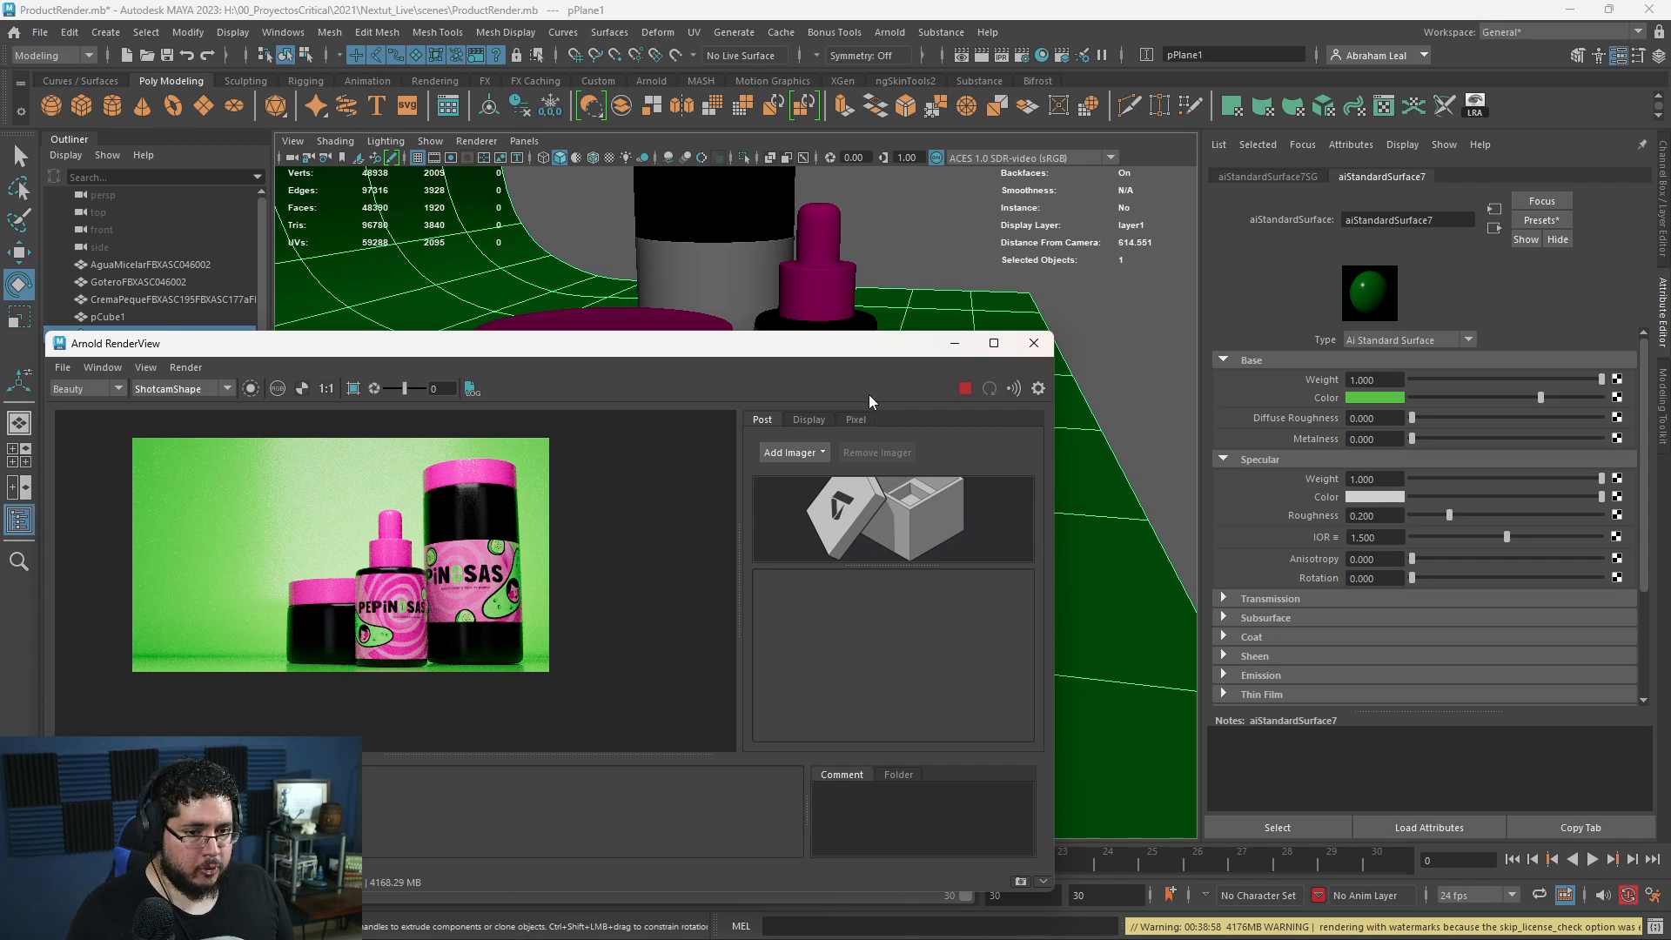
- Switch to Chrome, search Google Images for "color wheel", and view the UX Planet wheel and the Wikipedia RGB color wheel
{"action": "key", "text": "super"}
{"action": "mouse_move", "coordinate": [797, 921]}
{"action": "left_click", "coordinate": [879, 840]}
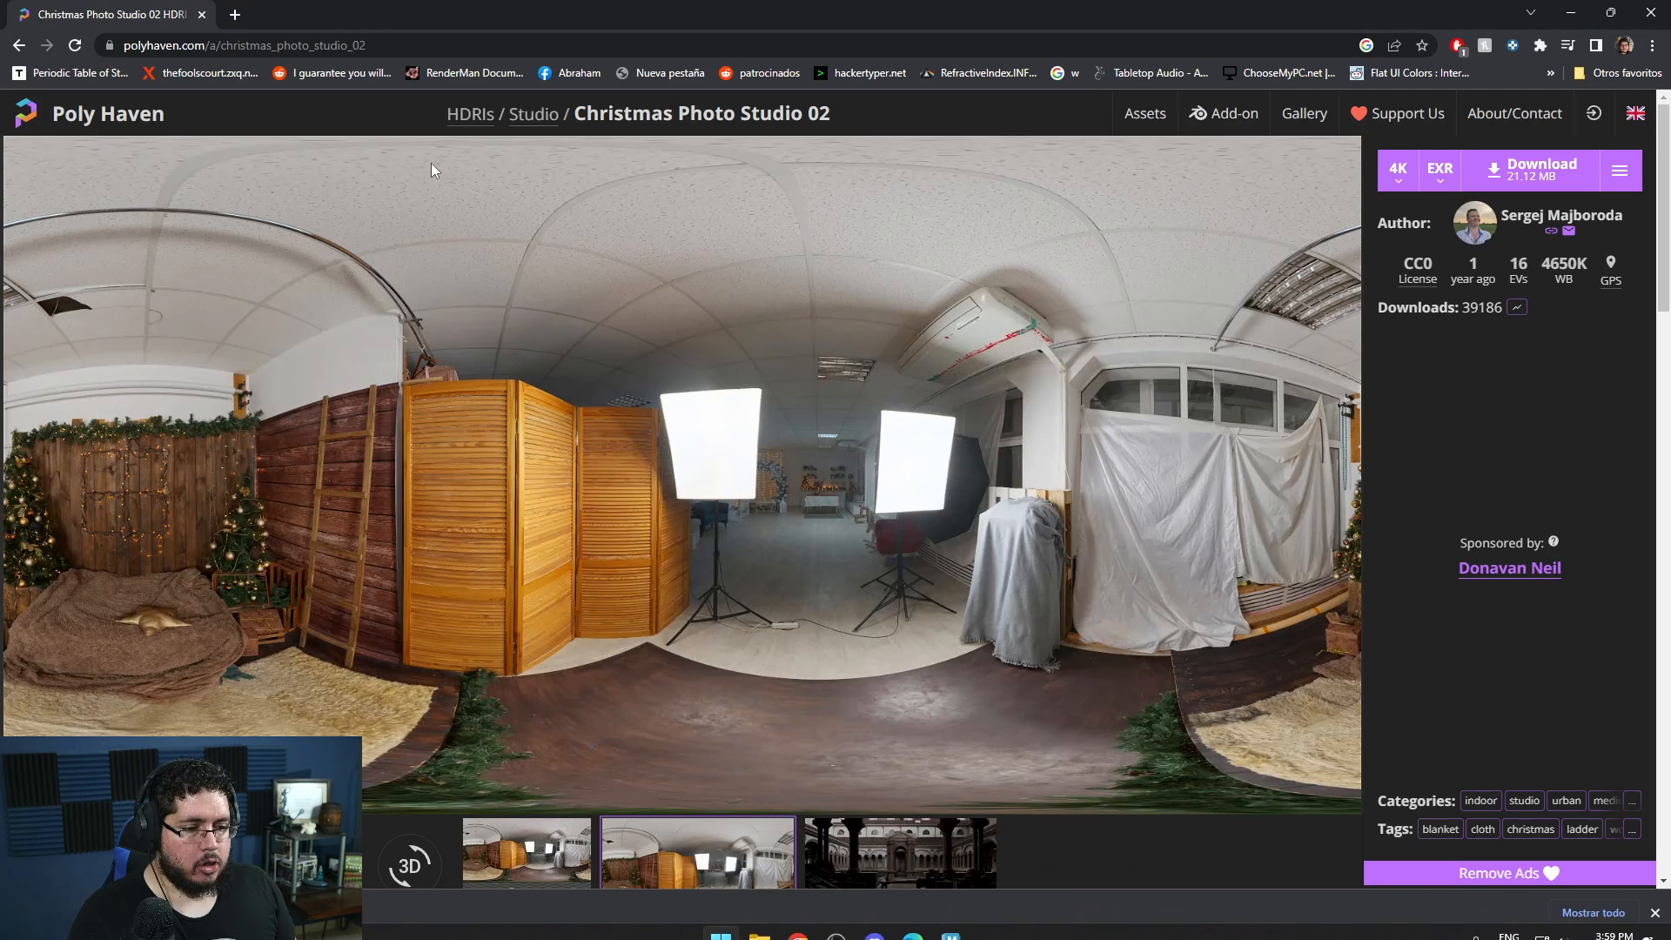
{"action": "left_click", "coordinate": [466, 45]}
{"action": "type", "text": "color wheel"}
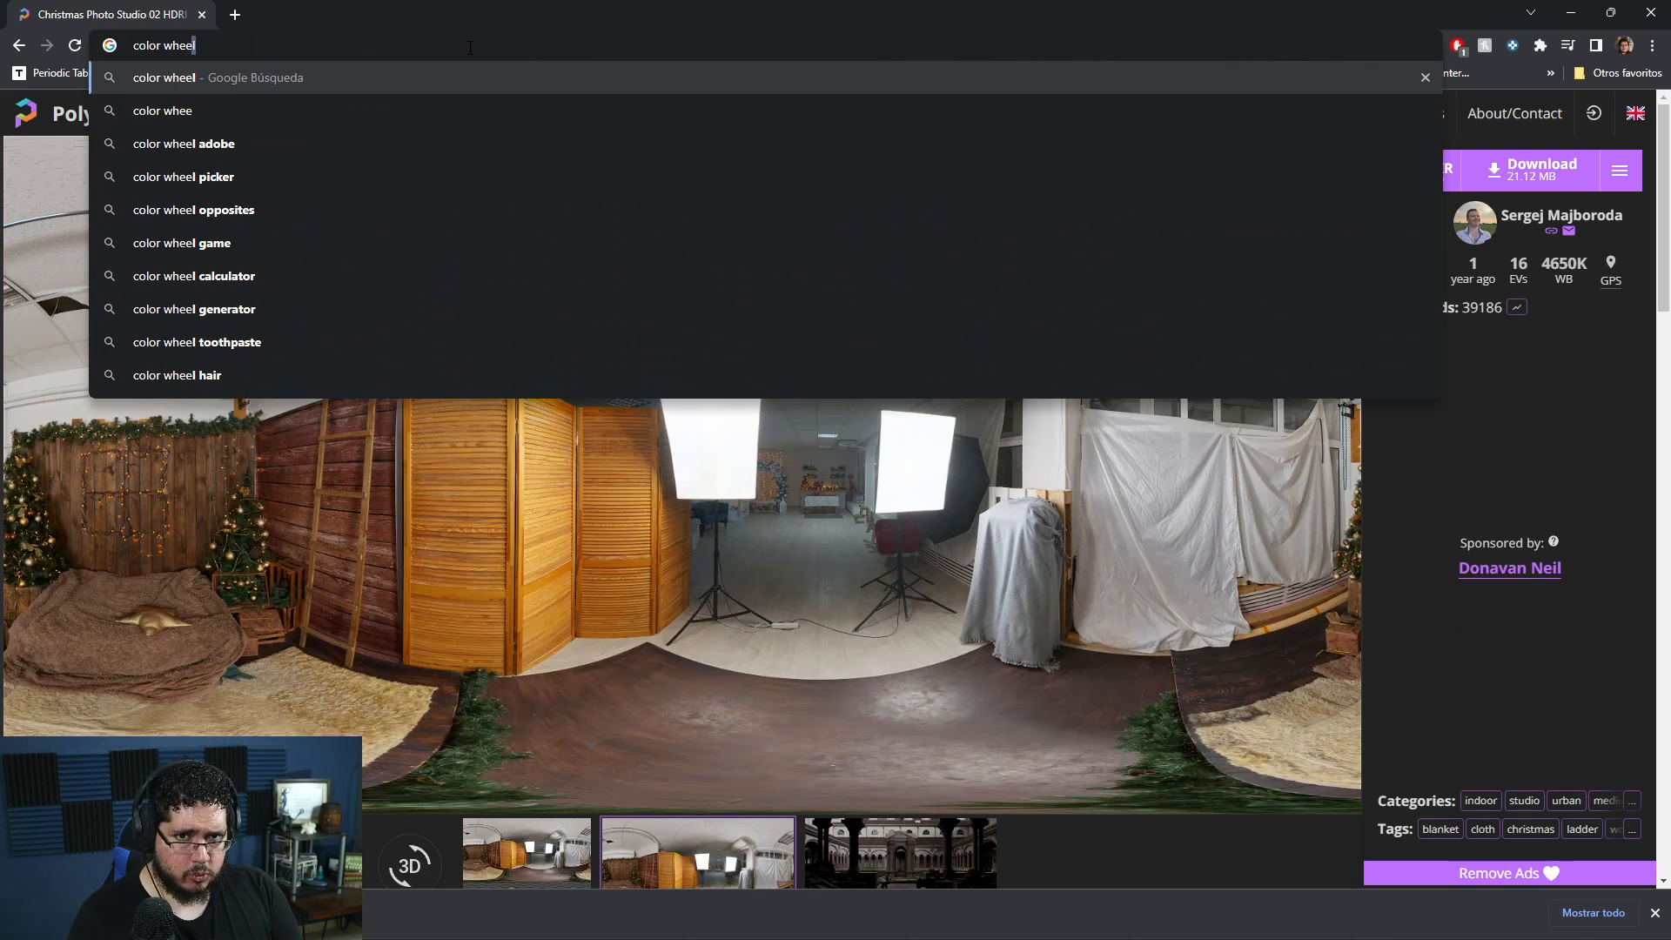
{"action": "key", "text": "Return"}
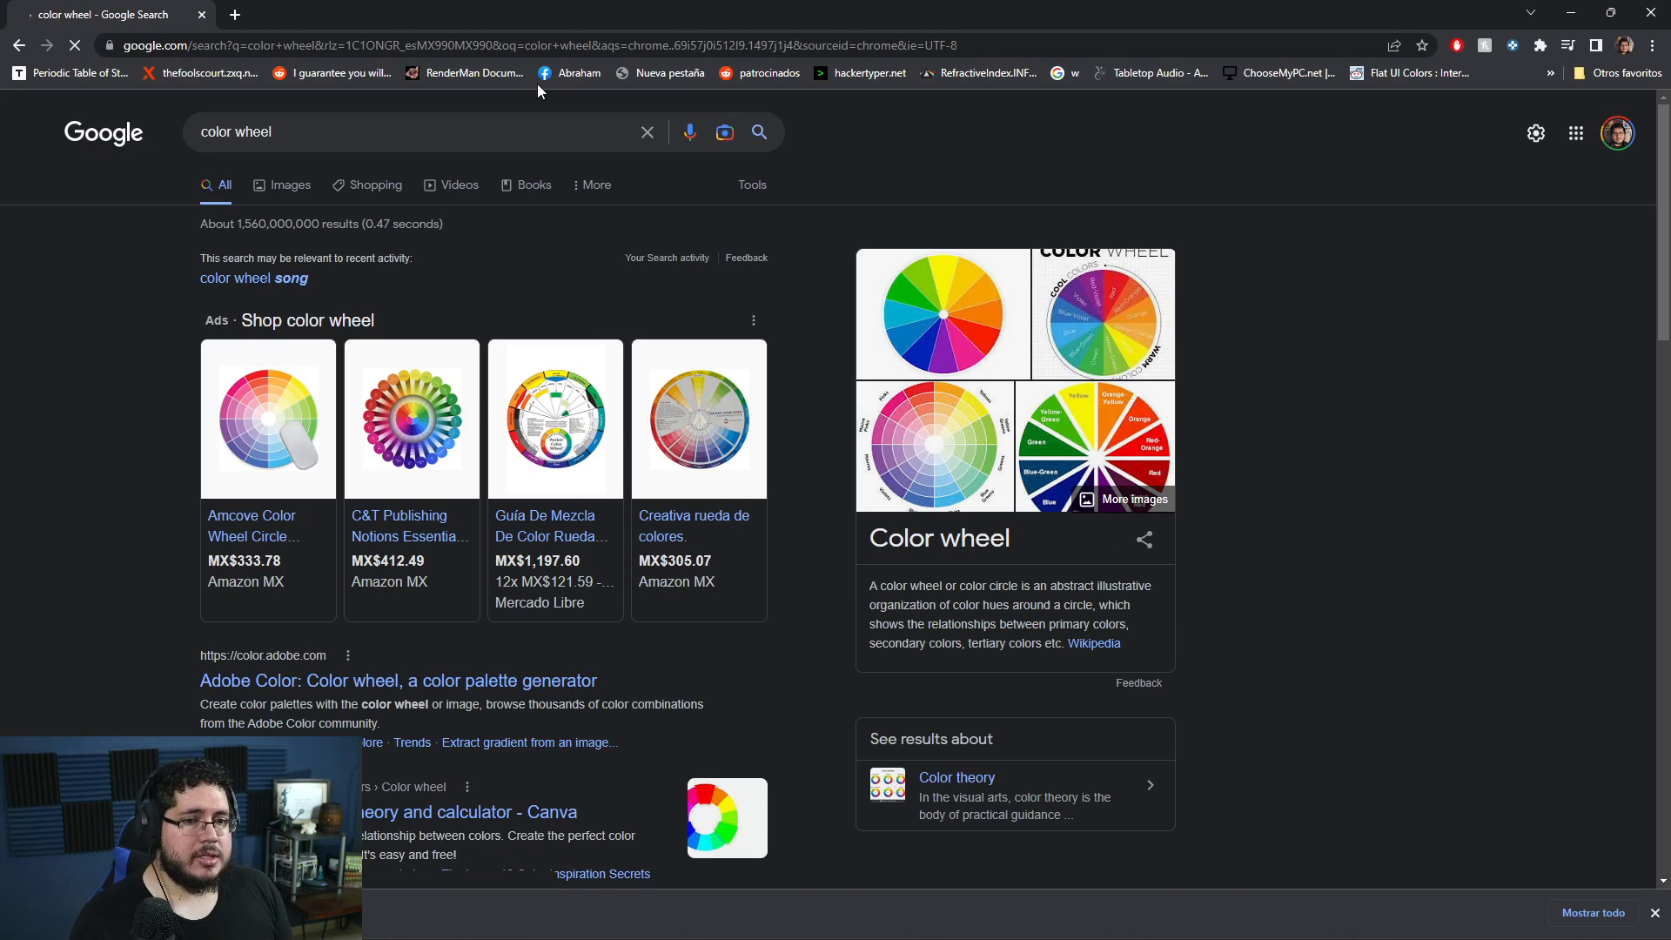
{"action": "left_click", "coordinate": [298, 183]}
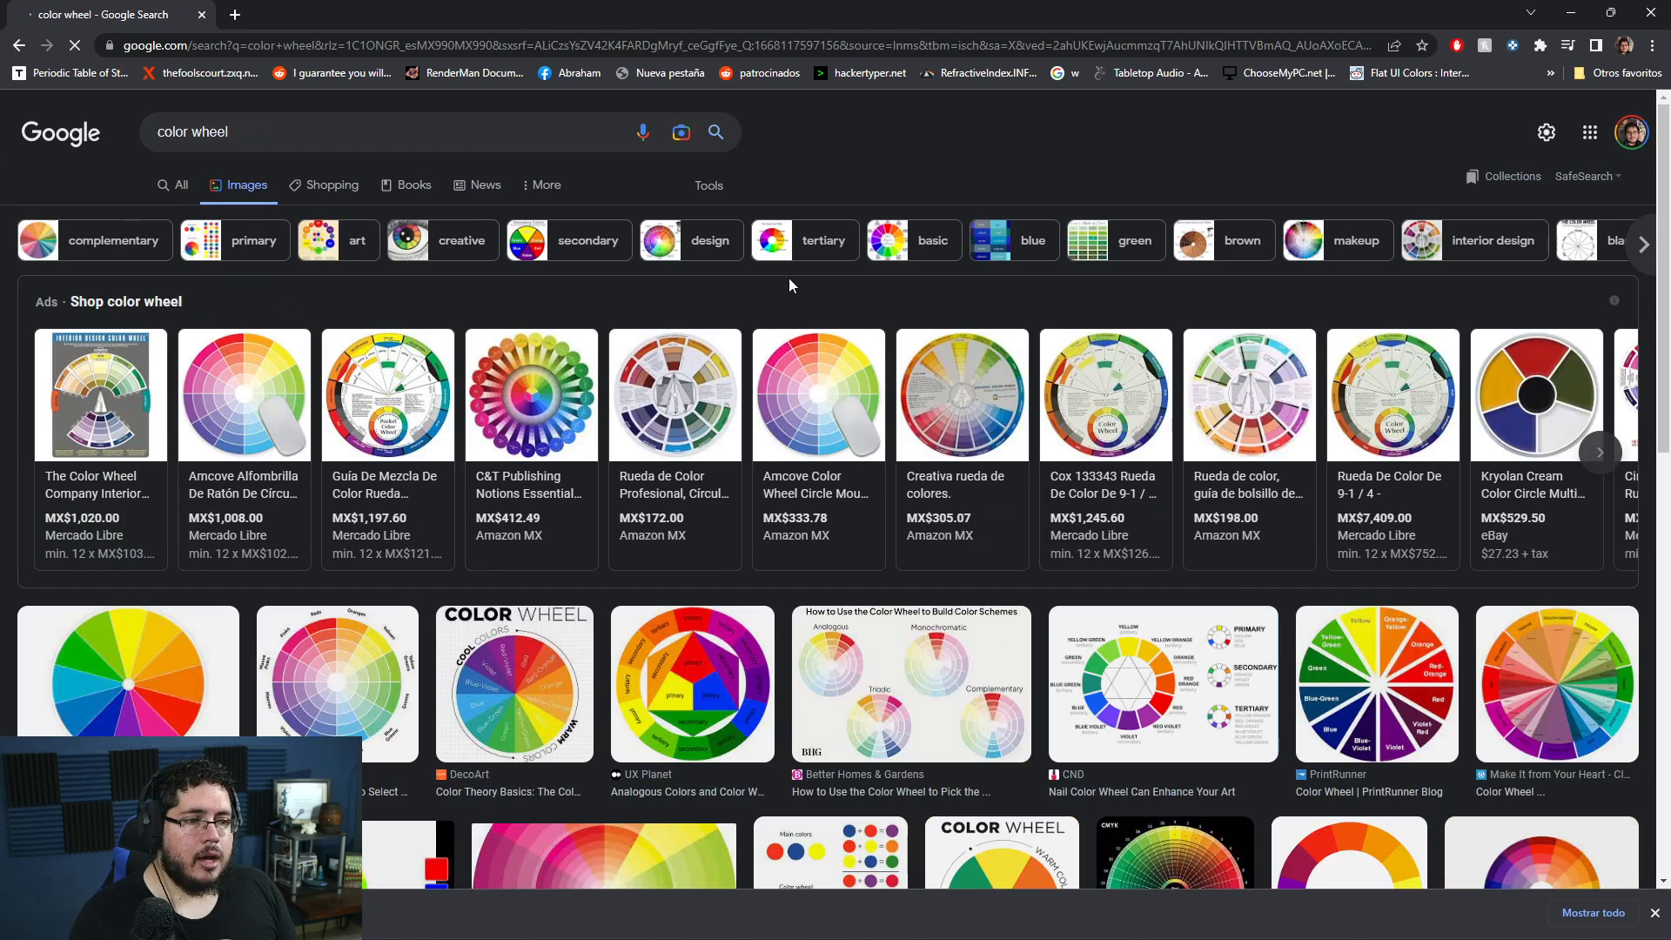
{"action": "scroll", "coordinate": [693, 618], "scroll_direction": "down", "scroll_amount": 1}
{"action": "left_click", "coordinate": [694, 619]}
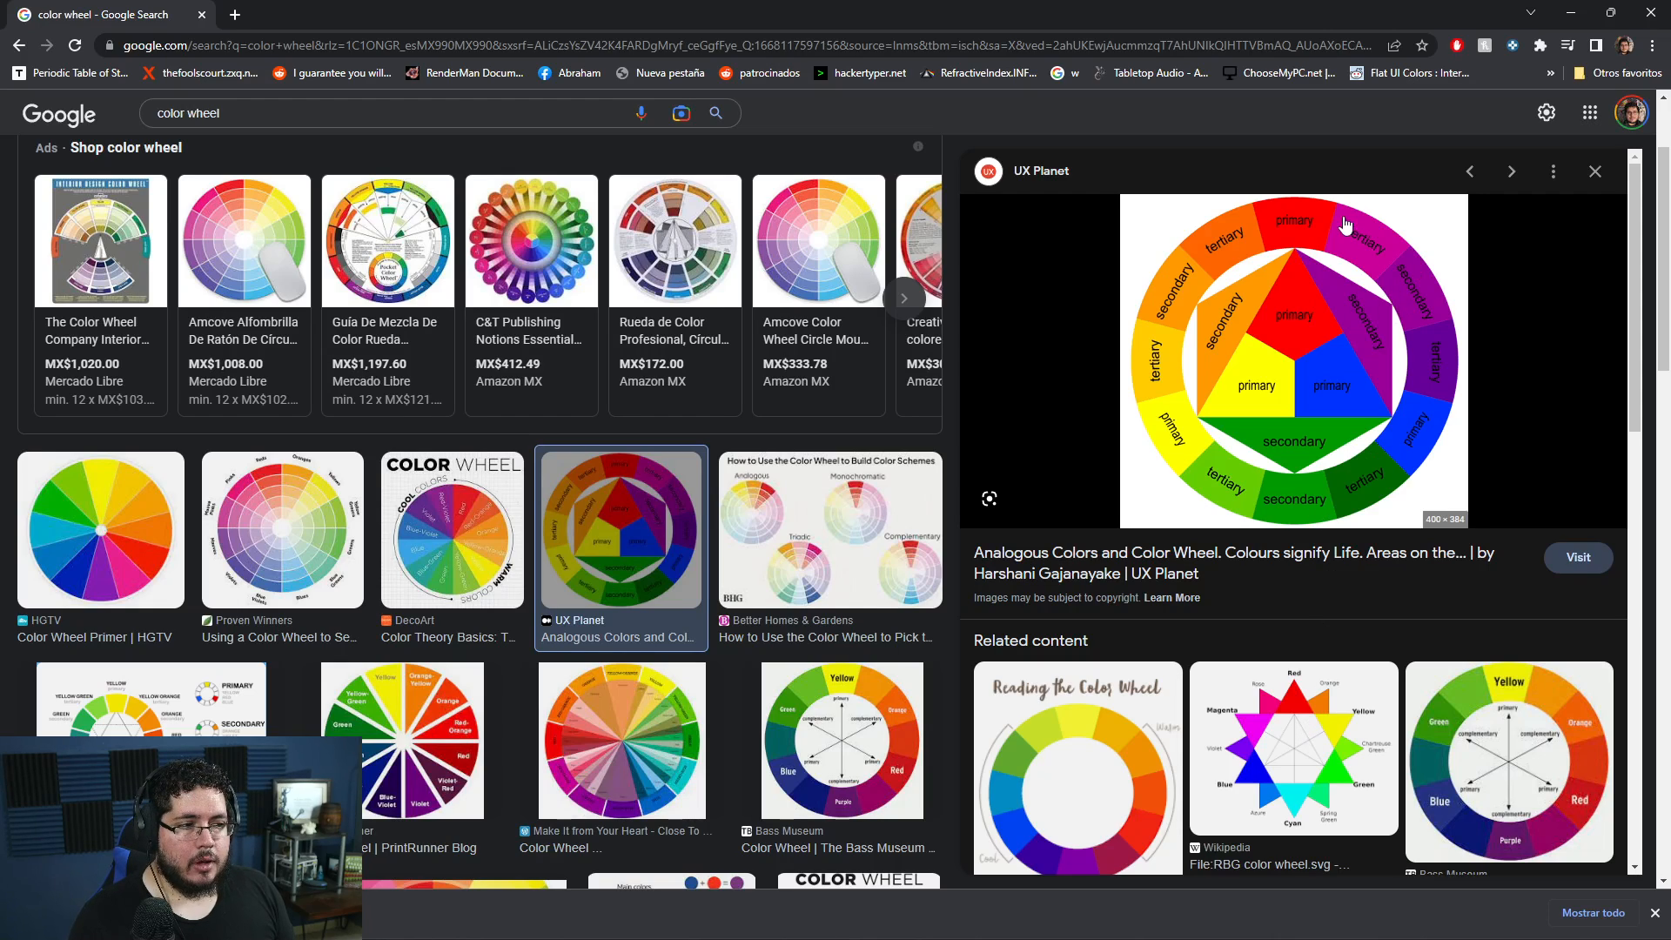
{"action": "left_click", "coordinate": [1287, 720]}
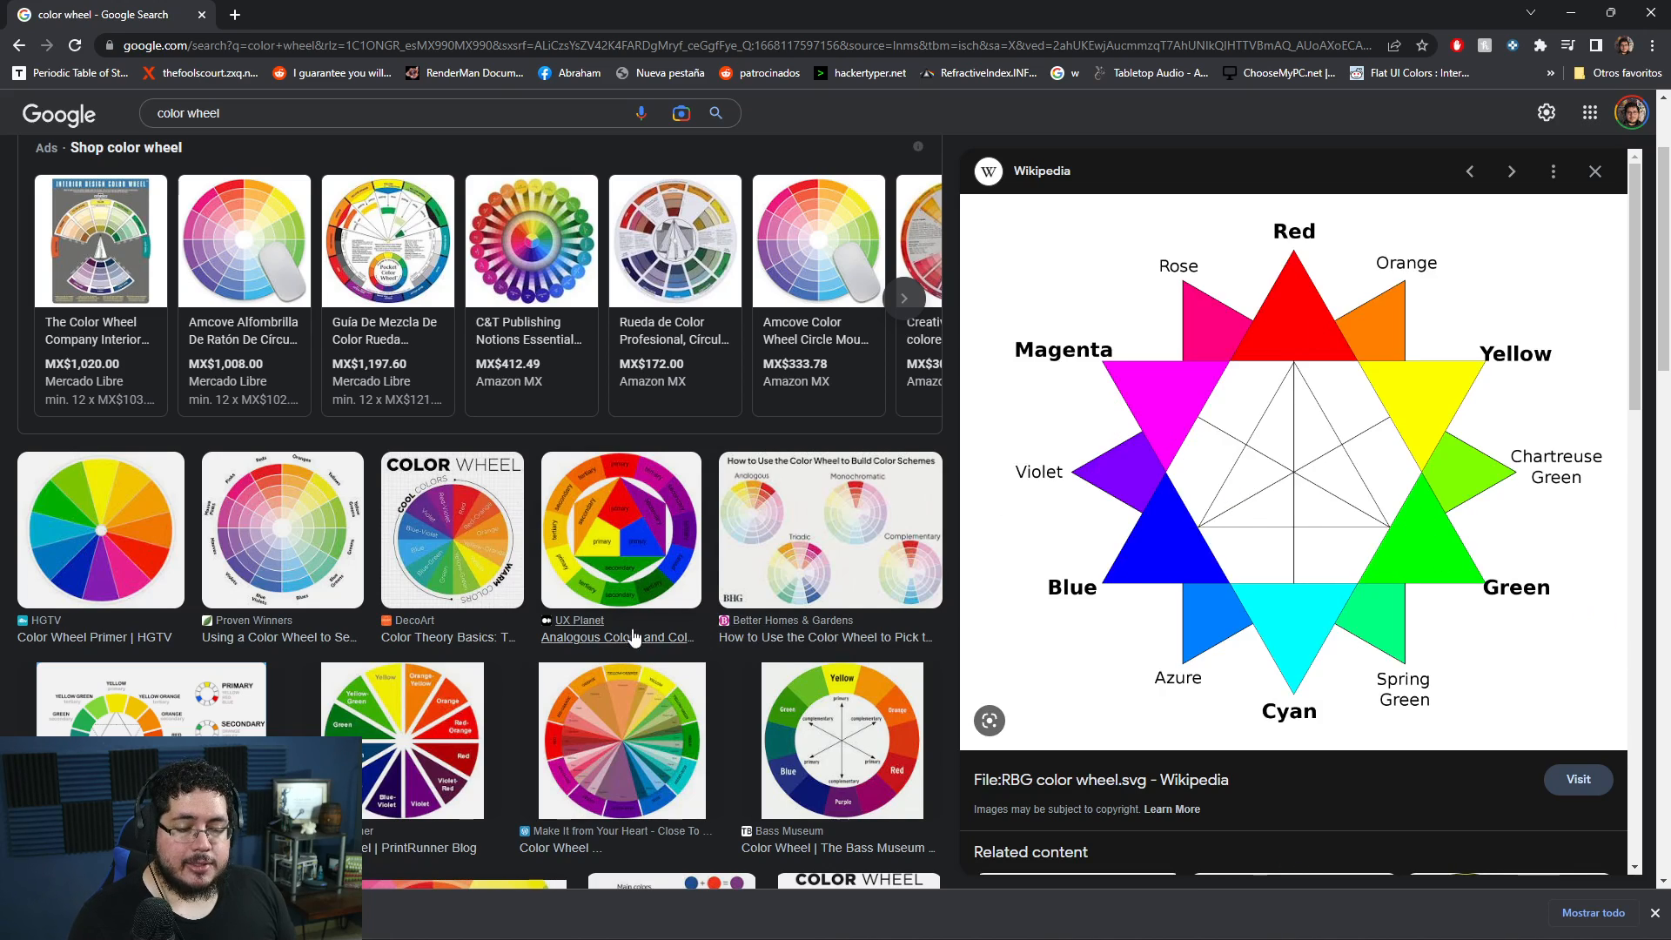
- Back in Maya, lower the backdrop's green base color saturation to about 0.58, set its specular roughness to about 0.796, and check the render
{"action": "key", "text": "alt+Tab"}
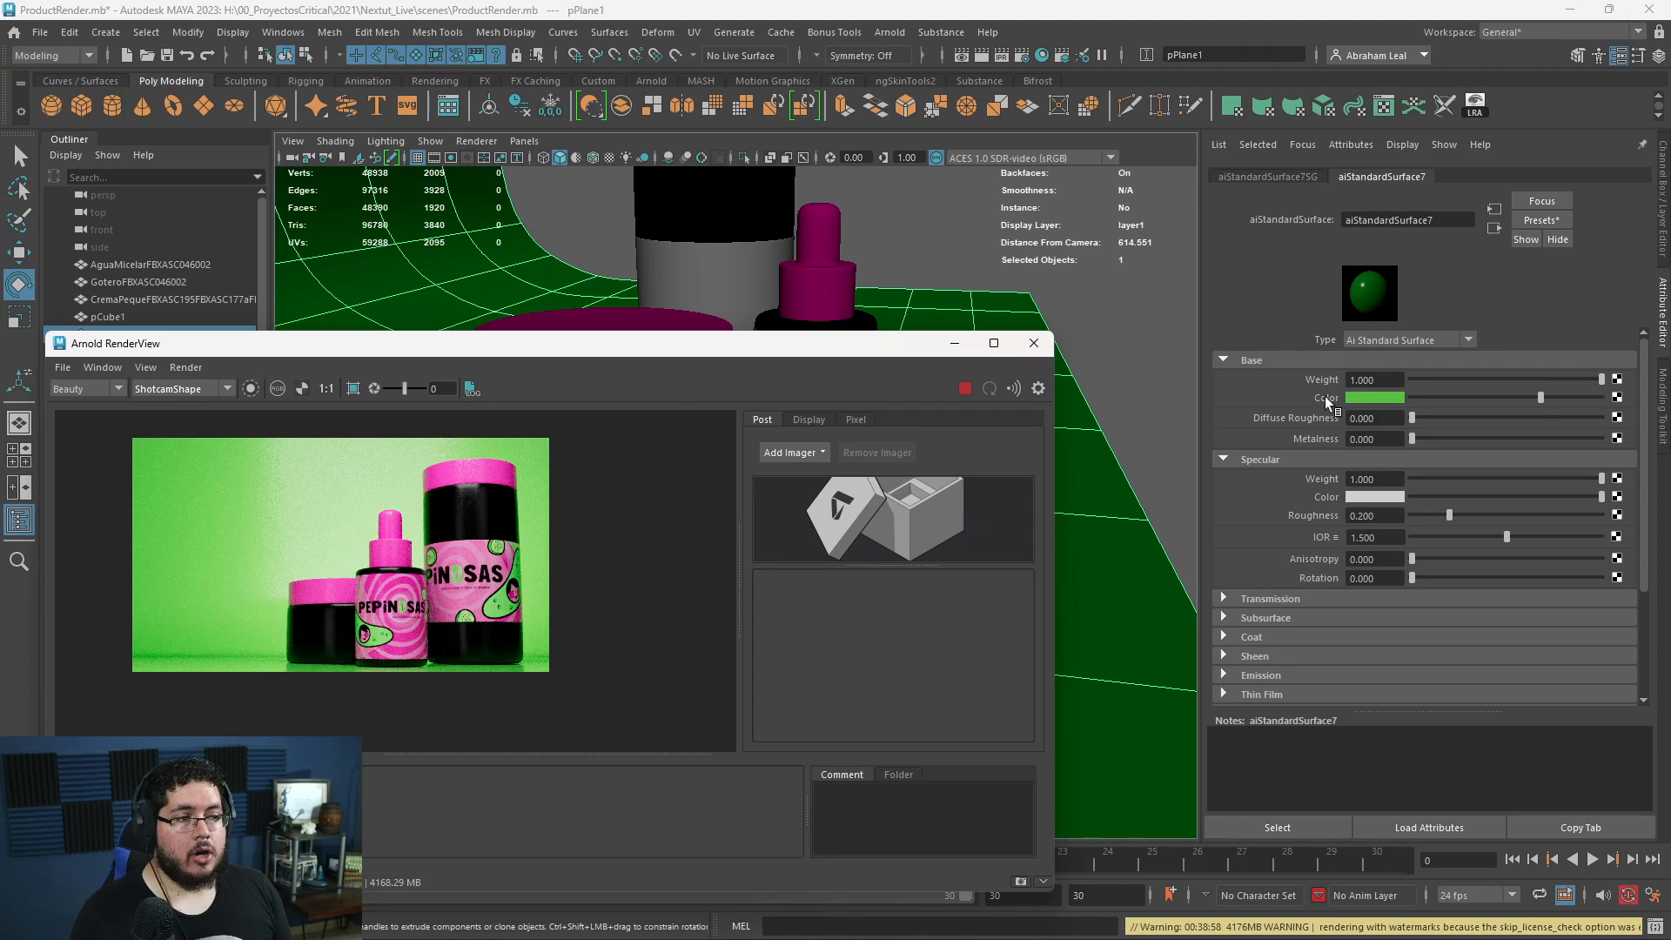
{"action": "left_click", "coordinate": [1369, 397]}
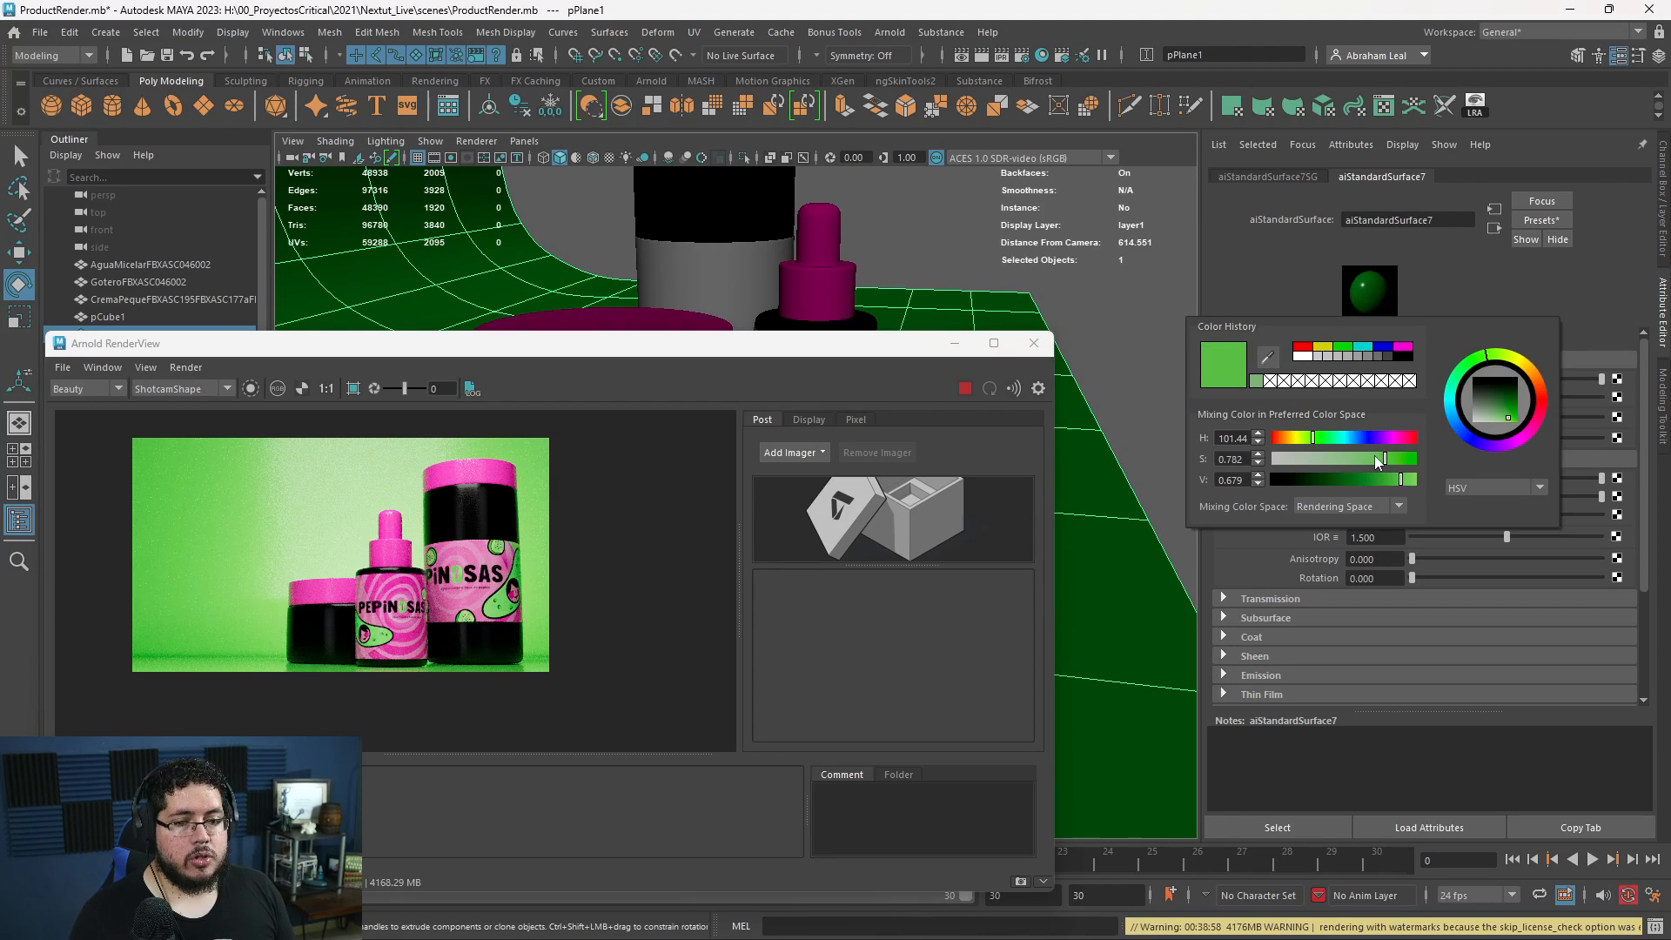
{"action": "left_click_drag", "start_coordinate": [1383, 459], "coordinate": [1348, 460]}
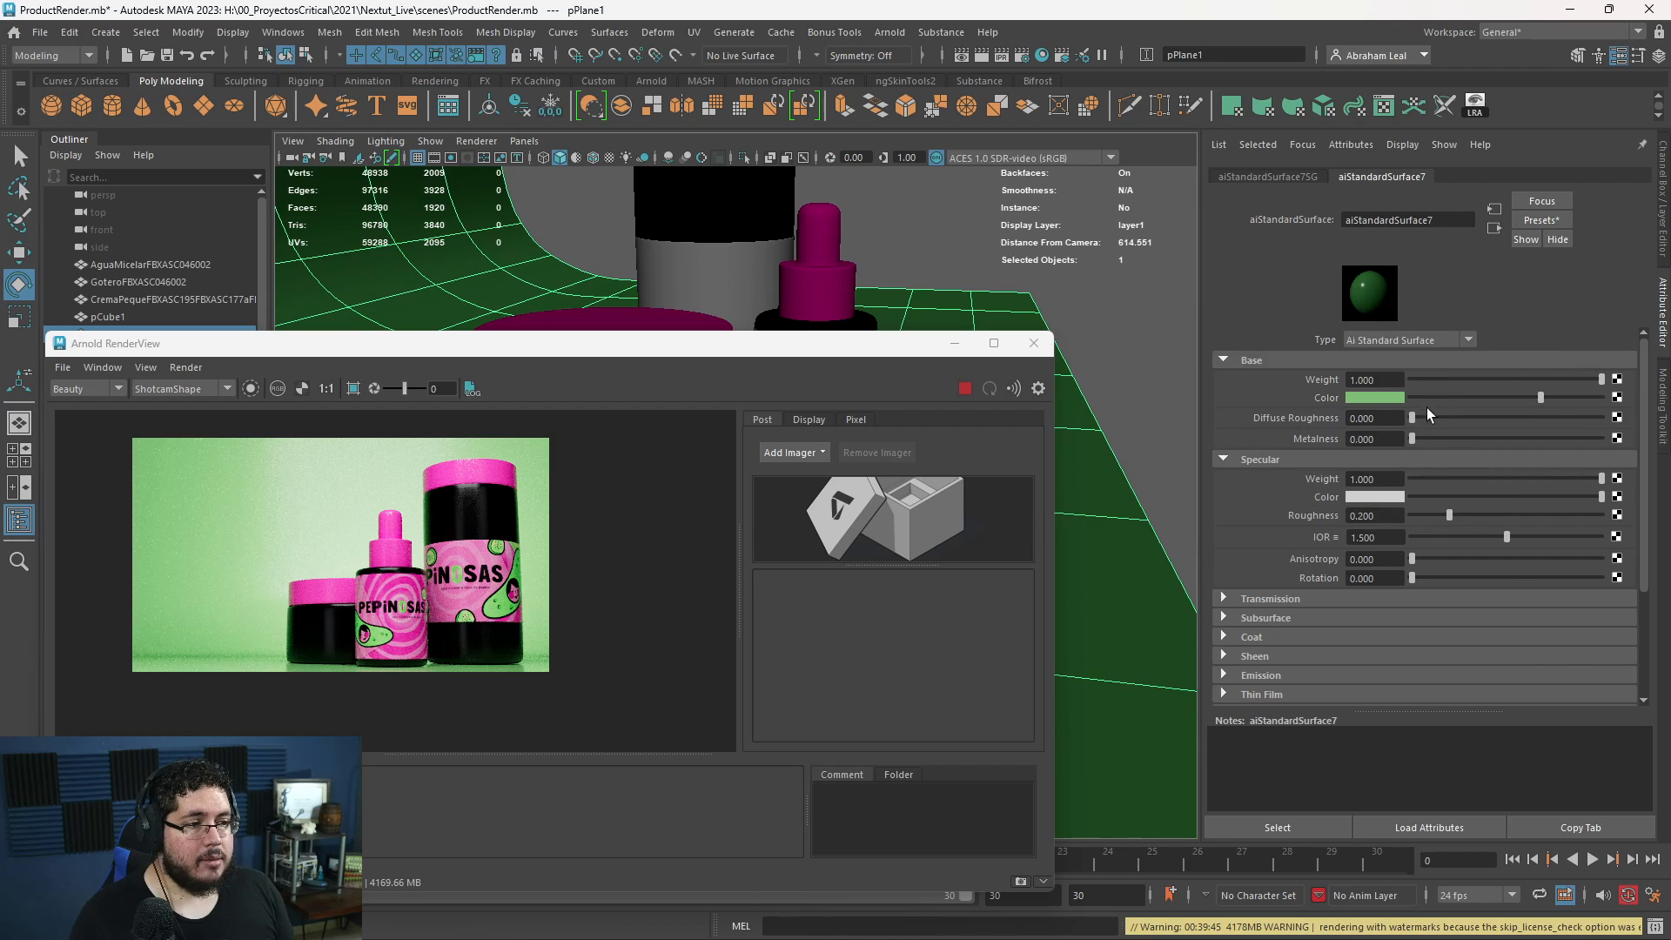
{"action": "left_click_drag", "start_coordinate": [1445, 515], "coordinate": [1559, 509]}
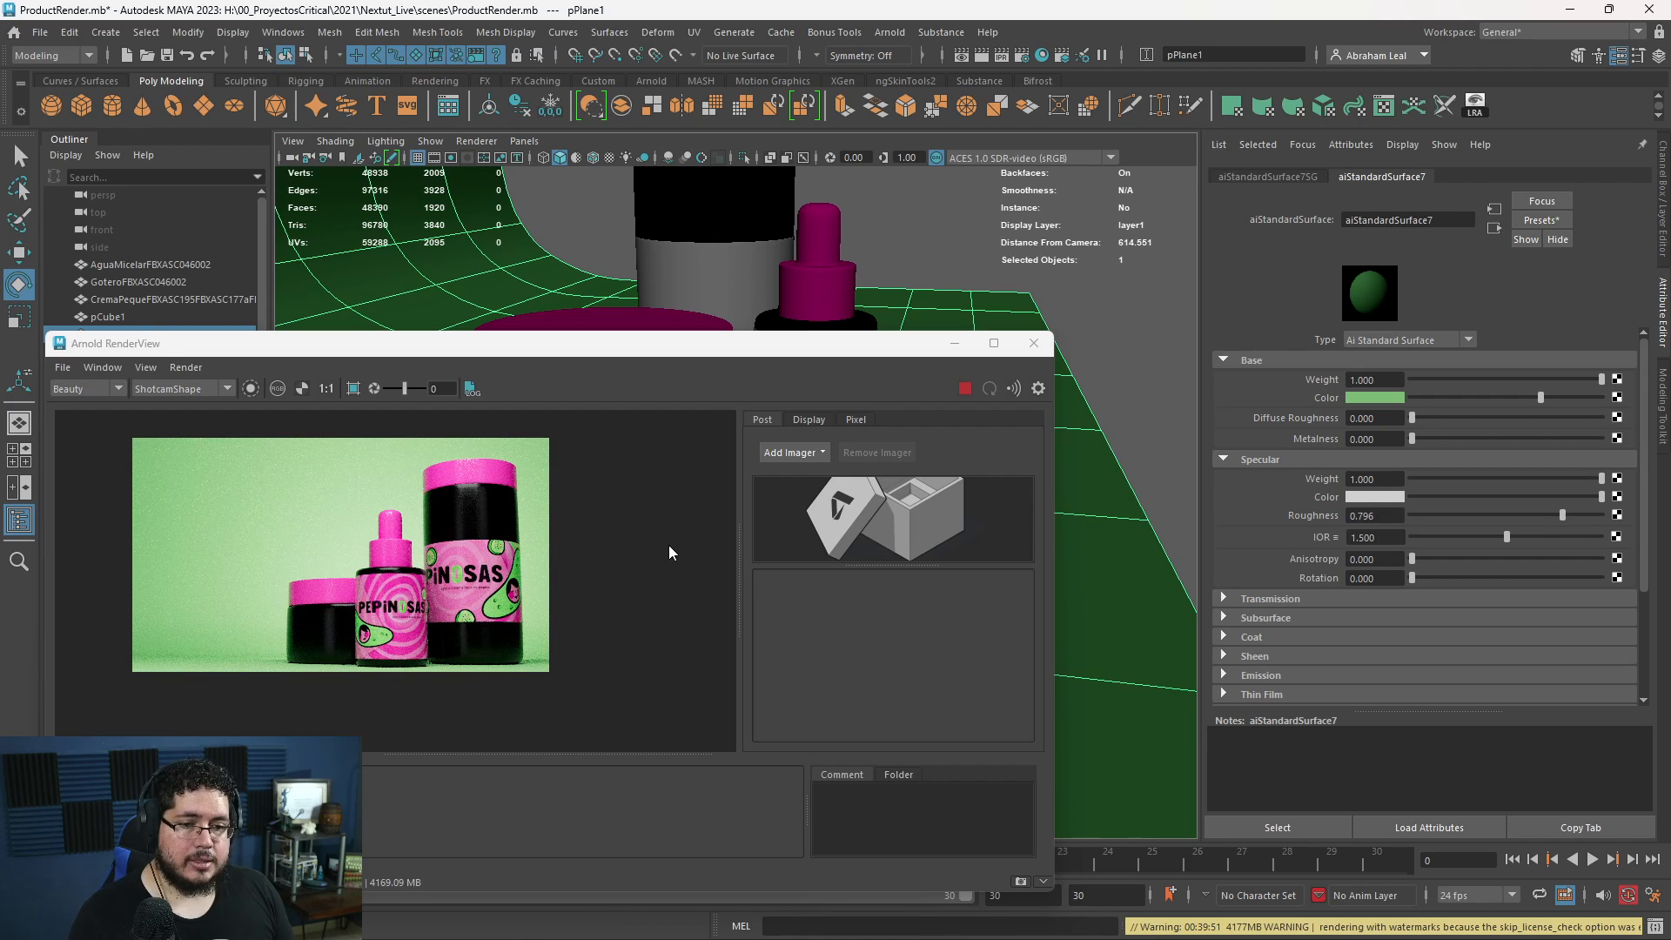
{"action": "scroll", "coordinate": [447, 600], "scroll_direction": "up", "scroll_amount": 2}
{"action": "middle_click_drag", "start_coordinate": [335, 607], "coordinate": [479, 489]}
{"action": "scroll", "coordinate": [445, 597], "scroll_direction": "down", "scroll_amount": 2}
{"action": "scroll", "coordinate": [510, 601], "scroll_direction": "up", "scroll_amount": 2}
{"action": "scroll", "coordinate": [456, 630], "scroll_direction": "up", "scroll_amount": 2}
{"action": "scroll", "coordinate": [481, 487], "scroll_direction": "down", "scroll_amount": 3}
- Set the specular roughness of the dropper bottle's ShinyPlastic material to about 0.324 and check the pink caps in the render
{"action": "left_click", "coordinate": [820, 263]}
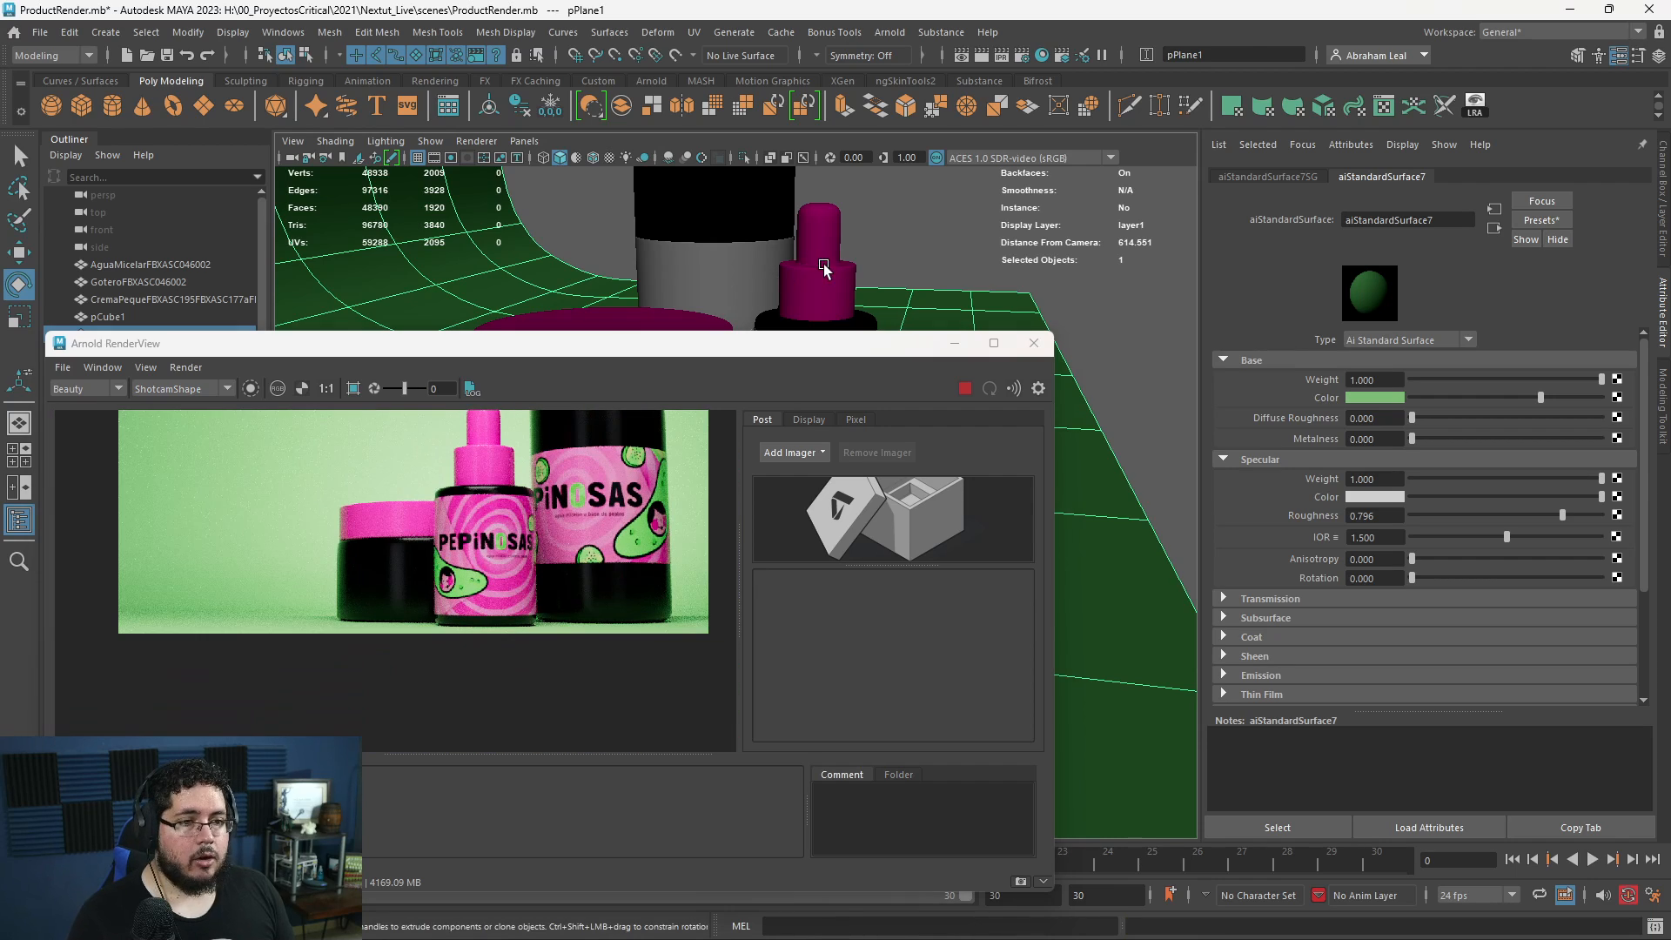
{"action": "left_click", "coordinate": [1523, 177]}
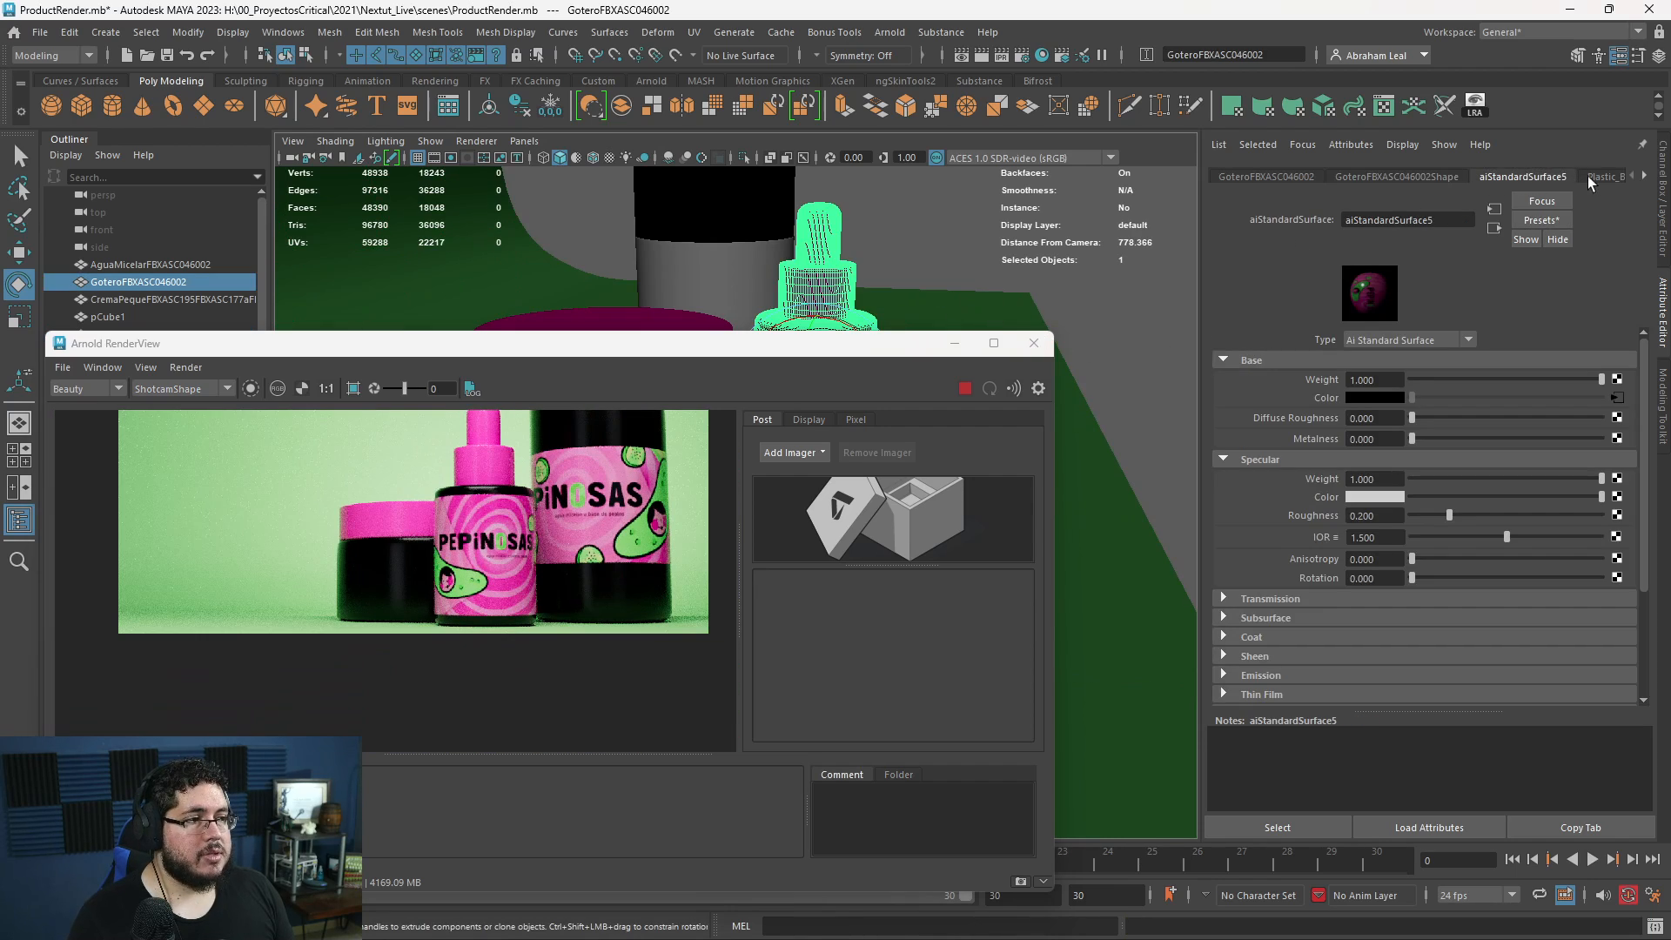
{"action": "left_click", "coordinate": [1643, 177]}
{"action": "left_click", "coordinate": [1479, 177]}
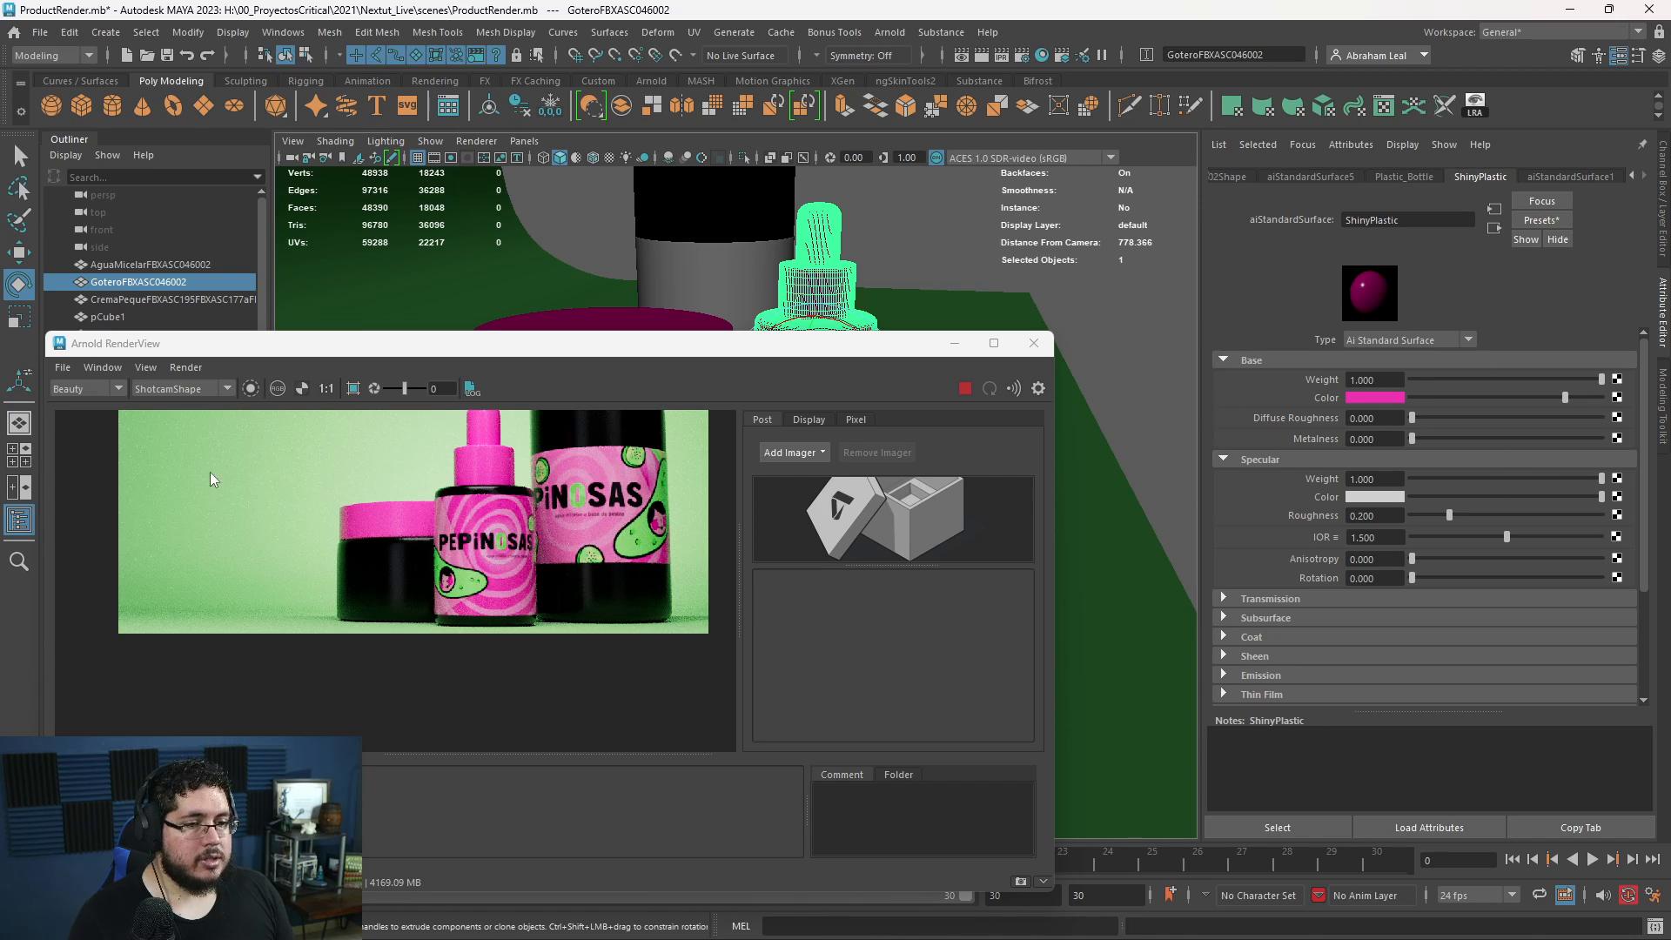
{"action": "left_click_drag", "start_coordinate": [1449, 515], "coordinate": [1470, 513]}
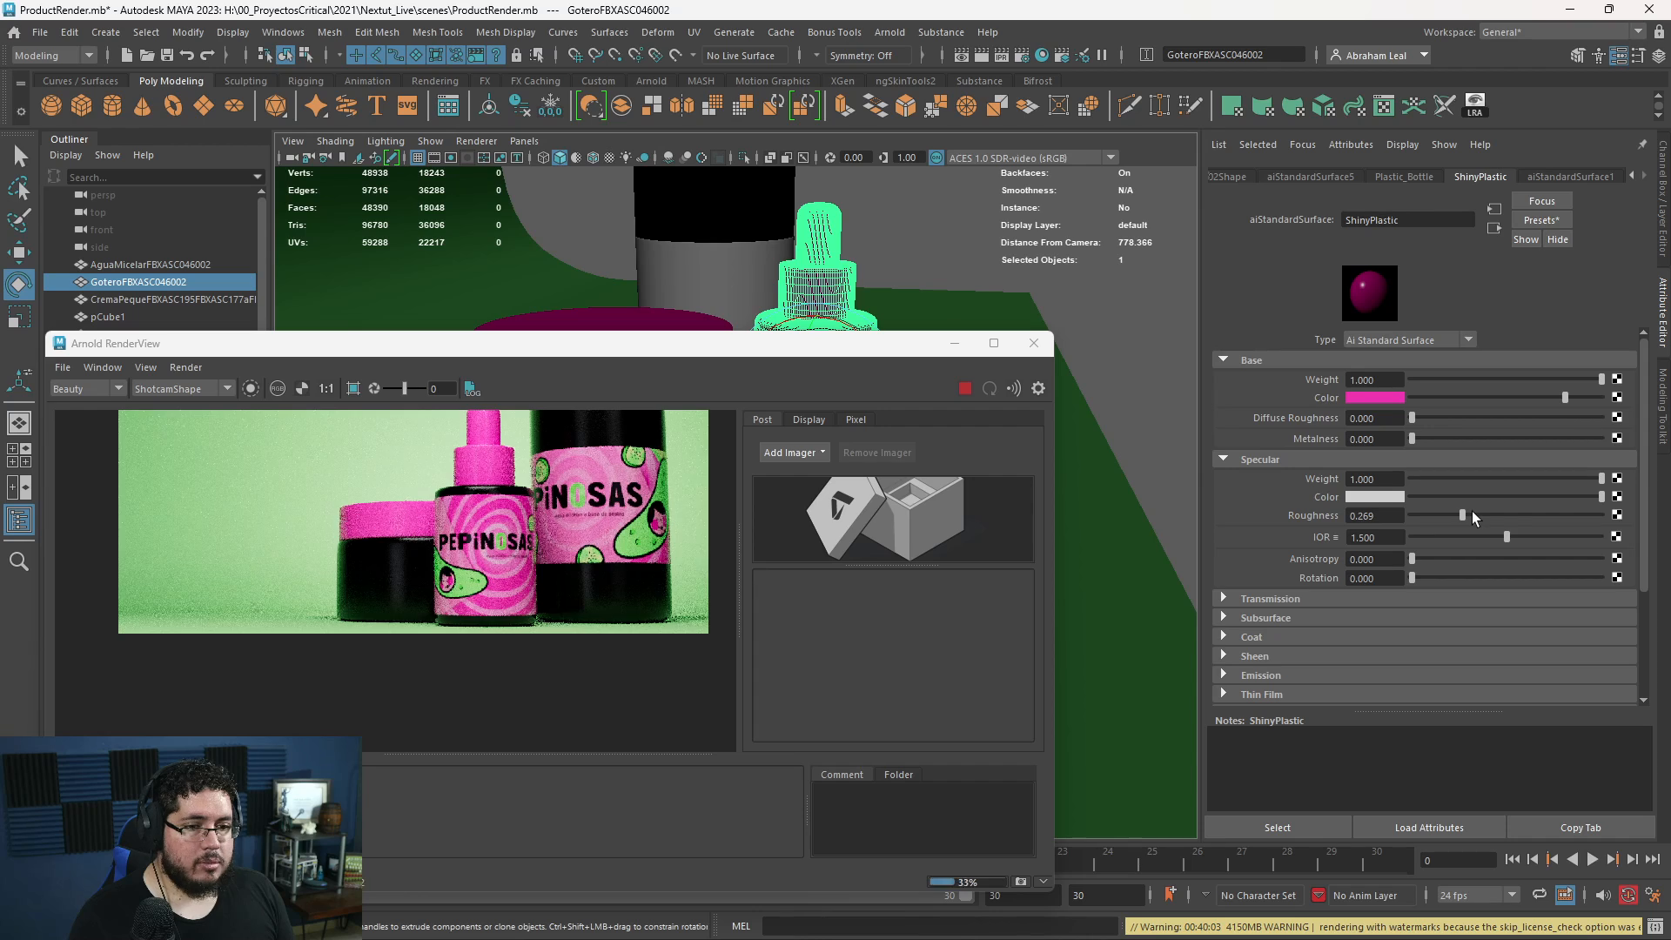
{"action": "scroll", "coordinate": [589, 513], "scroll_direction": "up", "scroll_amount": 5}
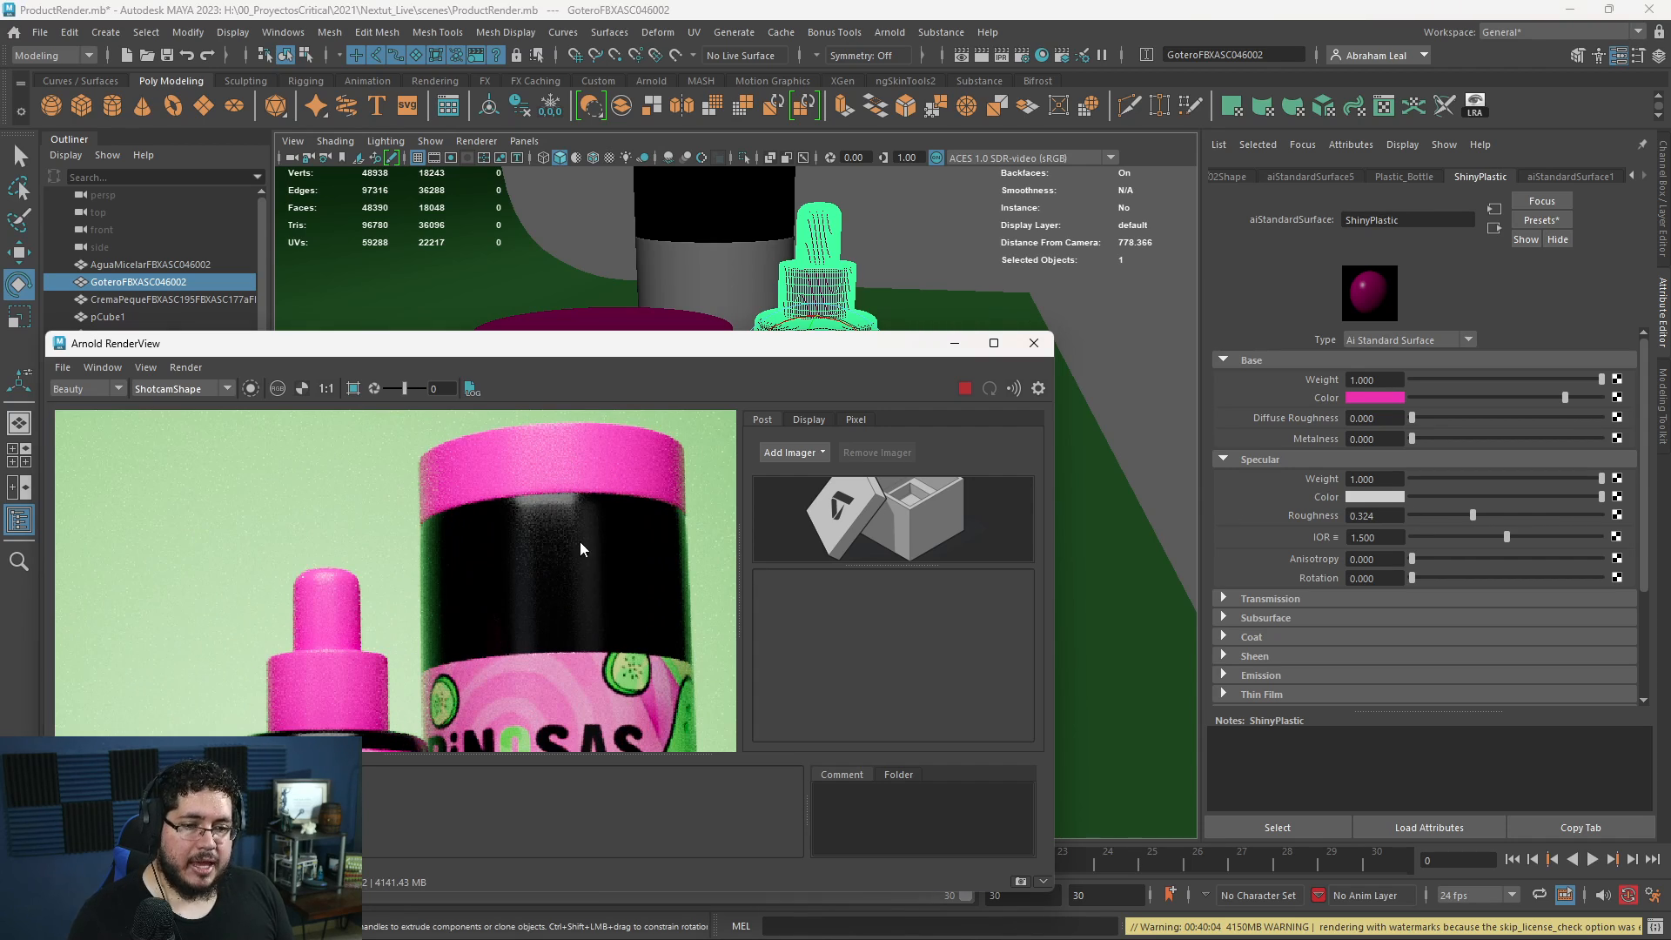
{"action": "scroll", "coordinate": [574, 539], "scroll_direction": "down", "scroll_amount": 5}
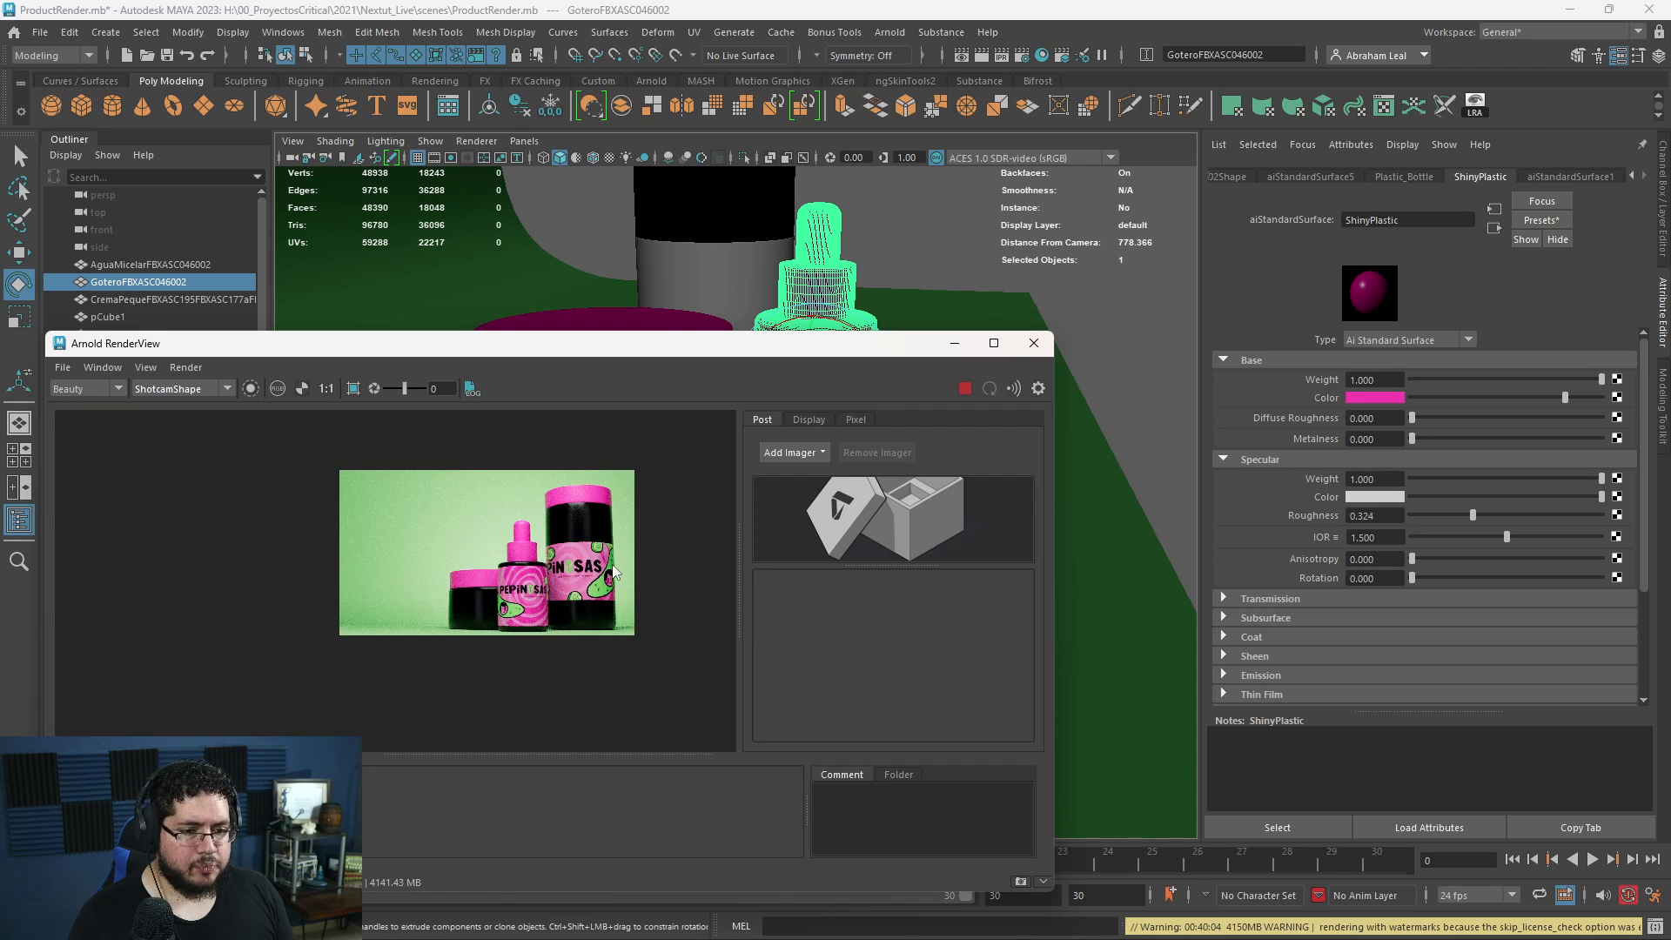
- Change the tall bottle's Plastic_Bottle base color to a very dark green based on the backdrop color, with a value of 0.023
{"action": "left_click", "coordinate": [731, 233]}
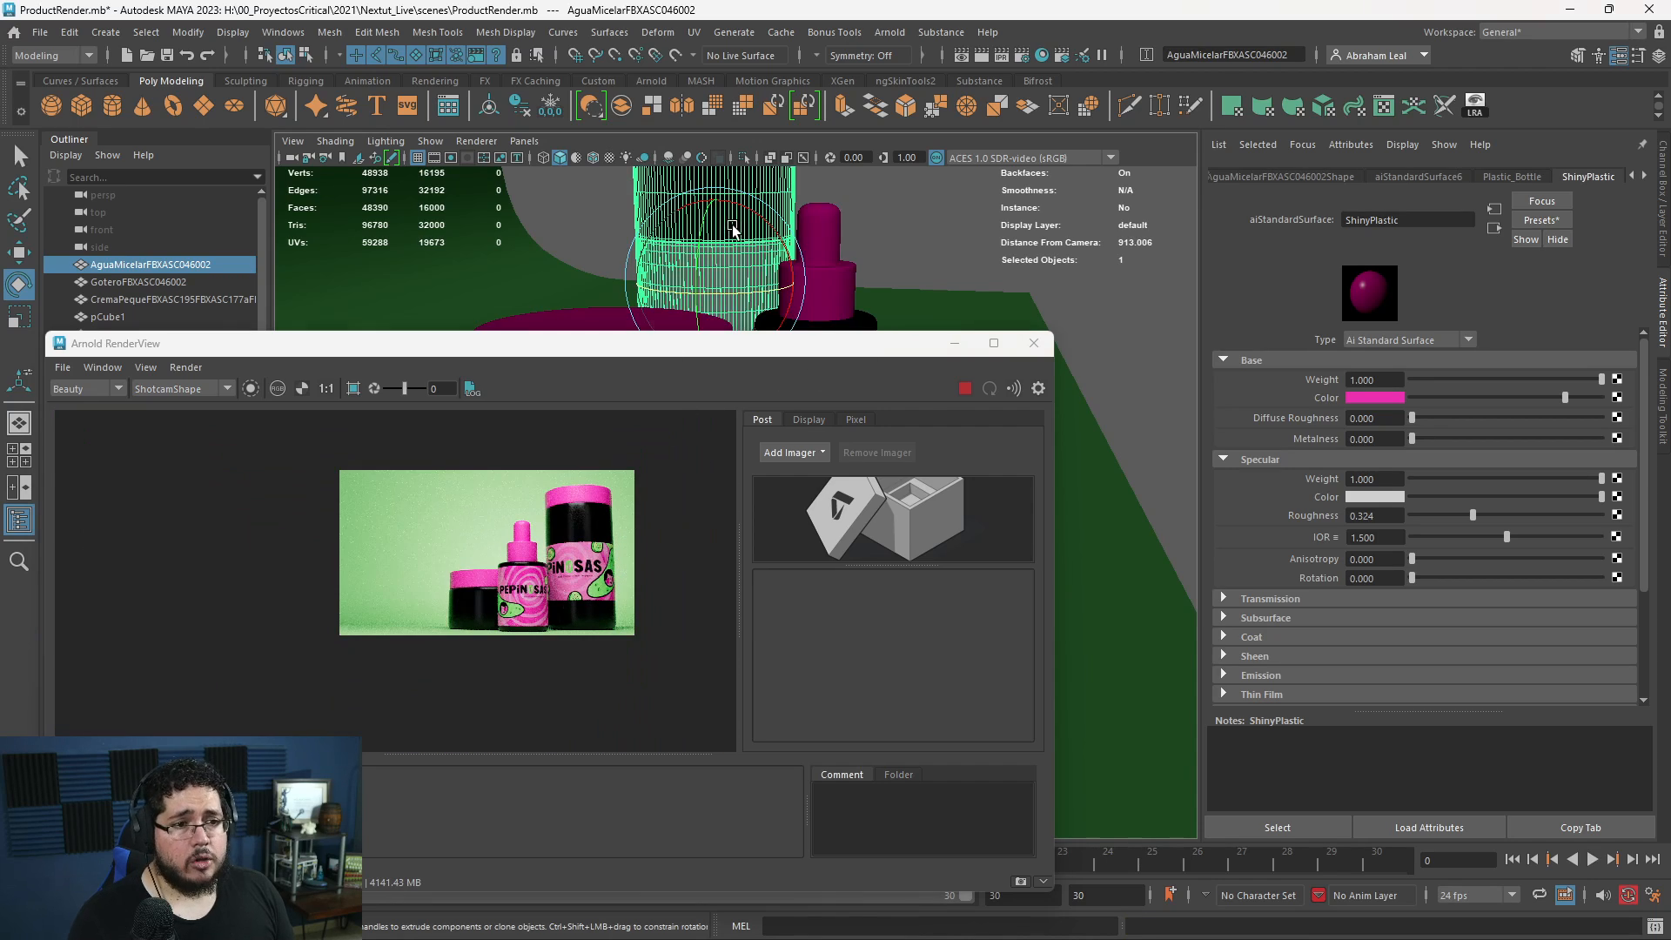
{"action": "left_click", "coordinate": [1479, 178]}
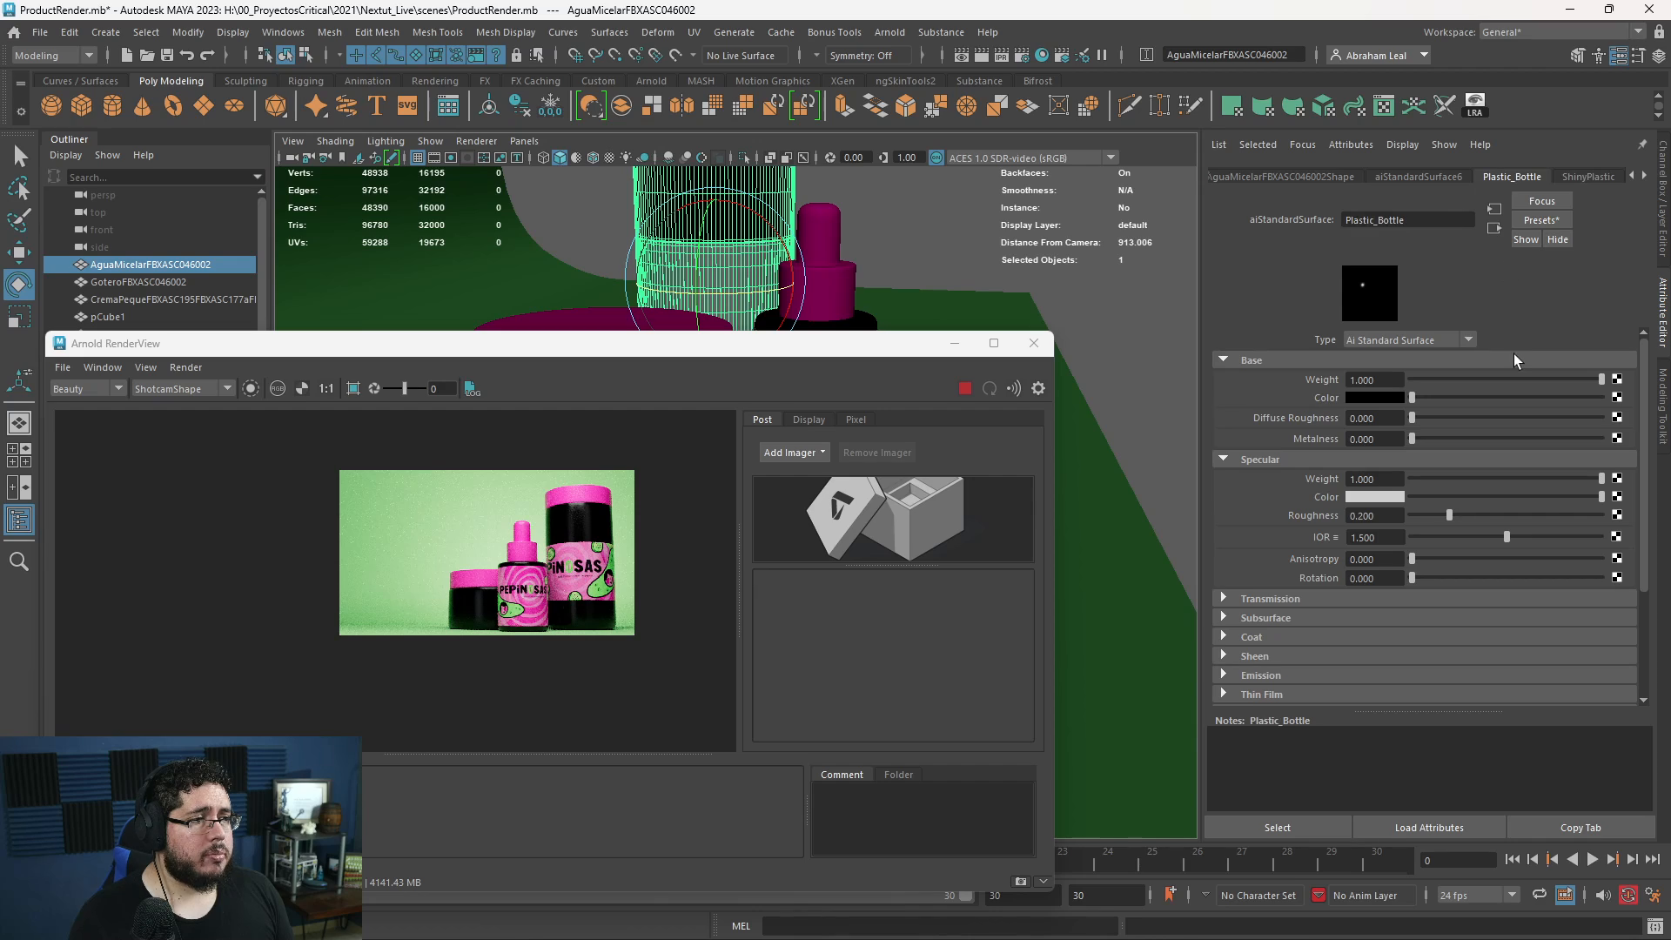
{"action": "left_click", "coordinate": [1370, 399]}
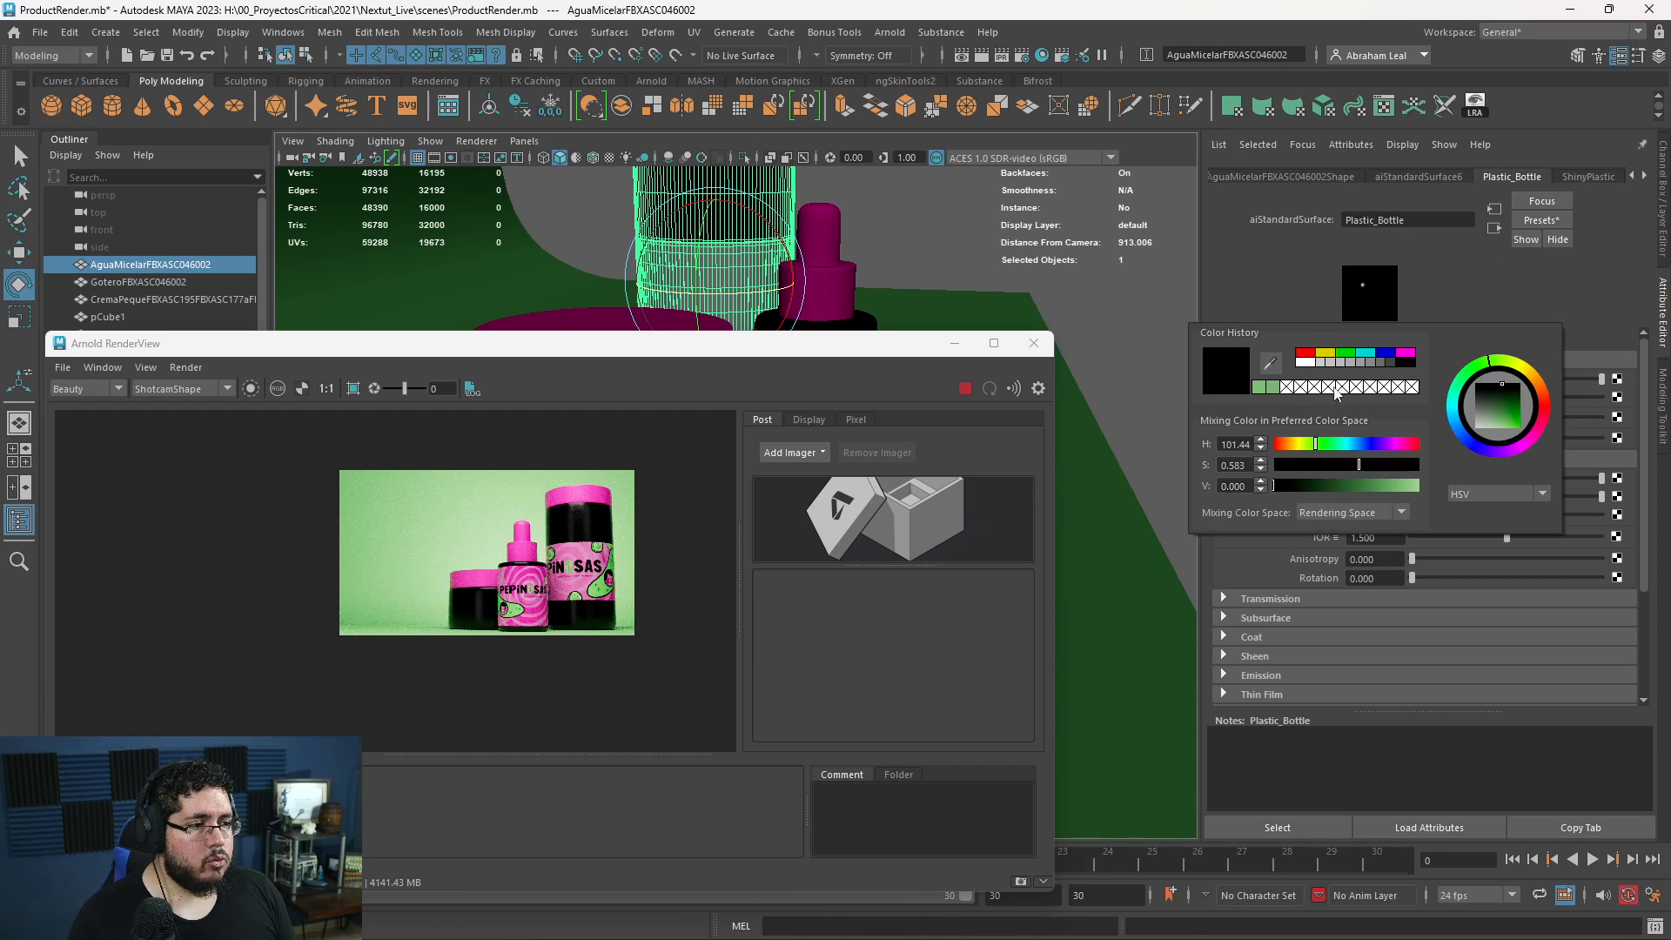
{"action": "left_click", "coordinate": [1262, 387]}
{"action": "left_click_drag", "start_coordinate": [1363, 487], "coordinate": [1317, 489]}
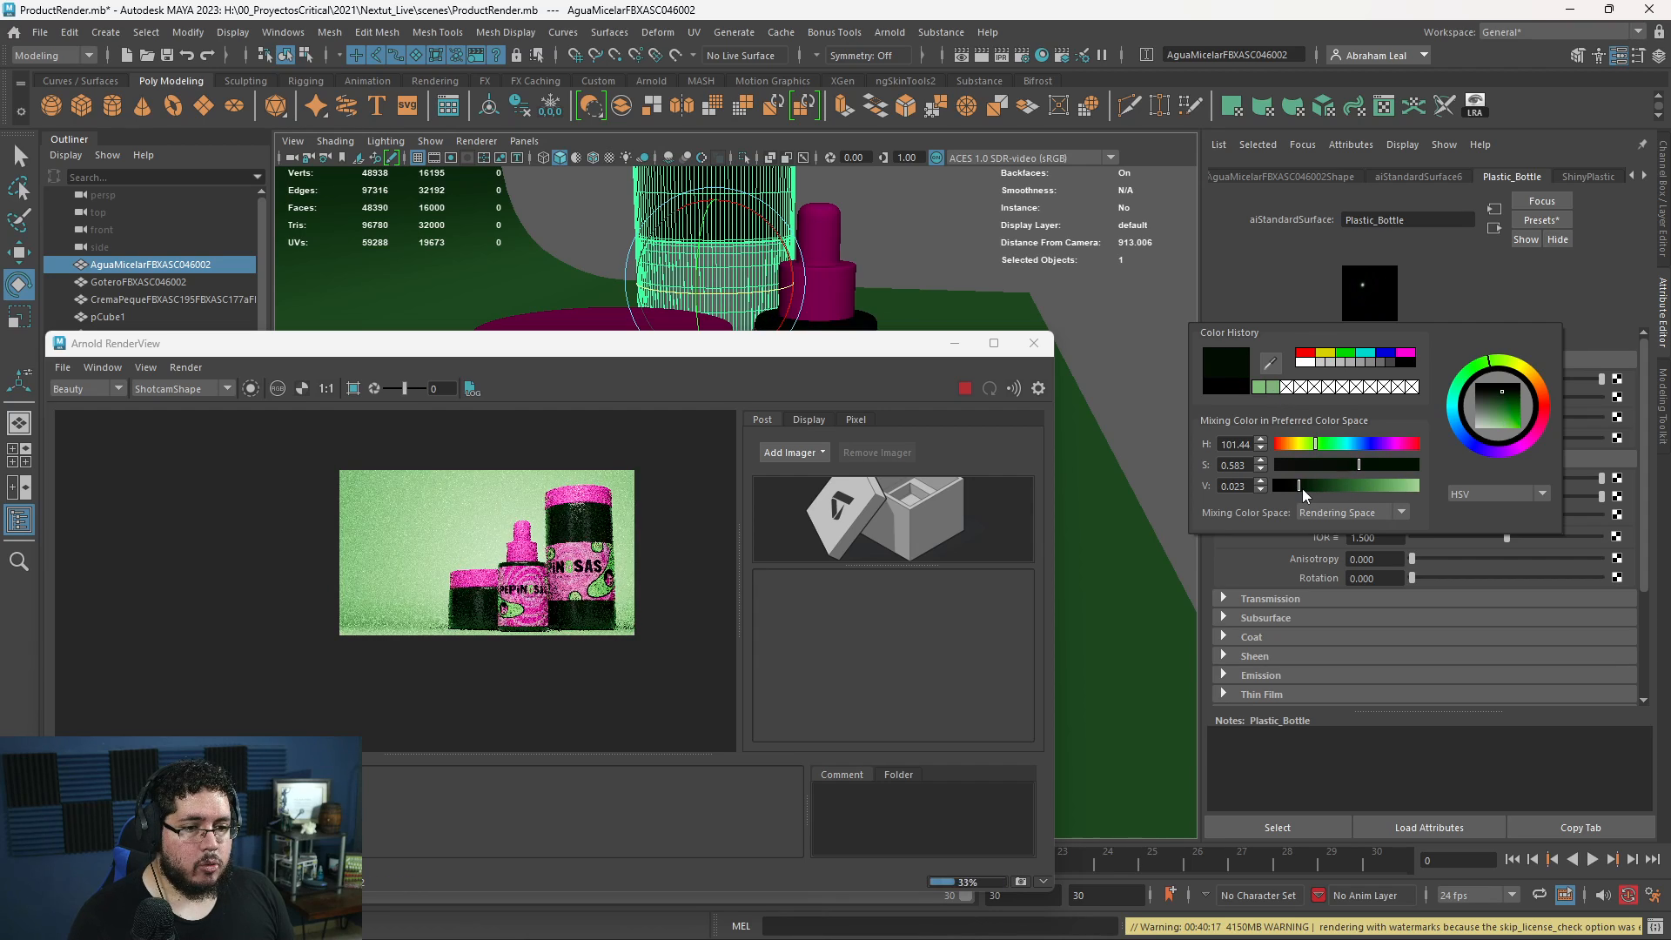
{"action": "scroll", "coordinate": [466, 623], "scroll_direction": "up", "scroll_amount": 3}
{"action": "scroll", "coordinate": [466, 620], "scroll_direction": "down", "scroll_amount": 3}
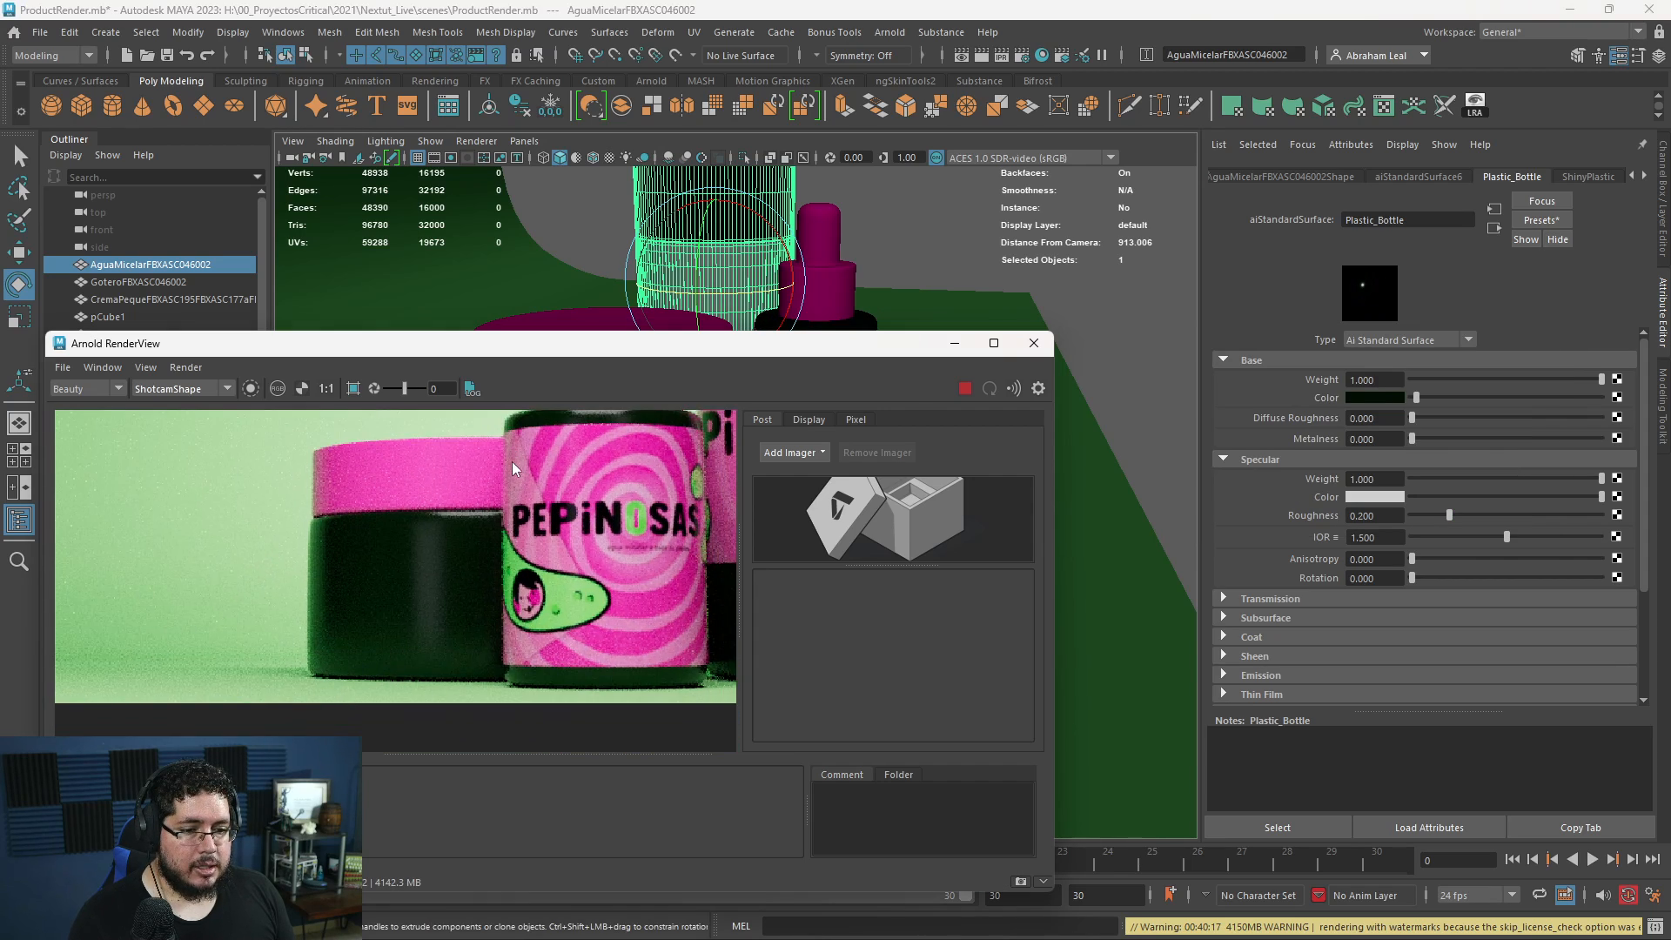
{"action": "scroll", "coordinate": [599, 544], "scroll_direction": "down", "scroll_amount": 1}
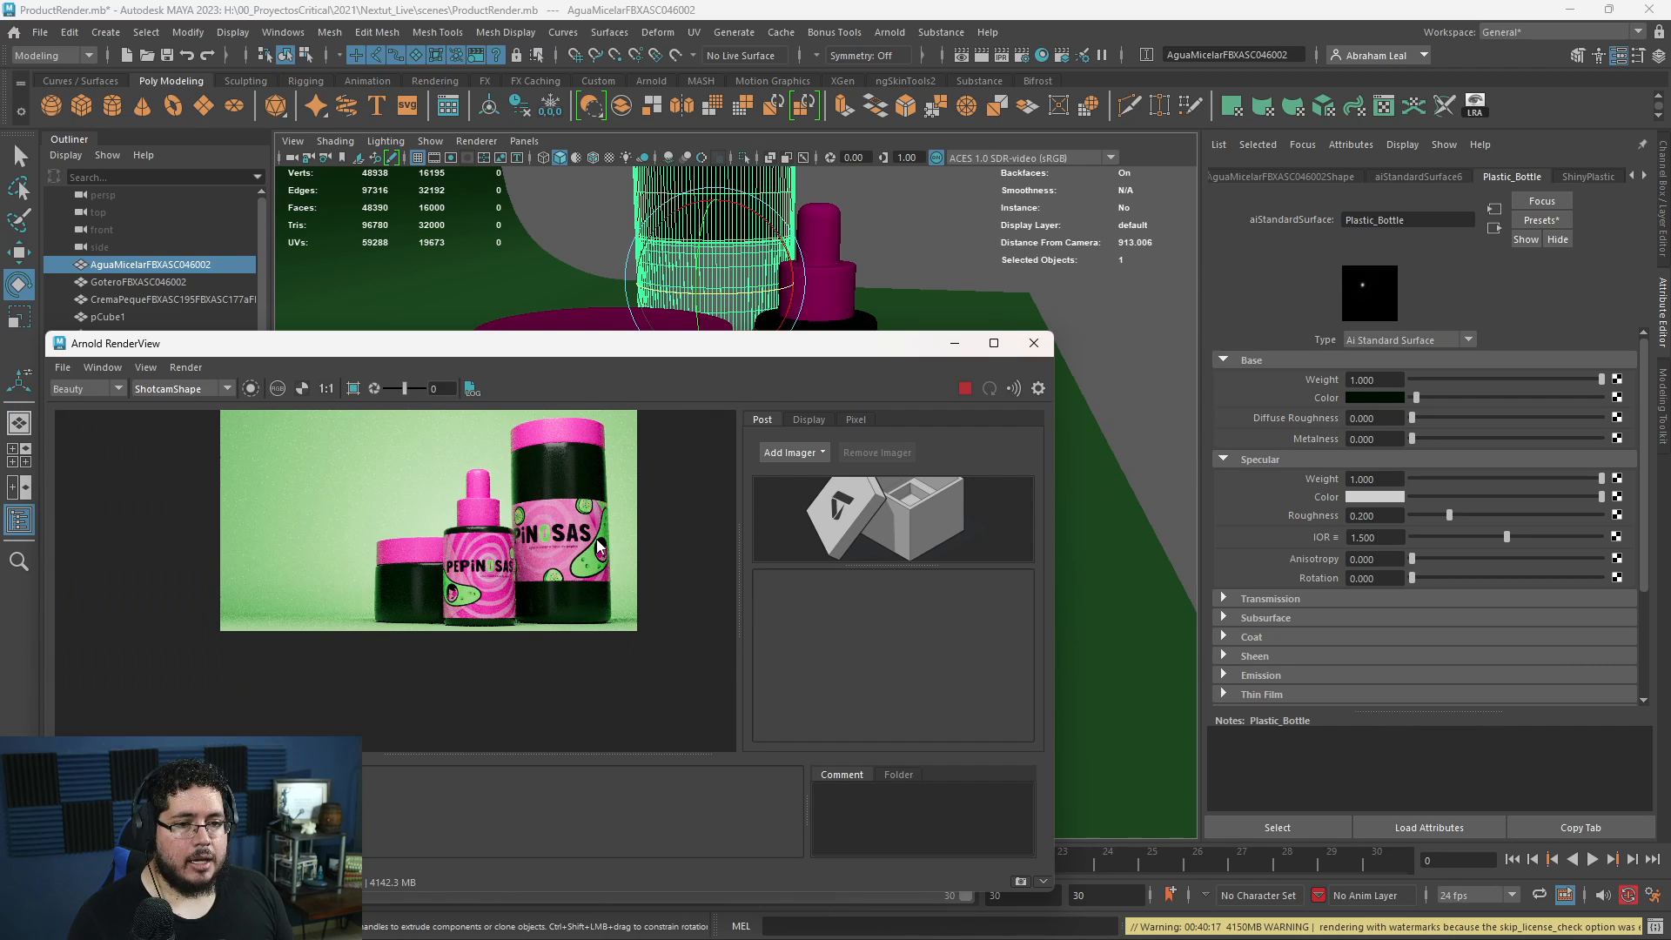
- Reduce the saturation of the Plastic_Bottle base color to about 0.026
{"action": "left_click", "coordinate": [1381, 399]}
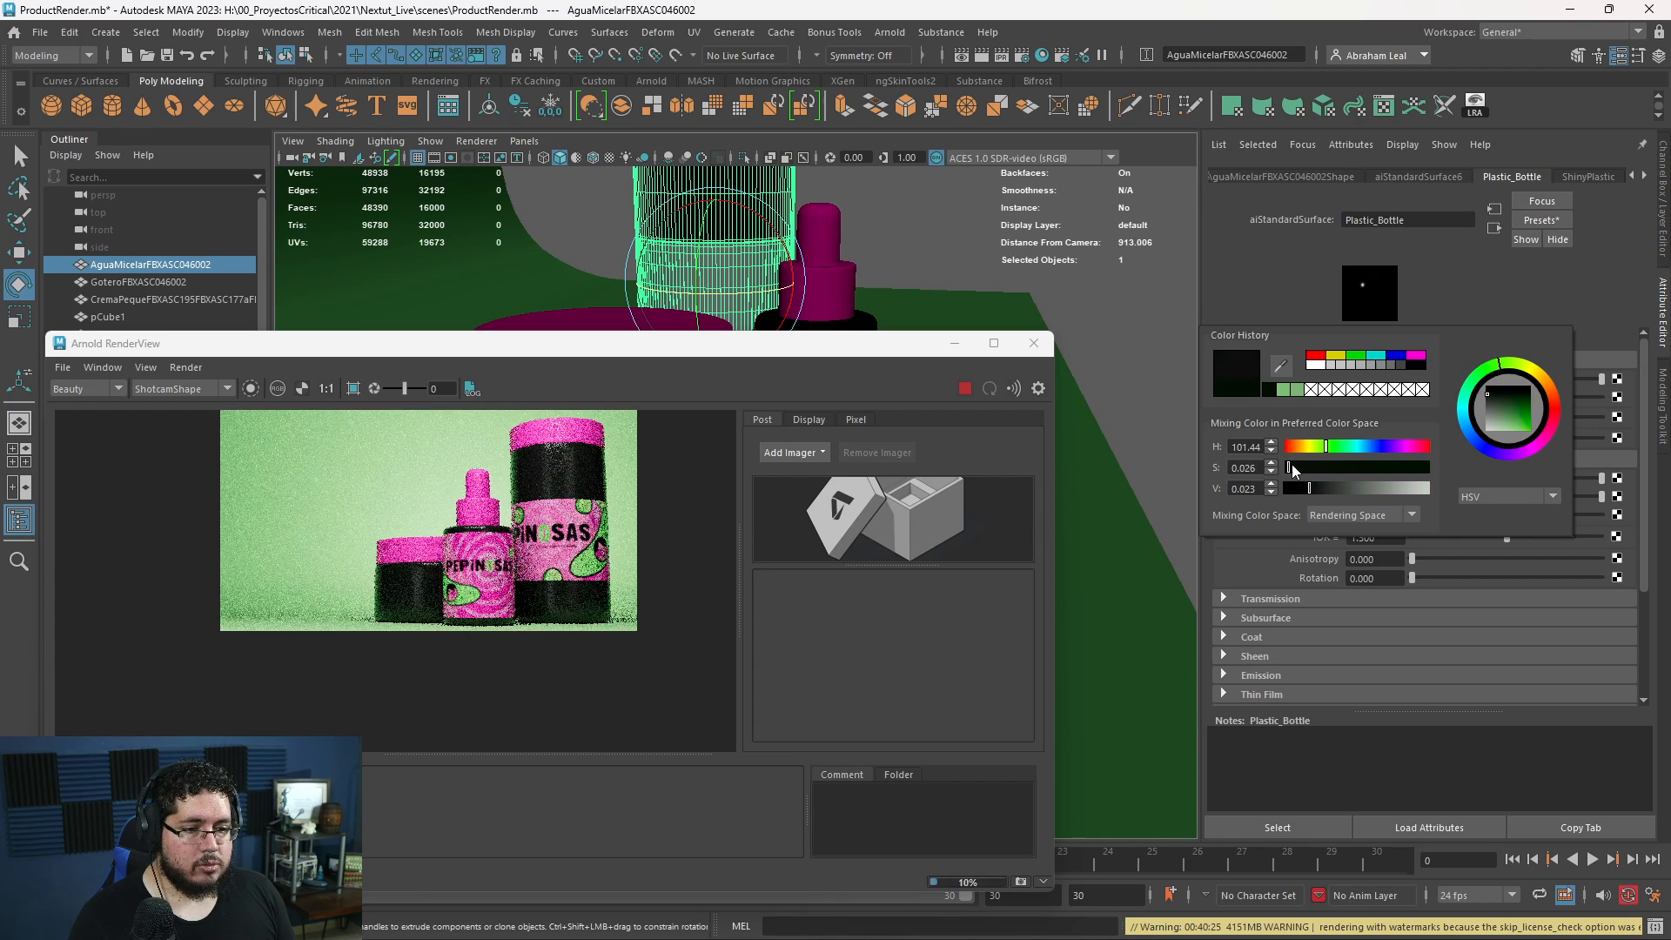
{"action": "scroll", "coordinate": [418, 631], "scroll_direction": "up", "scroll_amount": 5}
{"action": "middle_click_drag", "start_coordinate": [607, 548], "coordinate": [577, 588]}
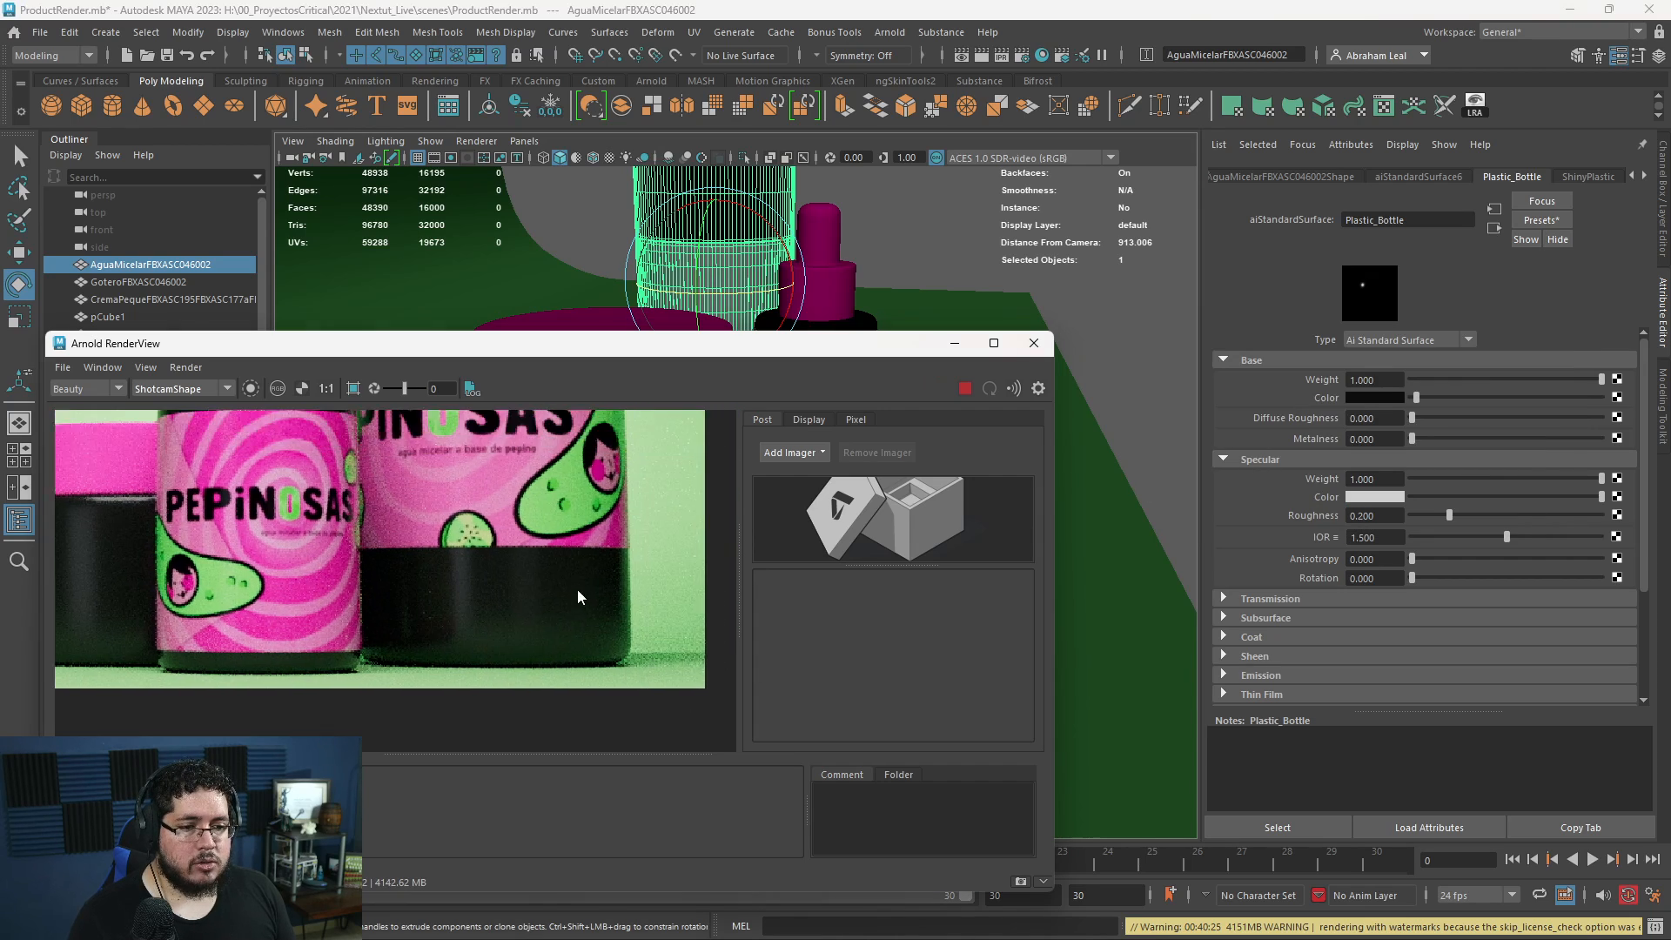
- Examine the near-black plastic, pink caps and labels of the containers in the render, both up close and as a whole
{"action": "scroll", "coordinate": [539, 539], "scroll_direction": "down", "scroll_amount": 3}
{"action": "mouse_move", "coordinate": [513, 489]}
{"action": "middle_mouse_down"}
{"action": "mouse_move", "coordinate": [535, 613]}
{"action": "mouse_move", "coordinate": [539, 487]}
{"action": "middle_mouse_up"}
{"action": "scroll", "coordinate": [539, 591], "scroll_direction": "up", "scroll_amount": 3}
{"action": "scroll", "coordinate": [540, 487], "scroll_direction": "down", "scroll_amount": 3}
{"action": "scroll", "coordinate": [522, 505], "scroll_direction": "down", "scroll_amount": 2}
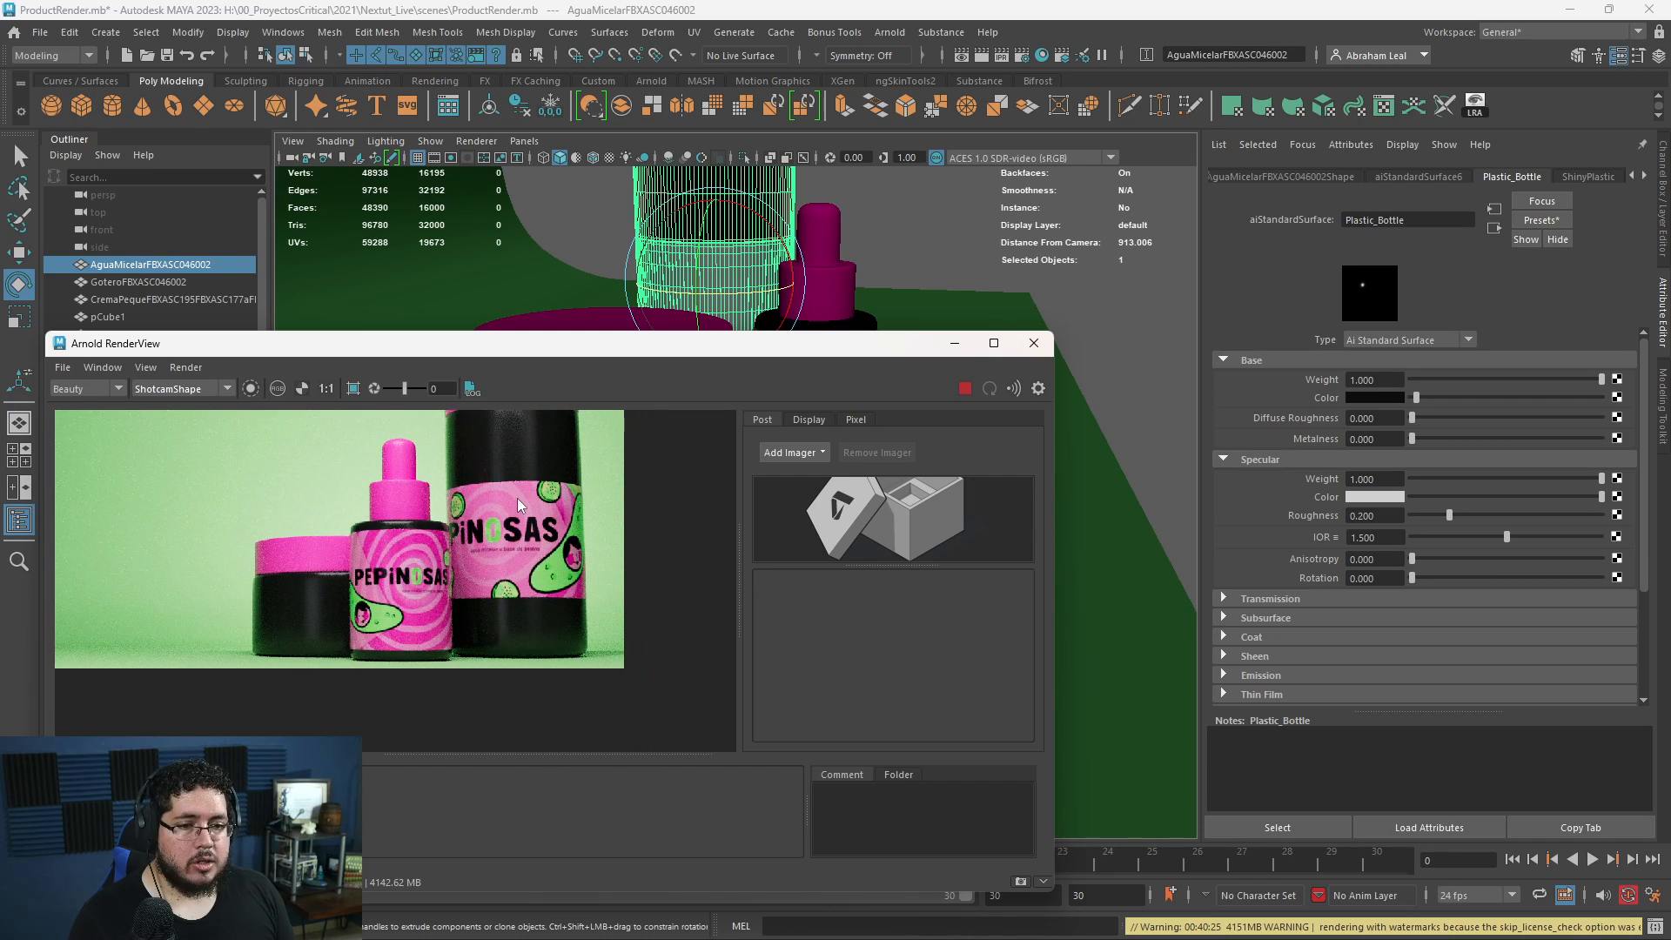
{"action": "scroll", "coordinate": [588, 595], "scroll_direction": "down", "scroll_amount": 2}
{"action": "middle_click_drag", "start_coordinate": [590, 595], "coordinate": [601, 620]}
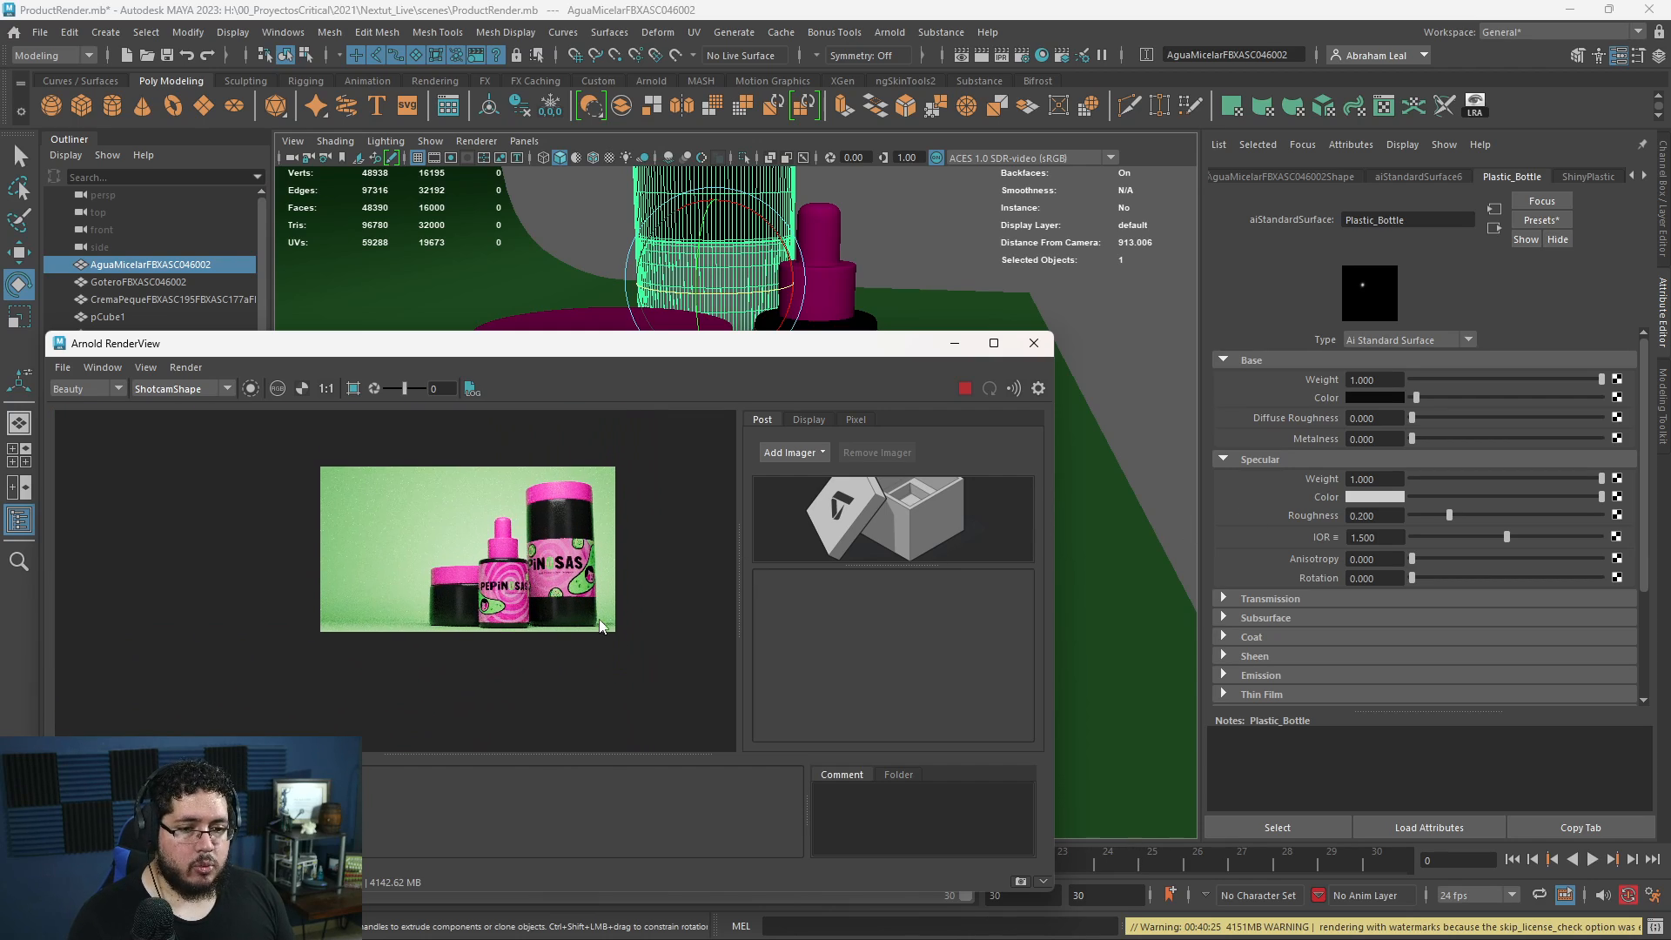
{"action": "scroll", "coordinate": [603, 613], "scroll_direction": "up", "scroll_amount": 2}
{"action": "scroll", "coordinate": [603, 613], "scroll_direction": "down", "scroll_amount": 2}
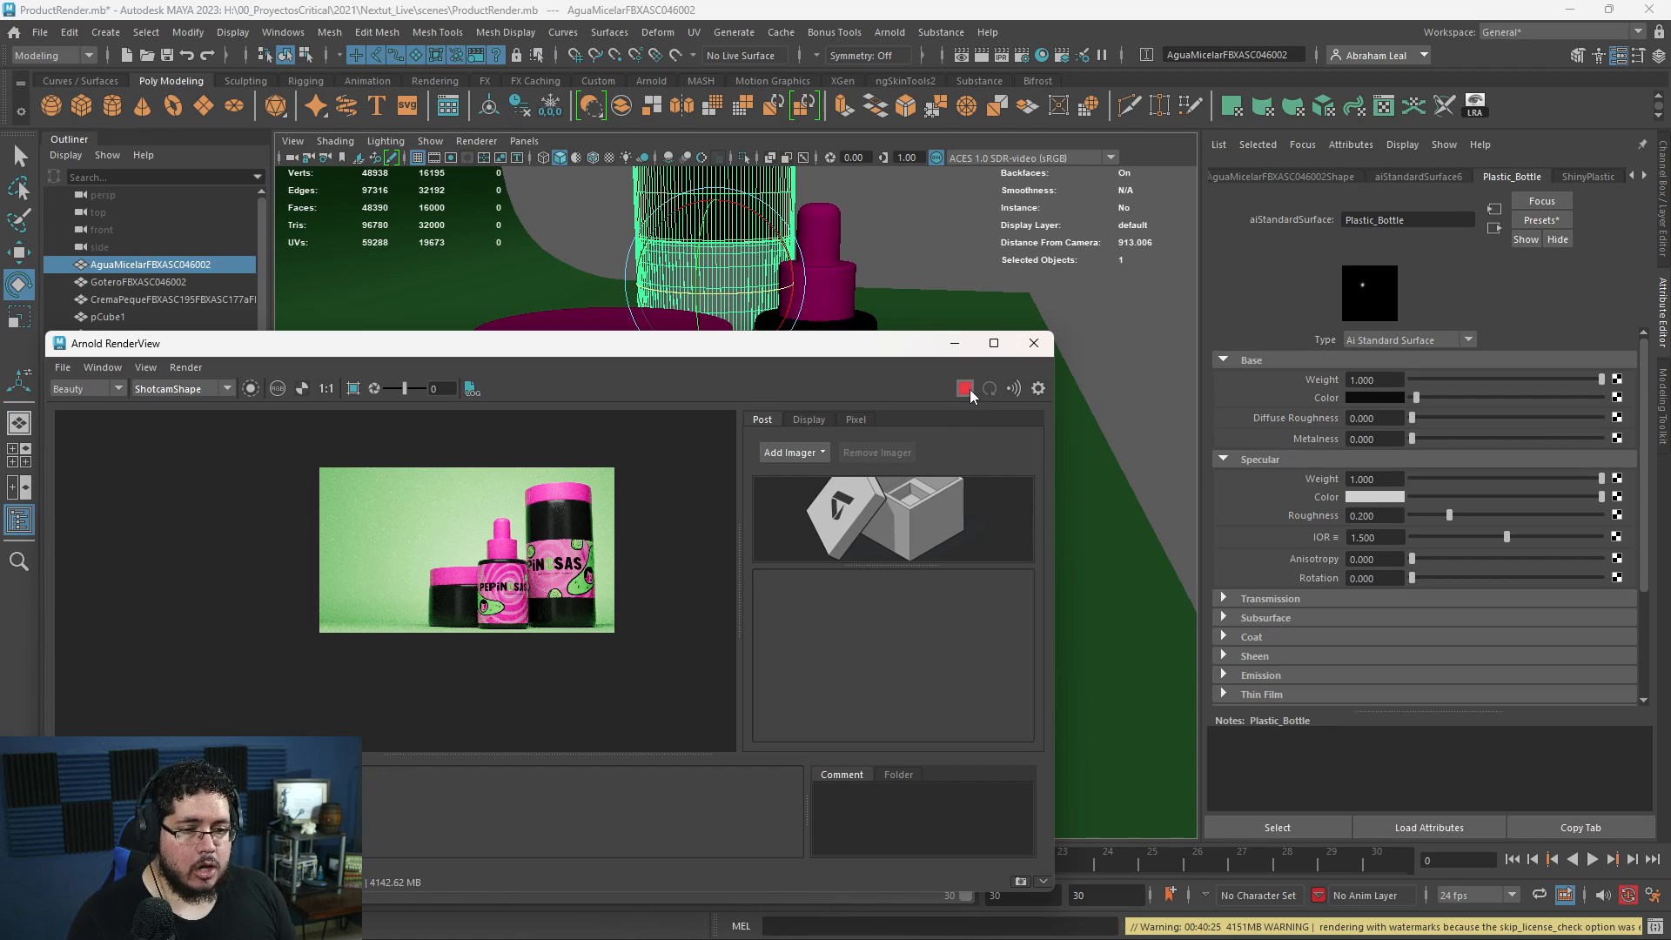
- Stop the live Arnold render, inspect the labels up close and in the full frame, and minimize the RenderView
{"action": "left_click", "coordinate": [964, 388]}
{"action": "scroll", "coordinate": [557, 609], "scroll_direction": "up", "scroll_amount": 1}
{"action": "scroll", "coordinate": [515, 633], "scroll_direction": "up", "scroll_amount": 3}
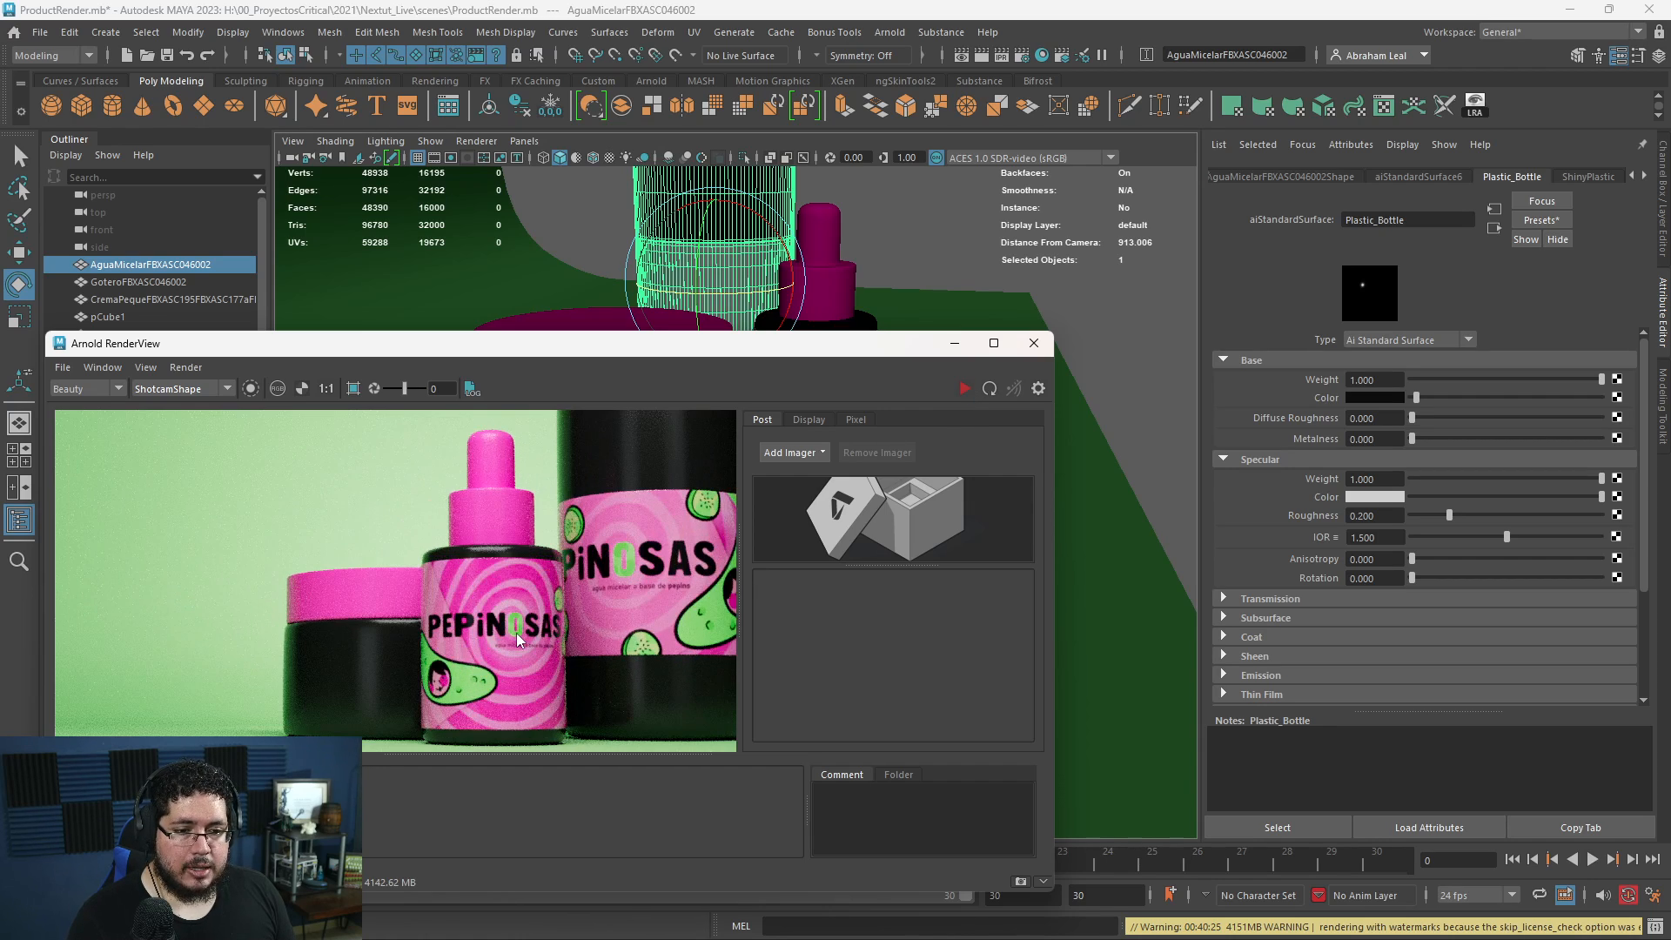
{"action": "scroll", "coordinate": [516, 634], "scroll_direction": "down", "scroll_amount": 4}
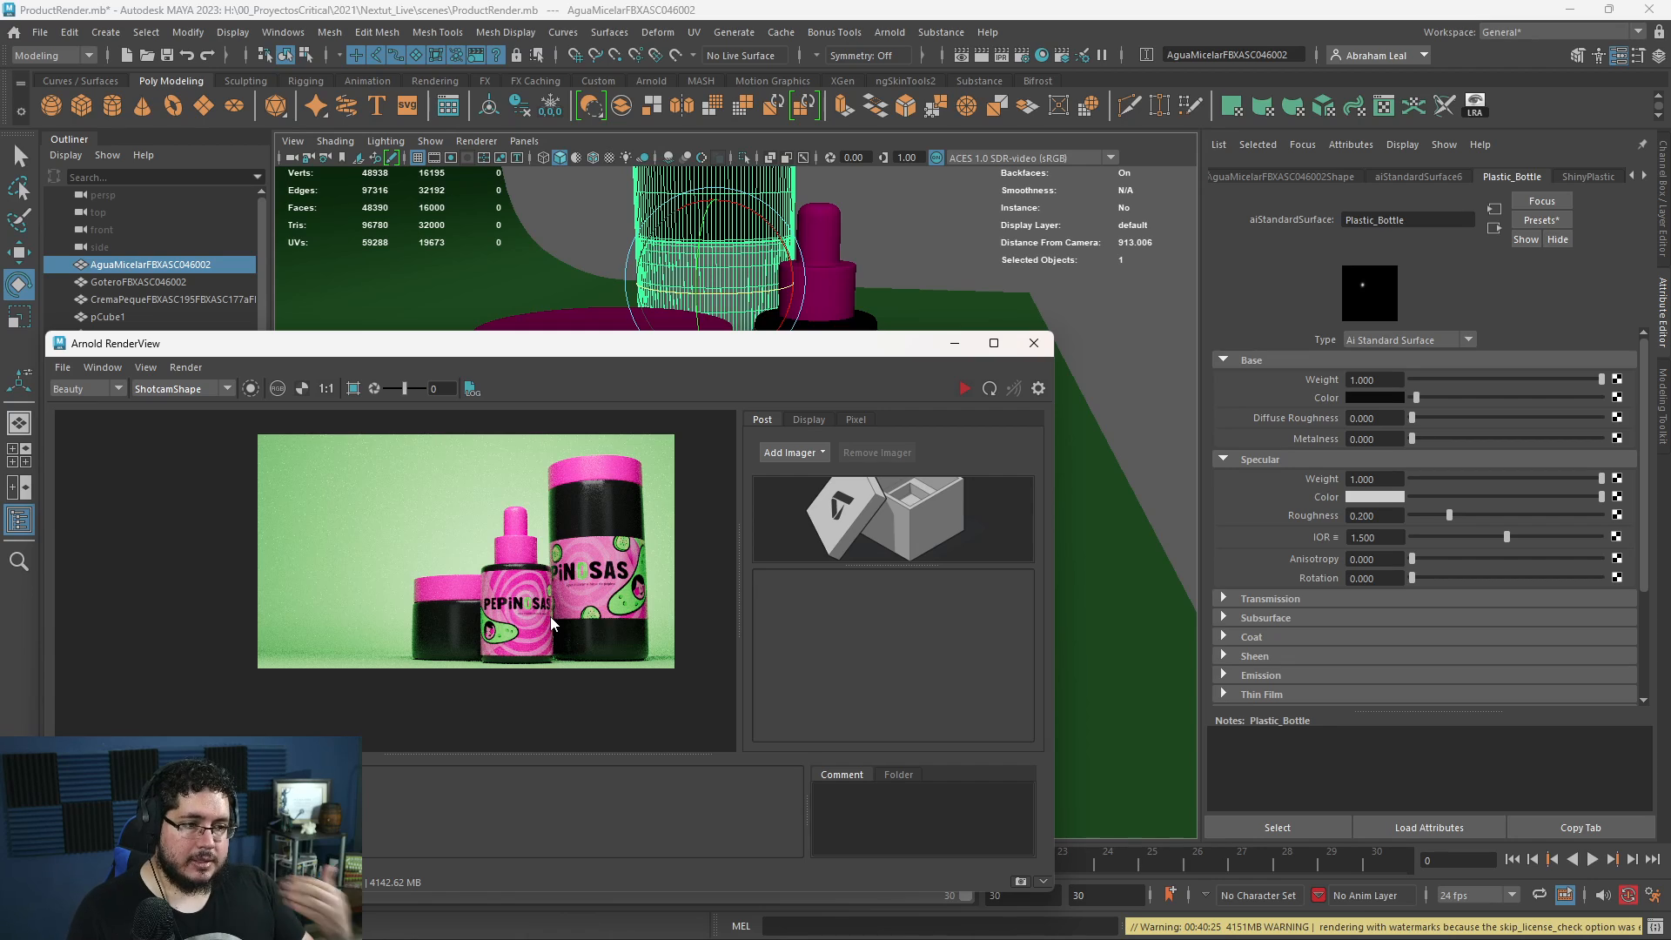
{"action": "left_click", "coordinate": [951, 344]}
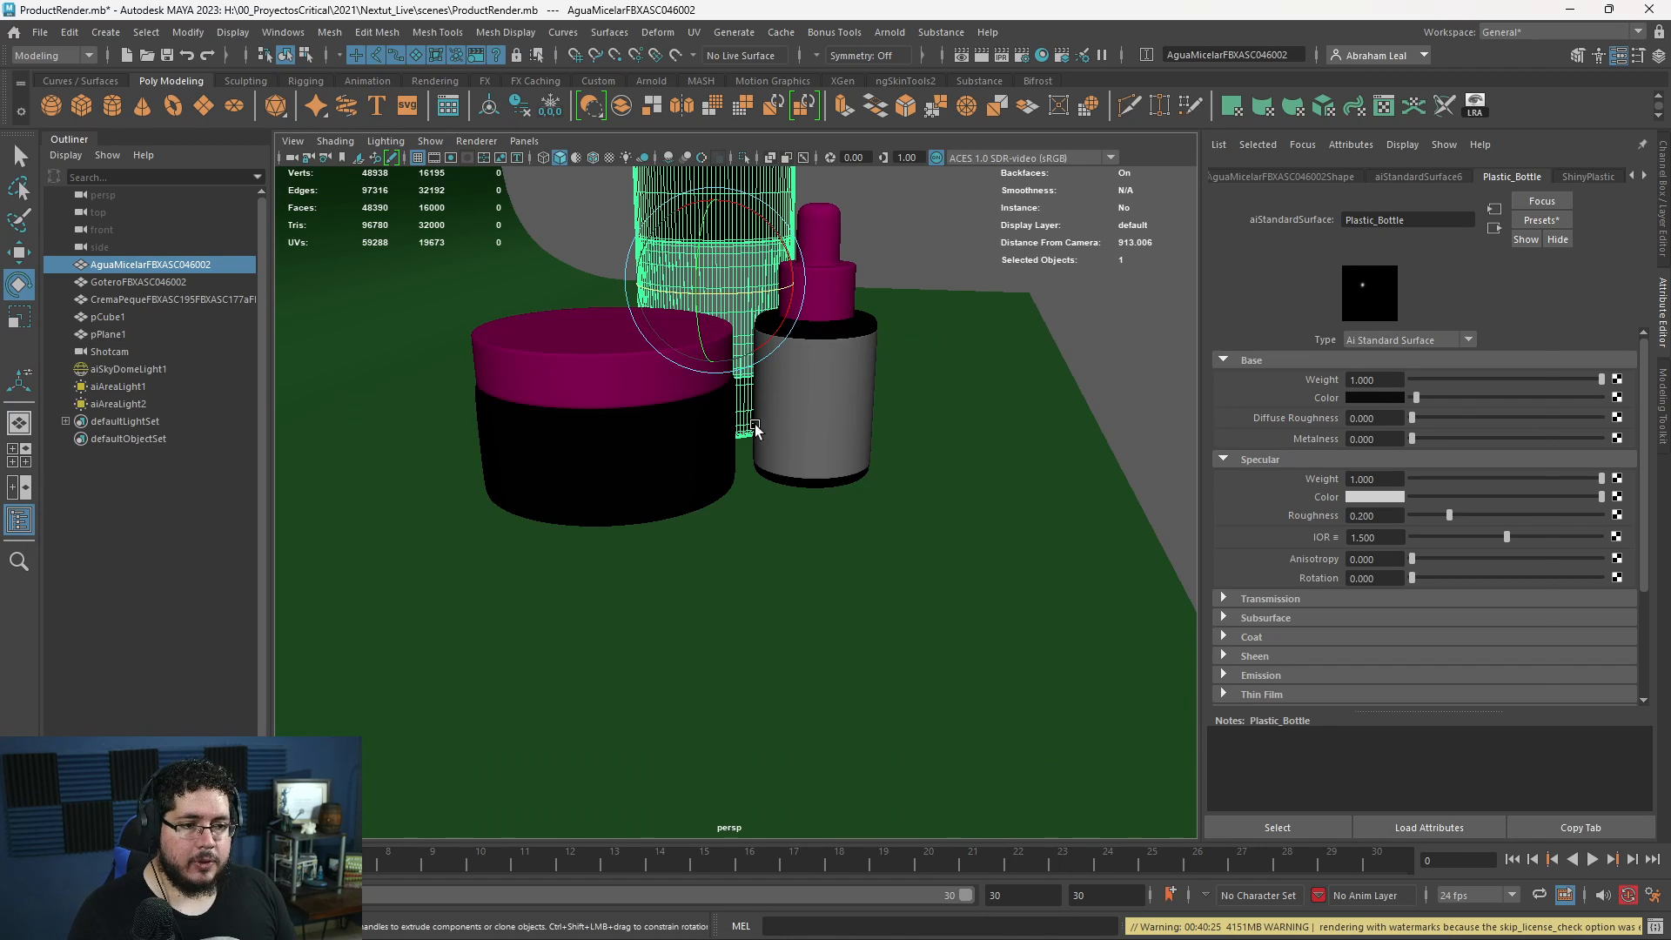
- Switch to Chrome, go back to the "product rendering" image results, and open the Outdesign Co headphones image as a reference
{"action": "key", "text": "alt+Tab"}
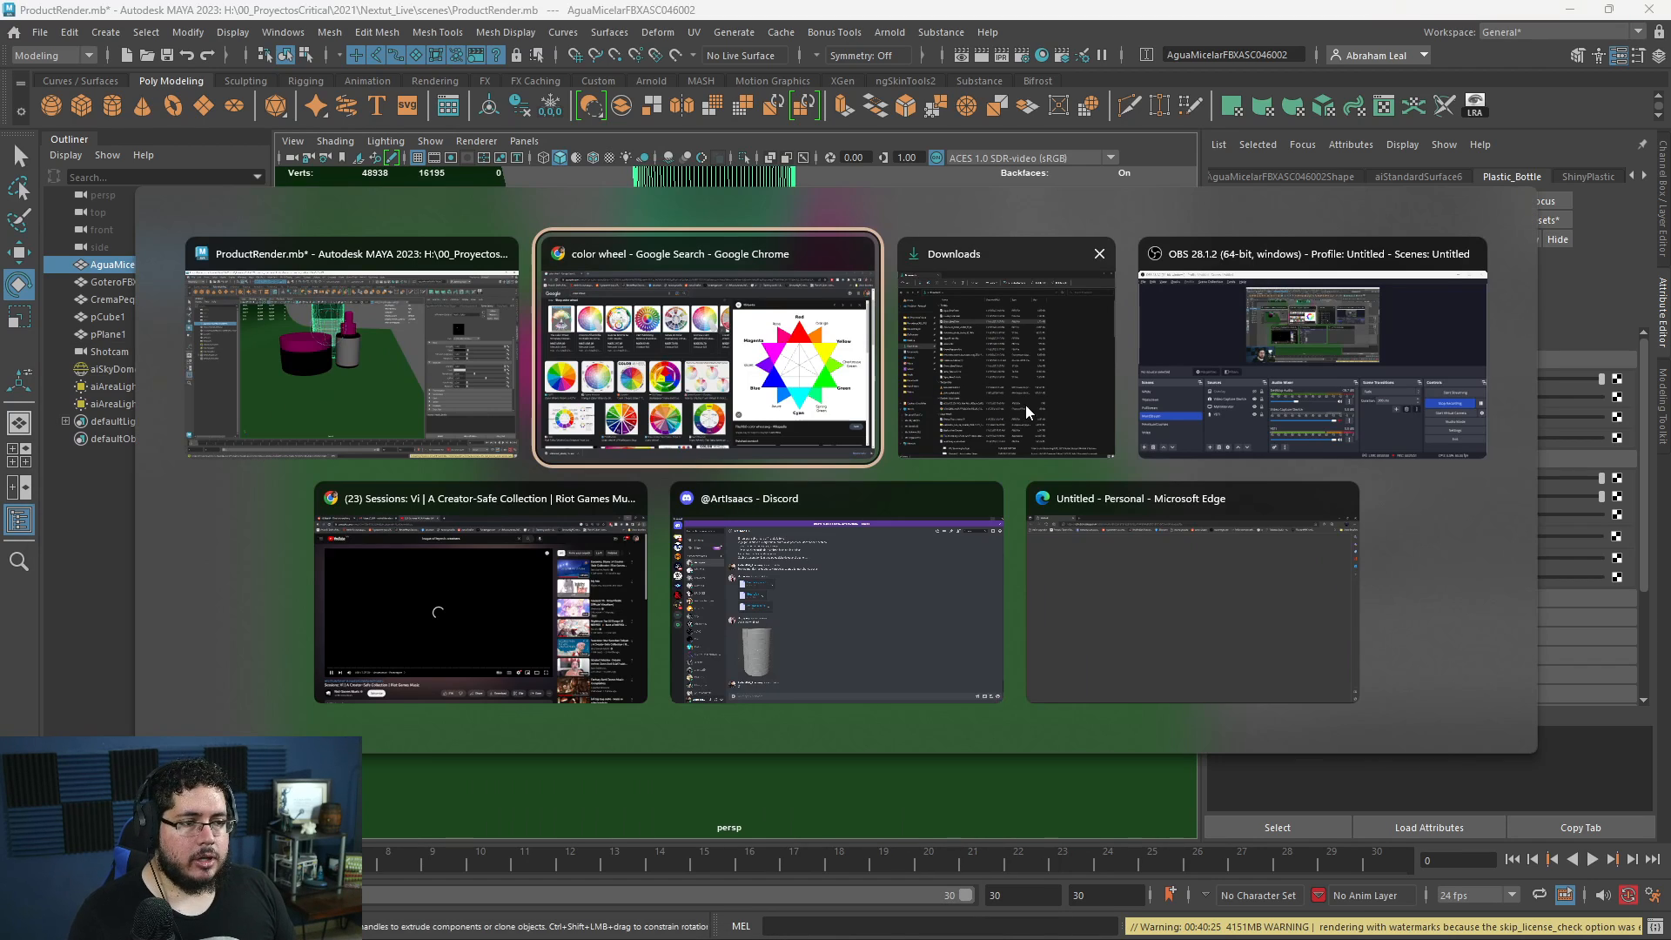
{"action": "left_click", "coordinate": [713, 388]}
{"action": "left_click", "coordinate": [17, 45]}
{"action": "left_click", "coordinate": [18, 45]}
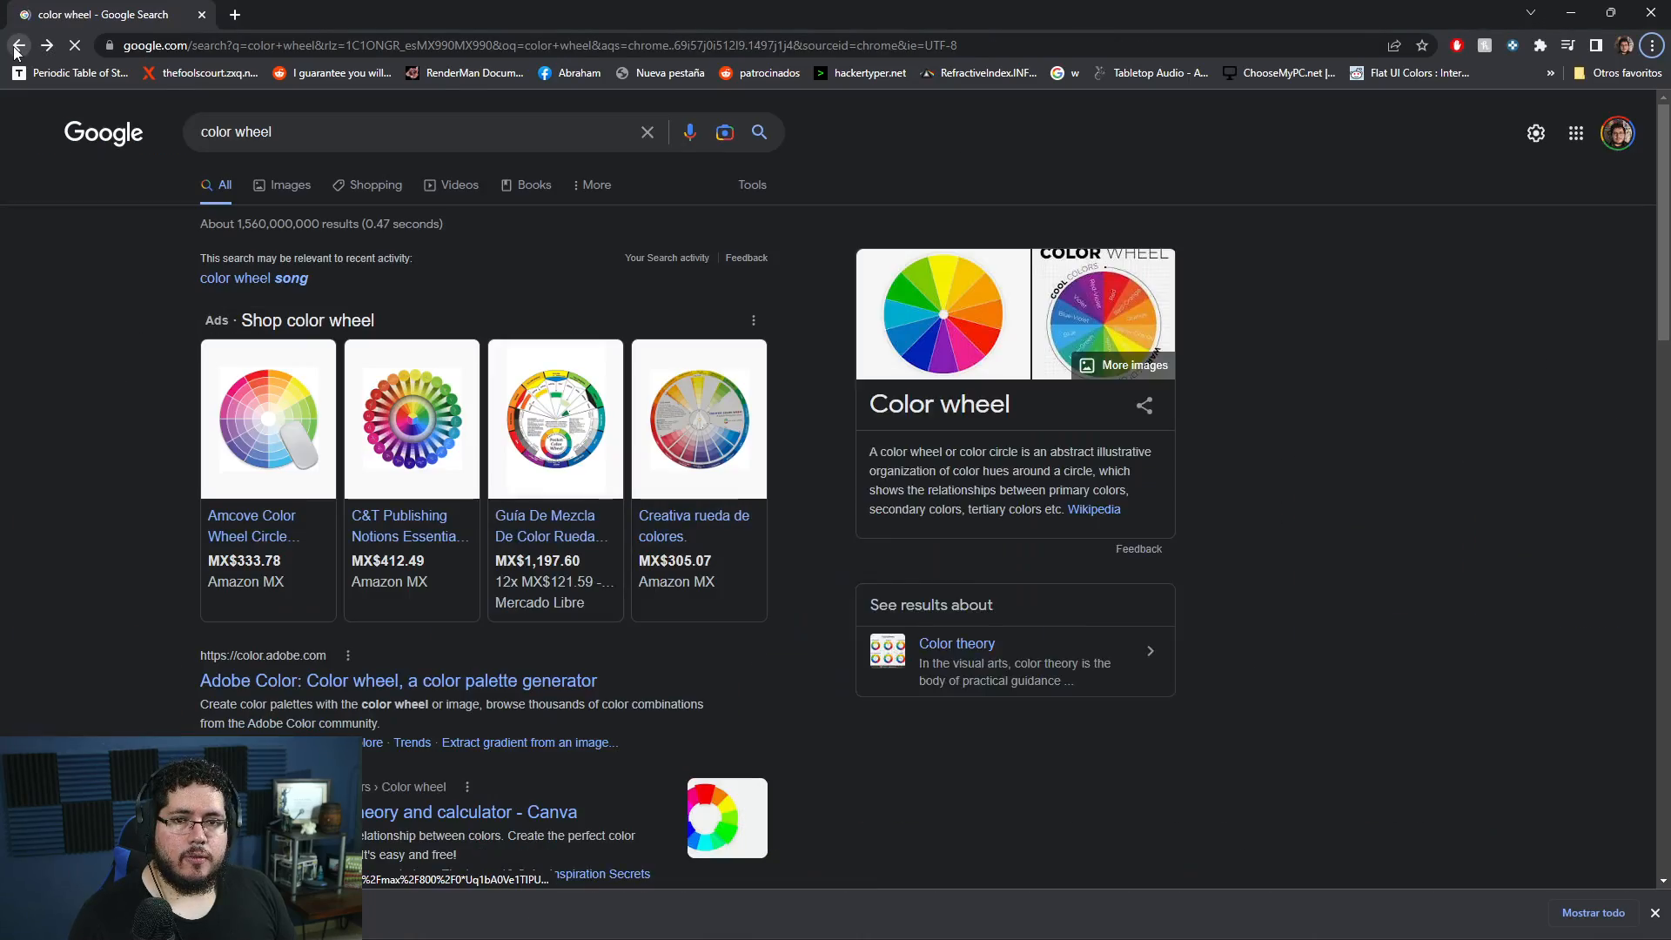
{"action": "left_click", "coordinate": [19, 45]}
{"action": "left_click", "coordinate": [18, 45]}
{"action": "left_click", "coordinate": [18, 45]}
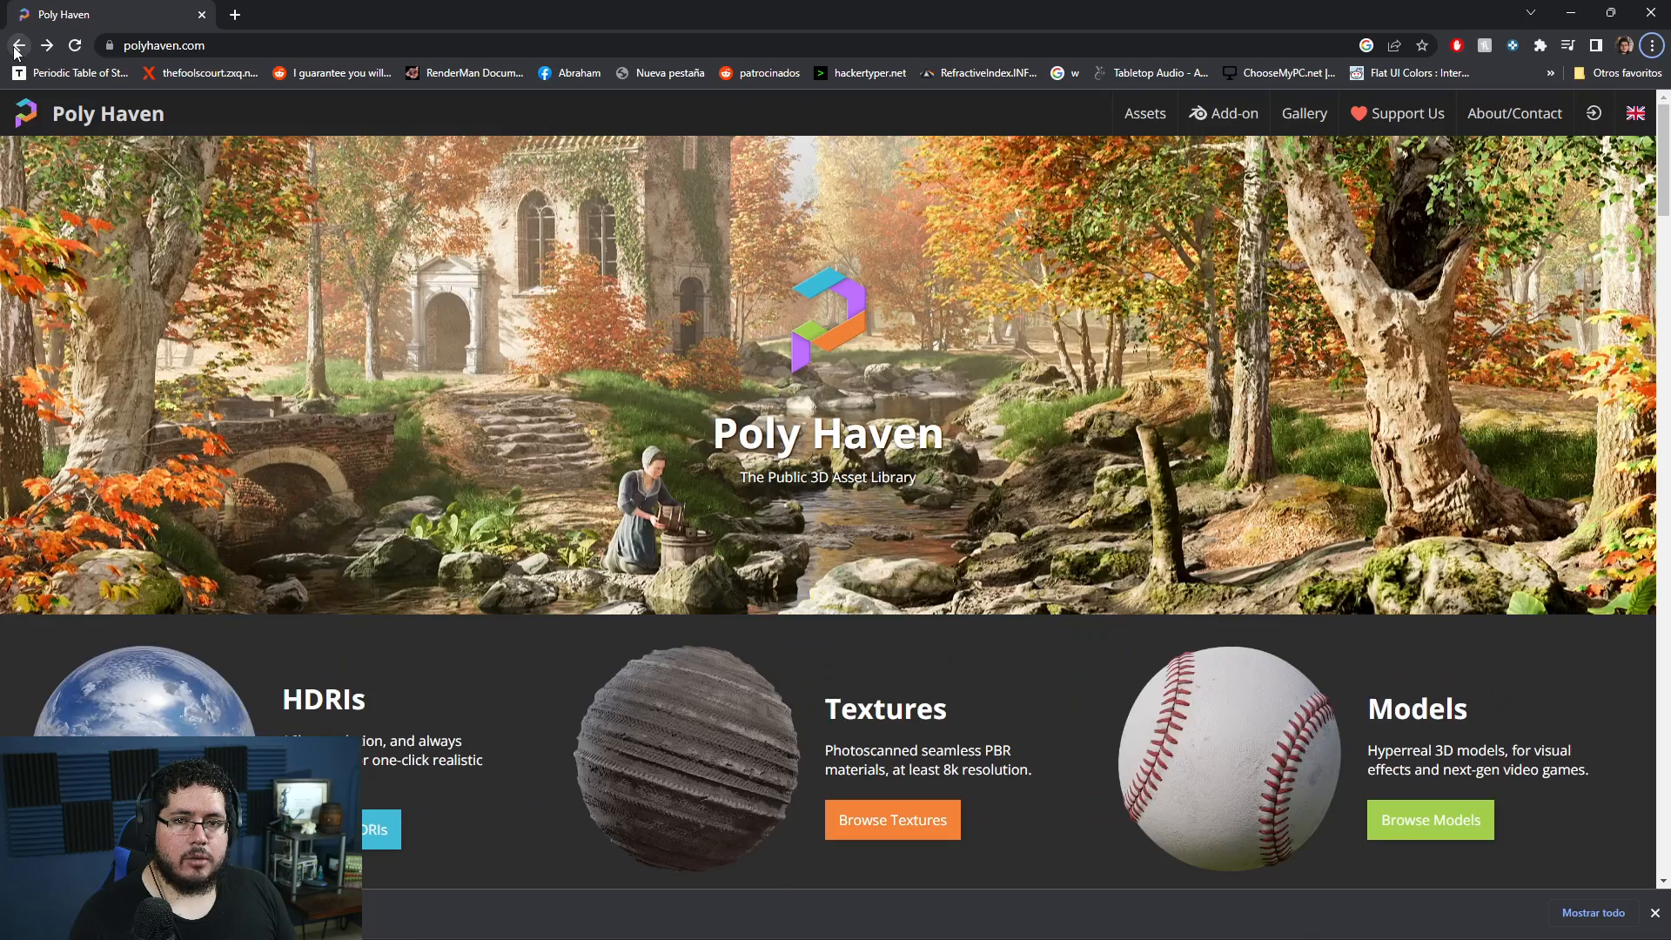
{"action": "left_click", "coordinate": [18, 45]}
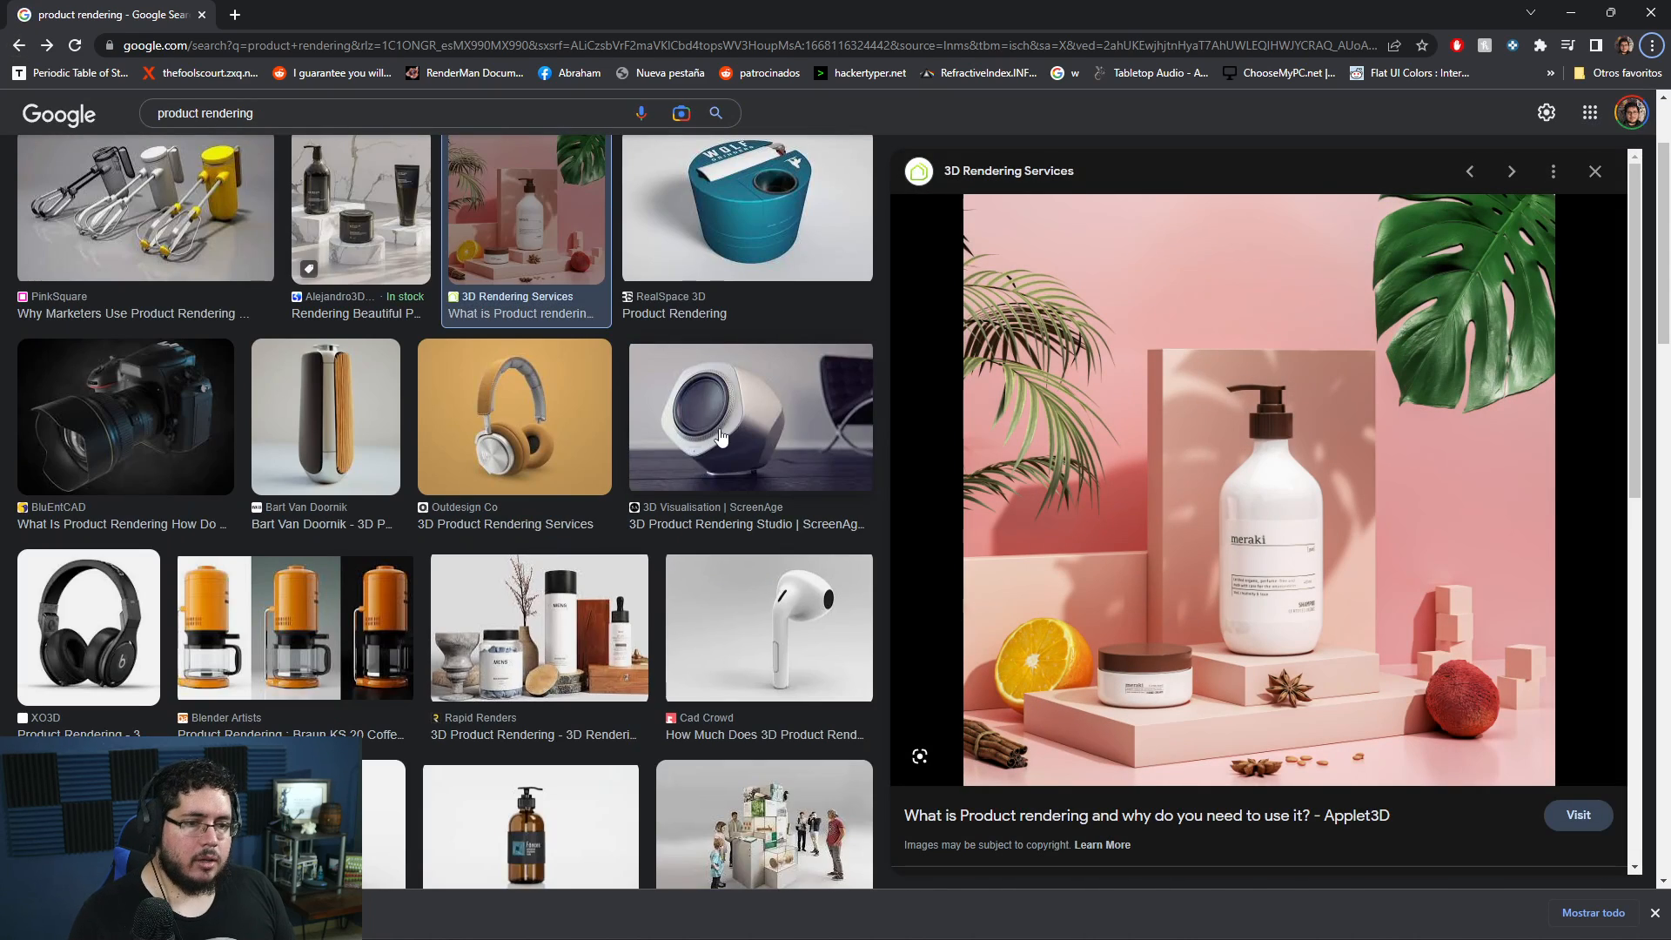
{"action": "left_click", "coordinate": [448, 400]}
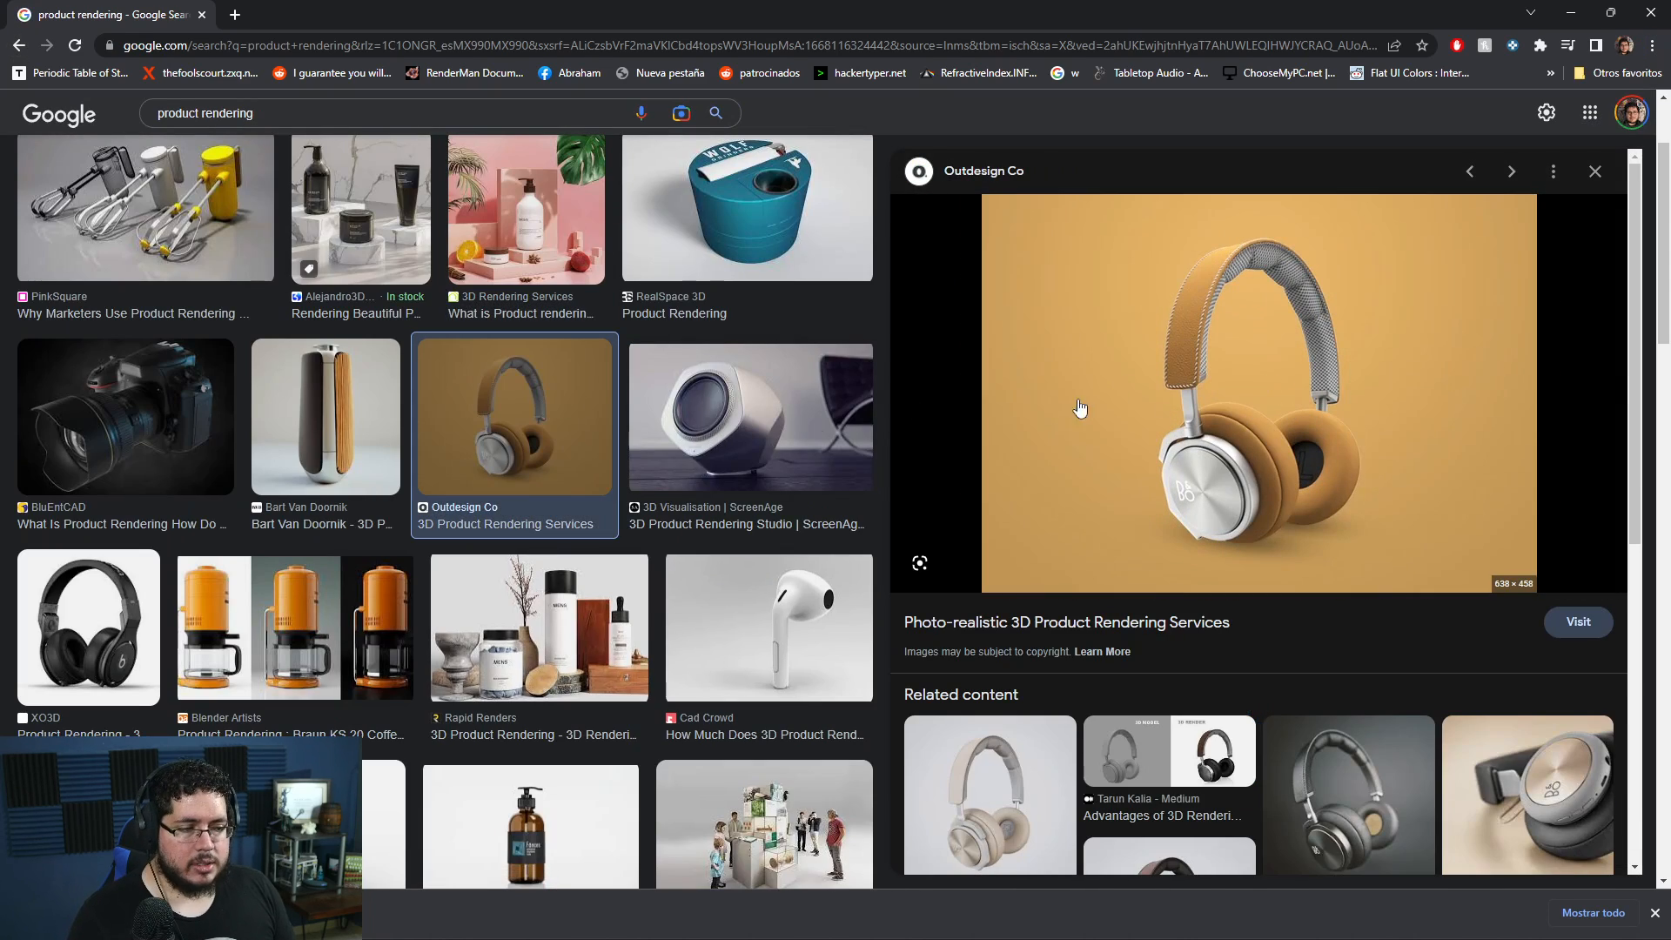
- Open the Rapid Renders cosmetics image as a reference for pedestals, browse the nearby results, and switch back to Maya
{"action": "left_click", "coordinate": [524, 648]}
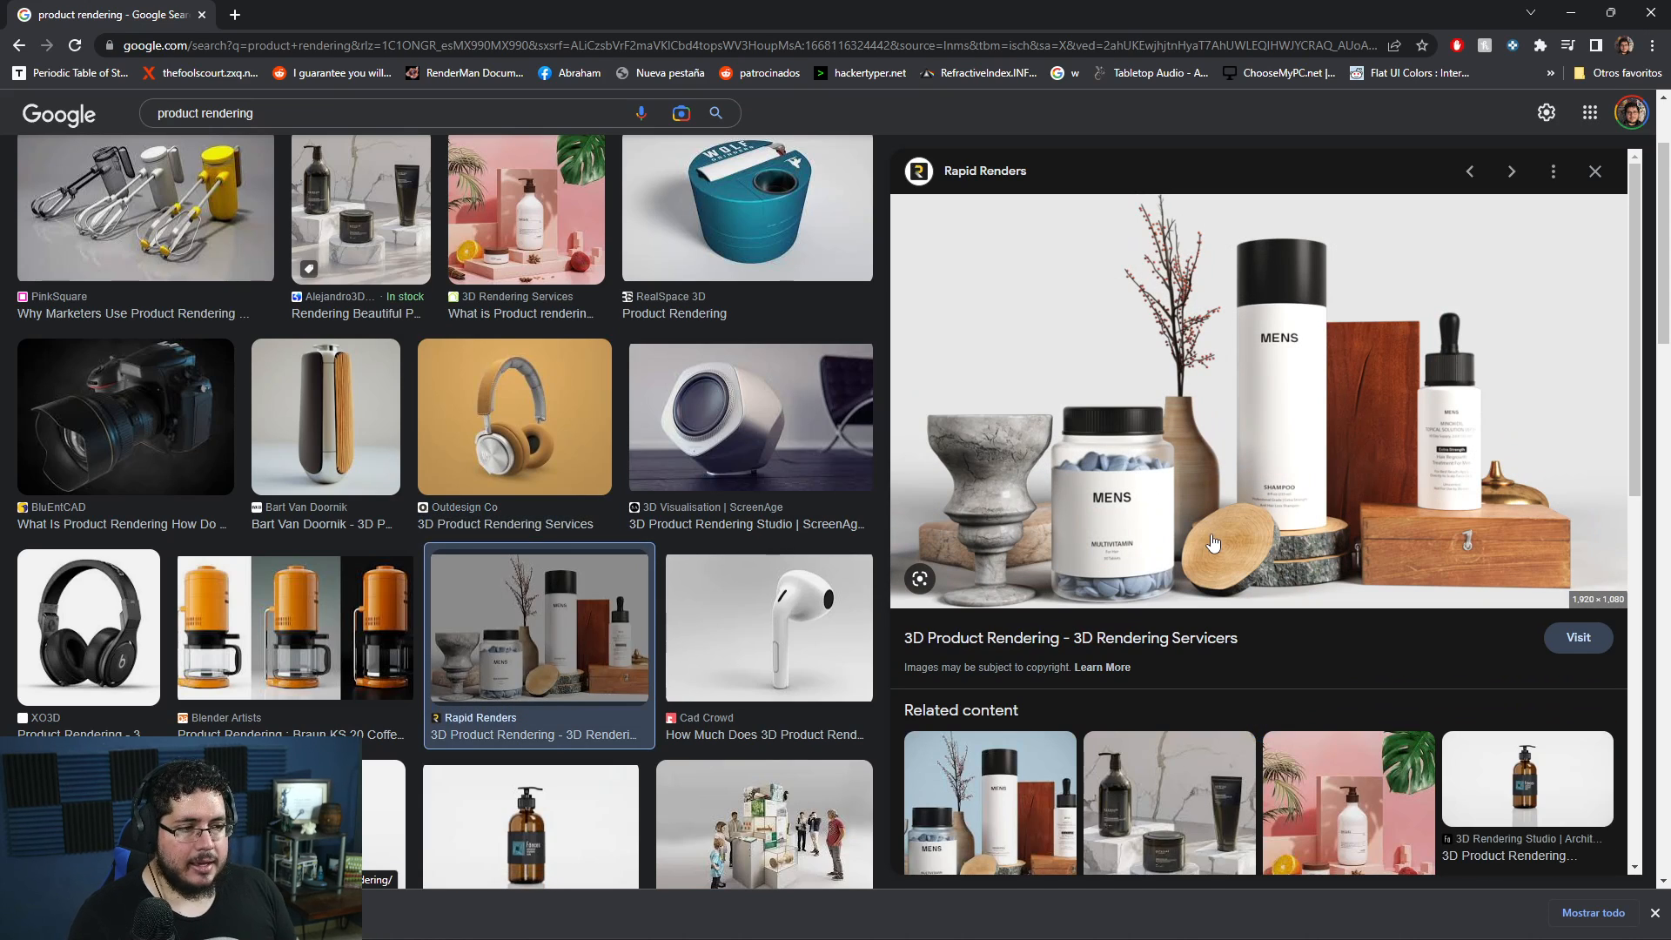
{"action": "scroll", "coordinate": [1139, 514], "scroll_direction": "down", "scroll_amount": 2}
{"action": "scroll", "coordinate": [751, 713], "scroll_direction": "down", "scroll_amount": 2}
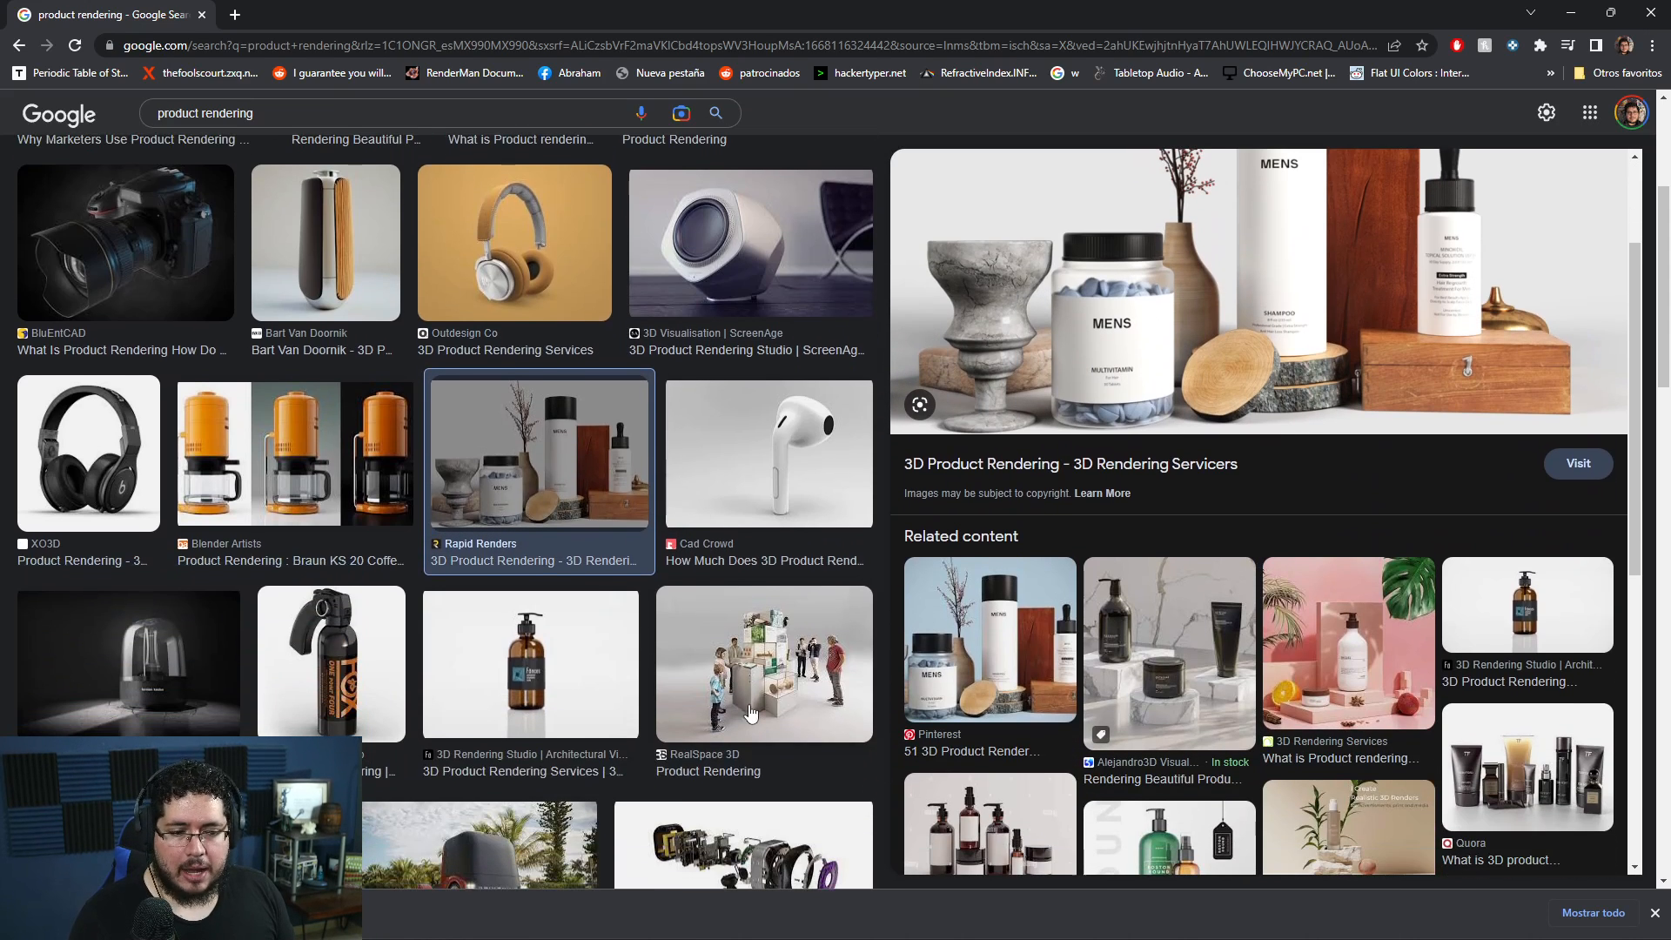
{"action": "left_click", "coordinate": [1572, 14]}
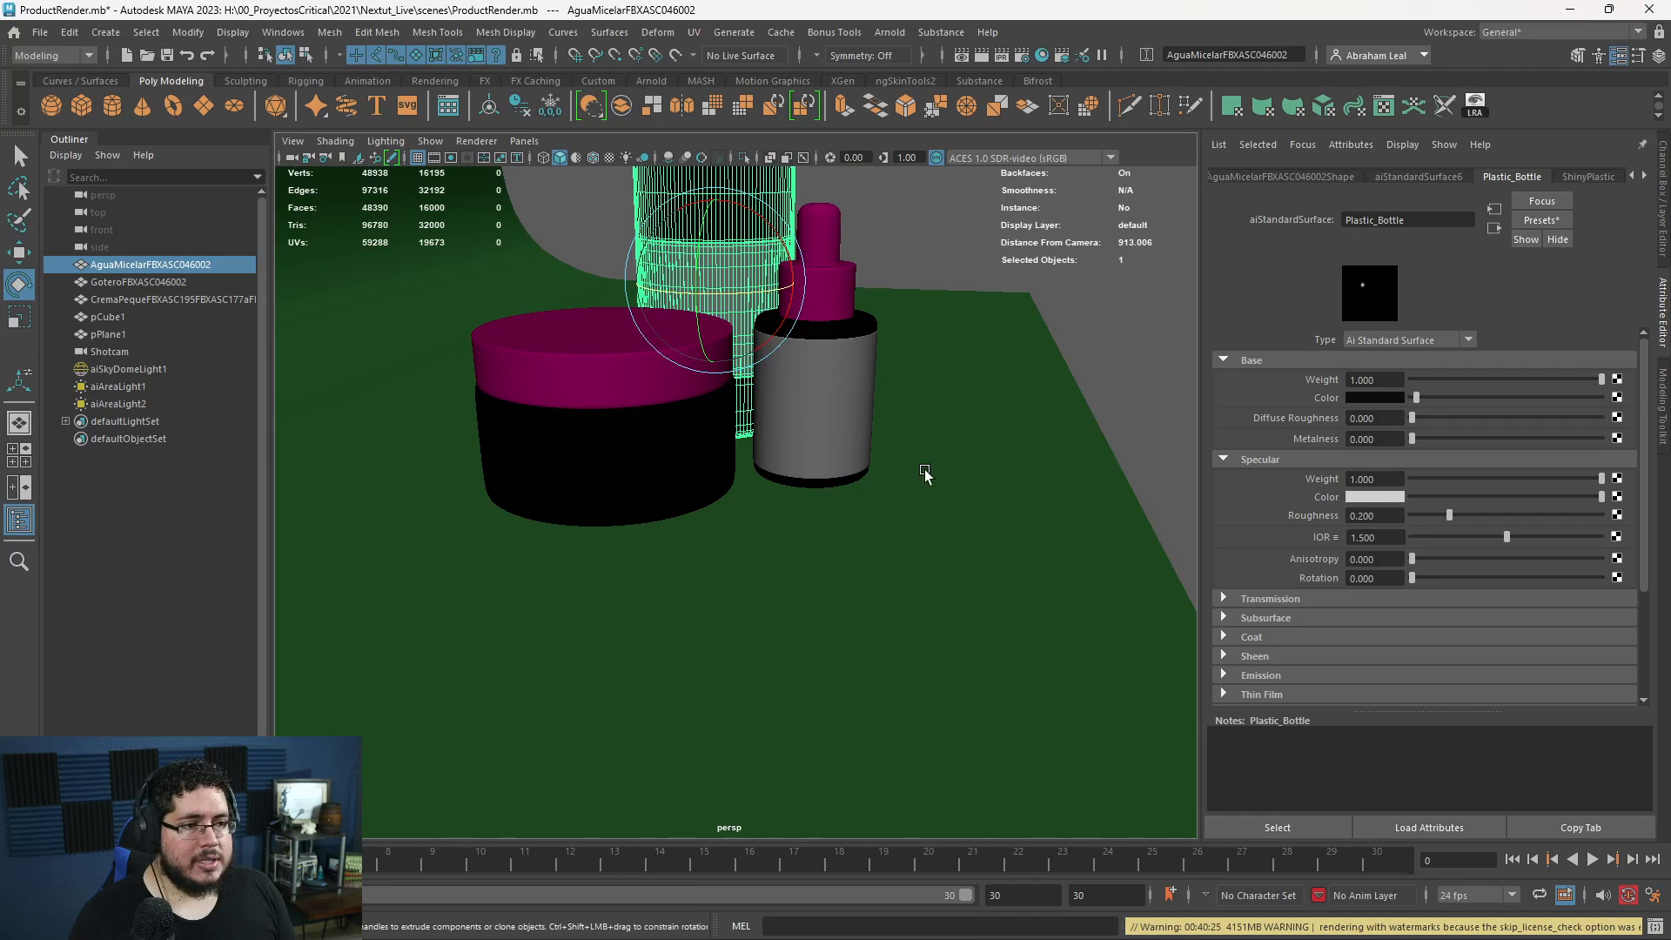
- Create a polygon cube, enlarge it to platform size near the containers, and flatten it vertically into a slab
{"action": "left_click", "coordinate": [1119, 353]}
{"action": "scroll", "coordinate": [817, 354], "scroll_direction": "down", "scroll_amount": 5}
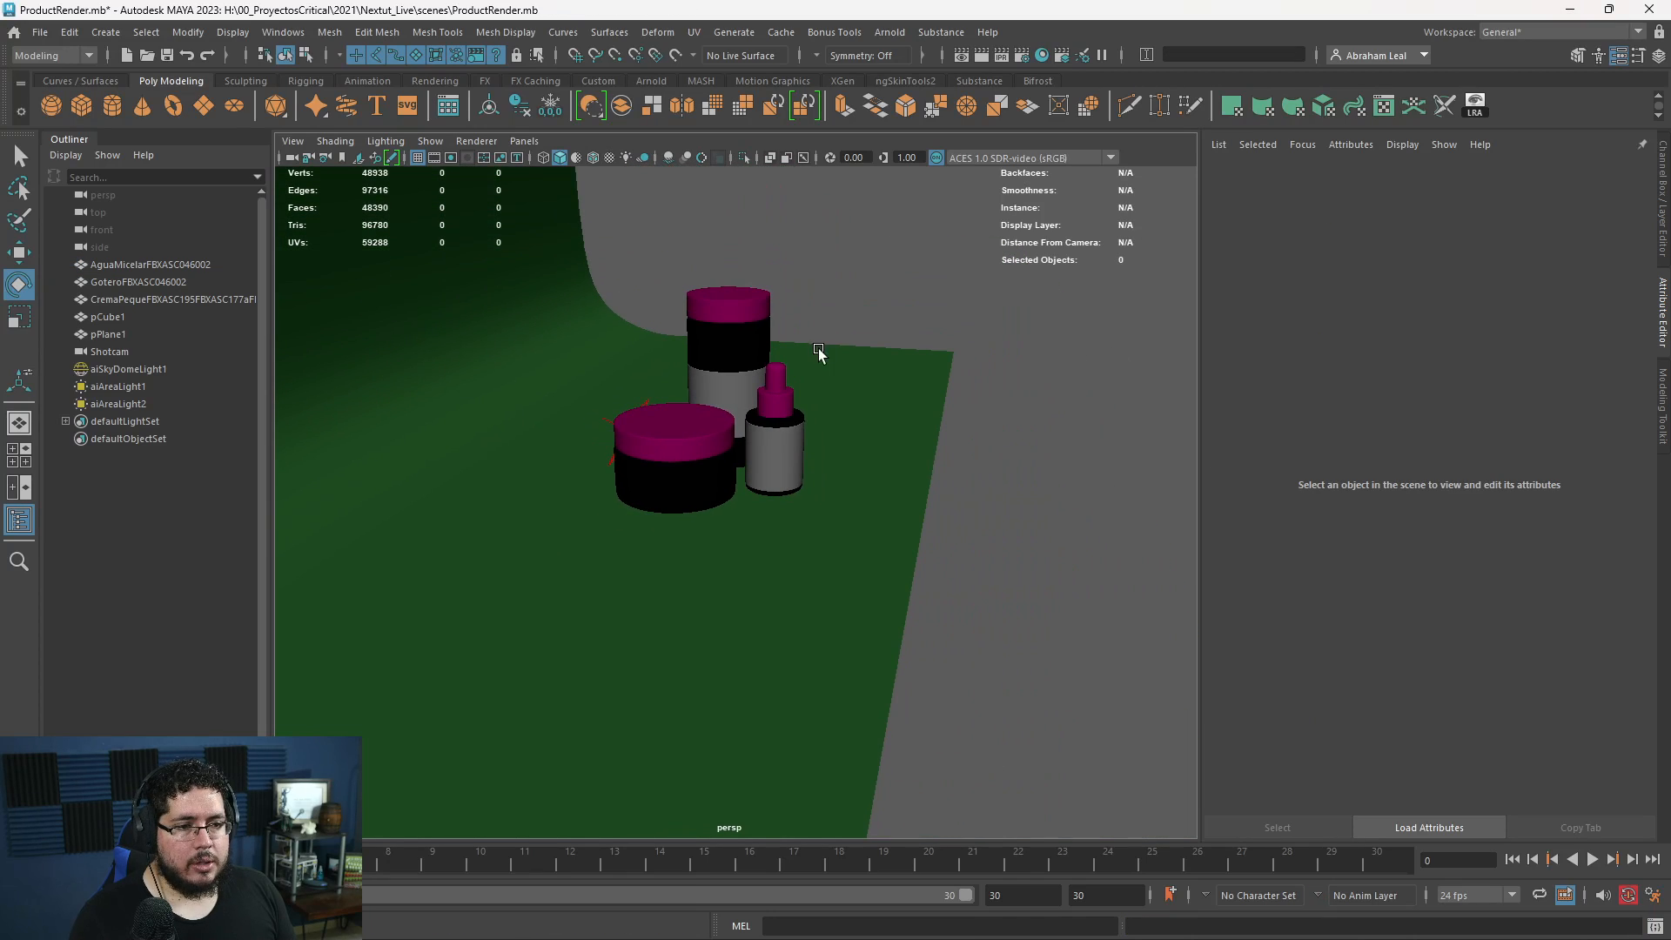
{"action": "left_click", "coordinate": [88, 116]}
{"action": "key", "text": "w"}
{"action": "key", "text": "r"}
{"action": "left_click_drag", "start_coordinate": [683, 434], "coordinate": [809, 404]}
{"action": "left_click_drag", "start_coordinate": [680, 370], "coordinate": [680, 431]}
{"action": "key", "text": "w"}
{"action": "scroll", "coordinate": [737, 500], "scroll_direction": "up", "scroll_amount": 1}
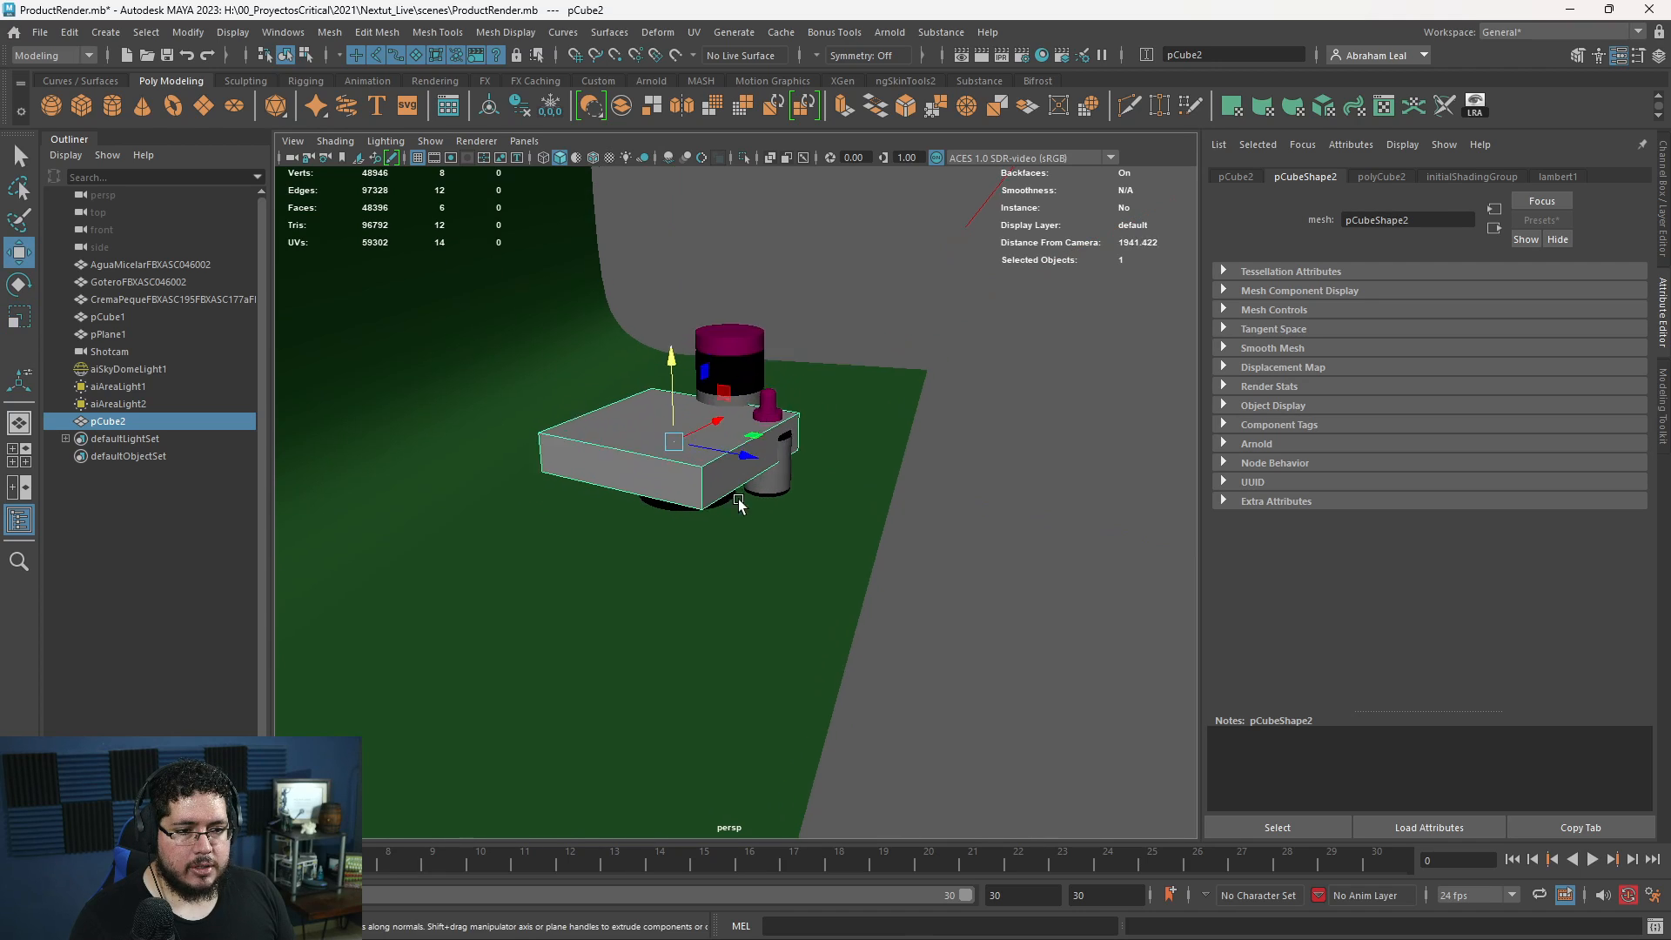
- Narrow the slab and move it on the floor underneath the tall bottle
{"action": "scroll", "coordinate": [738, 500], "scroll_direction": "up", "scroll_amount": 6}
{"action": "key", "text": "r"}
{"action": "left_click_drag", "start_coordinate": [589, 358], "coordinate": [471, 361]}
{"action": "key", "text": "w"}
{"action": "left_click_drag", "start_coordinate": [585, 272], "coordinate": [942, 548]}
{"action": "mouse_move", "coordinate": [942, 549]}
{"action": "left_mouse_down", "text": "alt"}
{"action": "mouse_move", "coordinate": [947, 594]}
{"action": "mouse_move", "coordinate": [944, 541]}
{"action": "left_mouse_up", "text": "alt"}
- Raise the tall bottle so it stands on top of the slab
{"action": "left_click", "coordinate": [871, 398]}
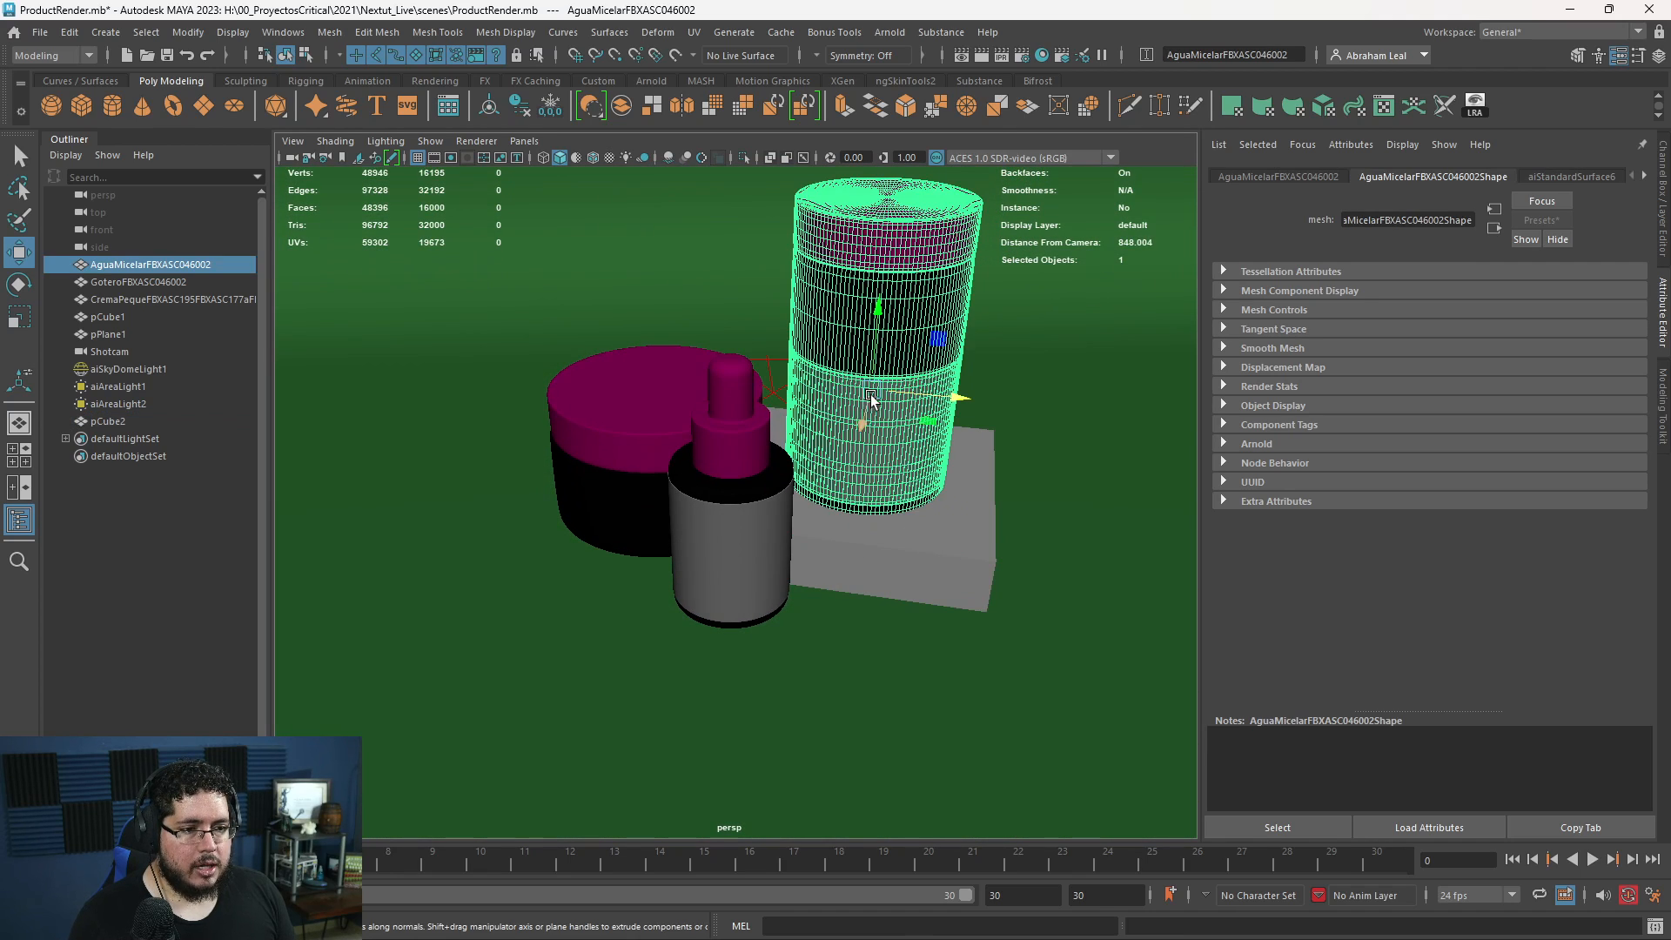
{"action": "left_click_drag", "start_coordinate": [871, 398], "coordinate": [867, 298]}
{"action": "left_click_drag", "start_coordinate": [834, 431], "coordinate": [854, 375], "text": "alt"}
- Duplicate the tall bottle's slab, thin the copy to a vertical scale of about 16.5, and place it under the cream jar
{"action": "left_click", "coordinate": [891, 527]}
{"action": "left_click_drag", "start_coordinate": [891, 527], "coordinate": [879, 576], "text": "alt"}
{"action": "key", "text": "ctrl+d"}
{"action": "left_click_drag", "start_coordinate": [934, 493], "coordinate": [589, 467]}
{"action": "key", "text": "r"}
{"action": "mouse_move", "coordinate": [507, 400]}
{"action": "left_mouse_down"}
{"action": "mouse_move", "coordinate": [511, 454]}
{"action": "mouse_move", "coordinate": [506, 419]}
{"action": "left_mouse_up"}
{"action": "key", "text": "w"}
{"action": "left_click_drag", "start_coordinate": [581, 489], "coordinate": [957, 689], "text": "alt"}
{"action": "key", "text": "ctrl+z"}
{"action": "left_click_drag", "start_coordinate": [785, 675], "coordinate": [847, 686]}
{"action": "left_click_drag", "start_coordinate": [794, 625], "coordinate": [850, 504], "text": "alt"}
{"action": "left_click_drag", "start_coordinate": [850, 505], "coordinate": [893, 533], "text": "alt"}
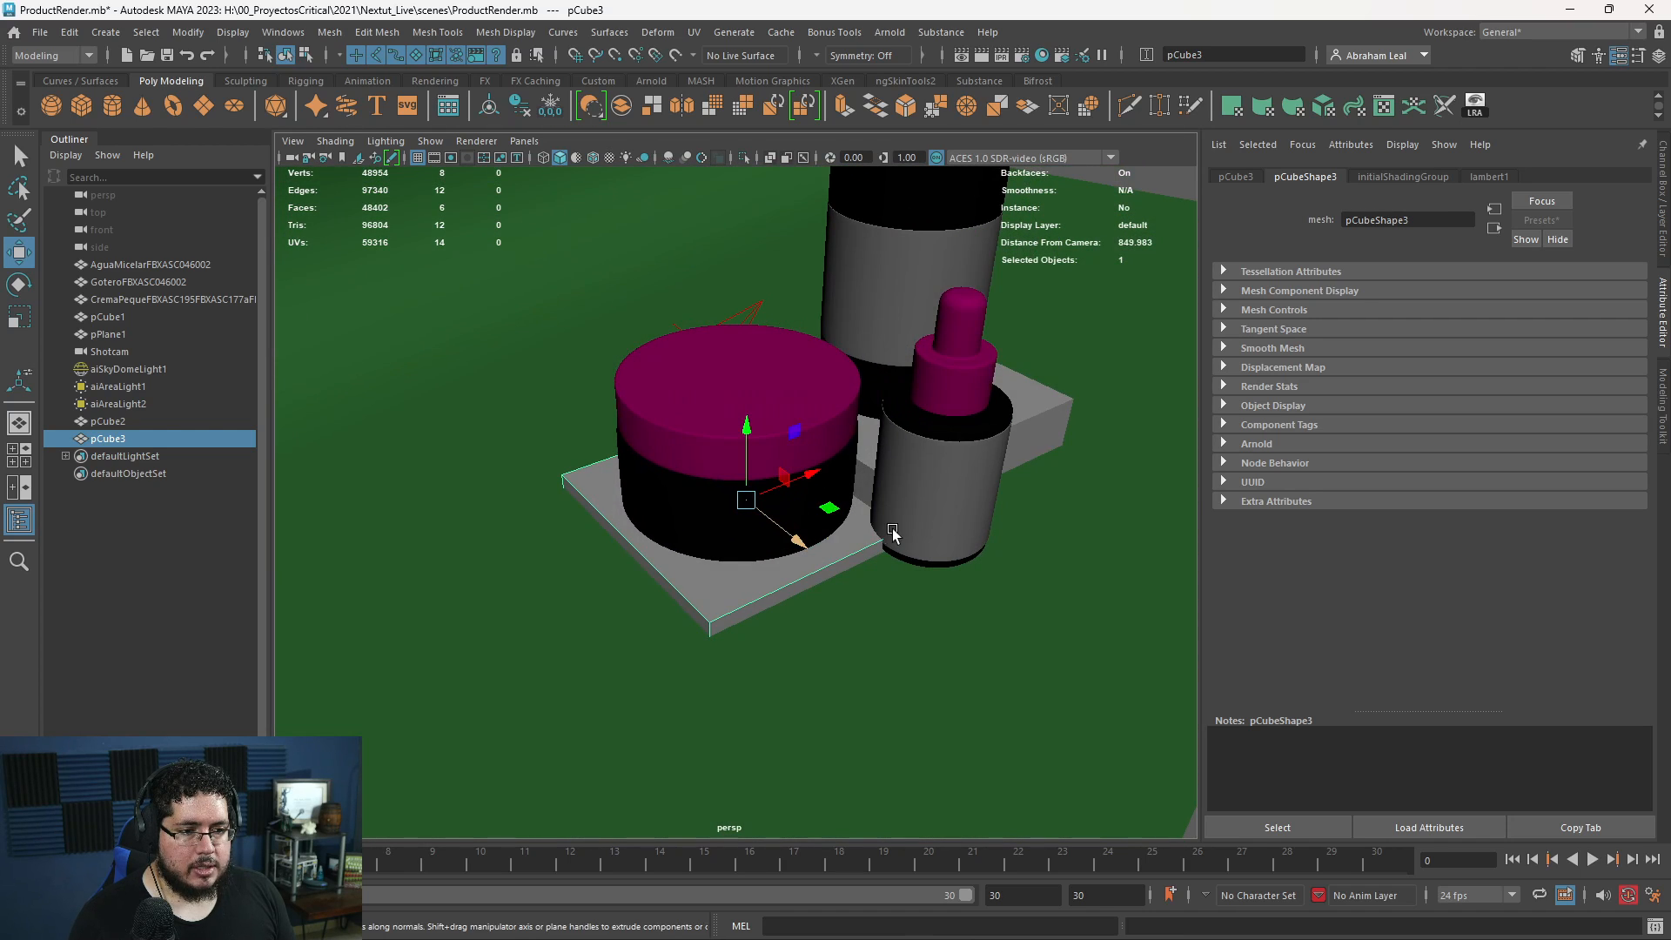
- Duplicate the thin platform and scale the copy into a smaller, taller block of about 112 × 83 × 112
{"action": "scroll", "coordinate": [894, 534], "scroll_direction": "up", "scroll_amount": 2}
{"action": "middle_click_drag", "start_coordinate": [888, 533], "coordinate": [790, 518], "text": "alt"}
{"action": "mouse_move", "coordinate": [790, 518]}
{"action": "left_mouse_down", "text": "alt"}
{"action": "mouse_move", "coordinate": [868, 513]}
{"action": "mouse_move", "coordinate": [785, 513]}
{"action": "mouse_move", "coordinate": [1007, 572]}
{"action": "mouse_move", "coordinate": [797, 512]}
{"action": "left_mouse_up", "text": "alt"}
{"action": "key", "text": "ctrl+d"}
{"action": "key", "text": "r"}
{"action": "left_click_drag", "start_coordinate": [935, 489], "coordinate": [889, 228]}
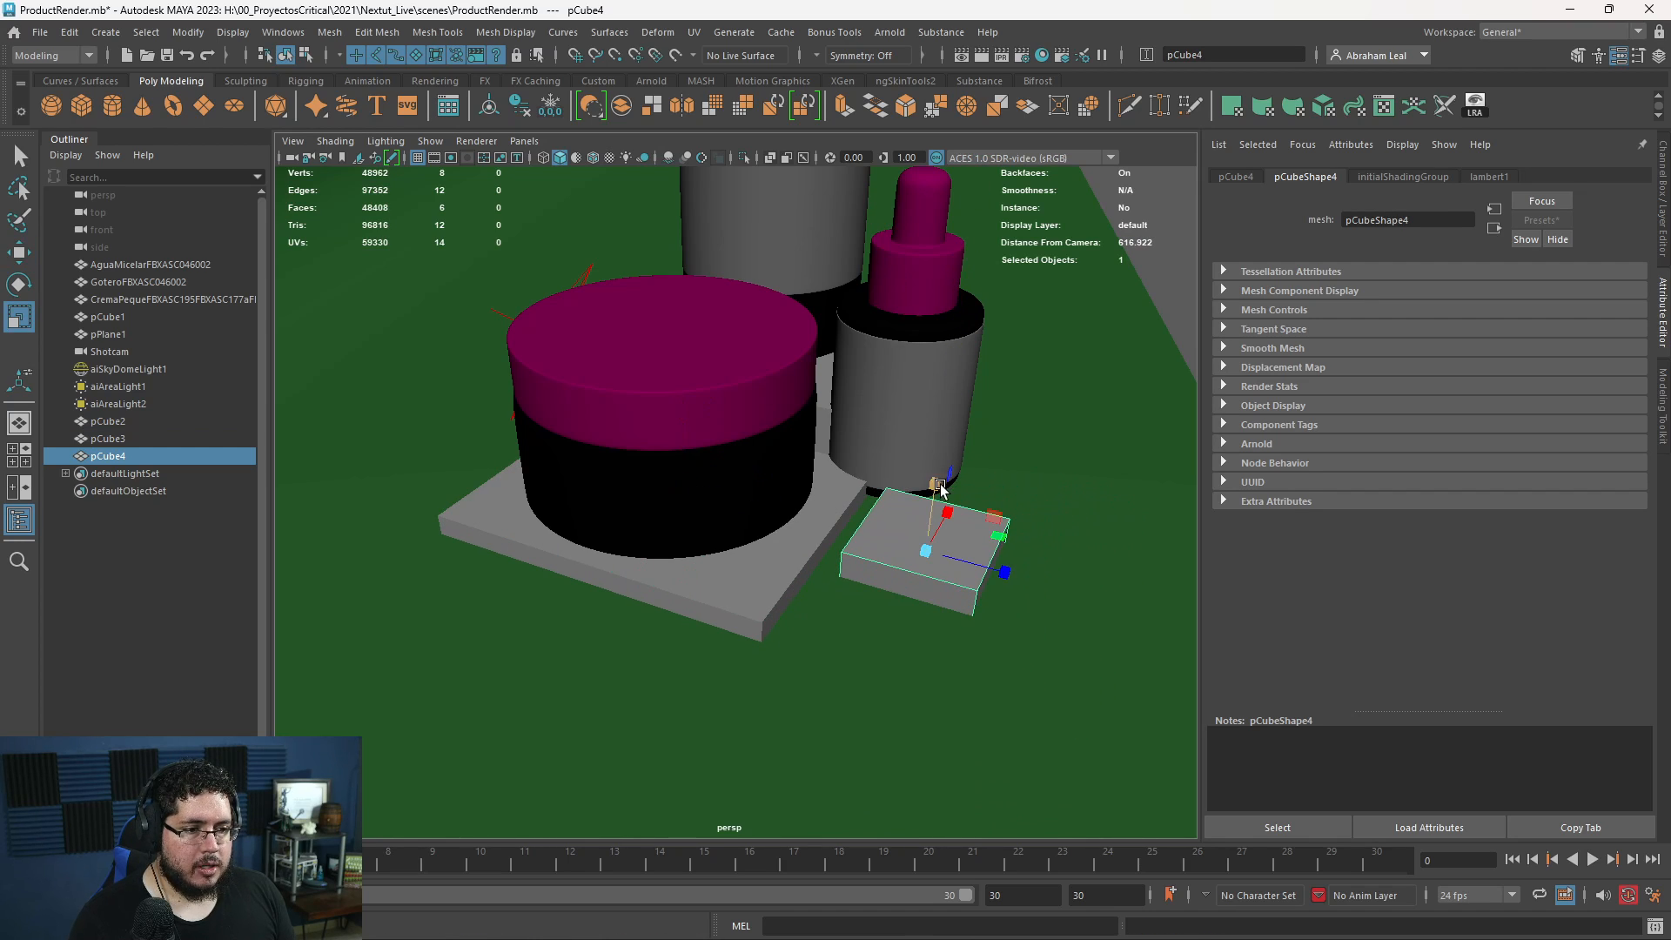
{"action": "left_click_drag", "start_coordinate": [937, 488], "coordinate": [928, 265]}
{"action": "left_click_drag", "start_coordinate": [936, 435], "coordinate": [753, 369], "text": "alt"}
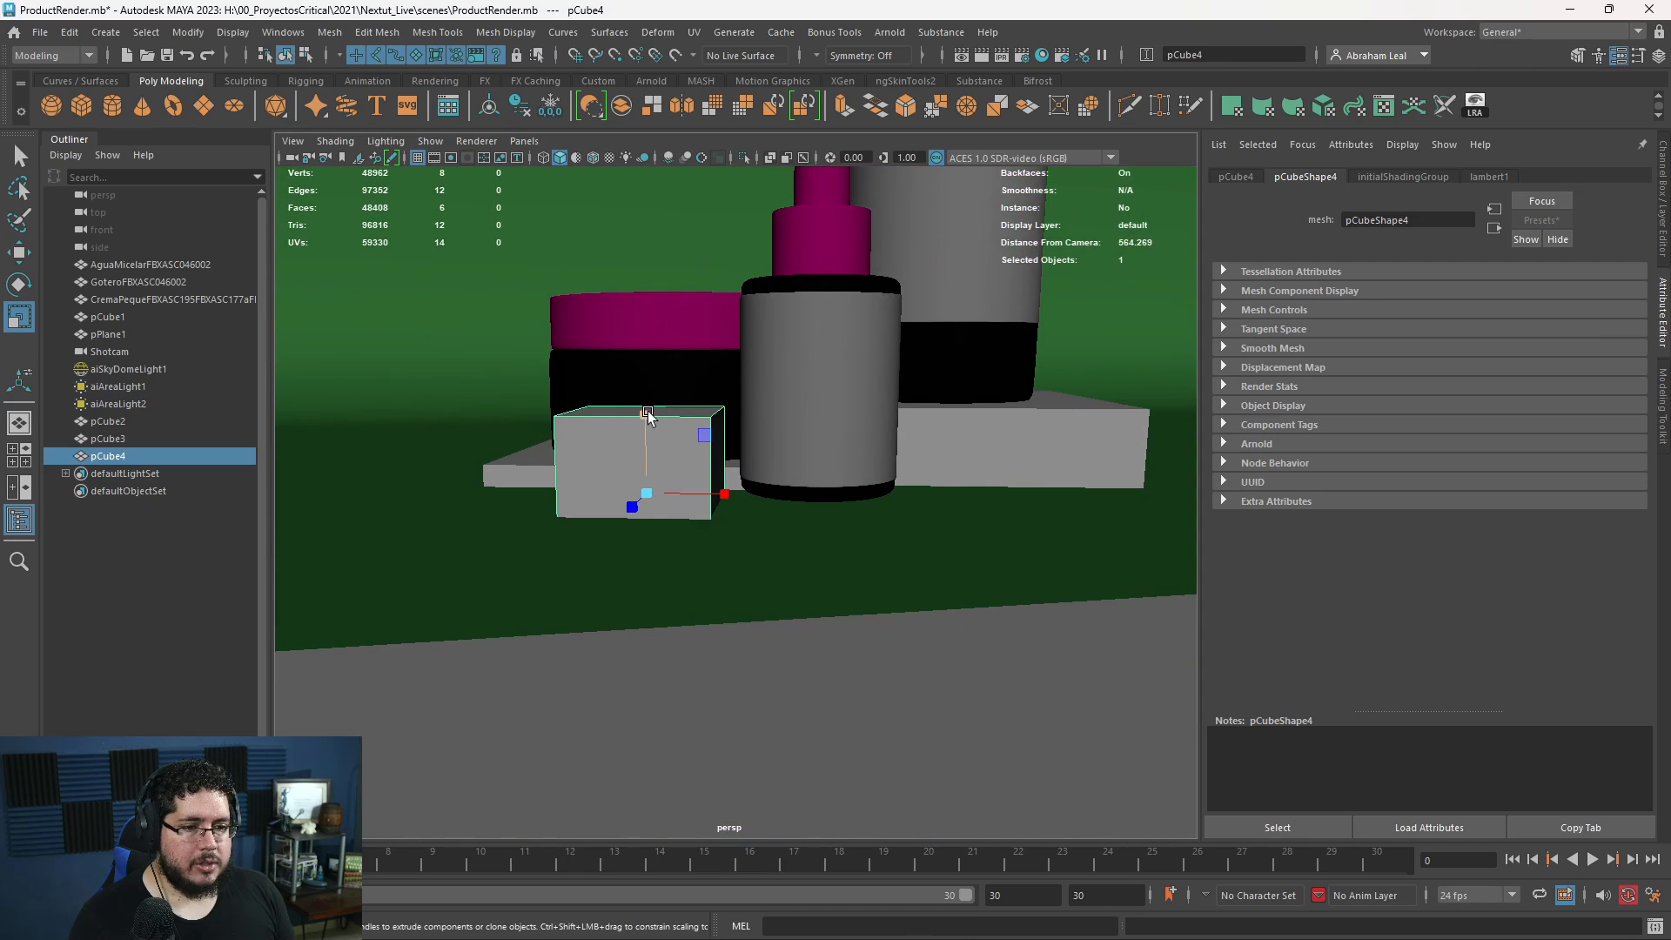
{"action": "left_click_drag", "start_coordinate": [648, 412], "coordinate": [641, 451]}
- Move the small block beneath the dropper bottle, at about X 128 and Z 184
{"action": "key", "text": "w"}
{"action": "left_click_drag", "start_coordinate": [718, 494], "coordinate": [952, 600]}
{"action": "left_click_drag", "start_coordinate": [972, 660], "coordinate": [897, 597]}
{"action": "left_click_drag", "start_coordinate": [949, 511], "coordinate": [951, 473]}
{"action": "key", "text": "r"}
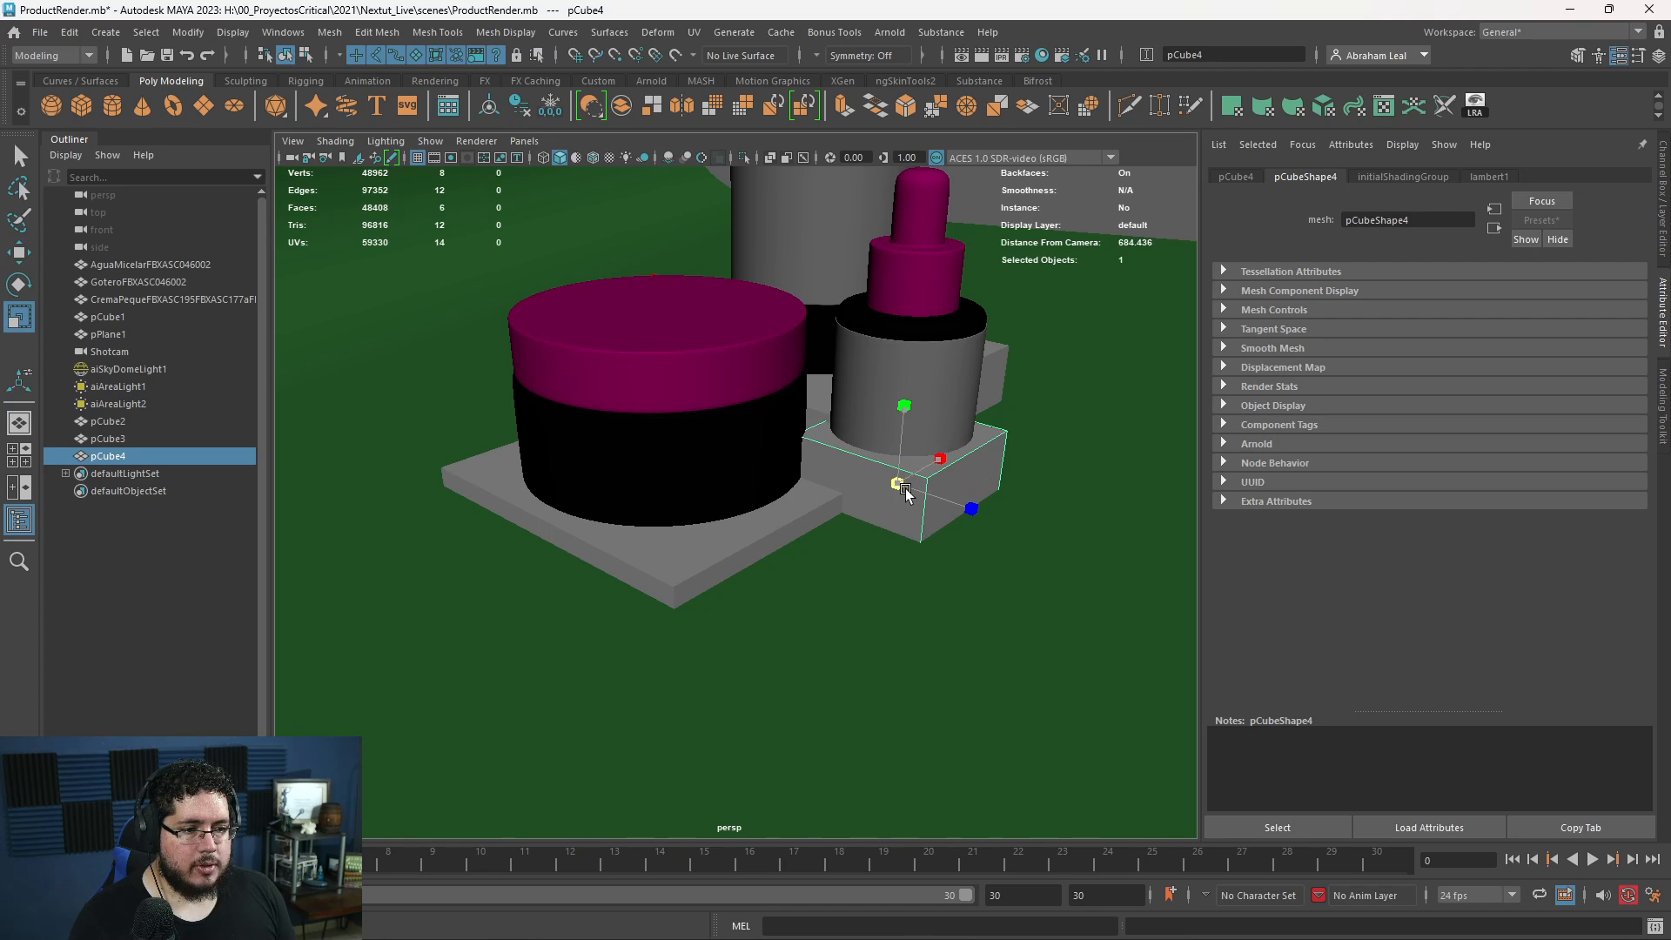
- Raise the dropper bottle so it rests on top of the small block
{"action": "left_click", "coordinate": [910, 383]}
{"action": "left_click_drag", "start_coordinate": [909, 383], "coordinate": [870, 358], "text": "alt"}
{"action": "key", "text": "w"}
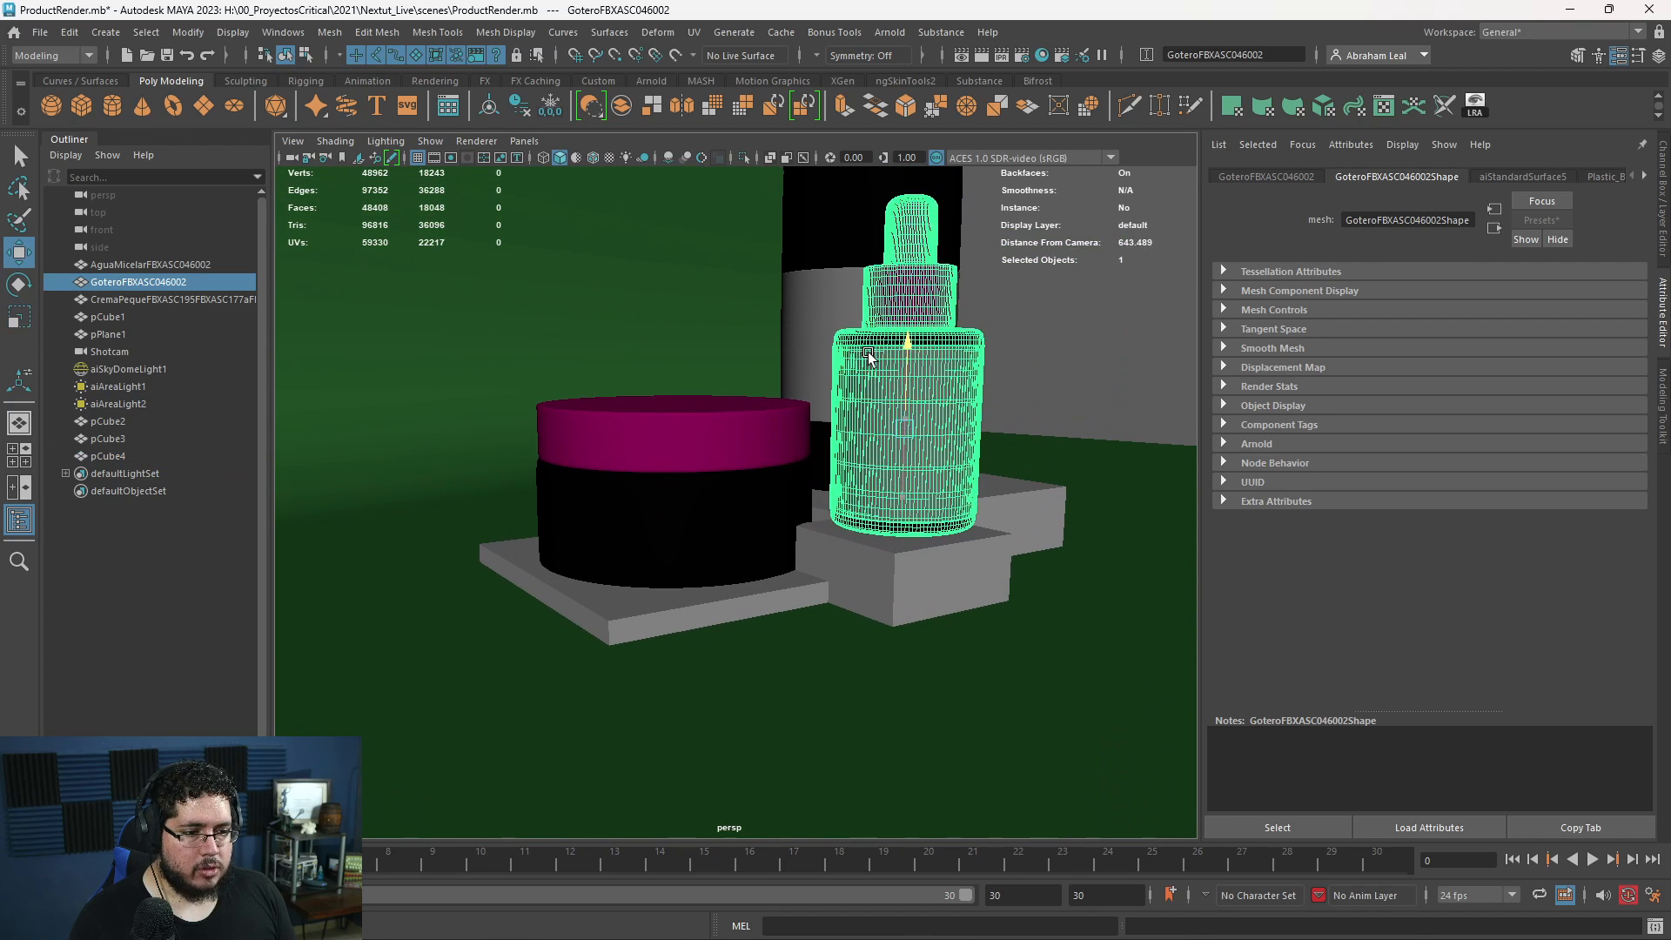
{"action": "left_click_drag", "start_coordinate": [868, 357], "coordinate": [648, 727], "text": "alt"}
- Reposition the thin platform clear of the other blocks and center the cream jar on it
{"action": "left_click", "coordinate": [594, 674], "text": "shift"}
{"action": "left_click", "coordinate": [635, 566]}
{"action": "left_click_drag", "start_coordinate": [575, 656], "coordinate": [696, 505]}
{"action": "left_click", "coordinate": [783, 526]}
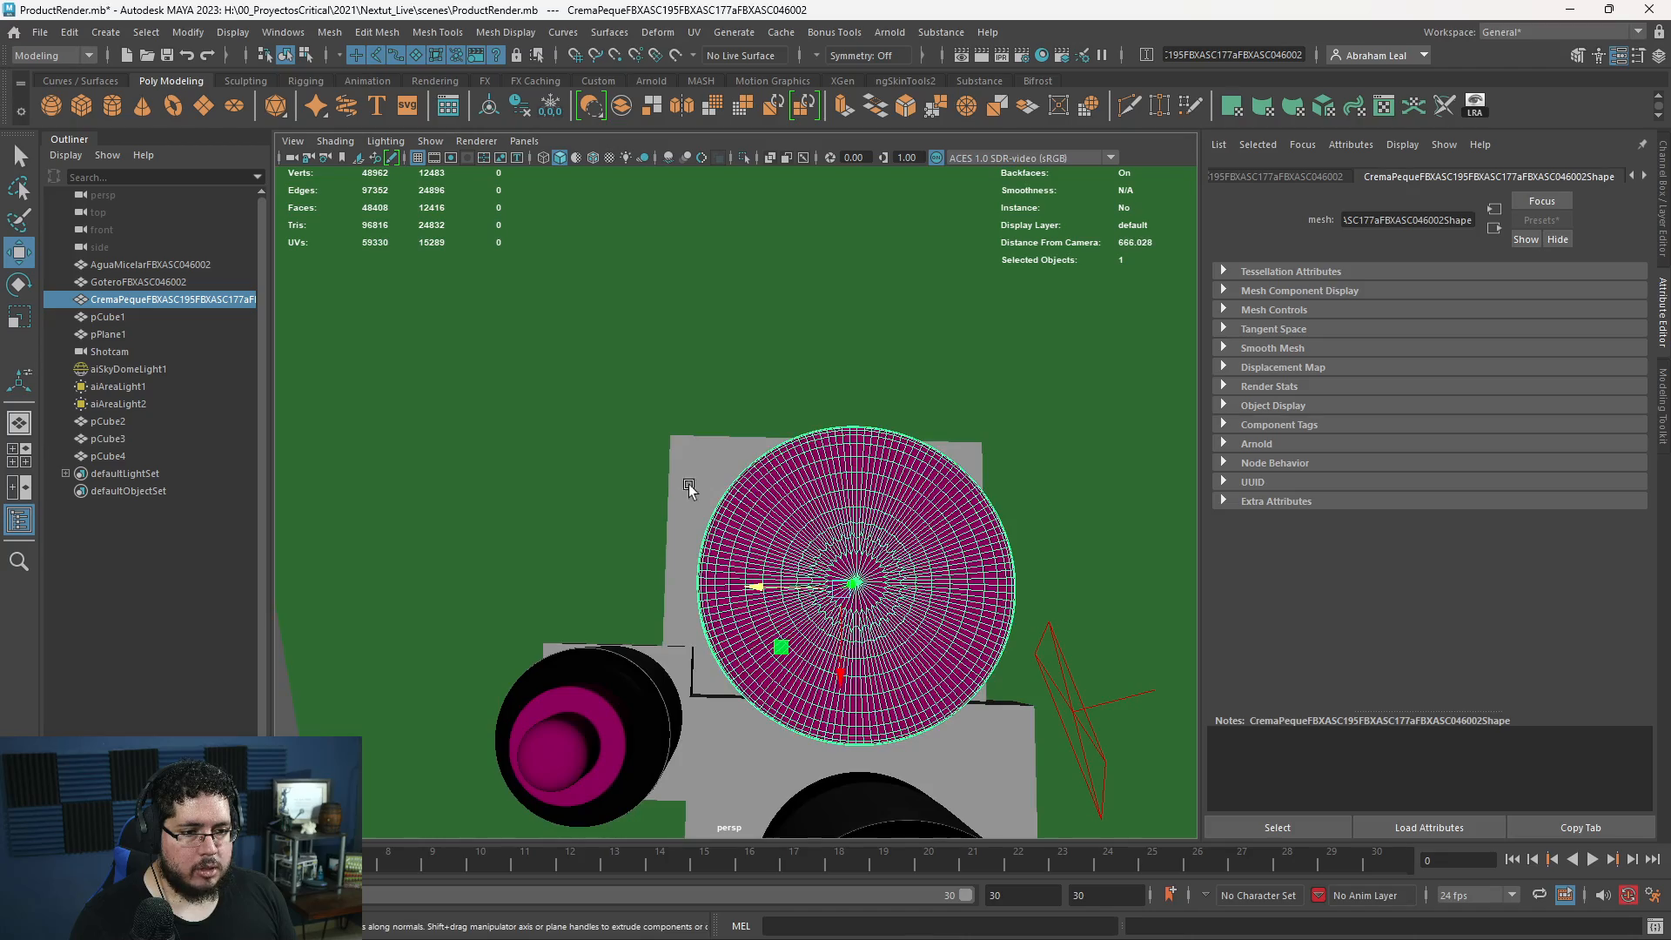
{"action": "left_click", "coordinate": [688, 484], "text": "shift"}
{"action": "left_click_drag", "start_coordinate": [825, 651], "coordinate": [824, 624]}
{"action": "left_click", "coordinate": [783, 632]}
{"action": "left_click_drag", "start_coordinate": [767, 537], "coordinate": [738, 537]}
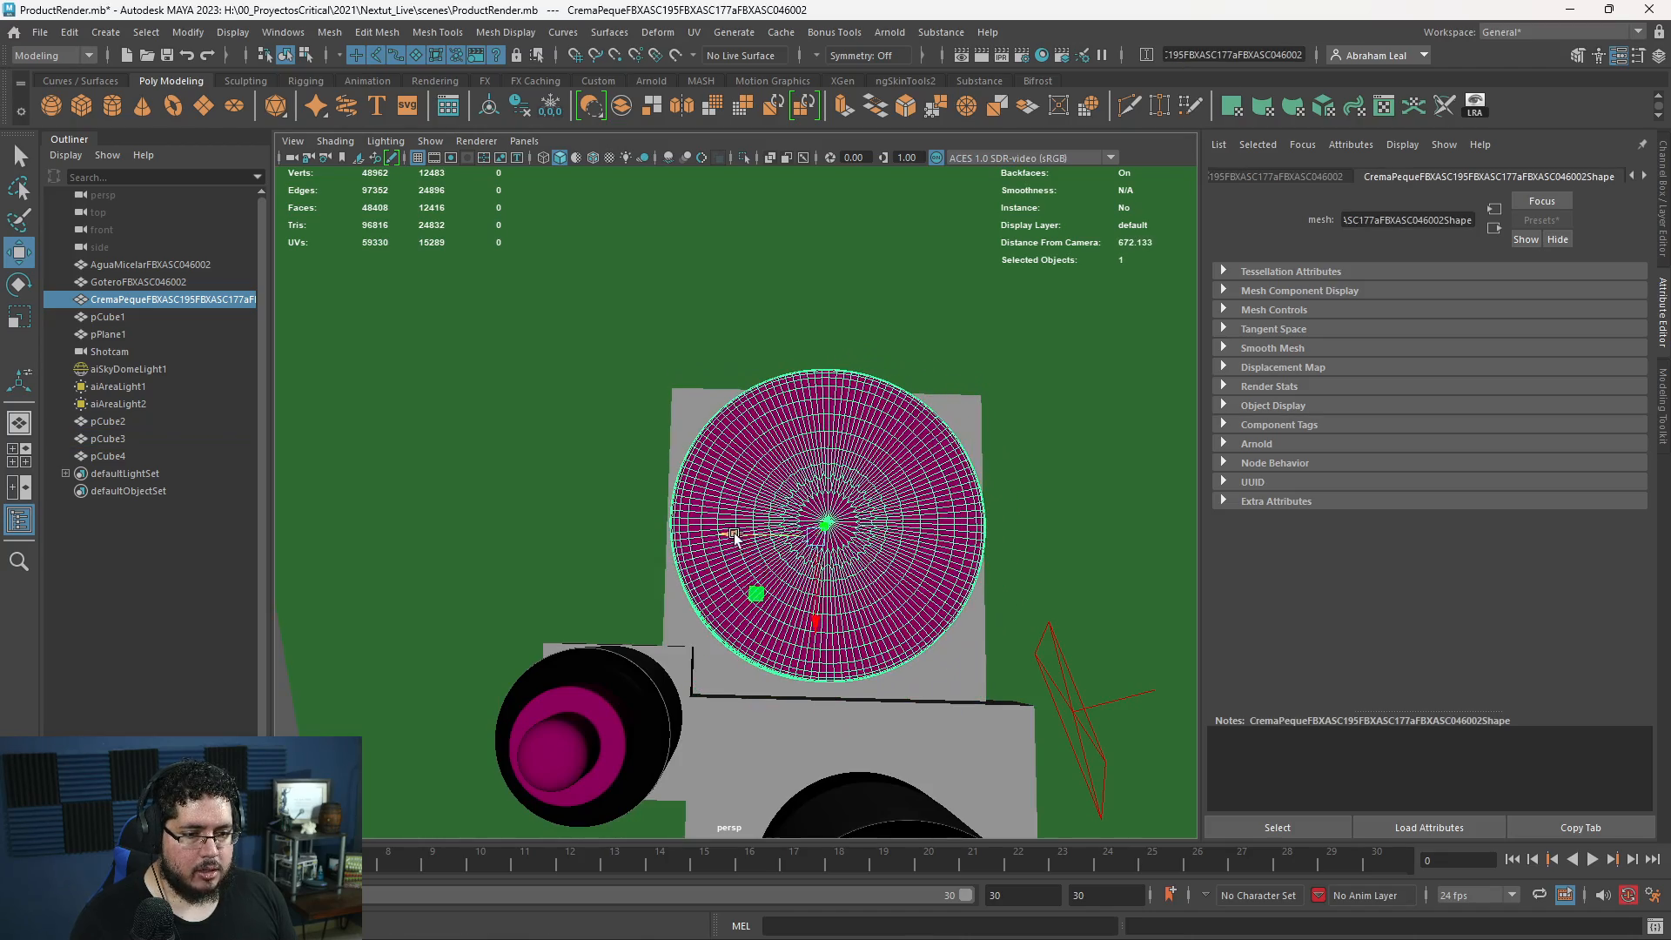
{"action": "left_click_drag", "start_coordinate": [802, 641], "coordinate": [731, 564], "text": "alt"}
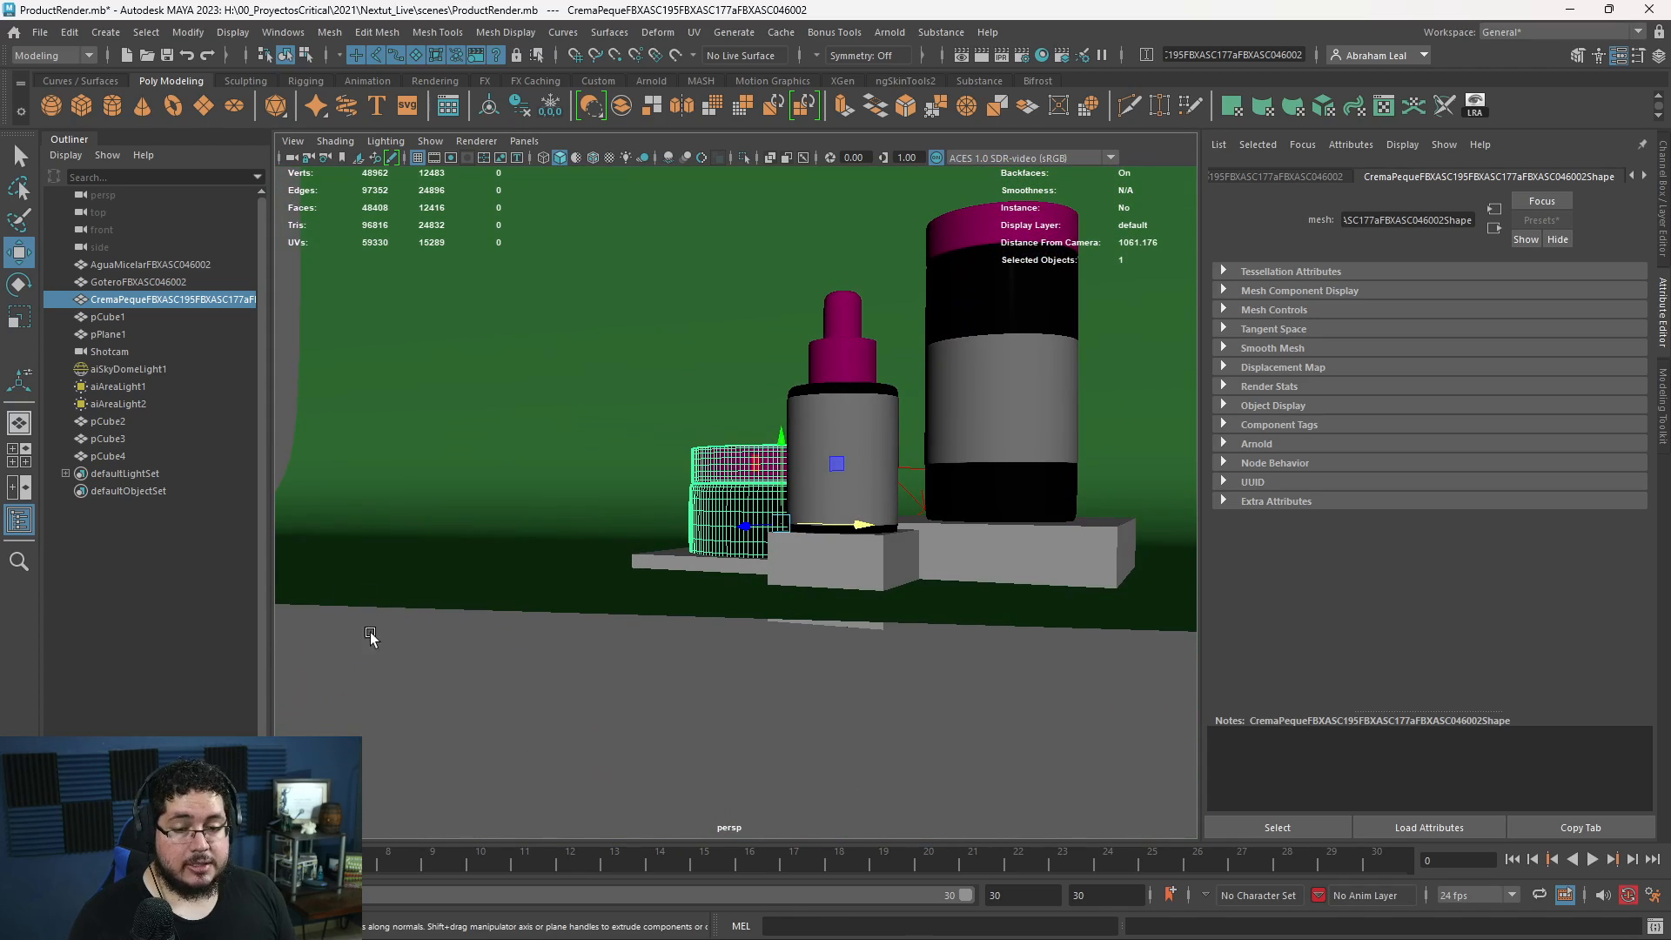
- Run the Arnold render to check the new platforms from the Shotcam, and minimize the RenderView
{"action": "key", "text": "alt+Tab"}
{"action": "left_click", "coordinate": [963, 388]}
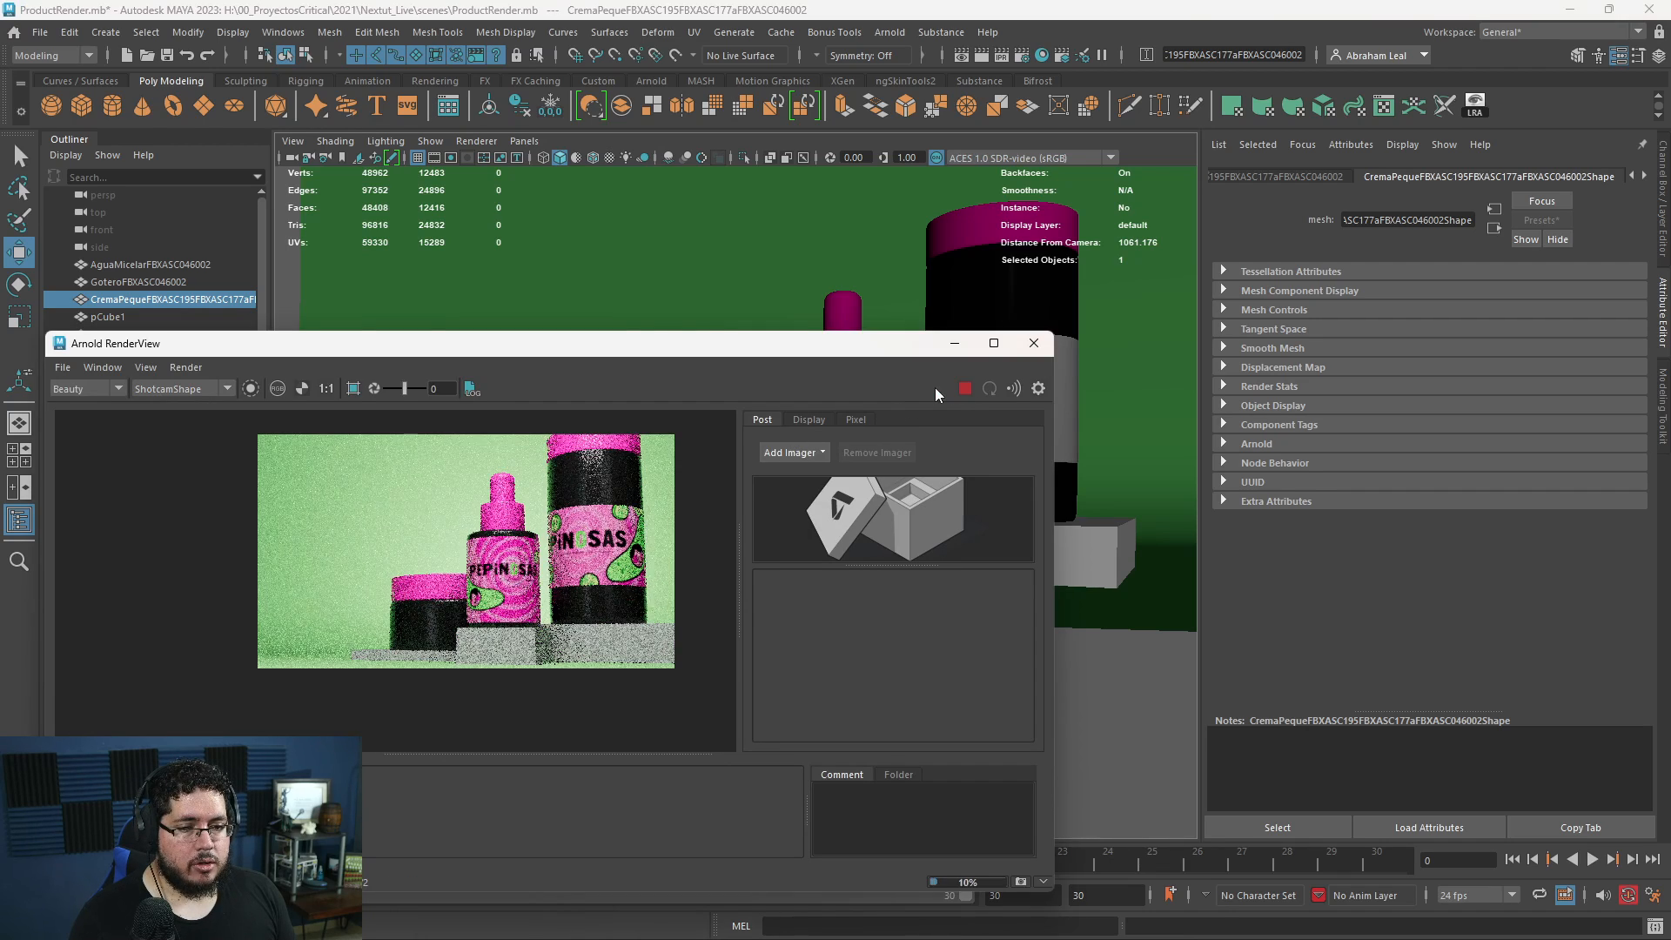
{"action": "left_click", "coordinate": [953, 347]}
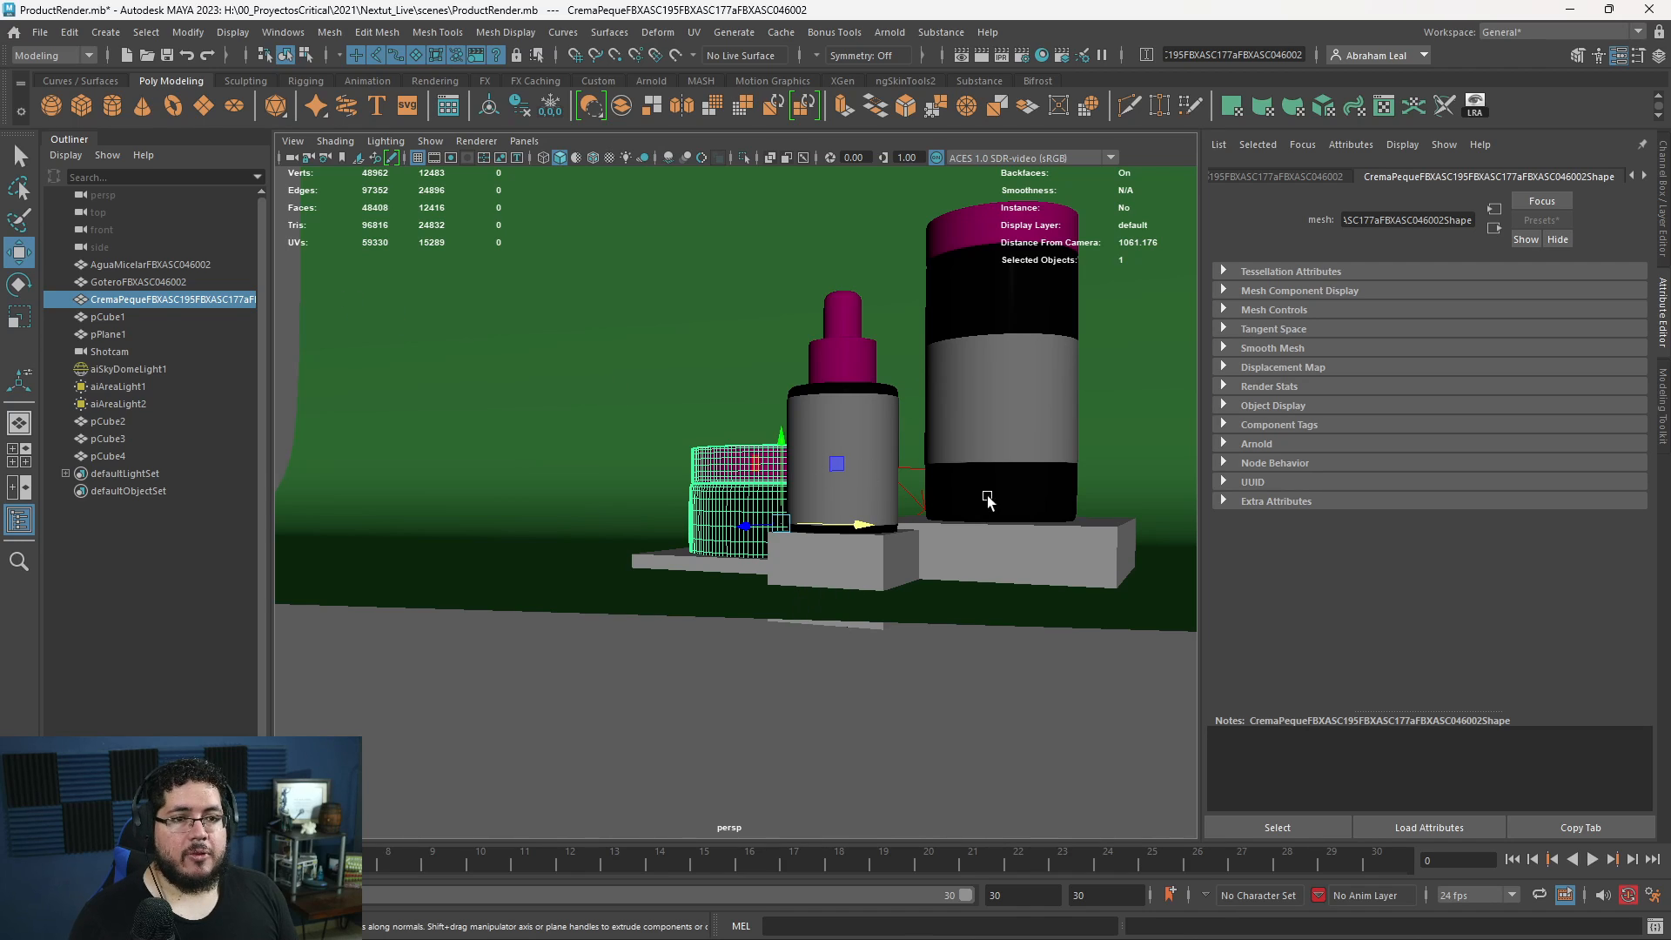
- Select the Shotcam, look through it in the viewport, and show its transform channels
{"action": "left_click", "coordinate": [112, 352]}
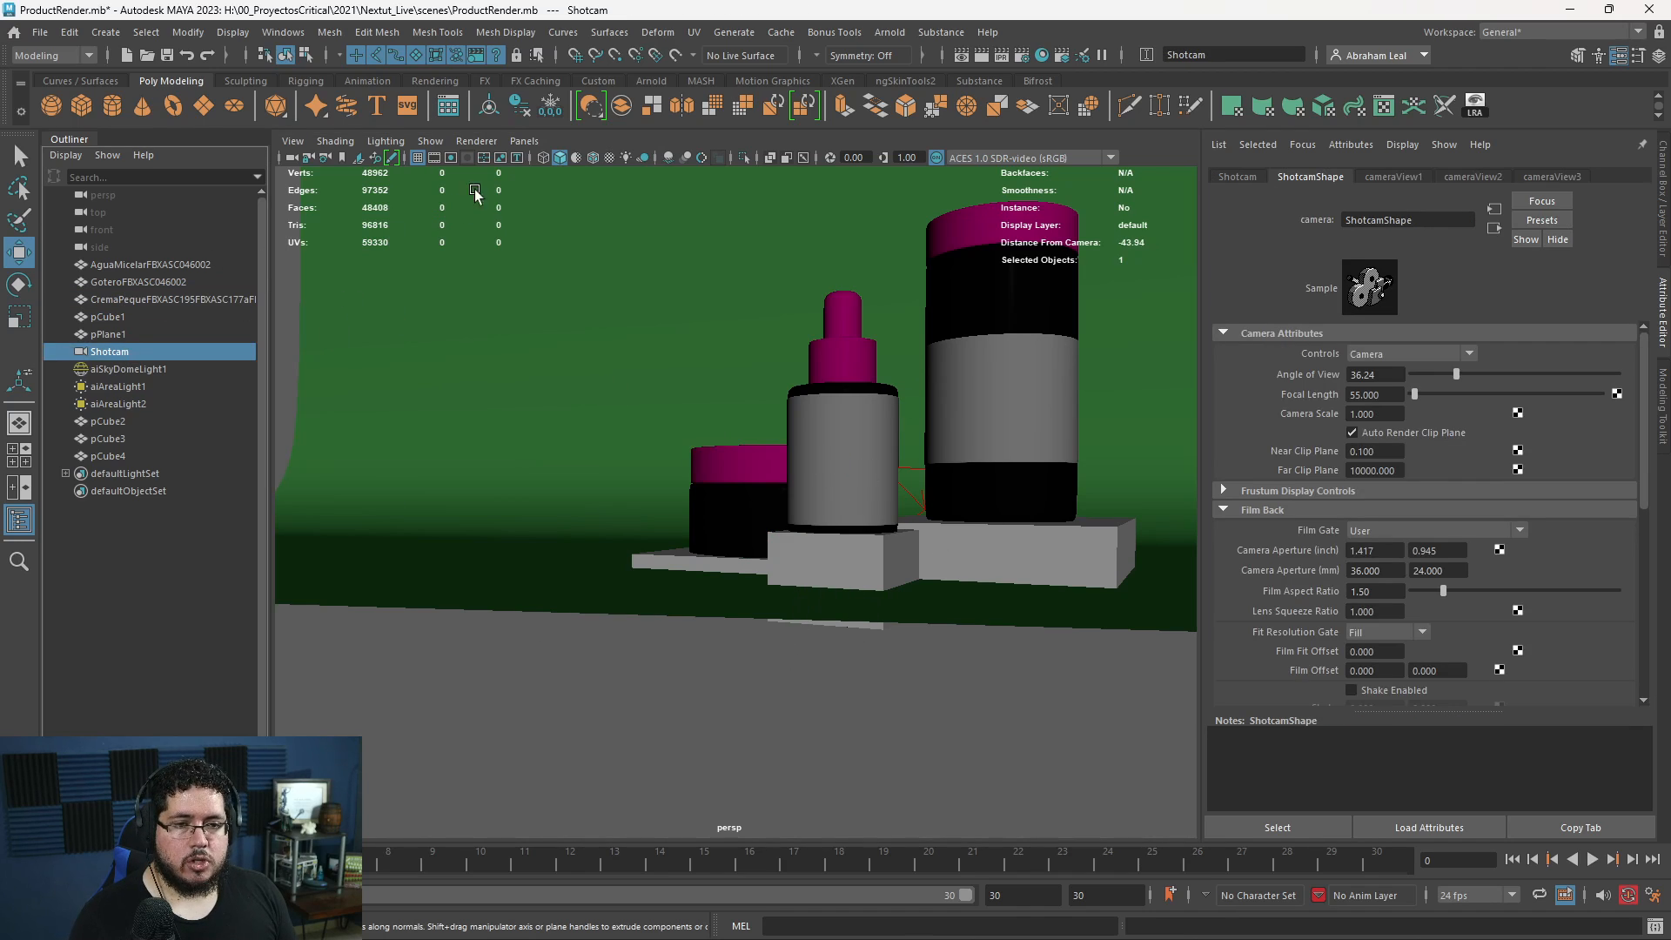
{"action": "left_click", "coordinate": [524, 141]}
{"action": "mouse_move", "coordinate": [574, 189]}
{"action": "left_click", "coordinate": [735, 211]}
{"action": "key", "text": "ctrl+a"}
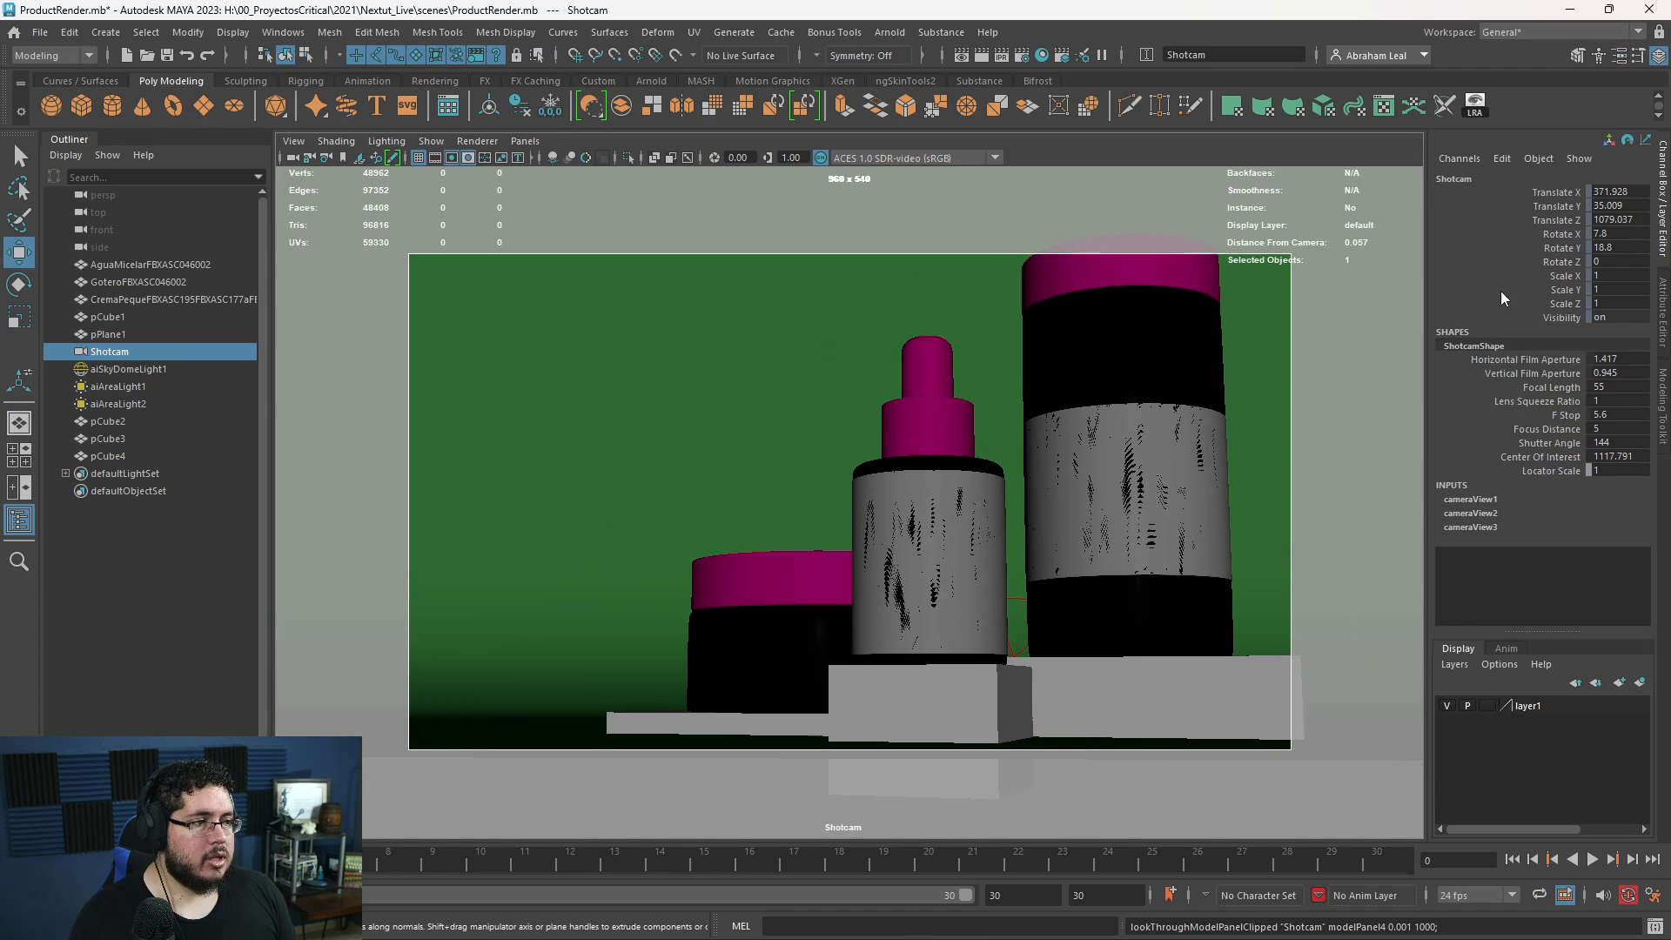
- Unlock all Shotcam transform channels and reframe the containers from about X 439, Y 92, Z 1219, rotated 4.8 in X and 20 in Y
{"action": "left_click_drag", "start_coordinate": [1558, 191], "coordinate": [1558, 304]}
{"action": "right_click", "coordinate": [1558, 310]}
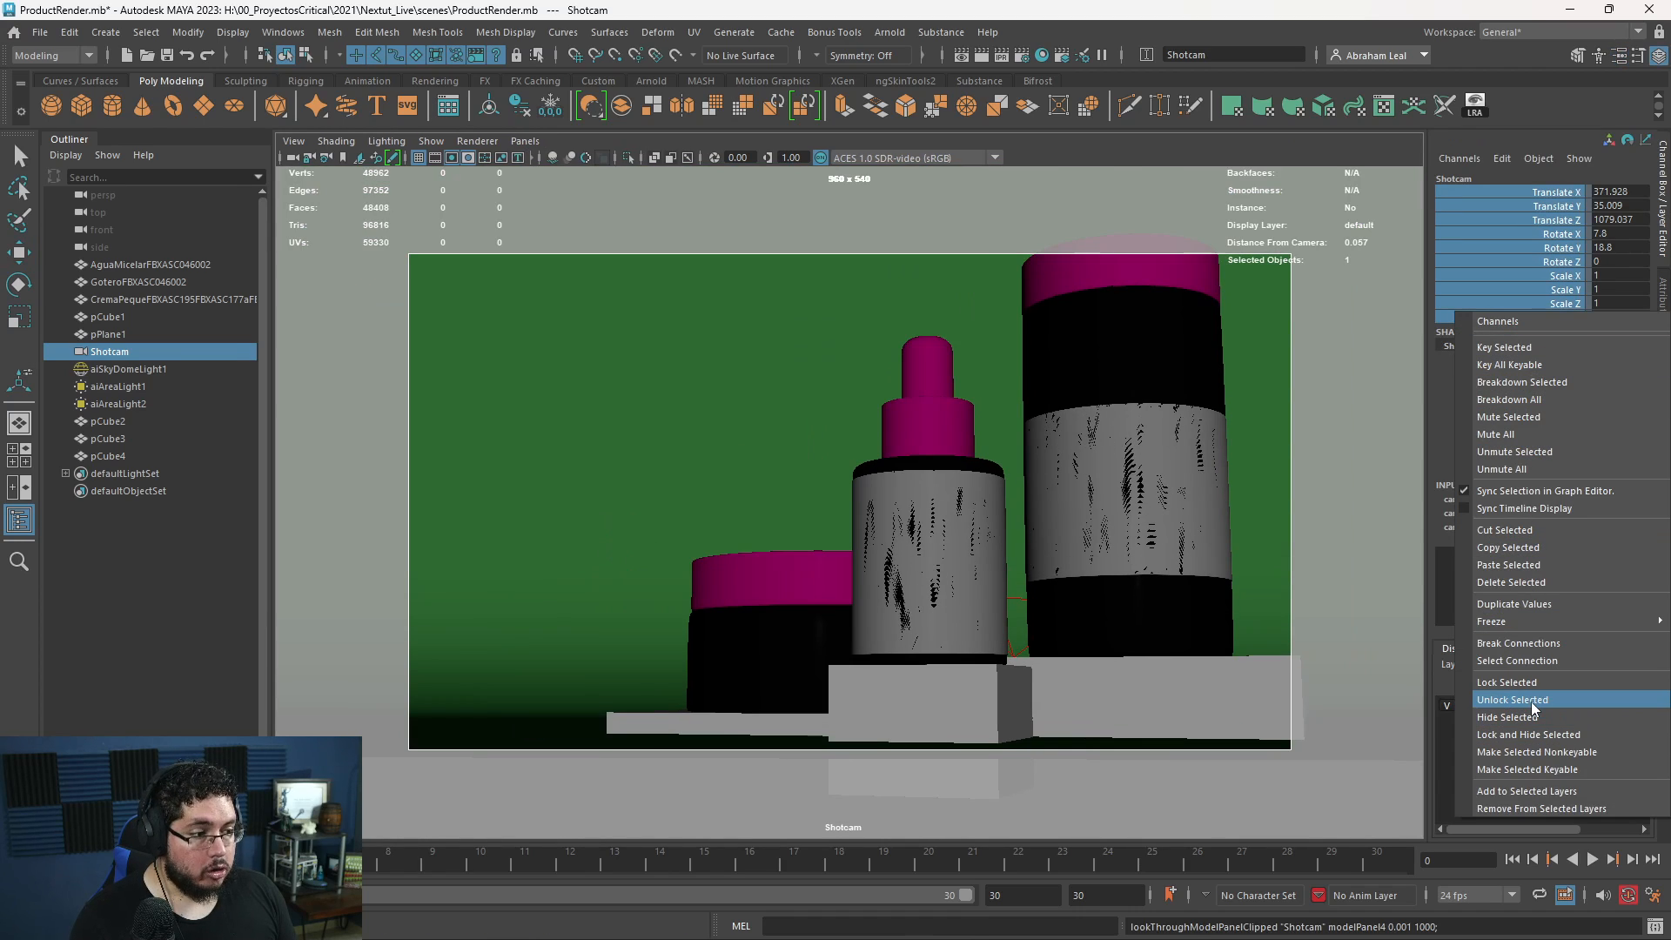
{"action": "scroll", "coordinate": [908, 594], "scroll_direction": "down", "scroll_amount": 5}
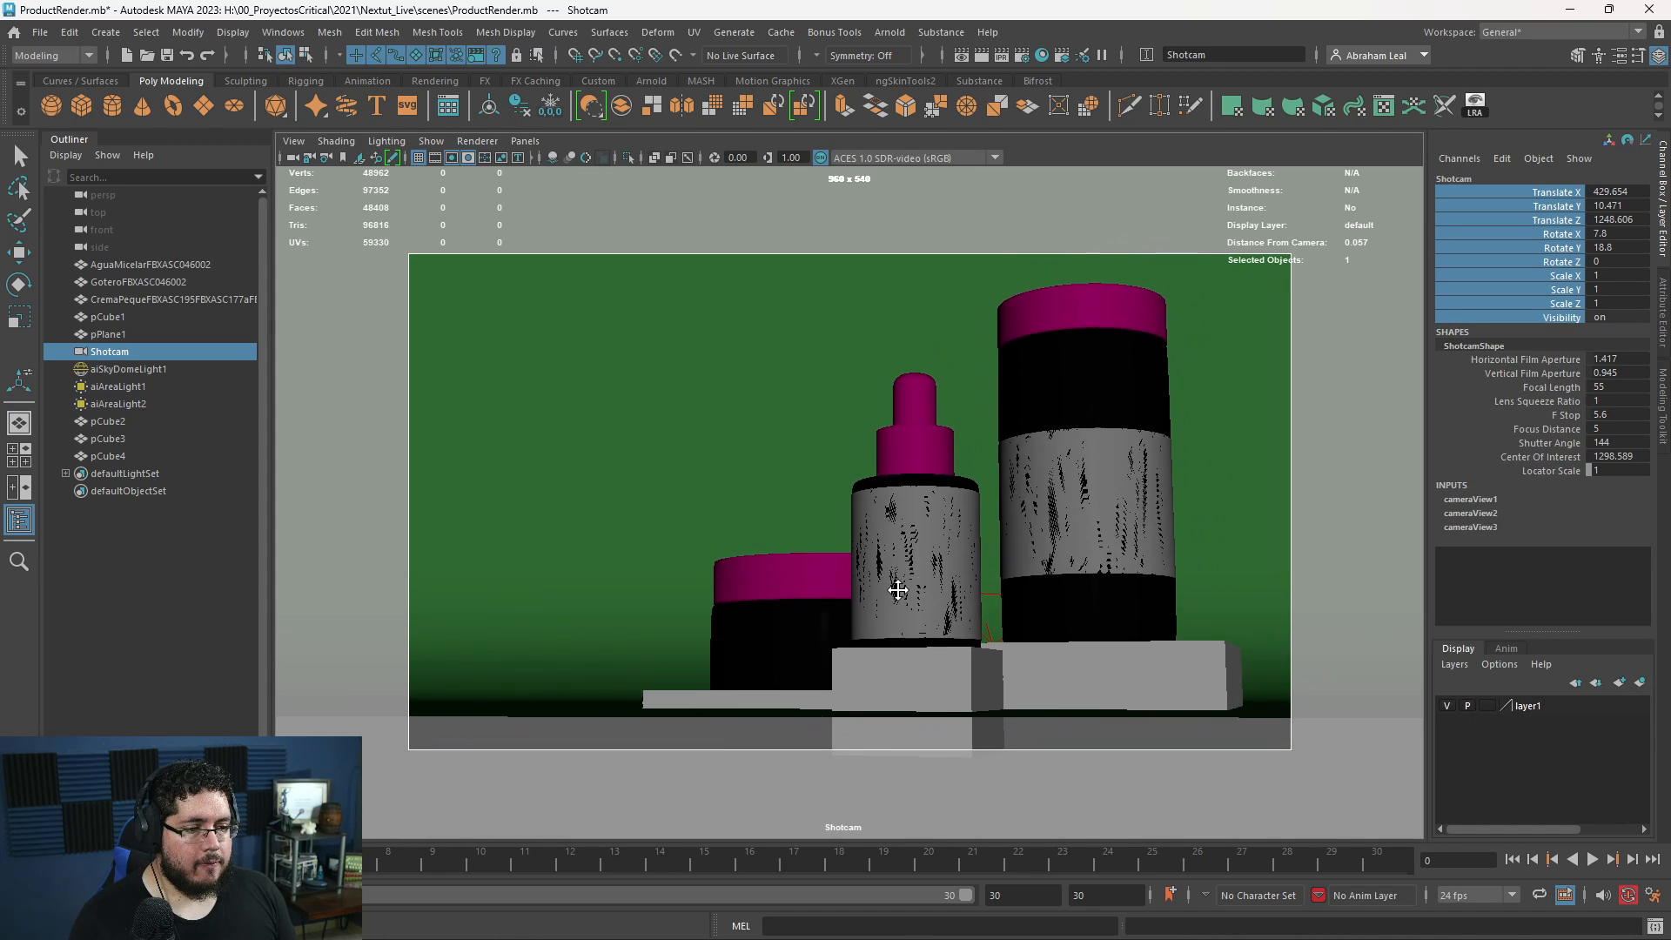
{"action": "left_click_drag", "start_coordinate": [915, 612], "coordinate": [912, 625], "text": "alt"}
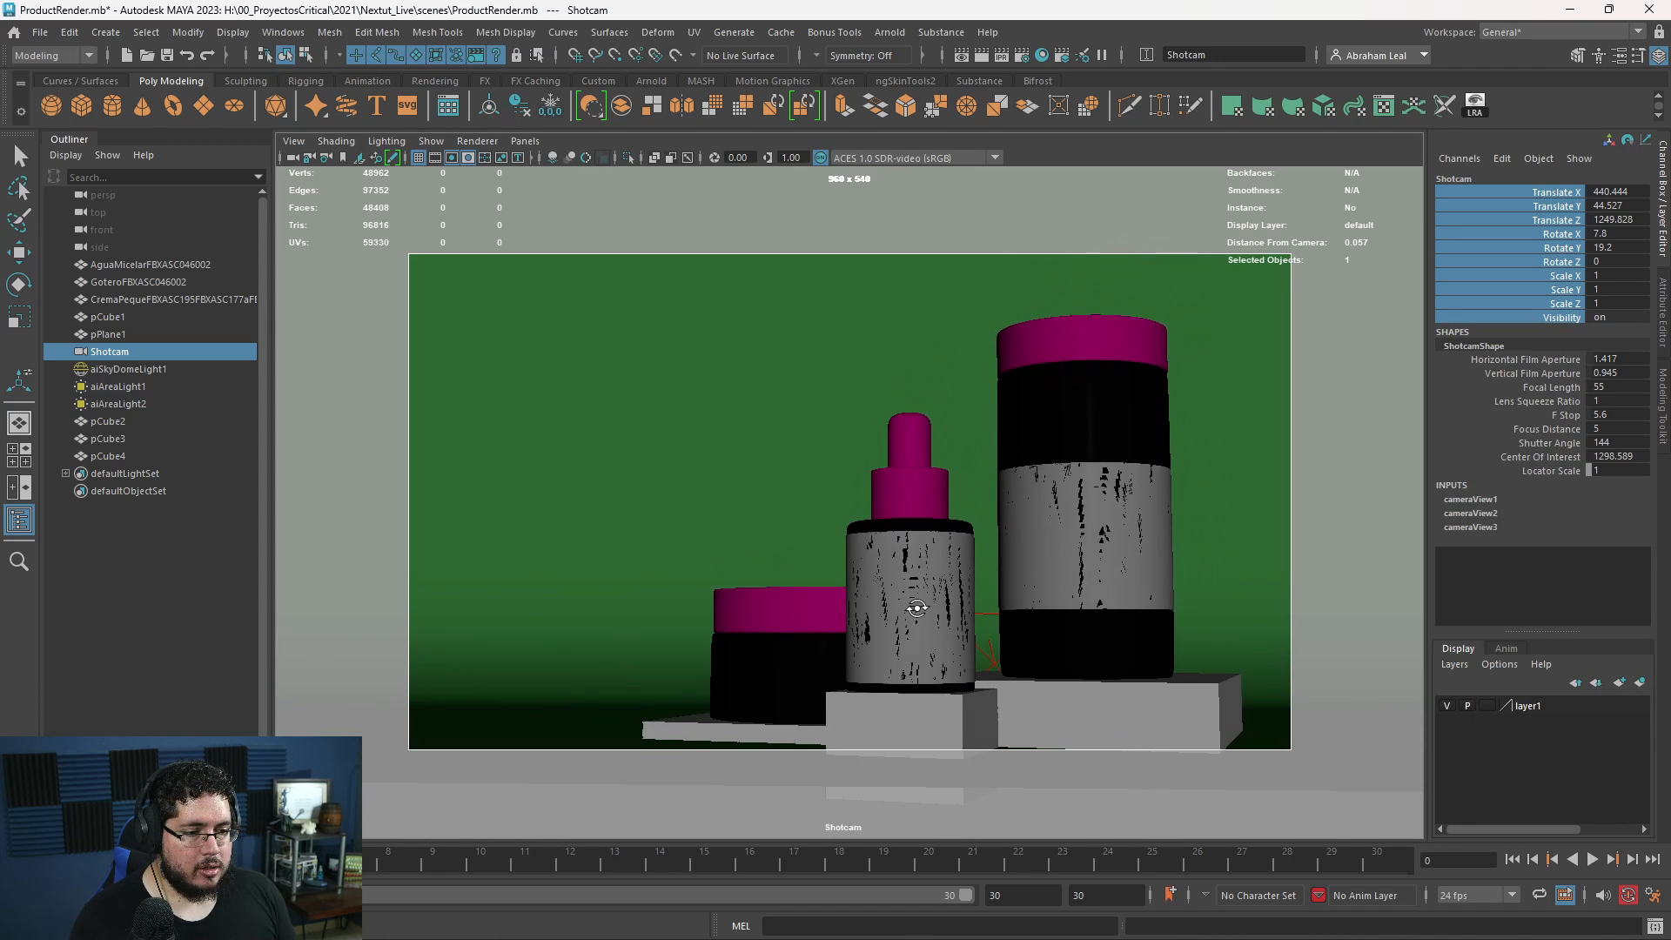
{"action": "middle_click_drag", "start_coordinate": [922, 595], "coordinate": [940, 571], "text": "alt"}
{"action": "scroll", "coordinate": [932, 575], "scroll_direction": "up", "scroll_amount": 2}
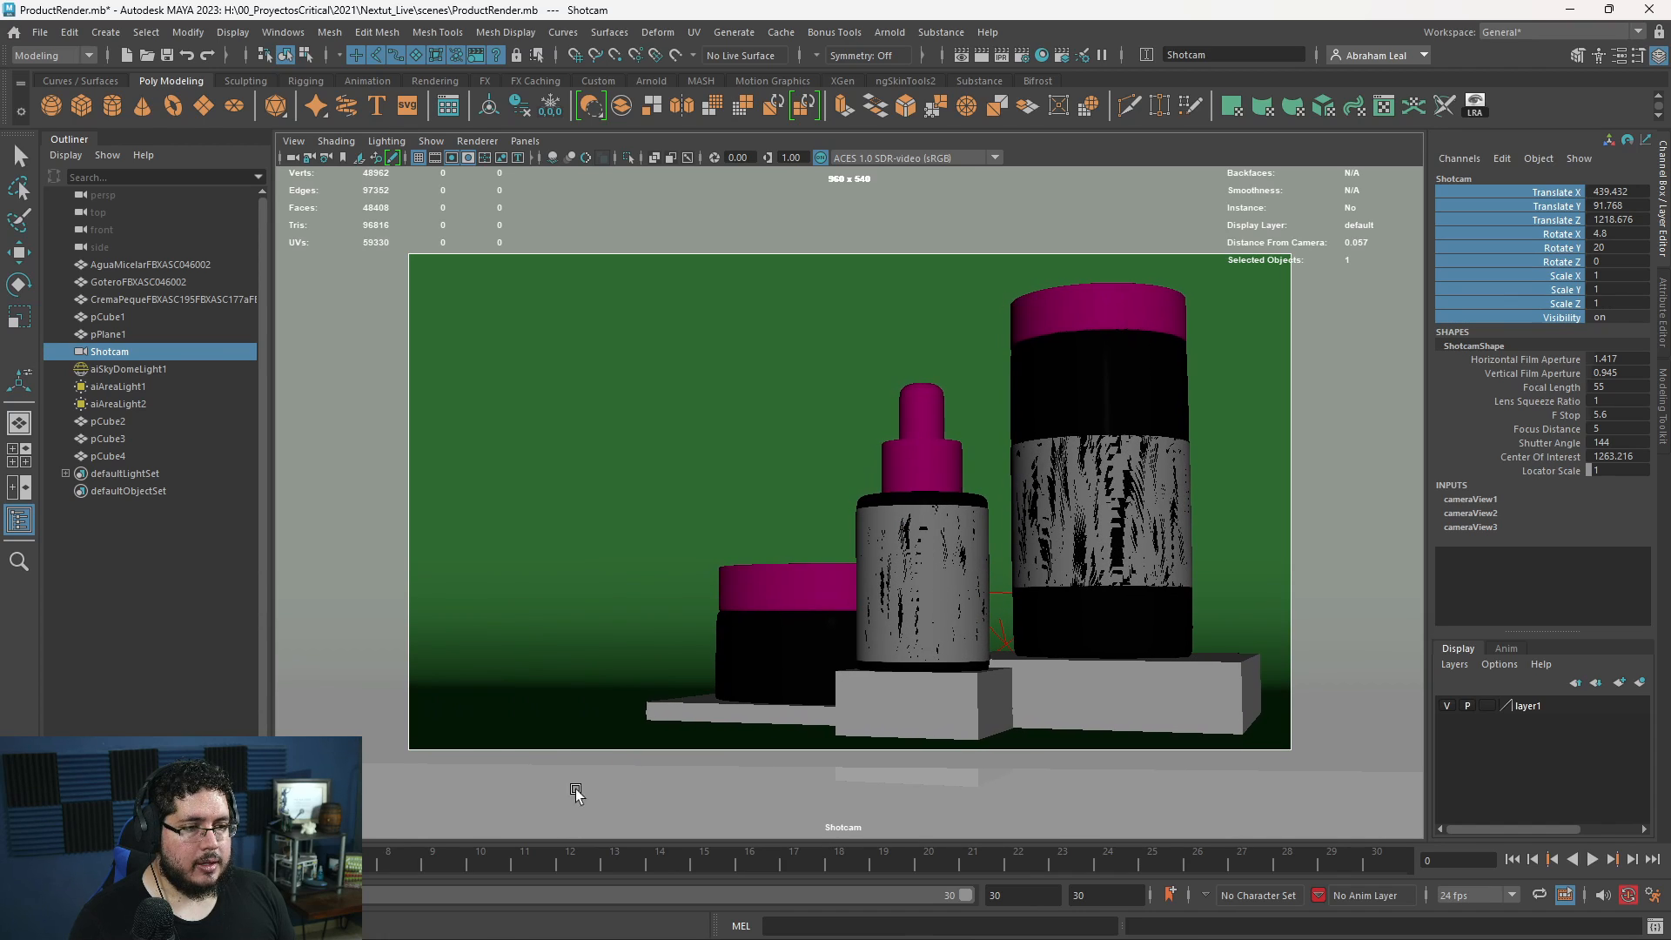
- Render the reframed Shotcam composition in Arnold, inspect it, and minimize the RenderView
{"action": "left_click", "coordinate": [96, 926]}
{"action": "left_click", "coordinate": [965, 388]}
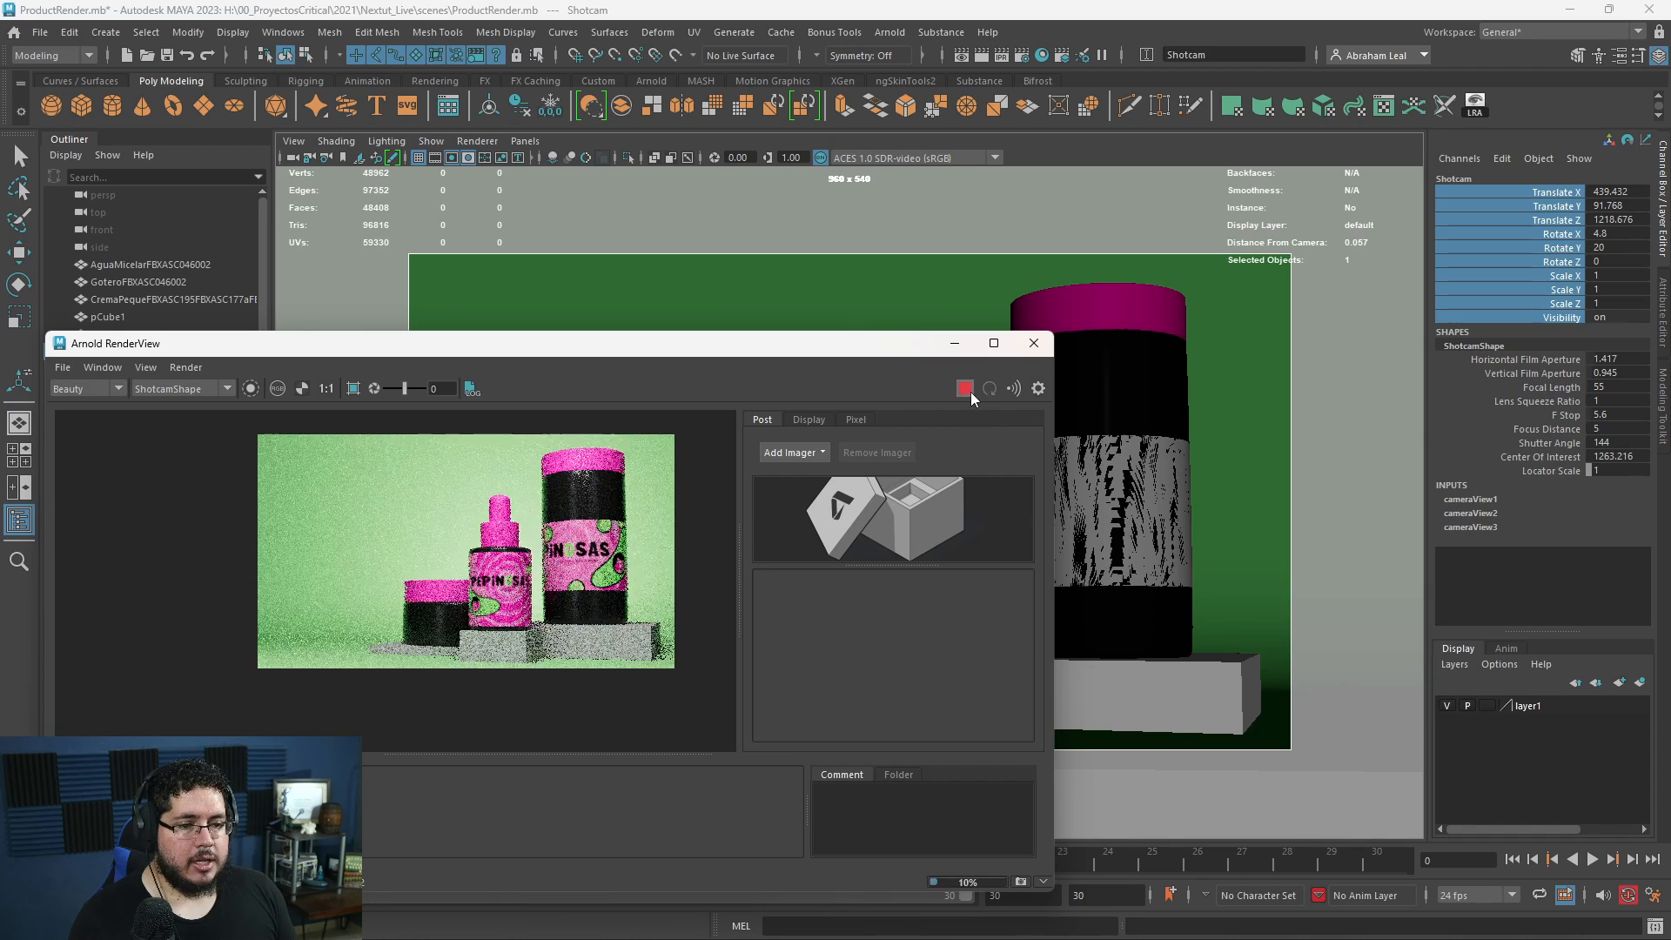
{"action": "scroll", "coordinate": [583, 651], "scroll_direction": "up", "scroll_amount": 2}
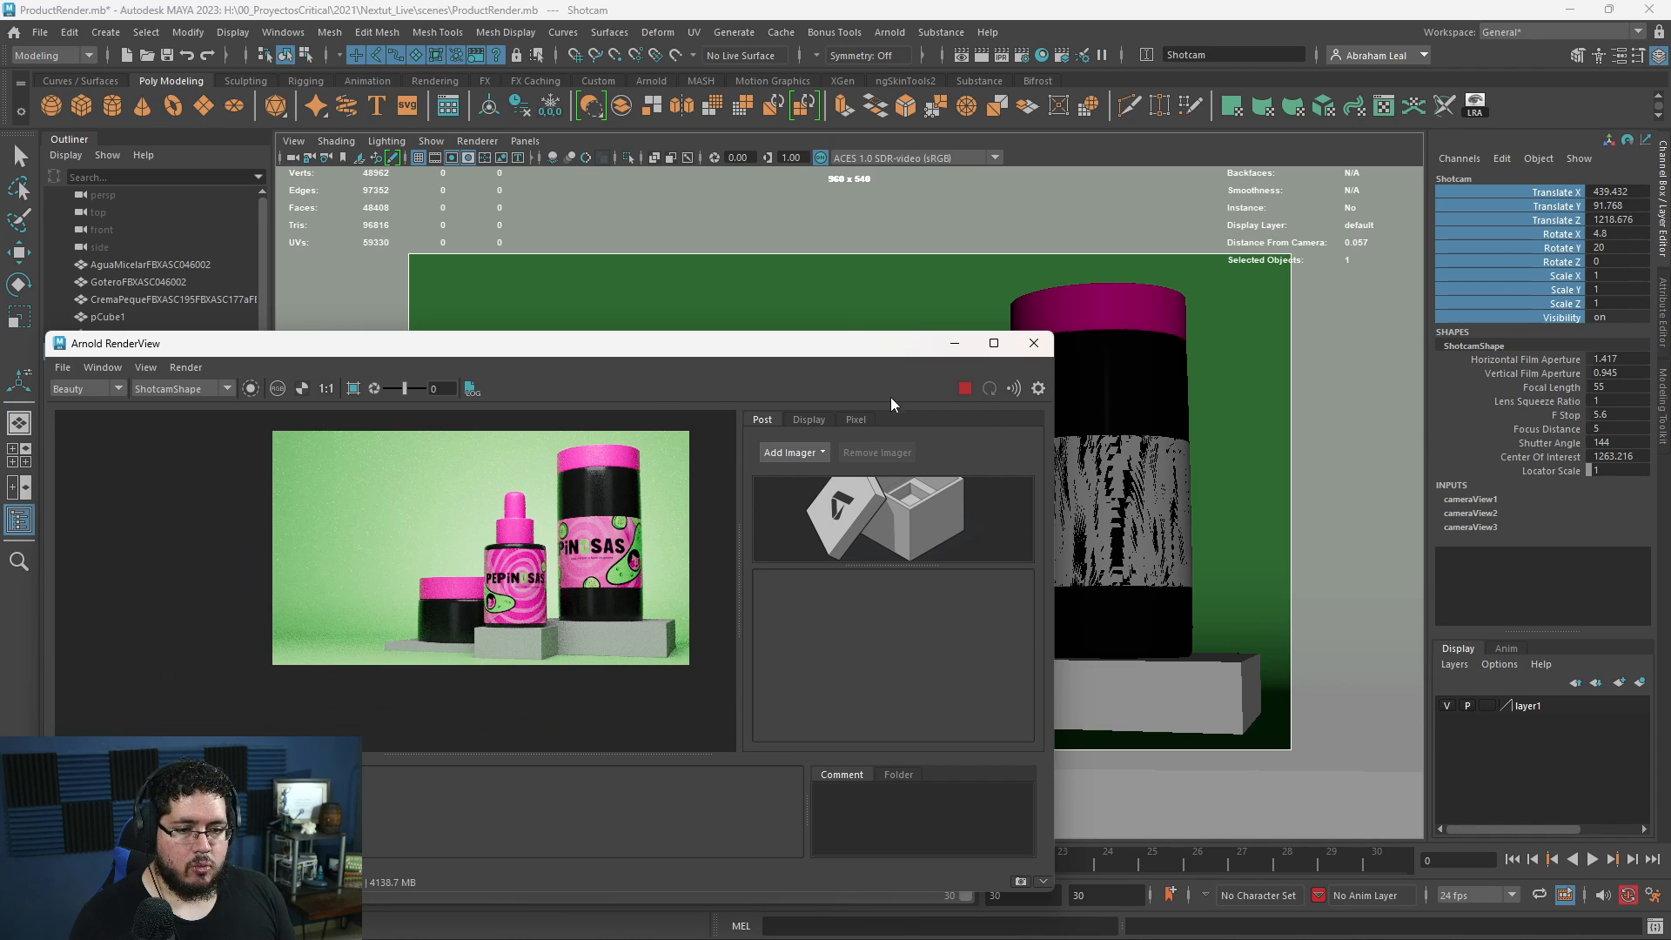
{"action": "left_click", "coordinate": [948, 346]}
- Assign the backdrop's green material to all three platforms and examine them in a new Arnold render, up close and in full frame
{"action": "left_click_drag", "start_coordinate": [1089, 686], "coordinate": [757, 727]}
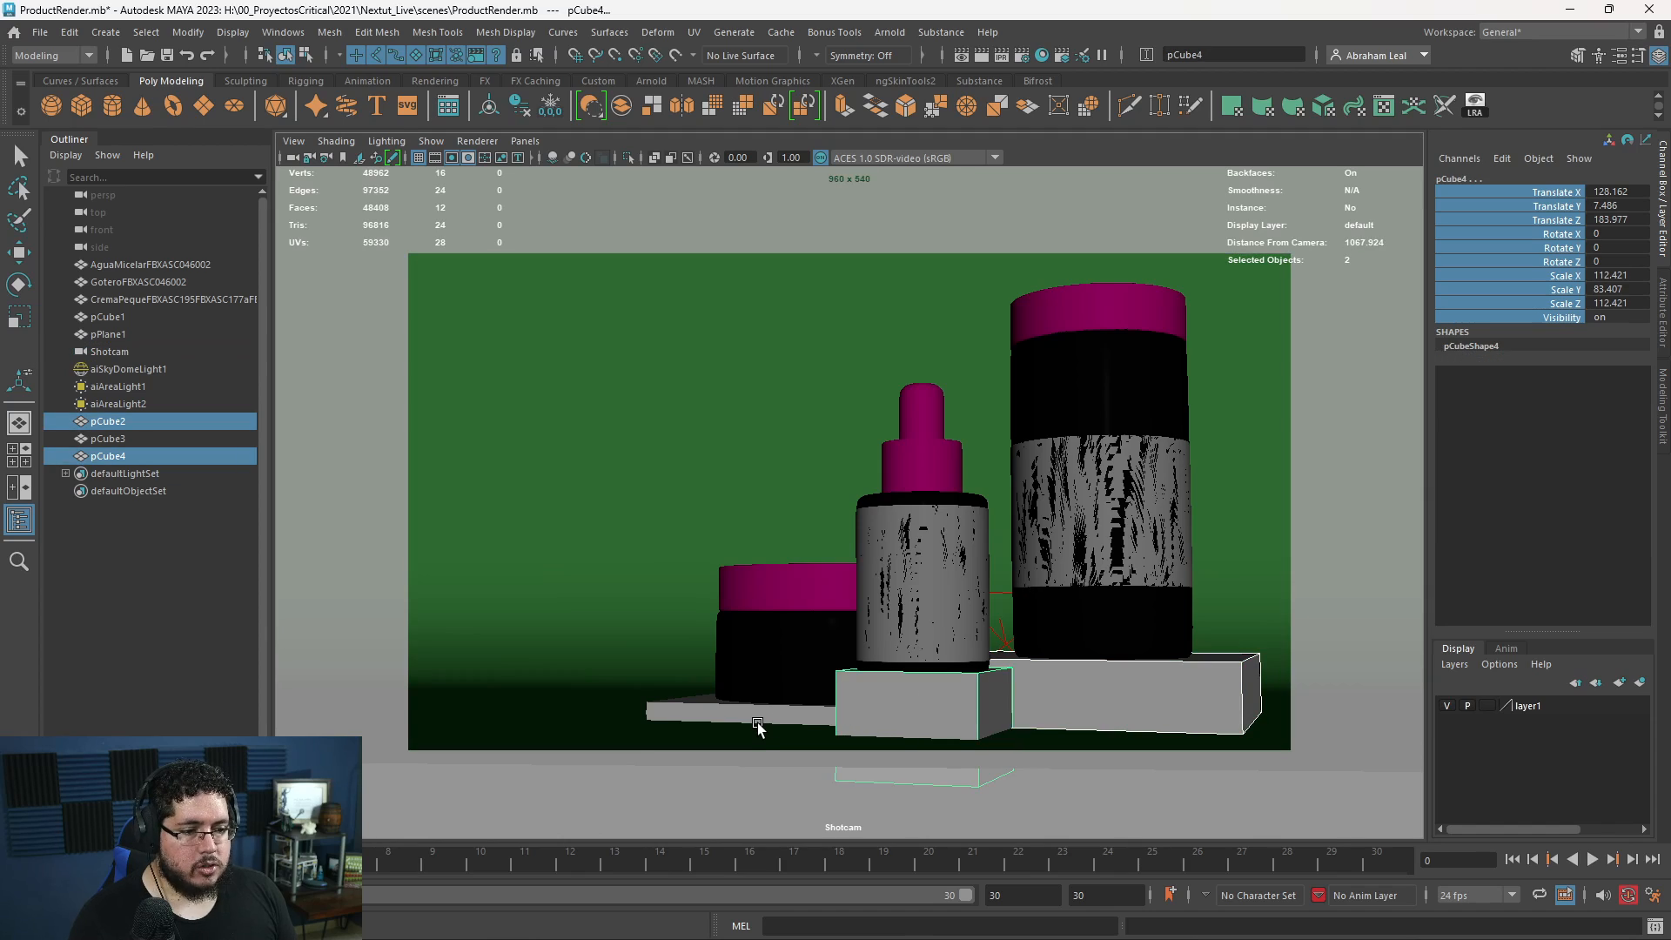
{"action": "right_click_drag", "start_coordinate": [757, 728], "coordinate": [964, 849]}
{"action": "key", "text": "alt+Tab"}
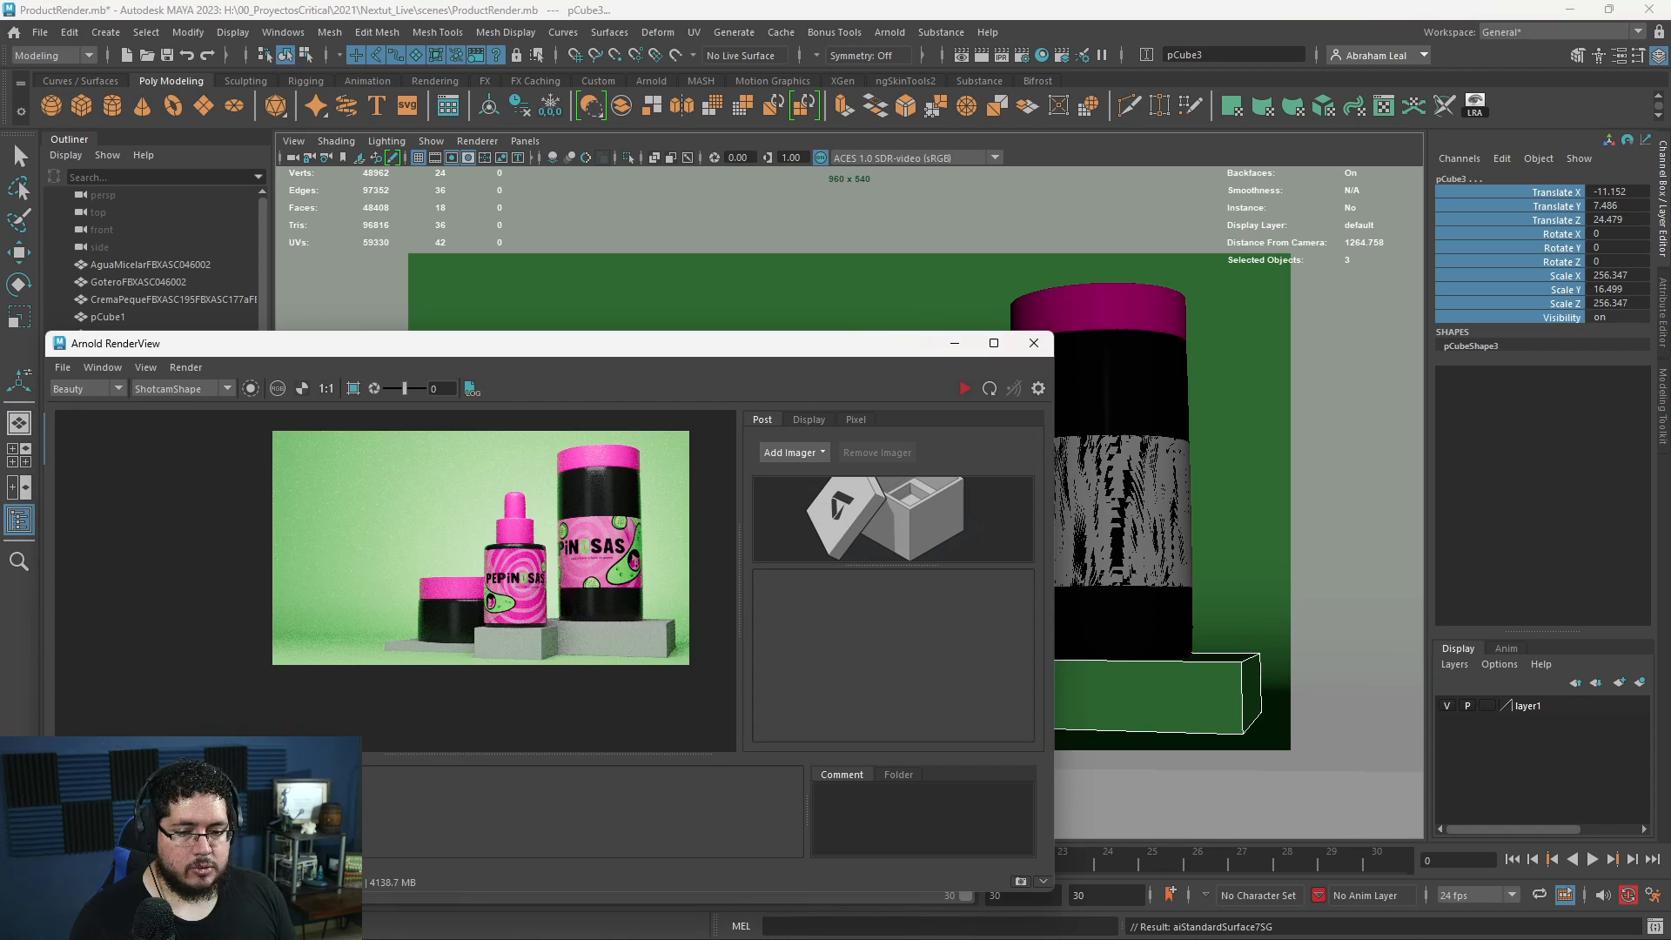
{"action": "left_click", "coordinate": [964, 389]}
{"action": "scroll", "coordinate": [587, 665], "scroll_direction": "up", "scroll_amount": 2}
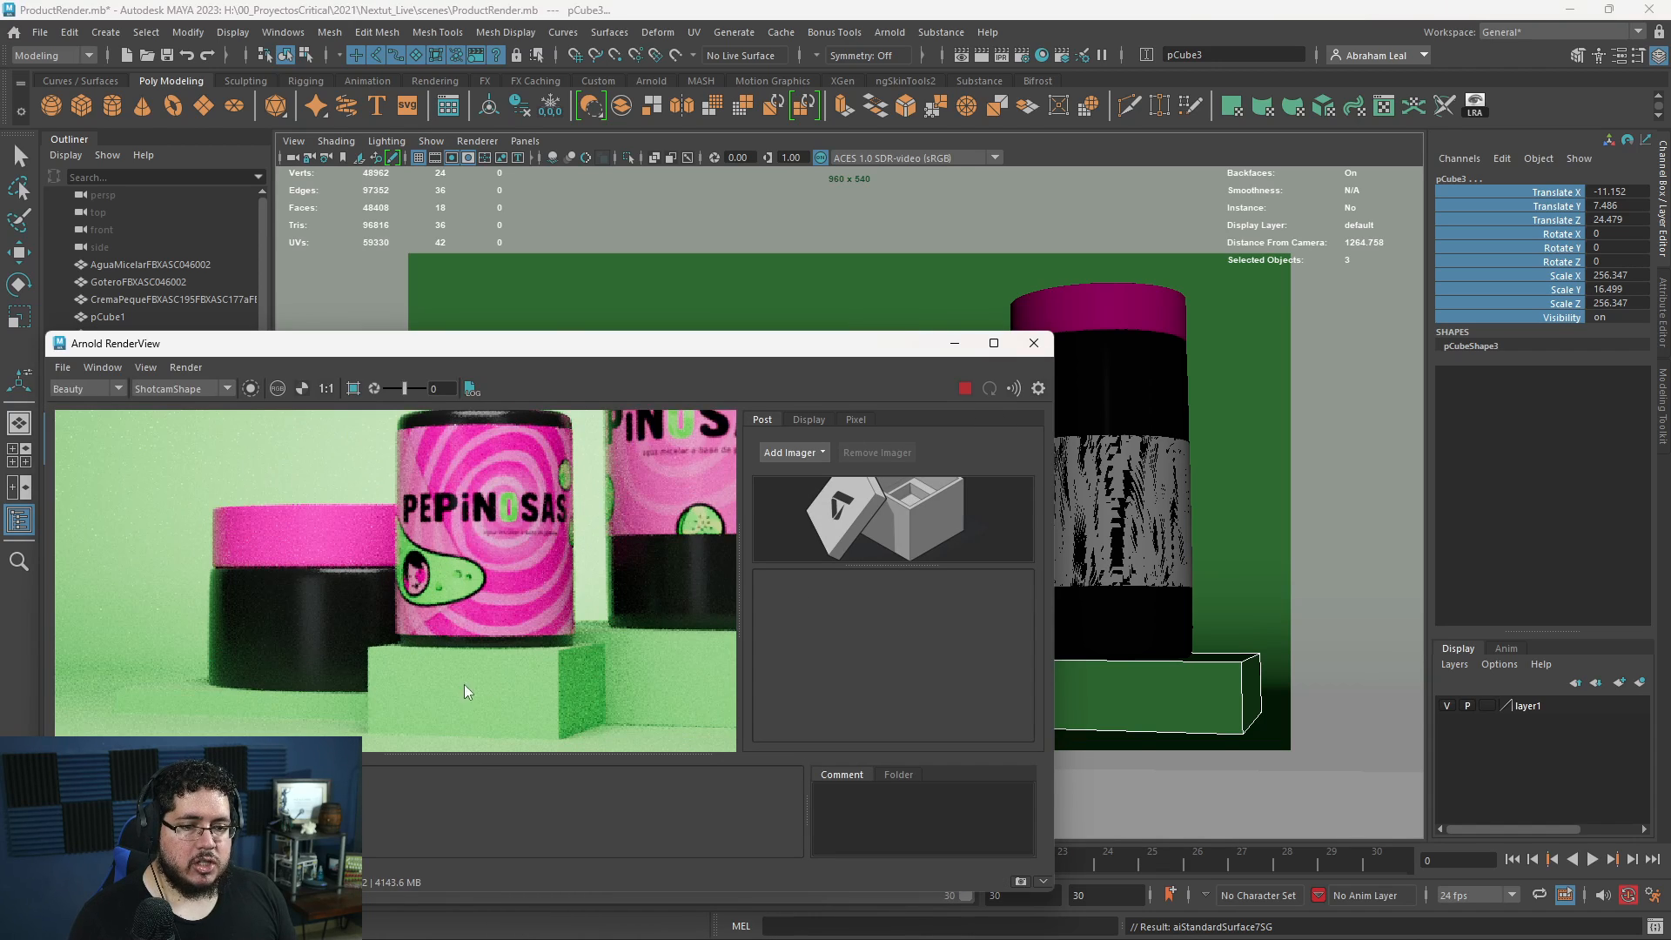
{"action": "scroll", "coordinate": [261, 700], "scroll_direction": "down", "scroll_amount": 2}
{"action": "scroll", "coordinate": [339, 638], "scroll_direction": "up", "scroll_amount": 2}
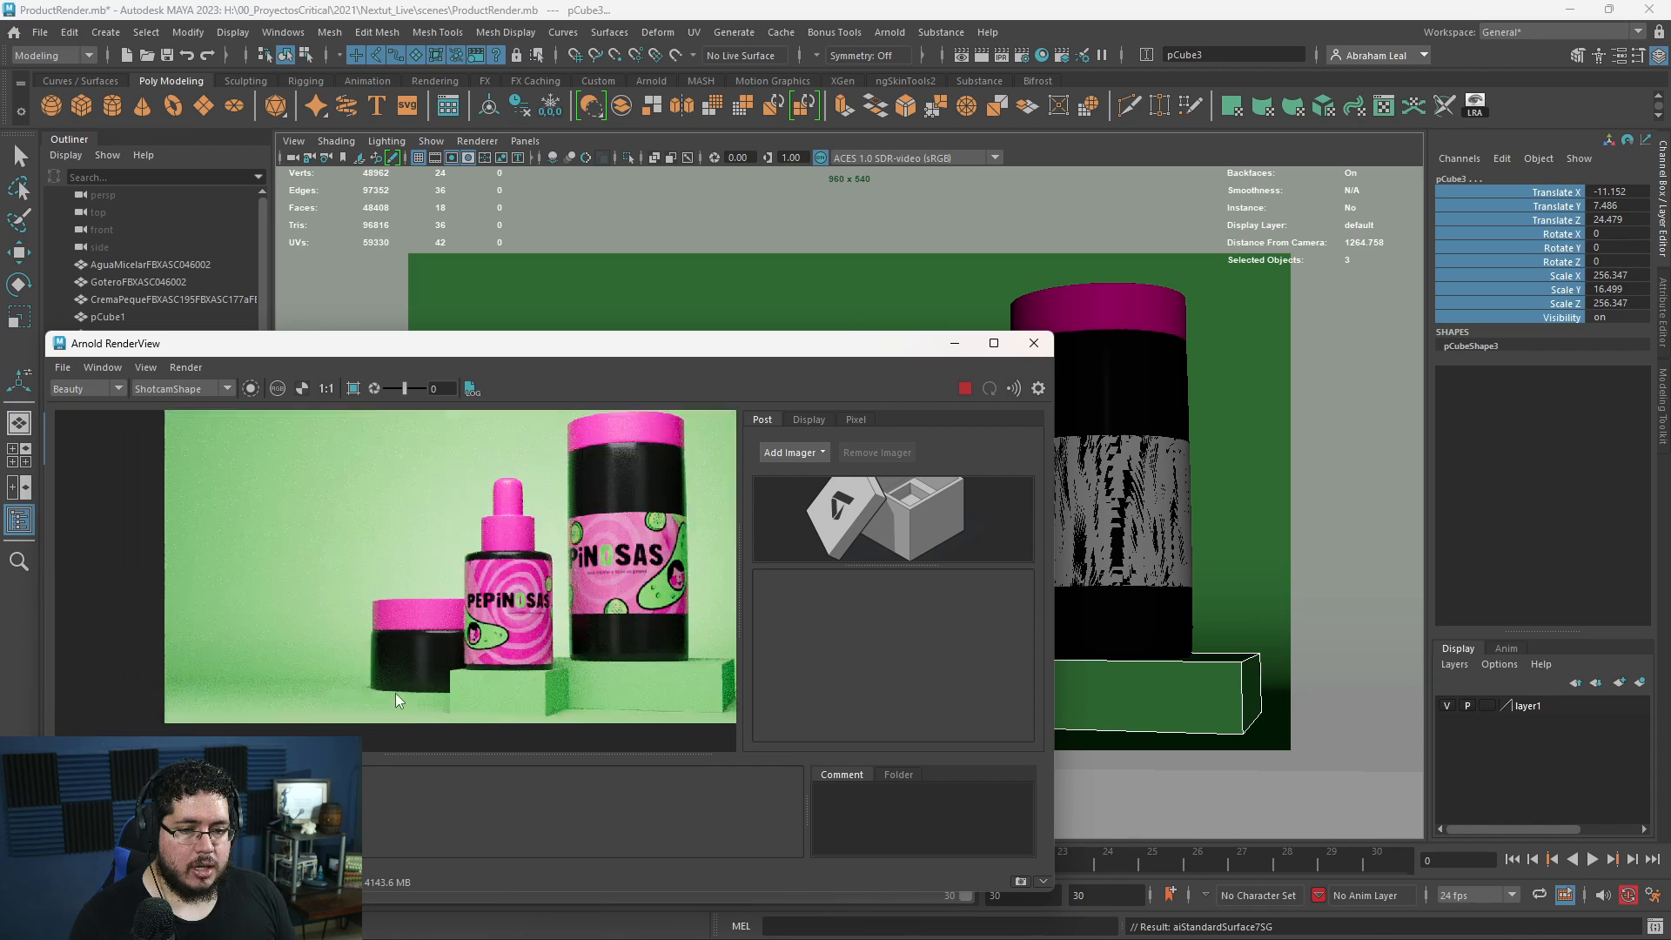
{"action": "scroll", "coordinate": [395, 693], "scroll_direction": "down", "scroll_amount": 2}
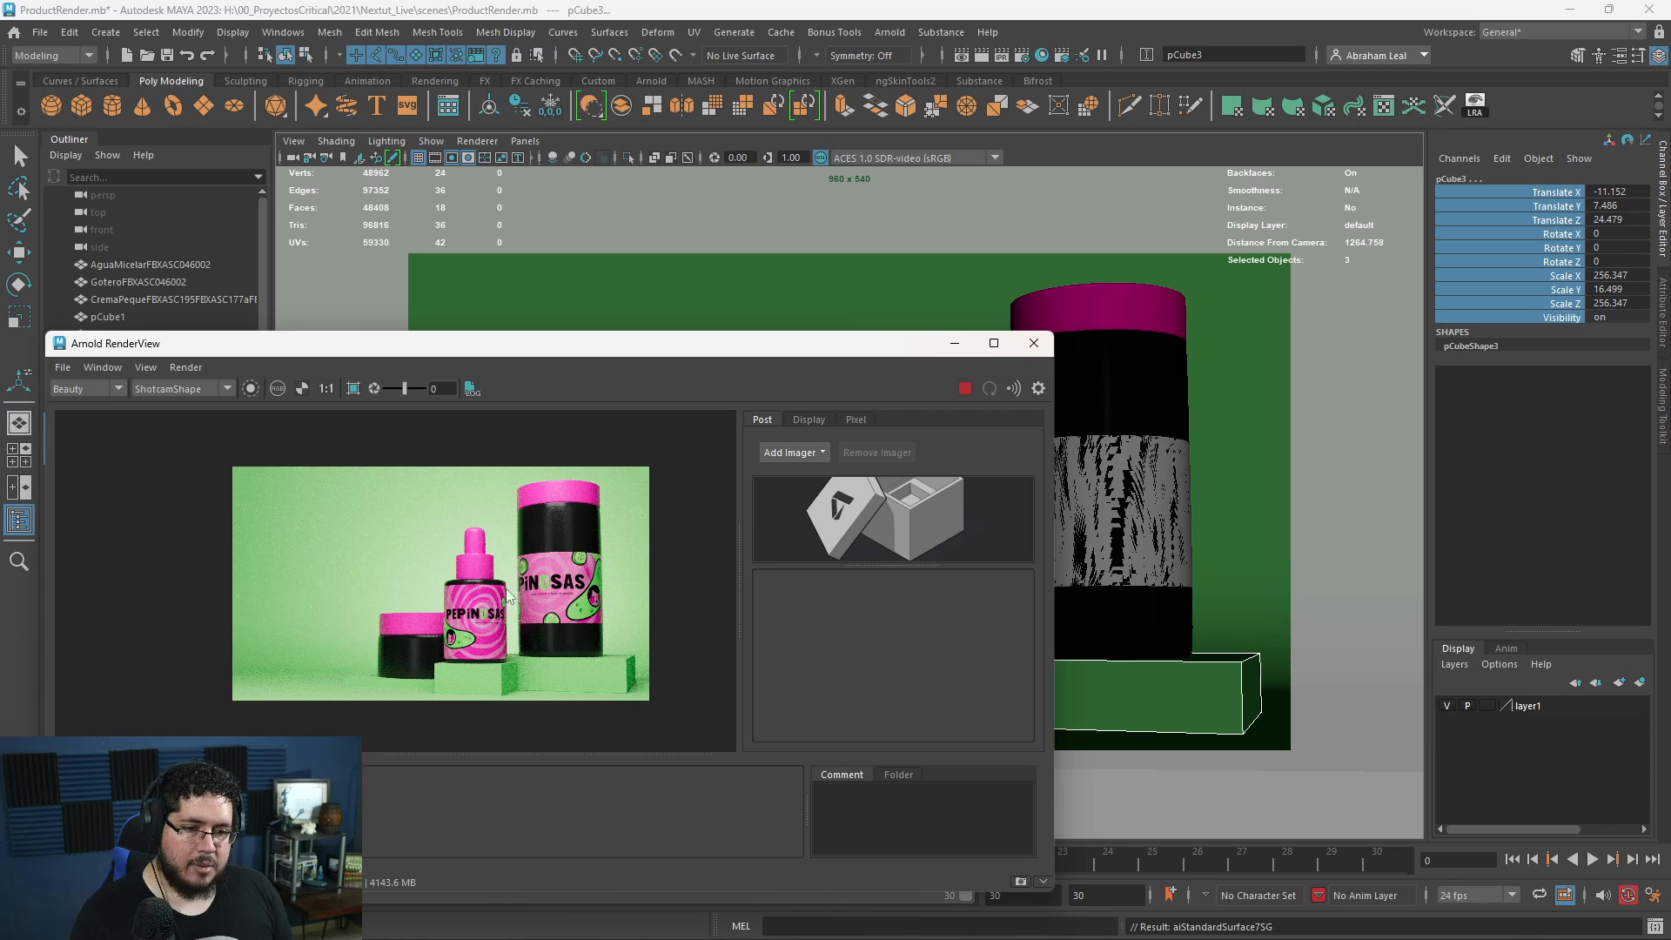
- Move the dropper bottle together with its block toward the tall bottle, placing the block at about X 178
{"action": "left_click", "coordinate": [955, 346]}
{"action": "left_click", "coordinate": [944, 609]}
{"action": "left_click", "coordinate": [911, 703], "text": "shift"}
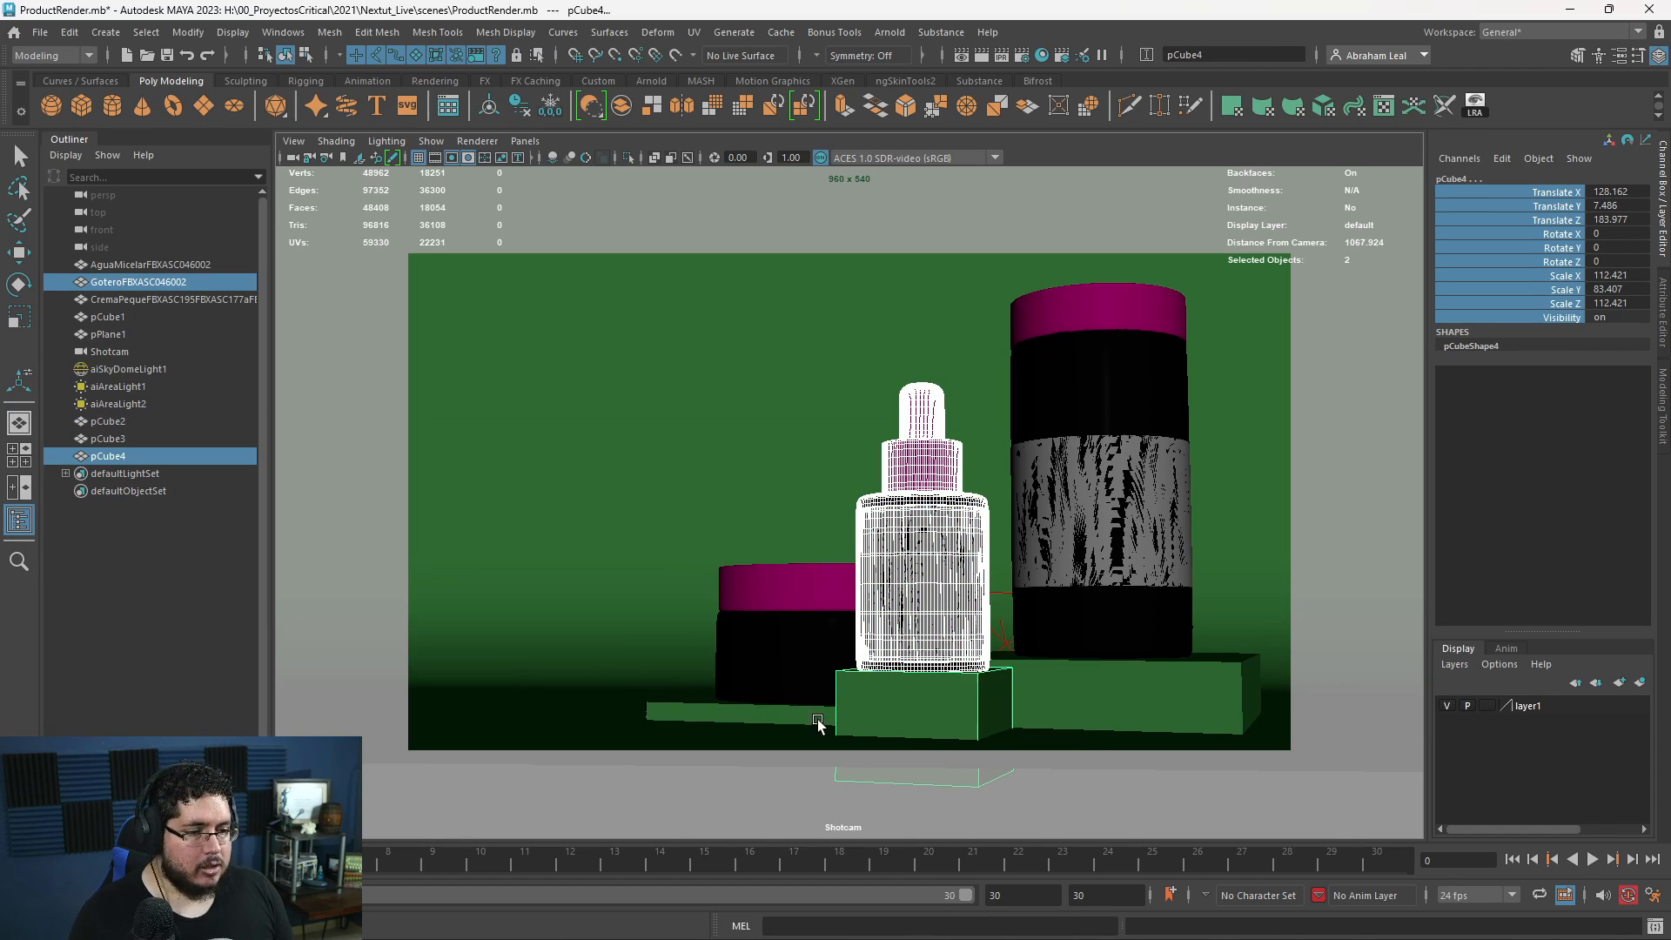
{"action": "key", "text": "w"}
{"action": "left_click_drag", "start_coordinate": [1014, 724], "coordinate": [1088, 728]}
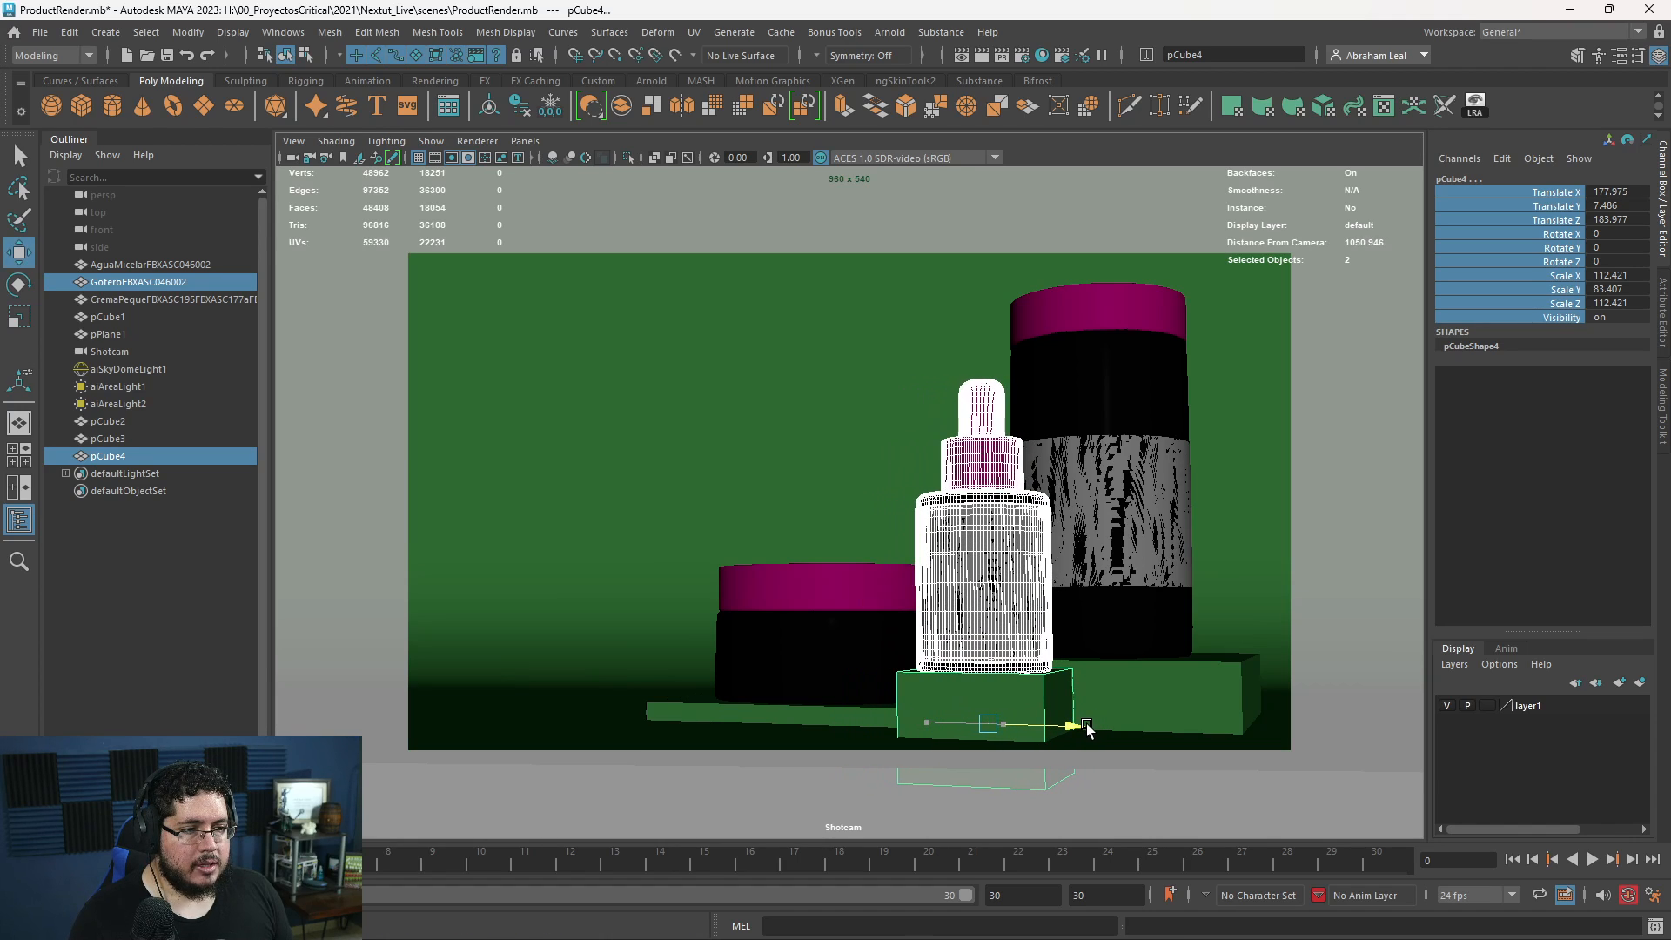
- Render the scene to check the dropper bottle overlapping the tall bottle, and minimize the RenderView
{"action": "key", "text": "alt+Tab"}
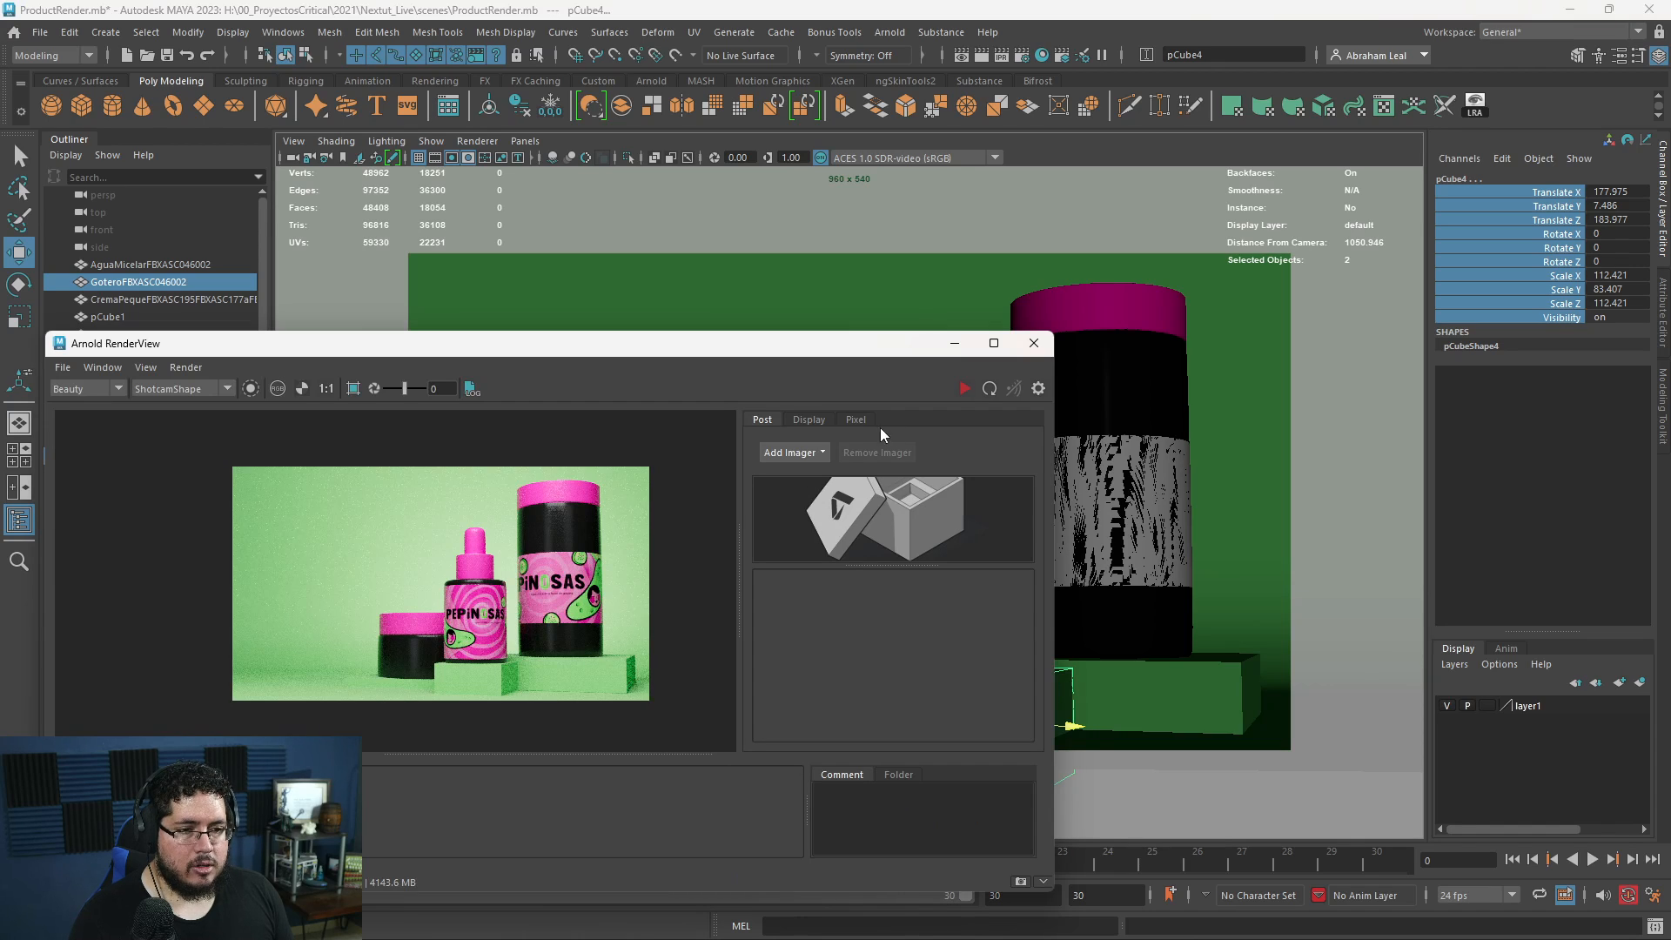
{"action": "left_click", "coordinate": [965, 389]}
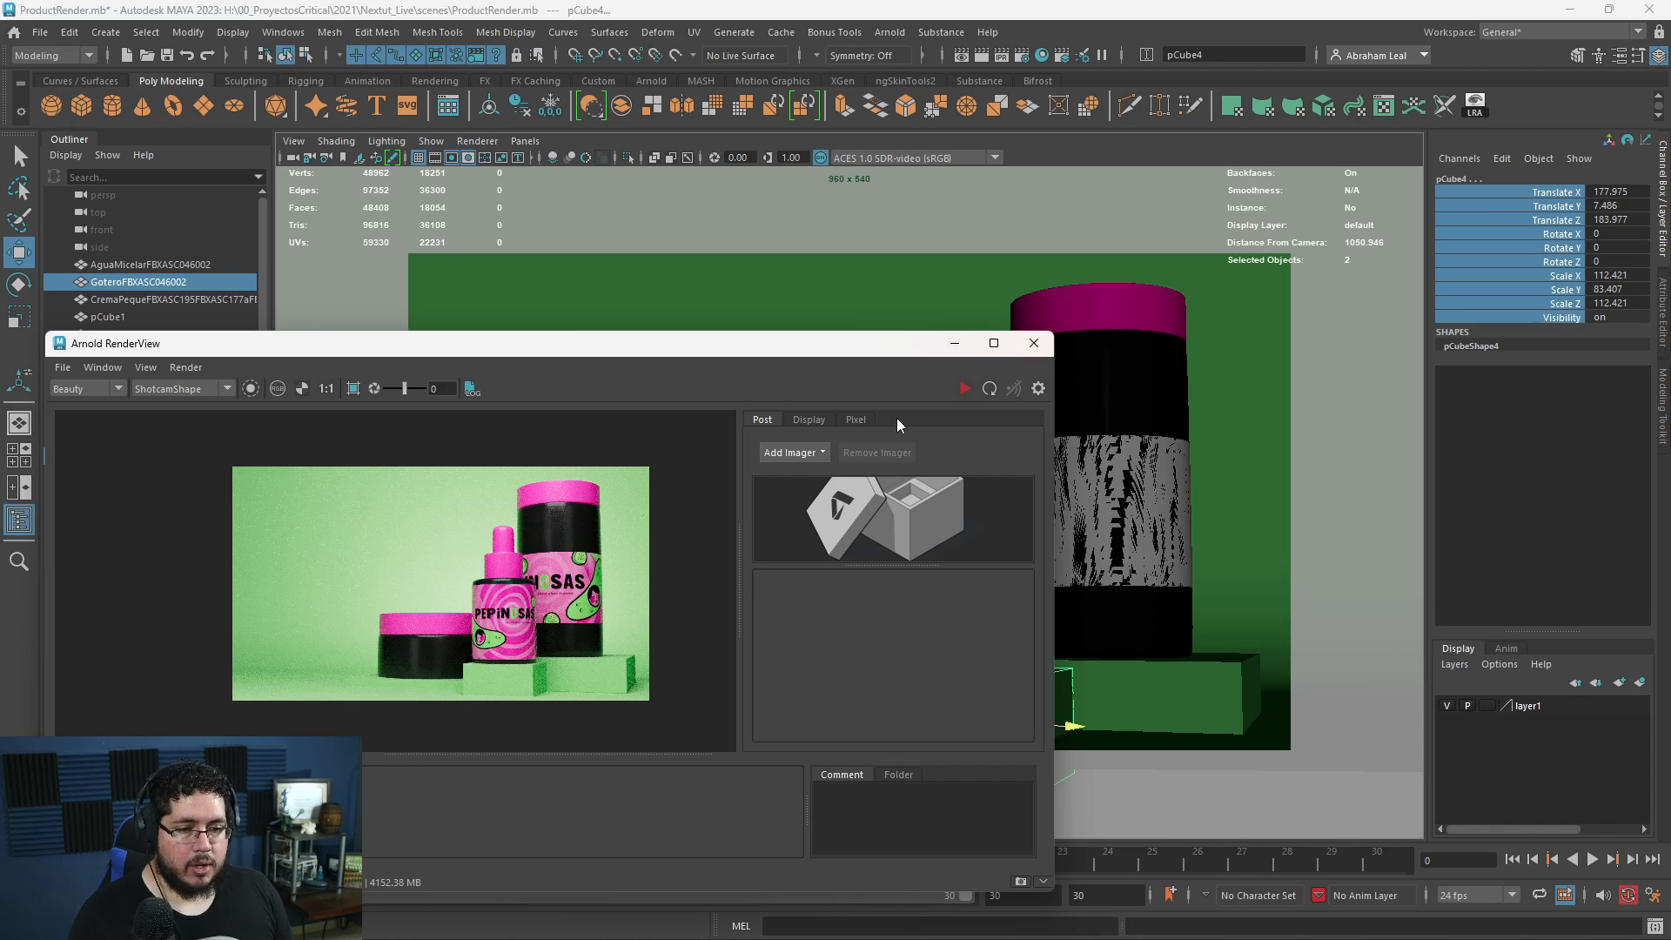
{"action": "left_click", "coordinate": [955, 343]}
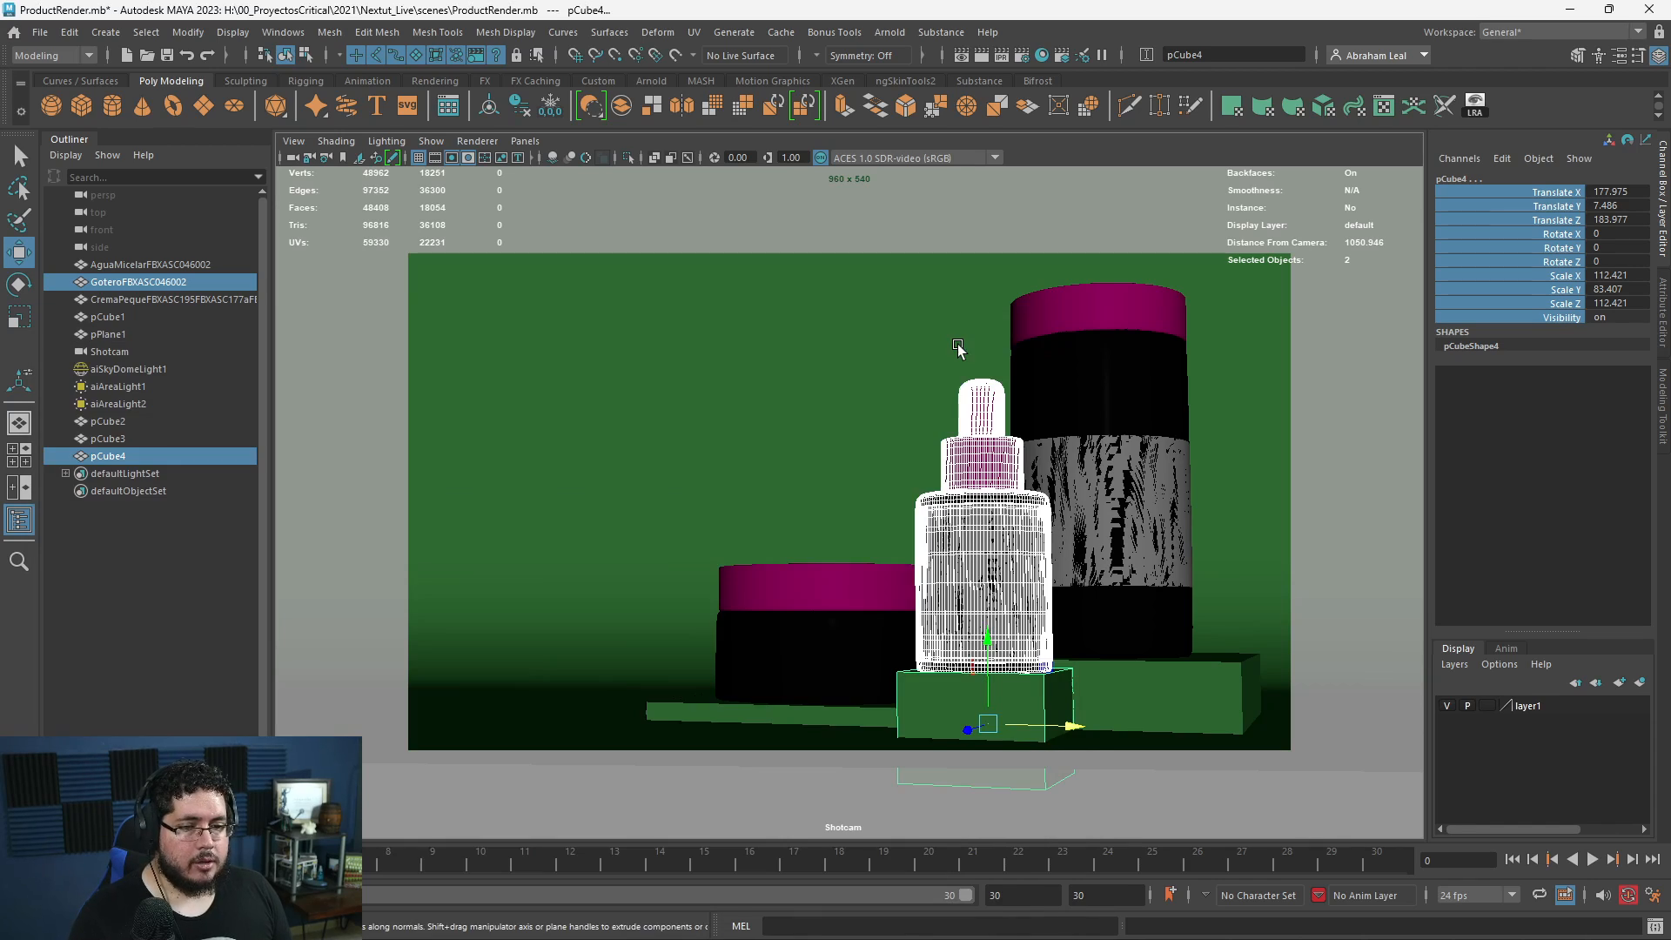
- Duplicate the three platforms and place the copies behind the cream jar's empty side of the set, rotated about 16° in Y
{"action": "left_click", "coordinate": [798, 493]}
{"action": "key", "text": "space"}
{"action": "left_click_drag", "start_coordinate": [796, 496], "coordinate": [837, 579]}
{"action": "left_click", "coordinate": [910, 599]}
{"action": "left_click", "coordinate": [1001, 635], "text": "shift"}
{"action": "left_click_drag", "start_coordinate": [1108, 585], "coordinate": [1029, 608], "text": "alt"}
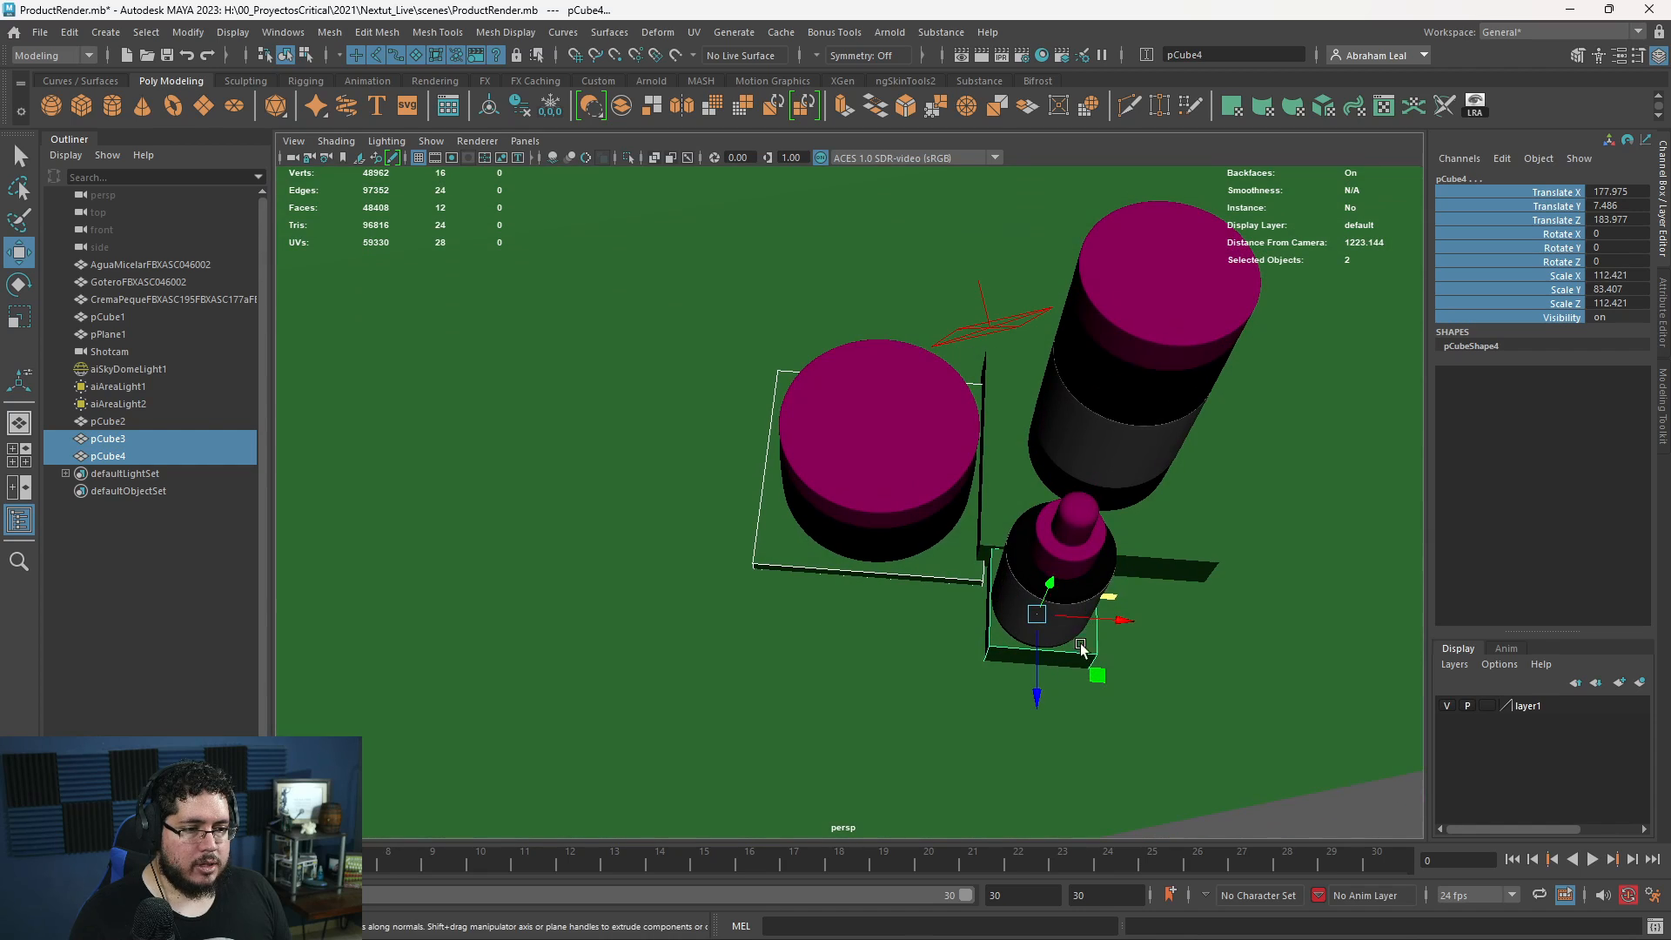
{"action": "left_click", "coordinate": [1148, 583], "text": "shift"}
{"action": "key", "text": "ctrl+d"}
{"action": "left_click_drag", "start_coordinate": [1176, 472], "coordinate": [724, 553]}
{"action": "right_click_drag", "start_coordinate": [724, 553], "coordinate": [675, 556], "text": "alt"}
{"action": "left_click_drag", "start_coordinate": [675, 557], "coordinate": [842, 559]}
{"action": "key", "text": "e"}
{"action": "key", "text": "w"}
- Render the scene in Arnold to check the duplicated background platforms, and minimize the RenderView
{"action": "left_click", "coordinate": [96, 924]}
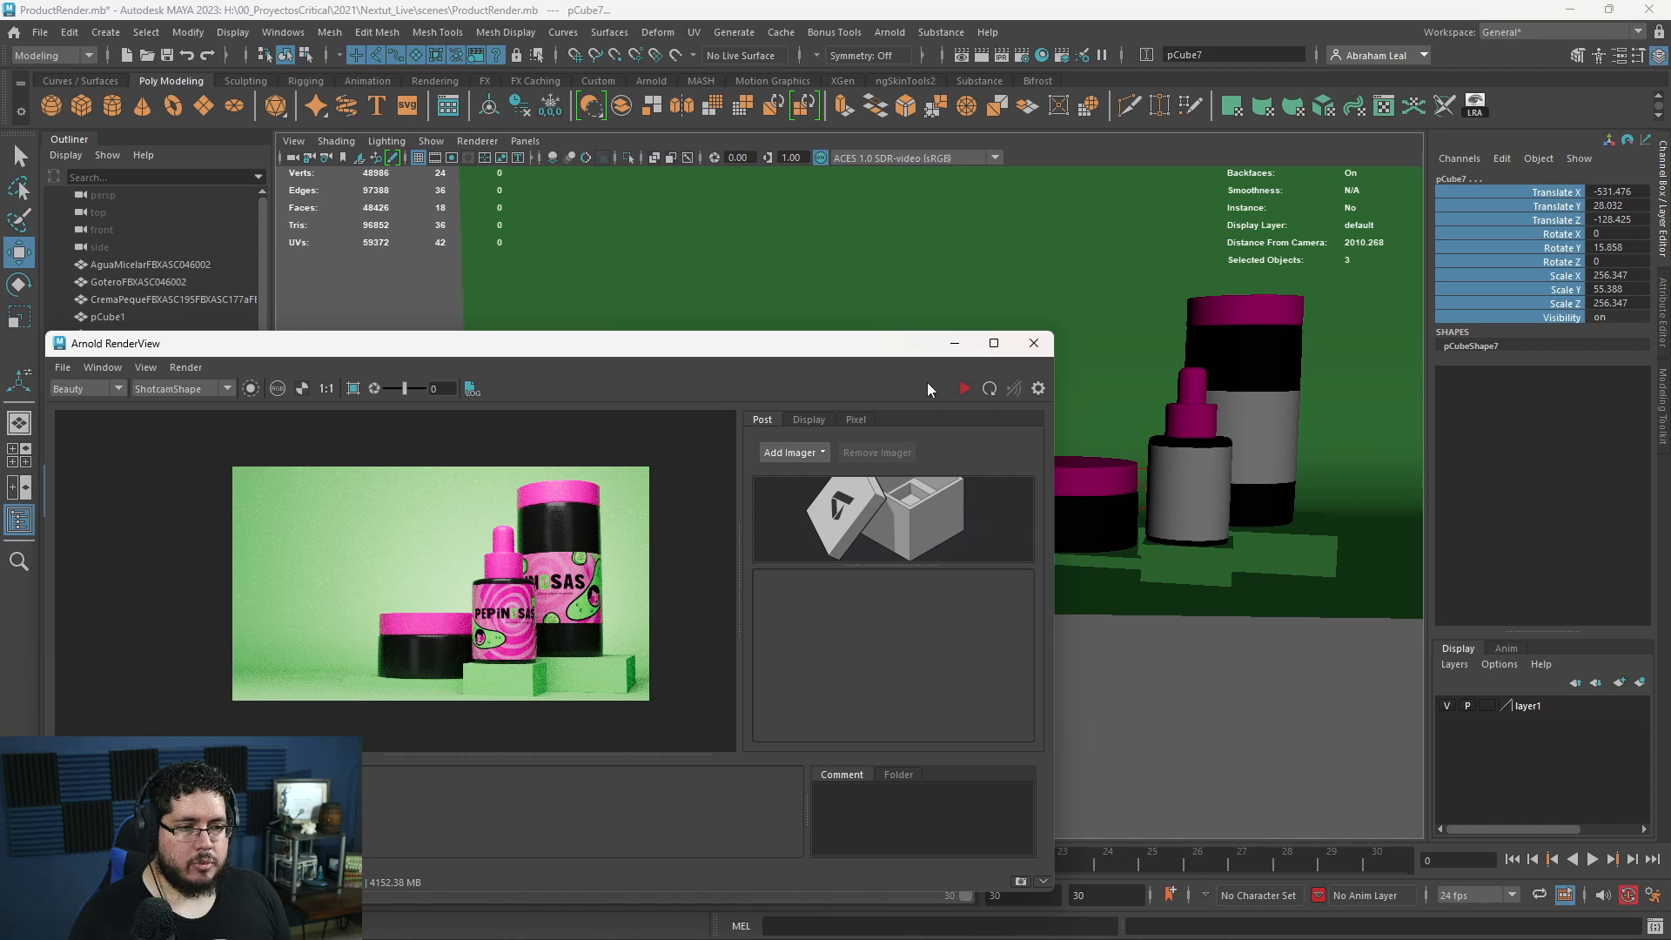
{"action": "left_click", "coordinate": [964, 388]}
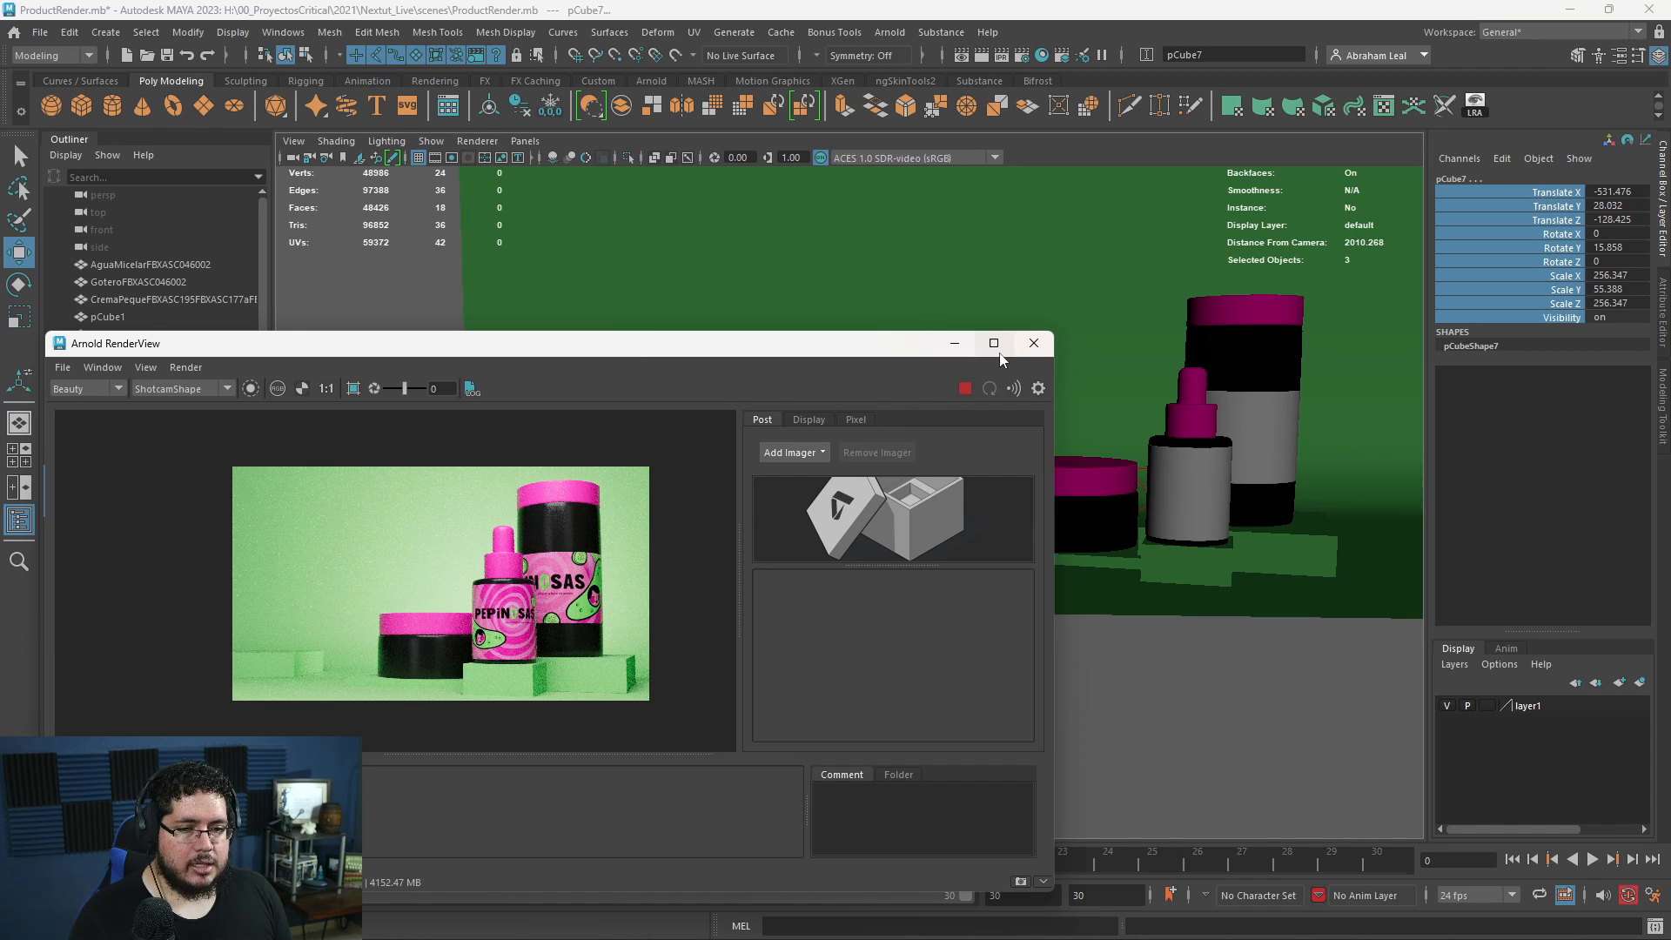
{"action": "left_click", "coordinate": [960, 346]}
- Duplicate the small background block, stretch the copy to about 382 in Scale Y and place it at about X -690, Z -141
{"action": "left_click", "coordinate": [706, 516]}
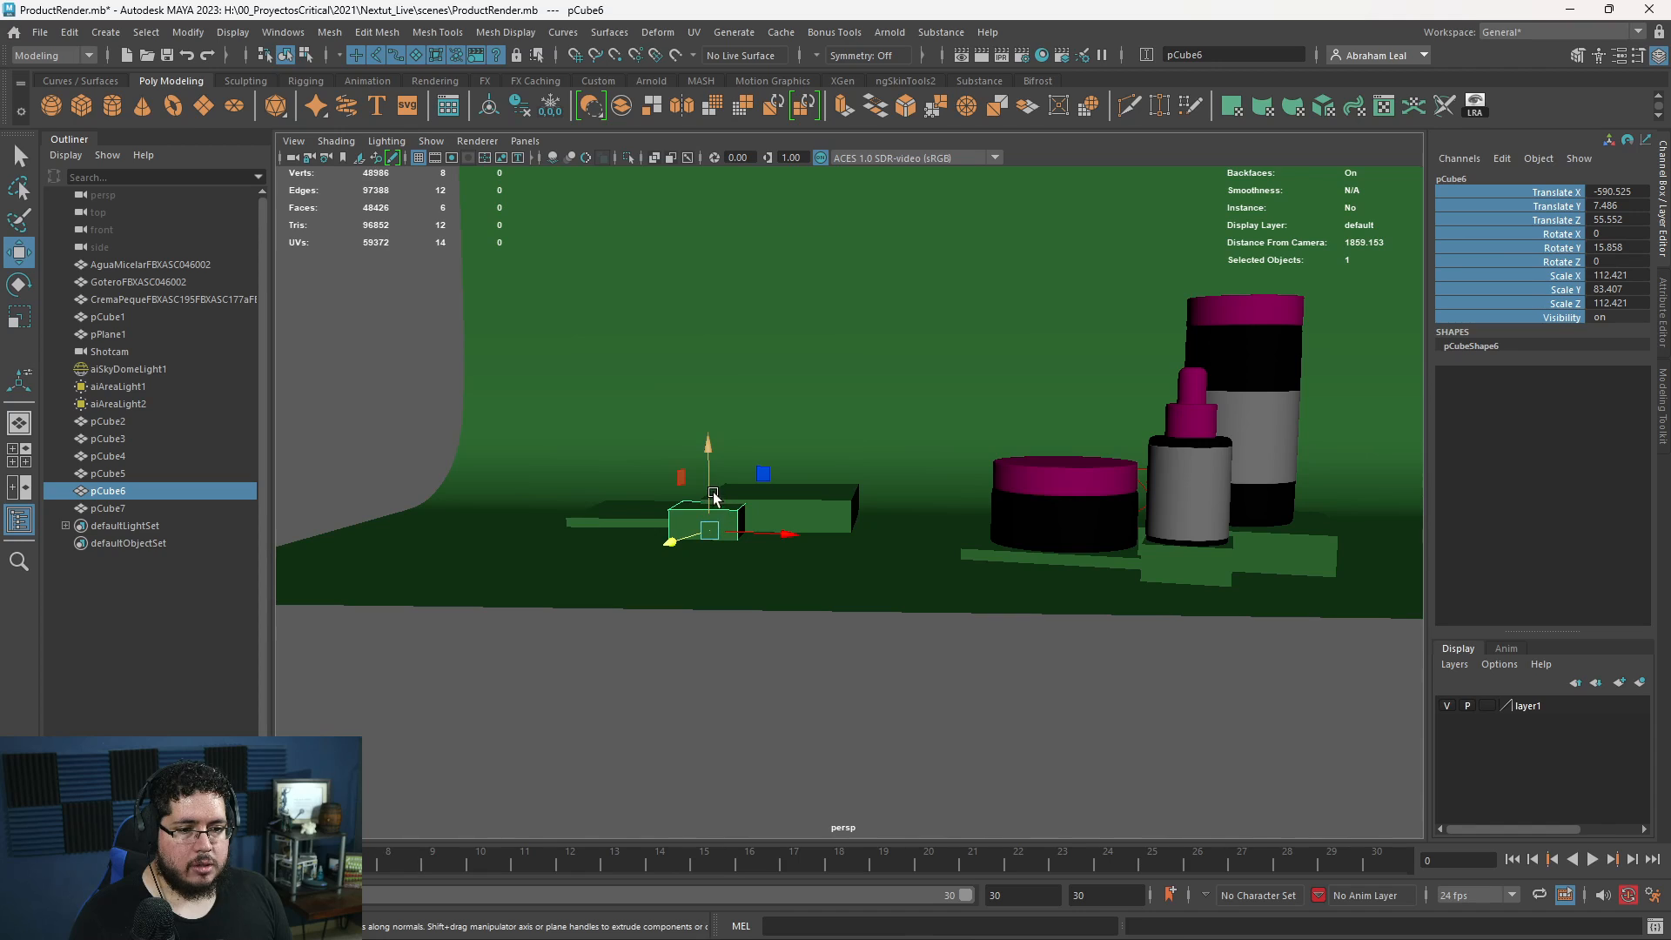
{"action": "left_click_drag", "start_coordinate": [711, 510], "coordinate": [655, 582], "text": "alt"}
{"action": "key", "text": "ctrl+d"}
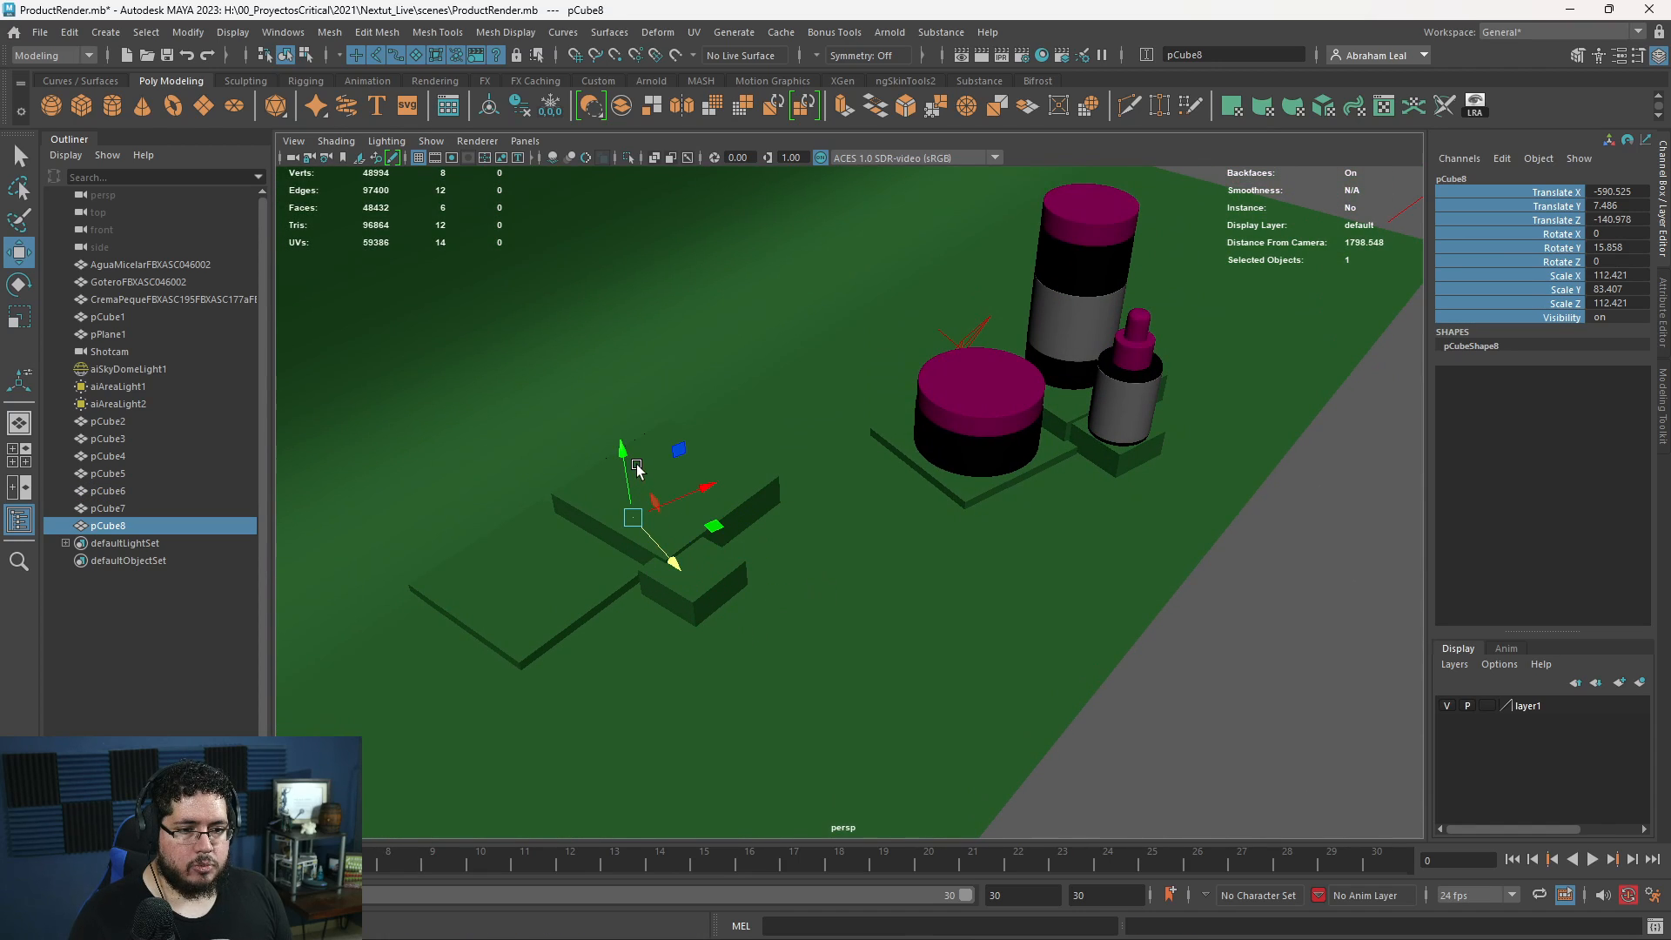
{"action": "key", "text": "r"}
{"action": "left_click_drag", "start_coordinate": [621, 447], "coordinate": [578, 179]}
{"action": "key", "text": "w"}
{"action": "left_click_drag", "start_coordinate": [707, 487], "coordinate": [648, 511]}
- Duplicate the tall background block, reduce the copy's Scale Y to about 220 and place it at about X -573, Z -110
{"action": "key", "text": "ctrl+f"}
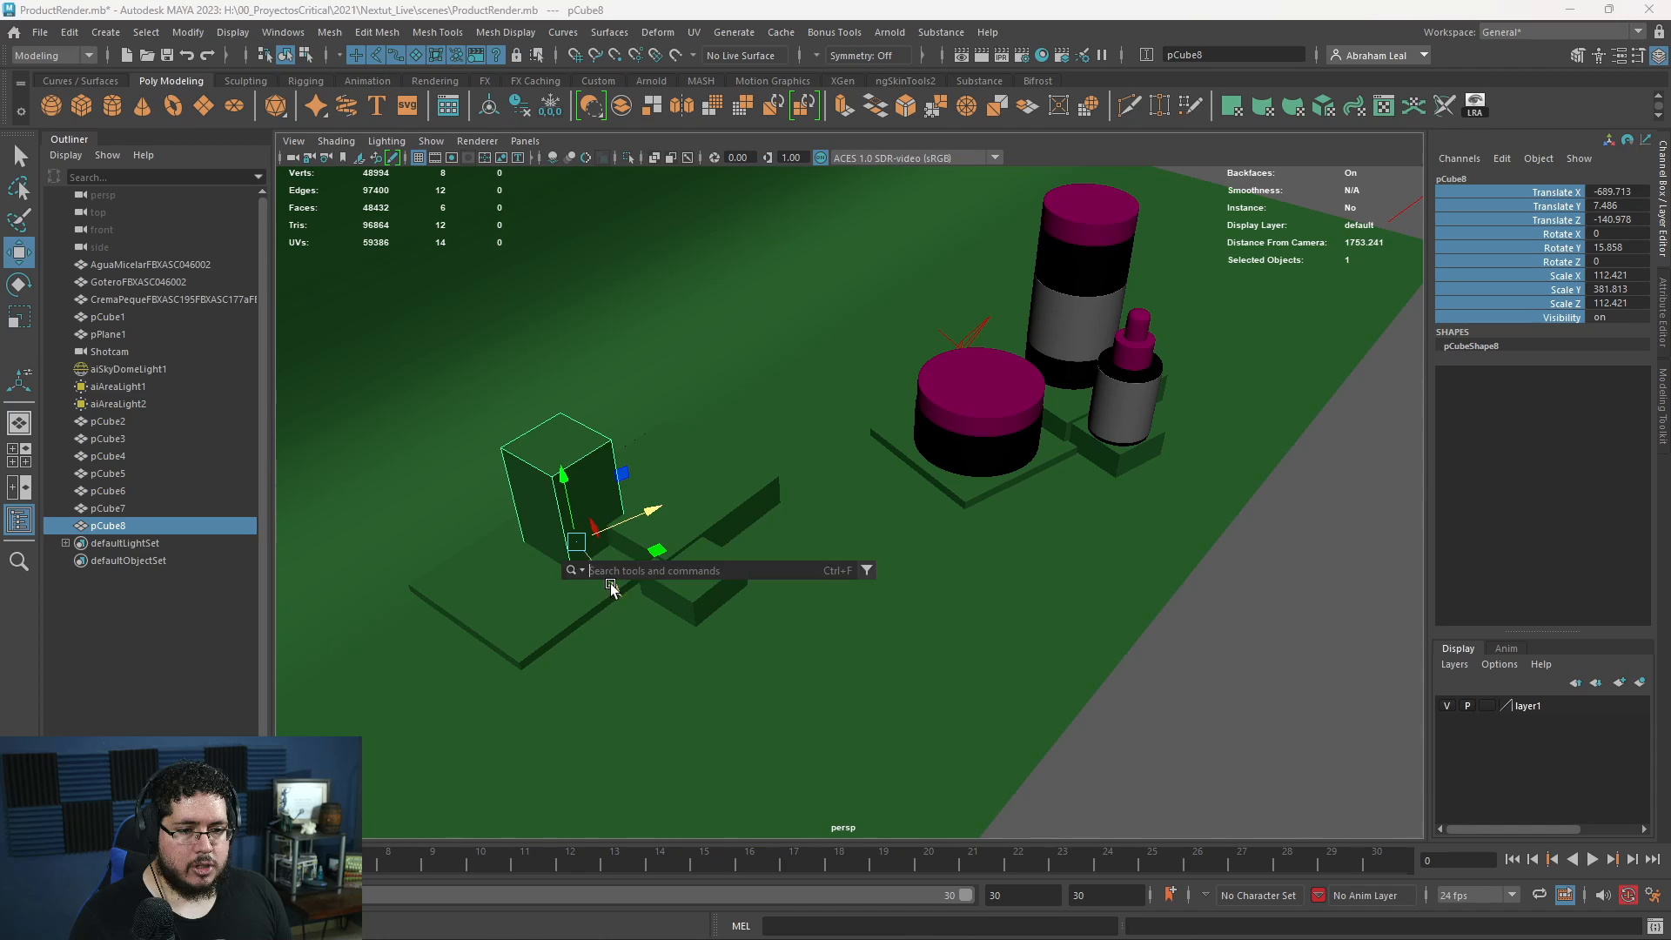
{"action": "left_click_drag", "start_coordinate": [611, 584], "coordinate": [641, 620]}
{"action": "key", "text": "ctrl+z"}
{"action": "key", "text": "ctrl+d"}
{"action": "key", "text": "r"}
{"action": "left_click_drag", "start_coordinate": [596, 520], "coordinate": [720, 497]}
{"action": "key", "text": "w"}
- Render the scene to check the two added background blocks, and minimize the RenderView
{"action": "left_click", "coordinate": [95, 926]}
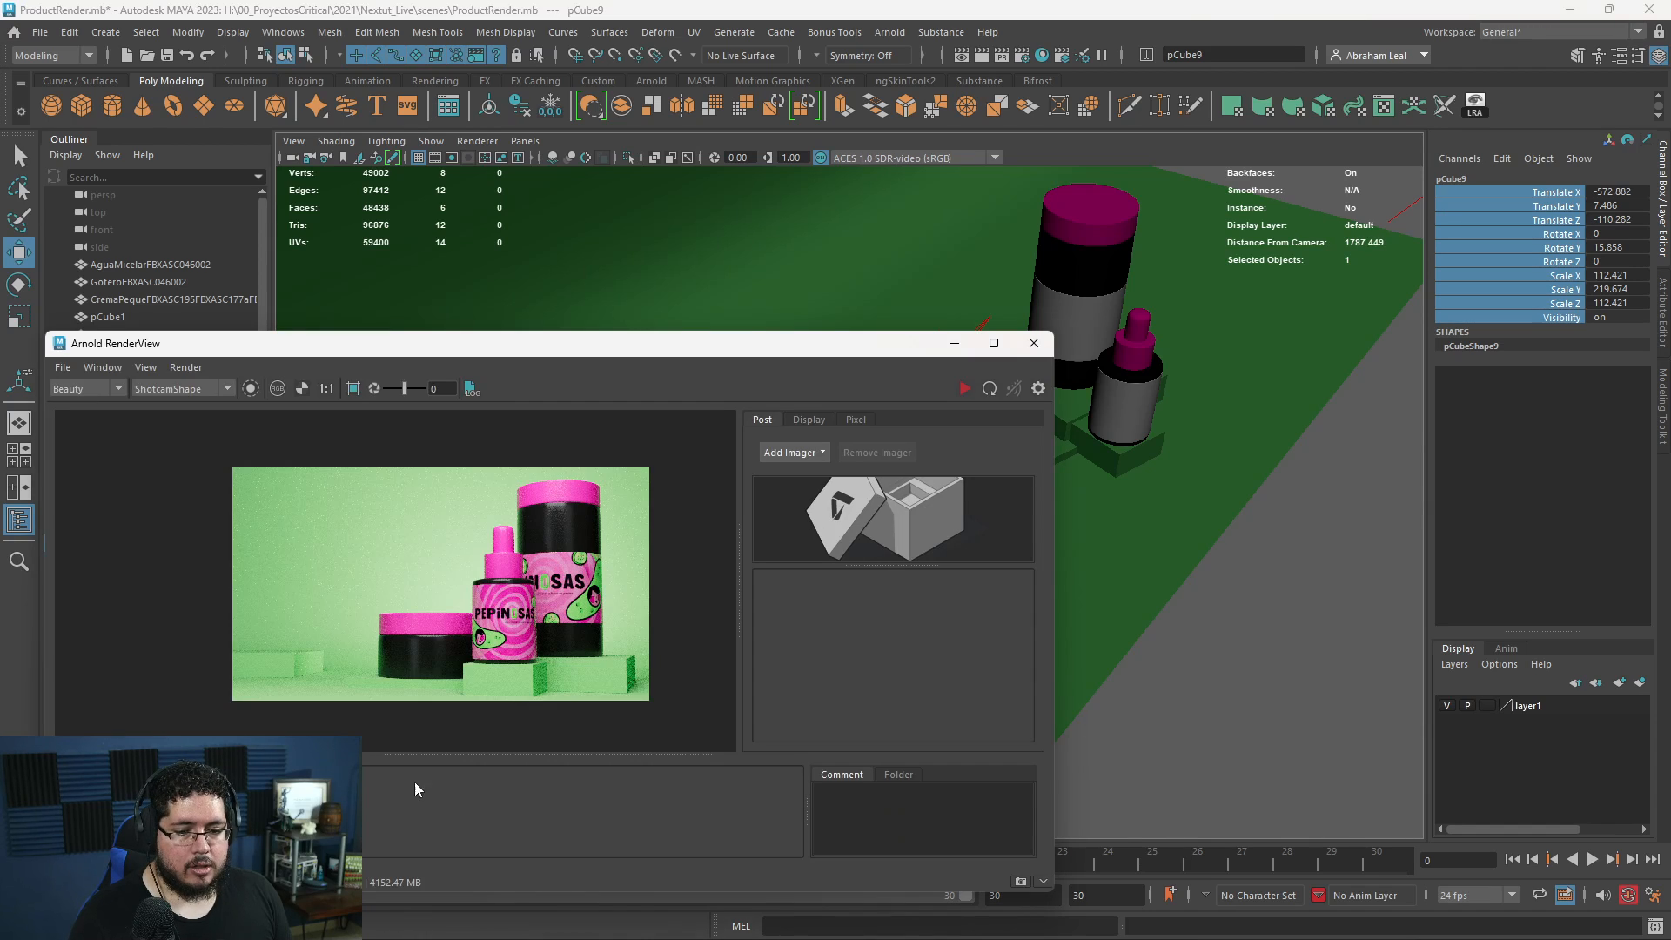
{"action": "left_click", "coordinate": [965, 390]}
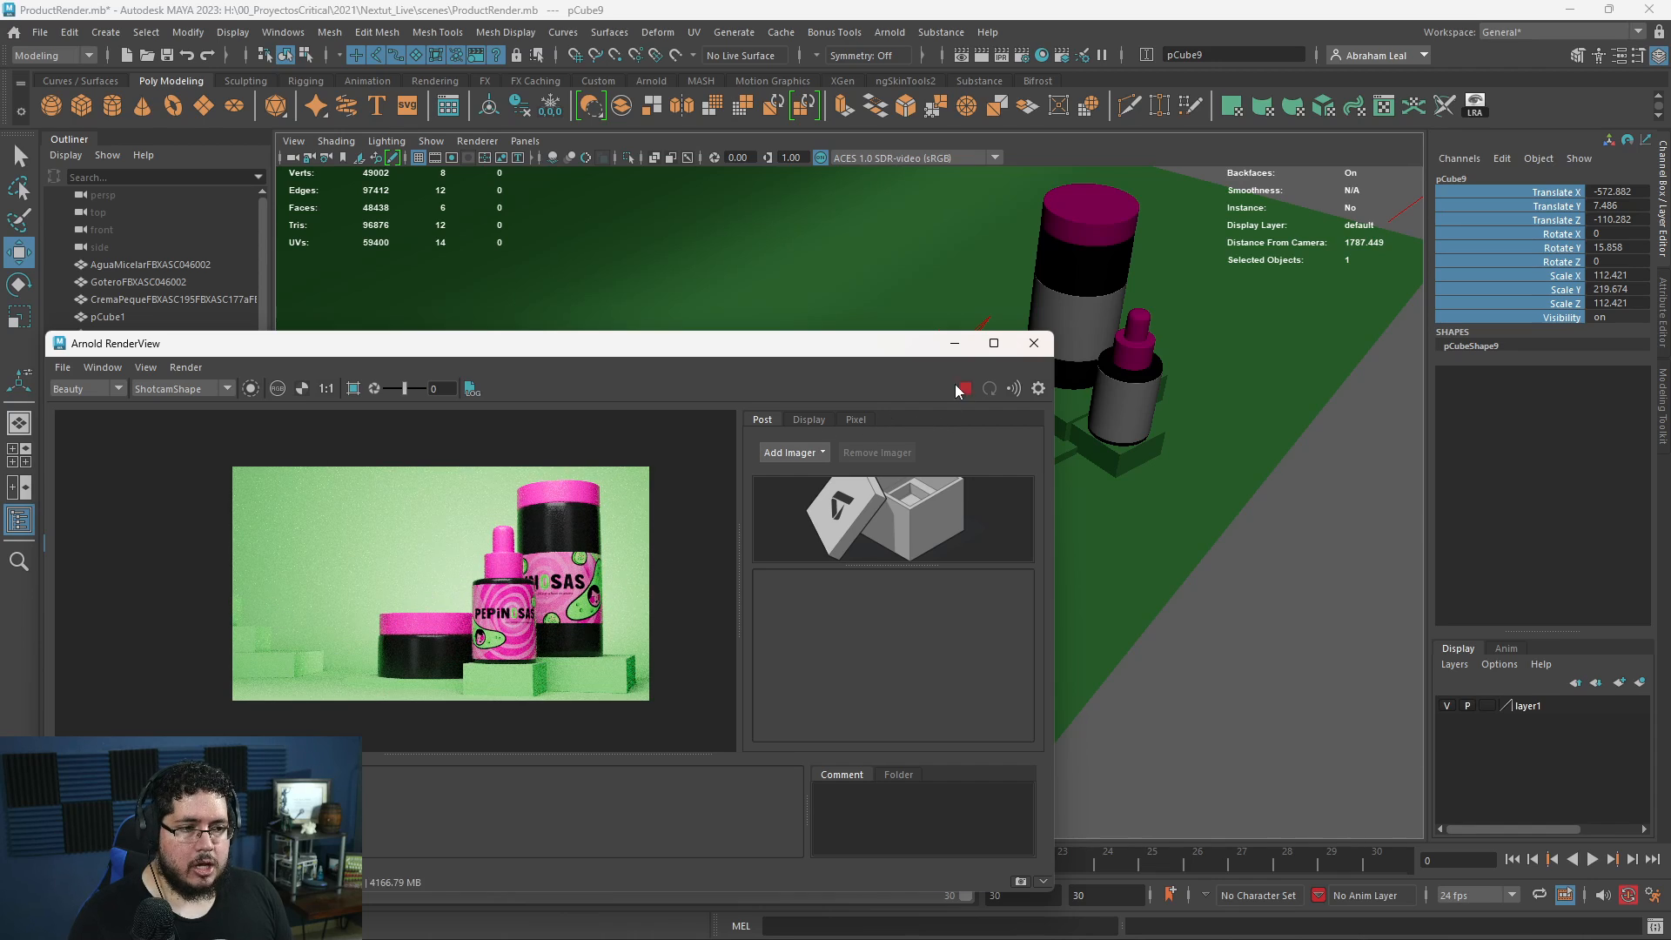
{"action": "left_click", "coordinate": [955, 343]}
- Select all five background blocks and move them together toward the products, placing the flat platform at about X -671
{"action": "left_click", "coordinate": [690, 588]}
{"action": "key", "text": "q"}
{"action": "left_click", "coordinate": [704, 524], "text": "shift"}
{"action": "left_click", "coordinate": [655, 477], "text": "shift"}
{"action": "left_click", "coordinate": [577, 513], "text": "shift"}
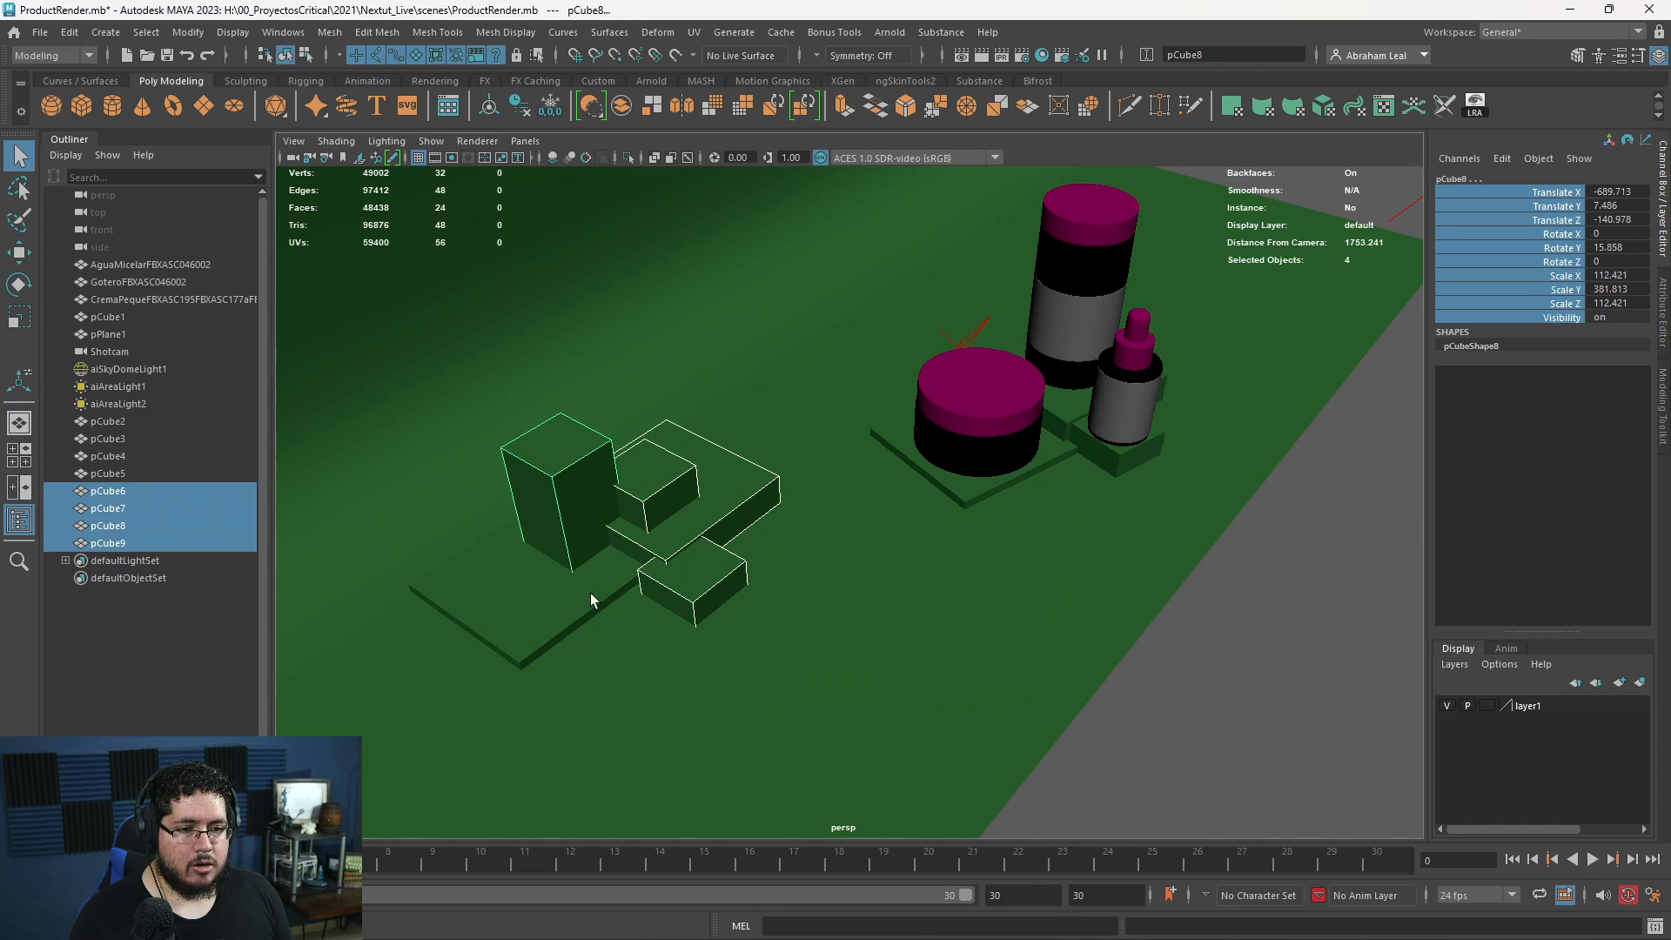
{"action": "left_click", "coordinate": [590, 593], "text": "shift"}
{"action": "key", "text": "w"}
{"action": "left_click_drag", "start_coordinate": [603, 542], "coordinate": [671, 517]}
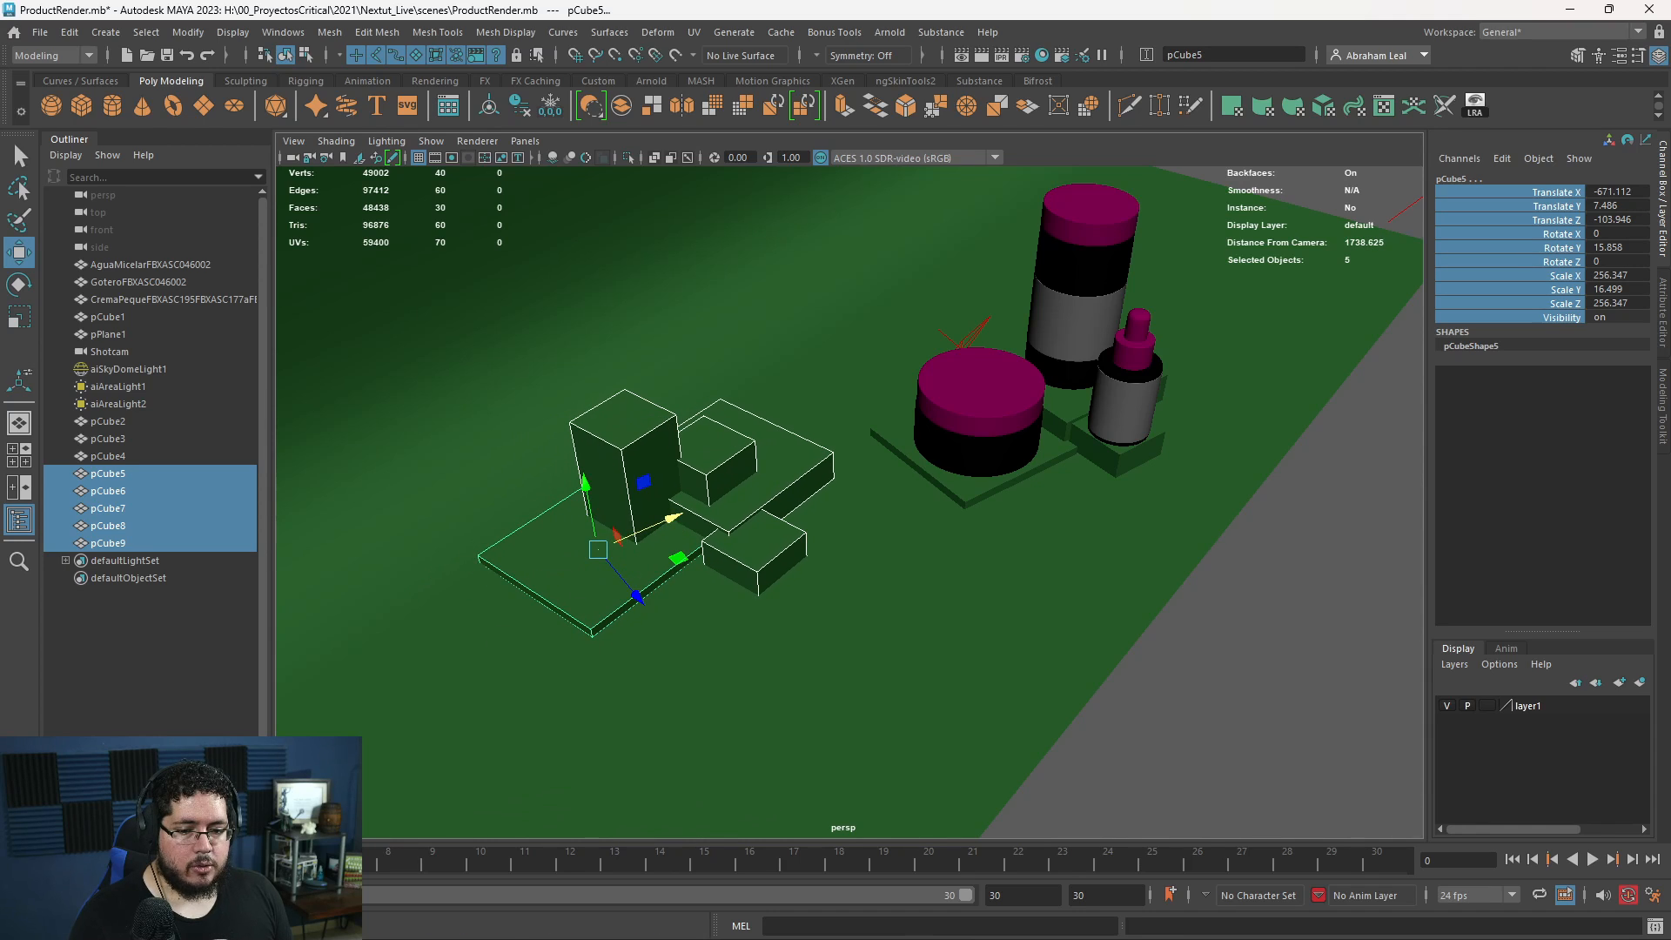
- Render the shifted background blocks, examine them up close and in full frame, and minimize the RenderView
{"action": "key", "text": "alt+Tab"}
{"action": "left_click", "coordinate": [967, 388]}
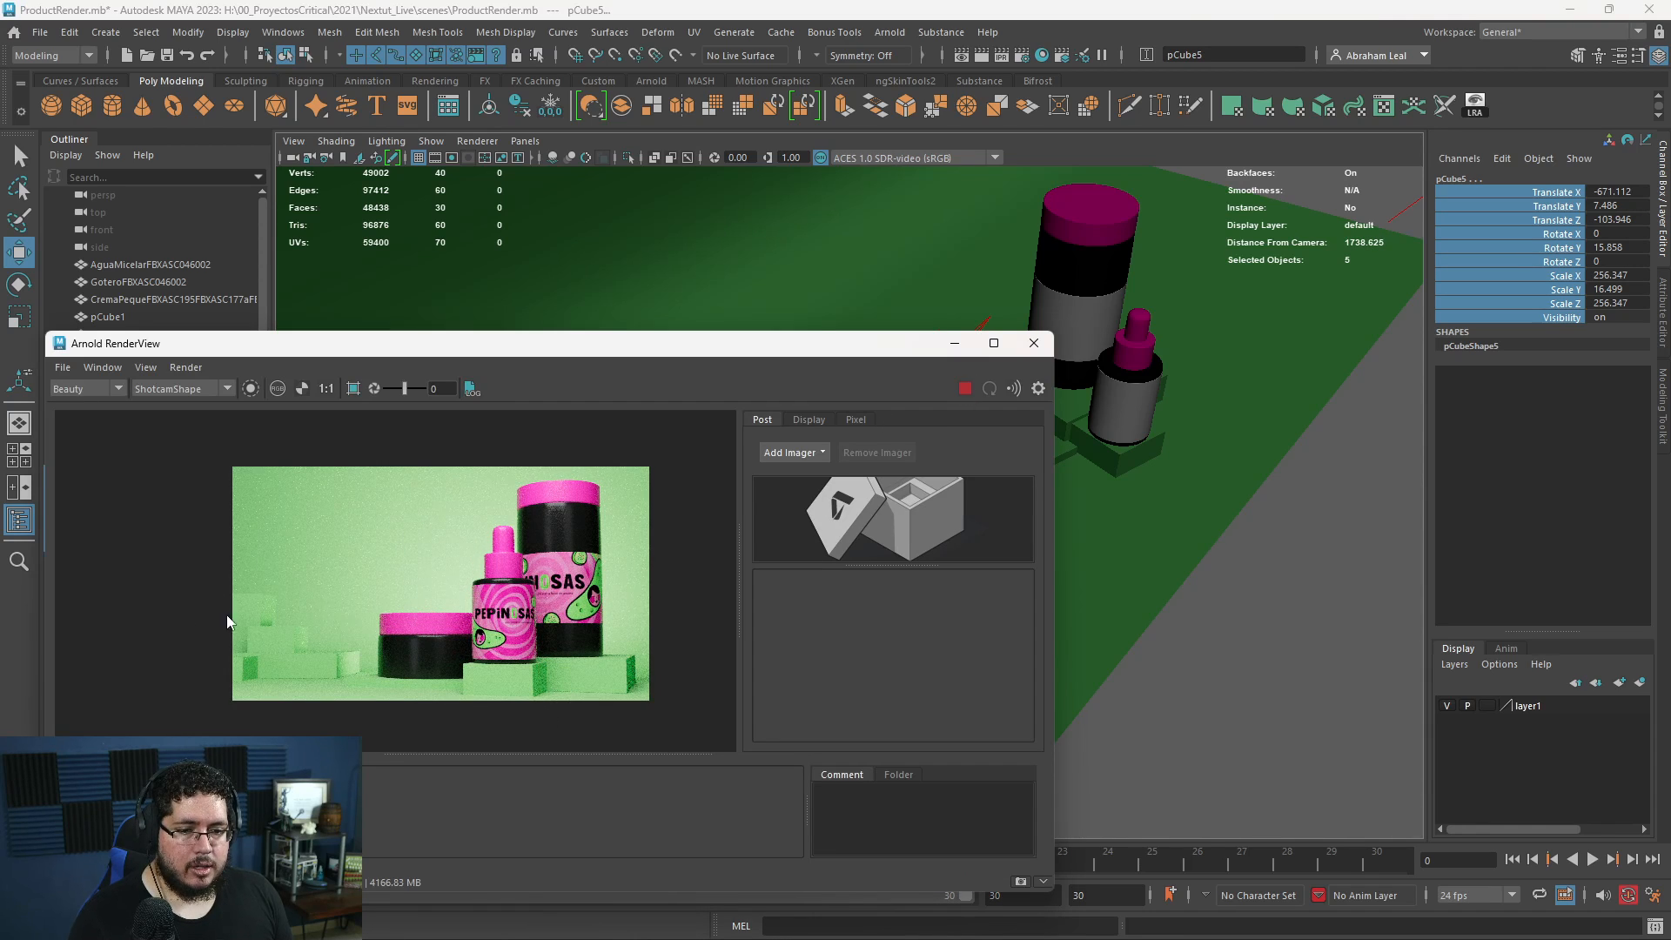
{"action": "scroll", "coordinate": [265, 643], "scroll_direction": "up", "scroll_amount": 4}
{"action": "middle_click_drag", "start_coordinate": [304, 683], "coordinate": [368, 623]}
{"action": "scroll", "coordinate": [494, 583], "scroll_direction": "down", "scroll_amount": 4}
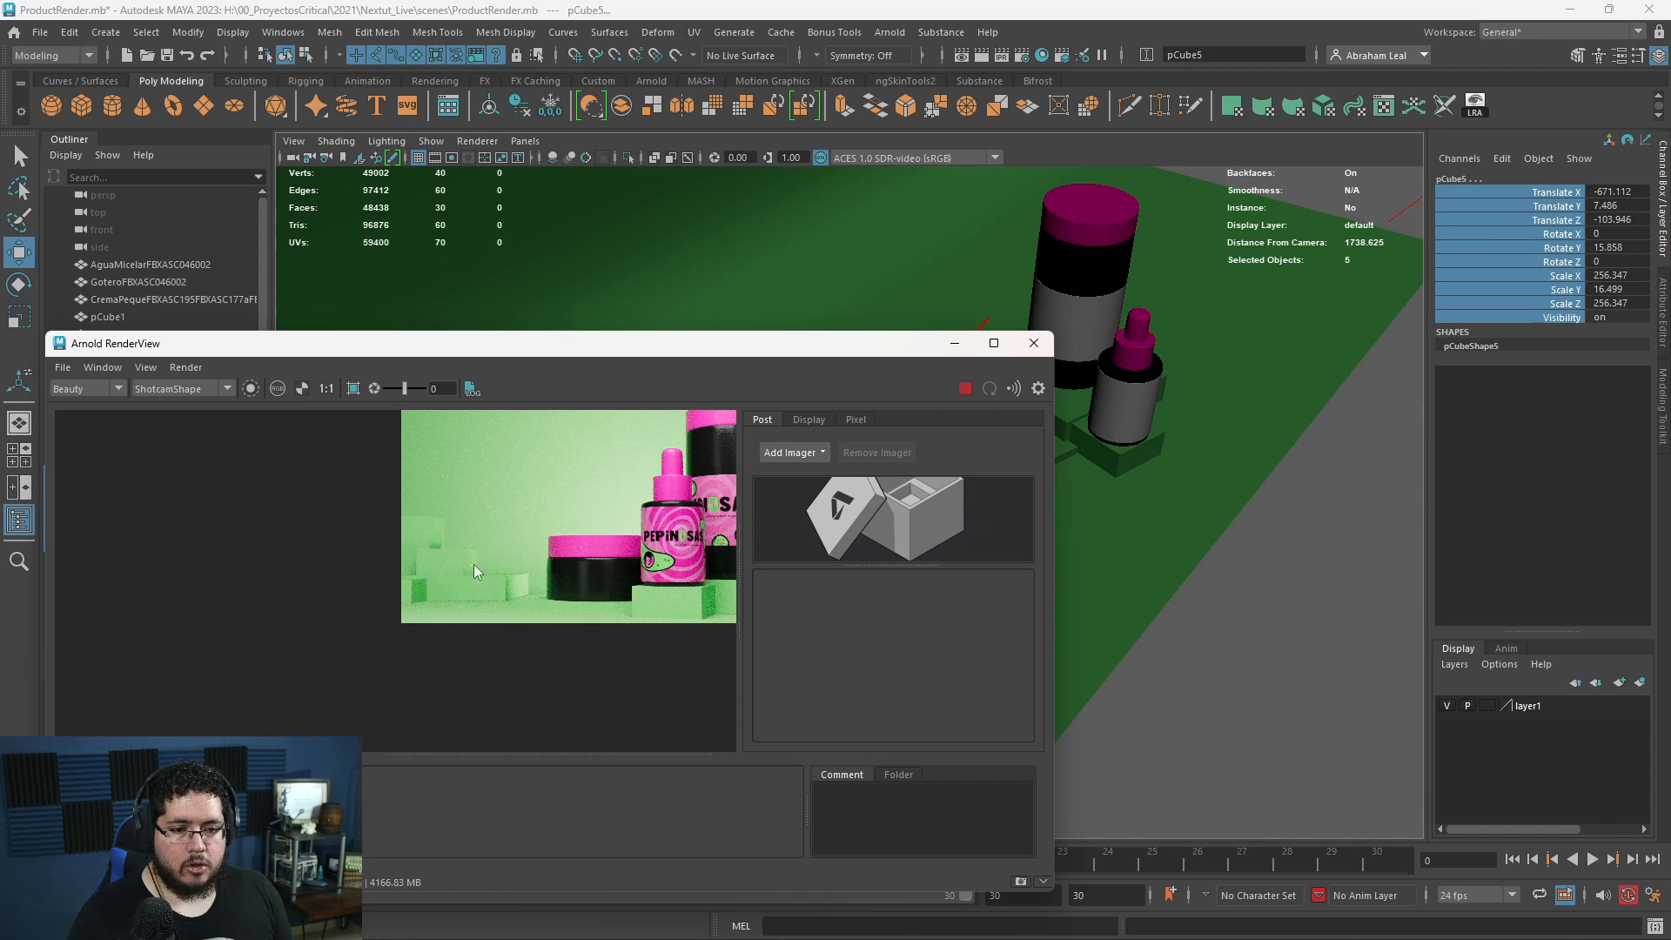
{"action": "scroll", "coordinate": [463, 592], "scroll_direction": "down", "scroll_amount": 2}
{"action": "scroll", "coordinate": [439, 581], "scroll_direction": "up", "scroll_amount": 2}
{"action": "middle_click_drag", "start_coordinate": [358, 624], "coordinate": [505, 562]}
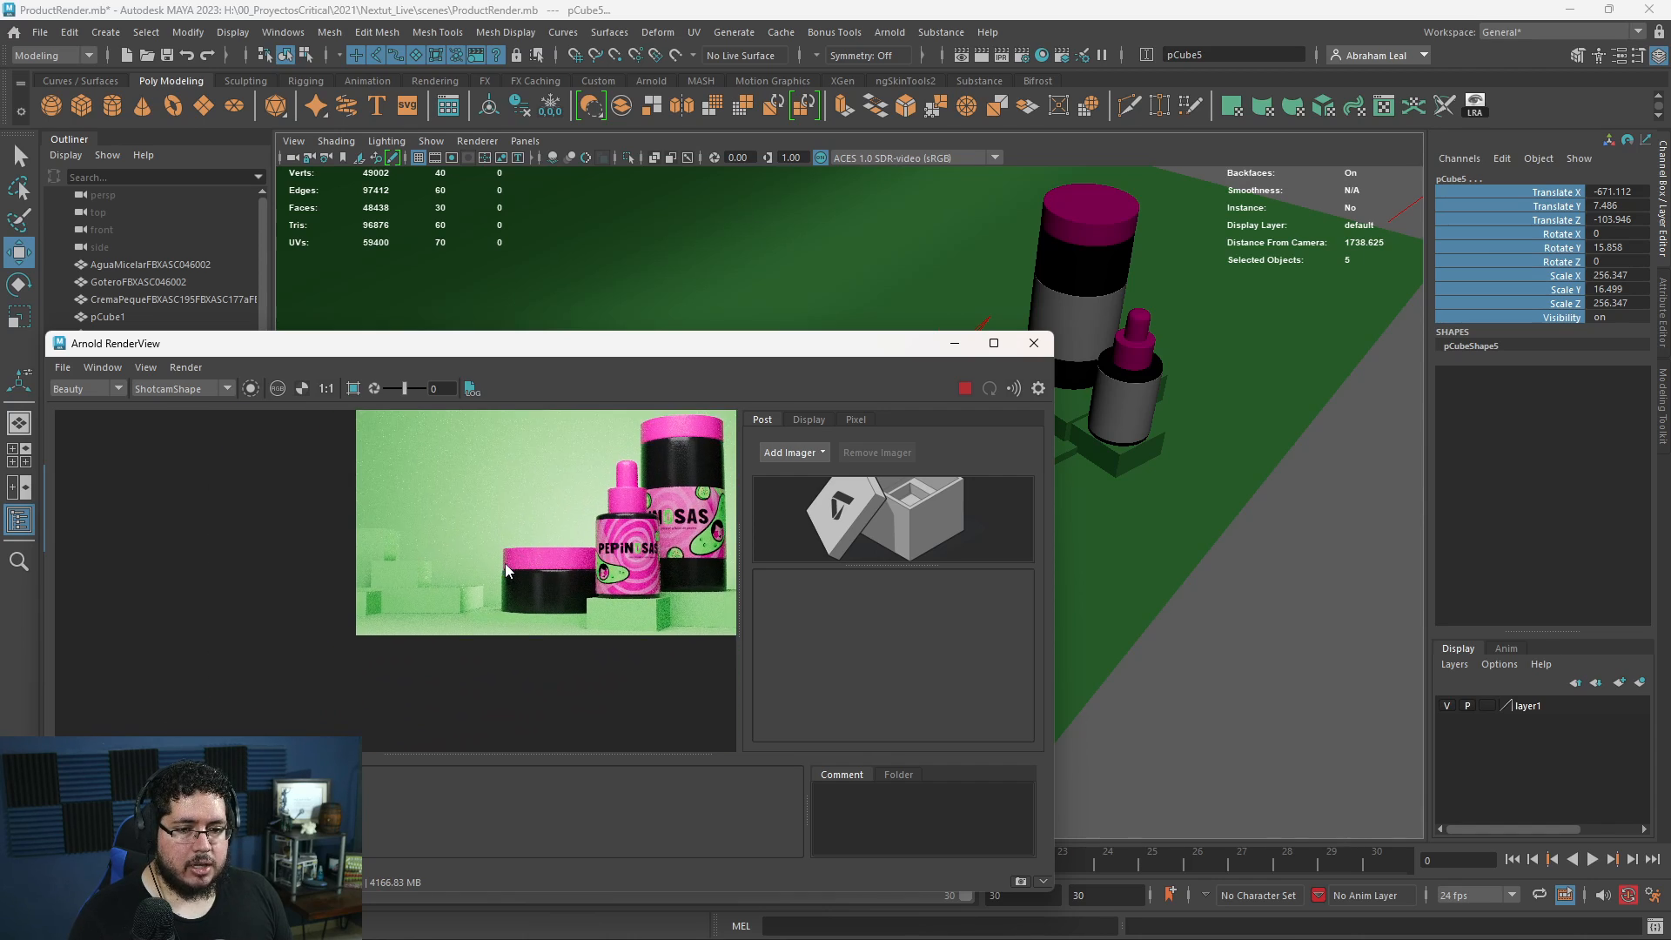
{"action": "middle_click_drag", "start_coordinate": [634, 545], "coordinate": [547, 602]}
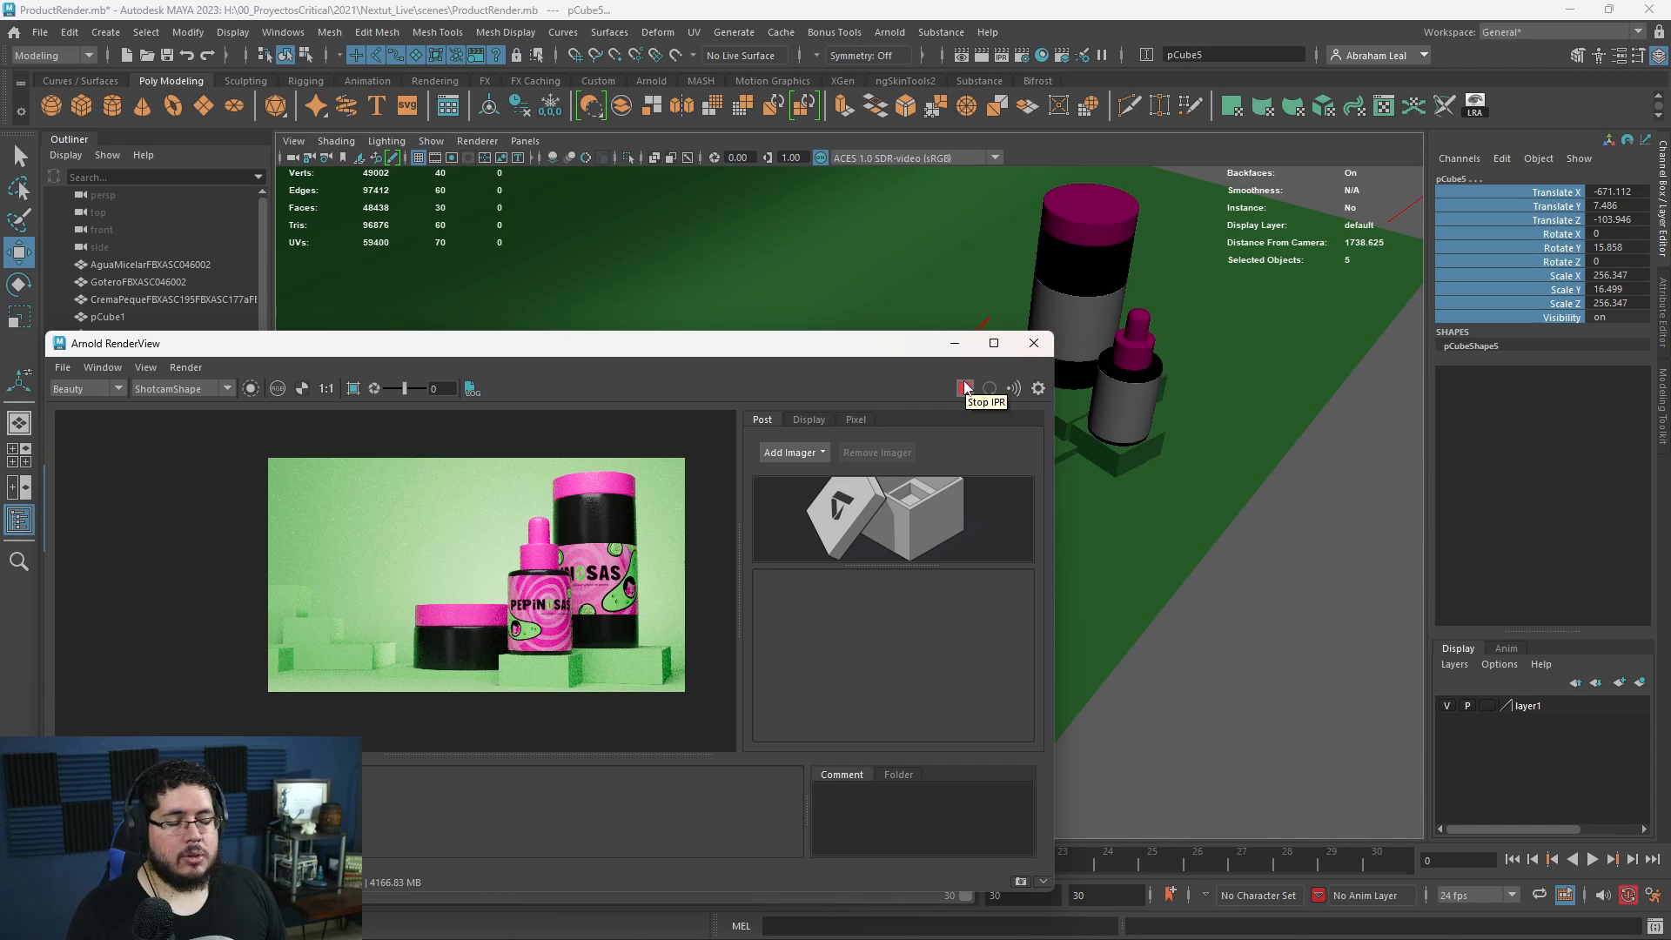
{"action": "left_click", "coordinate": [959, 337]}
- Look through Shotcam and reframe the composition, placing the camera at about X 413, Y 88, Z 1249
{"action": "middle_click_drag", "start_coordinate": [1130, 448], "coordinate": [981, 460], "text": "alt"}
{"action": "scroll", "coordinate": [980, 460], "scroll_direction": "down", "scroll_amount": 2}
{"action": "left_click_drag", "start_coordinate": [983, 466], "coordinate": [328, 329], "text": "alt"}
{"action": "left_click", "coordinate": [109, 350]}
{"action": "left_click", "coordinate": [525, 140]}
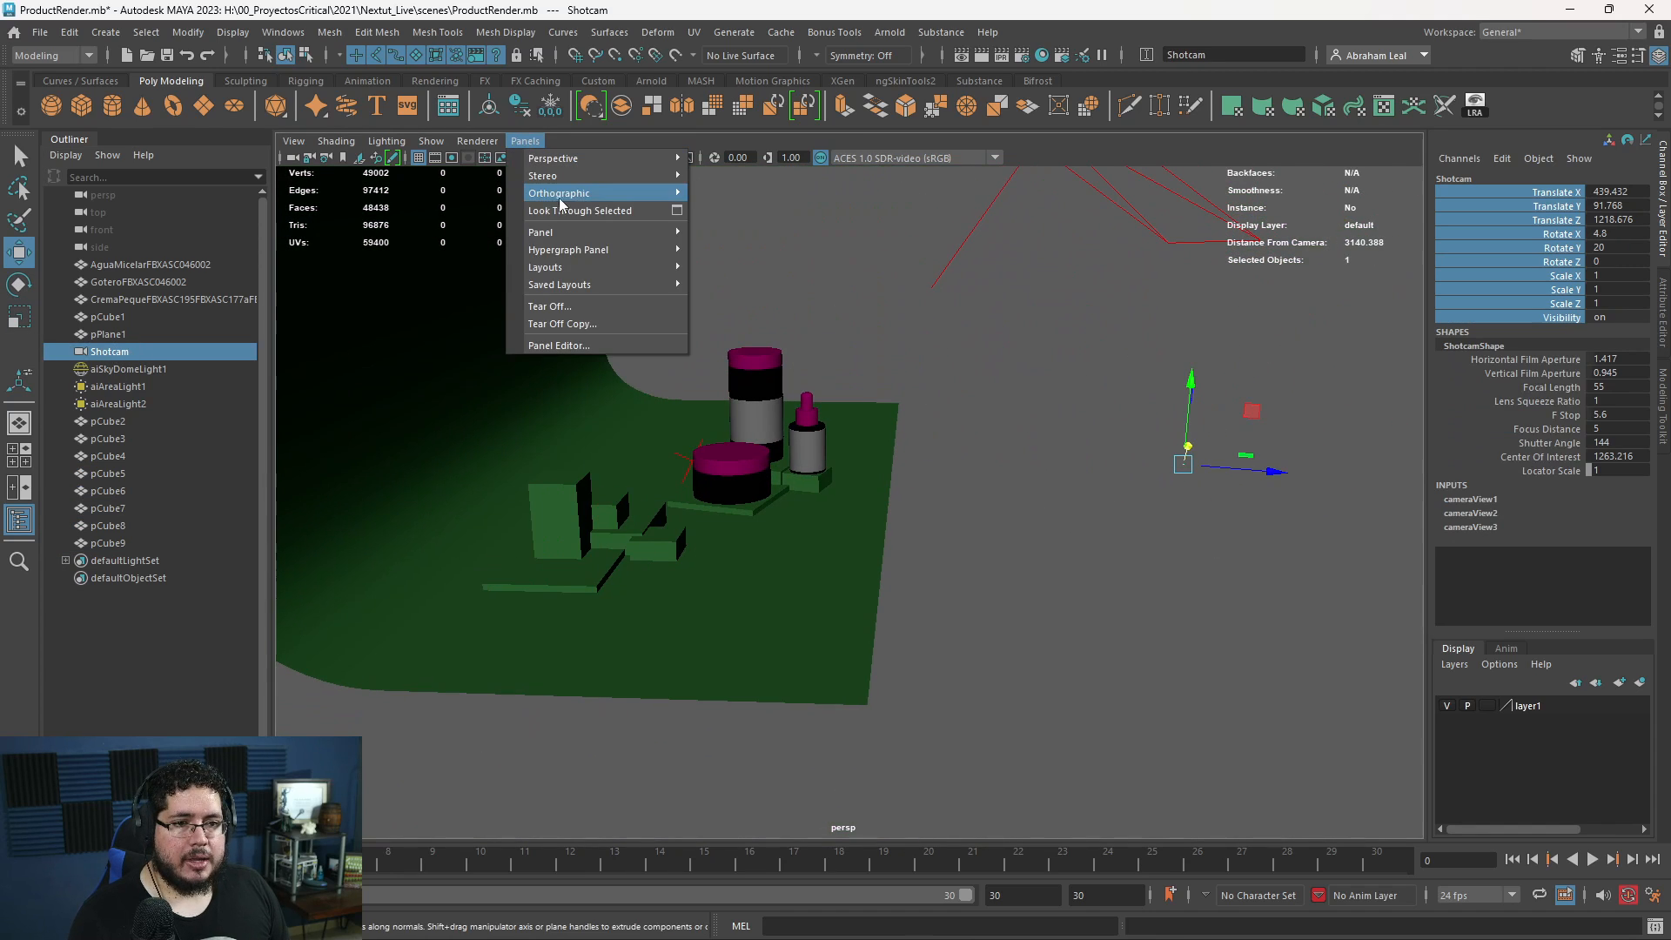
{"action": "left_click", "coordinate": [578, 205]}
{"action": "scroll", "coordinate": [888, 398], "scroll_direction": "down", "scroll_amount": 4}
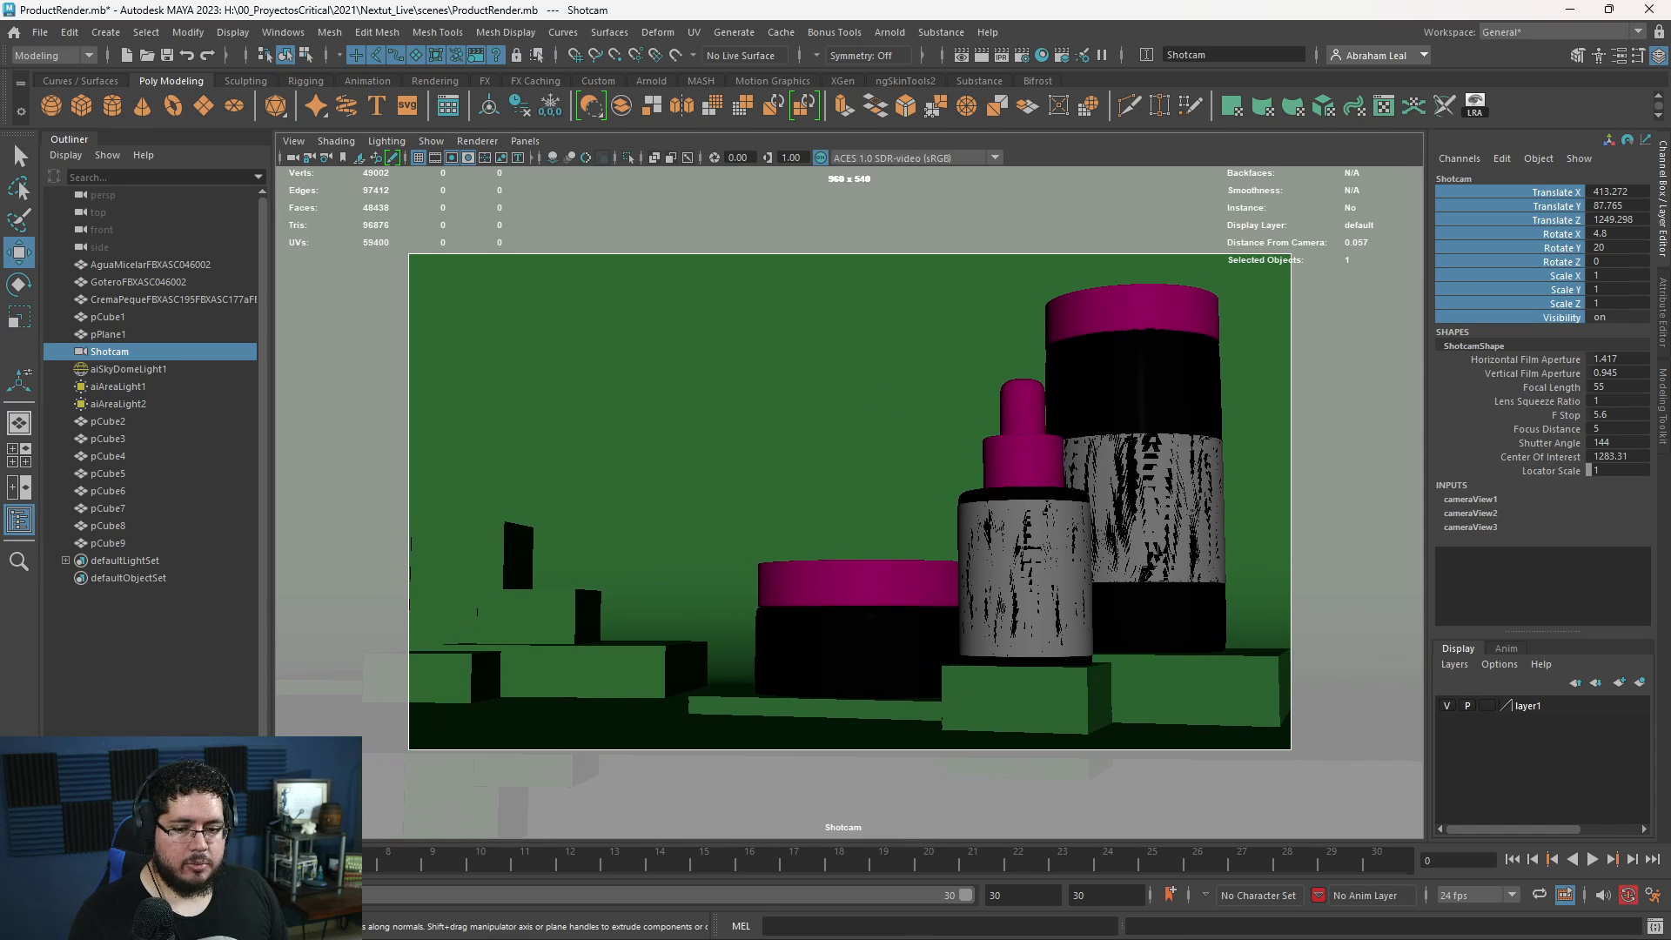
- Render the new Shotcam framing, examine the products and background blocks at different zooms, and minimize the RenderView
{"action": "left_click", "coordinate": [961, 55]}
{"action": "left_click", "coordinate": [958, 392]}
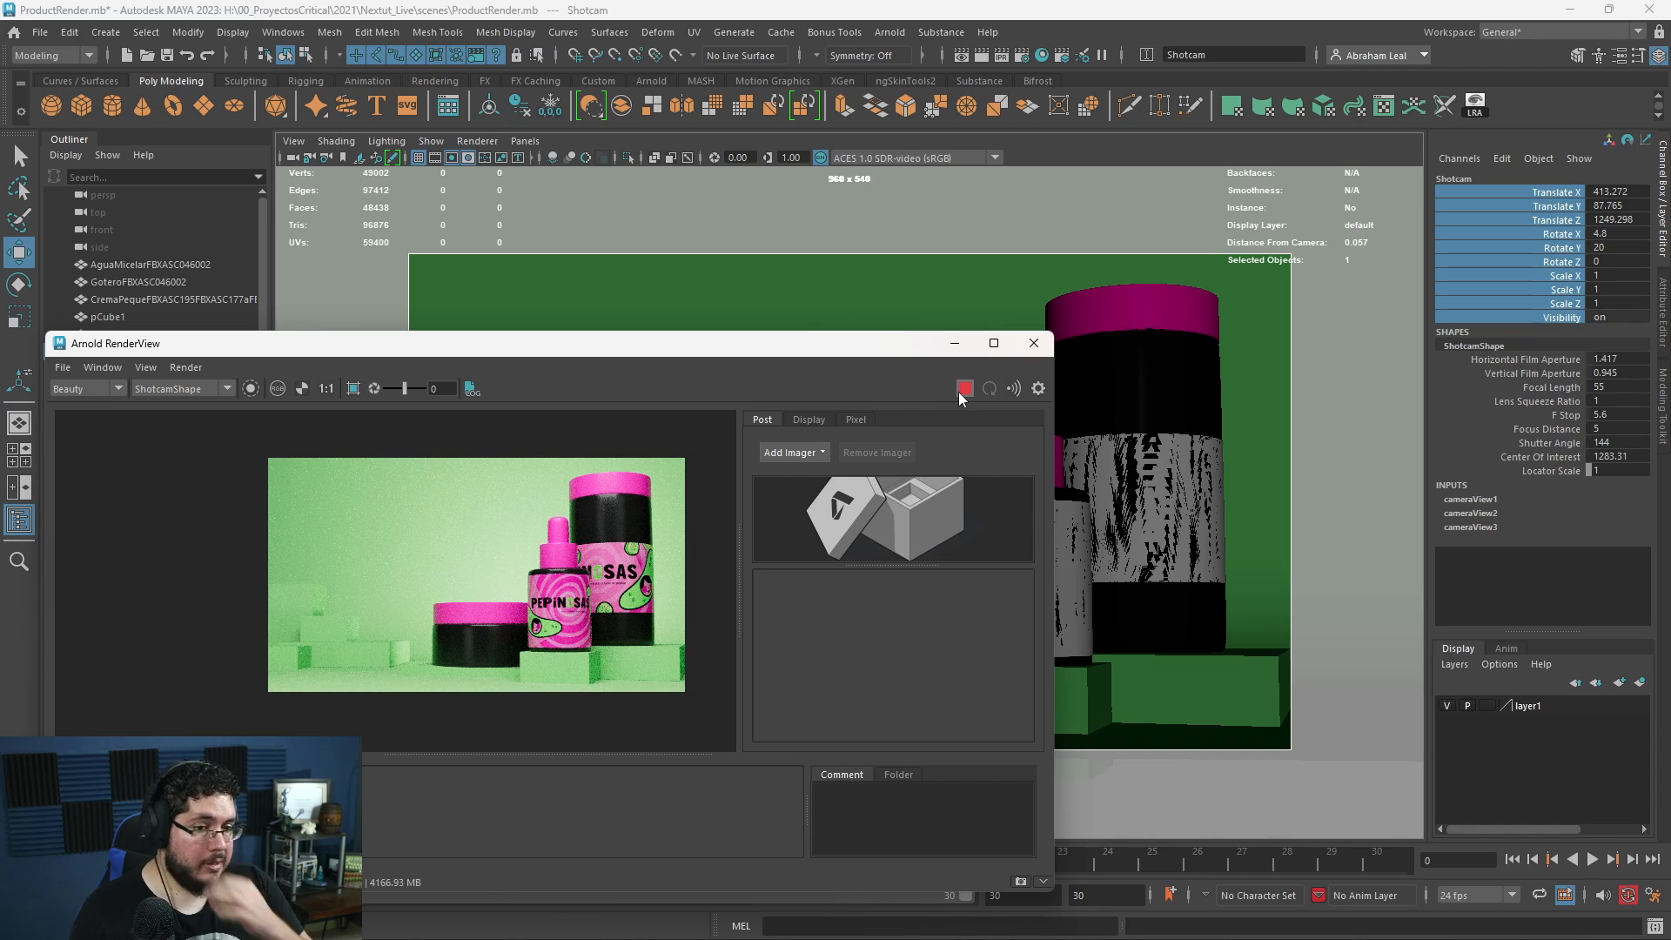
{"action": "scroll", "coordinate": [531, 513], "scroll_direction": "up", "scroll_amount": 2}
{"action": "scroll", "coordinate": [531, 513], "scroll_direction": "down", "scroll_amount": 3}
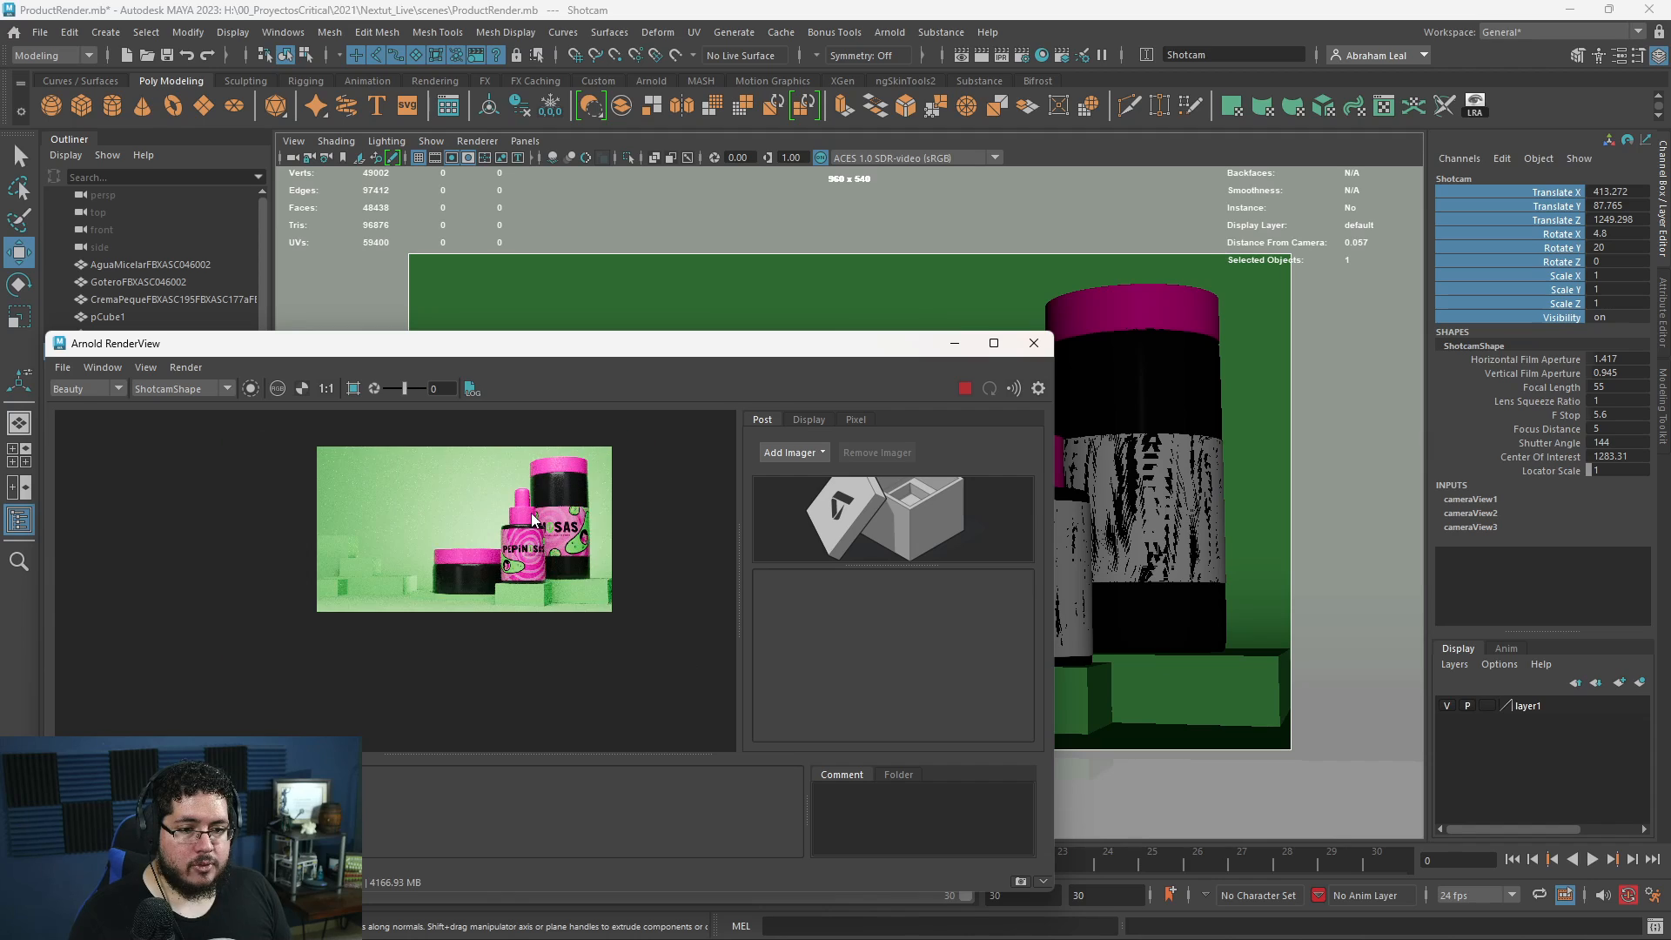
{"action": "scroll", "coordinate": [531, 513], "scroll_direction": "up", "scroll_amount": 2}
{"action": "scroll", "coordinate": [643, 512], "scroll_direction": "up", "scroll_amount": 2}
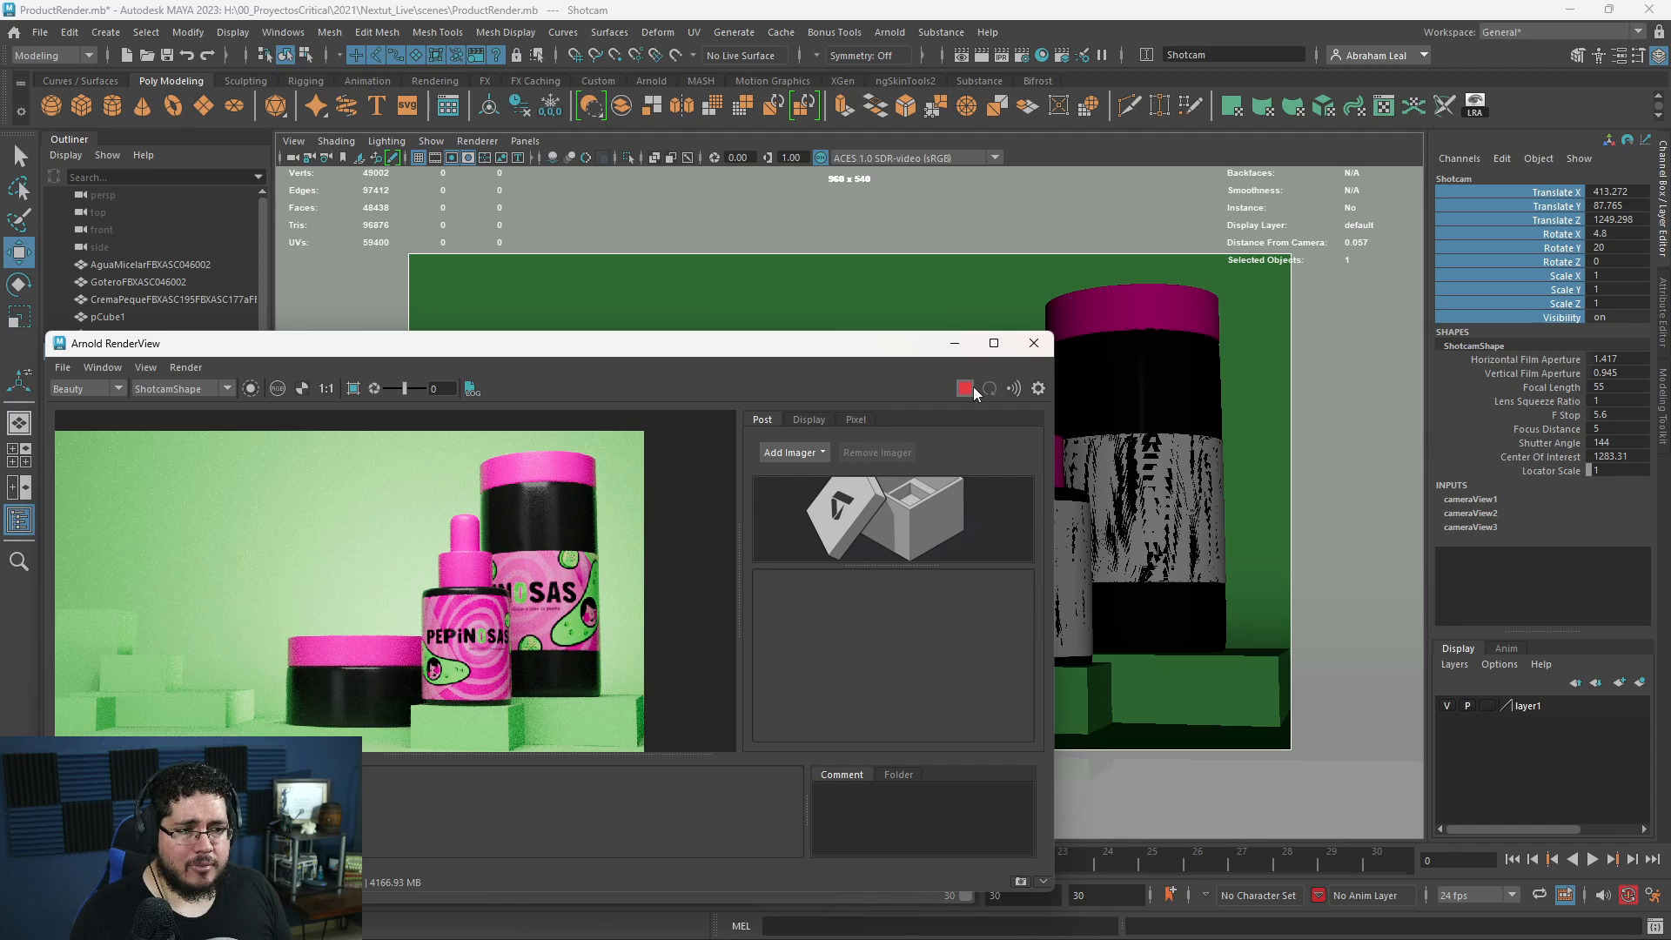
{"action": "left_click", "coordinate": [955, 343]}
- Try exposures of 22 and 22.5 on aiAreaLight1 while rendering, and restore the exposure to 23
{"action": "left_click", "coordinate": [138, 386]}
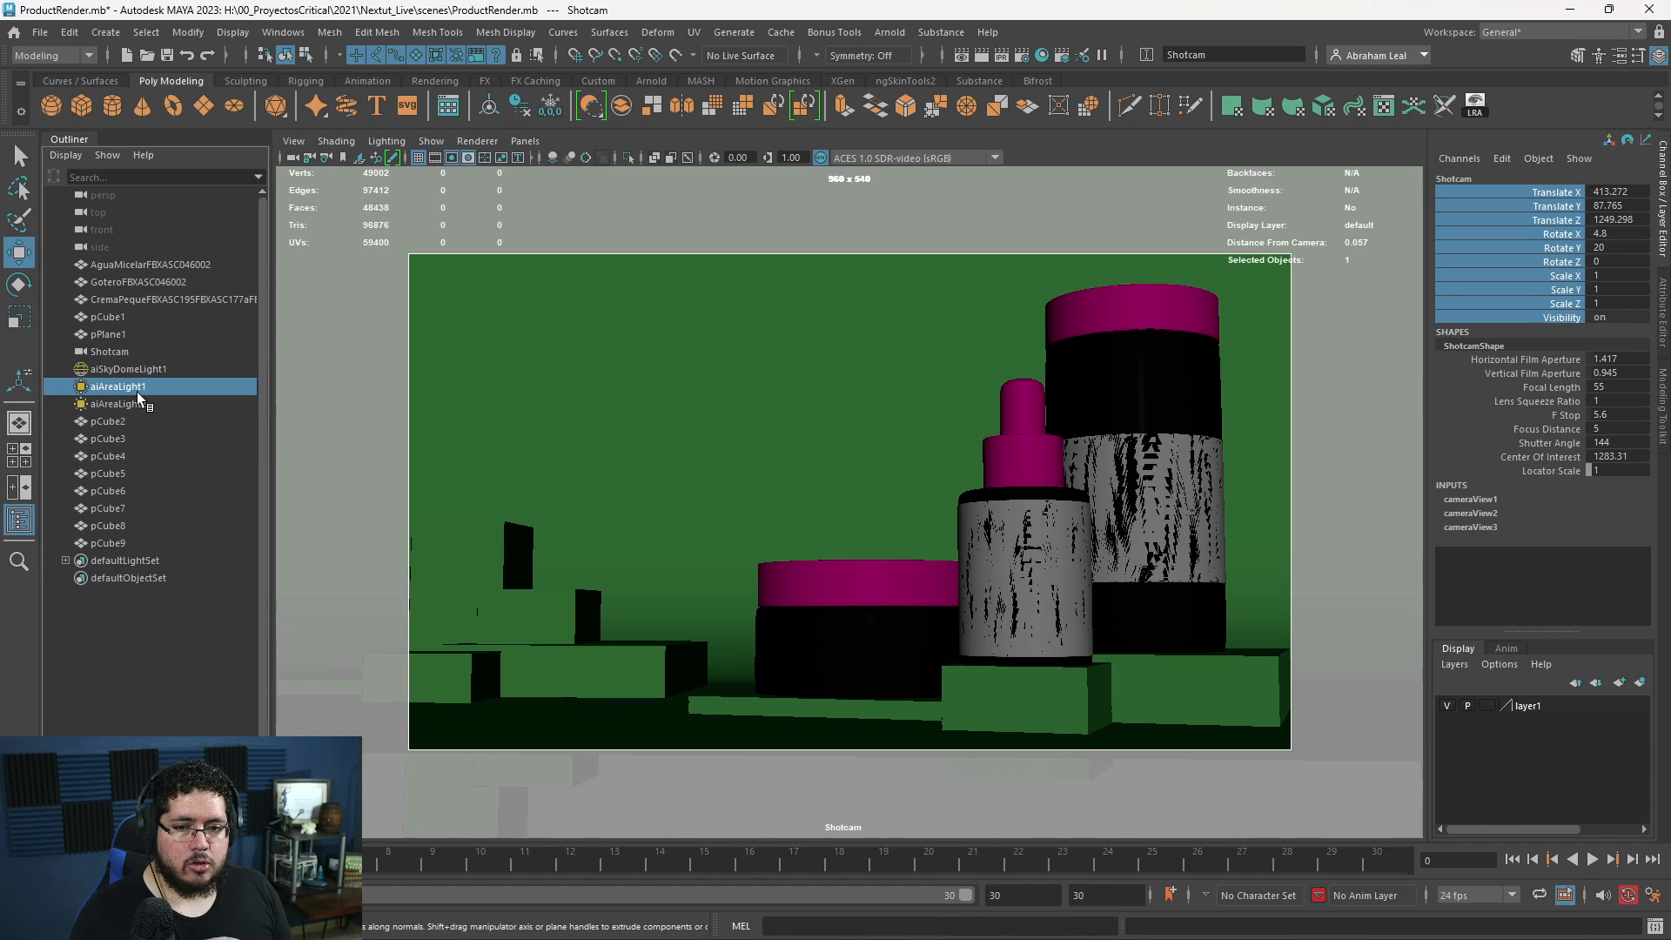
{"action": "key", "text": "ctrl+a"}
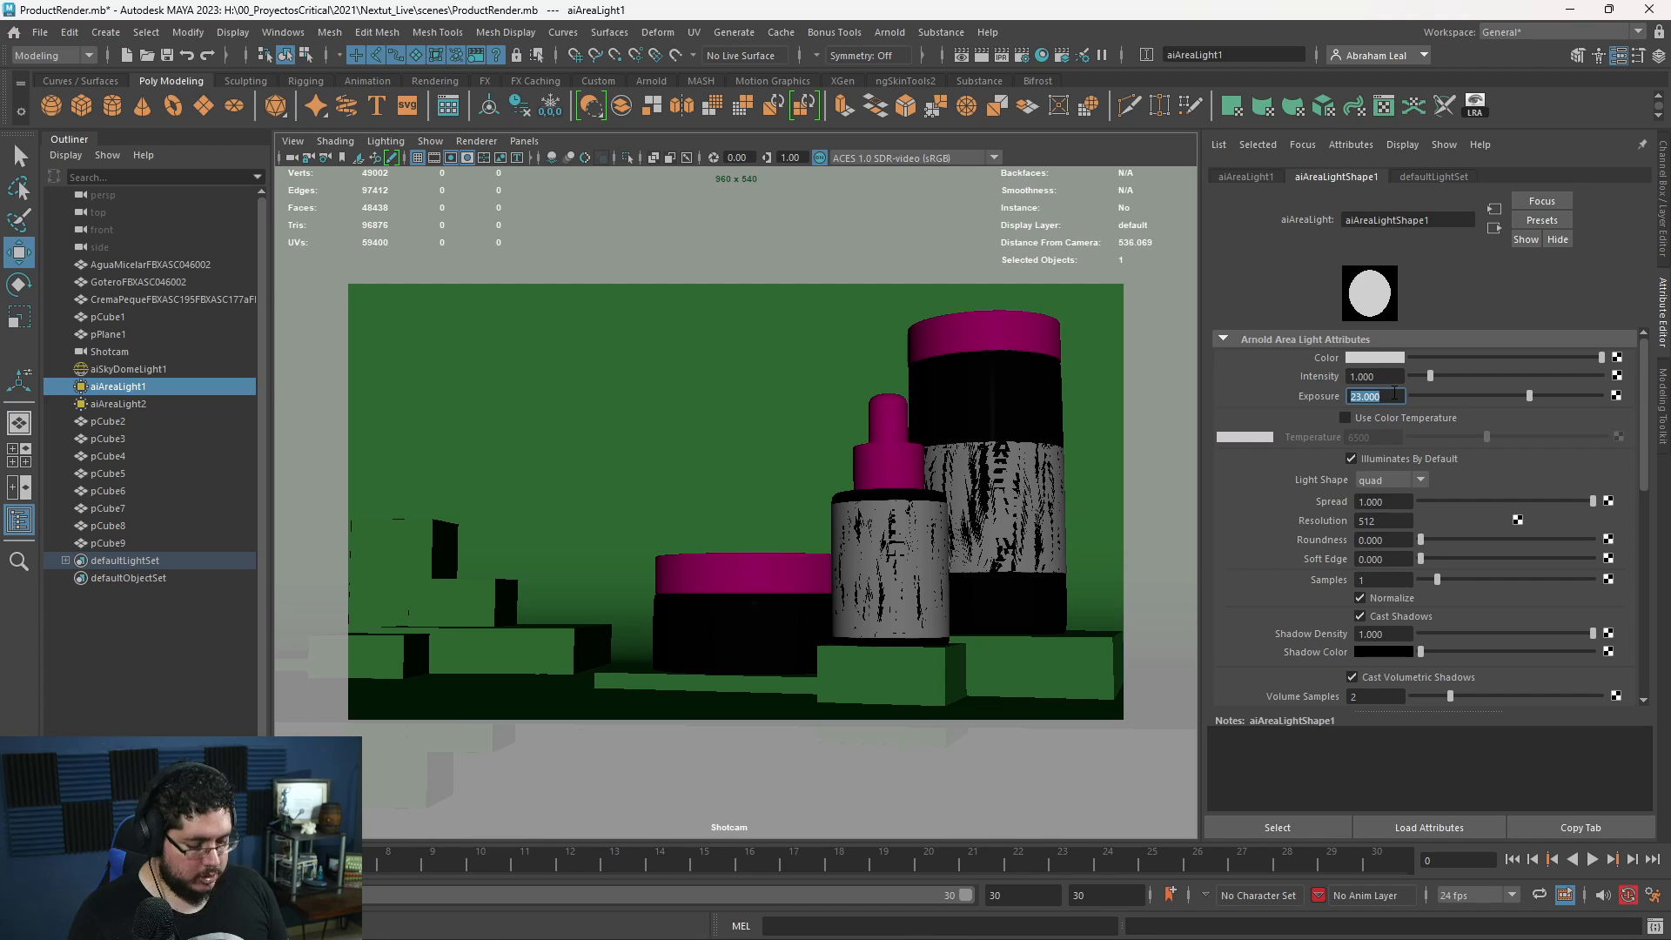
{"action": "type", "text": "22"}
{"action": "key", "text": "Return"}
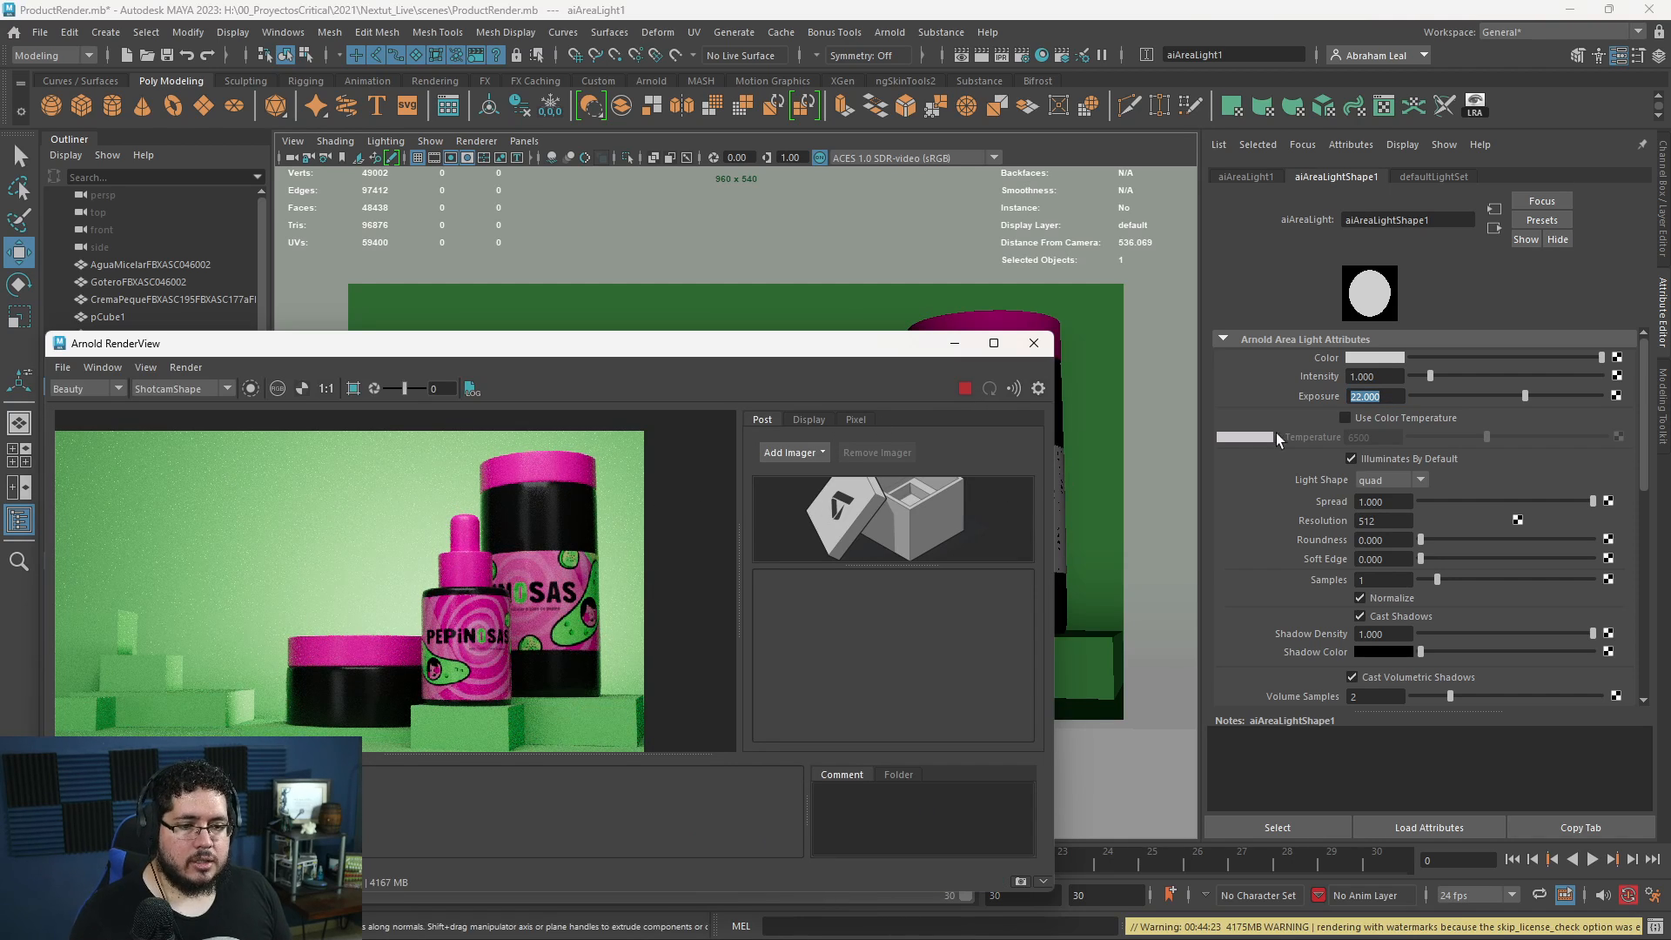
{"action": "left_click", "coordinate": [1382, 401]}
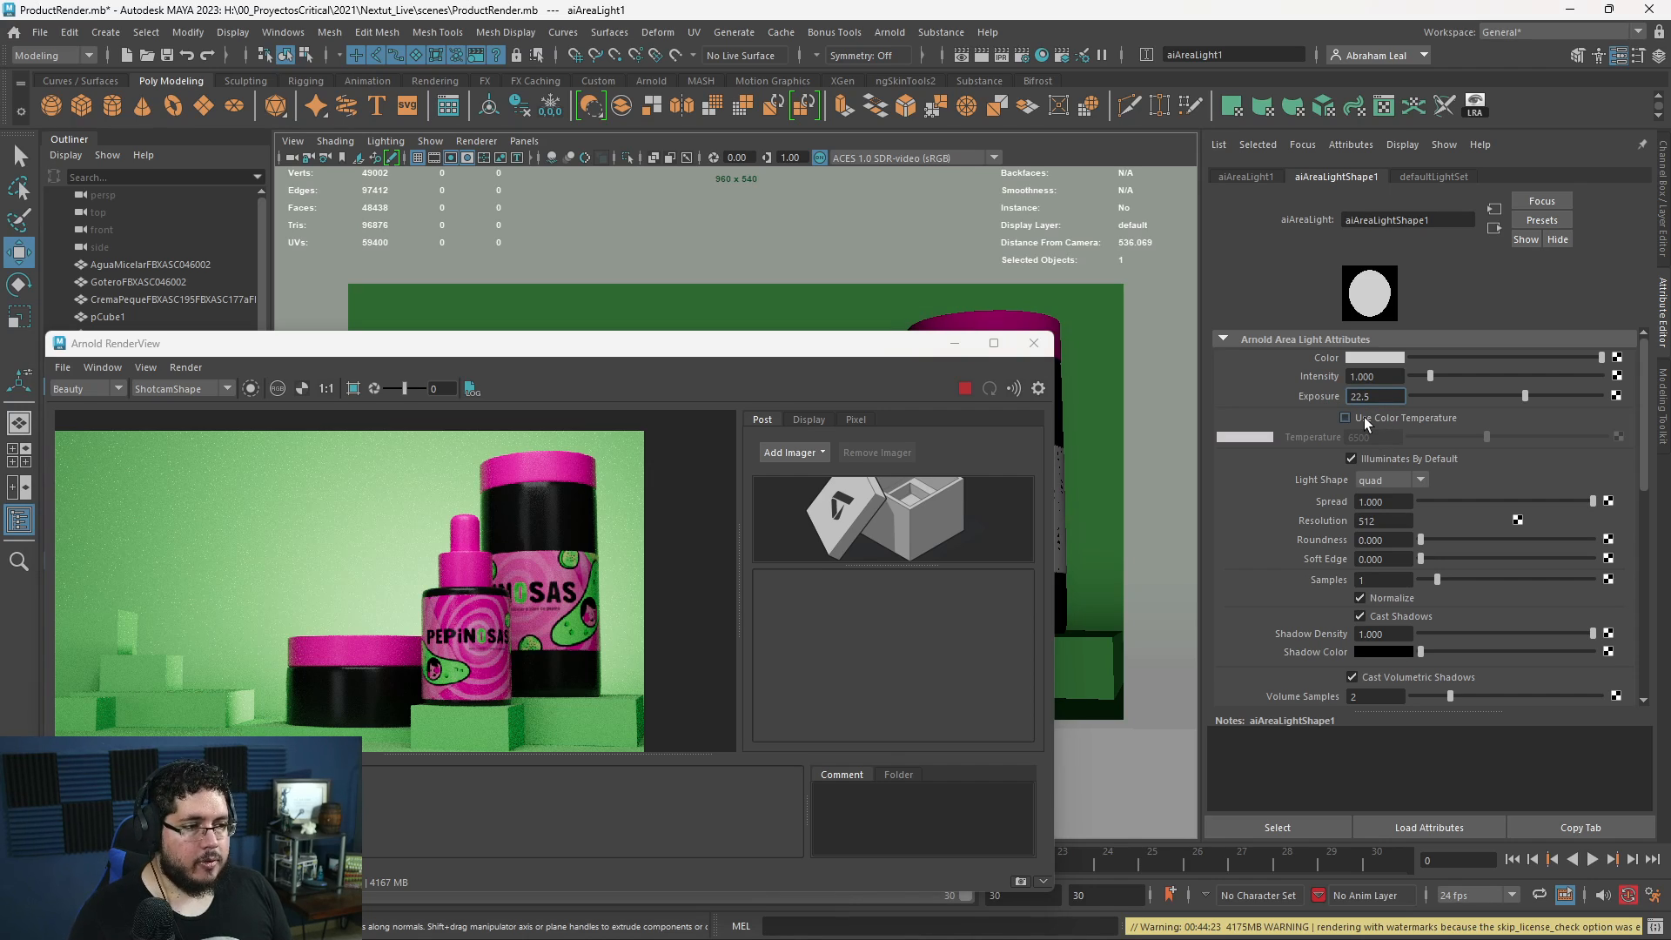
{"action": "type", "text": "22.5"}
{"action": "key", "text": "Return"}
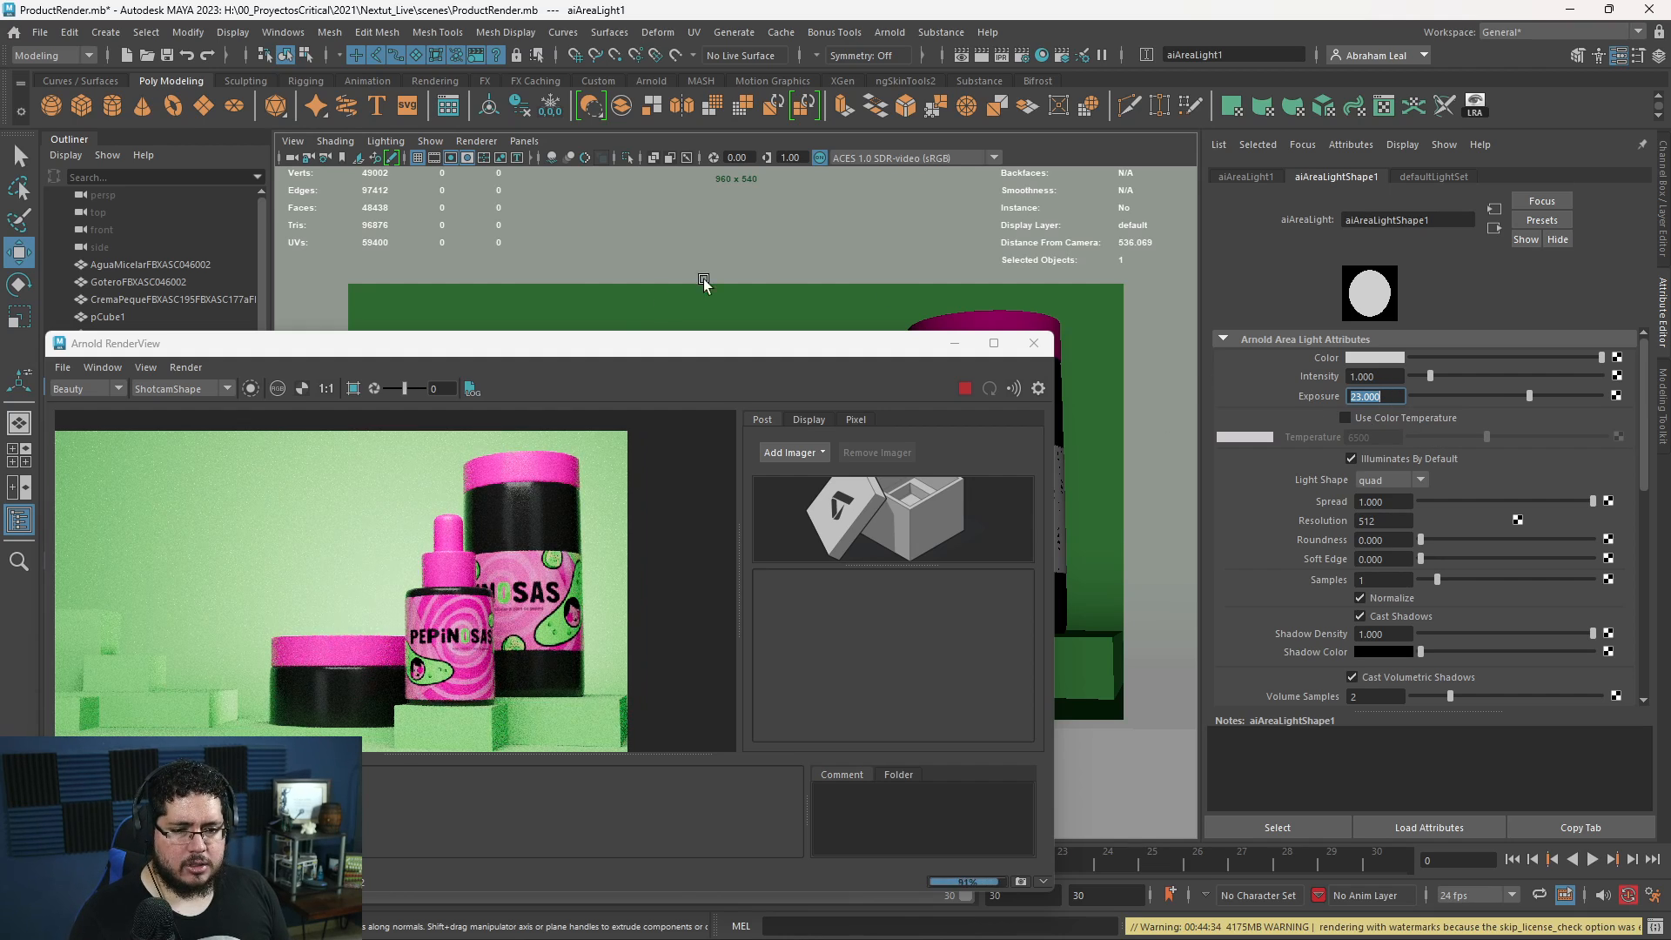
- Examine the finished render up close and in full frame, stop the live render and minimize the RenderView
{"action": "scroll", "coordinate": [441, 463], "scroll_direction": "down", "scroll_amount": 1}
{"action": "scroll", "coordinate": [467, 554], "scroll_direction": "up", "scroll_amount": 1}
{"action": "scroll", "coordinate": [554, 551], "scroll_direction": "down", "scroll_amount": 2}
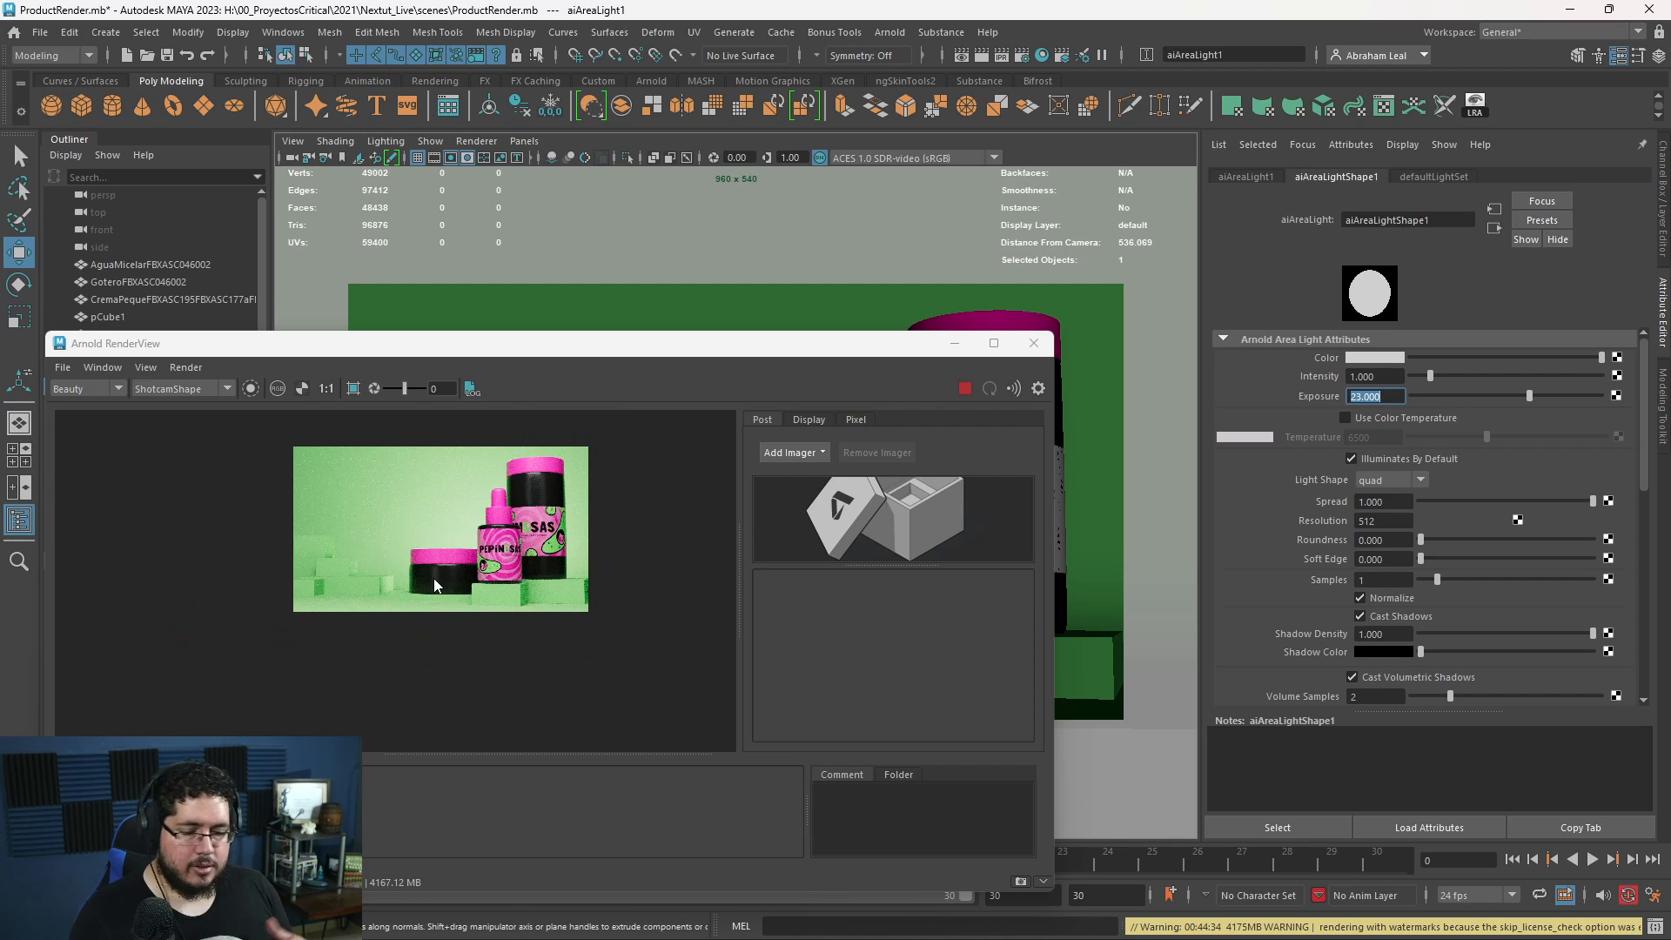
{"action": "scroll", "coordinate": [550, 552], "scroll_direction": "up", "scroll_amount": 2}
{"action": "scroll", "coordinate": [610, 612], "scroll_direction": "down", "scroll_amount": 1}
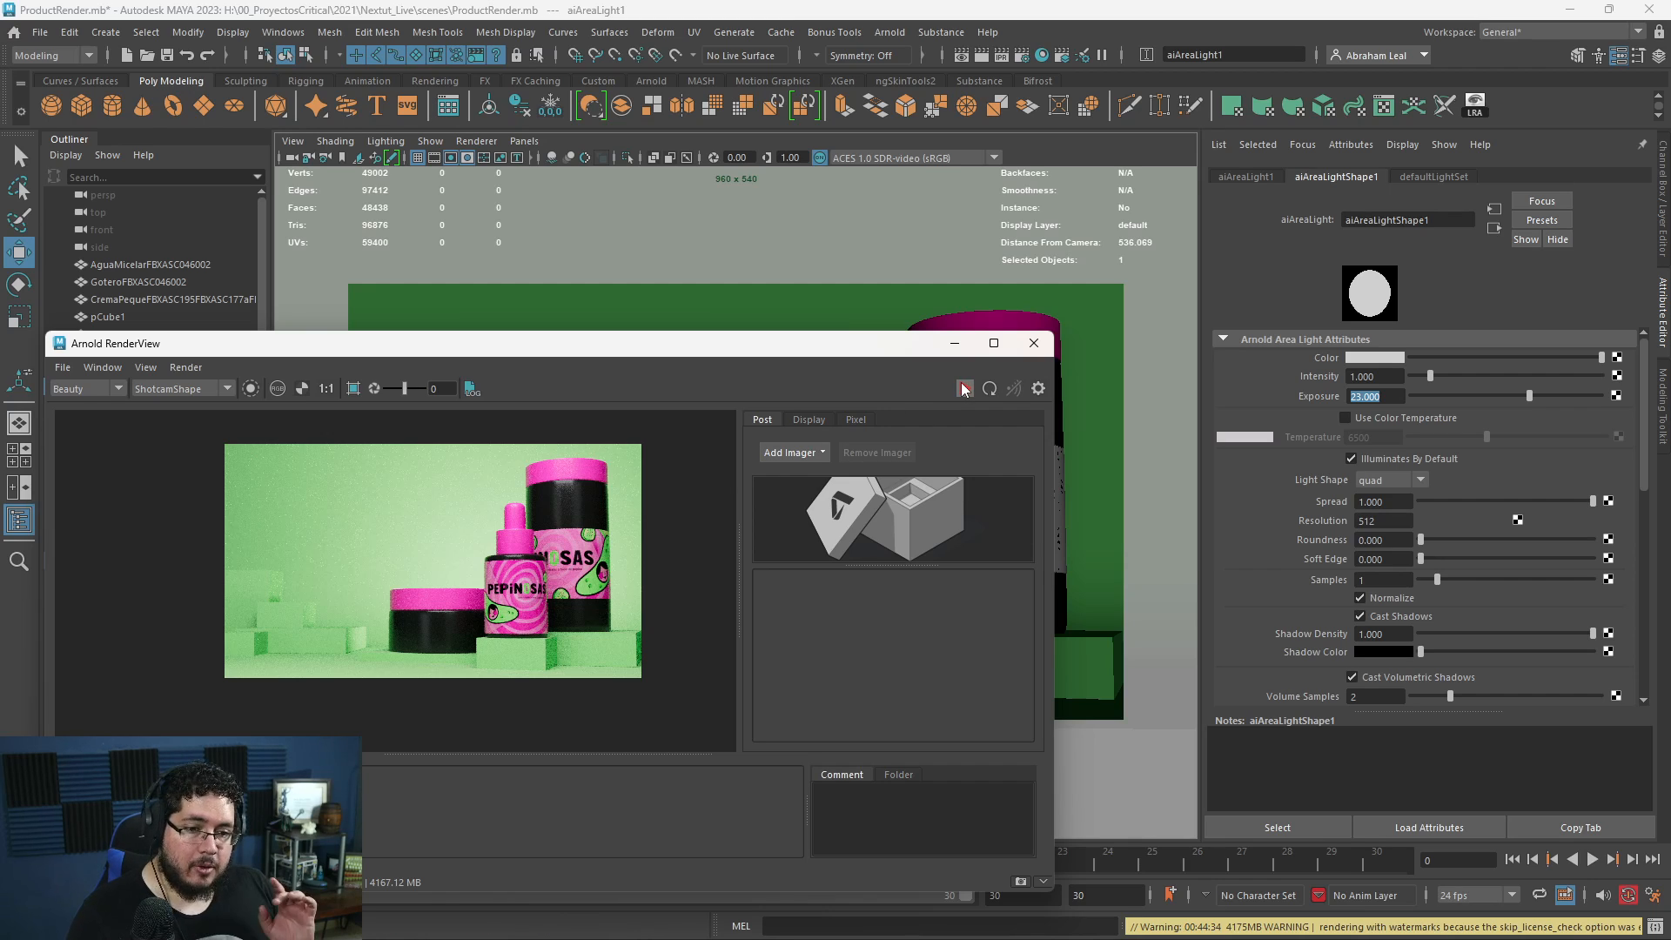
{"action": "left_click", "coordinate": [961, 347]}
- Duplicate the five background blocks in the perspective view and move the copies to the floor's front edge, nearer the camera
{"action": "left_click_drag", "start_coordinate": [722, 585], "coordinate": [653, 663]}
{"action": "key", "text": "space"}
{"action": "key", "text": "q"}
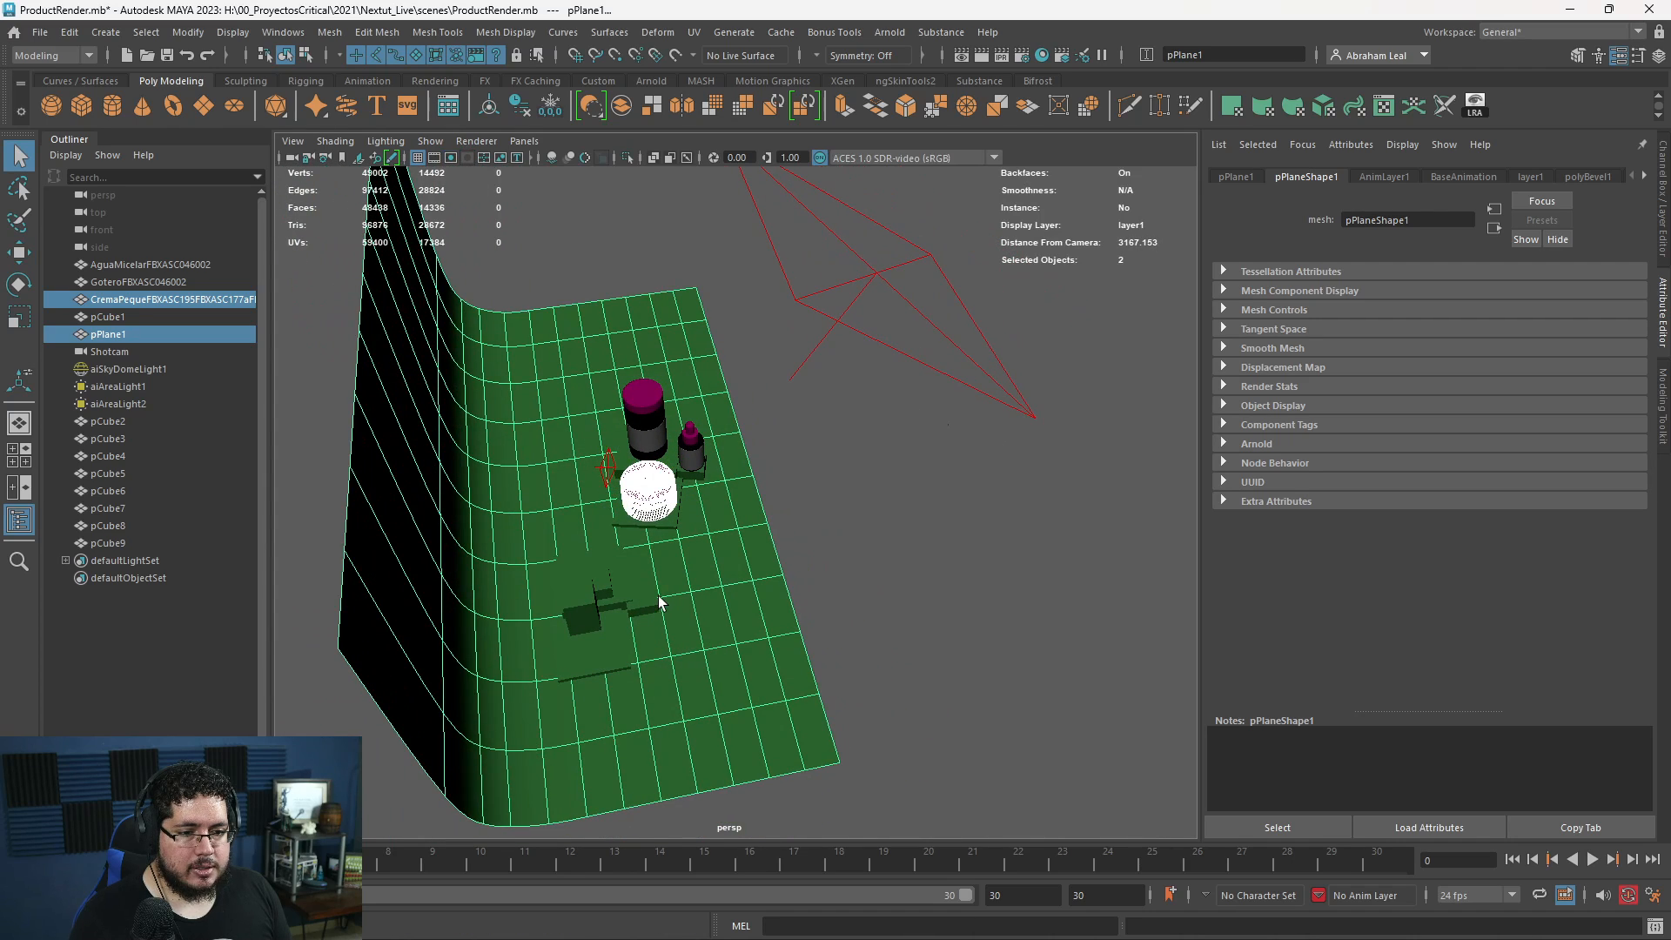
{"action": "left_click", "coordinate": [648, 601]}
{"action": "left_click", "coordinate": [627, 591], "text": "shift"}
{"action": "left_click", "coordinate": [594, 601], "text": "shift"}
{"action": "left_click", "coordinate": [590, 619], "text": "shift"}
{"action": "left_click", "coordinate": [610, 663], "text": "shift"}
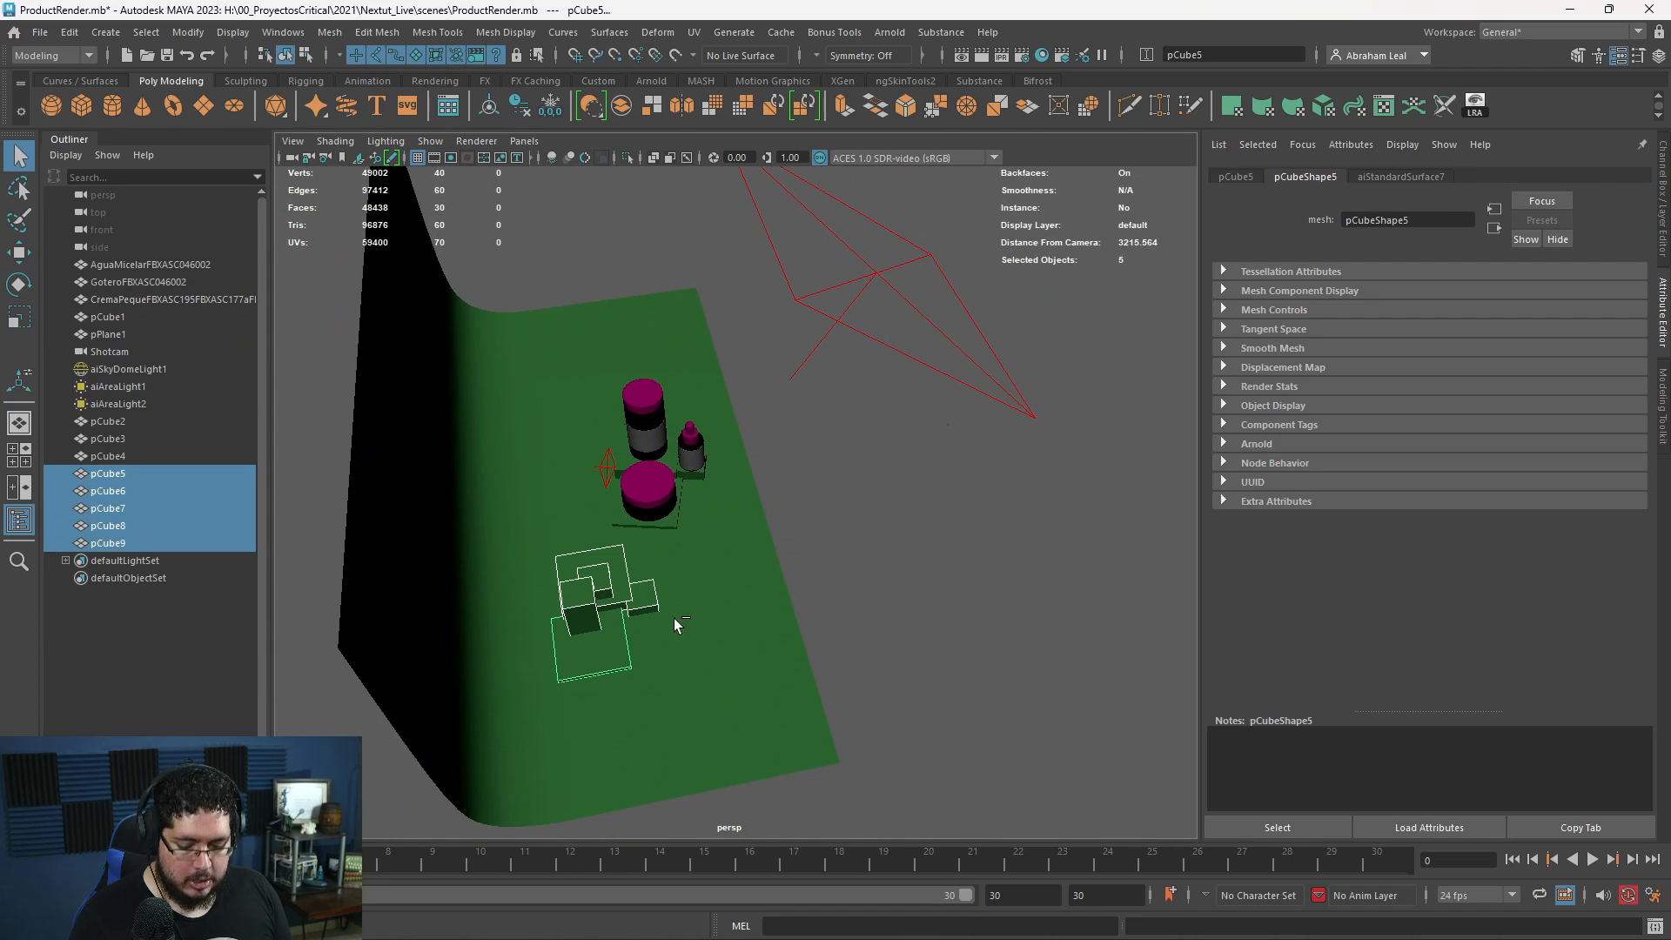
{"action": "key", "text": "ctrl+d"}
{"action": "key", "text": "w"}
{"action": "left_click_drag", "start_coordinate": [683, 640], "coordinate": [814, 527]}
{"action": "left_click_drag", "start_coordinate": [887, 589], "coordinate": [873, 591]}
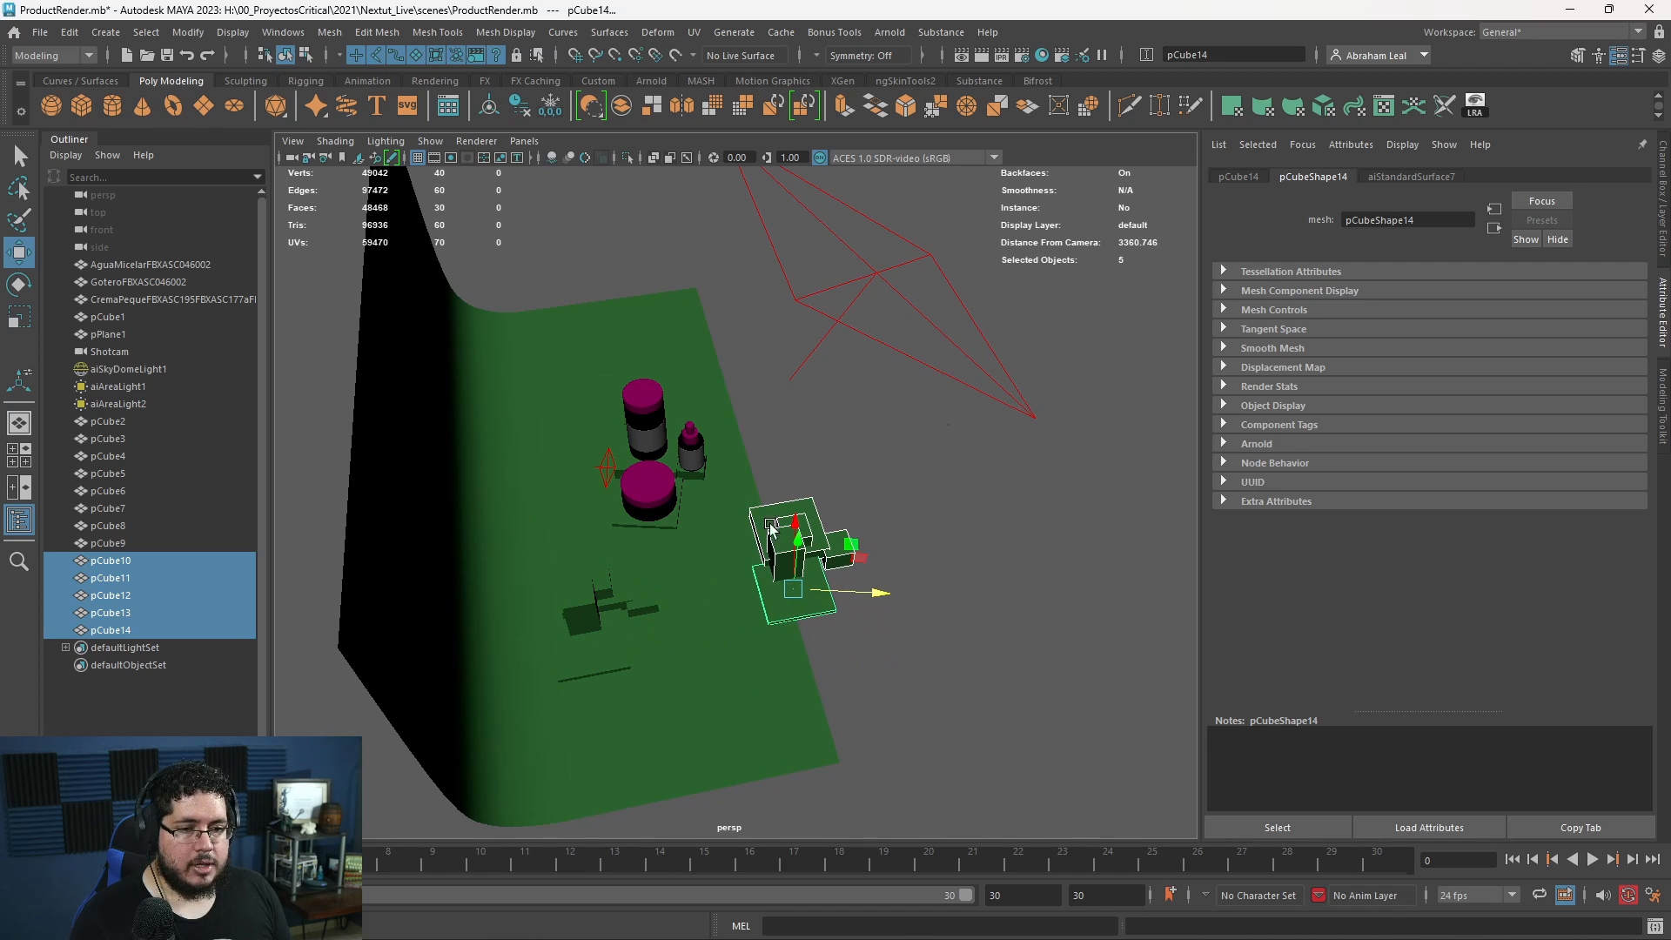
- Look through Shotcam, select the duplicated foreground blocks and shift them sideways into the left part of the camera frame
{"action": "left_click", "coordinate": [109, 350]}
{"action": "left_click", "coordinate": [524, 140]}
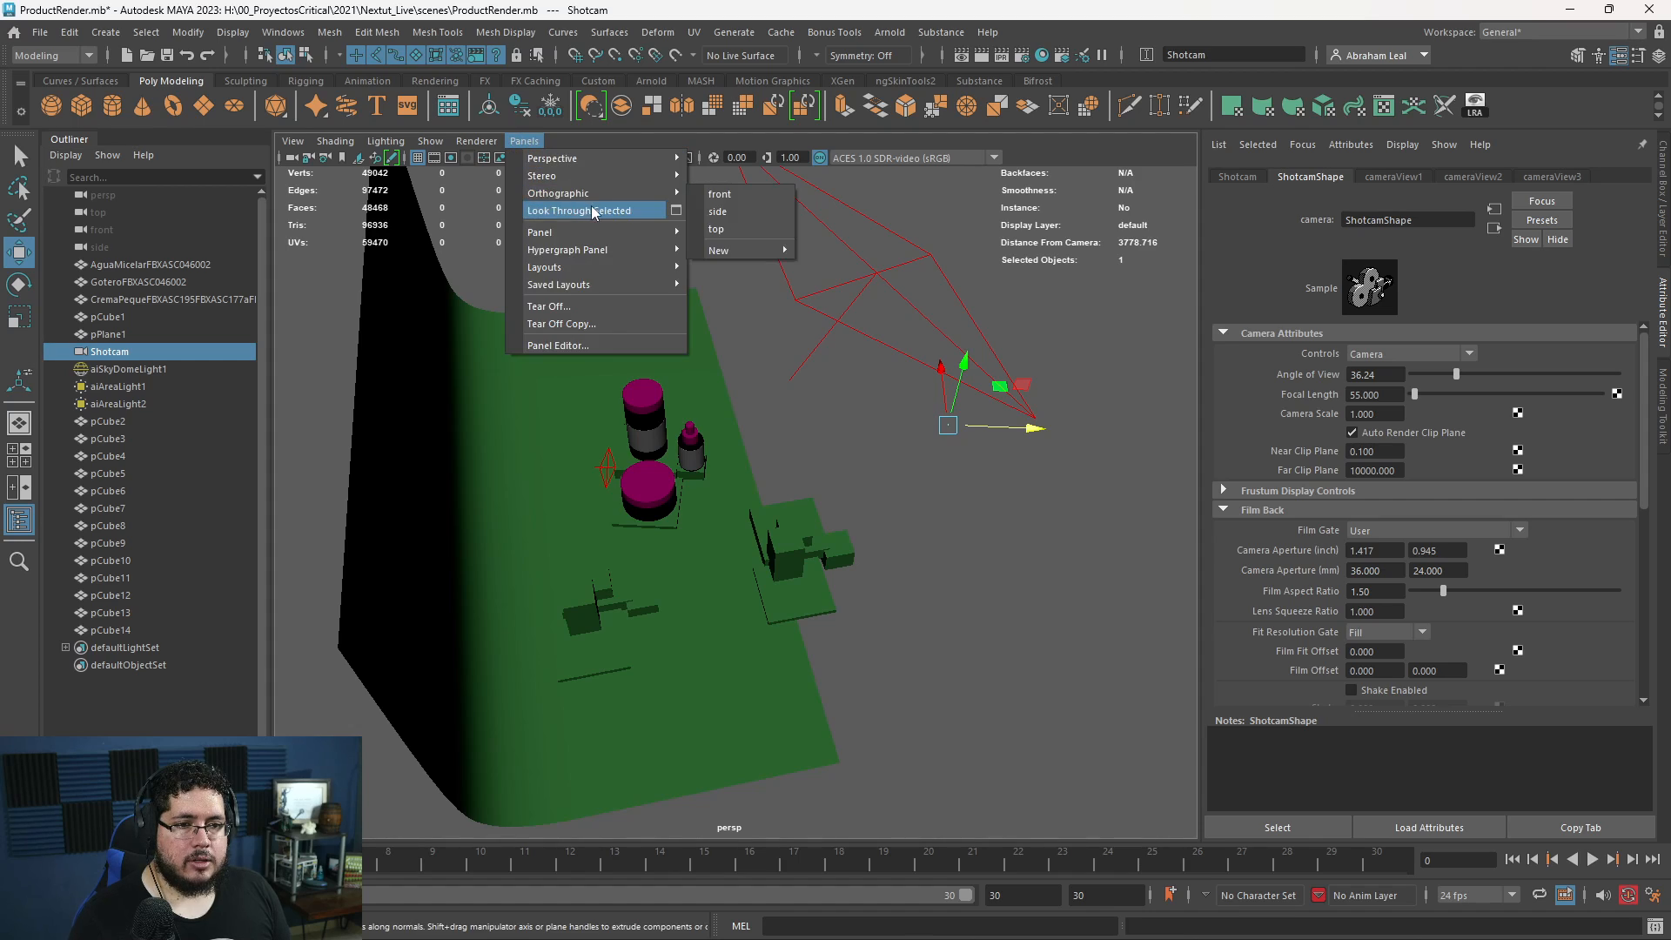
{"action": "left_click", "coordinate": [575, 216]}
{"action": "left_click", "coordinate": [458, 682]}
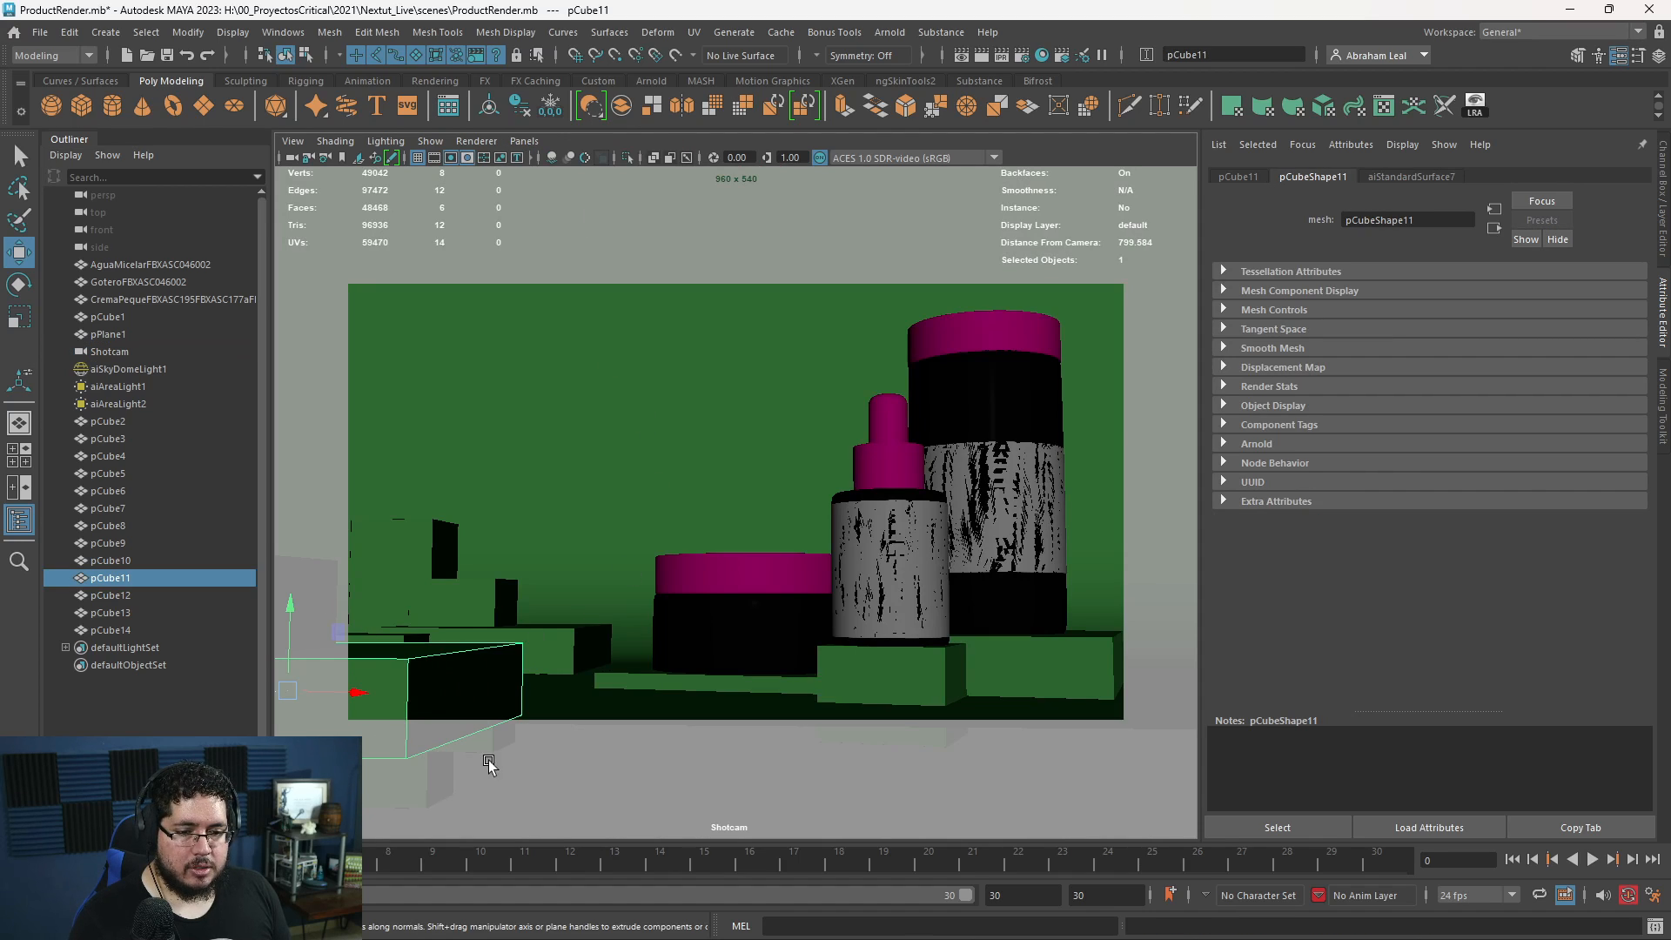
{"action": "left_click", "coordinate": [298, 575], "text": "shift"}
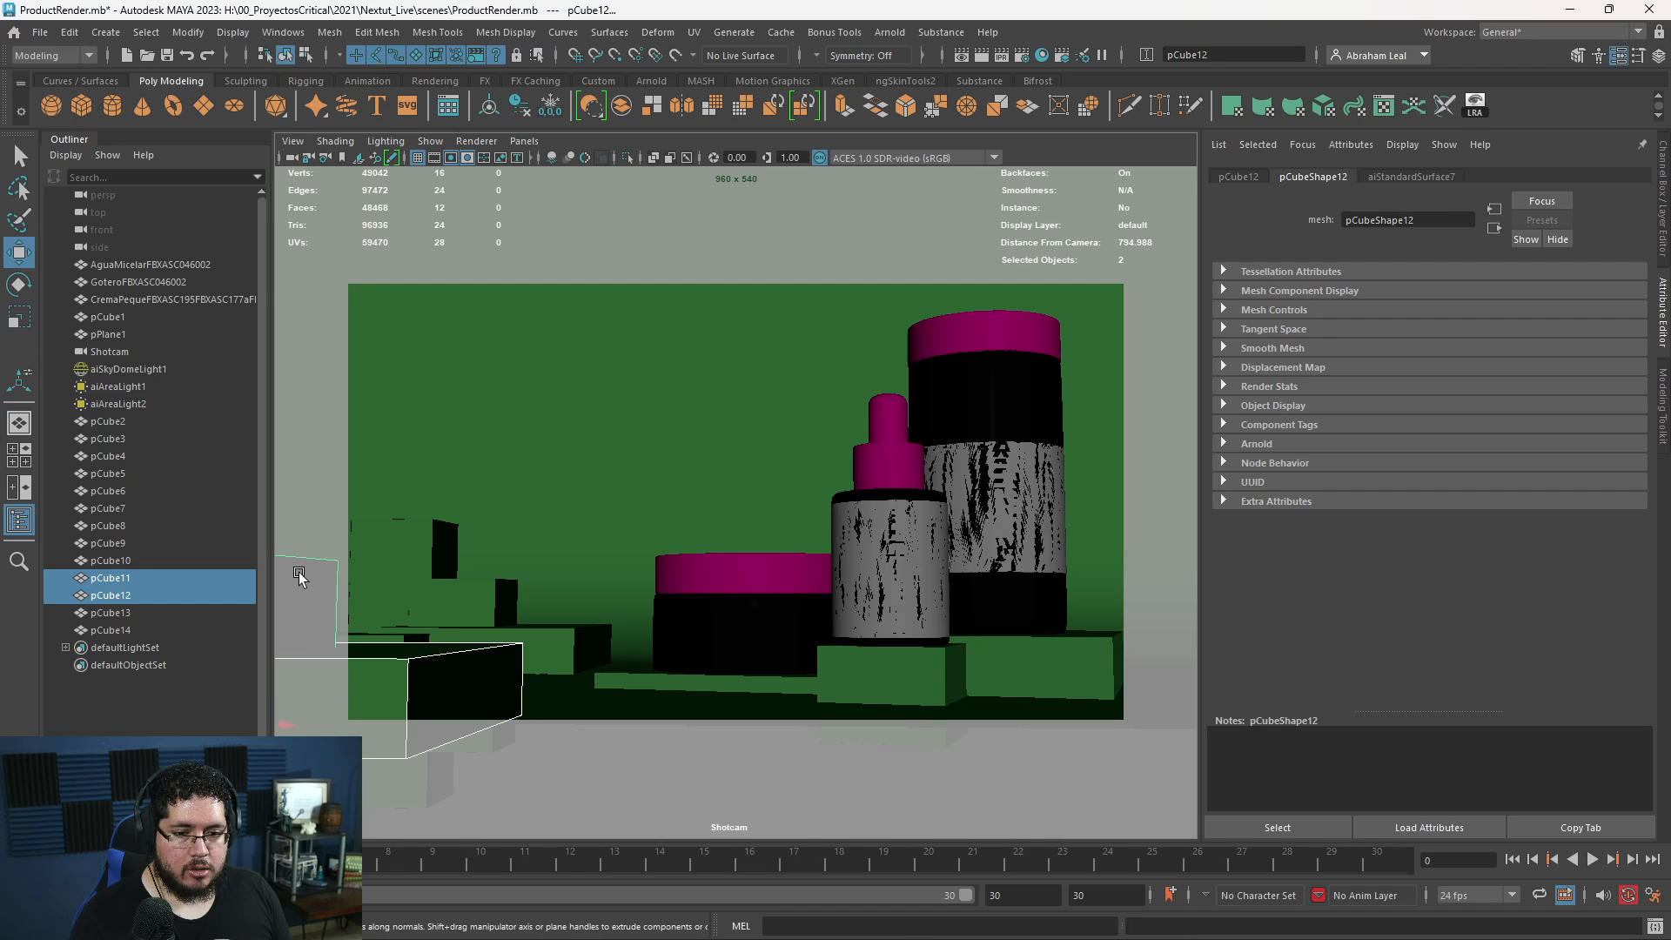
{"action": "left_click", "coordinate": [132, 630]}
{"action": "left_click", "coordinate": [132, 546], "text": "shift"}
{"action": "mouse_move", "coordinate": [539, 668]}
{"action": "left_mouse_down"}
{"action": "mouse_move", "coordinate": [876, 675]}
{"action": "mouse_move", "coordinate": [571, 682]}
{"action": "mouse_move", "coordinate": [554, 636]}
{"action": "mouse_move", "coordinate": [586, 665]}
{"action": "mouse_move", "coordinate": [572, 666]}
{"action": "left_mouse_up"}
- Duplicate a tall foreground block and place the copy across the right edge of the camera frame
{"action": "left_click", "coordinate": [534, 597]}
{"action": "left_click", "coordinate": [554, 729]}
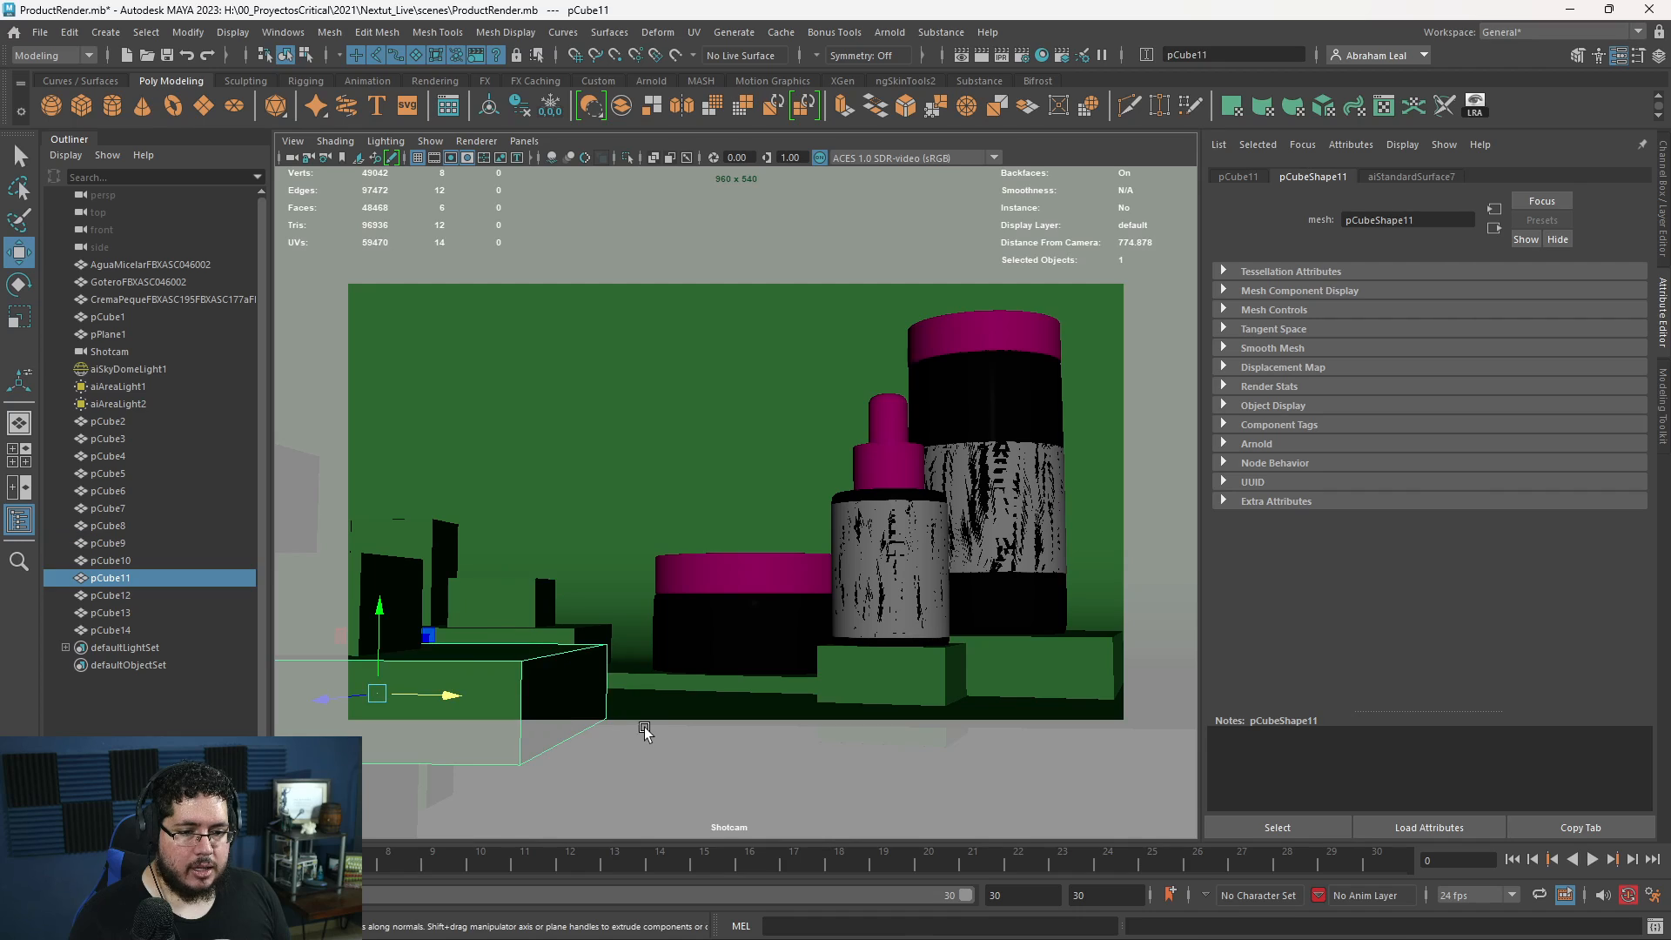
{"action": "left_click", "coordinate": [289, 509]}
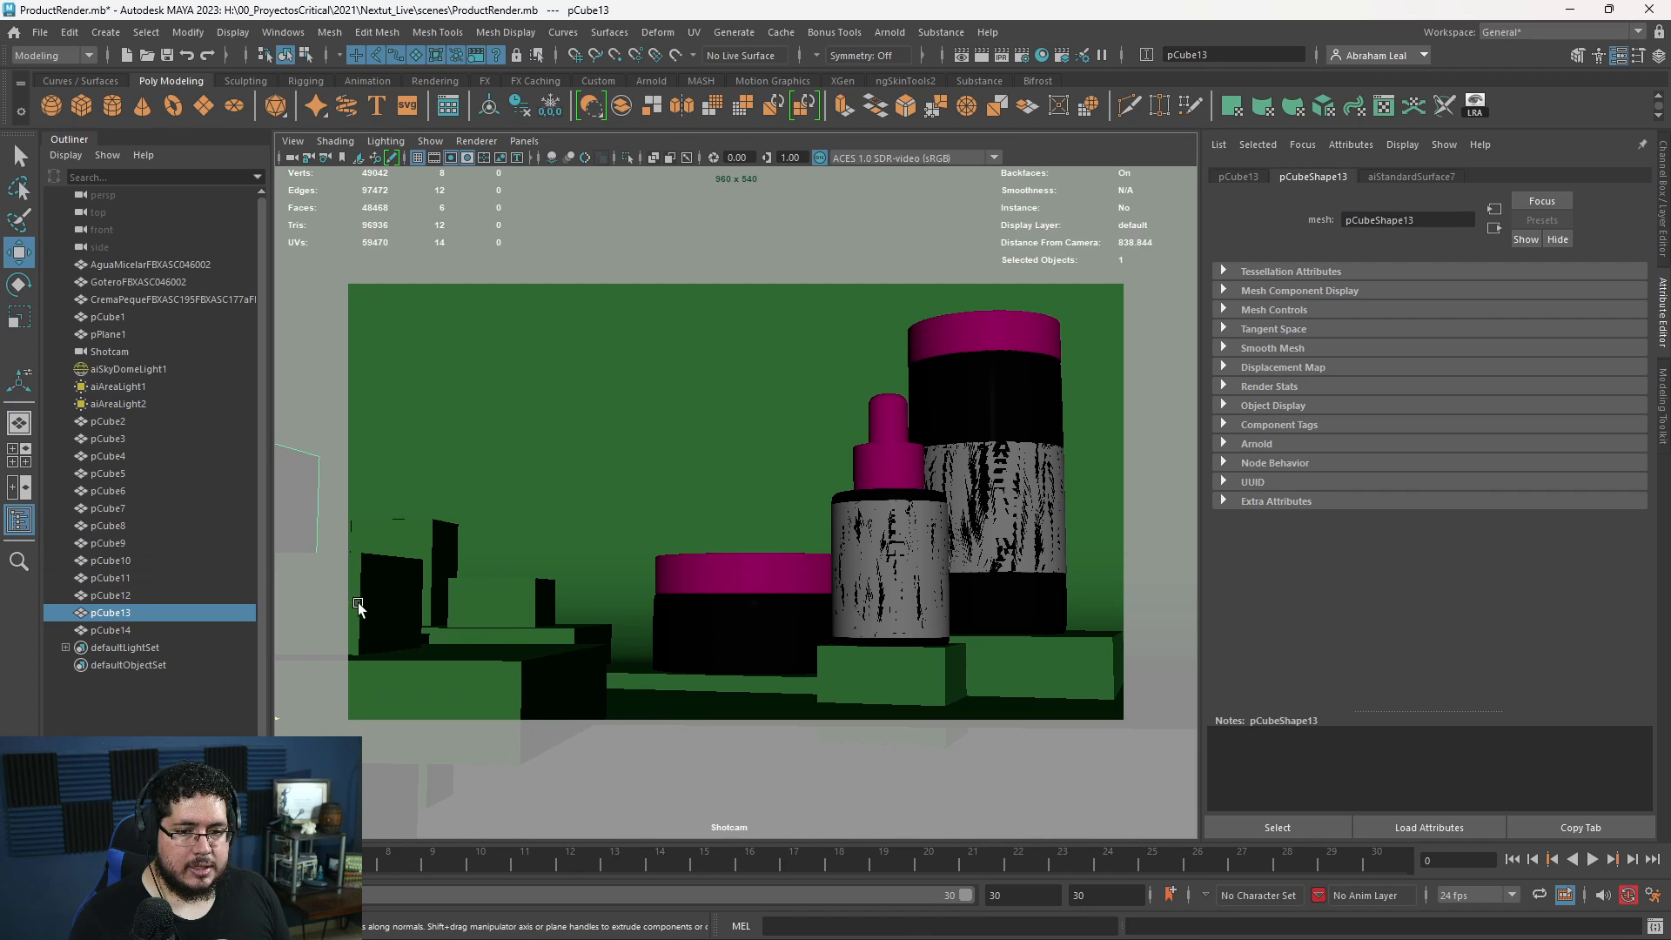
{"action": "left_click", "coordinate": [374, 611]}
{"action": "key", "text": "ctrl+d"}
{"action": "left_click_drag", "start_coordinate": [372, 728], "coordinate": [1392, 756]}
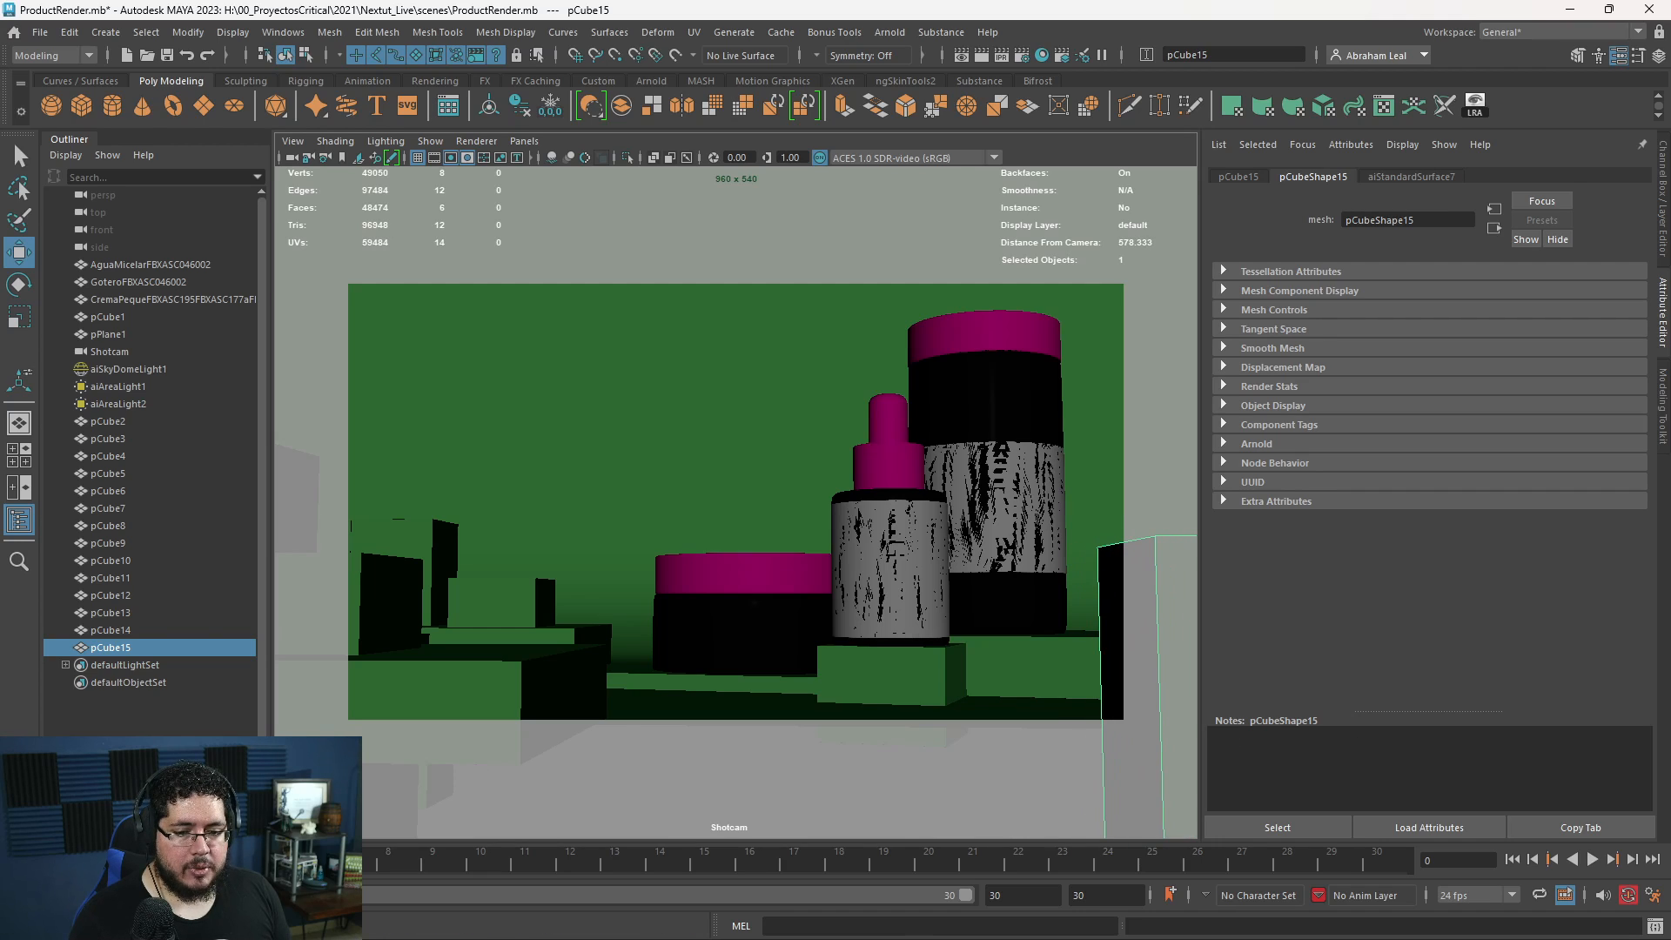
- Minimize the RenderView and lower the large foreground block at the left of the camera frame so less of it shows
{"action": "key", "text": "alt+Tab"}
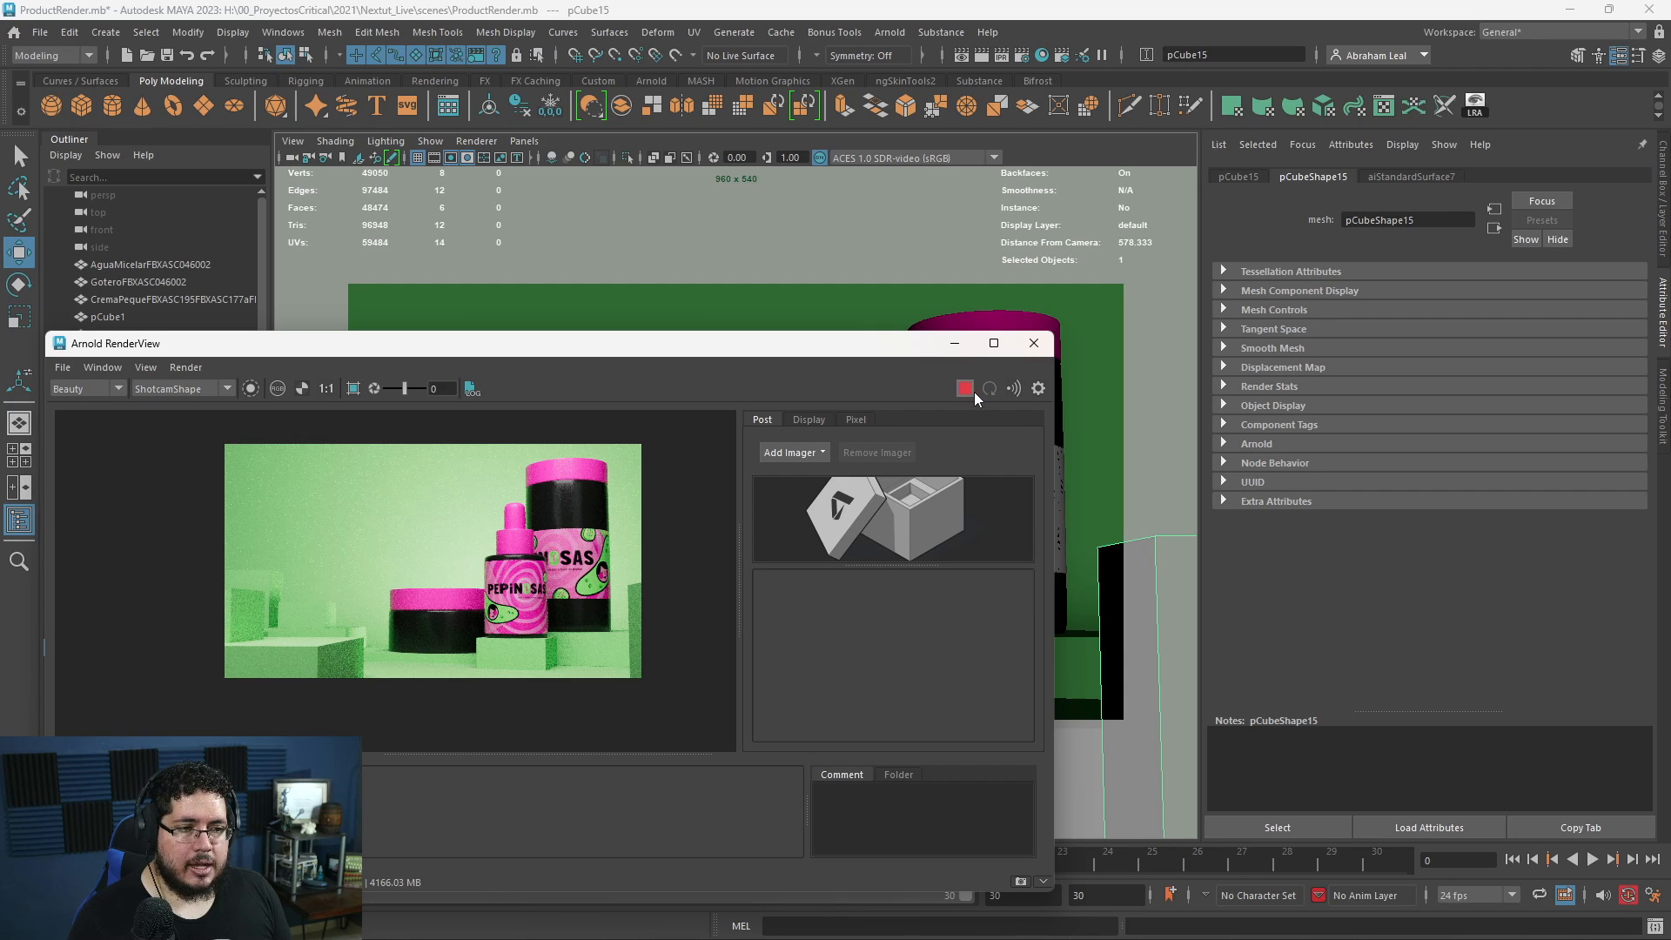
{"action": "left_click", "coordinate": [955, 343]}
{"action": "left_click", "coordinate": [530, 665]}
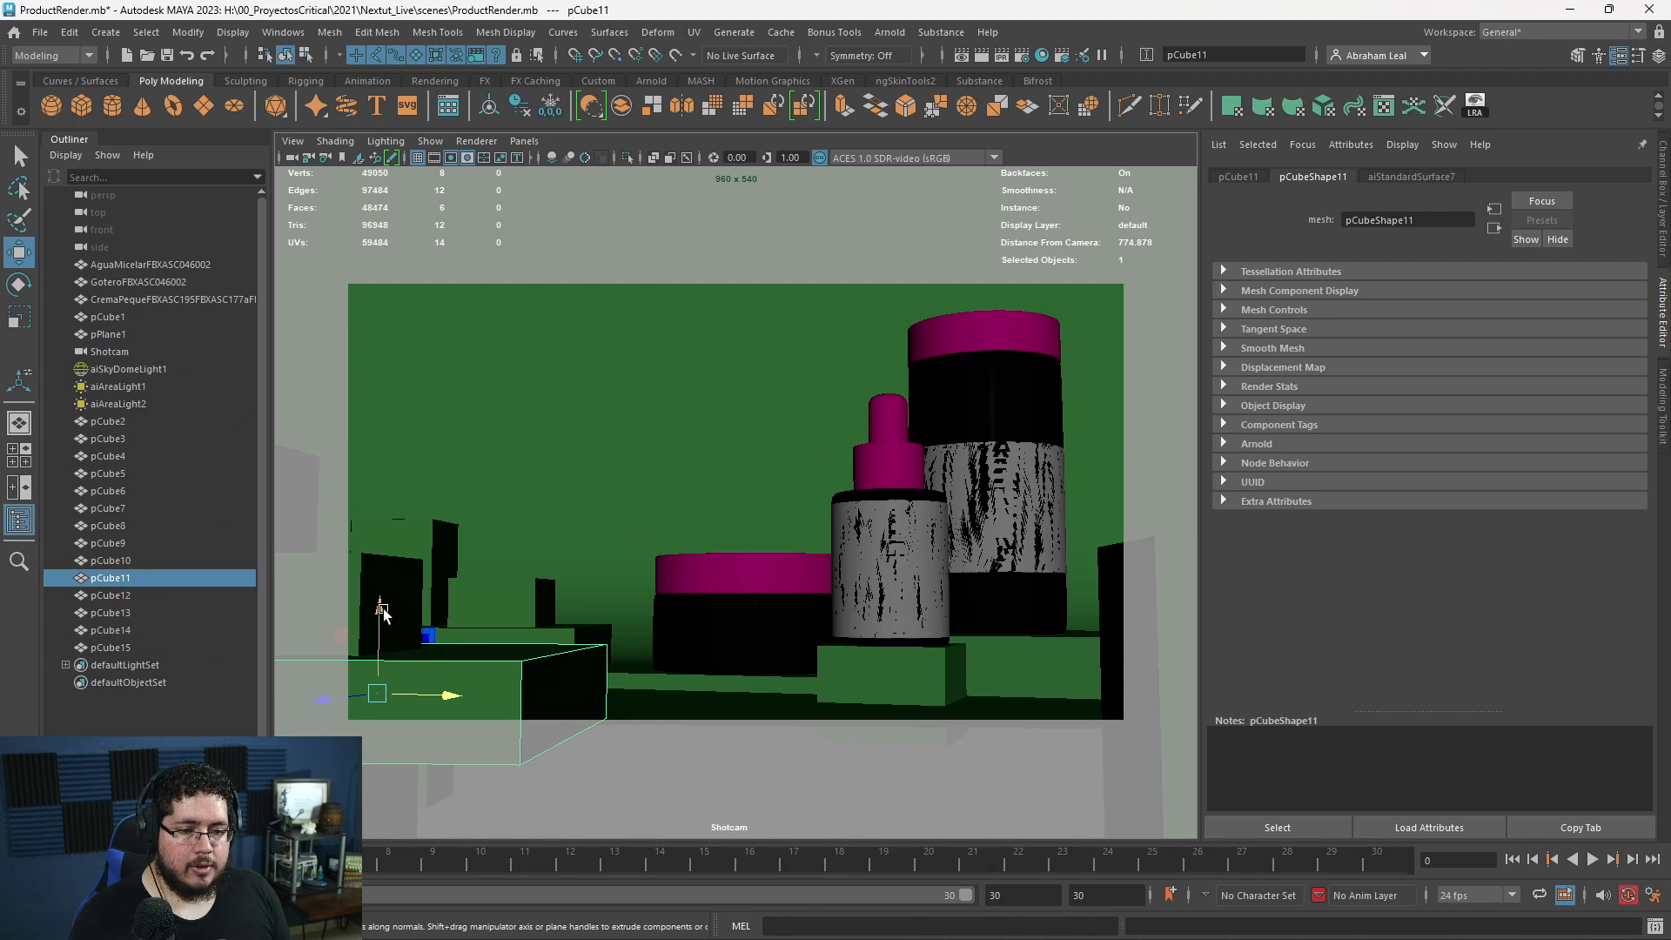
{"action": "left_click_drag", "start_coordinate": [383, 614], "coordinate": [379, 644]}
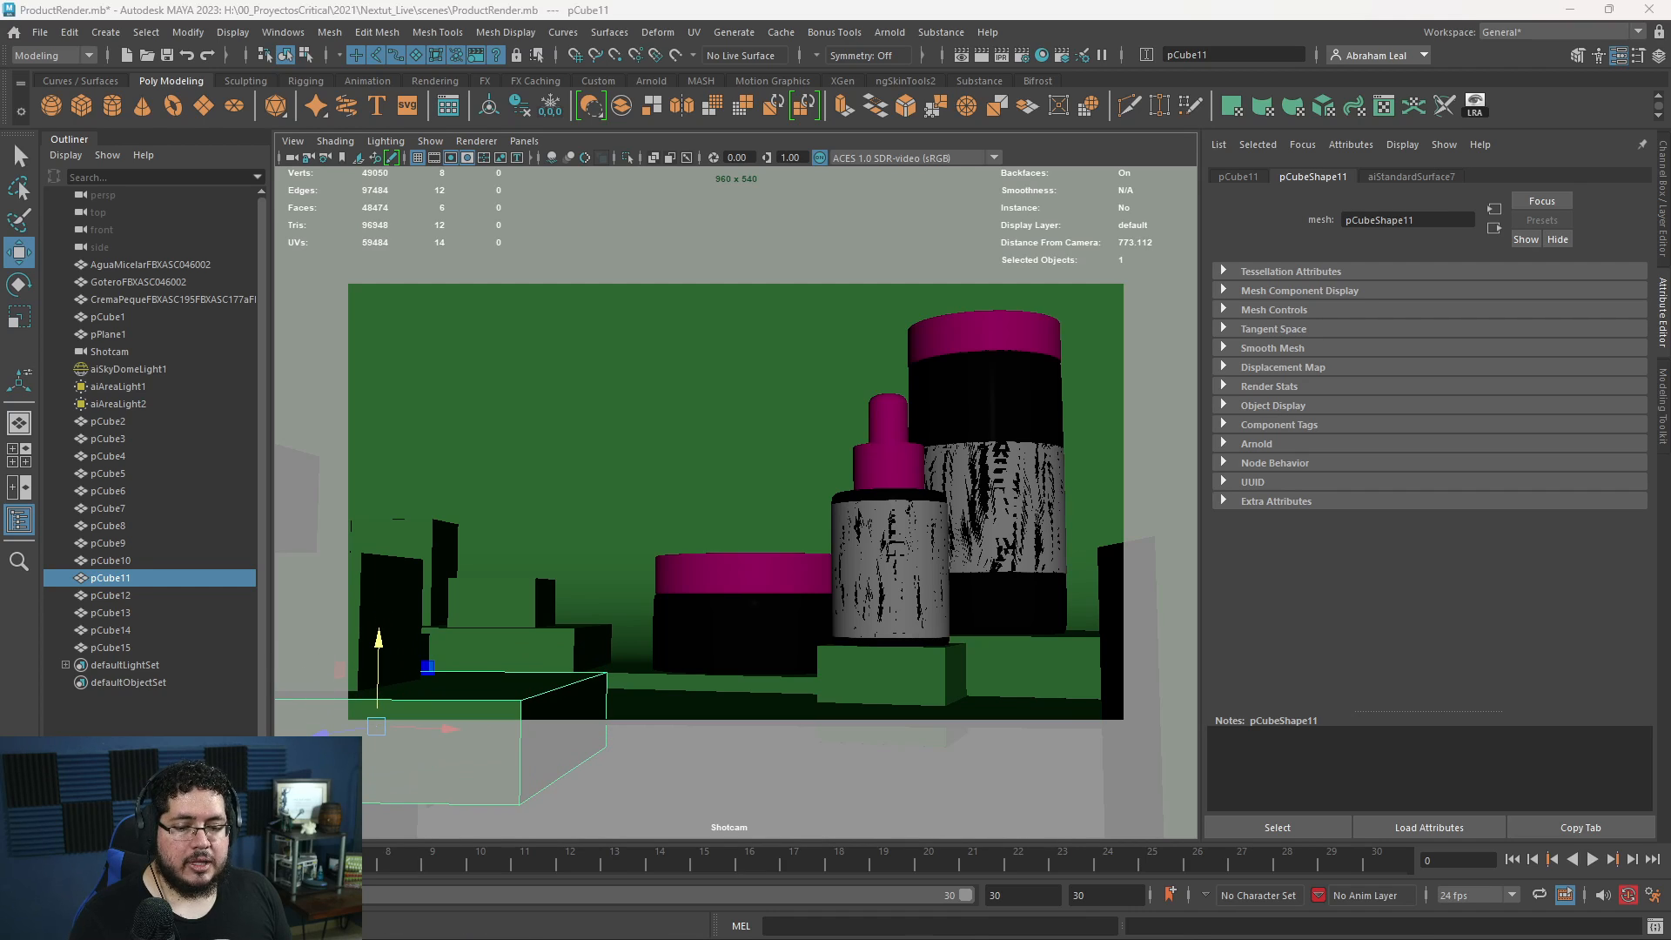
- Bring back the live render, examine the updated foreground blocks up close and stop rendering
{"action": "key", "text": "alt+Tab"}
{"action": "left_click", "coordinate": [964, 390]}
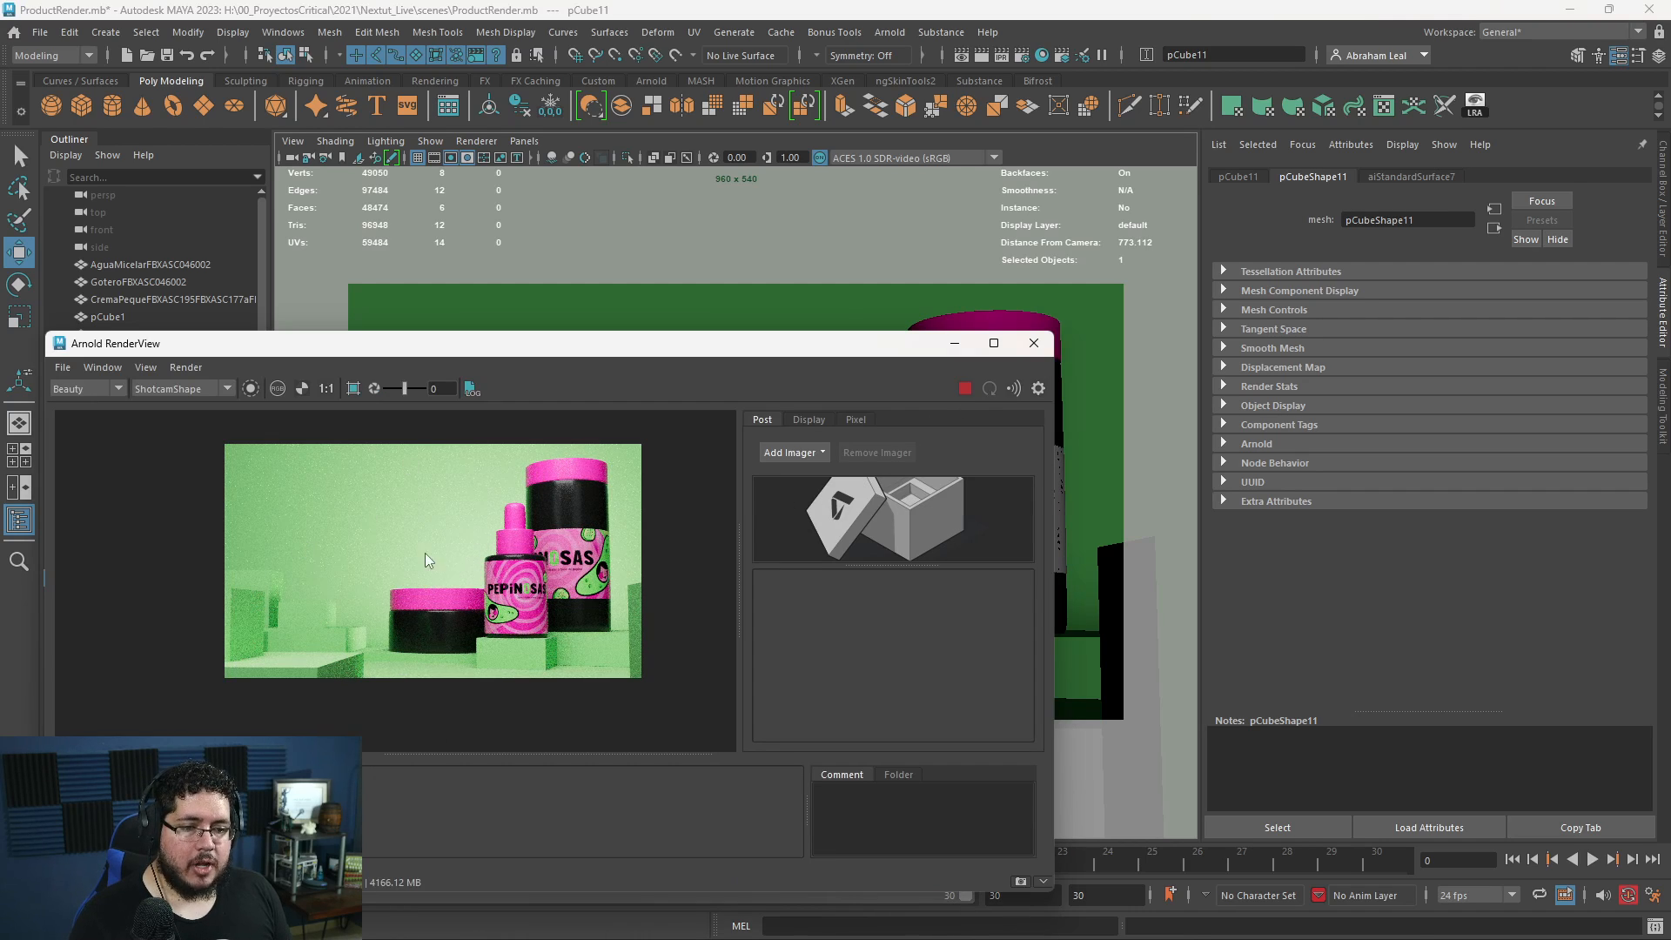
{"action": "scroll", "coordinate": [470, 570], "scroll_direction": "up", "scroll_amount": 2}
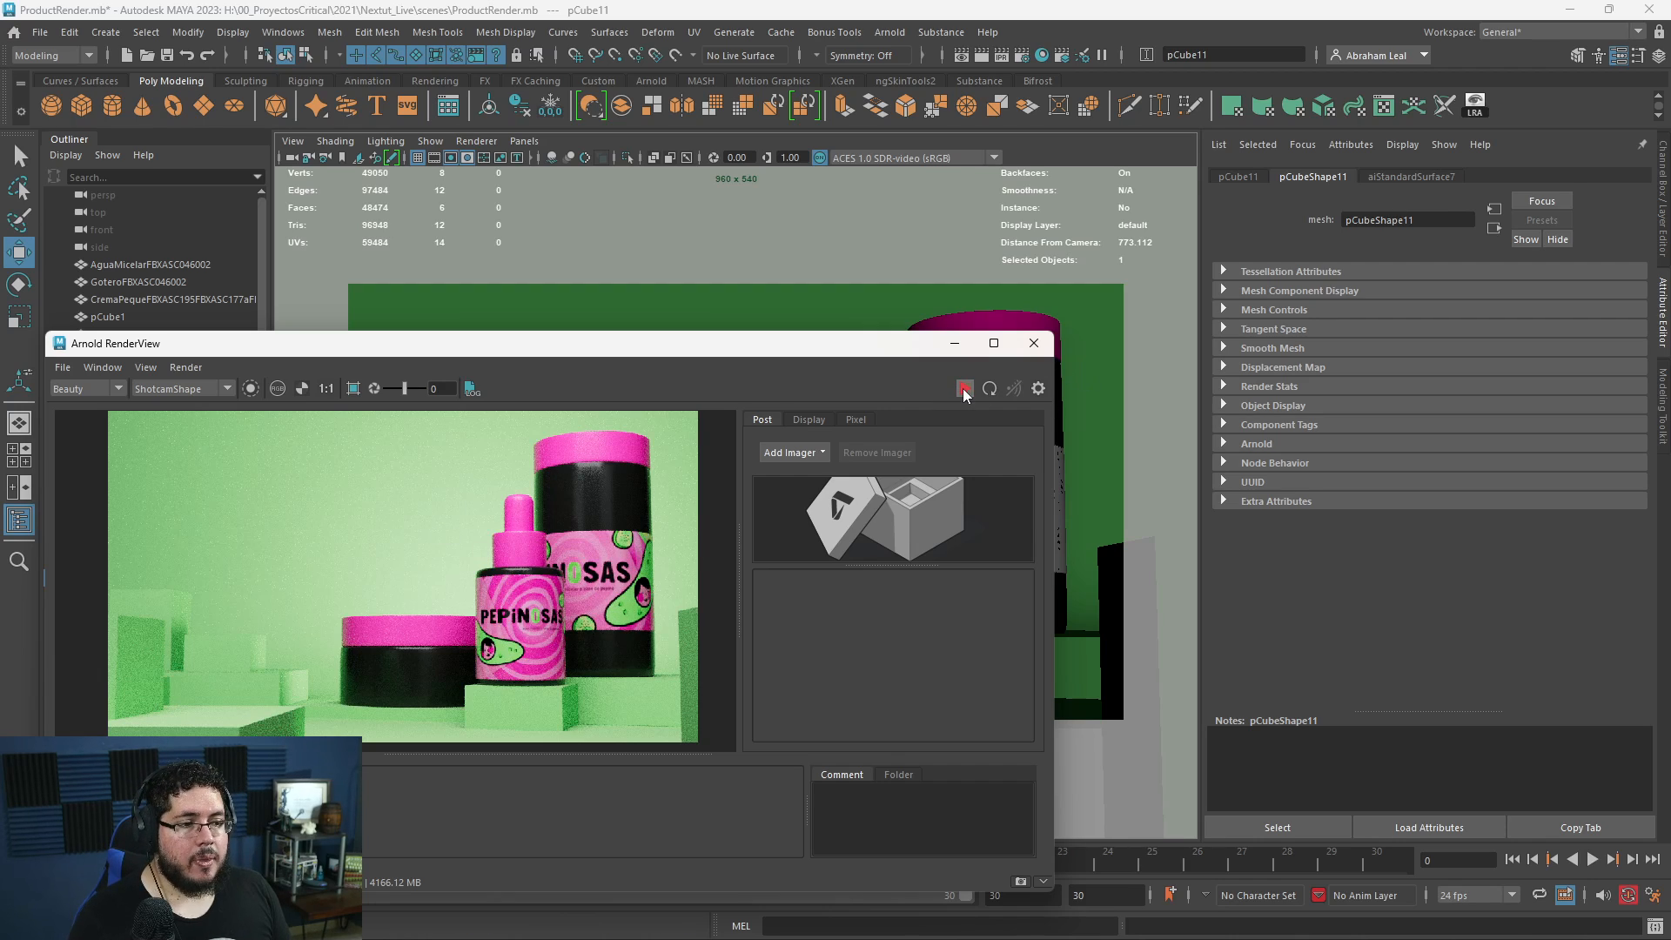
- Select the Shotcam and enable depth of field in its Arnold attributes
{"action": "left_click", "coordinate": [292, 158]}
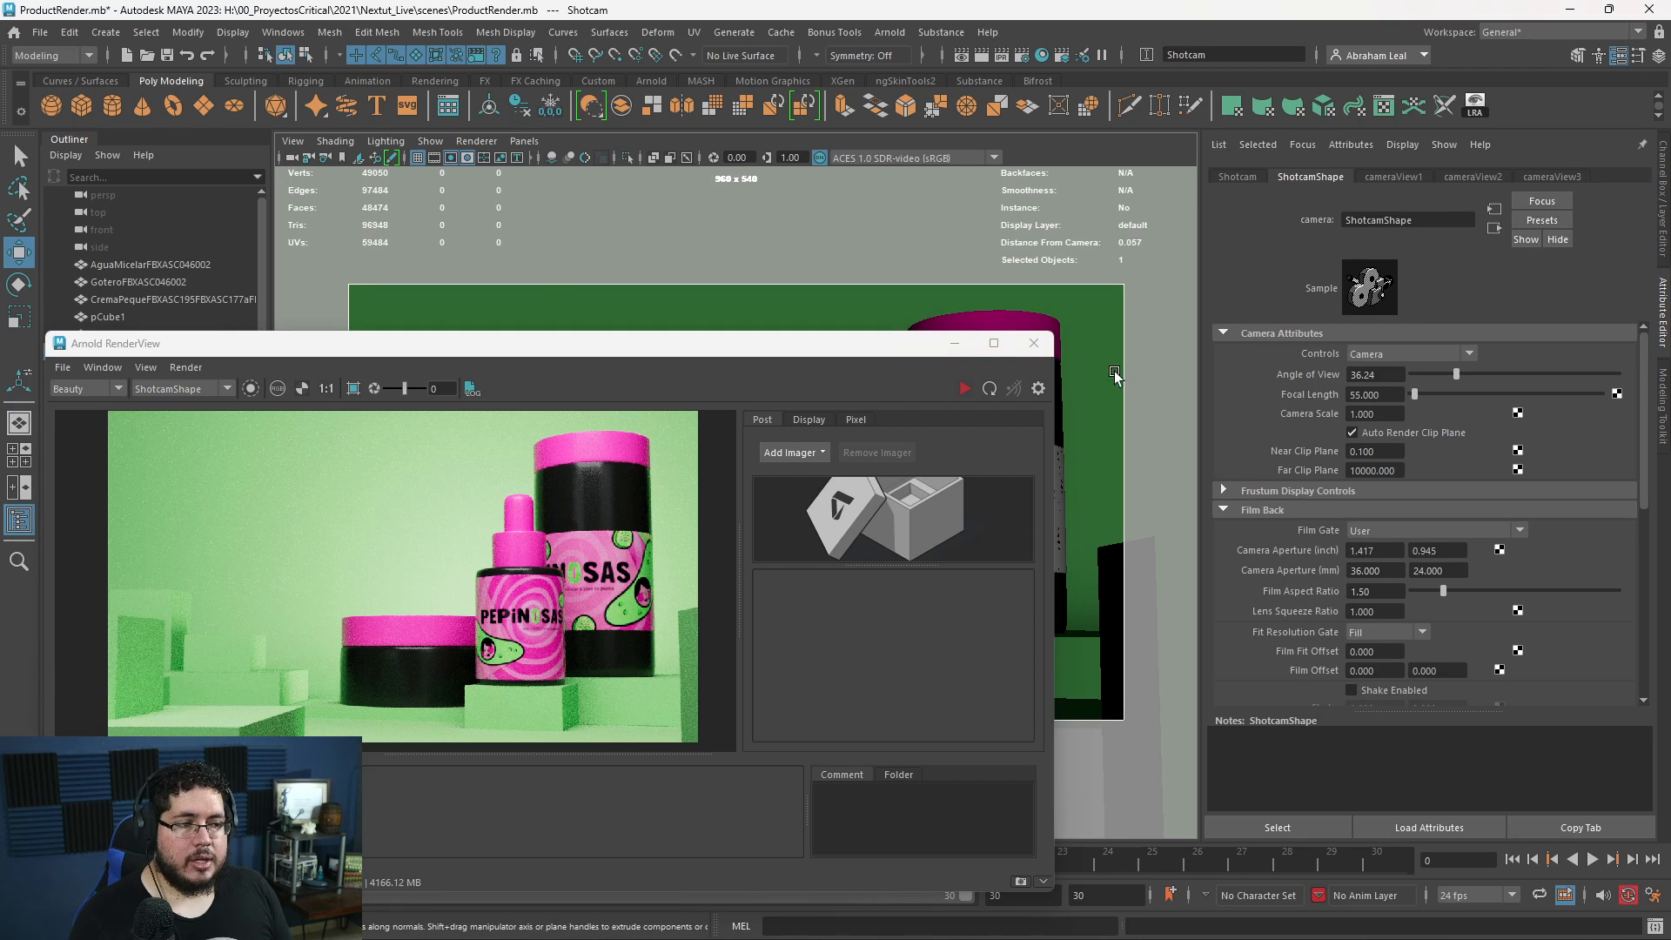
{"action": "scroll", "coordinate": [1318, 473], "scroll_direction": "down", "scroll_amount": 6}
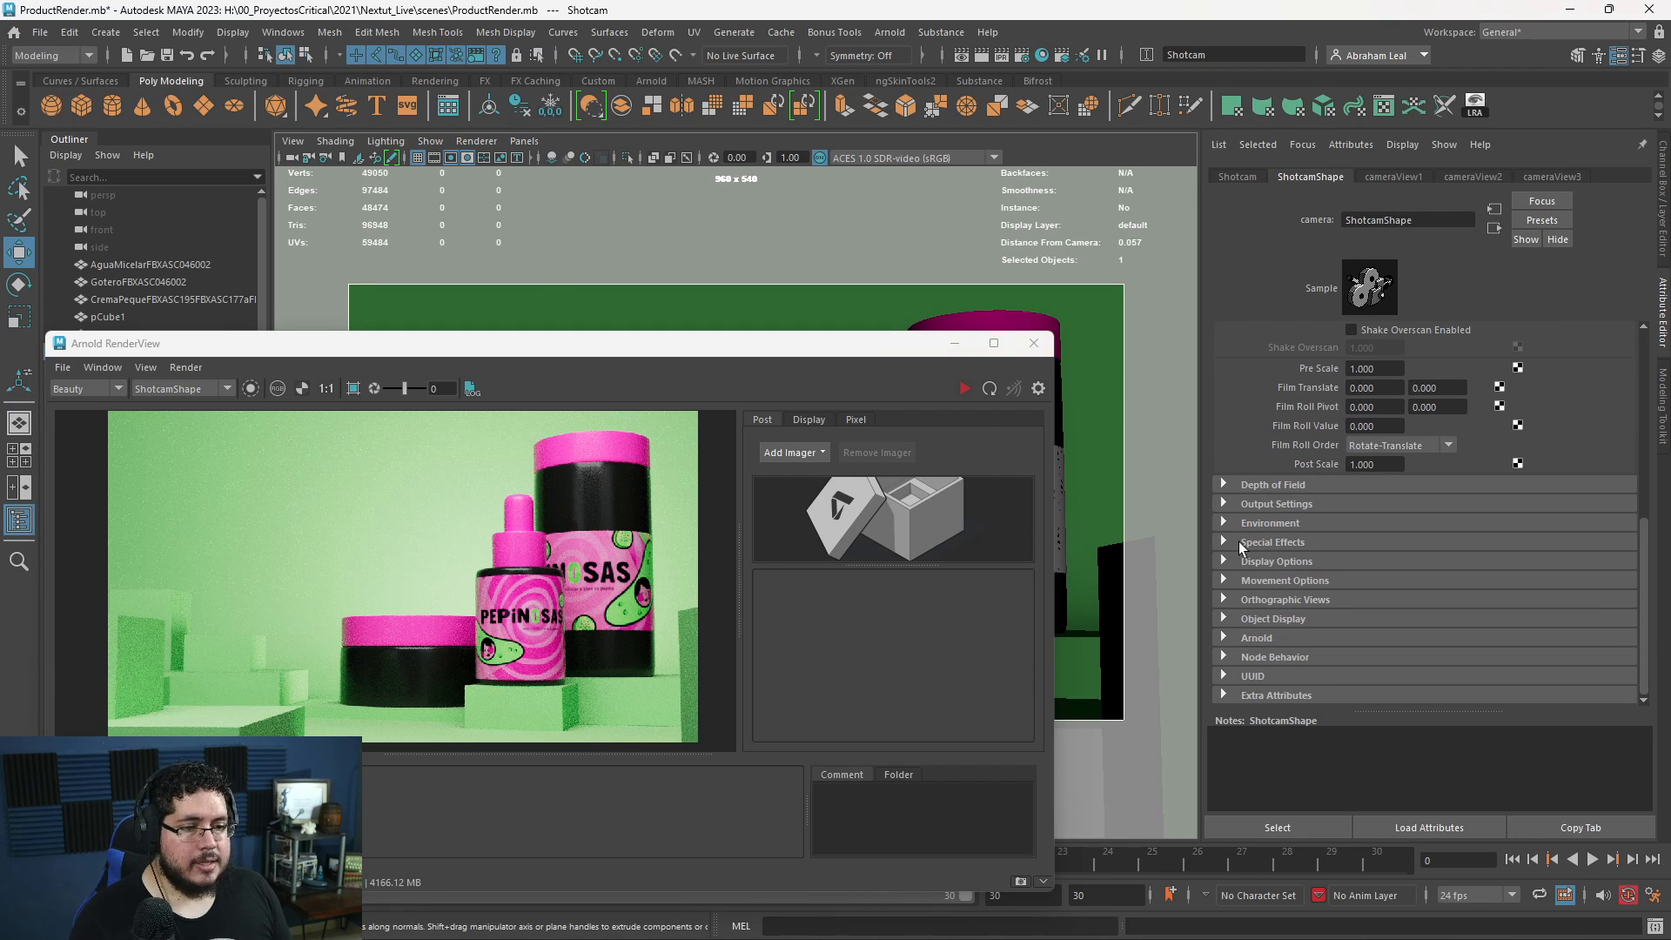
{"action": "left_click", "coordinate": [1226, 637]}
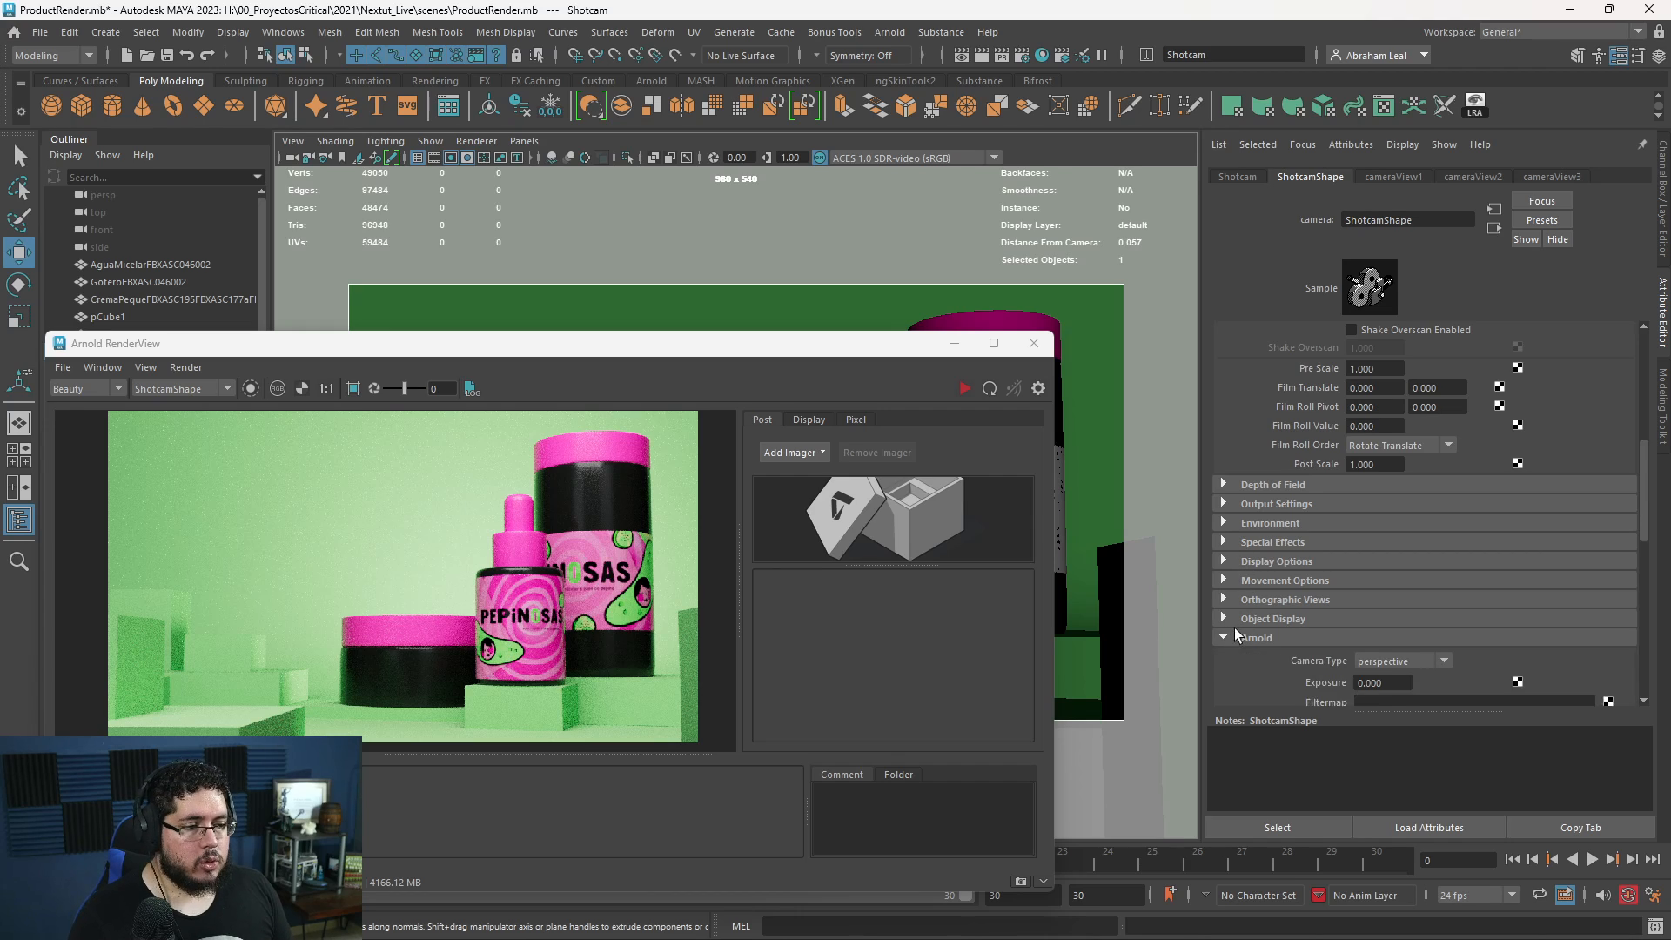
{"action": "scroll", "coordinate": [1271, 592], "scroll_direction": "down", "scroll_amount": 3}
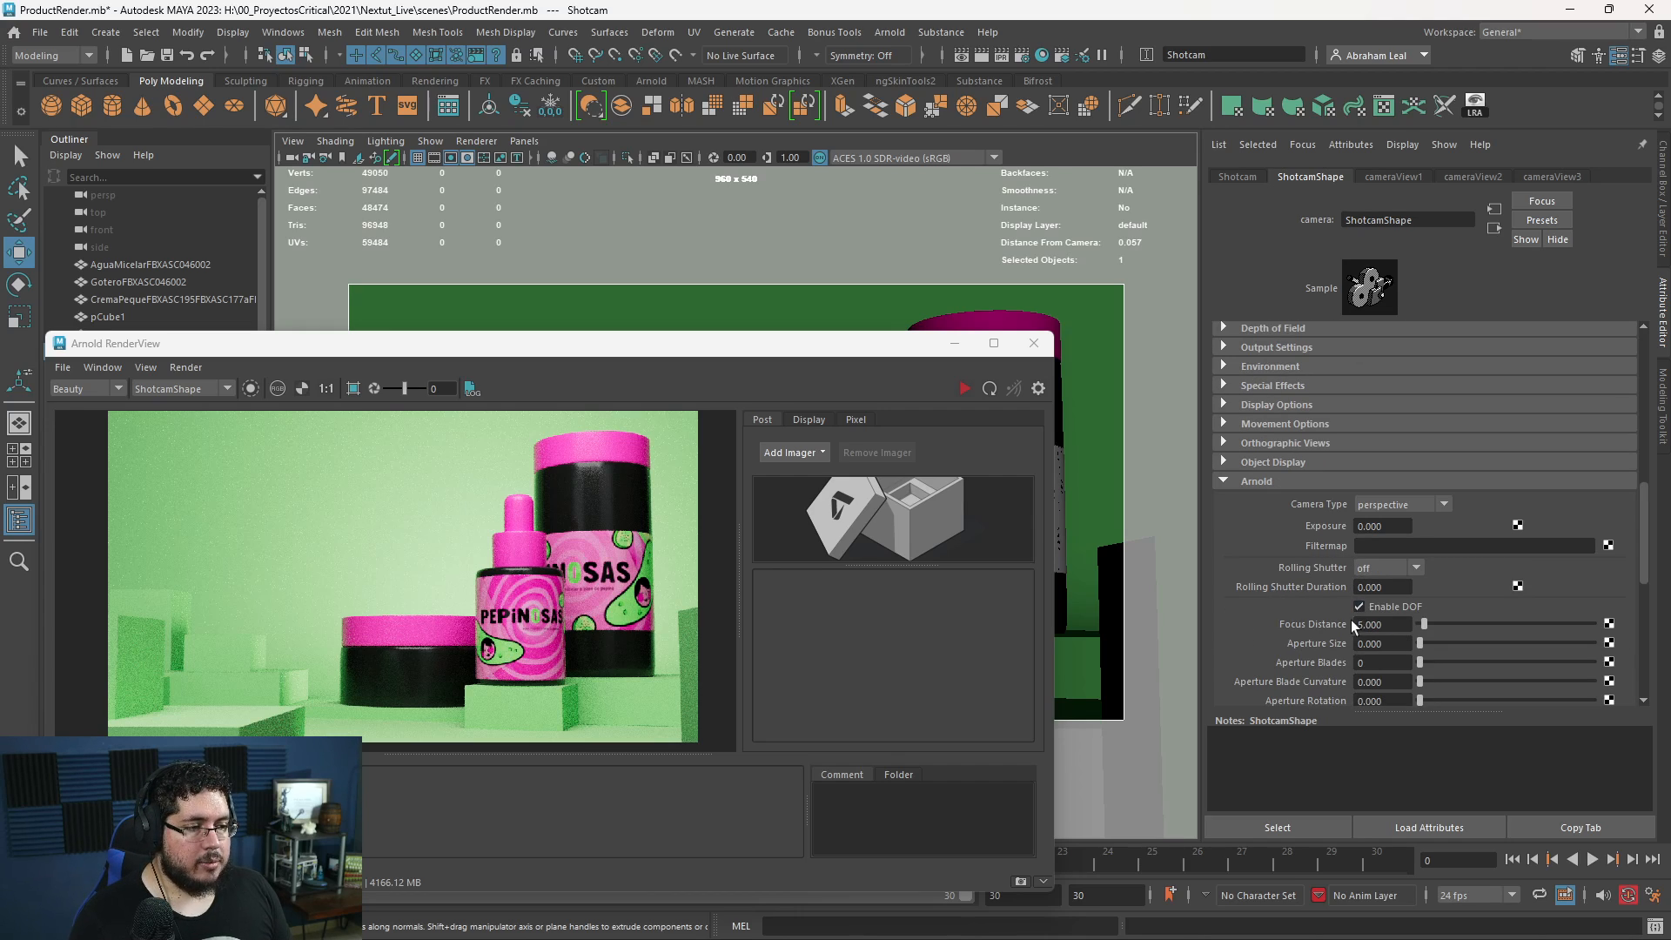
- Uncover the viewport and select the dropper bottle to read its distance from the camera
{"action": "left_click_drag", "start_coordinate": [880, 346], "coordinate": [618, 497]}
{"action": "left_click", "coordinate": [896, 470]}
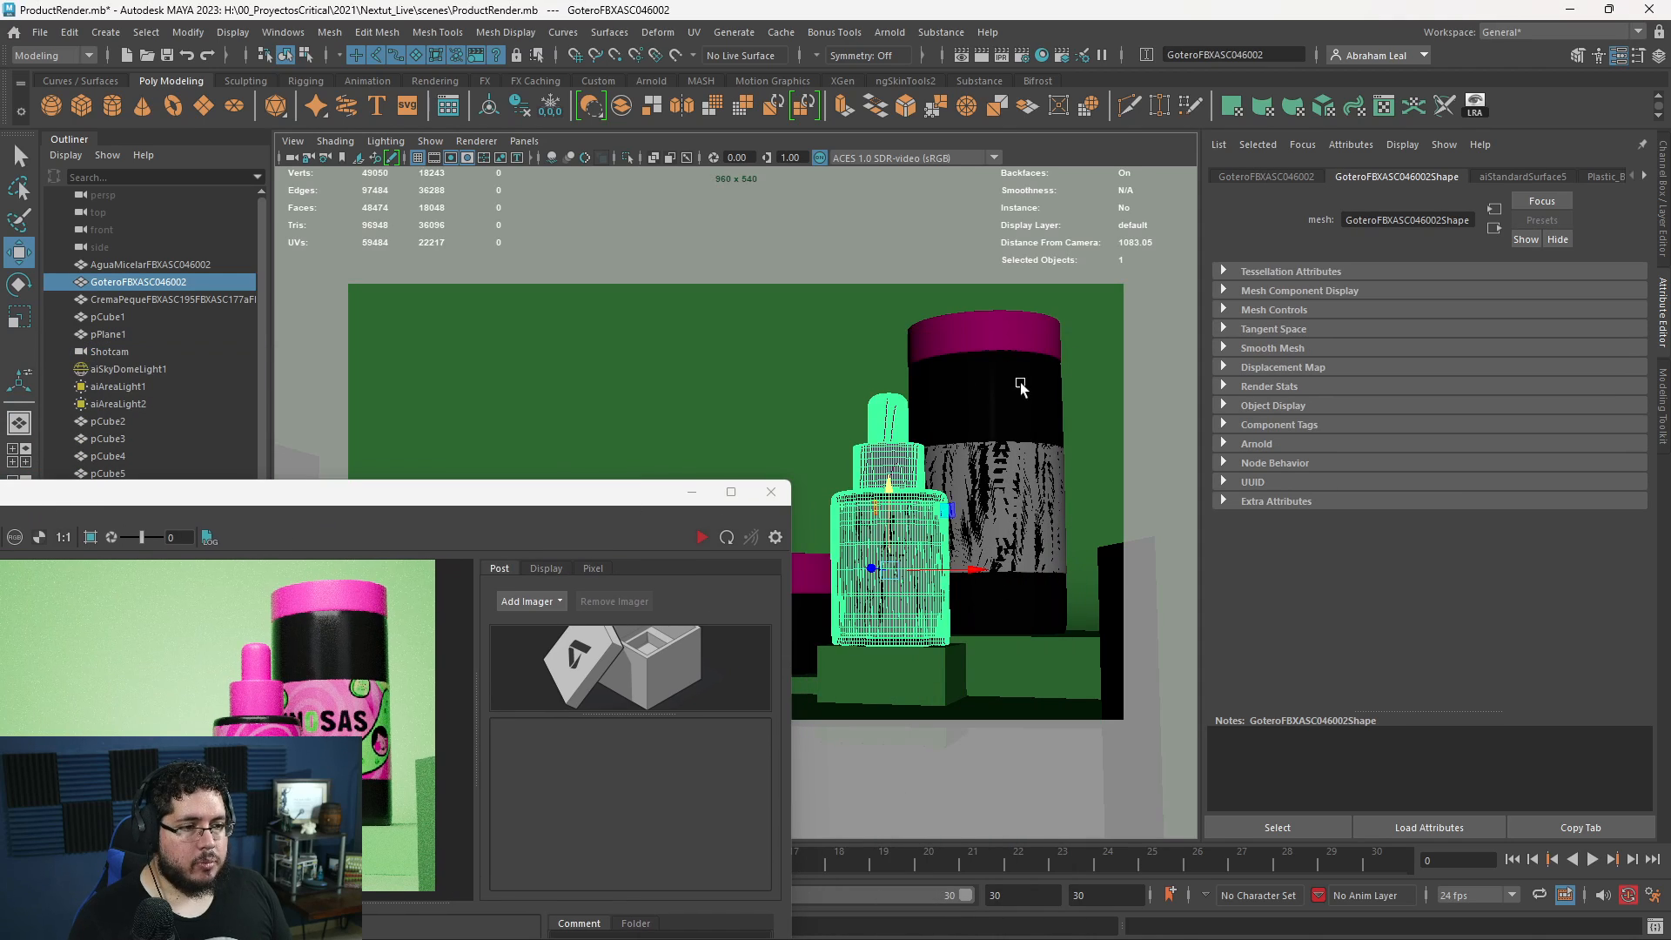
{"action": "left_click_drag", "start_coordinate": [539, 503], "coordinate": [778, 256]}
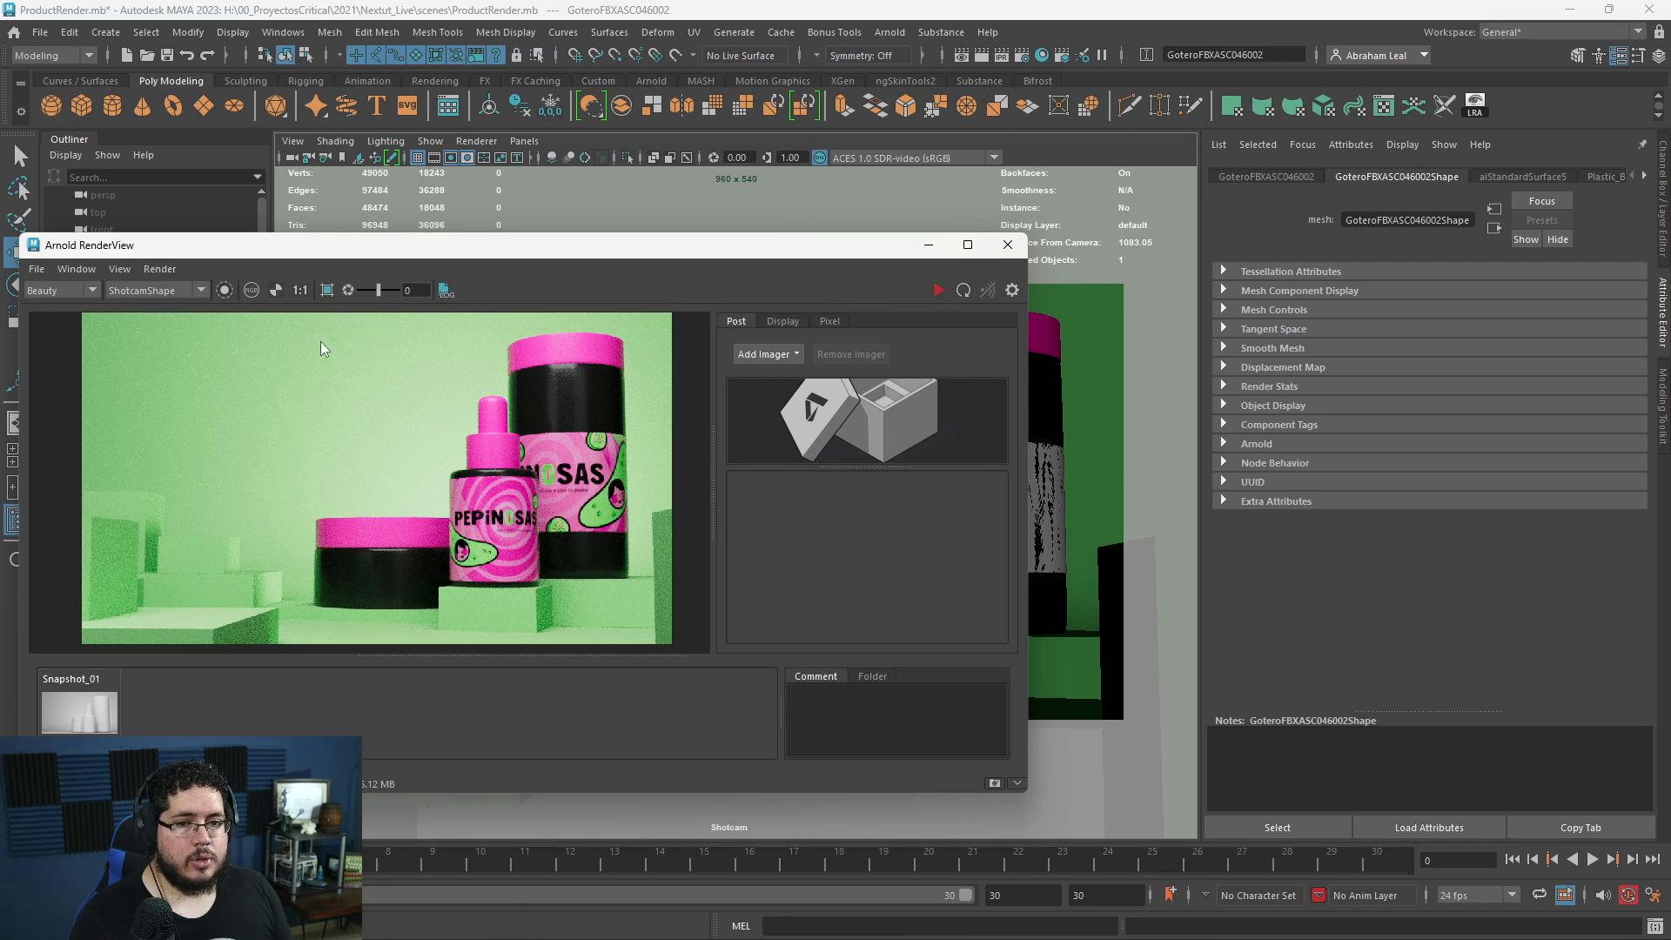
- Reselect the Shotcam and set its Arnold focus distance to the dropper bottle's distance from the camera
{"action": "left_click", "coordinate": [292, 158]}
{"action": "left_click", "coordinate": [1387, 624]}
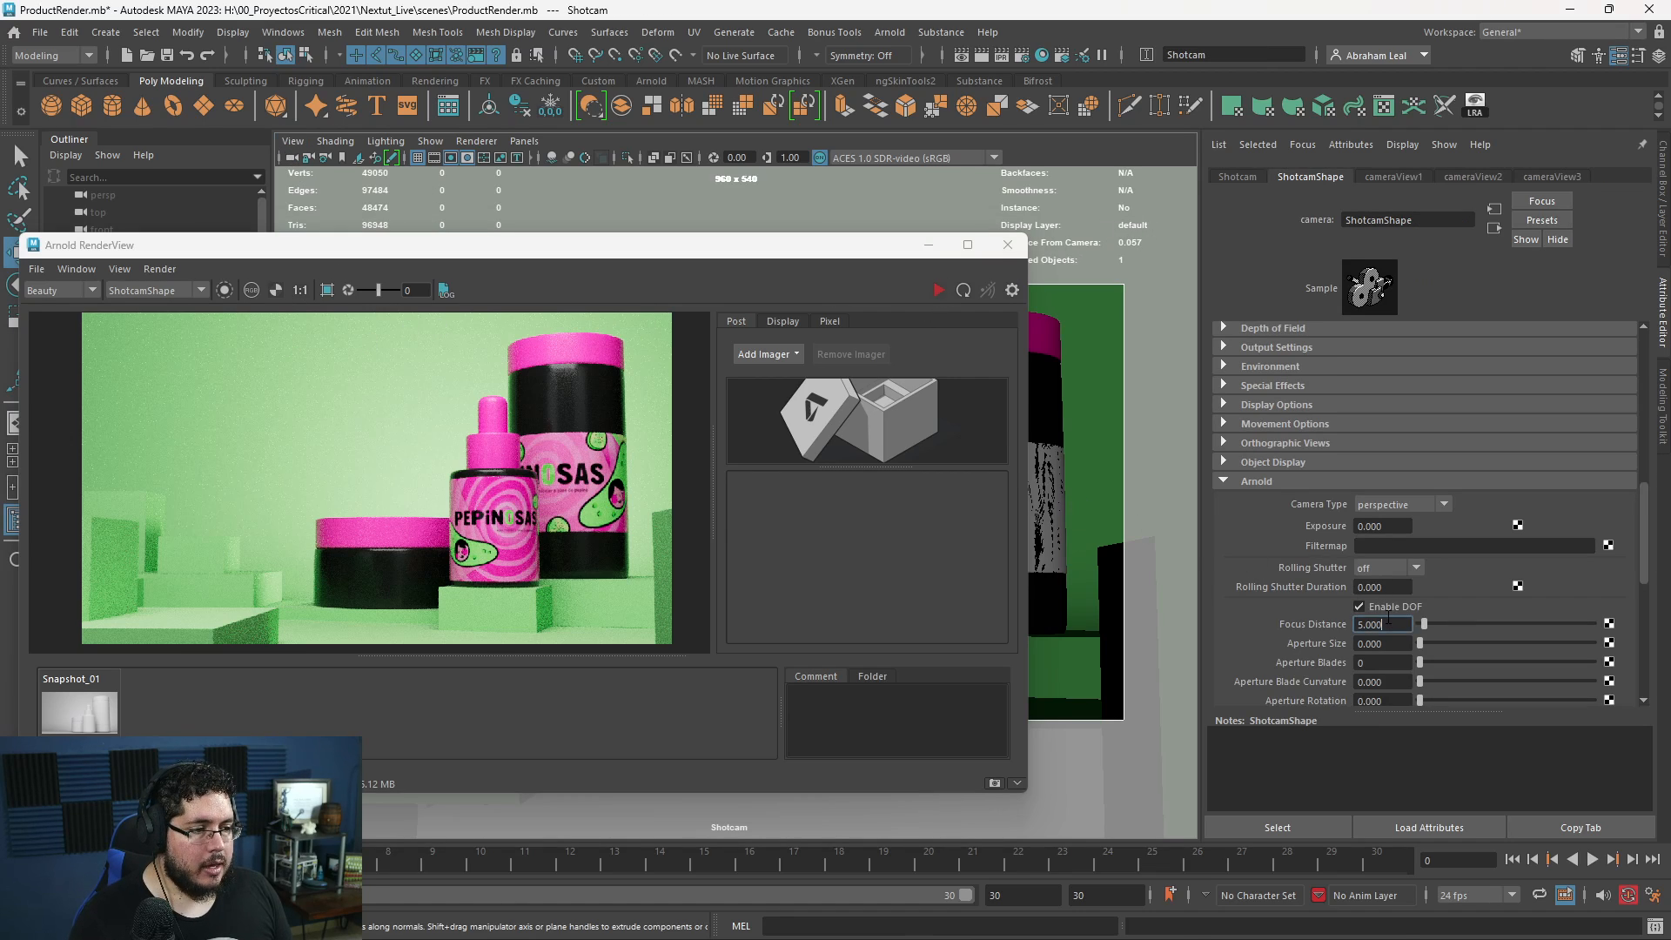
{"action": "double_click", "coordinate": [1387, 624]}
{"action": "type", "text": "1010"}
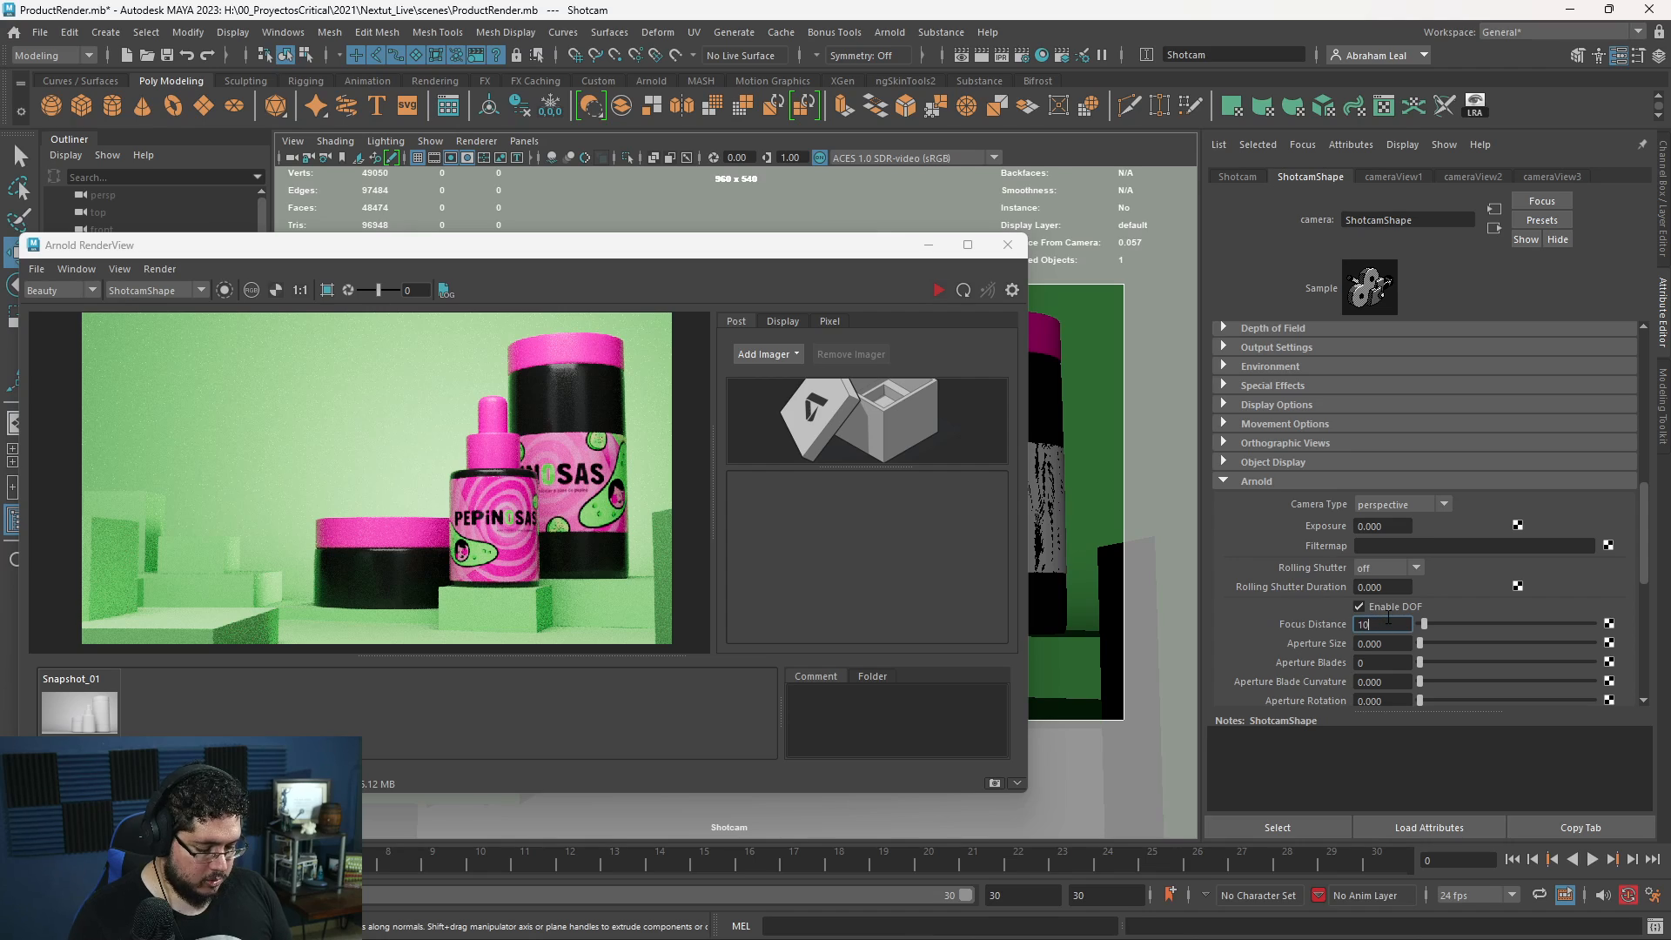
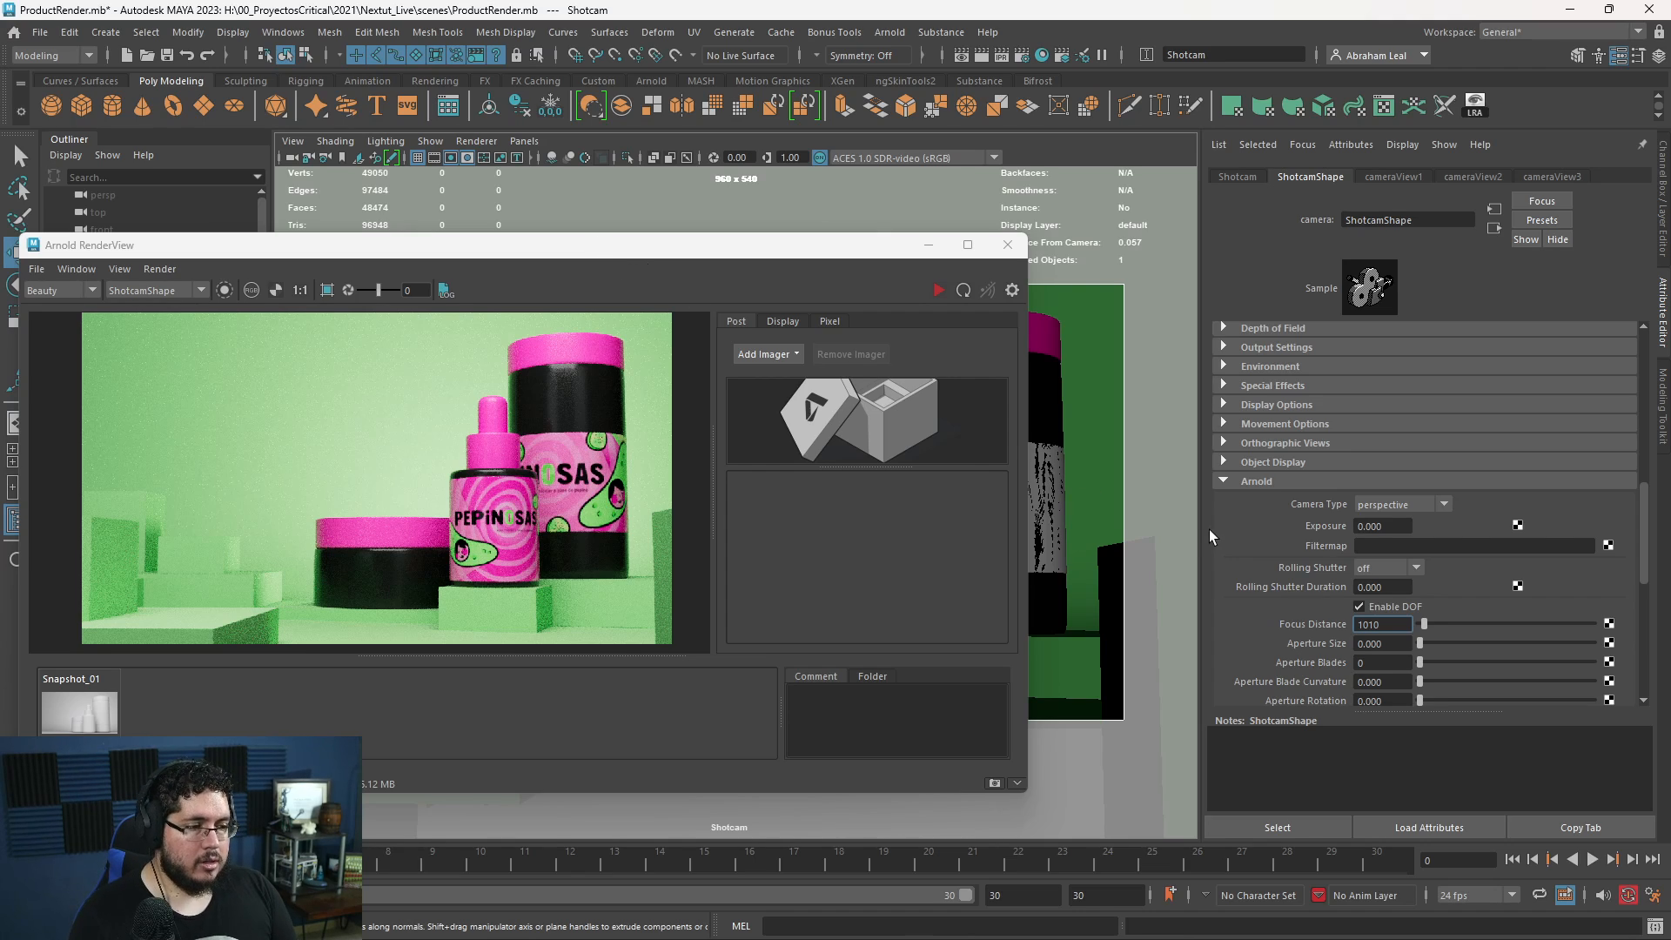
- Correct the Shotcam's Arnold focus distance to 1100 and start the live render
{"action": "key", "text": "BackSpace"}
{"action": "key", "text": "Left"}
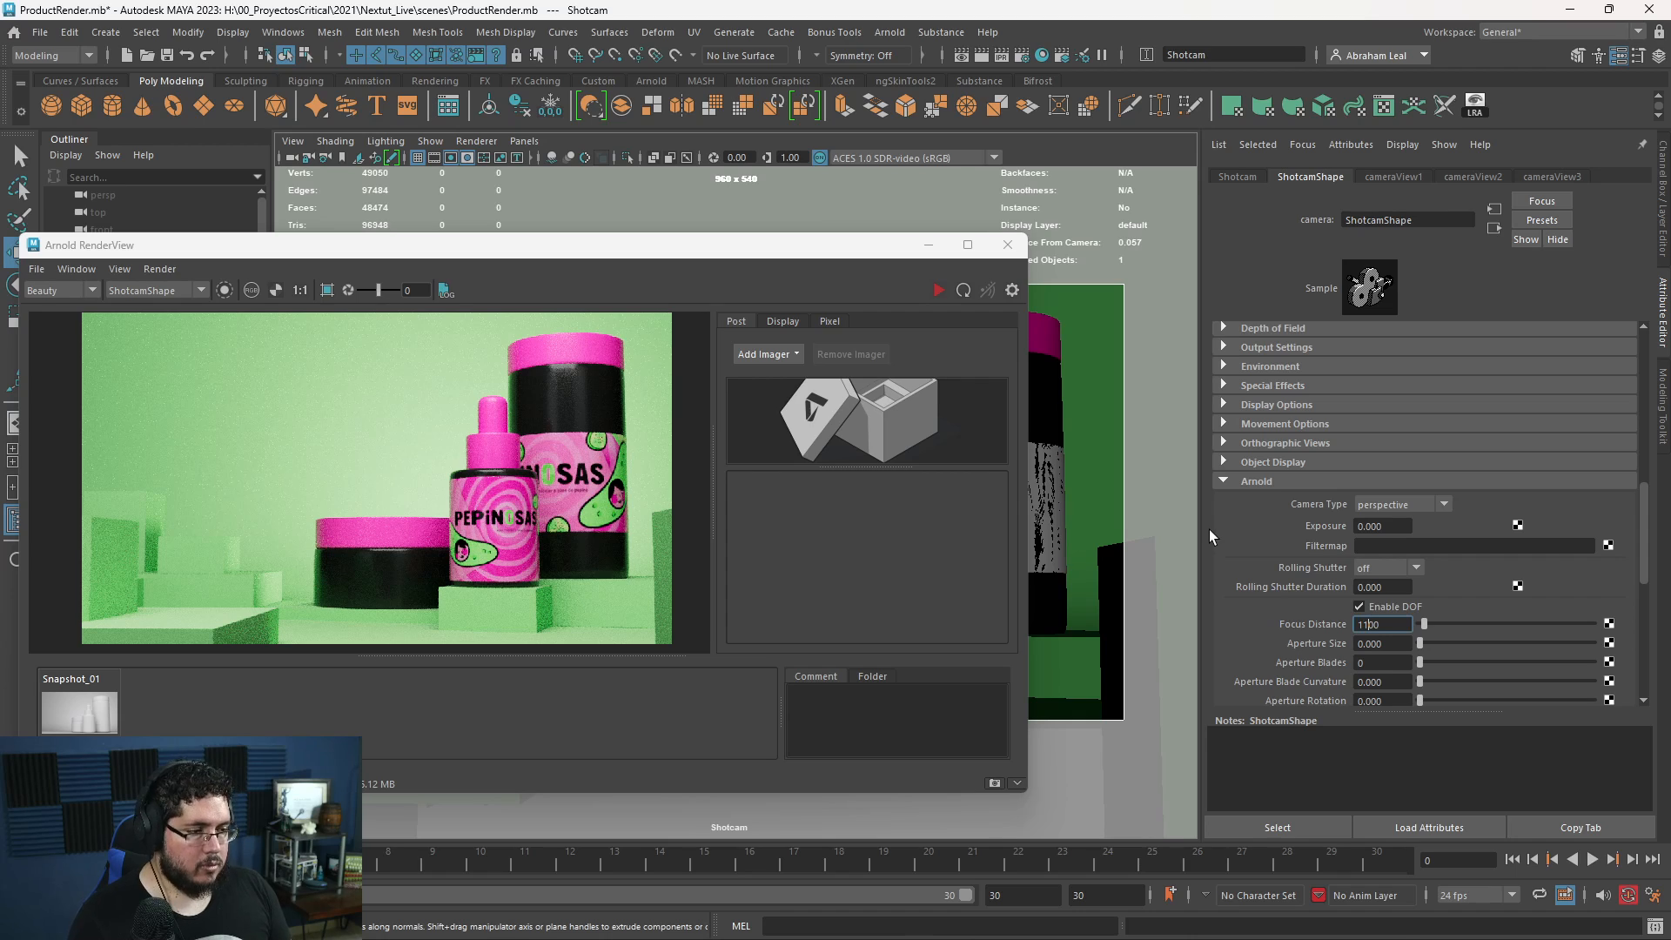
{"action": "type", "text": "1"}
{"action": "left_click", "coordinate": [938, 289]}
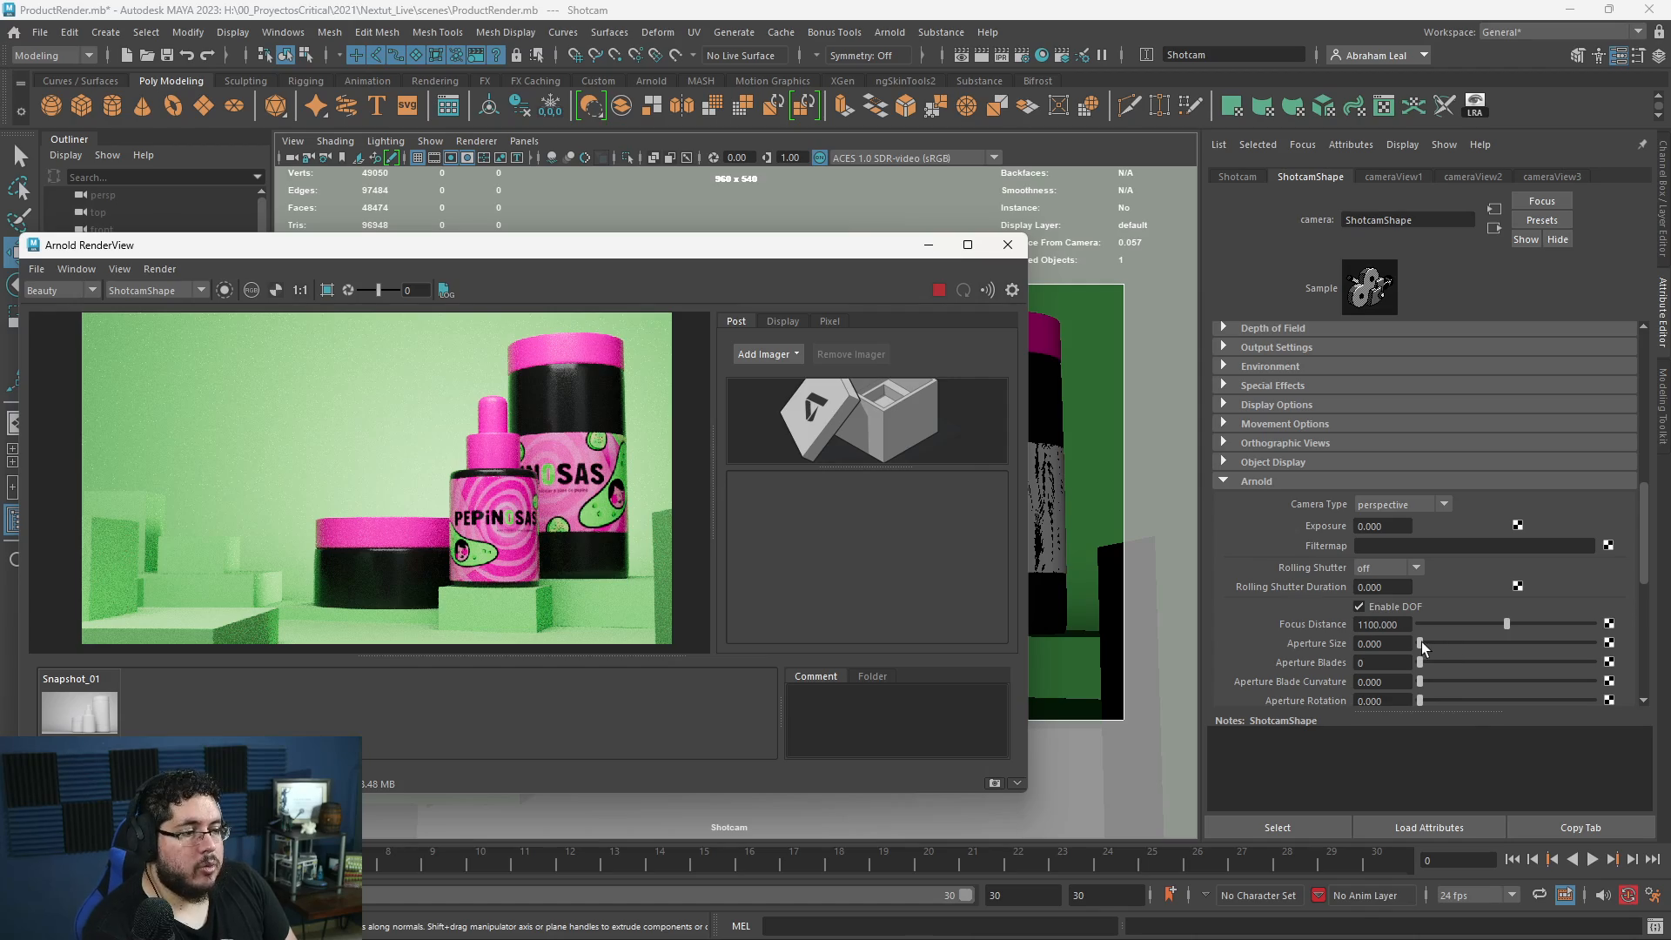
- Try Shotcam aperture sizes of 10 and 2, comparing the blur on the containers in the live render
{"action": "left_click_drag", "start_coordinate": [1420, 642], "coordinate": [1606, 642]}
{"action": "double_click", "coordinate": [1389, 644]}
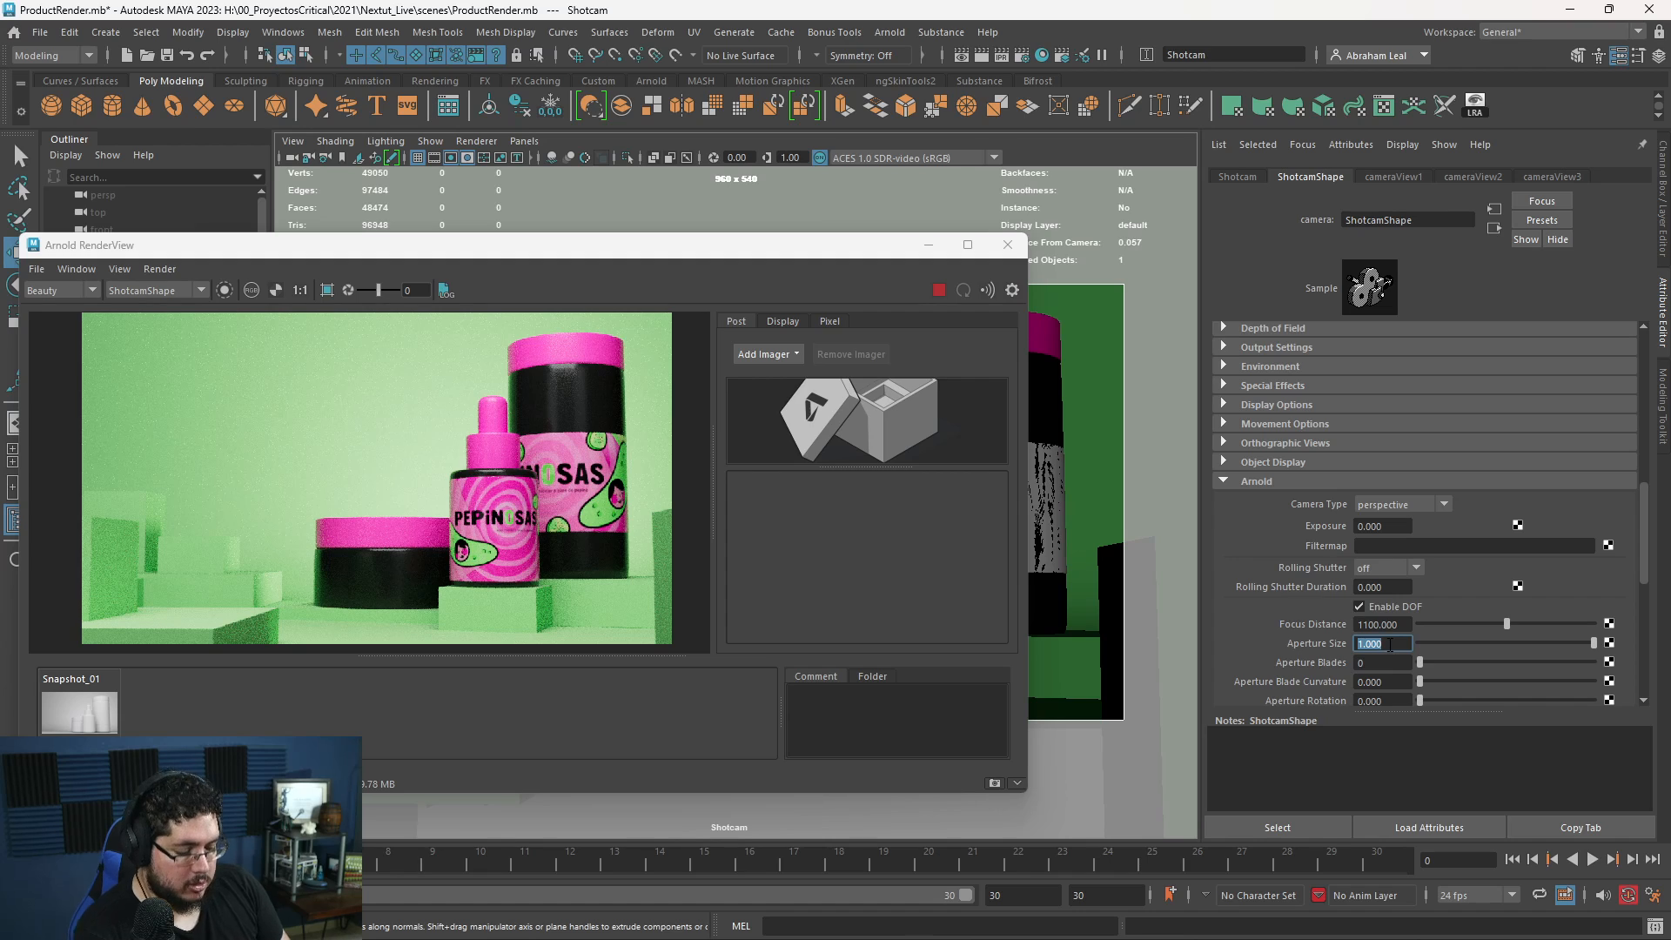
{"action": "type", "text": "10"}
{"action": "key", "text": "Return"}
{"action": "scroll", "coordinate": [633, 577], "scroll_direction": "up", "scroll_amount": 2}
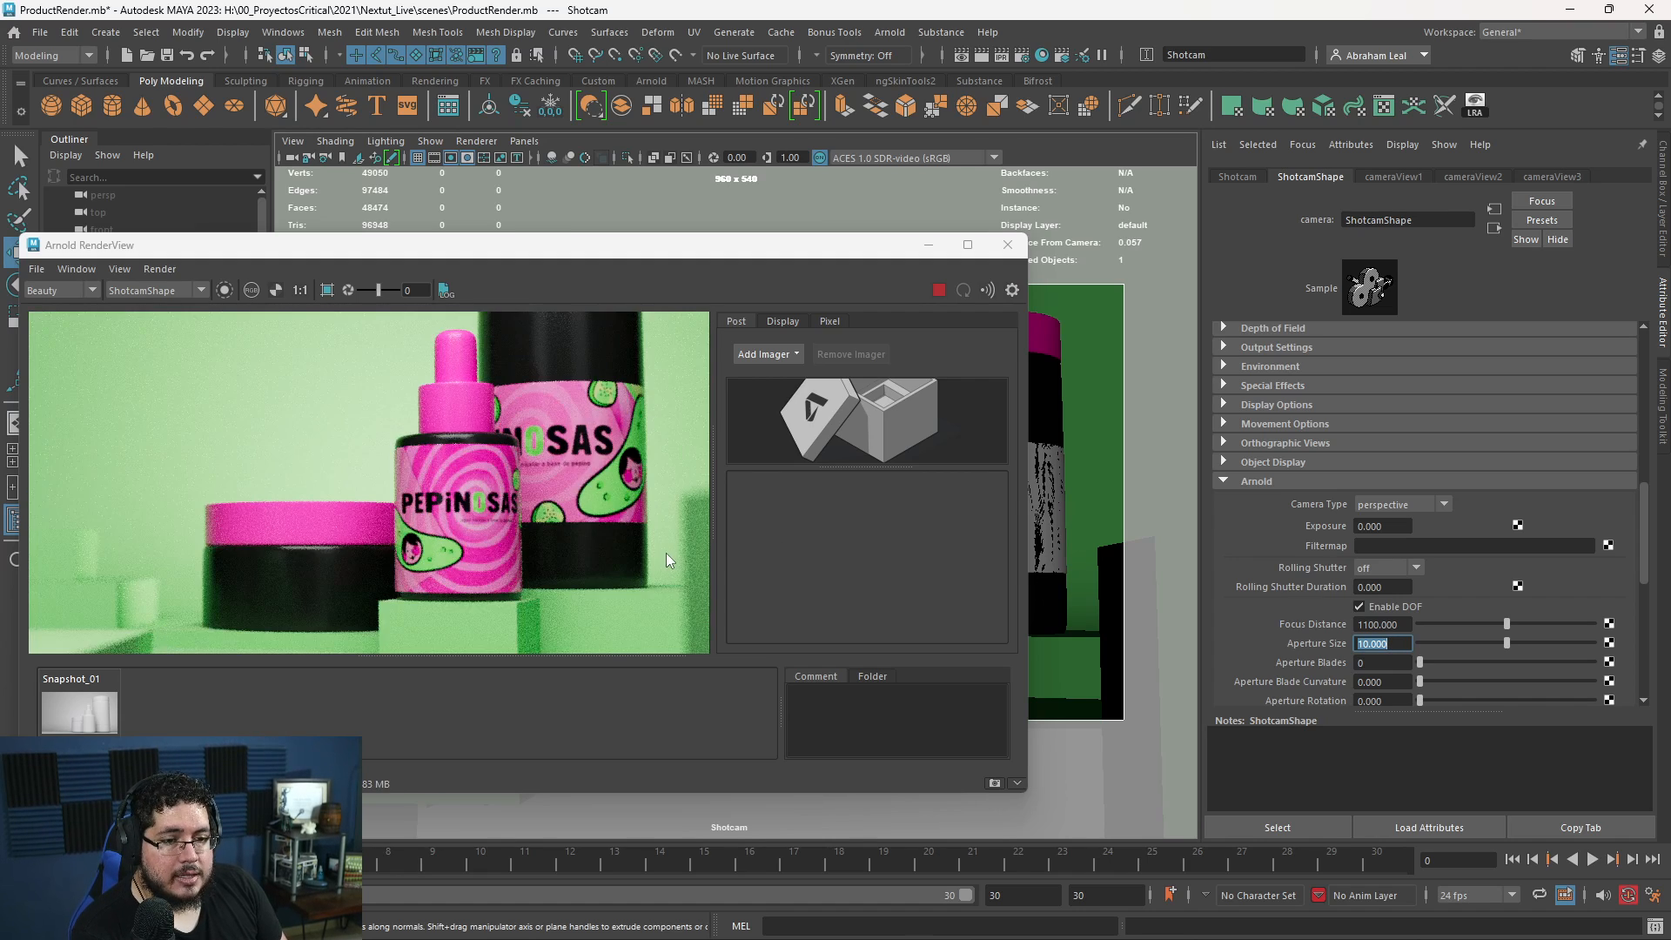
{"action": "scroll", "coordinate": [665, 558], "scroll_direction": "down", "scroll_amount": 1}
{"action": "scroll", "coordinate": [469, 541], "scroll_direction": "up", "scroll_amount": 3}
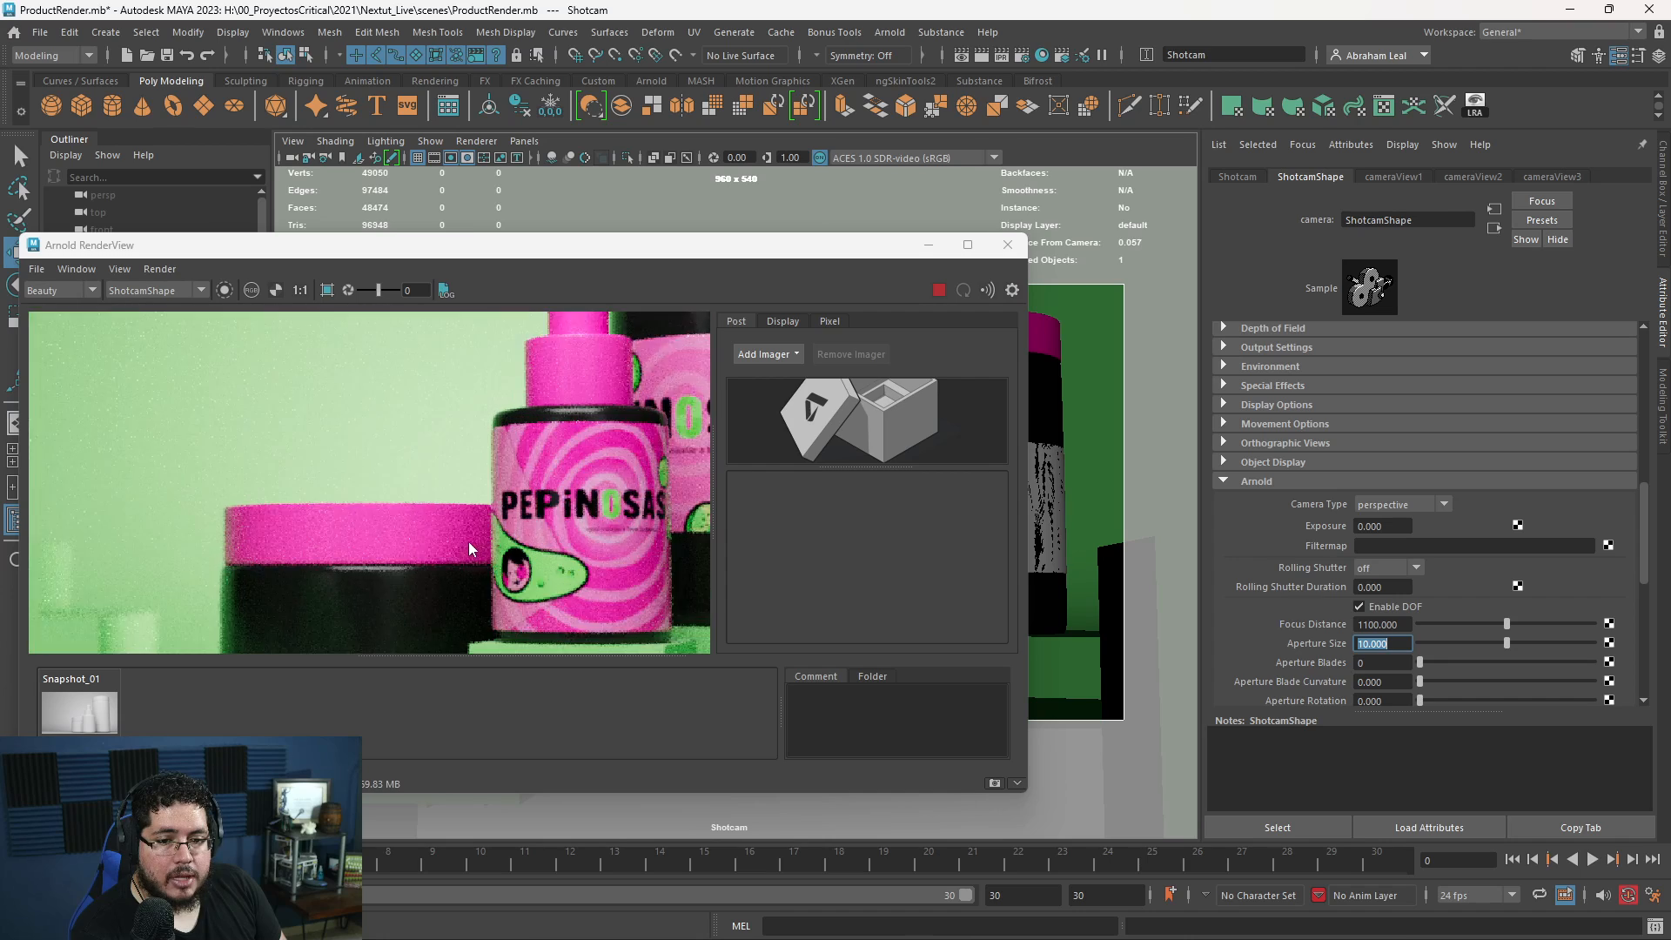
{"action": "type", "text": "2"}
{"action": "key", "text": "Return"}
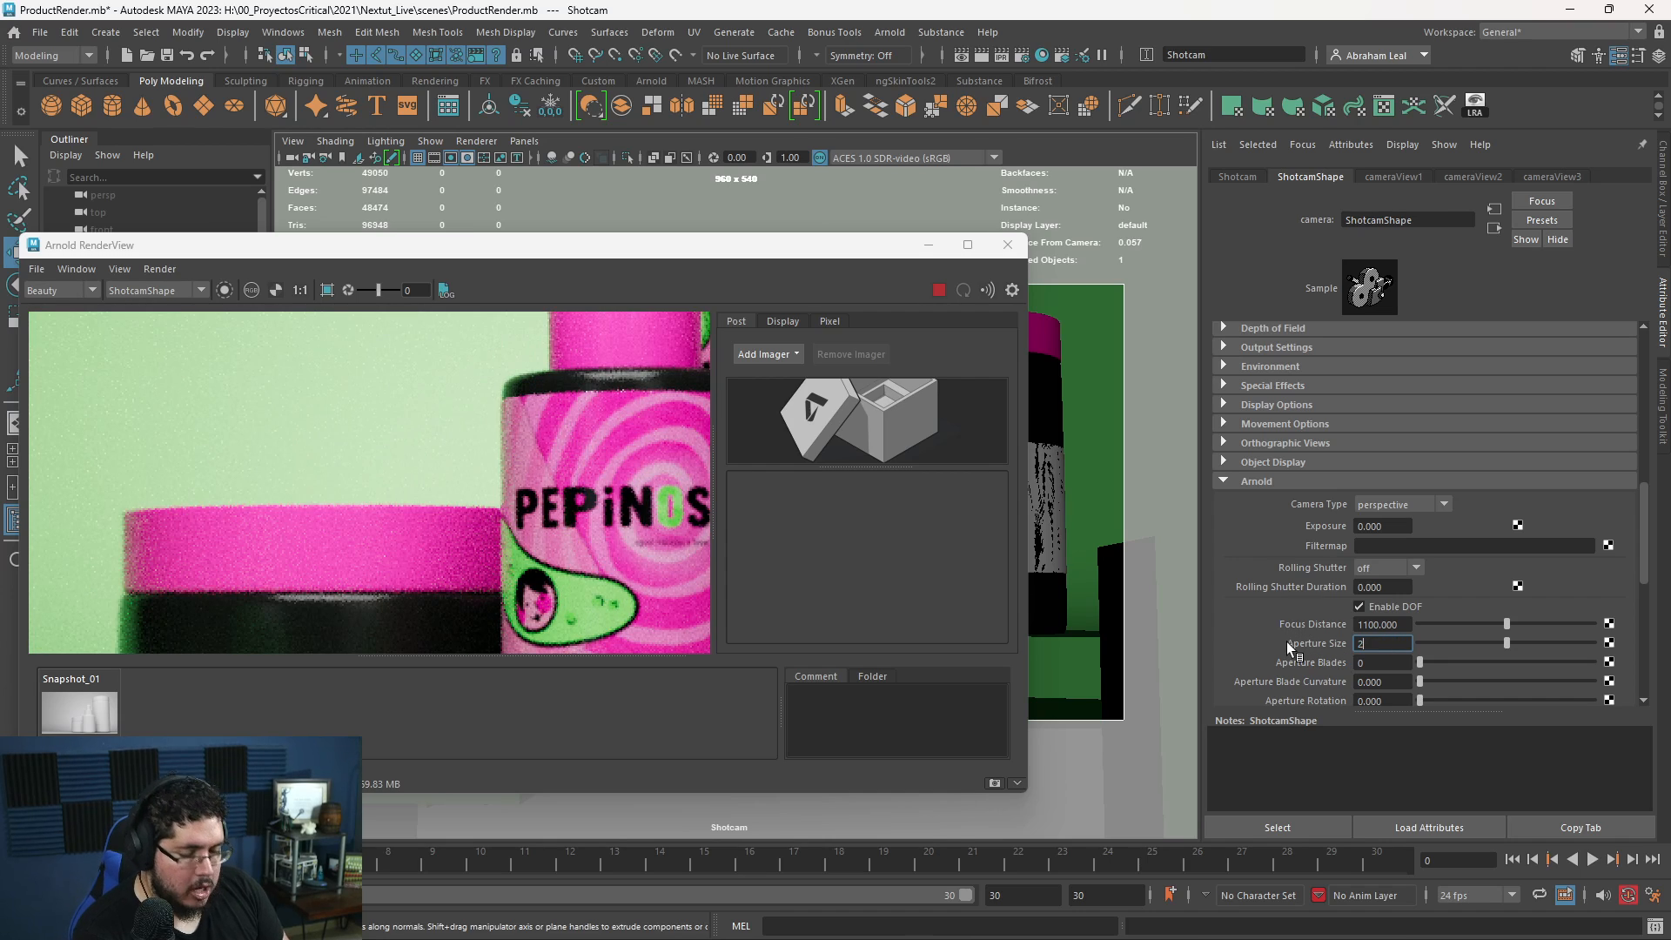
{"action": "scroll", "coordinate": [603, 536], "scroll_direction": "down", "scroll_amount": 3}
{"action": "scroll", "coordinate": [510, 544], "scroll_direction": "up", "scroll_amount": 2}
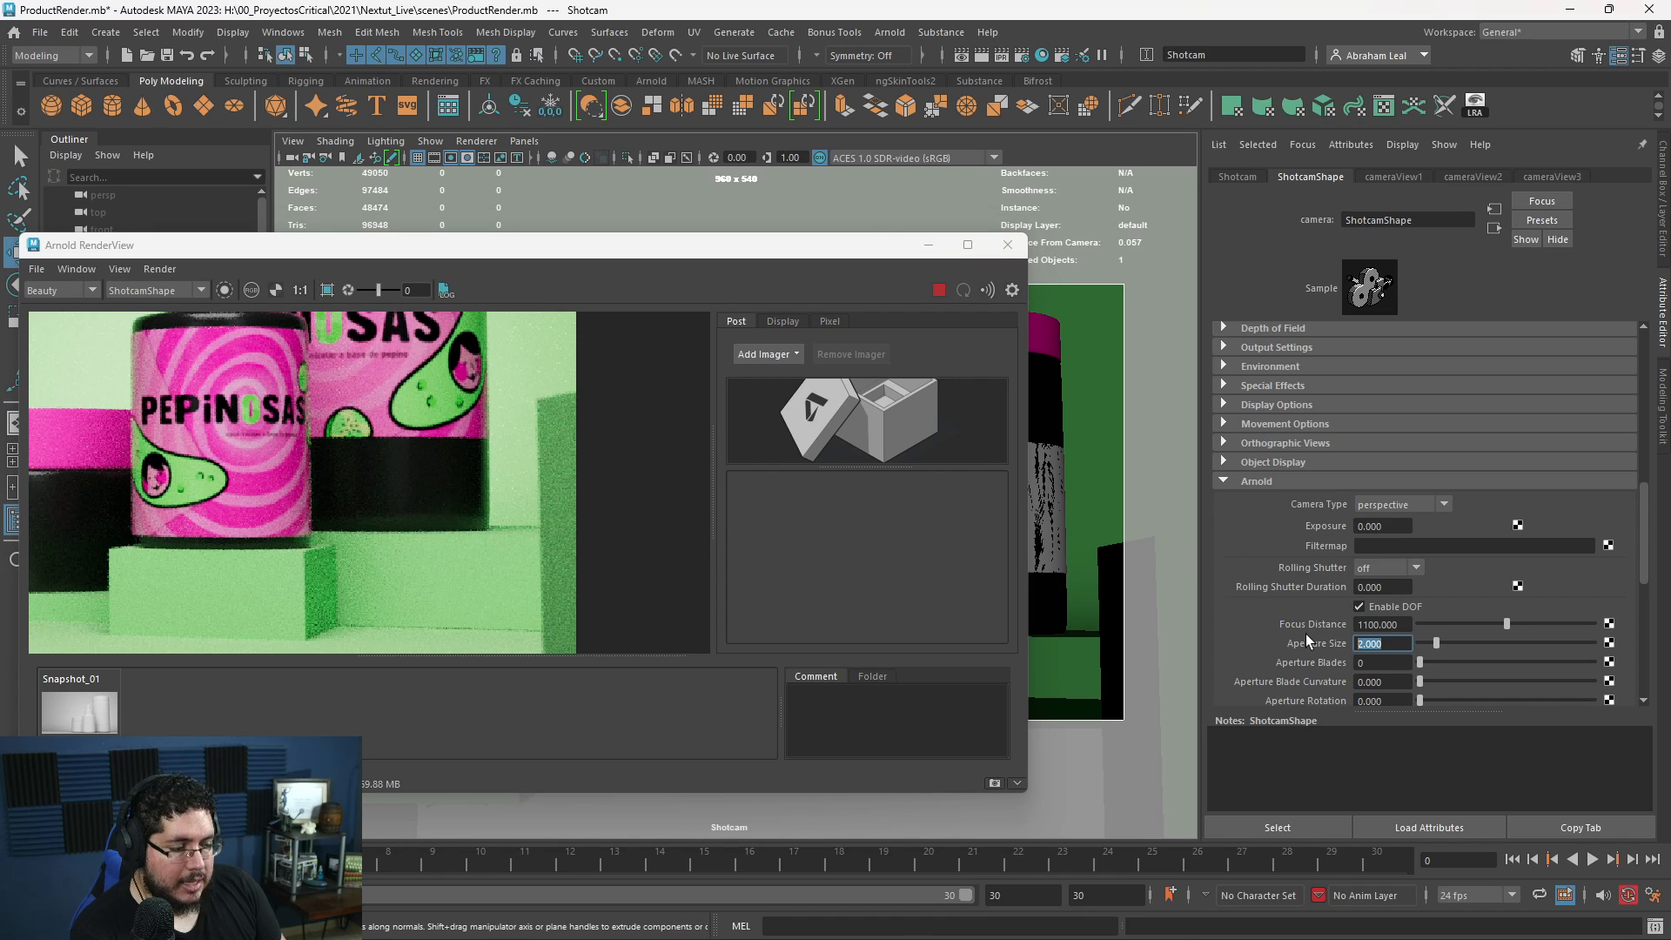
- Set the Shotcam's aperture size to 3 and examine the blur on the containers and background blocks in the render
{"action": "type", "text": "3"}
{"action": "key", "text": "Return"}
{"action": "scroll", "coordinate": [564, 432], "scroll_direction": "up", "scroll_amount": 2}
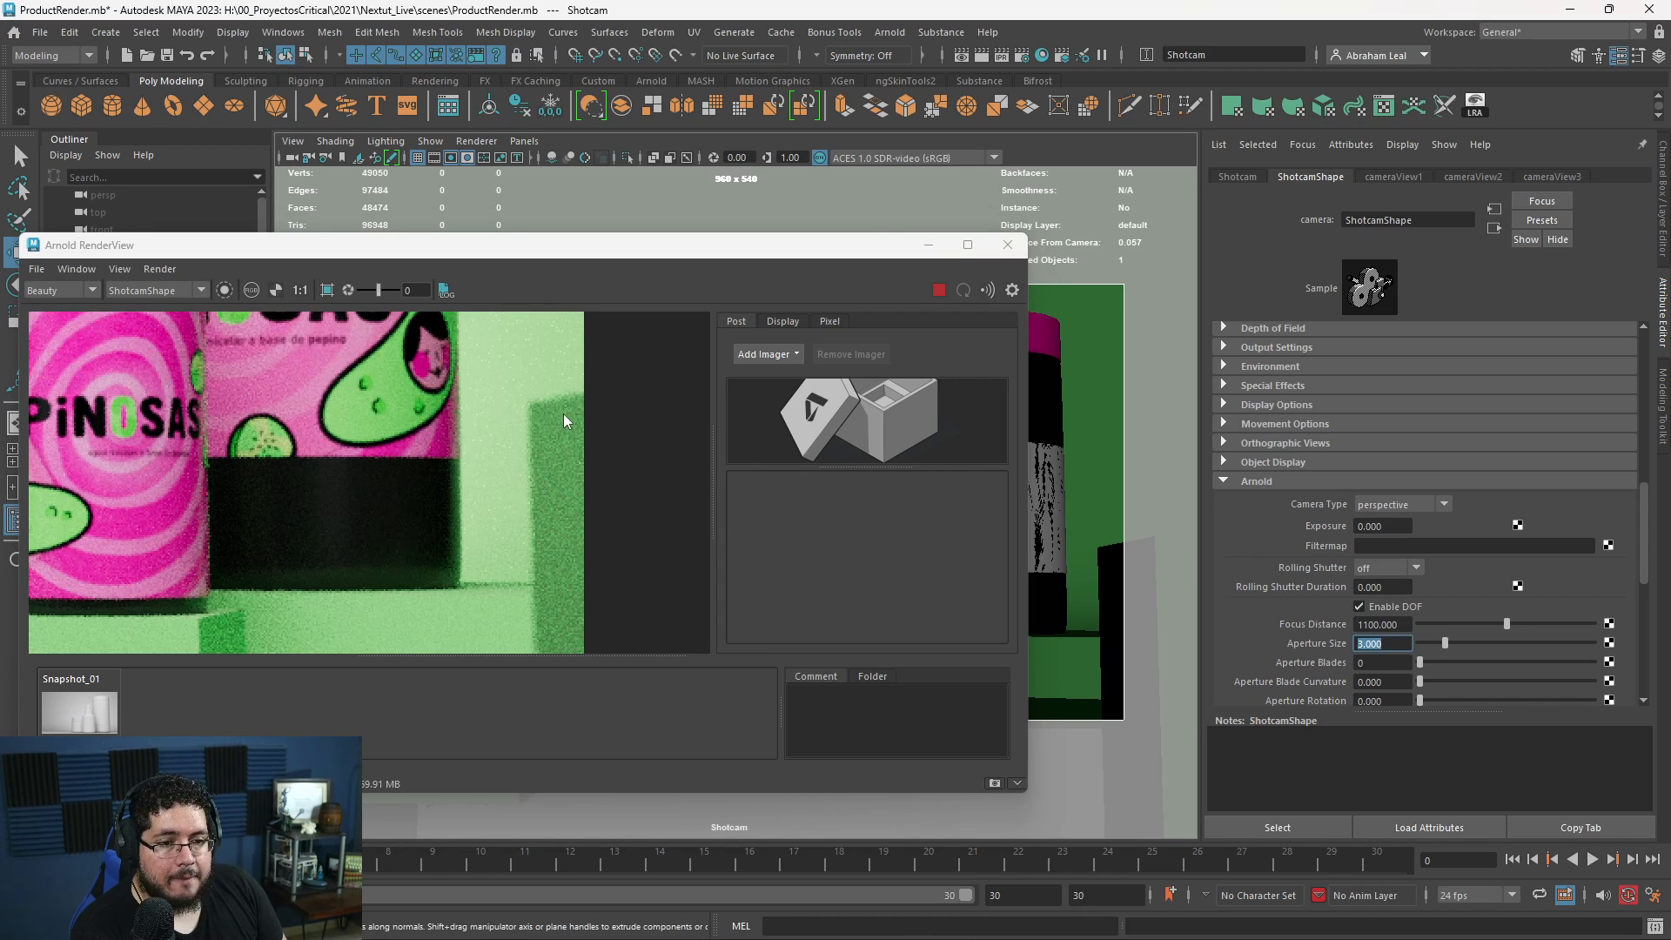
{"action": "scroll", "coordinate": [561, 433], "scroll_direction": "down", "scroll_amount": 5}
{"action": "scroll", "coordinate": [558, 438], "scroll_direction": "up", "scroll_amount": 3}
{"action": "scroll", "coordinate": [540, 442], "scroll_direction": "down", "scroll_amount": 3}
{"action": "scroll", "coordinate": [230, 435], "scroll_direction": "up", "scroll_amount": 3}
{"action": "scroll", "coordinate": [225, 442], "scroll_direction": "up", "scroll_amount": 2}
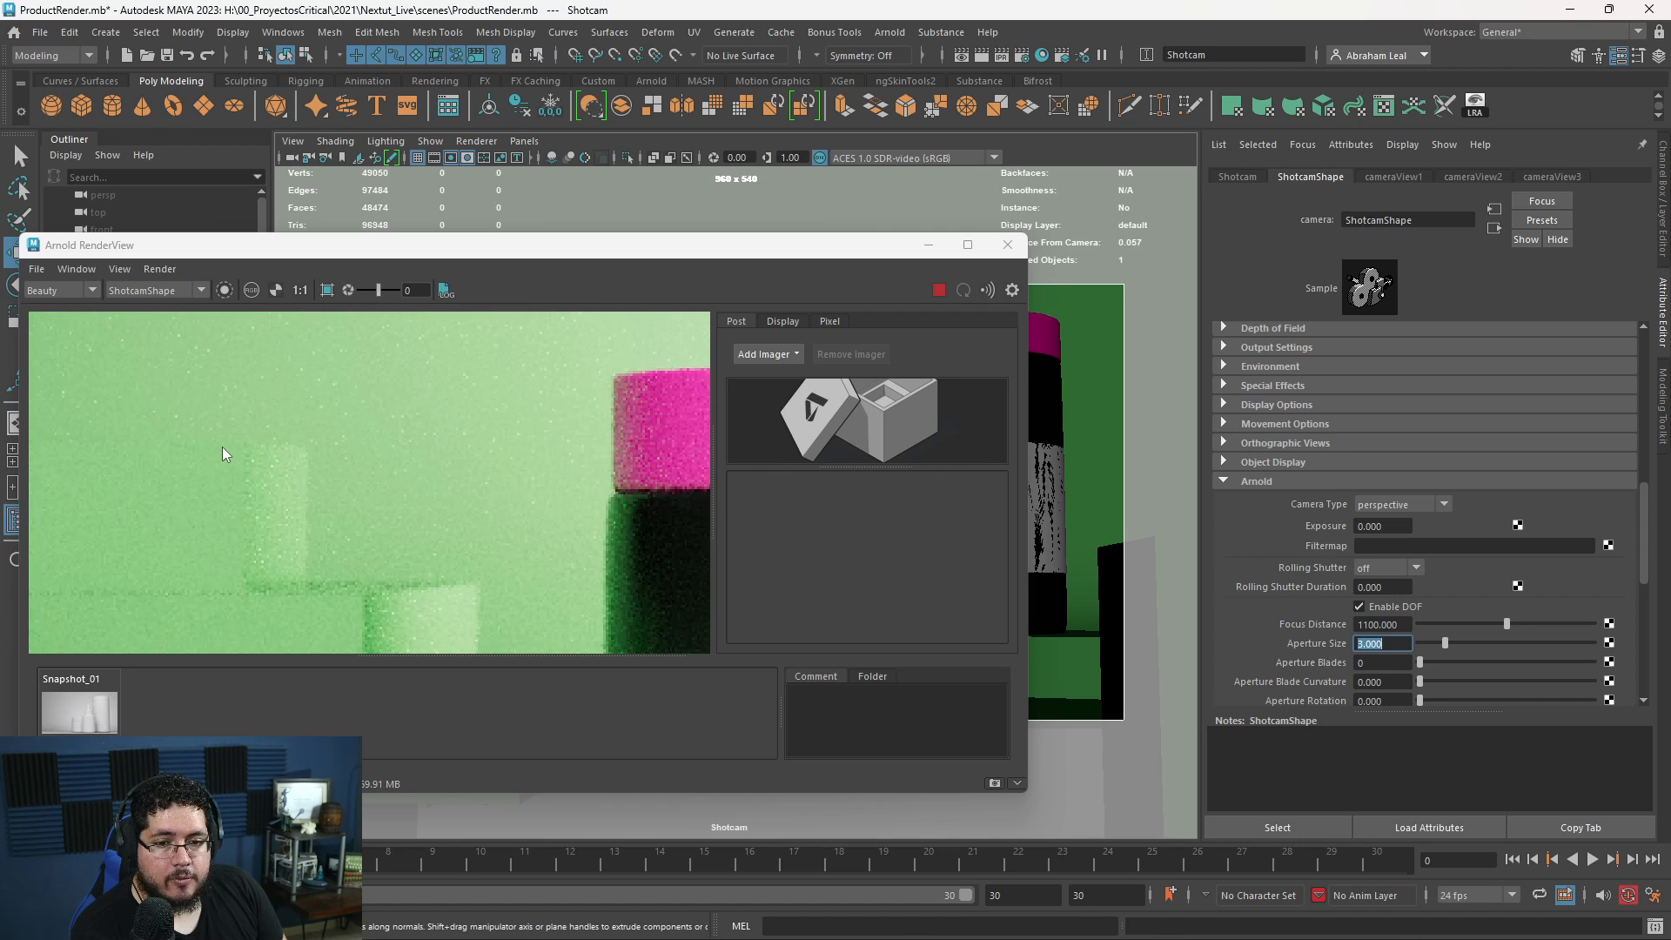
{"action": "scroll", "coordinate": [564, 416], "scroll_direction": "down", "scroll_amount": 6}
{"action": "middle_click_drag", "start_coordinate": [505, 484], "coordinate": [511, 462]}
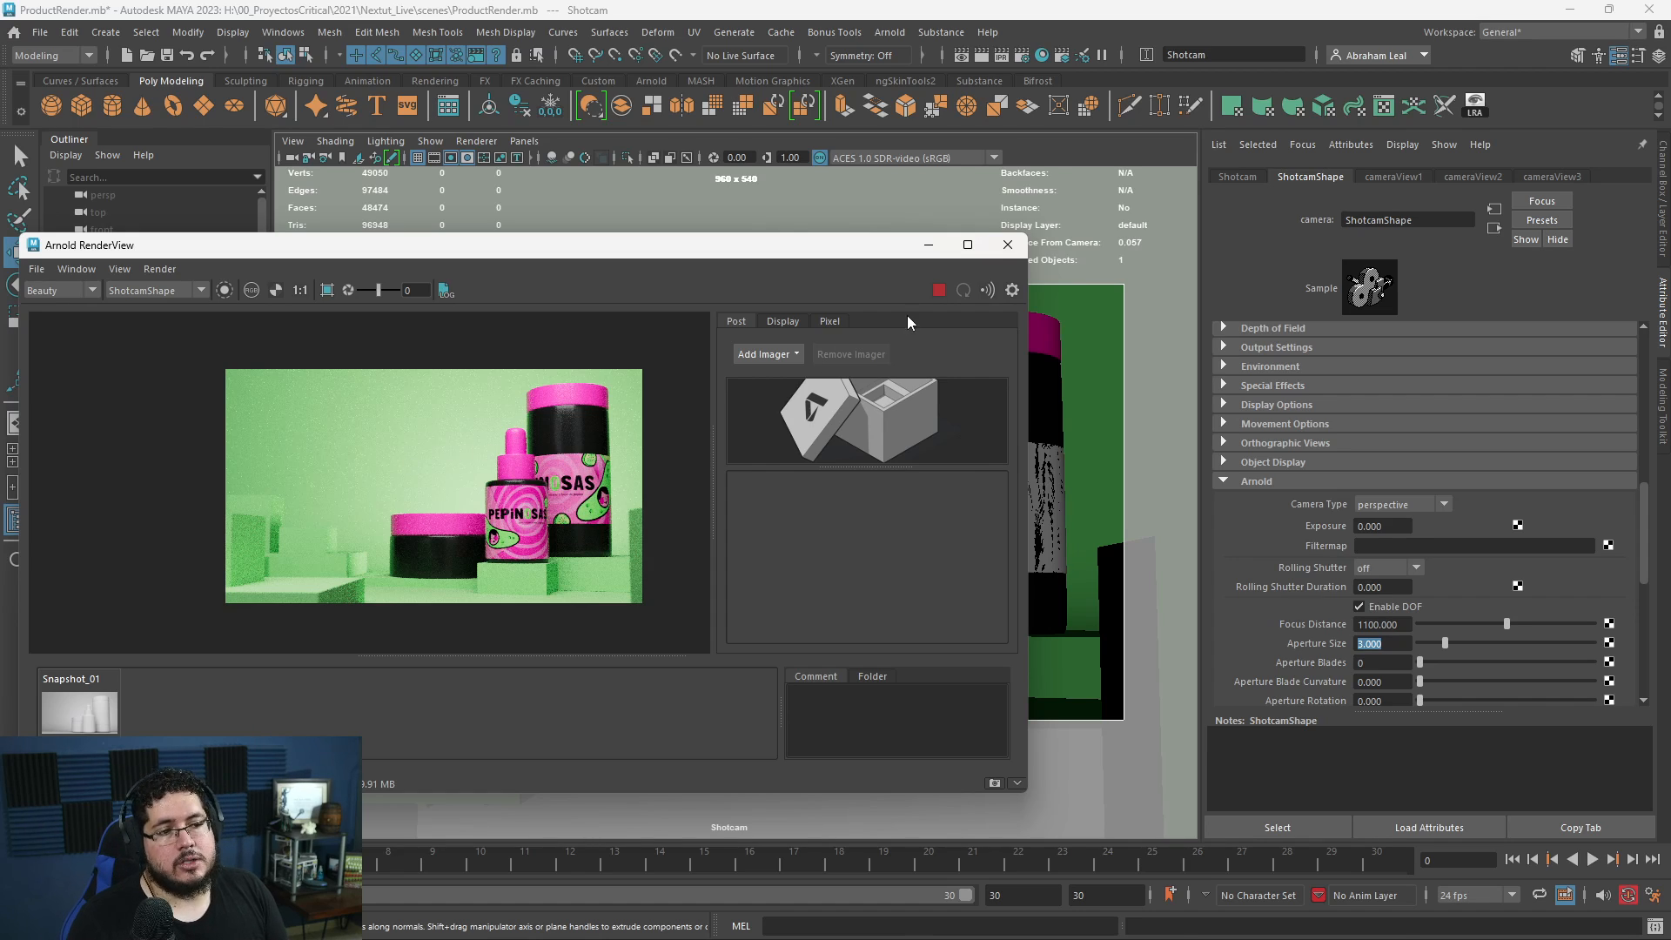
- Stop rendering, shift the Shotcam framing so the containers sit farther left, and render the shot again
{"action": "left_click", "coordinate": [937, 294]}
{"action": "left_click", "coordinate": [929, 246]}
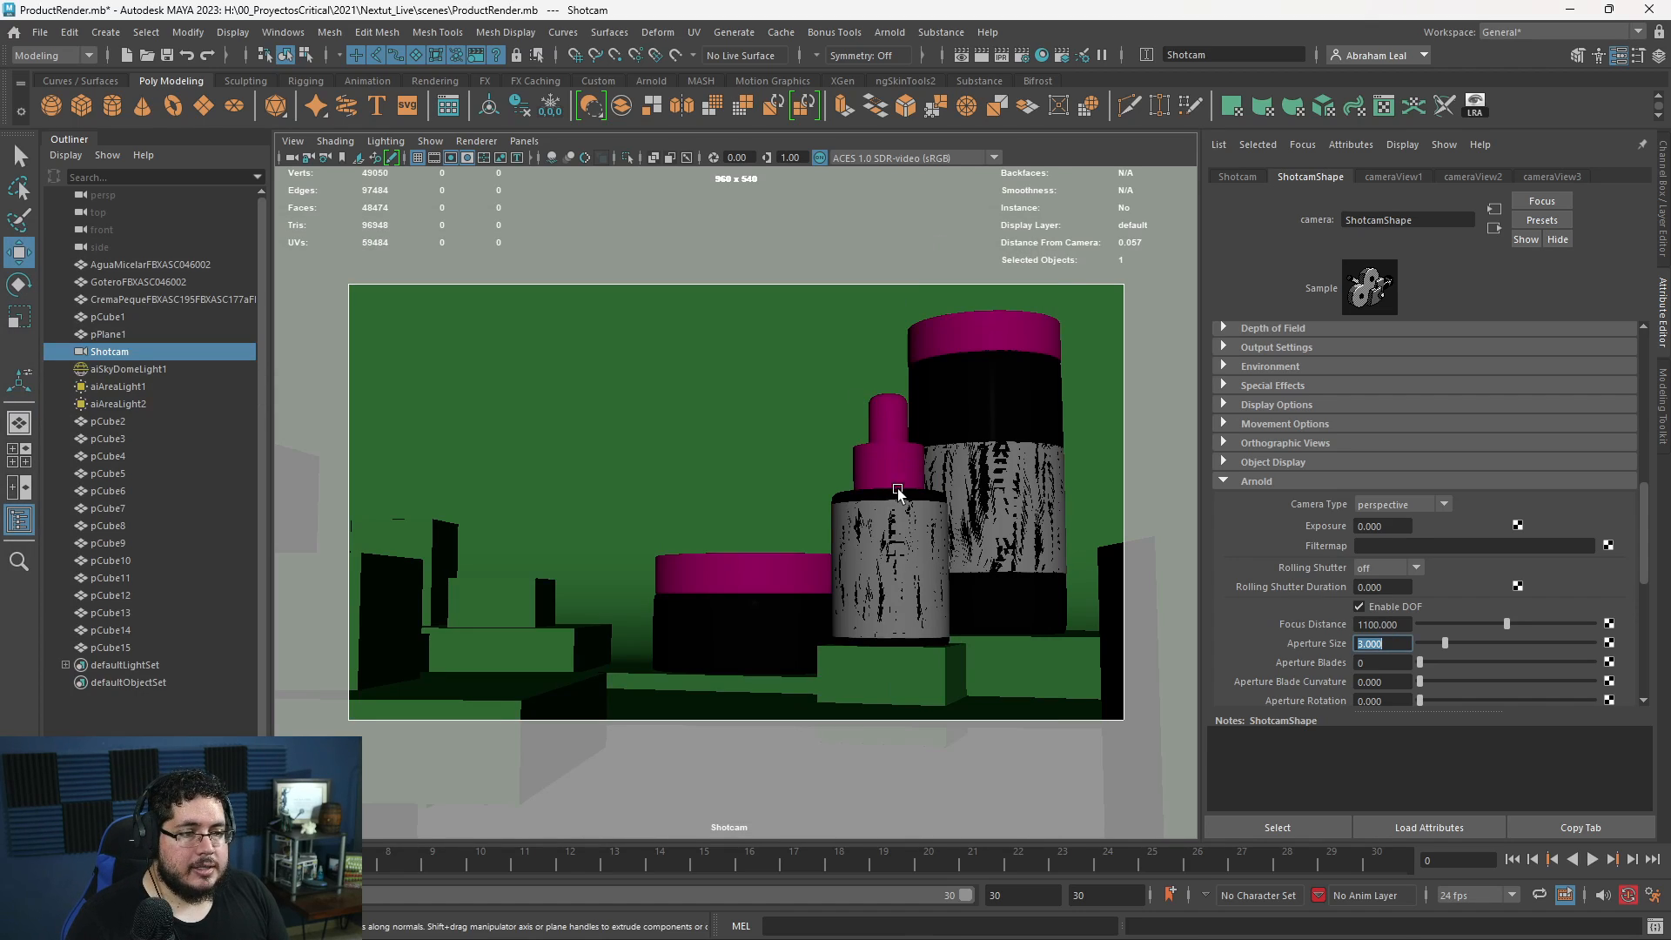
{"action": "left_click_drag", "start_coordinate": [897, 491], "coordinate": [861, 493], "text": "alt"}
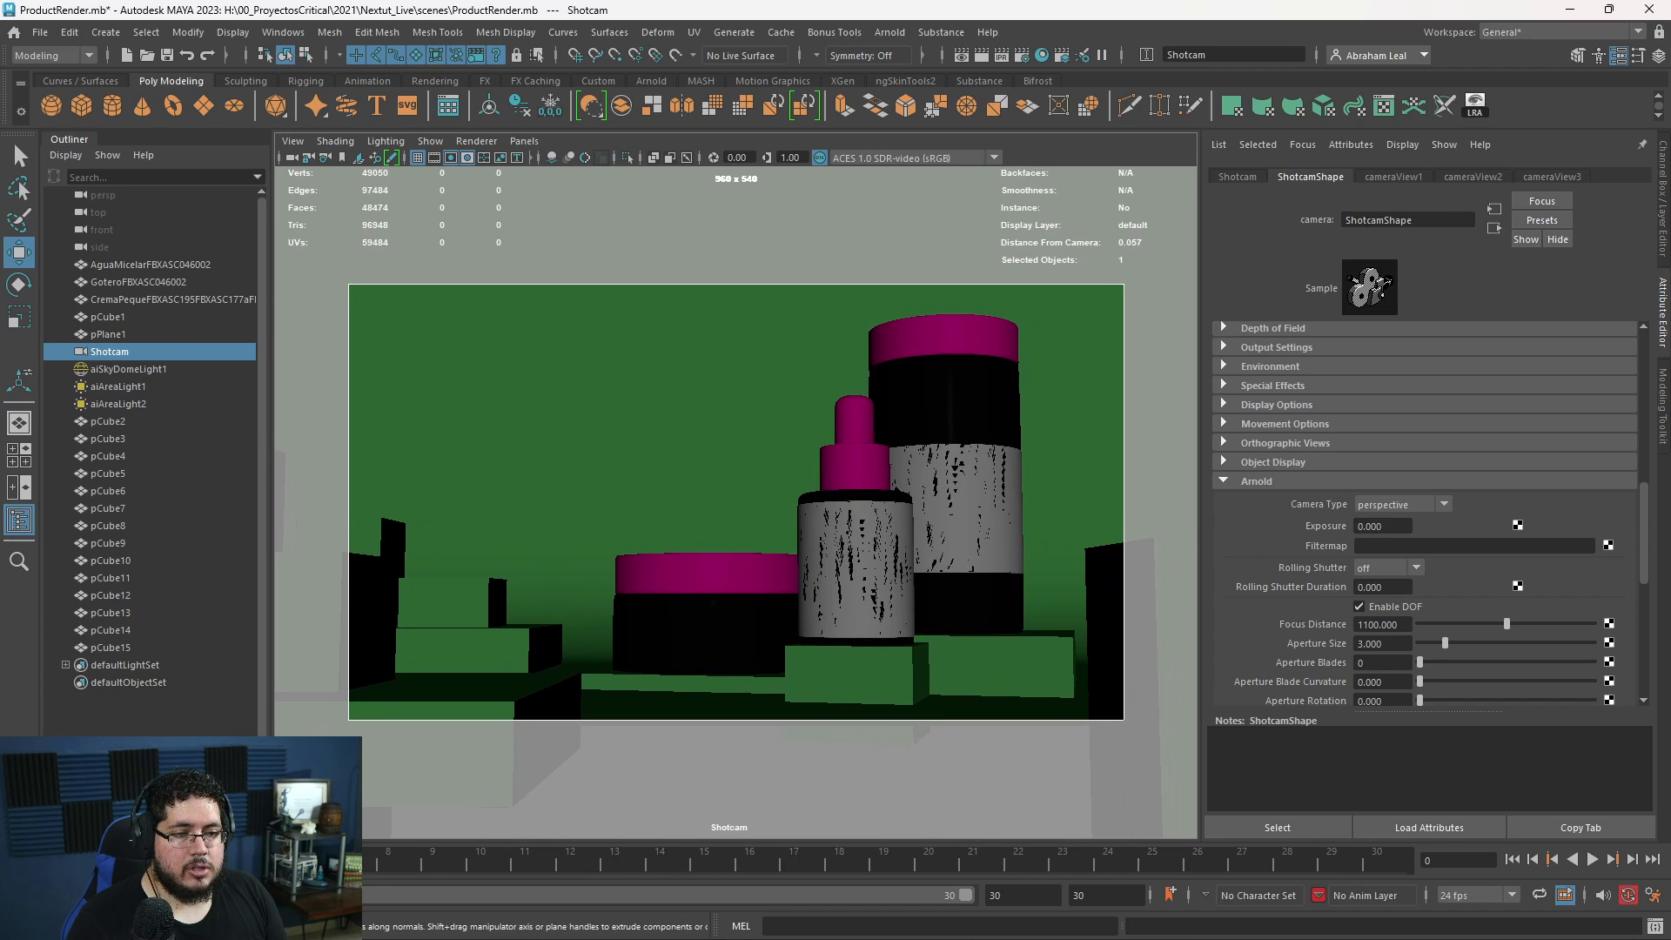
{"action": "key", "text": "alt+Tab"}
{"action": "left_click", "coordinate": [938, 289]}
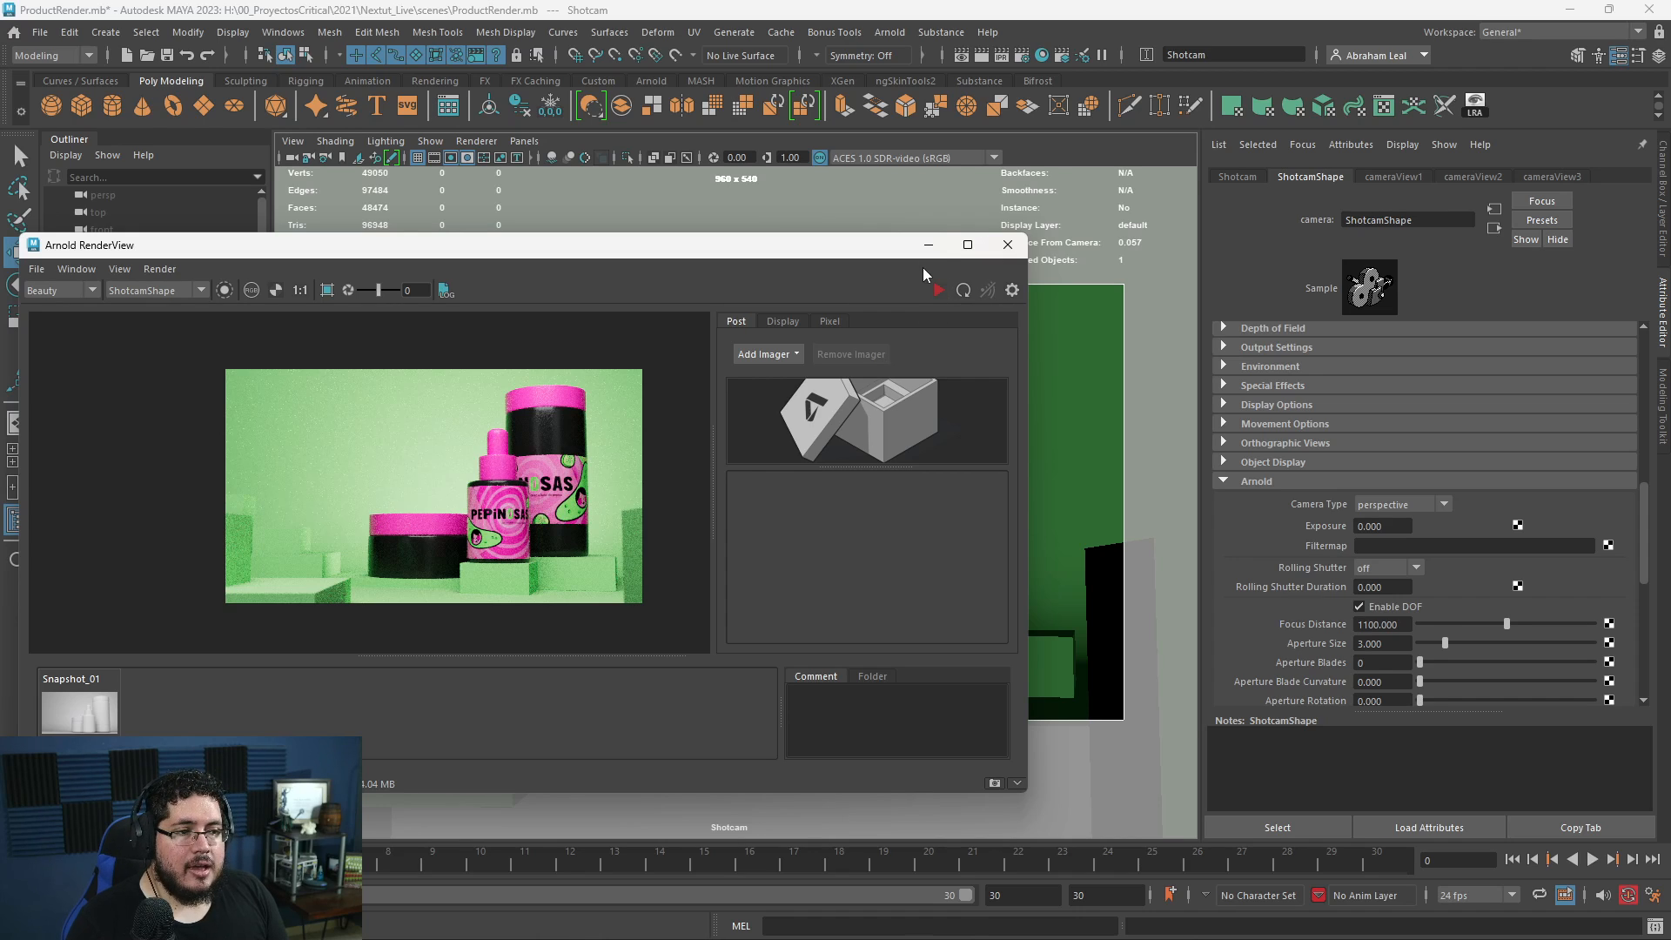
- Duplicate the slab beneath the cream jar, move the copy beneath the tall and dropper bottles, and check it in the render
{"action": "left_click", "coordinate": [926, 245]}
{"action": "left_click", "coordinate": [623, 678]}
{"action": "key", "text": "space"}
{"action": "left_click_drag", "start_coordinate": [864, 620], "coordinate": [868, 577]}
{"action": "left_click_drag", "start_coordinate": [866, 582], "coordinate": [838, 630], "text": "alt"}
{"action": "key", "text": "ctrl+d"}
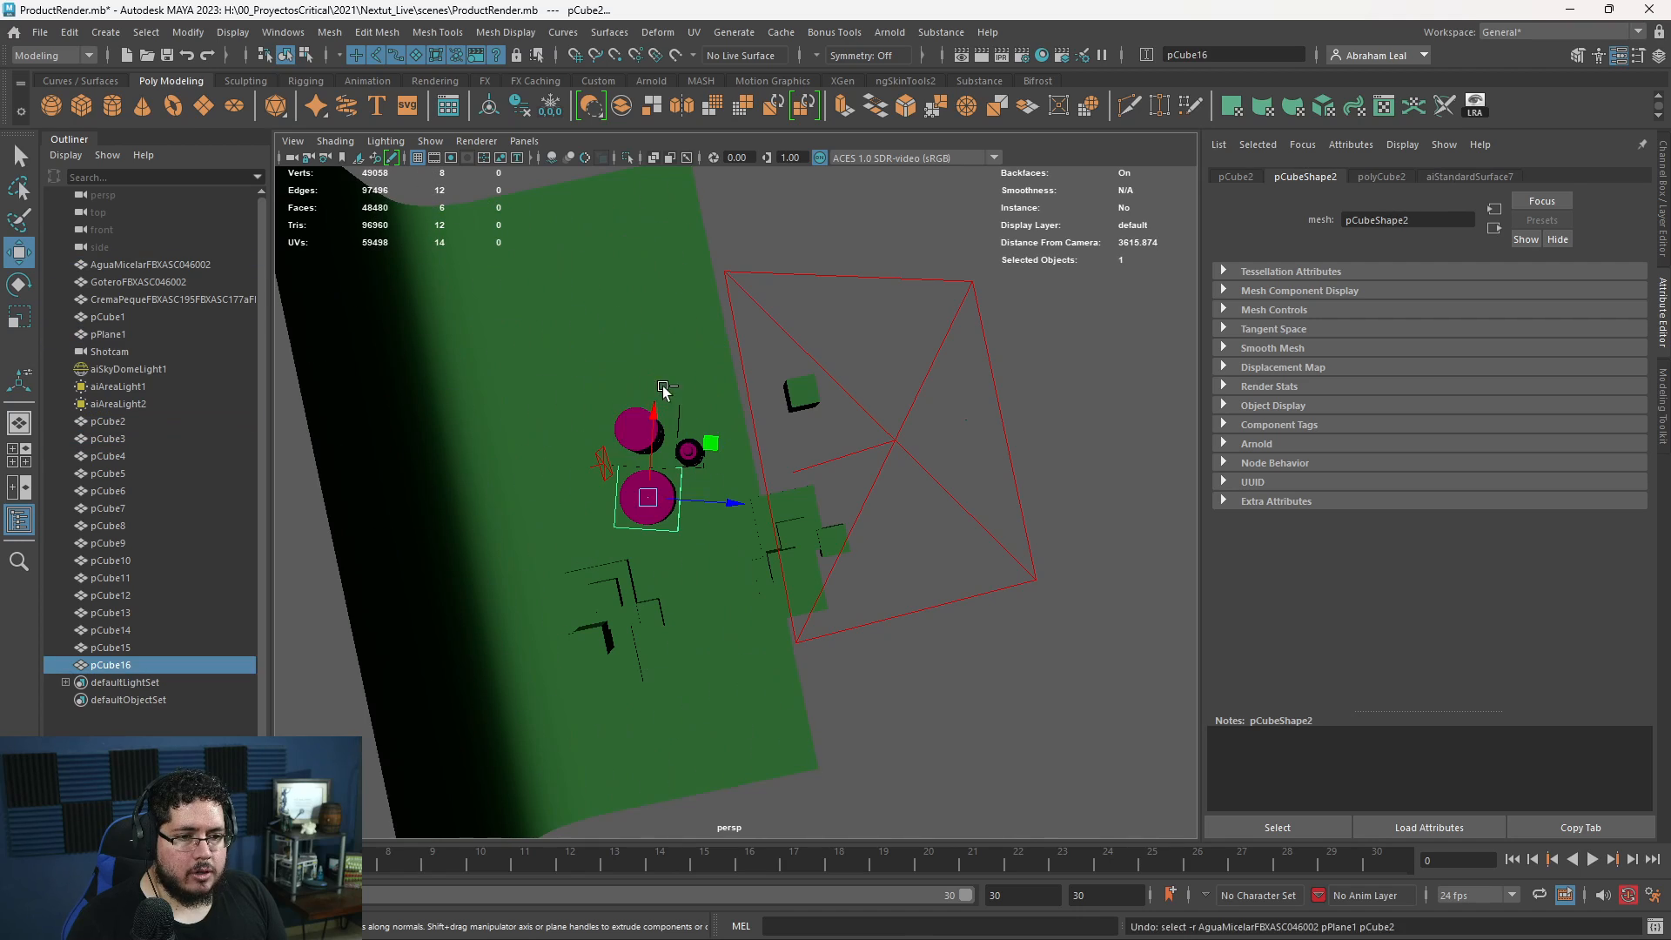
{"action": "left_click_drag", "start_coordinate": [655, 411], "coordinate": [658, 344]}
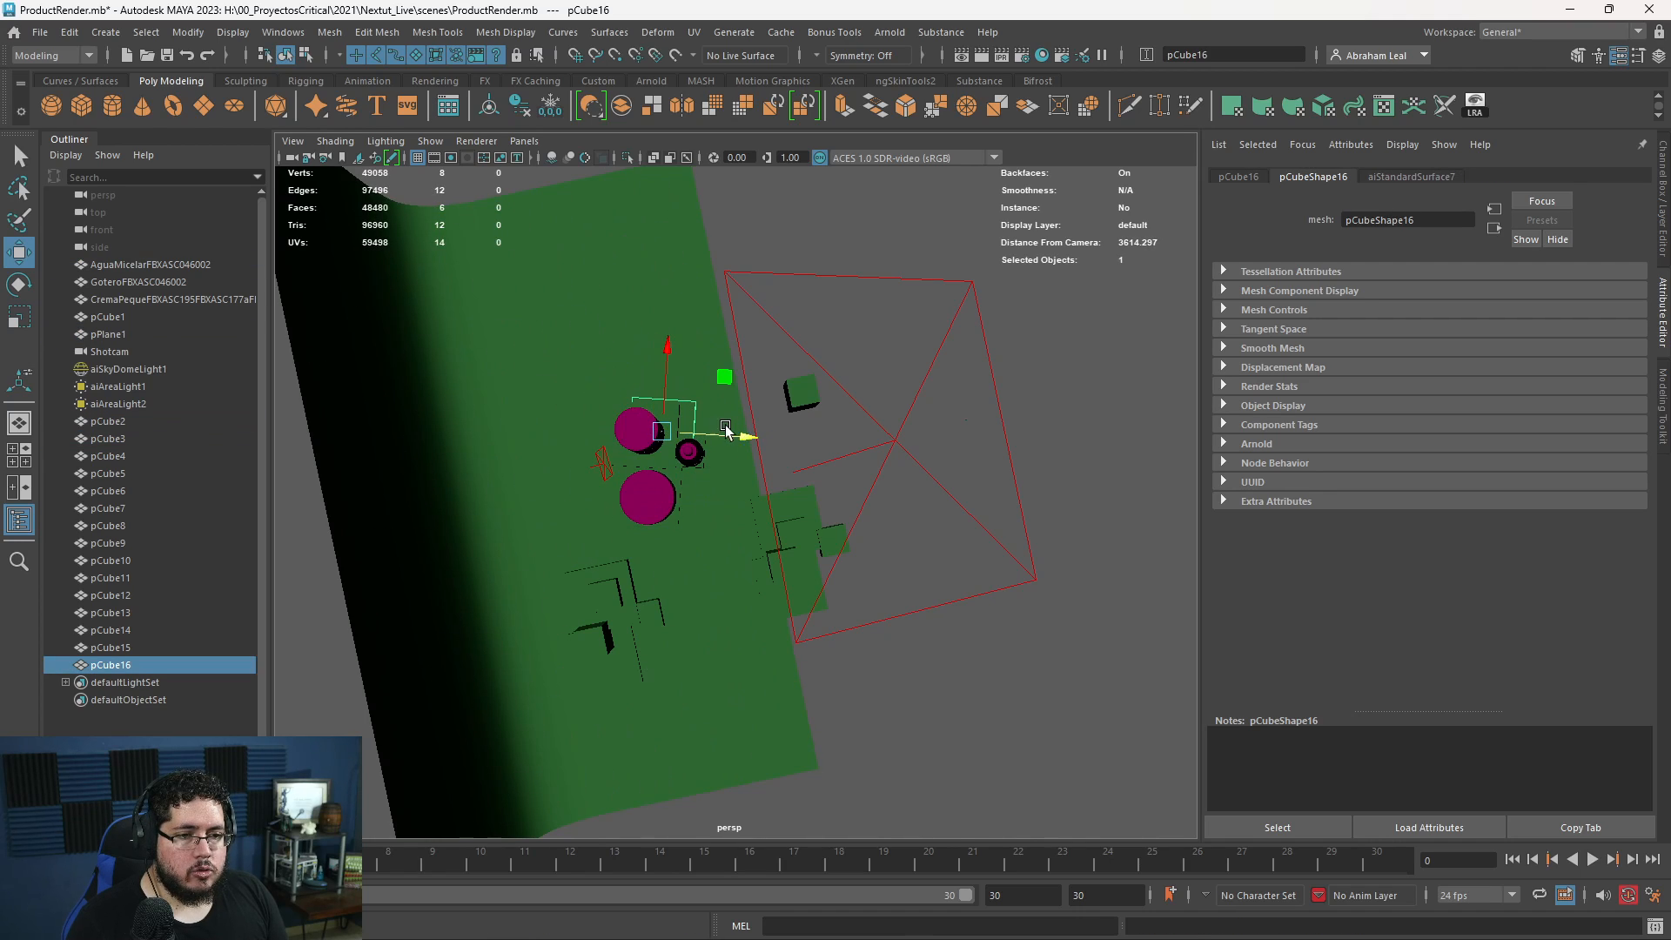
{"action": "left_click_drag", "start_coordinate": [834, 517], "coordinate": [678, 541], "text": "alt"}
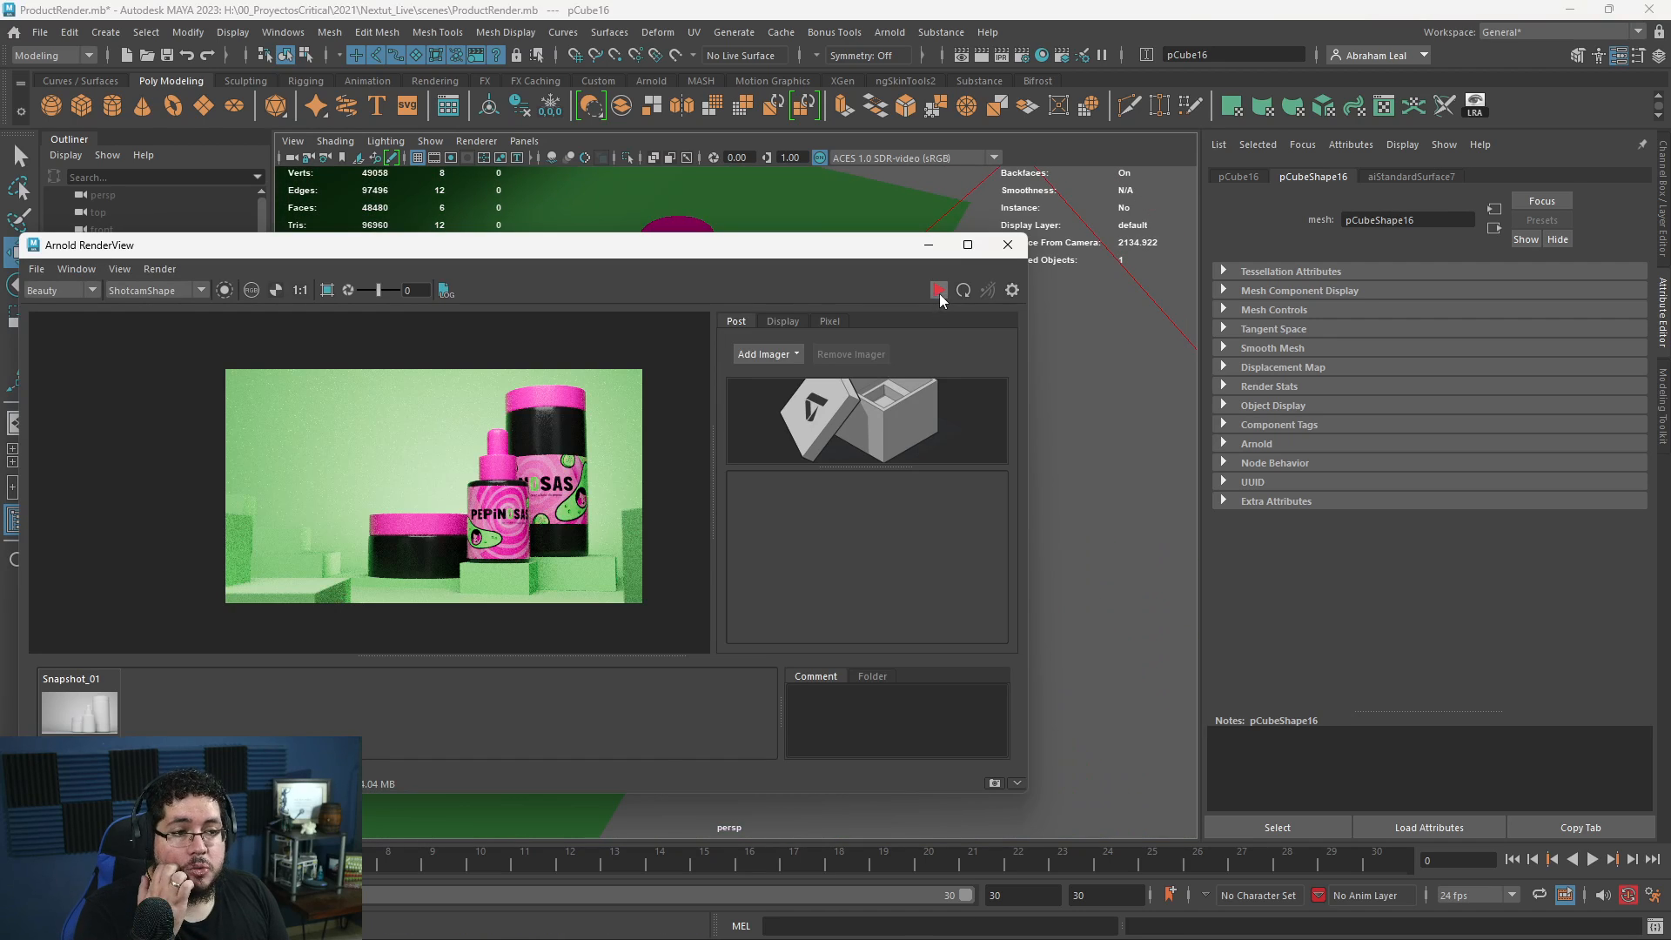
{"action": "left_click", "coordinate": [938, 293]}
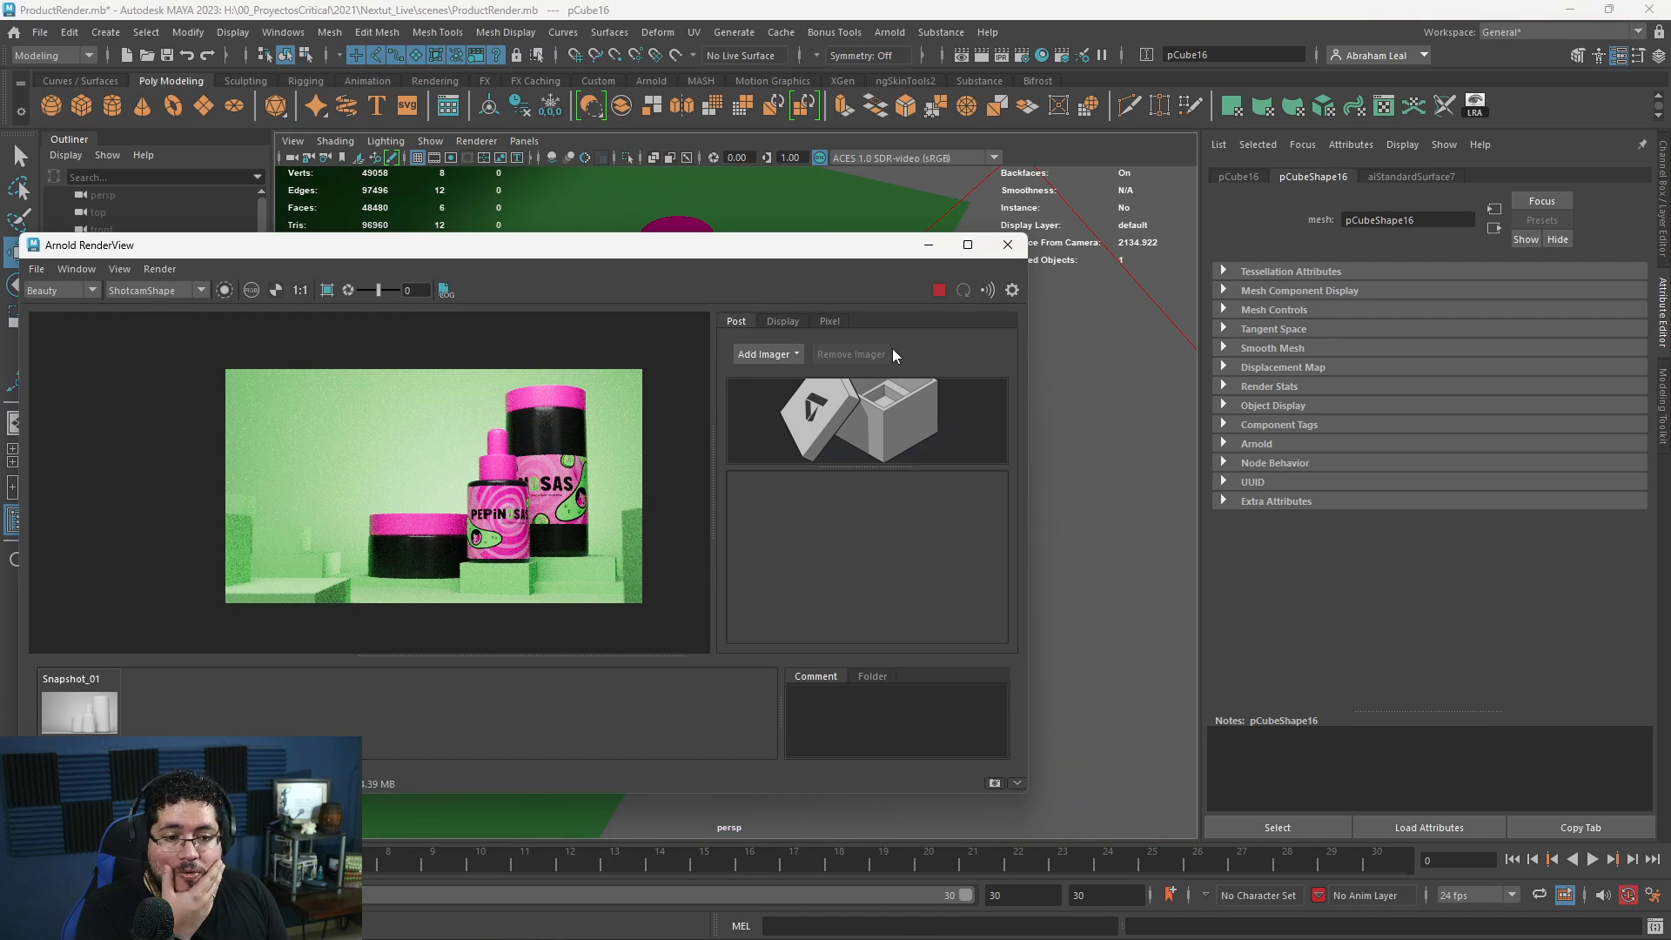
{"action": "left_click", "coordinate": [929, 246]}
- Duplicate the slab again, place the copy in front of the cream jar and dropper bottle, and adjust its height
{"action": "left_click_drag", "start_coordinate": [665, 487], "coordinate": [742, 487], "text": "alt"}
{"action": "key", "text": "ctrl+d"}
{"action": "left_click_drag", "start_coordinate": [668, 308], "coordinate": [654, 375]}
{"action": "key", "text": "ctrl+z"}
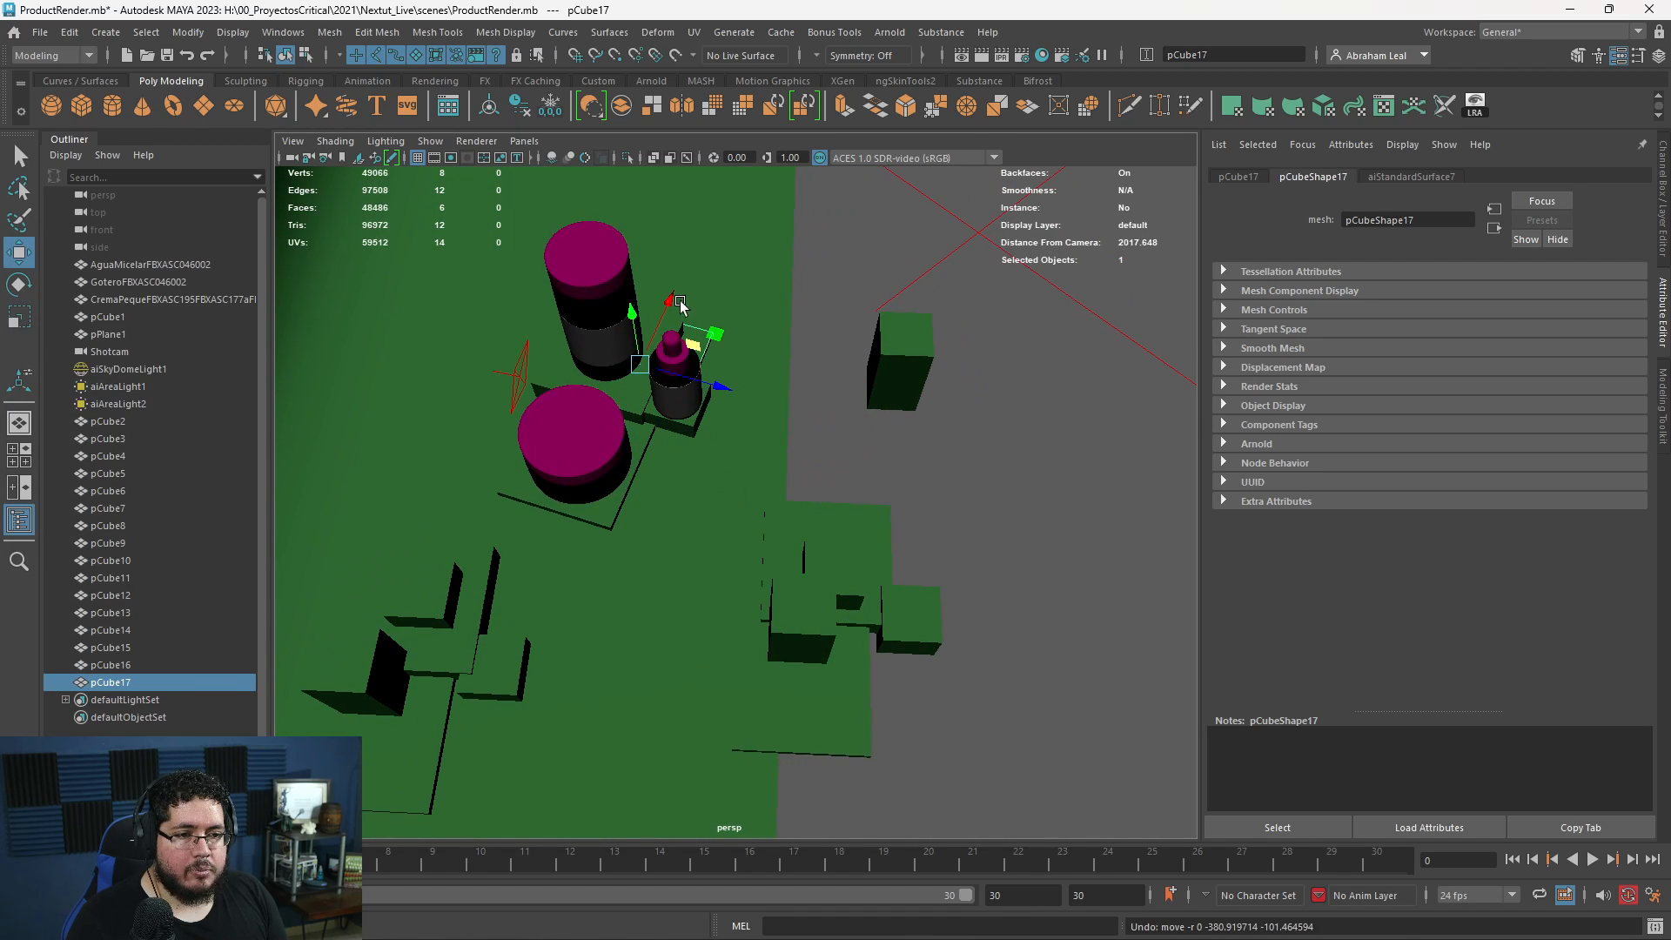
{"action": "left_click_drag", "start_coordinate": [671, 308], "coordinate": [663, 360]}
{"action": "left_click_drag", "start_coordinate": [700, 453], "coordinate": [766, 417]}
{"action": "right_click_drag", "start_coordinate": [765, 418], "coordinate": [938, 583], "text": "alt"}
{"action": "left_click_drag", "start_coordinate": [618, 349], "coordinate": [625, 360]}
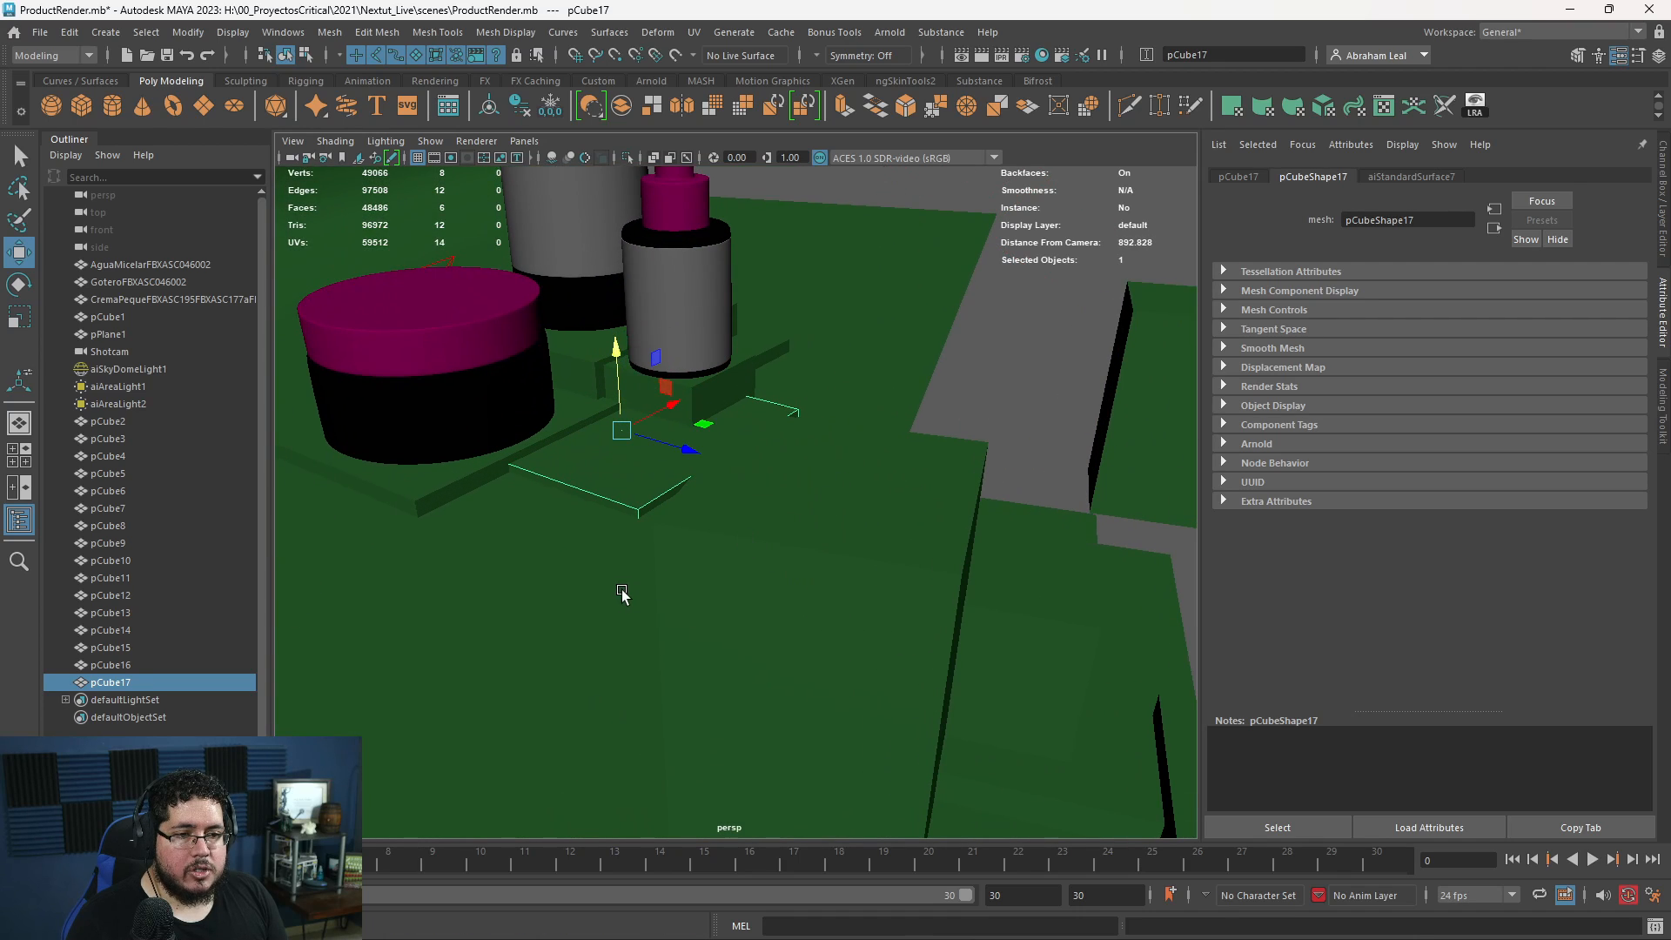
- Run the live render to check the added slabs around the products, then uncover the viewport
{"action": "key", "text": "alt+Tab"}
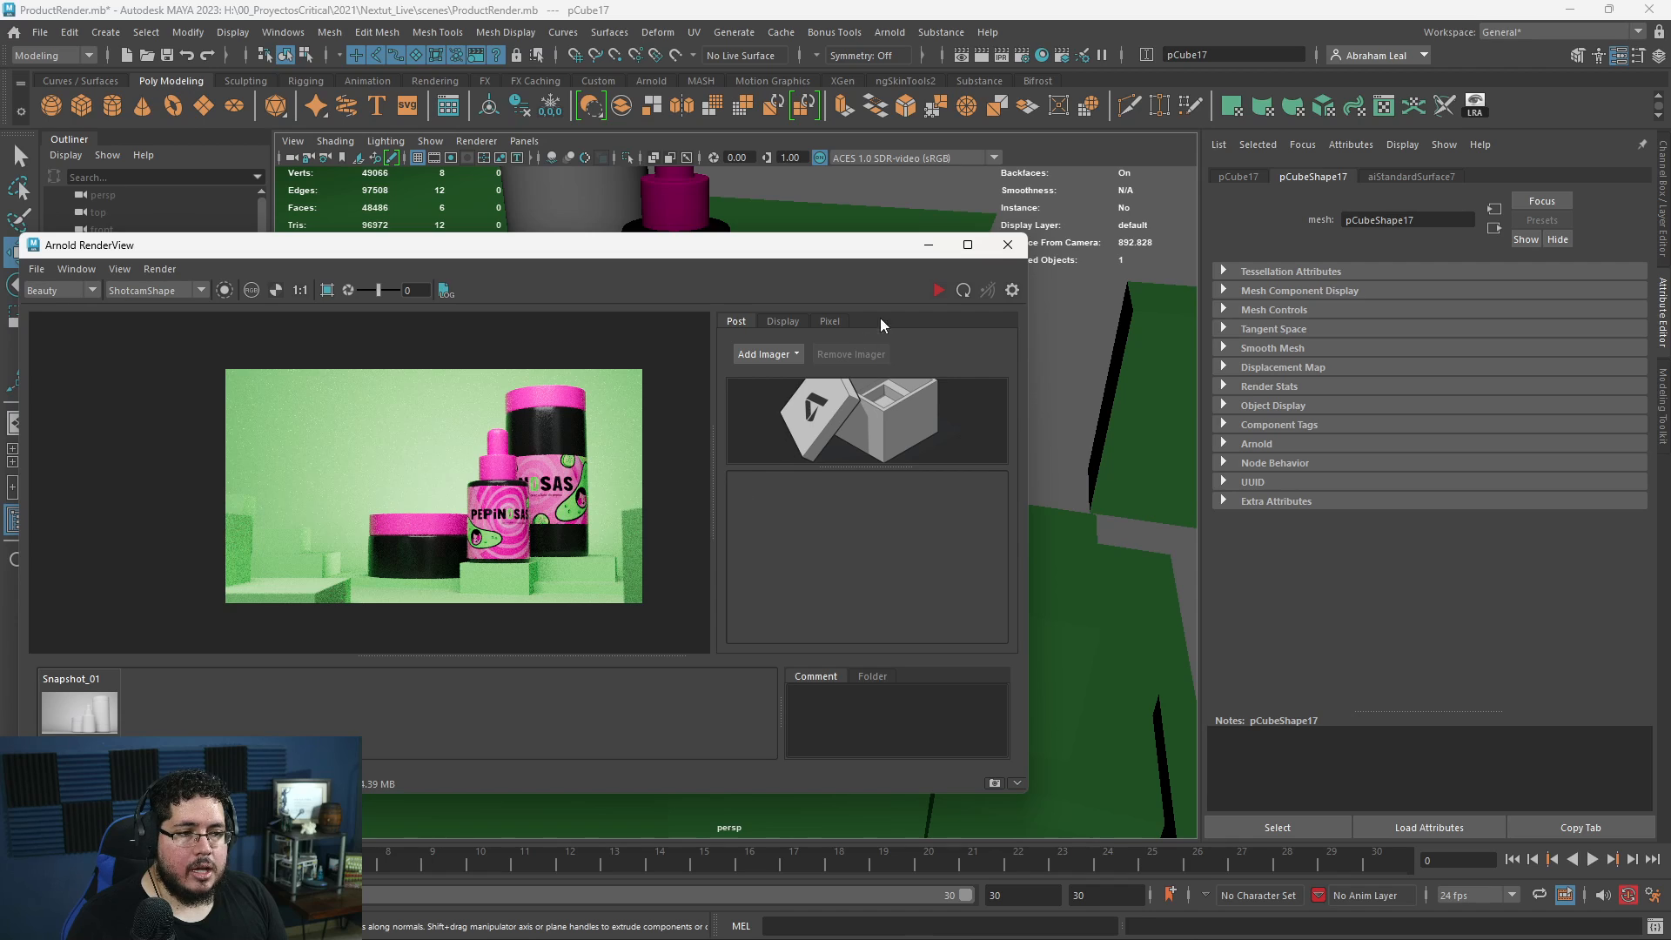
{"action": "left_click", "coordinate": [936, 291]}
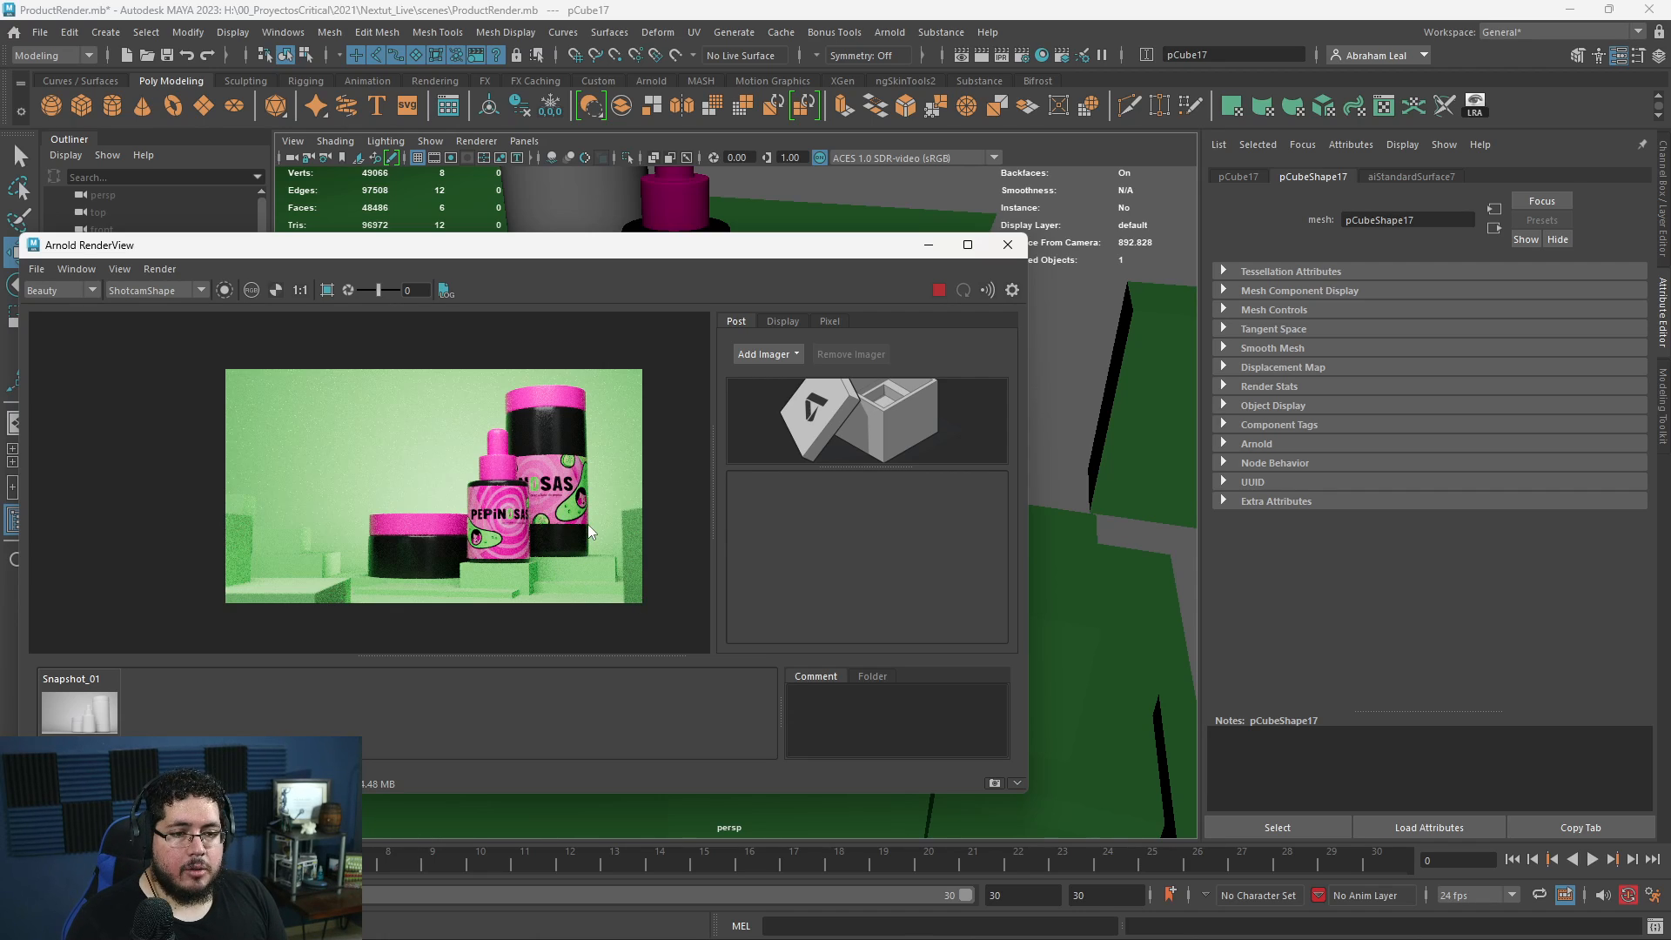
{"action": "left_click", "coordinate": [930, 245]}
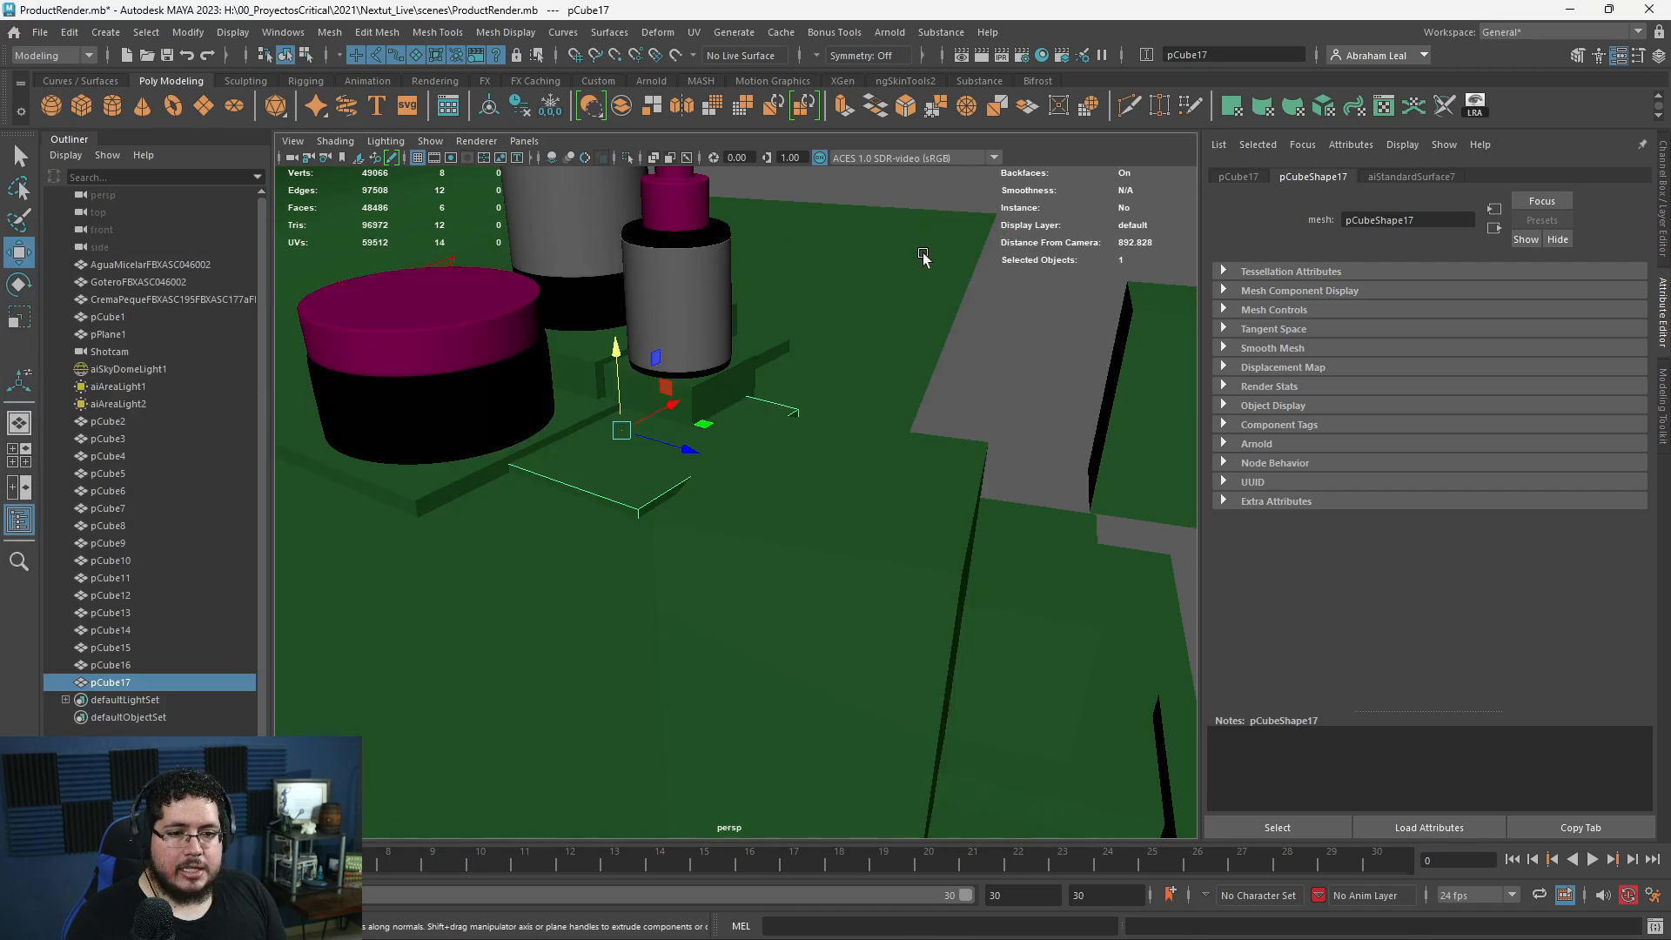
- Look through the Shotcam again and shift its framing so the containers sit slightly farther right
{"action": "middle_click_drag", "start_coordinate": [944, 445], "coordinate": [838, 455], "text": "alt"}
{"action": "right_click_drag", "start_coordinate": [839, 455], "coordinate": [767, 405], "text": "alt"}
{"action": "left_click_drag", "start_coordinate": [767, 405], "coordinate": [869, 358], "text": "alt"}
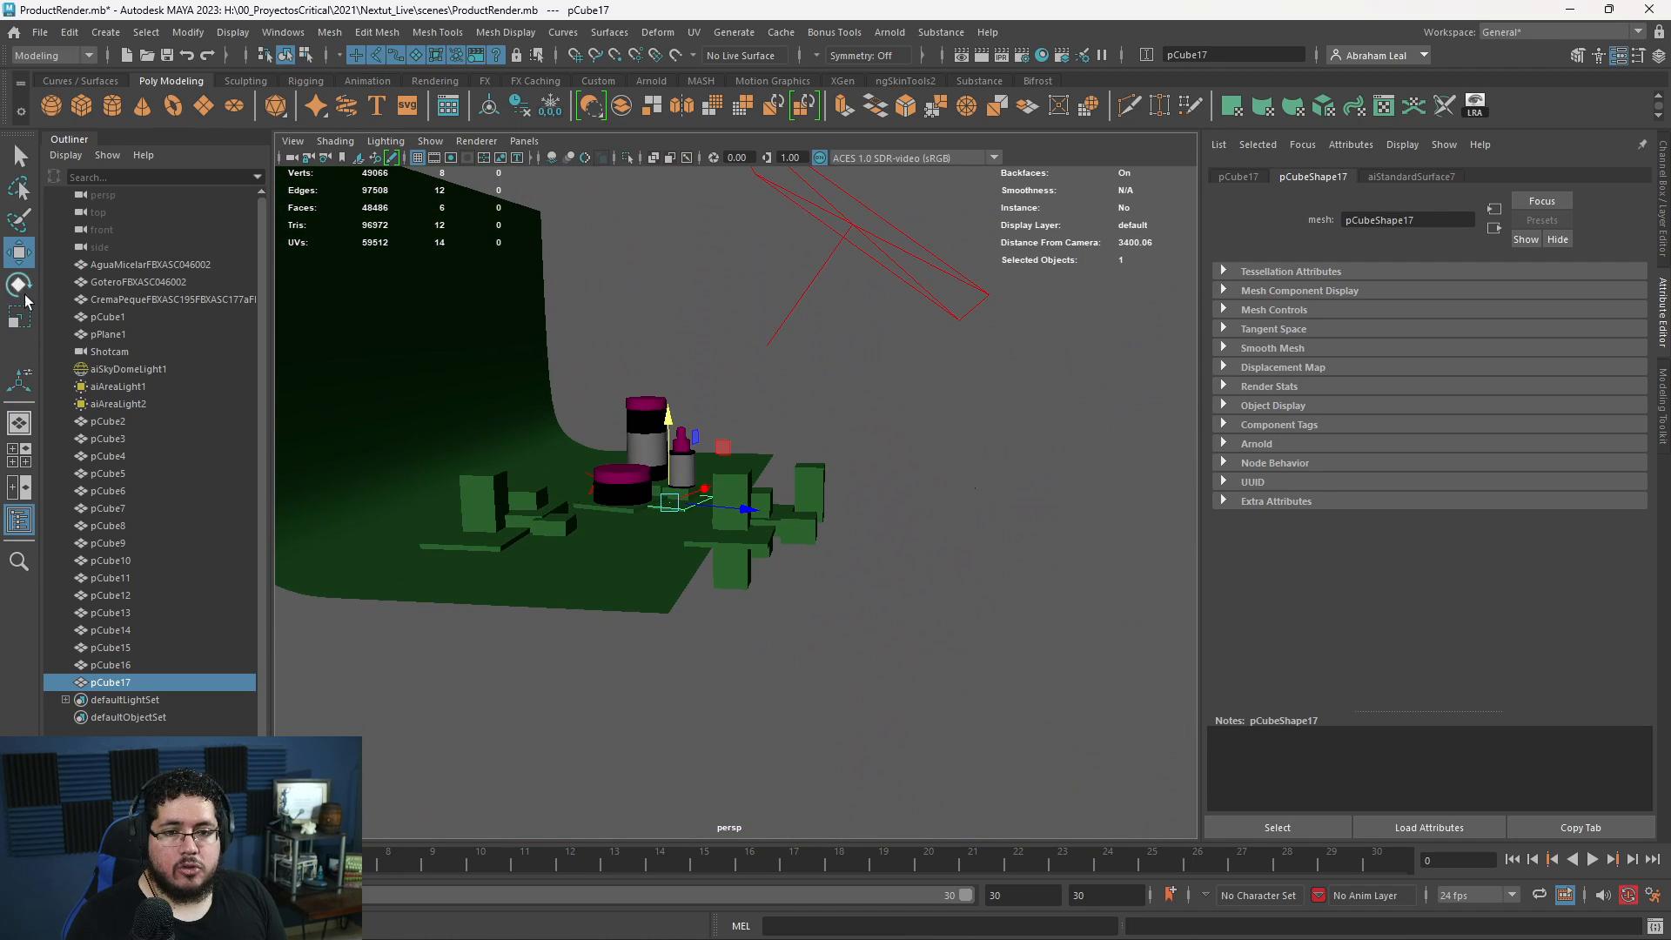
{"action": "left_click", "coordinate": [110, 352]}
{"action": "left_click", "coordinate": [524, 141]}
{"action": "left_click", "coordinate": [567, 215]}
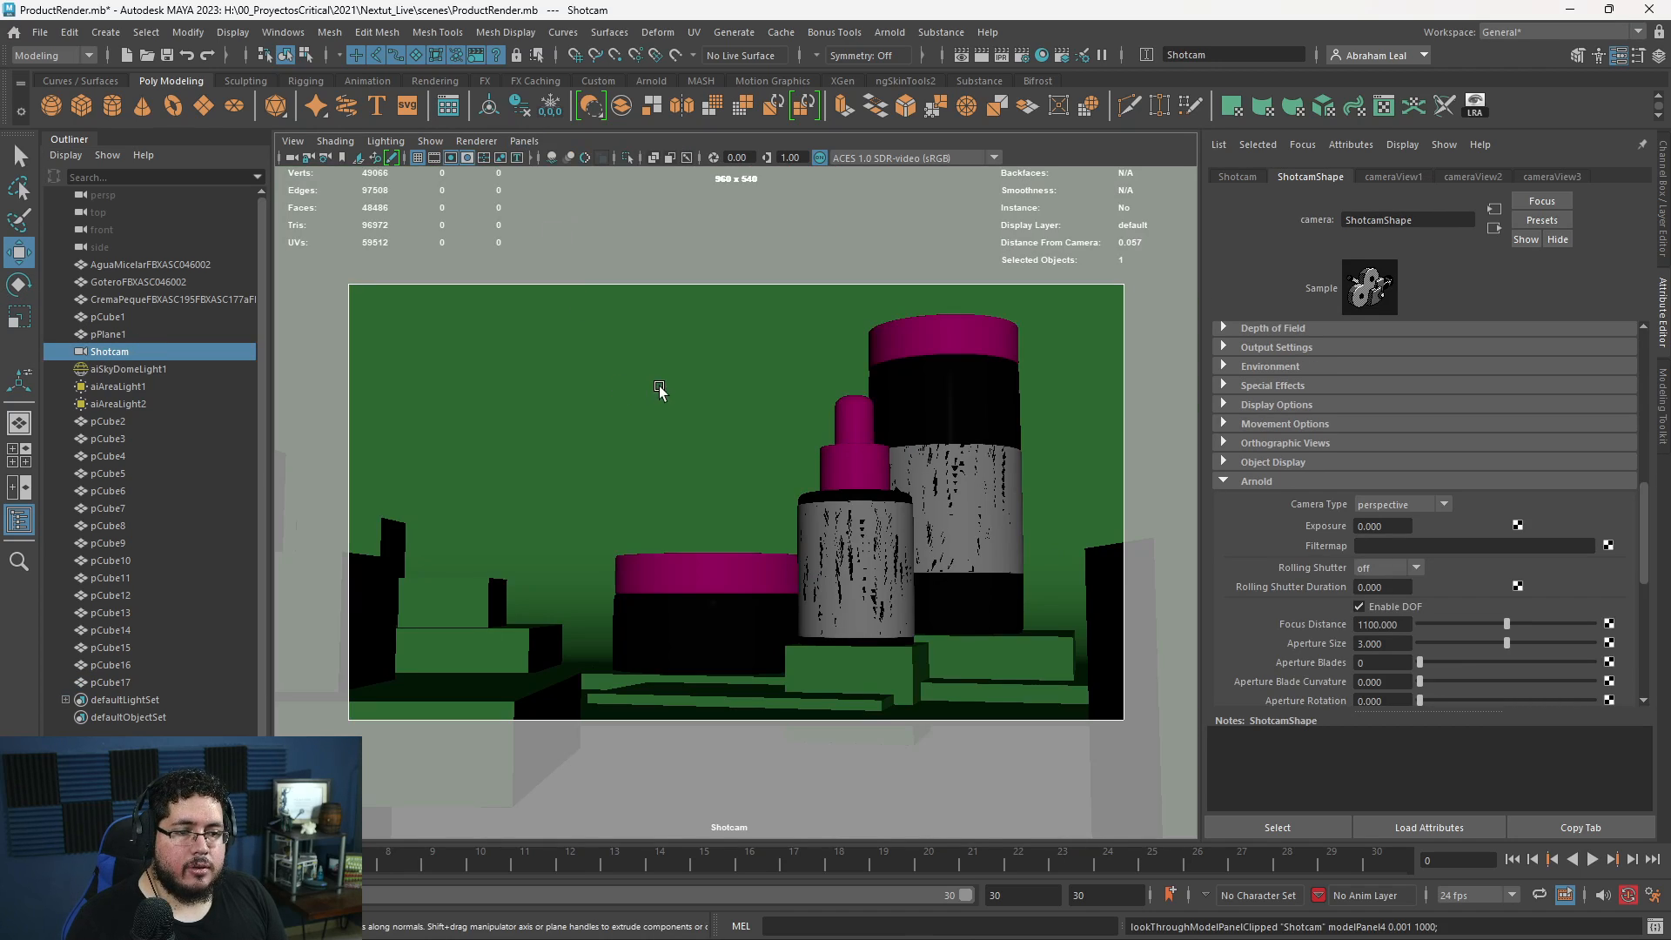
{"action": "middle_click_drag", "start_coordinate": [690, 397], "coordinate": [694, 394], "text": "alt"}
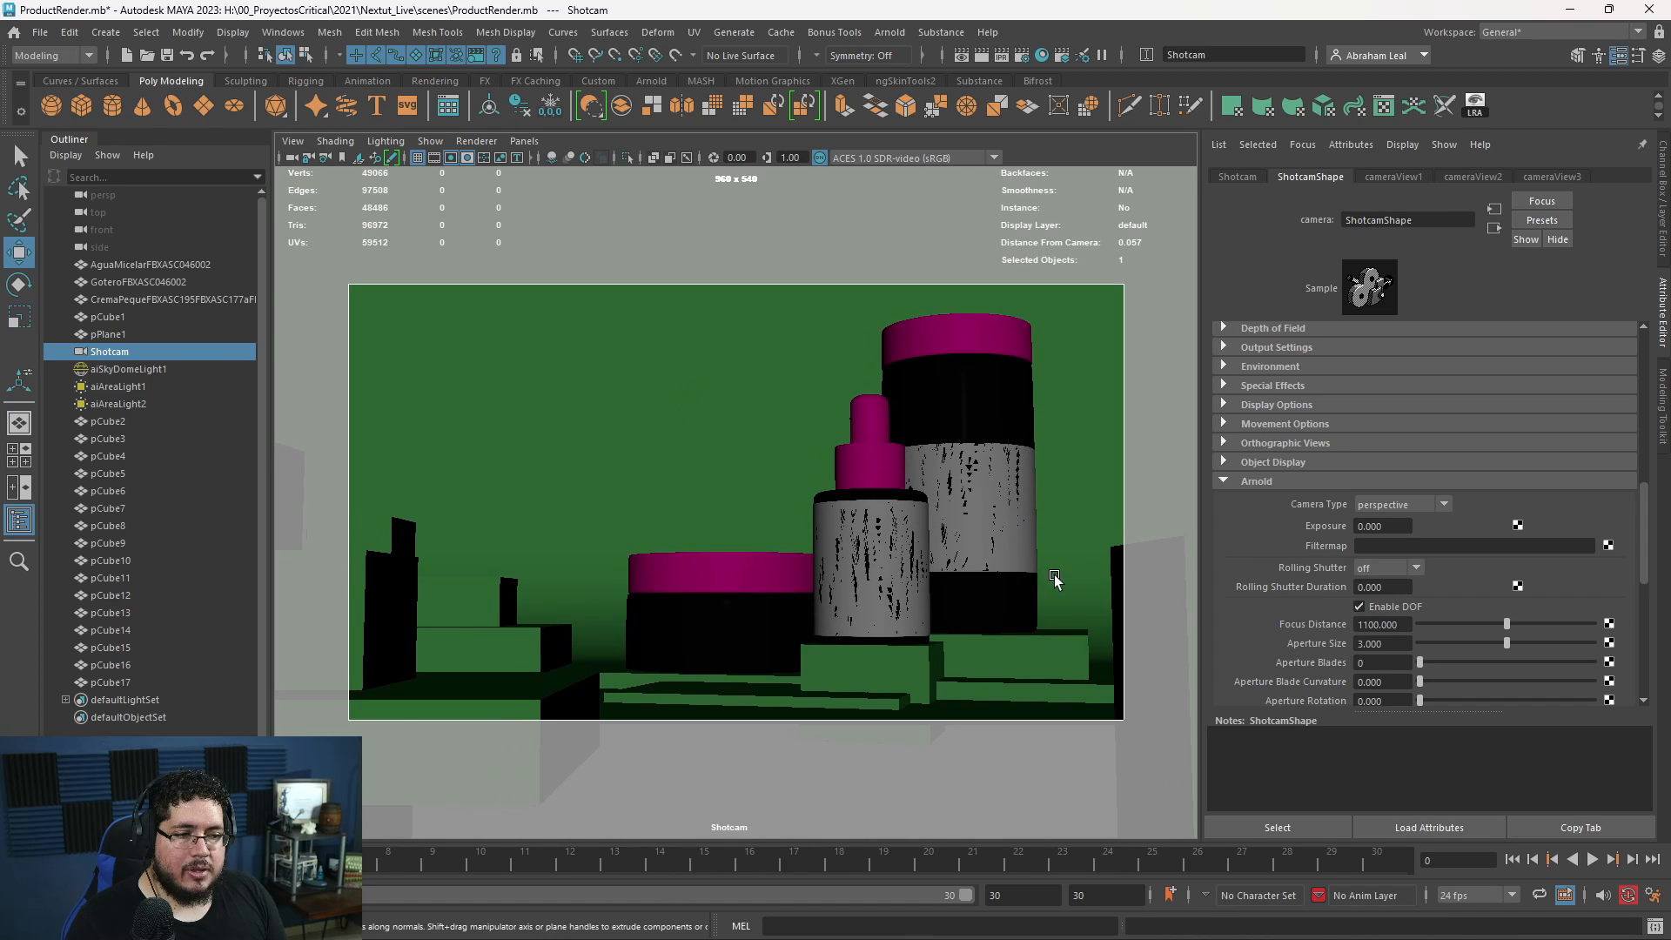
- Run the live render, examine the recomposed shot of the containers and slabs, and stop rendering
{"action": "key", "text": "alt+Tab"}
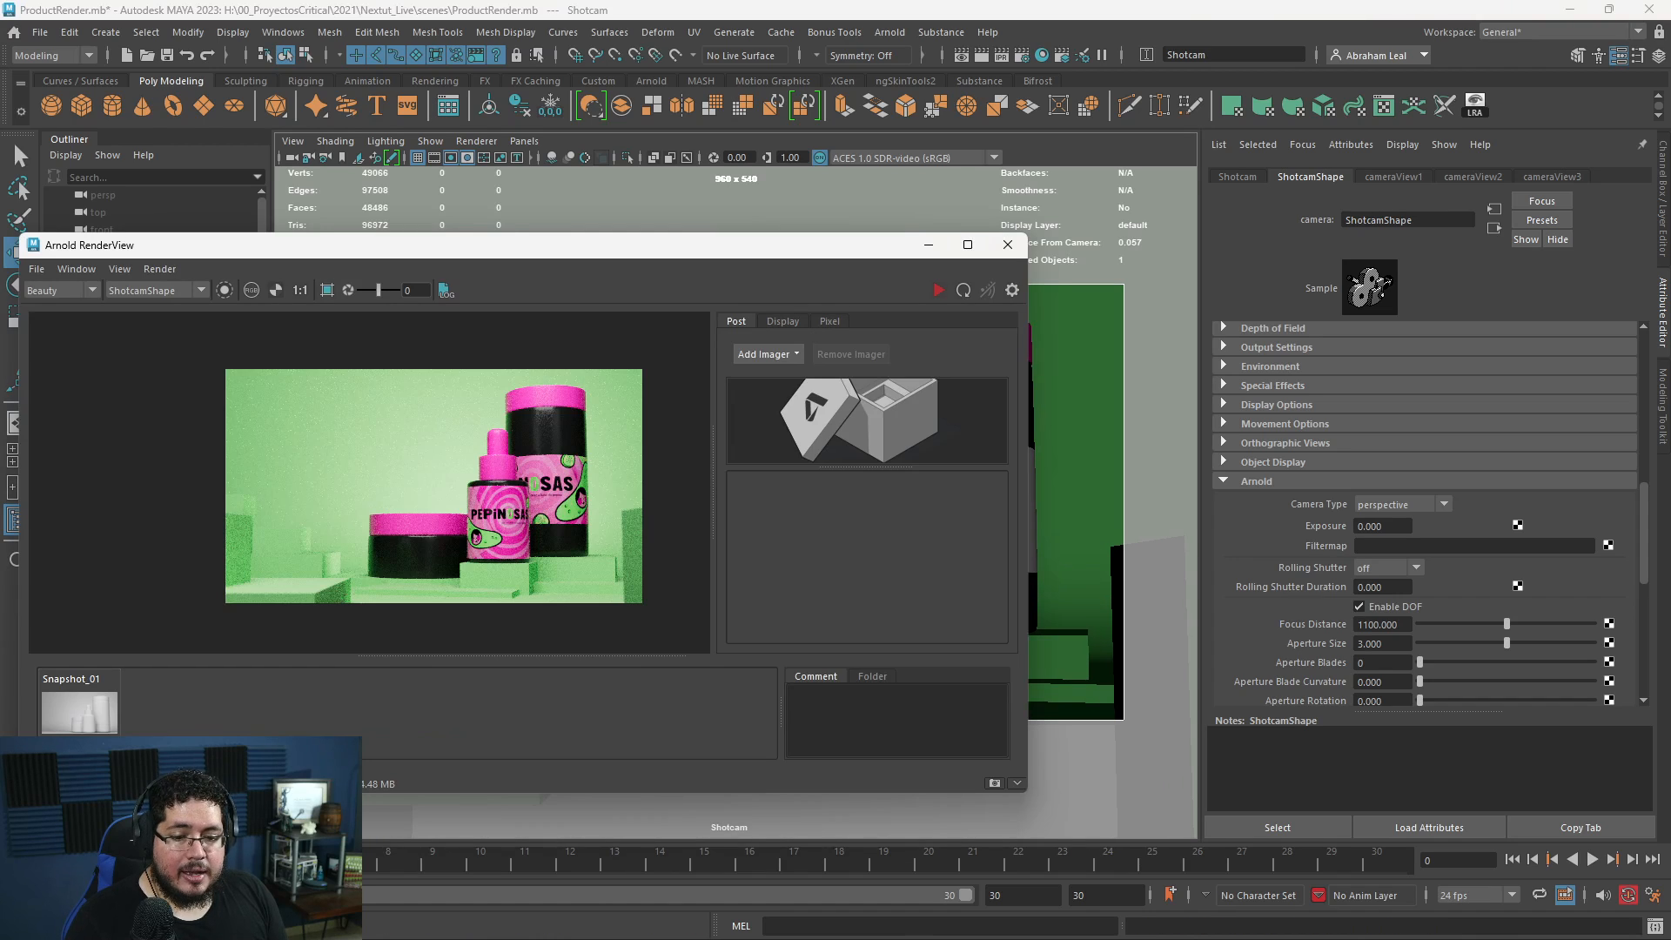
{"action": "left_click", "coordinate": [936, 291]}
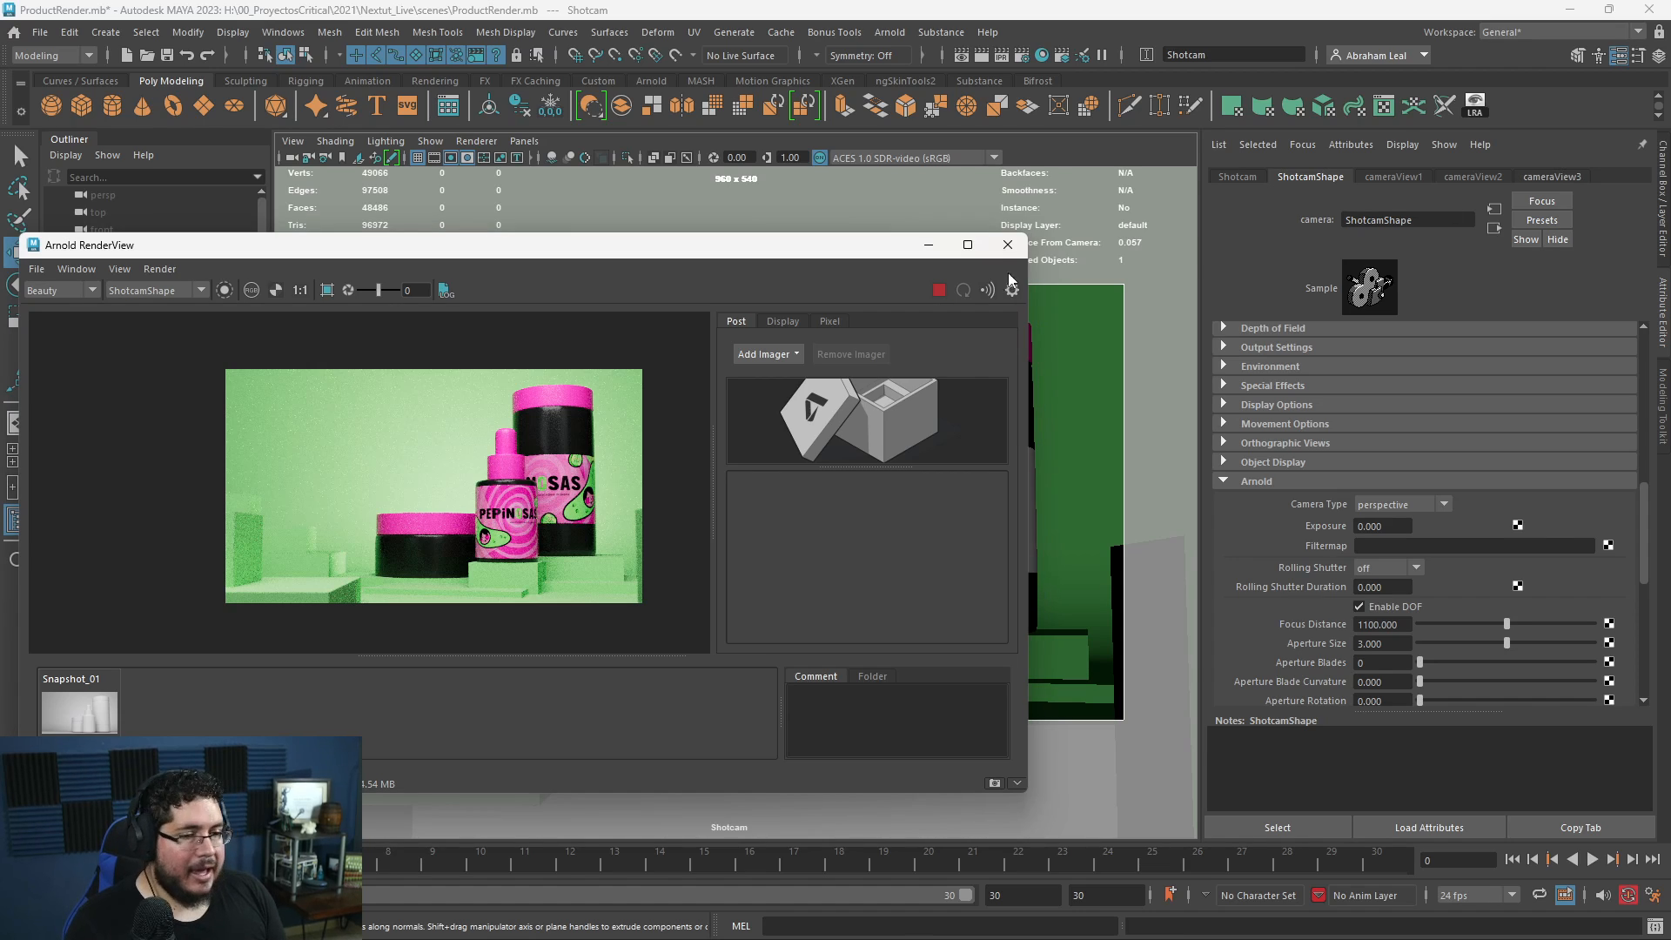
{"action": "scroll", "coordinate": [527, 505], "scroll_direction": "up", "scroll_amount": 1}
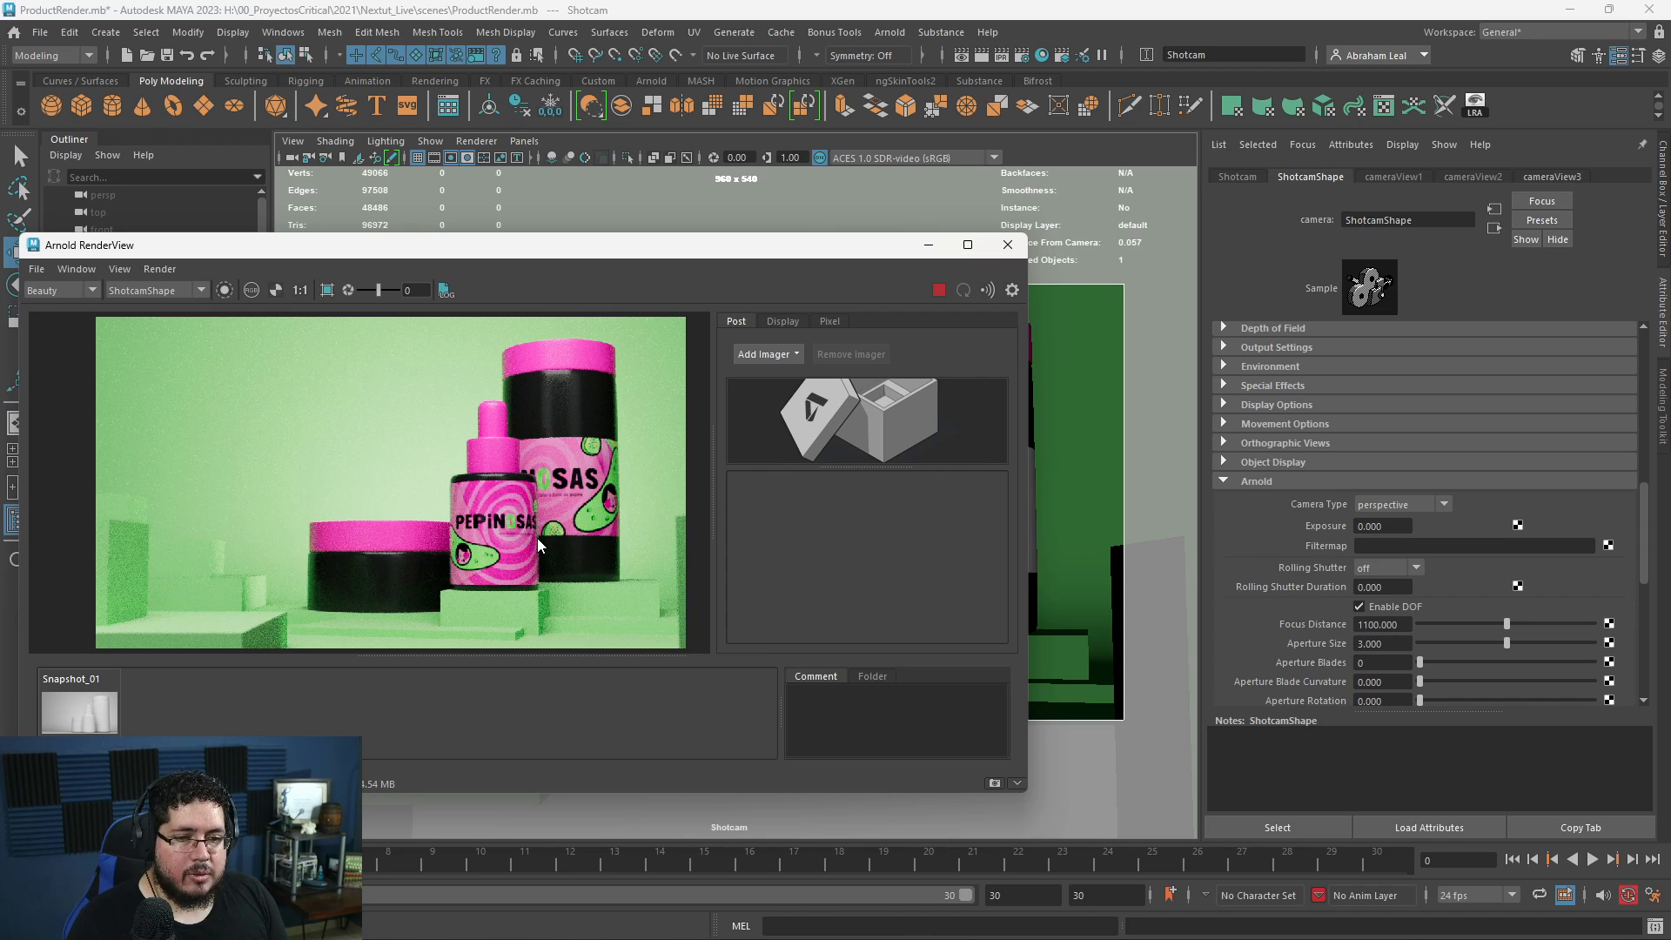
{"action": "middle_click_drag", "start_coordinate": [592, 529], "coordinate": [583, 496]}
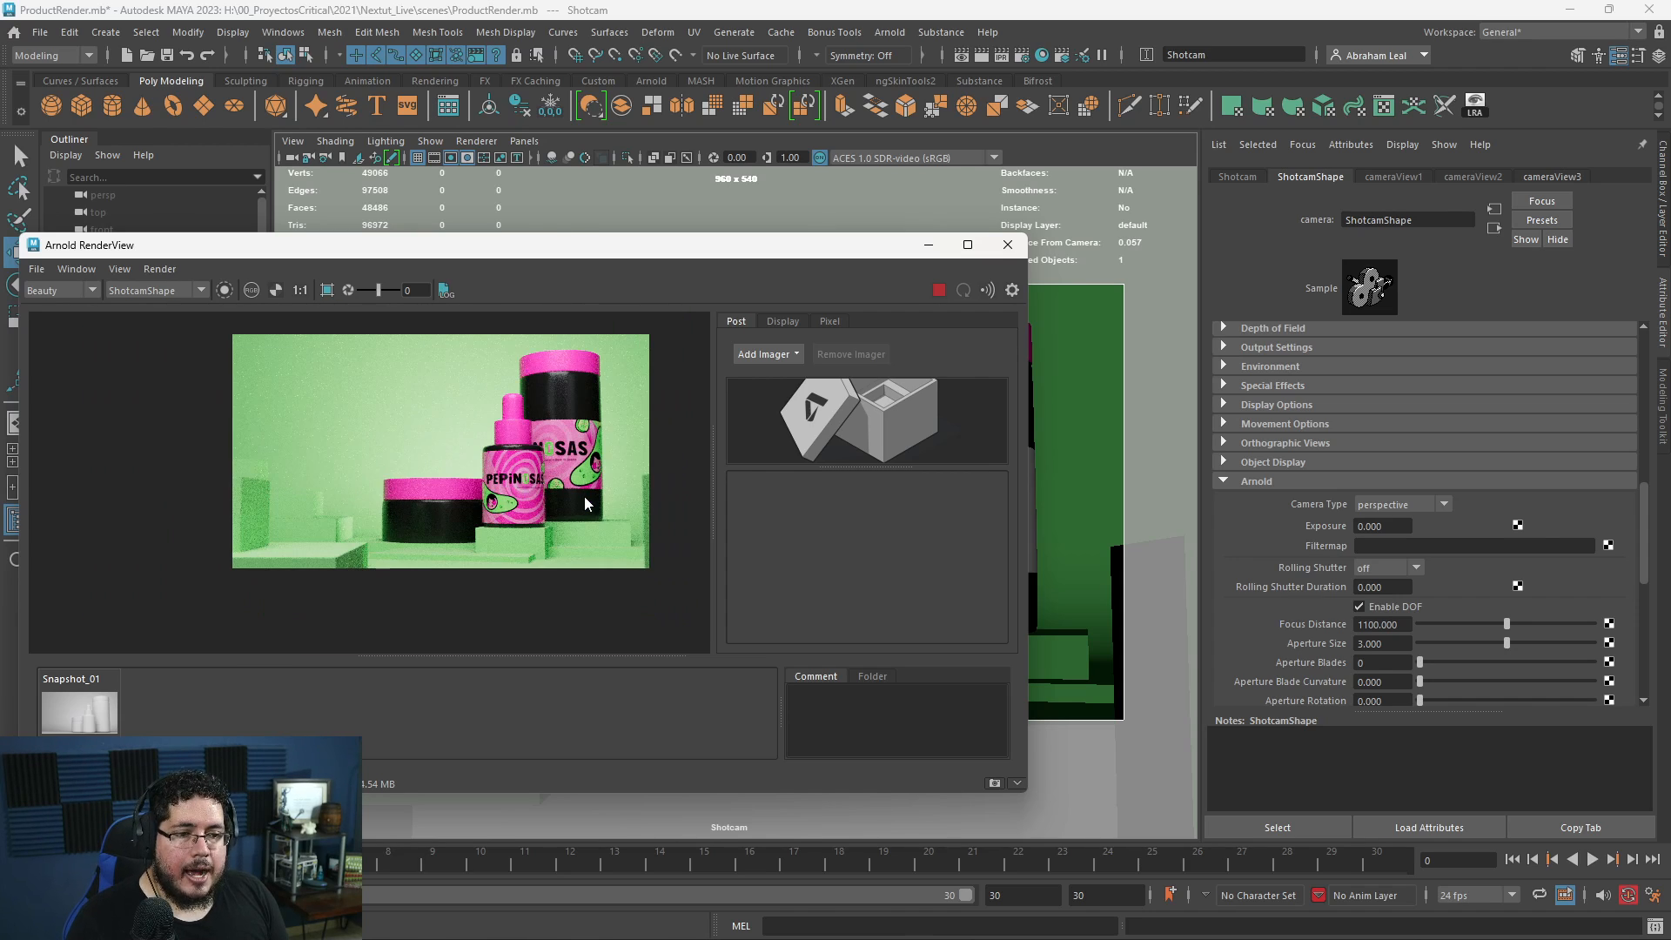
{"action": "left_click", "coordinate": [938, 289]}
{"action": "scroll", "coordinate": [498, 496], "scroll_direction": "down", "scroll_amount": 1}
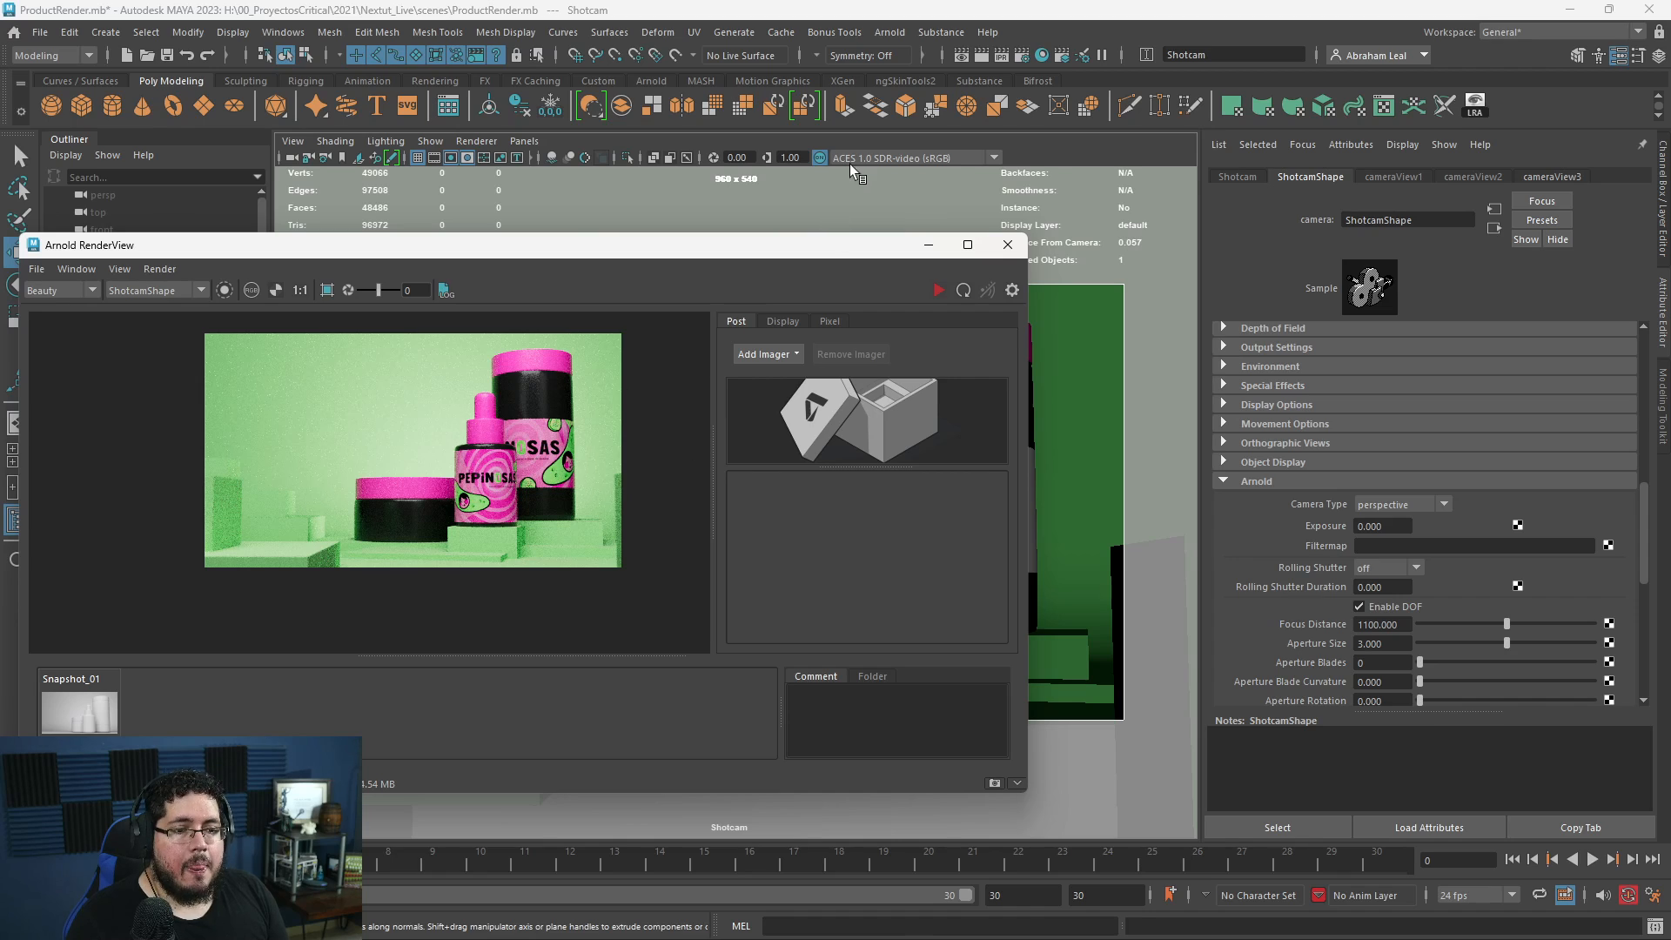
- Set the render image size to the HD_1080 preset in the common render settings
{"action": "left_click", "coordinate": [1020, 55]}
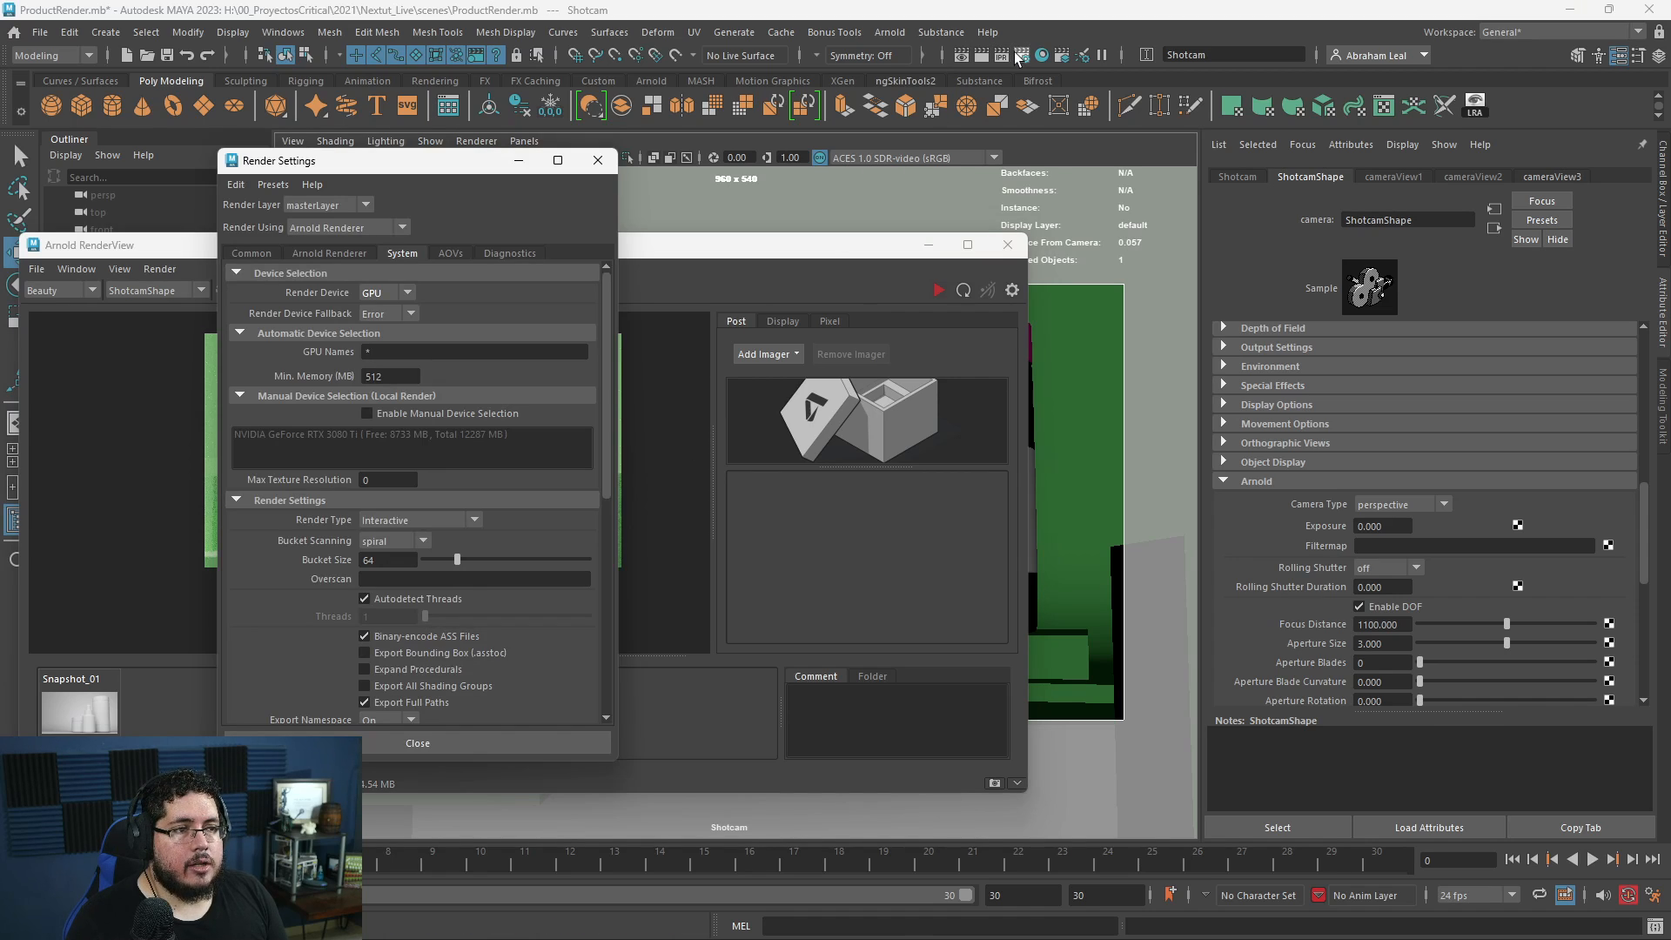
{"action": "left_click", "coordinate": [266, 253]}
{"action": "scroll", "coordinate": [335, 504], "scroll_direction": "down", "scroll_amount": 5}
{"action": "left_click", "coordinate": [425, 538]}
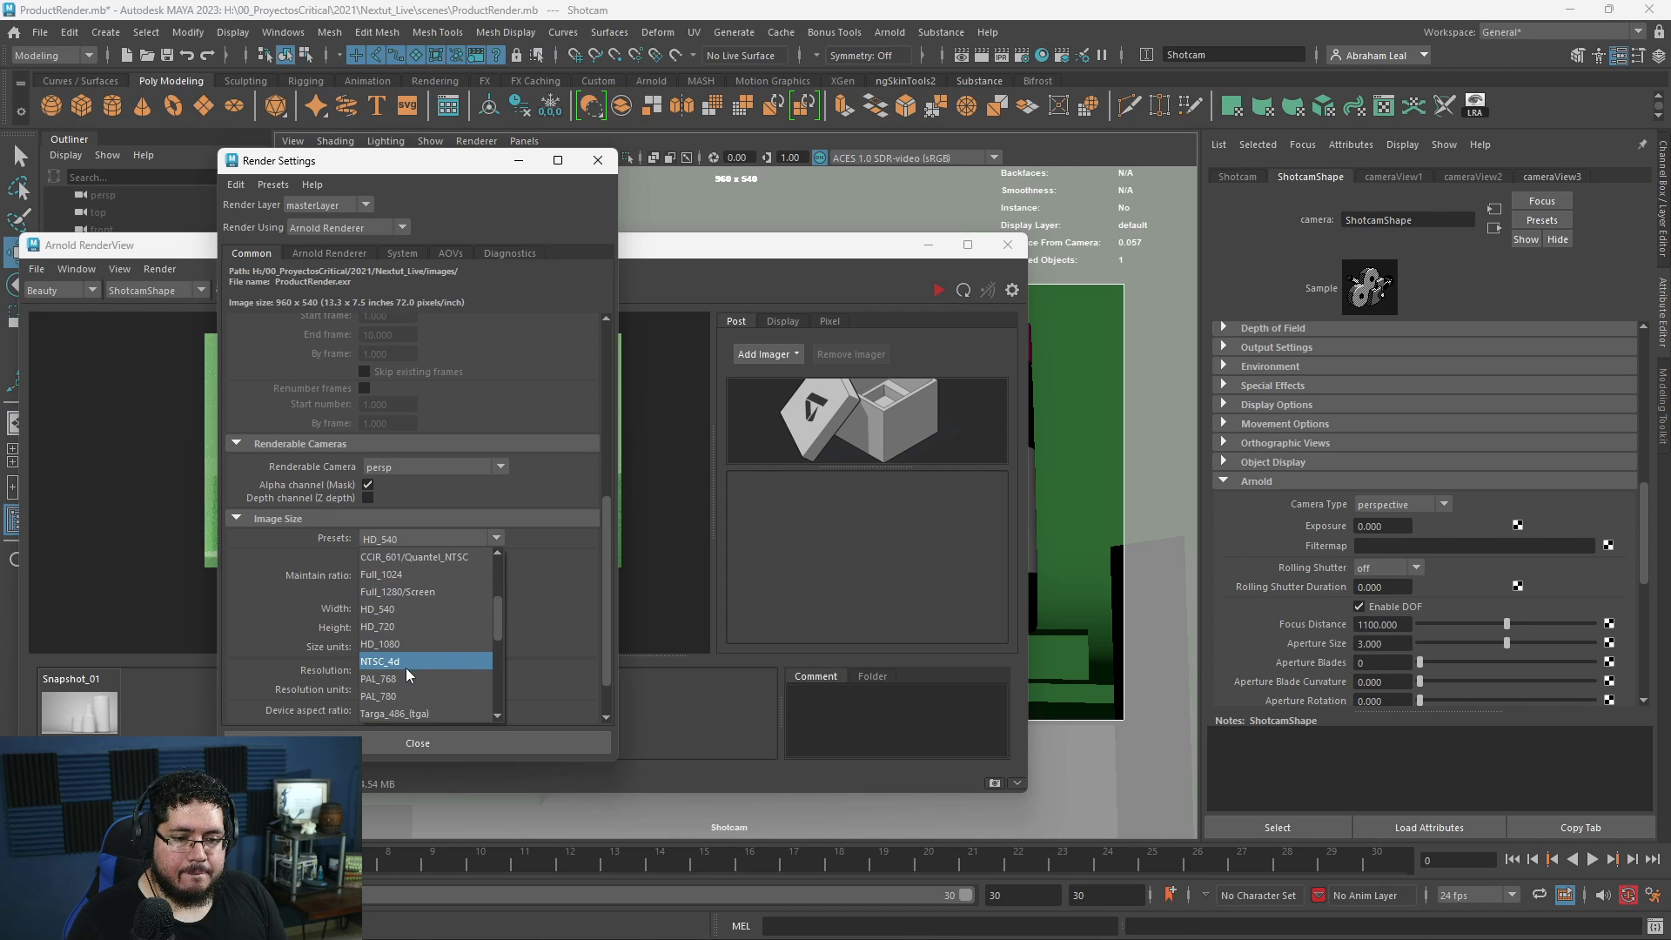
{"action": "scroll", "coordinate": [405, 676], "scroll_direction": "down", "scroll_amount": 1}
{"action": "left_click", "coordinate": [403, 590]}
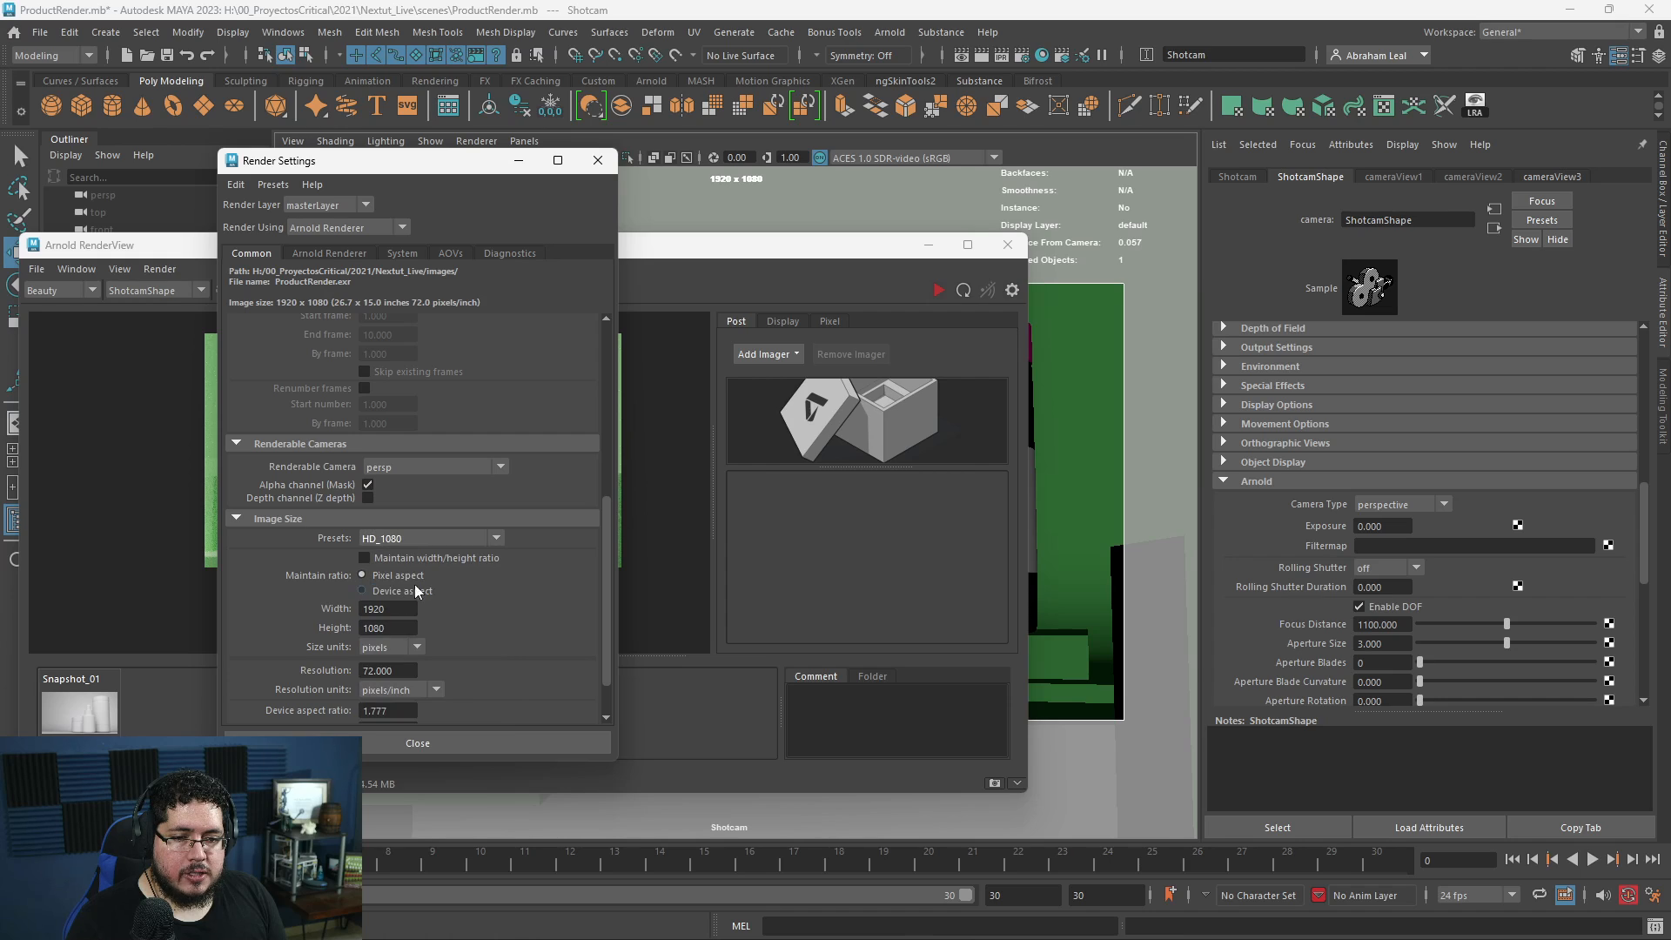
- Render the shot at 1920 x 1080 and examine the labels and depth-of-field blur up close
{"action": "scroll", "coordinate": [571, 509], "scroll_direction": "down", "scroll_amount": 5}
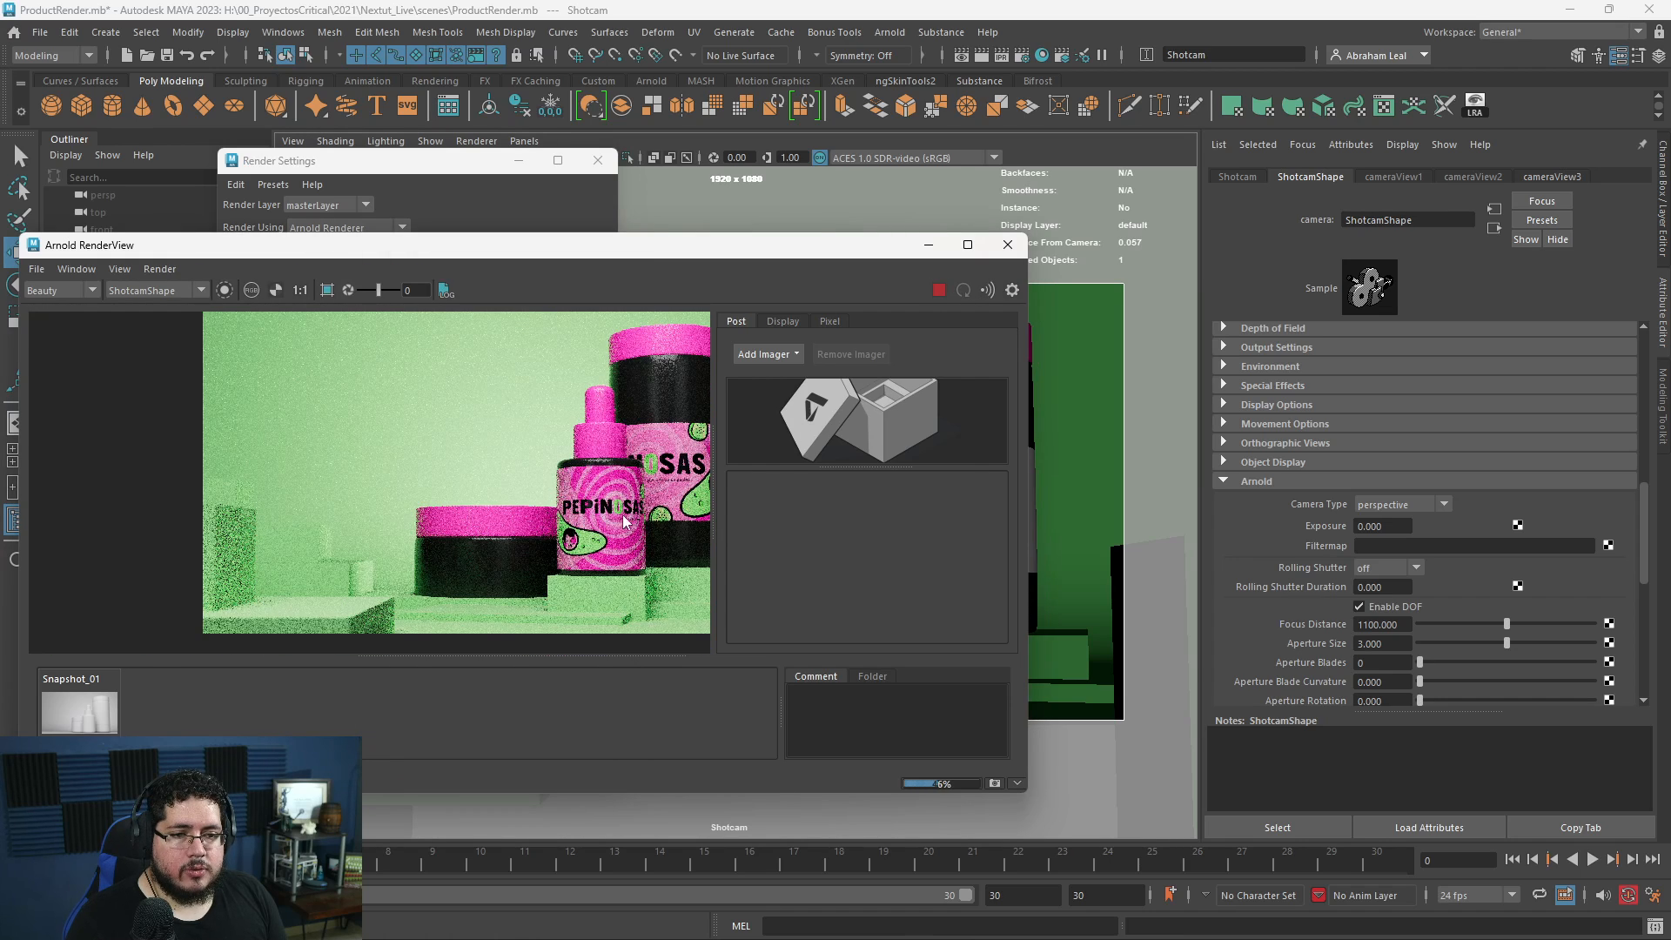
{"action": "middle_click_drag", "start_coordinate": [625, 509], "coordinate": [472, 527]}
{"action": "scroll", "coordinate": [557, 491], "scroll_direction": "up", "scroll_amount": 5}
{"action": "scroll", "coordinate": [442, 494], "scroll_direction": "down", "scroll_amount": 4}
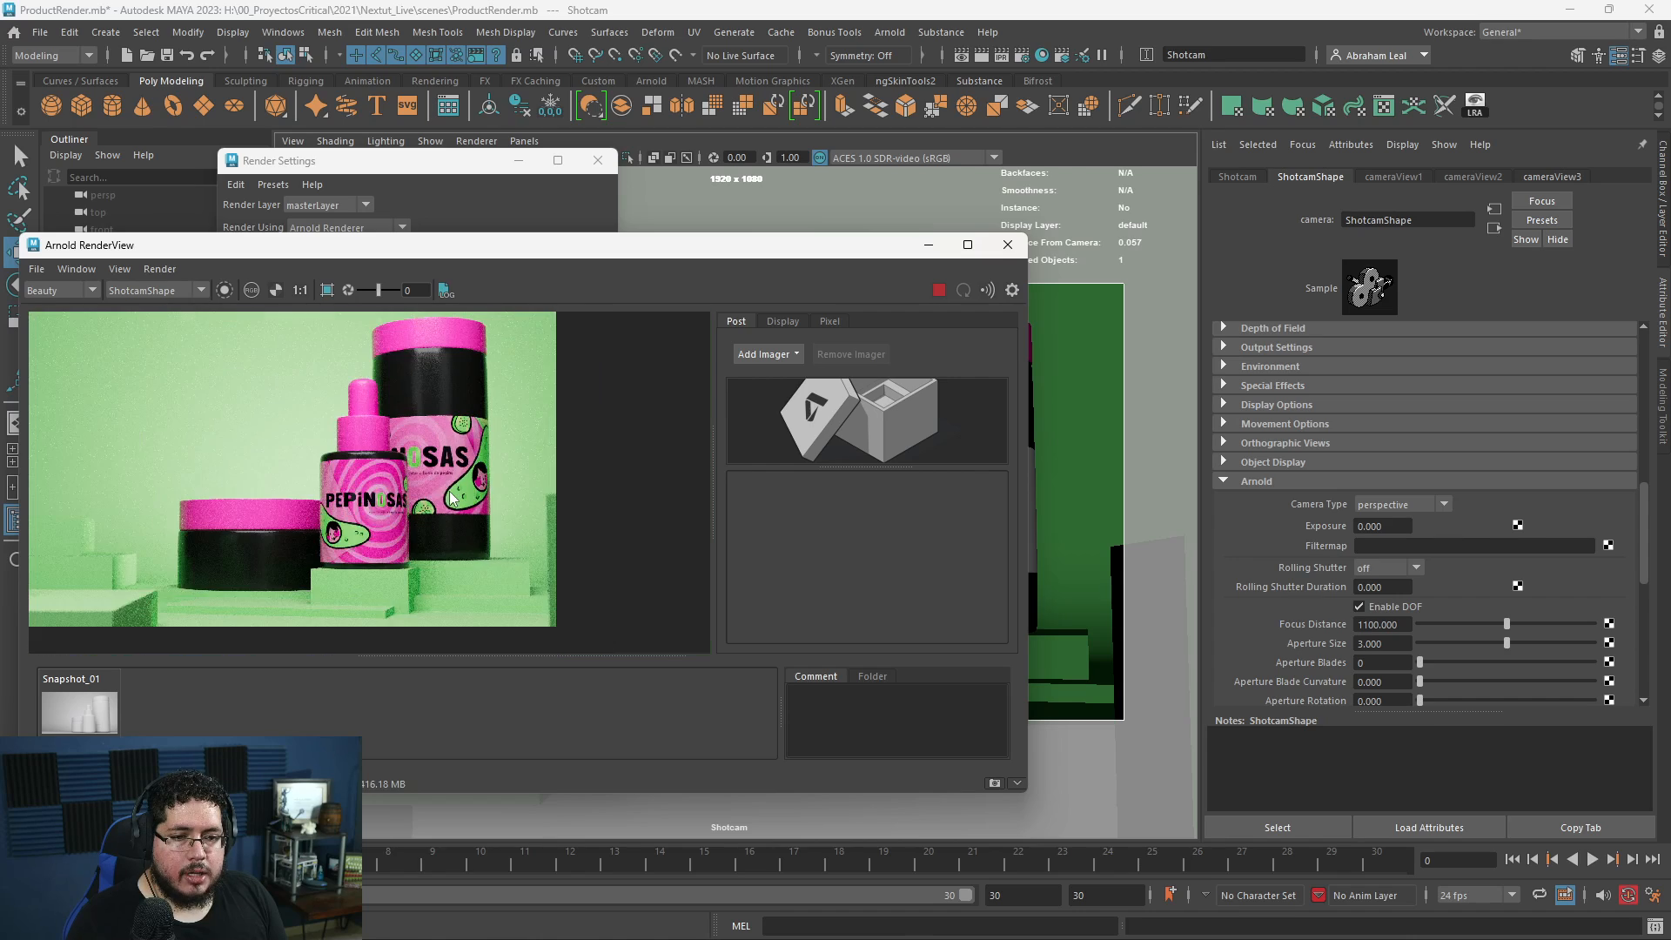
- Add a Denoiser Optix imager to the 1920 x 1080 Shotcam render
{"action": "scroll", "coordinate": [444, 493], "scroll_direction": "up", "scroll_amount": 1}
{"action": "scroll", "coordinate": [369, 461], "scroll_direction": "down", "scroll_amount": 2}
{"action": "middle_click_drag", "start_coordinate": [369, 465], "coordinate": [467, 463]}
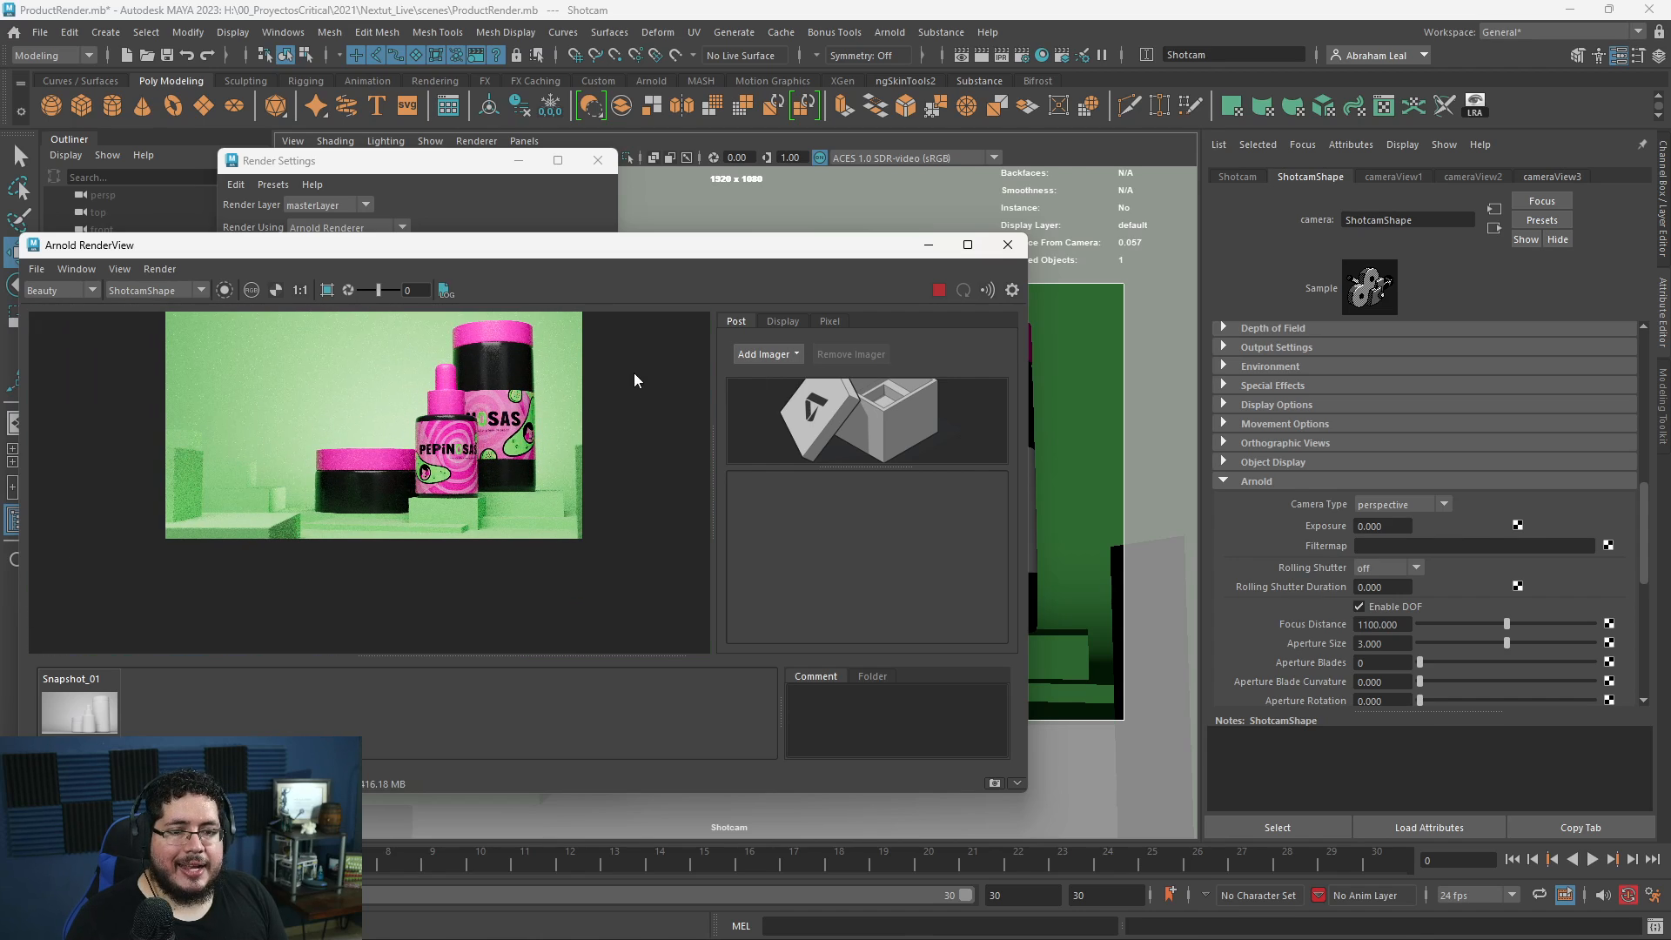
{"action": "scroll", "coordinate": [433, 442], "scroll_direction": "up", "scroll_amount": 2}
{"action": "left_click", "coordinate": [764, 355]}
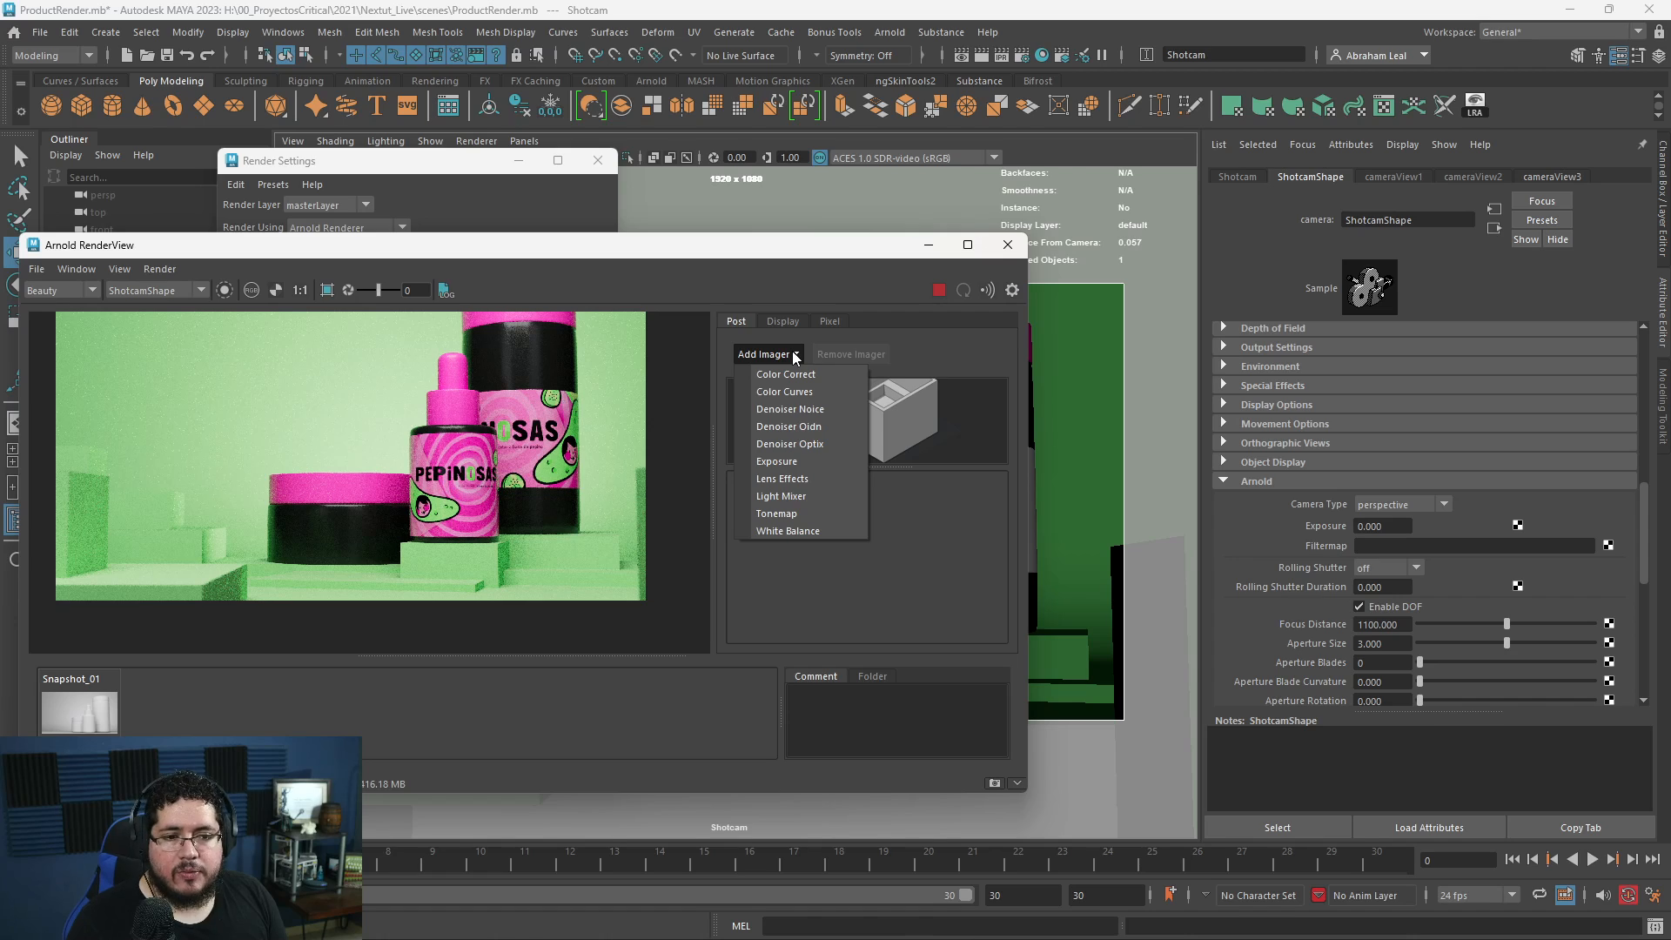
{"action": "left_click", "coordinate": [818, 443]}
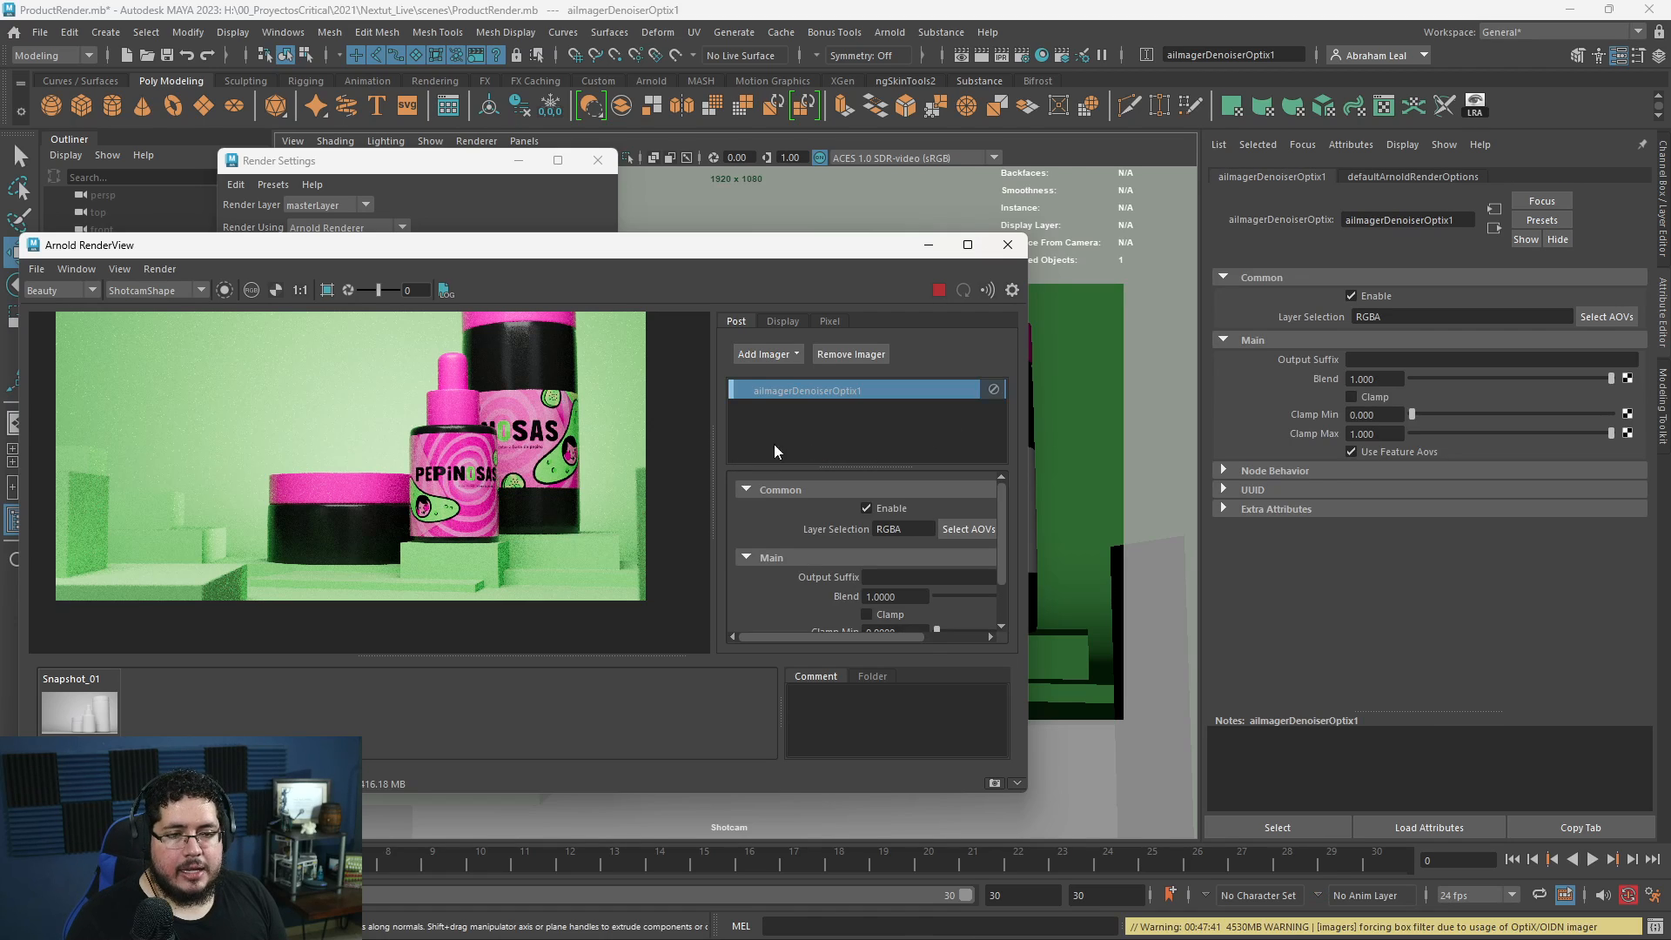
- Examine the denoised render up close, checking the product labels, lids, dark containers and background slabs for noise and lost detail
{"action": "scroll", "coordinate": [532, 469], "scroll_direction": "up", "scroll_amount": 5}
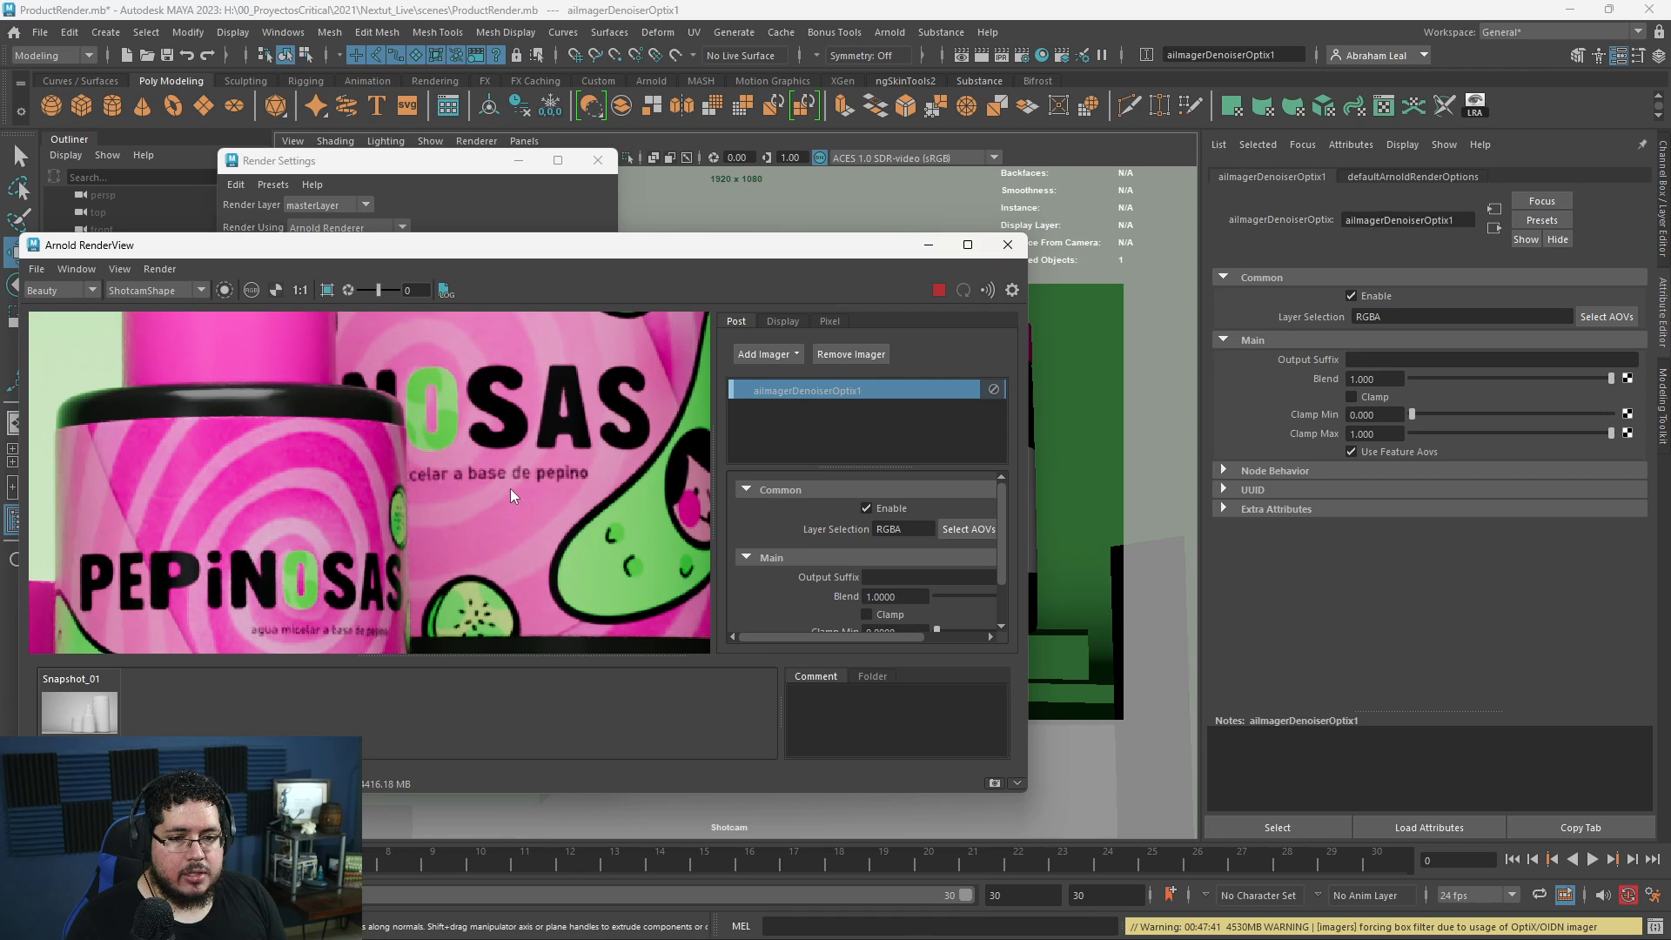
{"action": "middle_click_drag", "start_coordinate": [384, 519], "coordinate": [425, 401]}
{"action": "scroll", "coordinate": [380, 520], "scroll_direction": "down", "scroll_amount": 1}
{"action": "scroll", "coordinate": [537, 468], "scroll_direction": "down", "scroll_amount": 4}
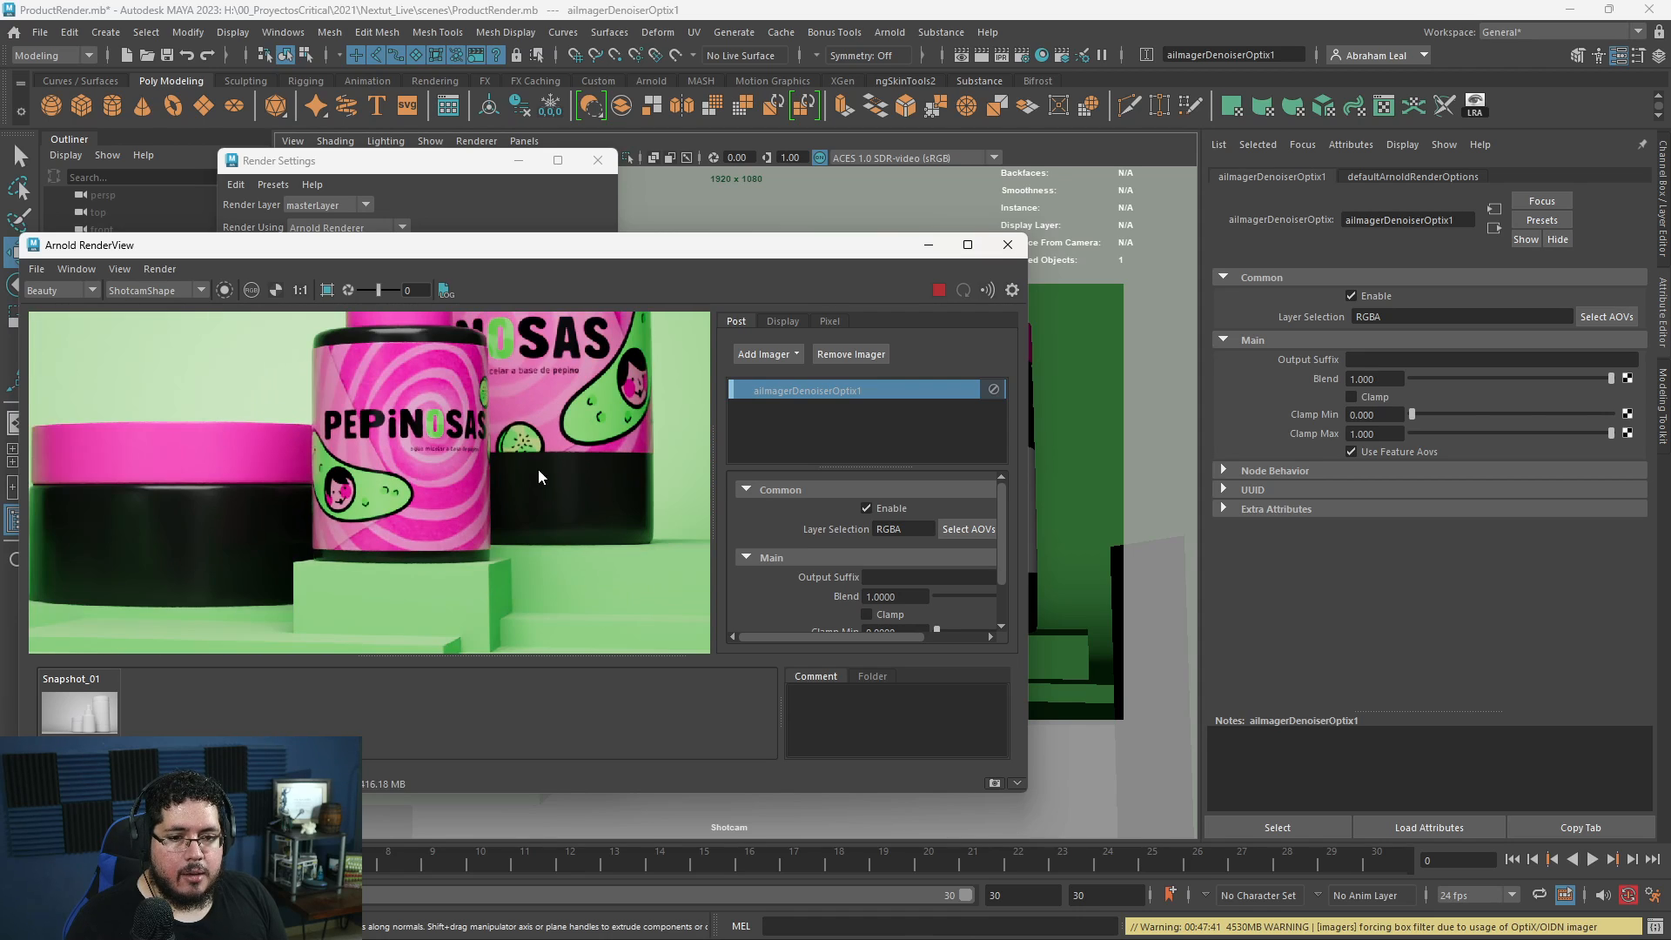
{"action": "middle_click_drag", "start_coordinate": [407, 507], "coordinate": [441, 524]}
{"action": "scroll", "coordinate": [537, 462], "scroll_direction": "up", "scroll_amount": 2}
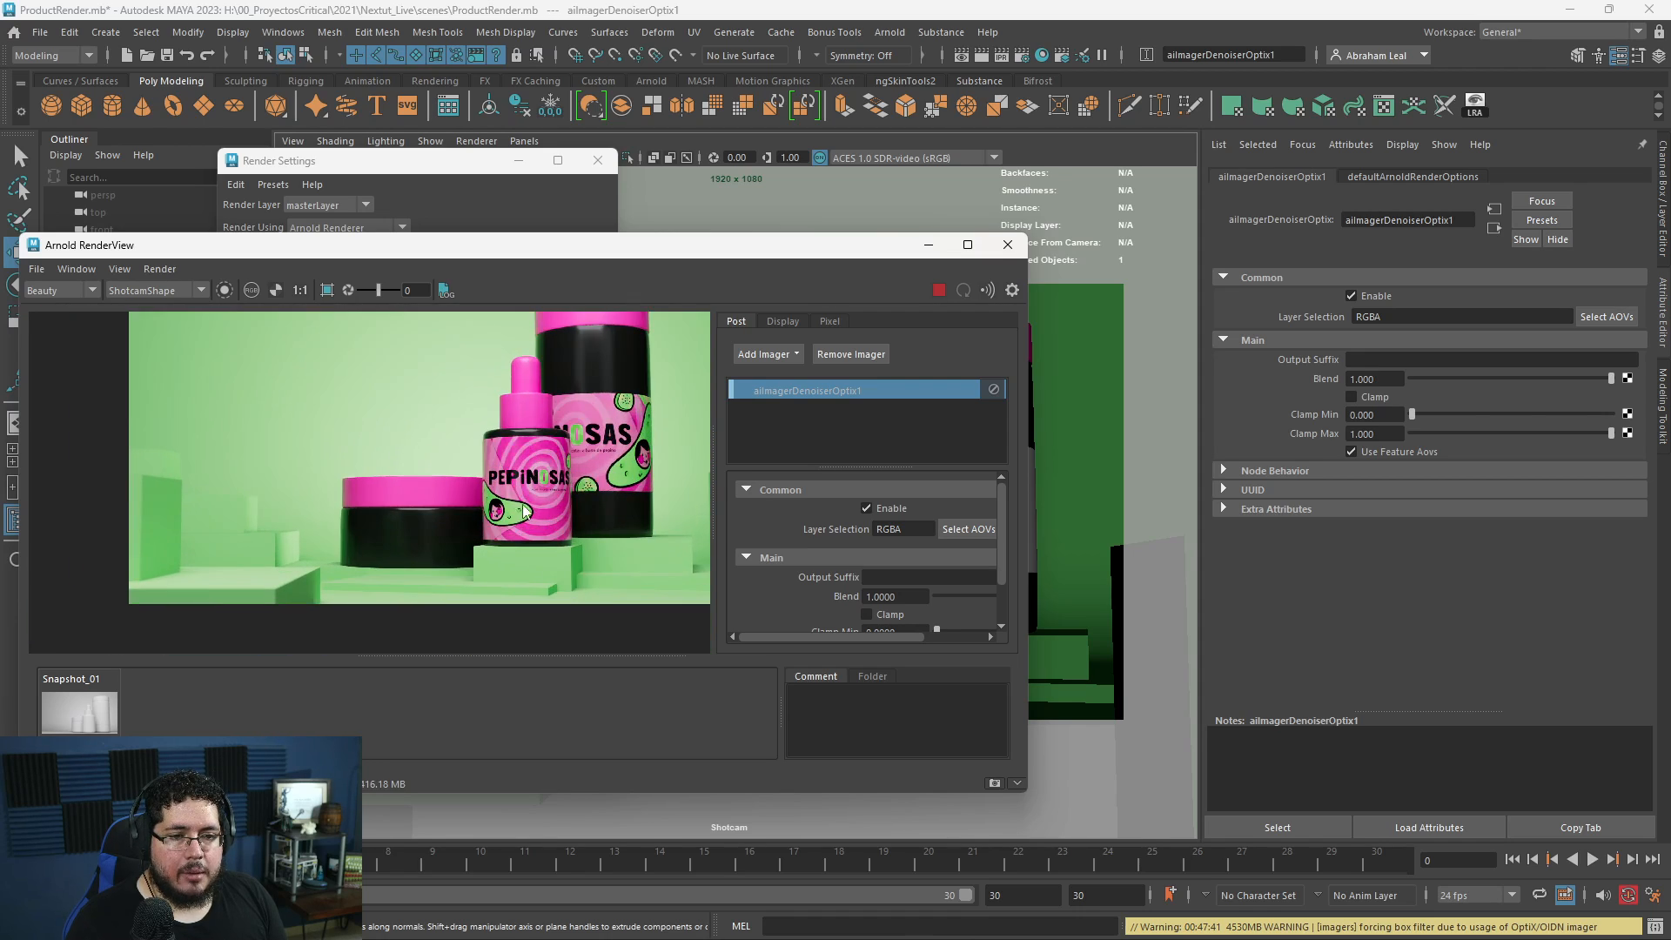
{"action": "middle_click_drag", "start_coordinate": [538, 461], "coordinate": [538, 482]}
{"action": "scroll", "coordinate": [541, 496], "scroll_direction": "down", "scroll_amount": 2}
{"action": "scroll", "coordinate": [566, 451], "scroll_direction": "up", "scroll_amount": 4}
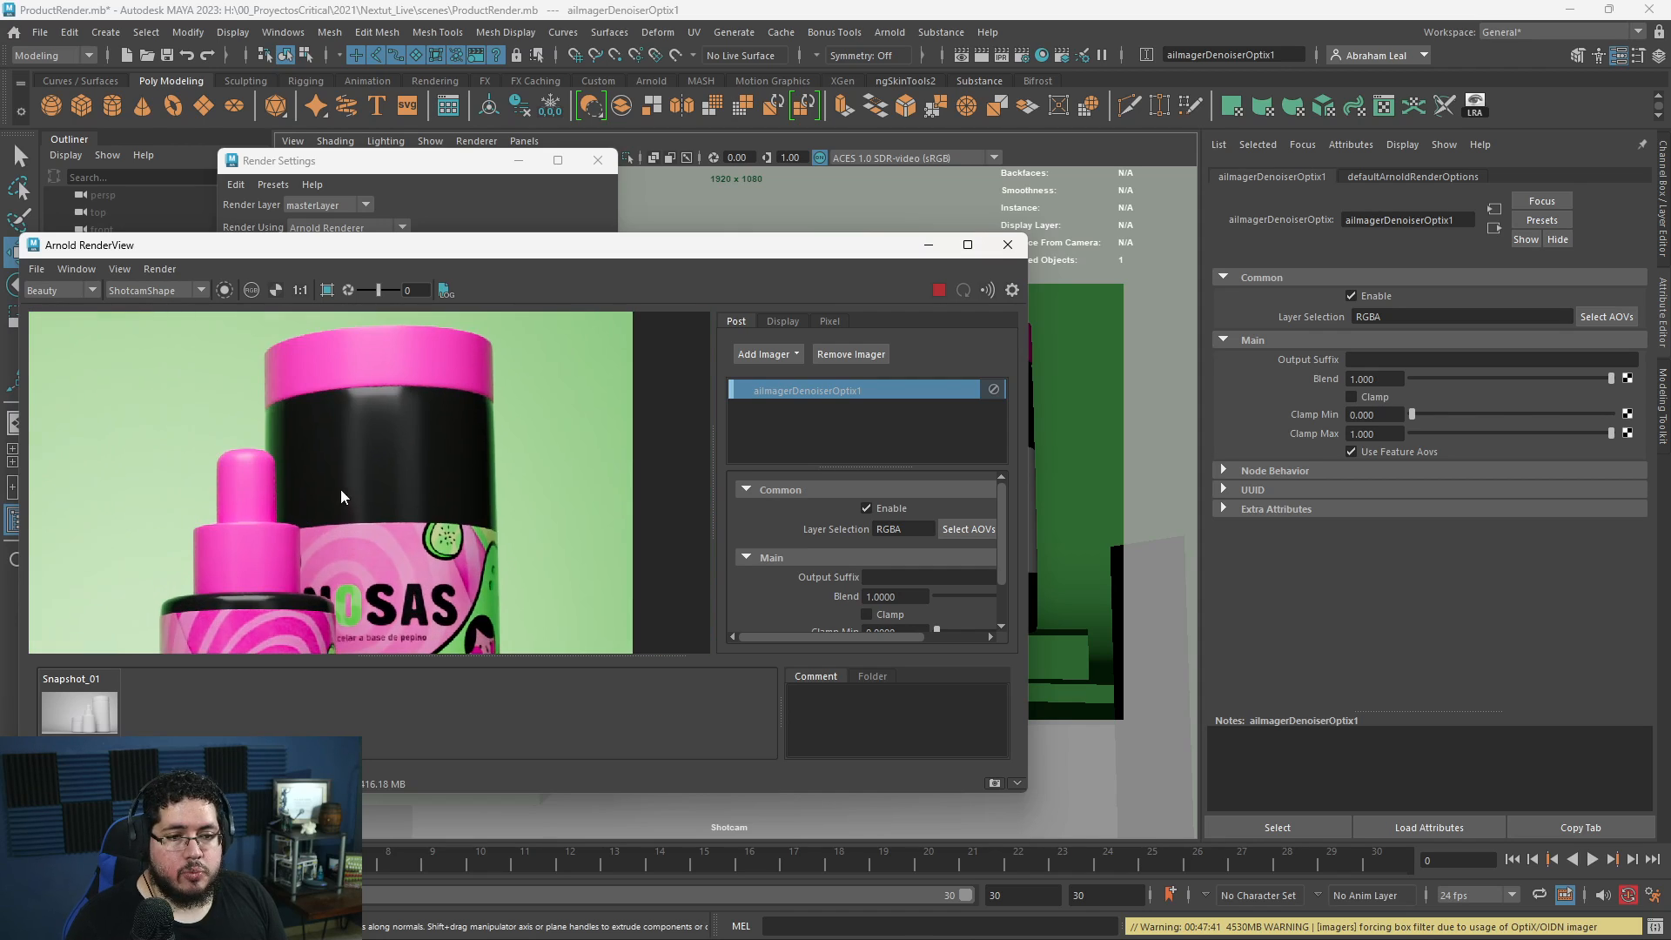
{"action": "scroll", "coordinate": [496, 482], "scroll_direction": "down", "scroll_amount": 5}
{"action": "scroll", "coordinate": [551, 470], "scroll_direction": "up", "scroll_amount": 4}
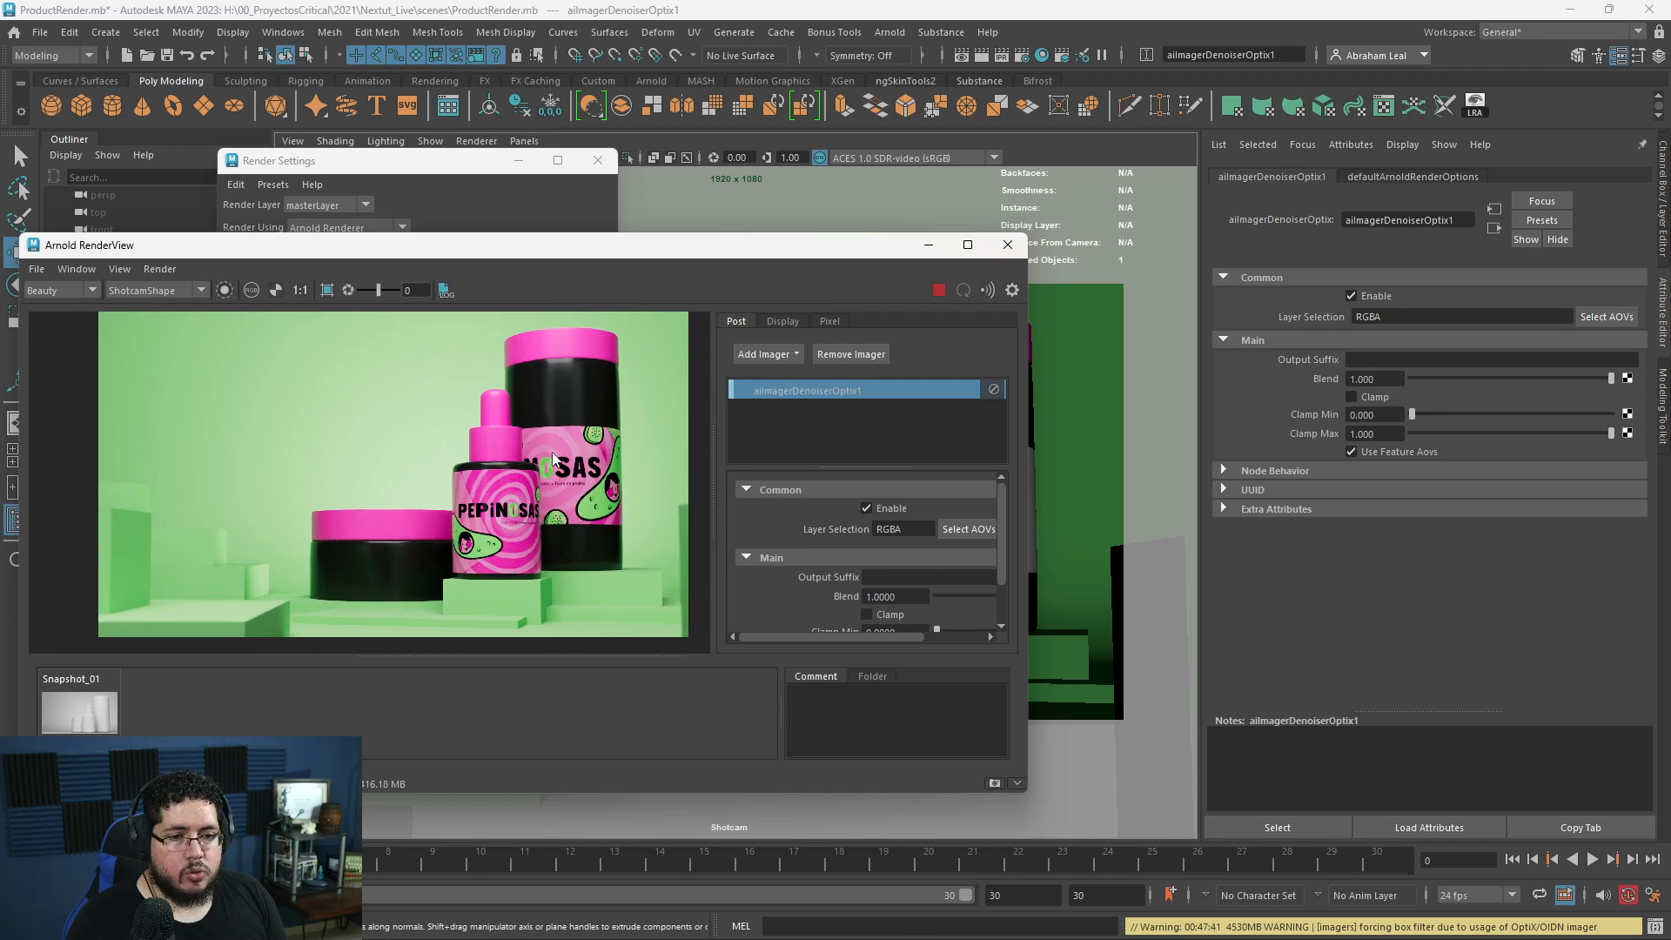
{"action": "scroll", "coordinate": [557, 470], "scroll_direction": "down", "scroll_amount": 3}
- Maximize the render window and enlarge the rendered image so the whole composition fills most of the viewing area
{"action": "left_click", "coordinate": [967, 244]}
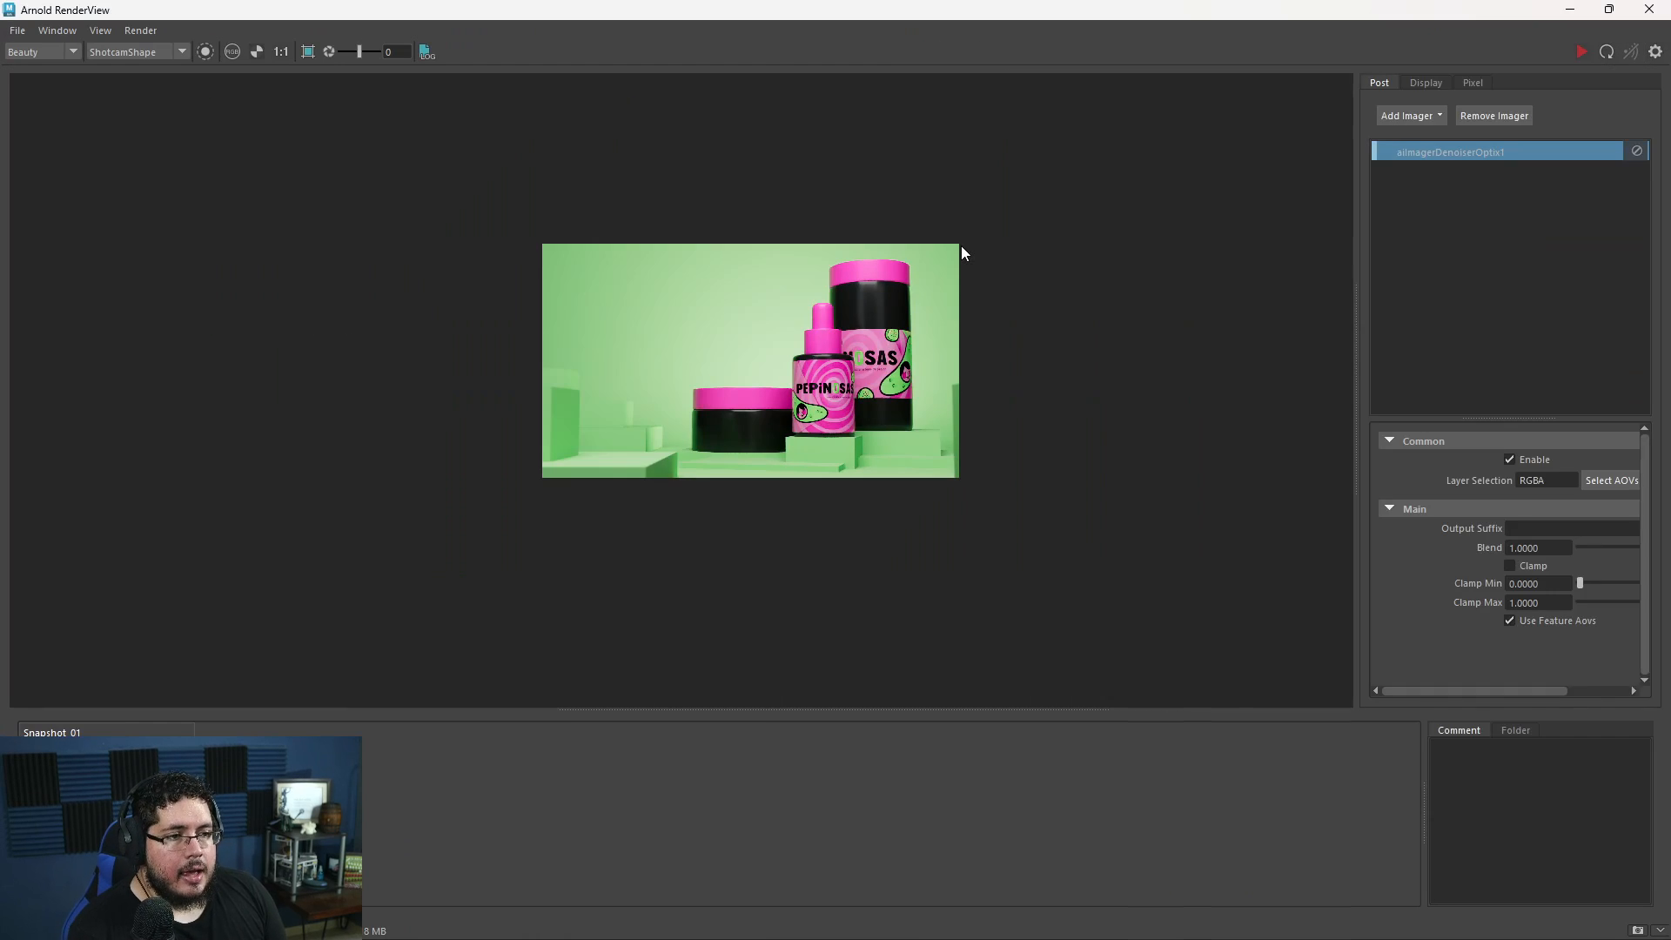
{"action": "scroll", "coordinate": [956, 438], "scroll_direction": "up", "scroll_amount": 2}
{"action": "middle_click_drag", "start_coordinate": [818, 413], "coordinate": [906, 441]}
{"action": "scroll", "coordinate": [863, 434], "scroll_direction": "down", "scroll_amount": 3}
{"action": "scroll", "coordinate": [863, 434], "scroll_direction": "up", "scroll_amount": 3}
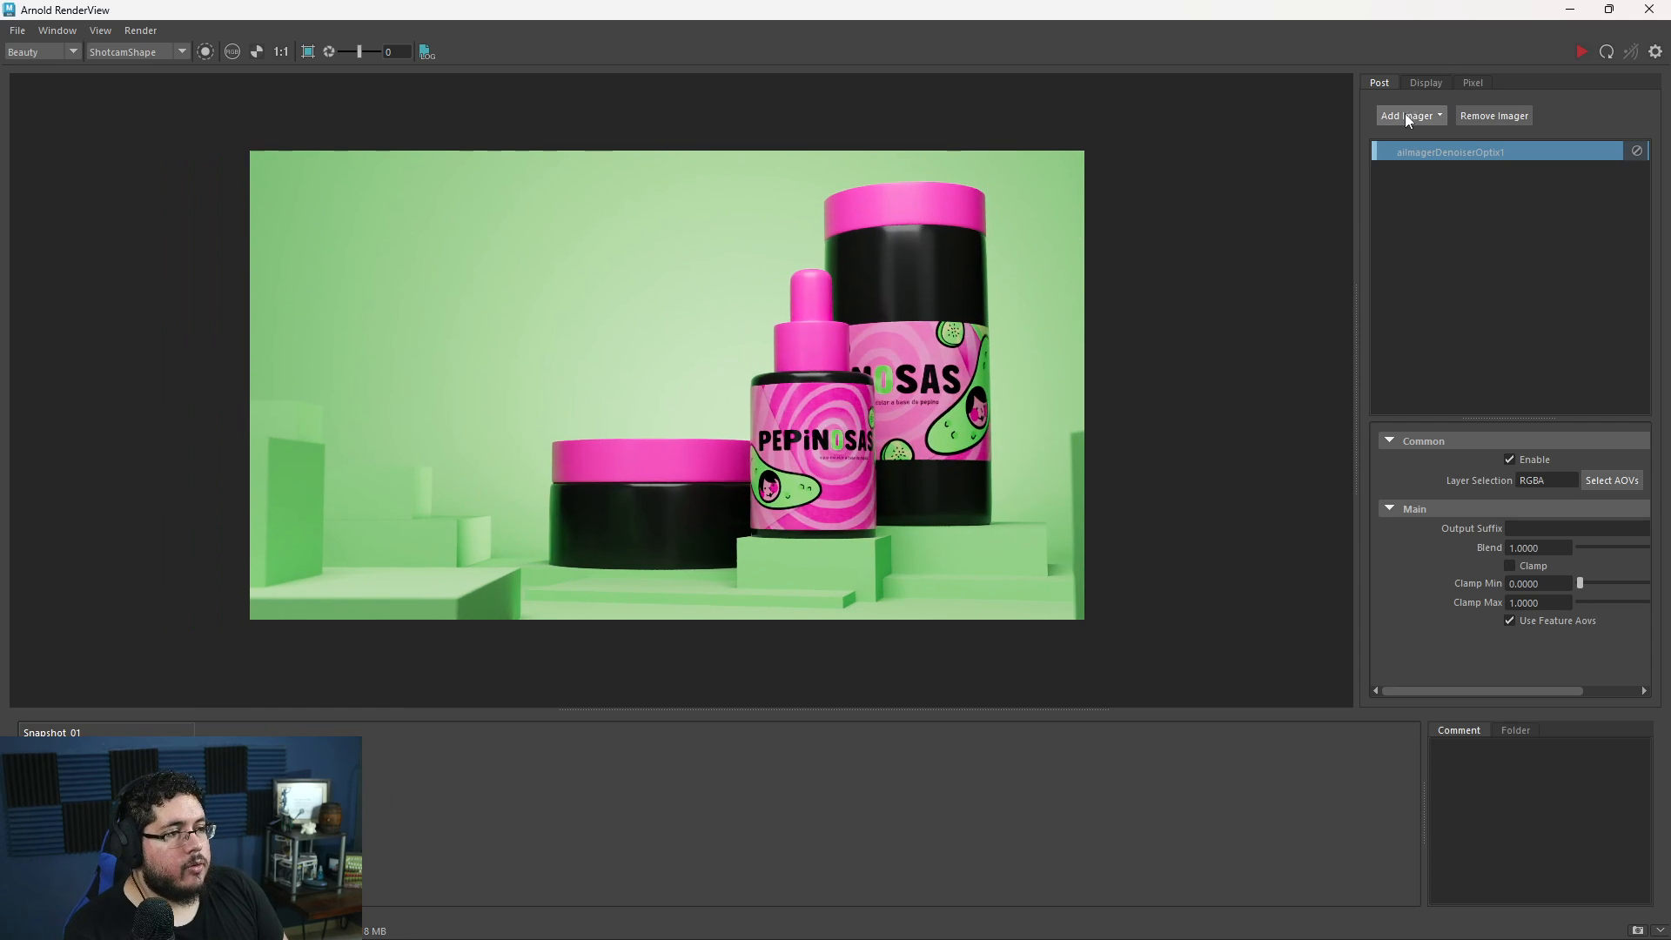
- Add a Lens Effects imager with its settings area widened, and set the vignetting to about 13.1 with bloom strength at 0
{"action": "left_click", "coordinate": [1438, 118]}
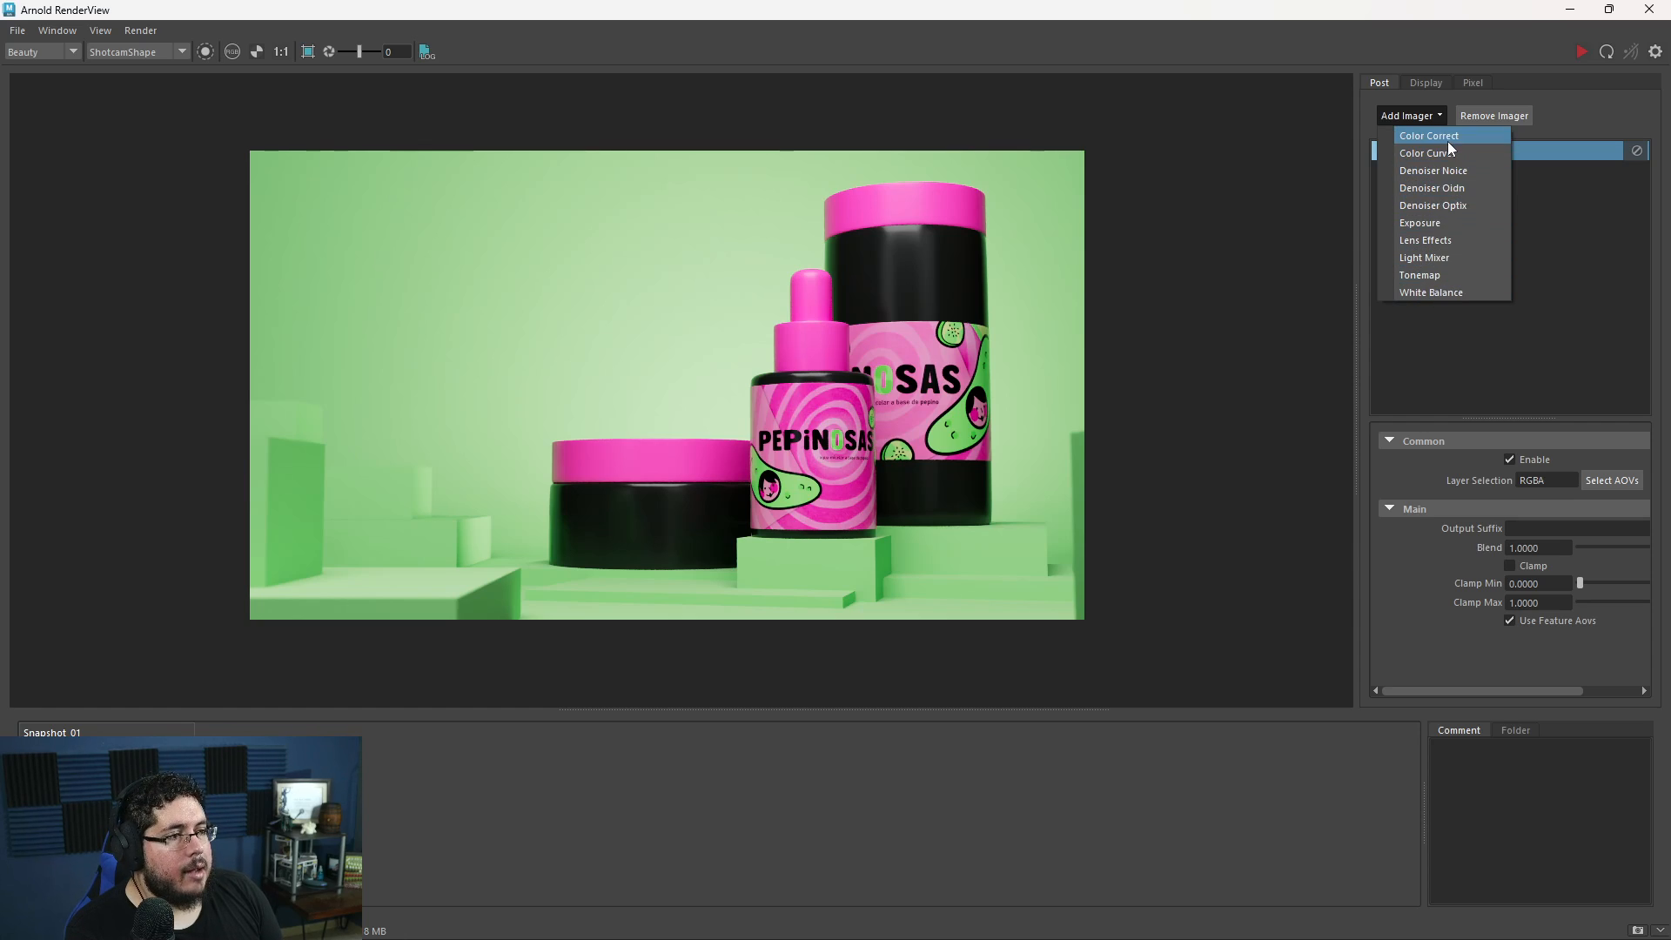
{"action": "left_click", "coordinate": [1439, 241]}
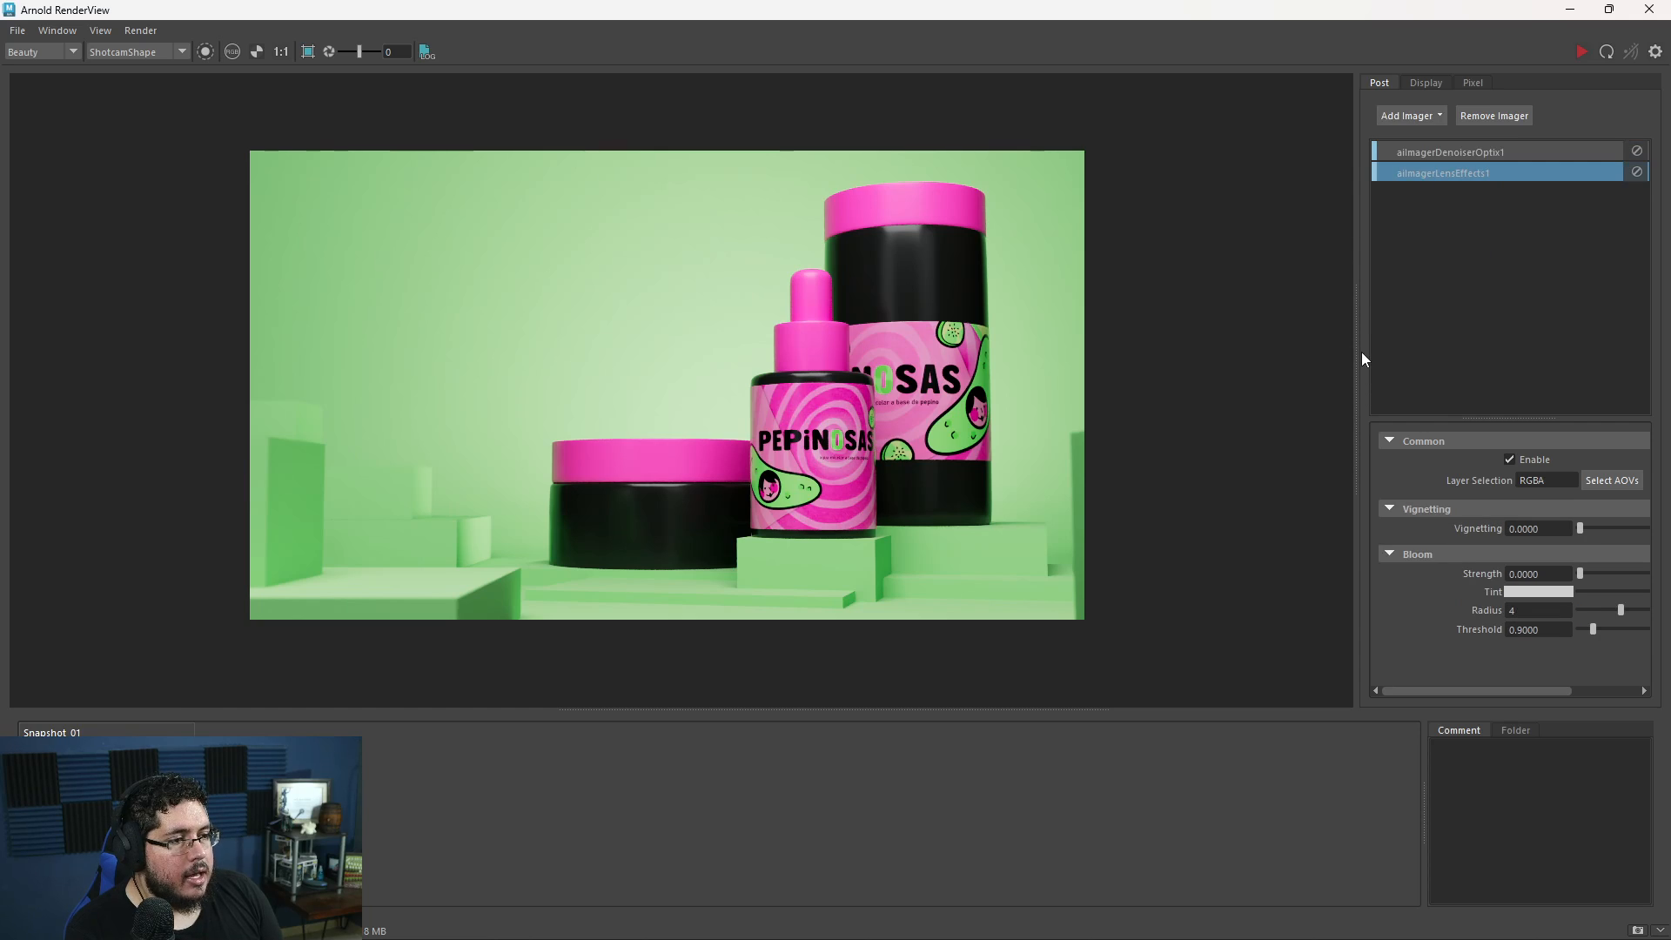
{"action": "left_click_drag", "start_coordinate": [1358, 350], "coordinate": [1192, 348]}
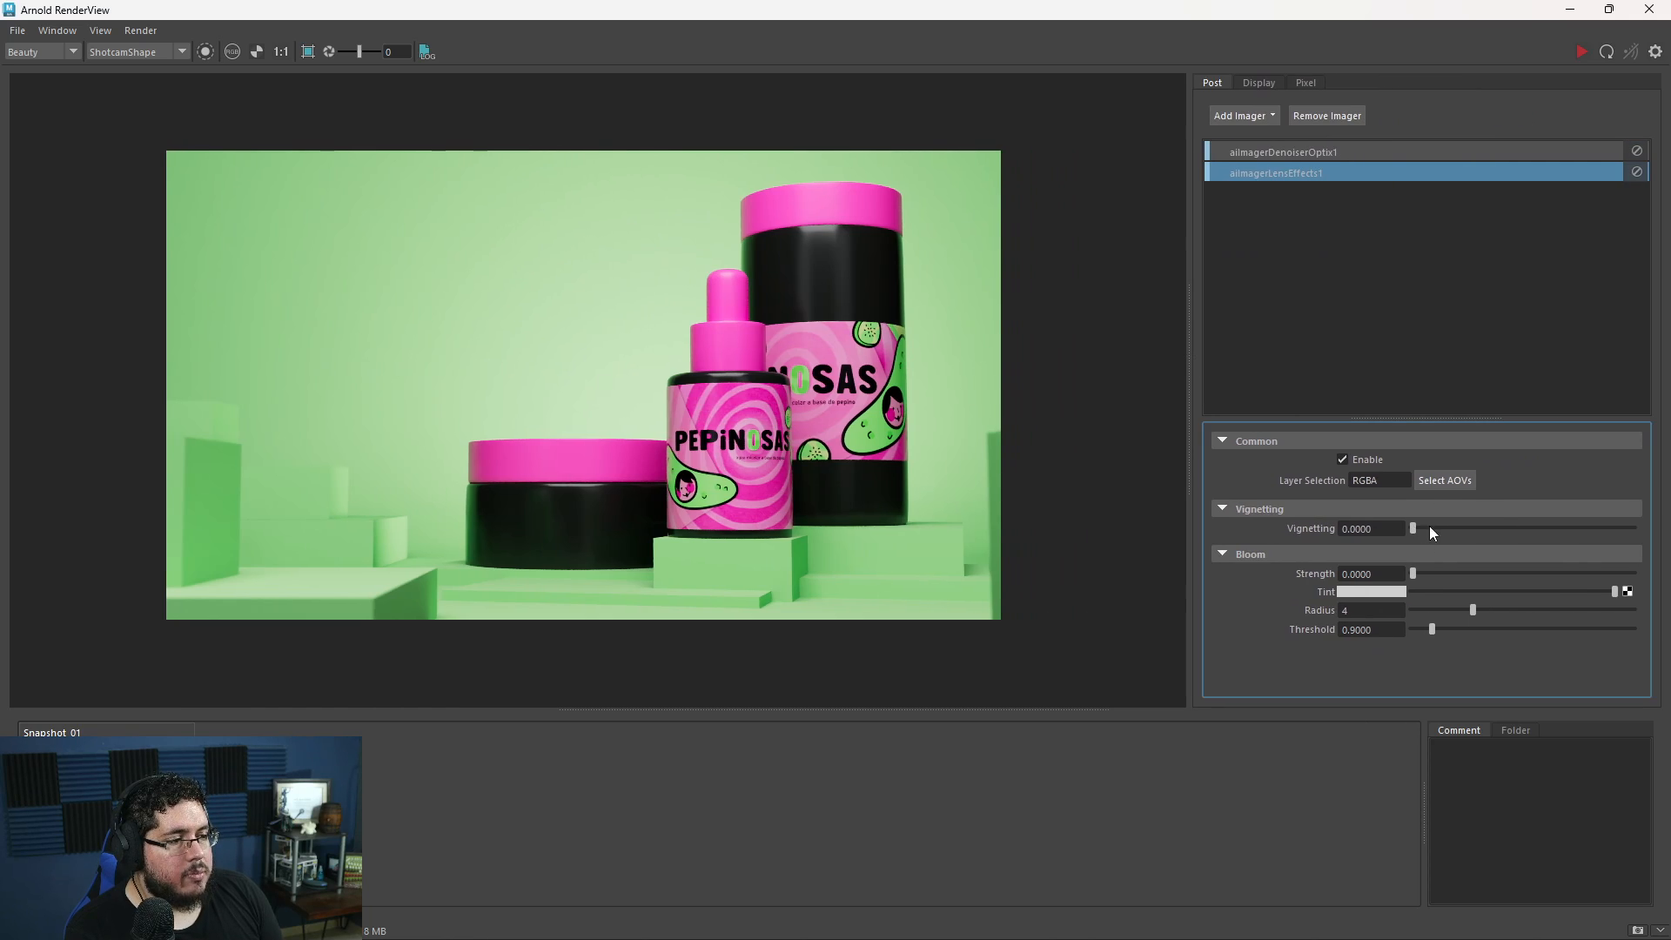
{"action": "mouse_move", "coordinate": [1429, 528]}
{"action": "left_mouse_down"}
{"action": "mouse_move", "coordinate": [1524, 519]}
{"action": "mouse_move", "coordinate": [1444, 517]}
{"action": "left_mouse_up"}
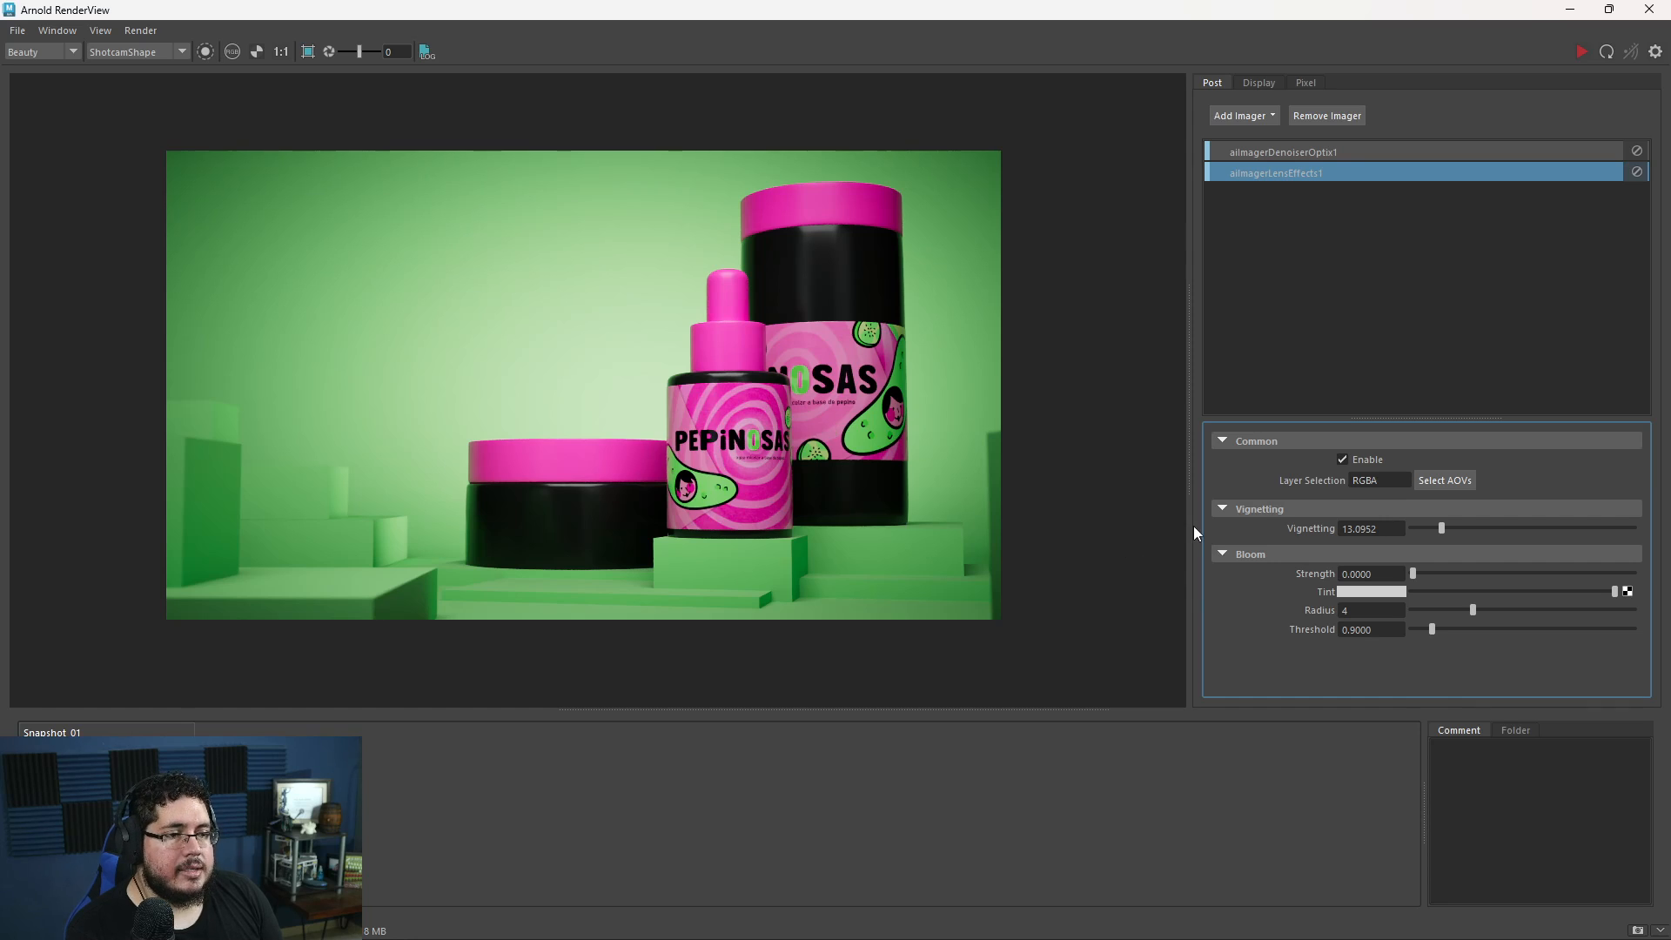
{"action": "mouse_move", "coordinate": [1411, 571]}
{"action": "left_mouse_down"}
{"action": "mouse_move", "coordinate": [1474, 568]}
{"action": "mouse_move", "coordinate": [1406, 570]}
{"action": "left_mouse_up"}
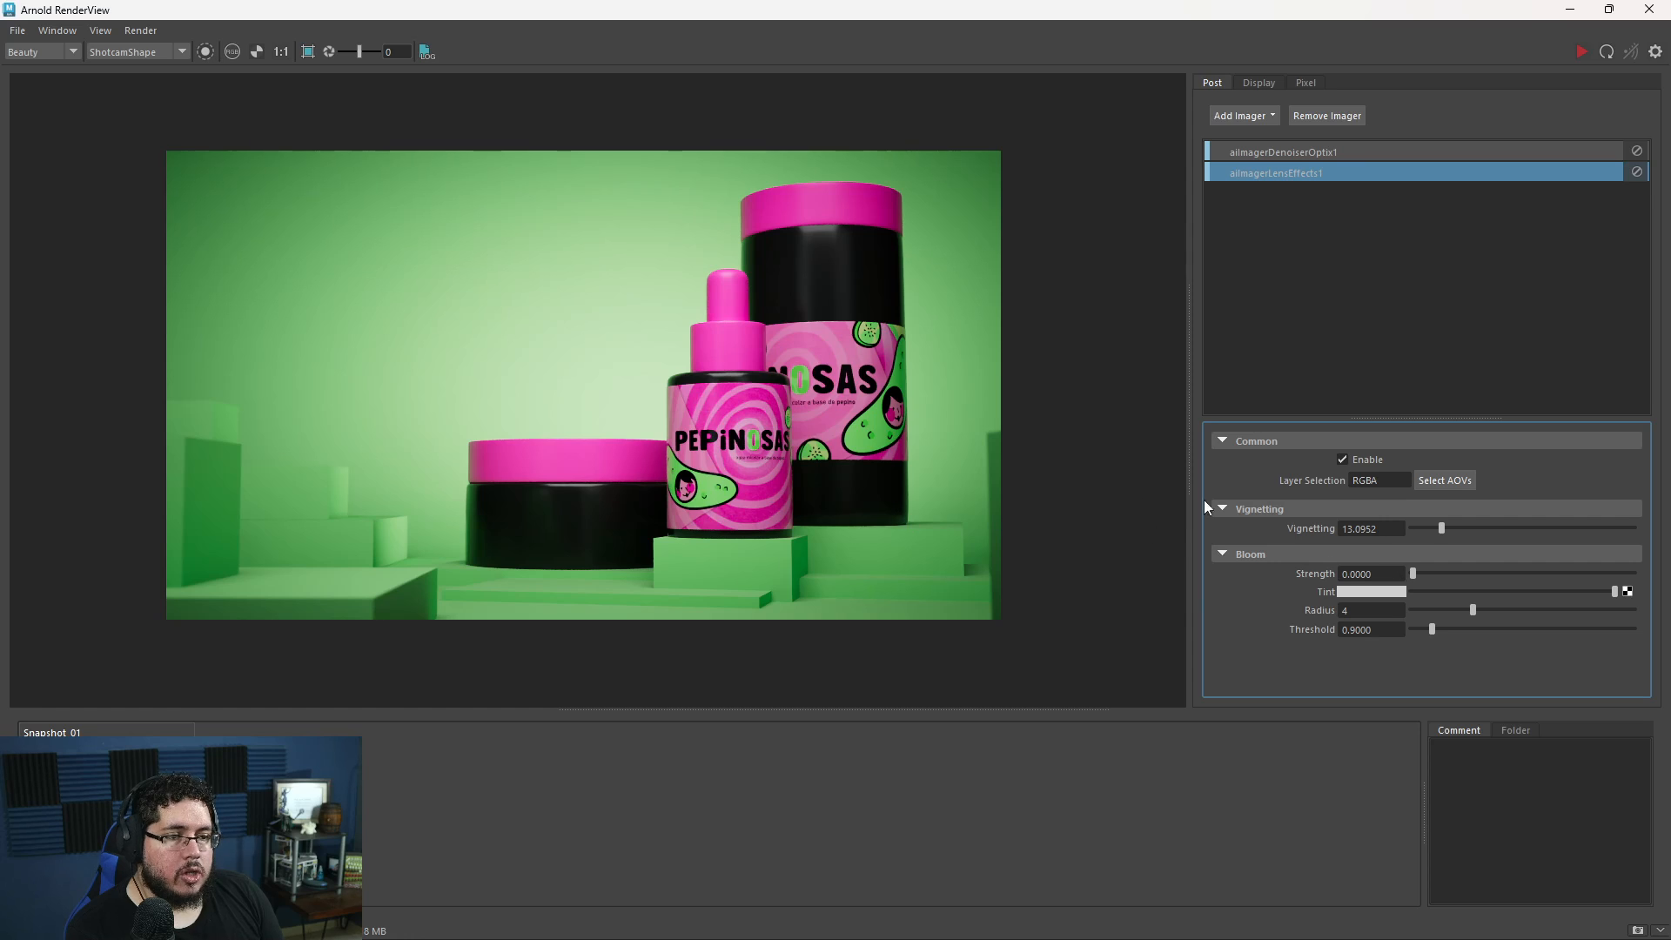
- Add a Color Correct imager and set its main saturation to about 0.96, keeping the main contrast at 1
{"action": "left_click", "coordinate": [1265, 114]}
{"action": "left_click", "coordinate": [1267, 134]}
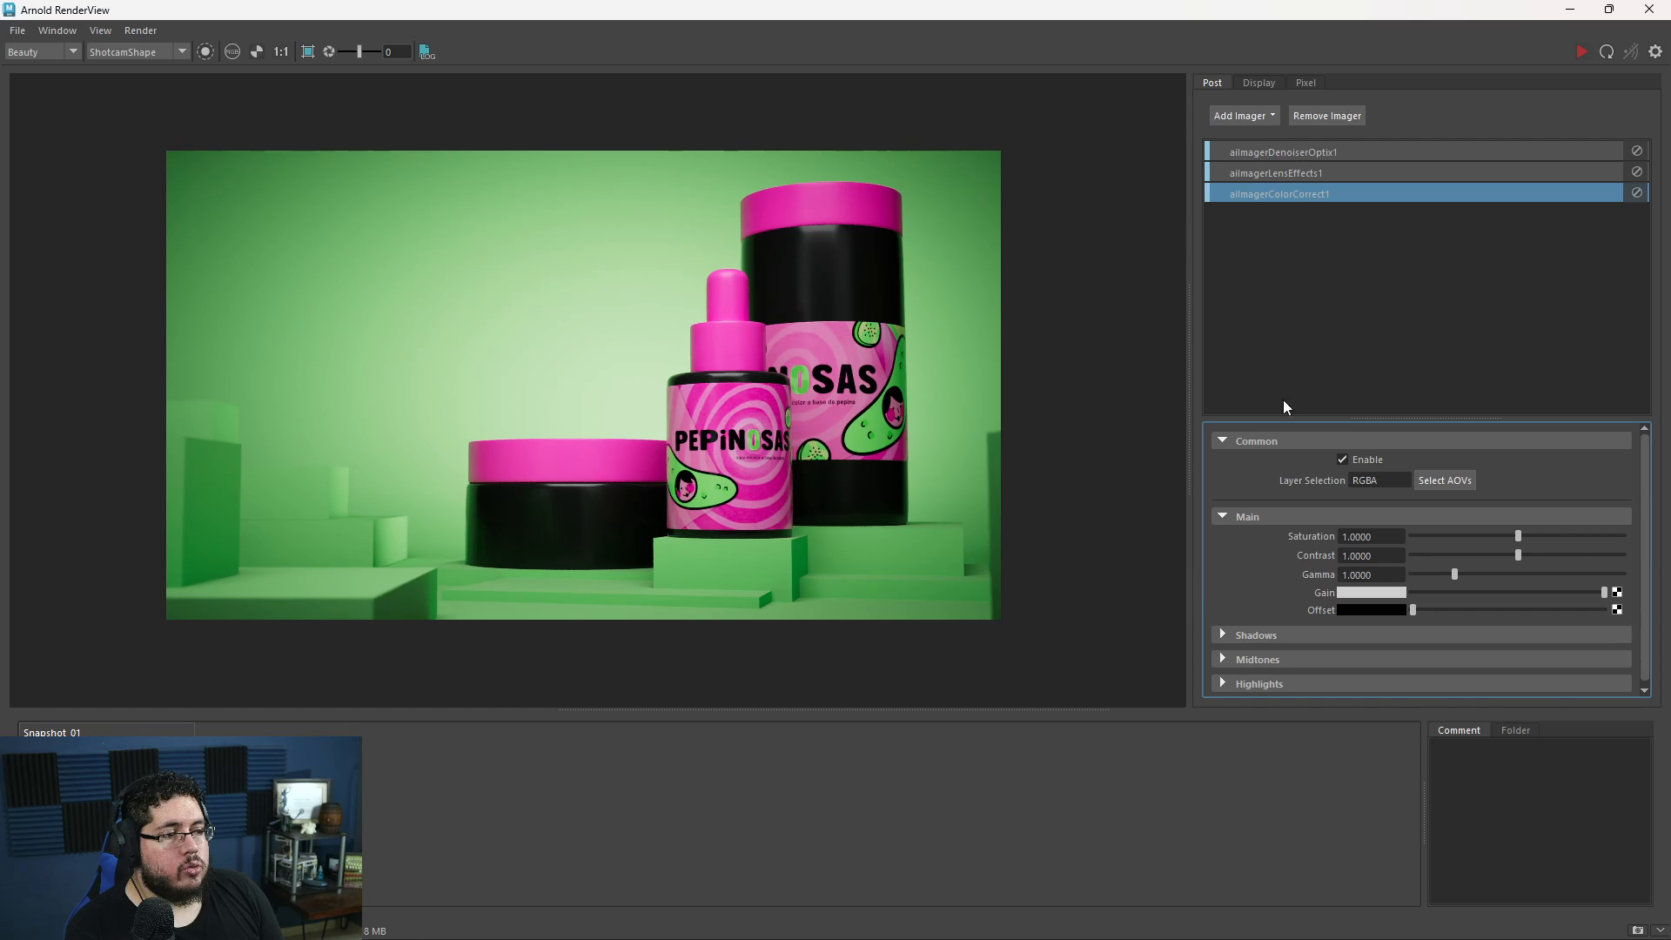
{"action": "left_click_drag", "start_coordinate": [1519, 535], "coordinate": [1397, 527]}
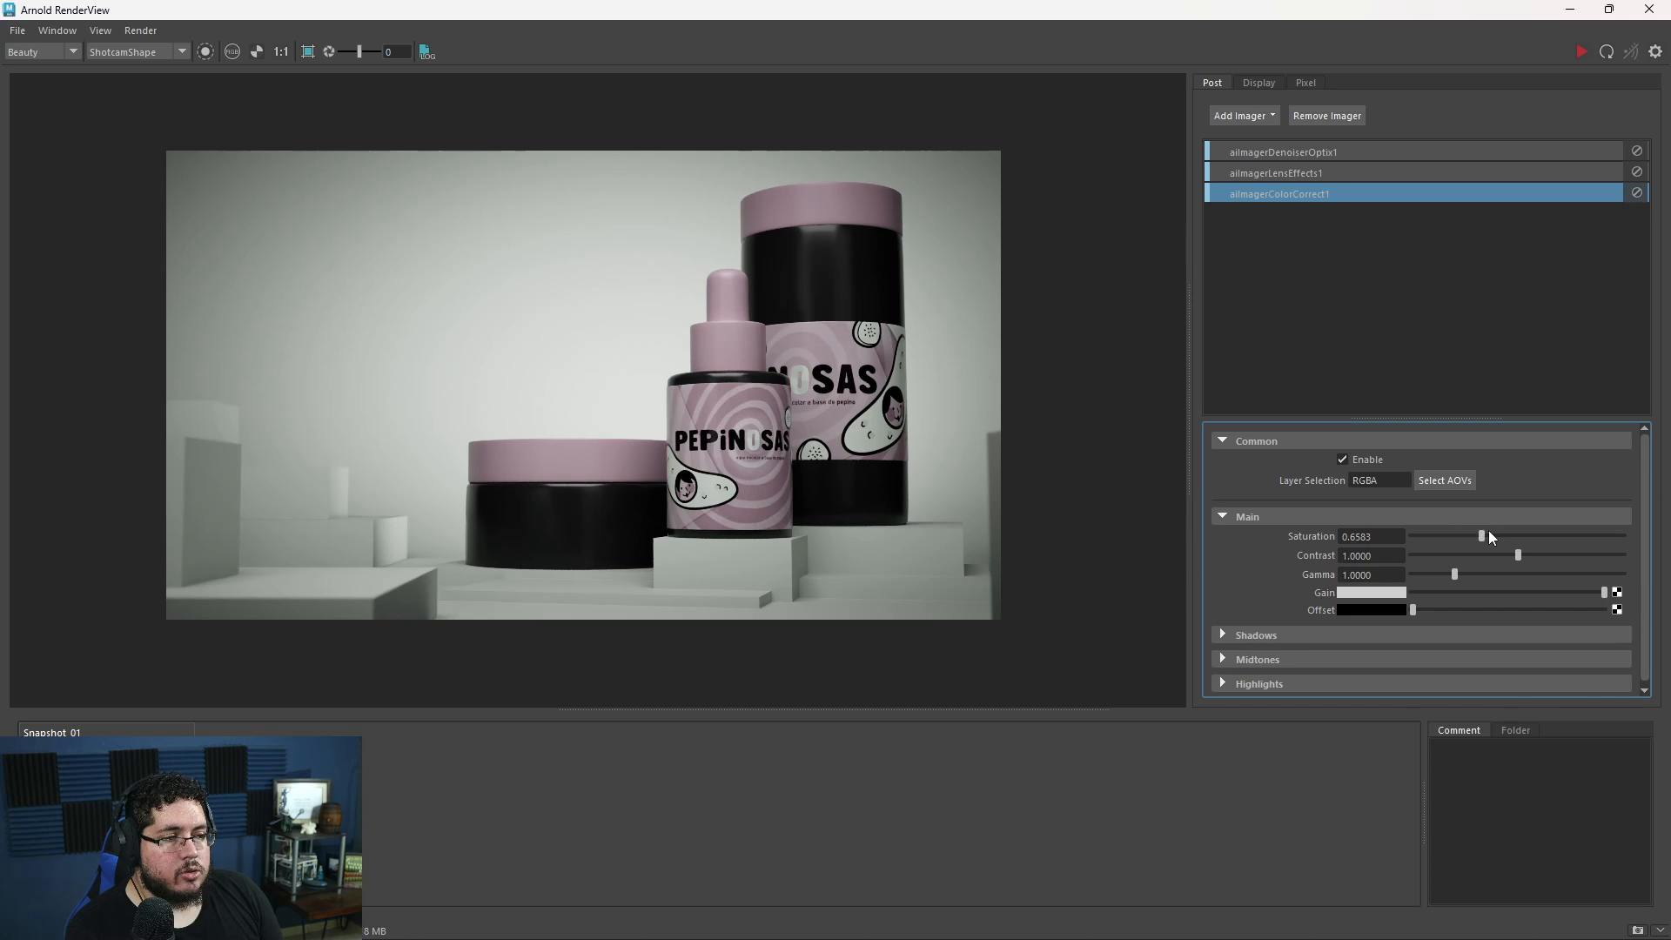
{"action": "left_click_drag", "start_coordinate": [1527, 532], "coordinate": [1560, 534]}
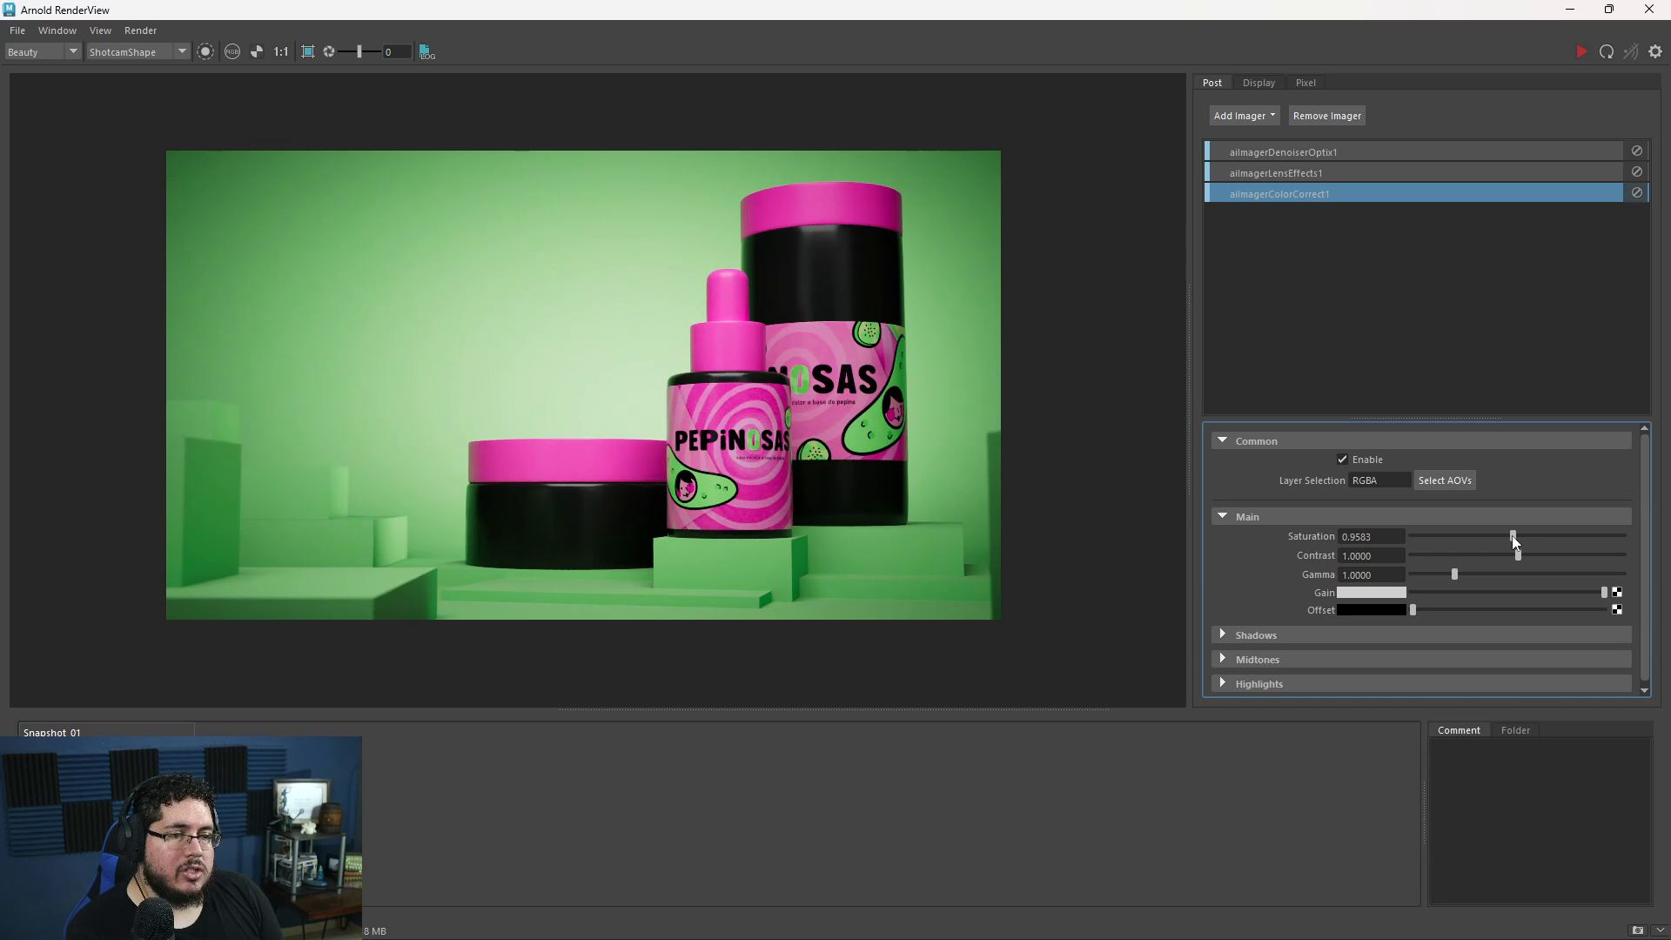
{"action": "mouse_move", "coordinate": [1518, 554]}
{"action": "left_mouse_down"}
{"action": "mouse_move", "coordinate": [1576, 554]}
{"action": "mouse_move", "coordinate": [1500, 545]}
{"action": "mouse_move", "coordinate": [1511, 555]}
{"action": "left_mouse_up"}
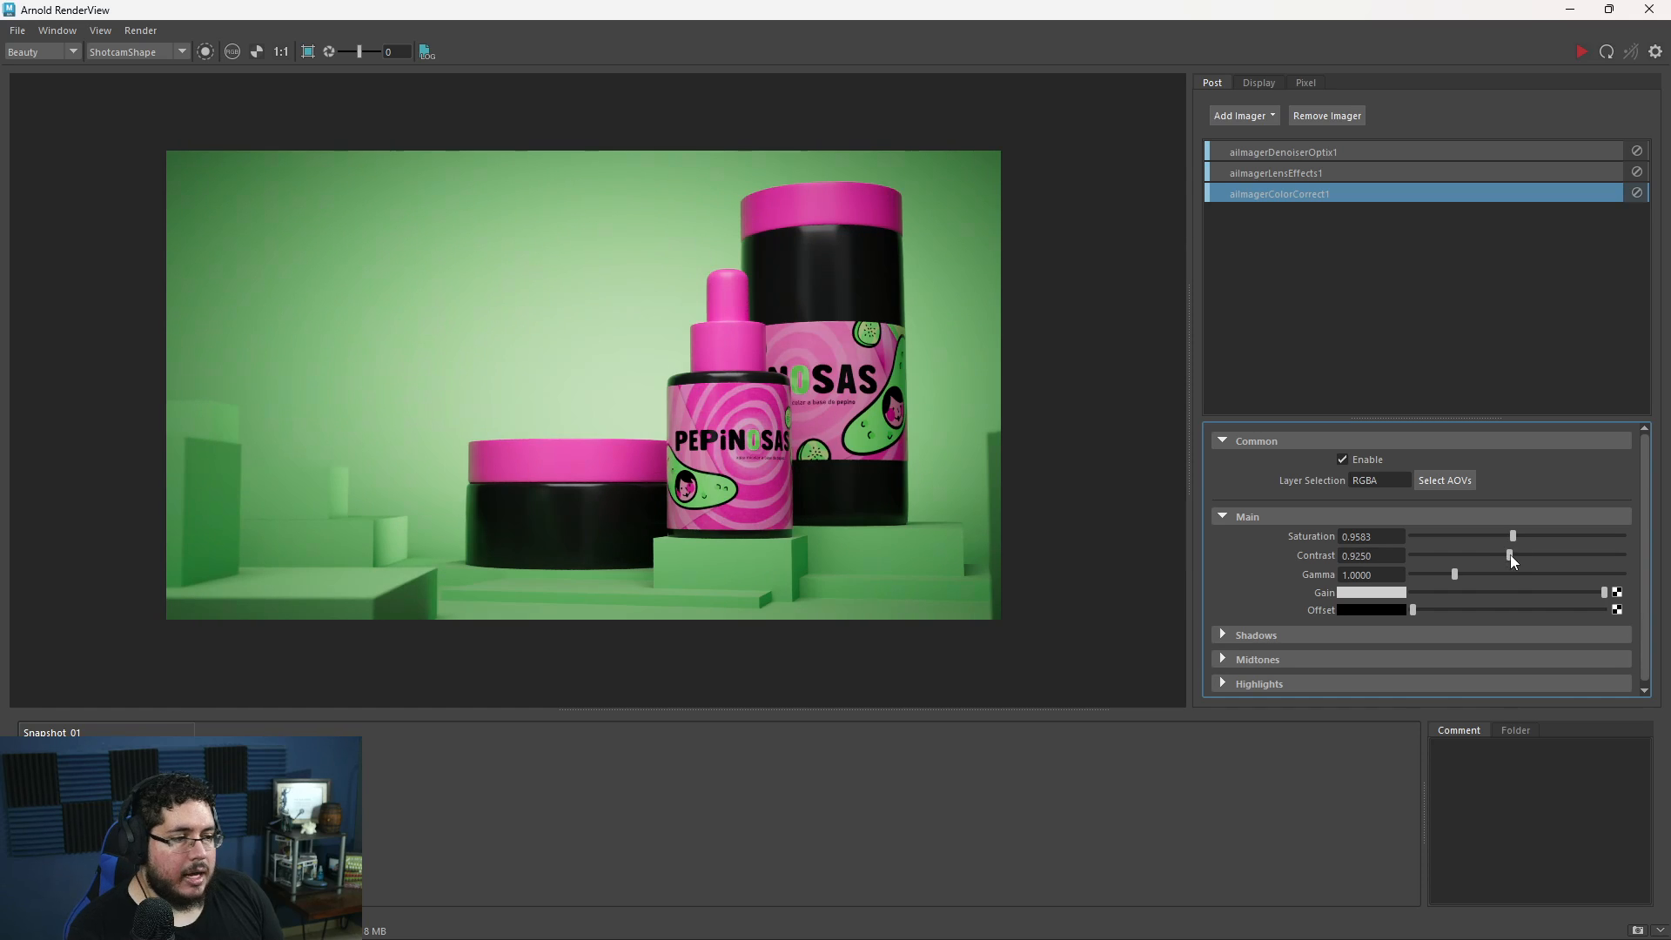
{"action": "left_click", "coordinate": [1509, 562], "text": "ctrl"}
{"action": "scroll", "coordinate": [1237, 640], "scroll_direction": "down", "scroll_amount": 1}
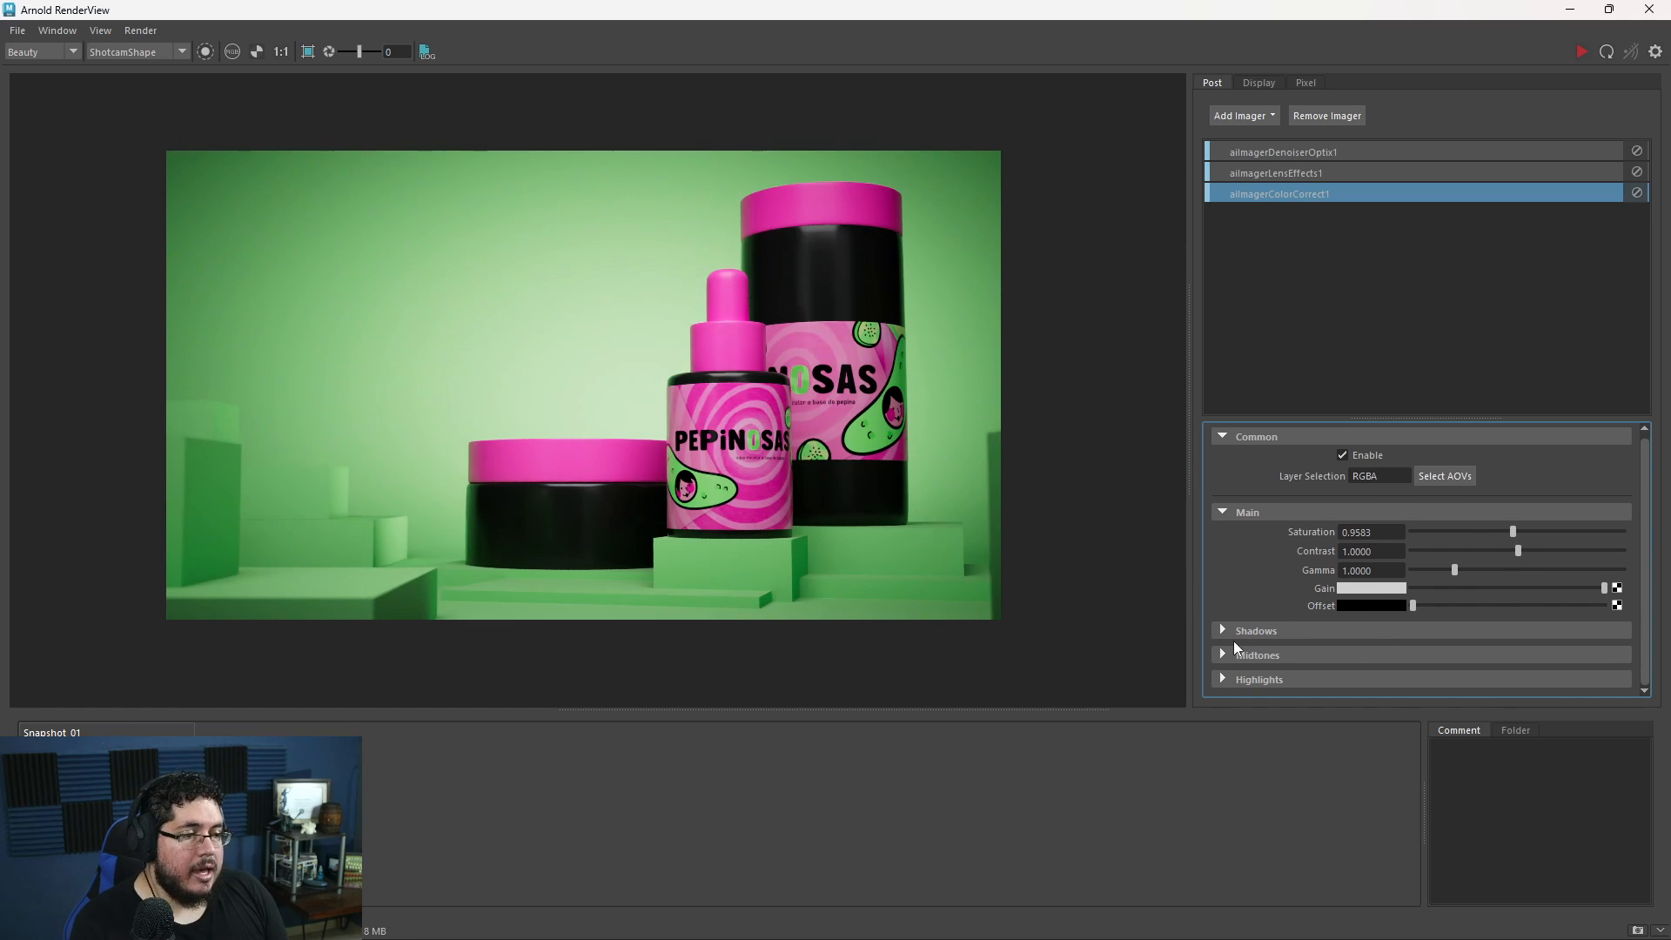
- Try lower contrast and saturation in the colour correction's shadows and lower saturation in its highlights, and undo these changes
{"action": "left_click", "coordinate": [1224, 630]}
{"action": "scroll", "coordinate": [1223, 633], "scroll_direction": "down", "scroll_amount": 2}
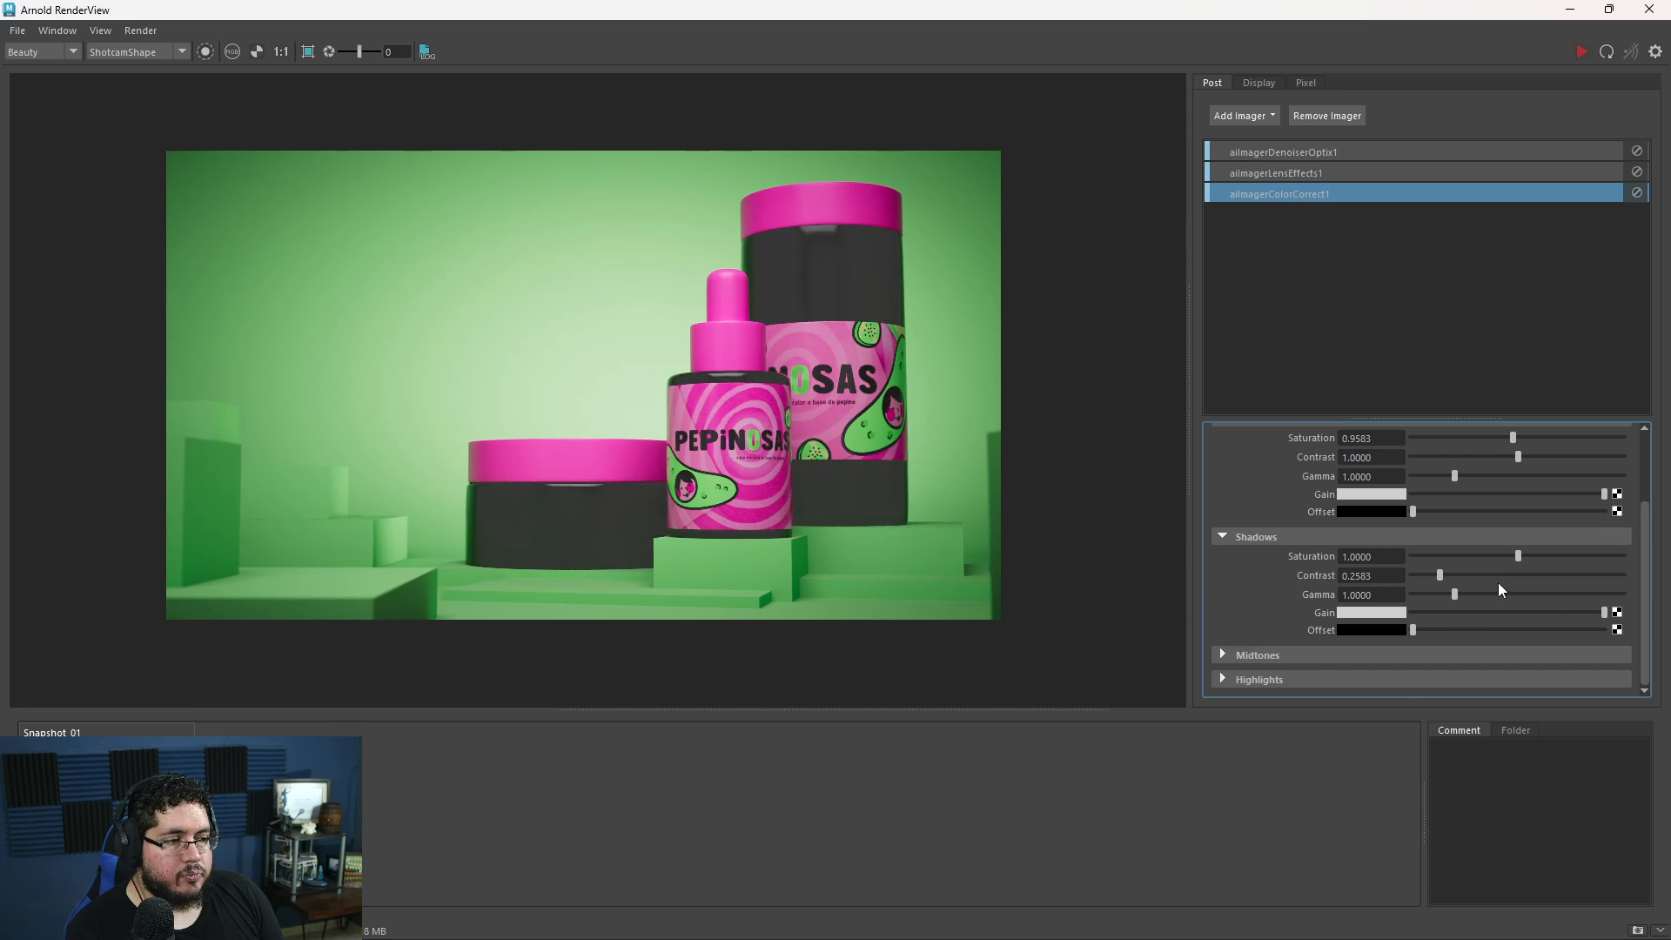
{"action": "key", "text": "ctrl+z"}
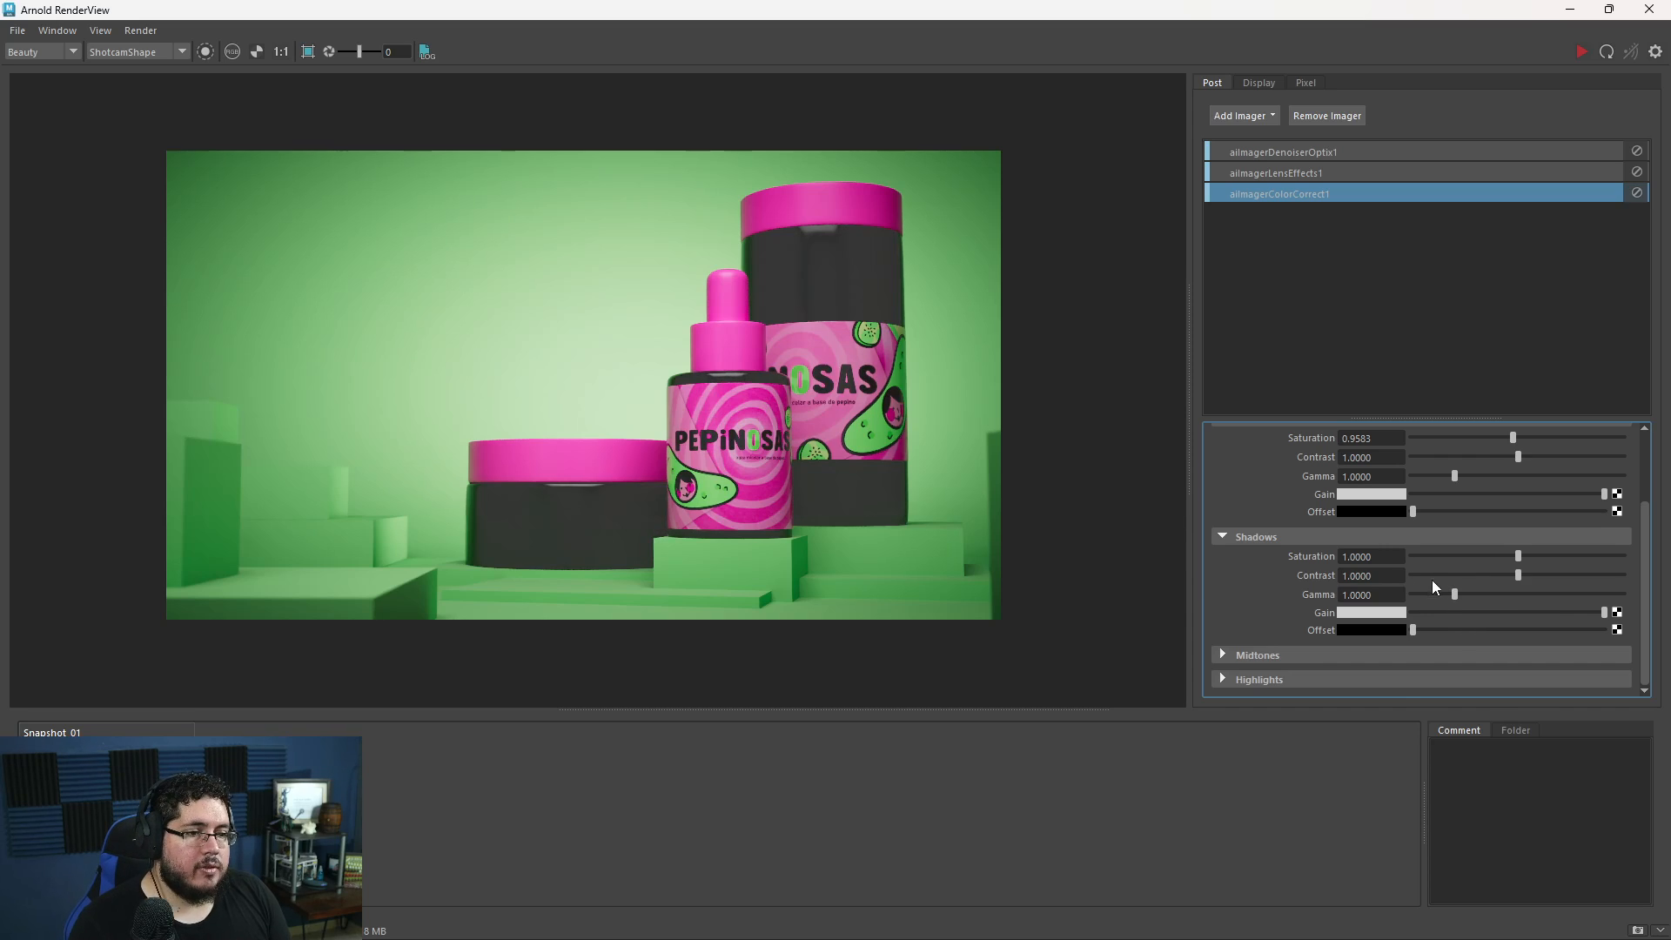
{"action": "left_click_drag", "start_coordinate": [1519, 575], "coordinate": [1506, 575]}
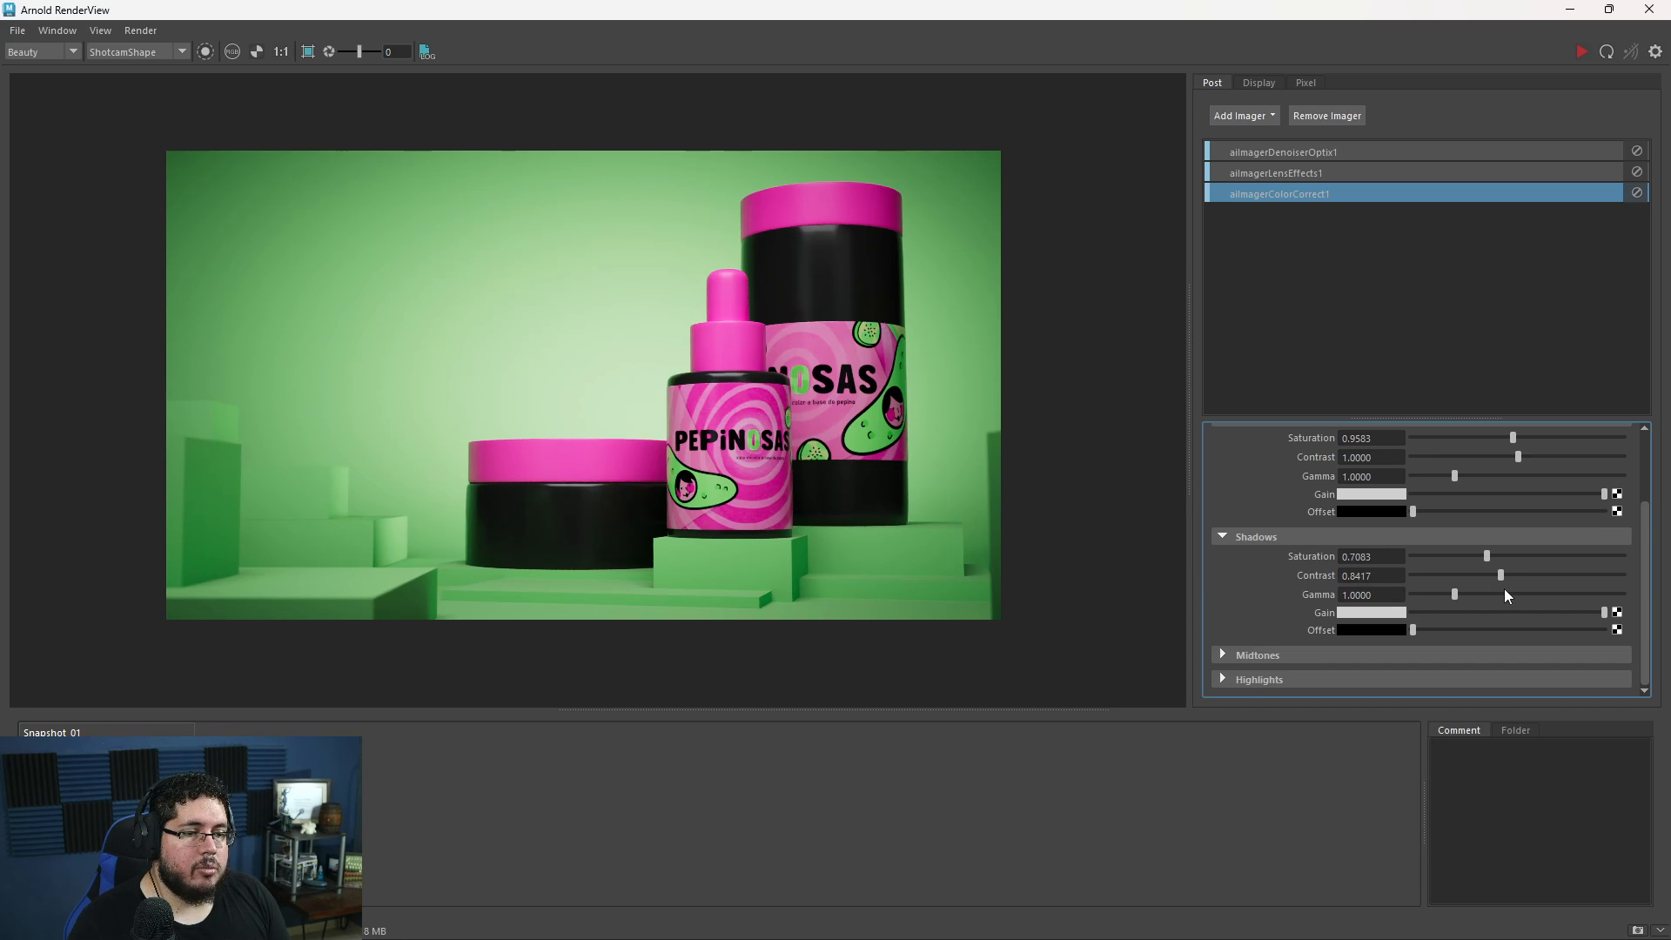
{"action": "left_click", "coordinate": [1224, 678]}
{"action": "scroll", "coordinate": [1281, 663], "scroll_direction": "down", "scroll_amount": 3}
{"action": "left_click_drag", "start_coordinate": [1505, 628], "coordinate": [1465, 609]}
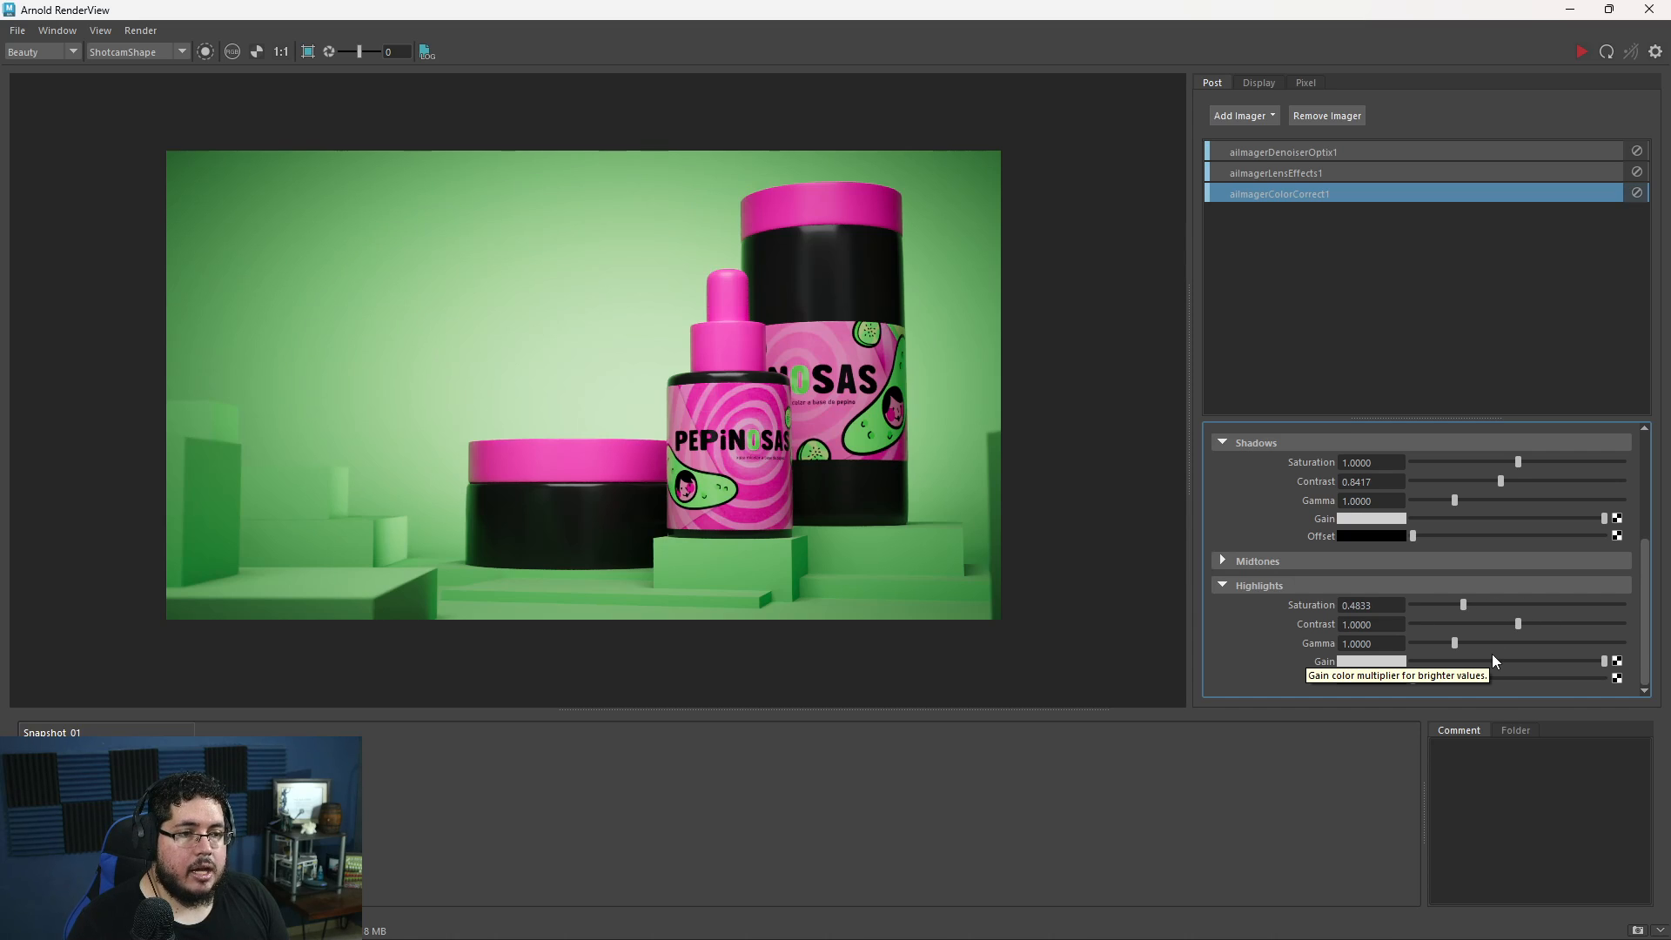
{"action": "key", "text": "ctrl+z"}
{"action": "key", "text": "ctrl+z"}
- Add a Color Curves imager to the render's post effects
{"action": "left_click", "coordinate": [1255, 122]}
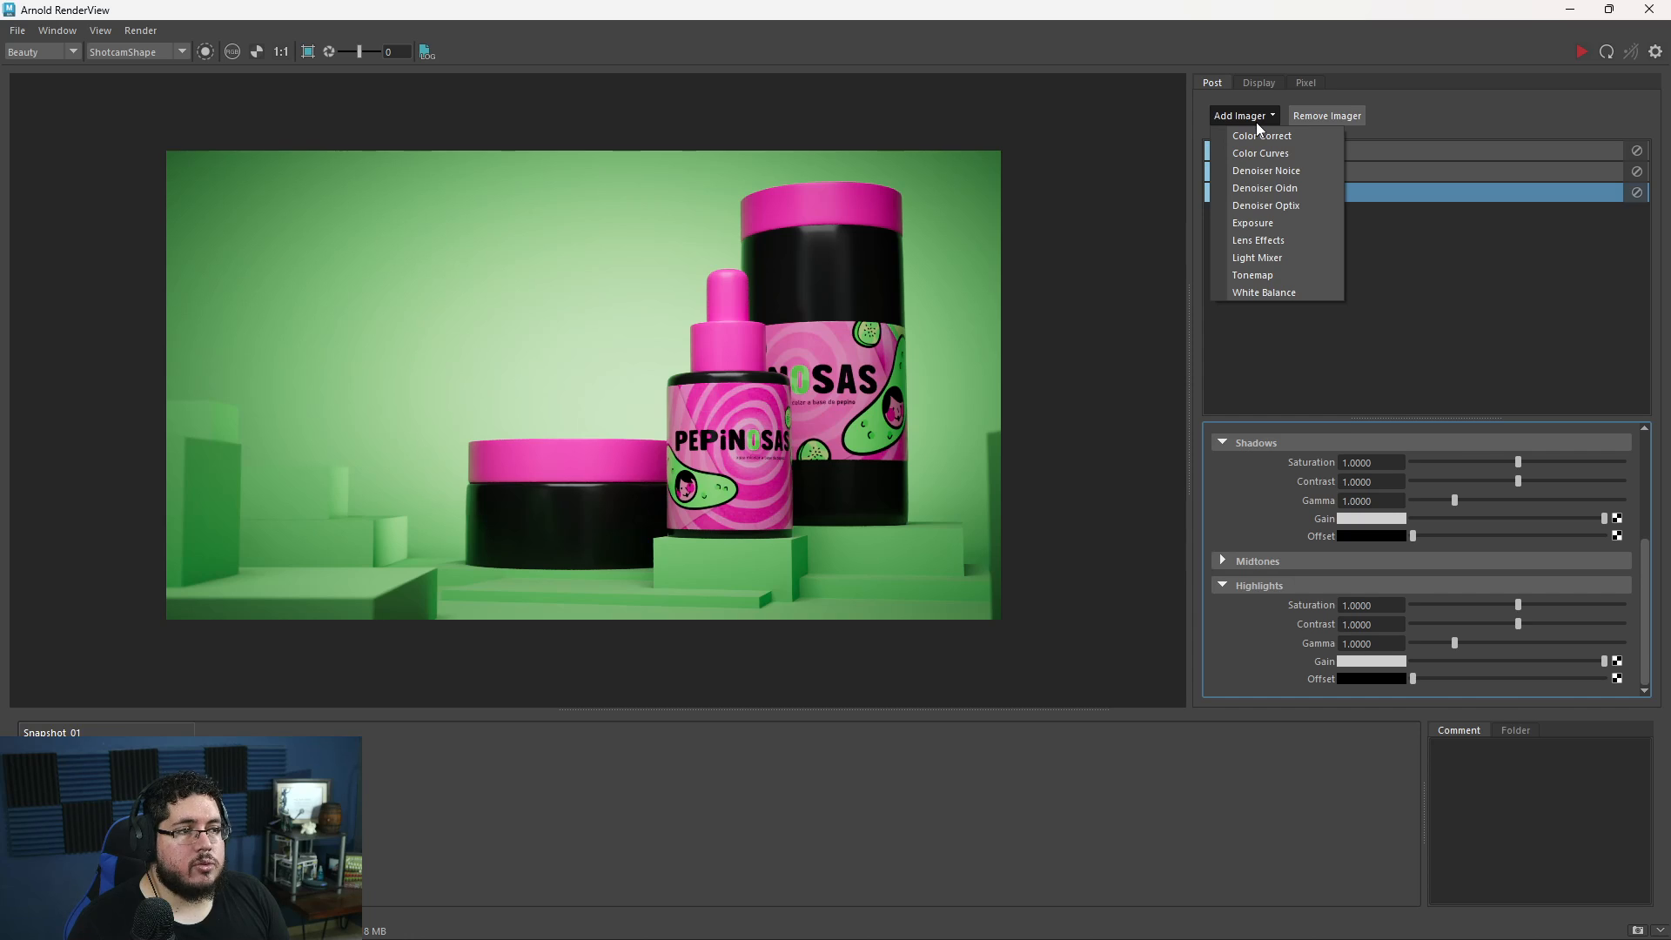
{"action": "left_click", "coordinate": [1281, 148]}
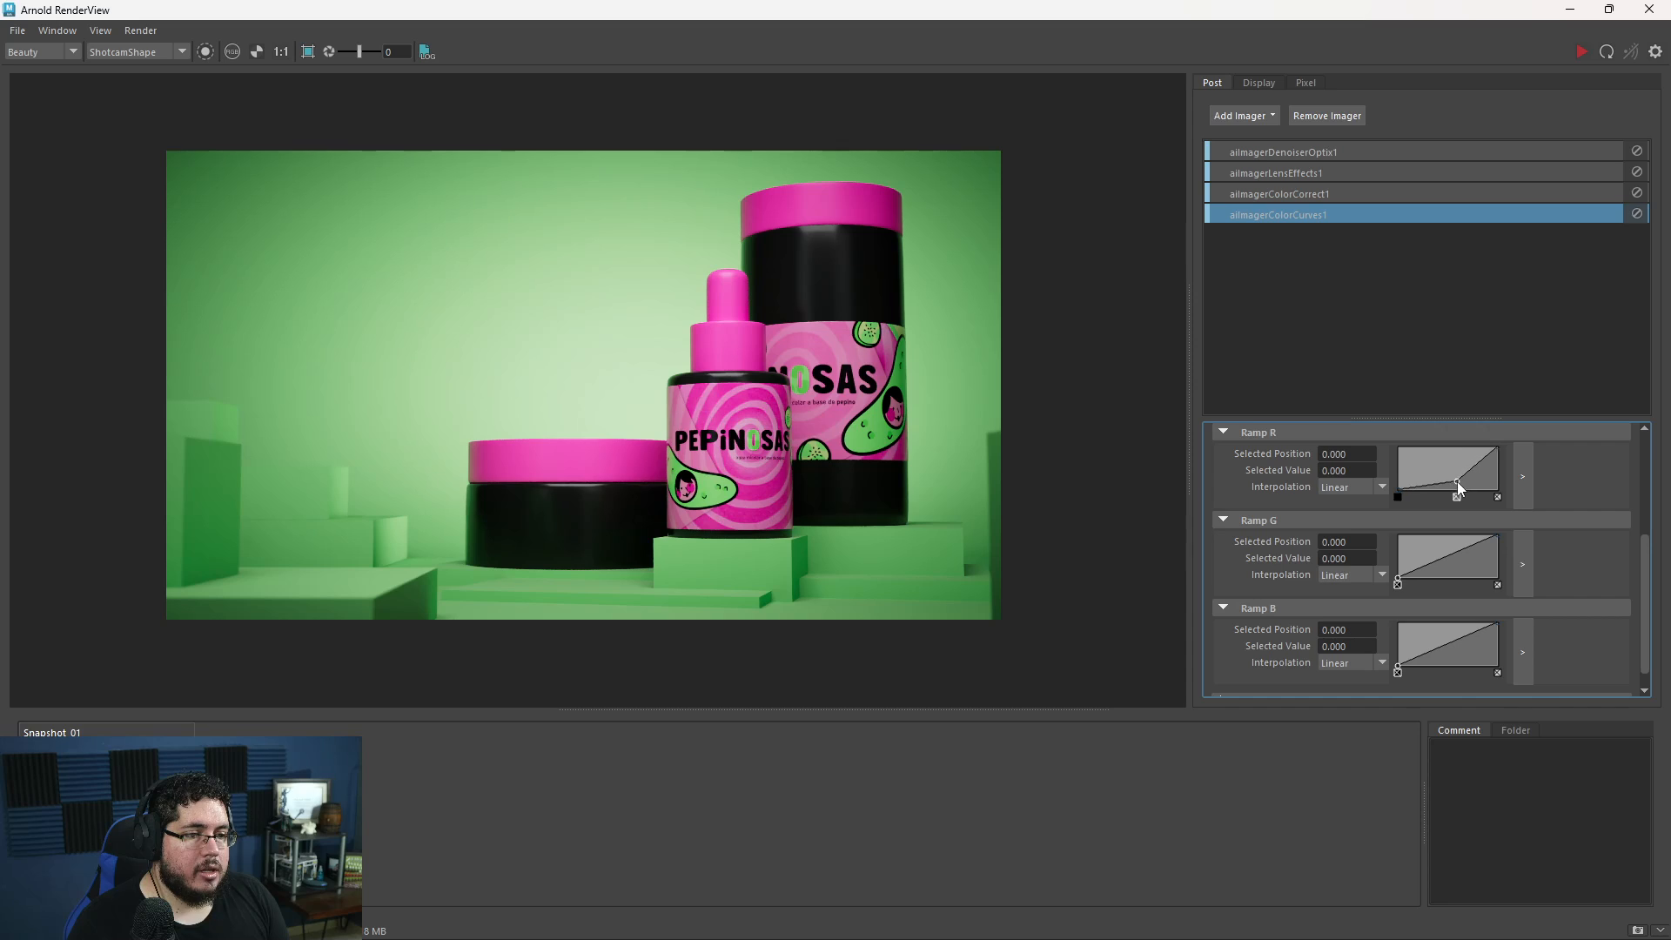
- Try a middle point at about 0.51 with value 0.46 on the red ramp, and undo it
{"action": "left_click_drag", "start_coordinate": [1460, 479], "coordinate": [1443, 462]}
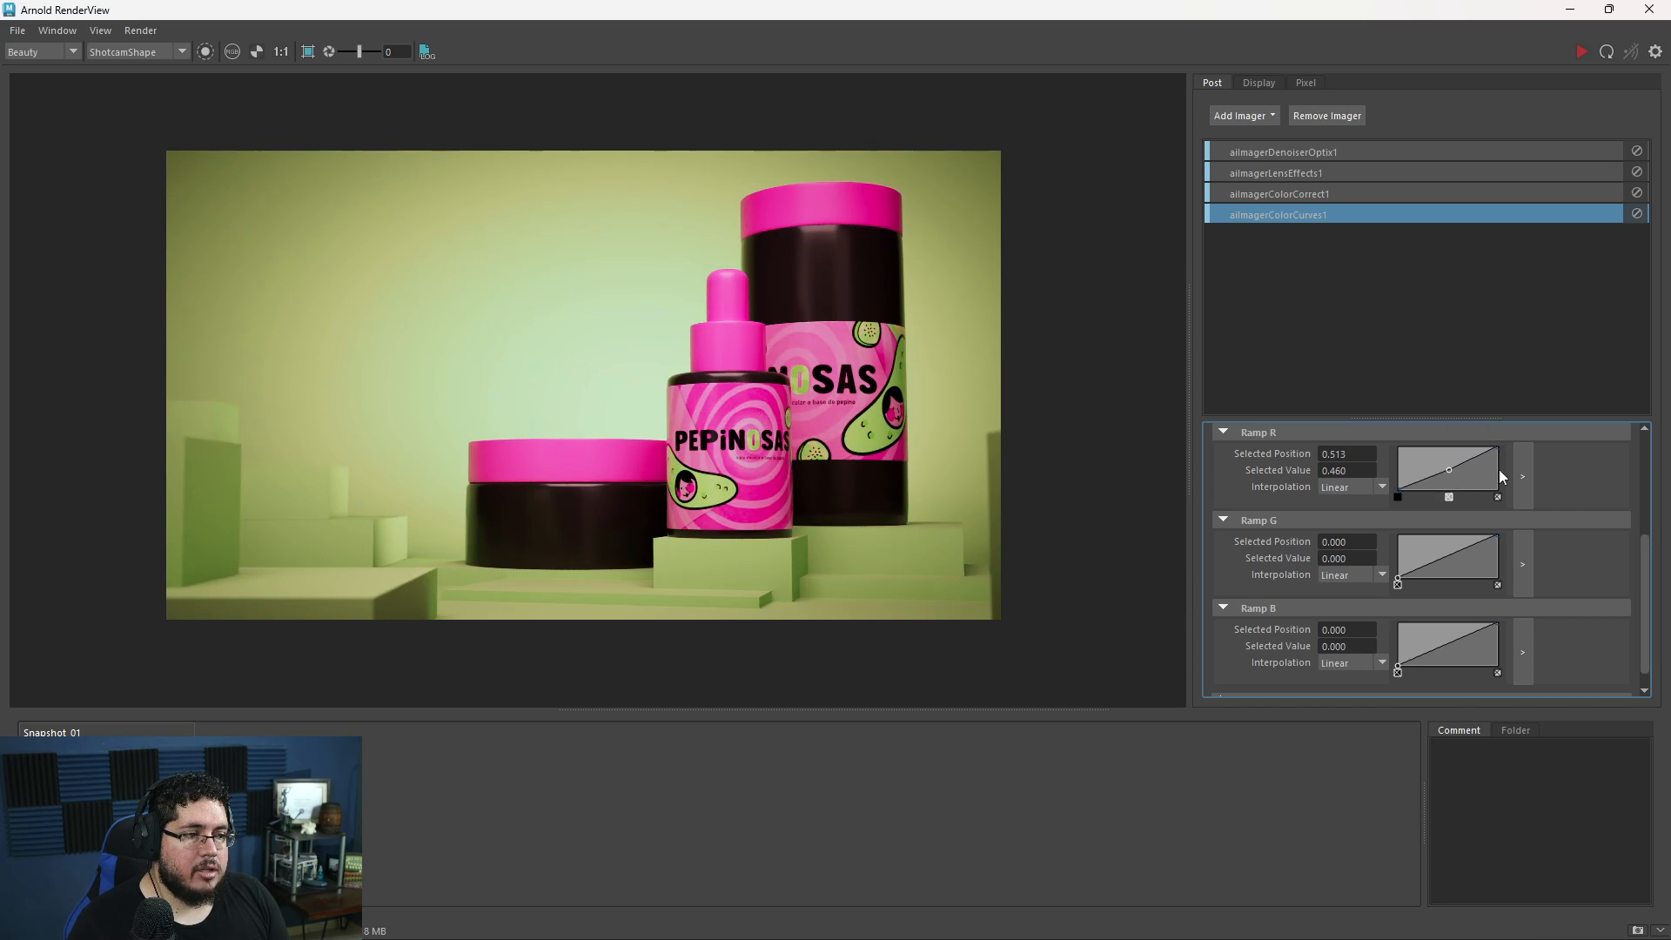
{"action": "key", "text": "ctrl+z"}
{"action": "key", "text": "ctrl+z"}
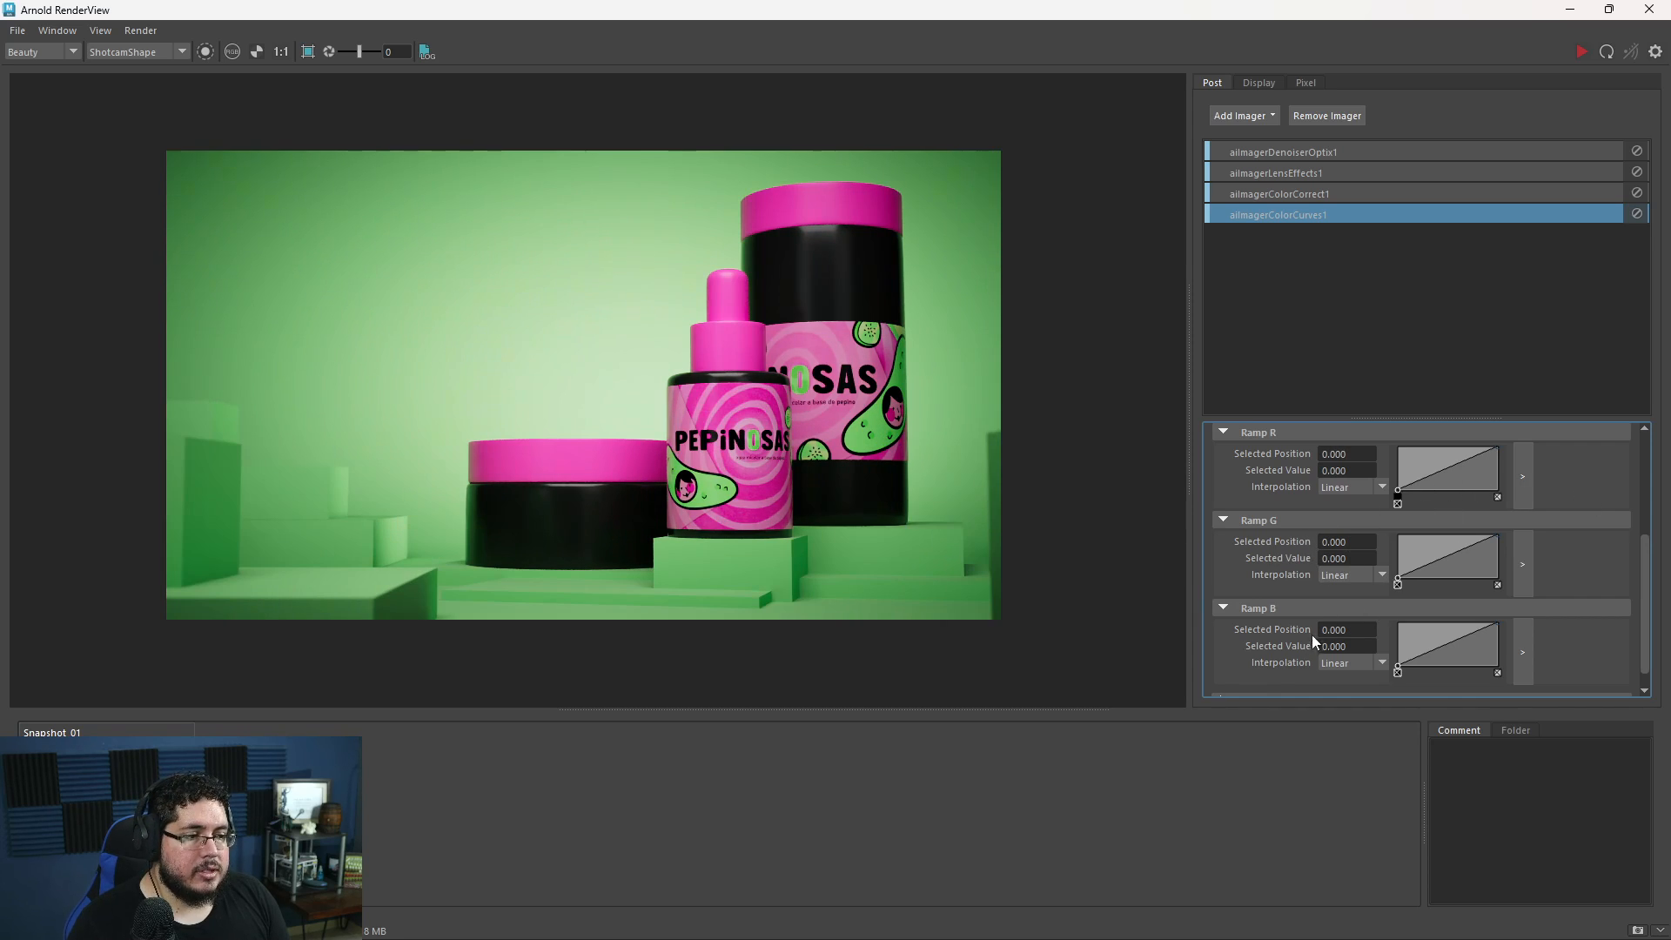
- Shape the blue ramp with three points: dark at 0.209 raised to 0.32, middle at 0.504 set to 0.62, and bright lowered slightly
{"action": "left_click", "coordinate": [1416, 655]}
{"action": "left_click", "coordinate": [1452, 638]}
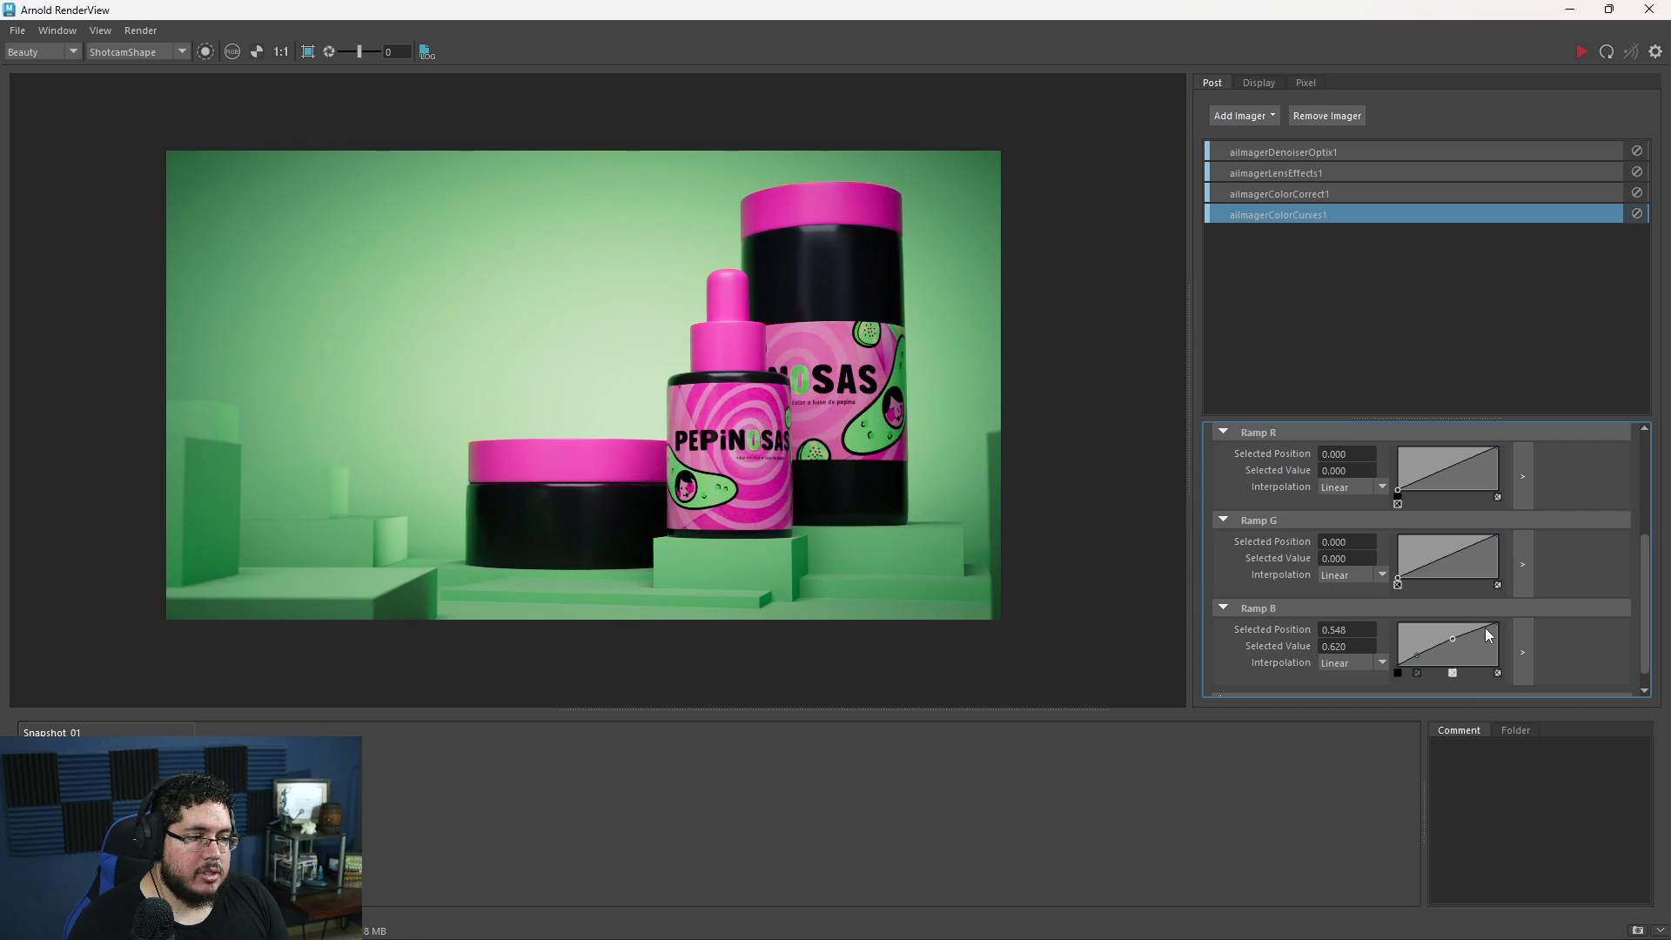
{"action": "left_click", "coordinate": [1480, 628]}
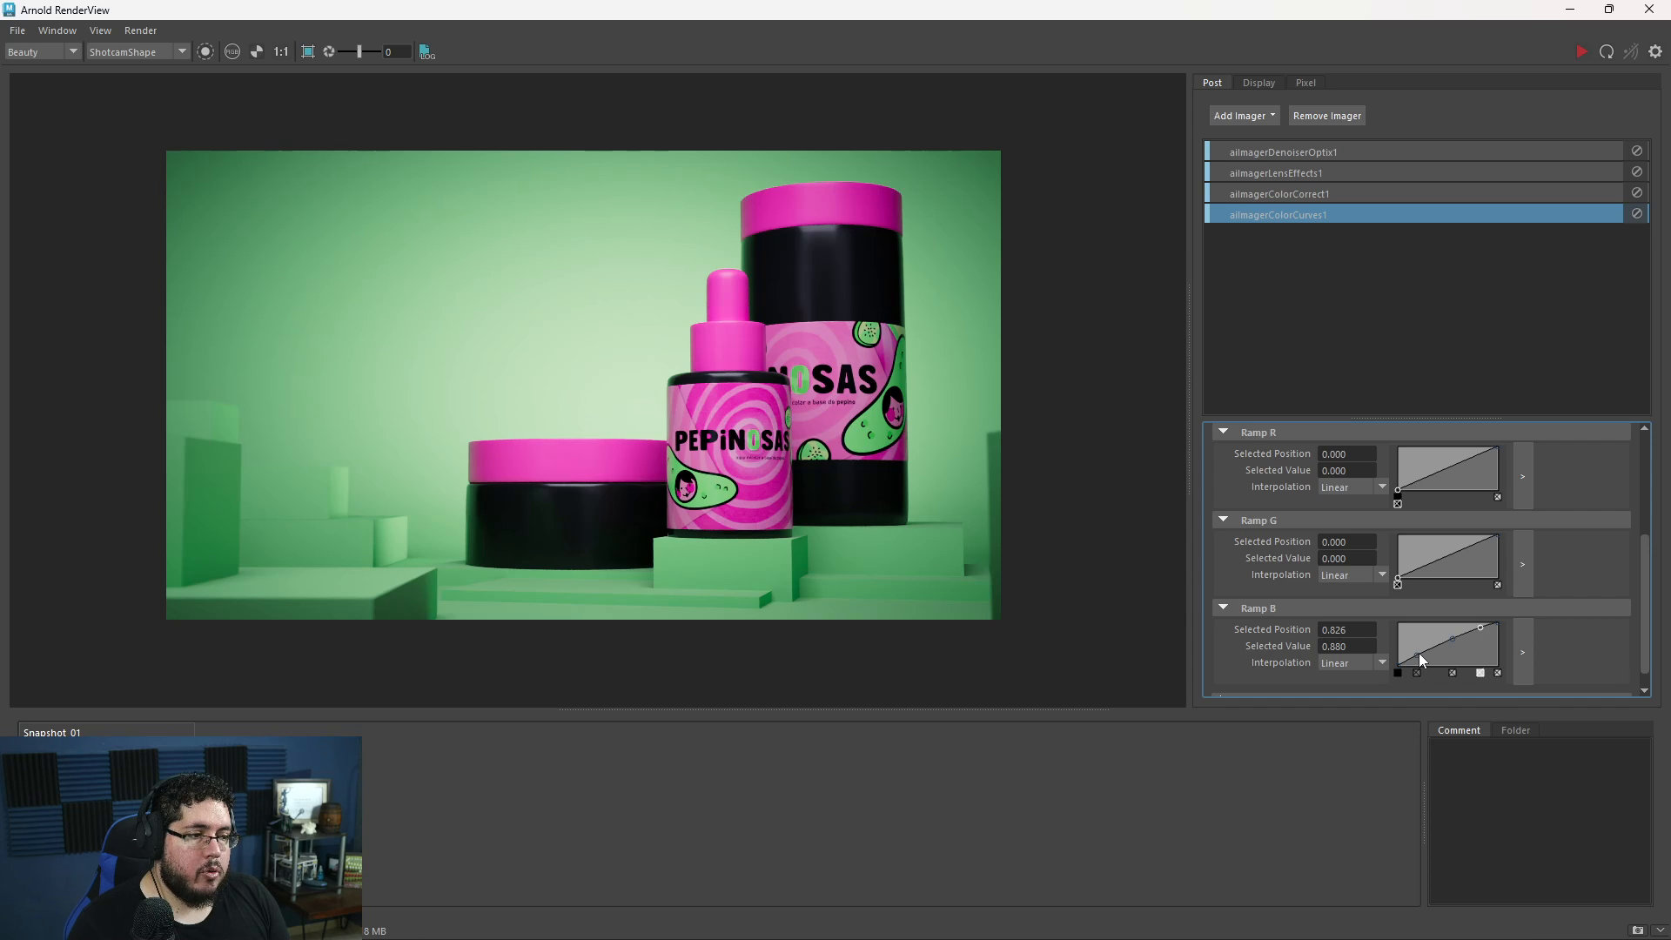
{"action": "left_click", "coordinate": [1418, 654]}
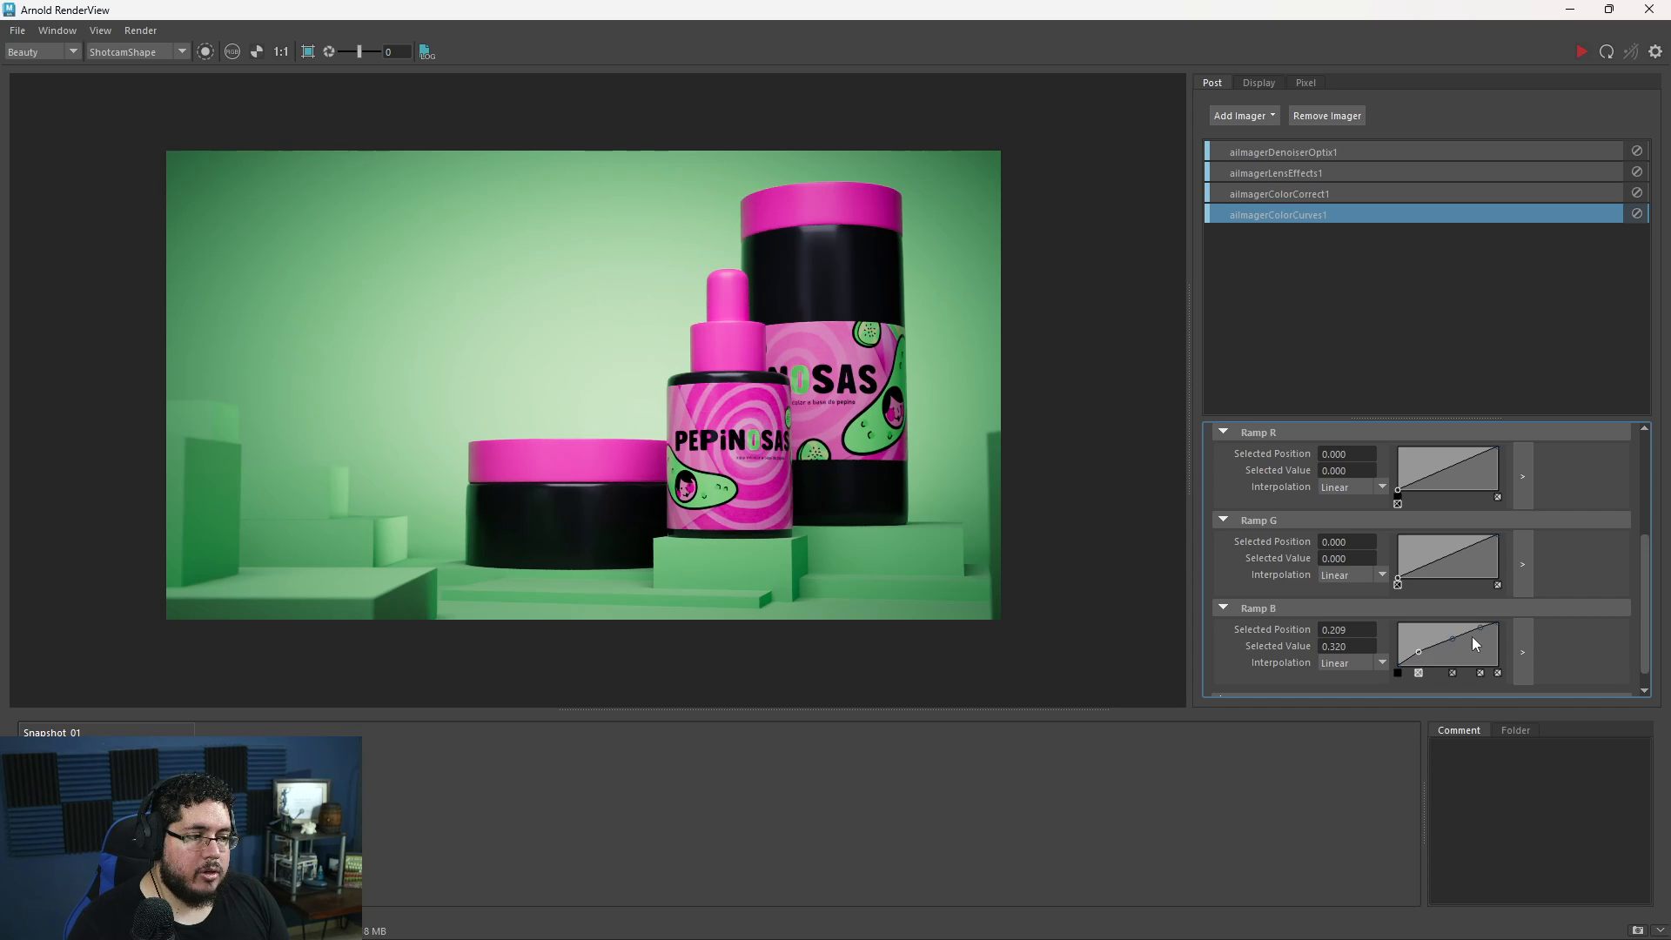
{"action": "left_click", "coordinate": [1478, 635]}
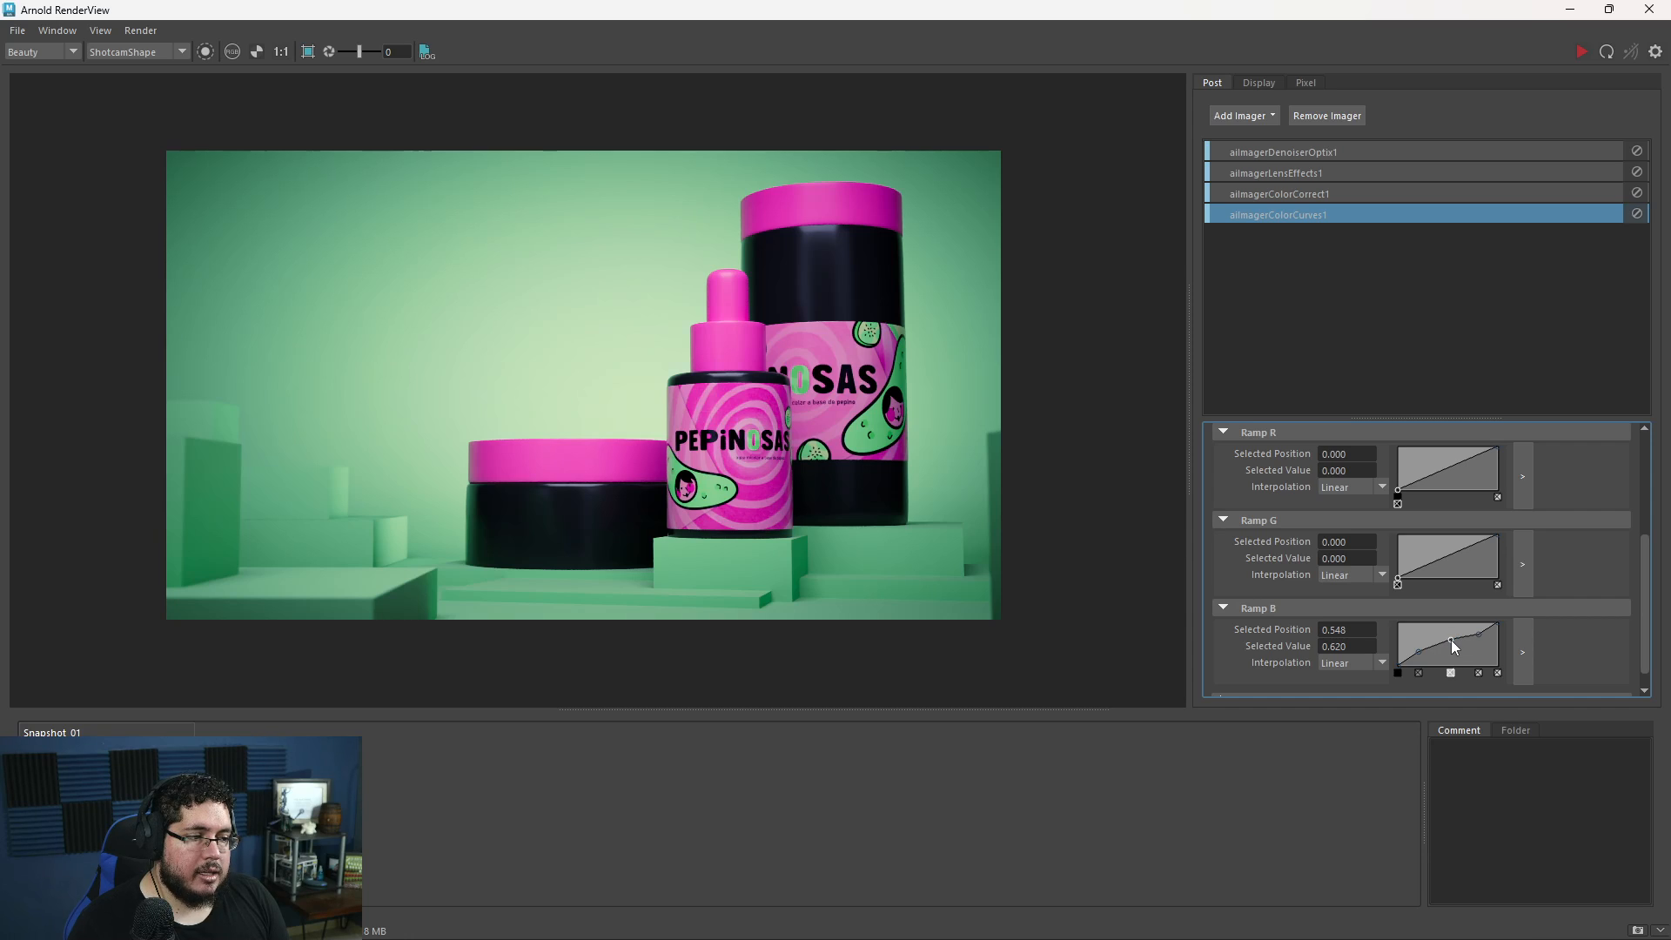
{"action": "left_click_drag", "start_coordinate": [1448, 638], "coordinate": [1448, 638]}
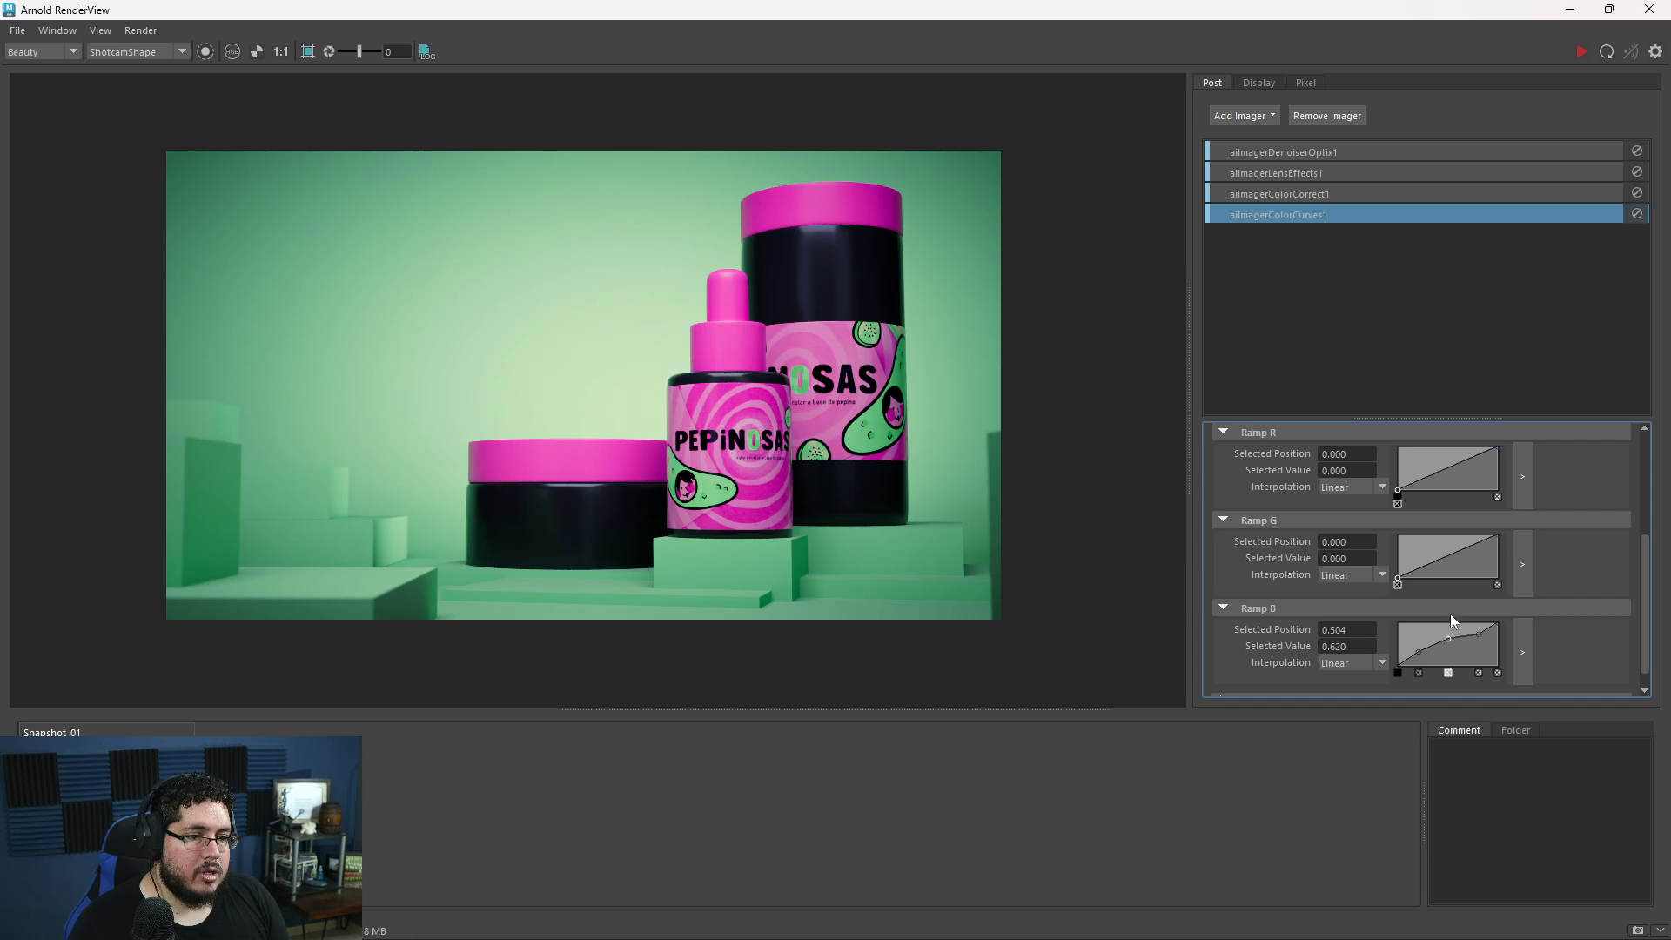
- Shape the red ramp into an S-curve with three points, lowering the dark point and raising the bright one to 0.88 at position 0.722
{"action": "left_click", "coordinate": [1446, 466]}
{"action": "left_click", "coordinate": [1420, 477]}
{"action": "left_click", "coordinate": [1470, 456]}
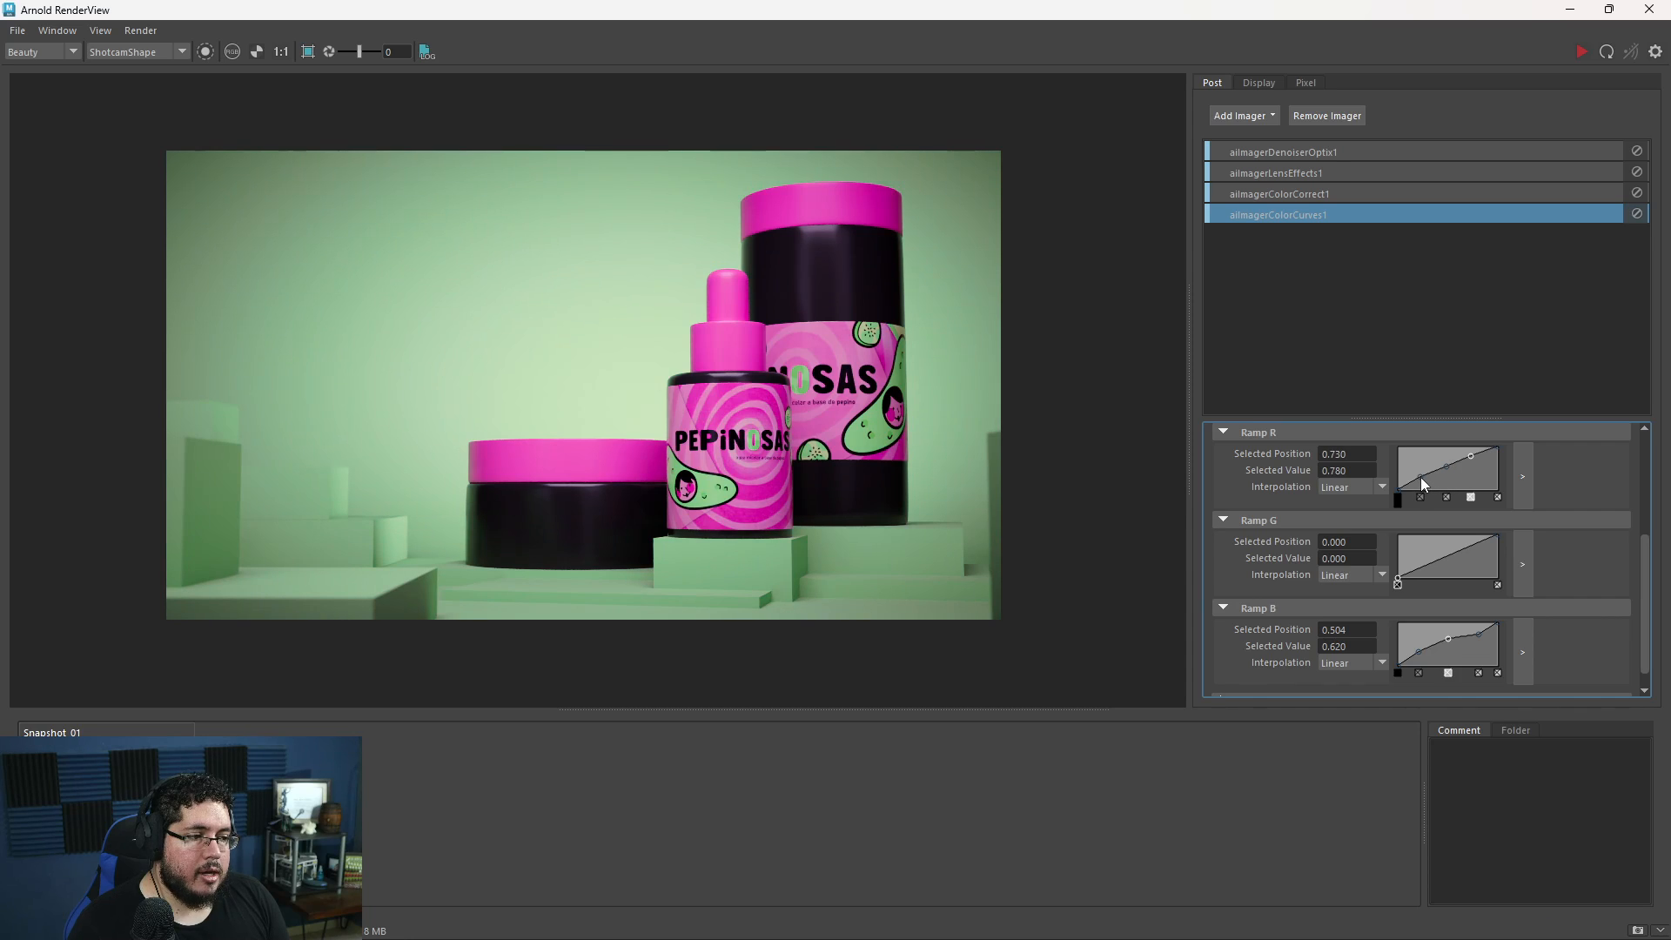
{"action": "left_click", "coordinate": [1420, 477]}
{"action": "left_click", "coordinate": [1470, 453]}
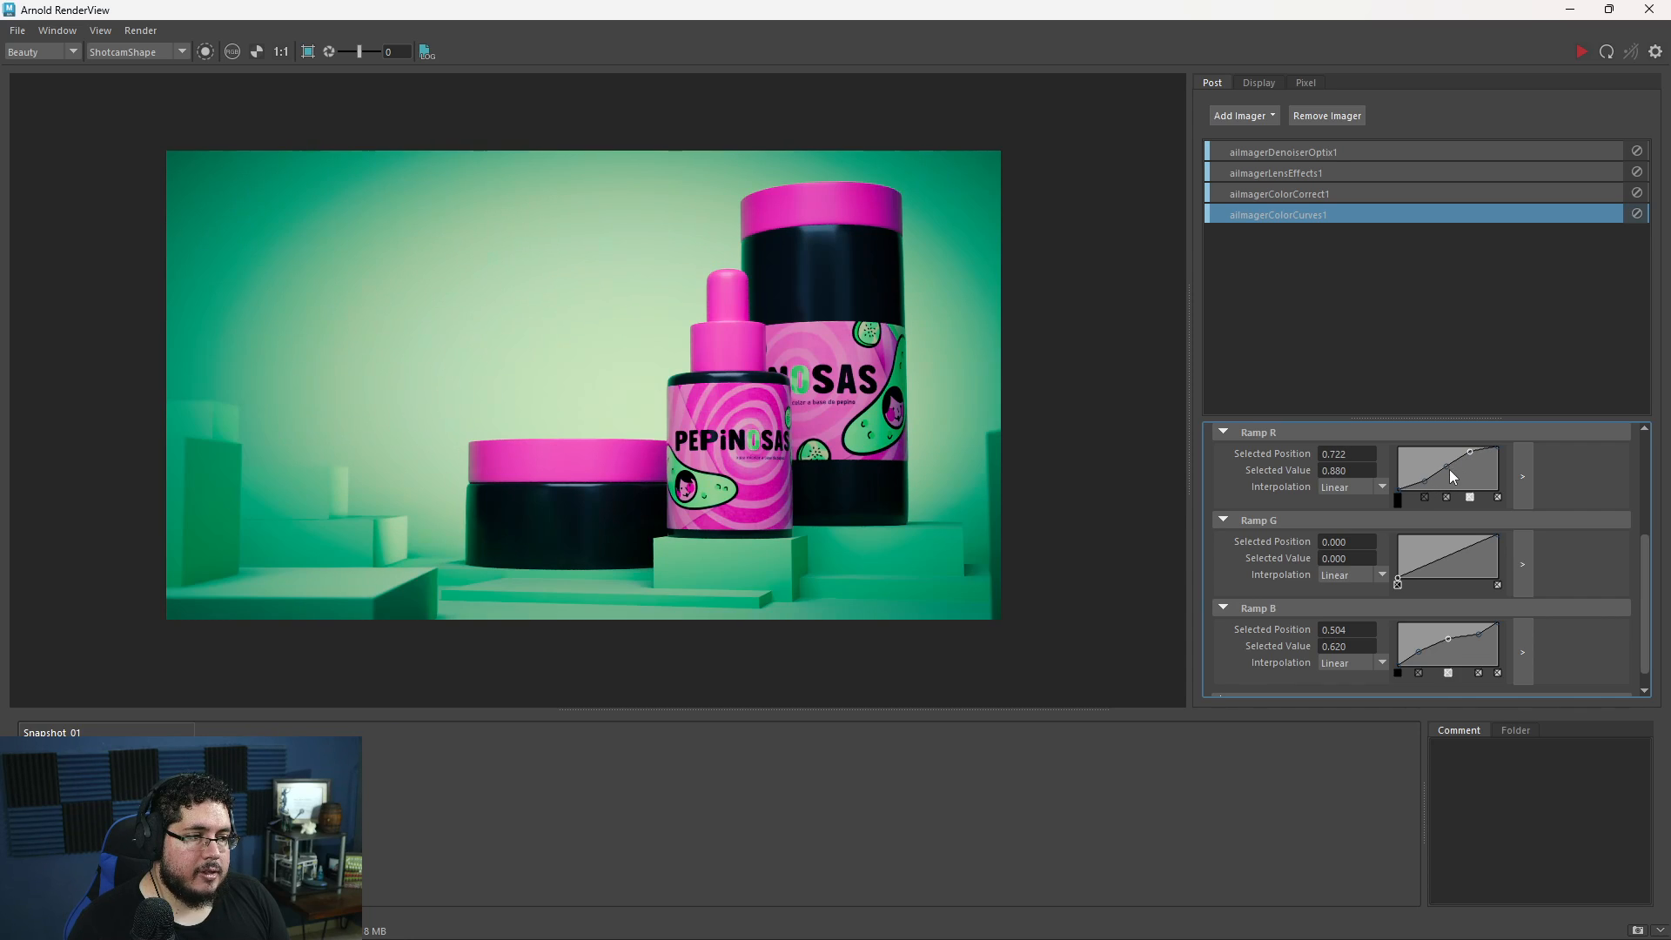
- Set the red ramp's middle point to position 0.461 with value 0.46
{"action": "left_click", "coordinate": [1442, 470]}
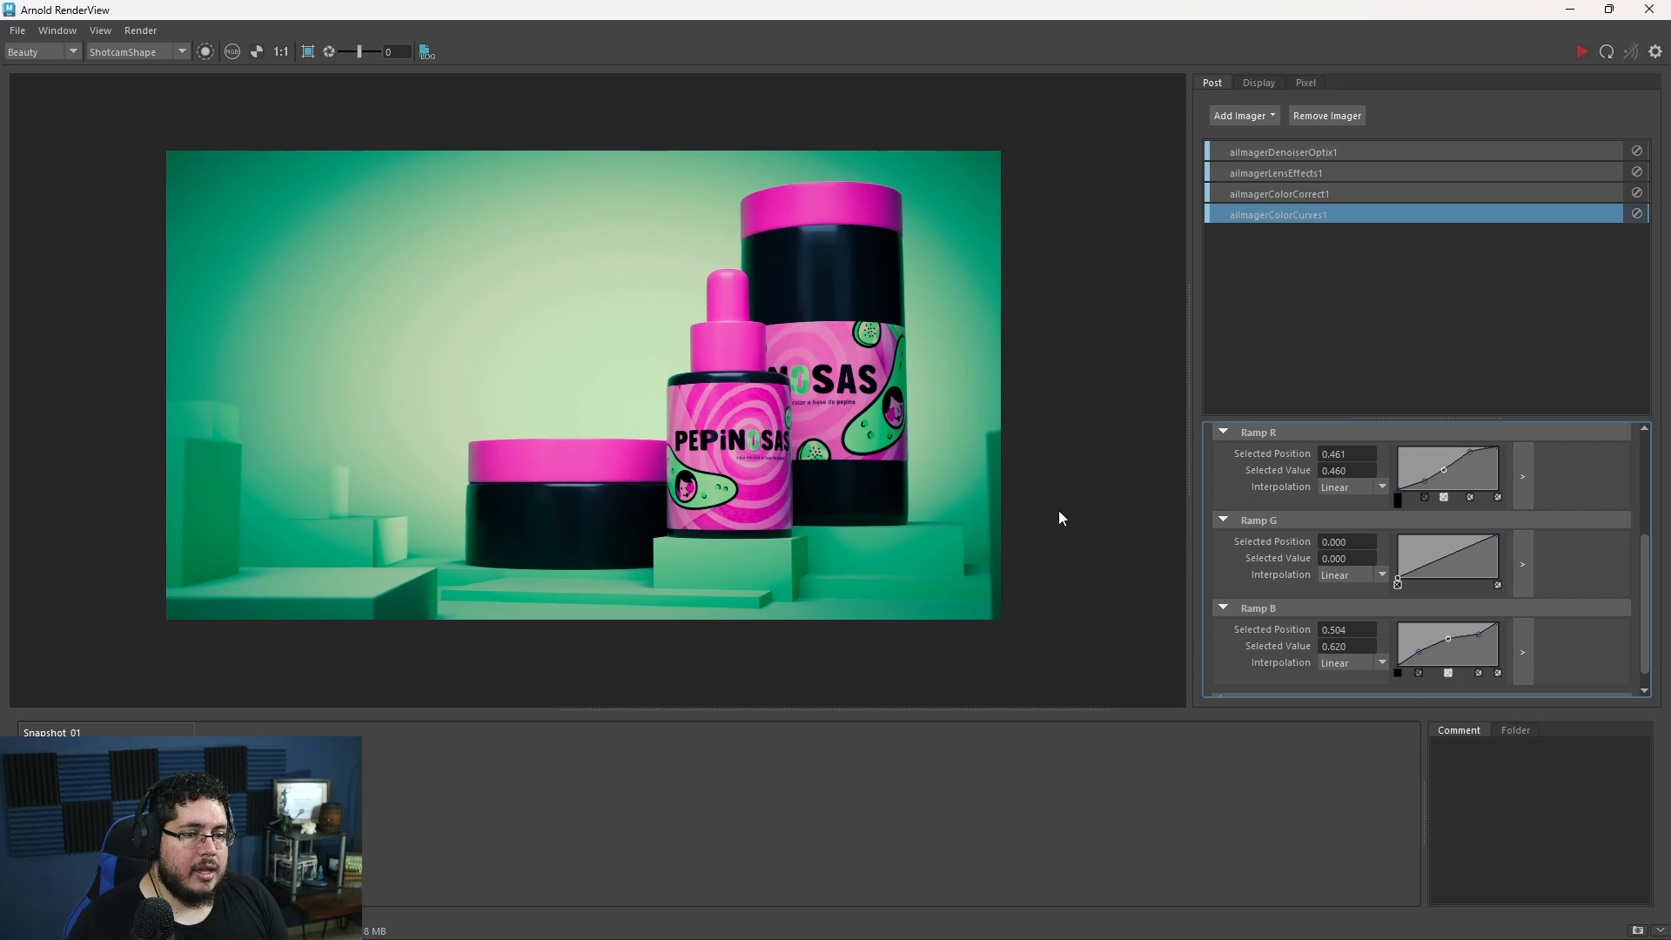
{"action": "scroll", "coordinate": [1439, 559], "scroll_direction": "down", "scroll_amount": 1}
{"action": "scroll", "coordinate": [1432, 608], "scroll_direction": "up", "scroll_amount": 3}
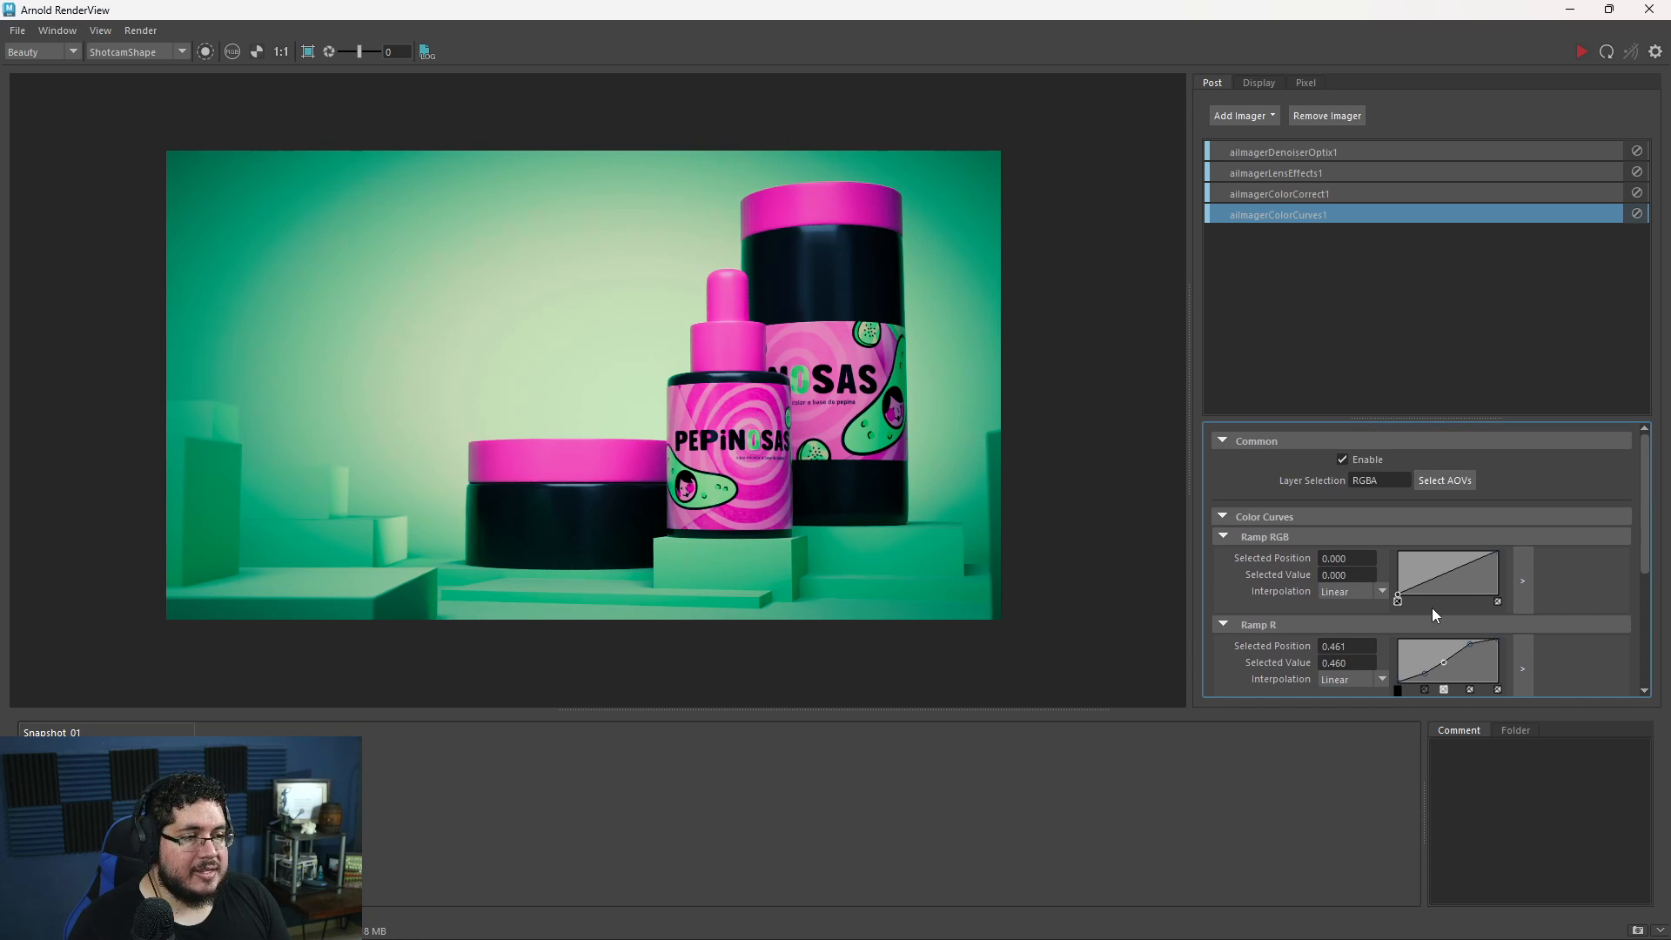
- Look through the Color Curves imager's settings, including its Color Space section, and check the graded render
{"action": "scroll", "coordinate": [1432, 608], "scroll_direction": "down", "scroll_amount": 1}
{"action": "scroll", "coordinate": [1432, 608], "scroll_direction": "up", "scroll_amount": 1}
{"action": "left_click", "coordinate": [1222, 517]}
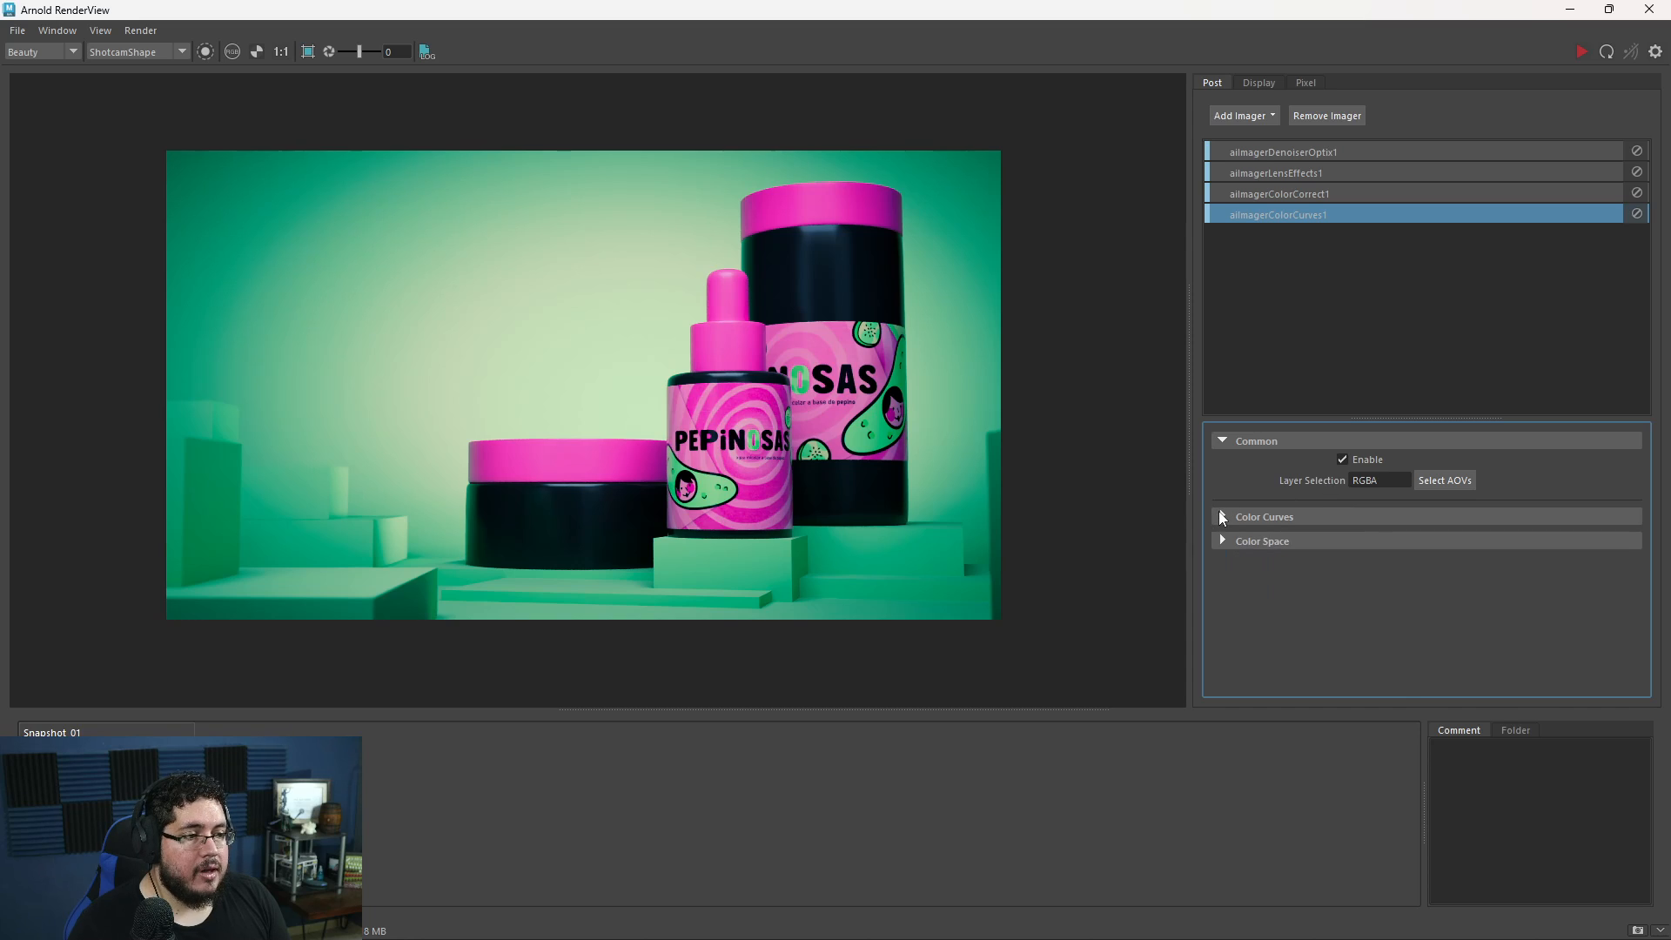
{"action": "left_click", "coordinate": [1221, 540]}
{"action": "left_click", "coordinate": [1221, 540]}
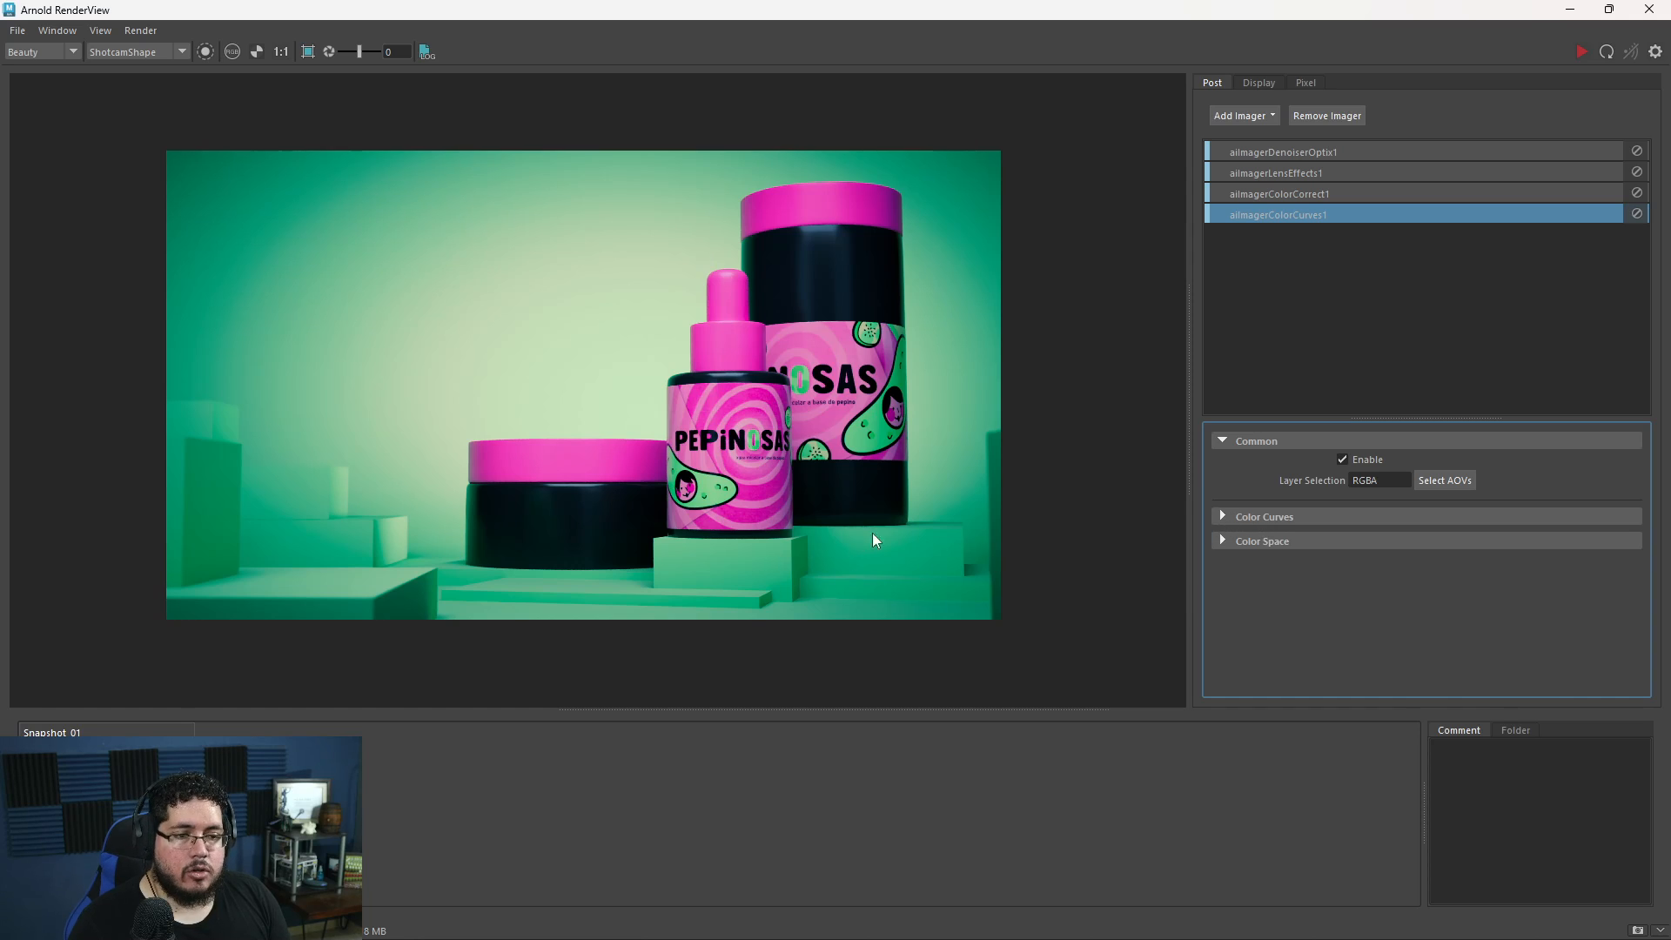
{"action": "scroll", "coordinate": [894, 521], "scroll_direction": "down", "scroll_amount": 1}
{"action": "scroll", "coordinate": [894, 520], "scroll_direction": "up", "scroll_amount": 1}
{"action": "middle_click_drag", "start_coordinate": [884, 499], "coordinate": [940, 513]}
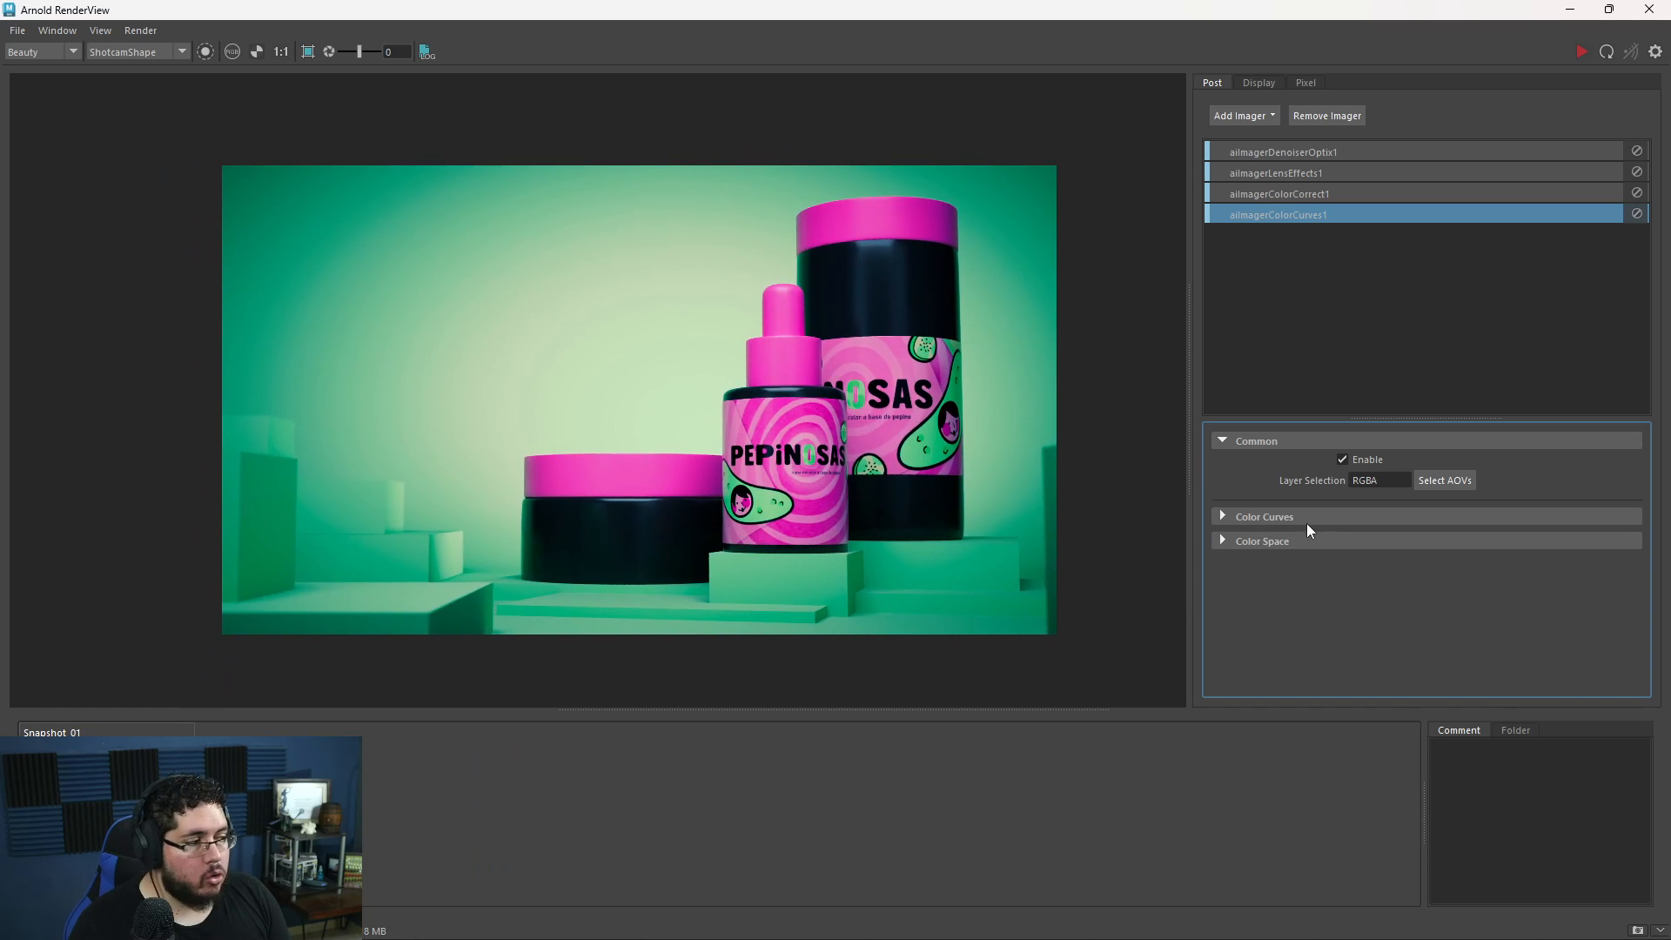
- Remove the added points from the red and blue ramps so both curves are straight, and check the render up close
{"action": "left_click", "coordinate": [1221, 519]}
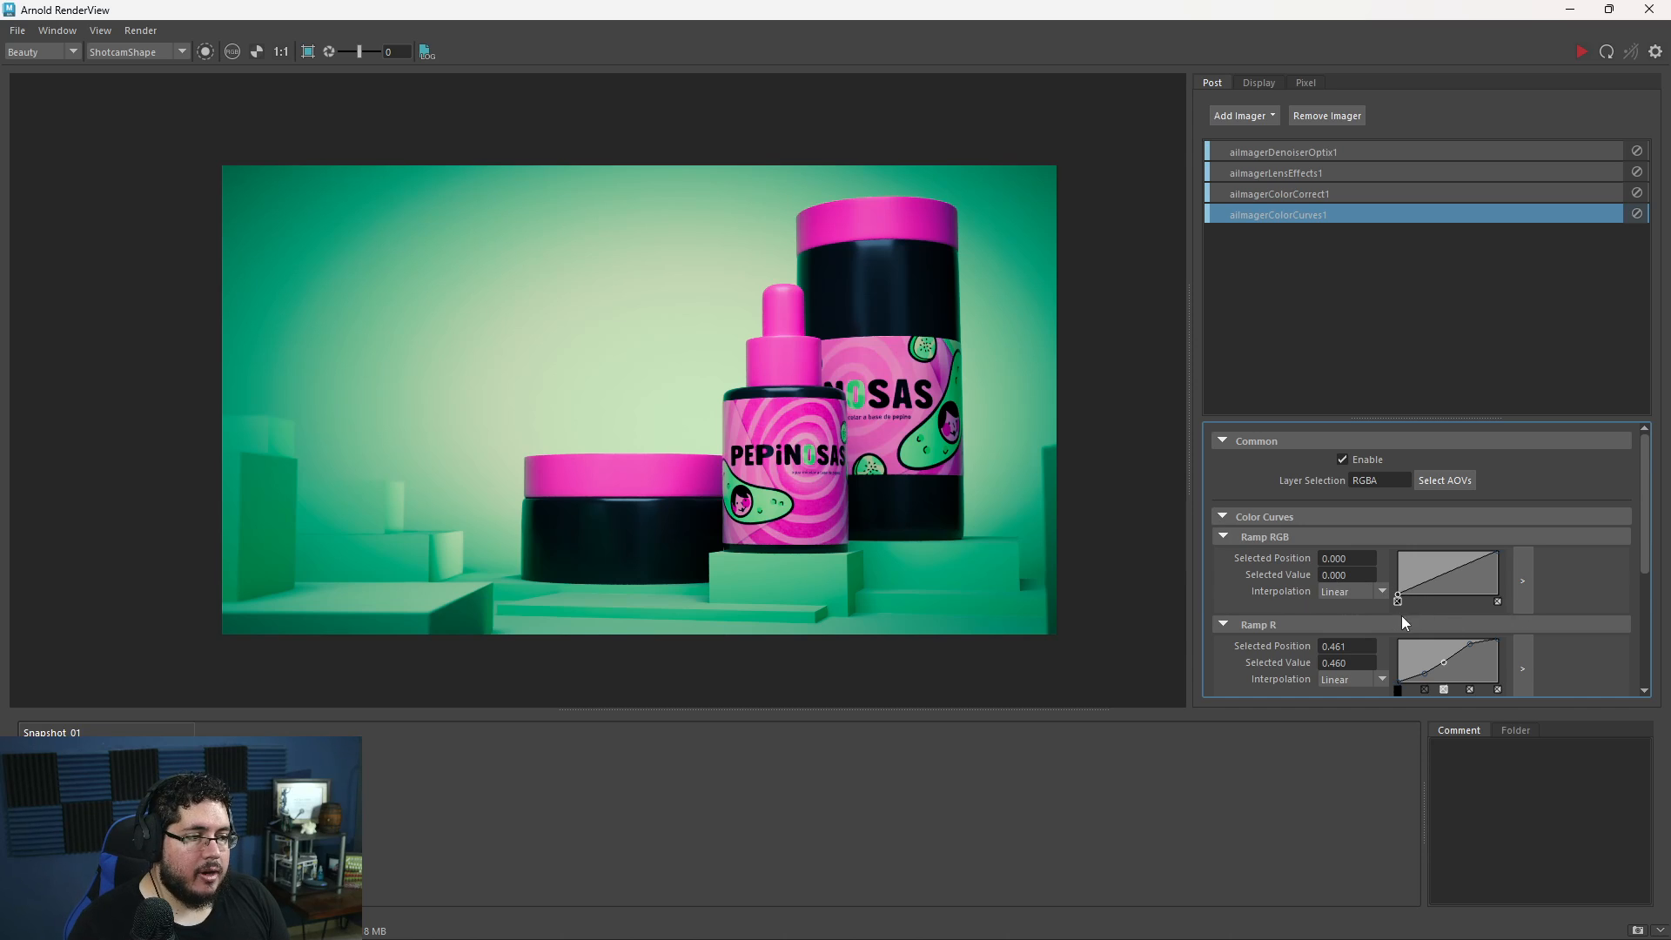
{"action": "scroll", "coordinate": [1418, 622], "scroll_direction": "down", "scroll_amount": 1}
{"action": "scroll", "coordinate": [1392, 643], "scroll_direction": "down", "scroll_amount": 1}
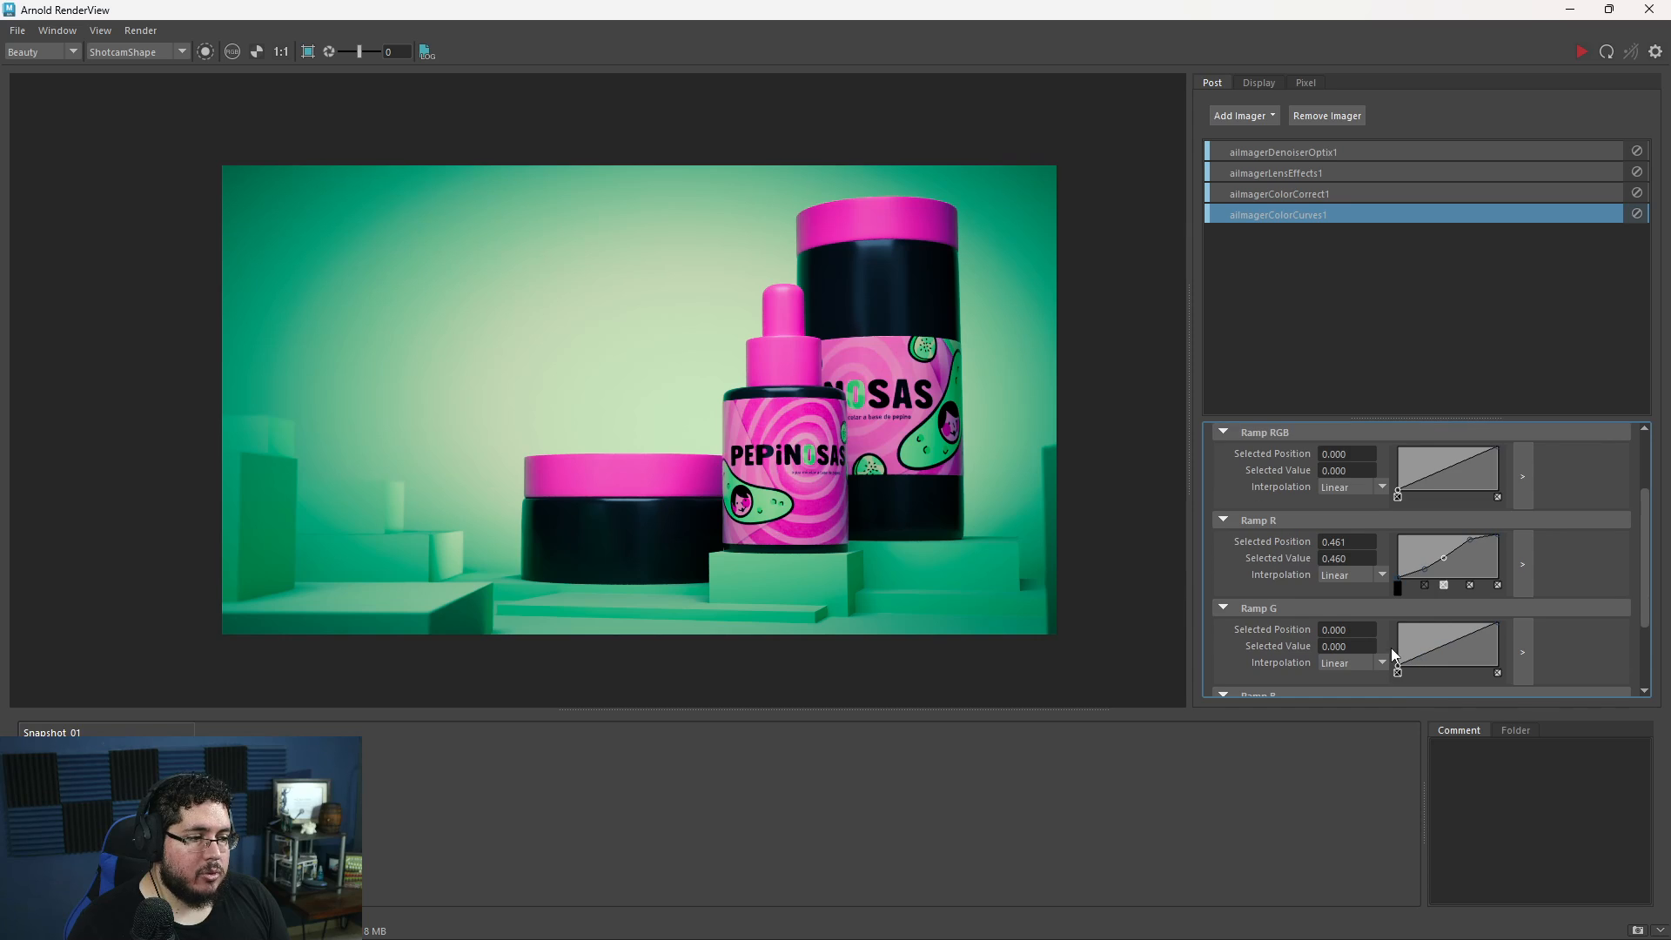
{"action": "left_click", "coordinate": [1439, 588]}
{"action": "left_click", "coordinate": [1467, 589]}
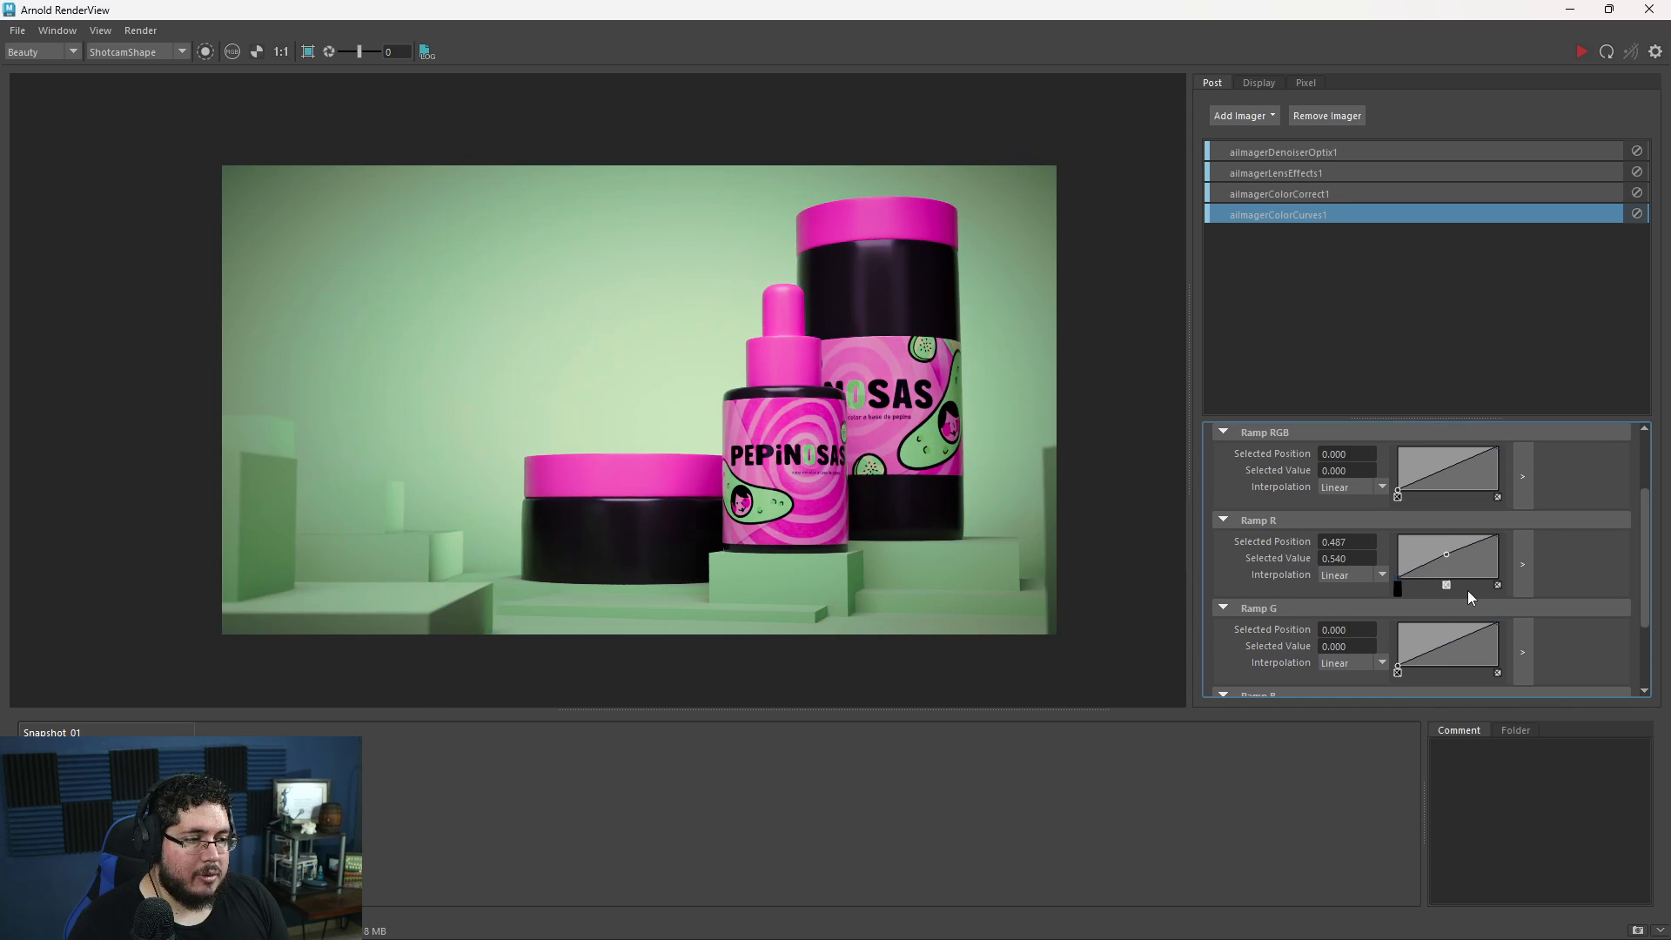
{"action": "scroll", "coordinate": [1488, 599], "scroll_direction": "down", "scroll_amount": 2}
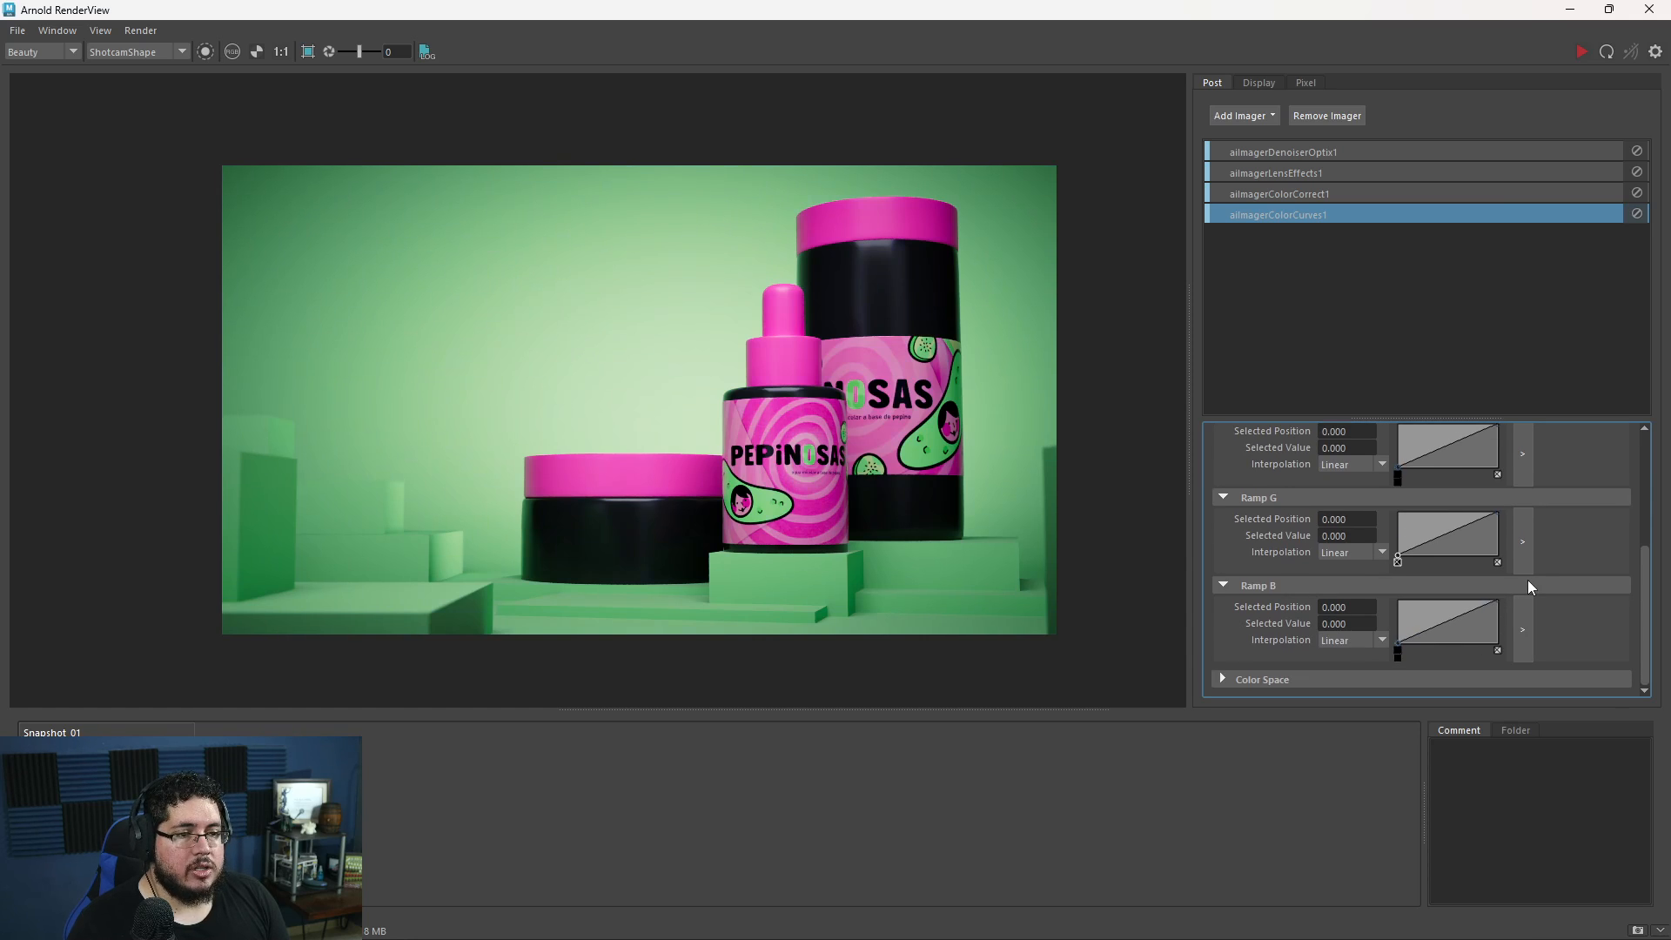
{"action": "scroll", "coordinate": [996, 543], "scroll_direction": "up", "scroll_amount": 2}
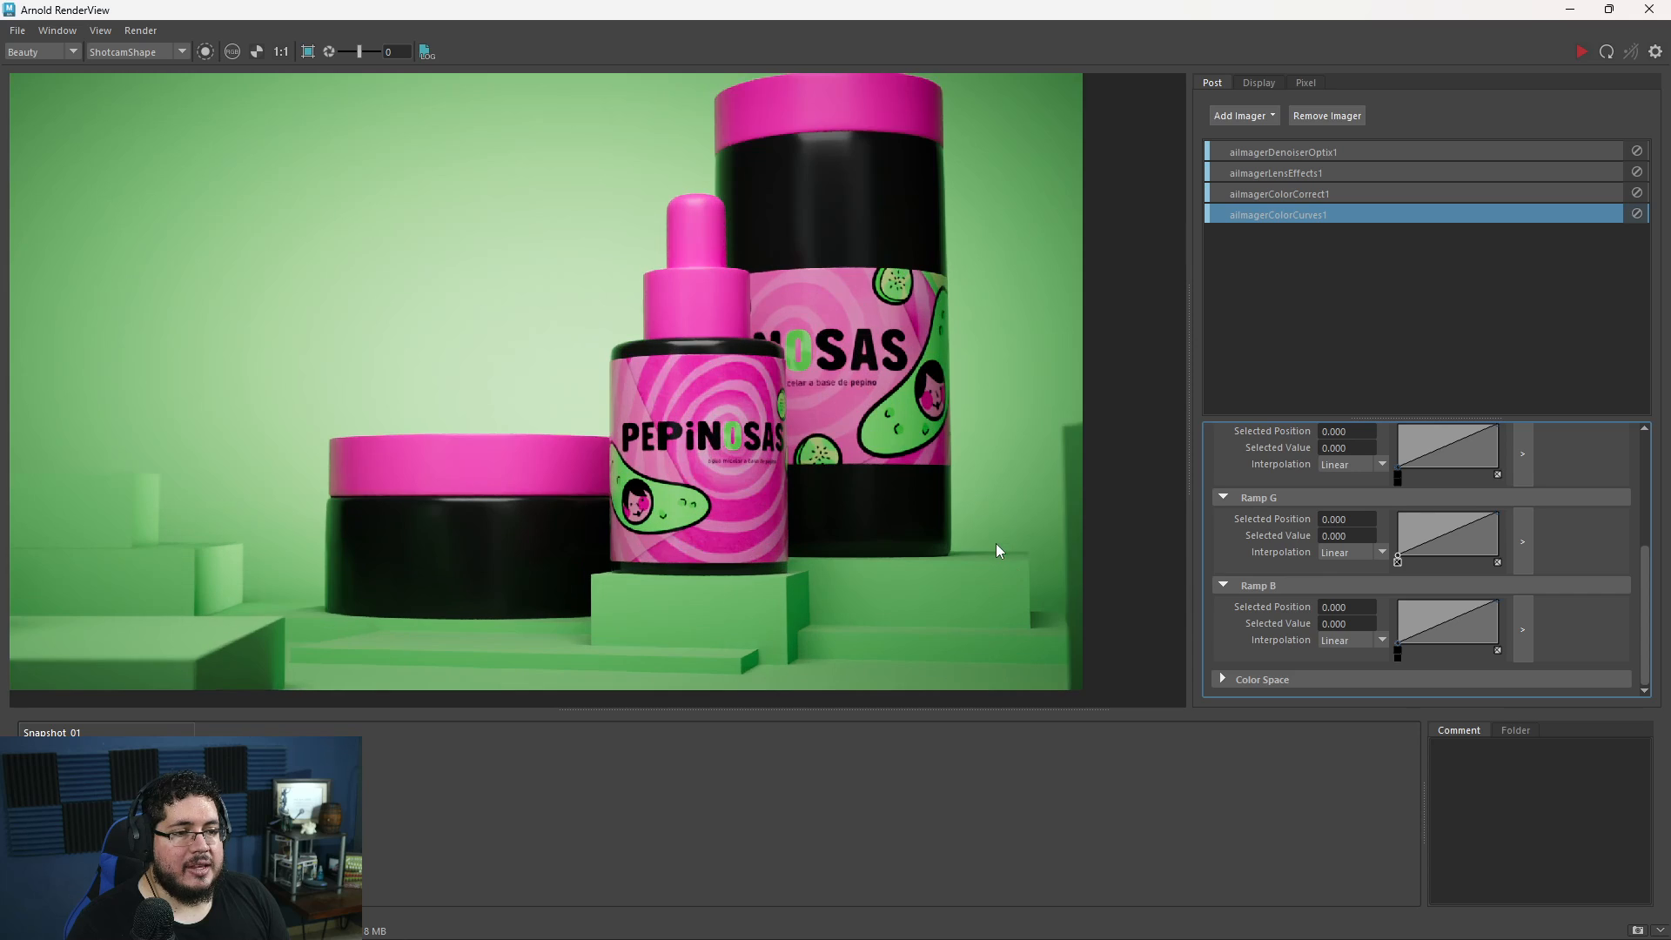
{"action": "middle_click_drag", "start_coordinate": [980, 539], "coordinate": [1035, 544]}
{"action": "scroll", "coordinate": [1035, 545], "scroll_direction": "down", "scroll_amount": 2}
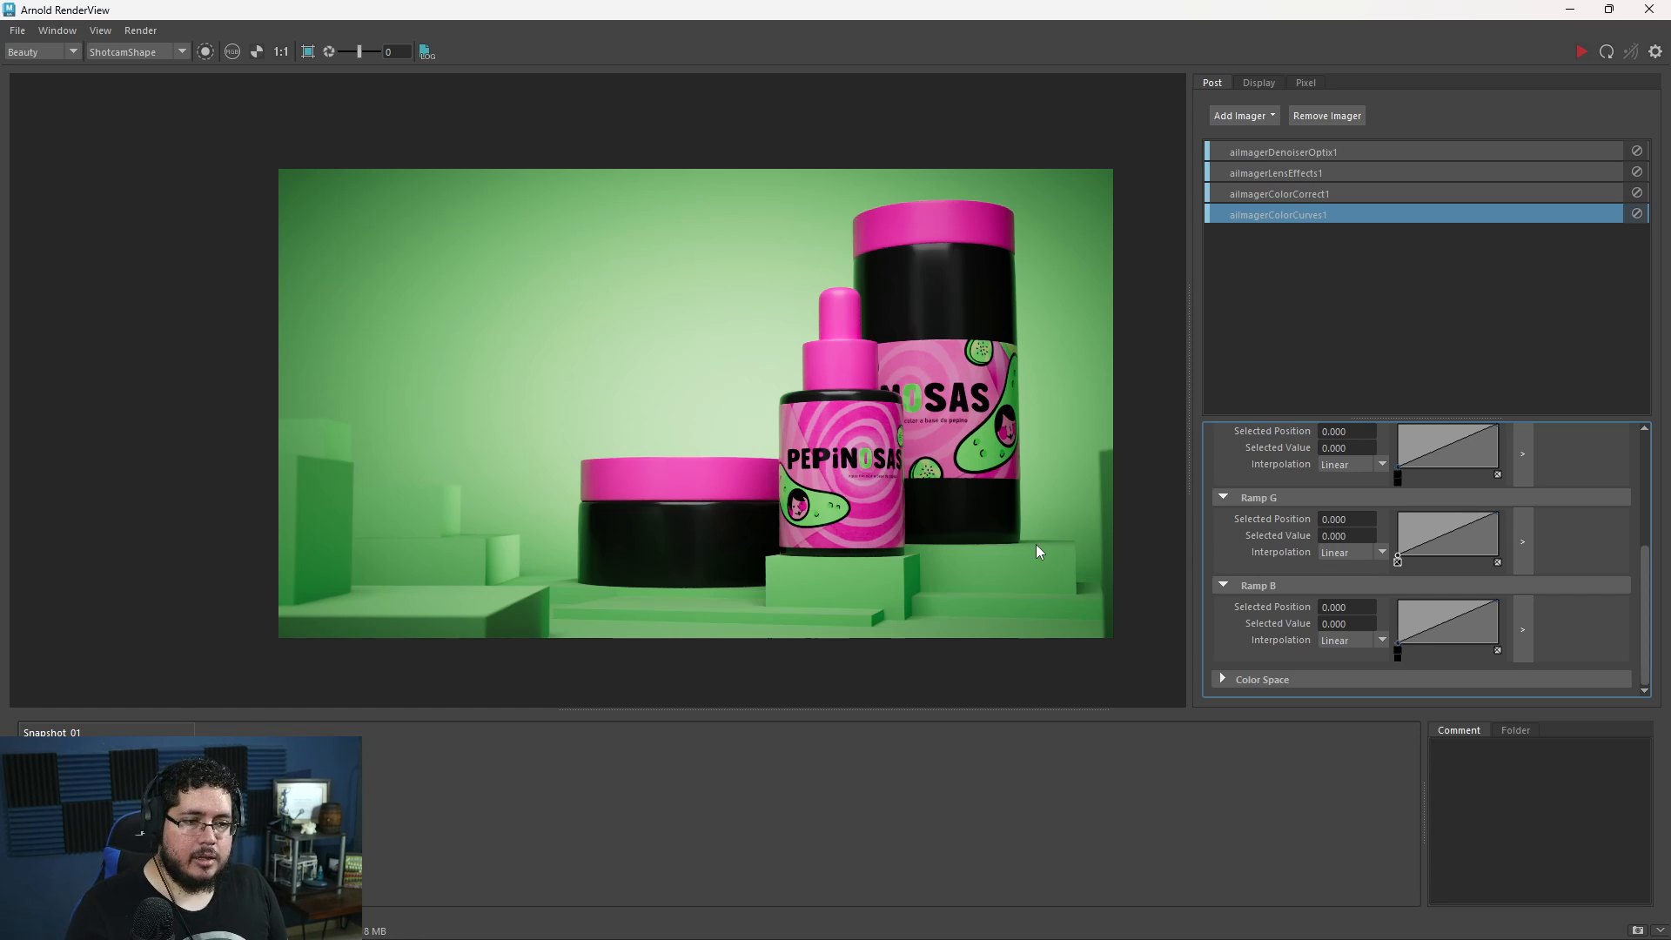
- Switch to Chrome and search Google Images for "beauty cream photo"
{"action": "key", "text": "alt+Tab"}
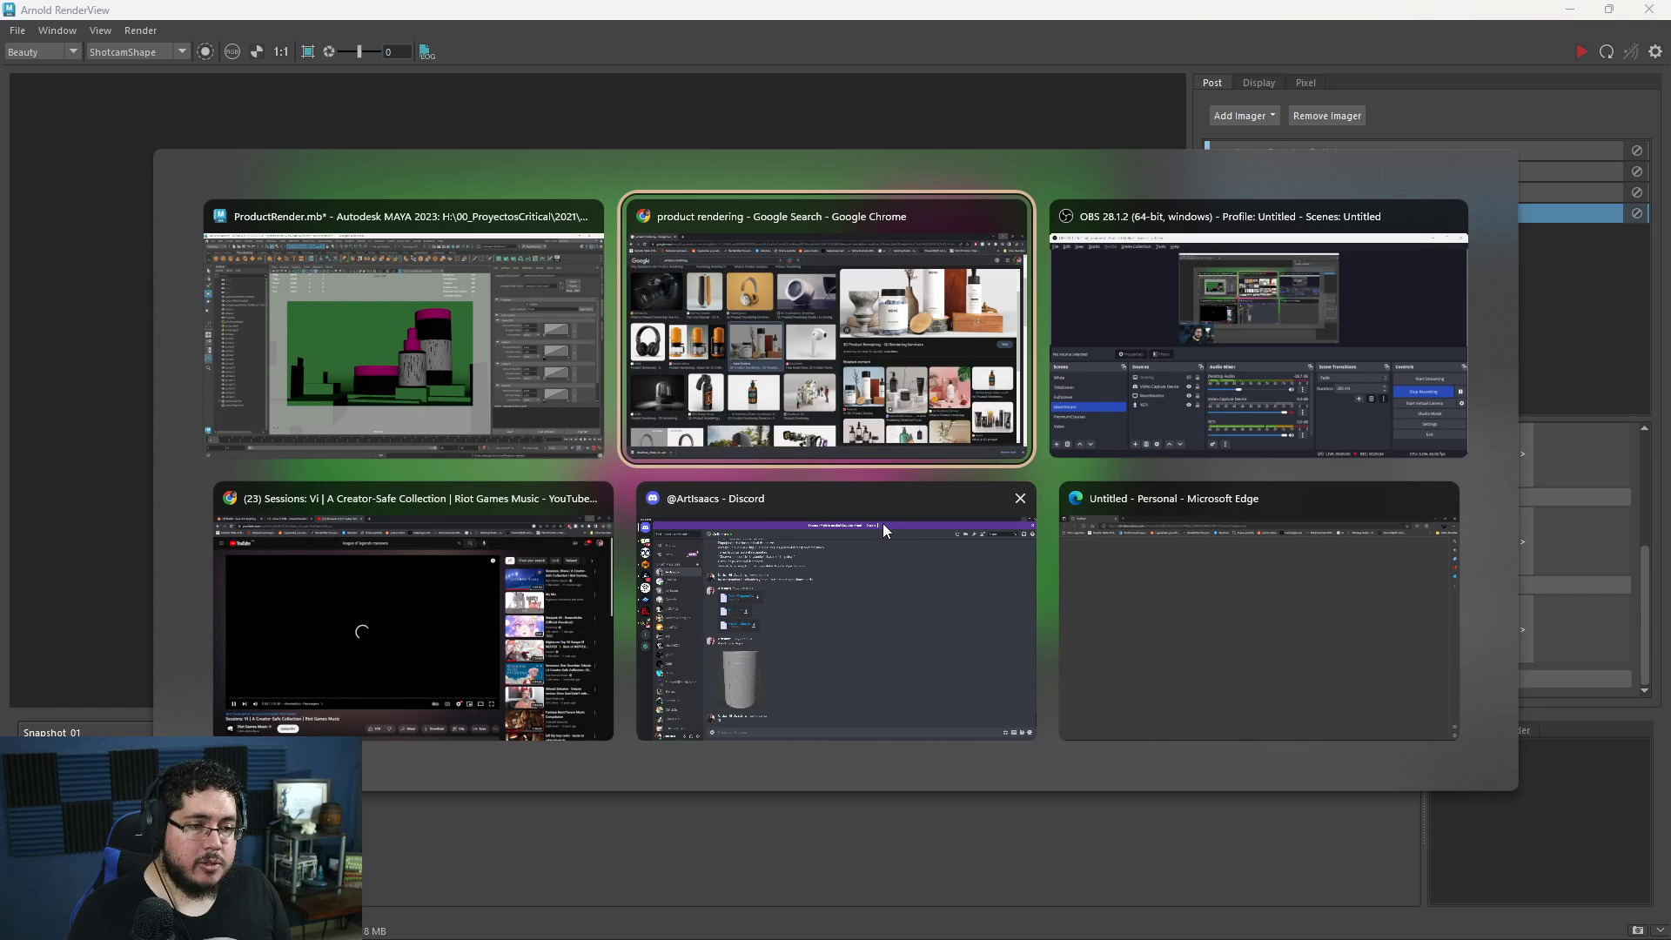
{"action": "left_click", "coordinate": [1030, 348]}
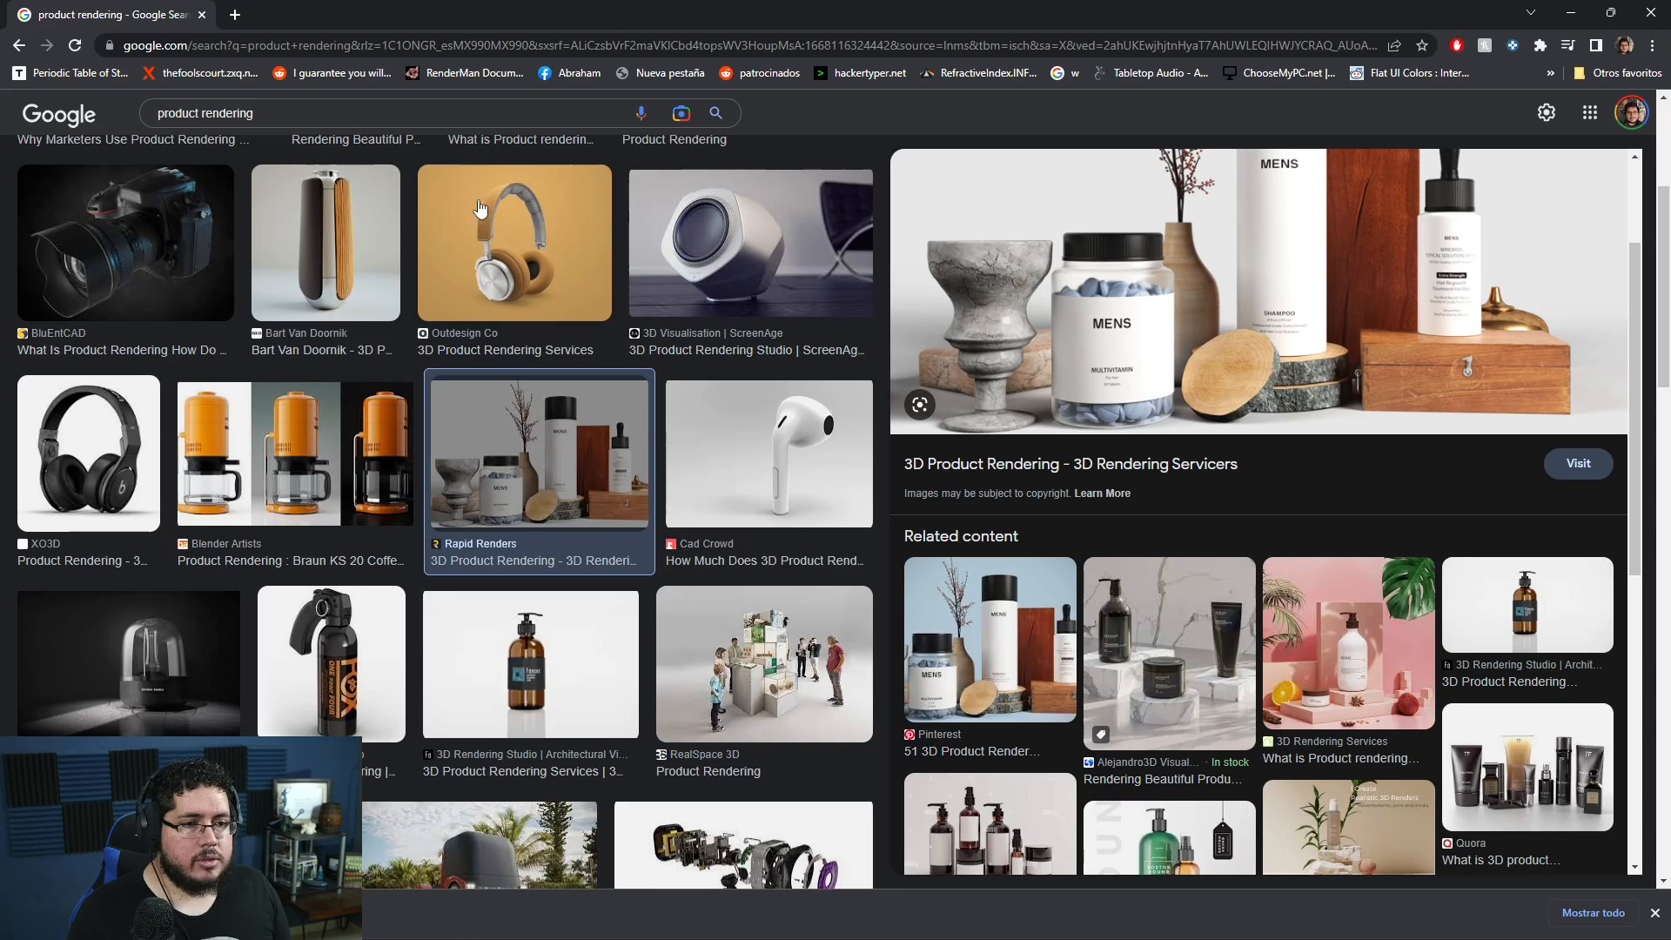
{"action": "double_click", "coordinate": [248, 111]}
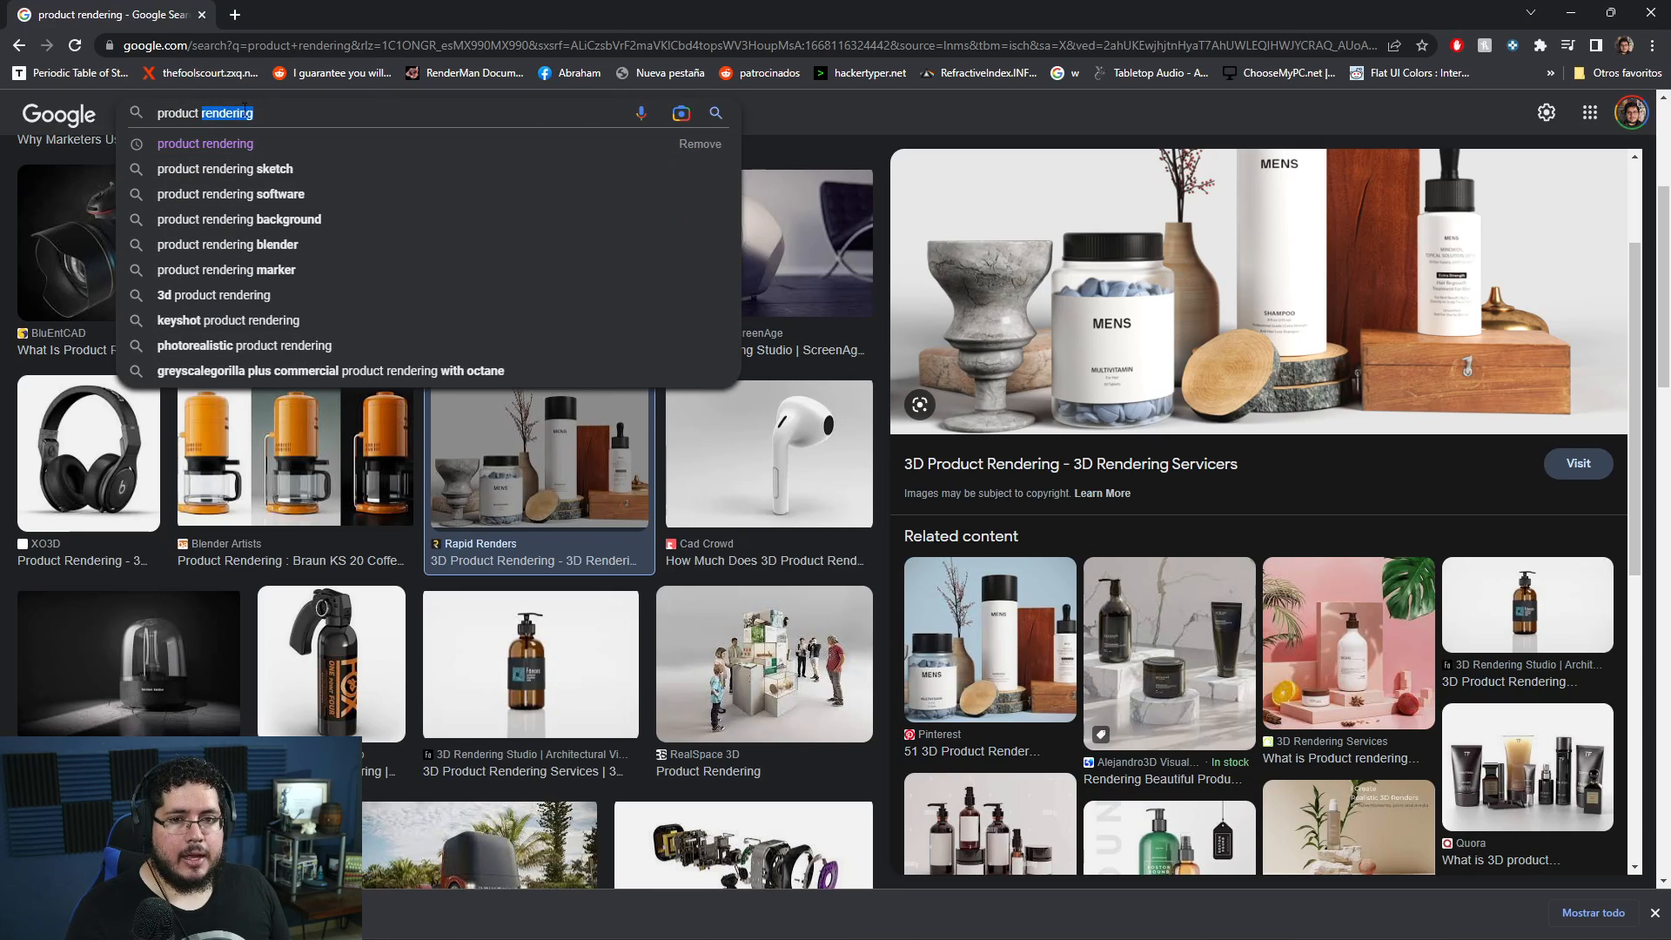
{"action": "key", "text": "BackSpace"}
{"action": "key", "text": "BackSpace"}
{"action": "key", "text": "BackSpace"}
{"action": "key", "text": "BackSpace"}
{"action": "key", "text": "BackSpace"}
{"action": "key", "text": "BackSpace"}
{"action": "key", "text": "BackSpace"}
{"action": "key", "text": "BackSpace"}
{"action": "key", "text": "BackSpace"}
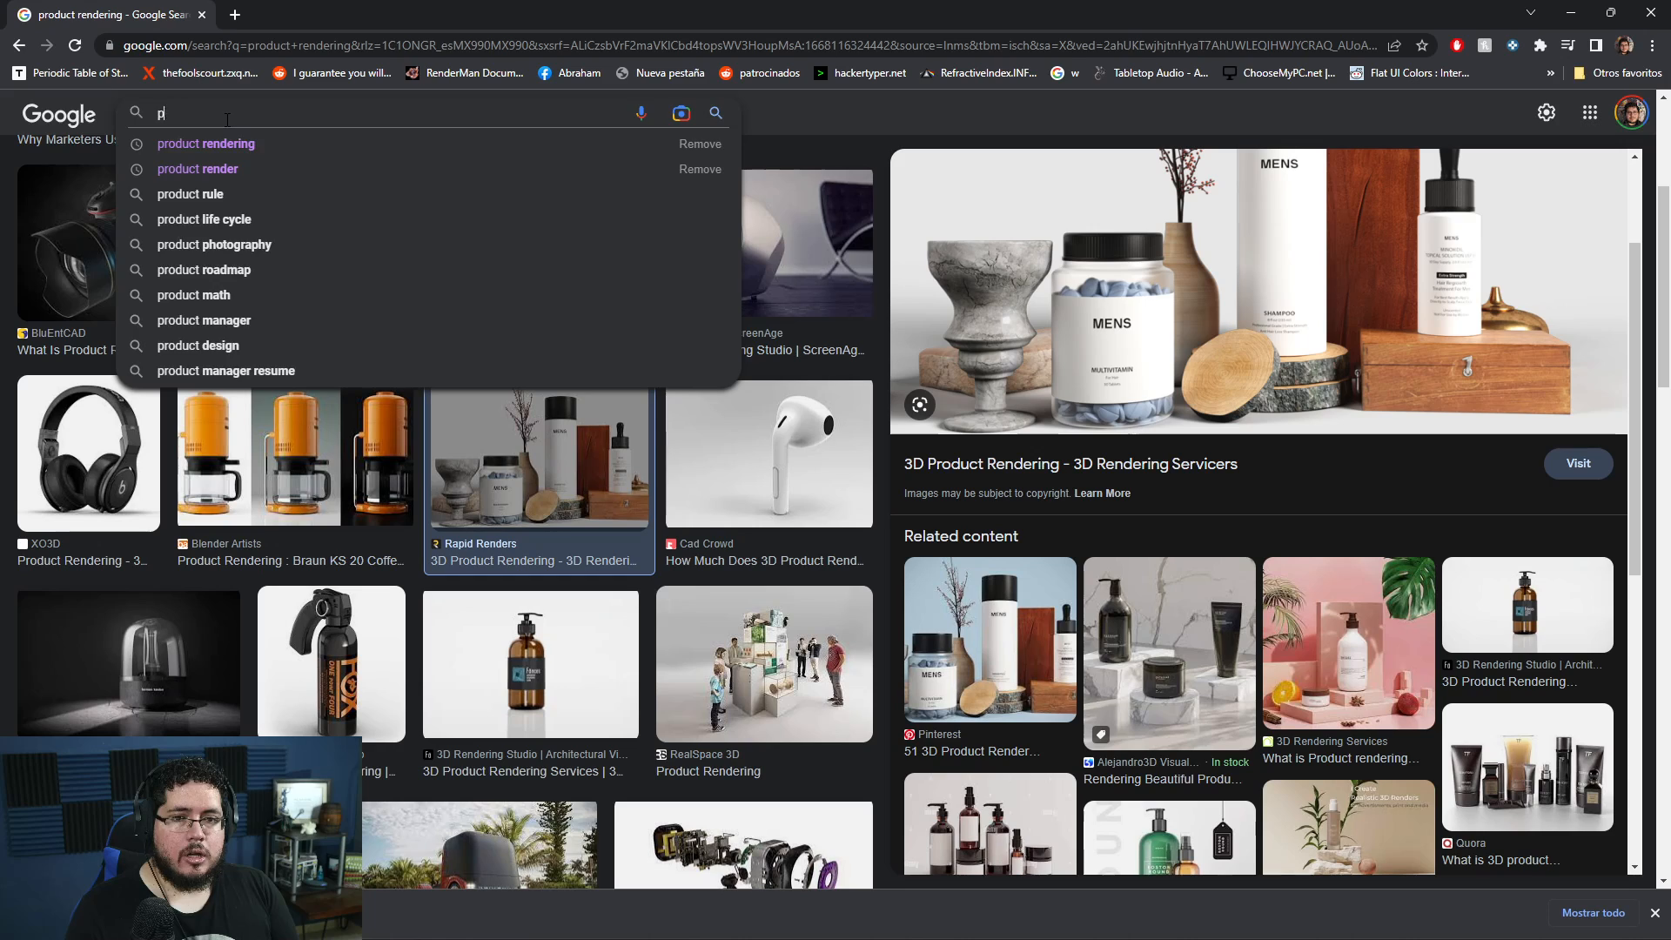
{"action": "type", "text": "beauty "}
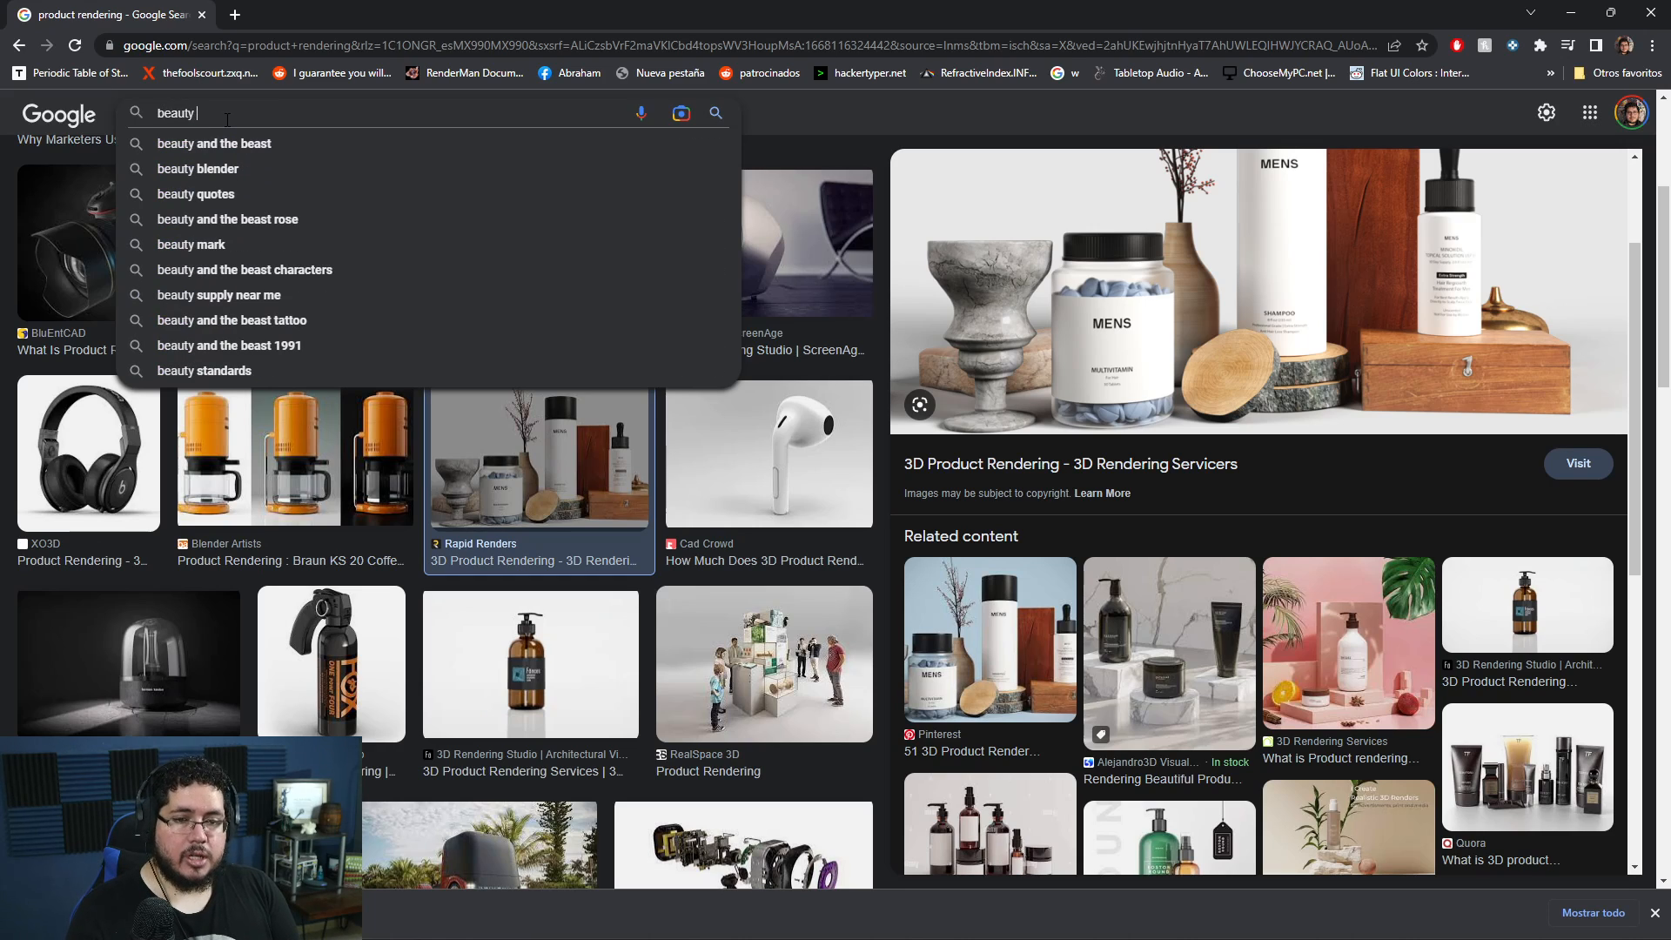
{"action": "type", "text": "cream photo"}
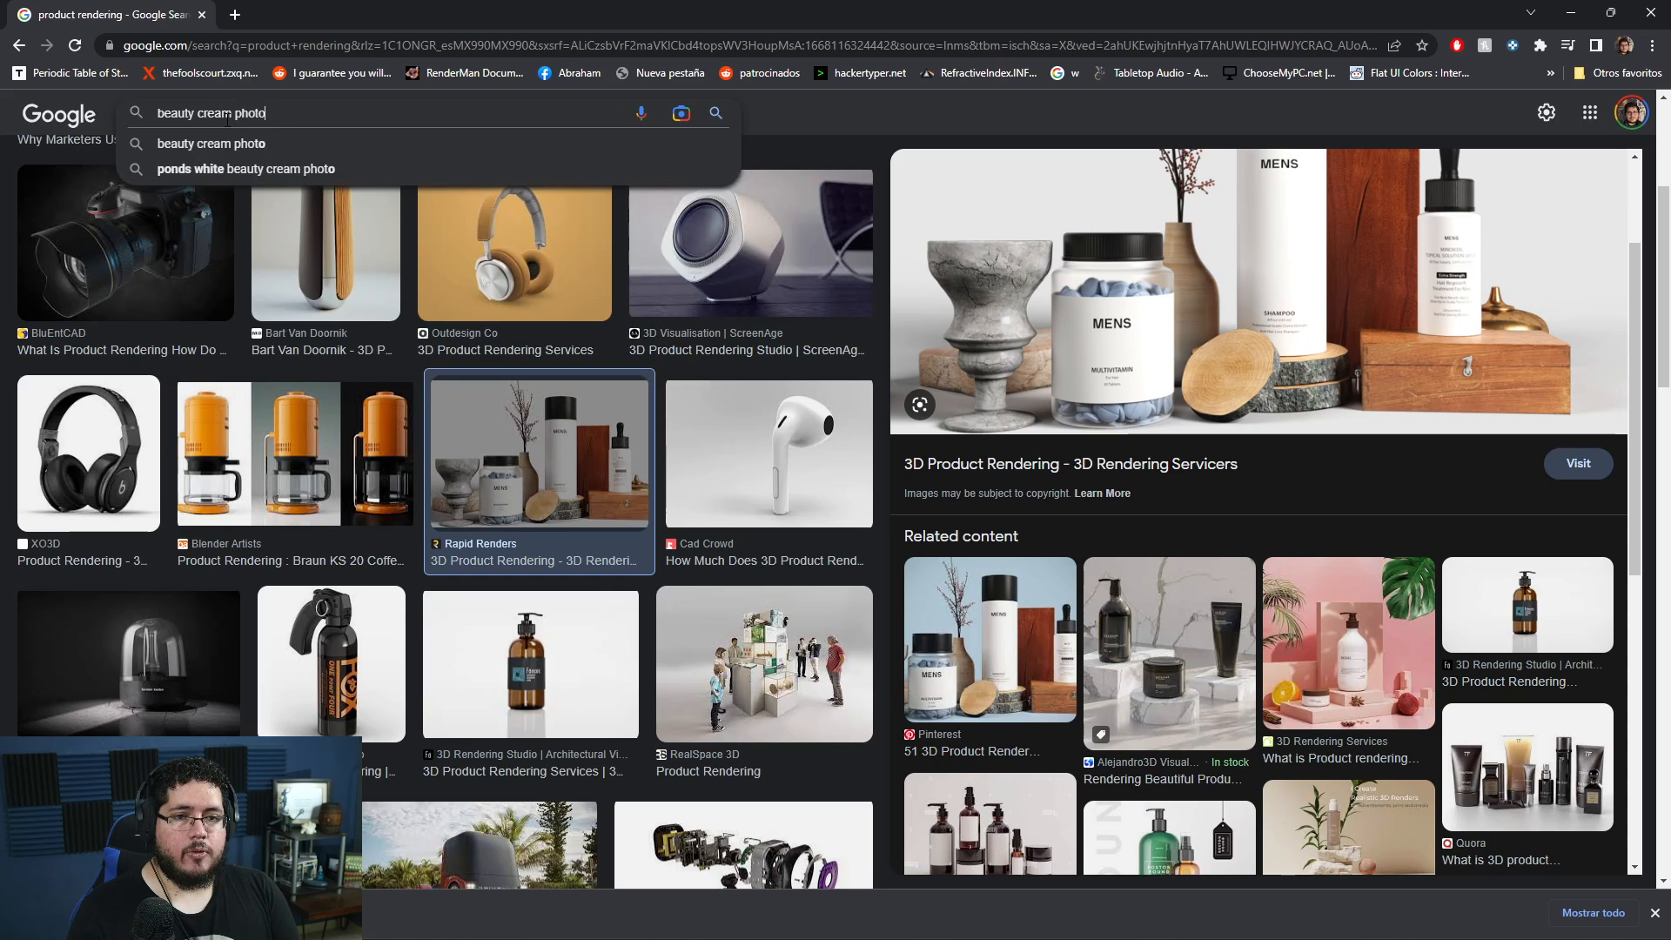
{"action": "key", "text": "Return"}
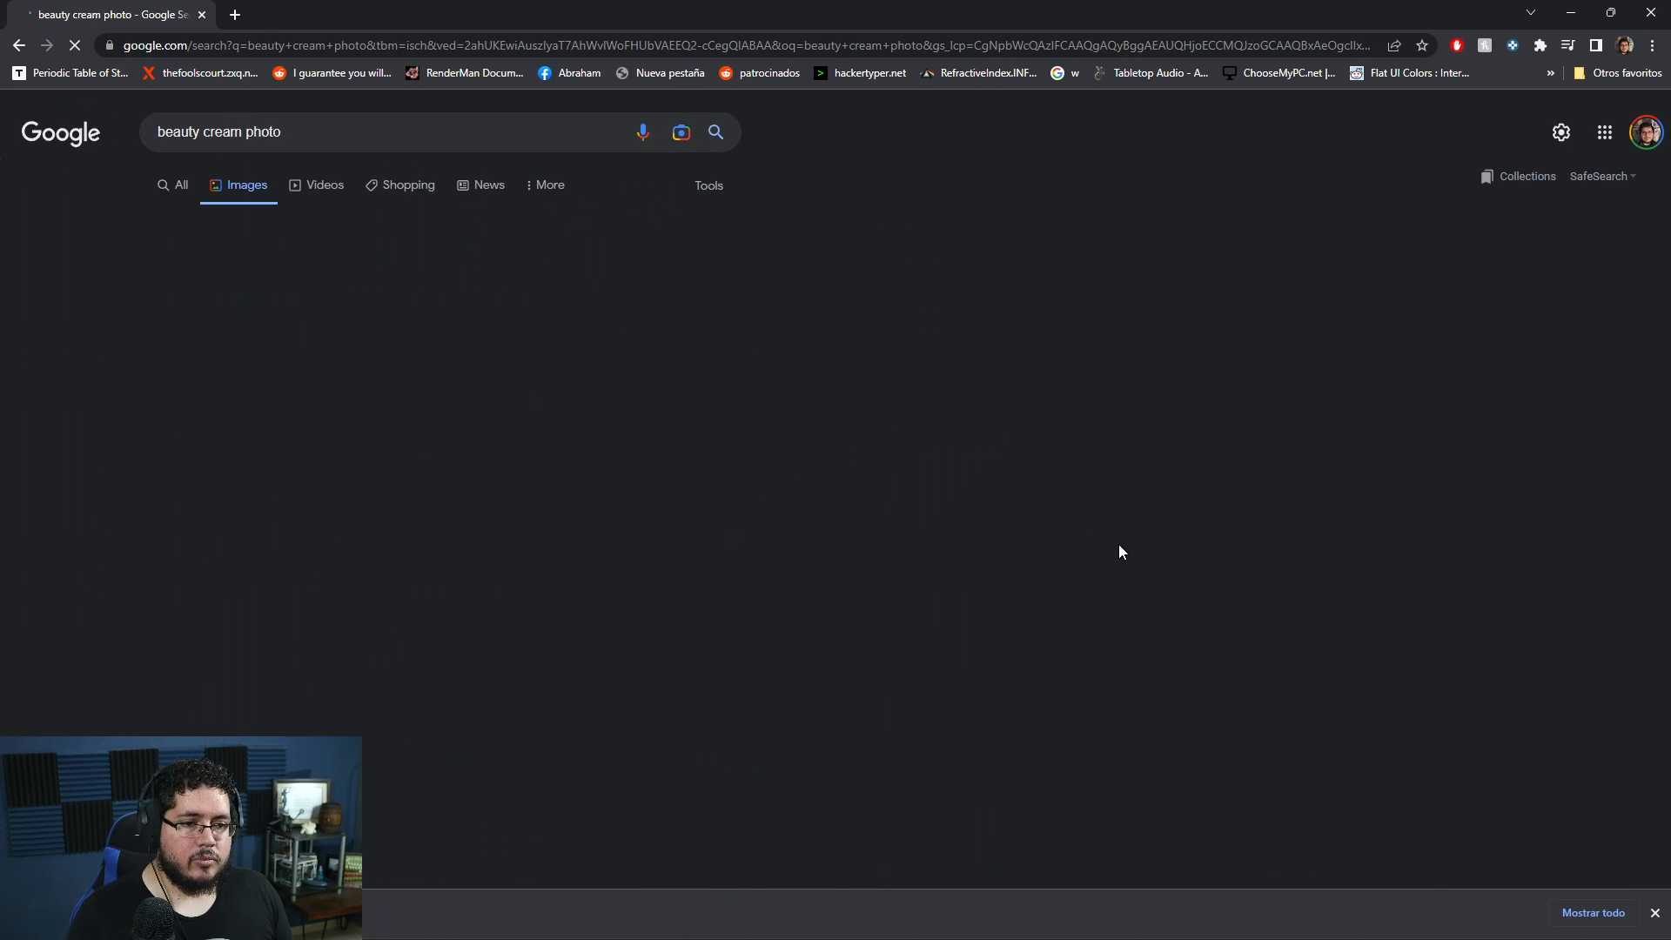
- Browse the beauty cream image results and preview several product photos for their presentation
{"action": "scroll", "coordinate": [975, 576], "scroll_direction": "down", "scroll_amount": 8}
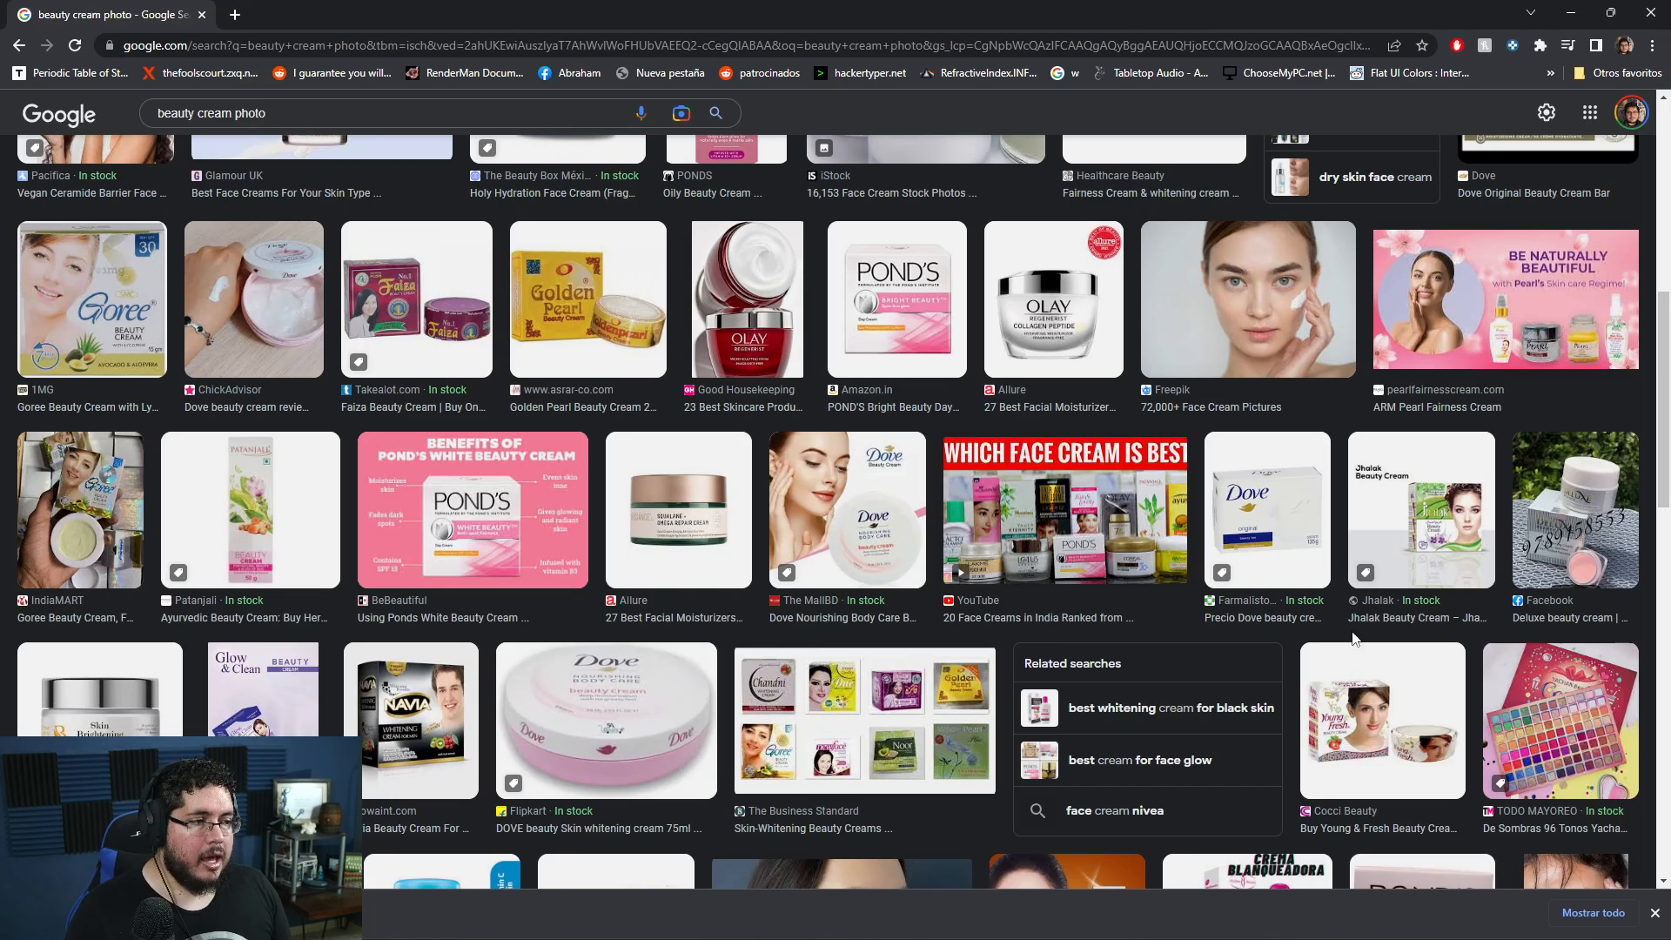
{"action": "left_click", "coordinate": [1610, 509]}
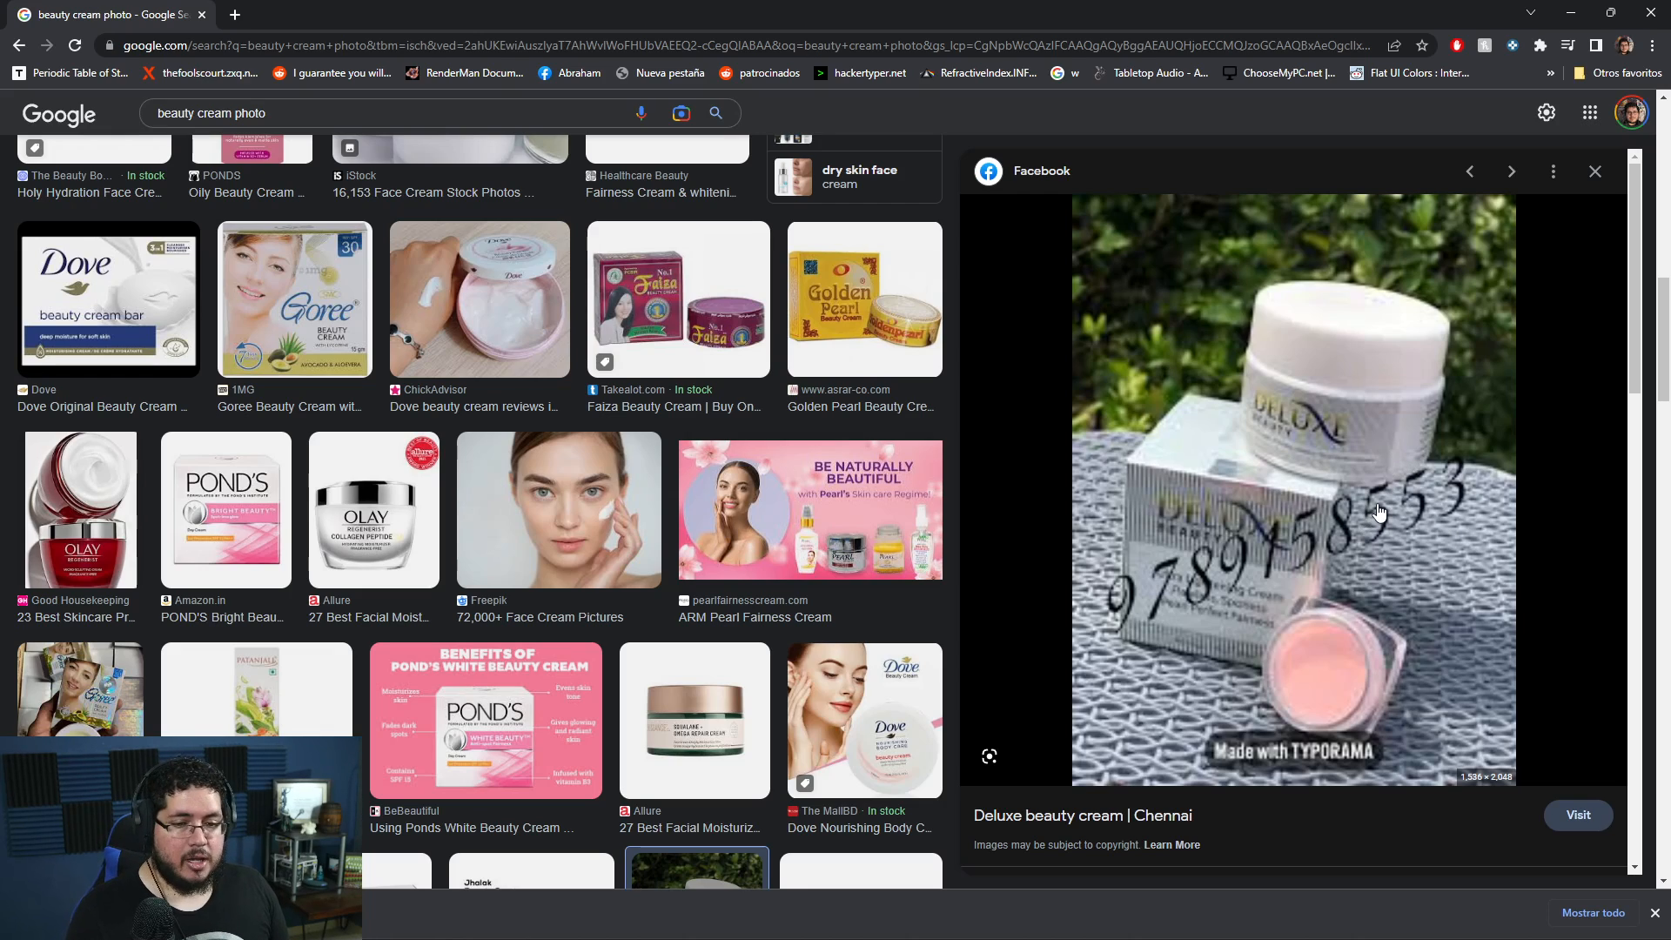
{"action": "scroll", "coordinate": [1379, 512], "scroll_direction": "down", "scroll_amount": 3}
{"action": "left_click", "coordinate": [1013, 494]}
{"action": "scroll", "coordinate": [1173, 461], "scroll_direction": "down", "scroll_amount": 4}
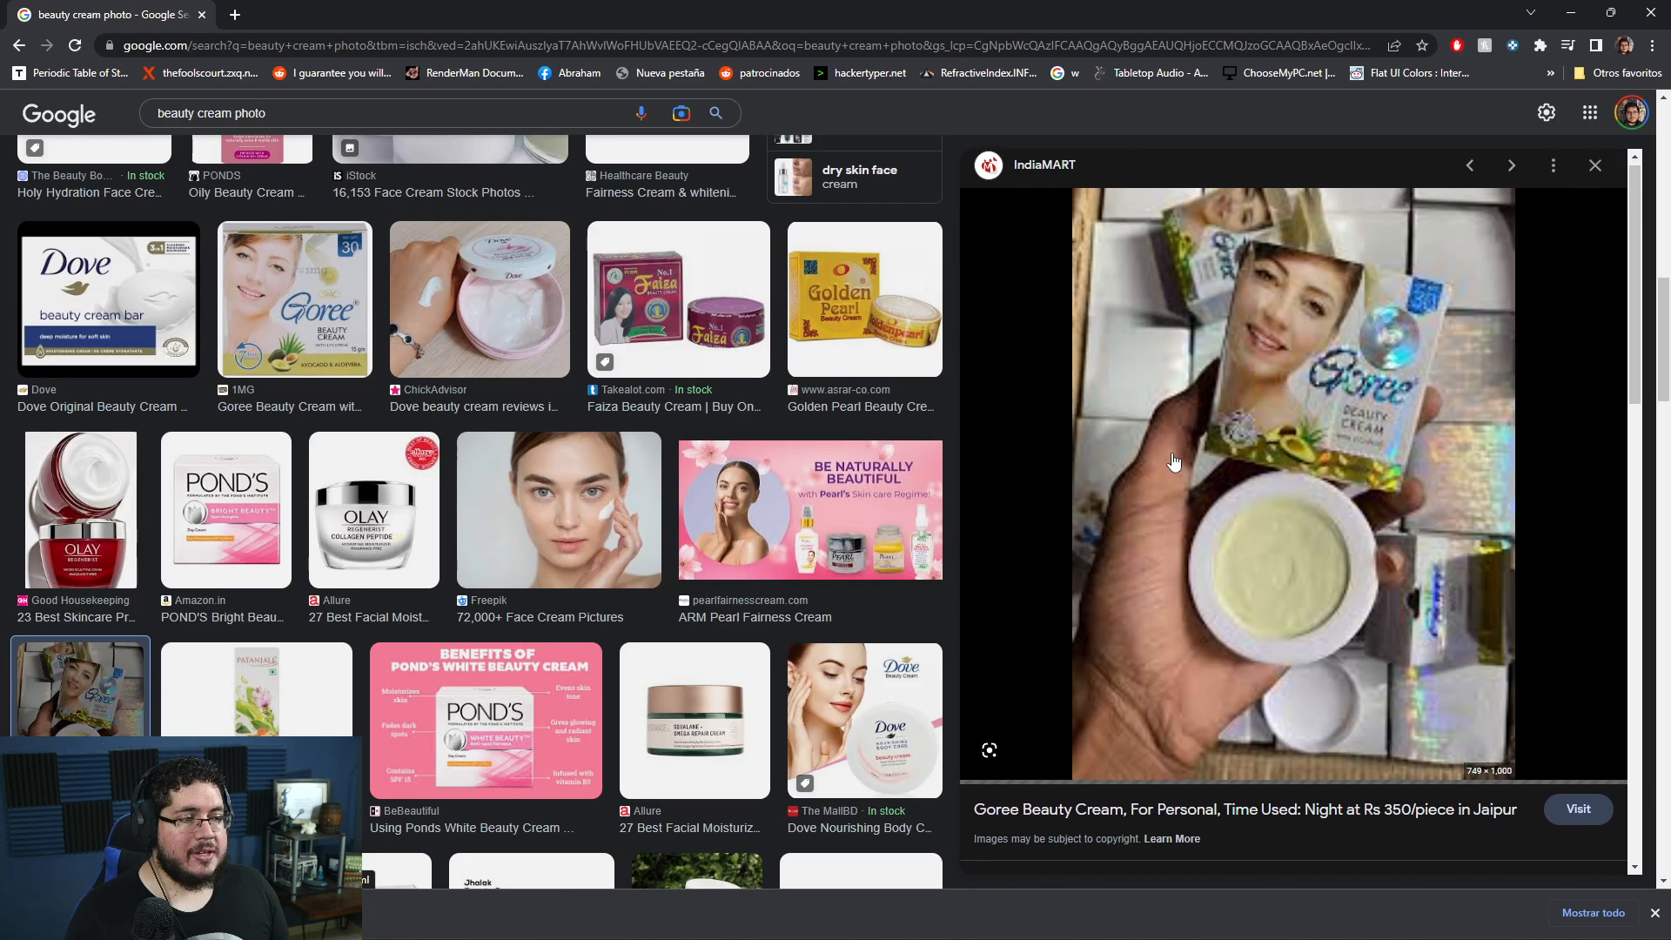
{"action": "left_click", "coordinate": [1087, 574]}
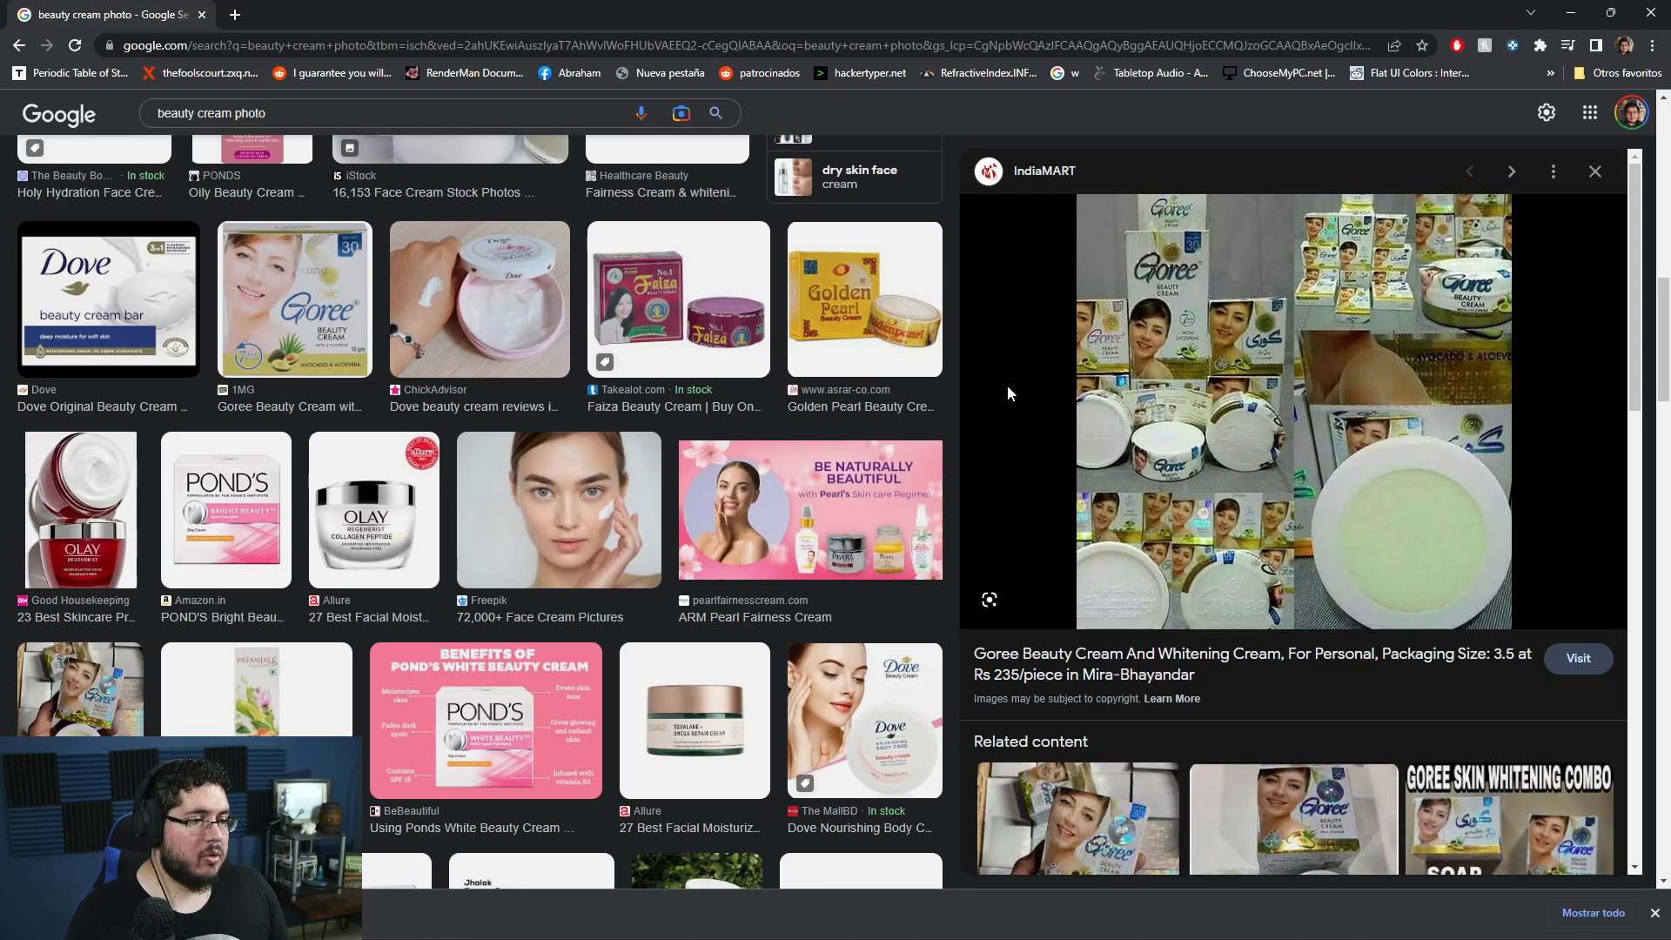
- Switch back to Arnold RenderView and review the finished product render as a whole
{"action": "key", "text": "alt+Tab"}
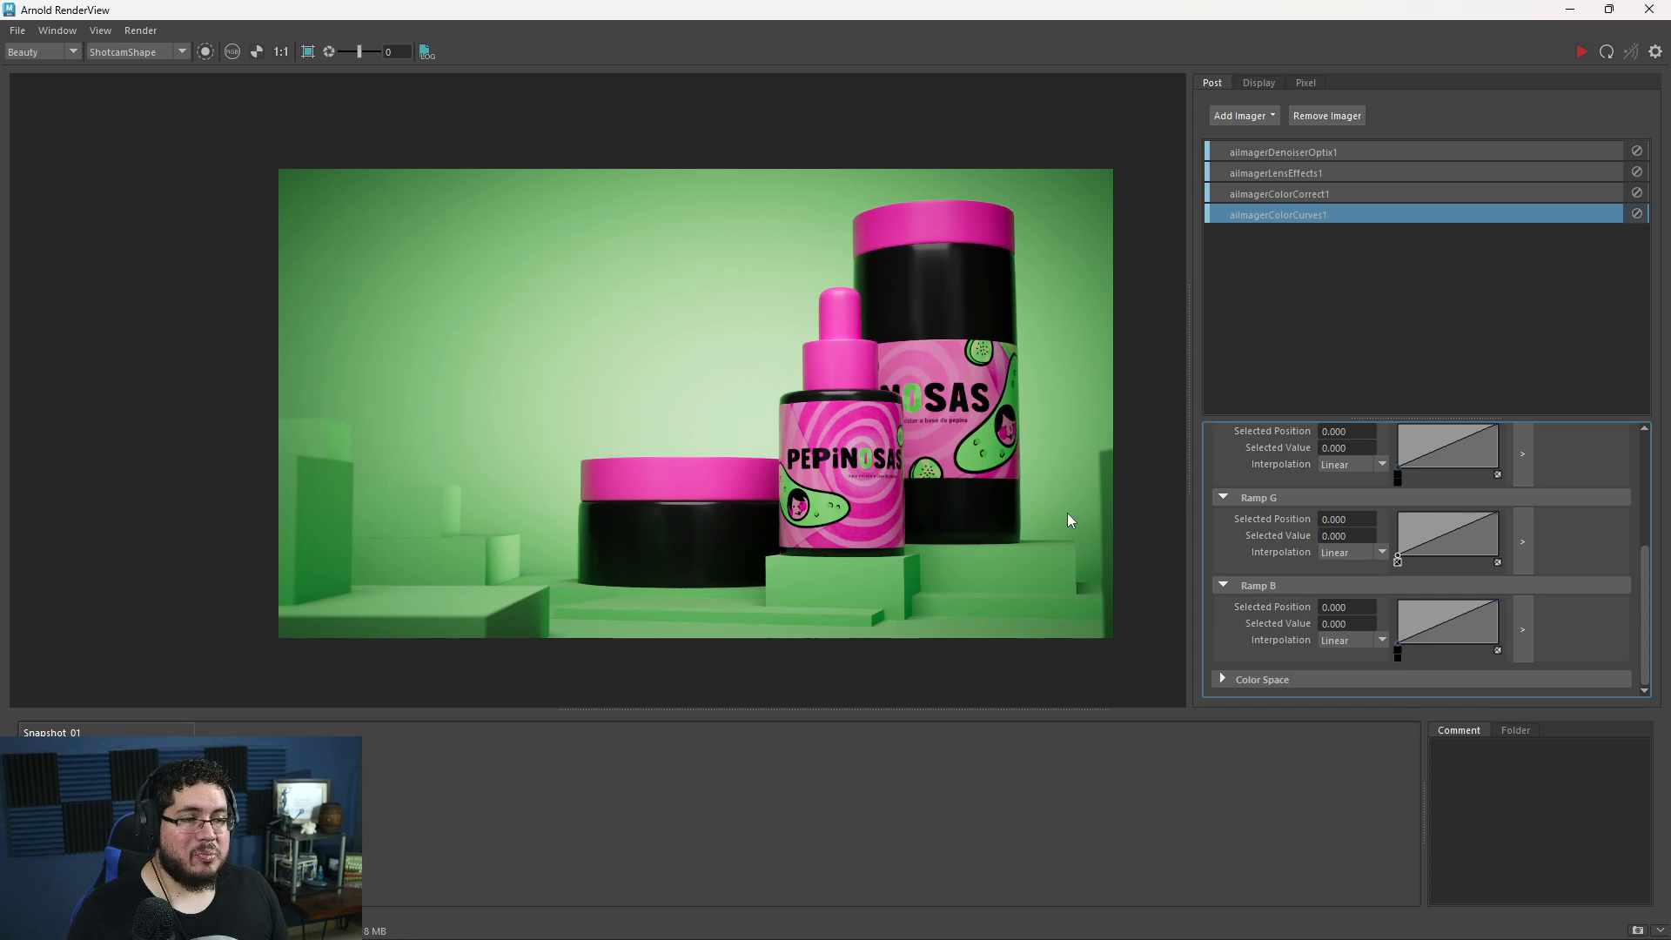
{"action": "scroll", "coordinate": [1070, 519], "scroll_direction": "down", "scroll_amount": 1}
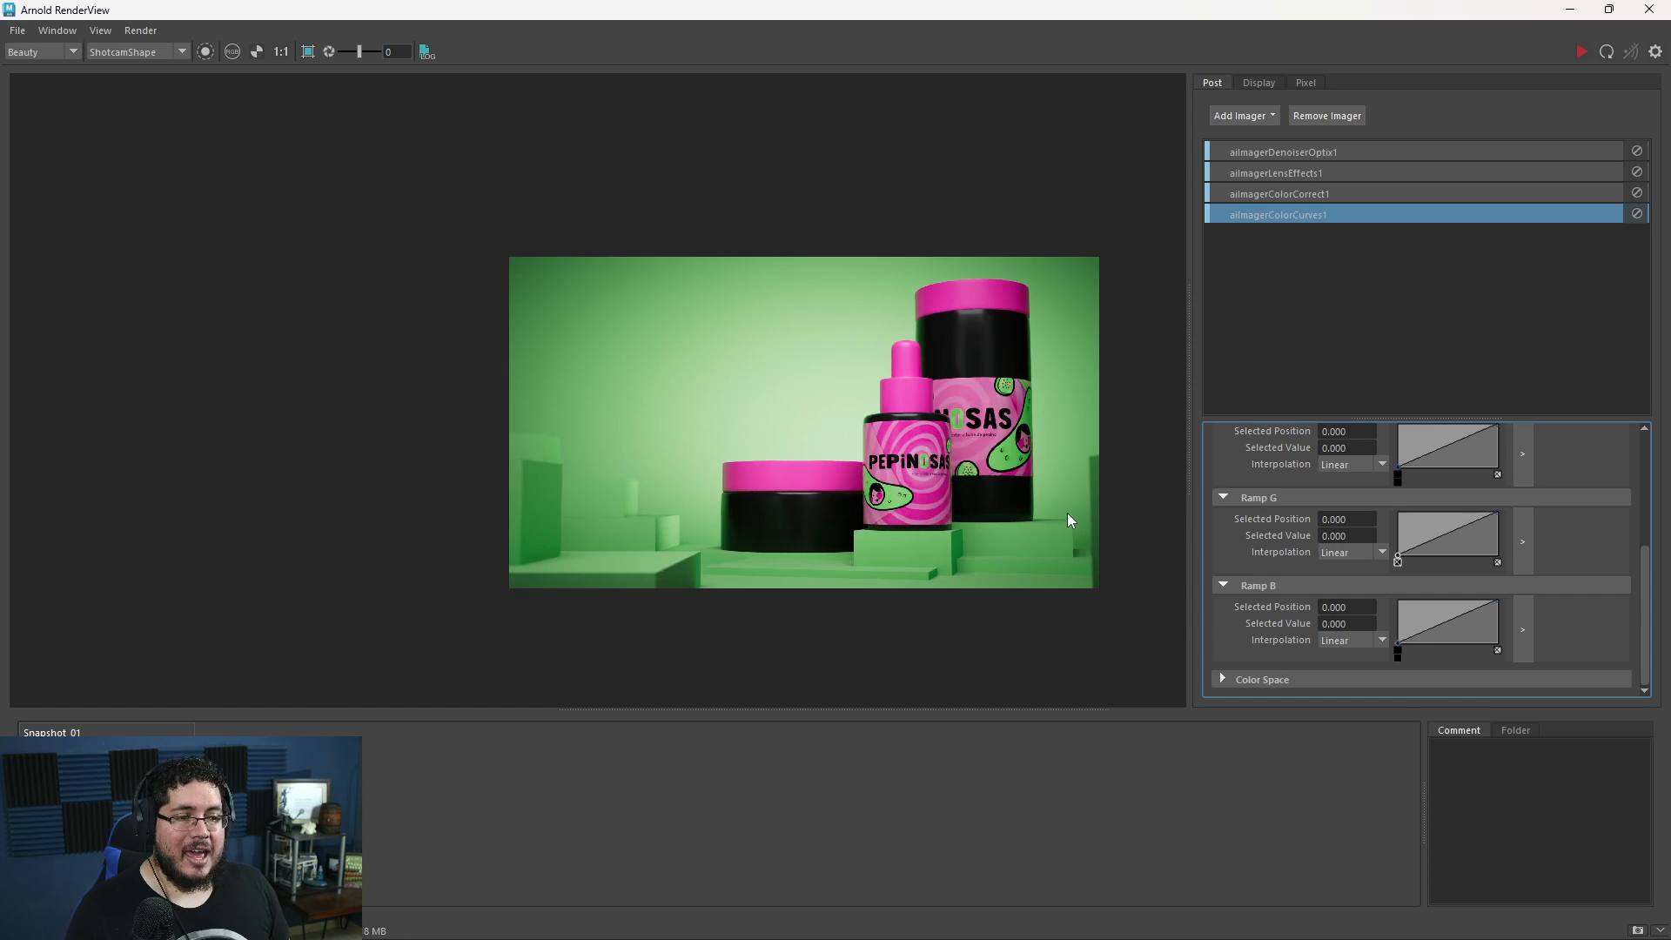
{"action": "scroll", "coordinate": [1070, 519], "scroll_direction": "up", "scroll_amount": 2}
{"action": "scroll", "coordinate": [1070, 520], "scroll_direction": "down", "scroll_amount": 1}
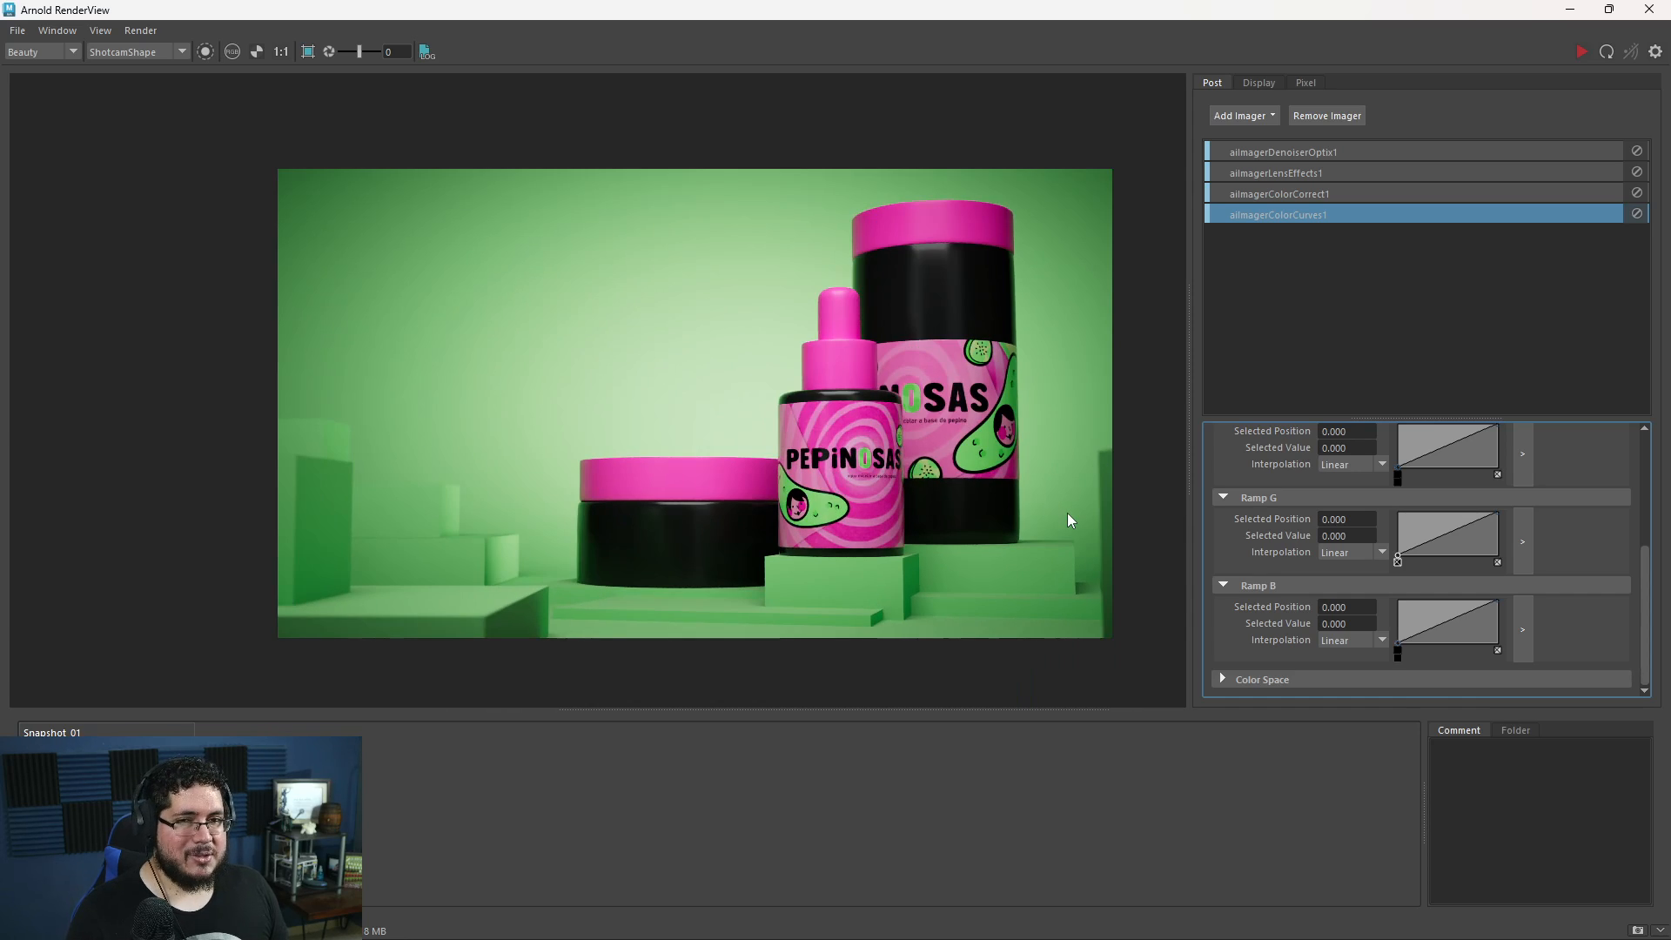